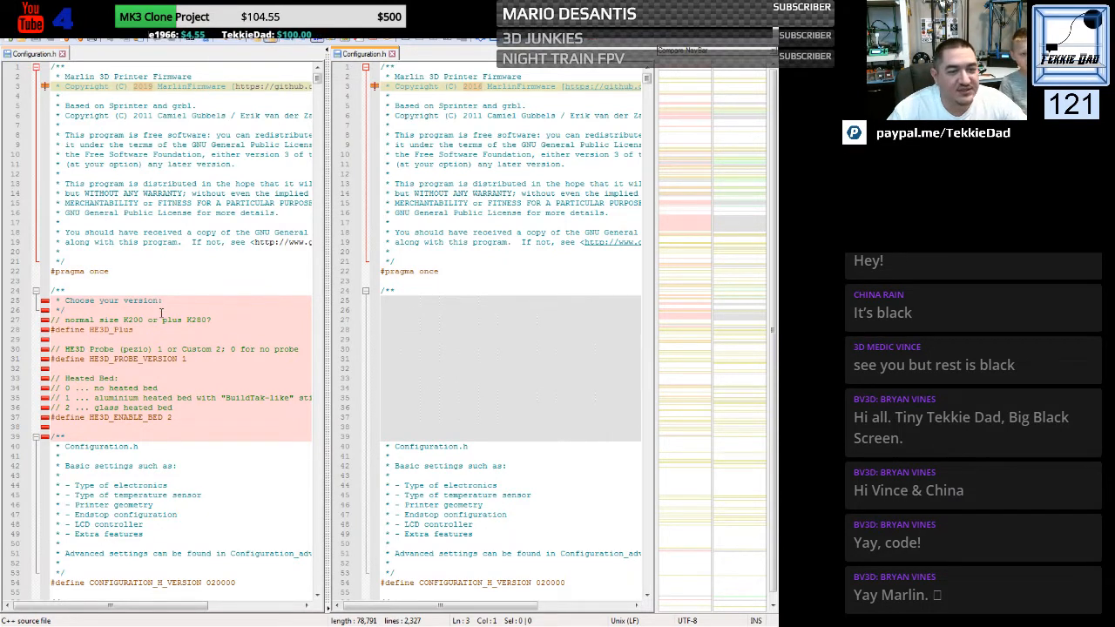
- Compare the version-choice block and the copyright year between the two Configuration.h files
mouse_move(213, 309)
mouse_down()
mouse_move(166, 398)
mouse_move(119, 406)
mouse_move(232, 311)
mouse_up()
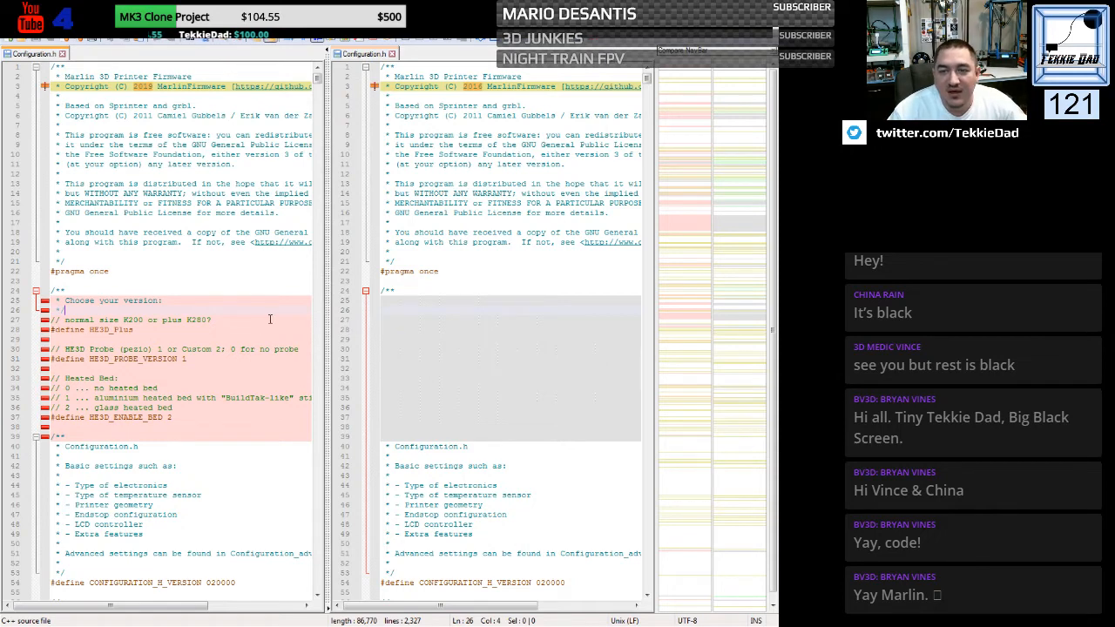
click(496, 310)
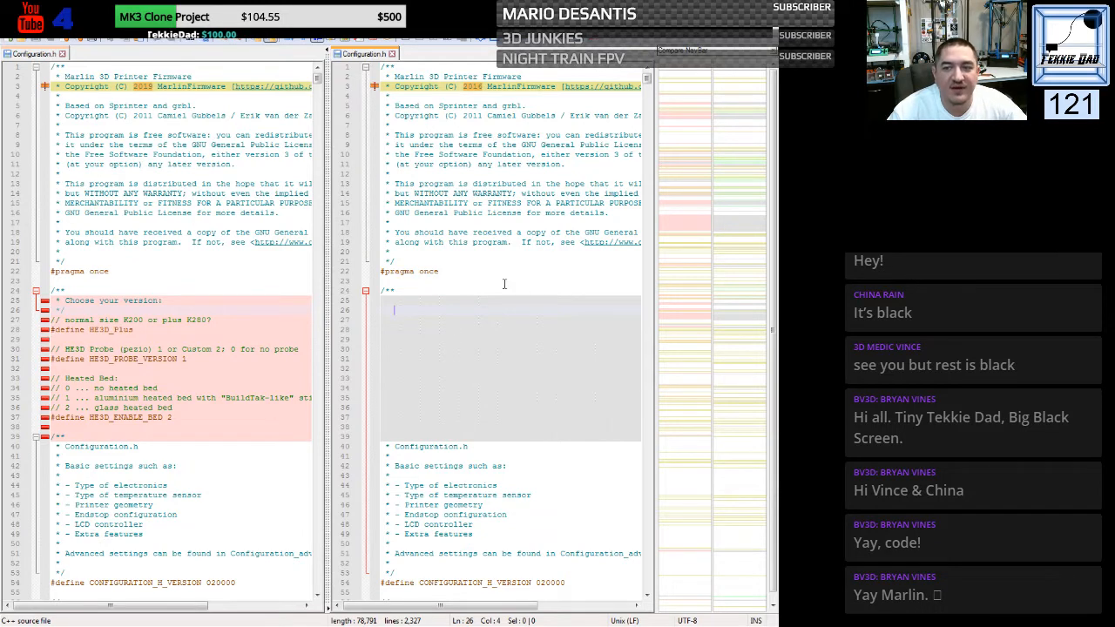
drag(465, 86, 484, 85)
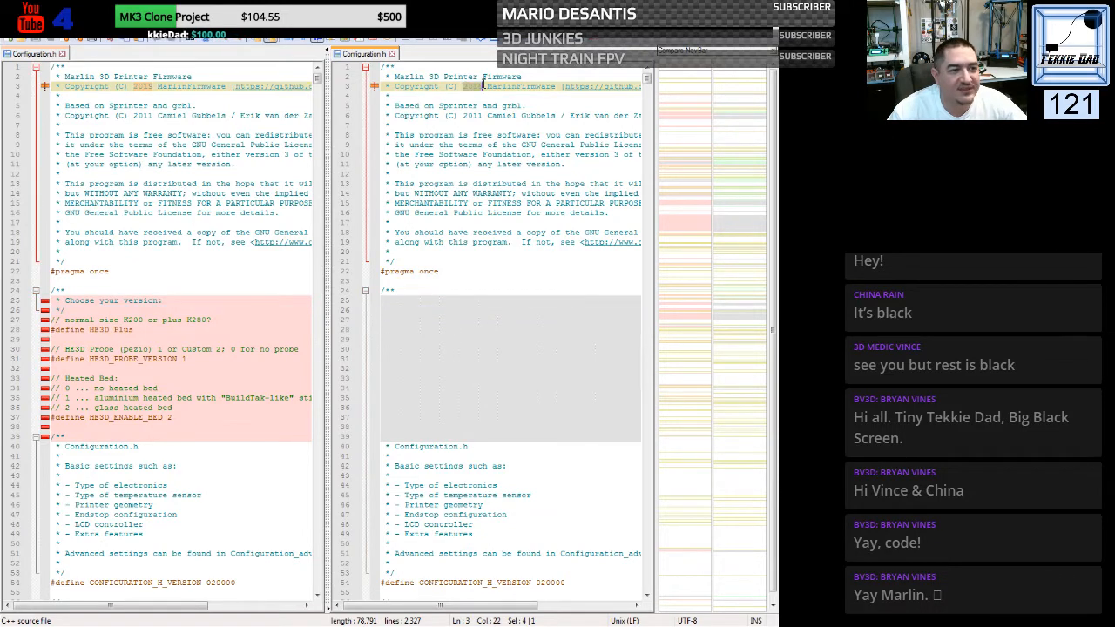
click(476, 115)
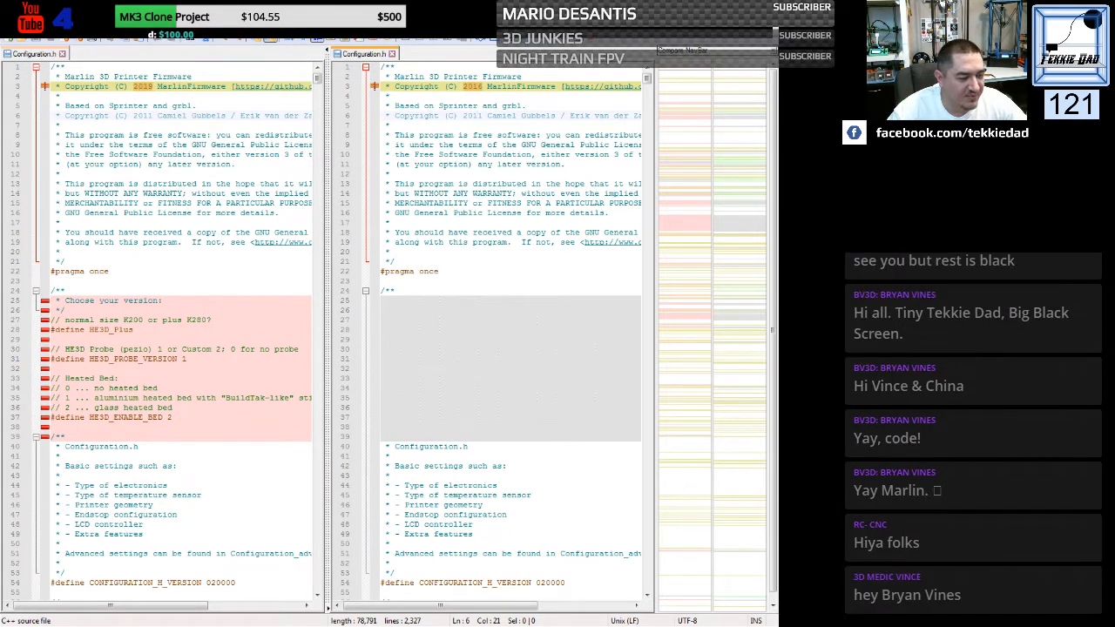
- Switch to Windows Explorer and browse from the Marlin folder to src, config, default
key(alt+Tab)
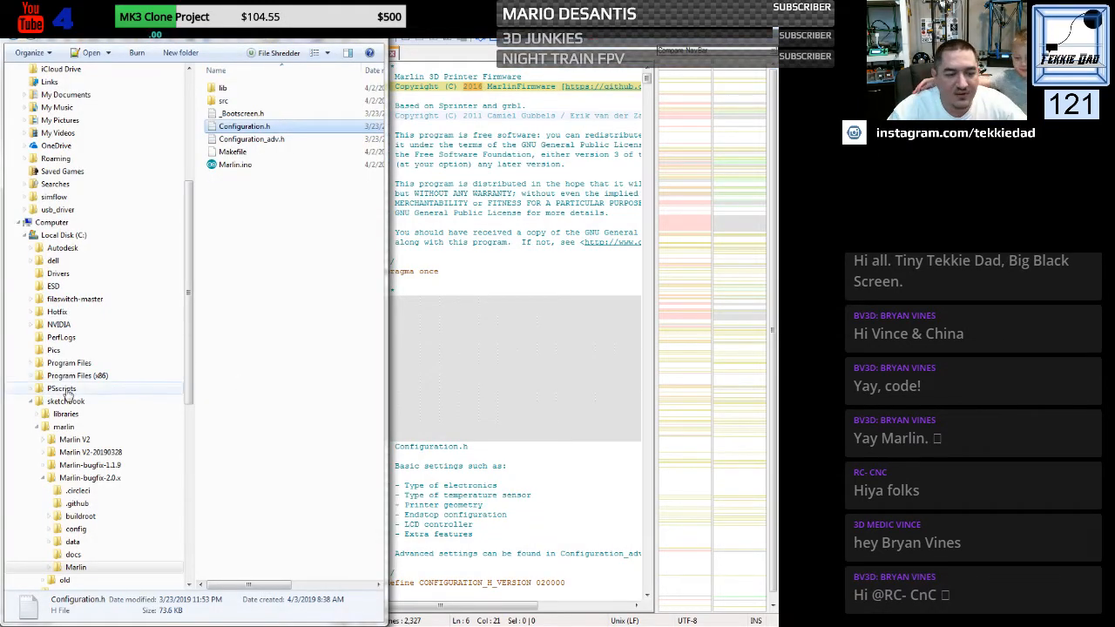
key(alt+Tab)
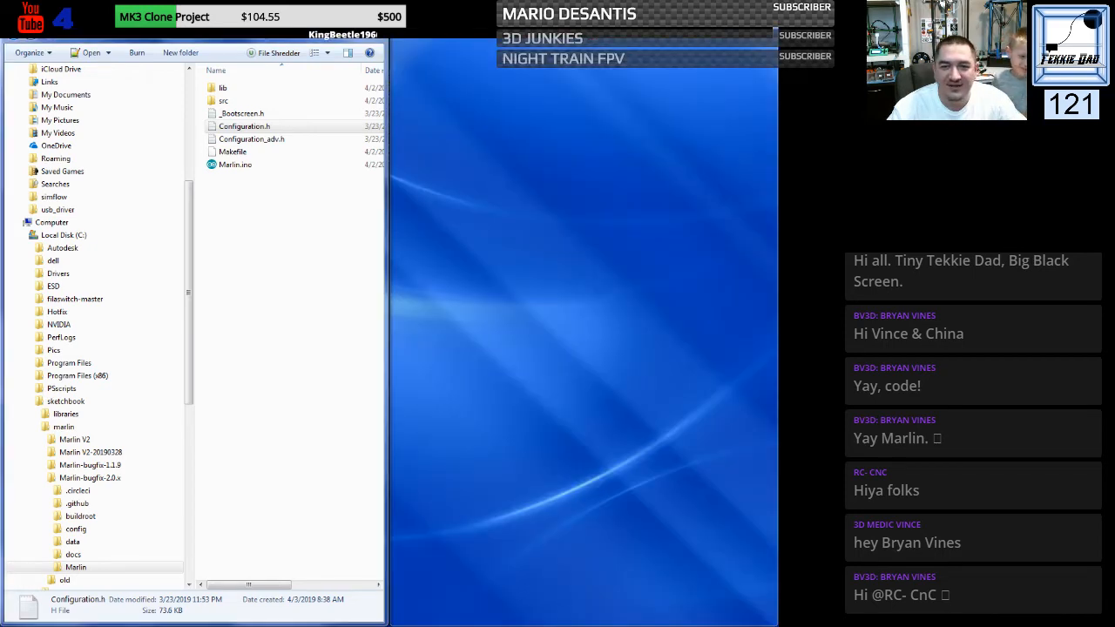
key(alt+Tab)
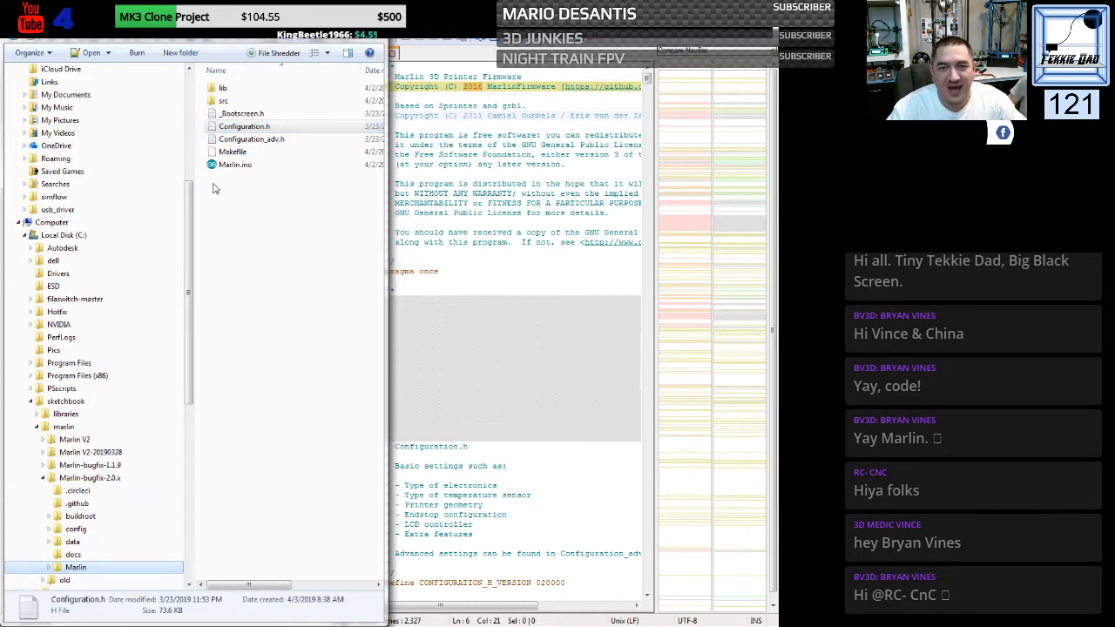
click(219, 106)
double_click(219, 105)
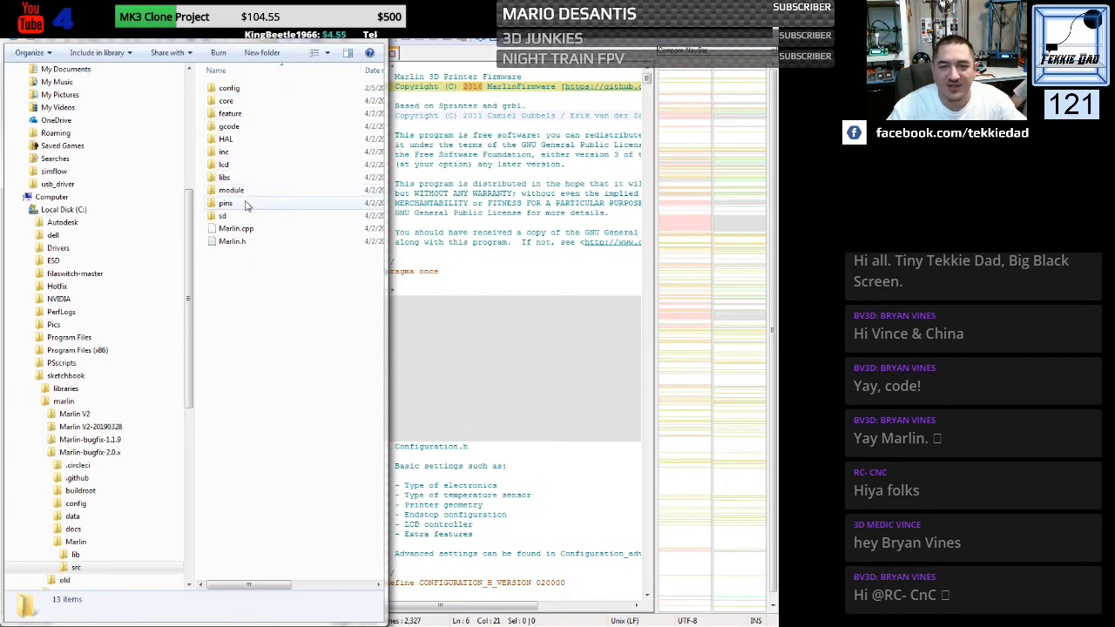
double_click(243, 90)
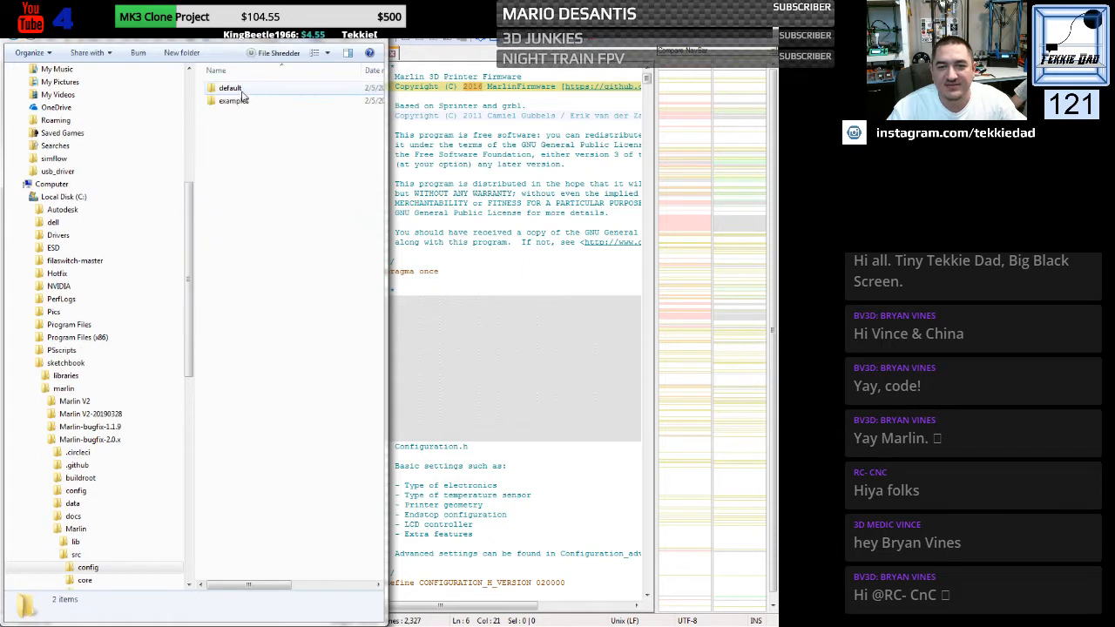
double_click(243, 90)
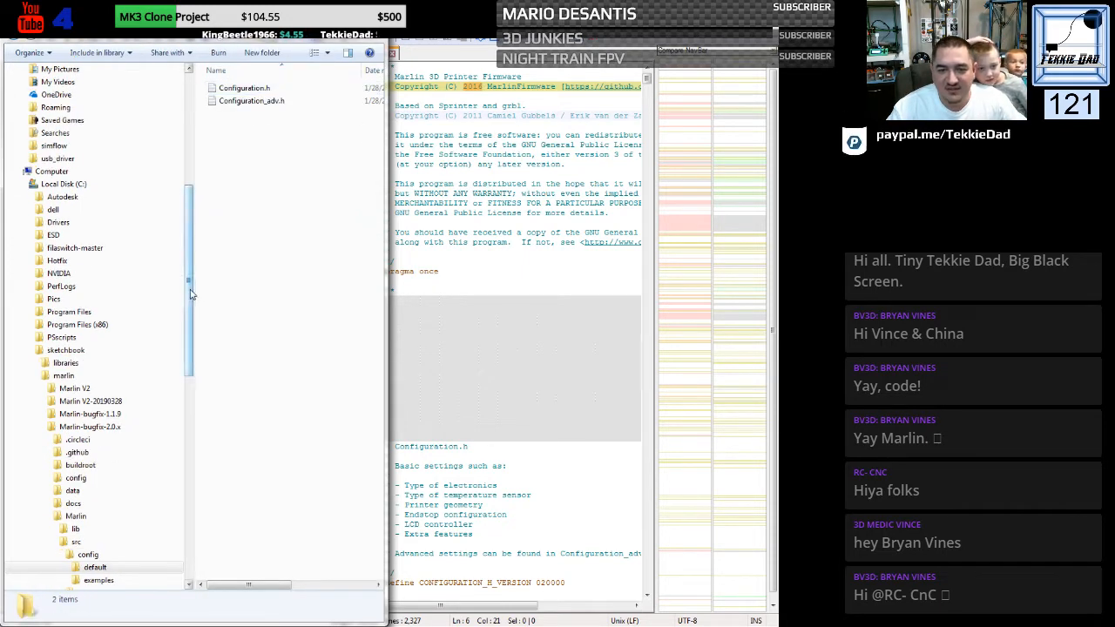
- Browse the example configurations to the delta printers' Anycubic Kossel folder
drag(189, 293, 189, 374)
click(110, 364)
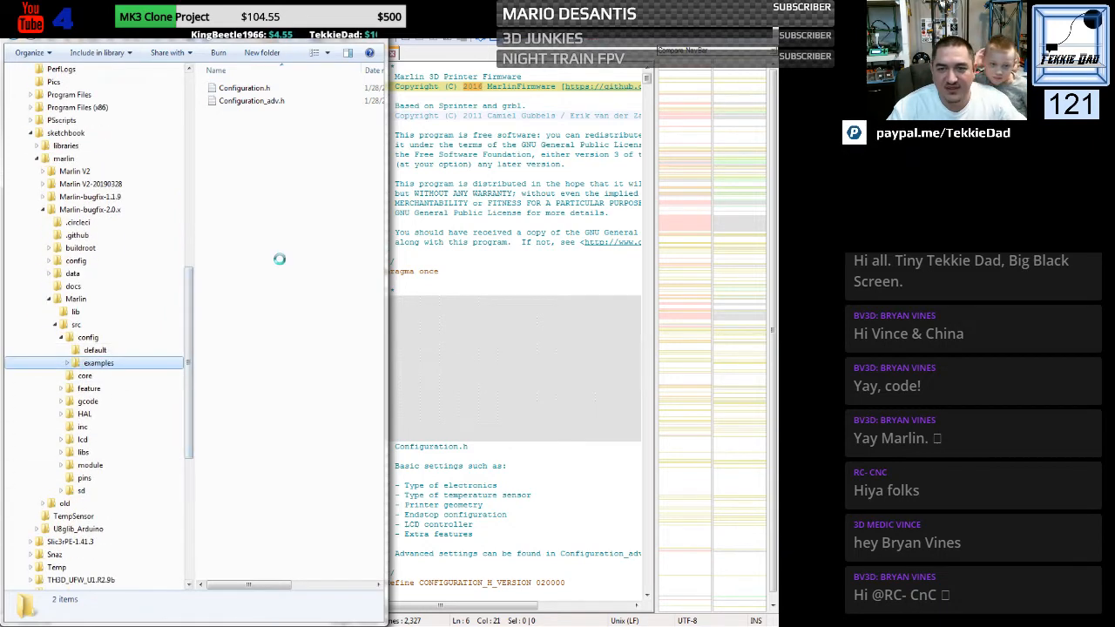
click(240, 254)
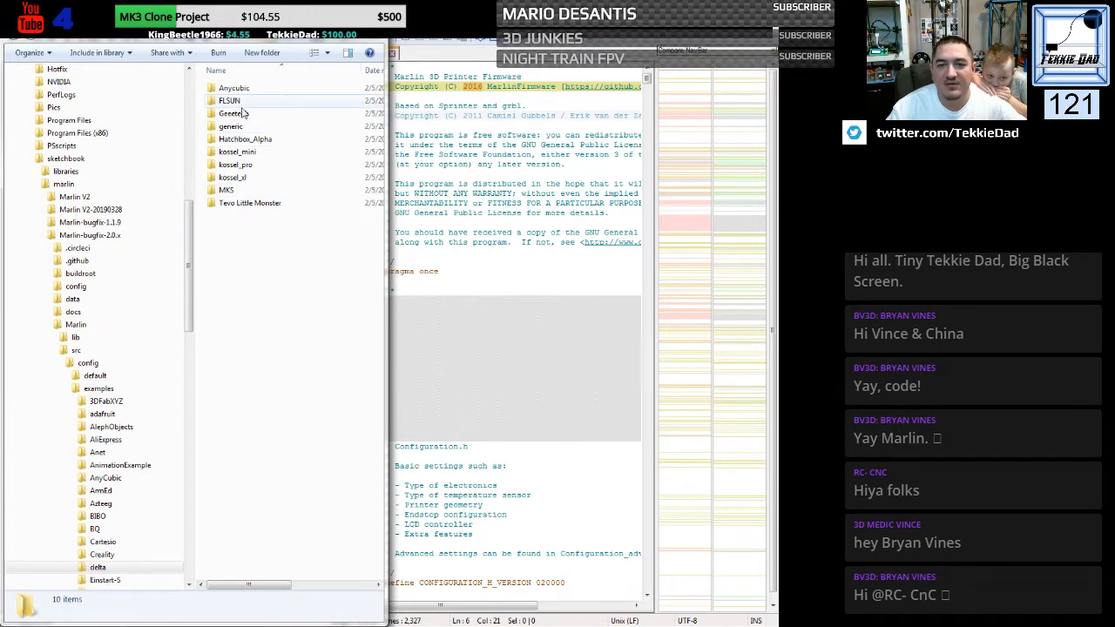
double_click(245, 88)
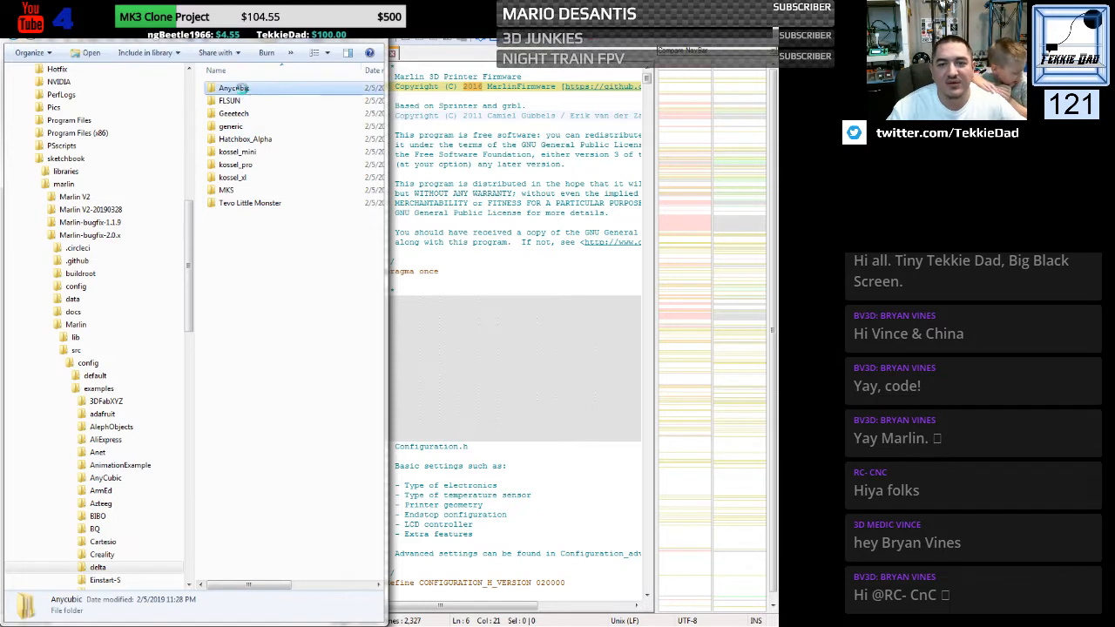
double_click(230, 88)
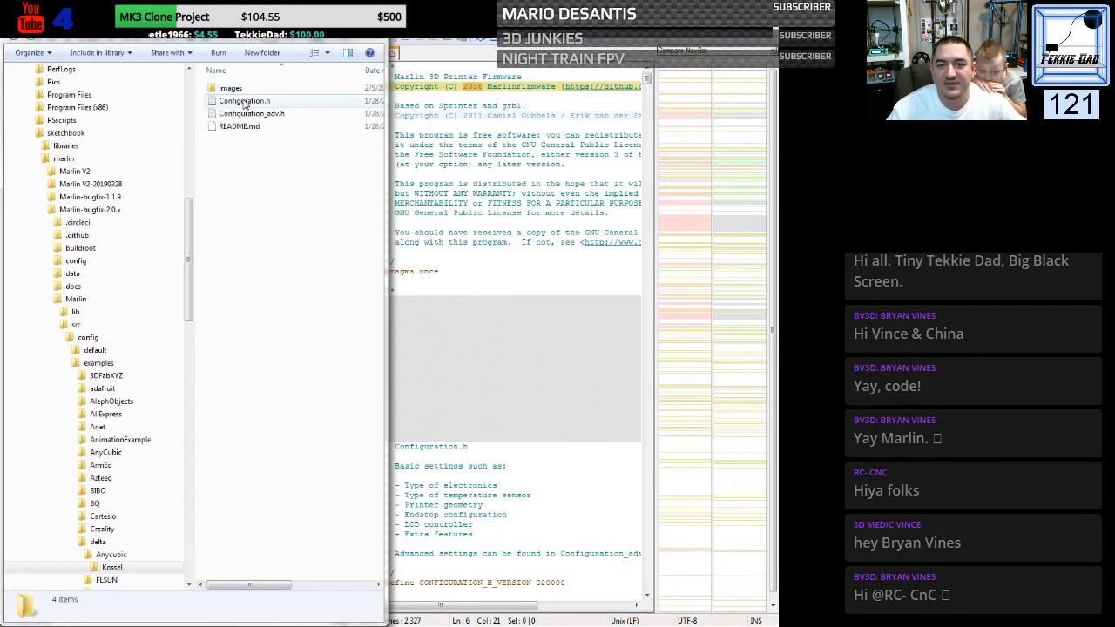
- View the Anycubic Kossel Configuration.h in Notepad++ and close it again
click(245, 102)
right_click(243, 101)
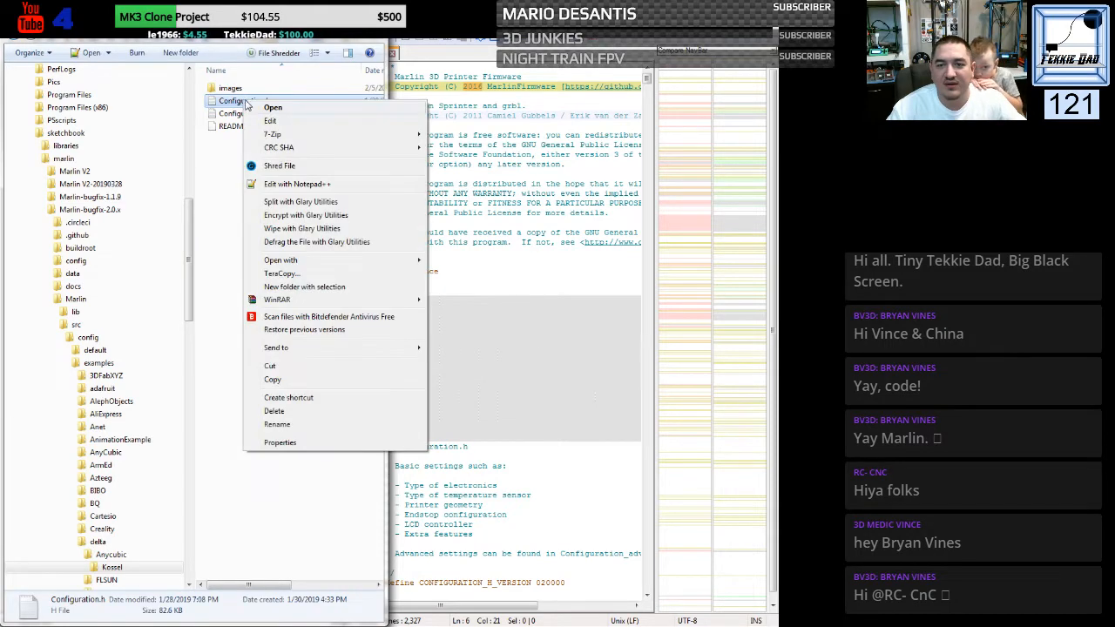
click(288, 184)
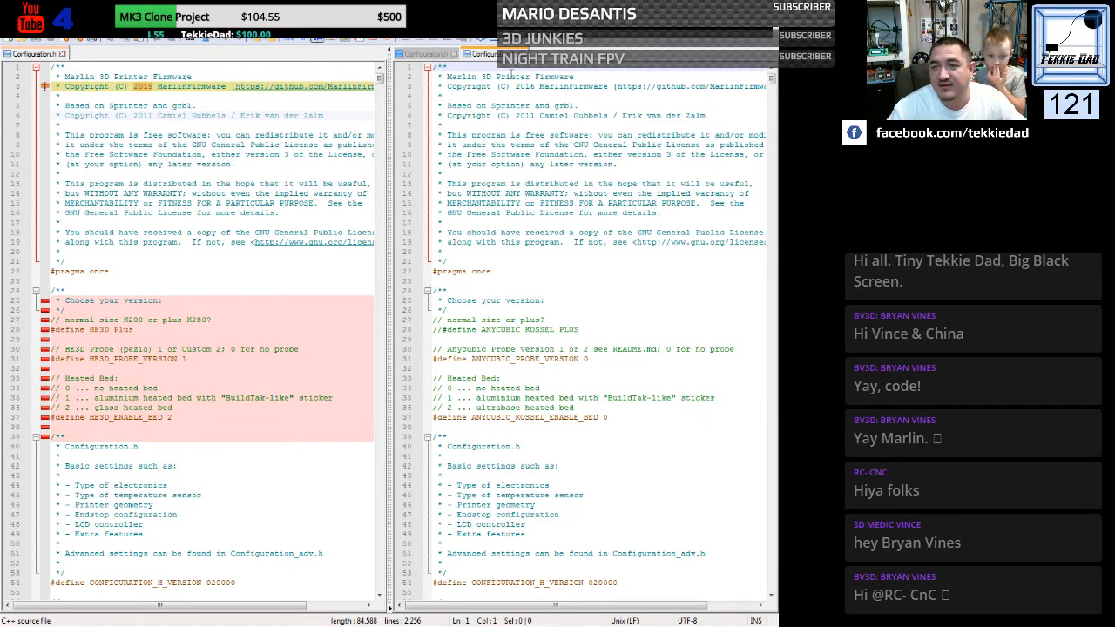
click(522, 54)
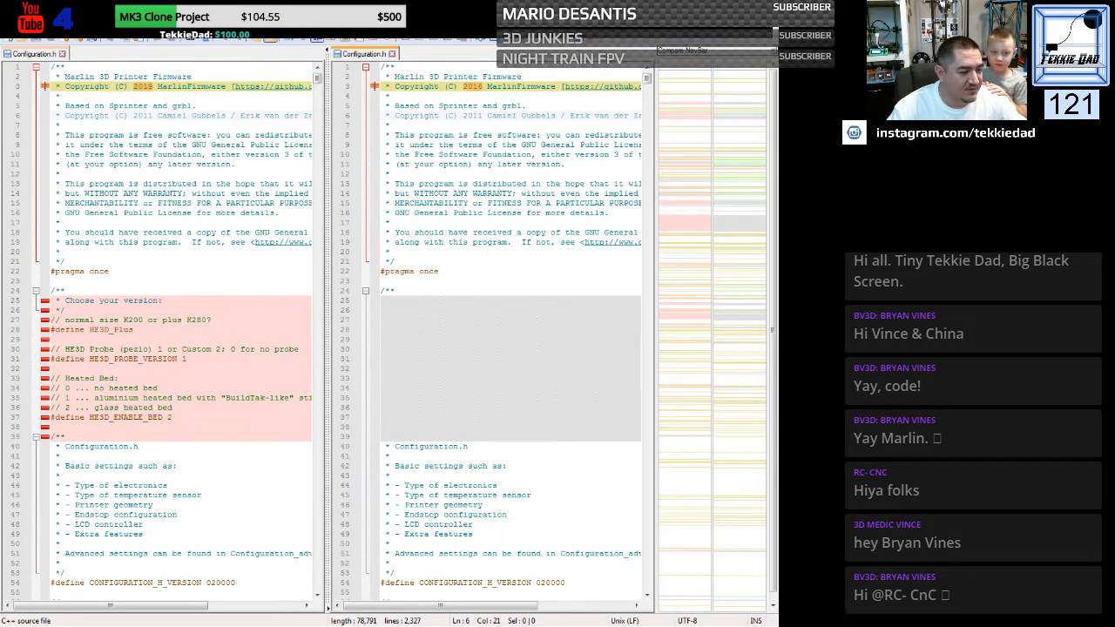
- Return to Windows Explorer and open the generic delta example's Configuration.h in Notepad++
key(alt+Tab)
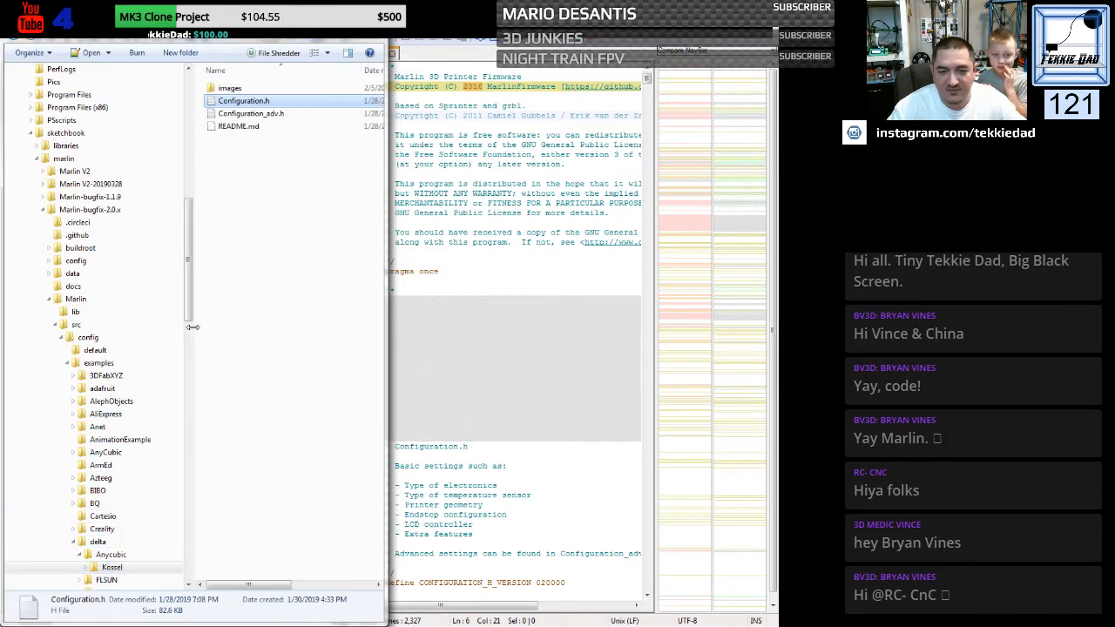
scroll(131, 305, down, 8)
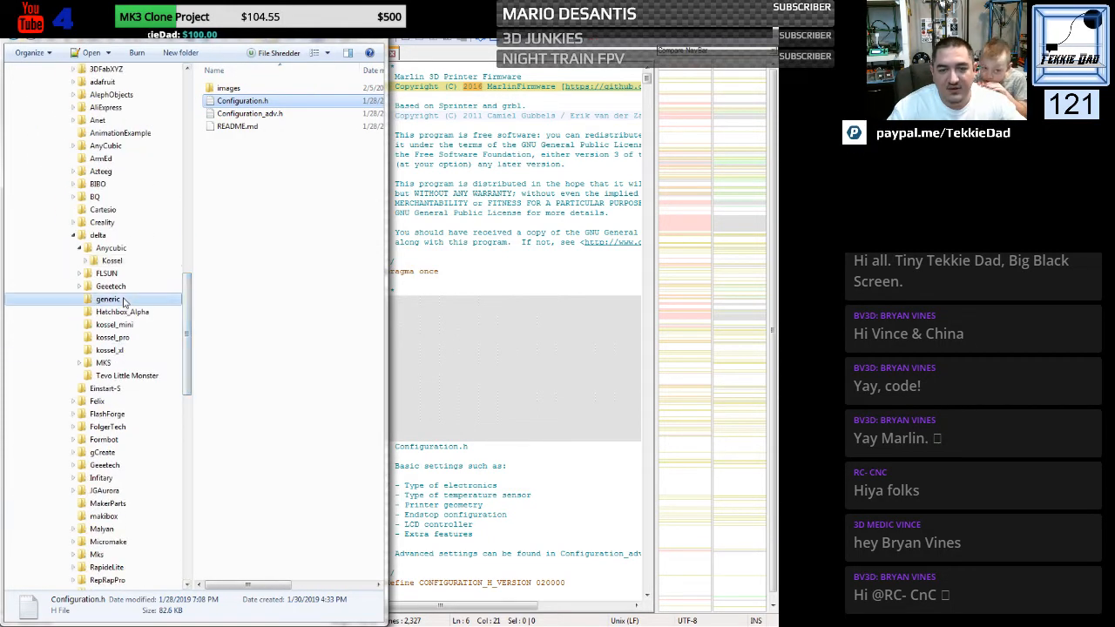
click(124, 301)
click(244, 90)
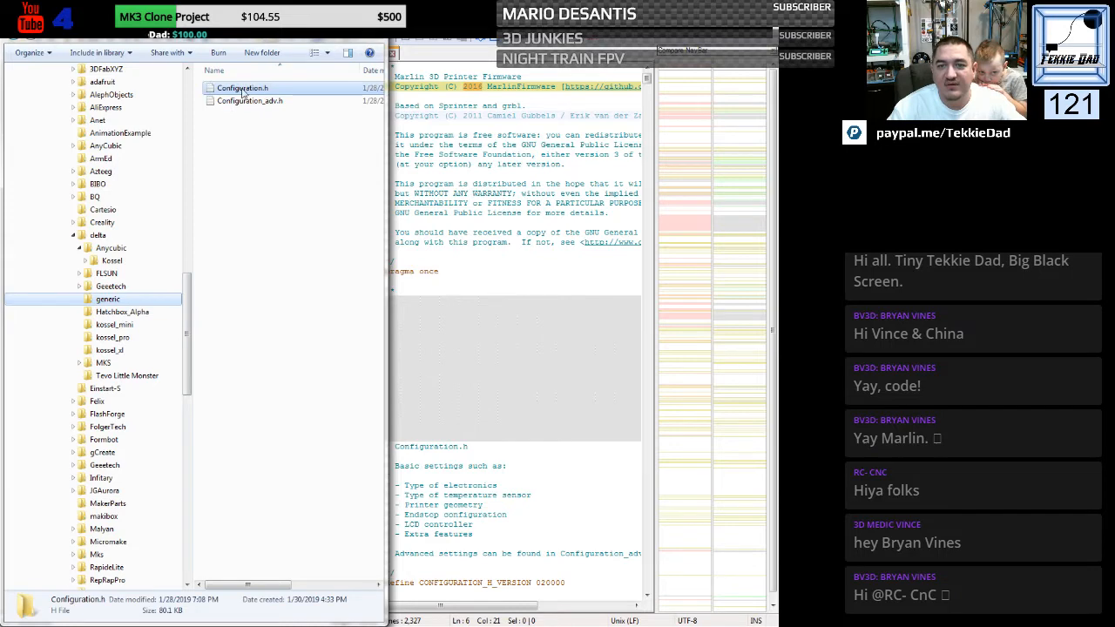
double_click(243, 90)
right_click(243, 89)
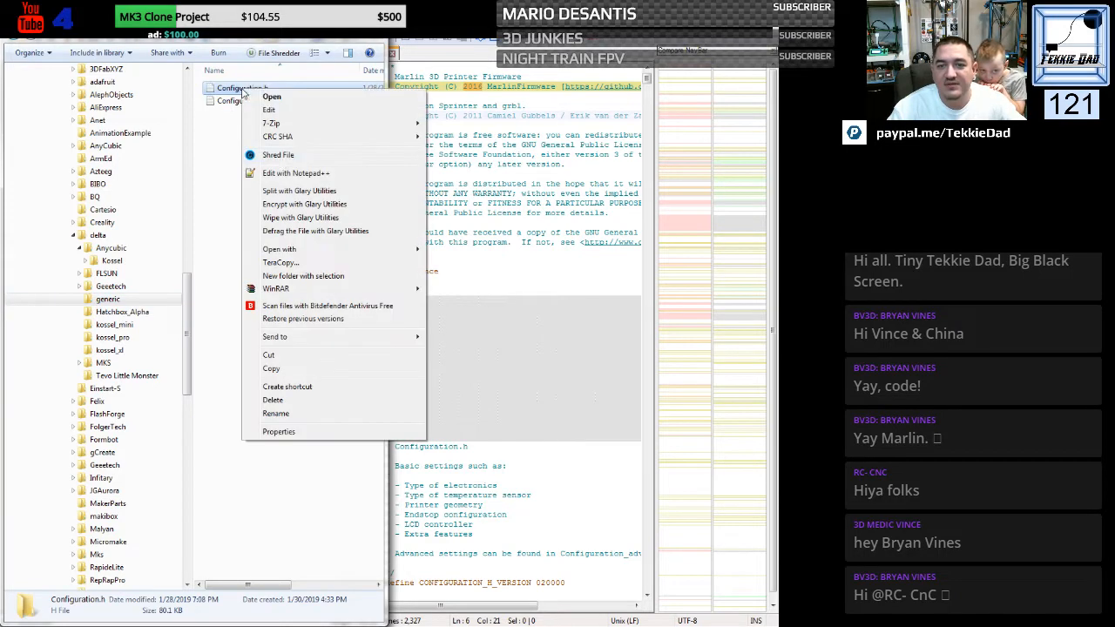
click(284, 174)
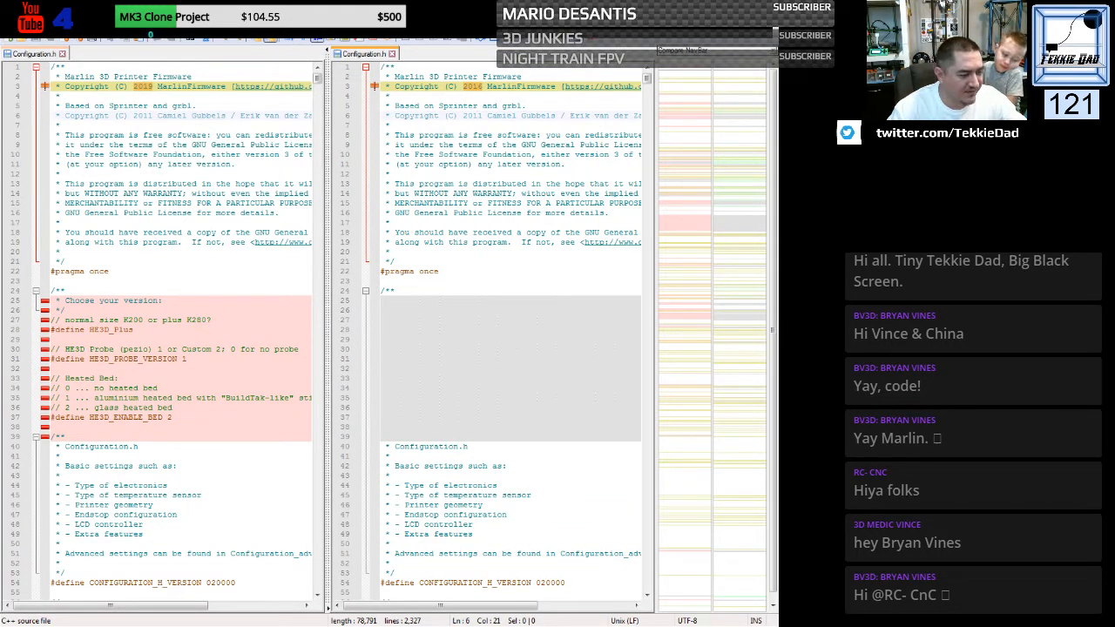
- Return to Windows Explorer and open the Tevo Little Monster example's Configuration.h in Notepad++
key(alt+Tab)
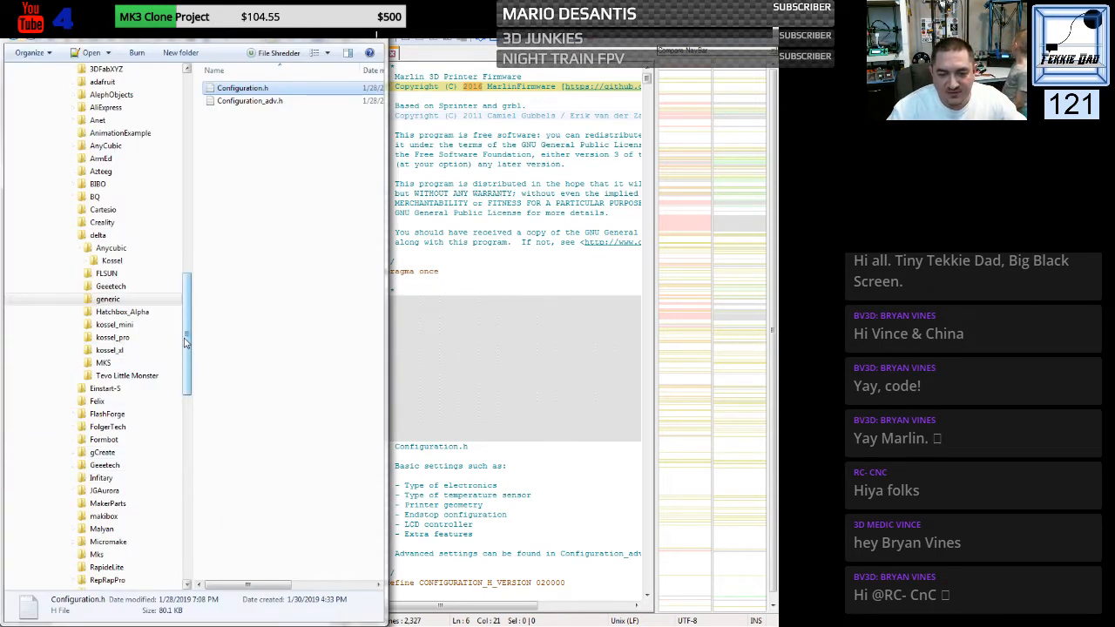
click(134, 364)
click(133, 377)
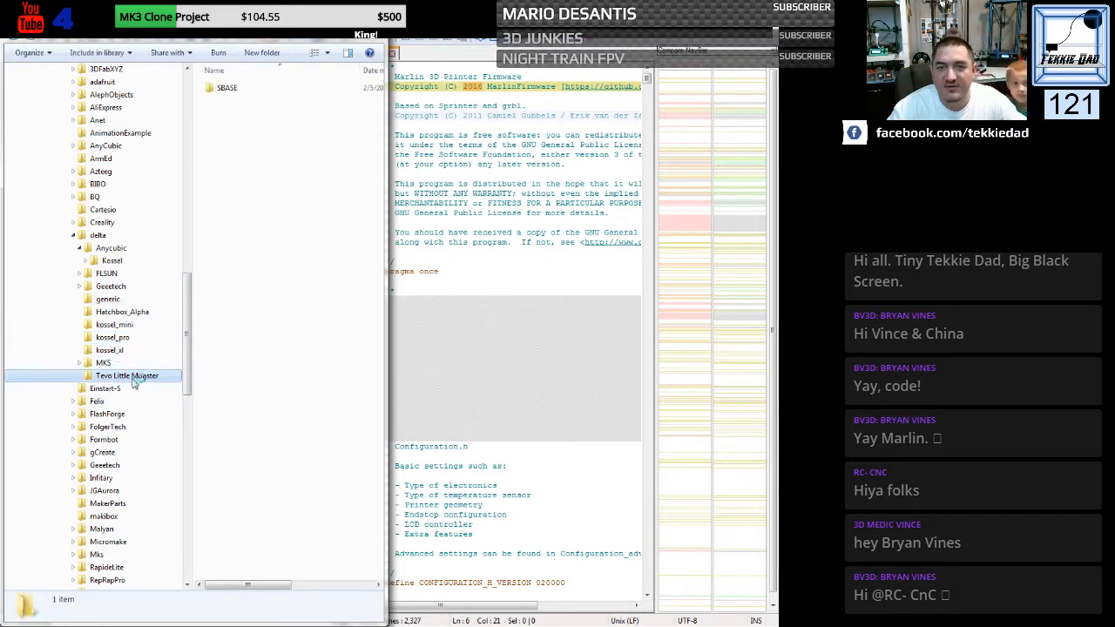
click(234, 88)
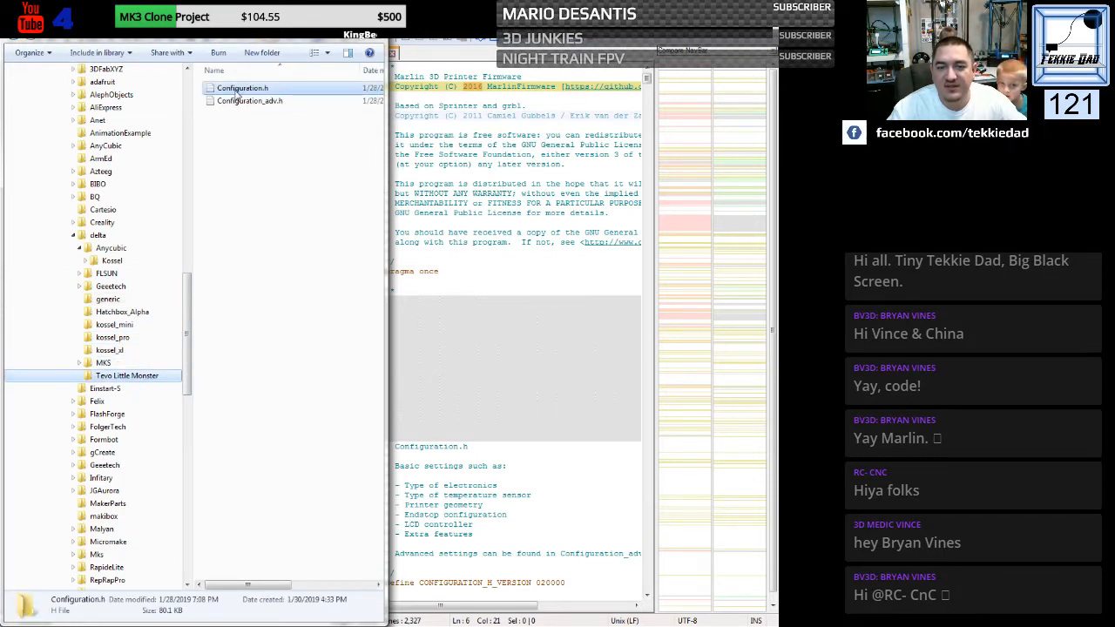
right_click(233, 88)
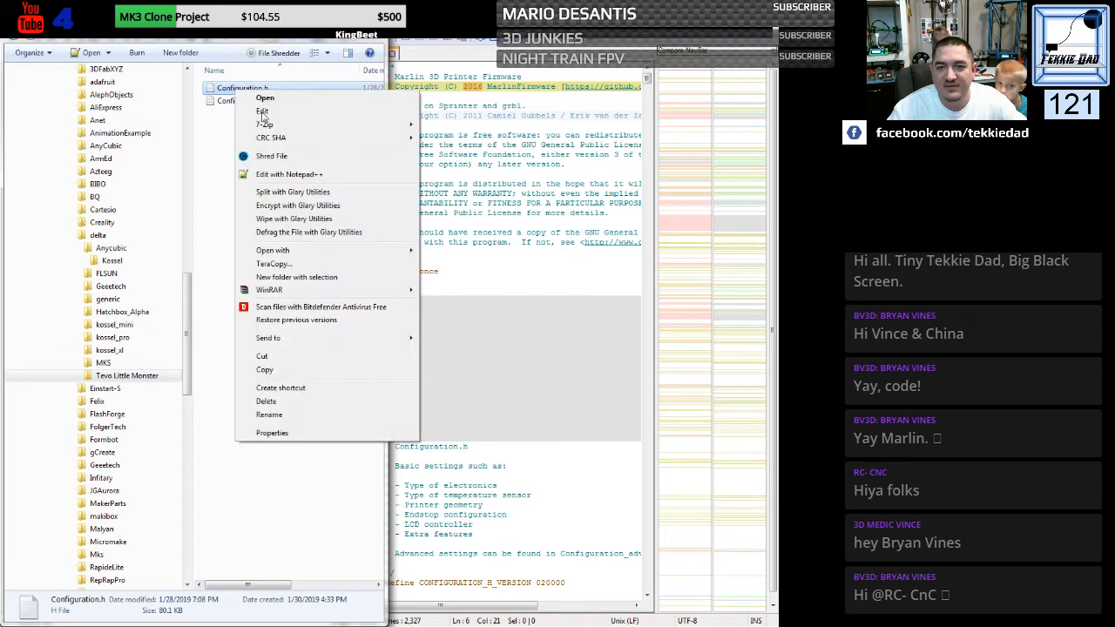
click(282, 178)
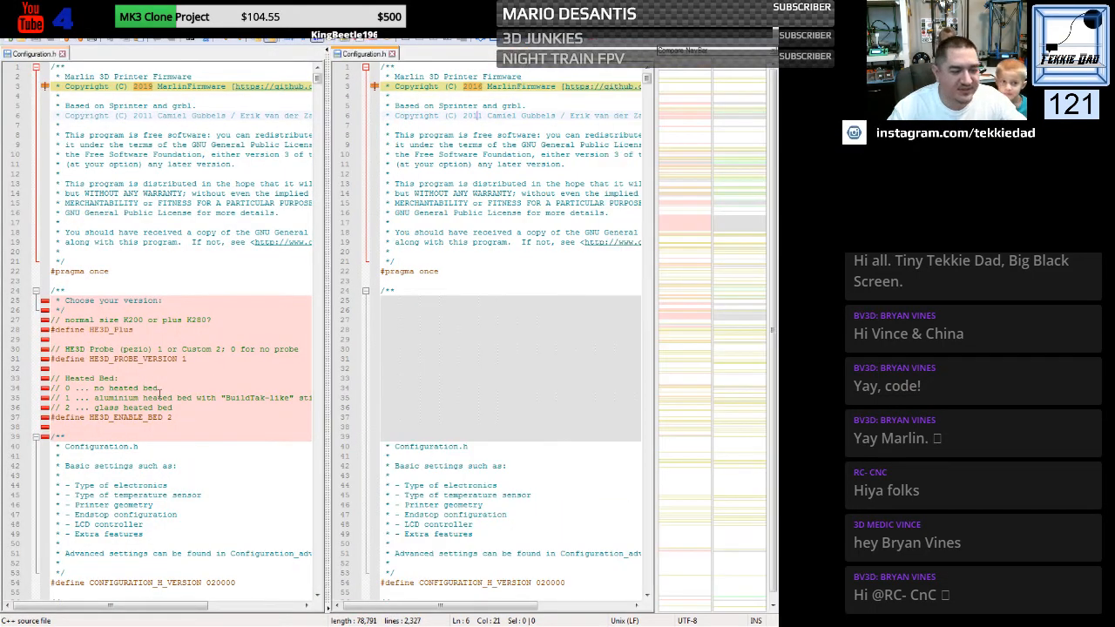
- Collapse the delta examples in Windows Explorer and open the default folder's Configuration.h in Notepad++
key(alt+Tab)
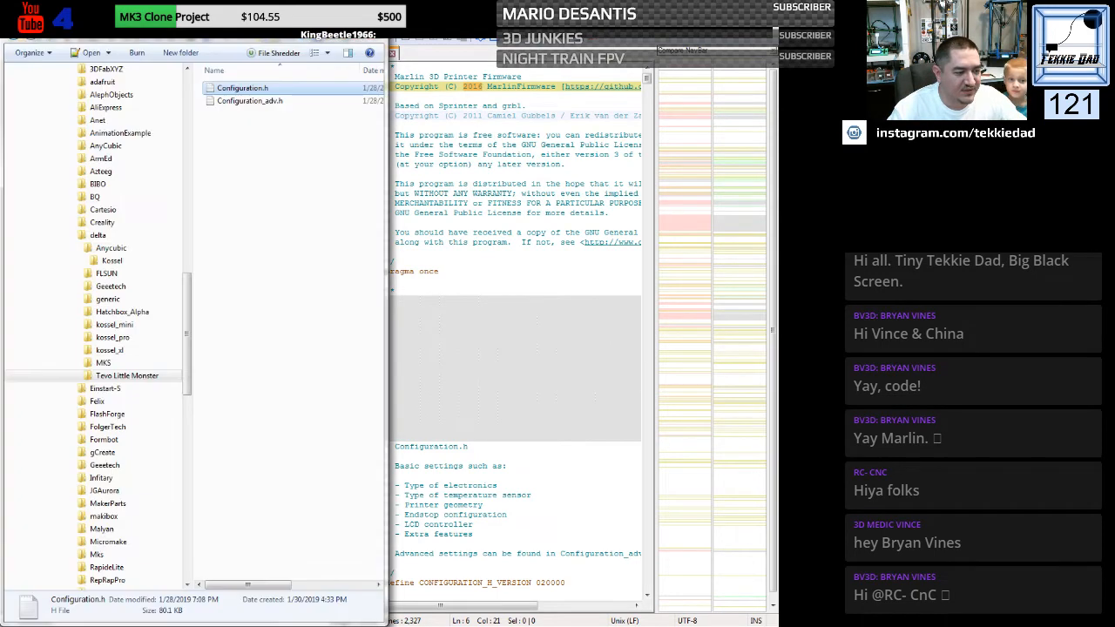
double_click(150, 235)
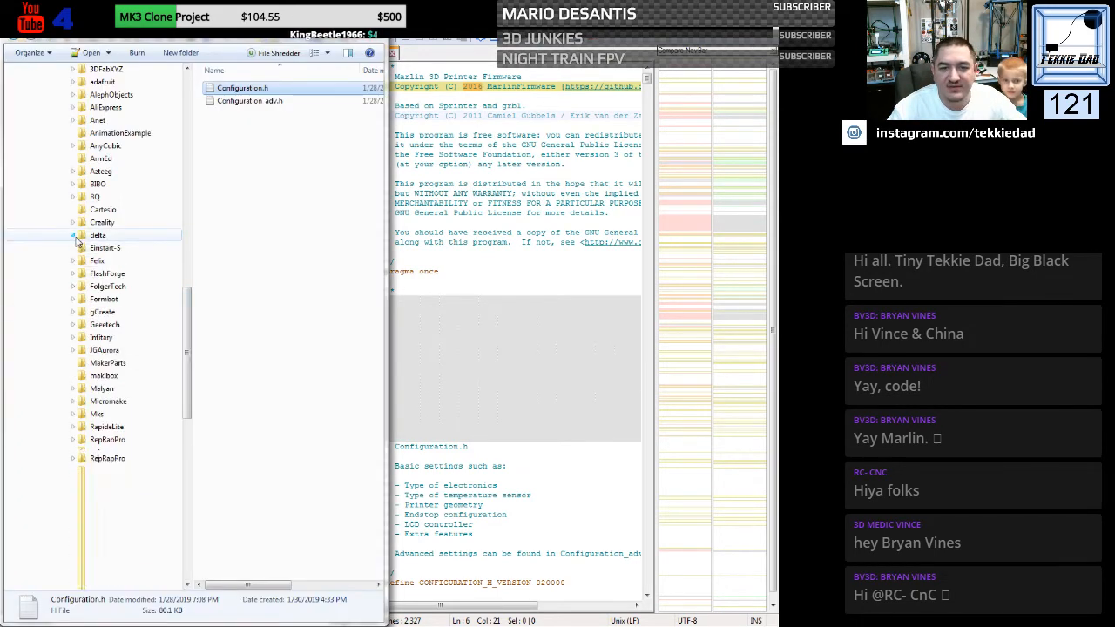
scroll(151, 249, up, 3)
click(103, 171)
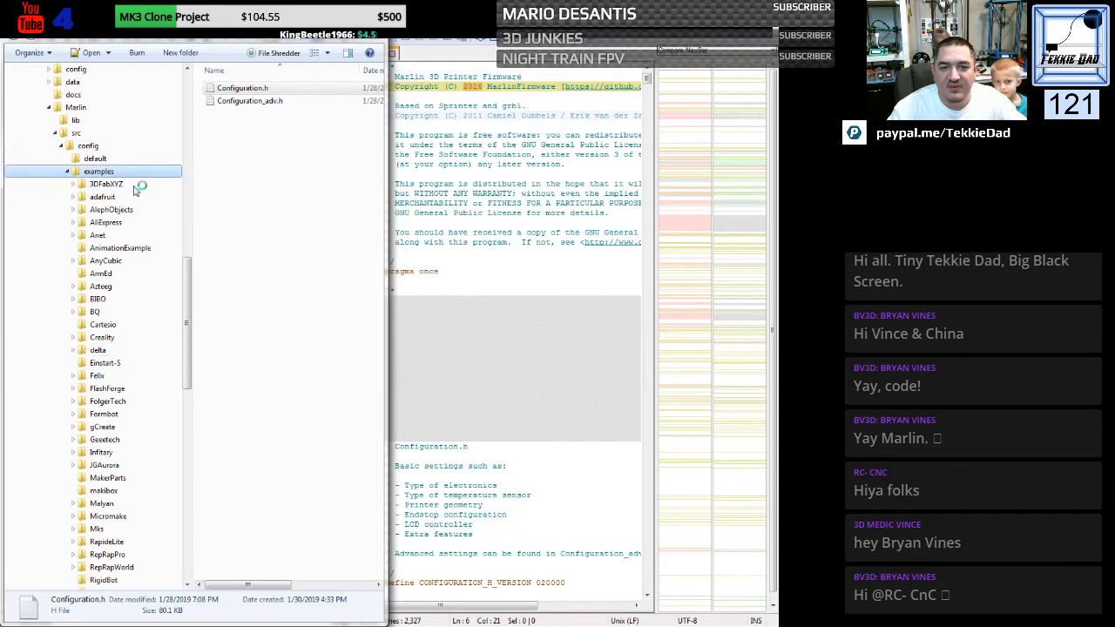
click(105, 160)
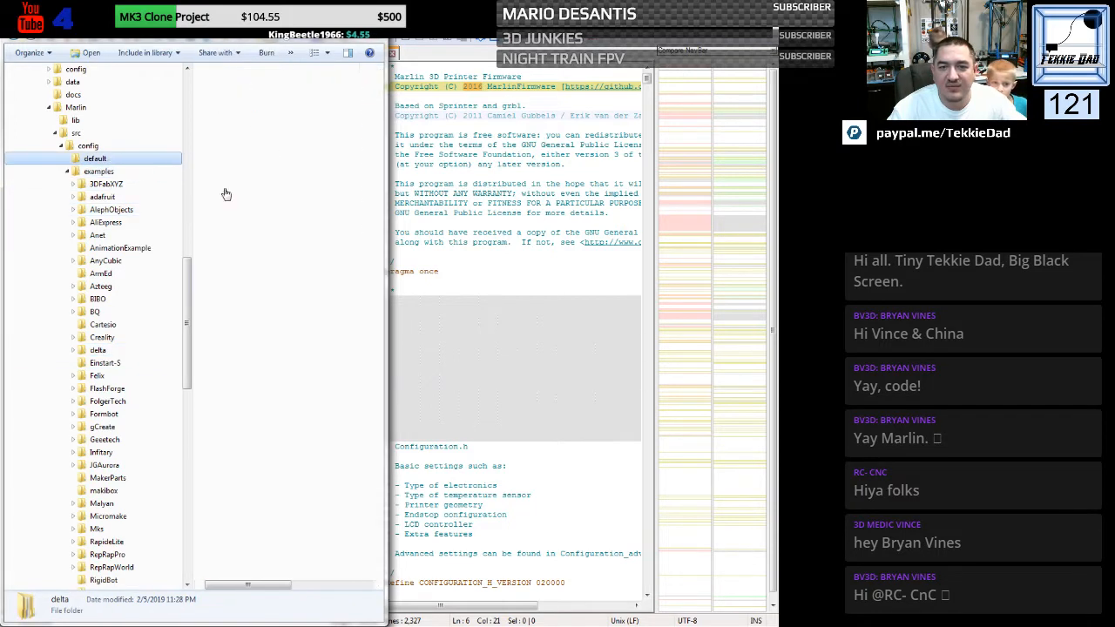
click(237, 90)
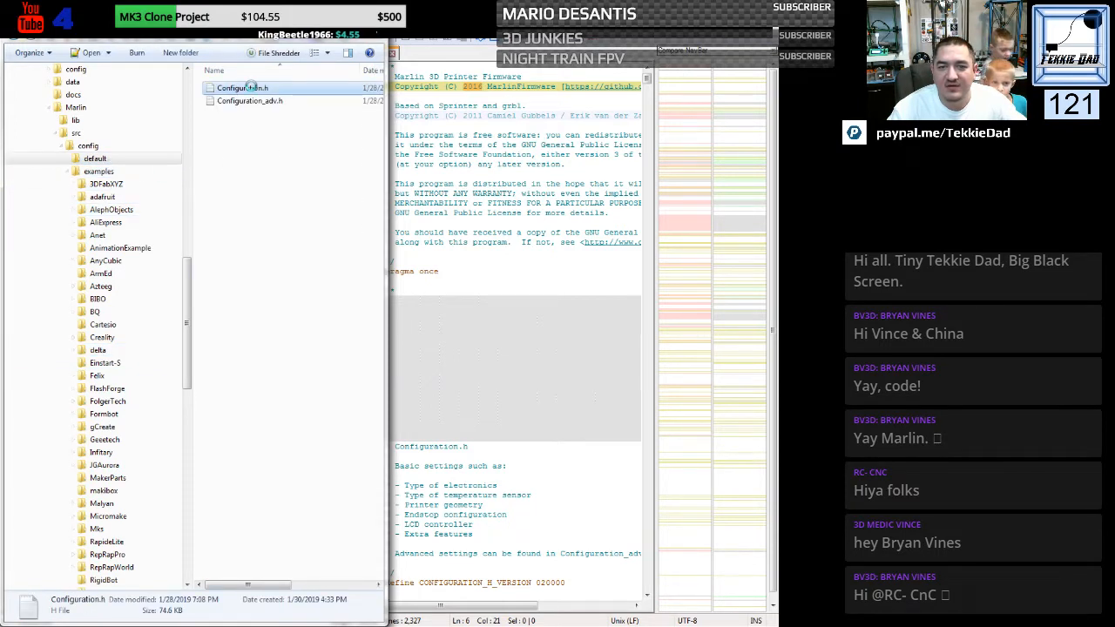
right_click(251, 88)
click(298, 171)
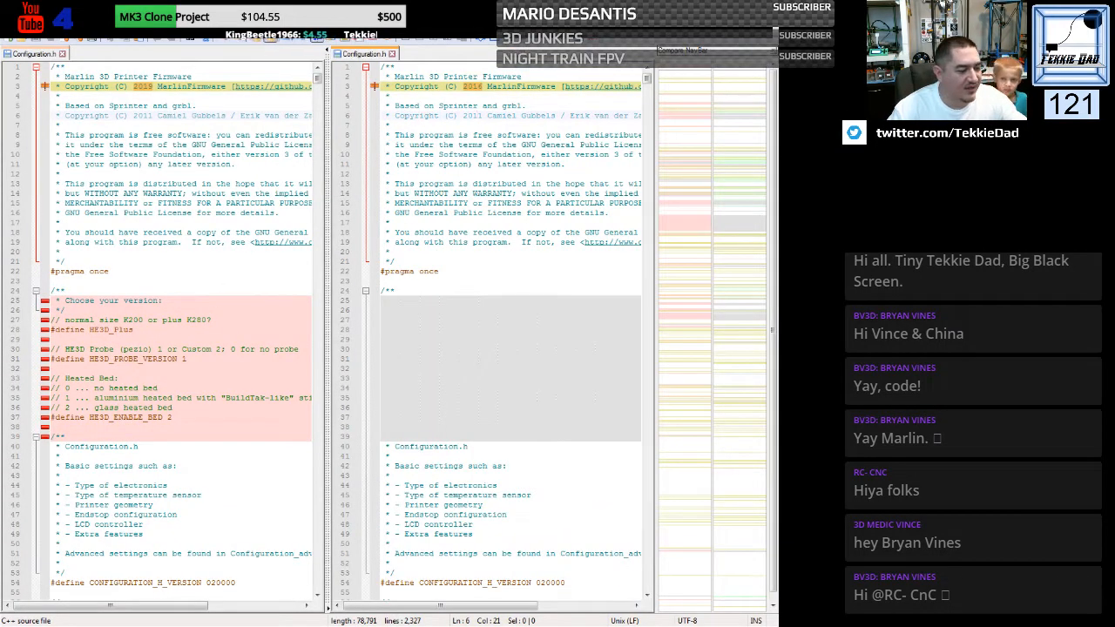
- Return to Windows Explorer and open the Downloads folder
key(alt+Tab)
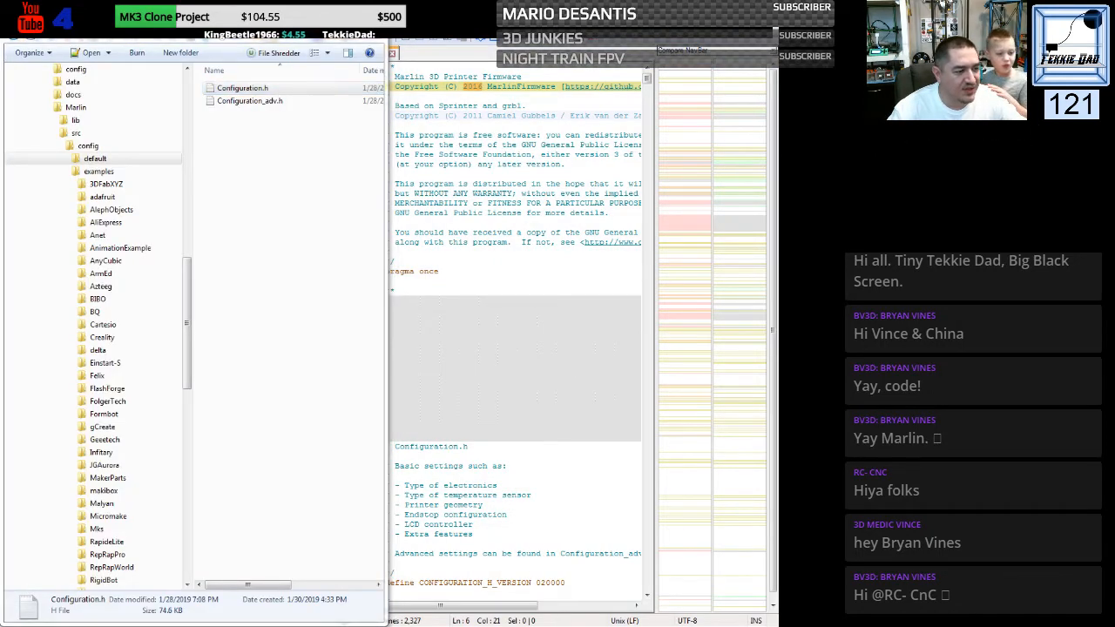
drag(188, 309, 186, 144)
click(65, 146)
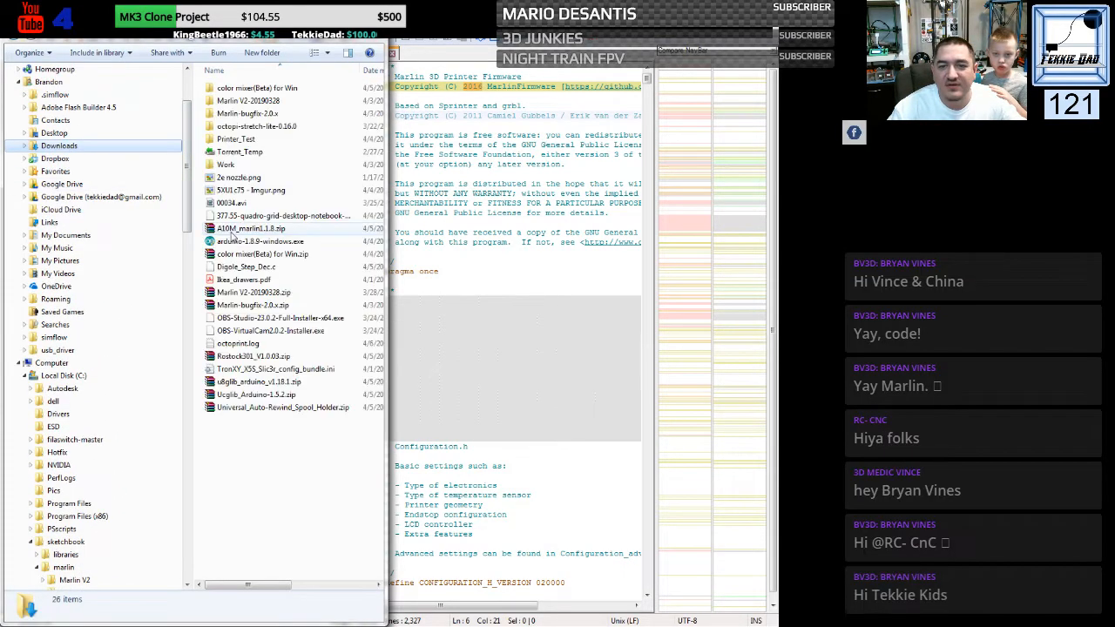
- Copy the default and examples folders from the config folder of the downloaded Marlin-bugfix-2.0.x
double_click(236, 114)
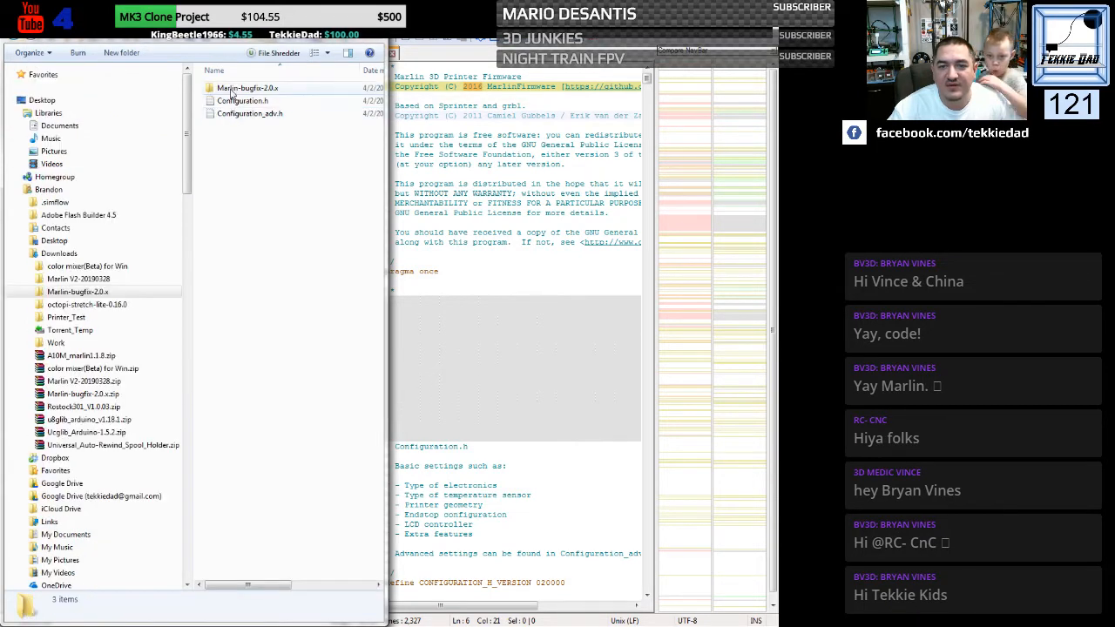
double_click(233, 88)
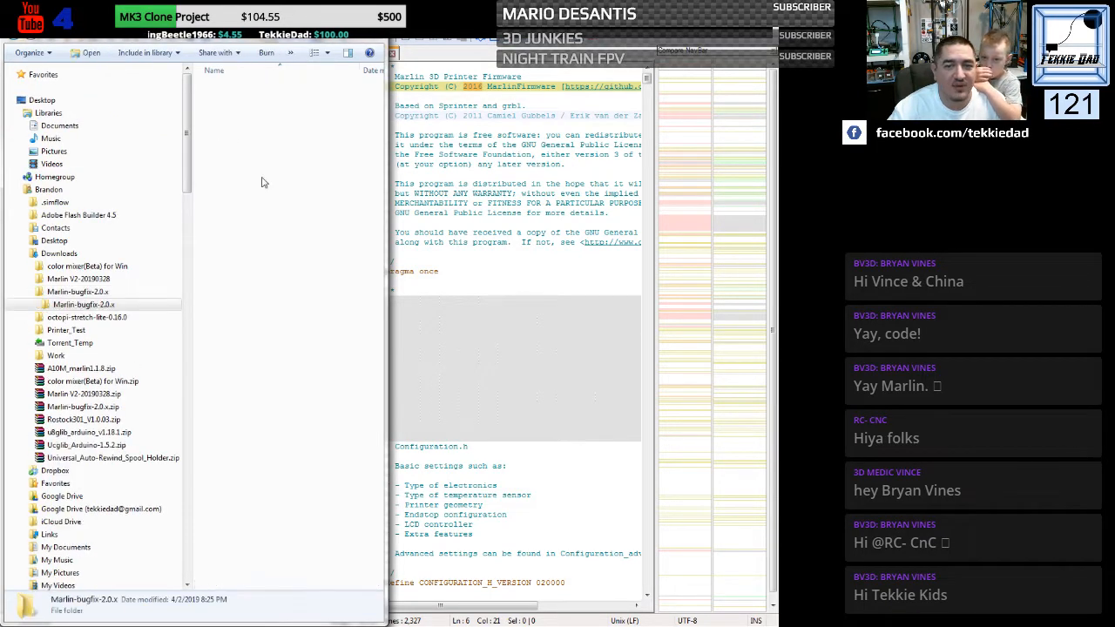
double_click(236, 165)
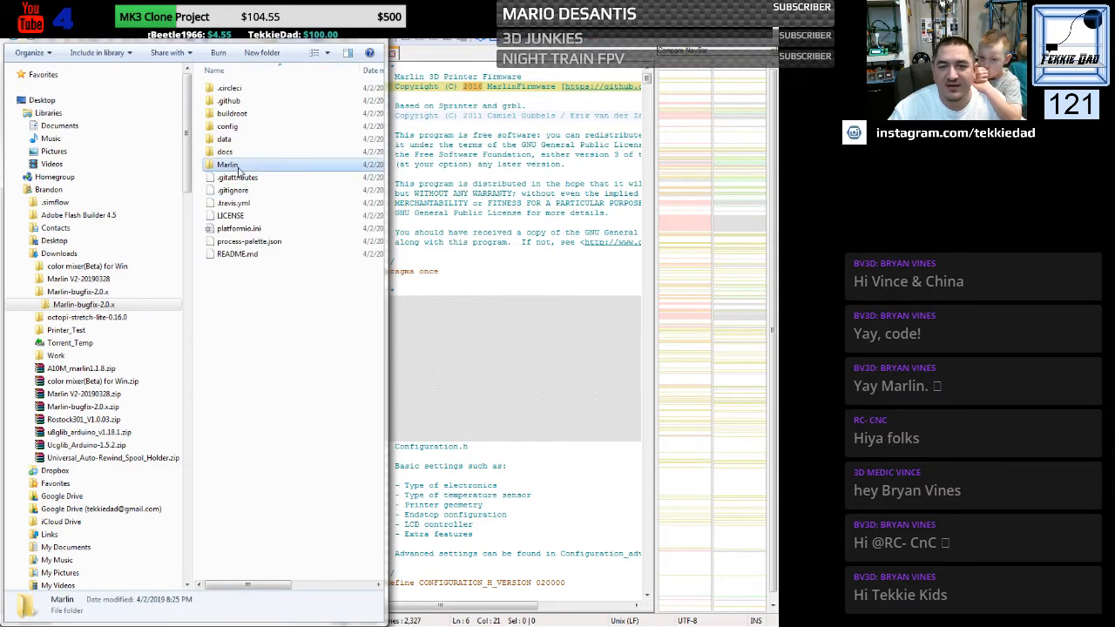
key(BackSpace)
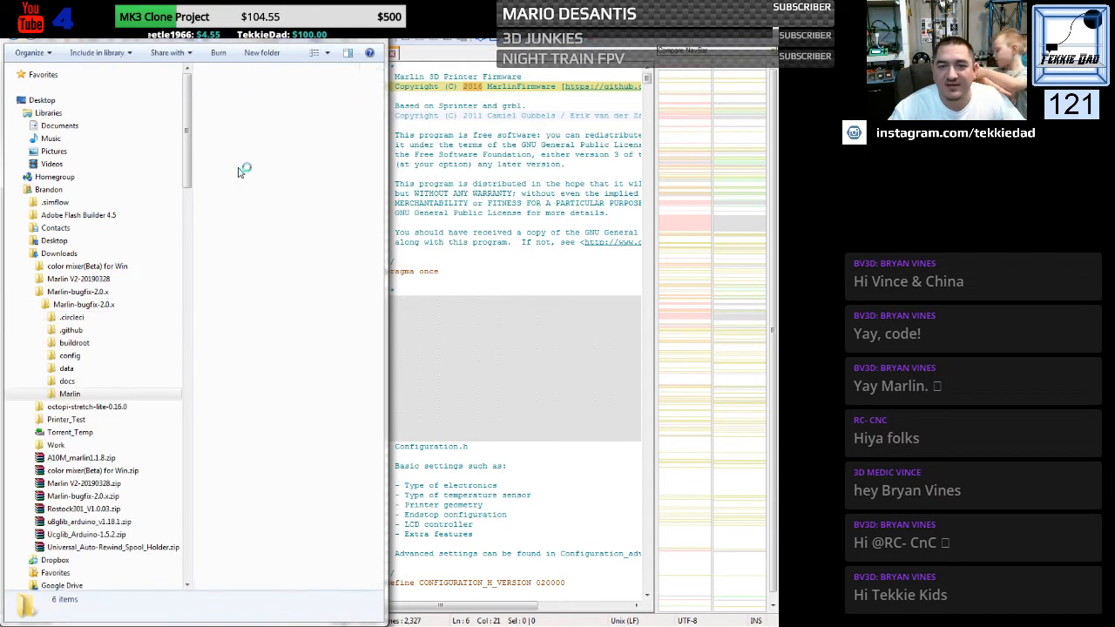
double_click(233, 127)
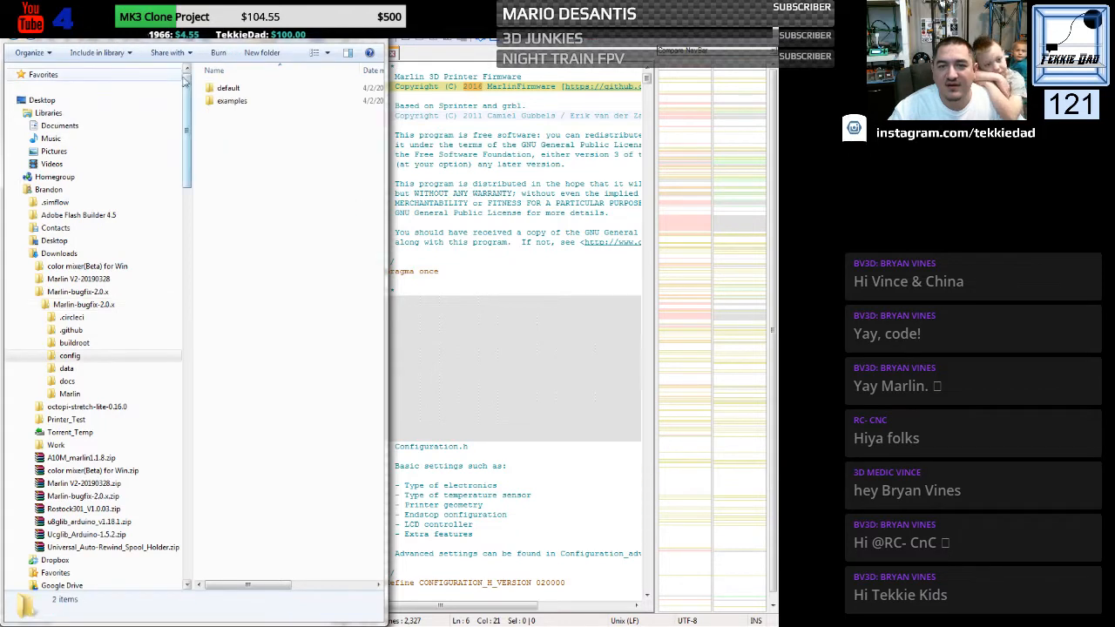
drag(253, 122, 234, 91)
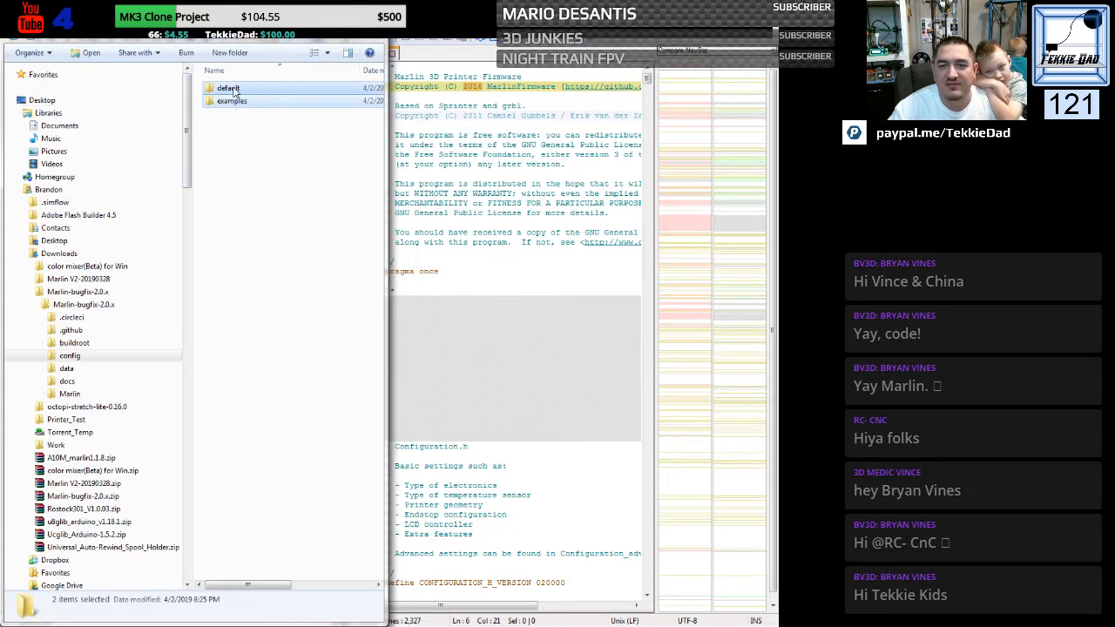
right_click(233, 89)
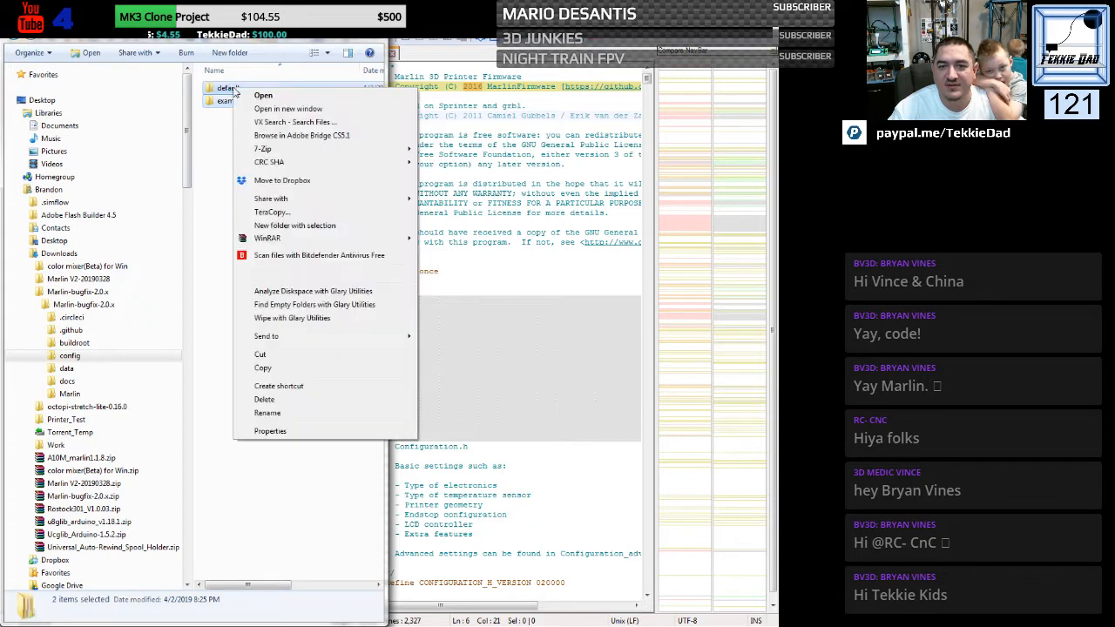
click(261, 369)
- Paste the copied folders into the config folder of Marlin-bugfix-2.0.x under sketchbook's marlin folder
click(32, 292)
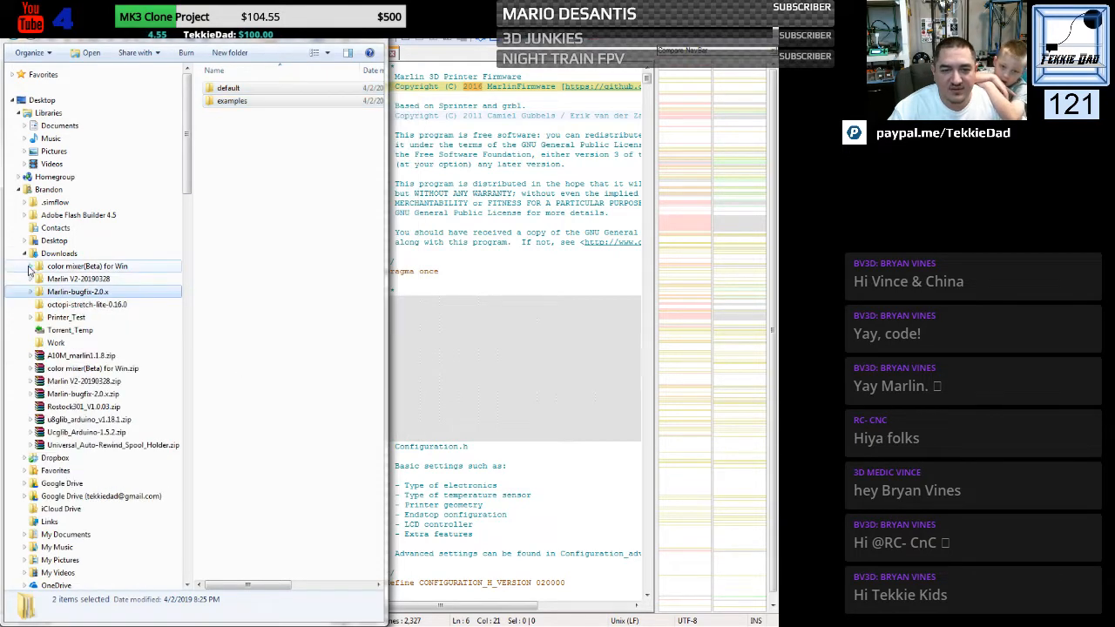
click(24, 254)
scroll(78, 440, down, 6)
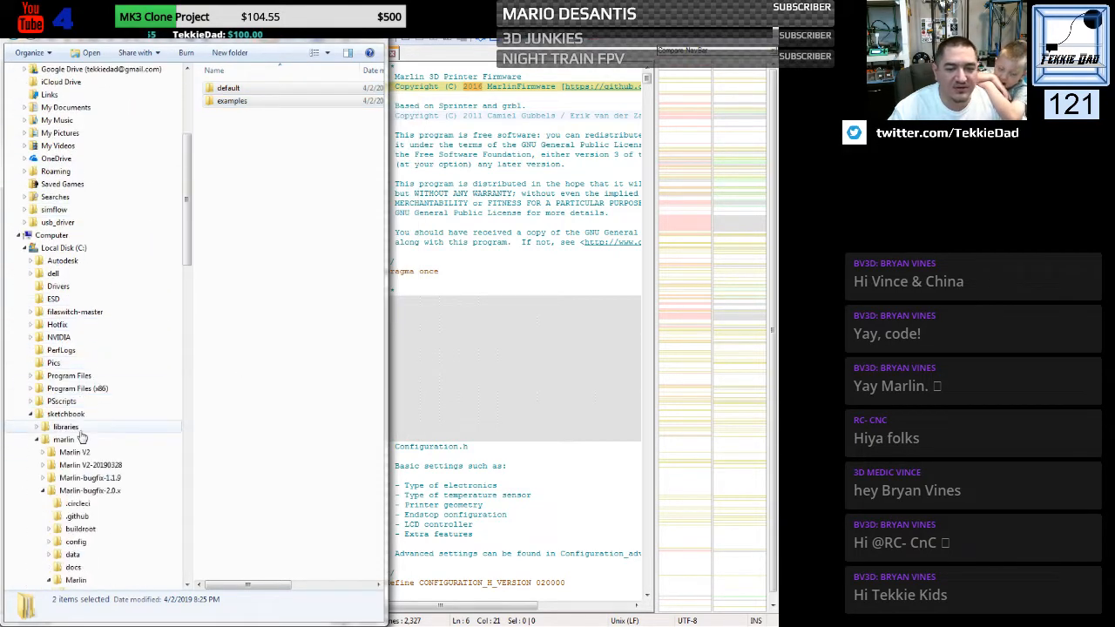
scroll(81, 437, down, 3)
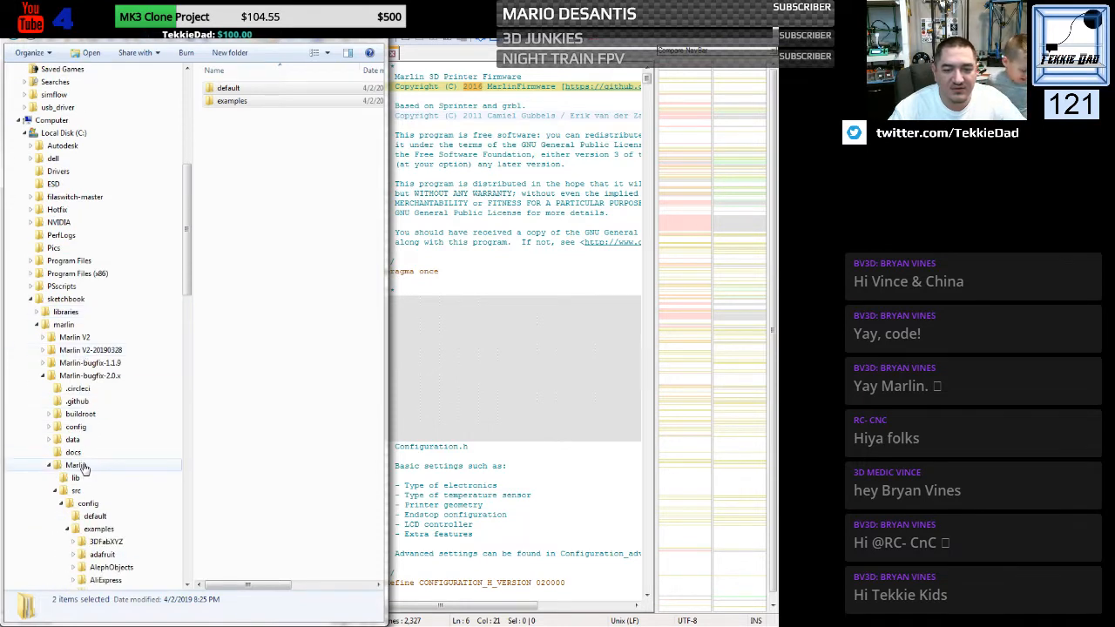
click(76, 427)
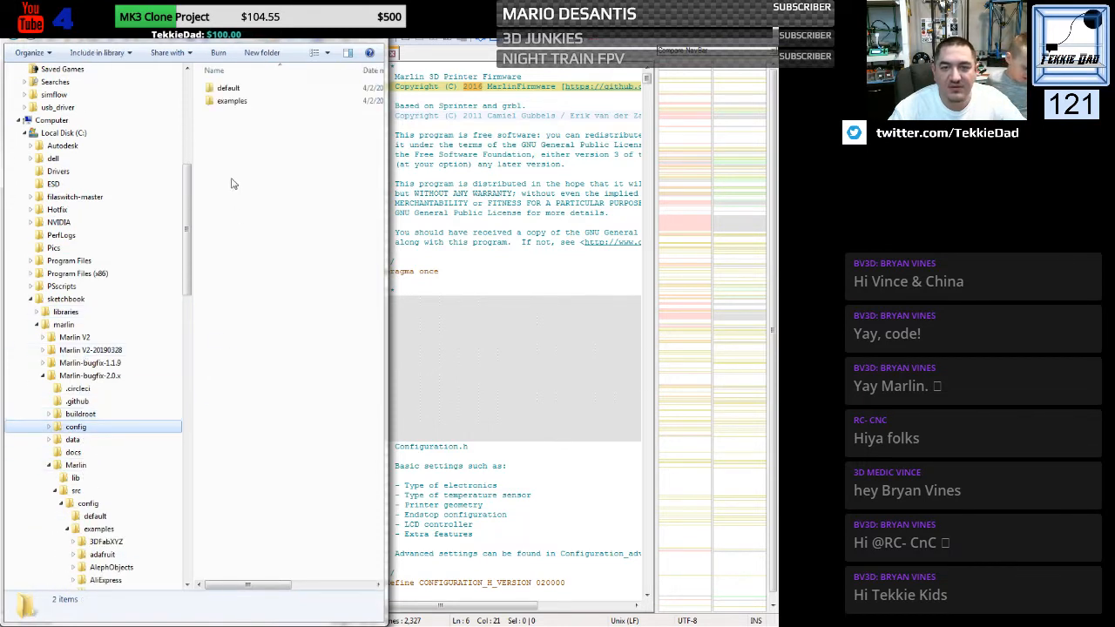
right_click(222, 149)
click(250, 233)
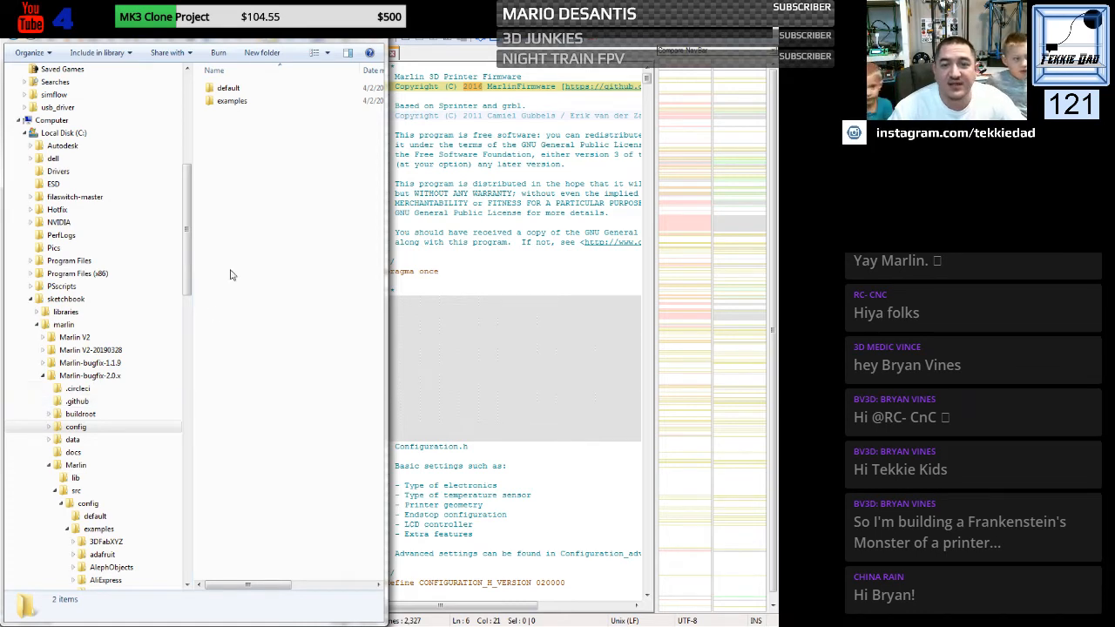
click(242, 89)
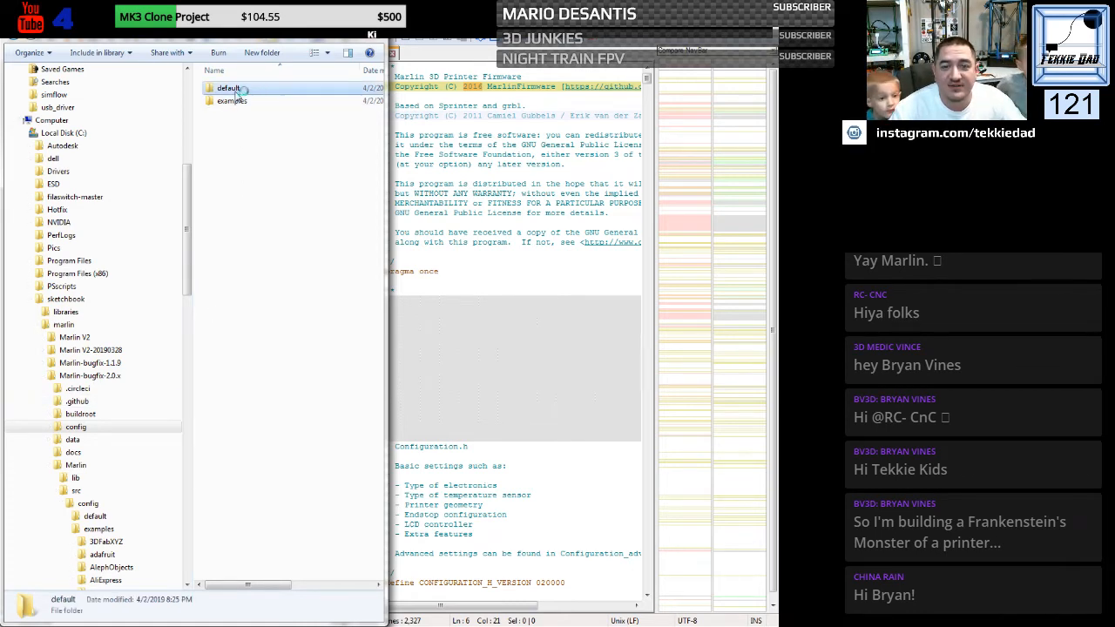
key(Return)
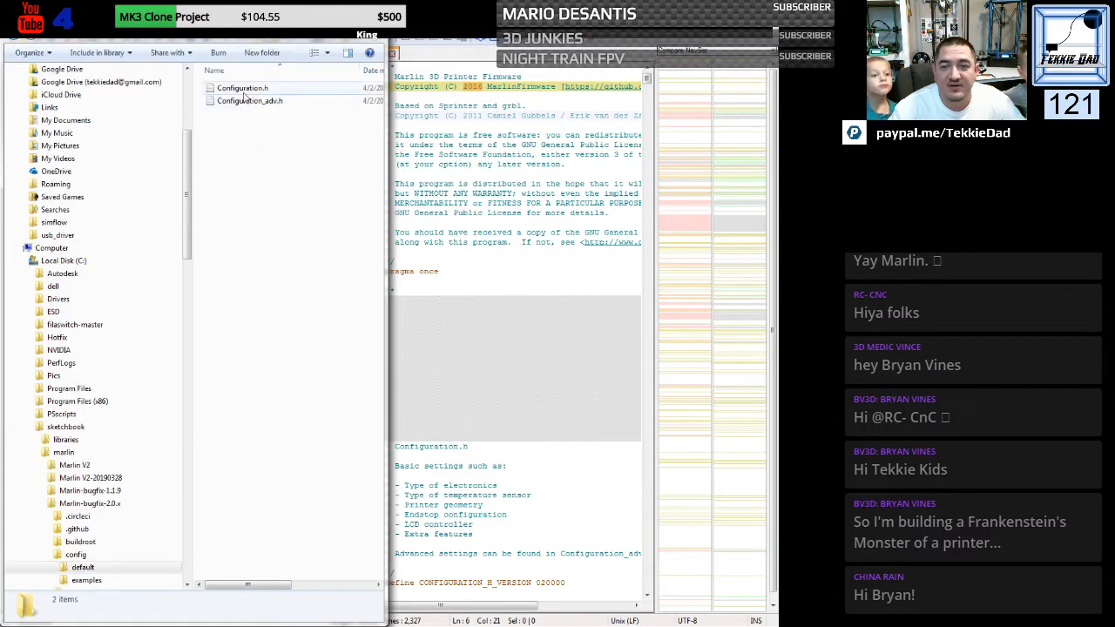
click(242, 89)
right_click(243, 91)
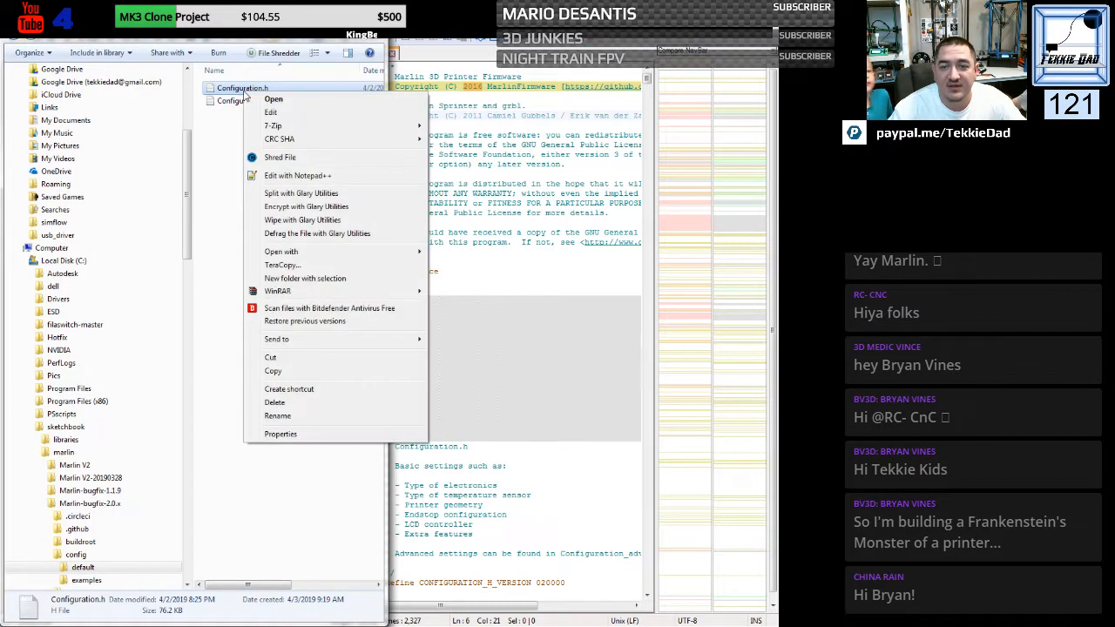
click(296, 176)
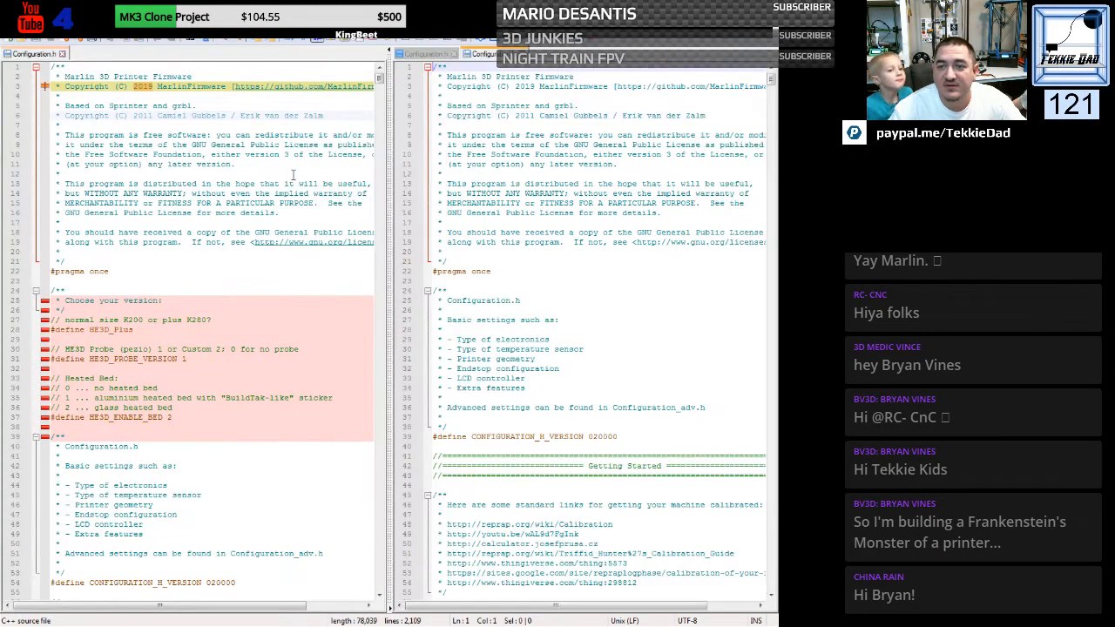
click(517, 87)
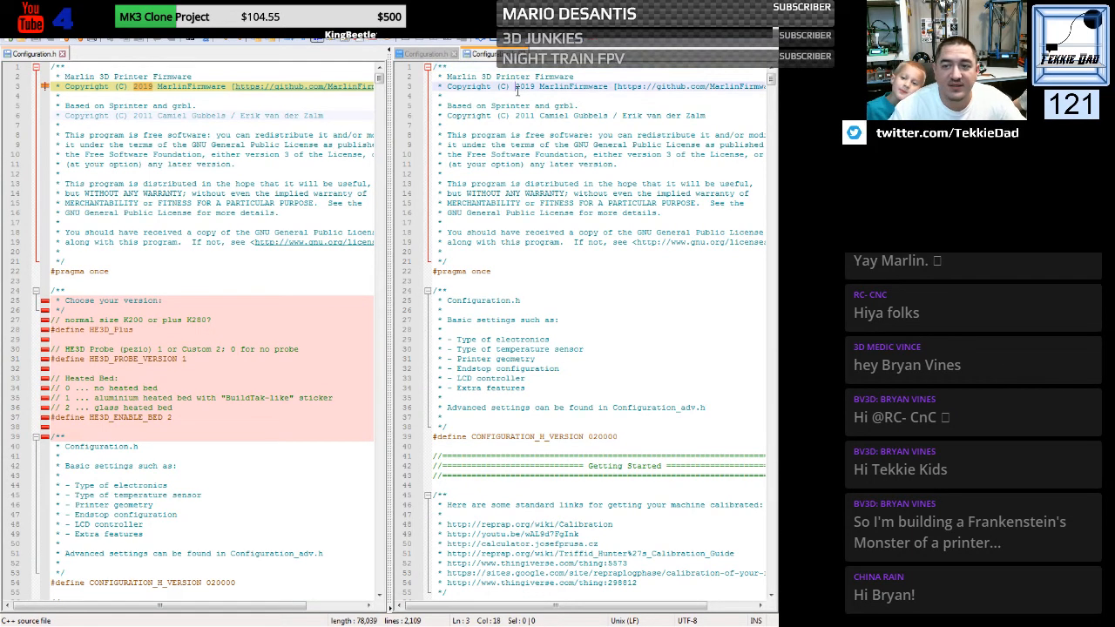
click(520, 54)
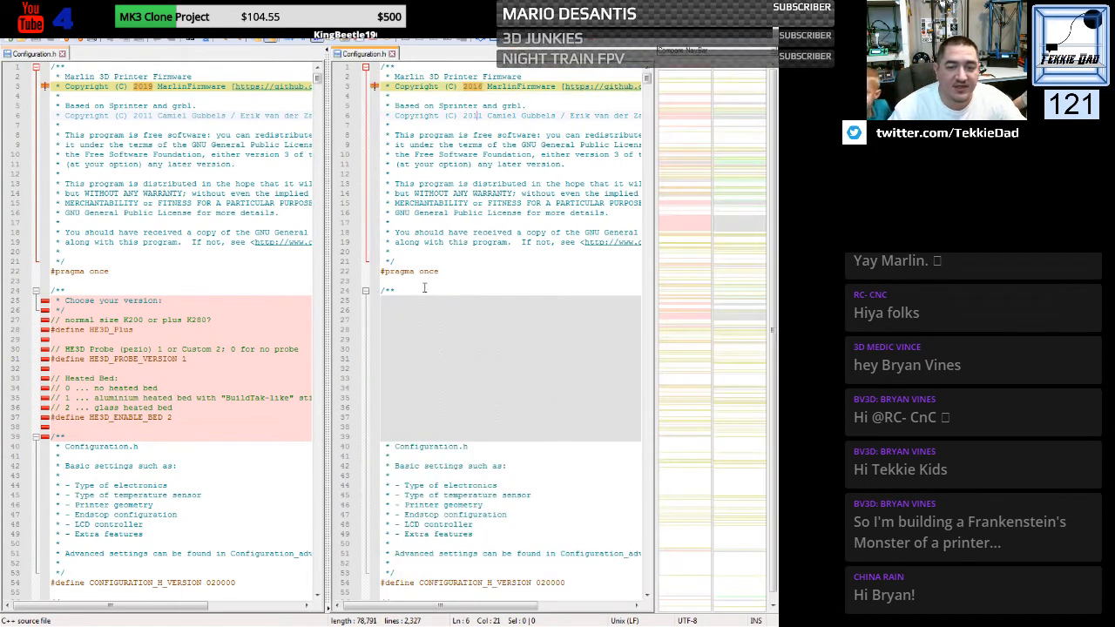
- Return to Windows Explorer and open the generic Configuration.h from the config folder's delta examples in Notepad++
key(alt+Tab)
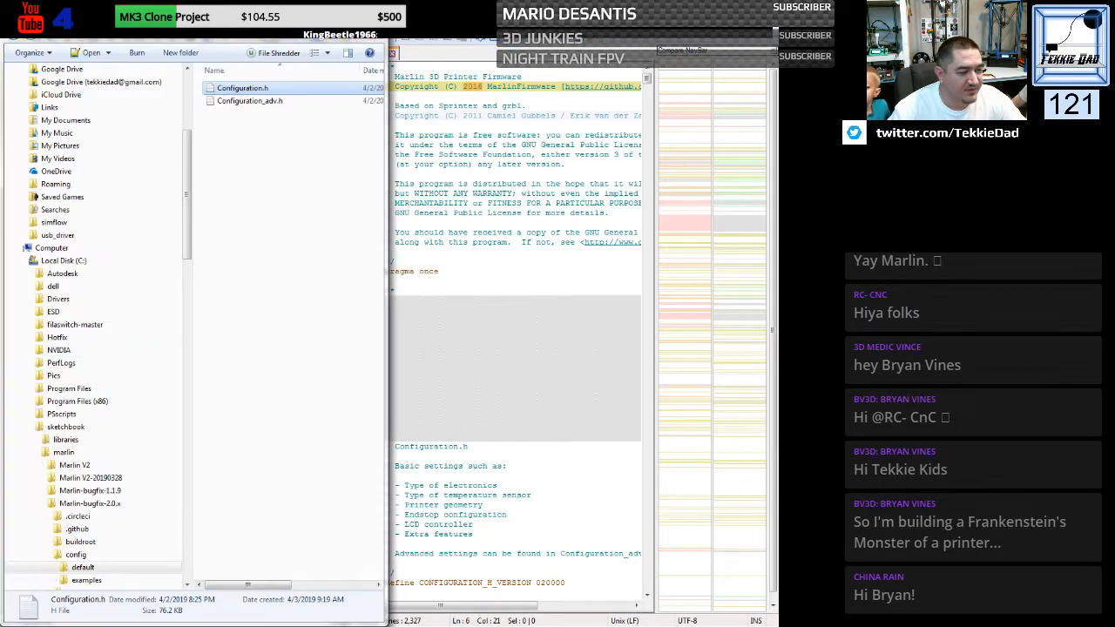
drag(187, 224, 188, 307)
click(93, 249)
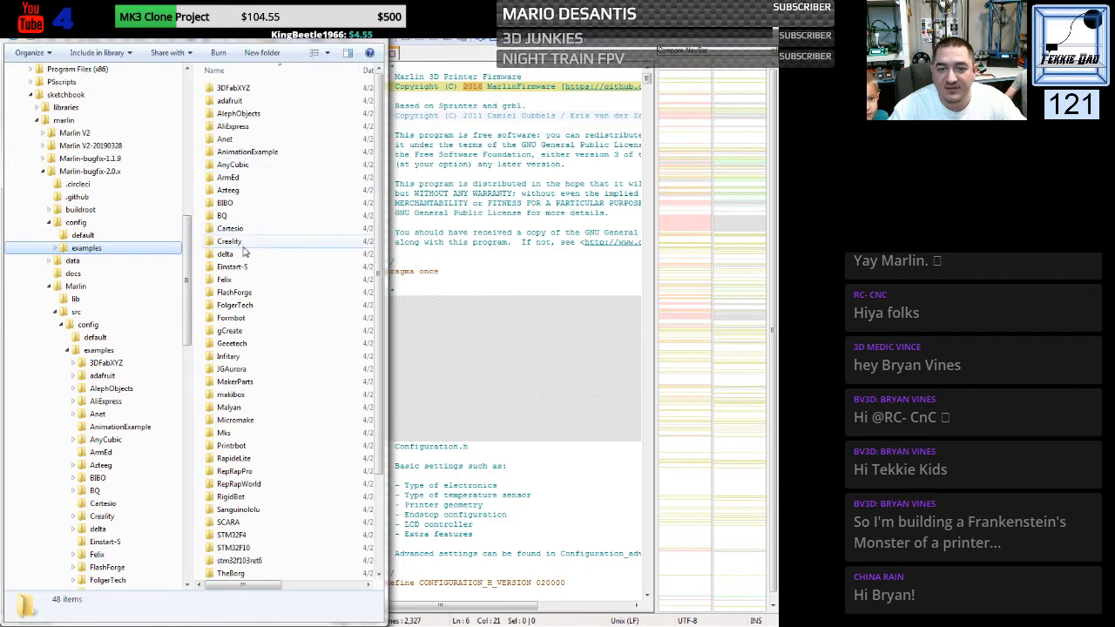
double_click(242, 255)
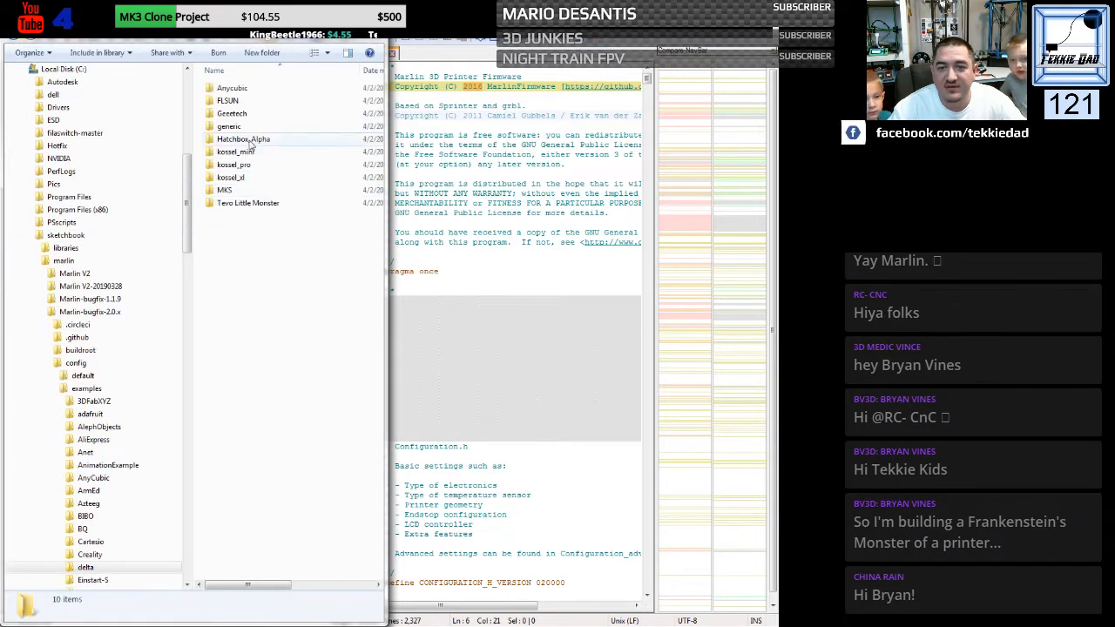
click(245, 127)
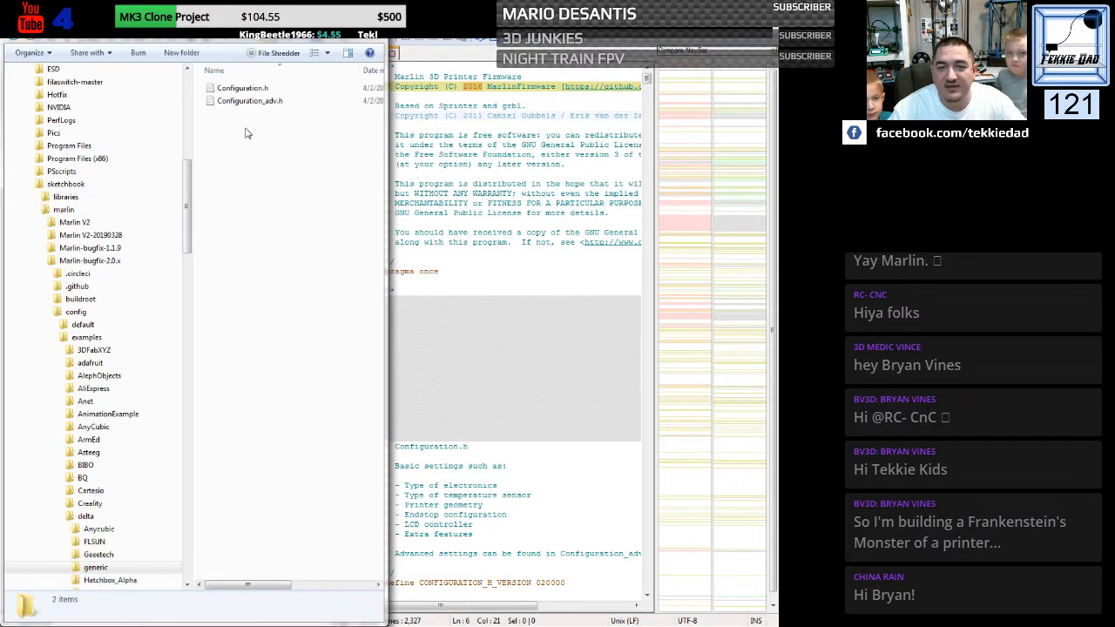
right_click(235, 90)
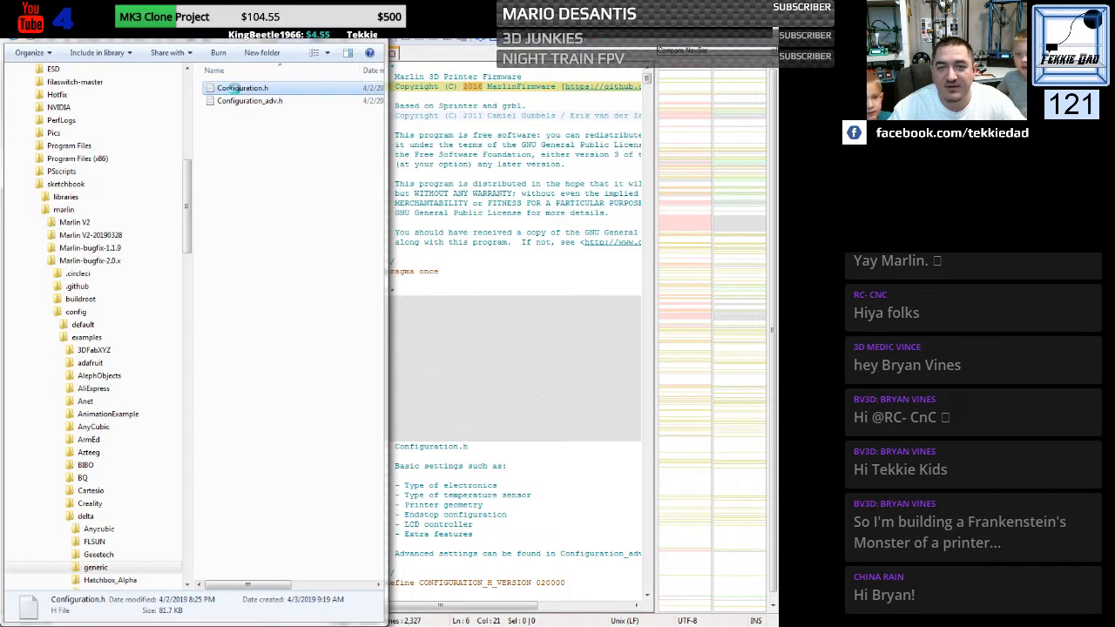
click(282, 170)
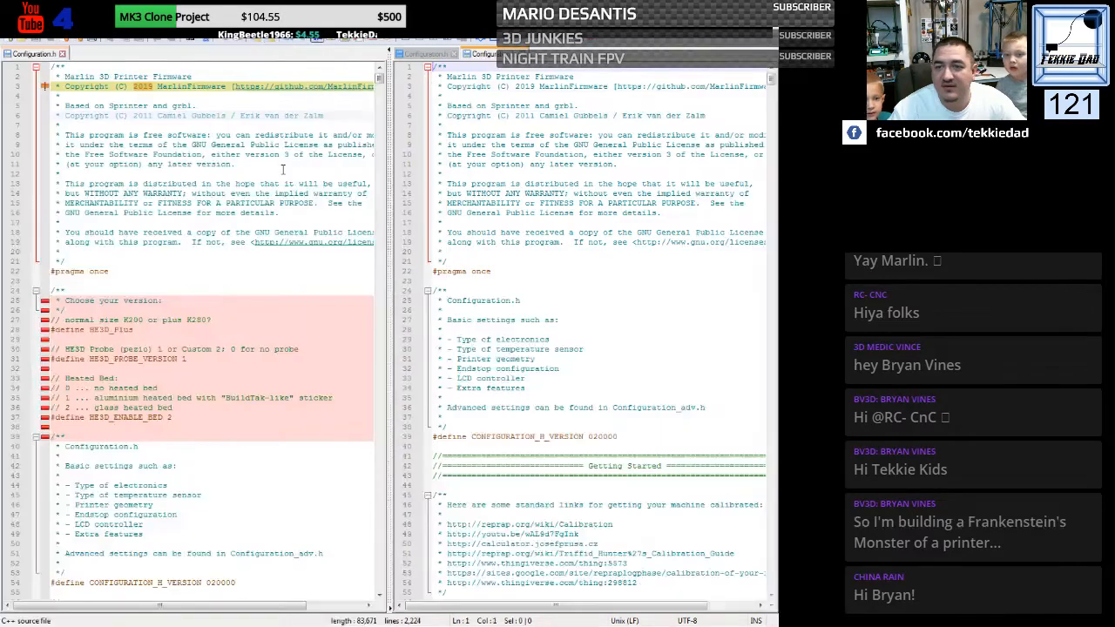
- Close the old Marlin-bugfix-2.0.x Configuration.h and compare the printer's configuration with the generic delta example
click(509, 174)
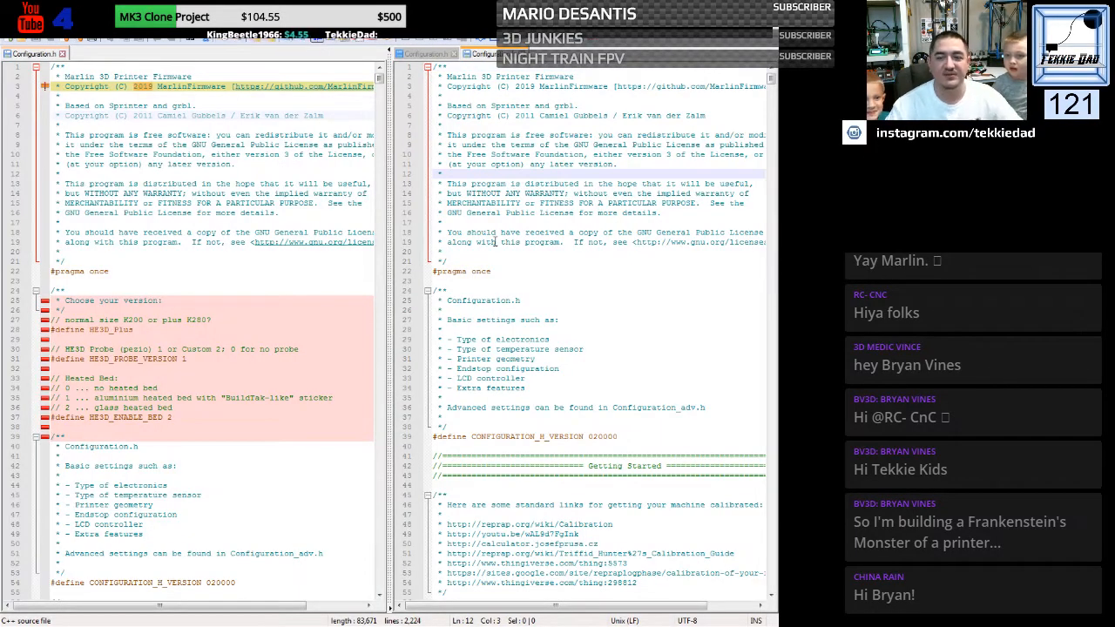
click(454, 56)
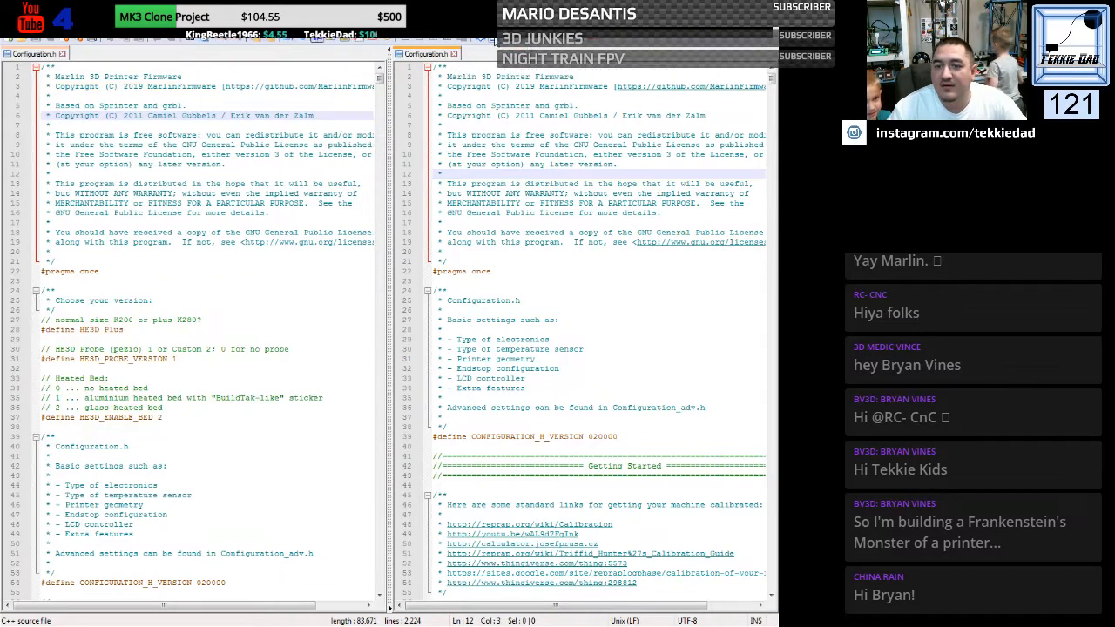
click(495, 41)
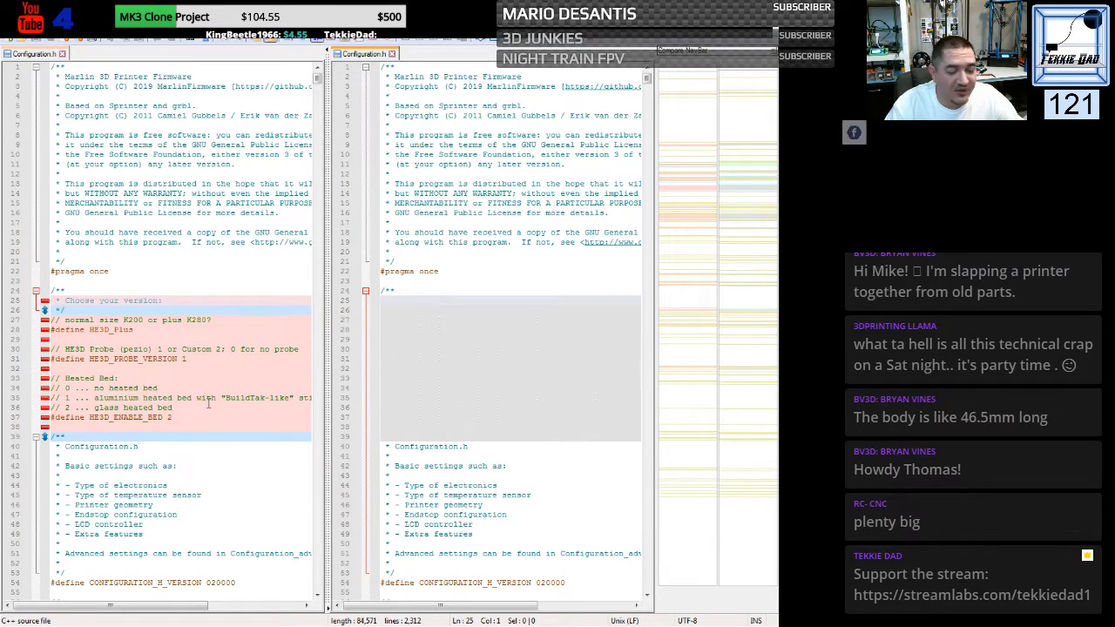
- Copy the "Choose your version" block with the HE3D version, probe and heated-bed defines into the generic Configuration.h below #pragma once
click(260, 261)
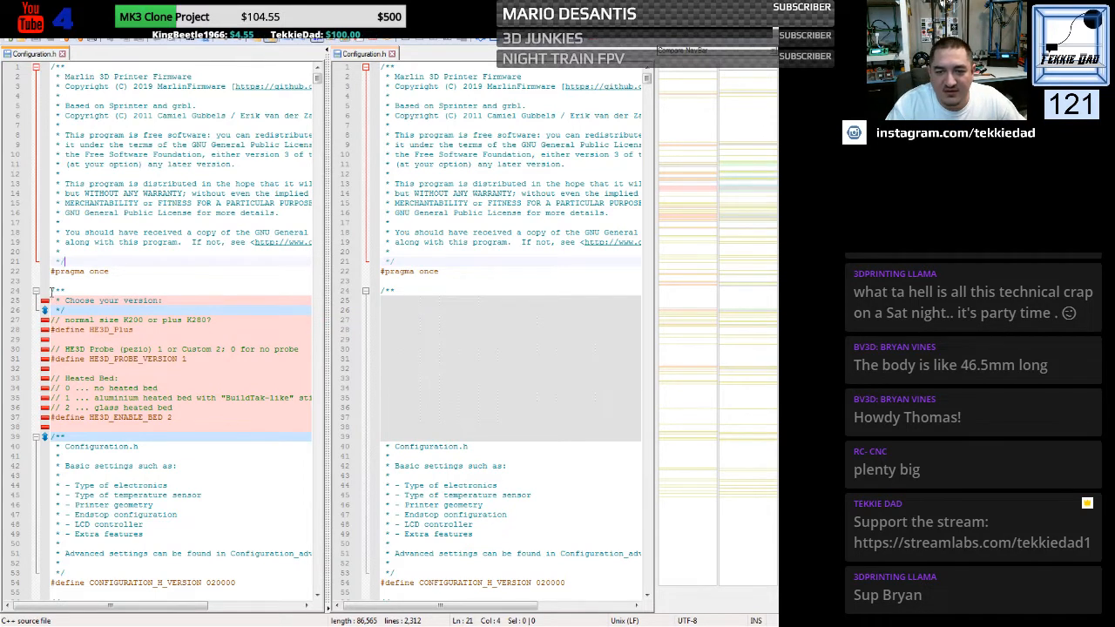
drag(51, 293, 42, 444)
key(ctrl+c)
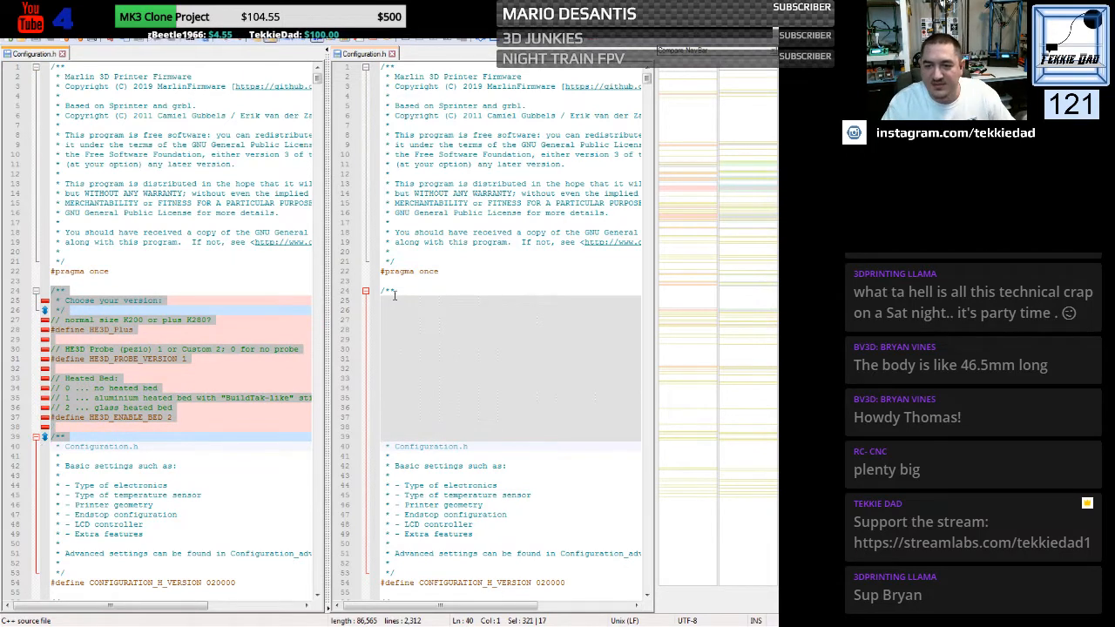
drag(394, 295, 377, 433)
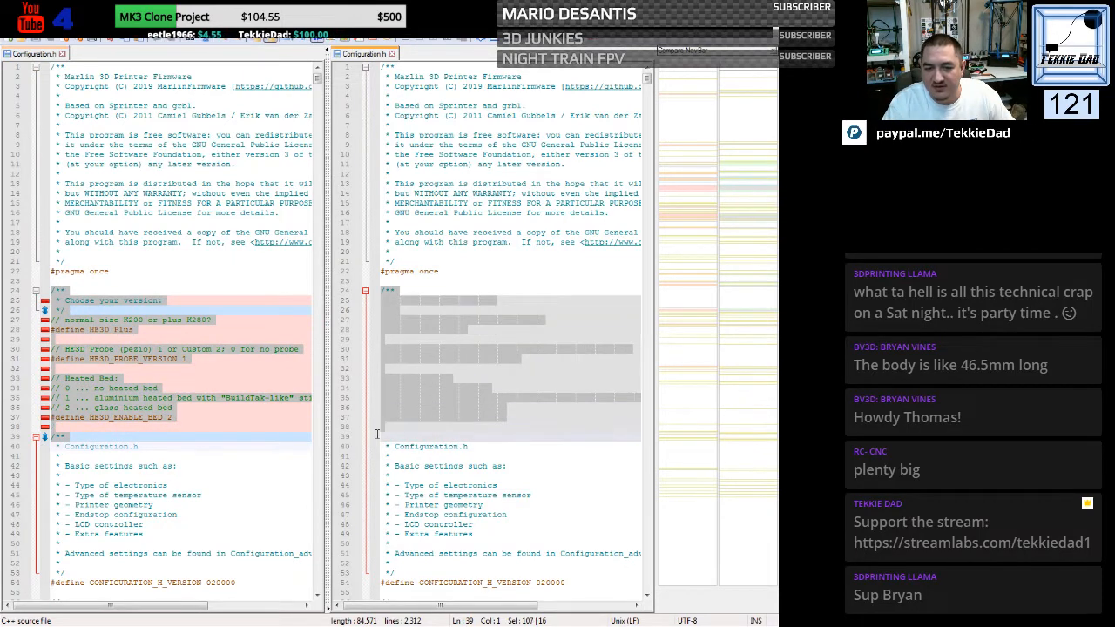
key(ctrl+v)
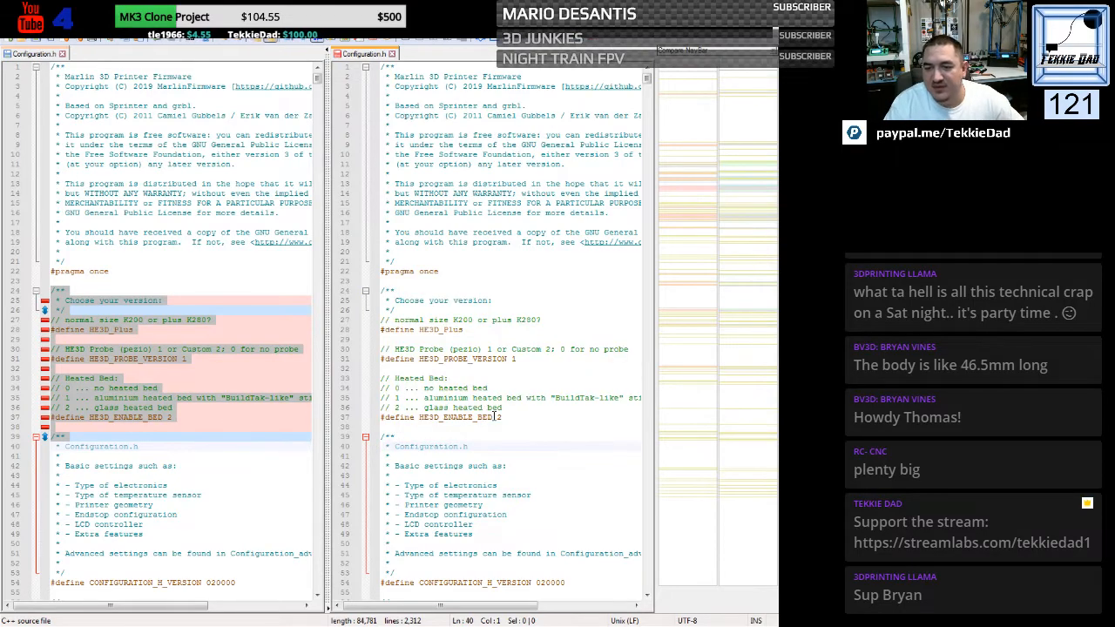
click(494, 417)
- Replace the generic file's STRING_CONFIG_H_AUTHOR line with the one from the printer's Configuration.h
scroll(461, 401, down, 18)
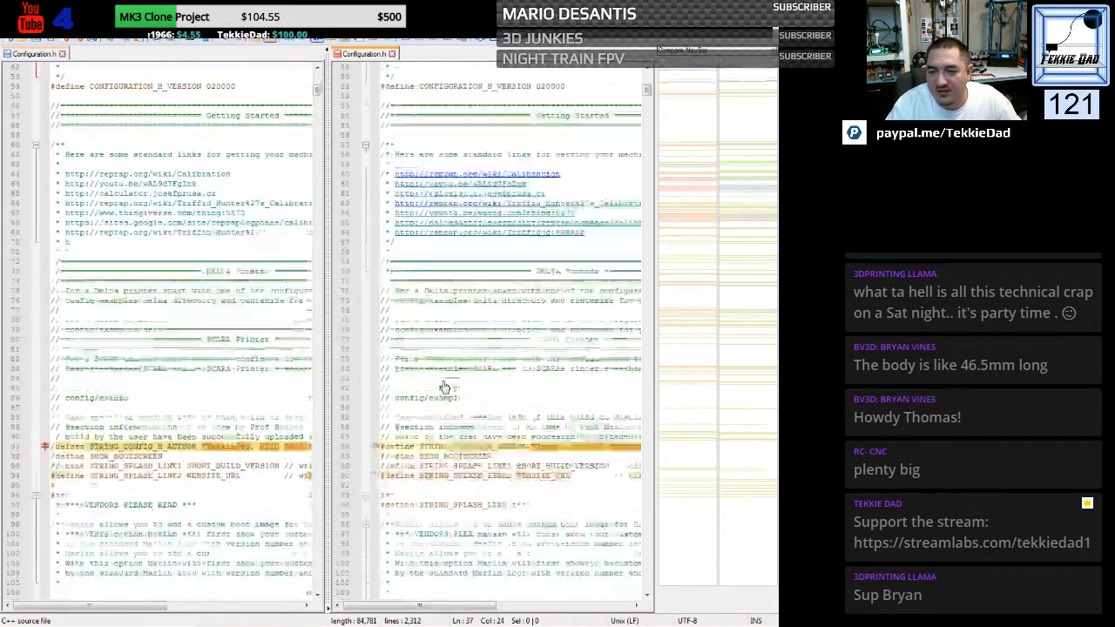
scroll(443, 387, down, 4)
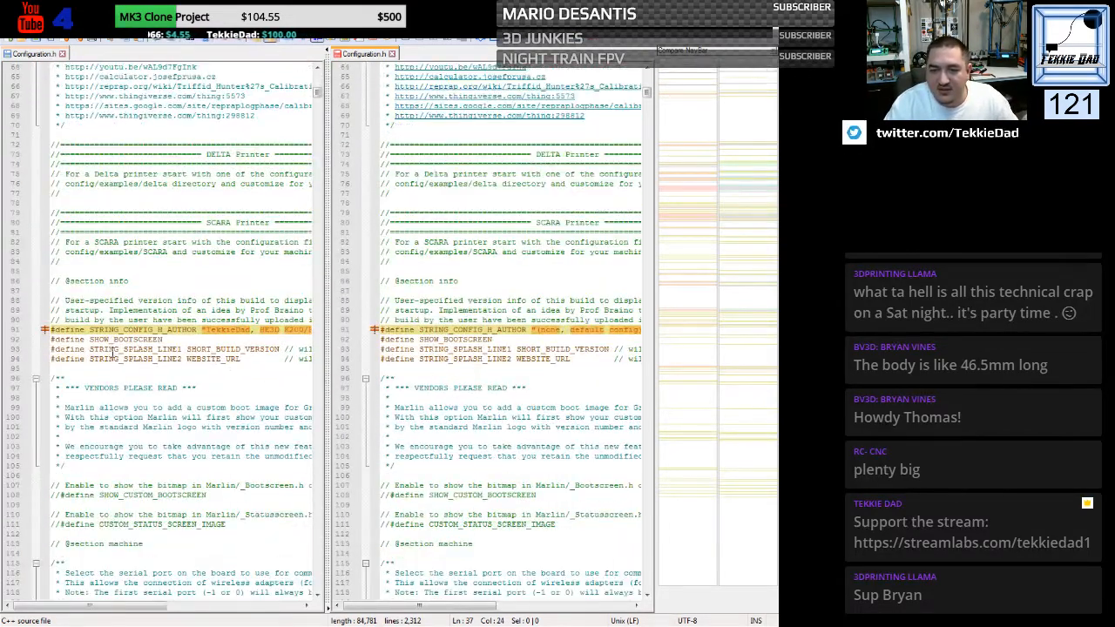
drag(51, 331, 52, 340)
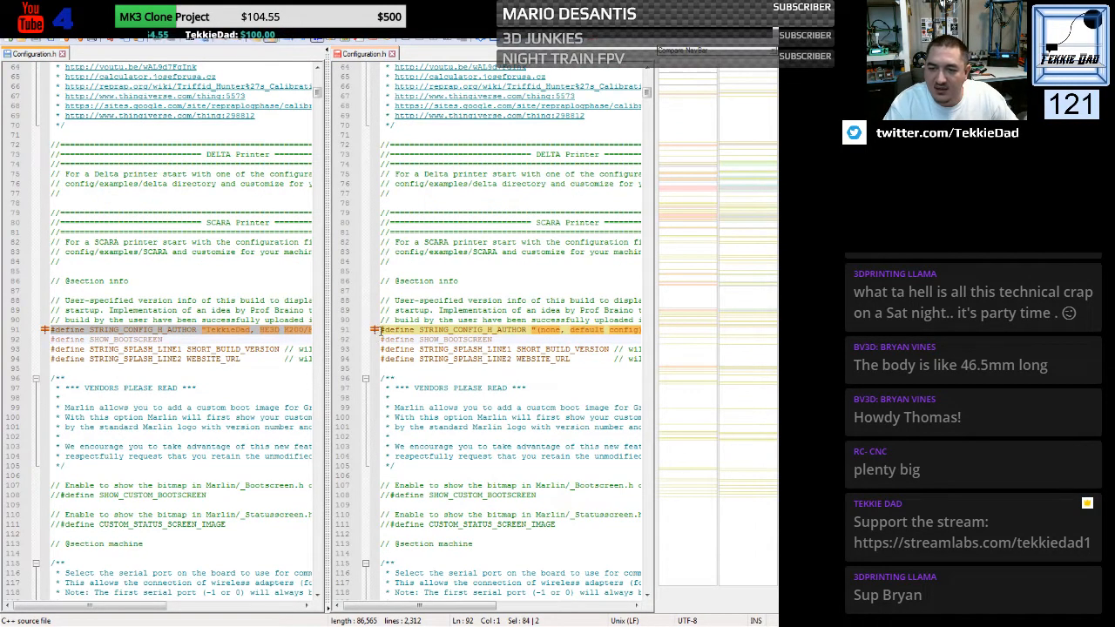
drag(381, 330, 380, 337)
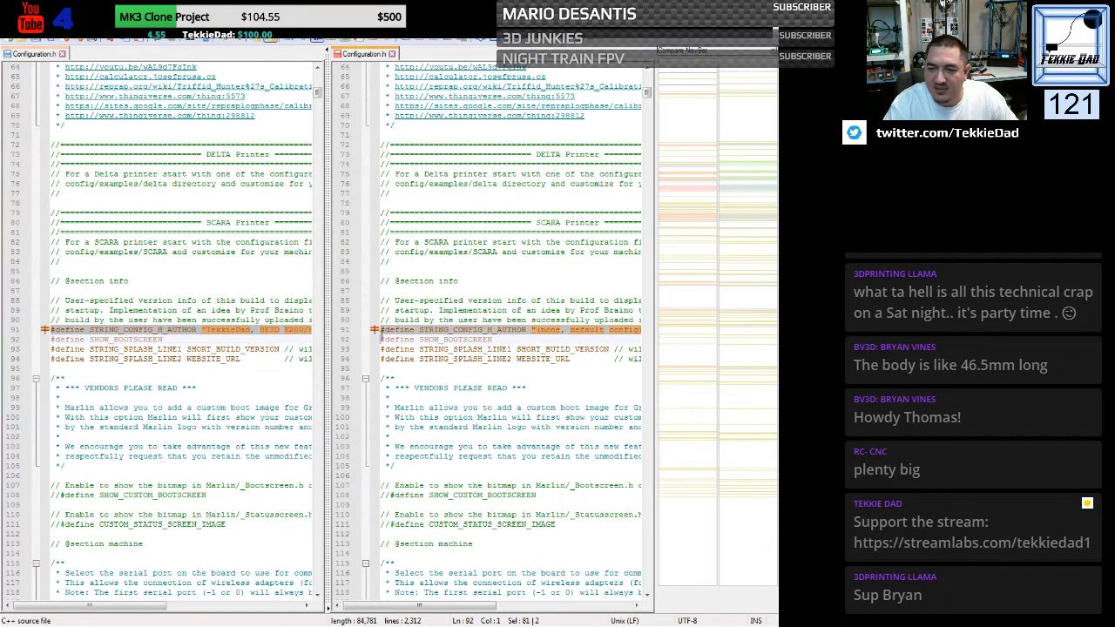
- Review the generic Configuration.h from the info section back to the K200 or K280 size choice in the version block
click(454, 371)
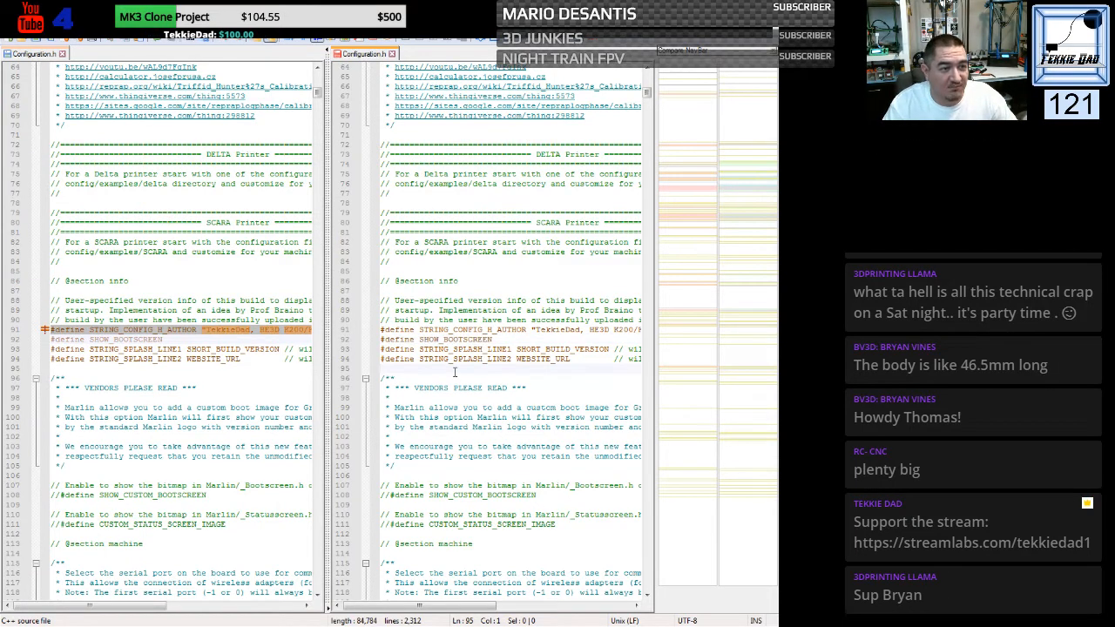
scroll(453, 374, down, 1)
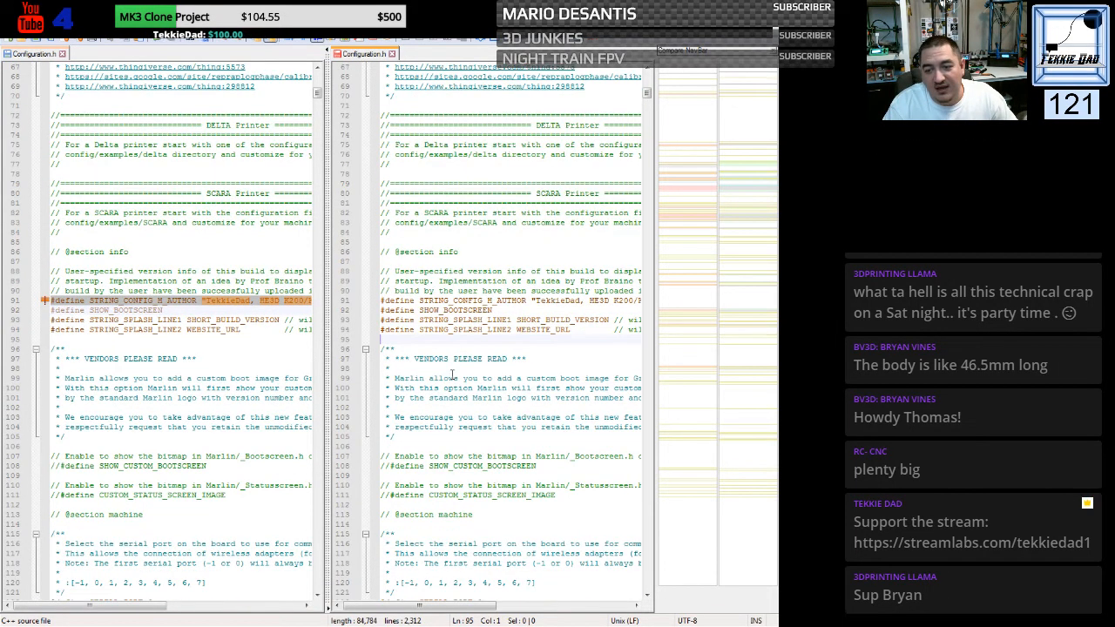
scroll(453, 375, down, 1)
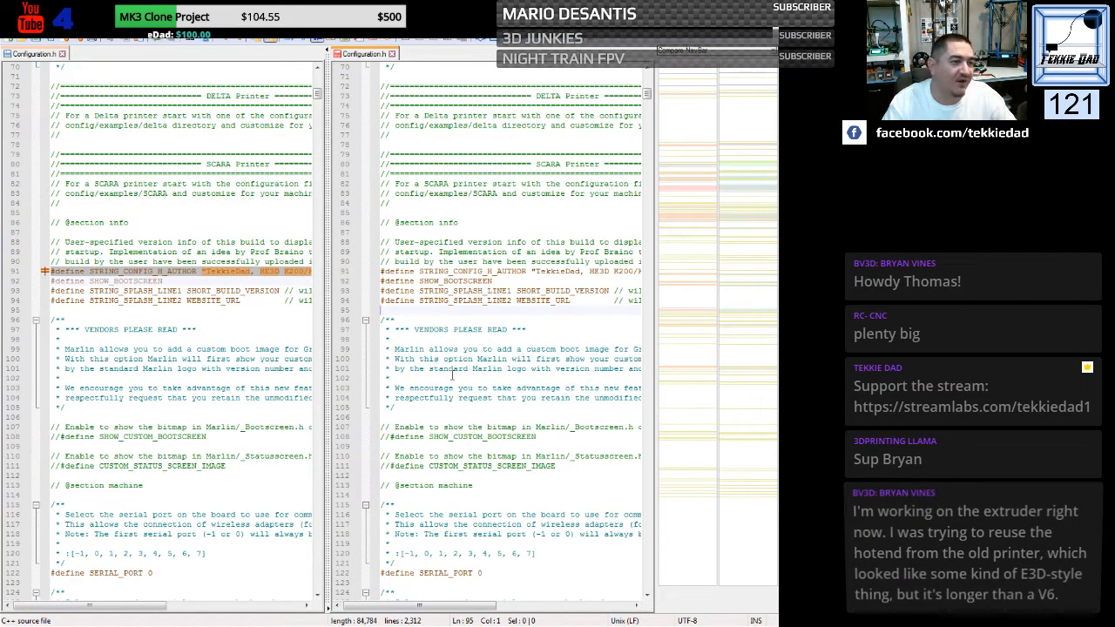
scroll(452, 375, up, 4)
scroll(451, 373, up, 10)
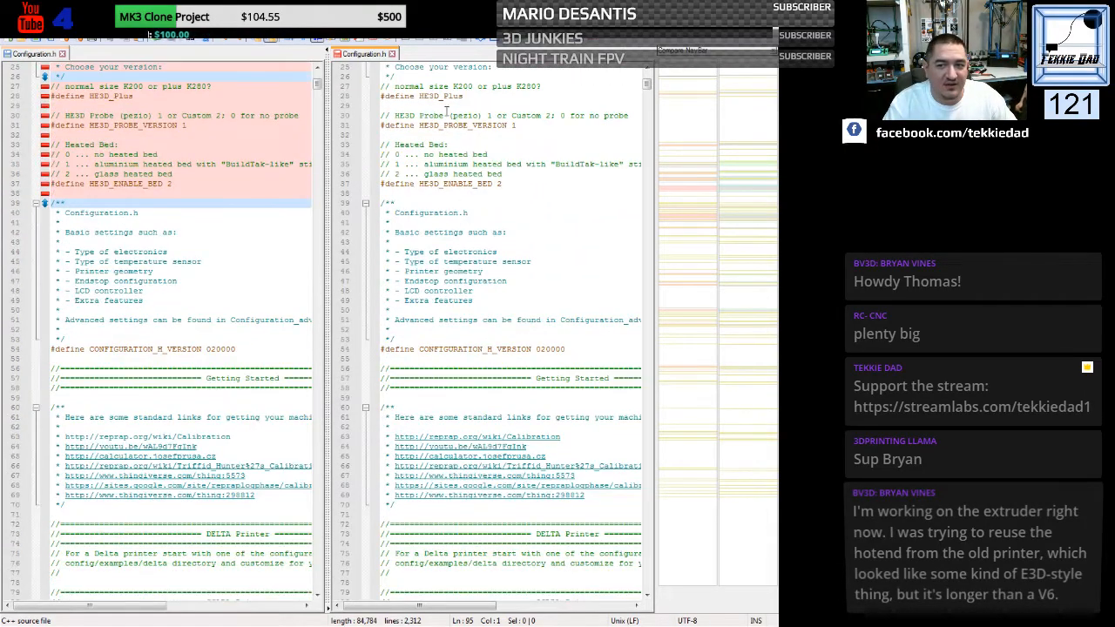
drag(453, 86, 539, 86)
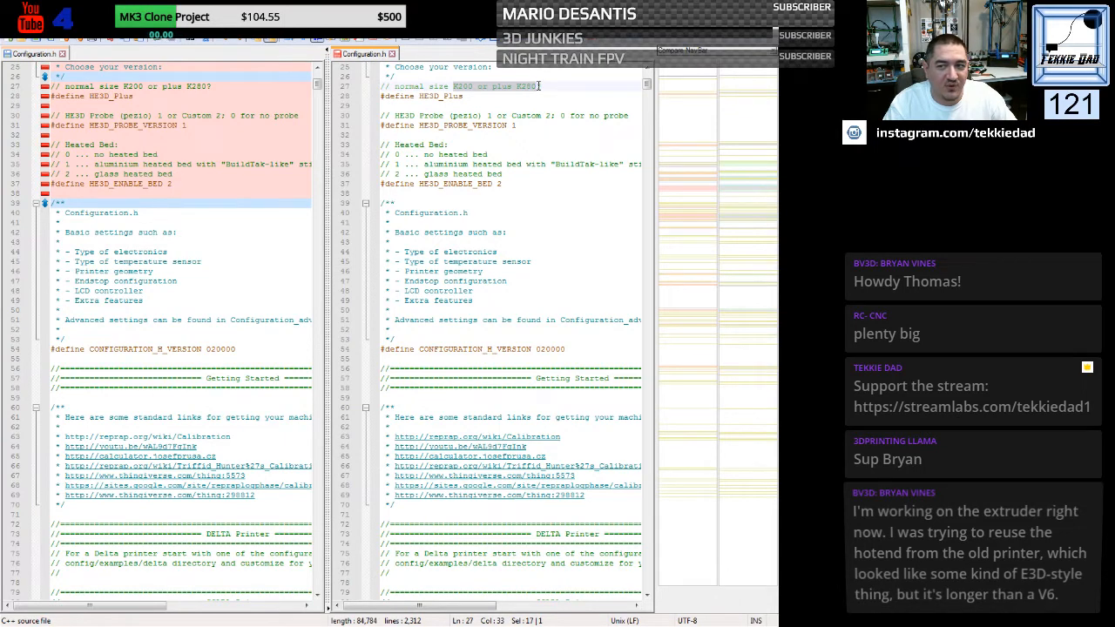
click(494, 107)
scroll(495, 108, up, 2)
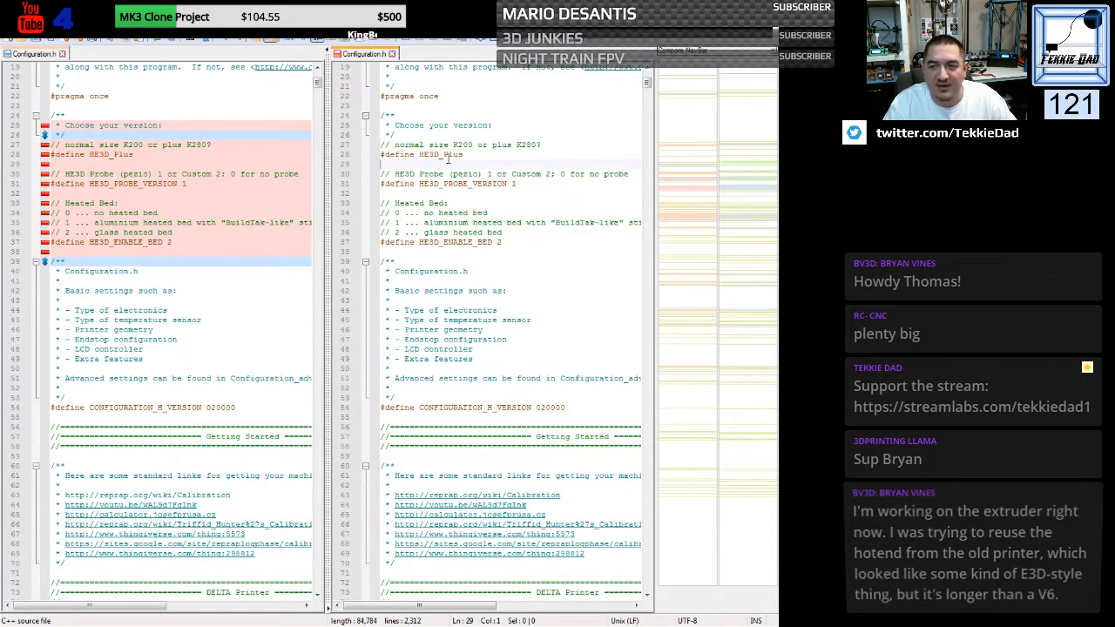
- Add the comment lines "// 0 ... K280" and "// 1 ... K200" above the HE3D_Plus define in the generic Configuration.h
click(381, 154)
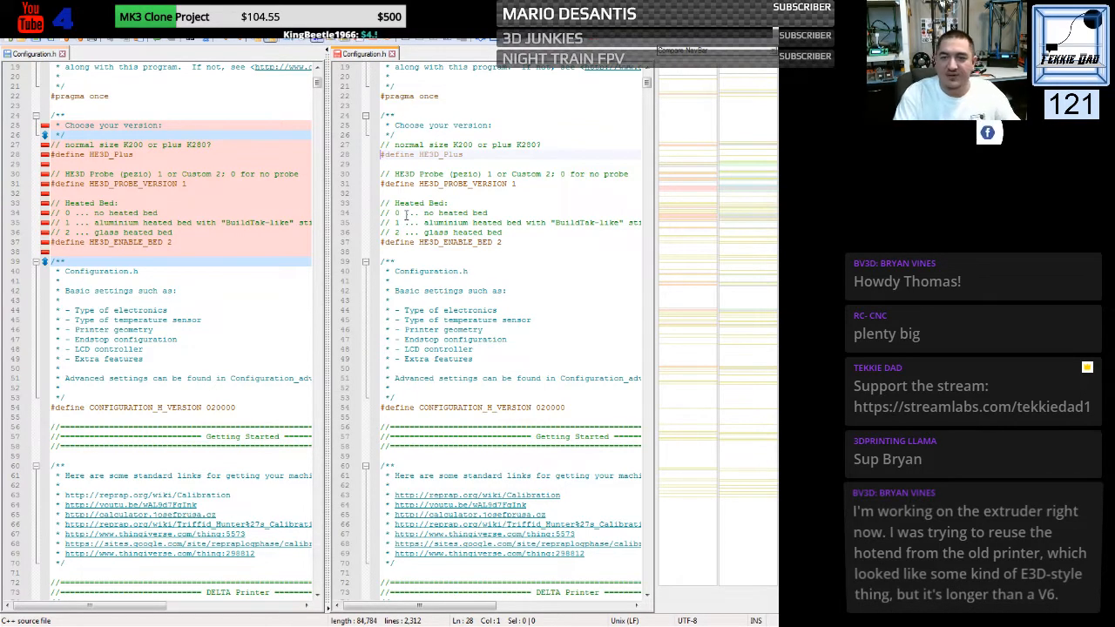
text(// )
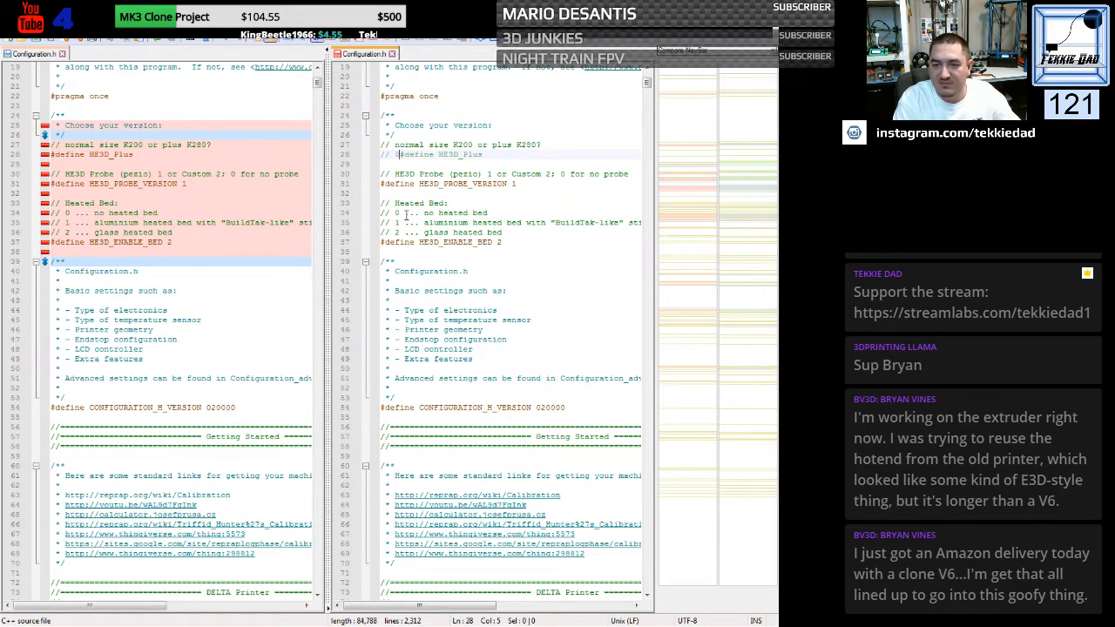
text( 0 ...)
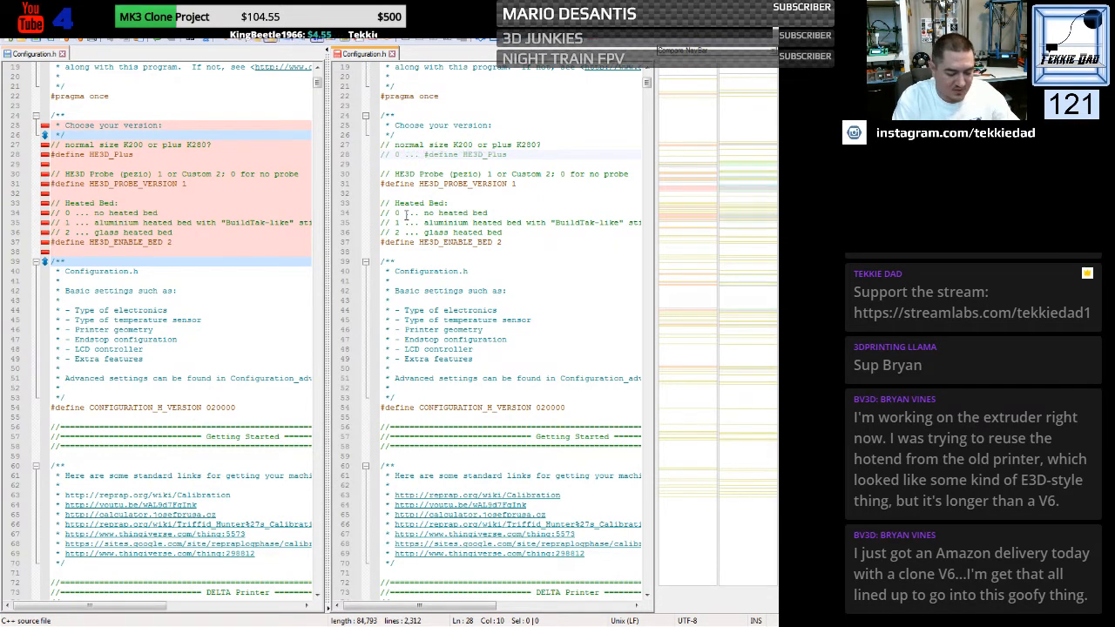
text(K280)
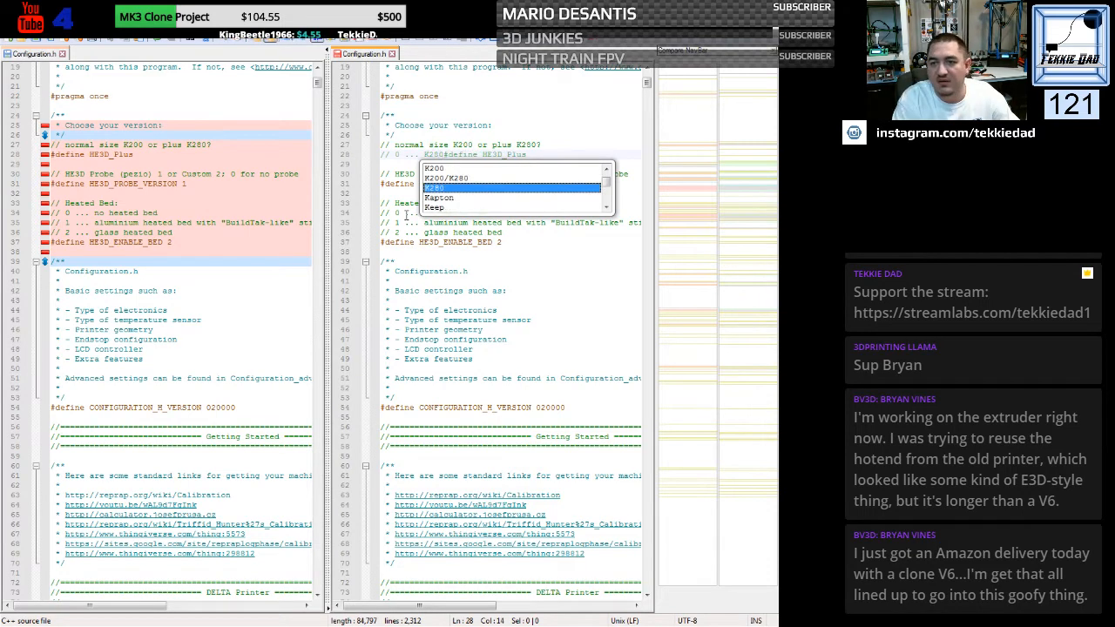
key(Return)
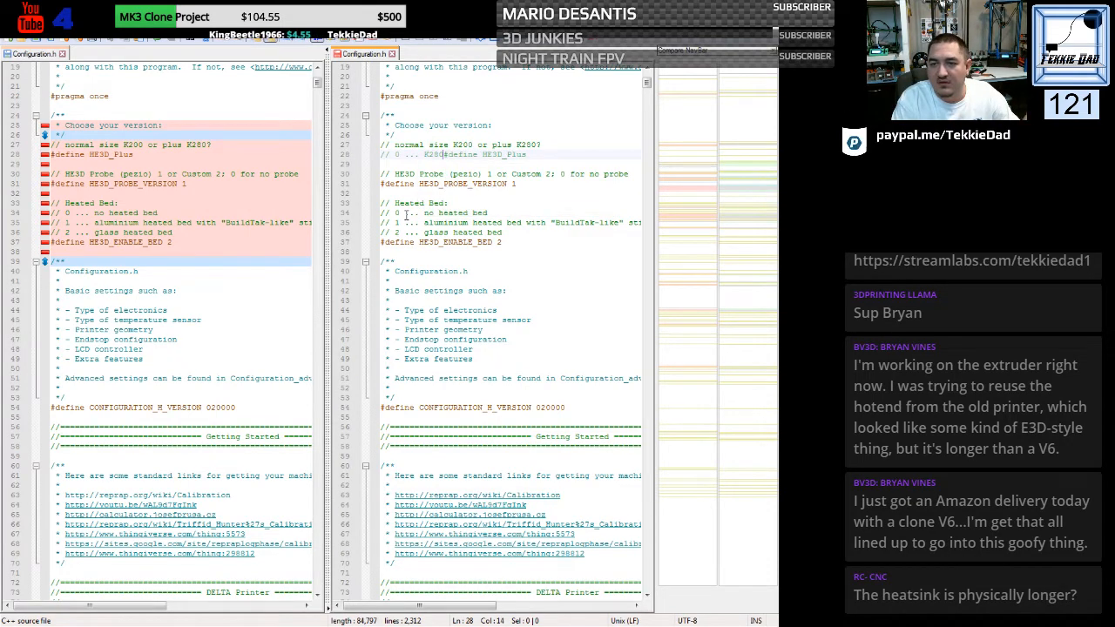
key(Return)
text(// )
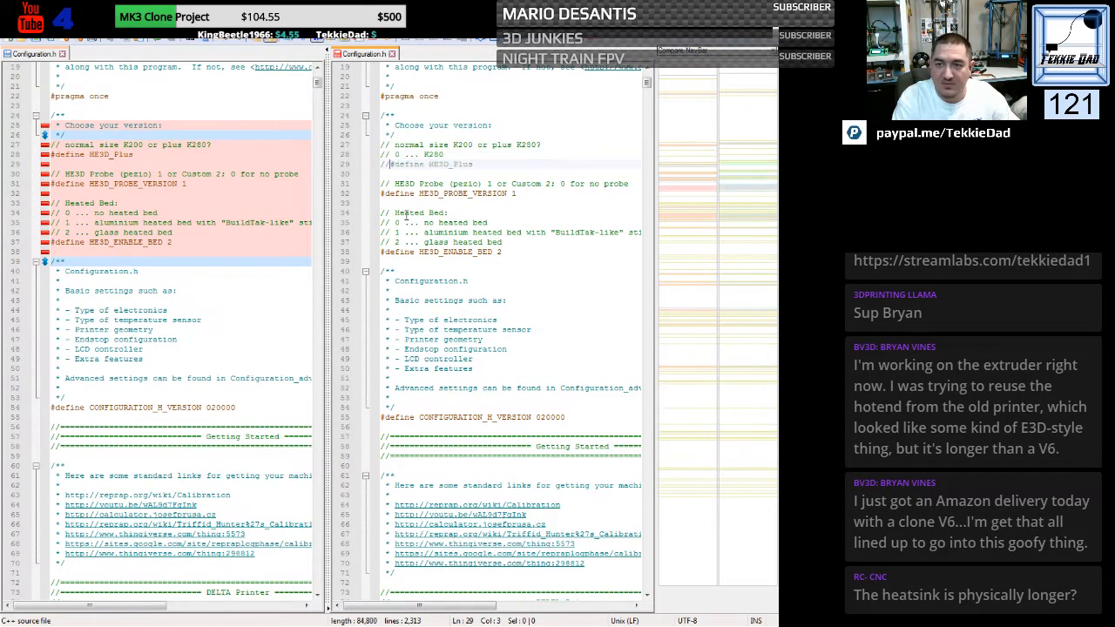
text(1 ...)
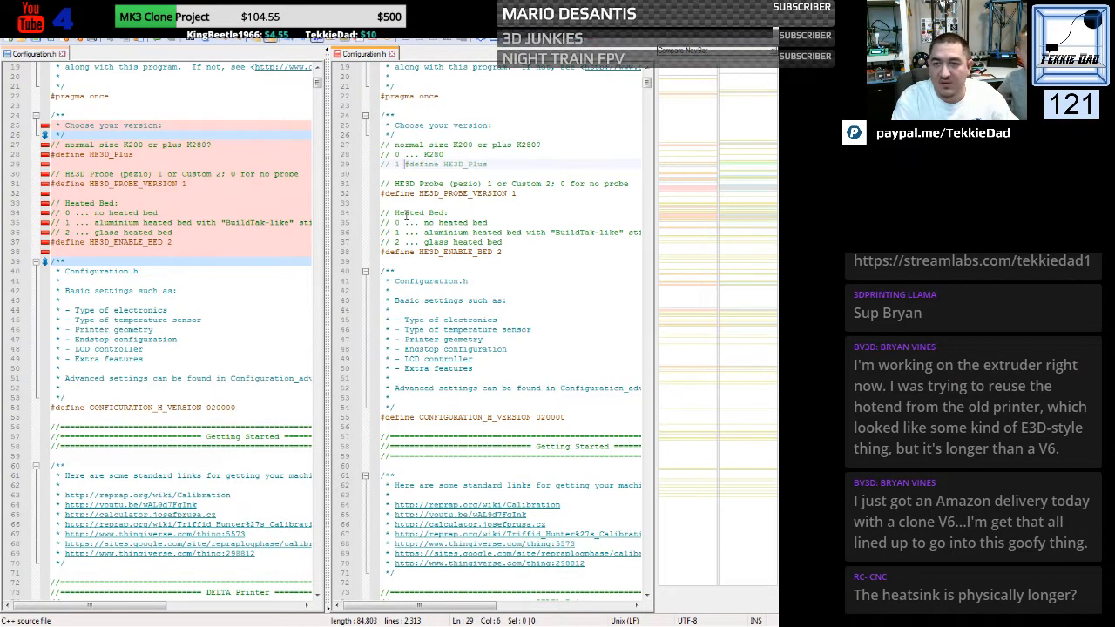
text( K200)
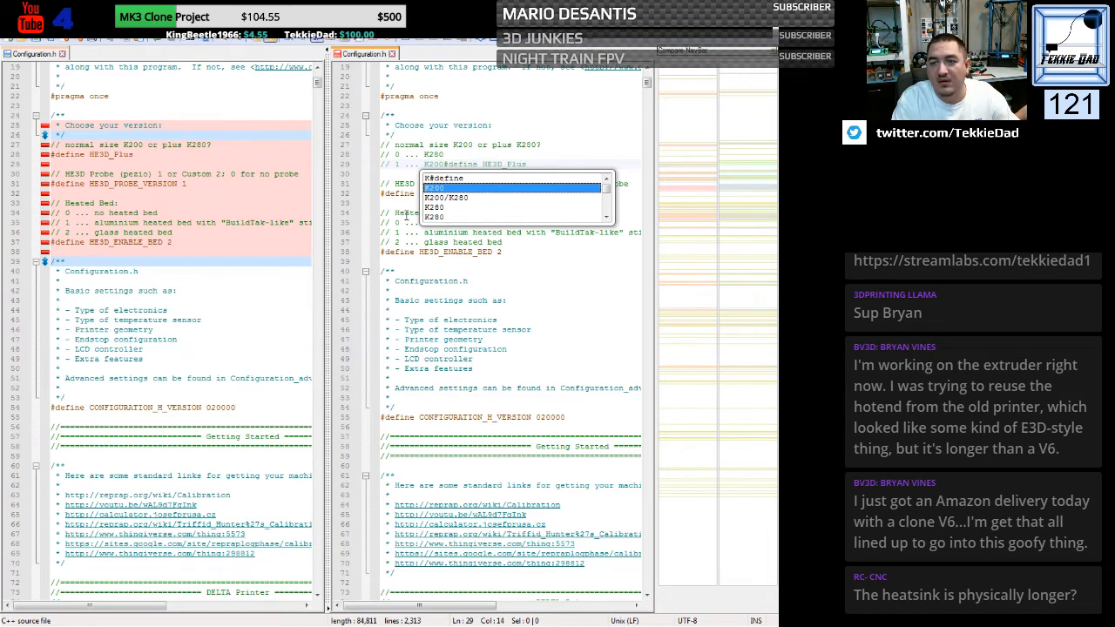
key(Escape)
key(Return)
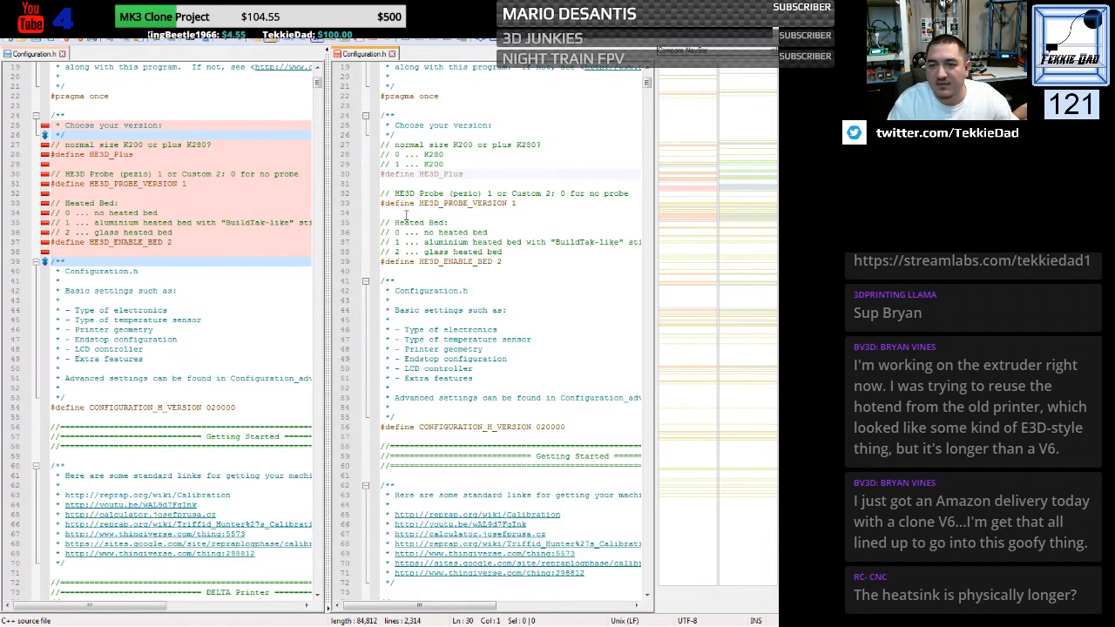
key(Down)
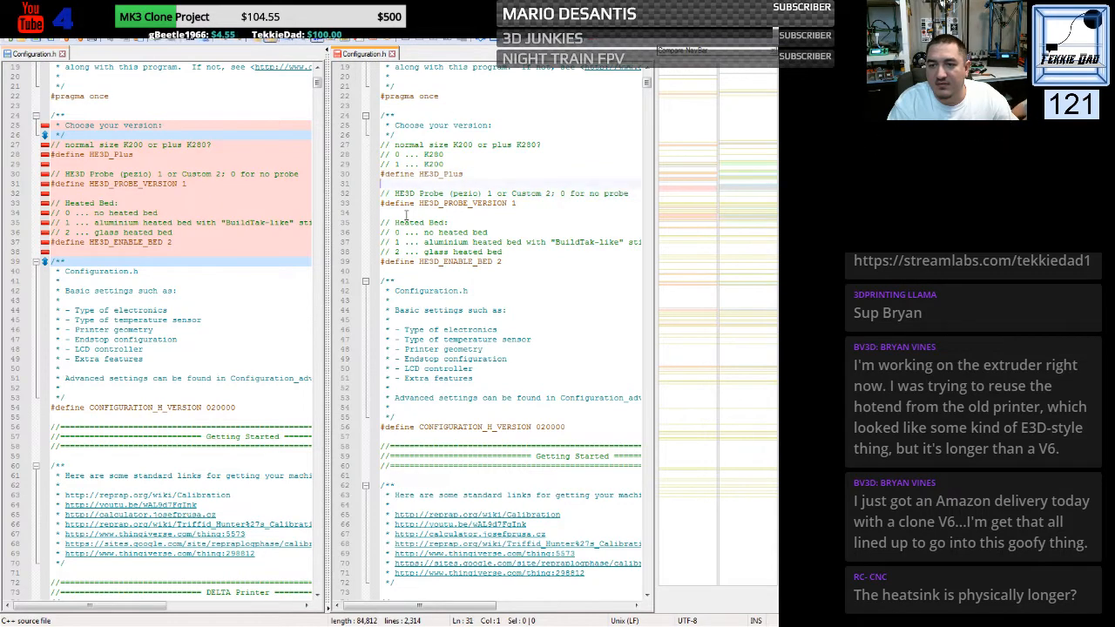
key(Left)
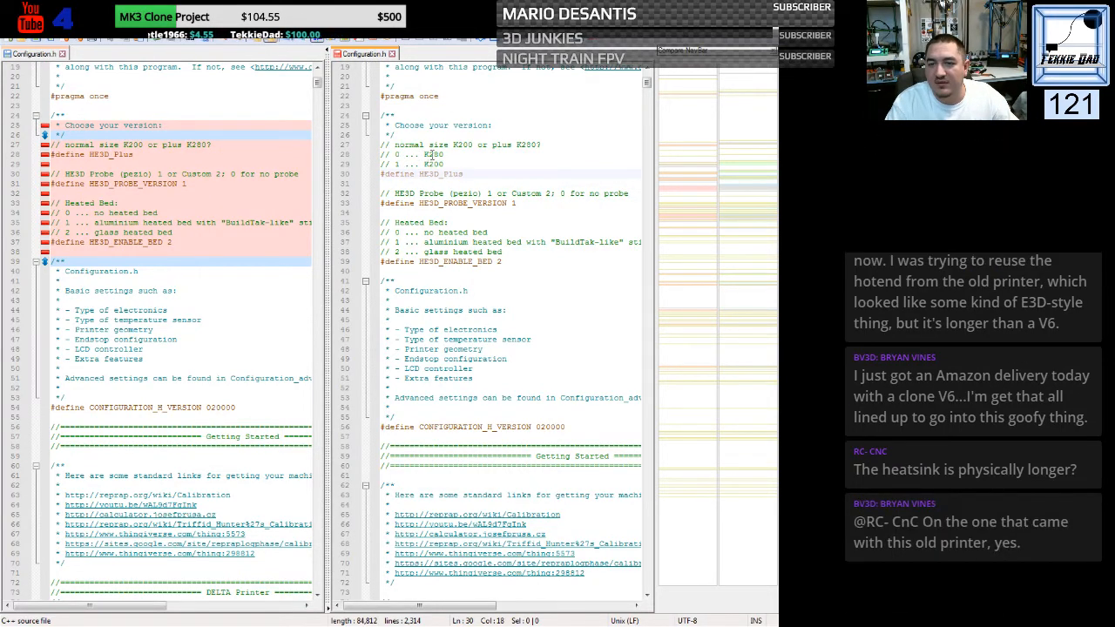
- Swap the model names in the two size comments so option 0 reads K200 and option 1 reads K280
drag(439, 154, 437, 167)
text(0)
click(507, 146)
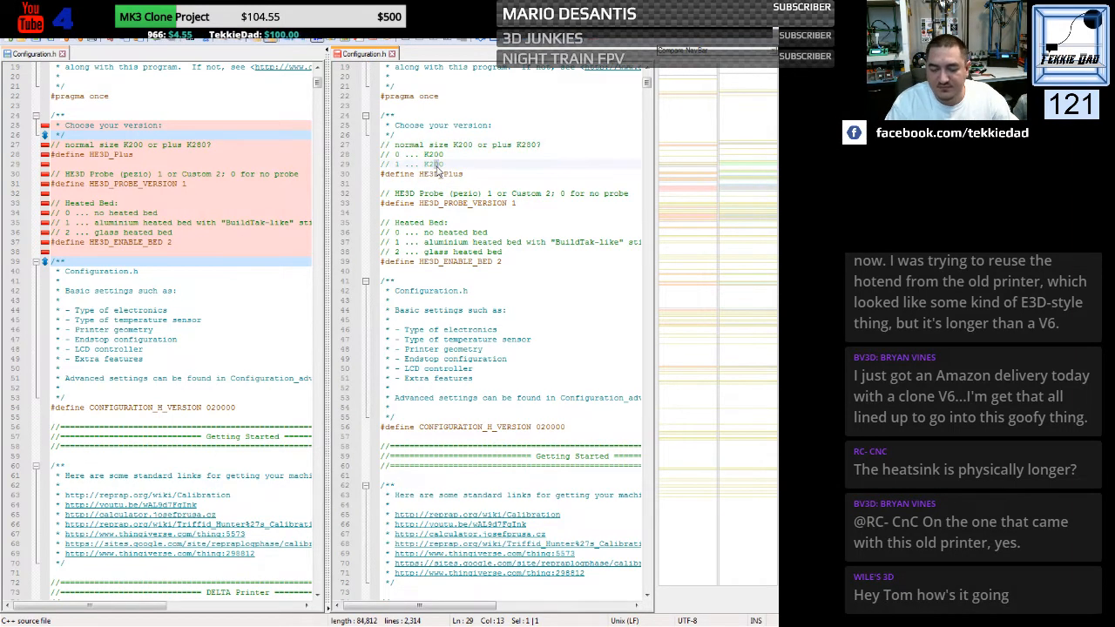
text(8)
click(538, 161)
- Give the HE3D_Plus define in the generic Configuration.h the value 1
click(475, 177)
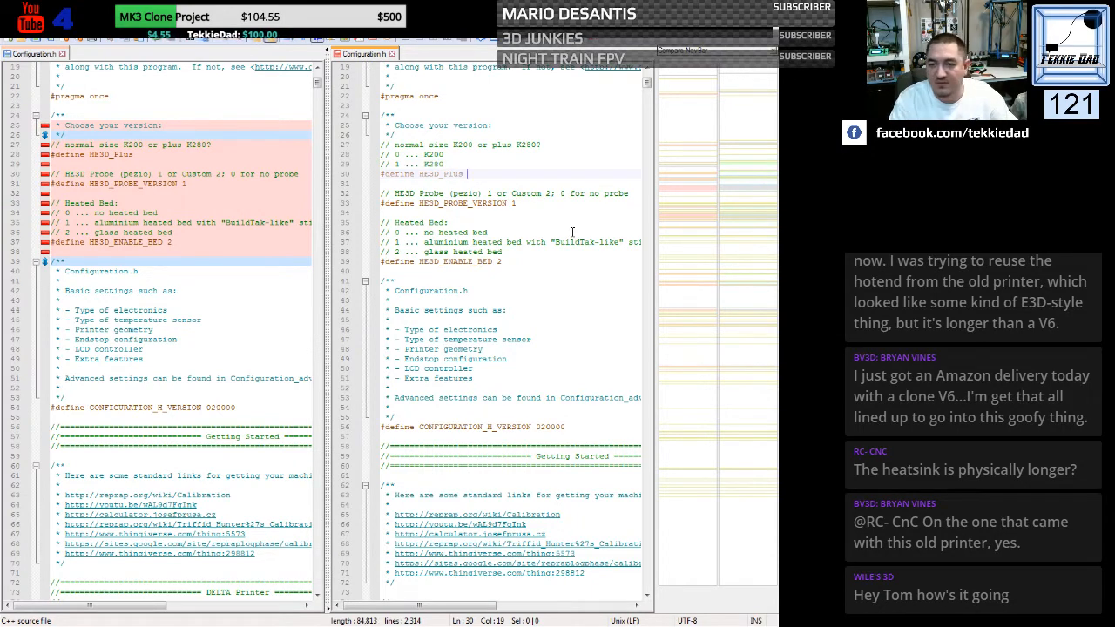
text(1)
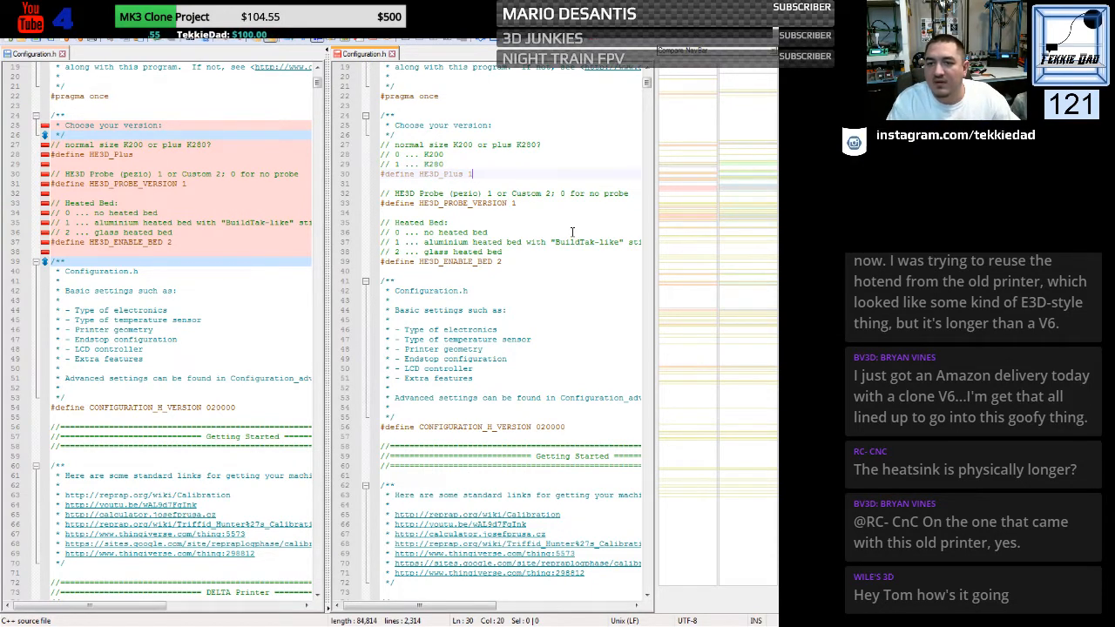
click(572, 231)
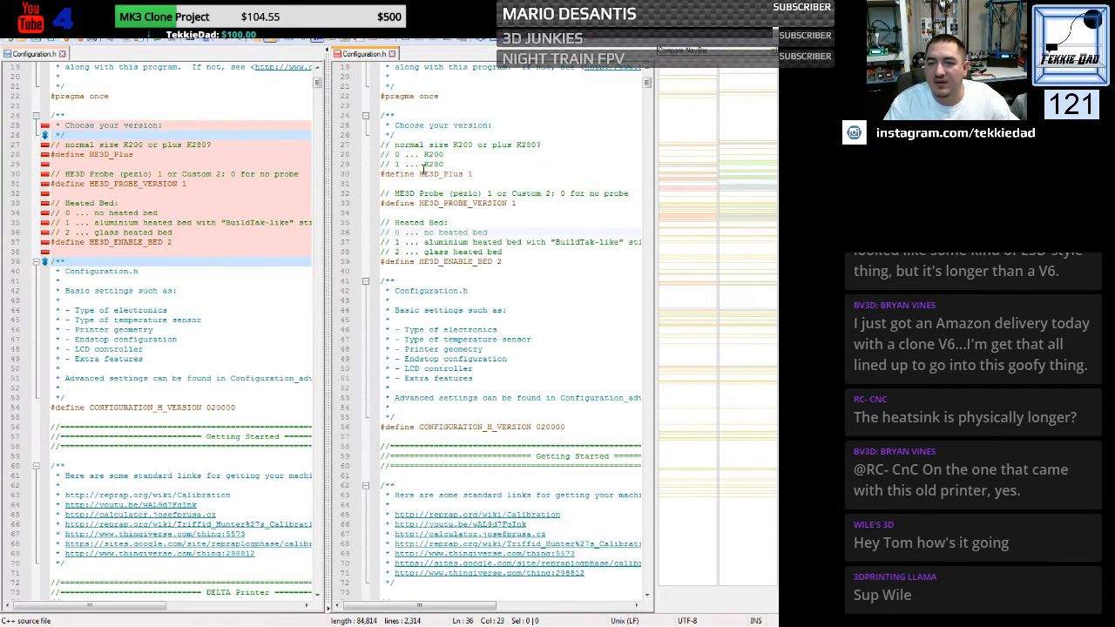
click(422, 320)
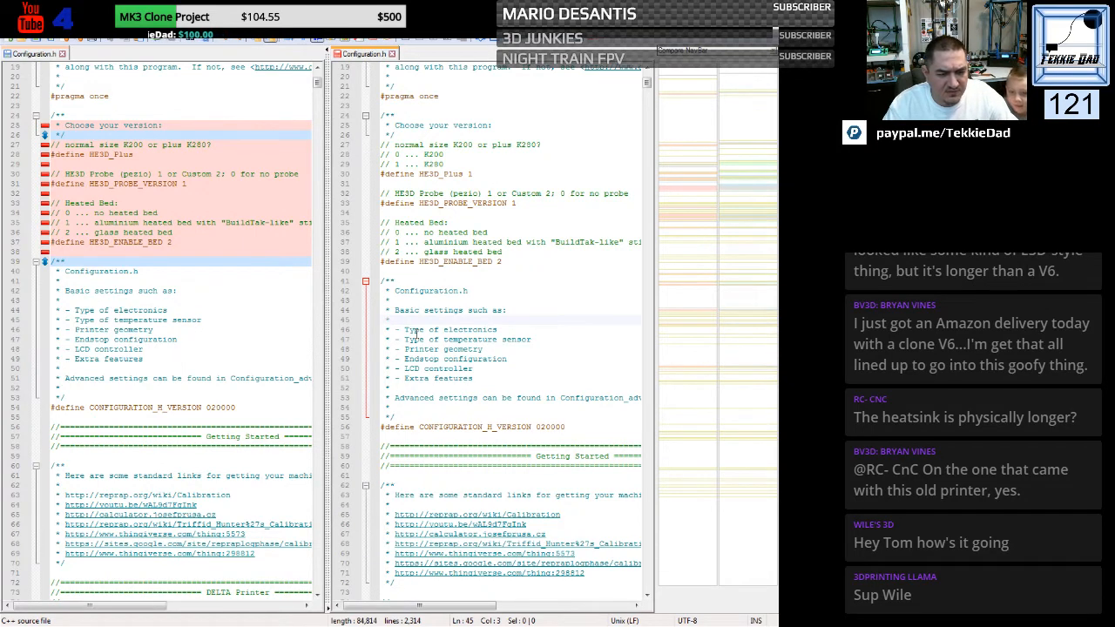
- Replace the generic file's MOTHERBOARD define with the printer's BOARD_MKS_GEN_L line
scroll(416, 333, down, 20)
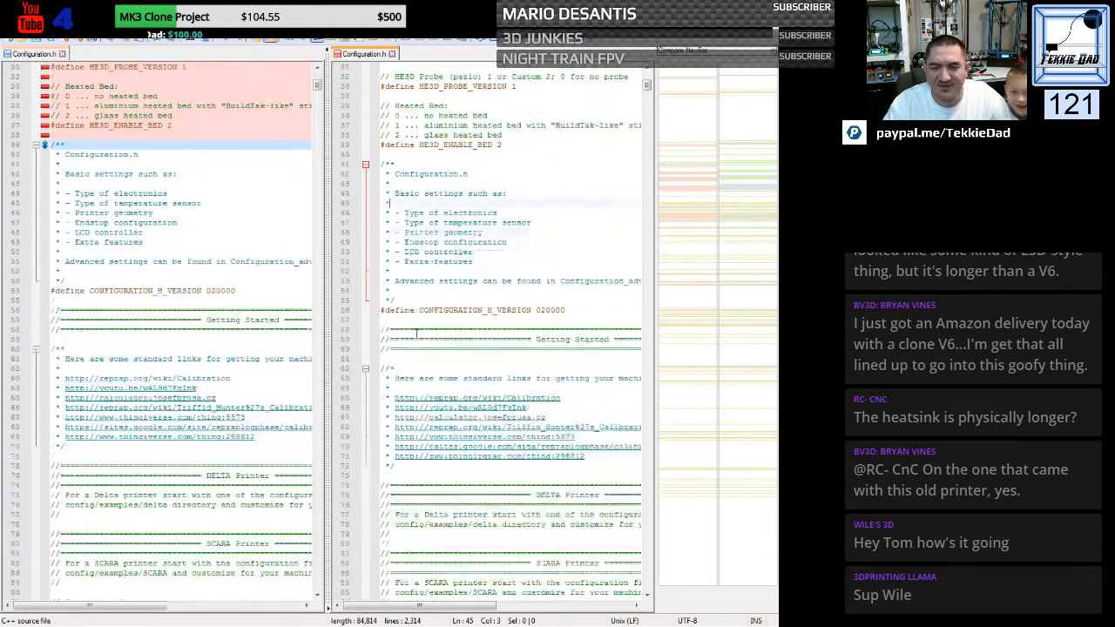
scroll(416, 334, down, 1)
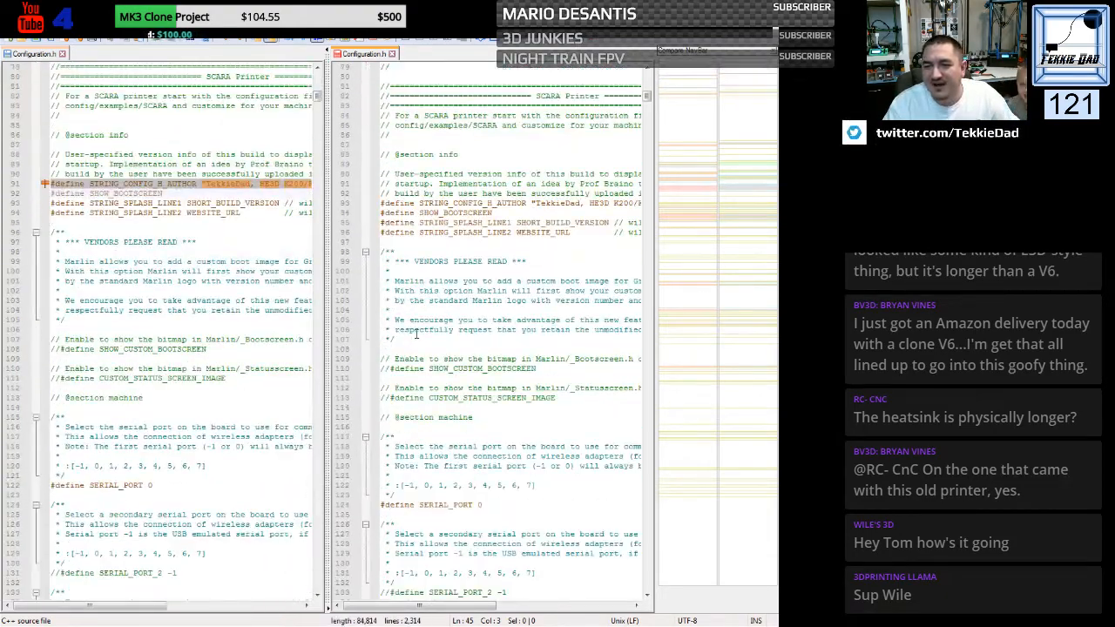
scroll(417, 333, down, 3)
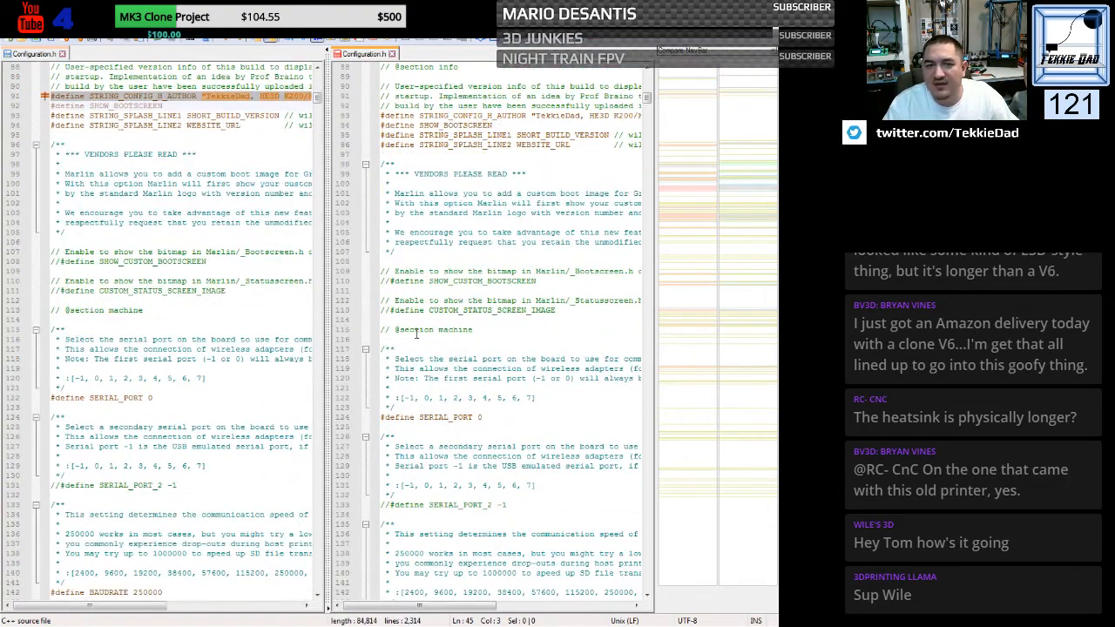
scroll(417, 333, down, 2)
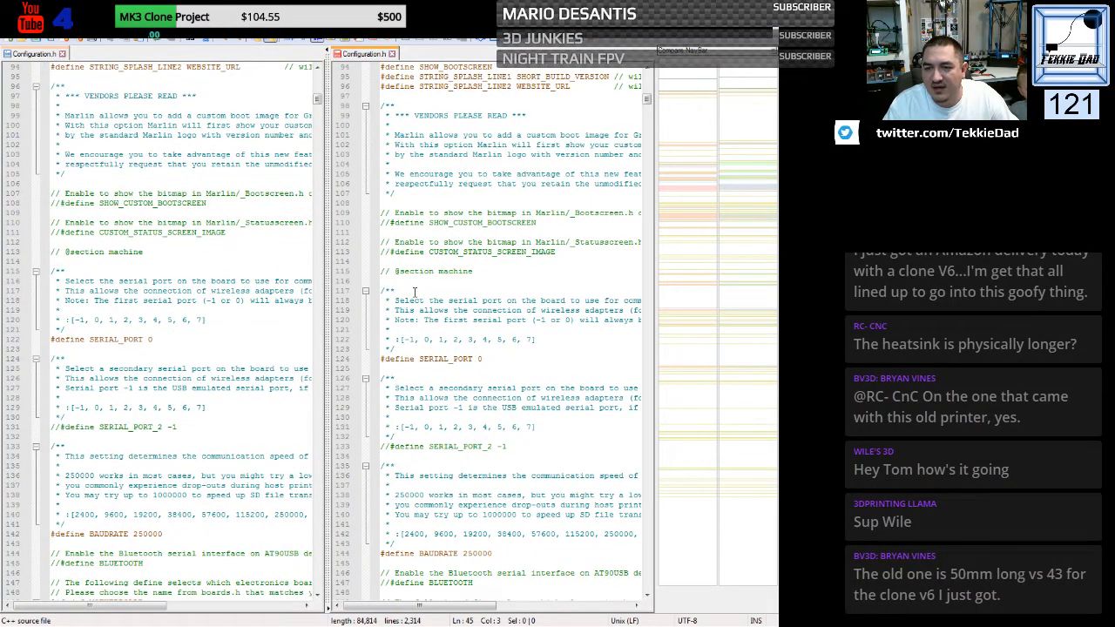
scroll(417, 305, down, 4)
scroll(417, 292, down, 5)
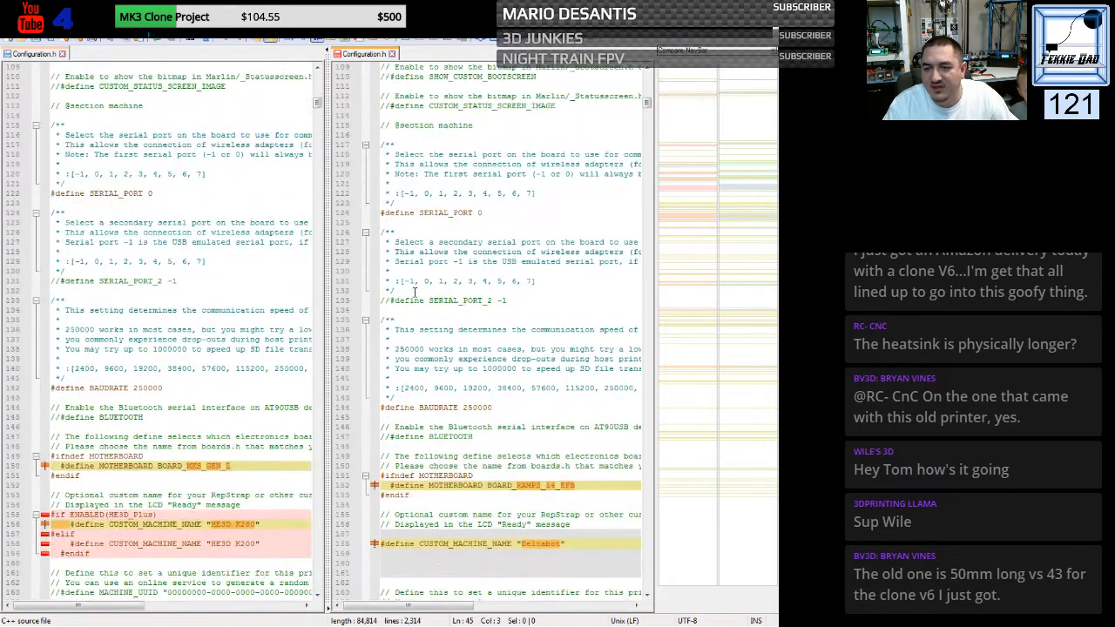
scroll(417, 283, down, 3)
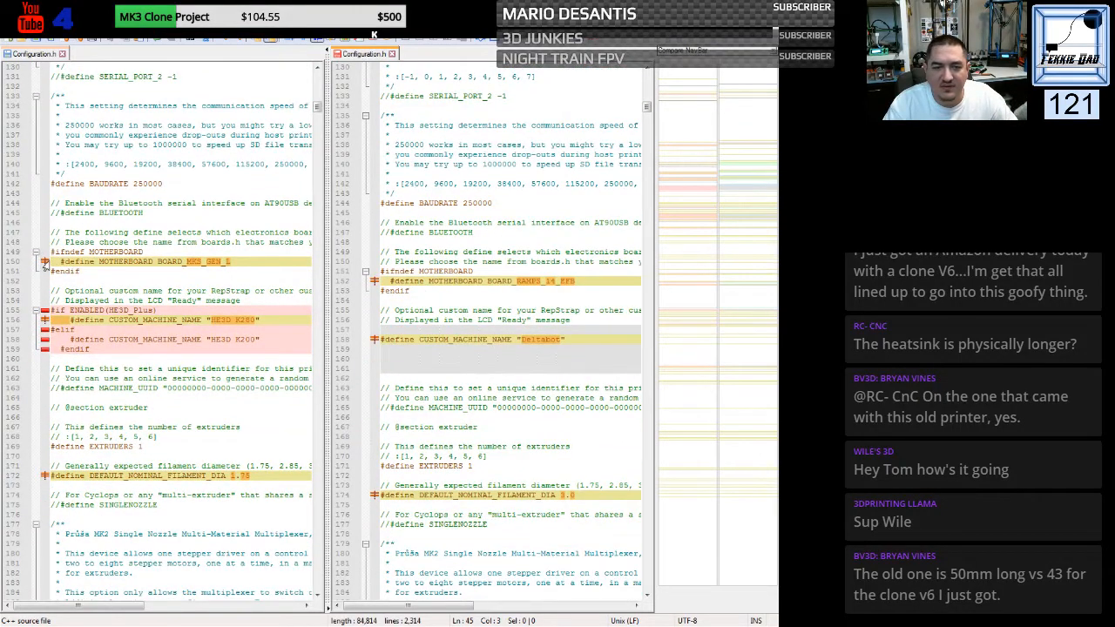
click(50, 262)
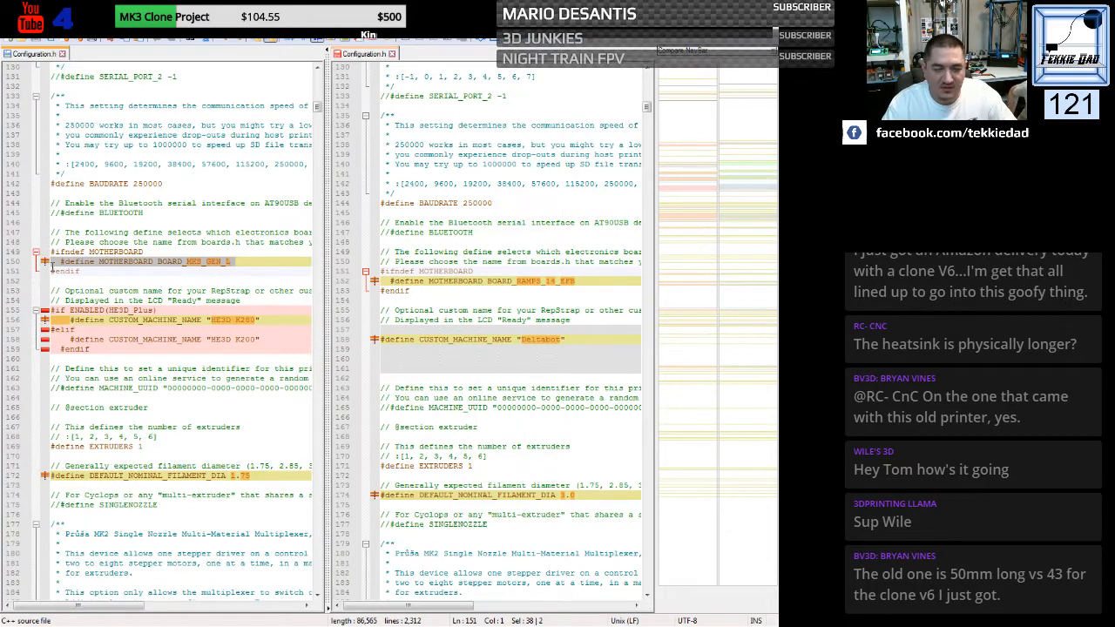
click(381, 280)
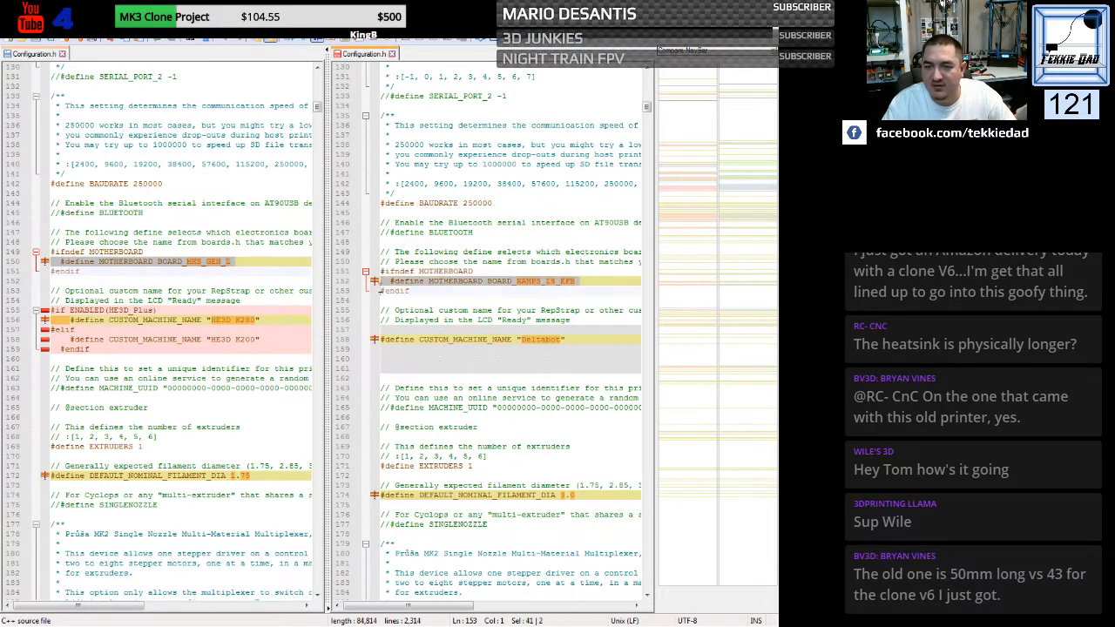
text(#define MOTHERBOARD BOARD_MKS_GEN_L)
click(459, 310)
- Replace the generic "Deltabot" CUSTOM_MACHINE_NAME line with the printer's conditional block naming HE3D K280 or HE3D K200
scroll(459, 310, down, 2)
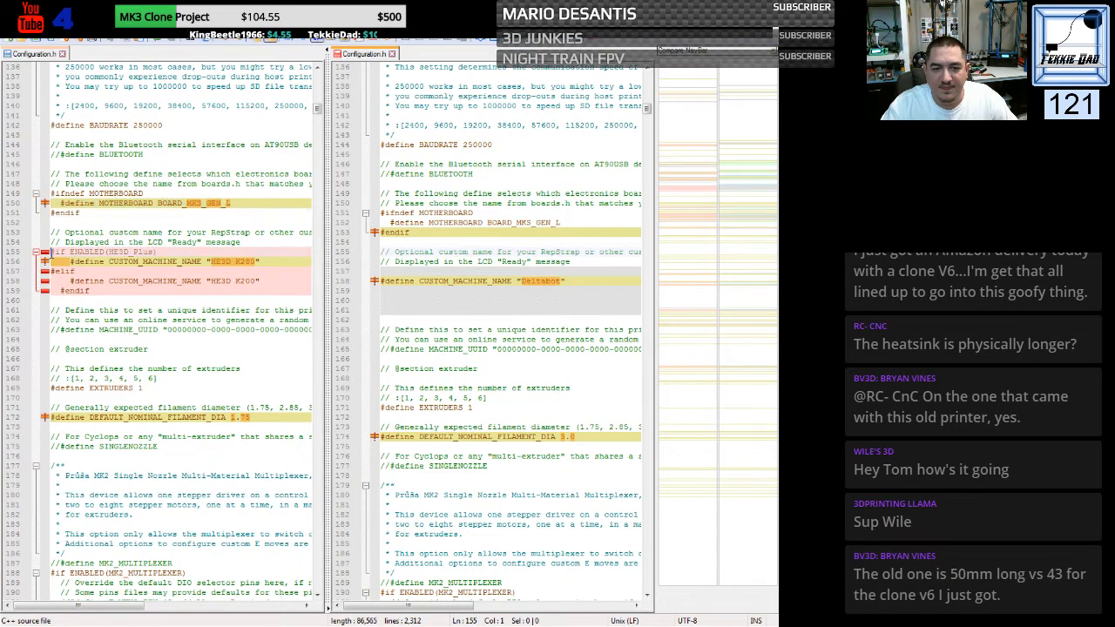
drag(49, 252, 51, 299)
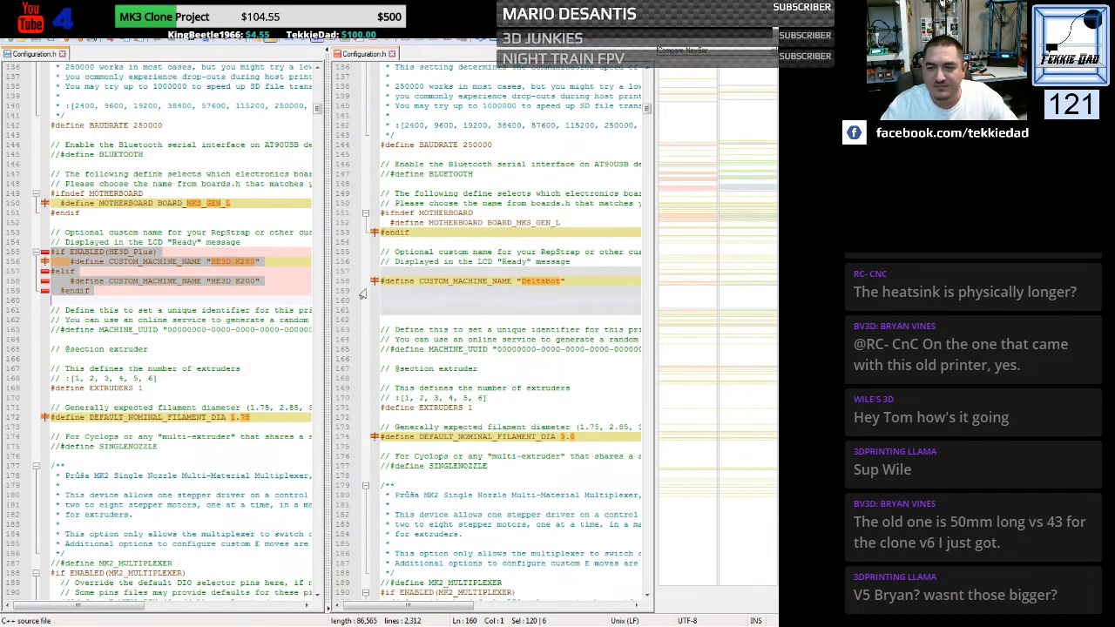
drag(381, 271, 378, 320)
text(#if ENABLED(HE3D_Plus) 	#define CUSTOM_MACHINE_NAME "HE3D K280" #elif 	#define CUSTOM_MACHINE_NAME "HE3D K200"   #endif)
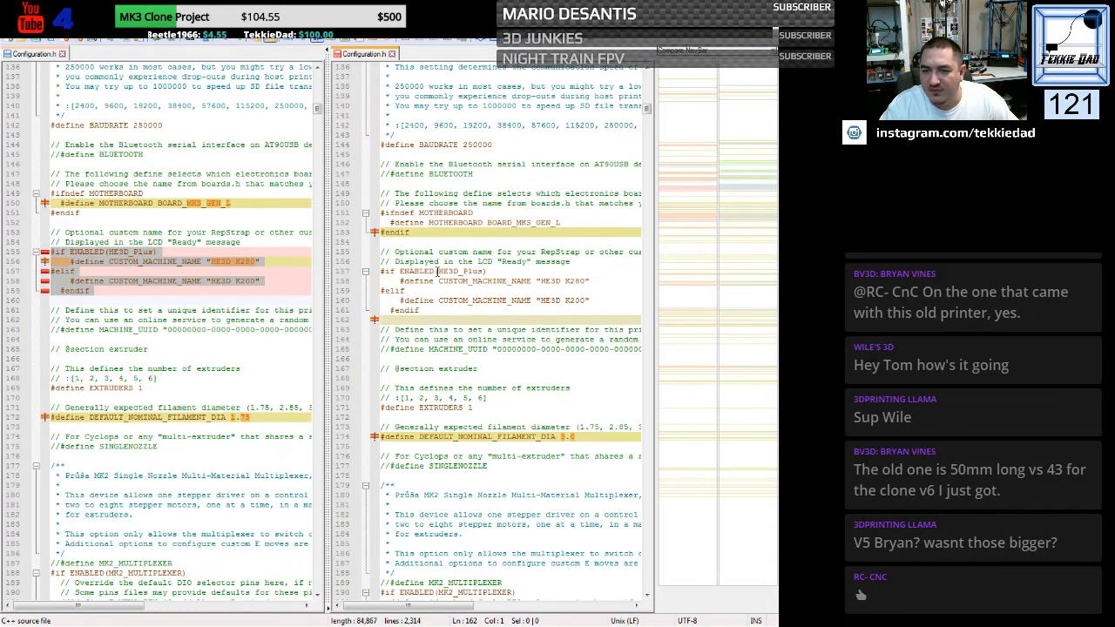
- Rewrite the machine-name condition in the generic file from an ENABLED check to HE3D_Plus >0, without parentheses
drag(400, 272, 436, 272)
key(Delete)
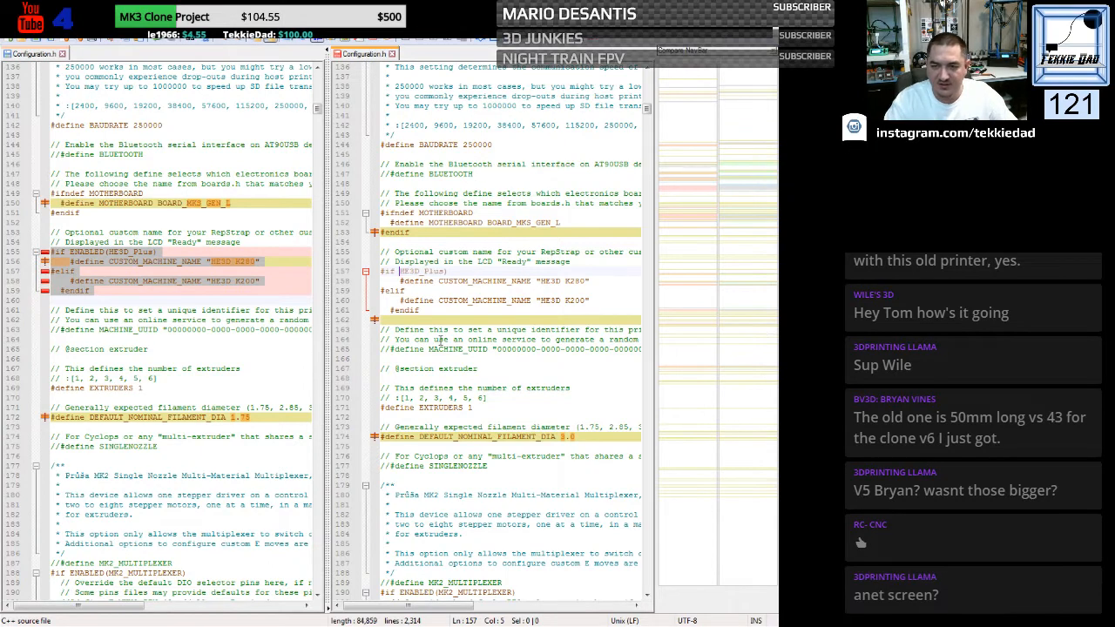
key(Right)
key(Right)
key(Right)
key(Right)
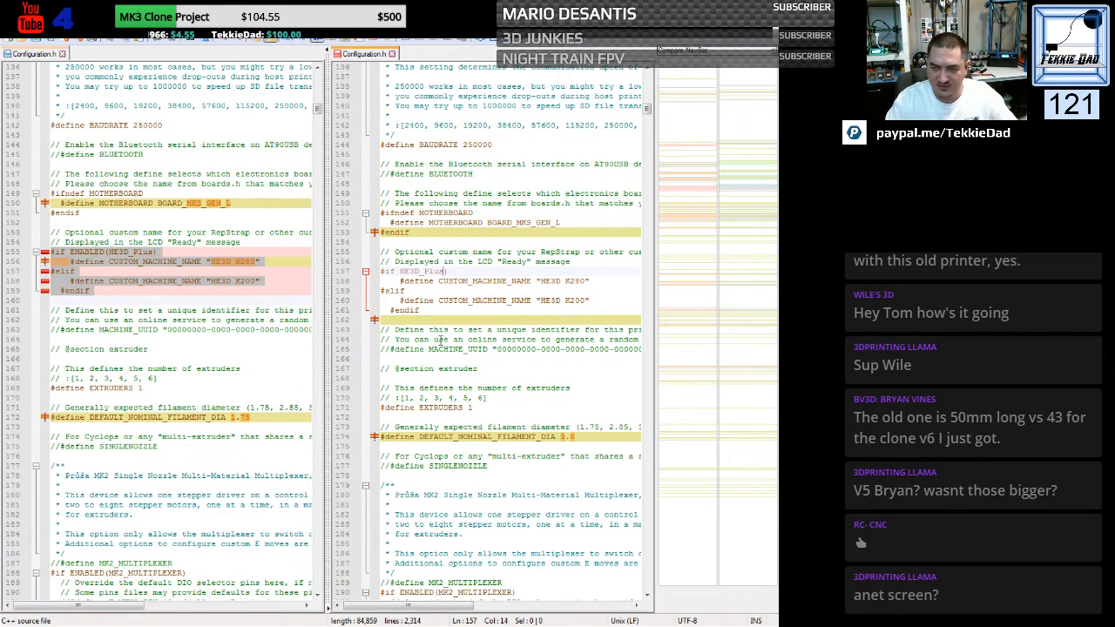
key(BackSpace)
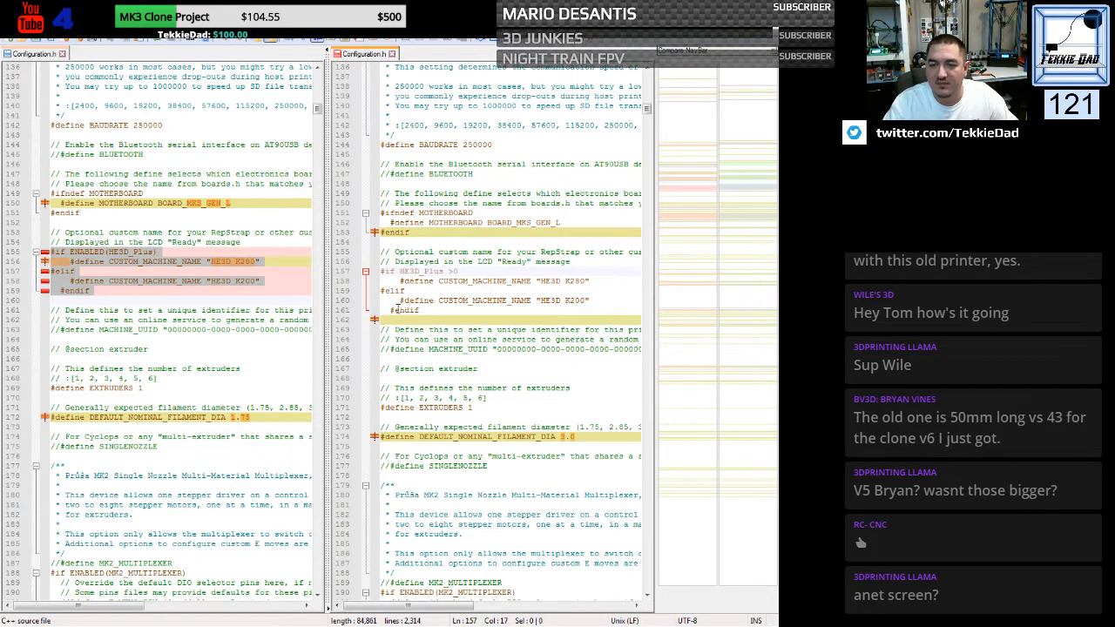
- Remove the indentation before the #endif that closes the machine-name conditional block
click(391, 310)
key(BackSpace)
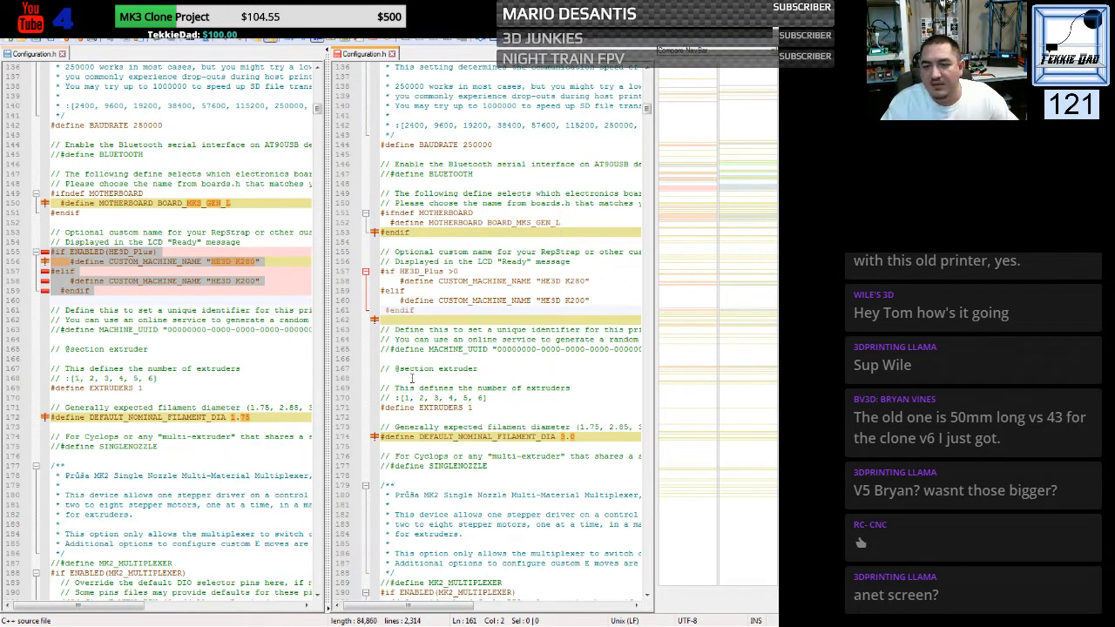
key(BackSpace)
click(454, 360)
- Replace the generic file's DEFAULT_NOMINAL_FILAMENT_DIA line with the printer's 1.75 define
scroll(409, 296, down, 4)
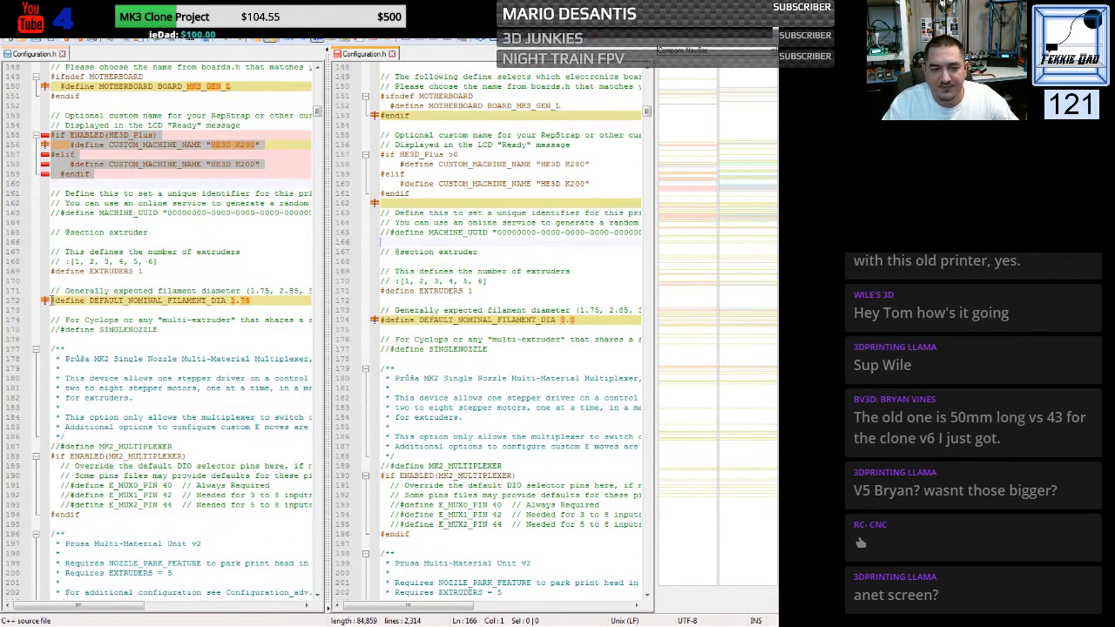
drag(51, 301, 51, 311)
key(ctrl+c)
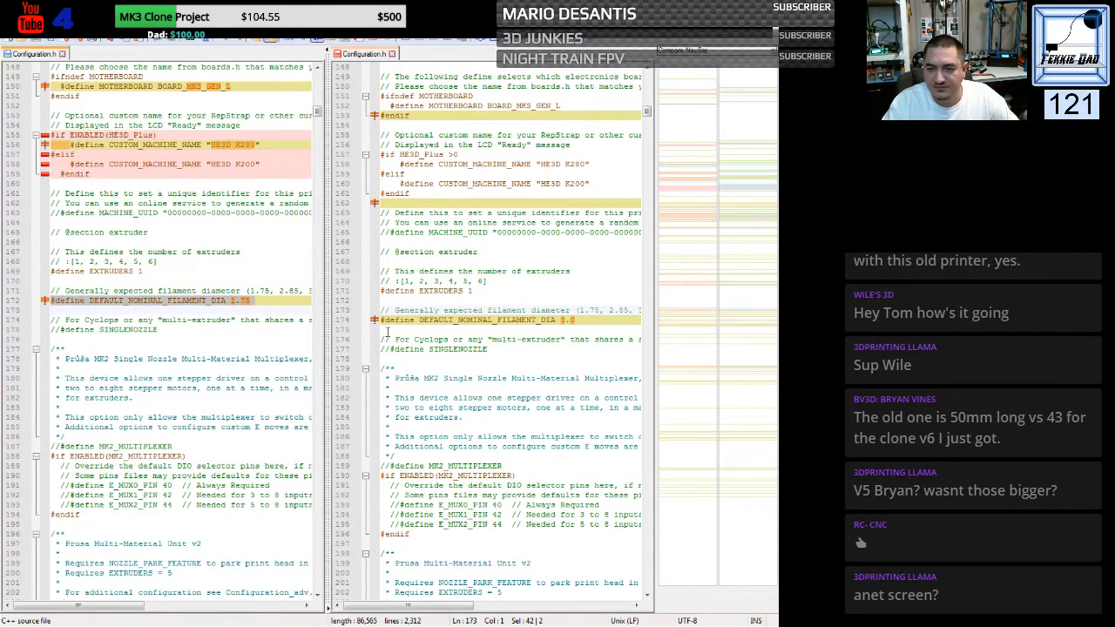
drag(380, 320, 380, 330)
key(ctrl+v)
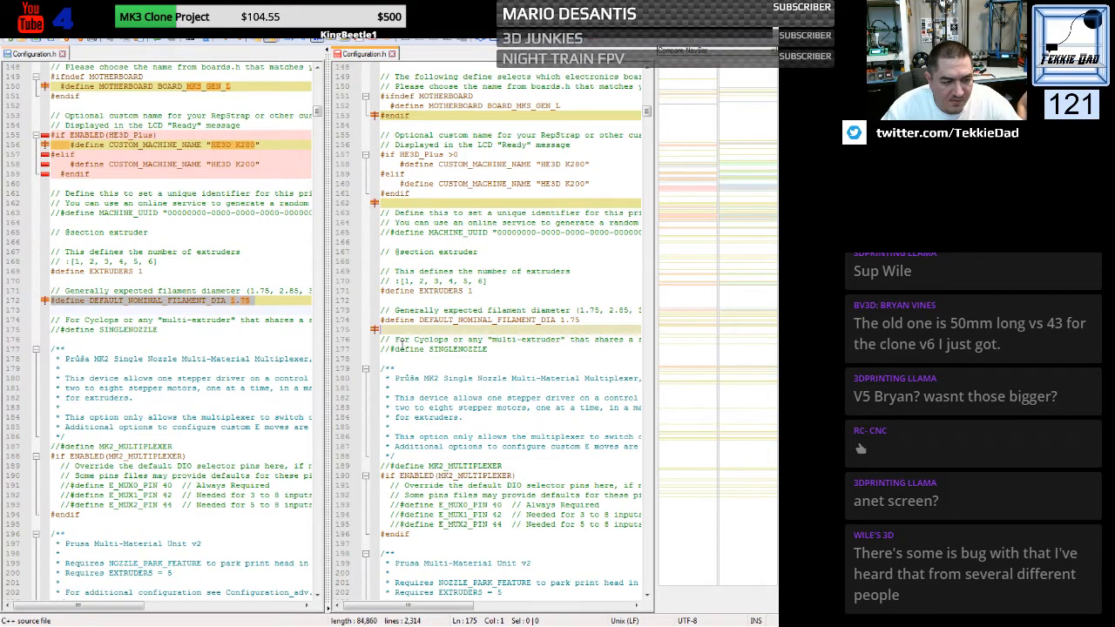
- Set TEMP_SENSOR_0 in the generic file to 1, matching the printer's configuration
scroll(402, 339, down, 15)
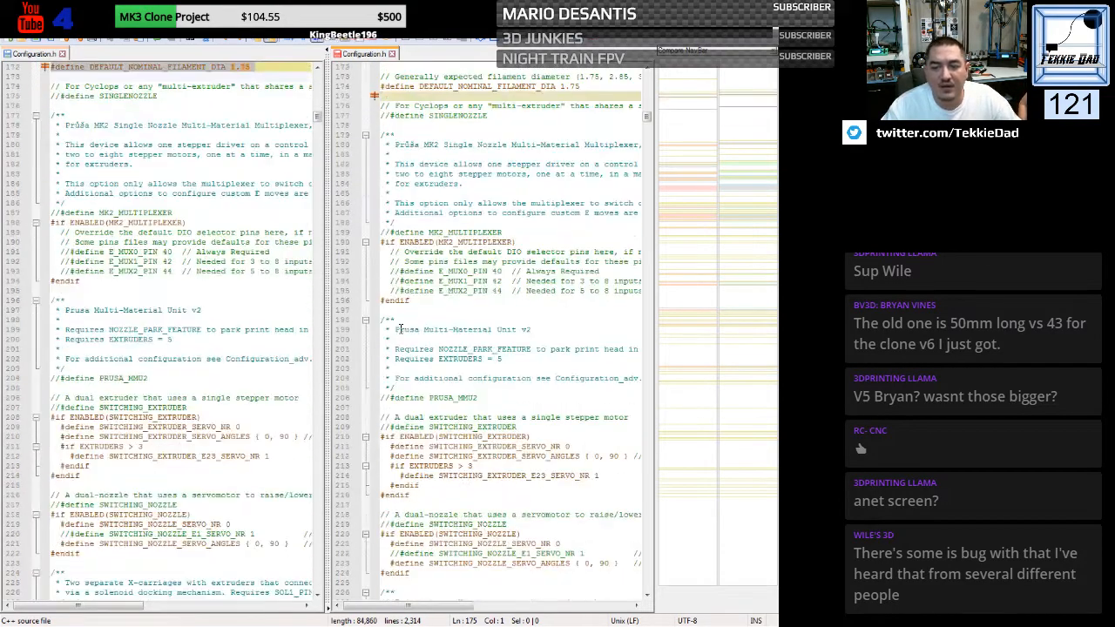
scroll(401, 329, down, 11)
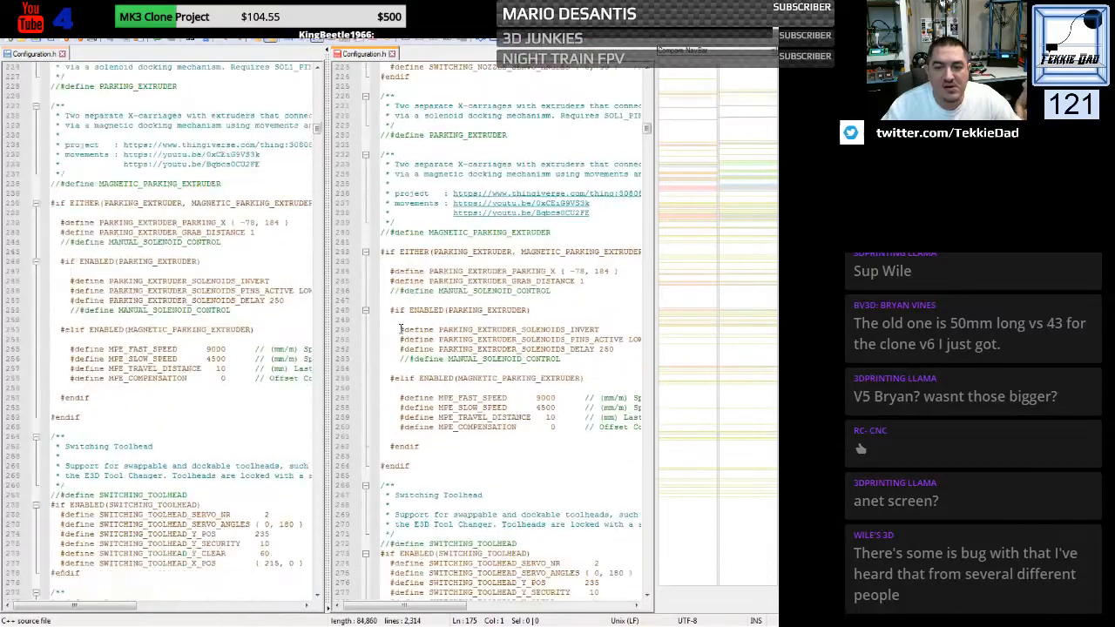
scroll(400, 329, down, 4)
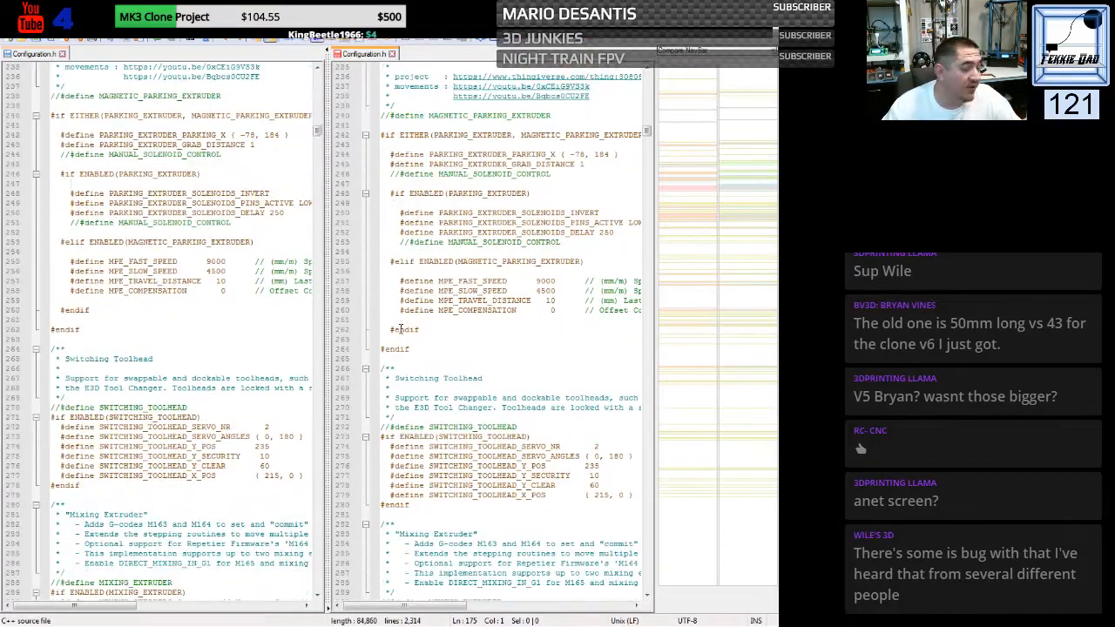
scroll(400, 329, down, 13)
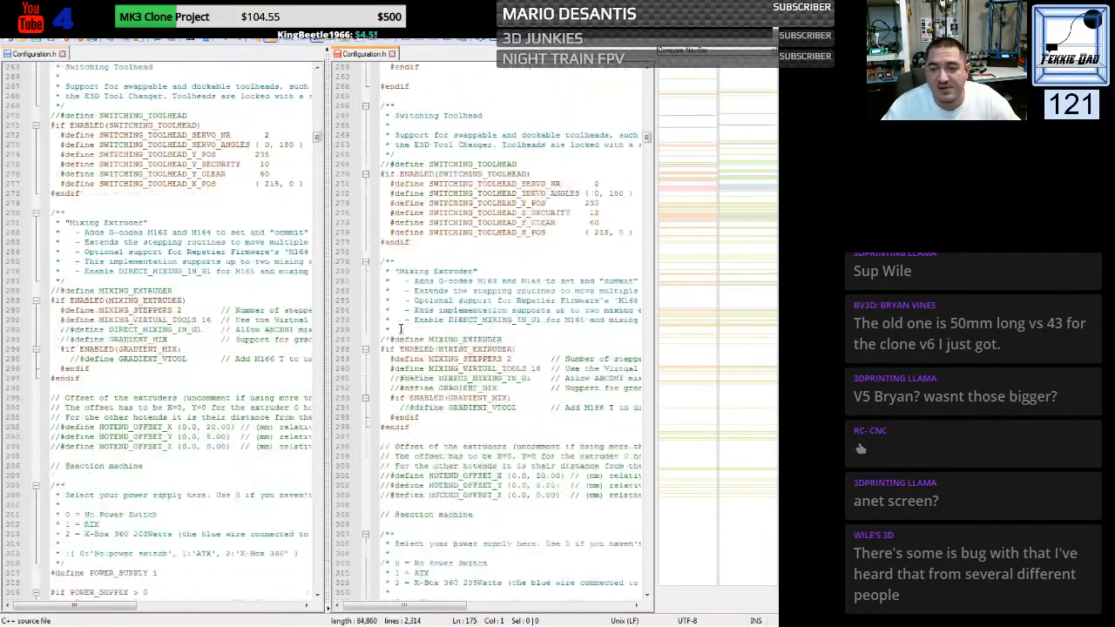
scroll(400, 329, down, 5)
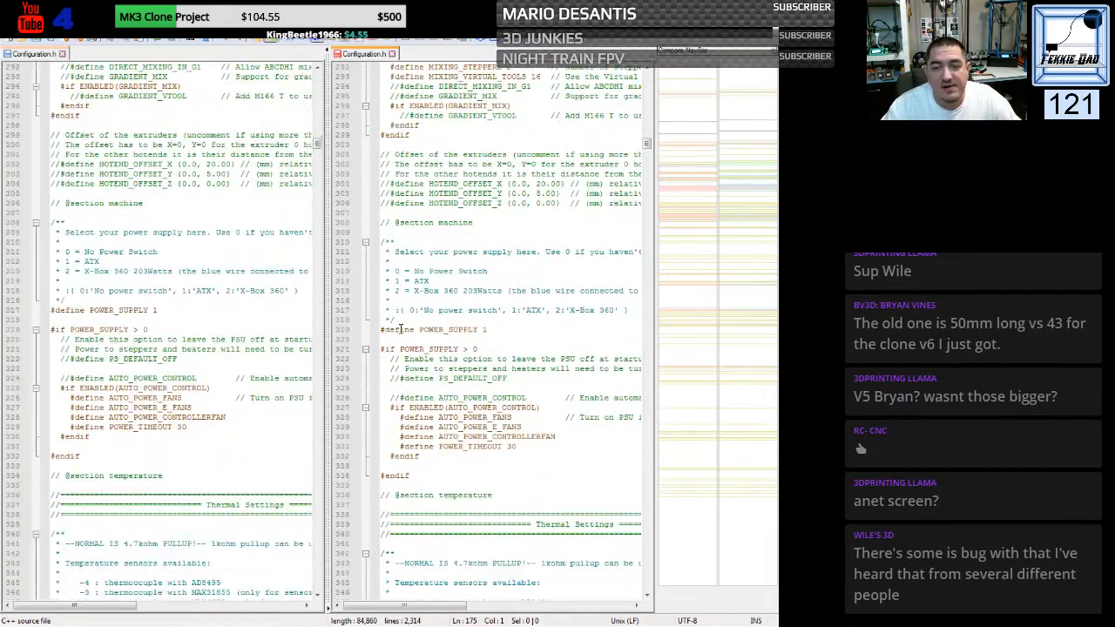
scroll(401, 329, down, 15)
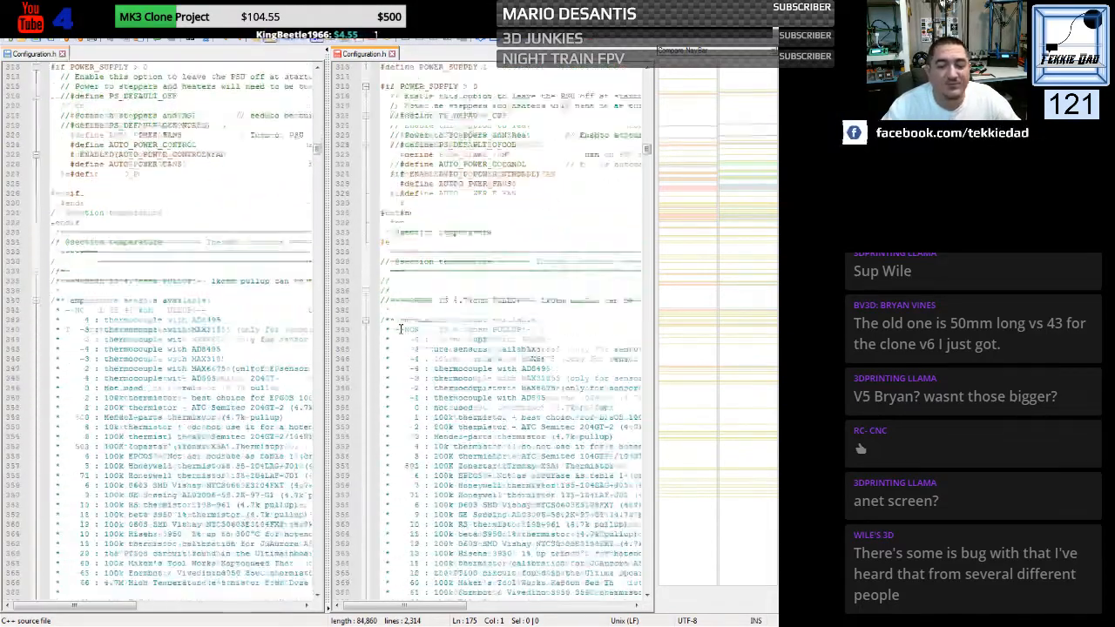
scroll(401, 329, down, 14)
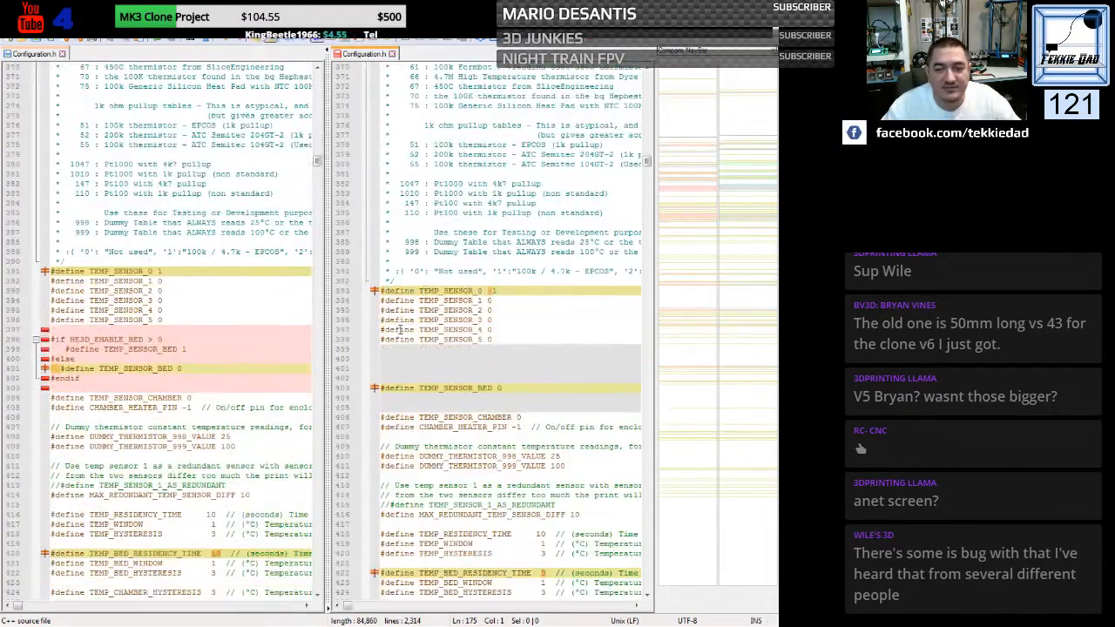
scroll(400, 329, down, 1)
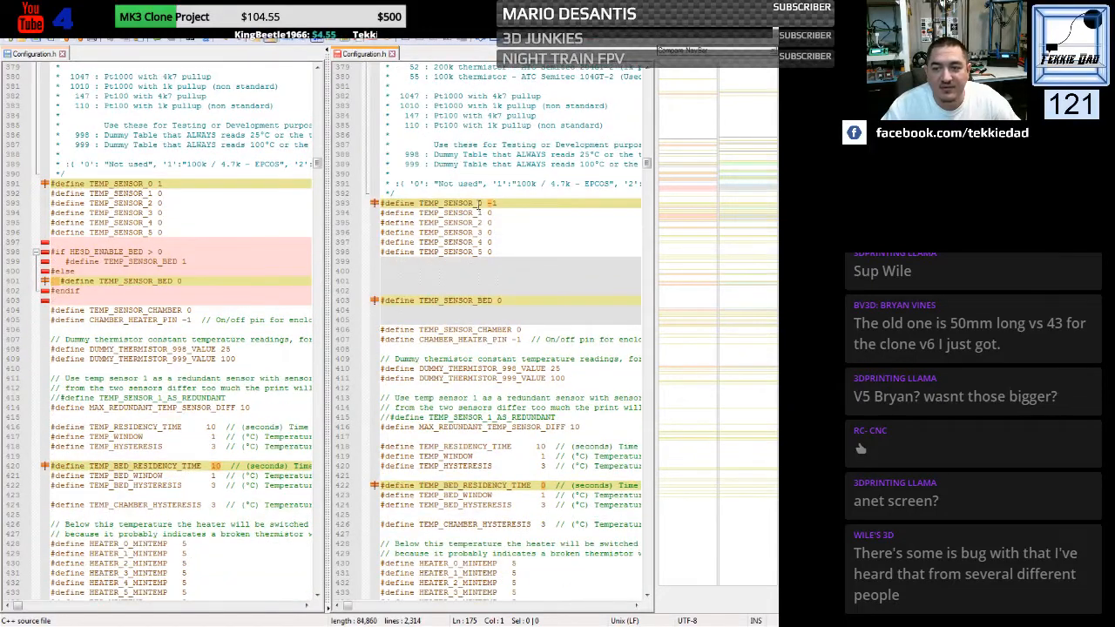
drag(488, 205, 493, 209)
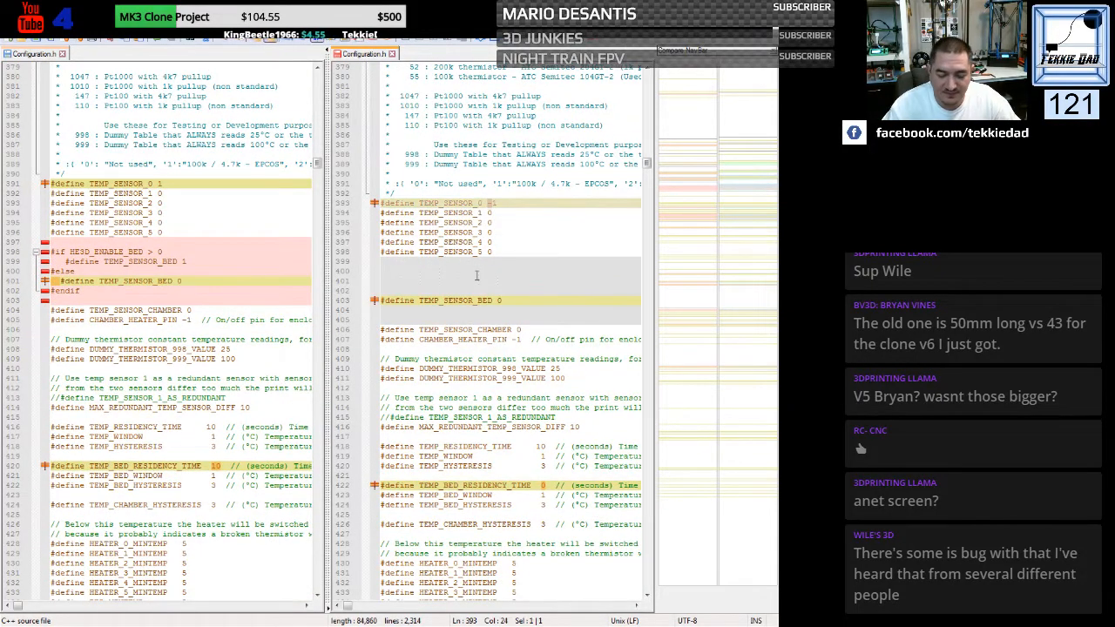
key(Delete)
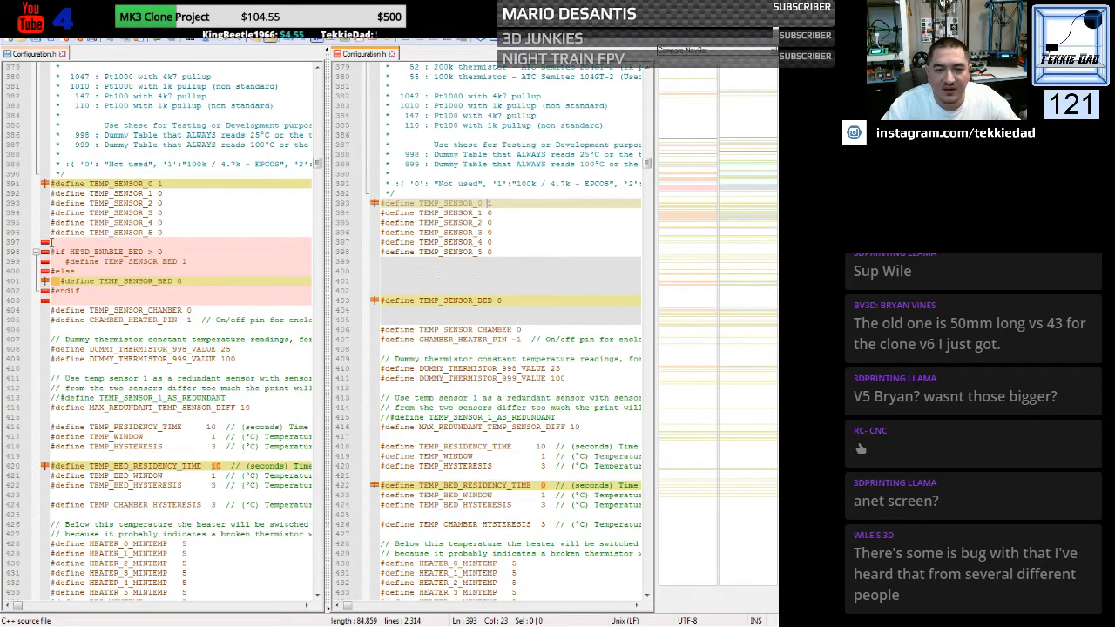
- Replace the generic TEMP_SENSOR_BED define with the printer's HE3D_ENABLE_BED > 0 block, which sets the bed sensor to 1 or otherwise 0
drag(51, 242, 48, 310)
key(ctrl+c)
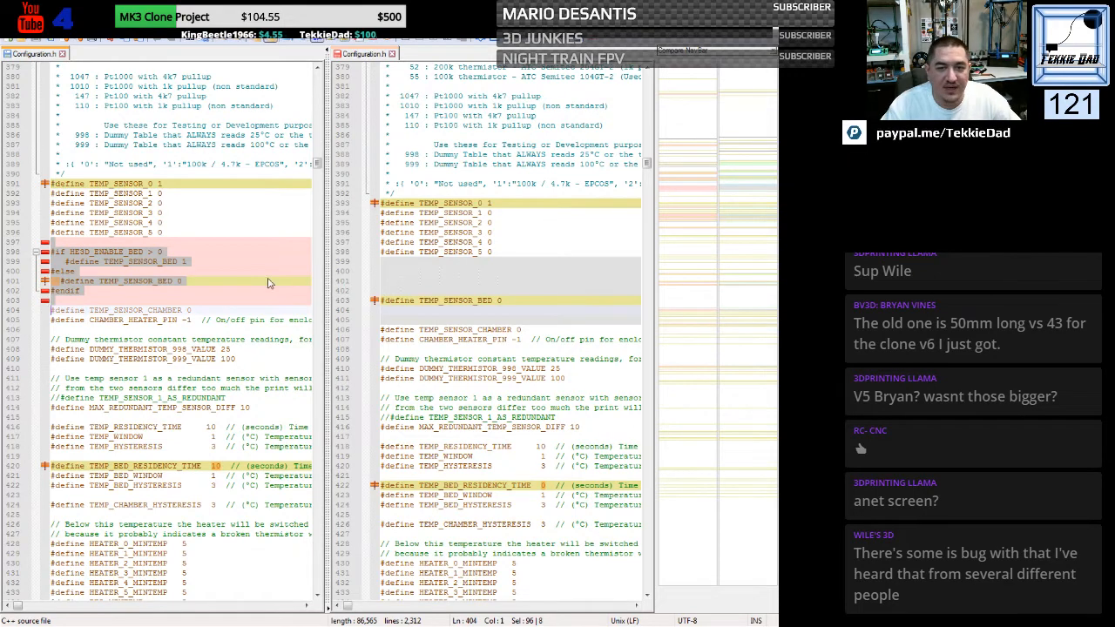
click(381, 260)
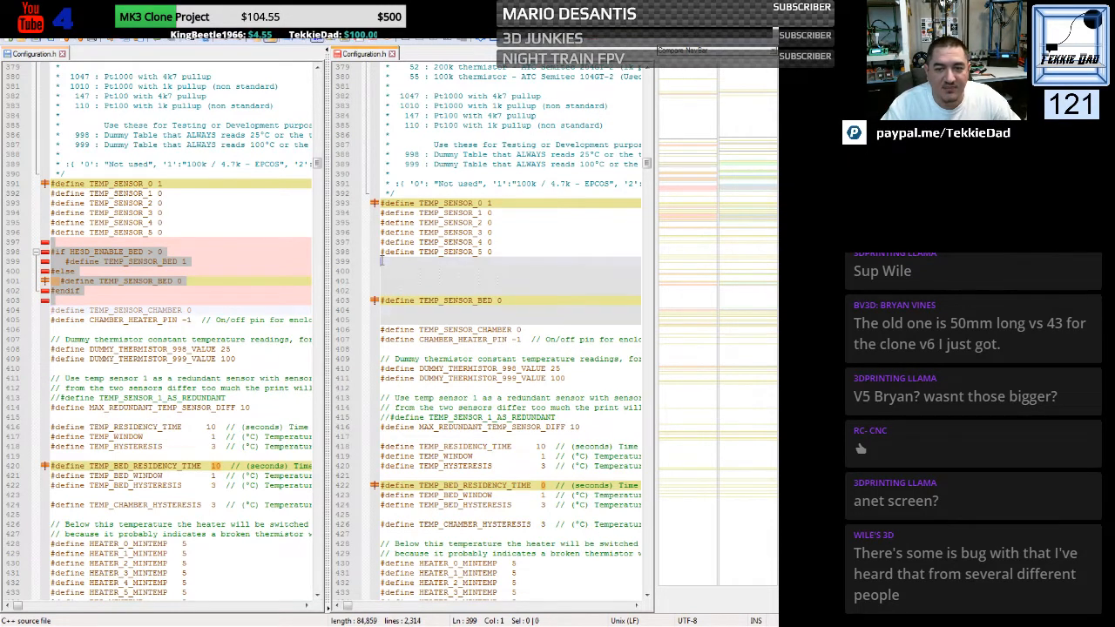
drag(381, 263, 370, 331)
key(ctrl+v)
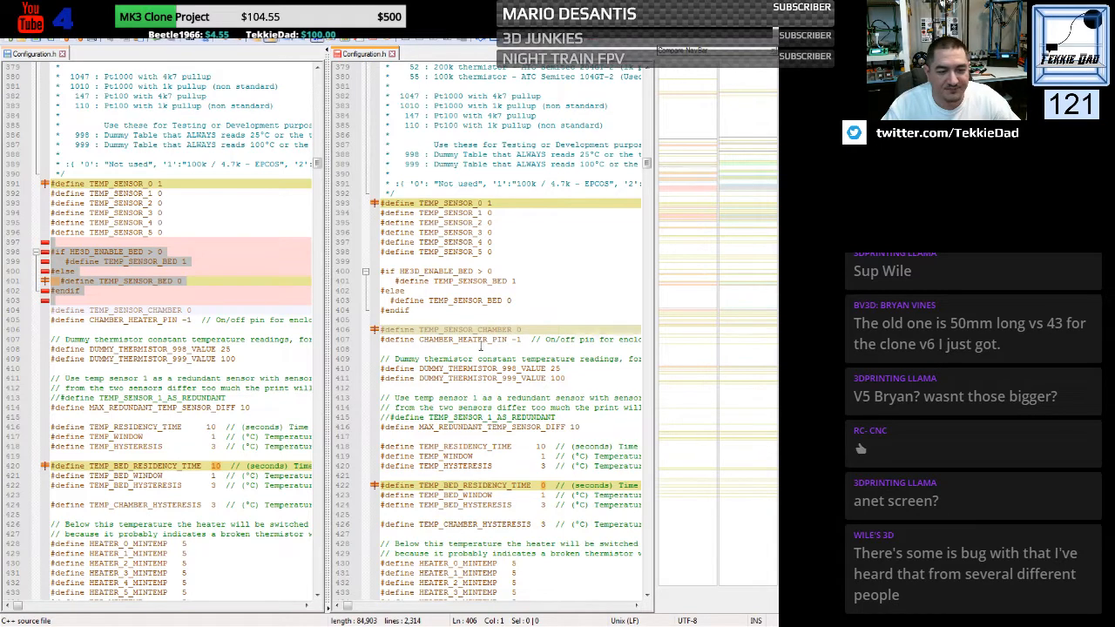
- Set TEMP_BED_RESIDENCY_TIME in the generic file to 10 seconds
scroll(453, 331, down, 1)
scroll(453, 332, down, 2)
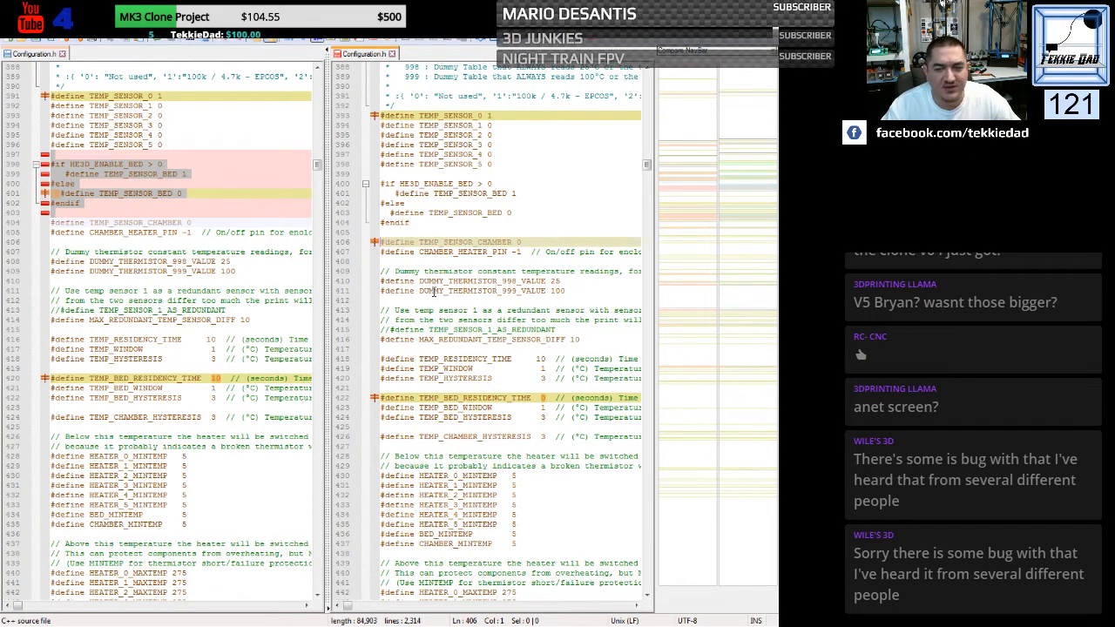
click(434, 292)
scroll(434, 293, down, 4)
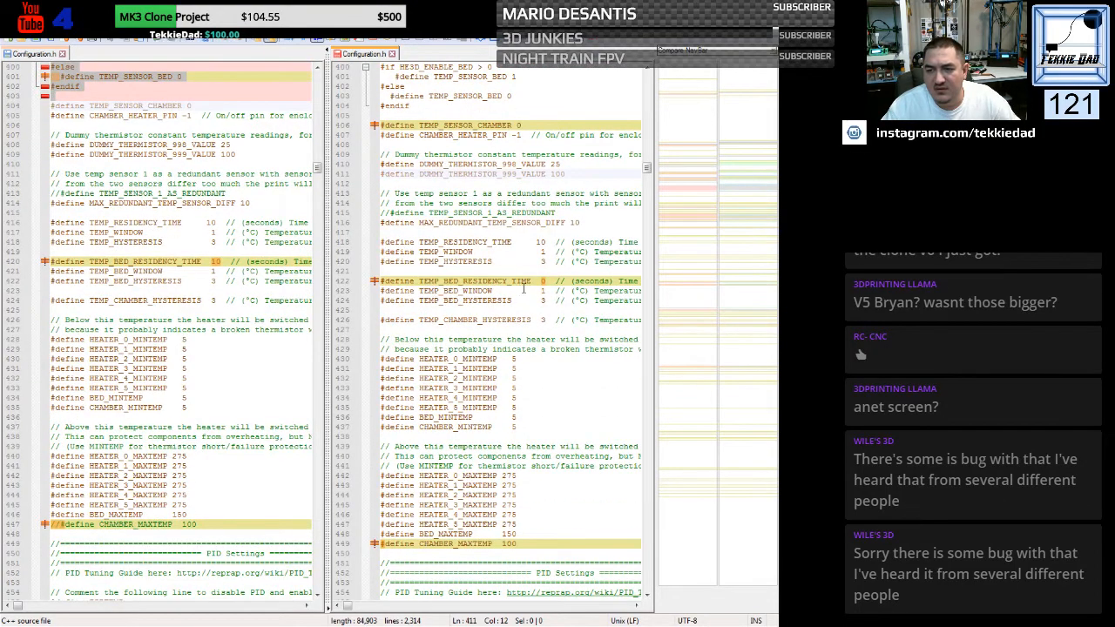
click(542, 280)
text(1)
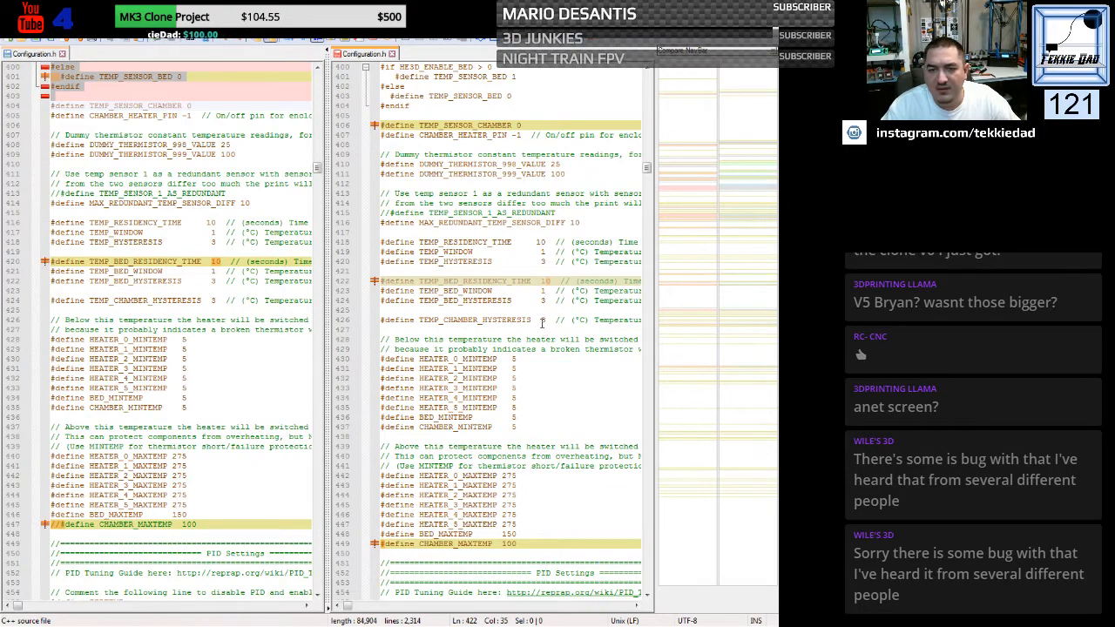
- Comment out the CHAMBER_MAXTEMP define in the generic file with //
scroll(529, 324, down, 7)
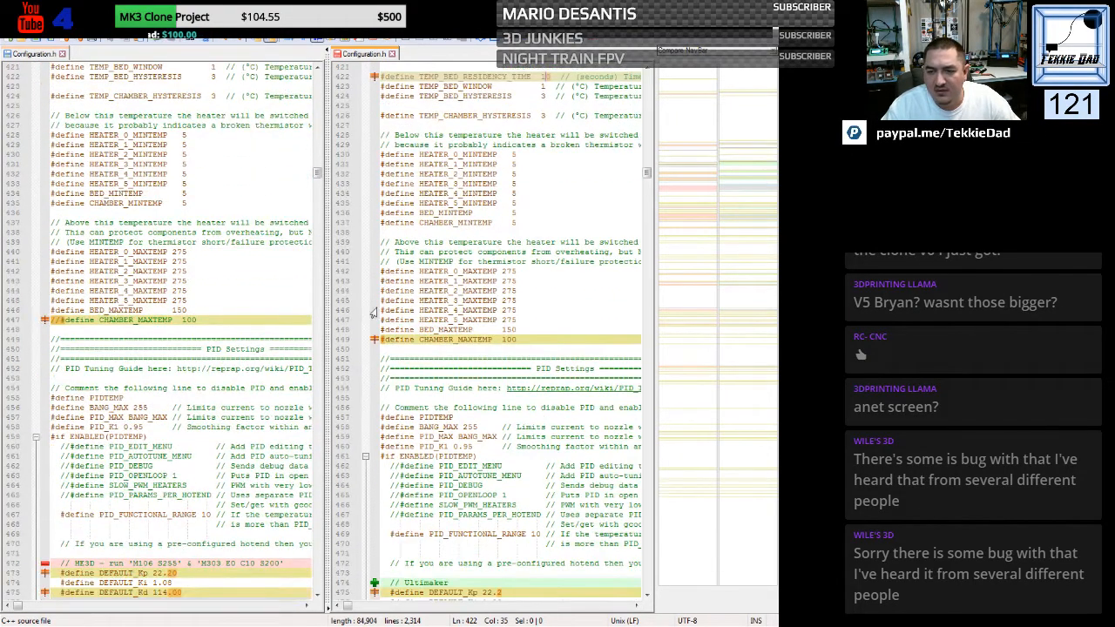
click(381, 340)
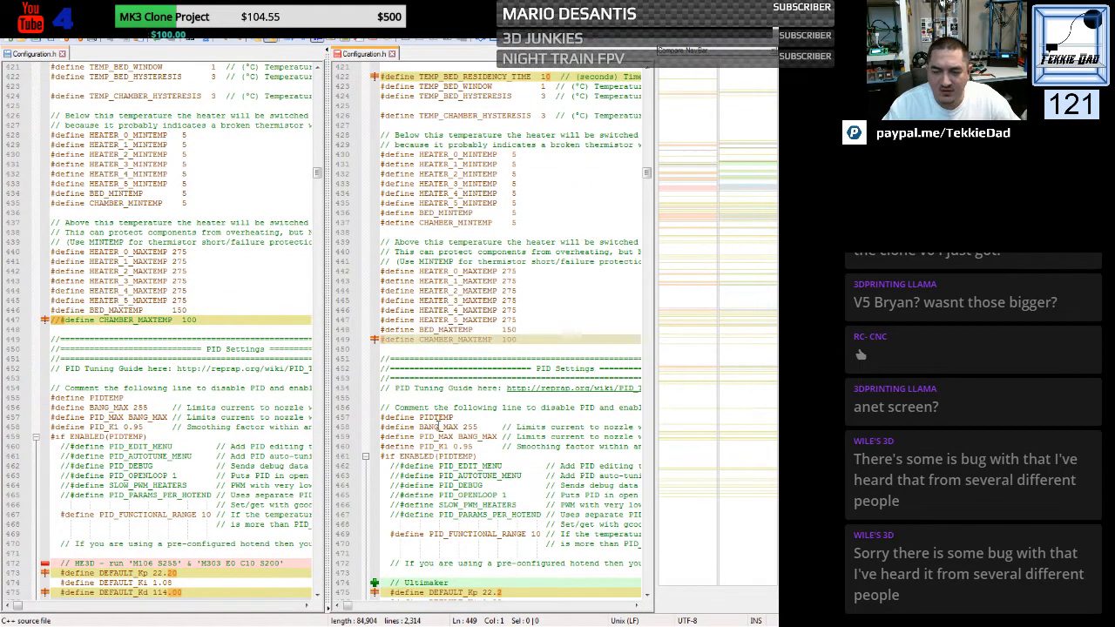
text(//)
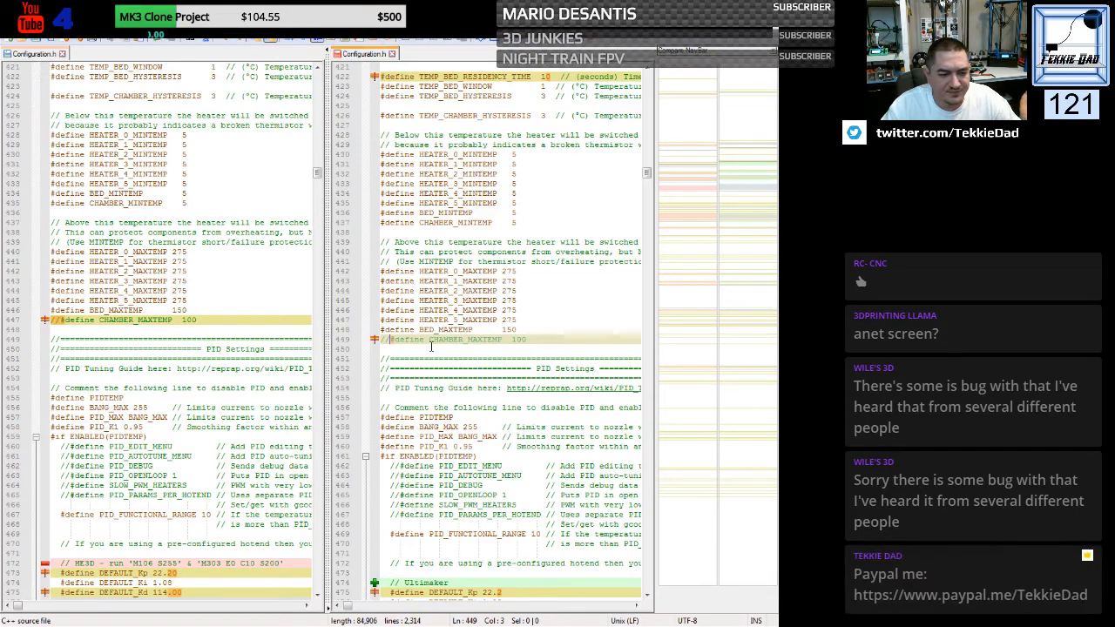
- Replace the Ultimaker, MakerGear and Mendel hotend PID presets with the printer's HE3D values: Kp 22.20, Ki 1.08, Kd 114.00
scroll(432, 292, down, 7)
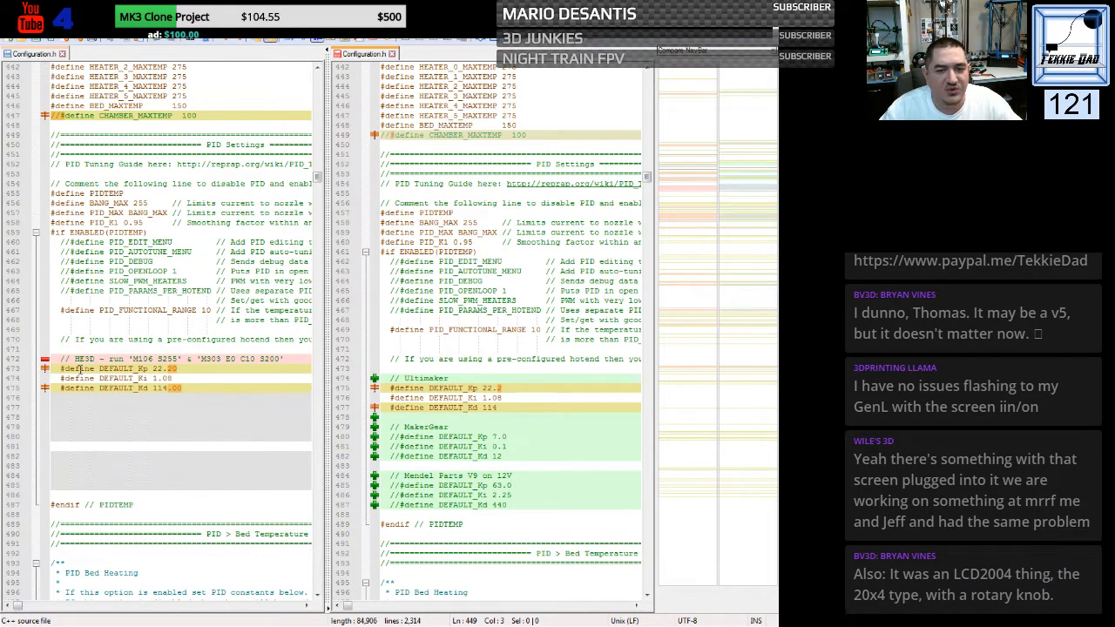
drag(51, 358, 47, 397)
key(ctrl+c)
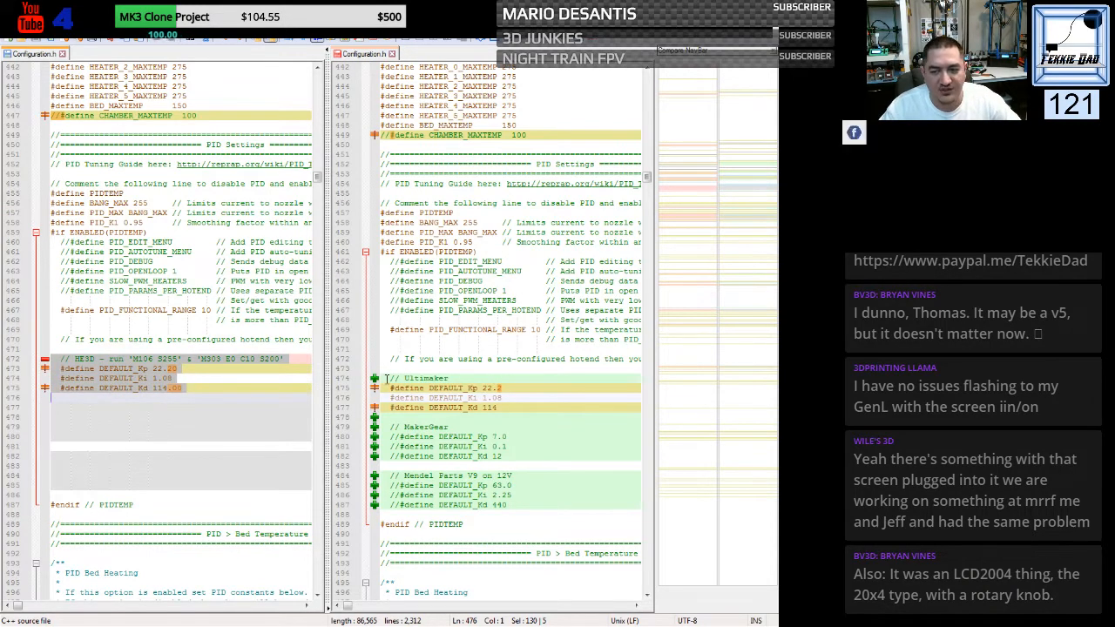
drag(379, 377, 375, 520)
key(ctrl+v)
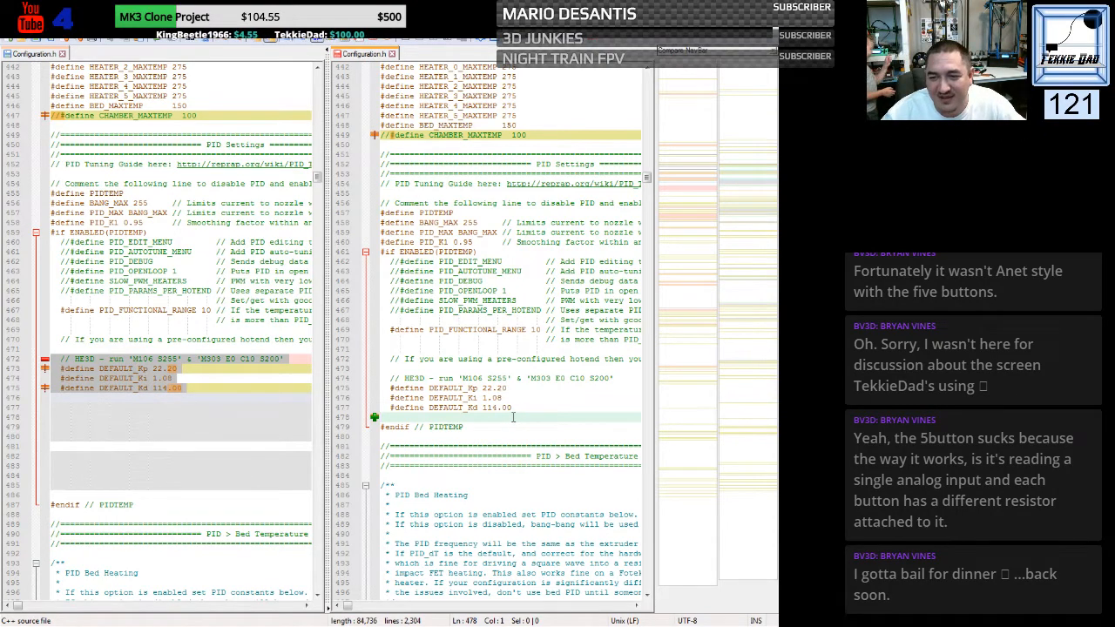
- Replace the commented PIDTEMPBED and BED_LIMIT_SWITCHING defines with the printer's HE3D_ENABLE_BED > 0 conditional block
scroll(513, 417, down, 15)
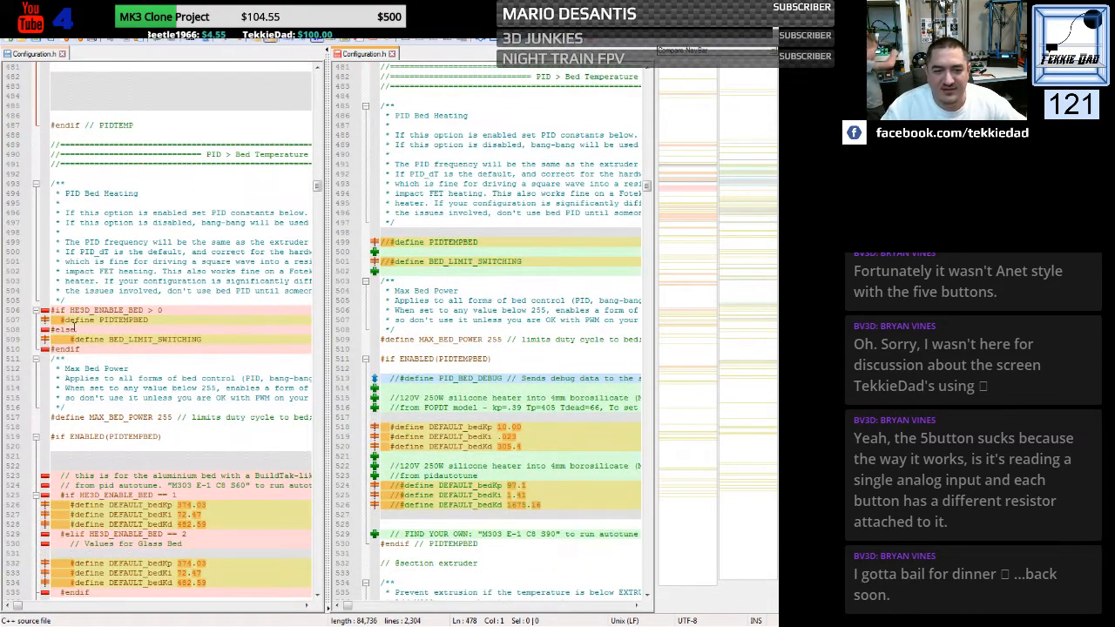
drag(50, 310, 48, 357)
key(ctrl+c)
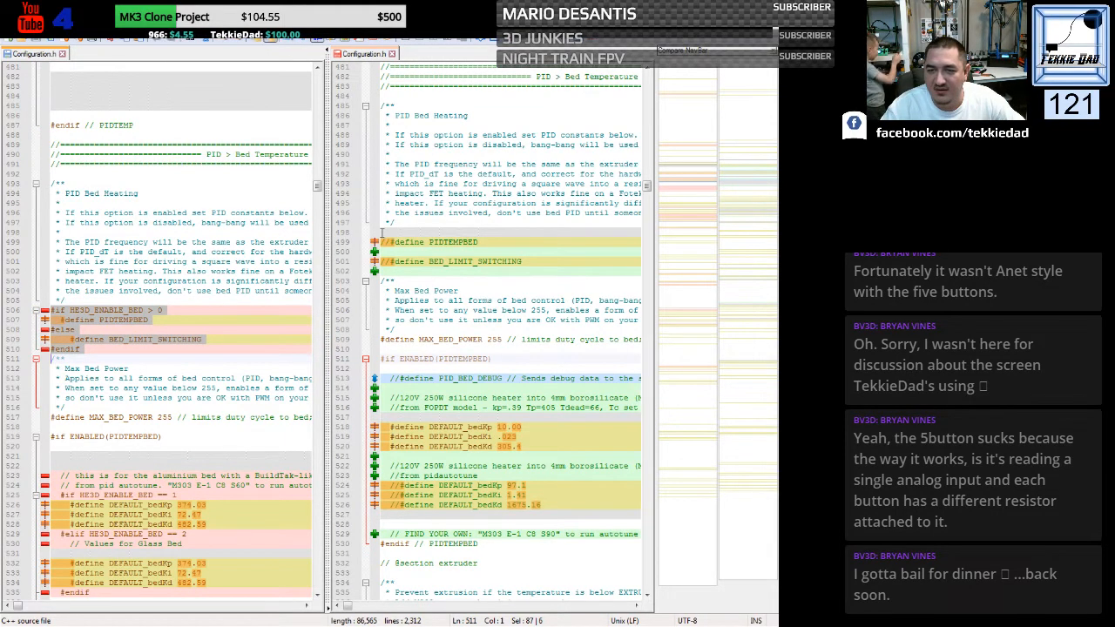
drag(381, 232, 380, 280)
key(ctrl+v)
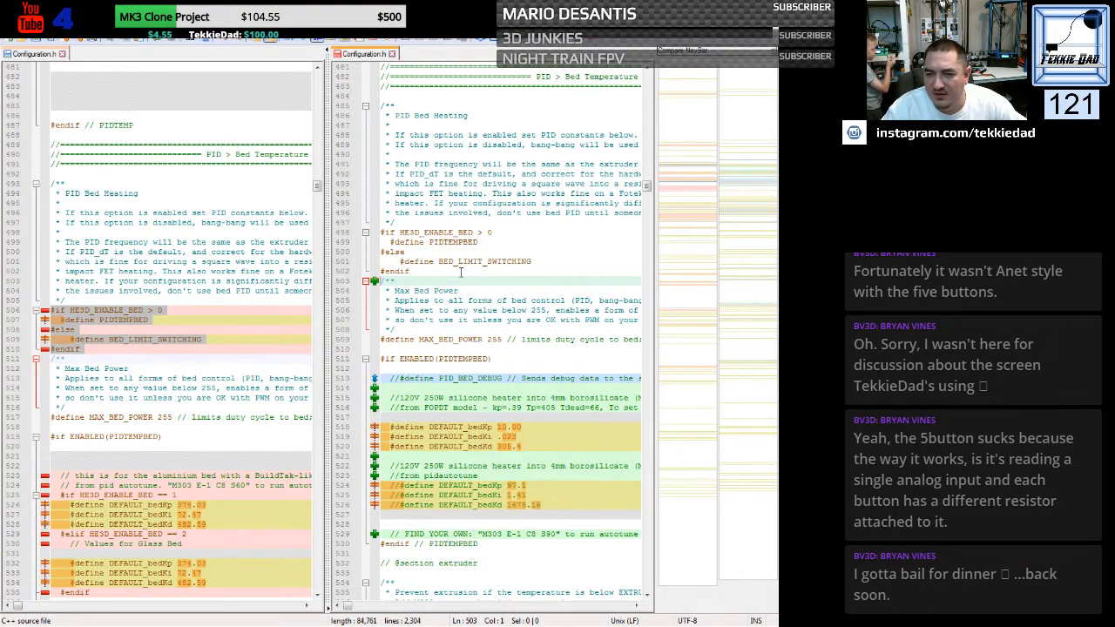
- Replace the generic file's silicone-heater bed PID presets with the printer's HE3D_ENABLE_BED conditional values: bedKp 374.03, bedKi 72.47, bedKd 482.59
scroll(473, 364, down, 4)
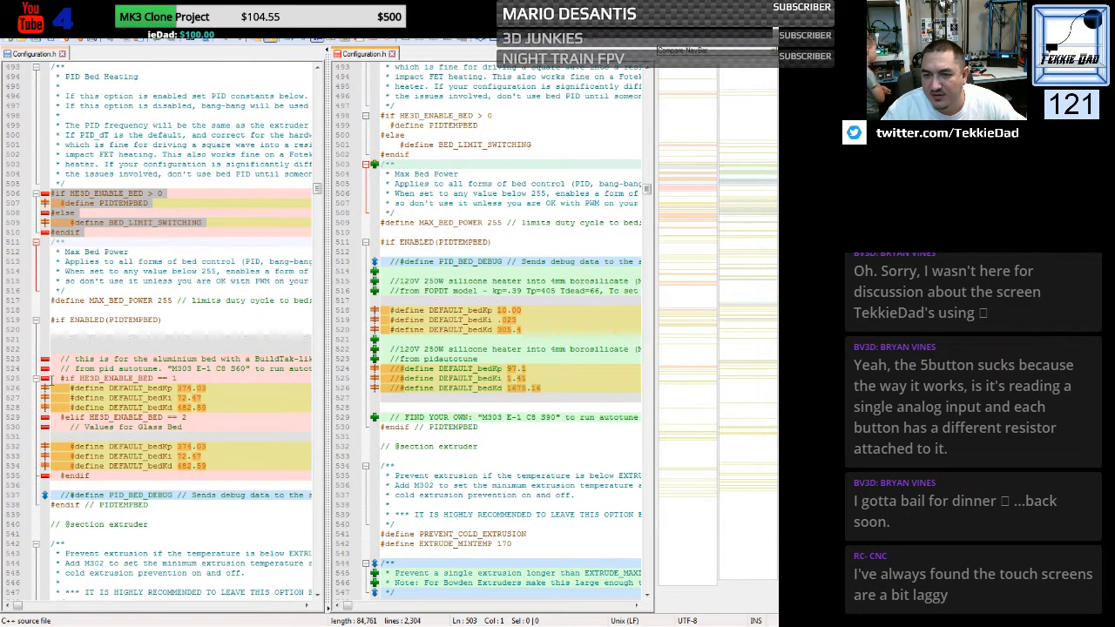
click(51, 380)
drag(51, 380, 97, 479)
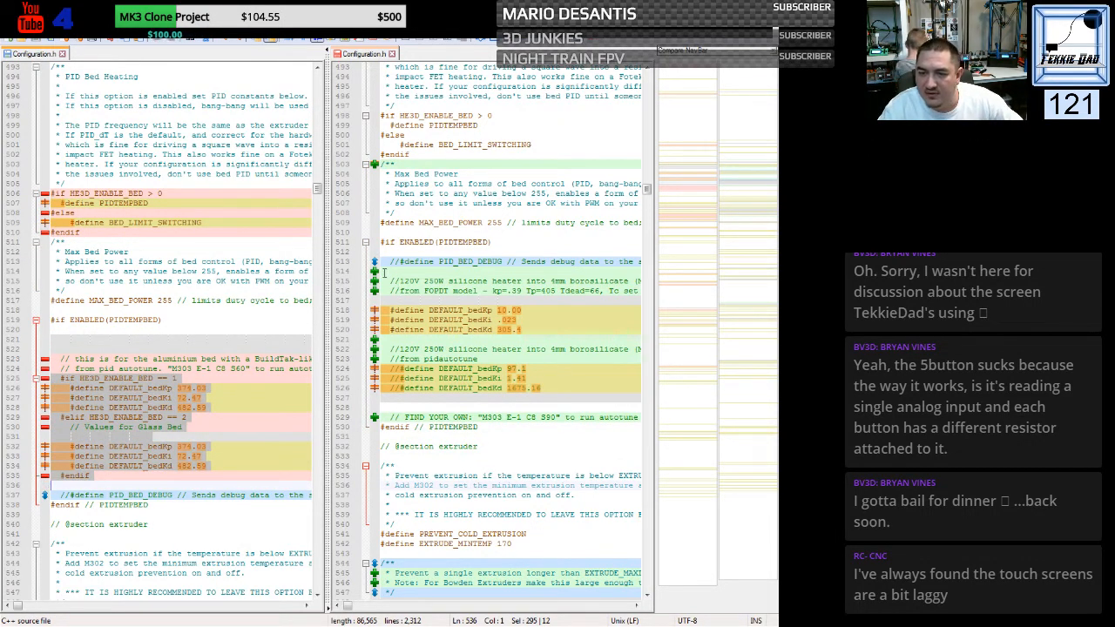
drag(381, 280, 377, 397)
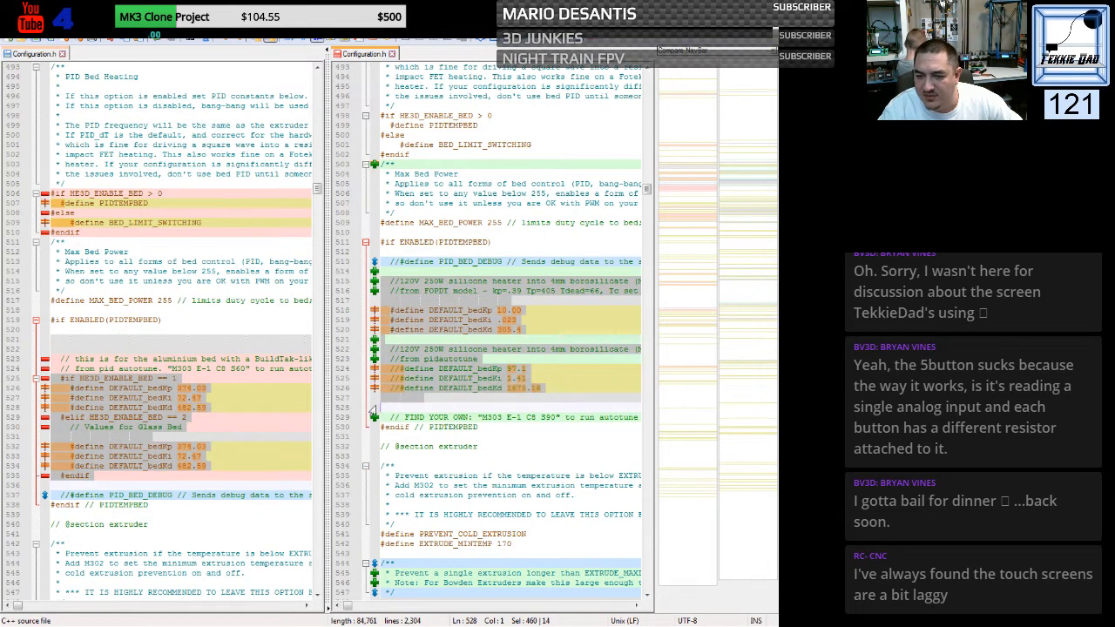
text(#if HE3D_ENABLE_BED == 1   #define DEFAULT_bedKp 374.03   #define DEFAULT_bedKi 72.47   #define DEFAULT_bedKd 482.59 #elif HE3D_ENABLE_BED == 2   // Values for Glass Bed    #define DEFAULT_bedKp 374.03   #define DEFAULT_bedKi 72.47   #define DEFAULT_bedKd 482.59 #endif)
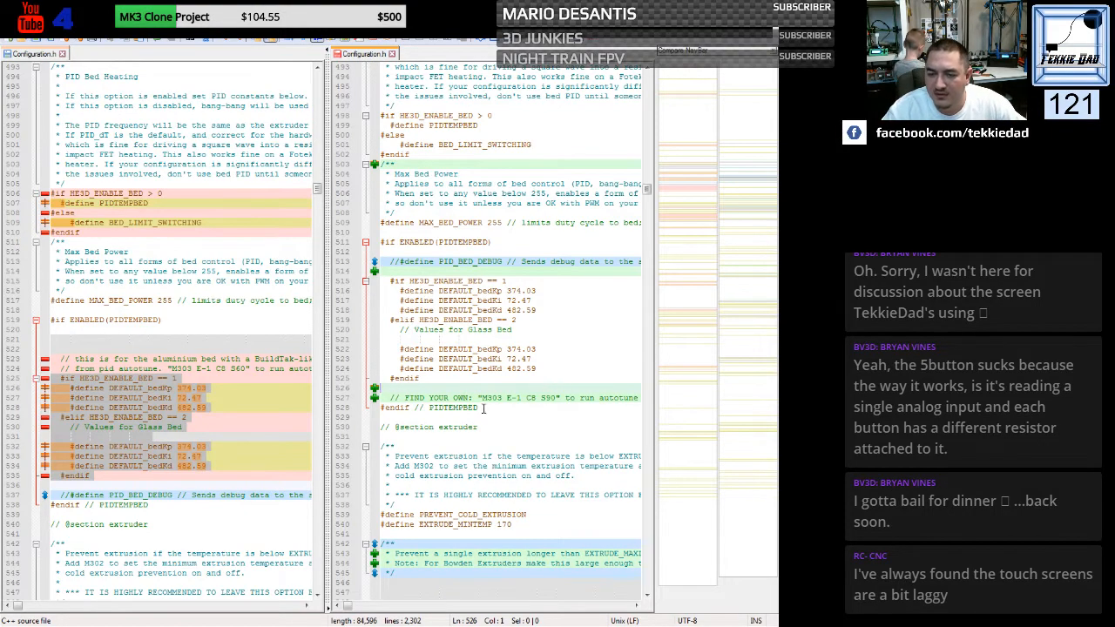
- Copy the custom M600 section from the printer's Configuration.h, from its header through PREVENT_LENGTHY_EXTRUDE and the closing comment lines
scroll(457, 305, down, 6)
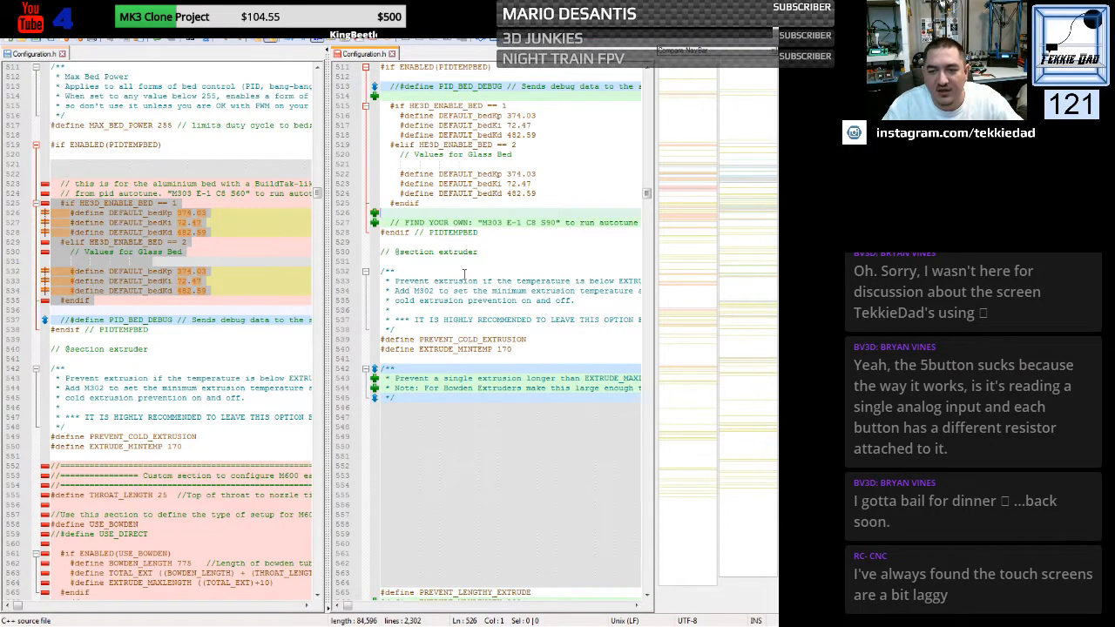
scroll(457, 317, down, 2)
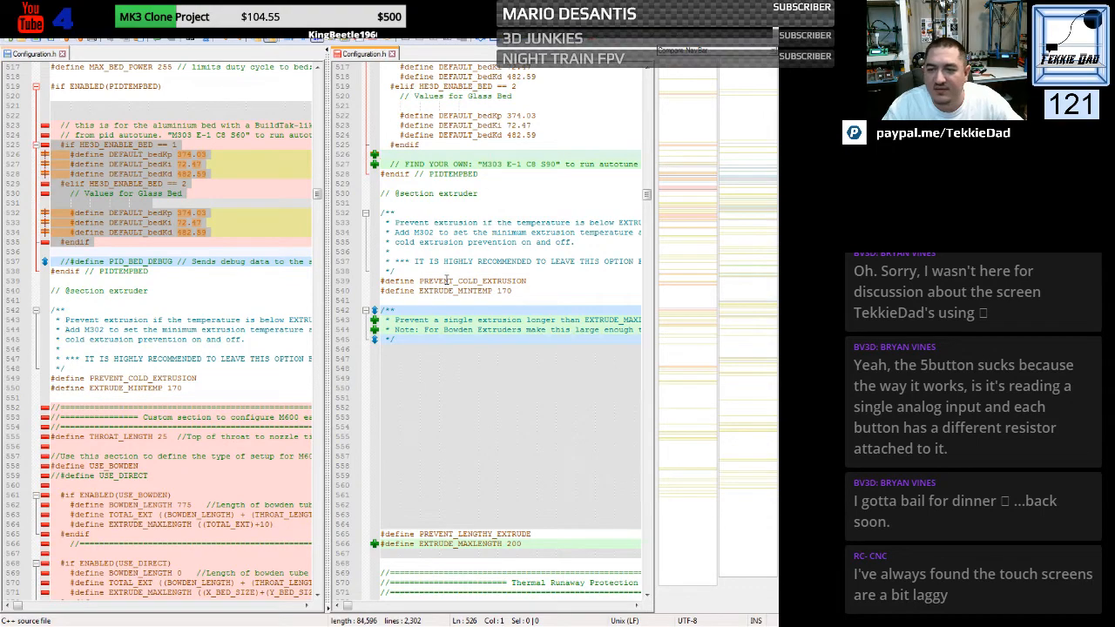
scroll(446, 280, down, 4)
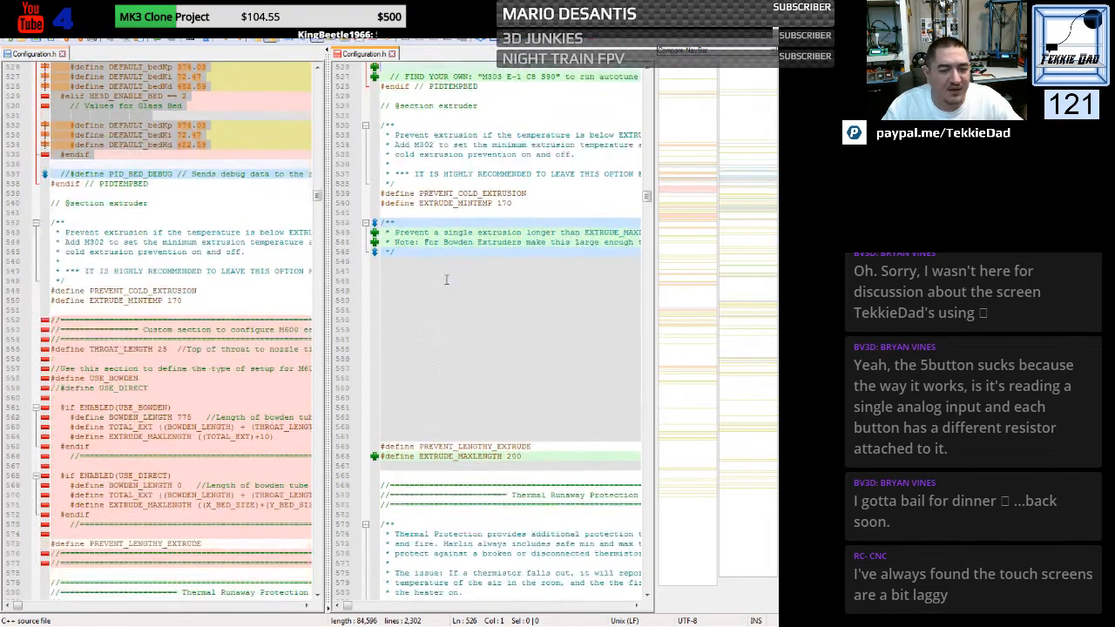
scroll(446, 280, down, 1)
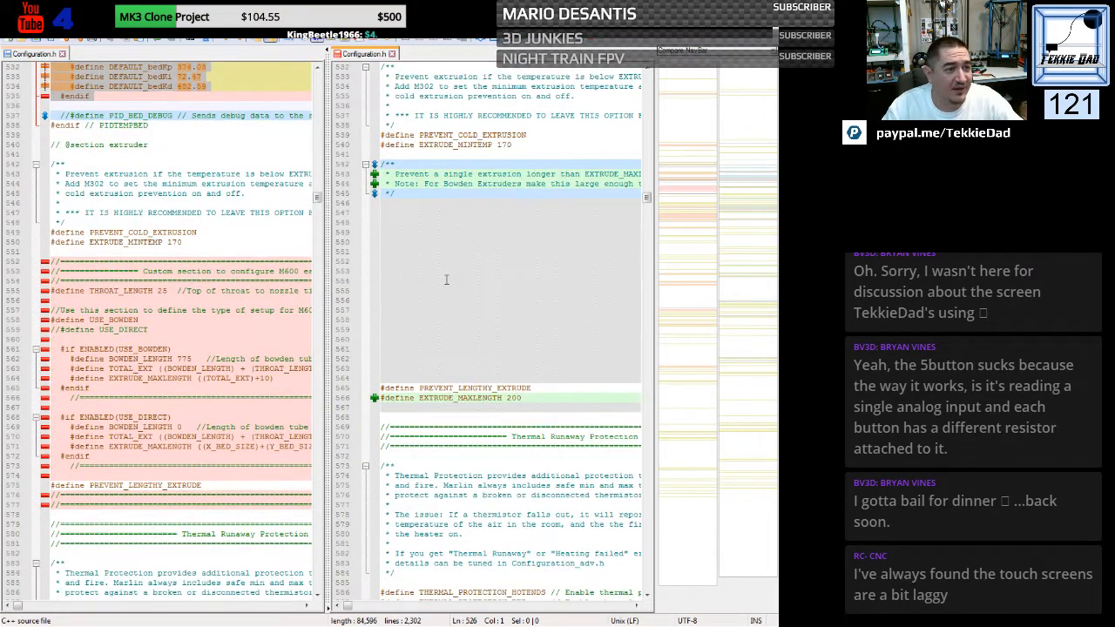
scroll(126, 282, down, 1)
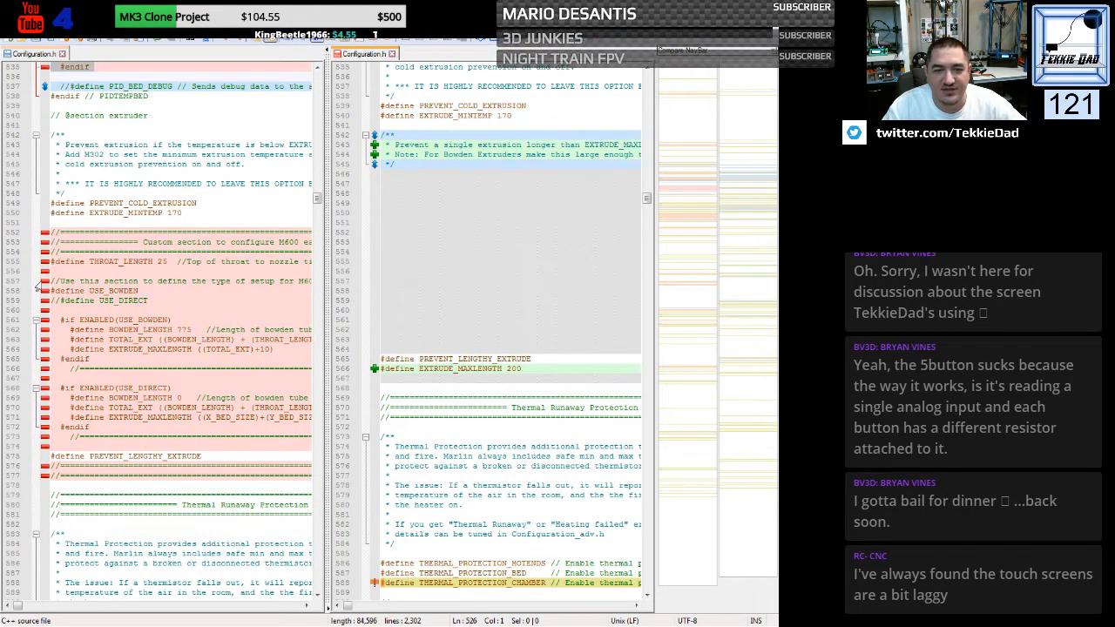
click(52, 231)
drag(51, 231, 48, 487)
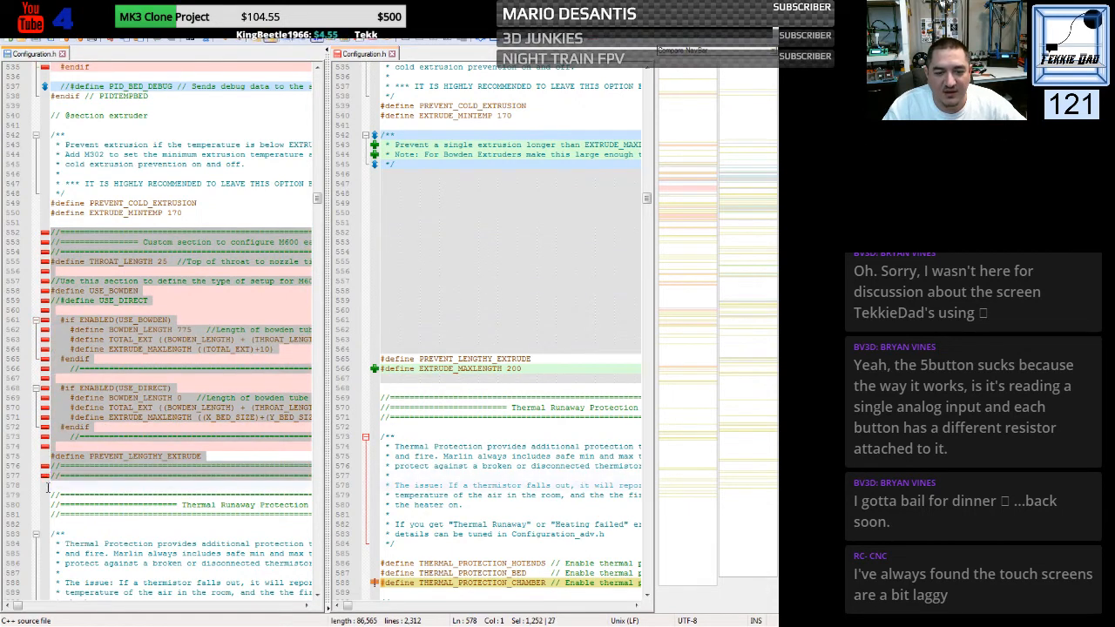
right_click(101, 344)
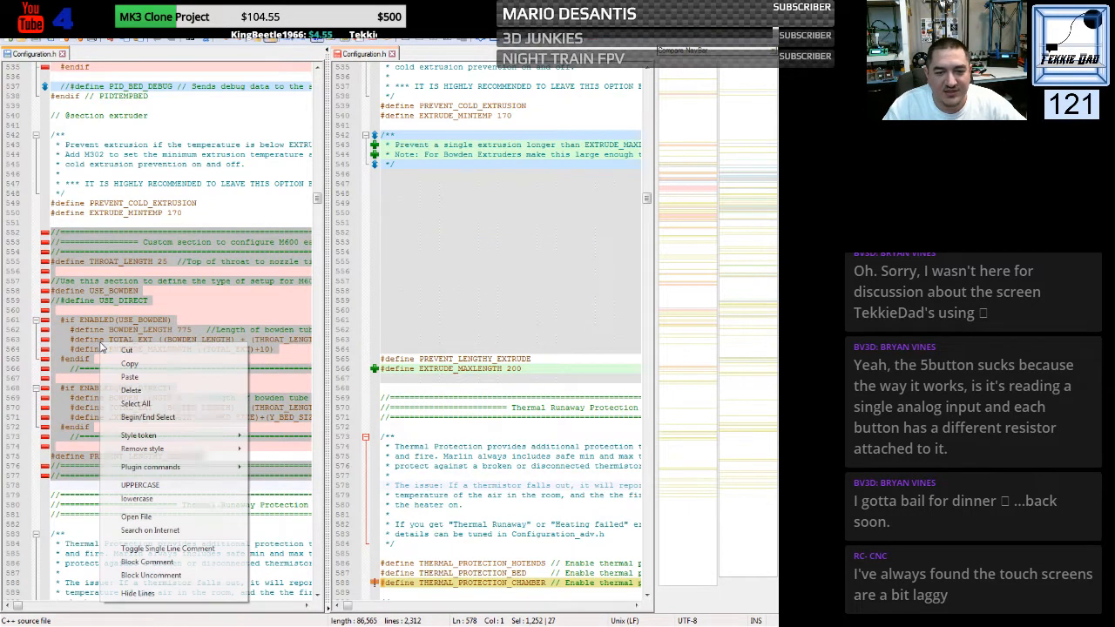
click(113, 364)
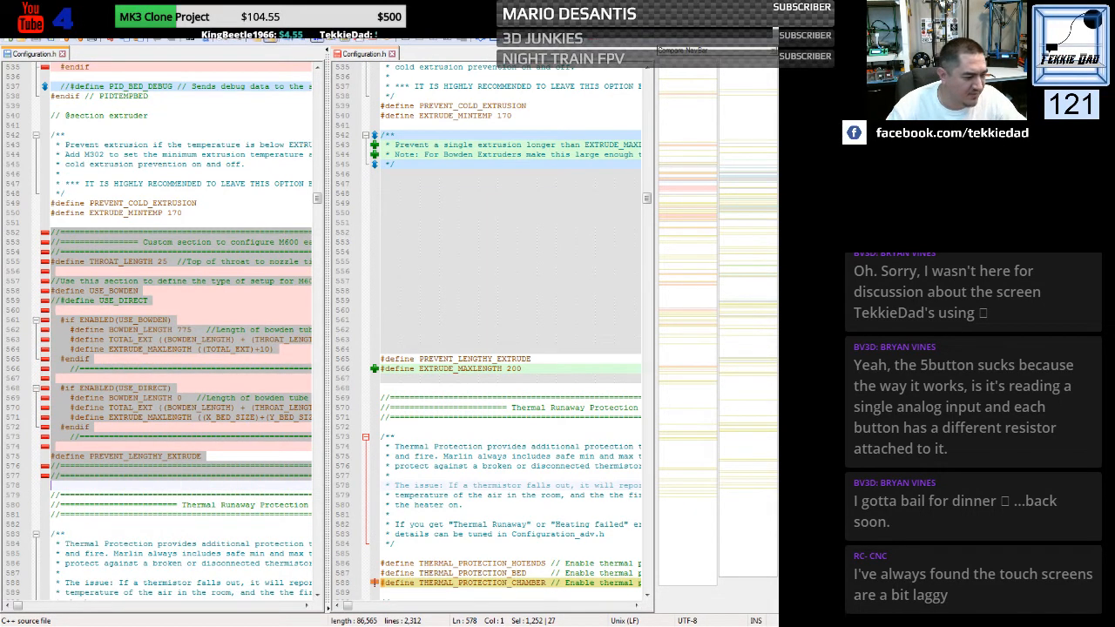
- Look in Windows Explorer for Bowden Code.h, open it in the editor and copy its entire M600 configuration code
key(alt+Tab)
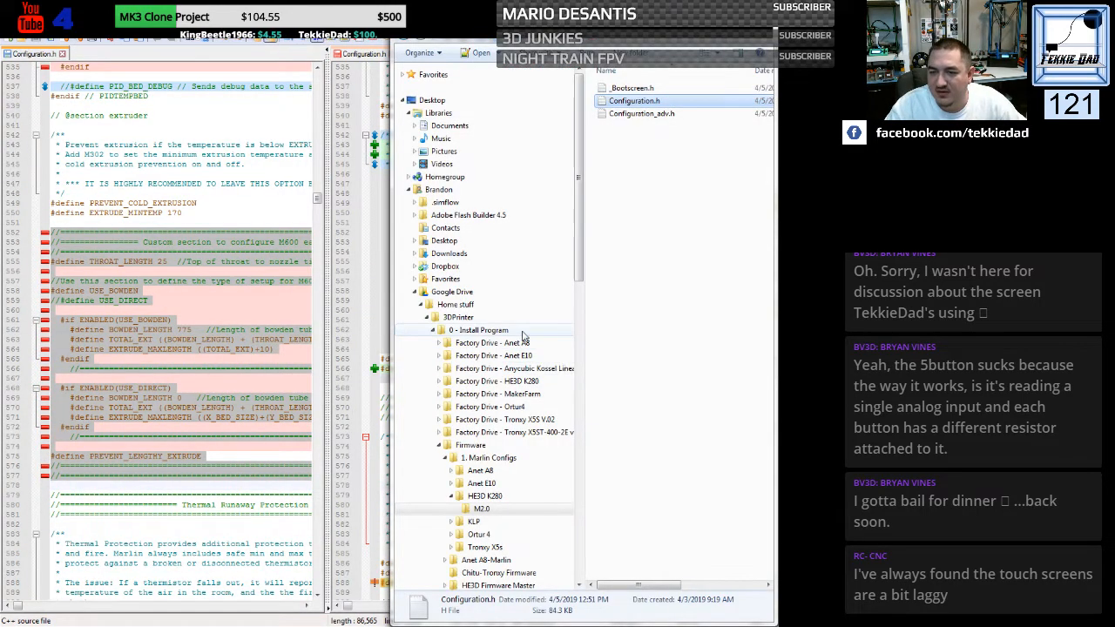
click(437, 331)
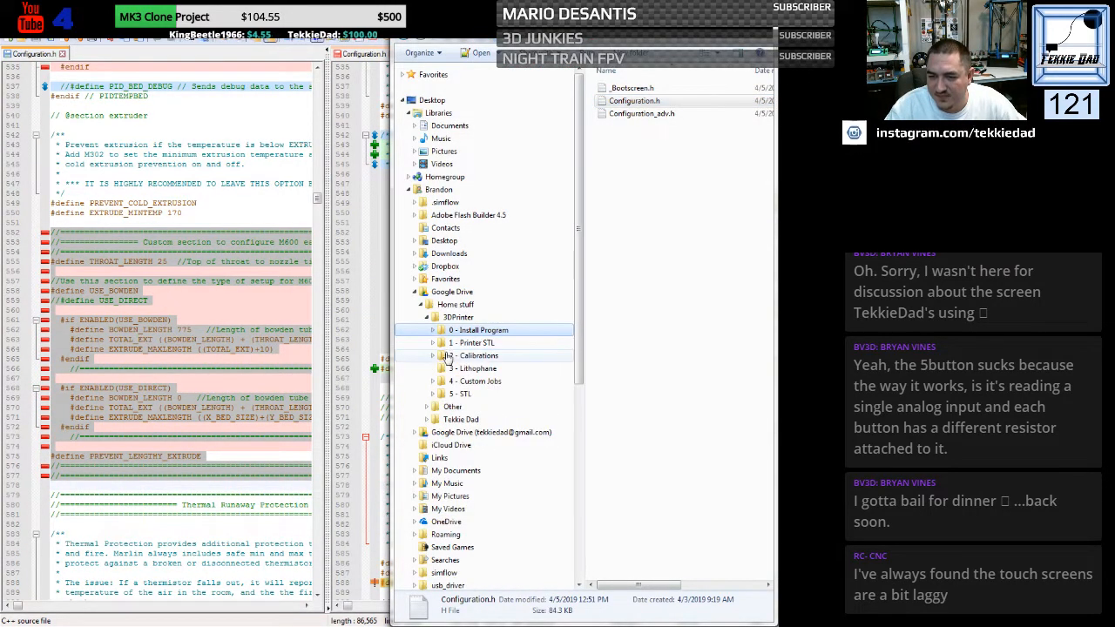
click(446, 357)
key(alt+Tab)
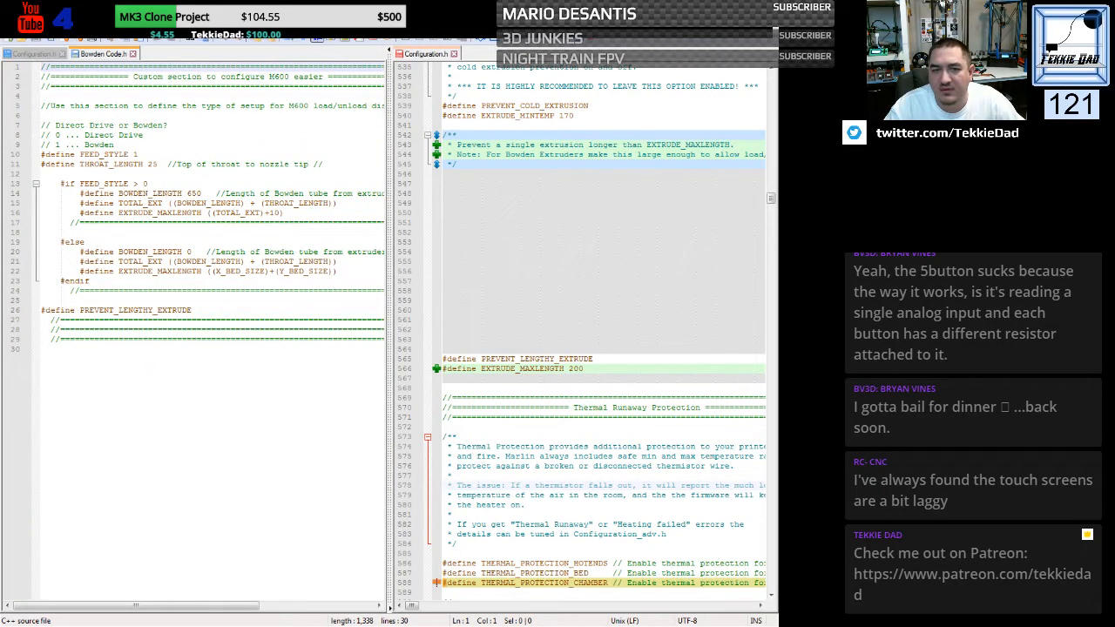
click(117, 291)
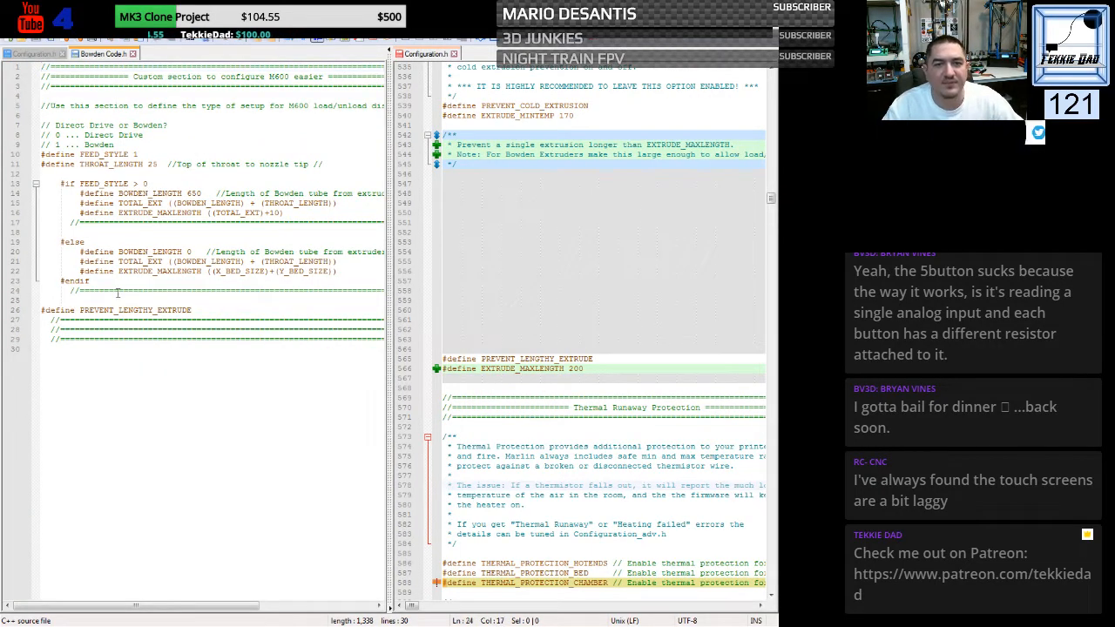
drag(42, 67, 30, 352)
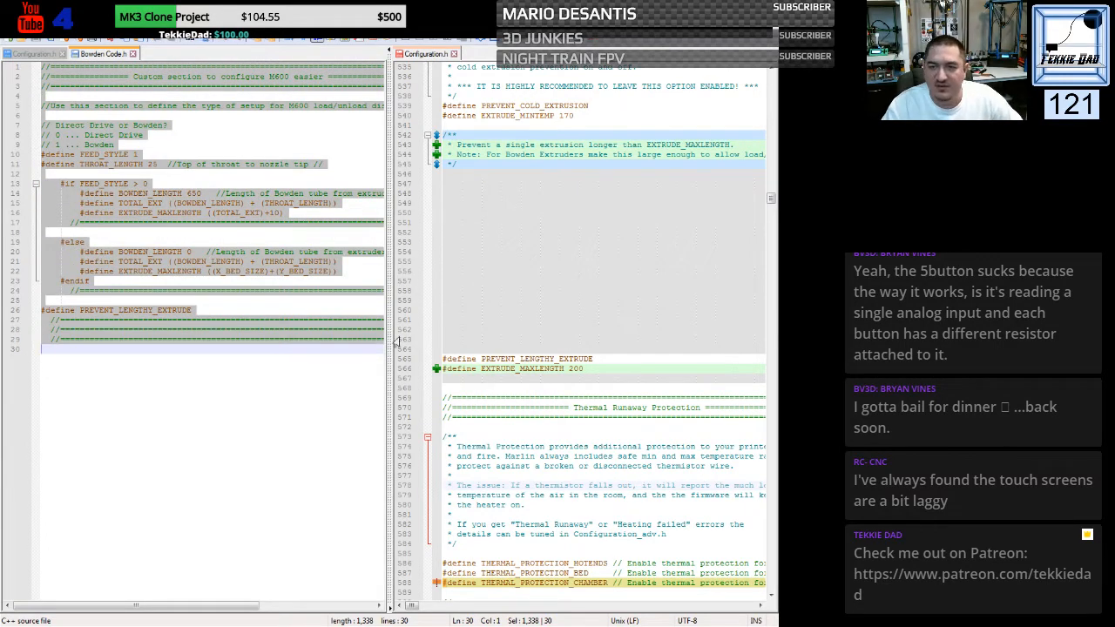
- Replace the generic file's PREVENT_LENGTHY_EXTRUDE and EXTRUDE_MAXLENGTH 200 defines with the custom M600 section from Bowden Code.h
click(56, 56)
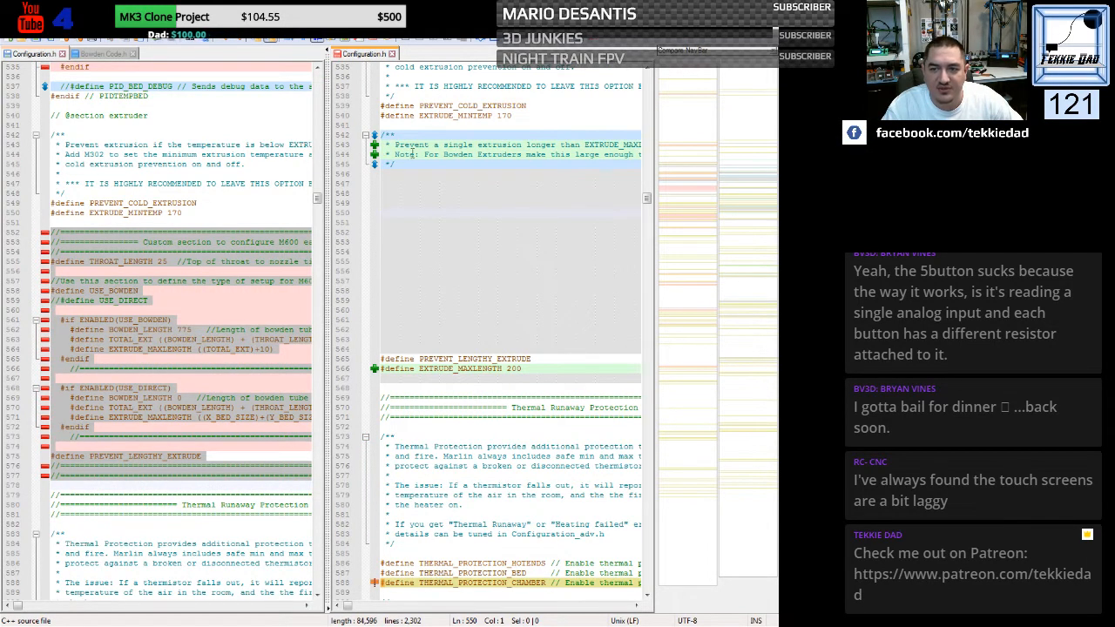
drag(384, 174, 379, 389)
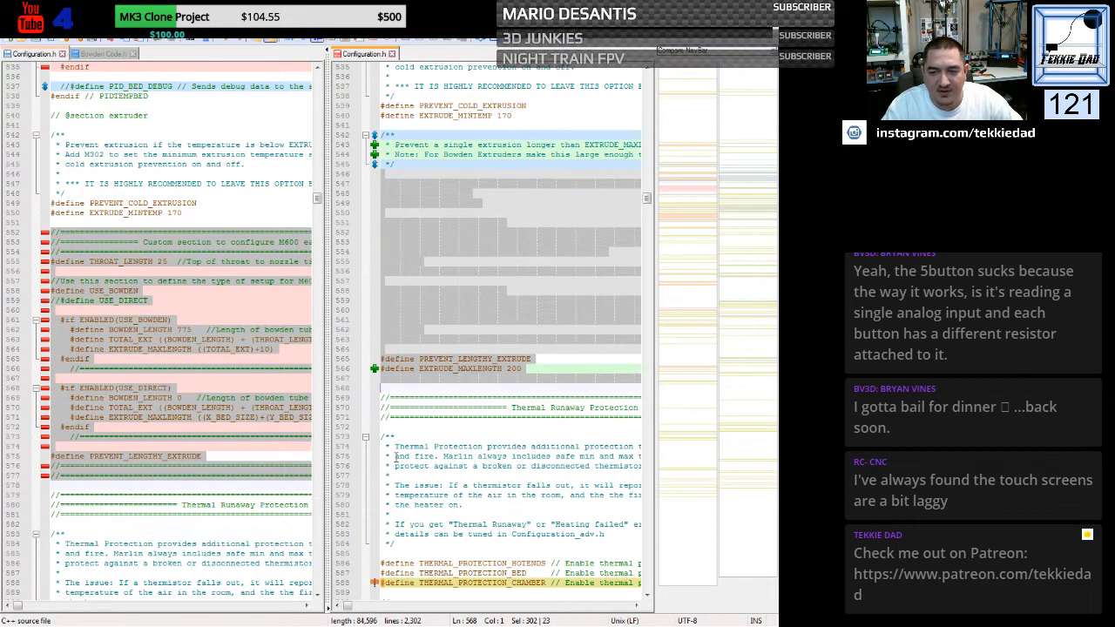
key(ctrl+v)
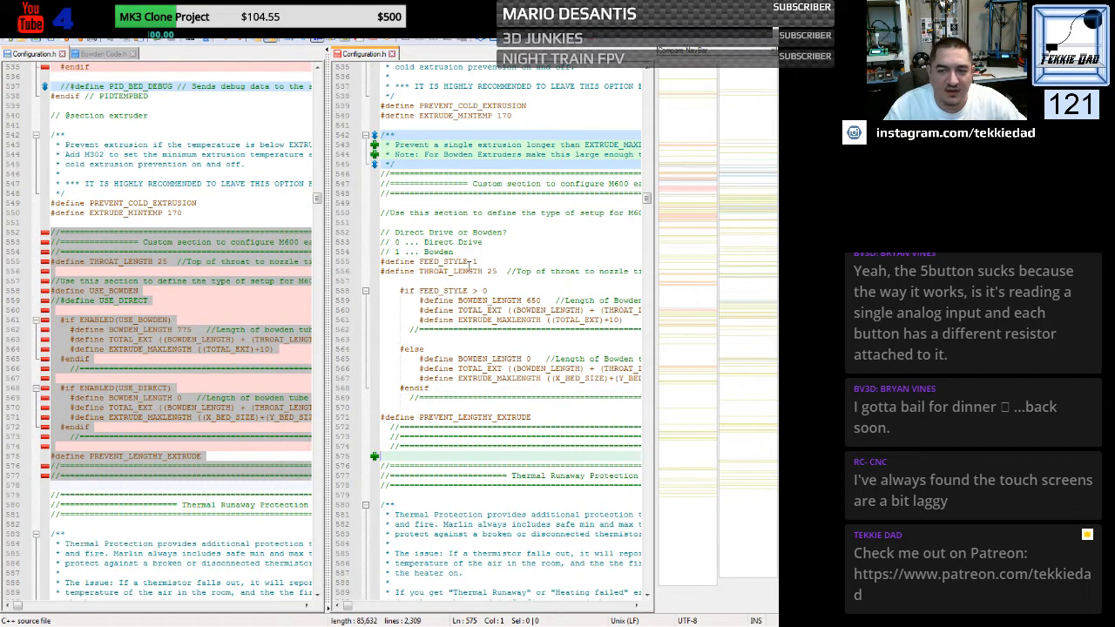
- Examine the FEED_STYLE, BOWDEN_LENGTH, TOTAL_EXT and EXTRUDE_MAXLENGTH definitions in the pasted M600 section for Bowden and direct drive
double_click(475, 261)
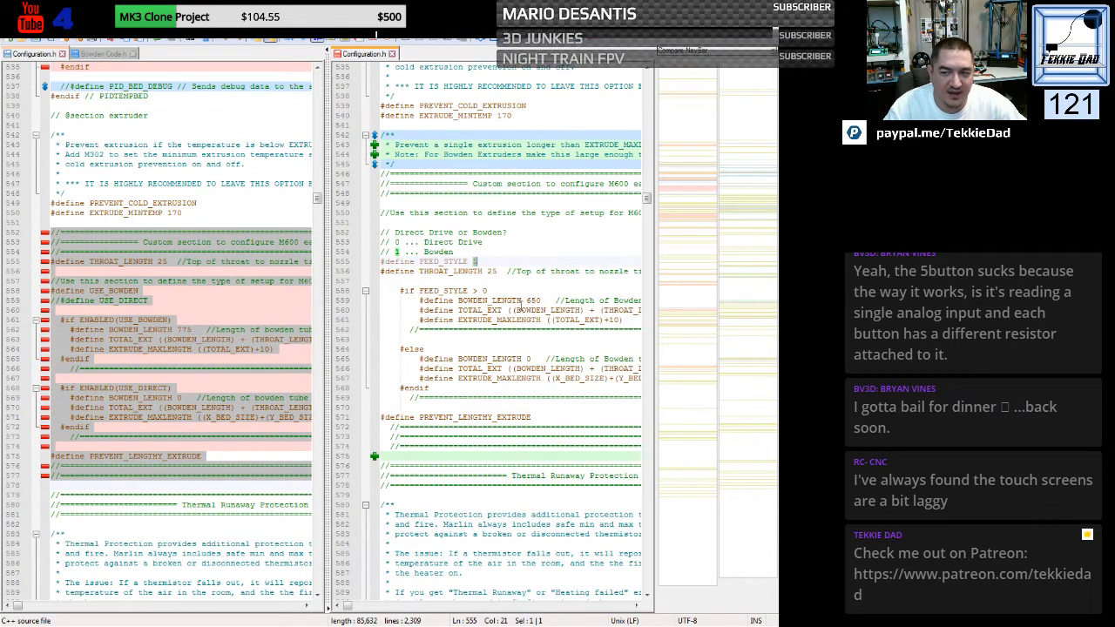
double_click(531, 300)
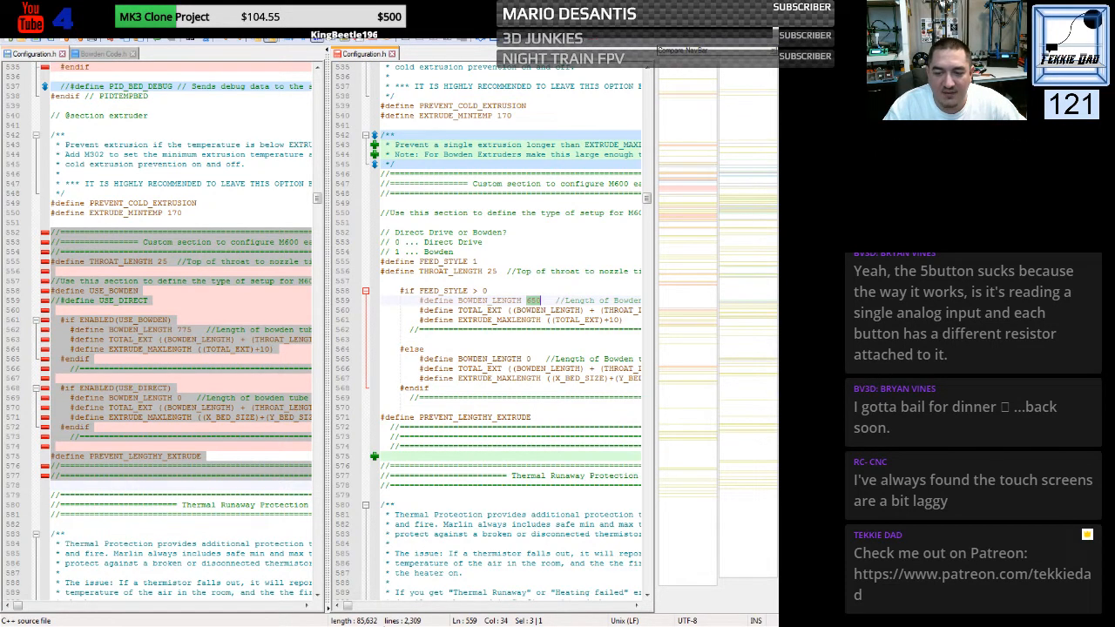
click(636, 607)
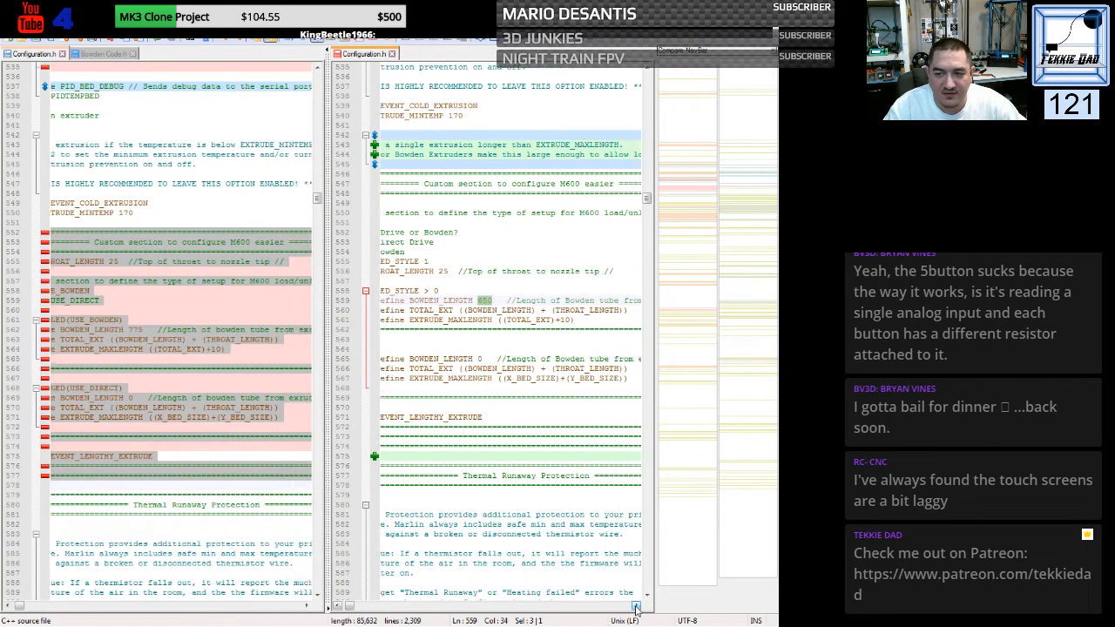
click(635, 607)
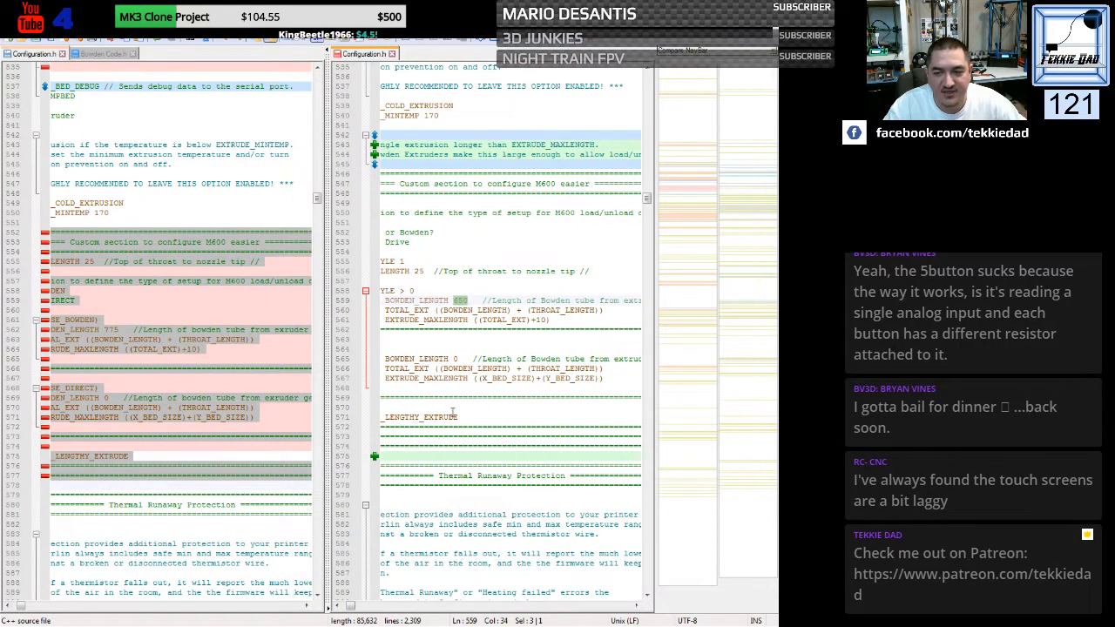
drag(386, 378, 595, 378)
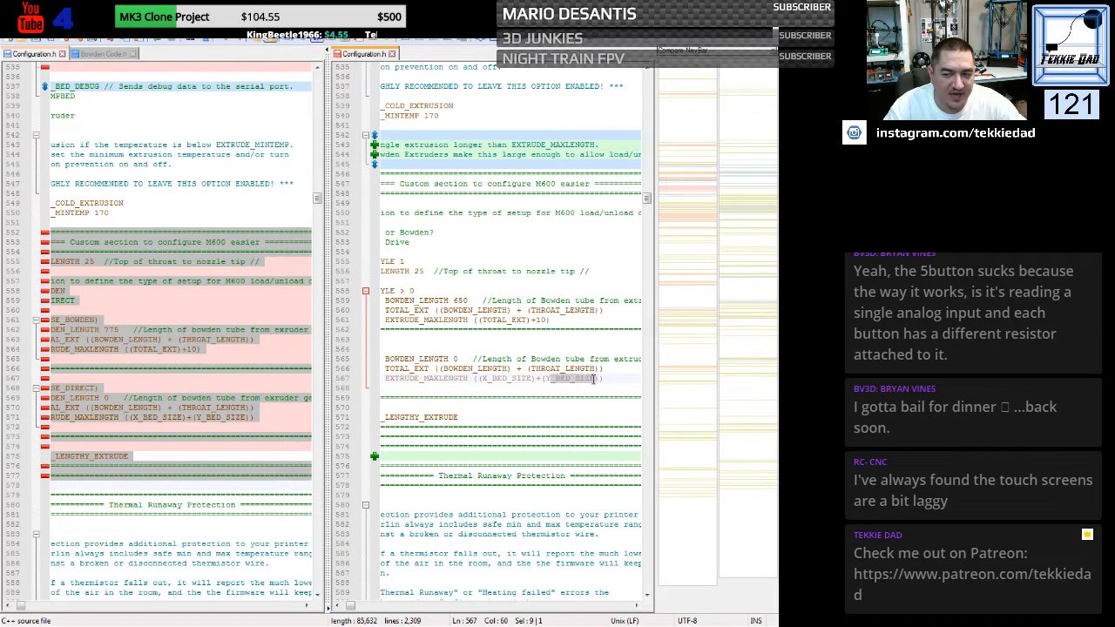
click(492, 330)
drag(483, 320, 526, 320)
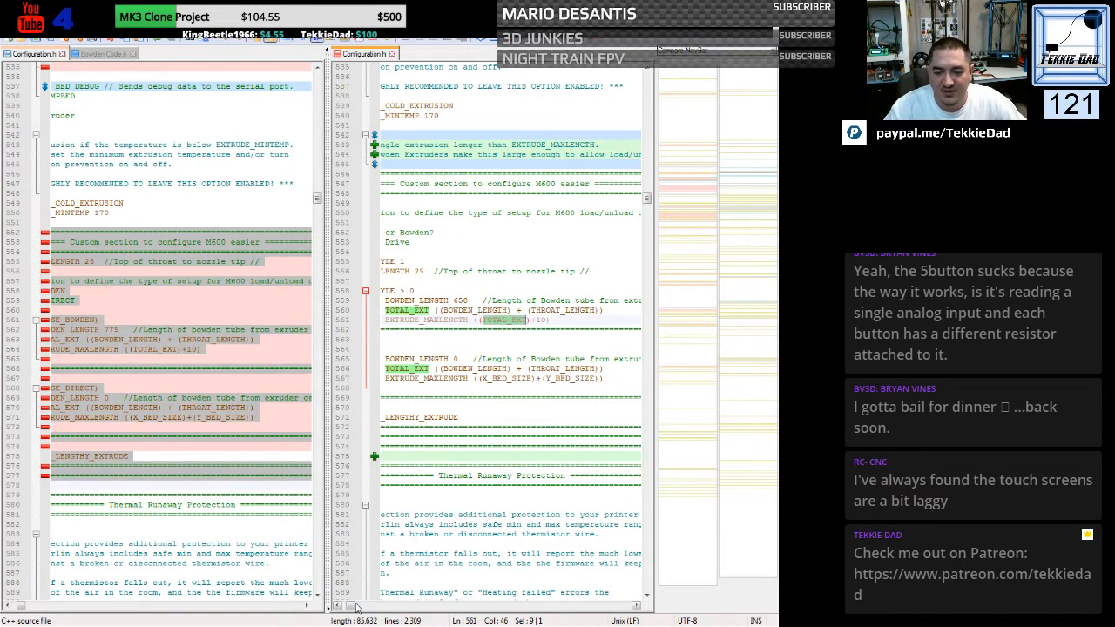
drag(352, 605, 335, 605)
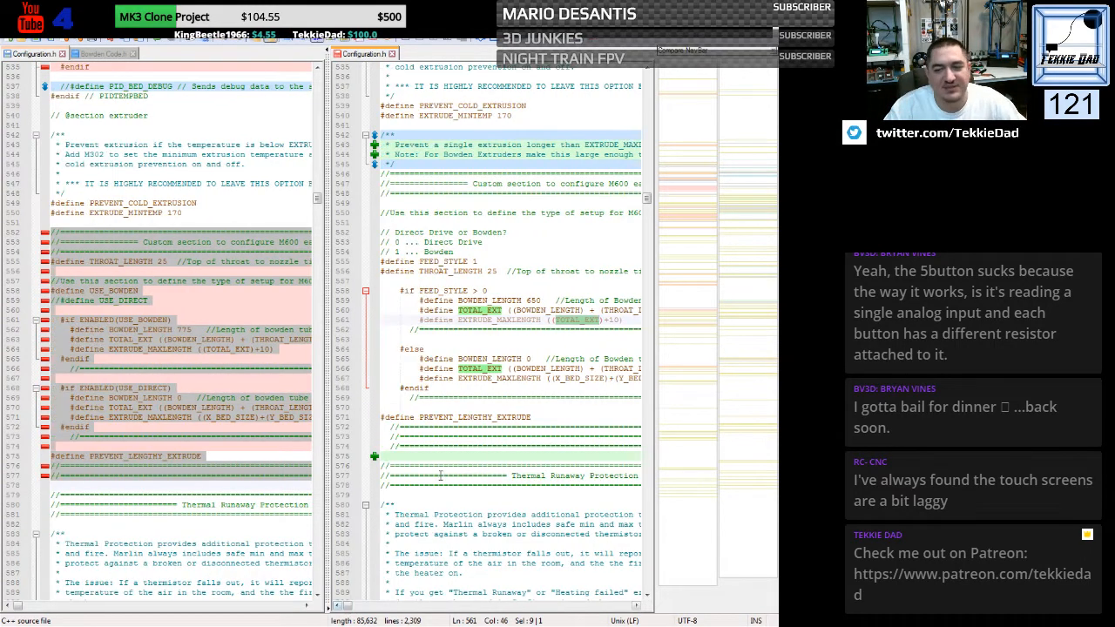
click(394, 369)
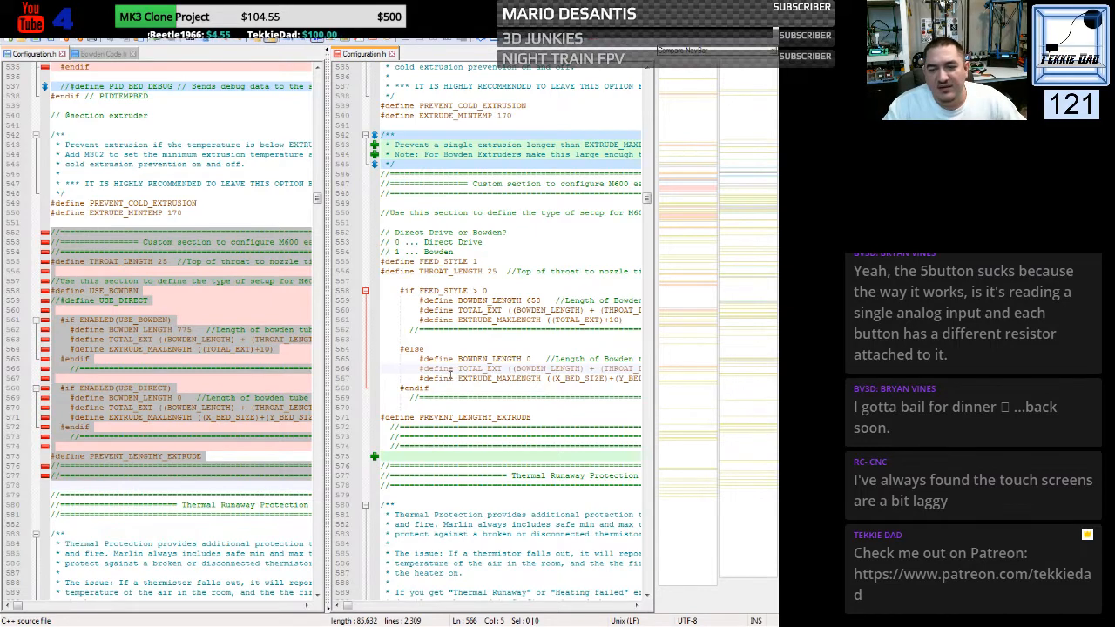
click(401, 398)
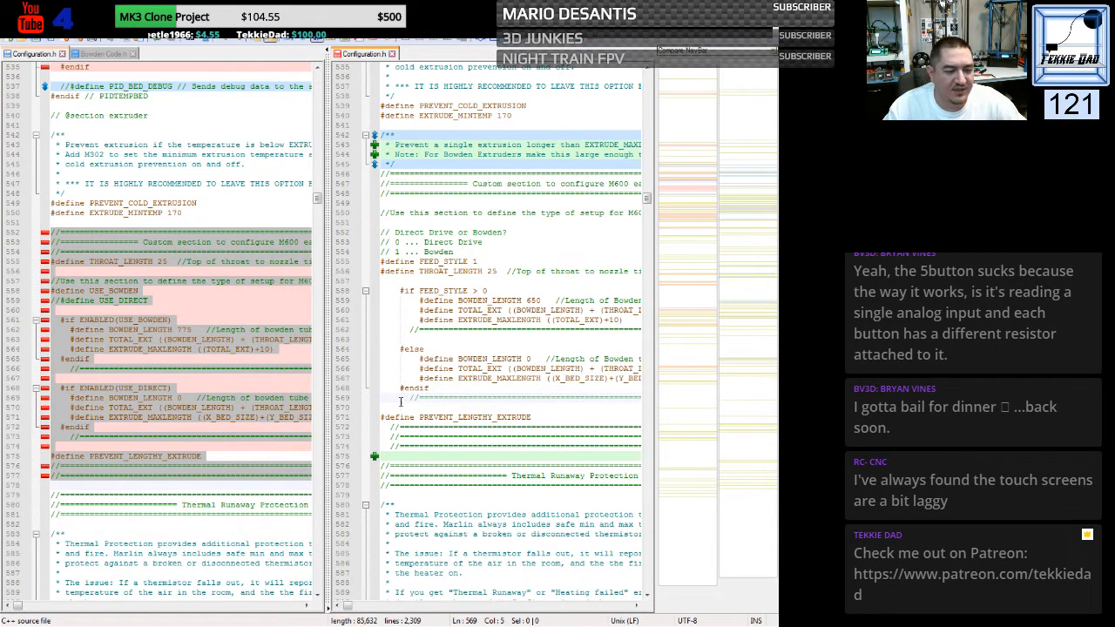
- Comment out the THERMAL_PROTECTION_CHAMBER define in the generic file with //
scroll(401, 402, down, 9)
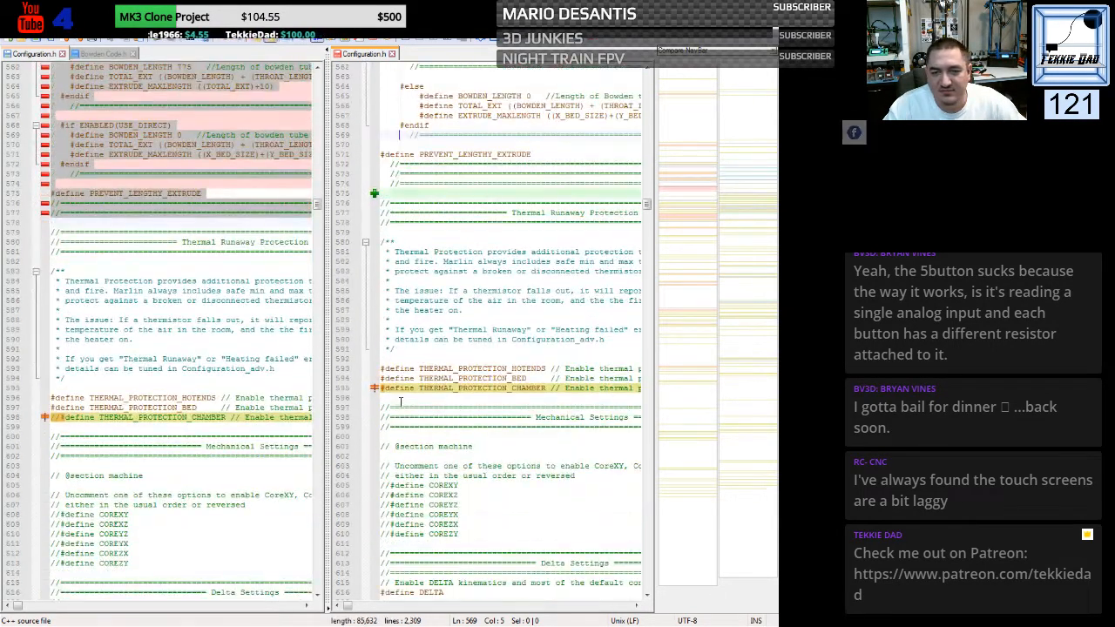
scroll(401, 402, down, 3)
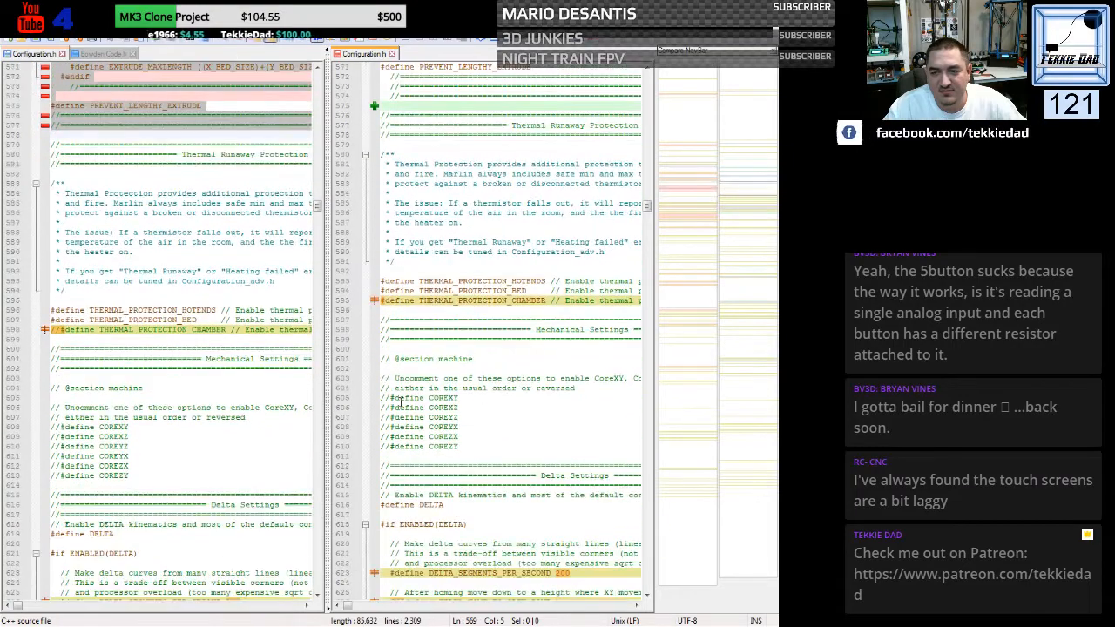
click(380, 301)
key(ctrl+k)
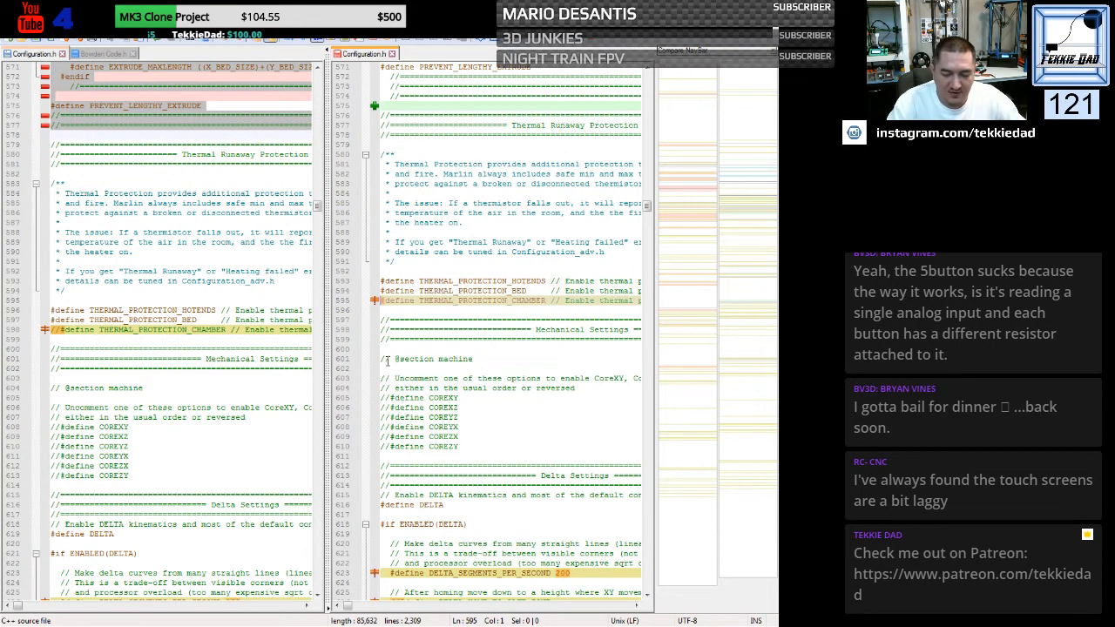
key(ctrl+k)
key(Down)
key(Down)
key(Down)
key(Down)
key(Down)
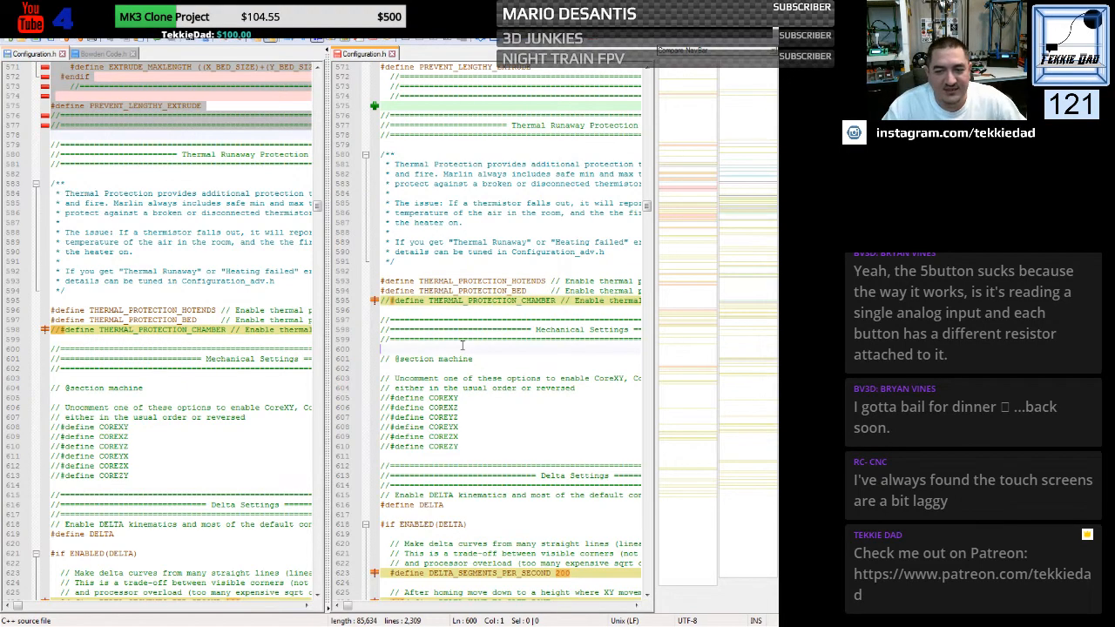
- Uncomment the DELTA_HOME_TO_SAFE_ZONE and DELTA_CALIBRATION_MENU defines in the generic file's Delta Settings
scroll(462, 346, down, 3)
scroll(461, 346, down, 5)
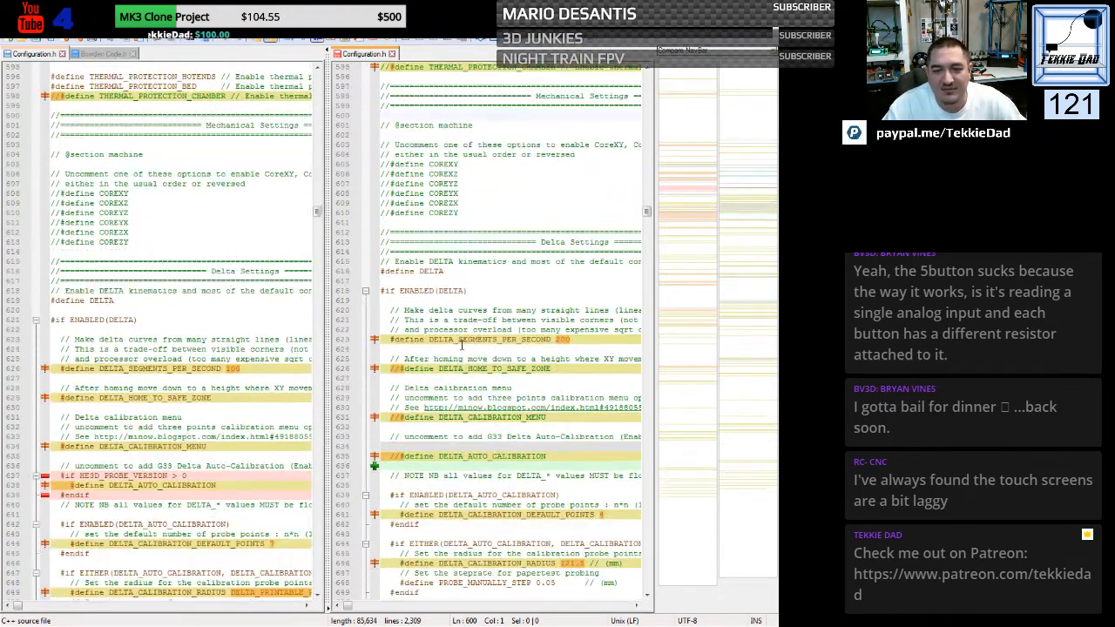
scroll(462, 346, down, 4)
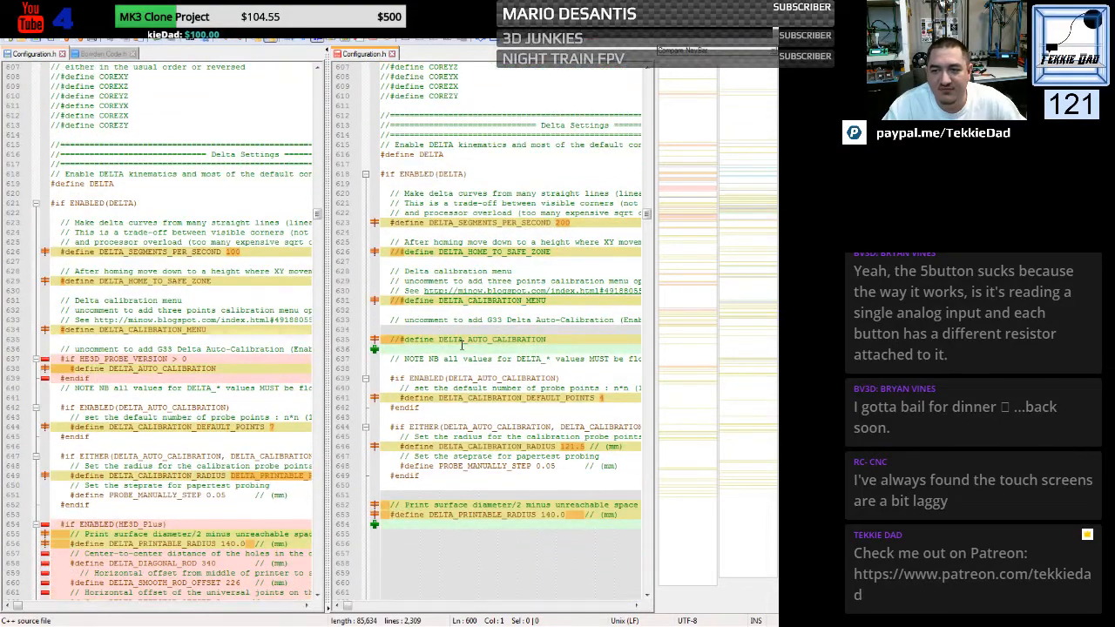
click(391, 252)
key(Delete)
key(Delete)
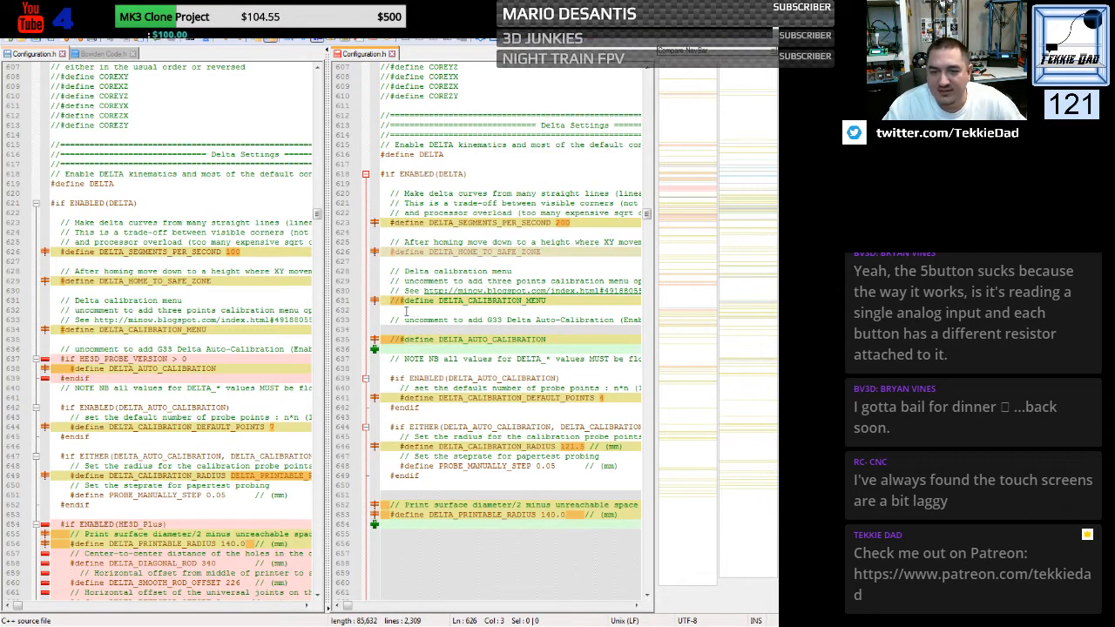
click(391, 301)
key(Delete)
key(Delete)
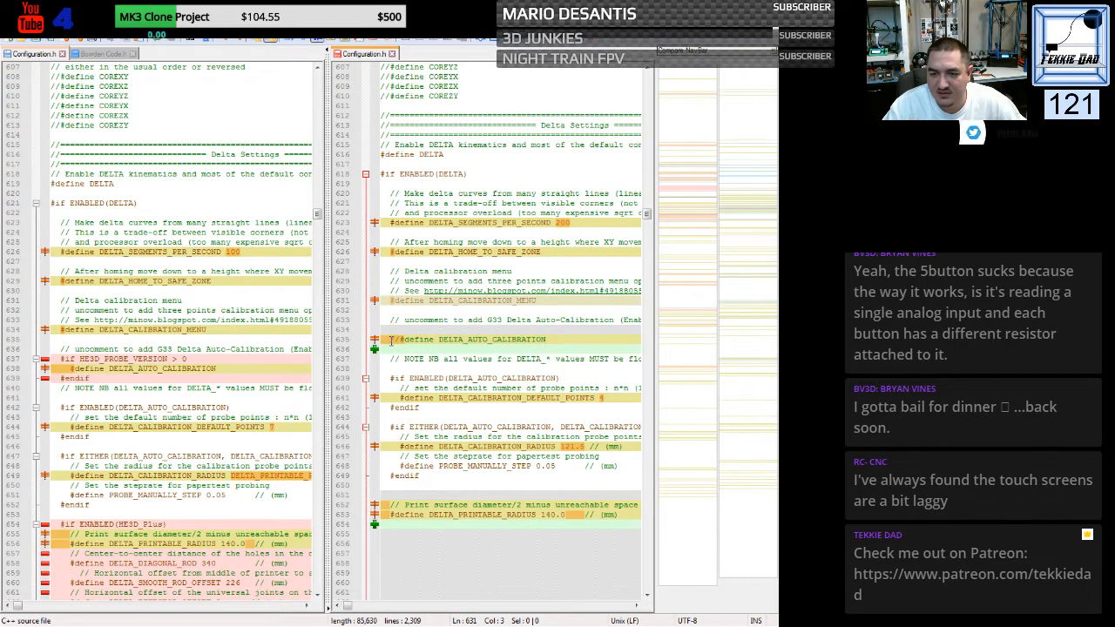
- Copy the custom #if HE3D_PROBE_VERSION > 0 block with DELTA_AUTO_CALIBRATION over the generic file's DELTA_CALIBRATION_MENU define
click(391, 340)
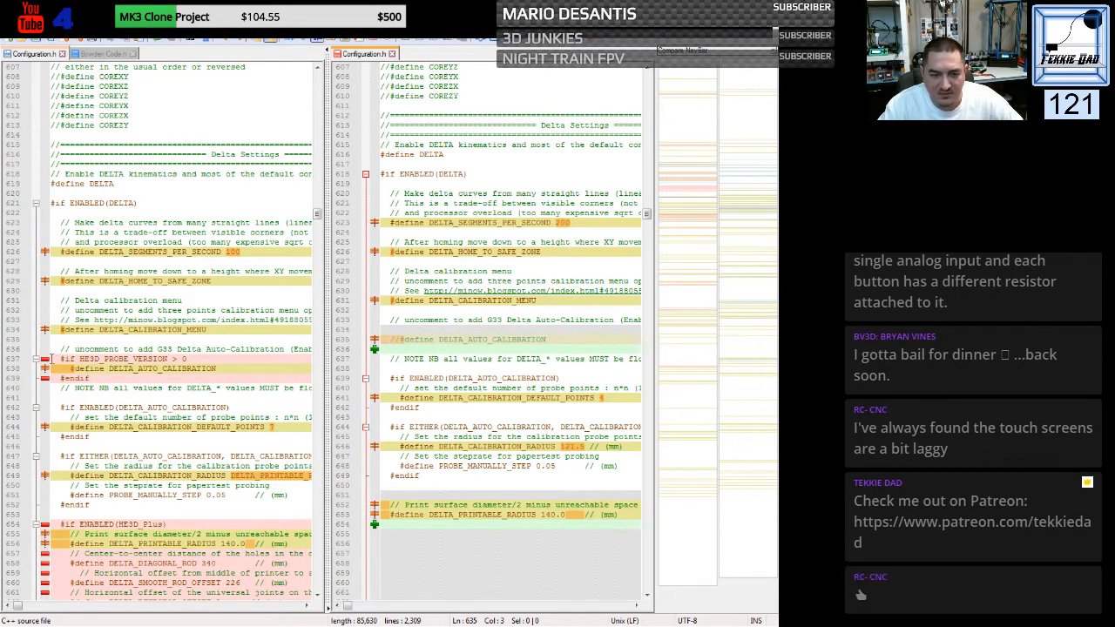
drag(50, 358, 51, 387)
key(ctrl+c)
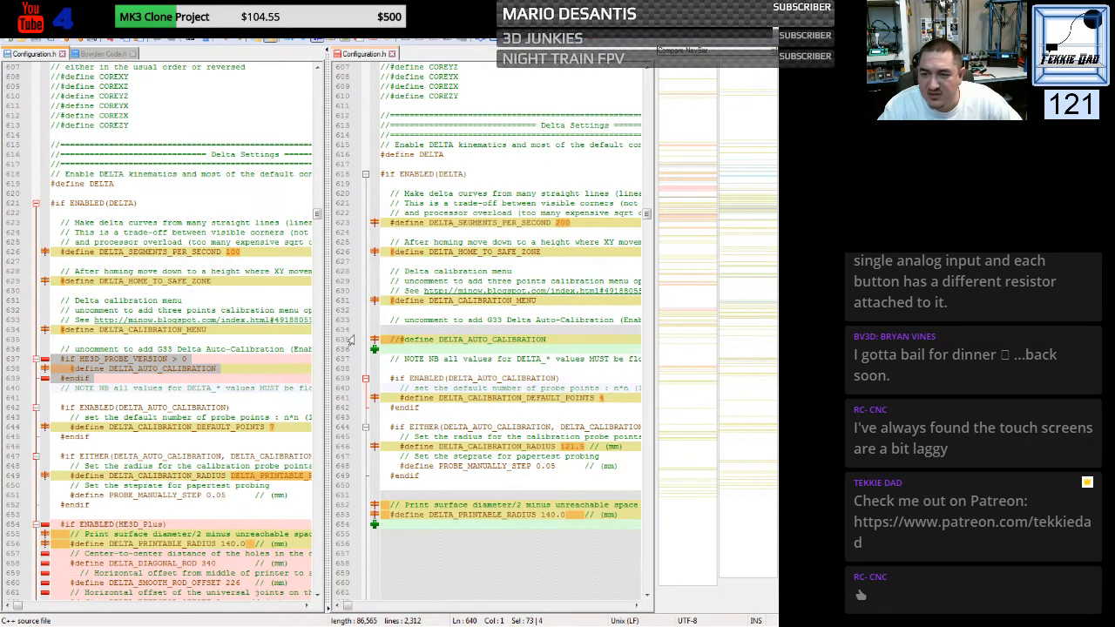
drag(381, 300, 380, 307)
key(ctrl+v)
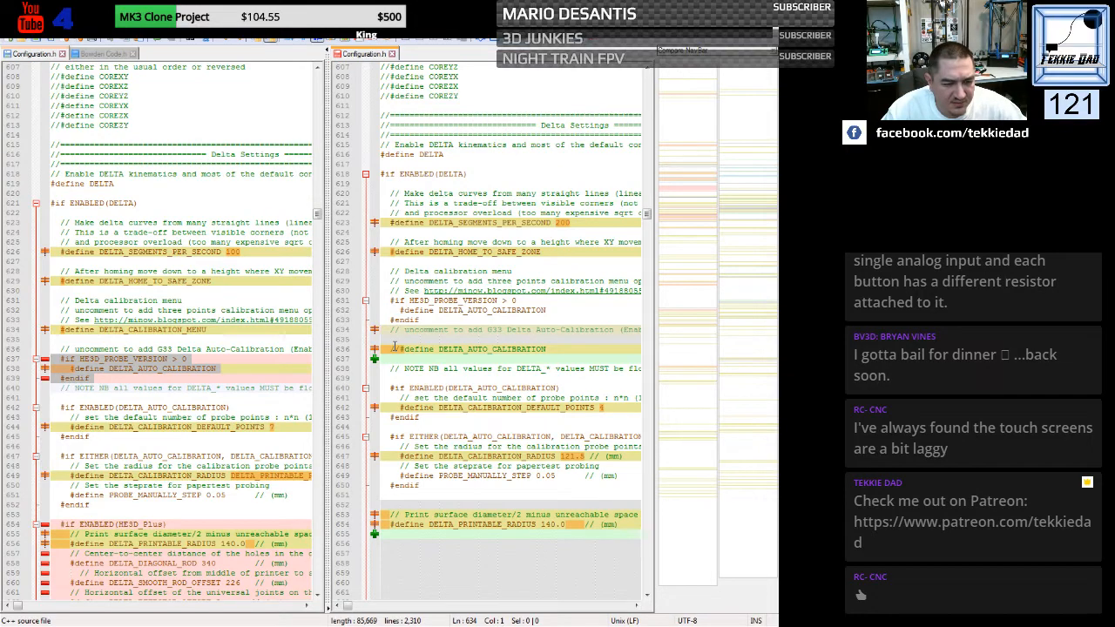
- Set DELTA_CALIBRATION_DEFAULT_POINTS to 7 in the generic file
scroll(429, 353, down, 4)
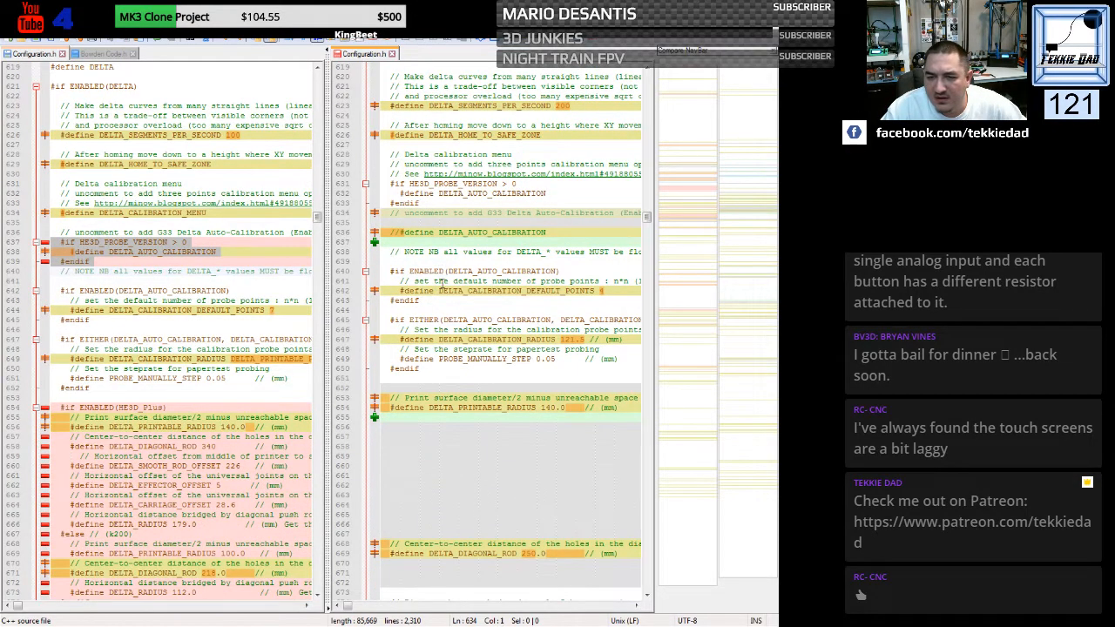
click(601, 291)
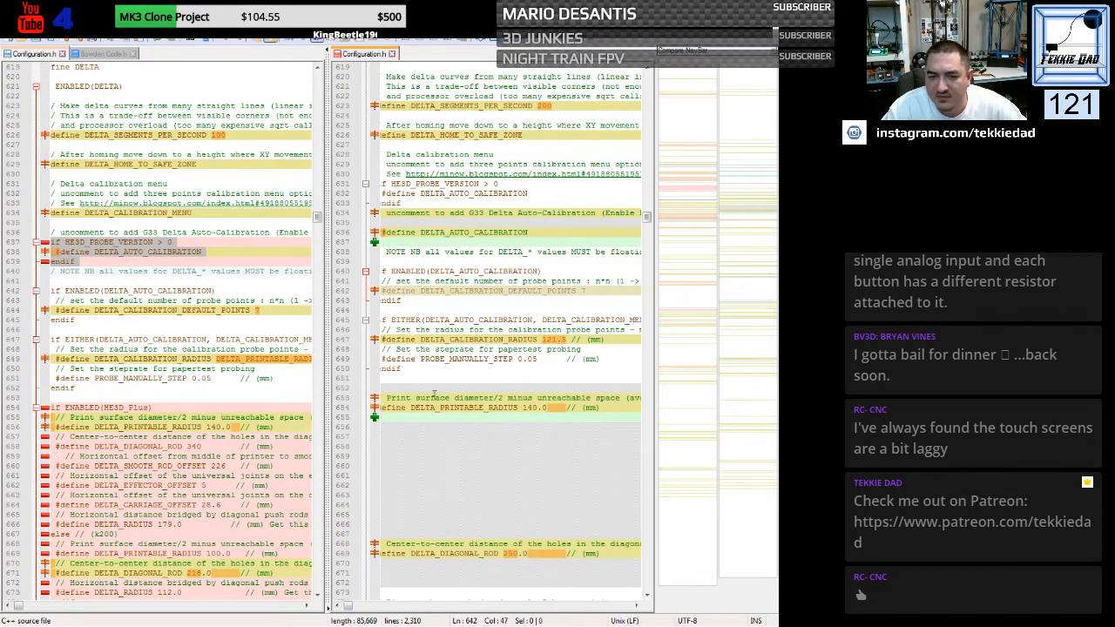
click(338, 606)
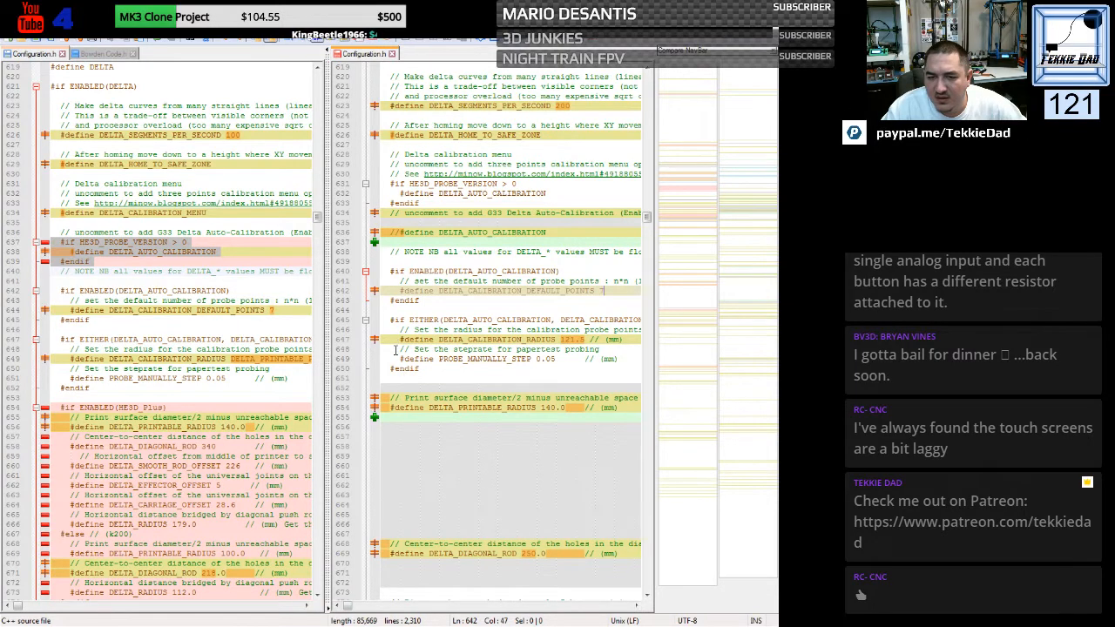
- Replace the generic file's DELTA_CALIBRATION_RADIUS define with the custom line based on DELTA_PRINTABLE_RADIUS
scroll(394, 350, down, 2)
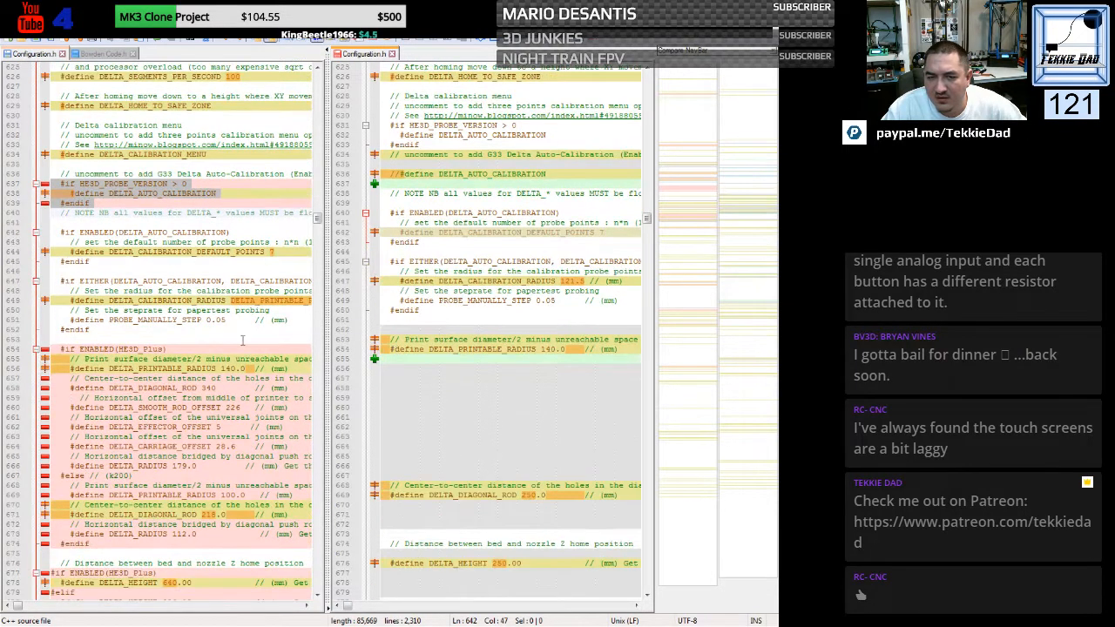
click(243, 331)
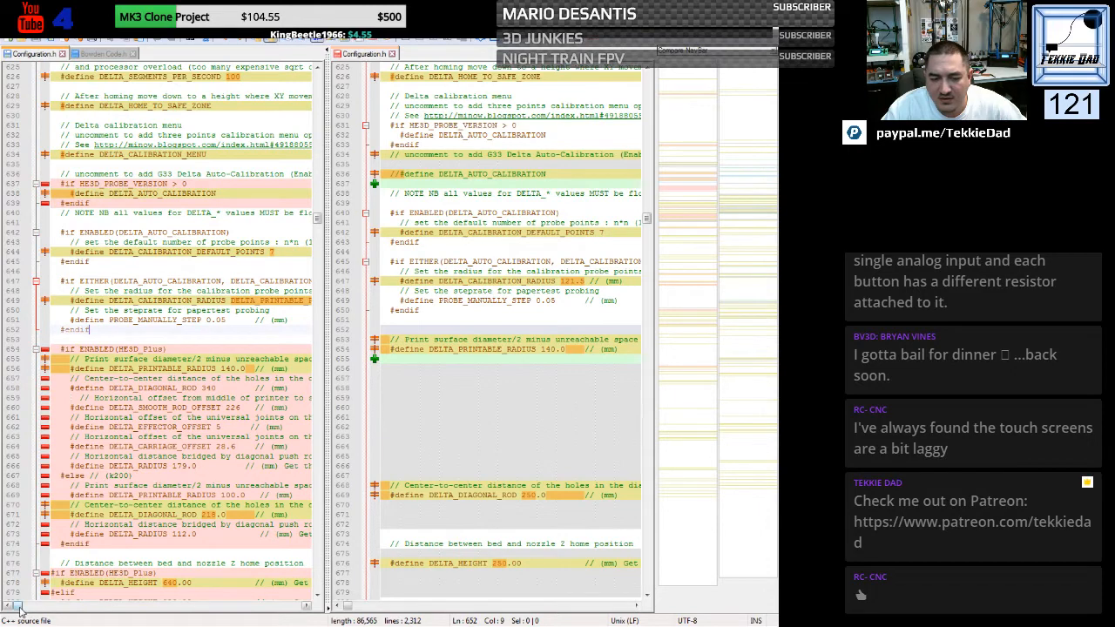
drag(19, 611, 14, 611)
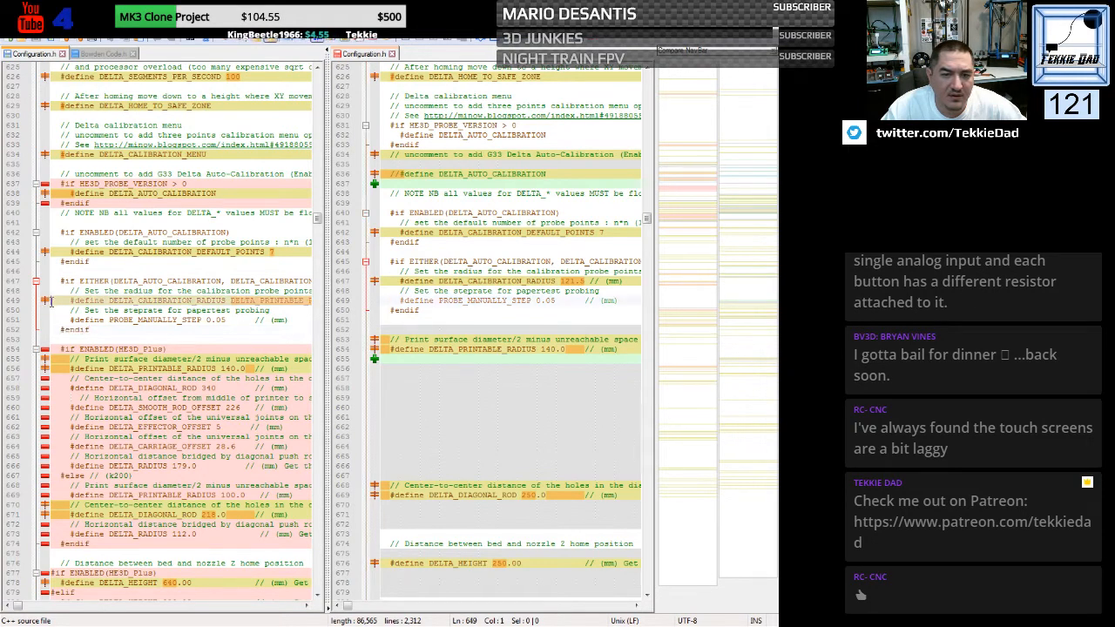
click(50, 302)
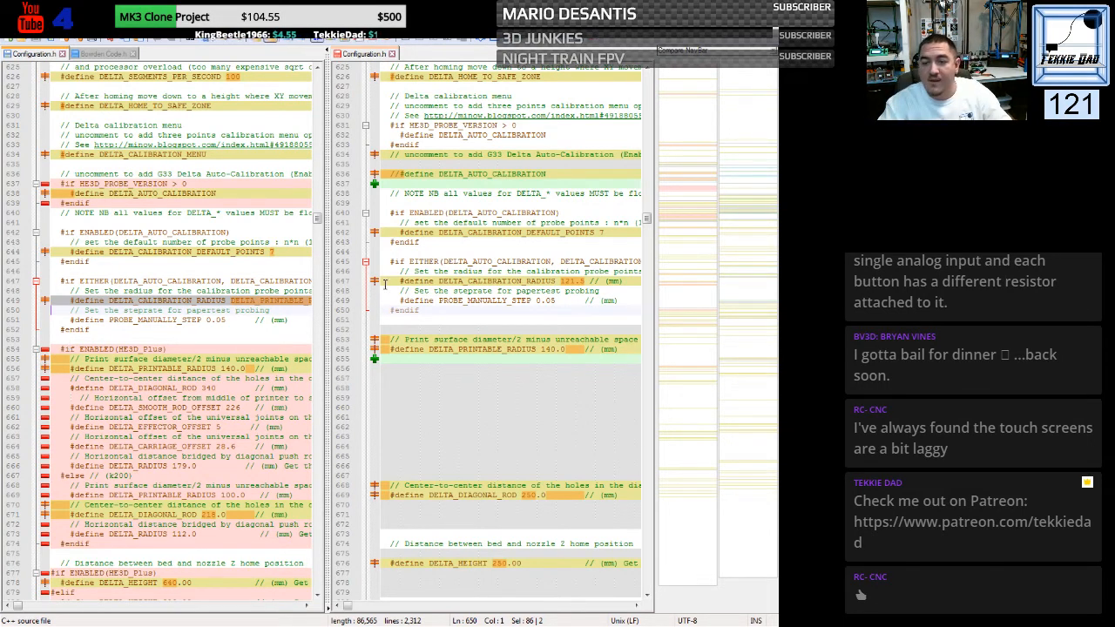
click(375, 284)
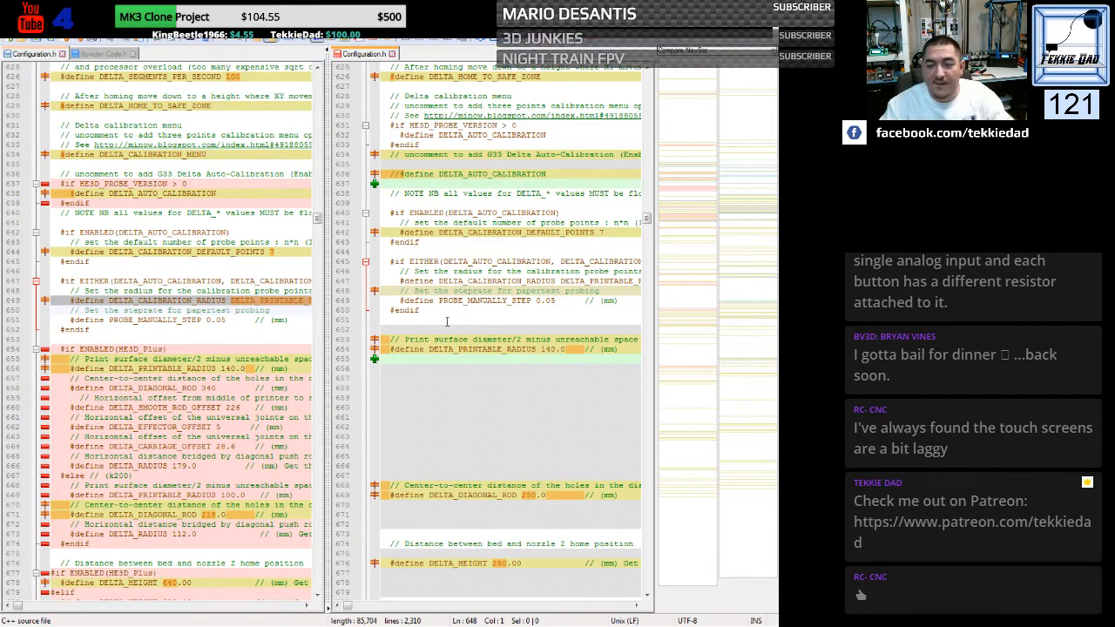
- Look over the custom HE3D_Plus delta block and rerun the comparison of the two Configuration.h files
scroll(435, 317, down, 4)
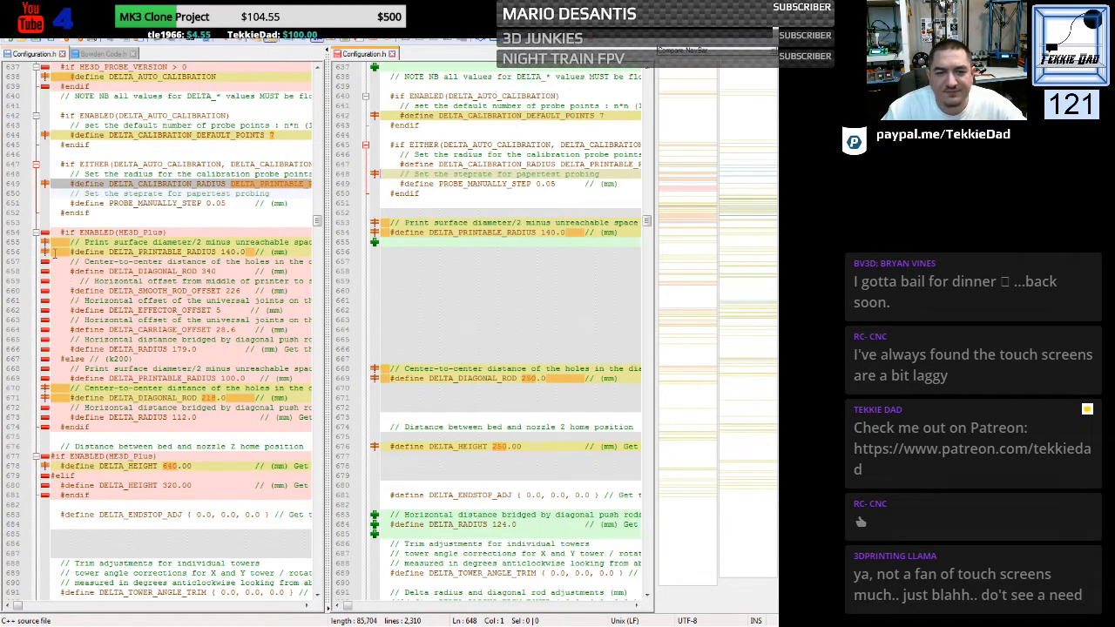
drag(51, 231, 51, 291)
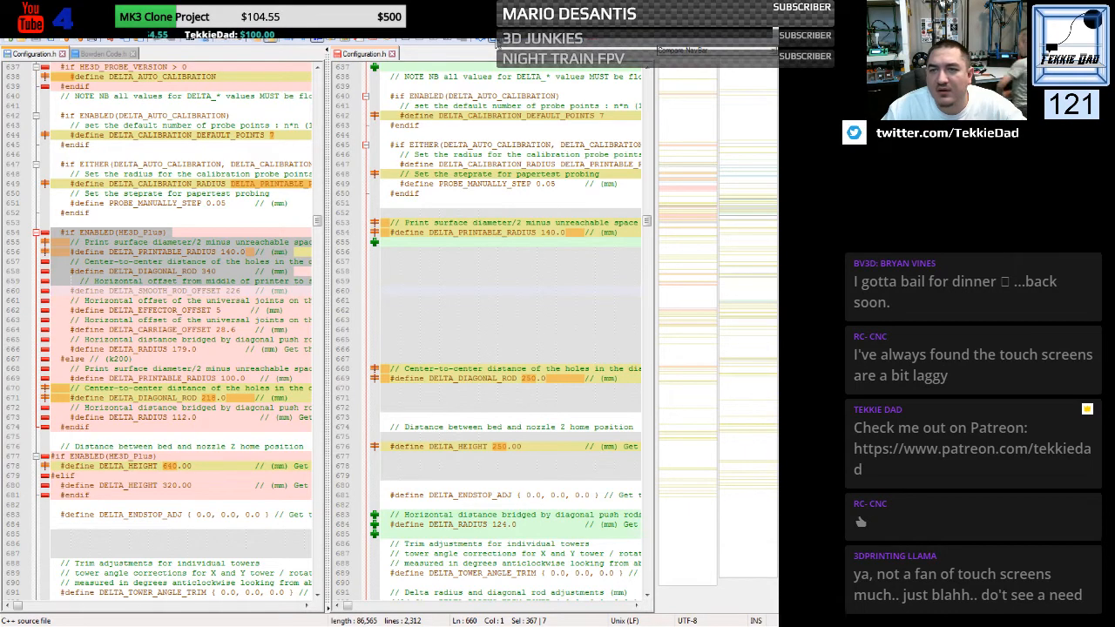
click(497, 43)
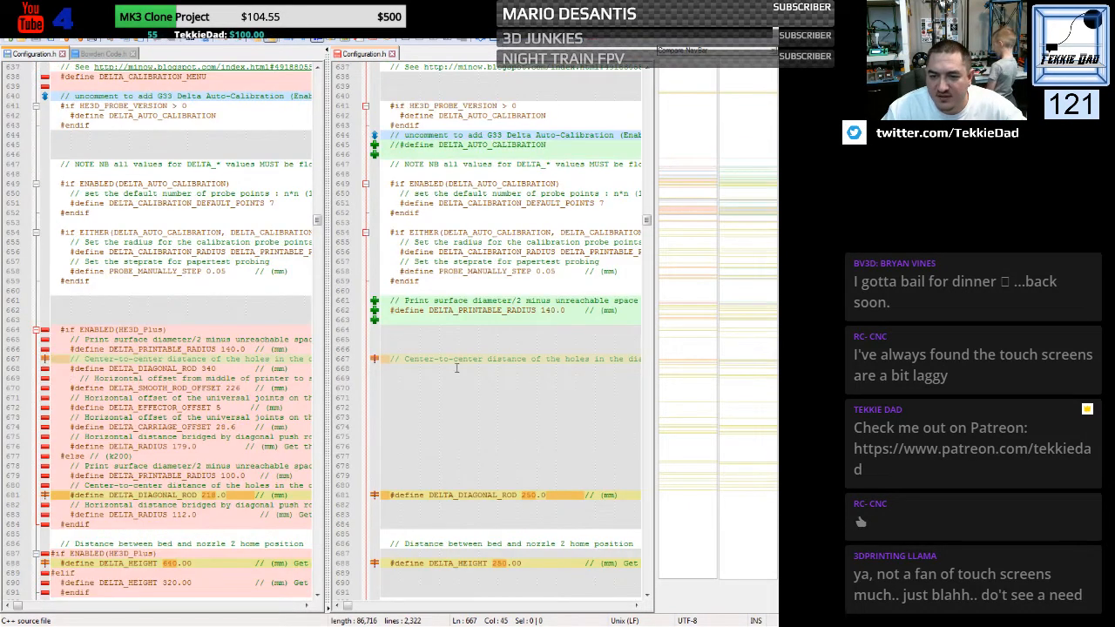
click(435, 347)
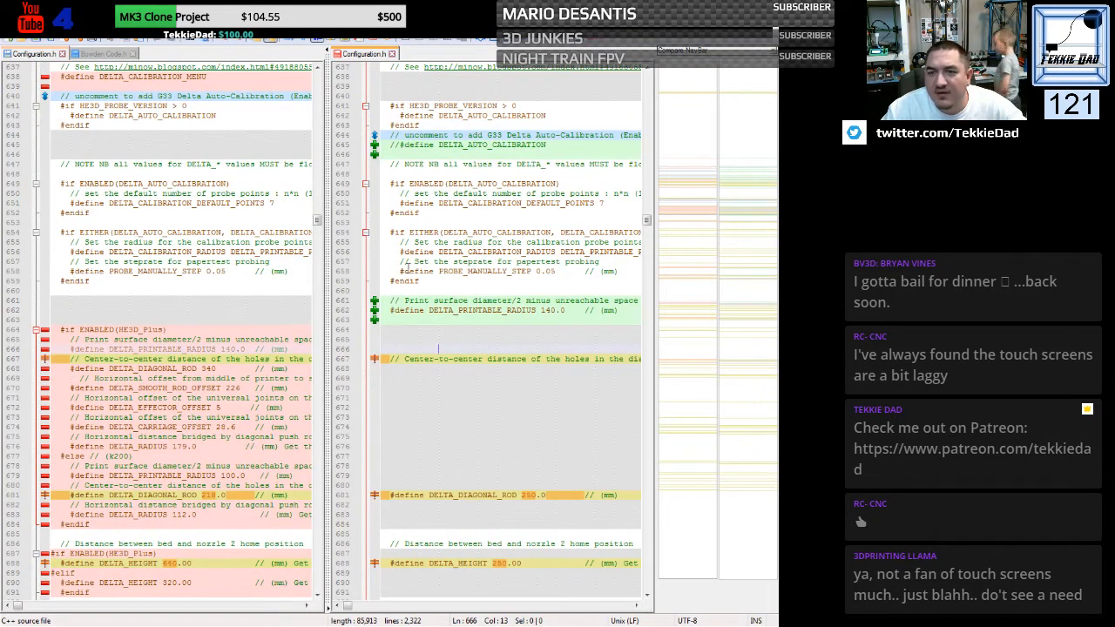
- Delete the generic file's commented-out DELTA_AUTO_CALIBRATION define, move the G33 Delta Auto-Calibration comment above the HE3D_PROBE_VERSION block, and rerun the comparison
scroll(407, 267, up, 3)
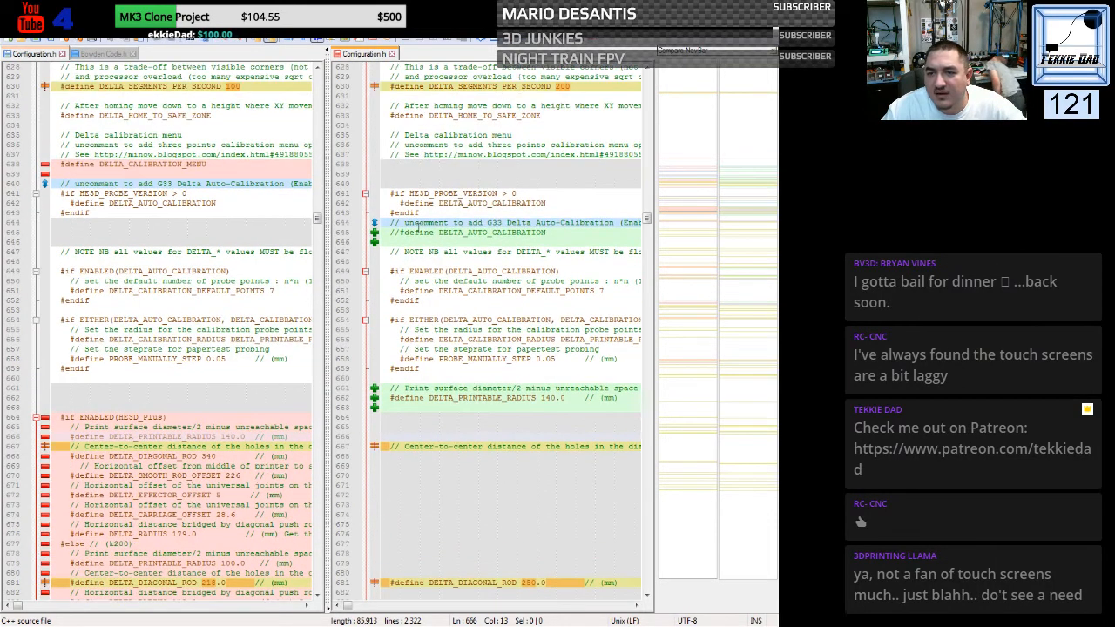
drag(381, 233, 380, 253)
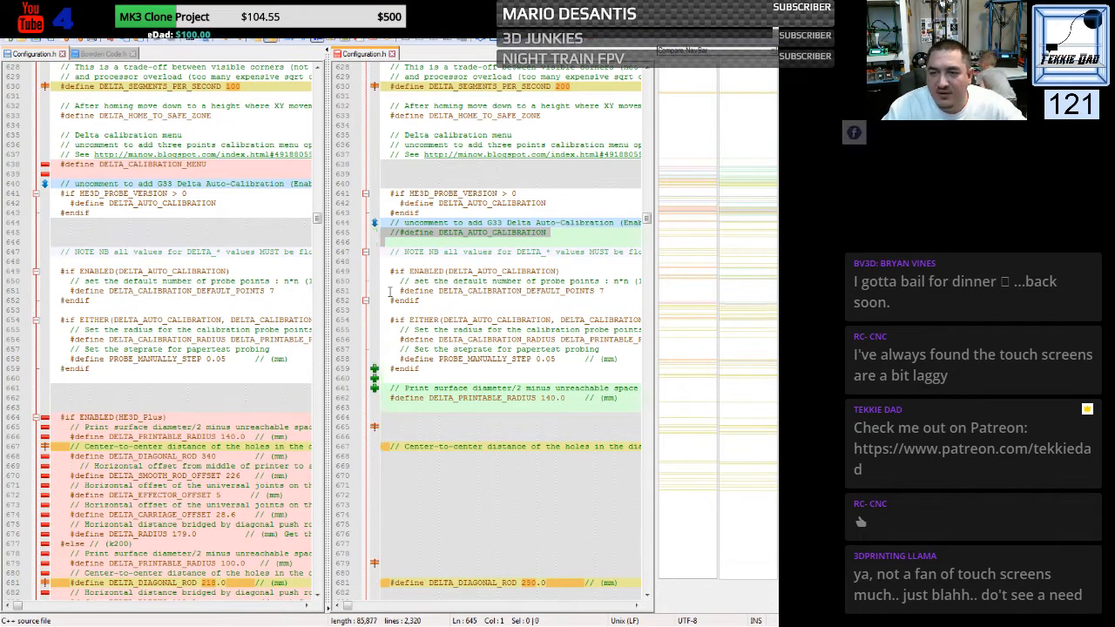
key(Delete)
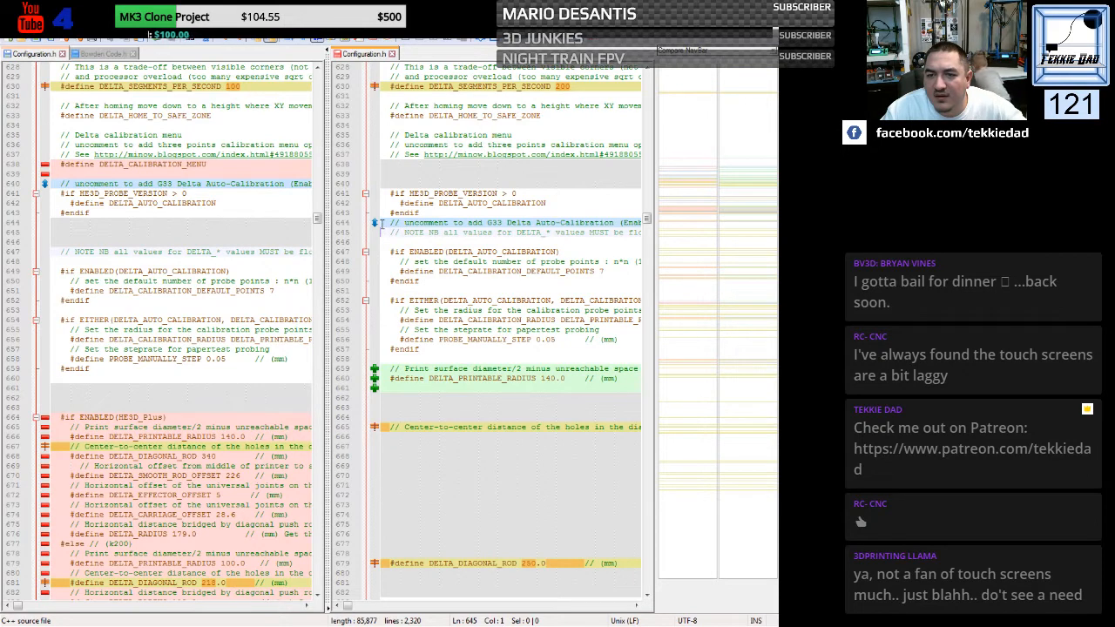
drag(382, 224, 382, 233)
key(ctrl+c)
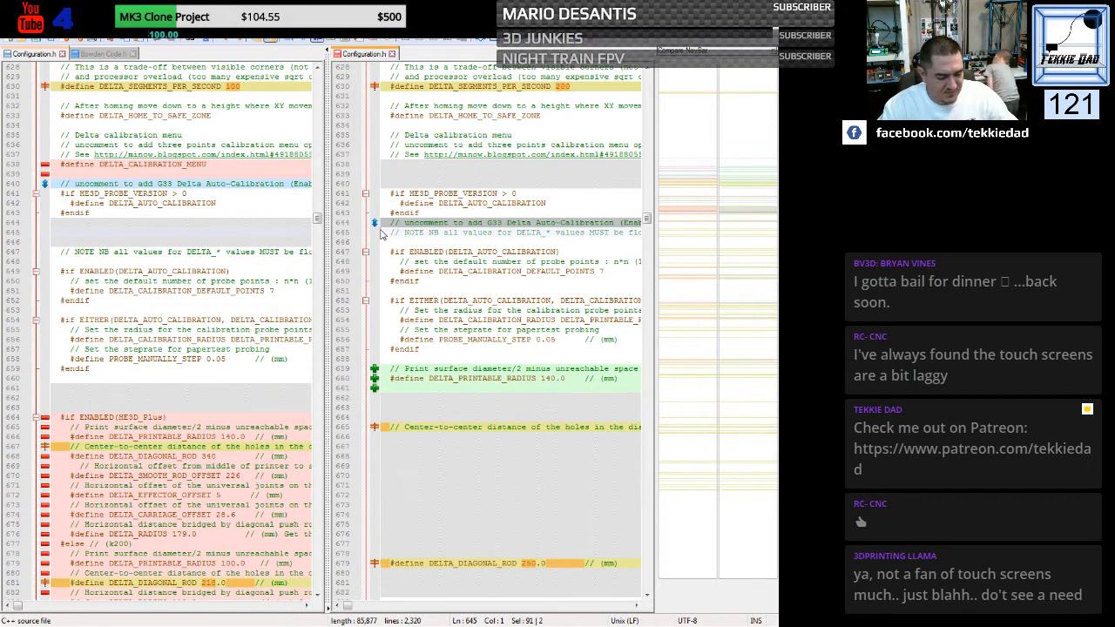
key(Delete)
click(383, 184)
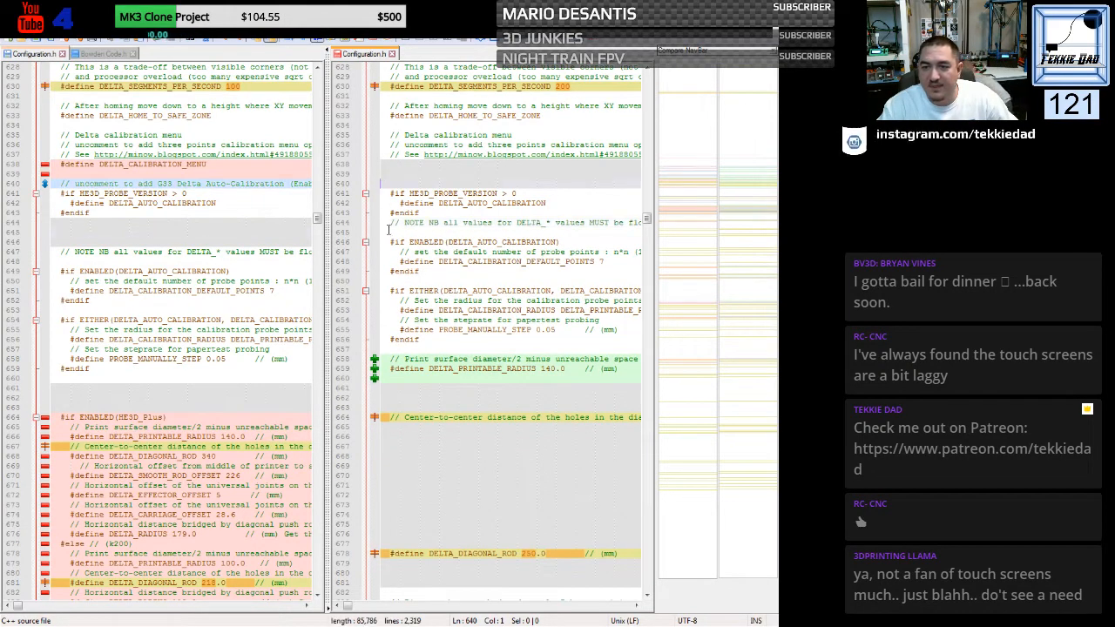
key(ctrl+v)
click(493, 41)
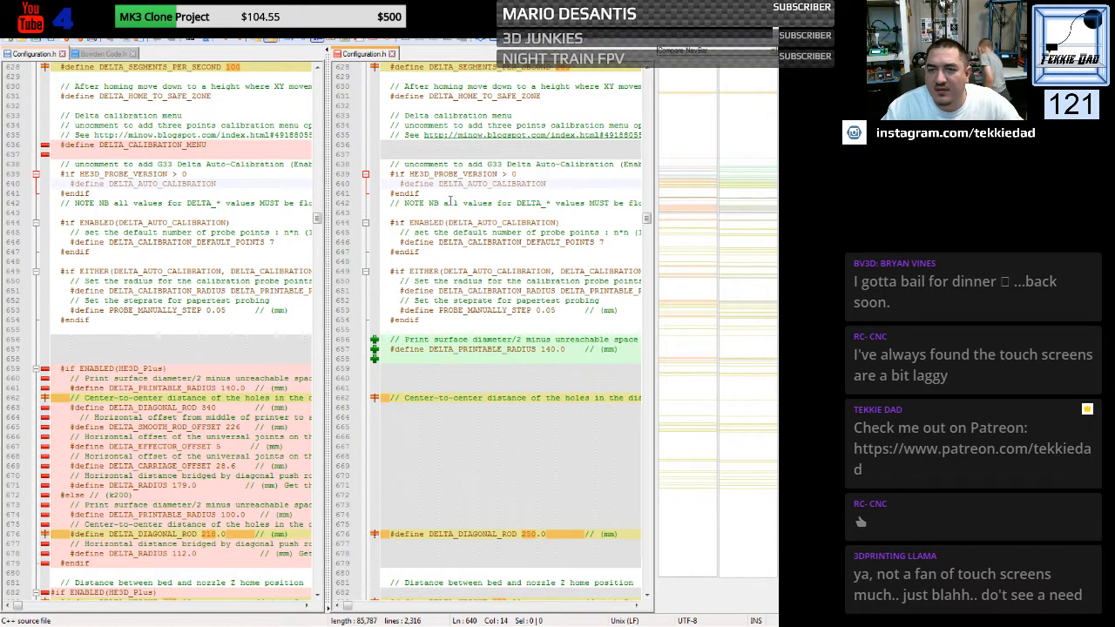
- Replace the generic file's delta section, from #if ENABLED(DELTA) through DELTA_ENDSTOP_ADJ, with the same section copied from the custom file
click(462, 197)
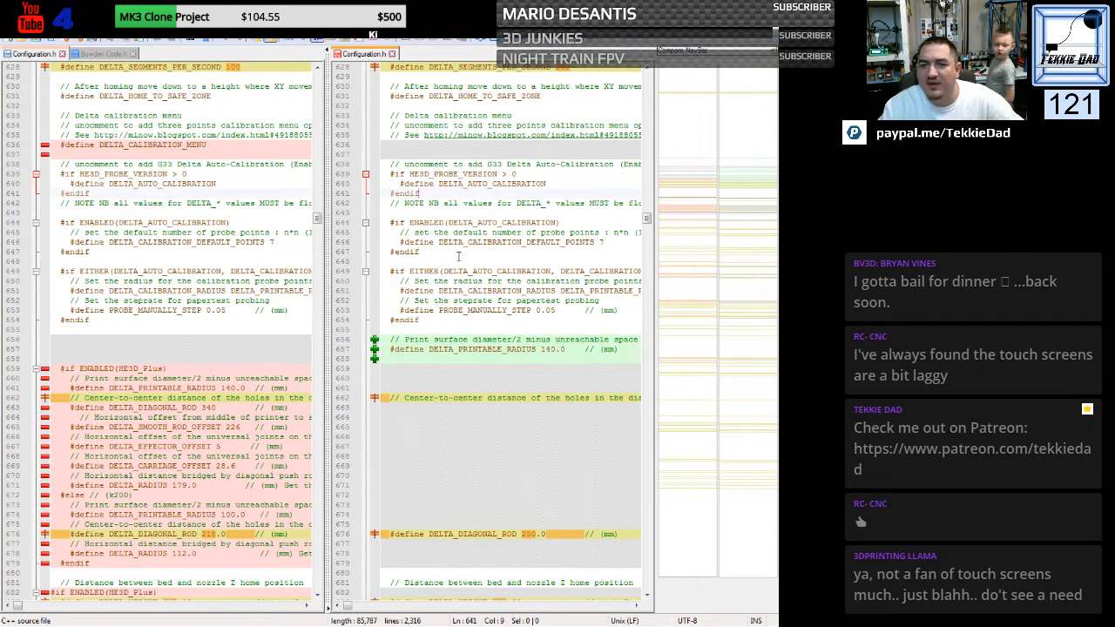
scroll(447, 281, up, 2)
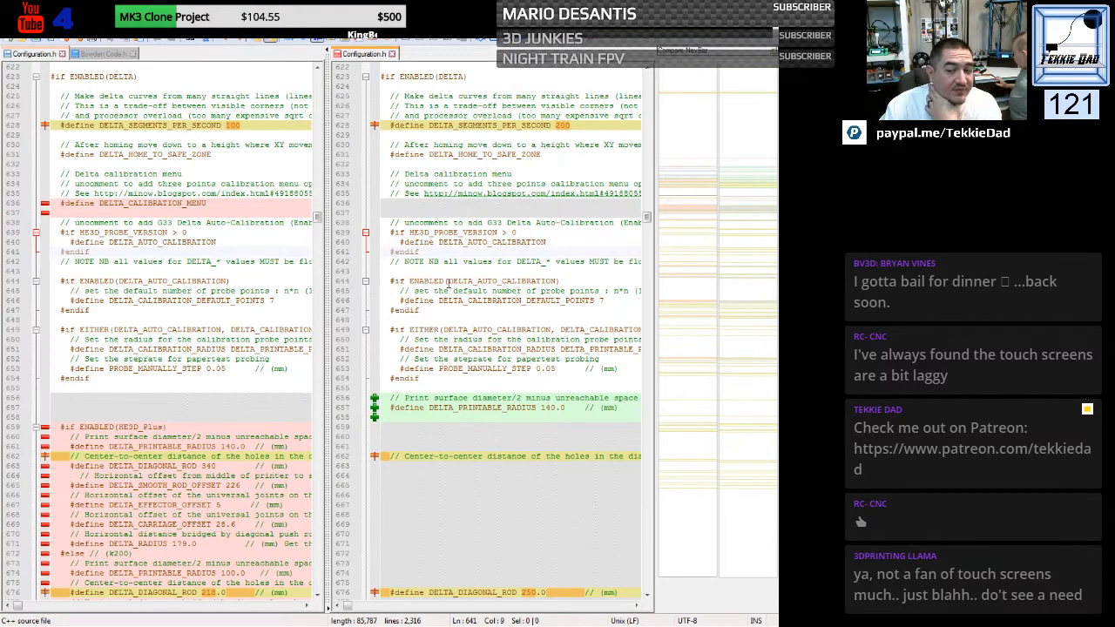
scroll(447, 280, down, 4)
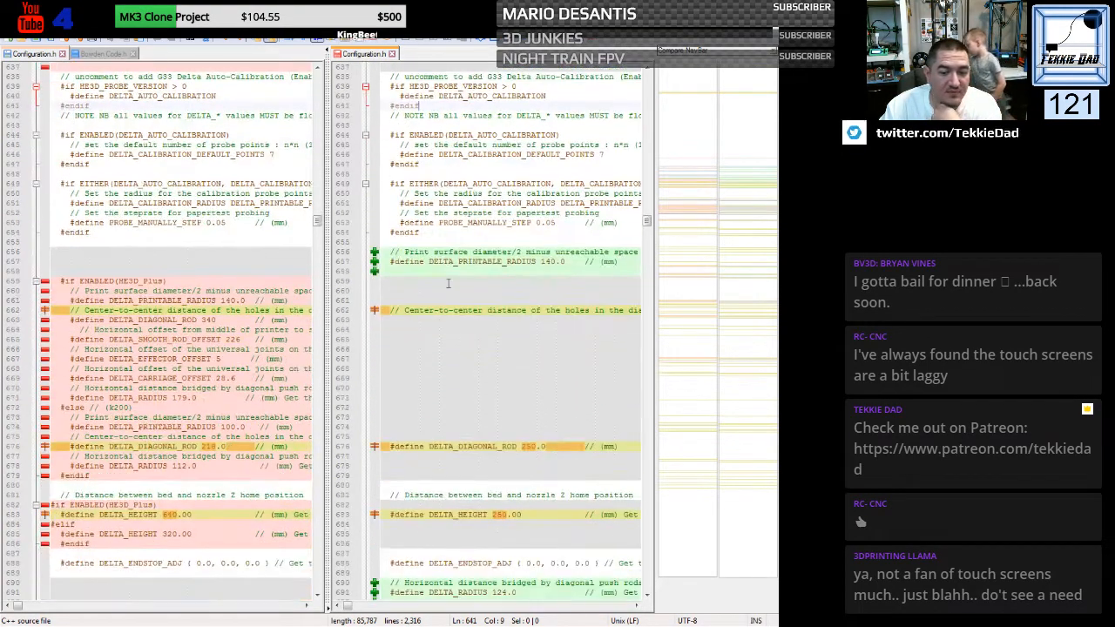
scroll(447, 283, down, 3)
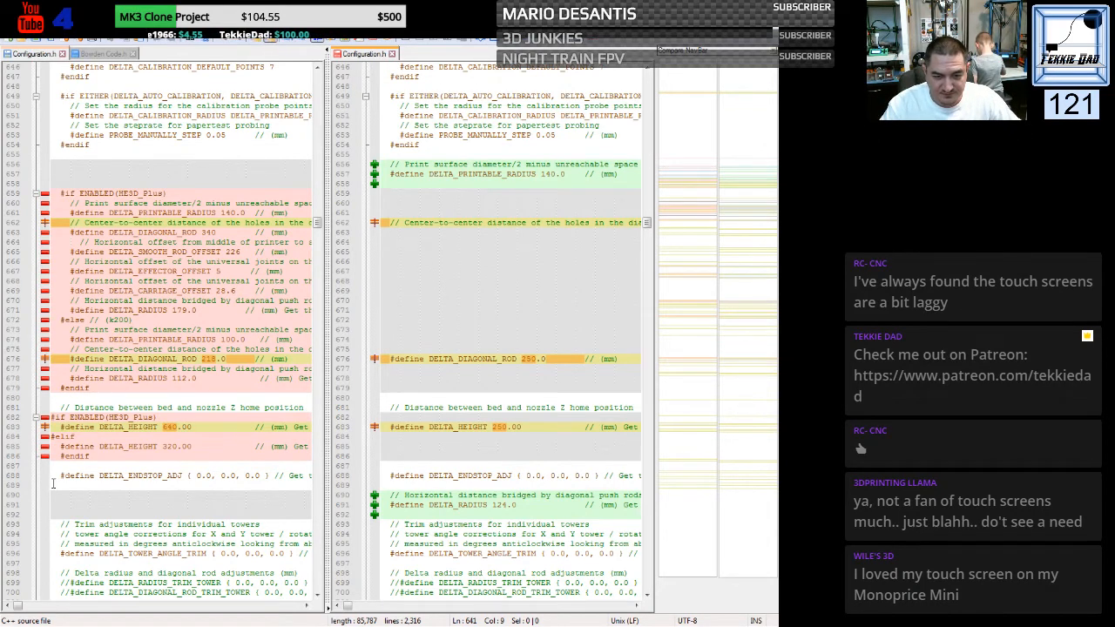
drag(52, 484, 41, 147)
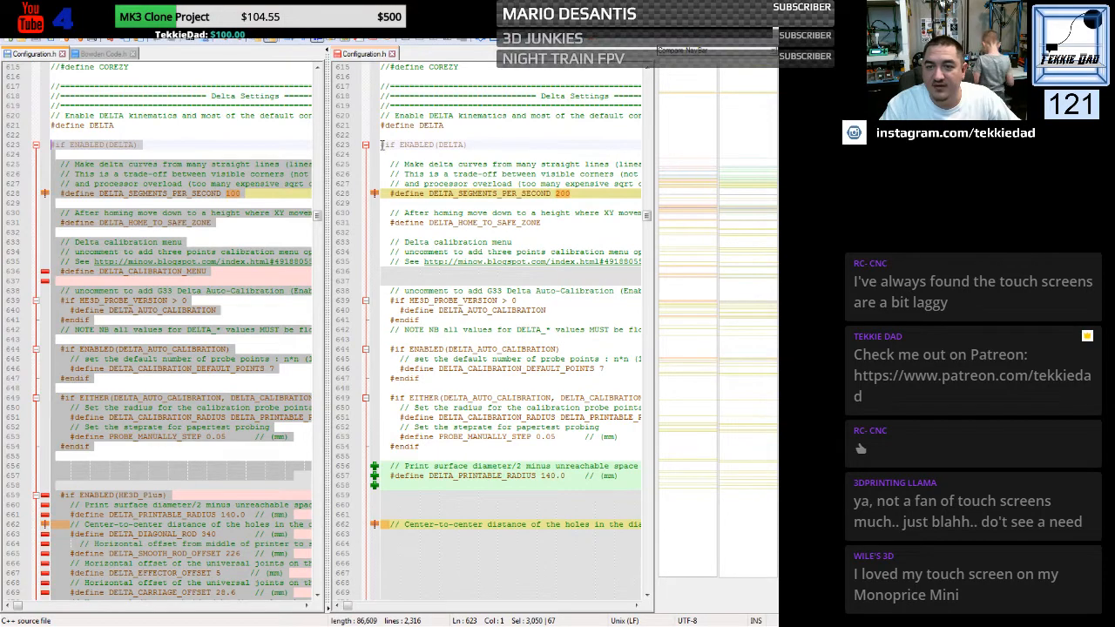
drag(380, 145, 373, 446)
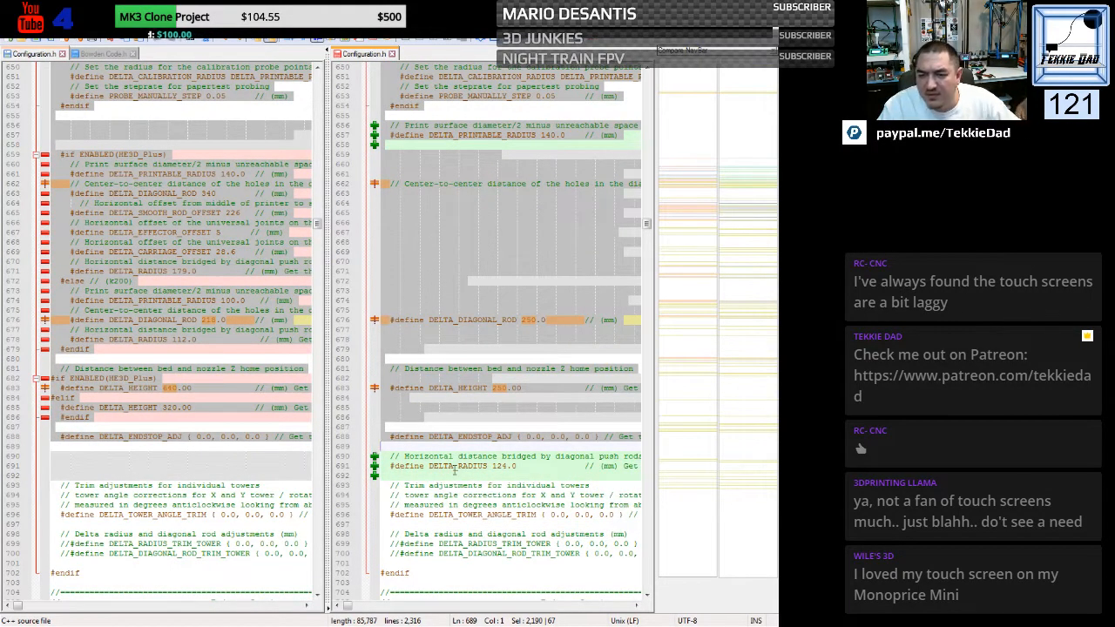
key(ctrl+v)
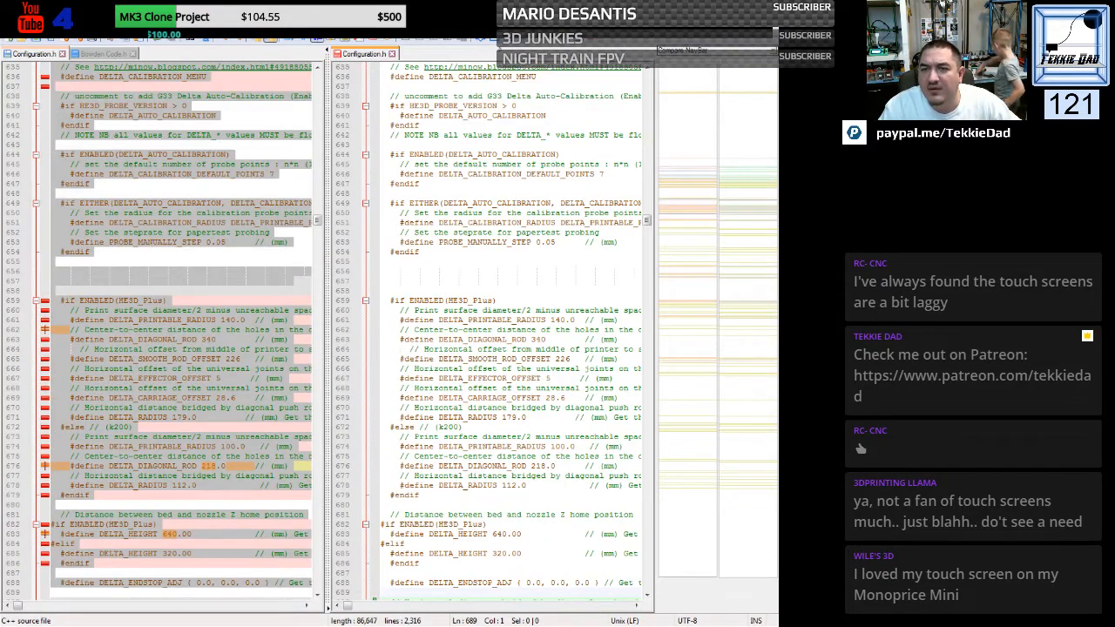
- Rerun the file comparison and examine the remaining differences from the delta section down to the Endstop Settings
click(495, 40)
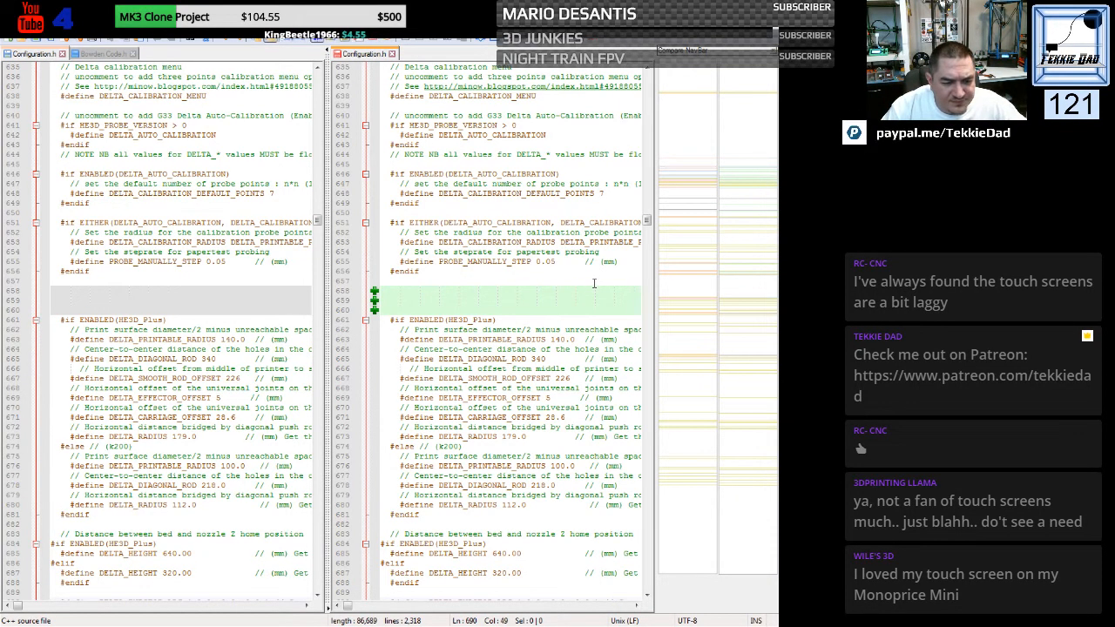
scroll(422, 301, down, 14)
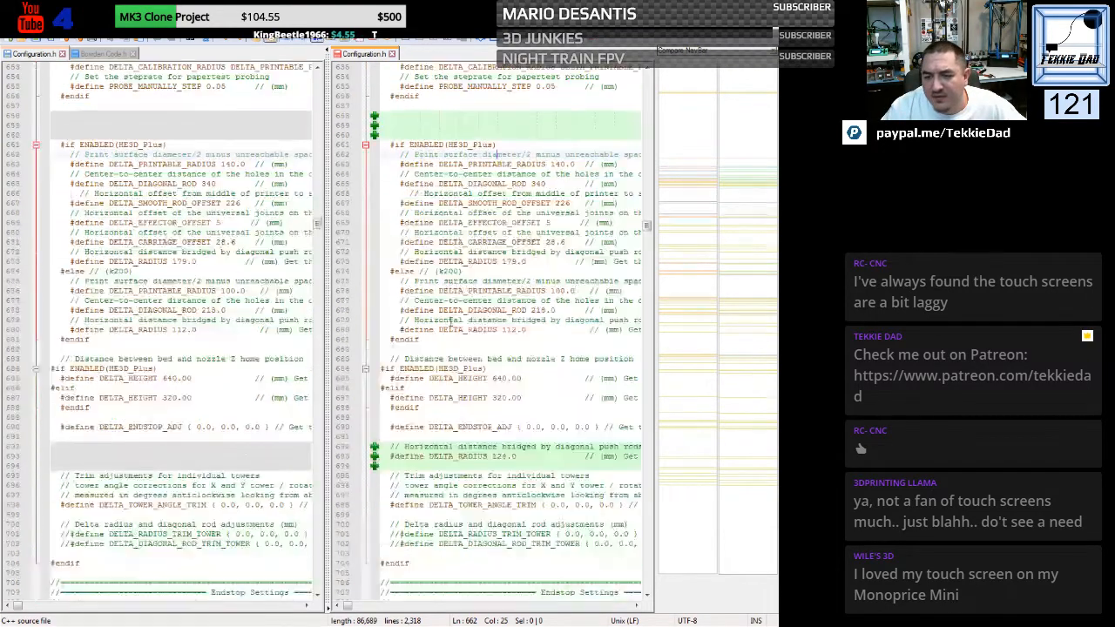
scroll(421, 301, down, 6)
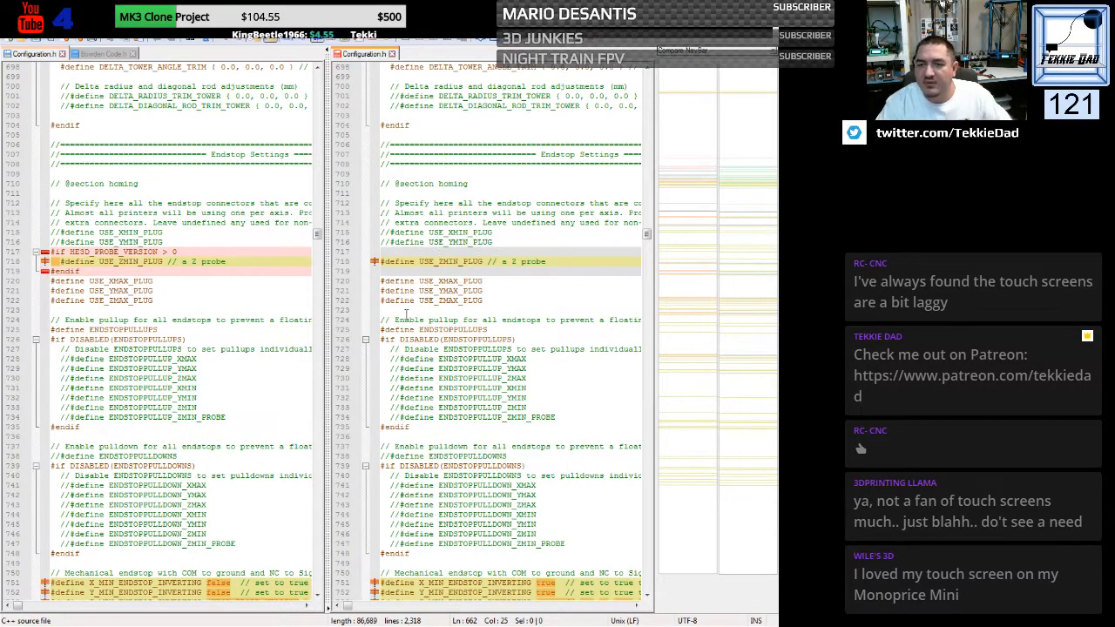
- Replace the generic file's USE_ZMIN_PLUG define with the custom file's version wrapped in #if HE3D_PROBE_VERSION > 0
drag(53, 252, 52, 281)
key(ctrl+c)
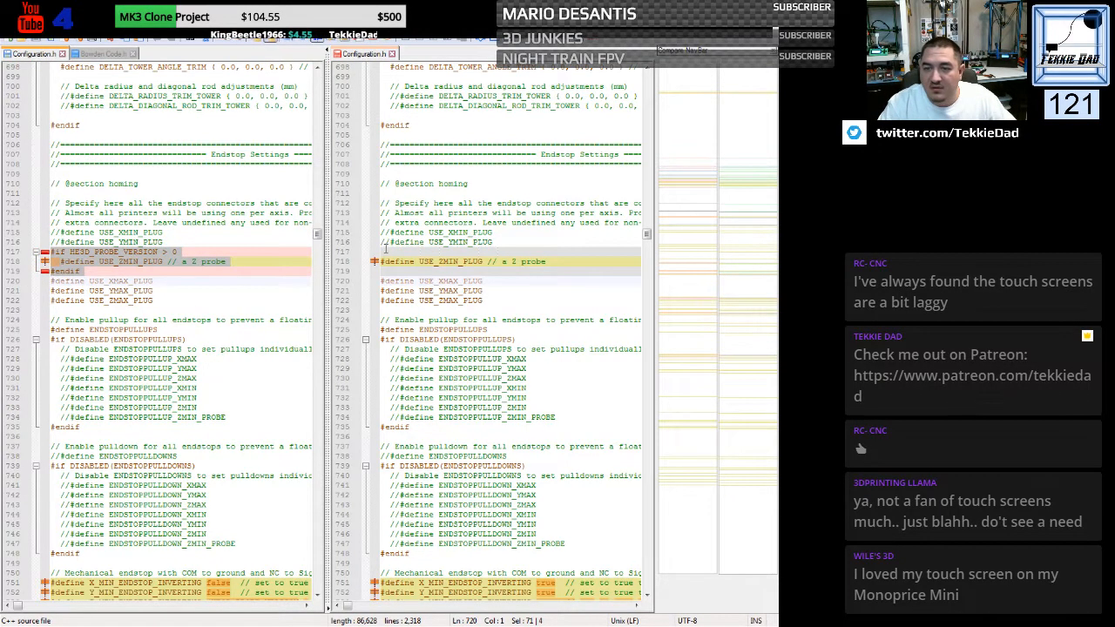
click(380, 252)
drag(381, 252, 380, 280)
key(ctrl+v)
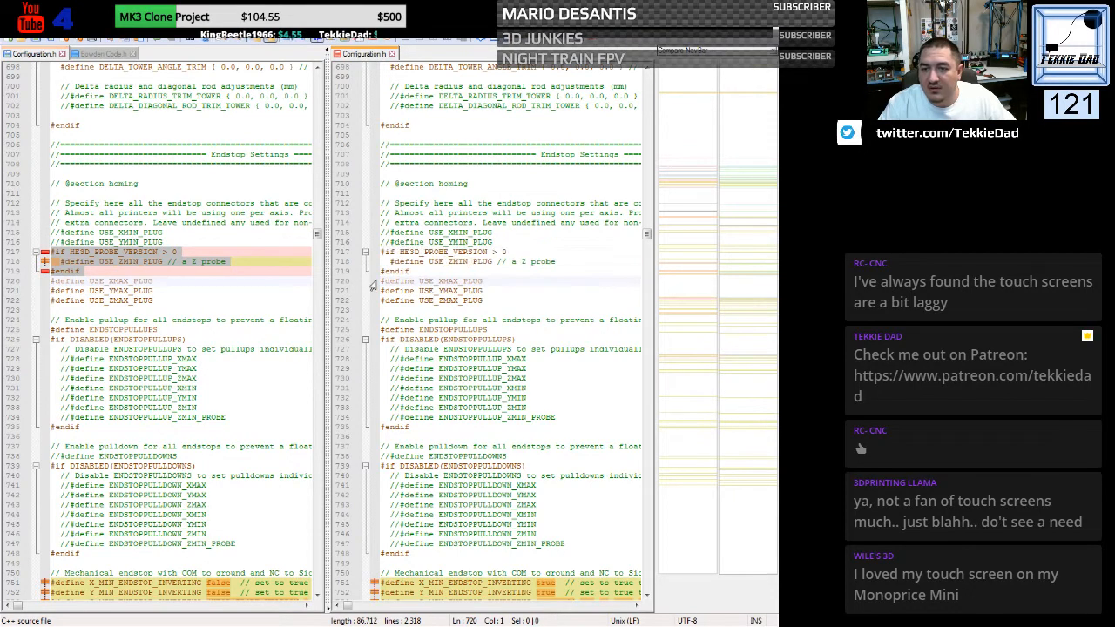
click(495, 293)
- Replace the generic file's endstop inverting defines, X_MIN through Z_MIN_PROBE, with the same block copied from the custom file
scroll(494, 293, down, 11)
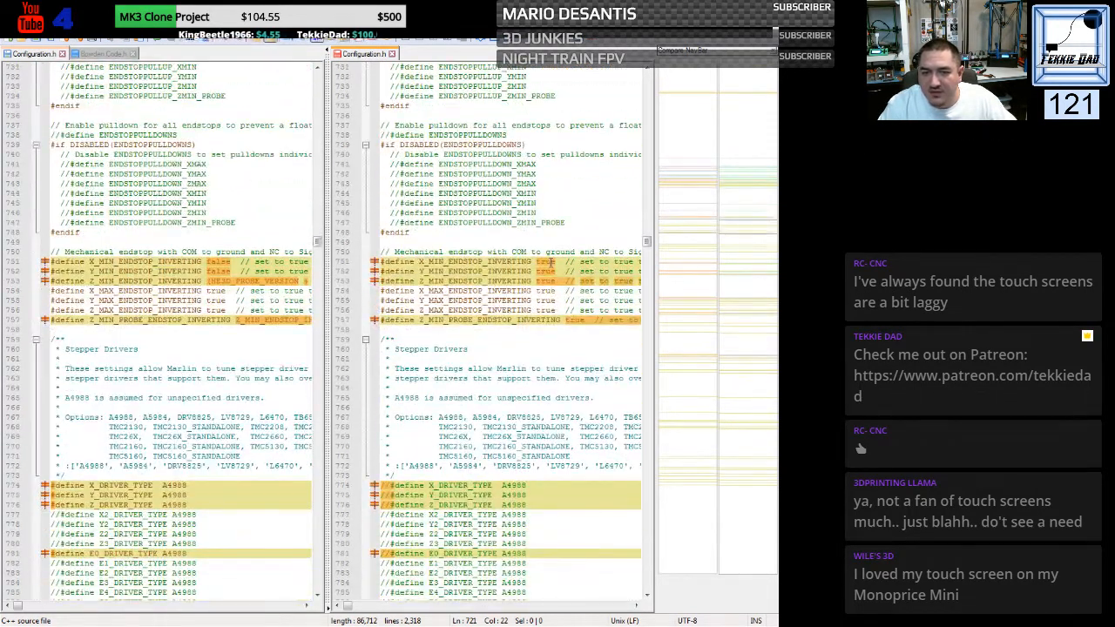
drag(51, 262, 39, 330)
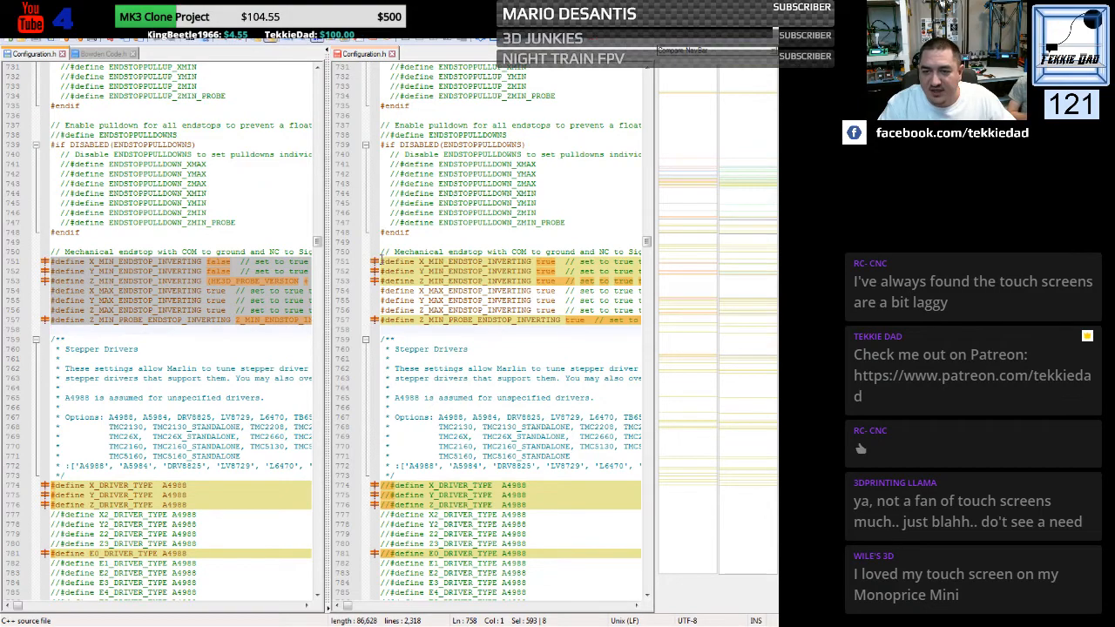
drag(380, 261, 373, 337)
key(ctrl+v)
click(517, 343)
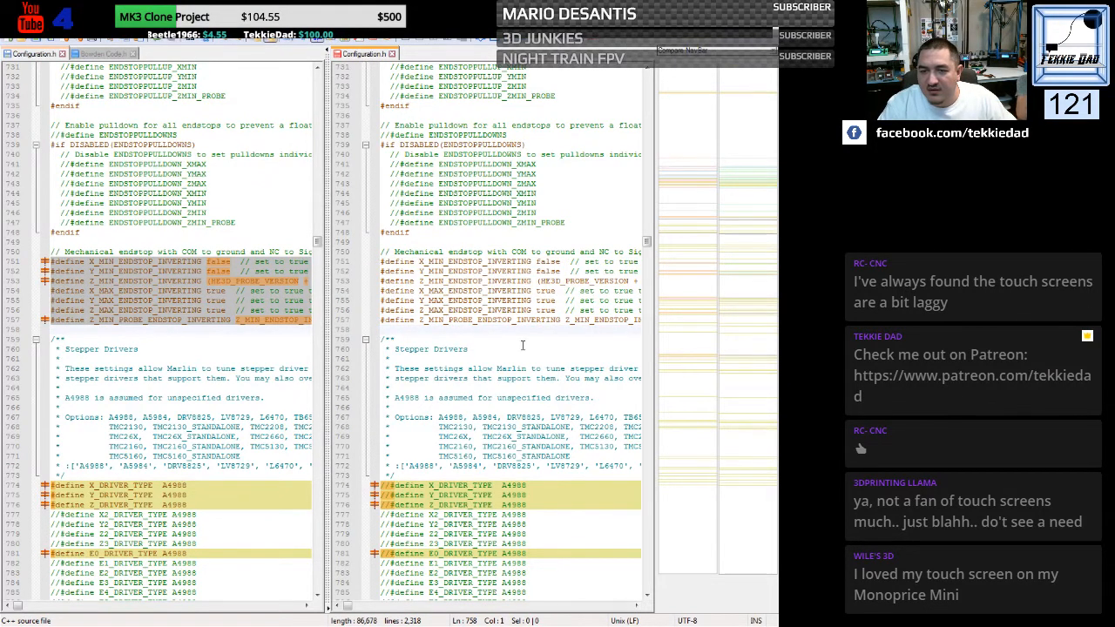
- Uncomment the X, Y, Z and E0 DRIVER_TYPE A4988 defines in the generic file
scroll(518, 343, down, 7)
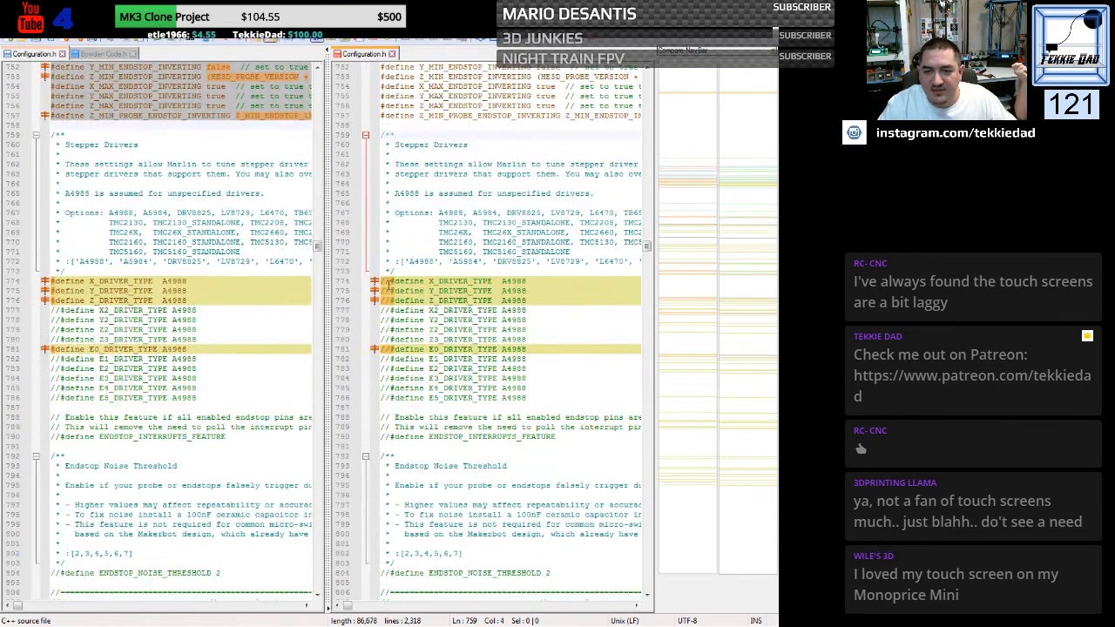
click(390, 281)
key(BackSpace)
key(BackSpace)
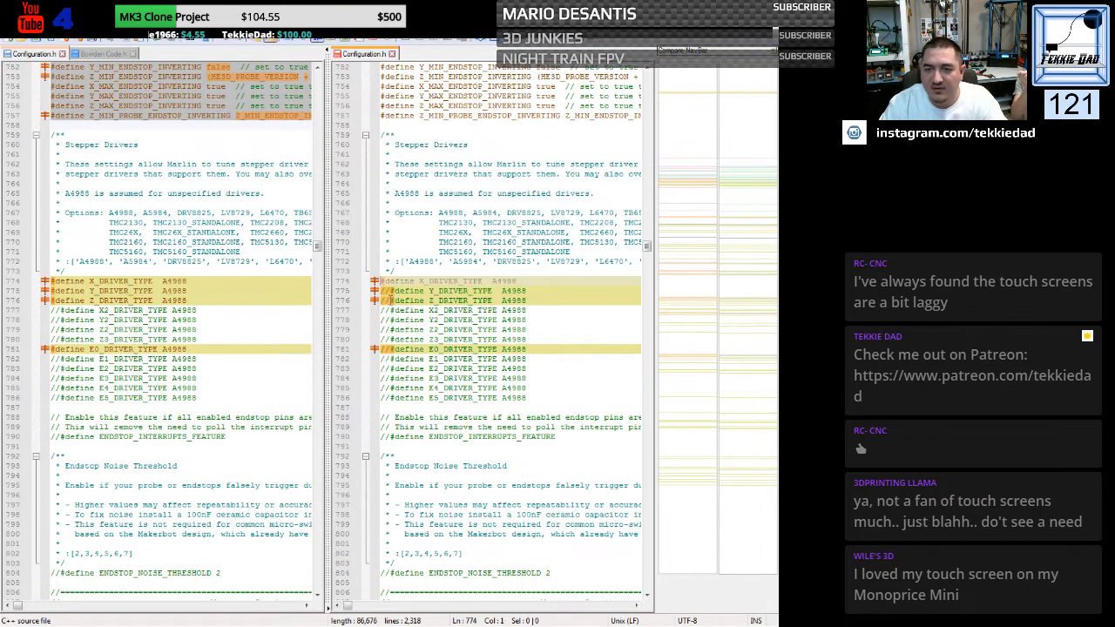
click(388, 290)
key(BackSpace)
key(BackSpace)
click(389, 300)
key(BackSpace)
key(BackSpace)
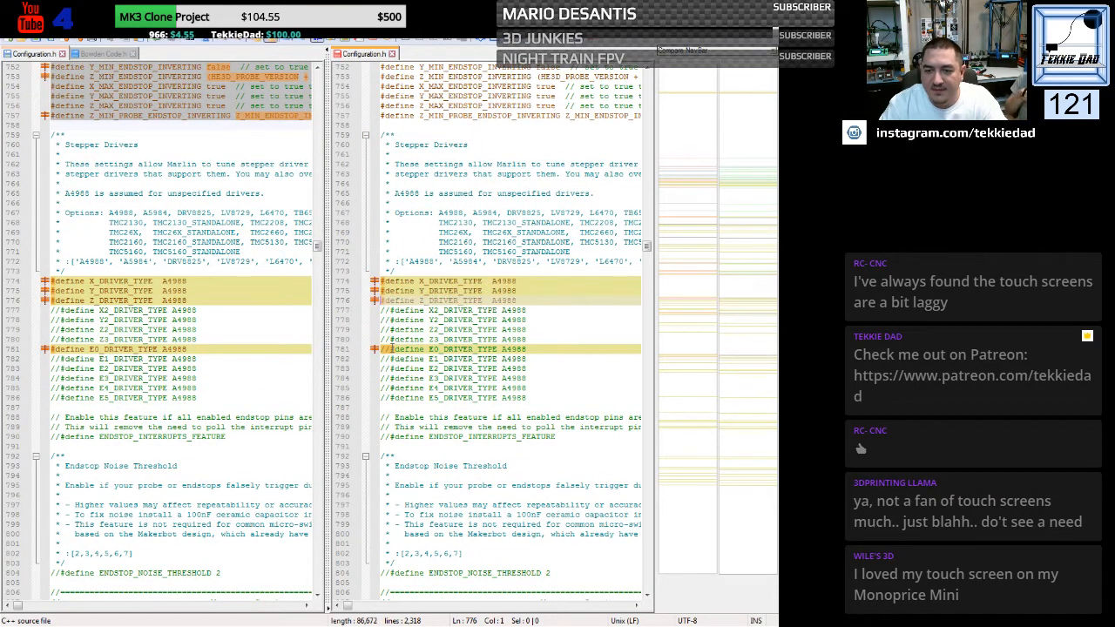
click(389, 348)
key(BackSpace)
key(BackSpace)
click(441, 397)
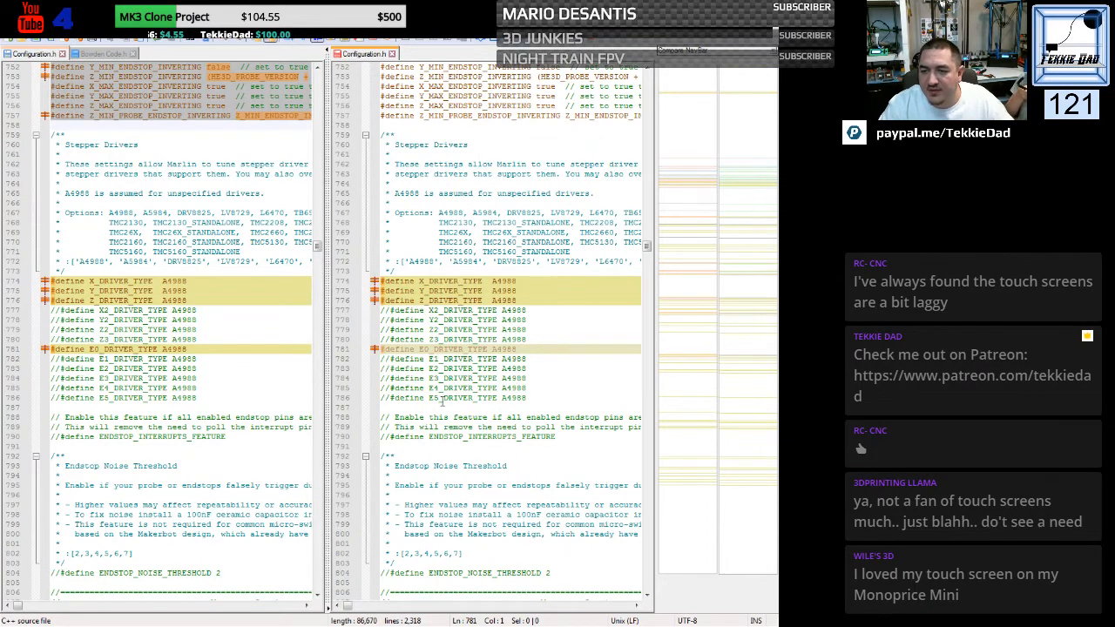
- Replace the generic DEFAULT_XYZ_STEPS_PER_UNIT and DEFAULT_AXIS_STEPS_PER_UNIT lines with those from the custom file
scroll(423, 381, down, 12)
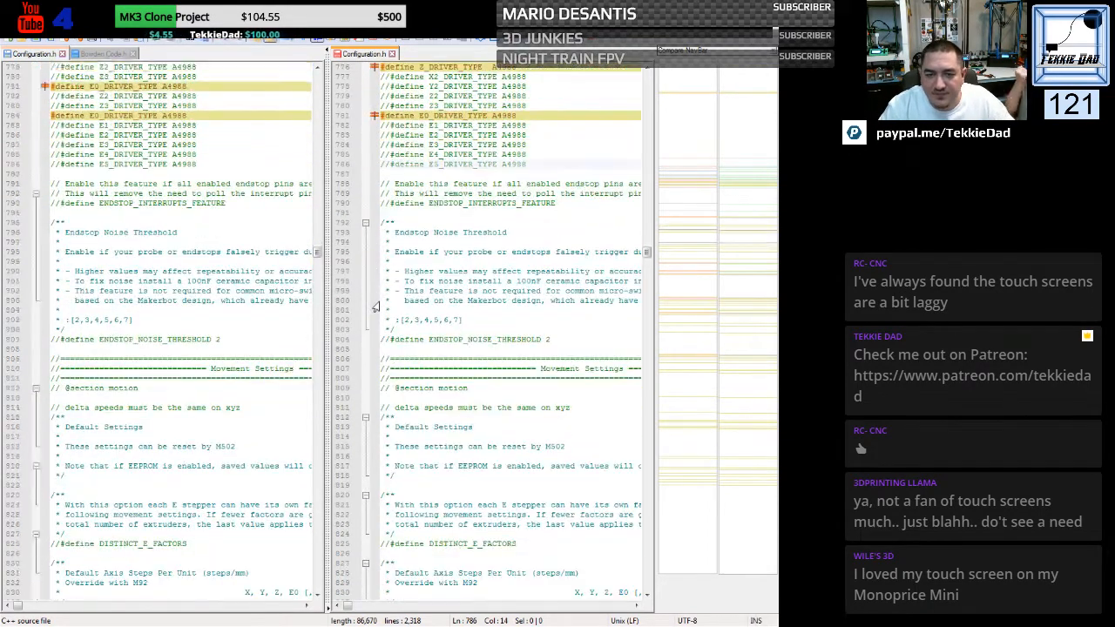
scroll(375, 307, down, 1)
scroll(376, 307, down, 9)
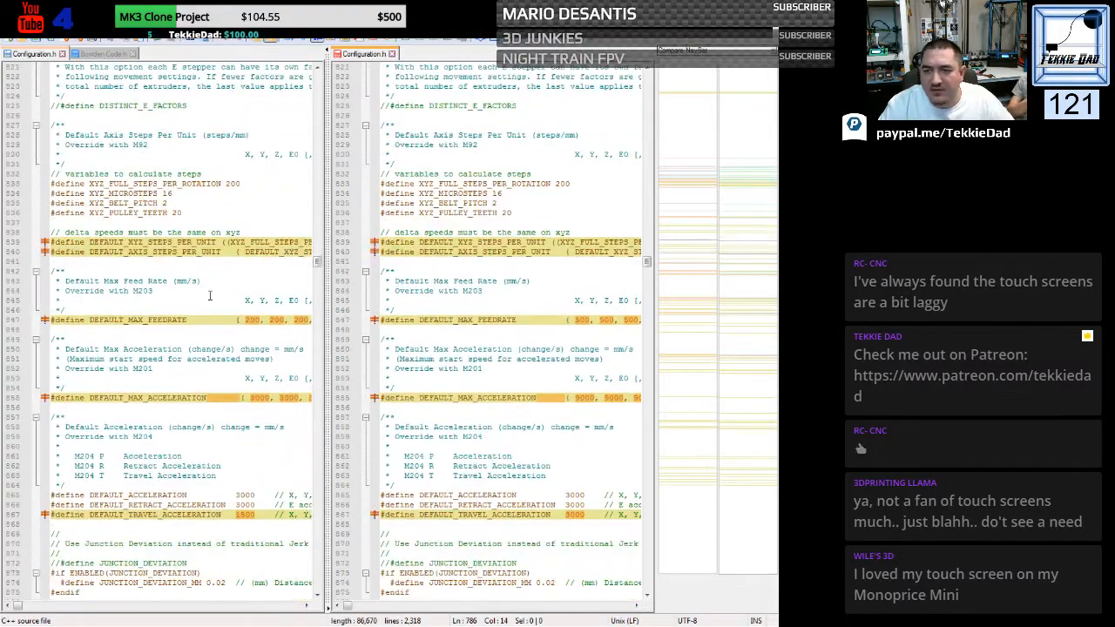
click(51, 244)
drag(50, 244, 46, 265)
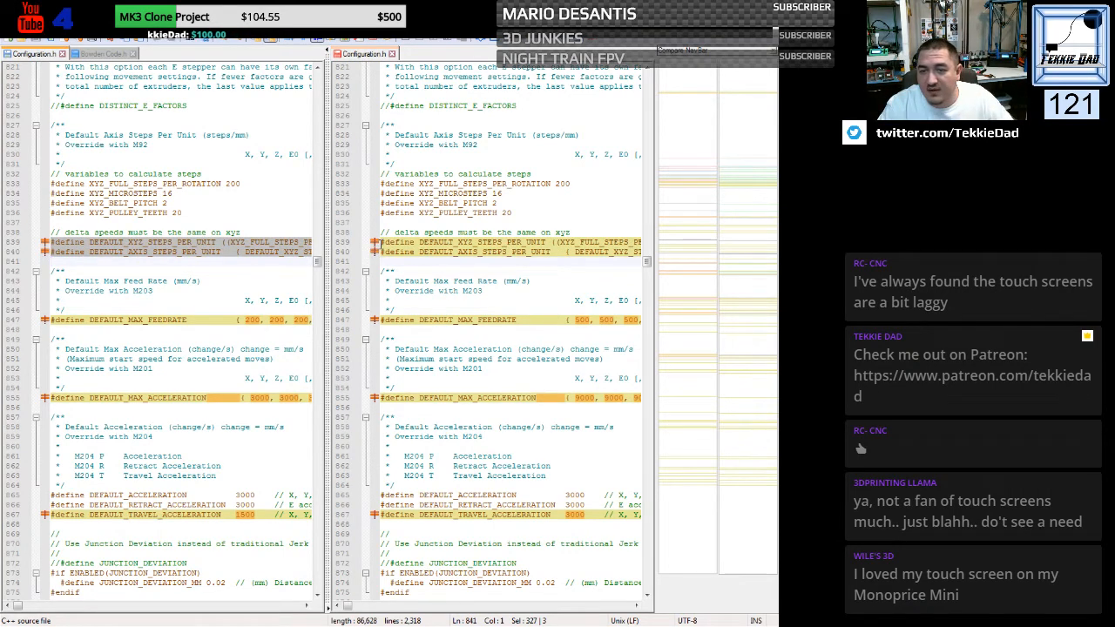
drag(380, 242, 379, 258)
key(ctrl+v)
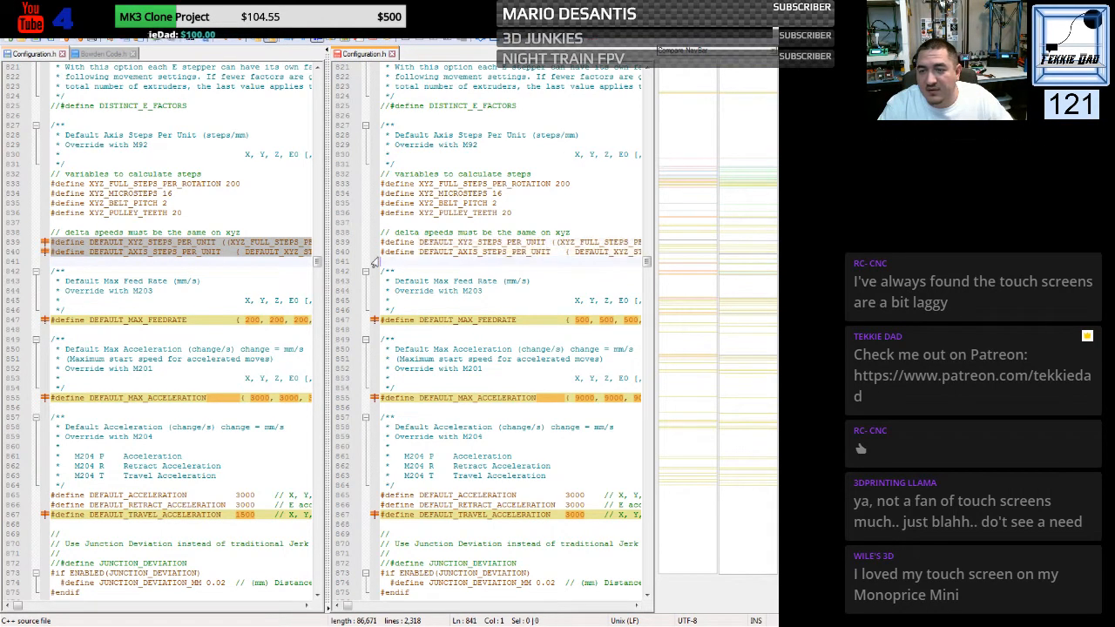
- Copy the custom DEFAULT_MAX_FEEDRATE line (200) and DEFAULT_MAX_ACCELERATION line (3000) over the matching generic lines
click(45, 321)
key(ctrl+c)
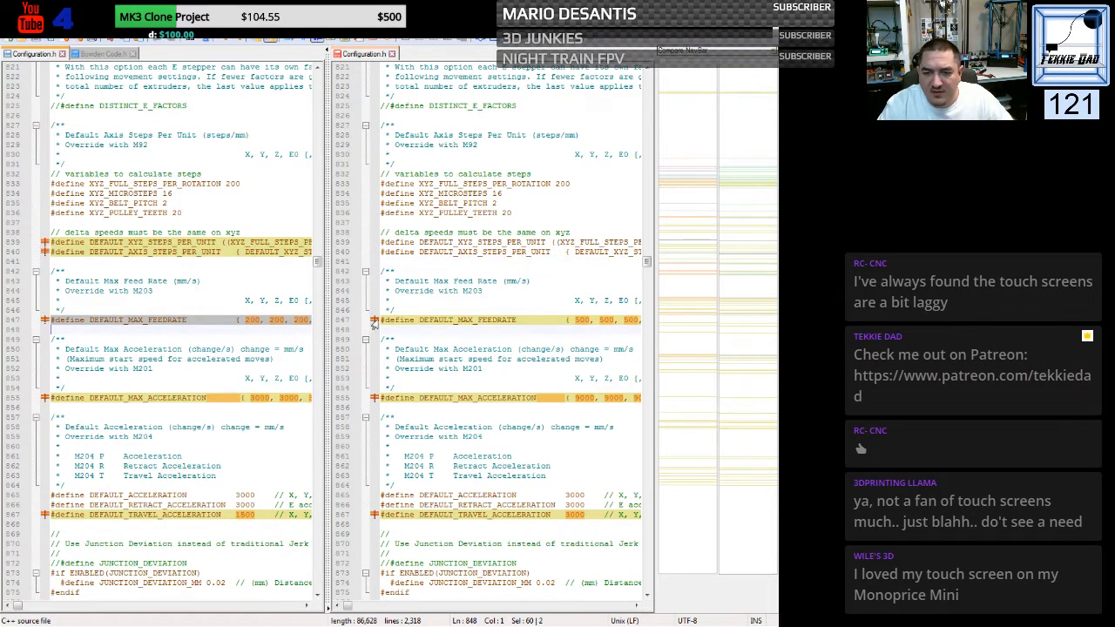
drag(381, 320, 381, 327)
key(ctrl+v)
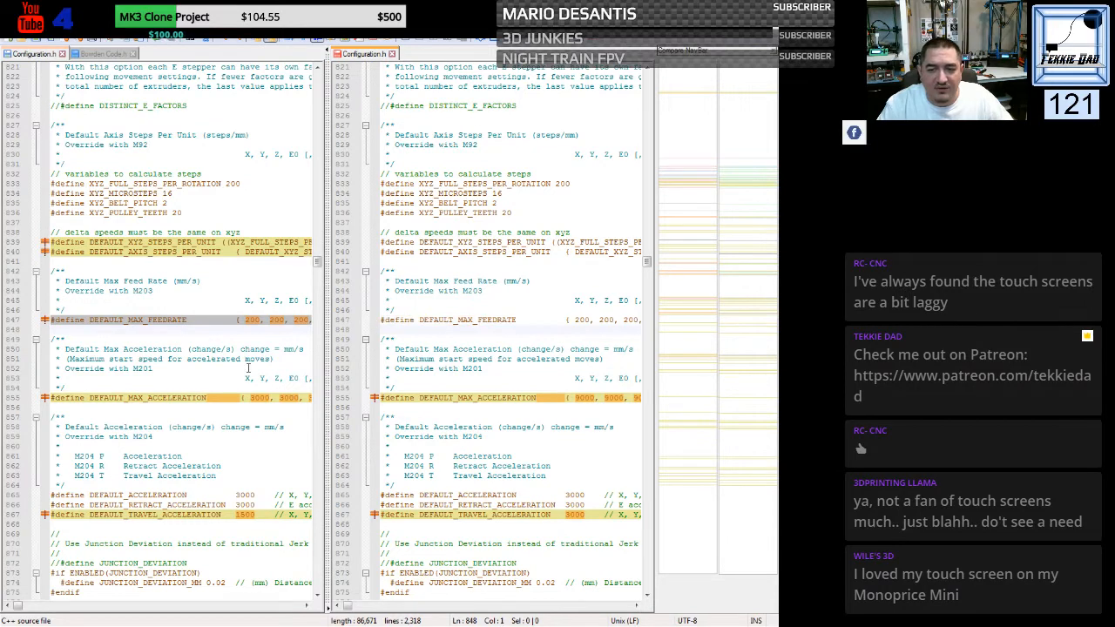
drag(50, 398, 52, 402)
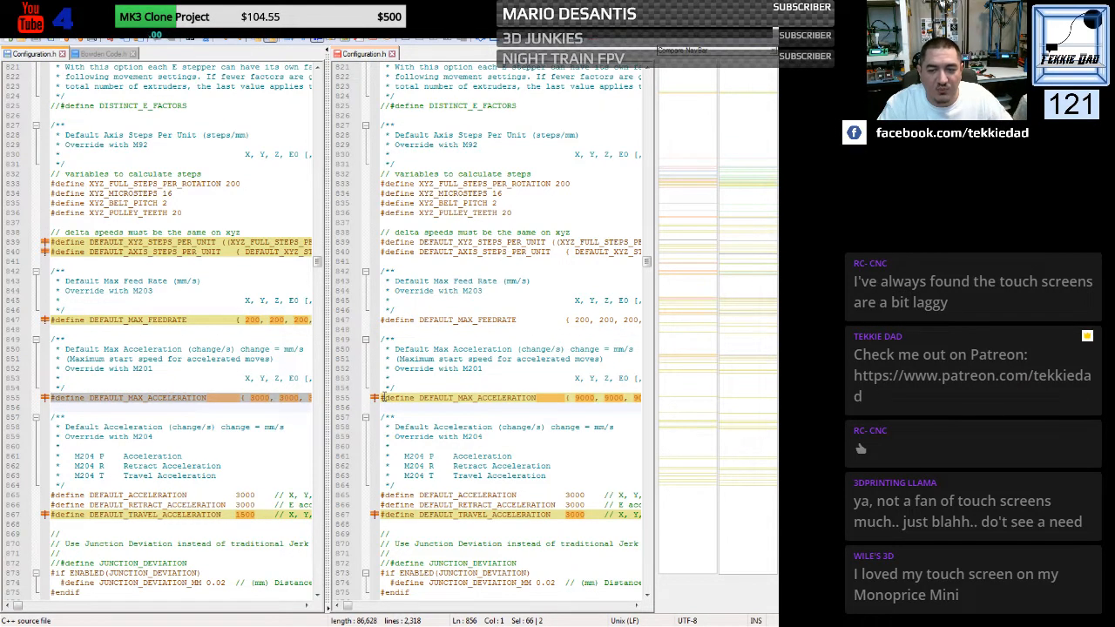
drag(381, 398, 381, 412)
key(ctrl+v)
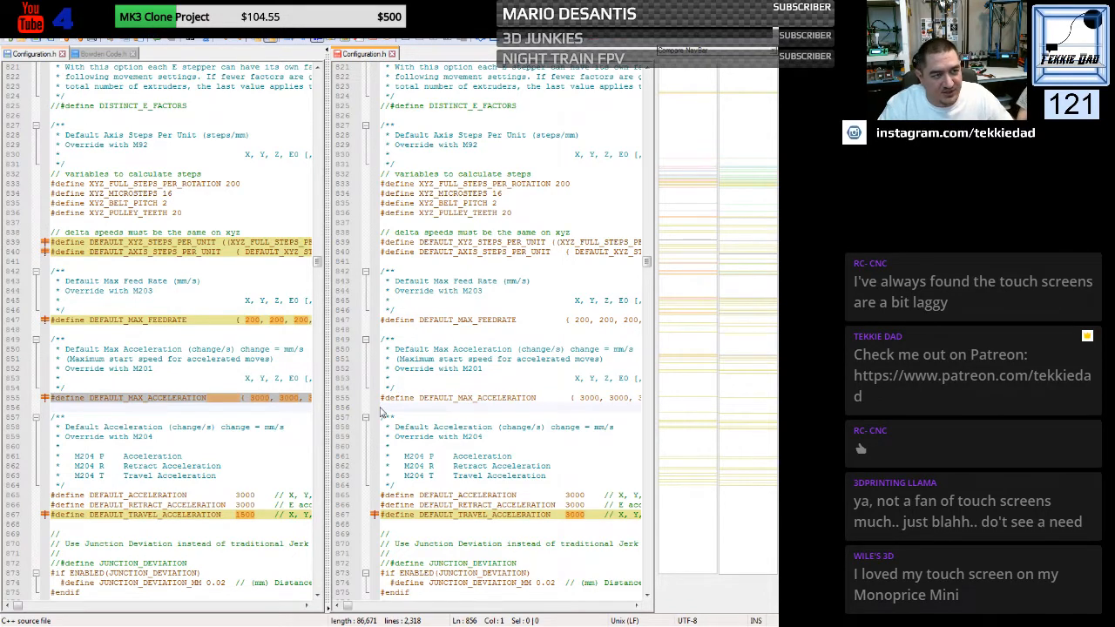
click(427, 387)
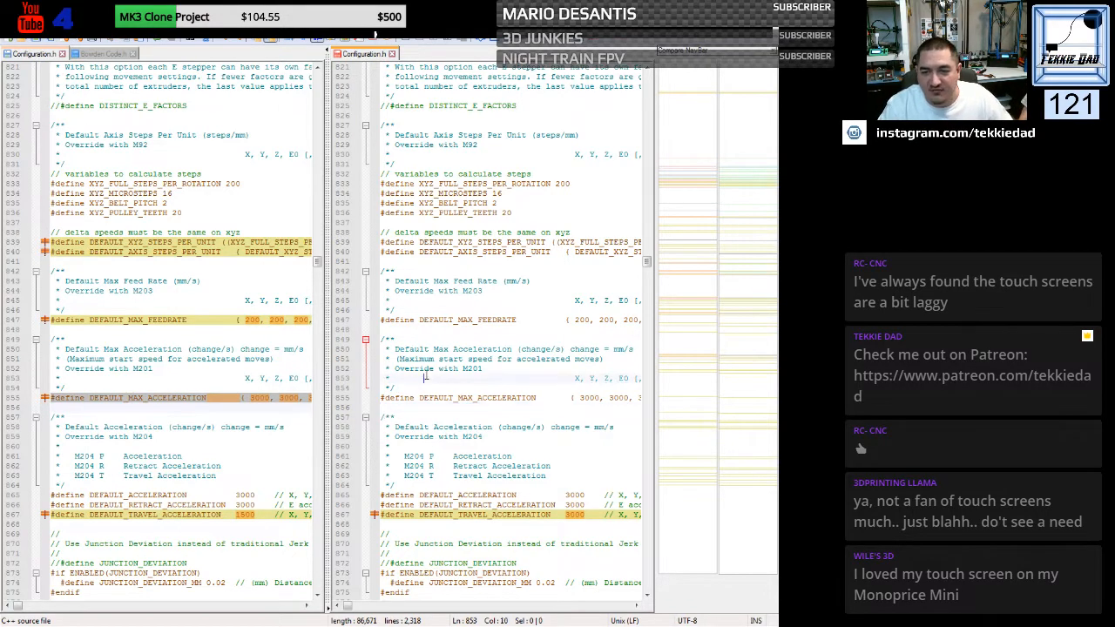
- Replace the generic DEFAULT_TRAVEL_ACCELERATION line with the custom file's line, which uses 1500
scroll(399, 361, down, 7)
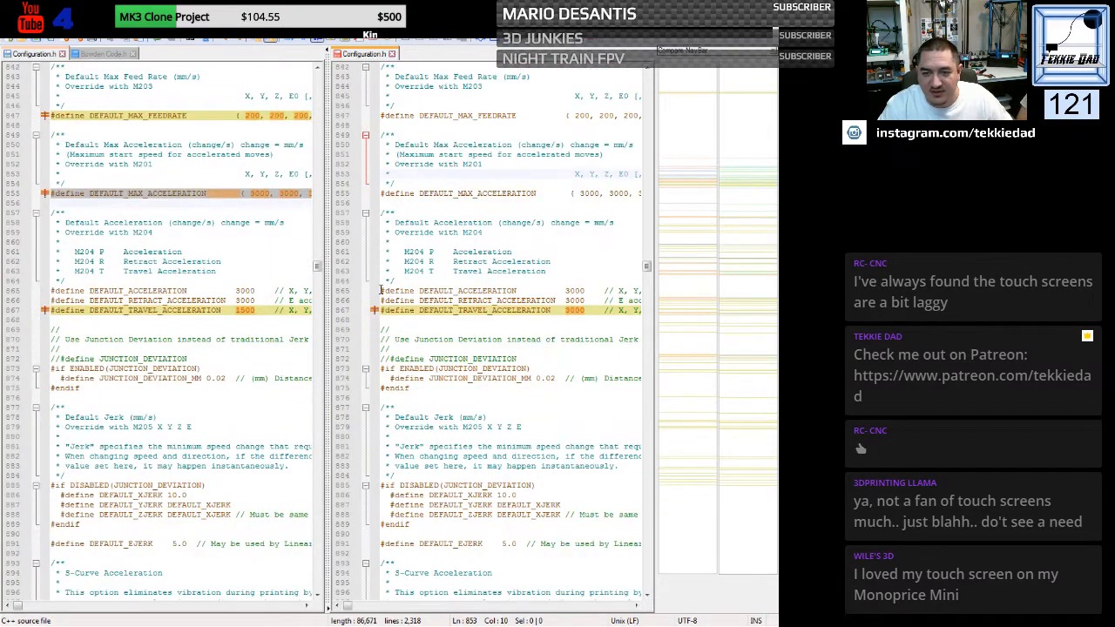
click(45, 313)
key(ctrl+c)
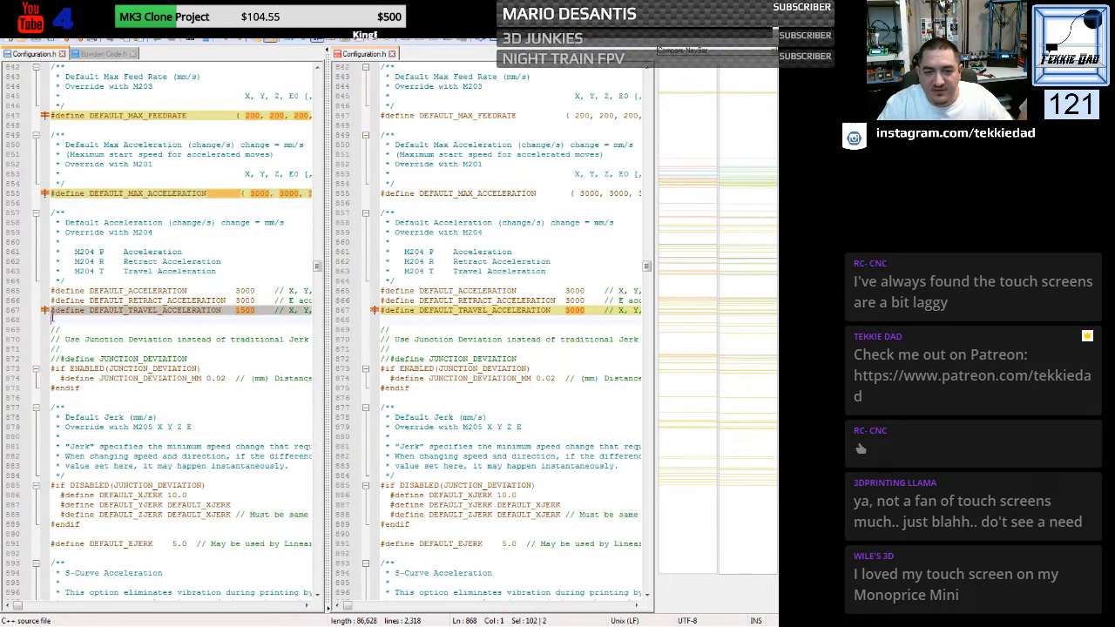
click(380, 314)
key(ctrl+v)
click(427, 348)
- Enable S_CURVE_ACCELERATION in the generic file by removing its comment slashes
scroll(427, 335, down, 5)
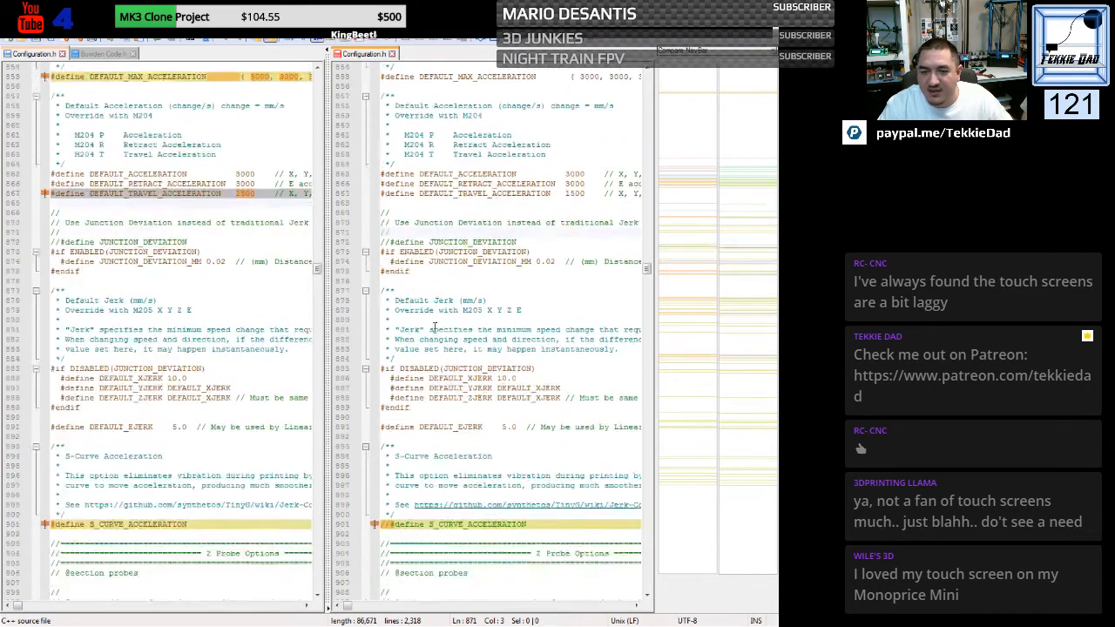
scroll(418, 300, down, 4)
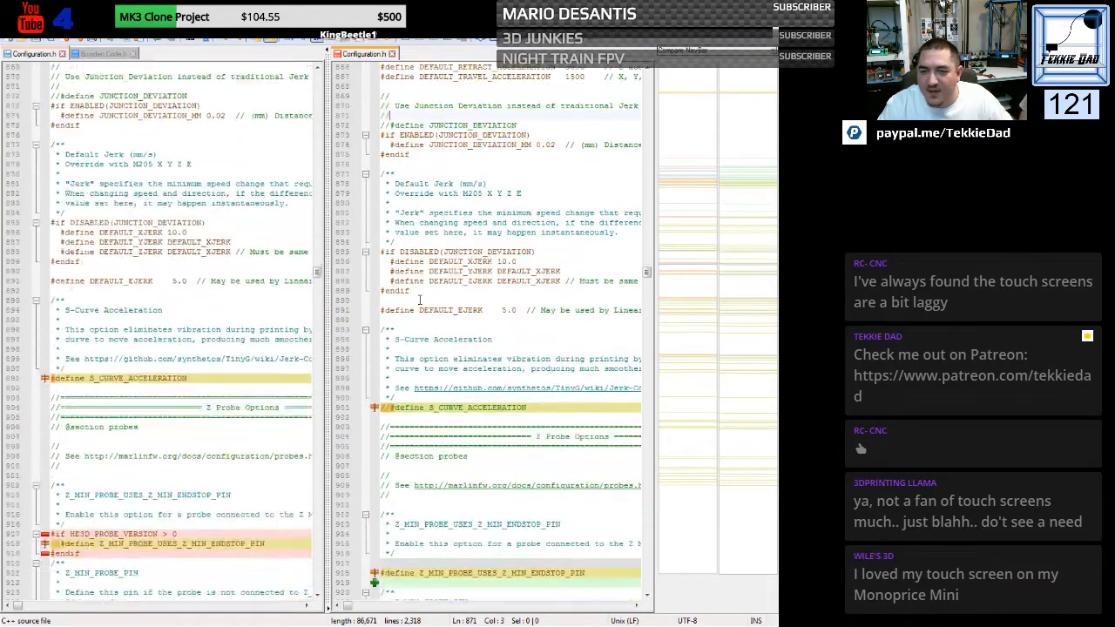
scroll(419, 300, down, 5)
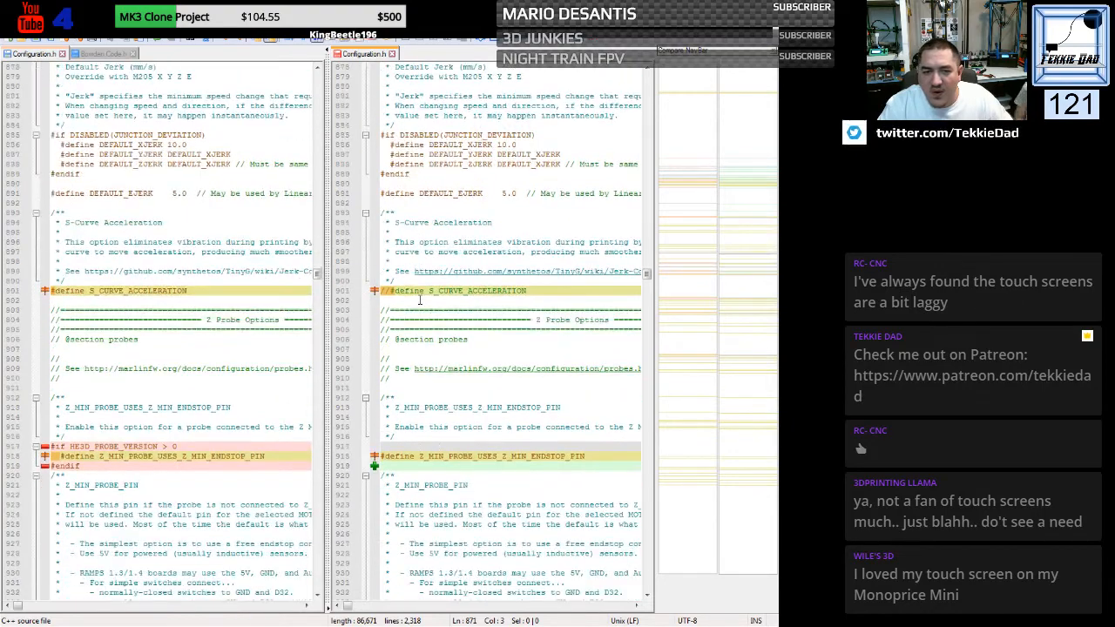
click(391, 233)
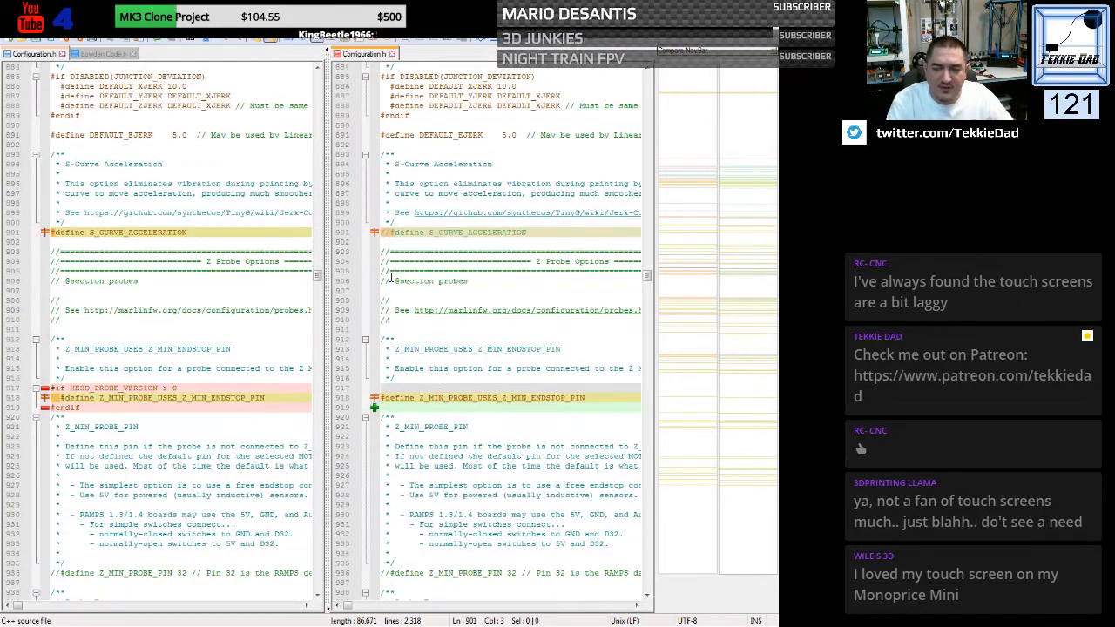
key(BackSpace)
key(BackSpace)
- Replace the generic Z_MIN_PROBE_USES_Z_MIN_ENDSTOP_PIN define and the blank line below it with the custom #if HE3D_PROBE_VERSION > 0 block
scroll(410, 287, down, 4)
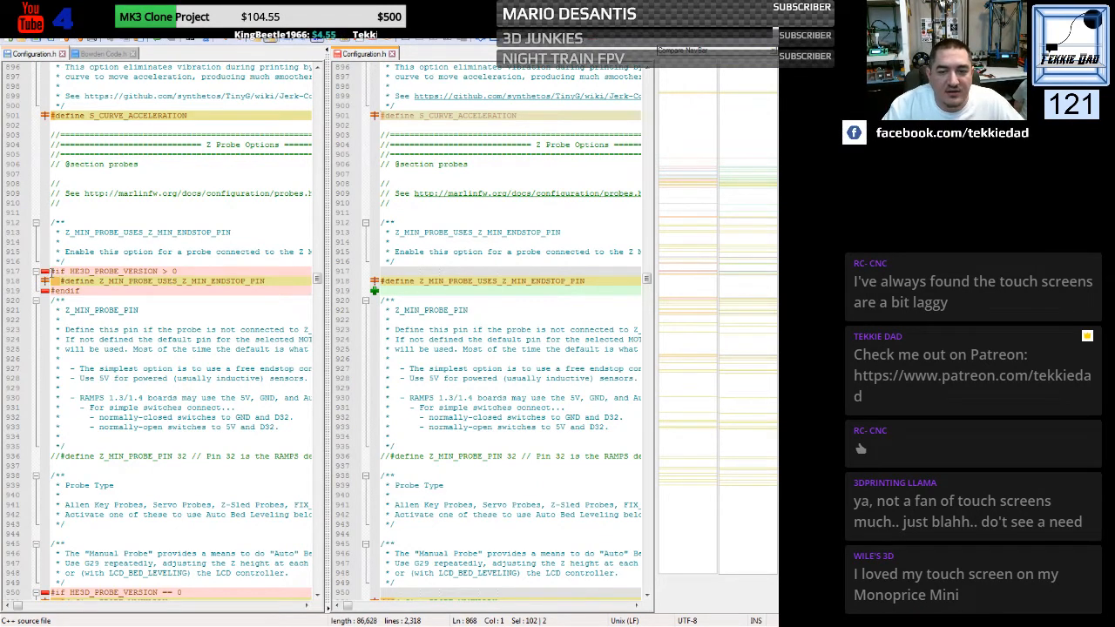
drag(44, 272, 44, 302)
key(ctrl+c)
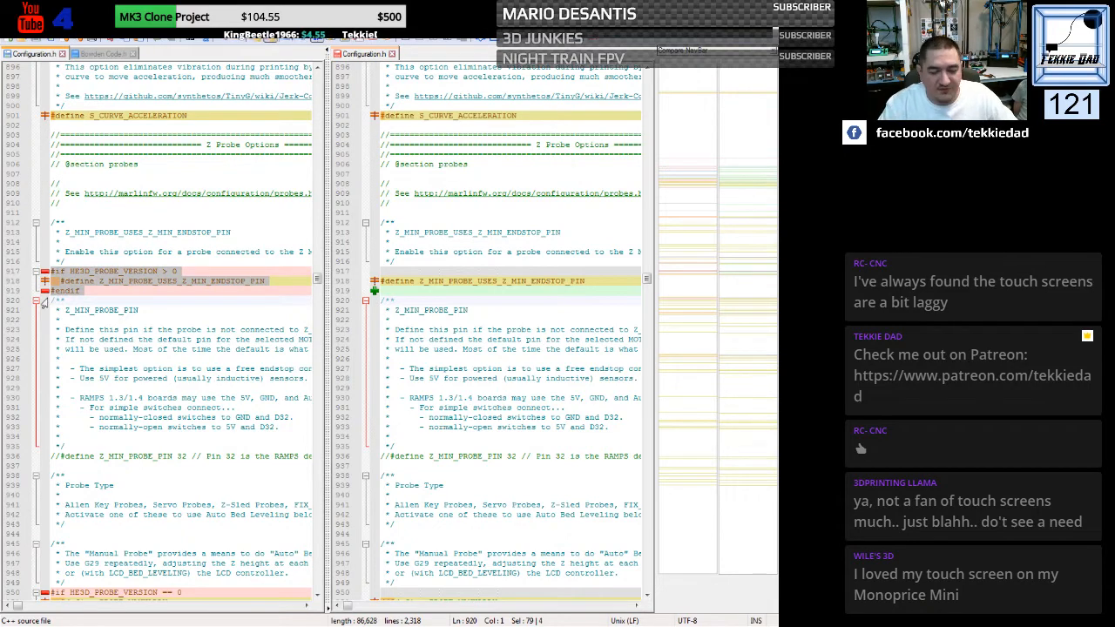
drag(380, 271, 379, 303)
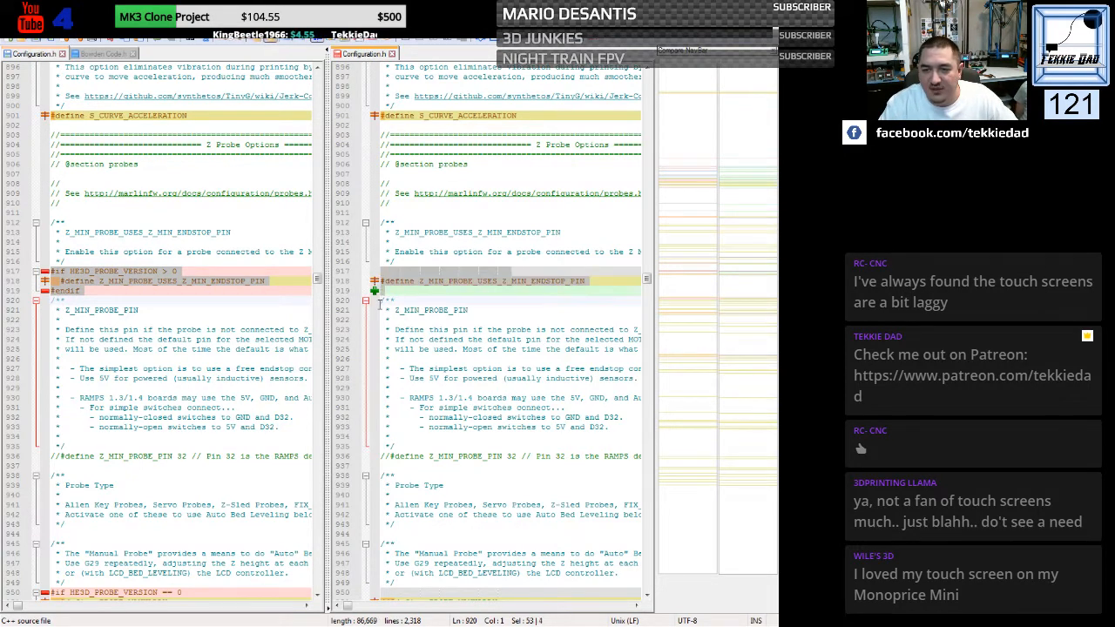
key(ctrl+v)
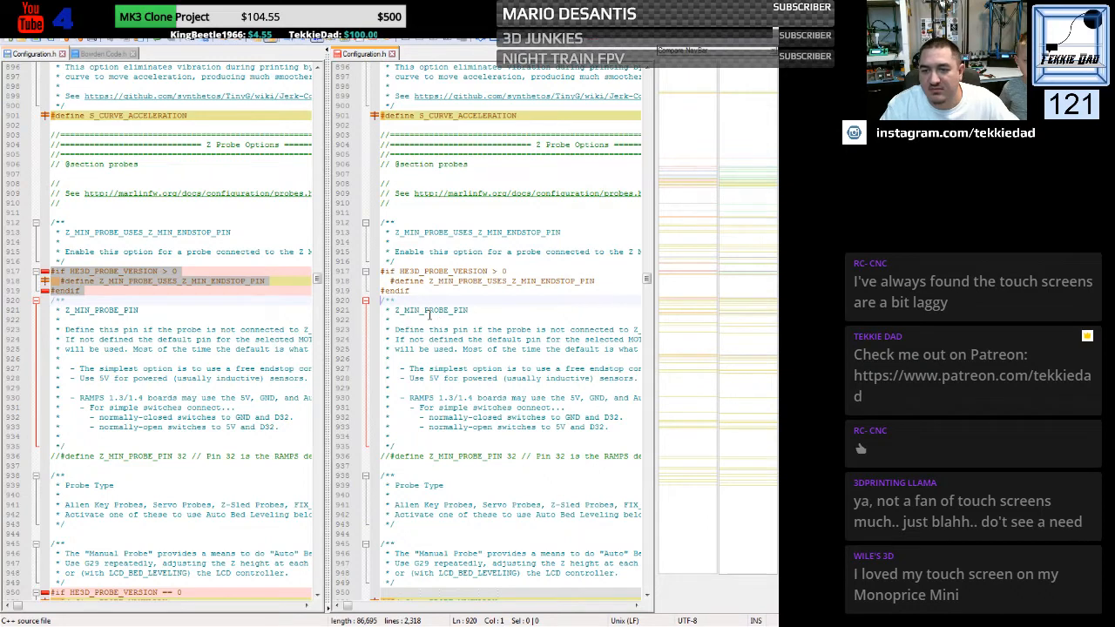
- Examine the commented-out Z_MIN_PROBE_PIN define and the Probe Type differences below it in both files
scroll(428, 315, down, 4)
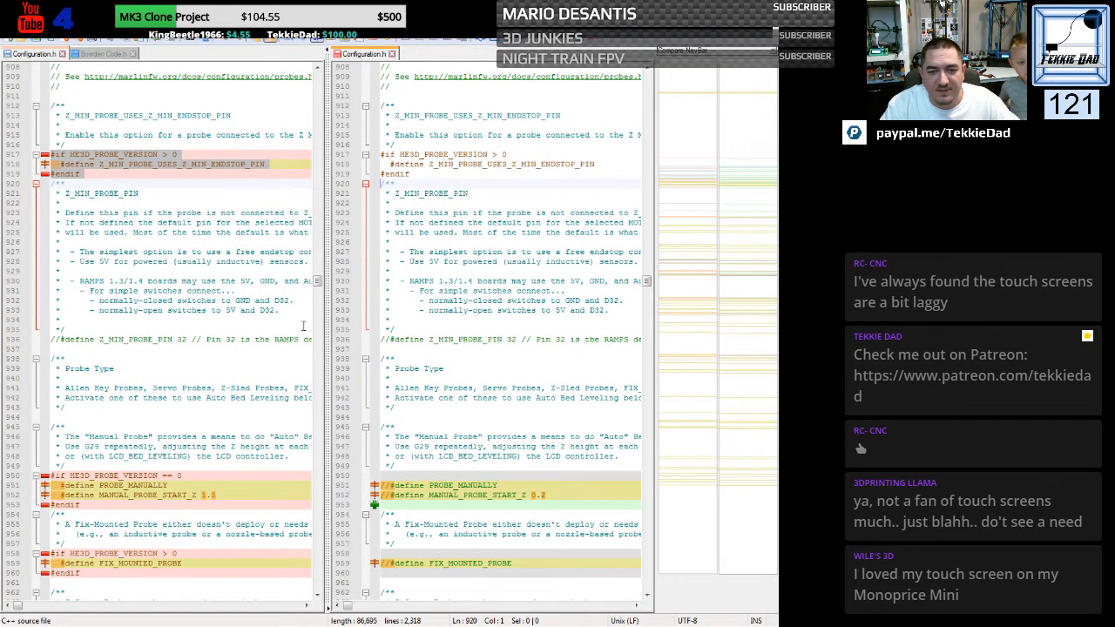
click(209, 241)
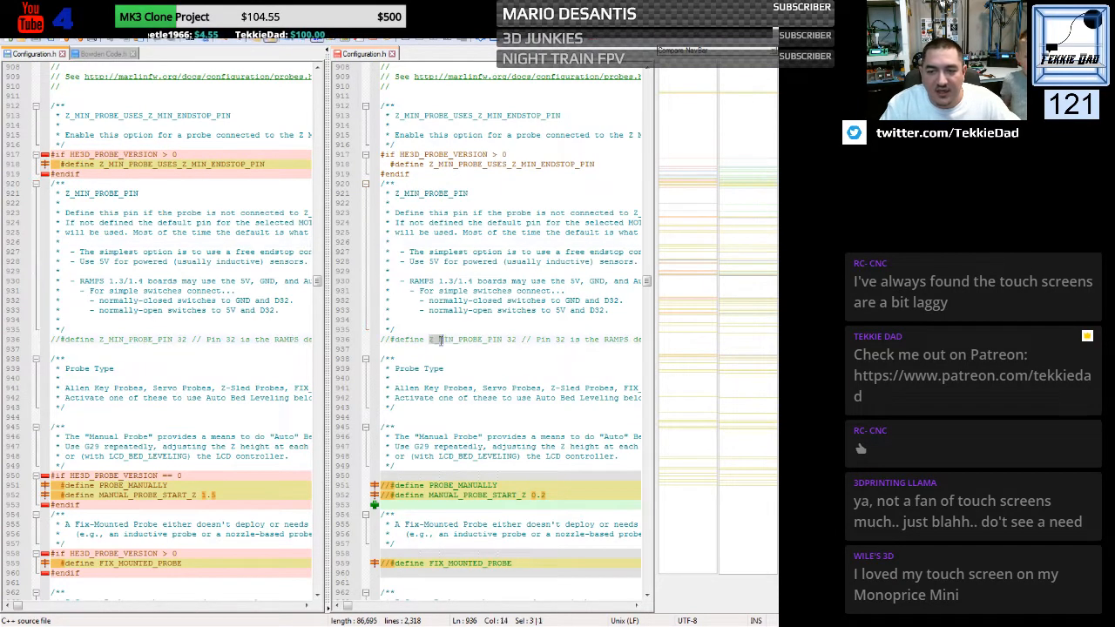
drag(430, 340, 515, 339)
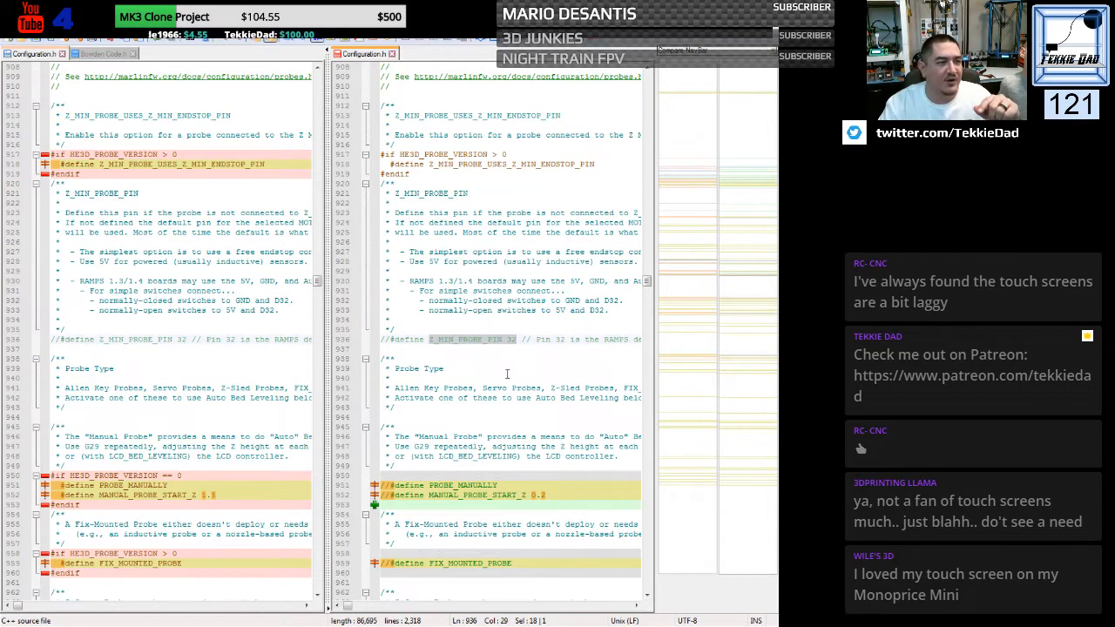
click(487, 355)
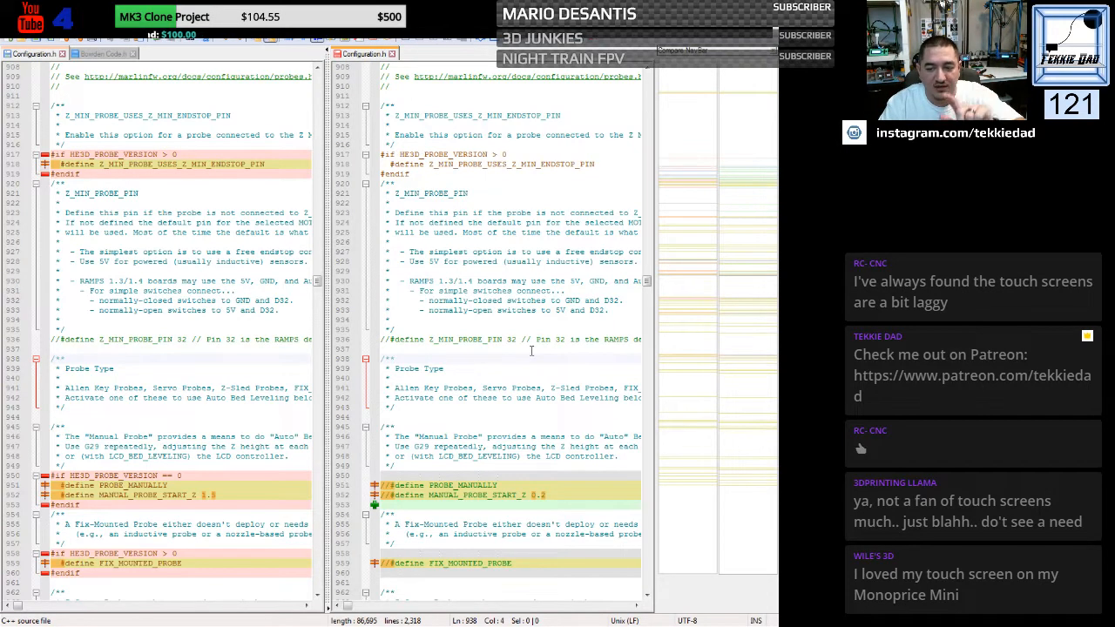
scroll(442, 358, down, 2)
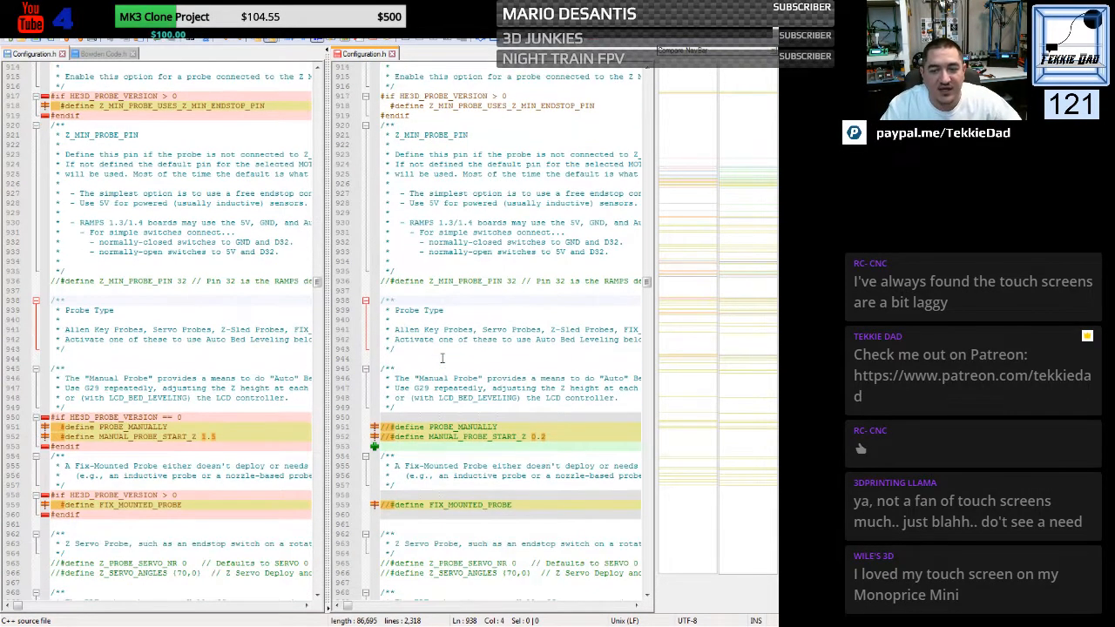
scroll(442, 355, down, 4)
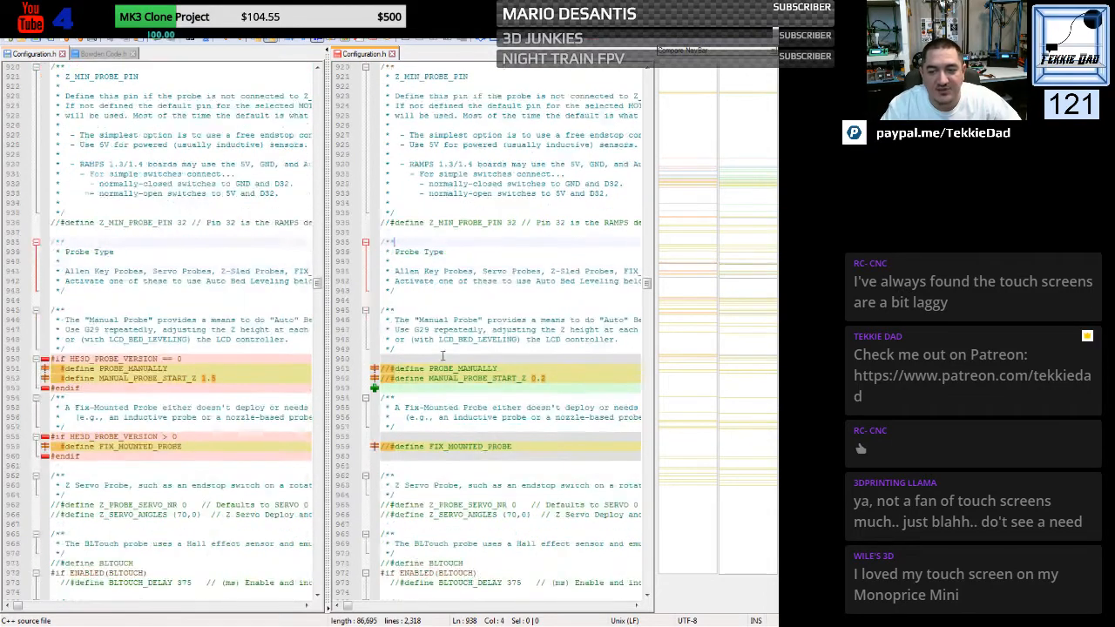
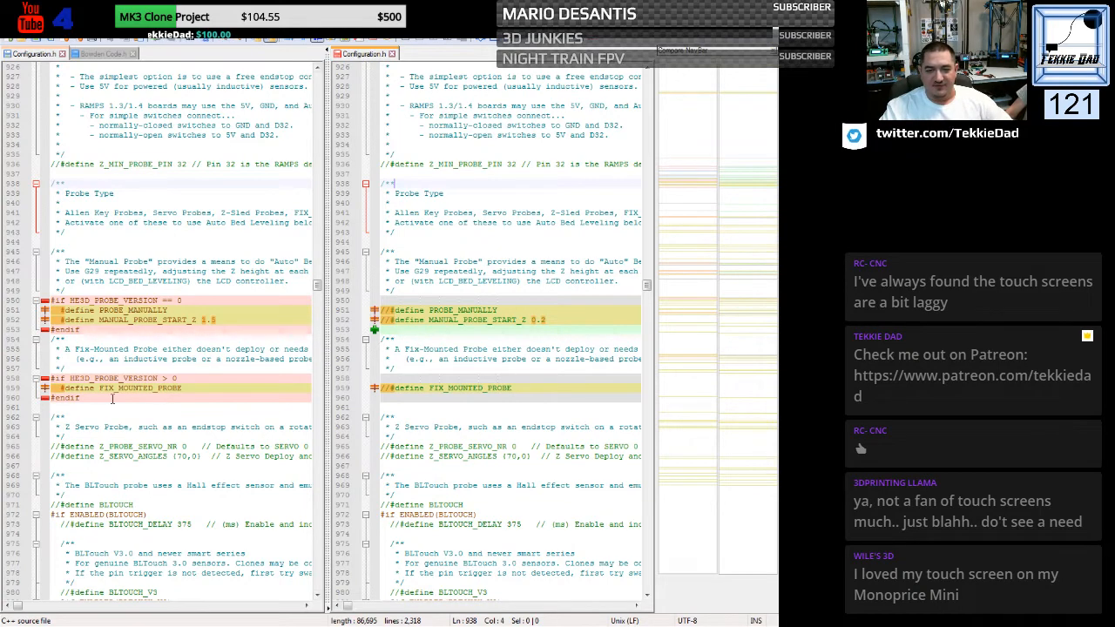
- Replace the generic file's commented-out FIX_MOUNTED_PROBE line with the custom file's #if HE3D_PROBE_VERSION > 0 block
drag(51, 378, 51, 407)
key(ctrl+c)
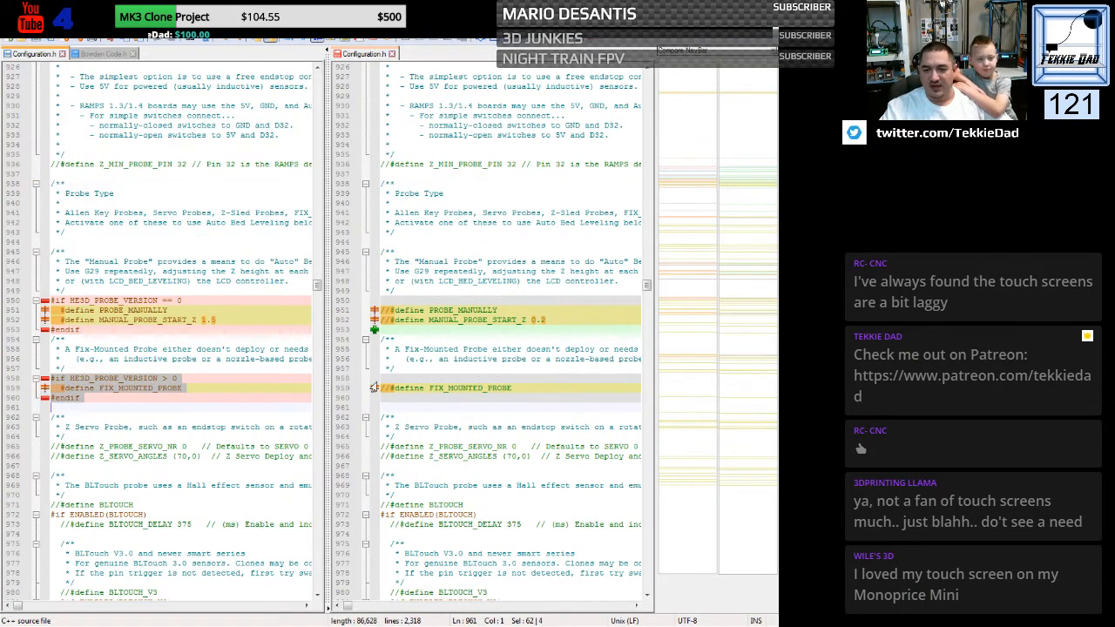
drag(383, 380, 380, 393)
key(ctrl+v)
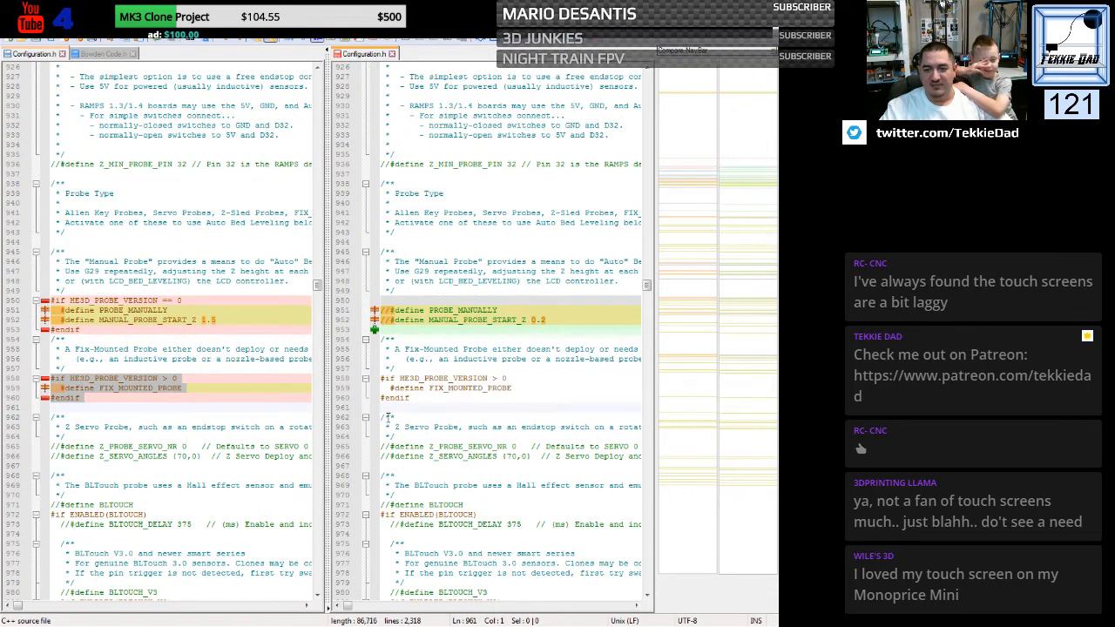
- Replace the generic X, Y and Z_PROBE_OFFSET_FROM_EXTRUDER defines with the custom file's defines, including its HE3D_PROBE_VERSION conditional block with Z offsets of 0
scroll(457, 438, down, 3)
scroll(457, 438, down, 2)
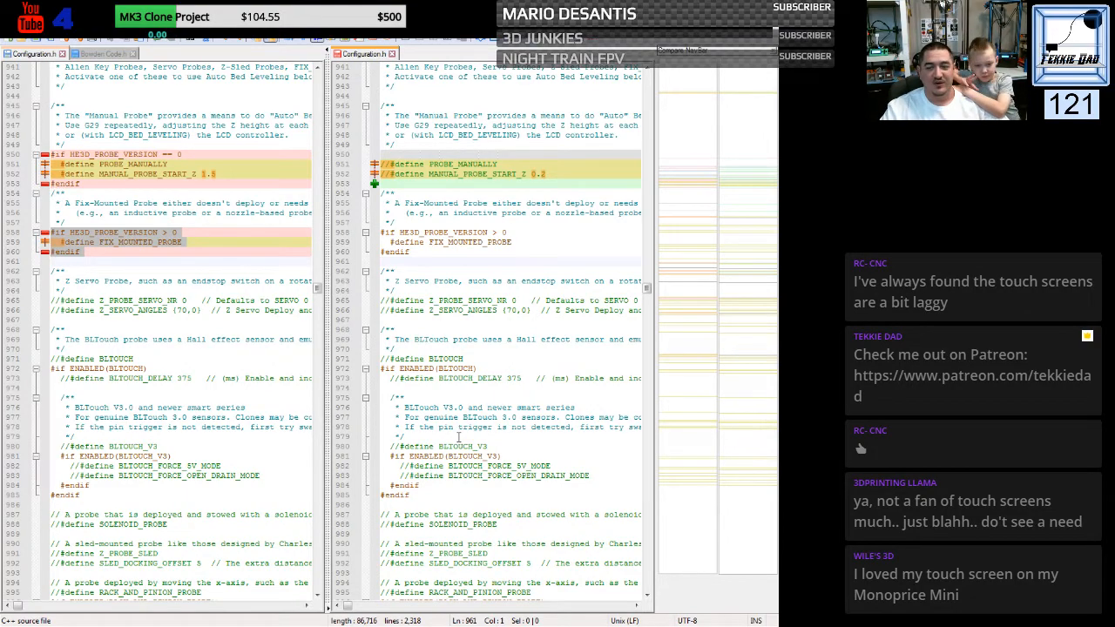
scroll(453, 411, down, 2)
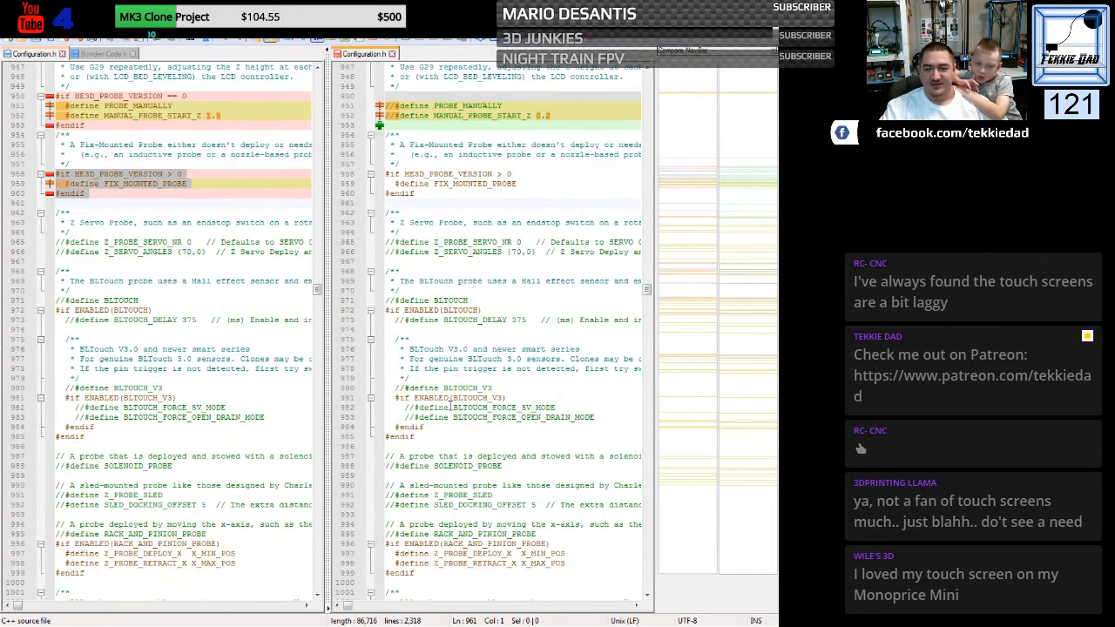
scroll(451, 404, down, 7)
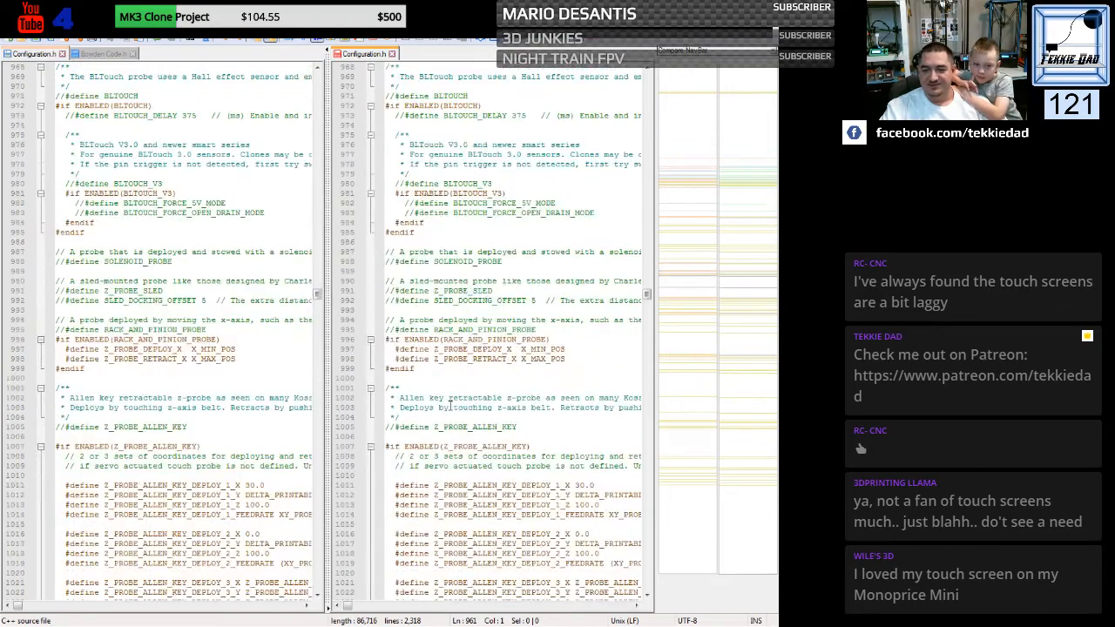
scroll(451, 403, down, 18)
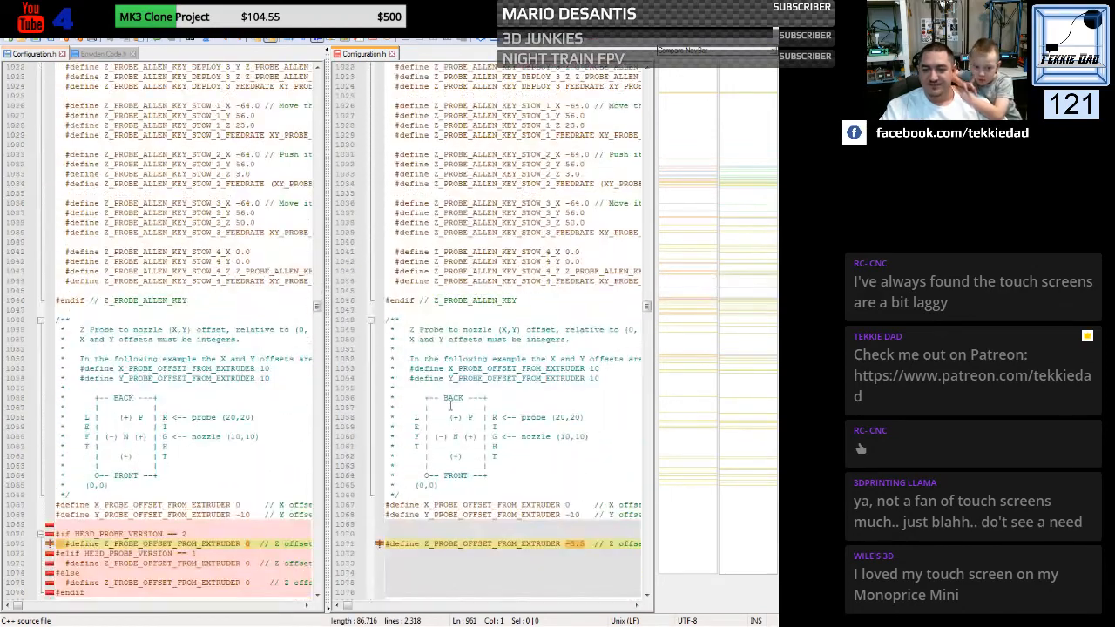
scroll(451, 403, down, 11)
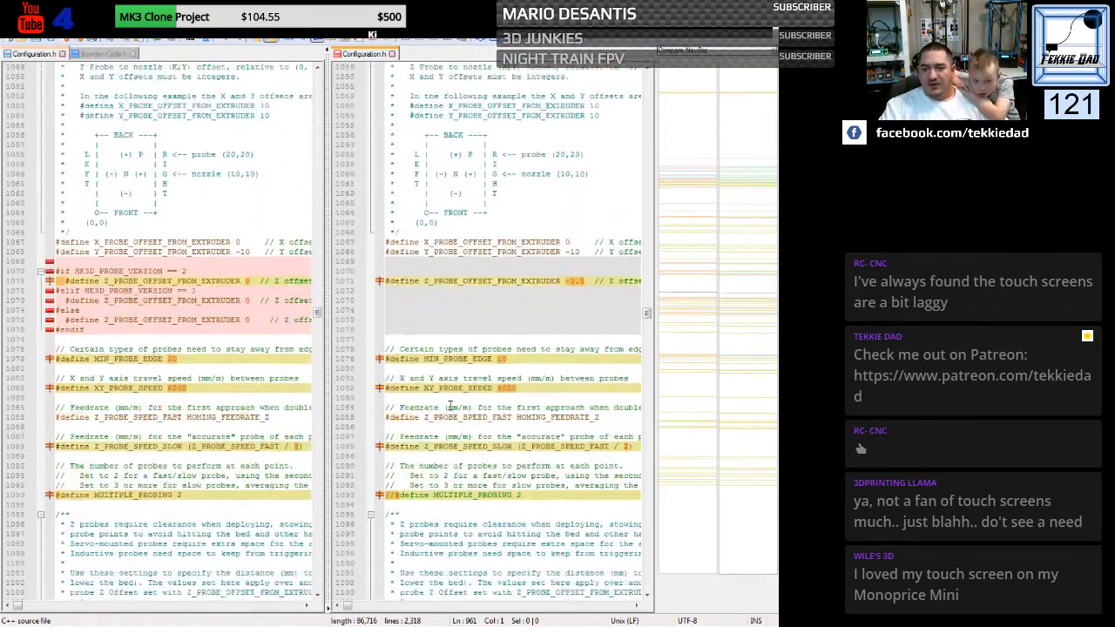
scroll(450, 405, down, 2)
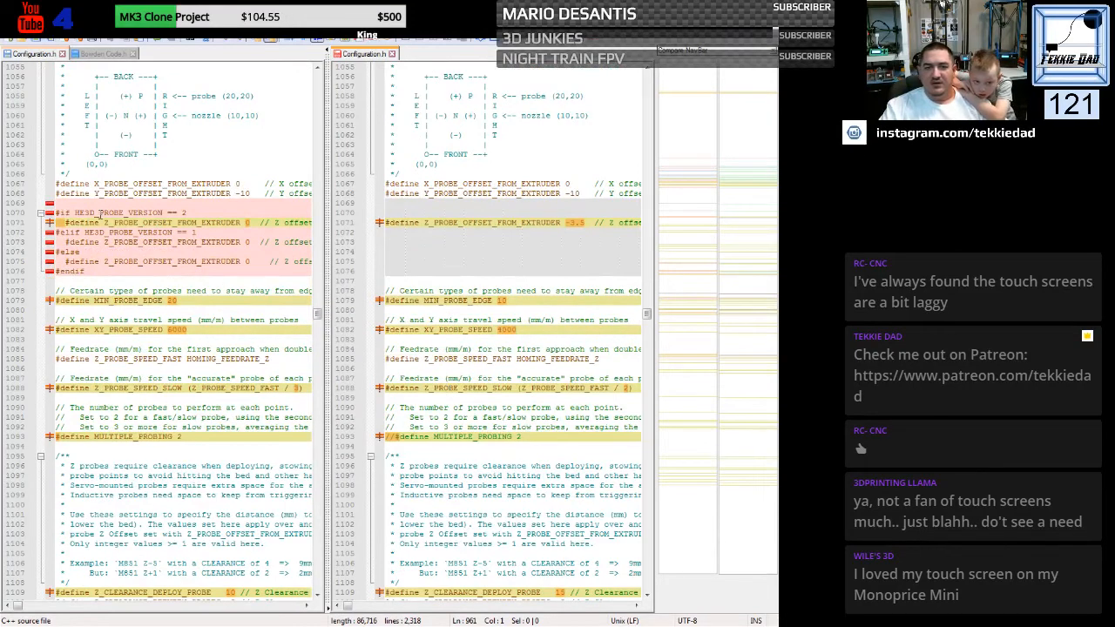
drag(58, 186, 45, 287)
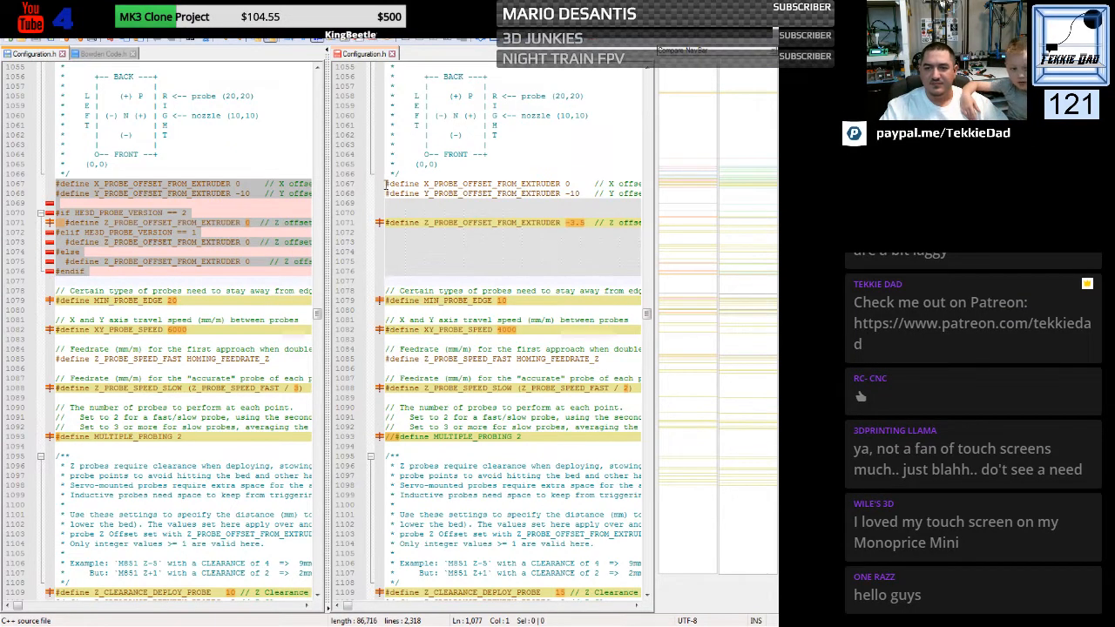
drag(385, 184, 384, 267)
key(ctrl+v)
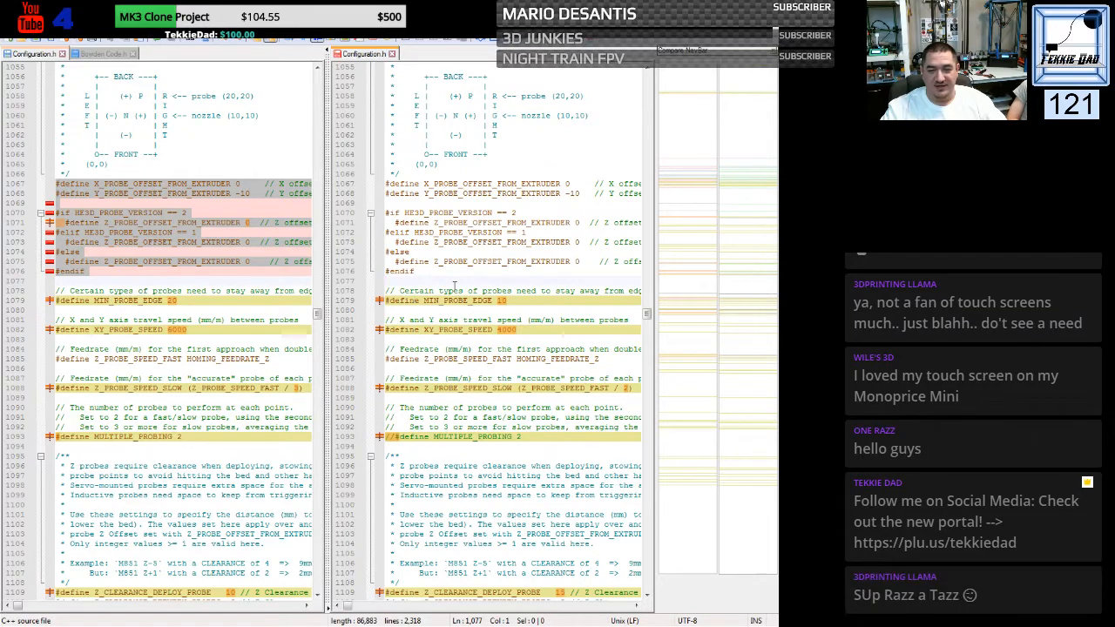
- Set MIN_PROBE_EDGE to 20 in the generic file
scroll(465, 323, down, 3)
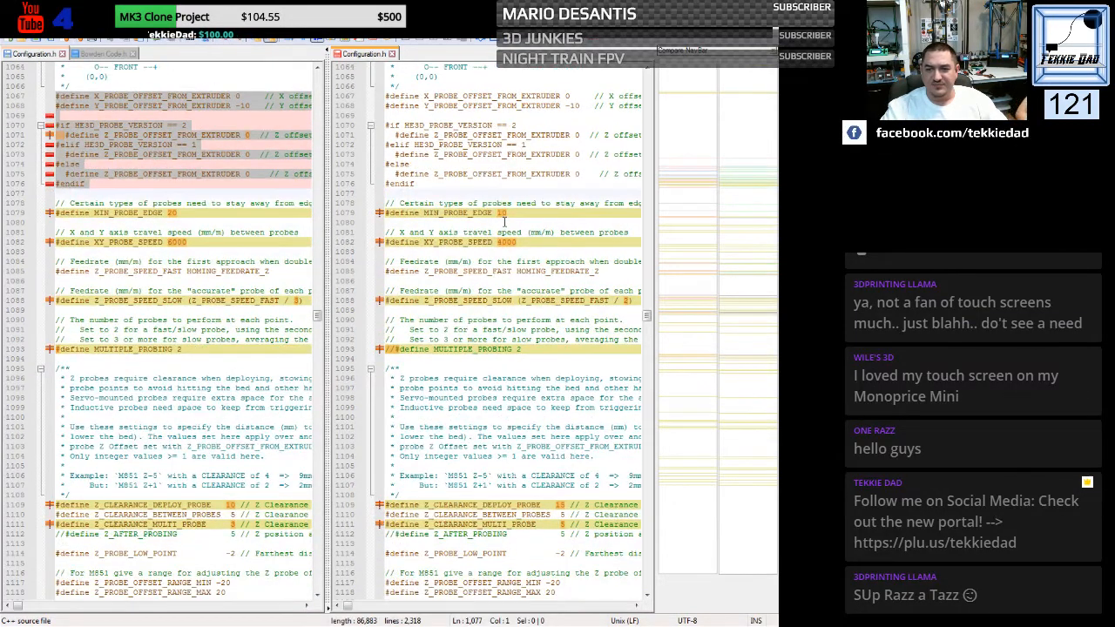
double_click(503, 213)
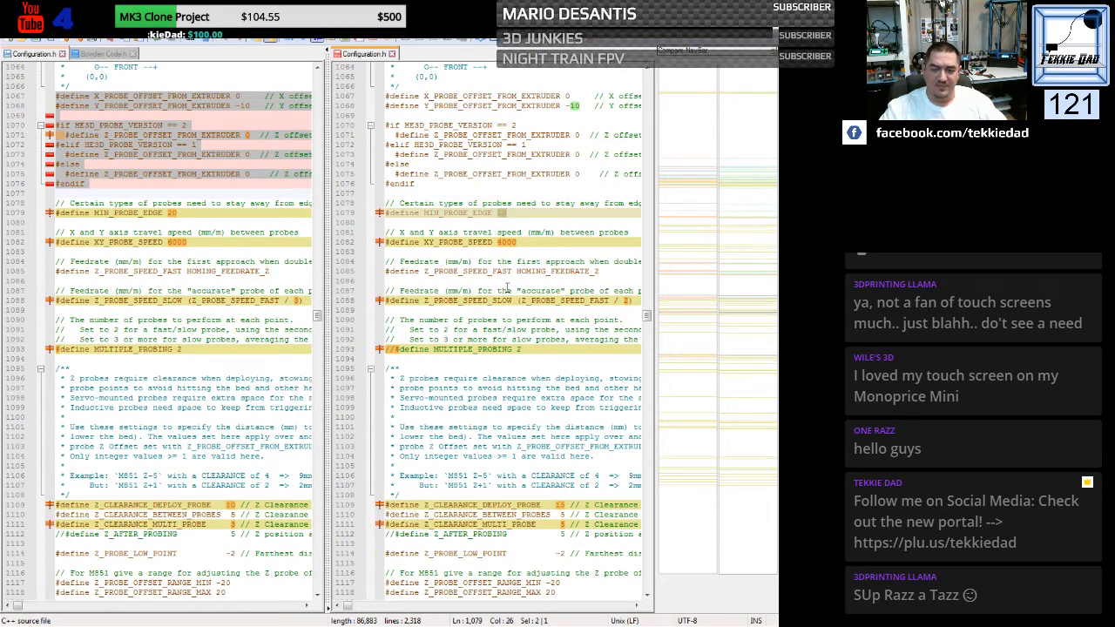
text(20)
- Set XY_PROBE_SPEED to 6000 and the Z_PROBE_SPEED_SLOW divisor to 3 in the generic file
click(502, 242)
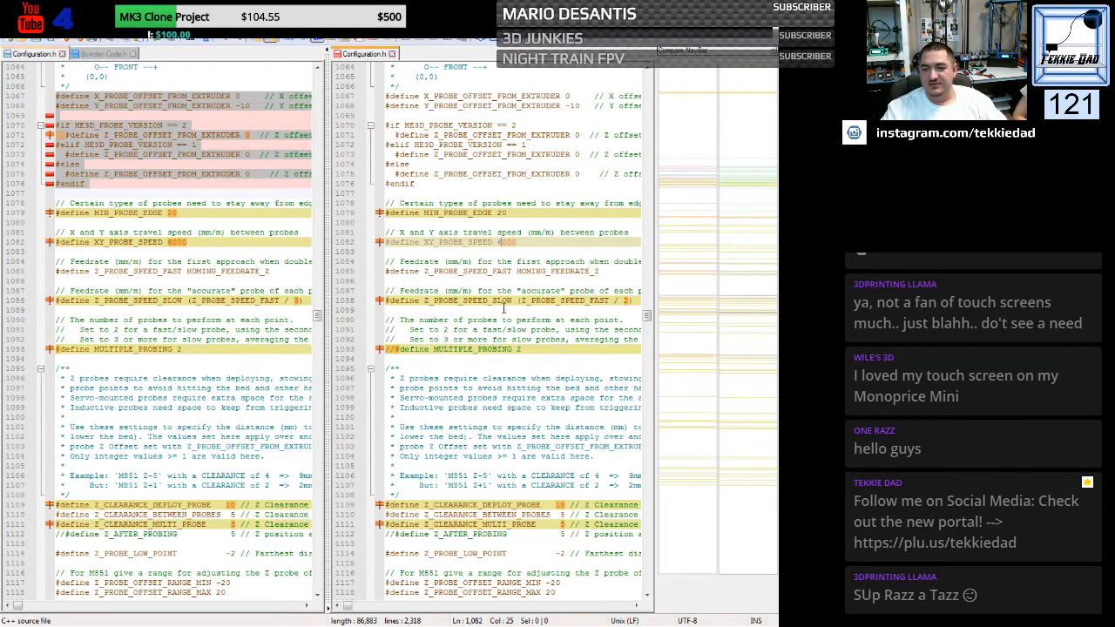
double_click(627, 300)
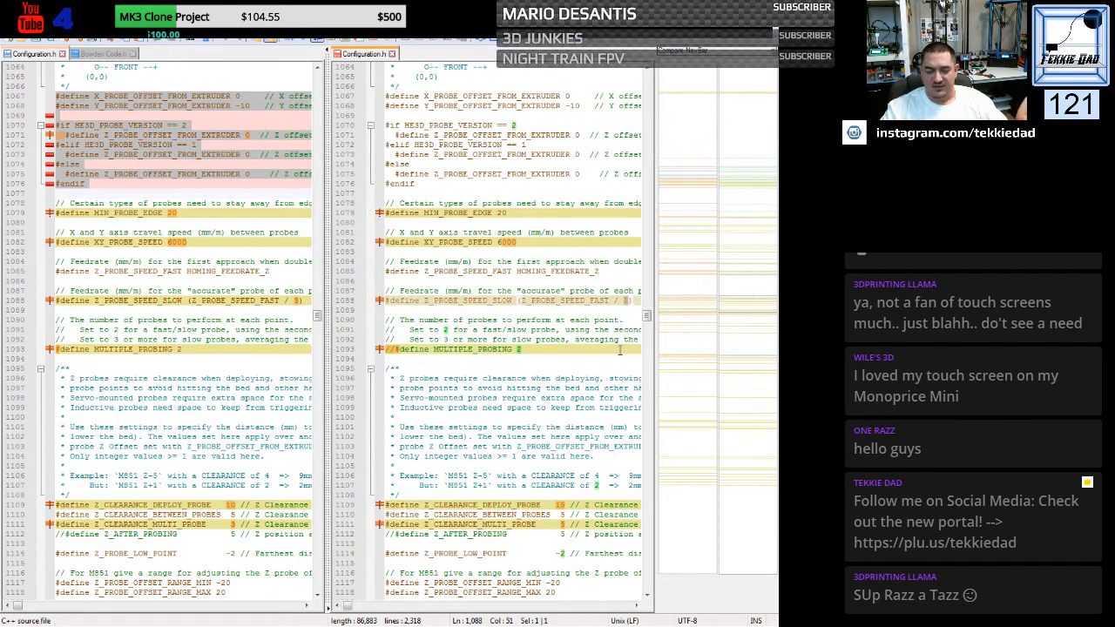
text(3)
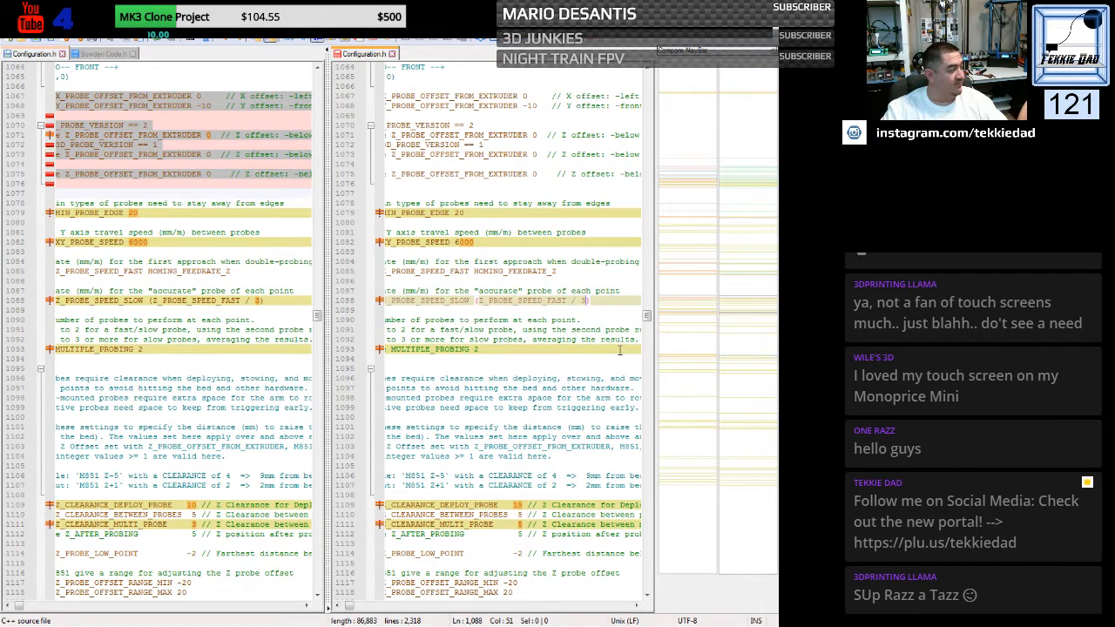
- Enable MULTIPLE_PROBING 2 in the generic file by removing its comment slashes
click(399, 348)
drag(349, 608, 344, 608)
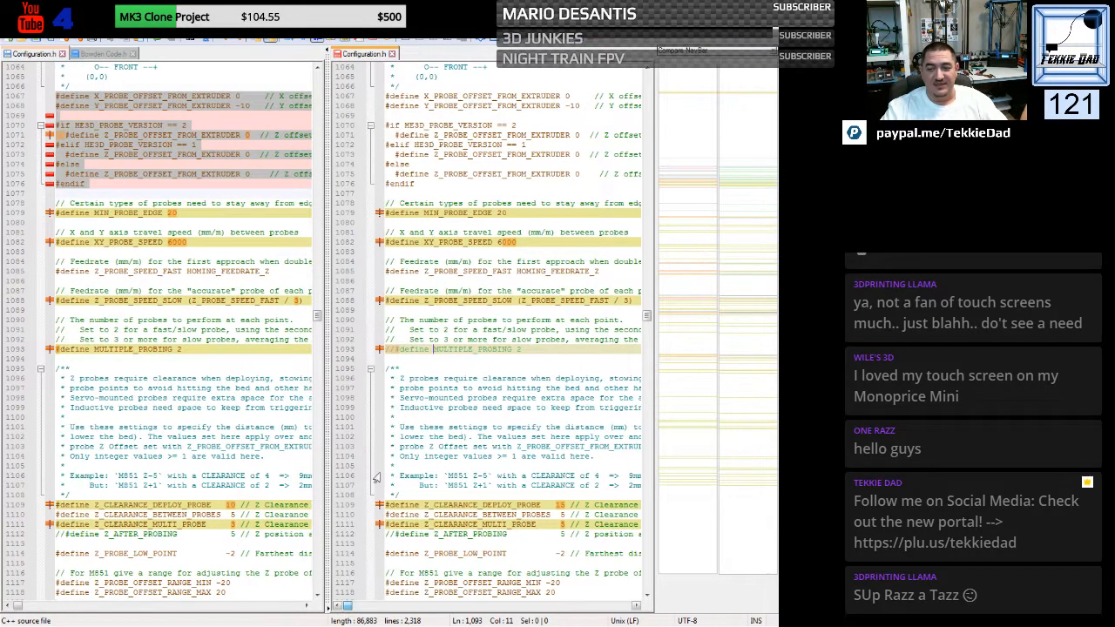
click(395, 349)
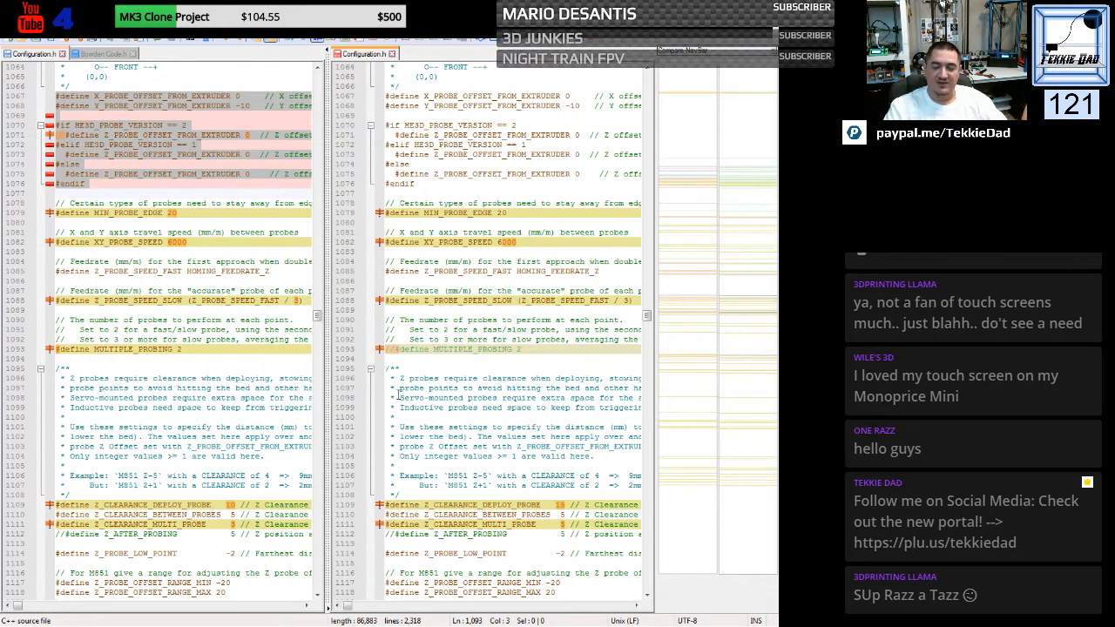
key(BackSpace)
key(BackSpace)
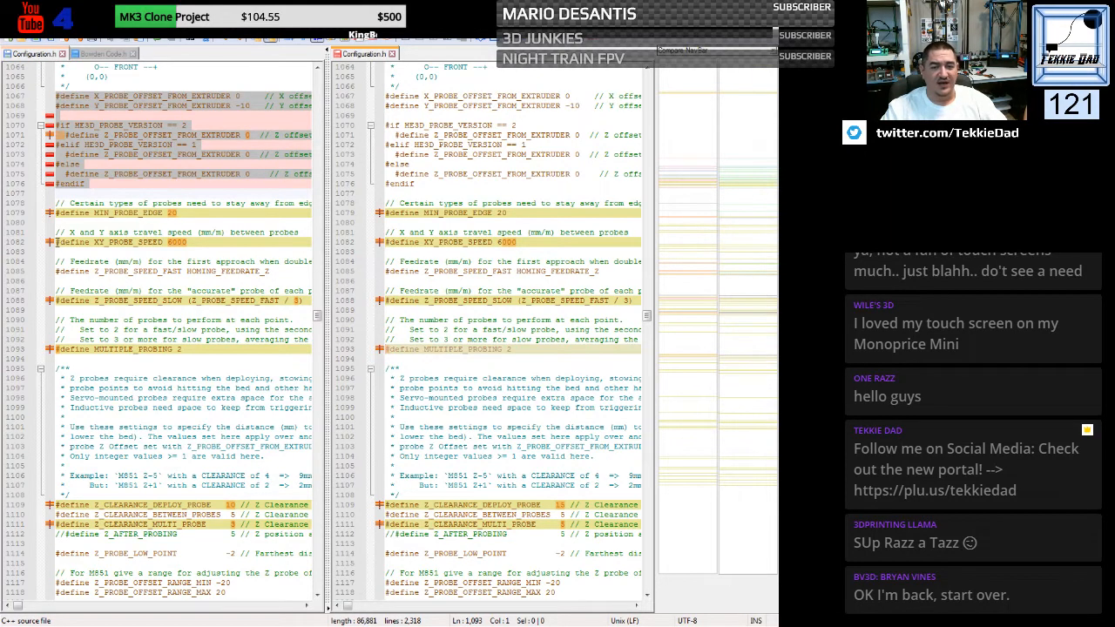
- Replace the generic XY_PROBE_SPEED line with the matching line copied from the custom file
drag(56, 242, 58, 254)
key(ctrl+c)
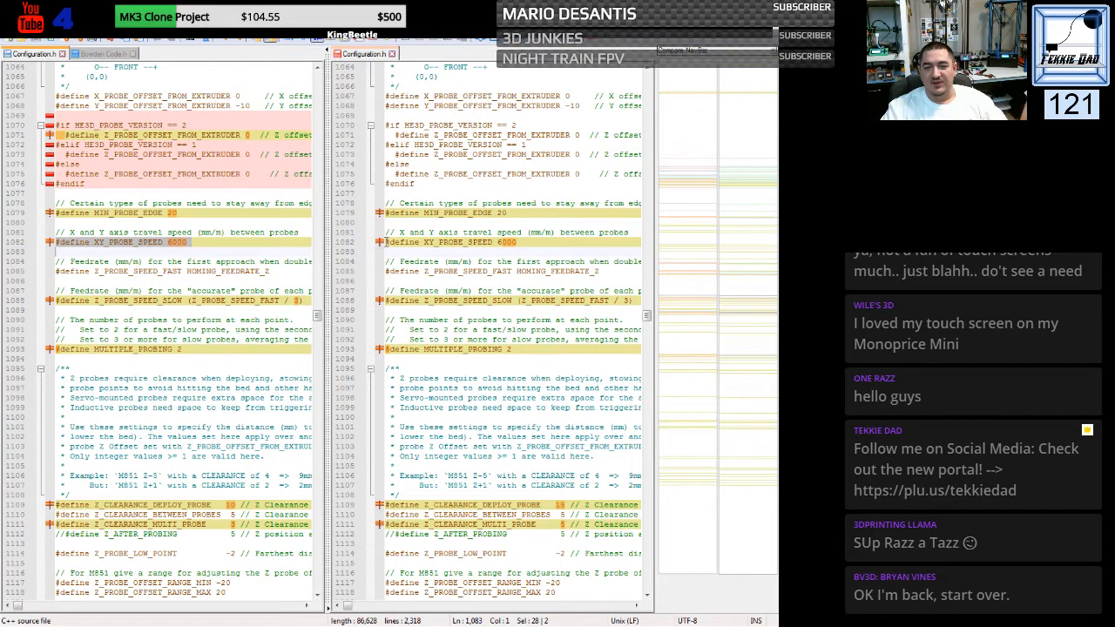
drag(386, 242, 387, 249)
key(ctrl+v)
click(475, 360)
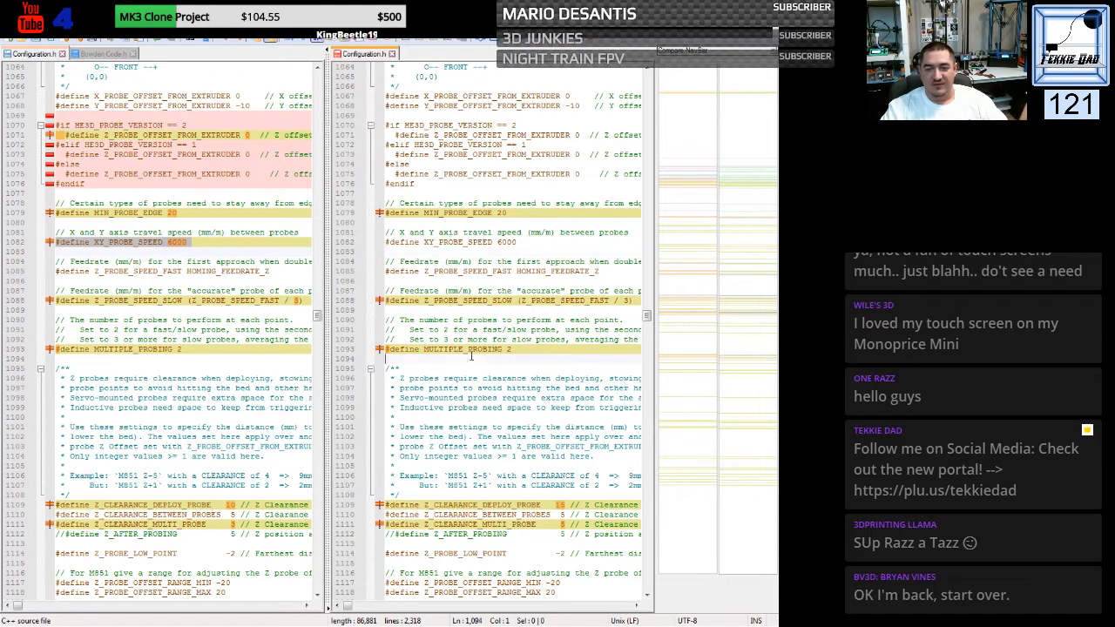
- Set Z_CLEARANCE_DEPLOY_PROBE to 10 and Z_CLEARANCE_MULTI_PROBE to 3 in the generic file
scroll(452, 360, down, 6)
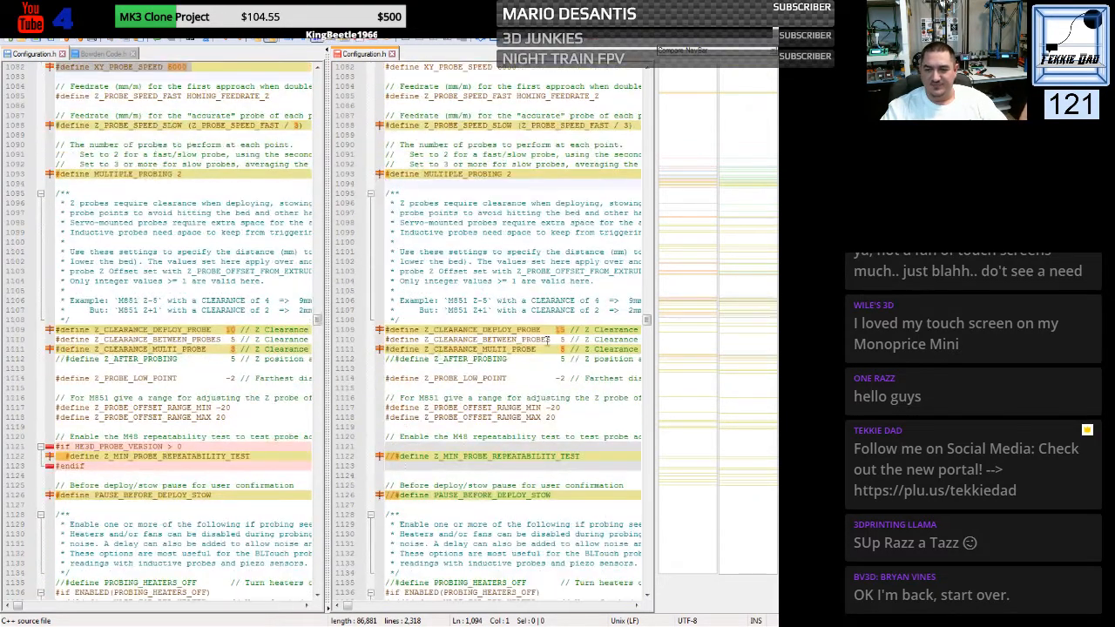
double_click(558, 330)
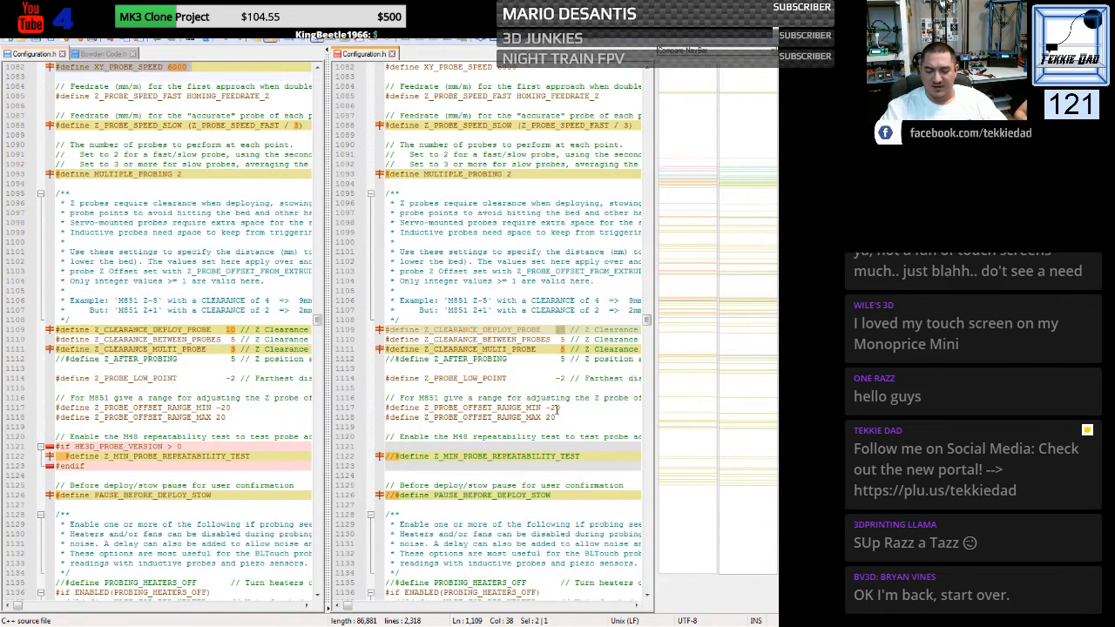
text(10)
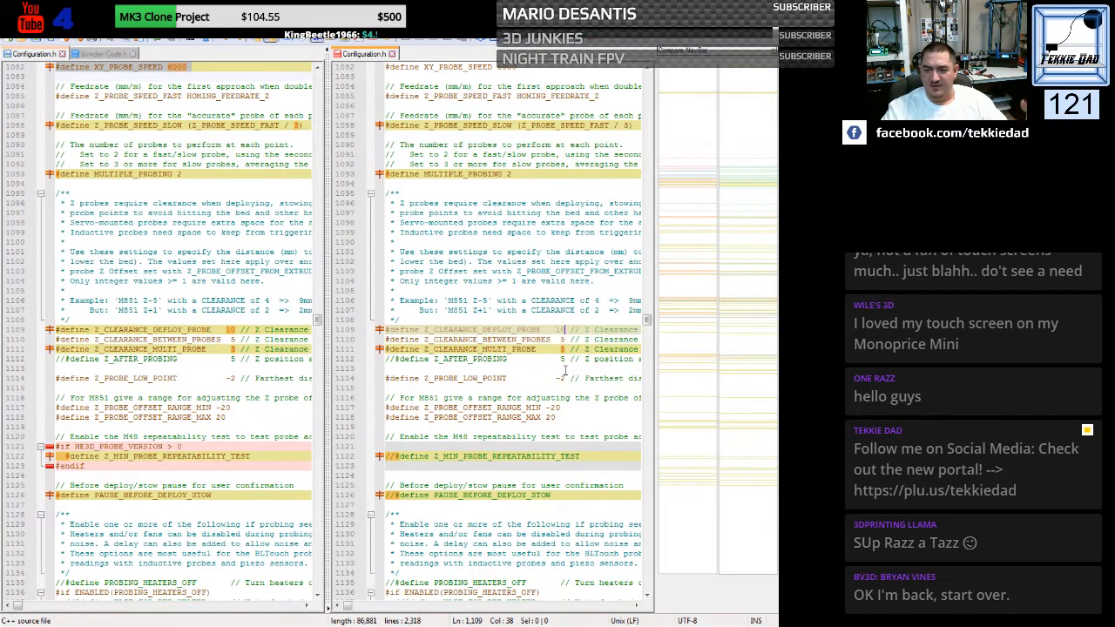
double_click(563, 349)
text(3)
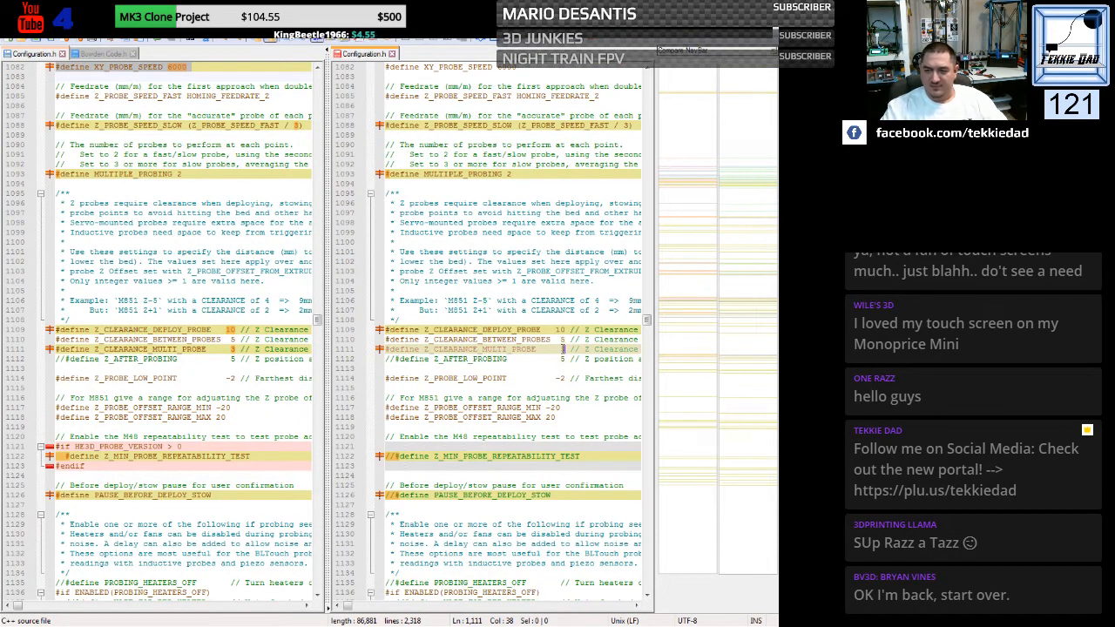
click(541, 378)
- Replace the generic commented-out Z_MIN_PROBE_REPEATABILITY_TEST line with the custom file's #if HE3D_PROBE_VERSION > 0 block
scroll(462, 383, down, 2)
scroll(462, 380, down, 2)
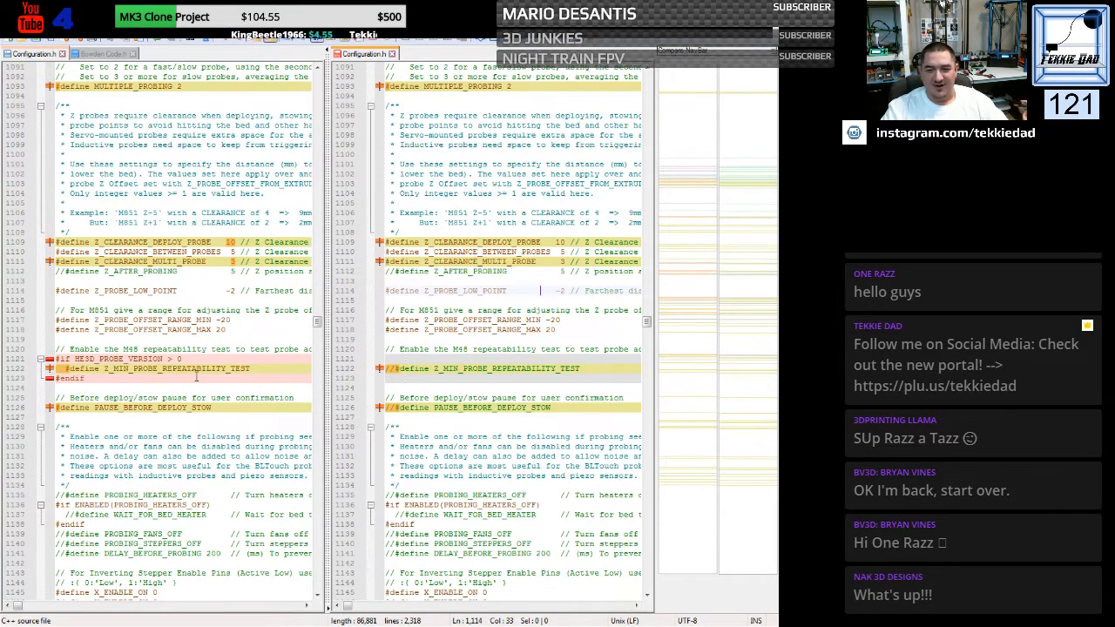
drag(54, 359, 56, 390)
key(ctrl+c)
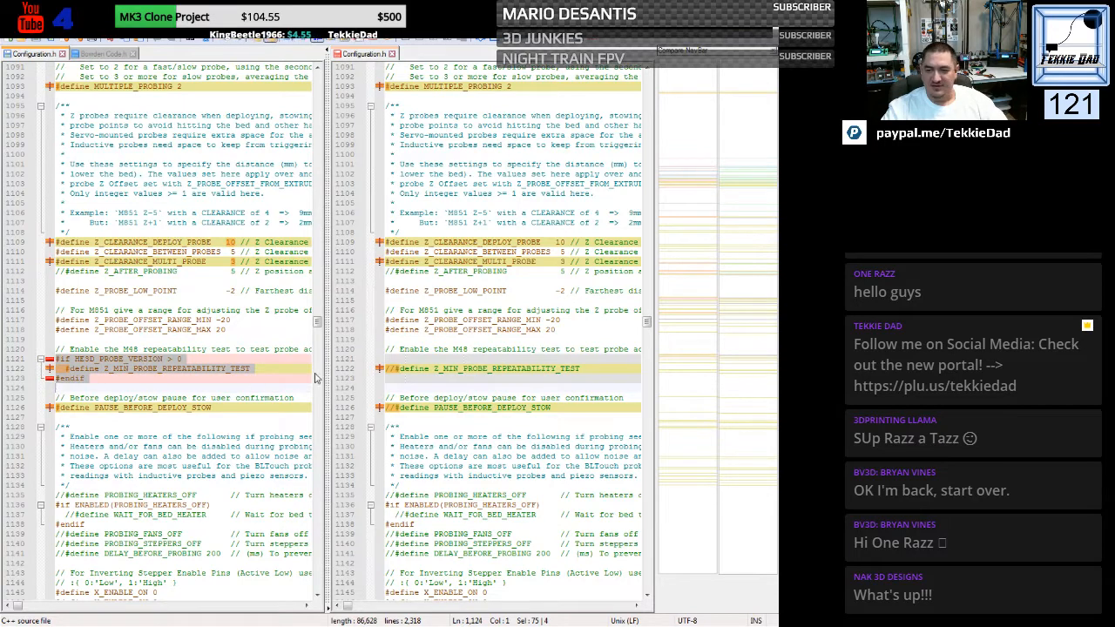
drag(390, 359, 386, 389)
key(ctrl+v)
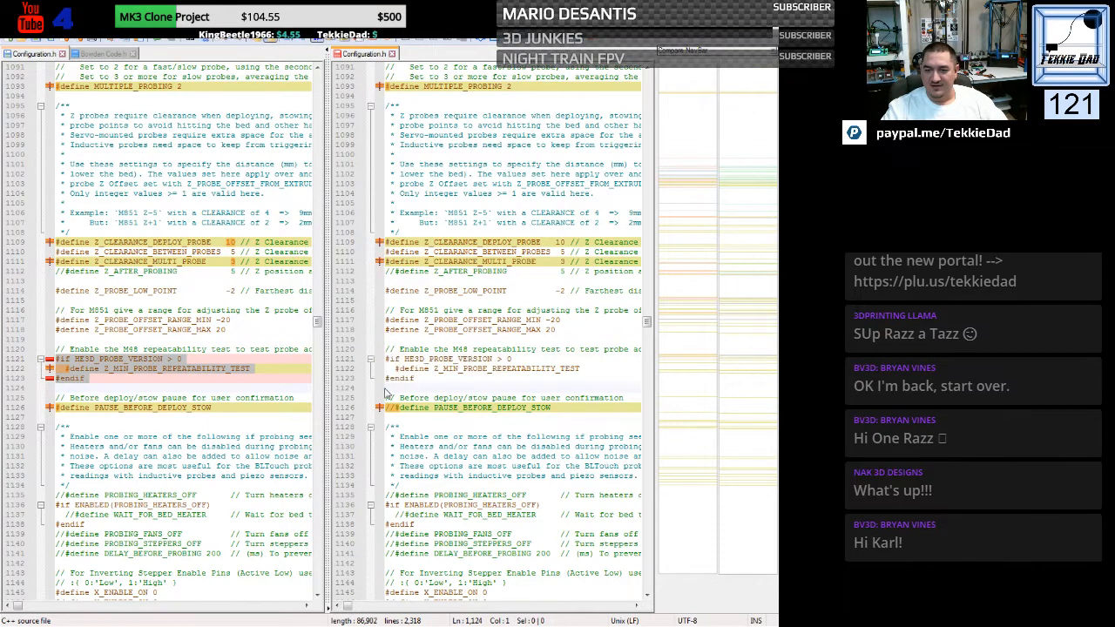
- Enable PAUSE_BEFORE_DEPLOY_STOW in the generic file by removing its comment slashes
click(398, 409)
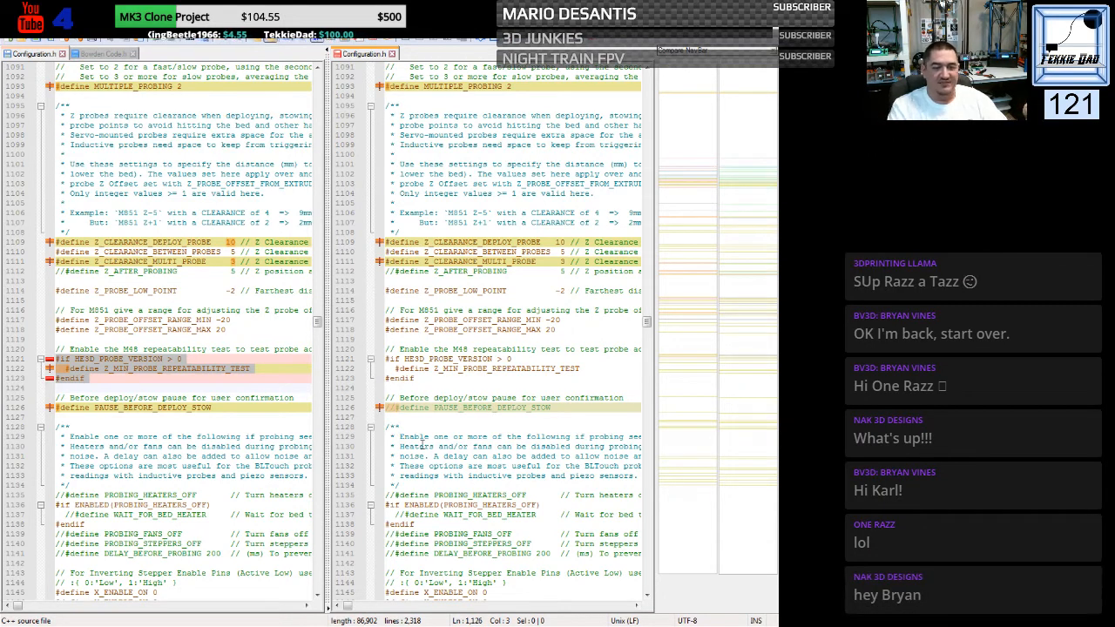
key(BackSpace)
key(BackSpace)
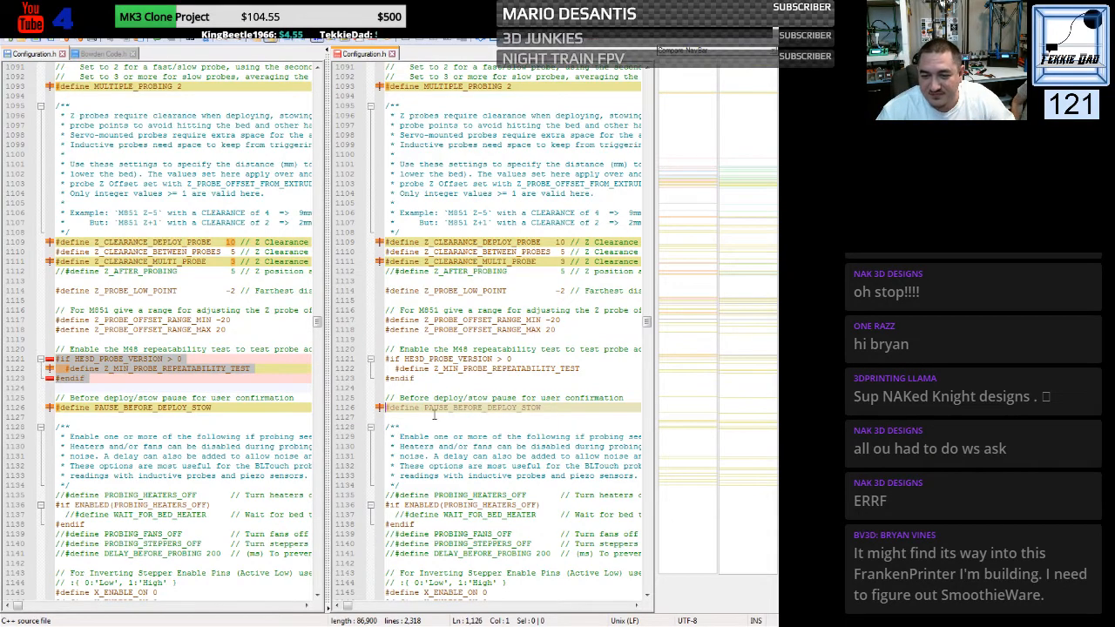
click(413, 426)
- Add the value true to the DISABLE_INACTIVE_EXTRUDER define in the generic file
scroll(412, 418, down, 7)
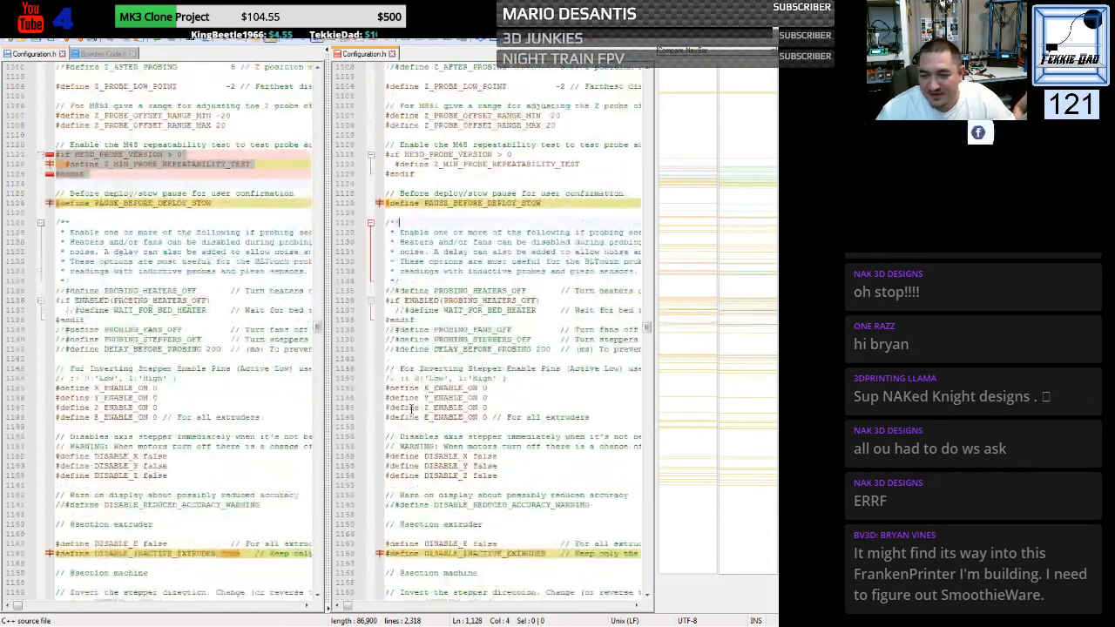
scroll(413, 407, down, 7)
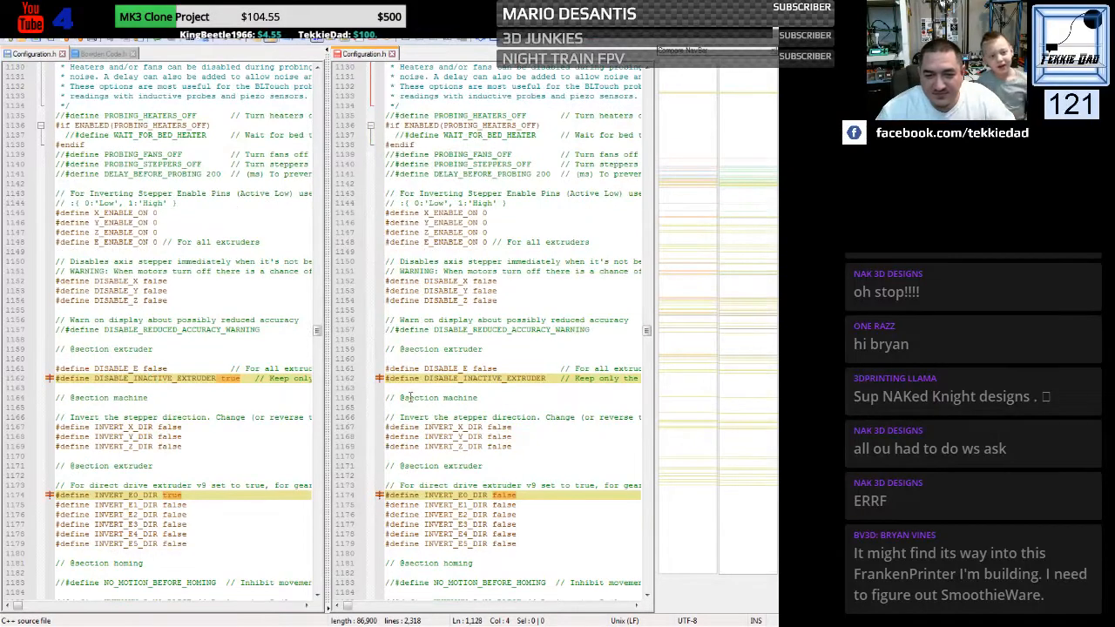
click(547, 378)
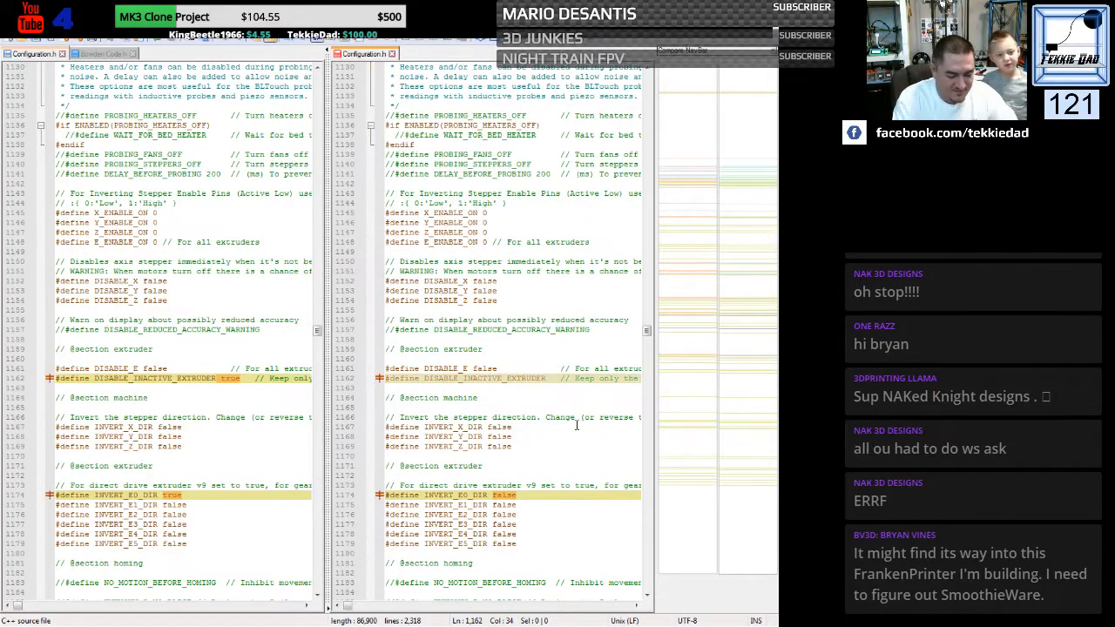
text(true)
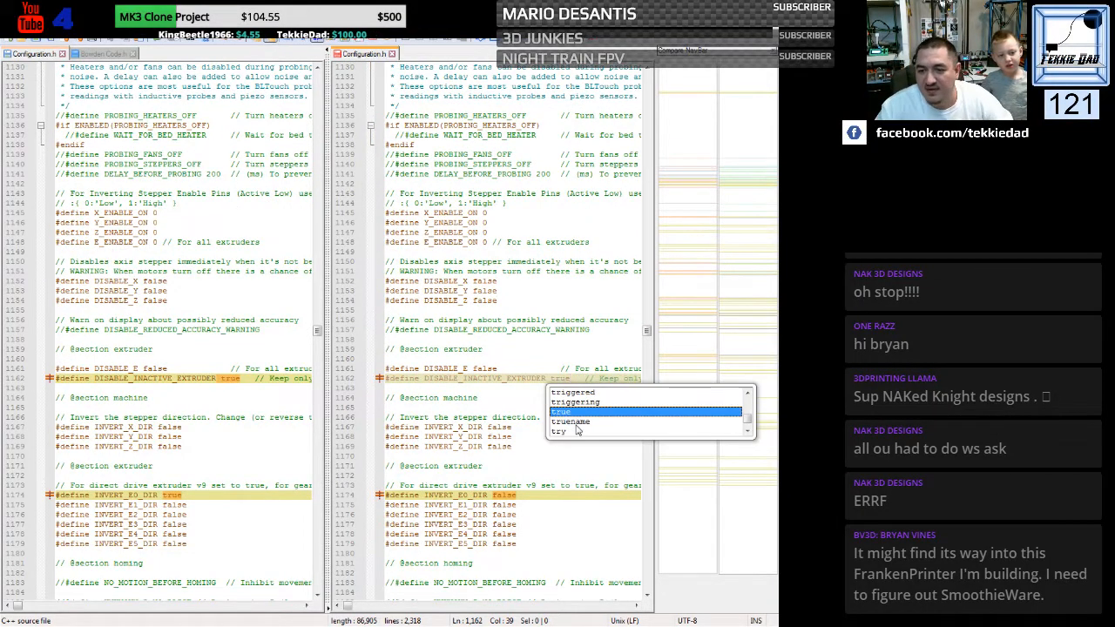
click(517, 430)
- Set INVERT_E0_DIR to true in the generic file
scroll(518, 397, down, 4)
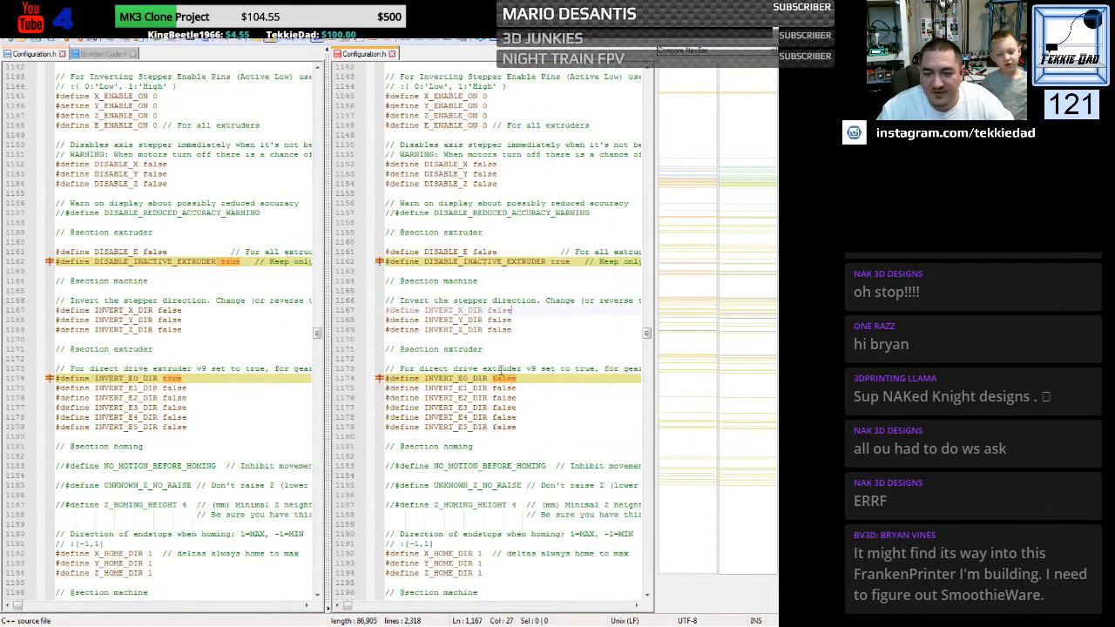
double_click(504, 380)
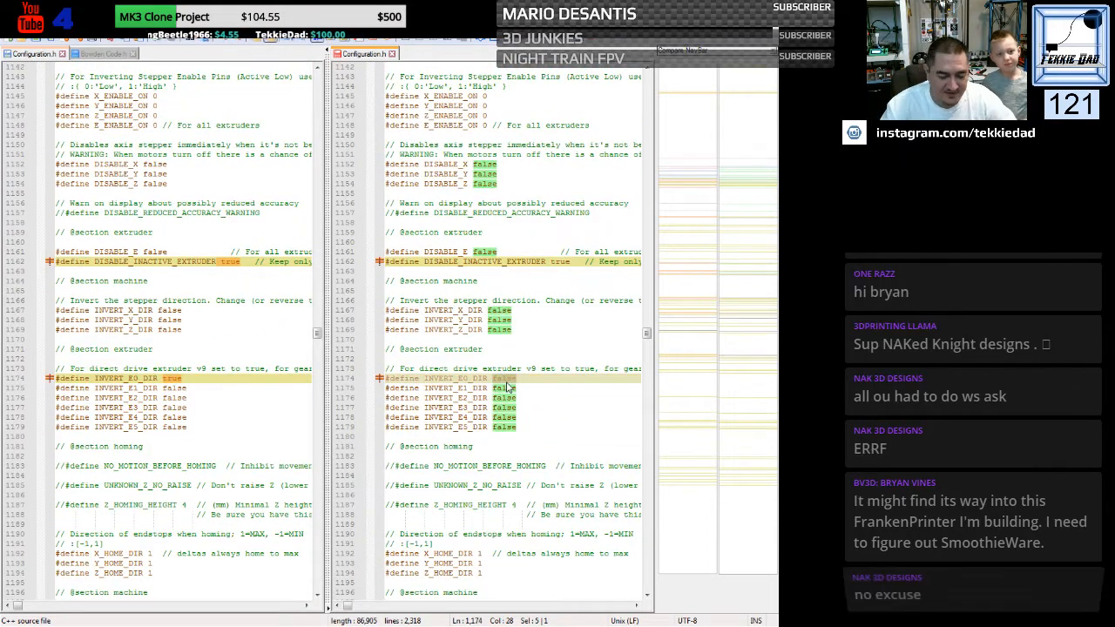
text(true)
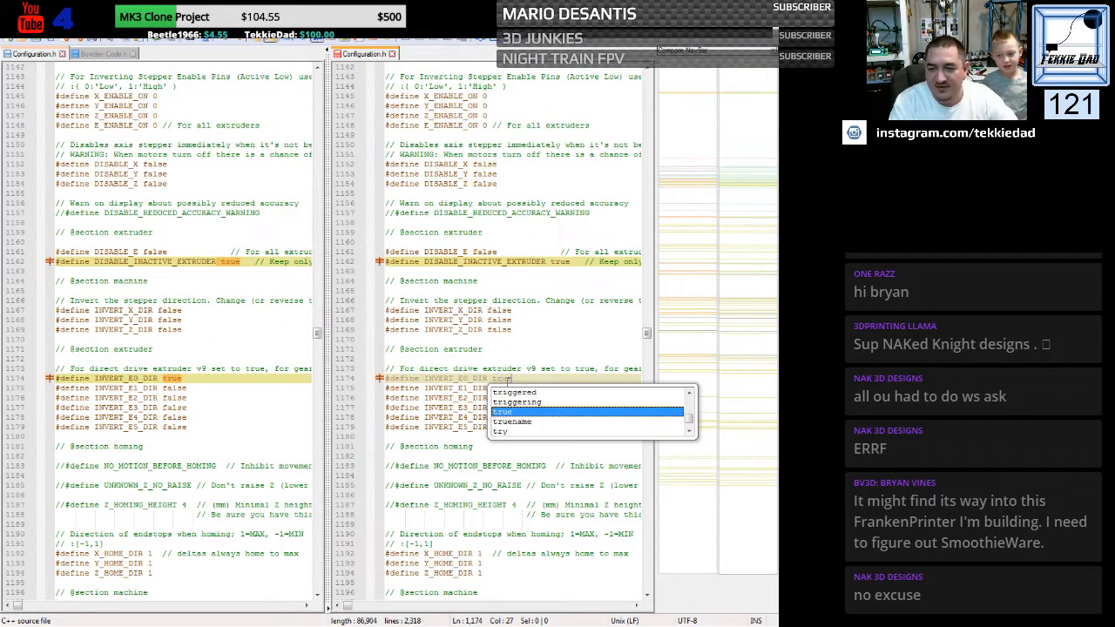
click(482, 359)
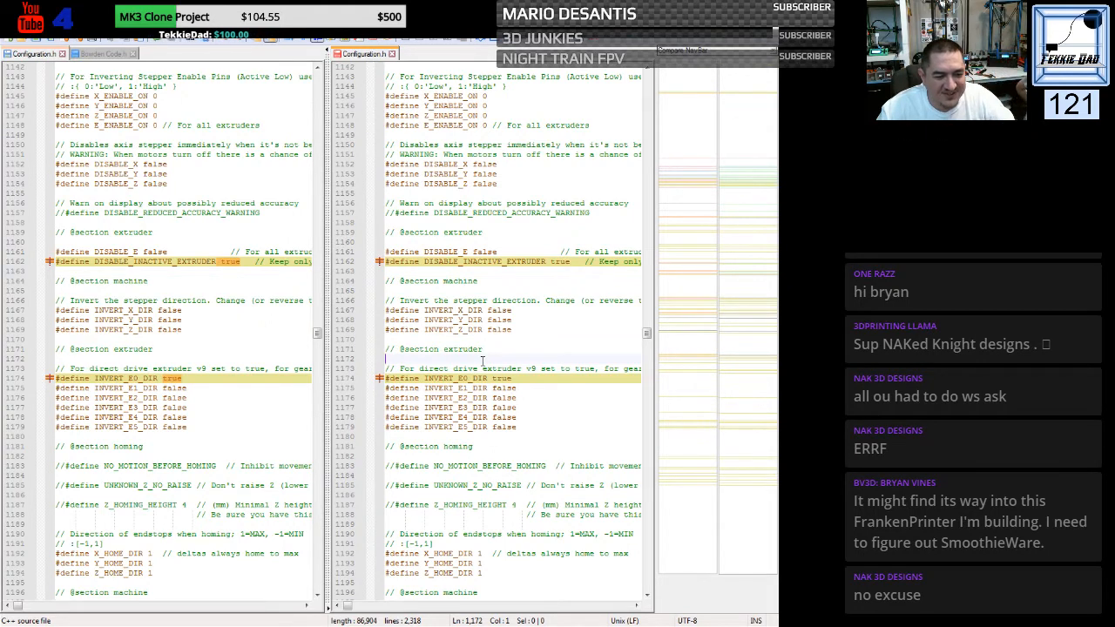
click(476, 423)
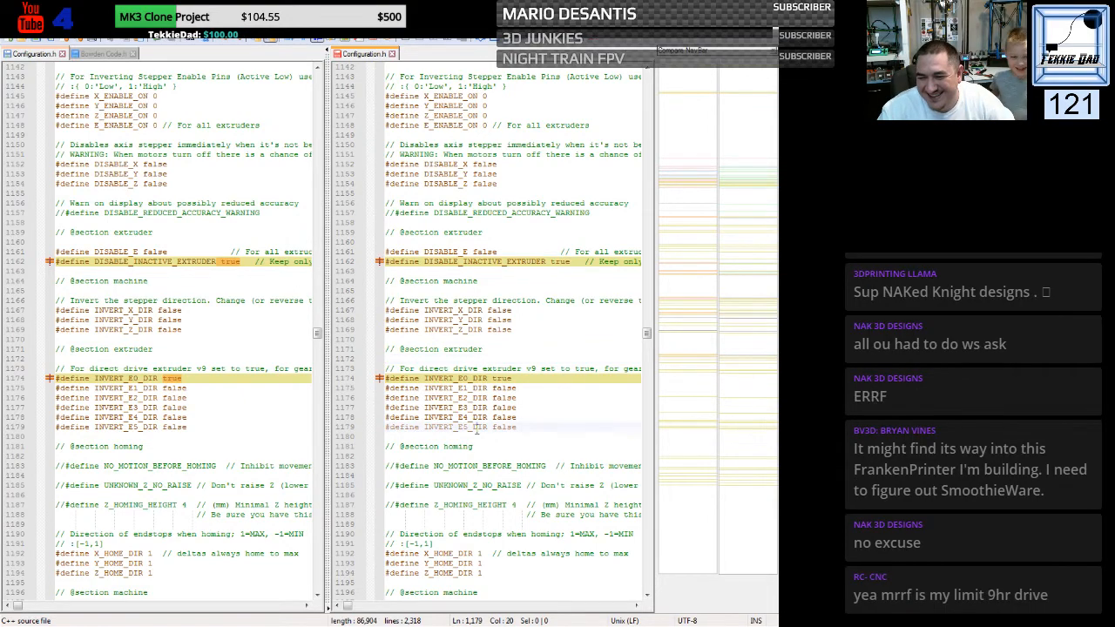
- Set Z_MIN_POS to -1 in the generic file's travel limits
scroll(477, 418, down, 3)
scroll(476, 418, down, 1)
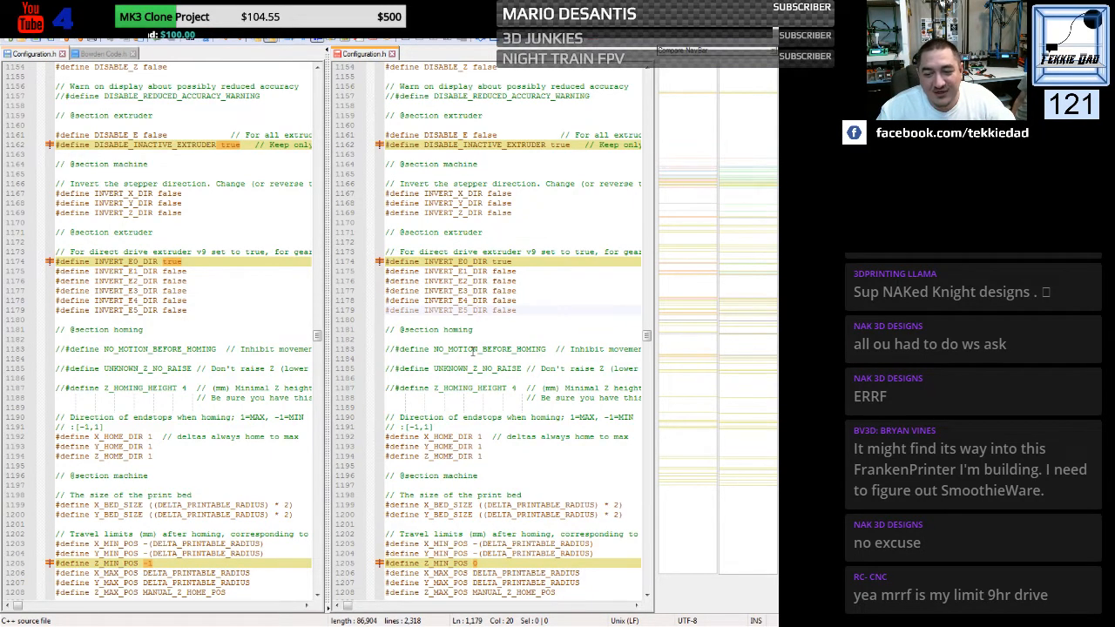
scroll(472, 353, down, 4)
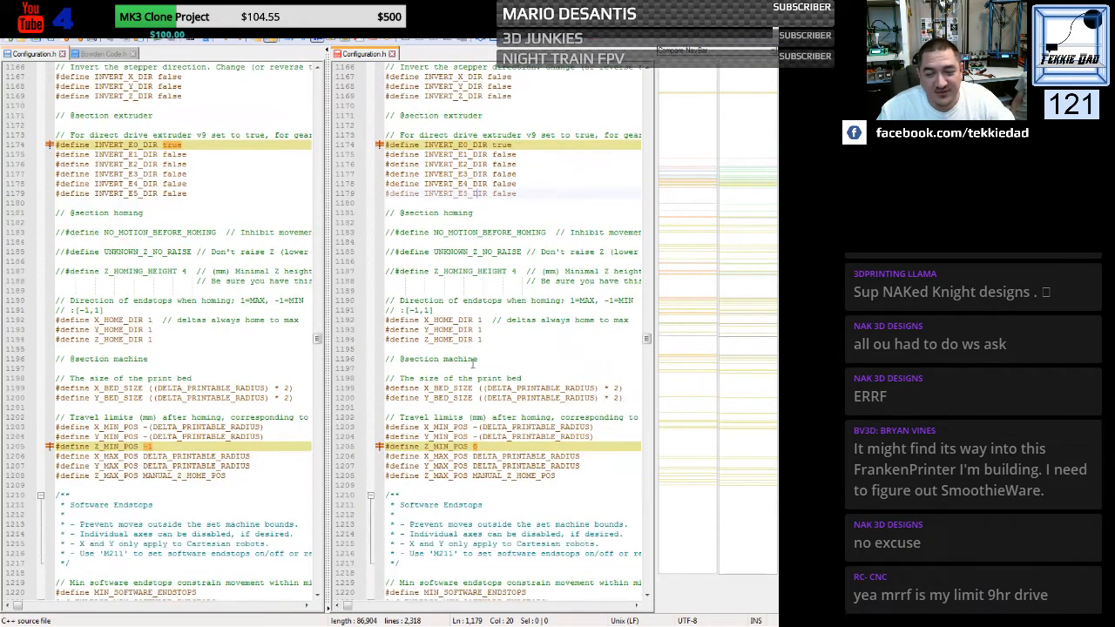
double_click(475, 446)
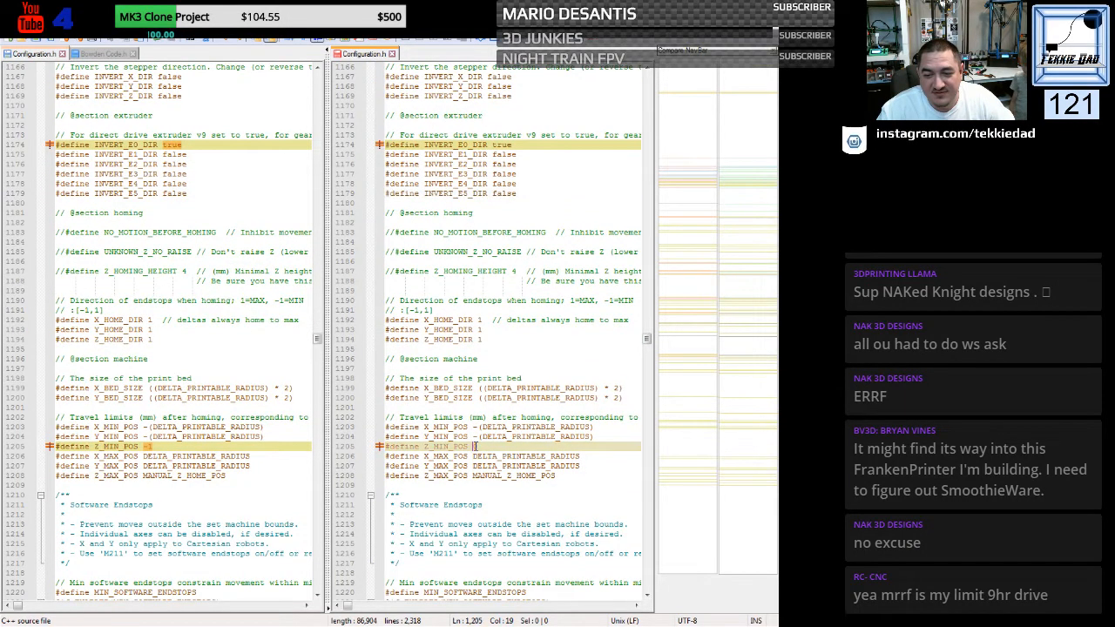
text(-1)
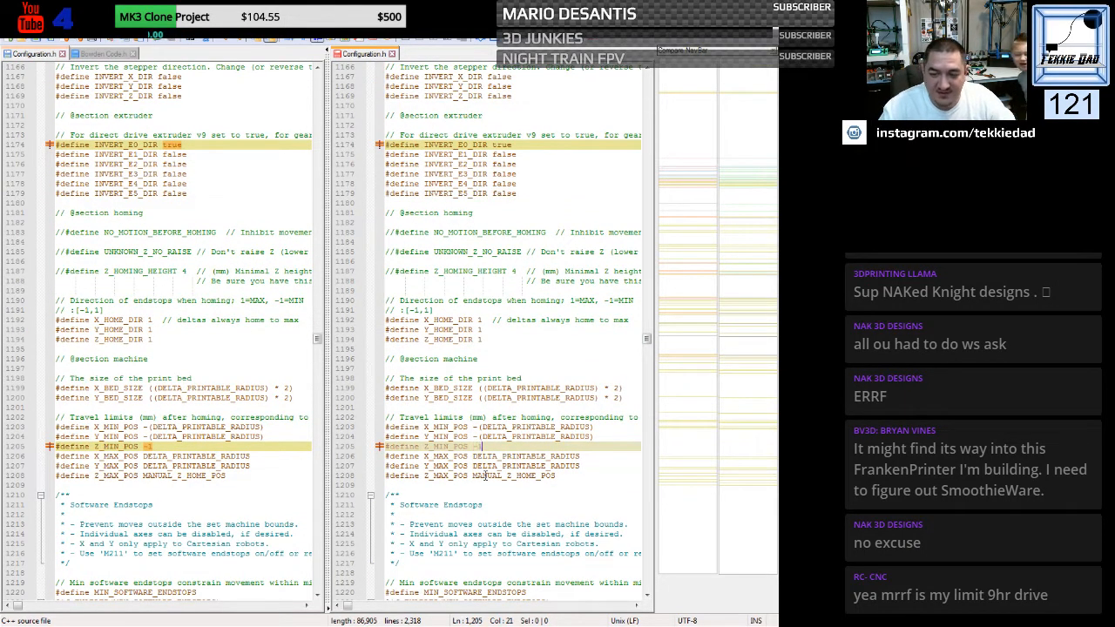
click(483, 476)
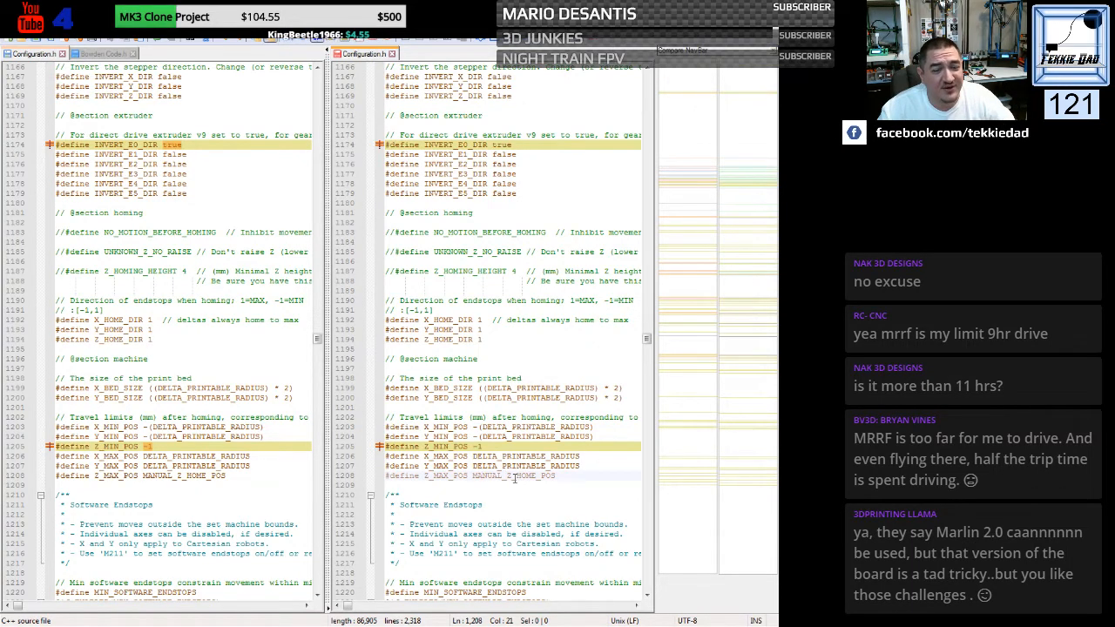
- Replace the generic file's AUTO_BED_LEVELING and MESH_BED_LEVELING define lines with the custom file's #if HE3D_PROBE_VERSION == 0 block
scroll(515, 478, down, 1)
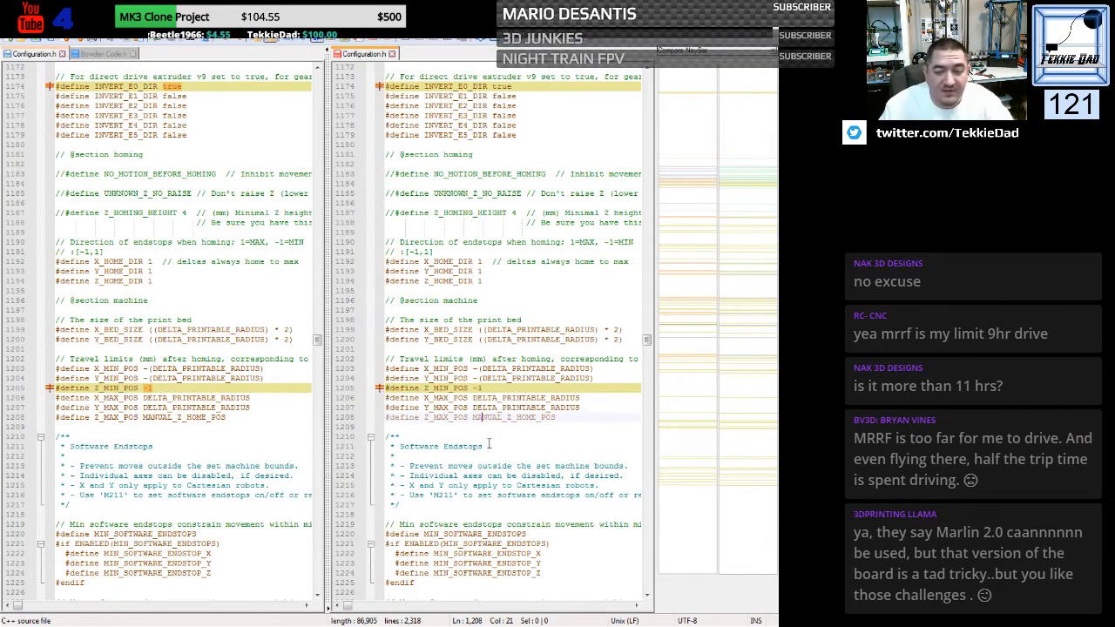
scroll(488, 444, down, 3)
scroll(489, 445, down, 1)
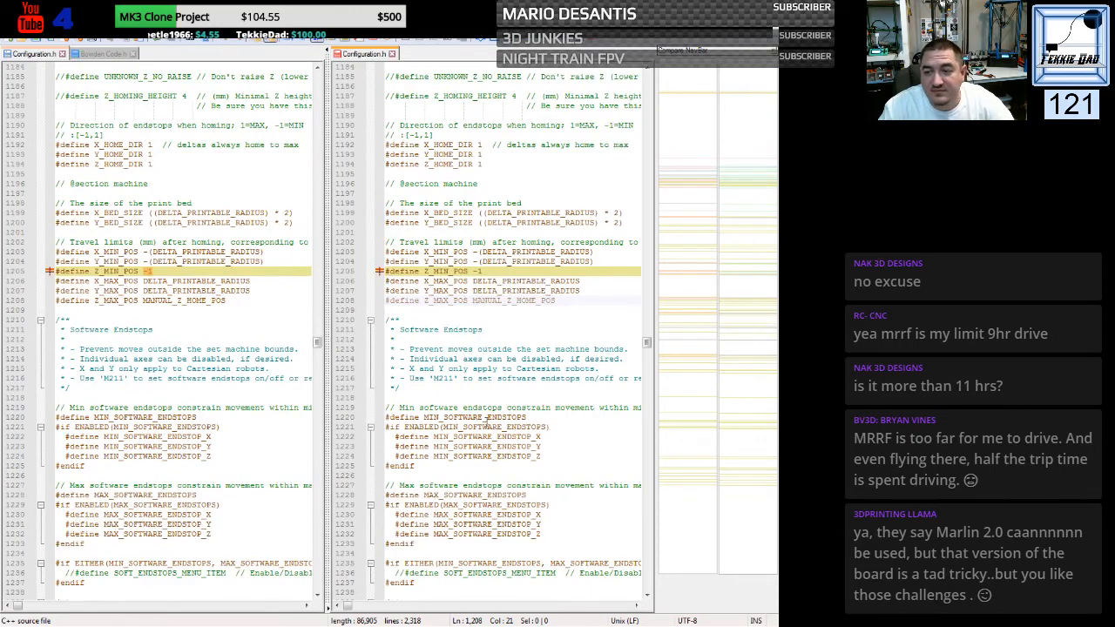
scroll(489, 425, down, 15)
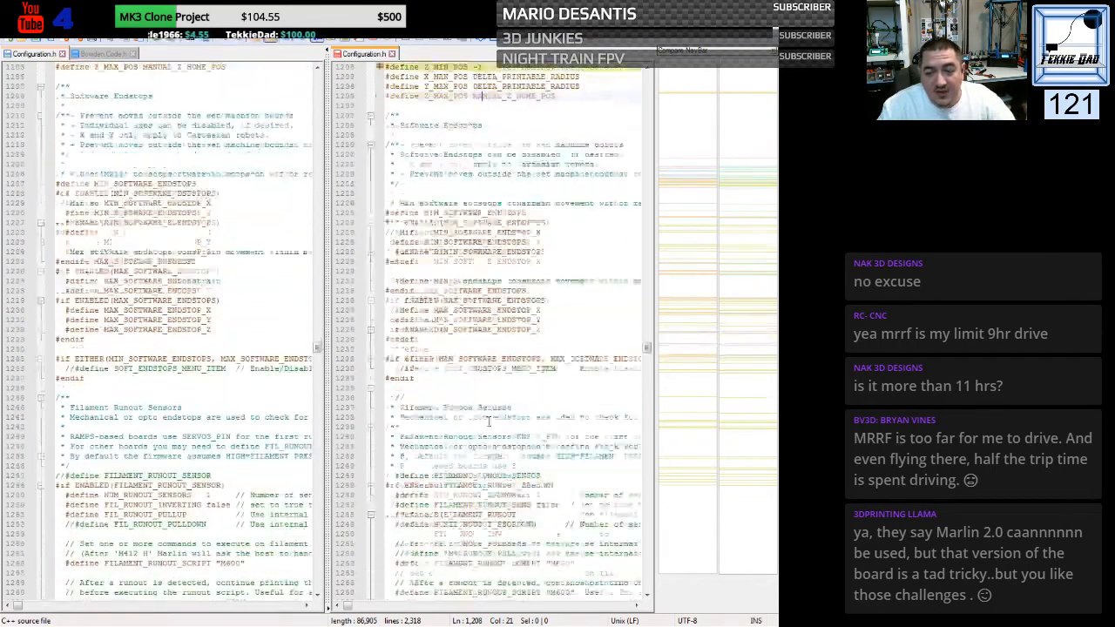
scroll(488, 424, down, 5)
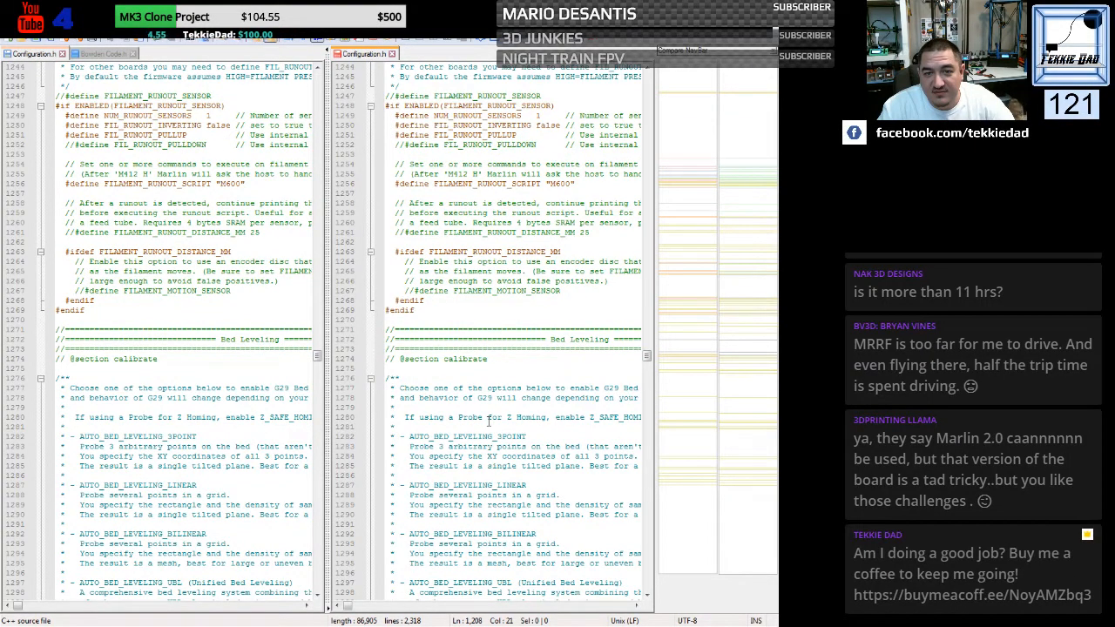
scroll(488, 421, up, 3)
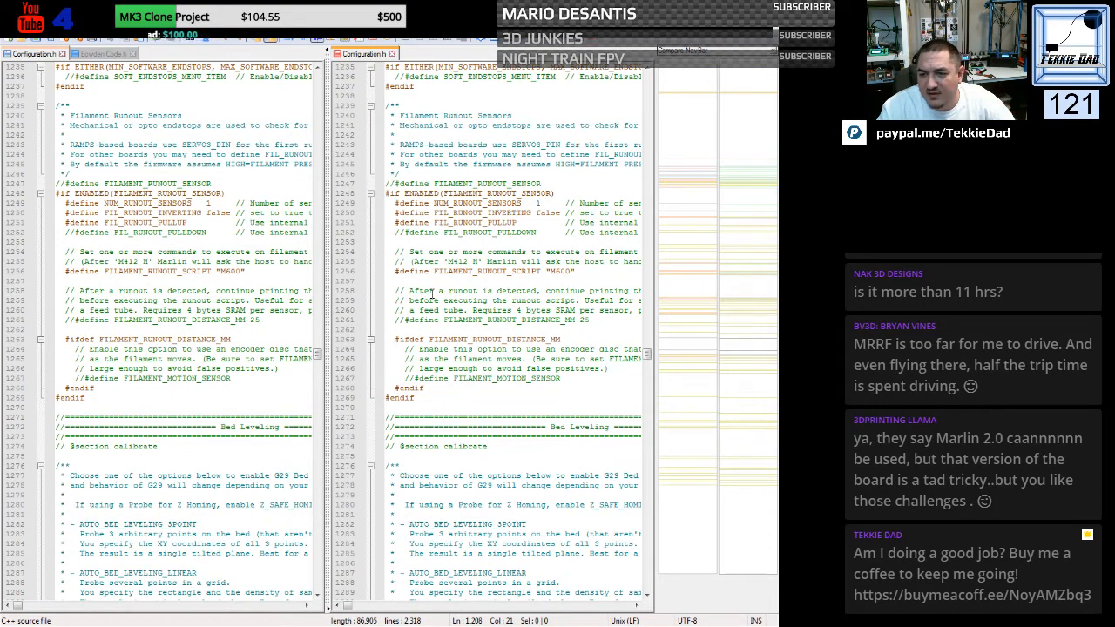
scroll(431, 294, down, 10)
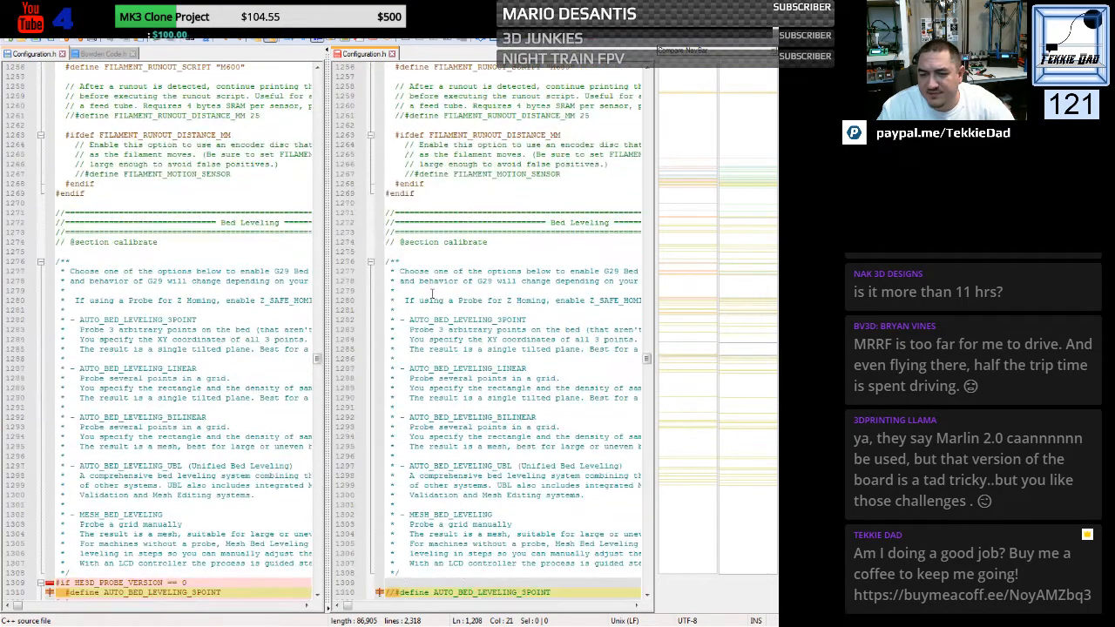
scroll(431, 294, down, 7)
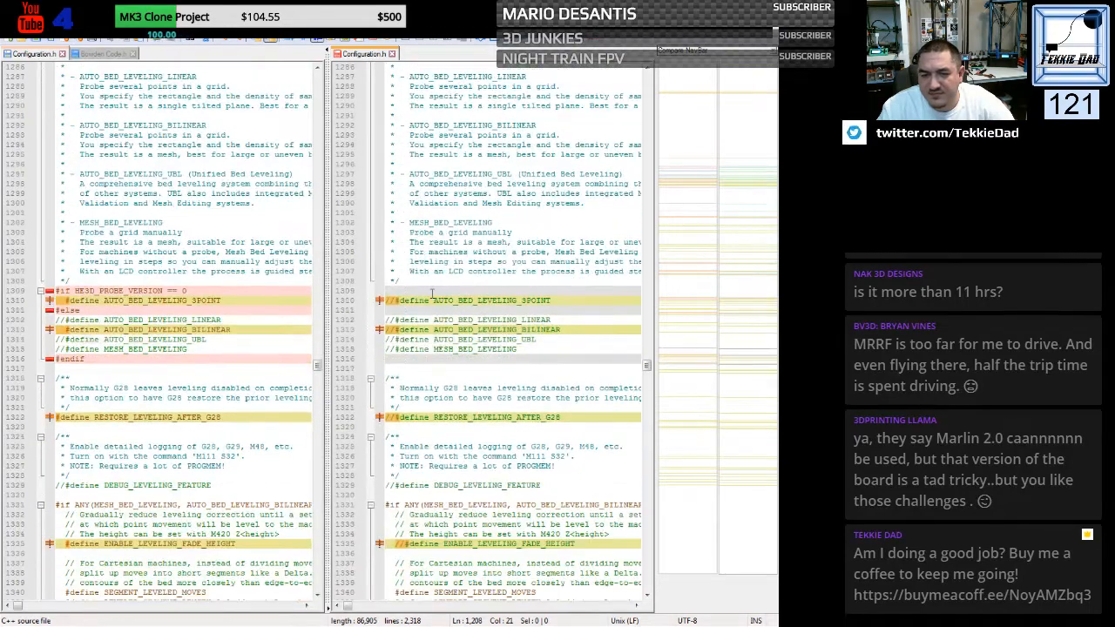
drag(54, 291, 51, 366)
key(ctrl+c)
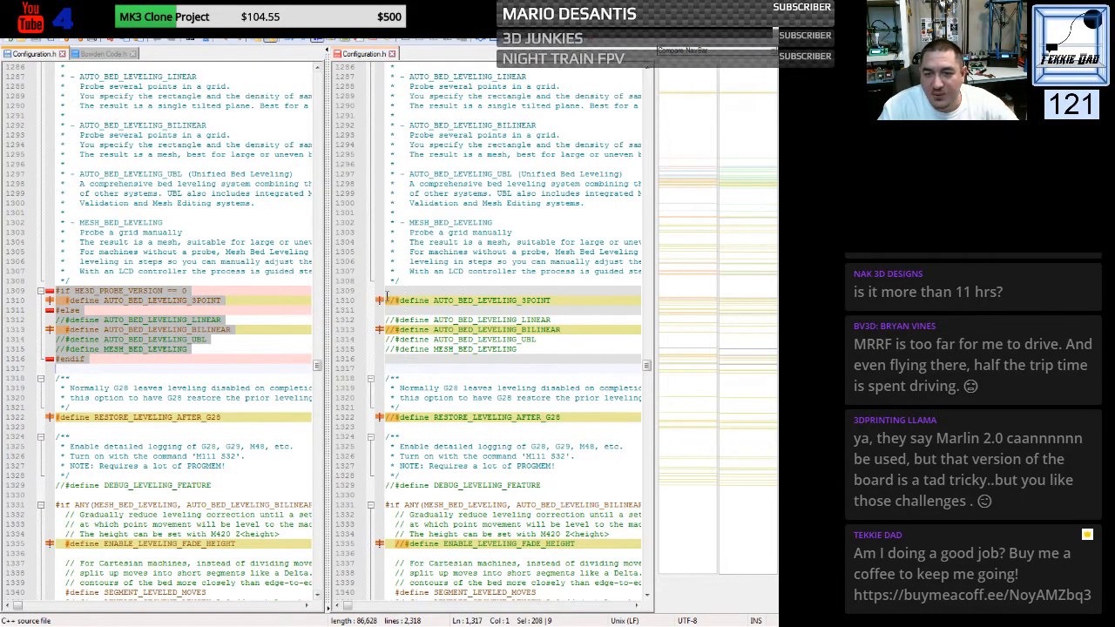
drag(386, 290, 380, 373)
key(ctrl+v)
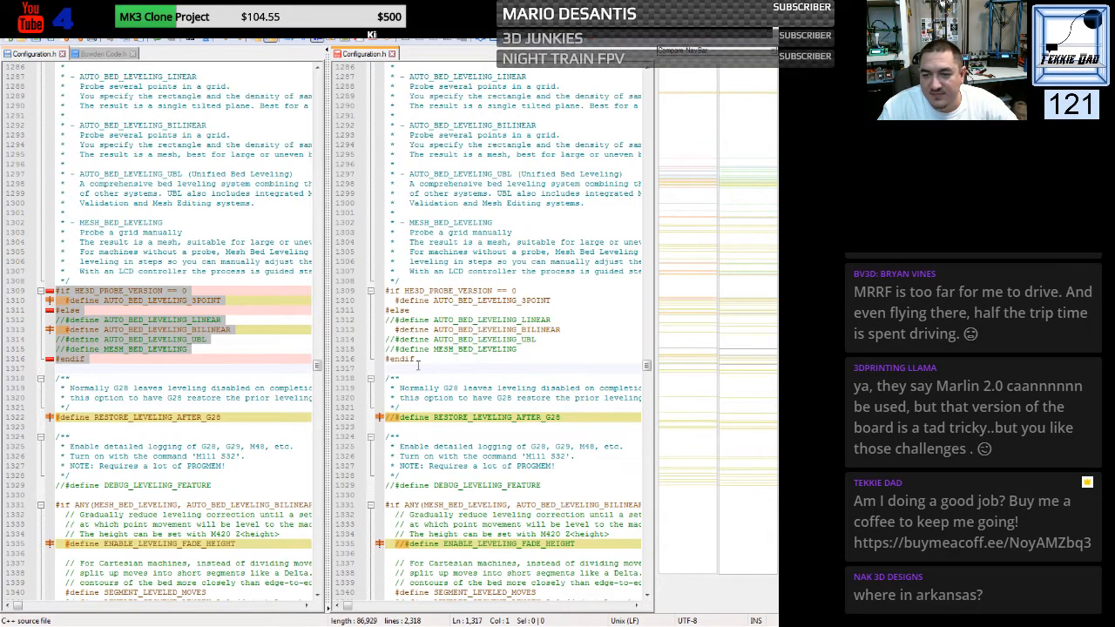
- Enable RESTORE_LEVELING_AFTER_G28 in the generic file by removing its comment slashes
scroll(391, 357, down, 3)
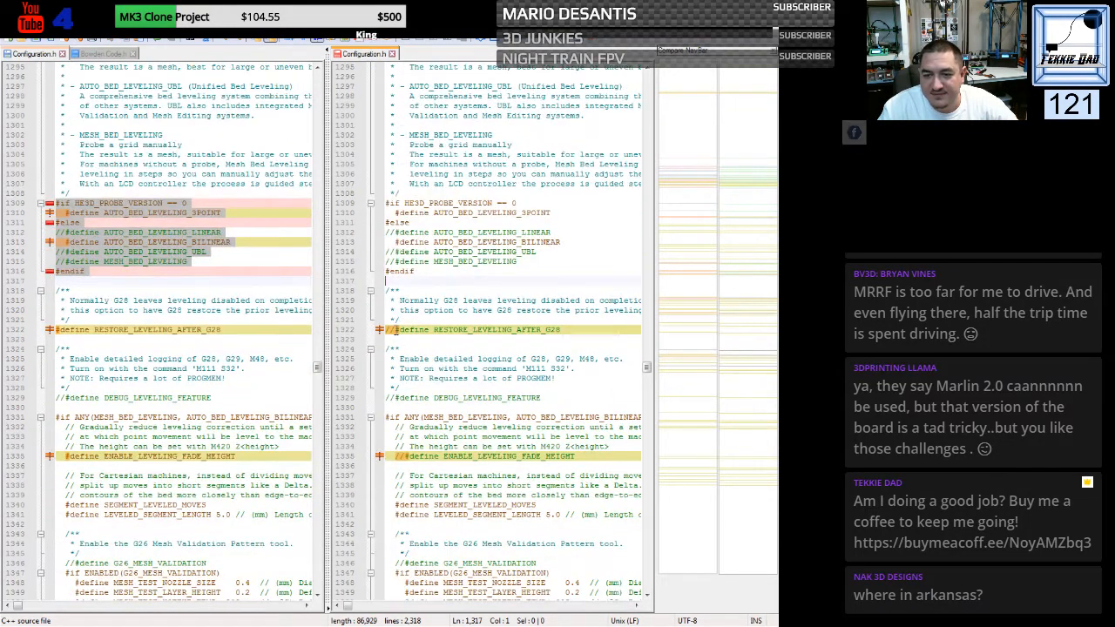
click(395, 330)
key(BackSpace)
key(BackSpace)
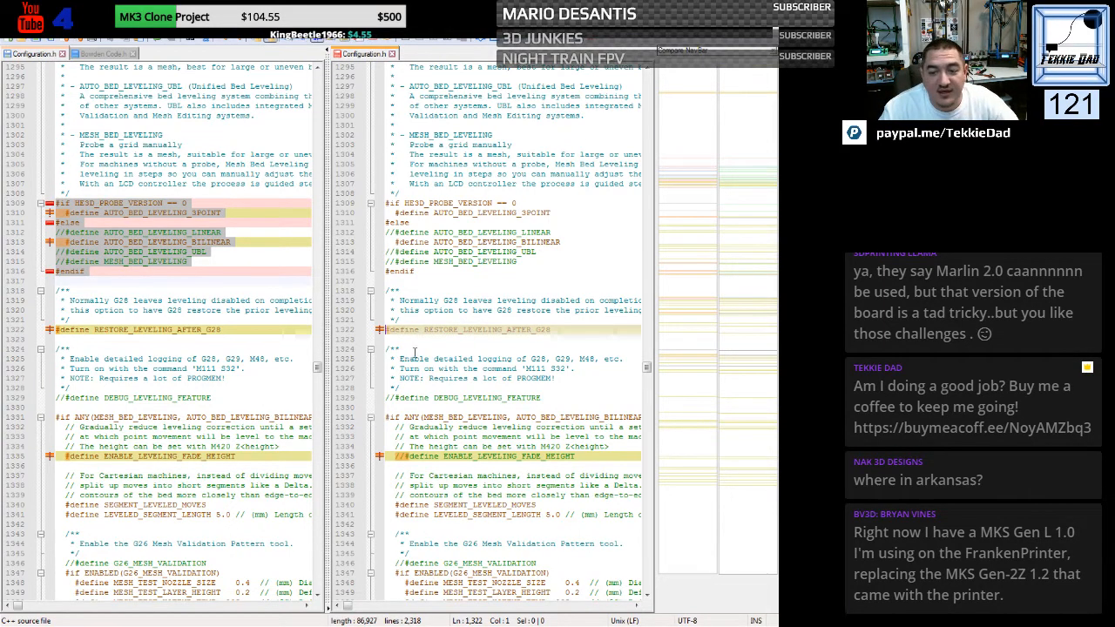
- Enable ENABLE_LEVELING_FADE_HEIGHT in the generic file by removing its comment slashes
scroll(423, 367, down, 3)
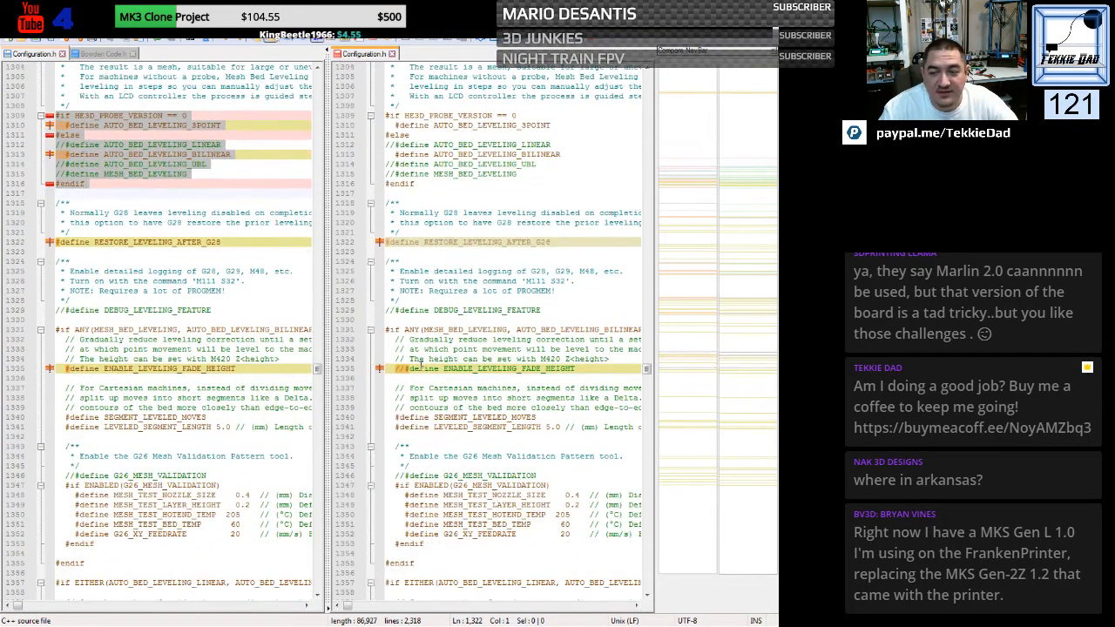
scroll(421, 363, down, 1)
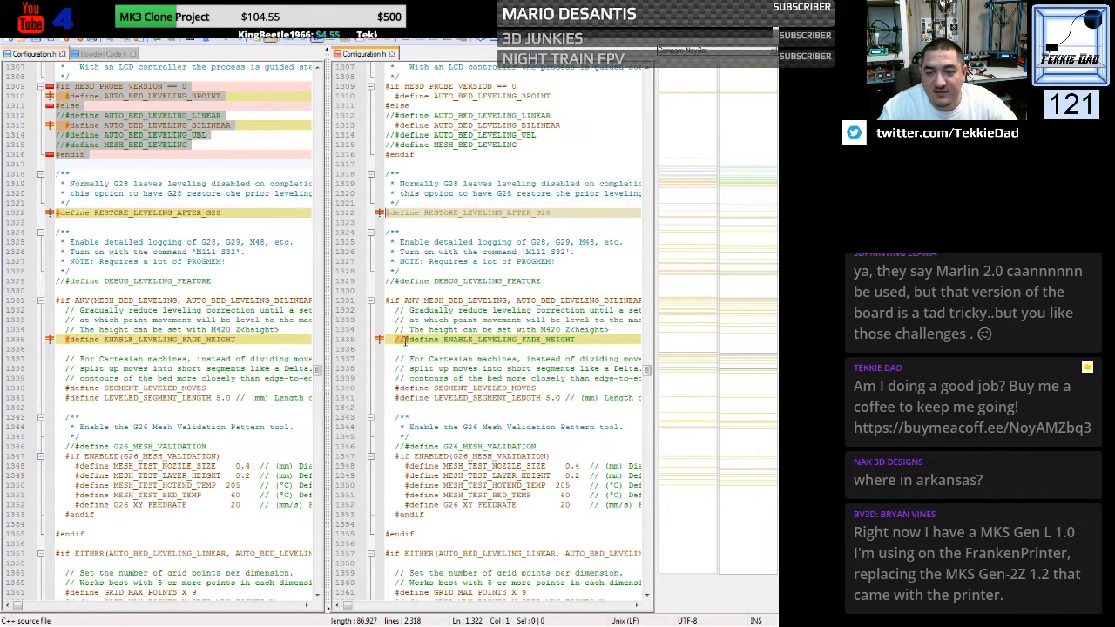
click(404, 339)
key(BackSpace)
key(BackSpace)
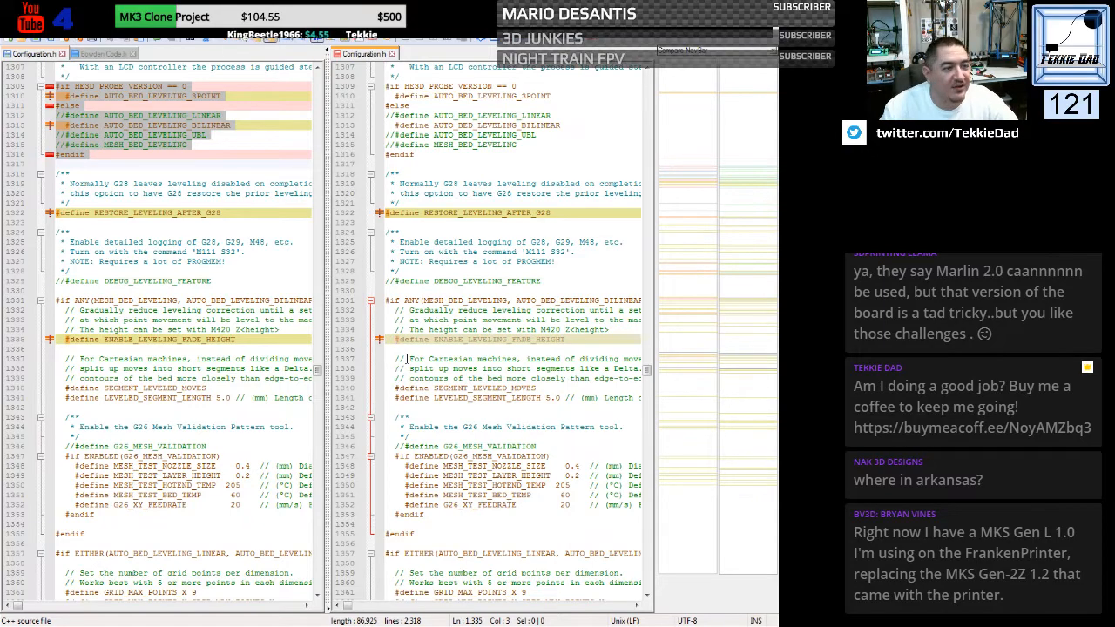
- Replace the generic file's four commented-out LEFT, RIGHT, FRONT and BACK_PROBE_BED_POSITION lines with the custom file's active defines
scroll(406, 358, down, 8)
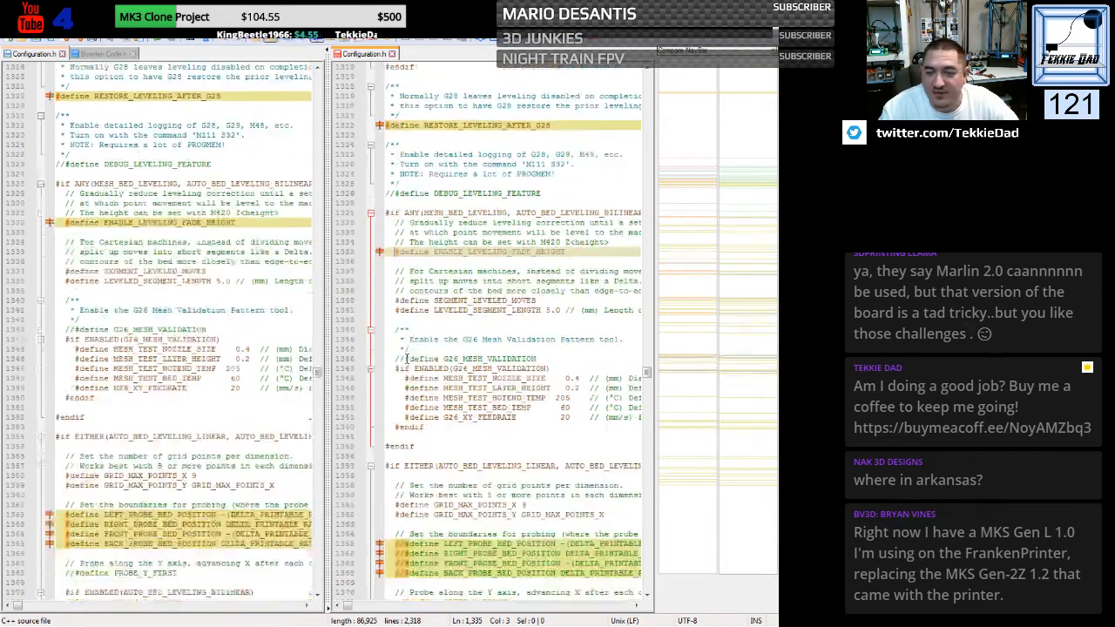
scroll(406, 358, down, 3)
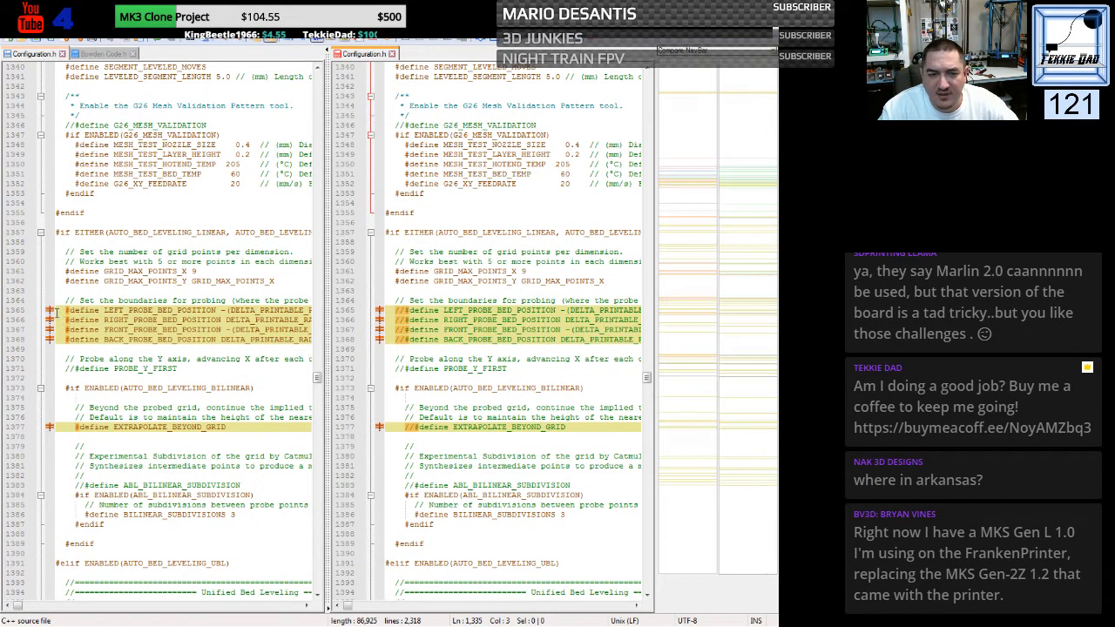
drag(56, 311, 56, 349)
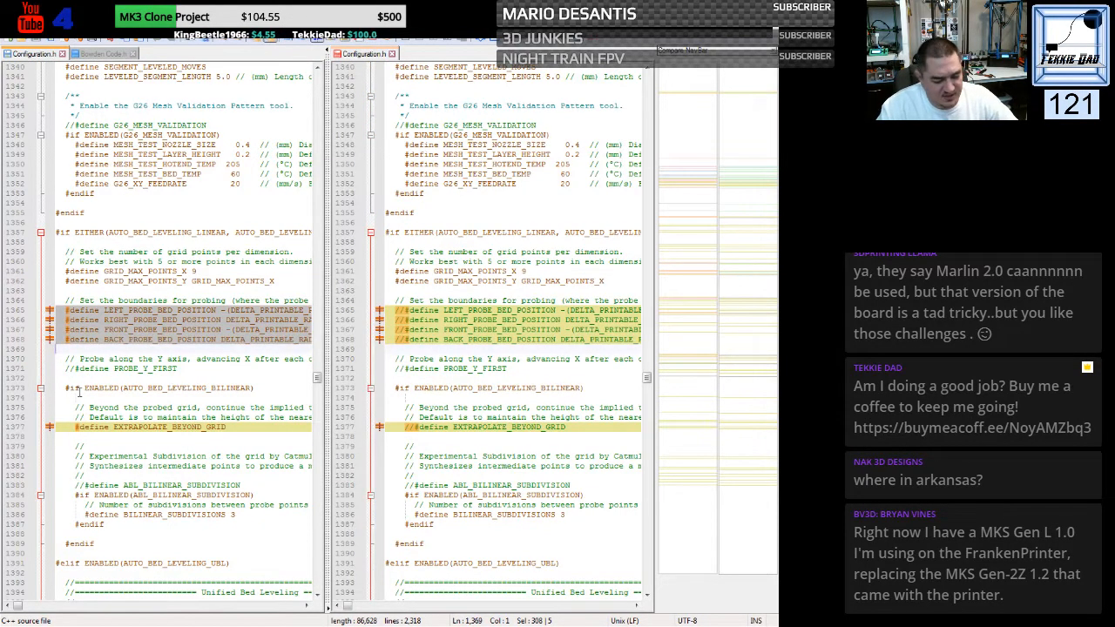
drag(383, 311, 378, 352)
key(ctrl+v)
- Enable EXTRAPOLATE_BEYOND_GRID in the generic file by removing its comment slashes
scroll(432, 381, down, 2)
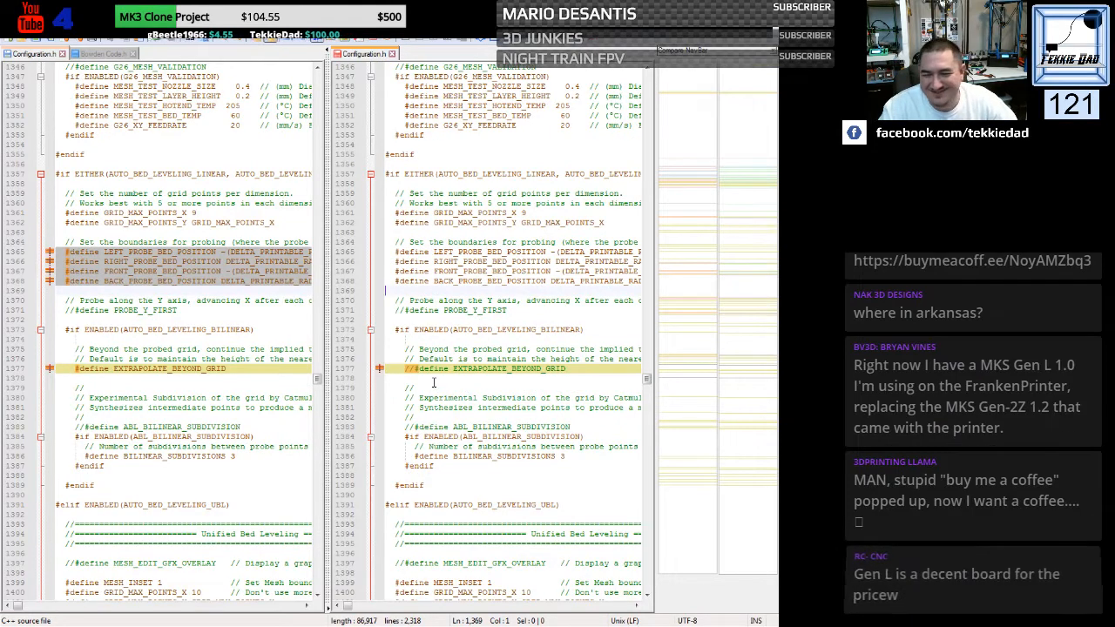
click(415, 368)
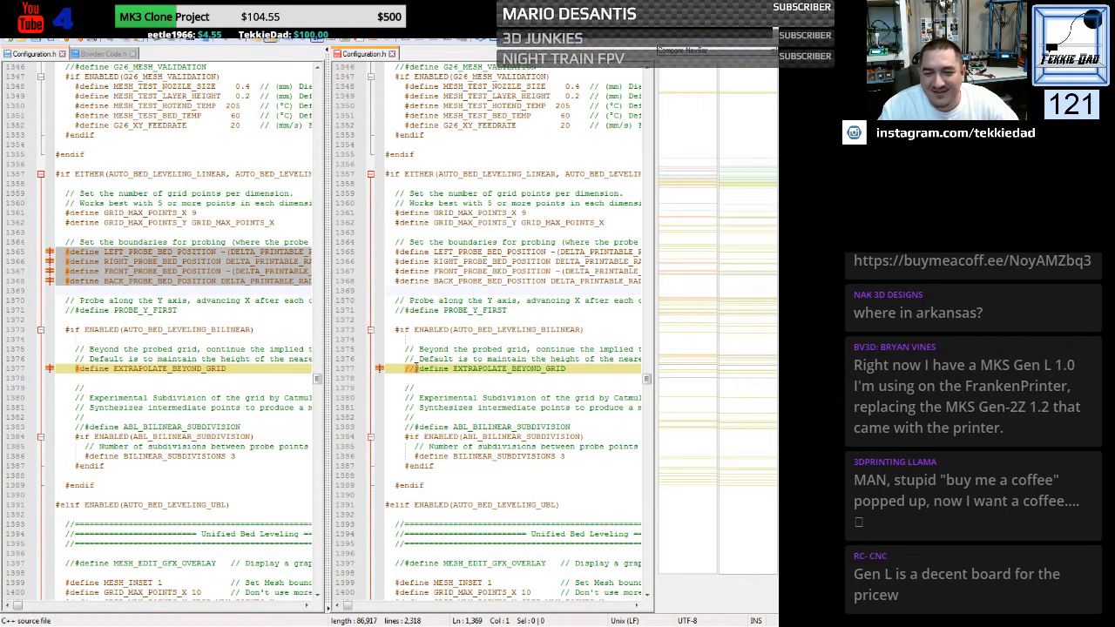
key(BackSpace)
key(BackSpace)
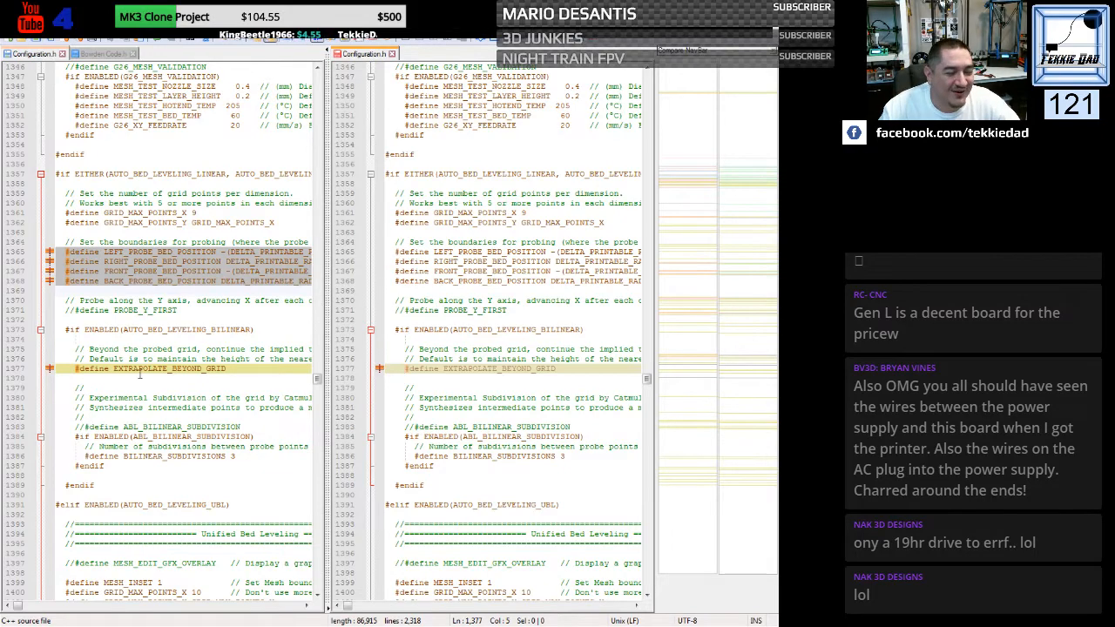
click(449, 398)
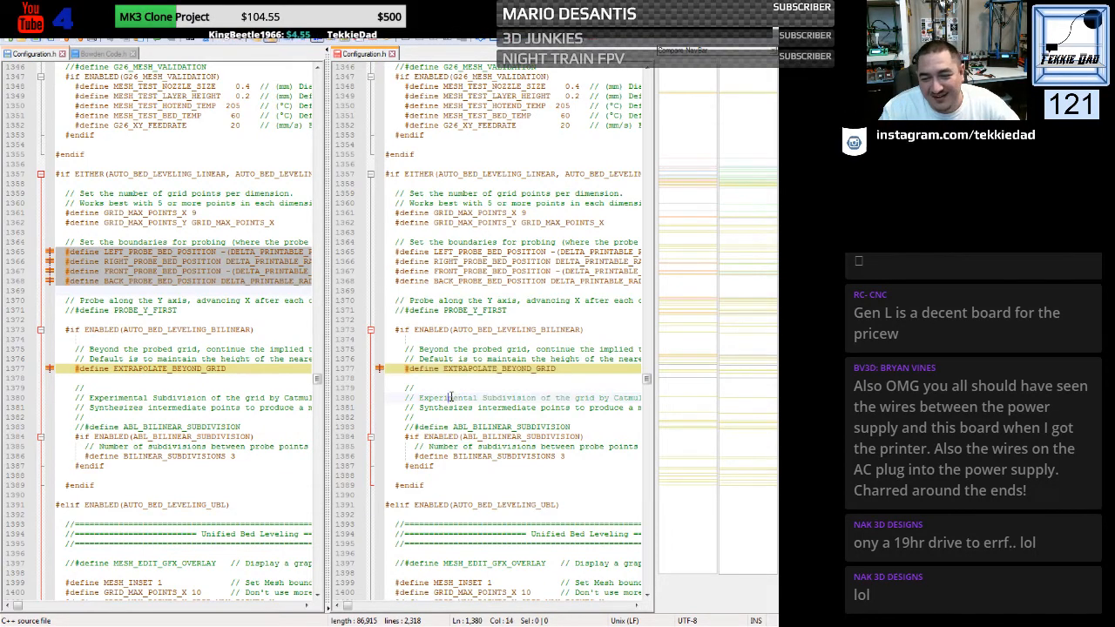
- Replace the generic file's HOMING_FEEDRATE_Z line with the custom file's define, using the value (60*60)
scroll(451, 397, down, 2)
scroll(451, 397, down, 10)
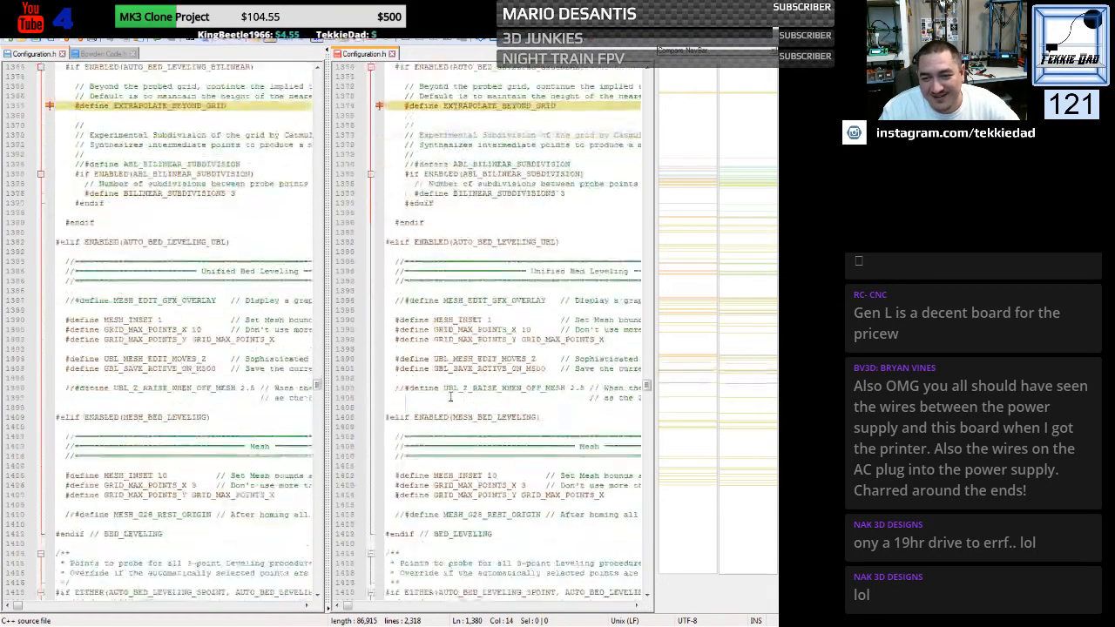
scroll(450, 398, down, 13)
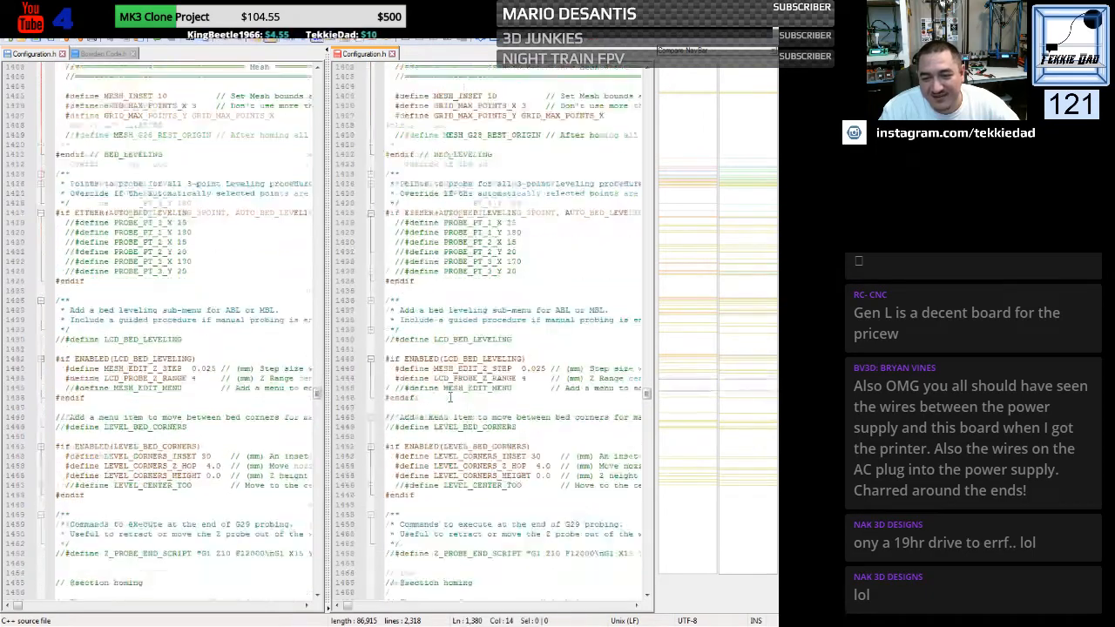
scroll(450, 398, down, 14)
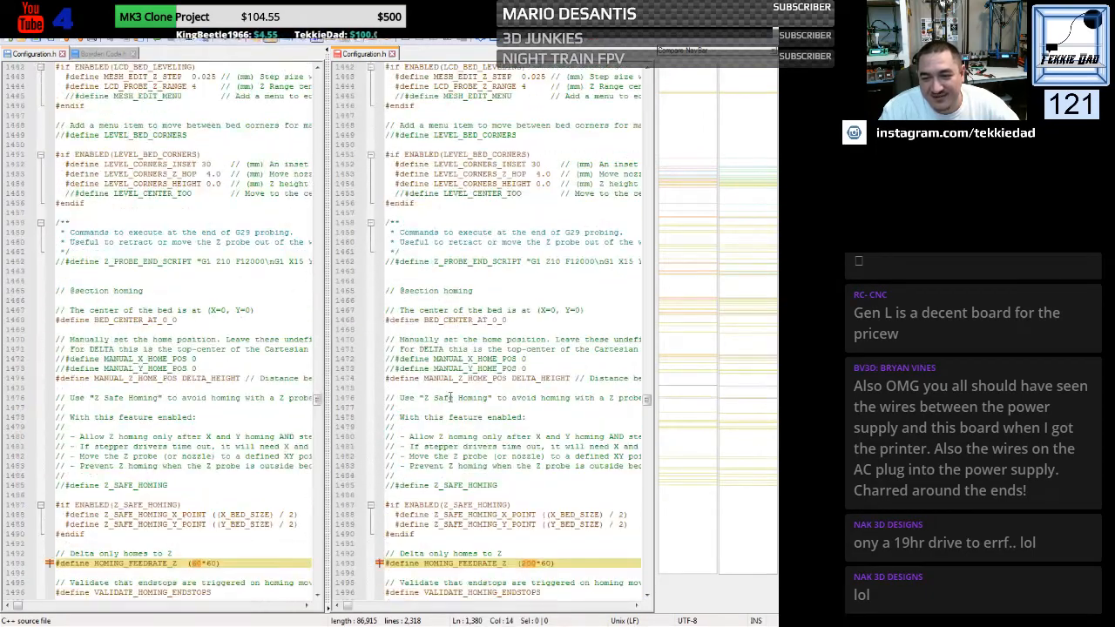
scroll(449, 397, down, 2)
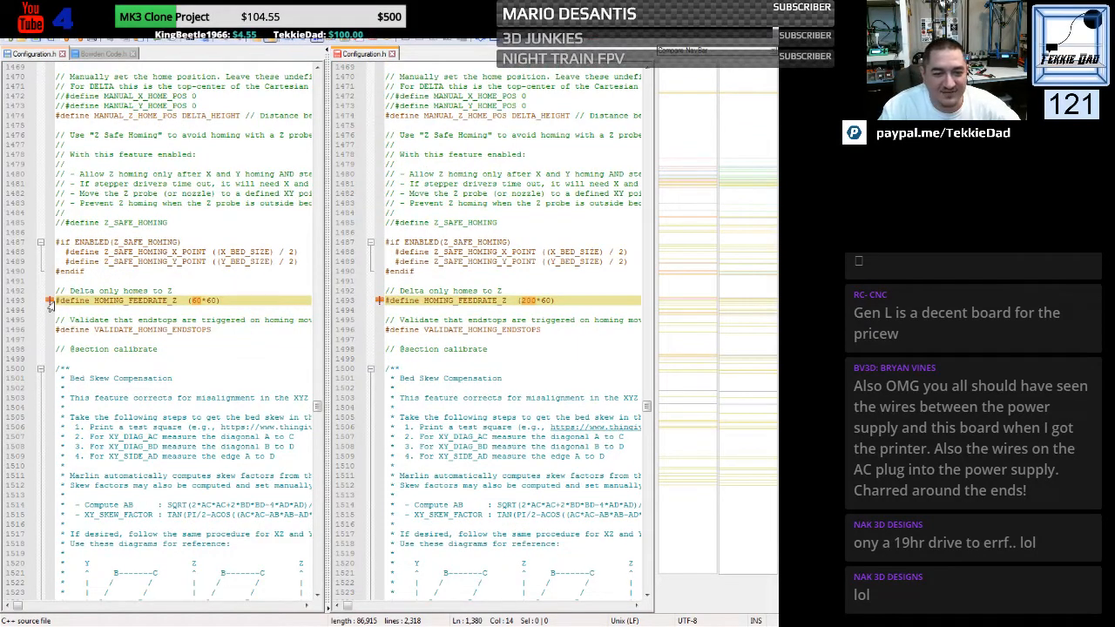
drag(54, 302, 55, 312)
key(ctrl+c)
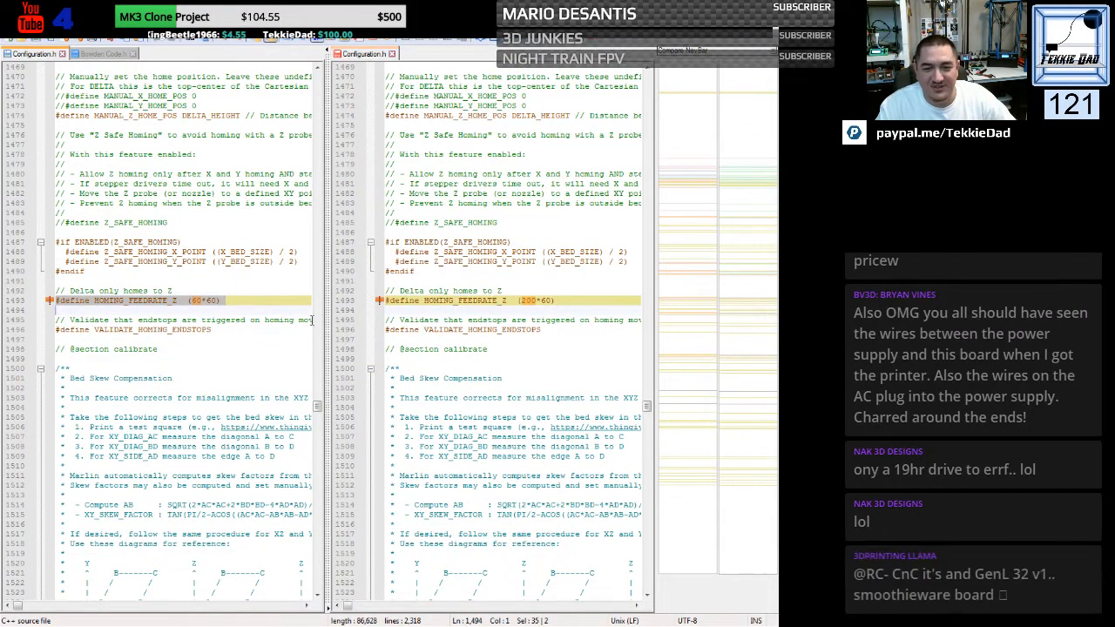
drag(386, 301, 387, 310)
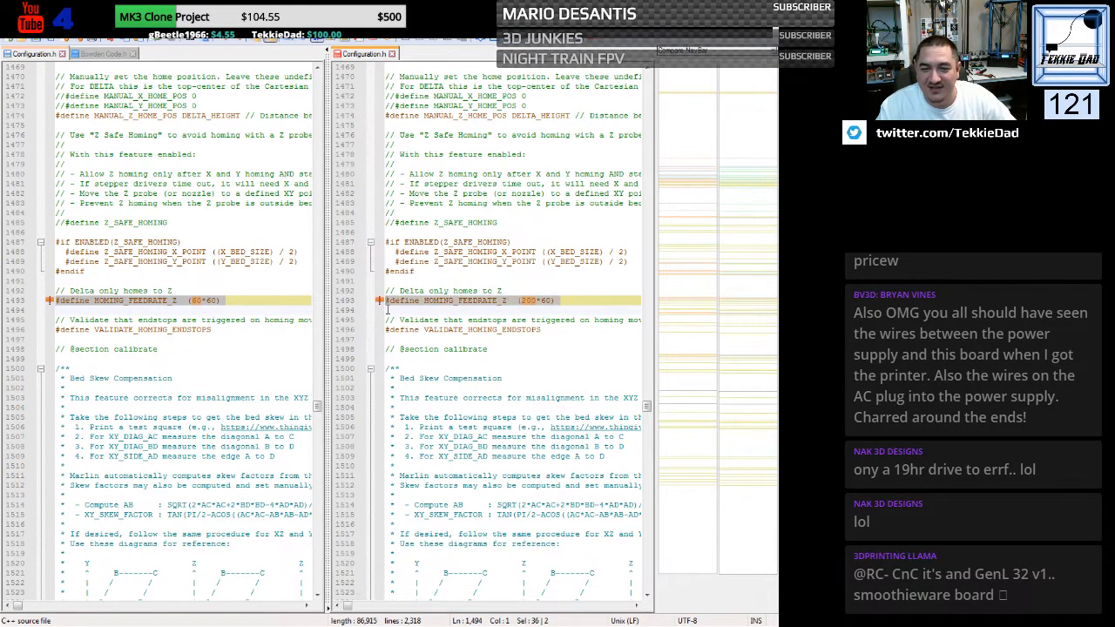
key(ctrl+v)
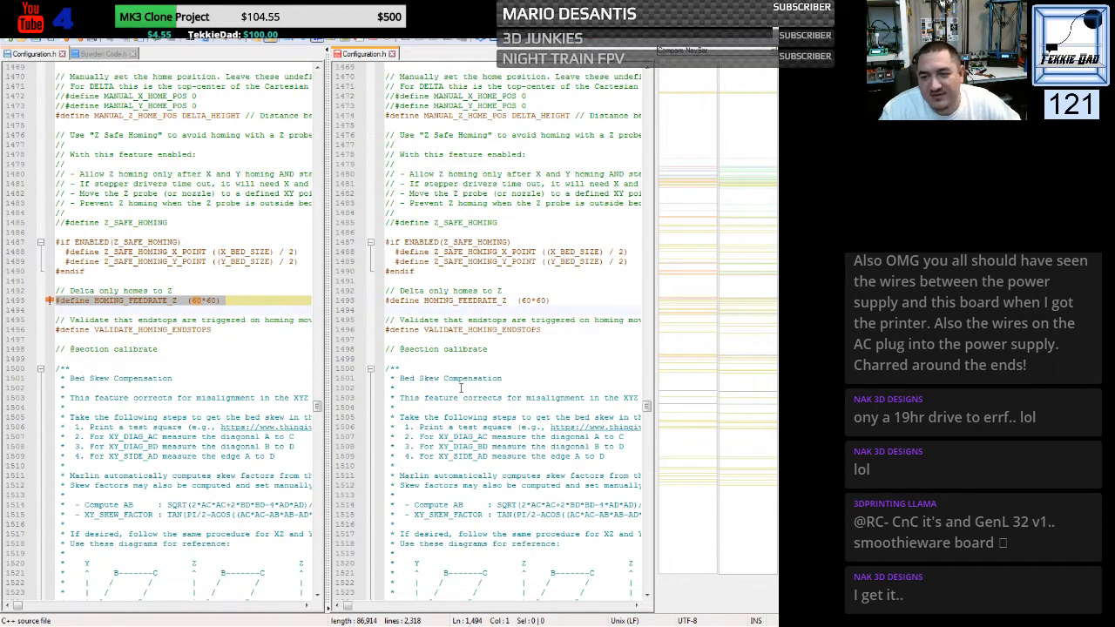
- Enable EEPROM_SETTINGS in the generic file by removing its comment slashes
scroll(456, 369, down, 9)
scroll(461, 387, down, 15)
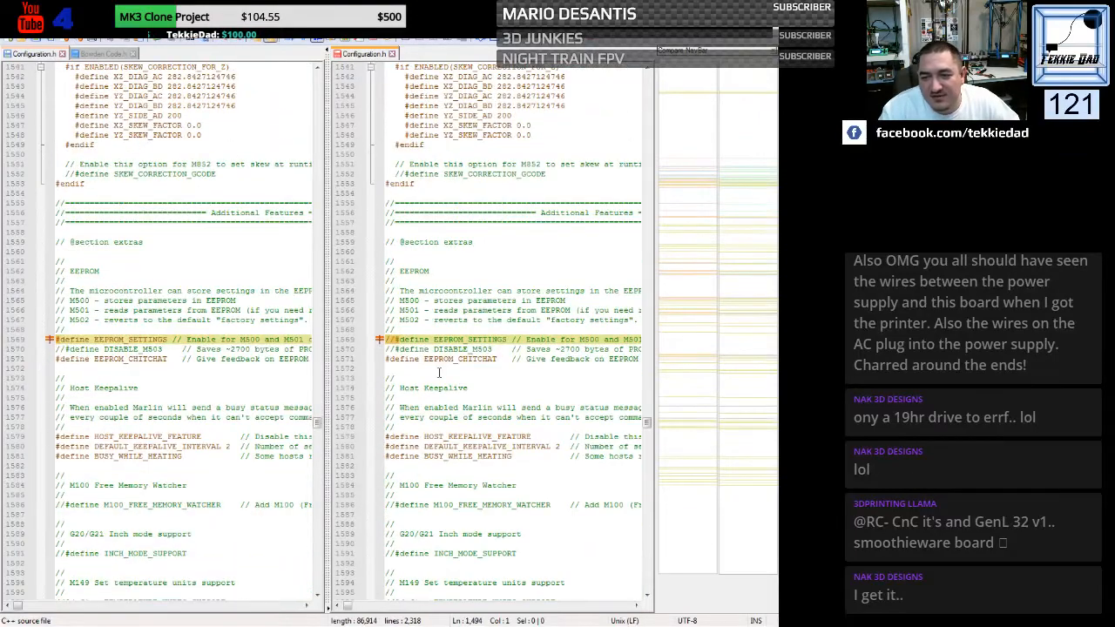
click(398, 339)
key(BackSpace)
key(BackSpace)
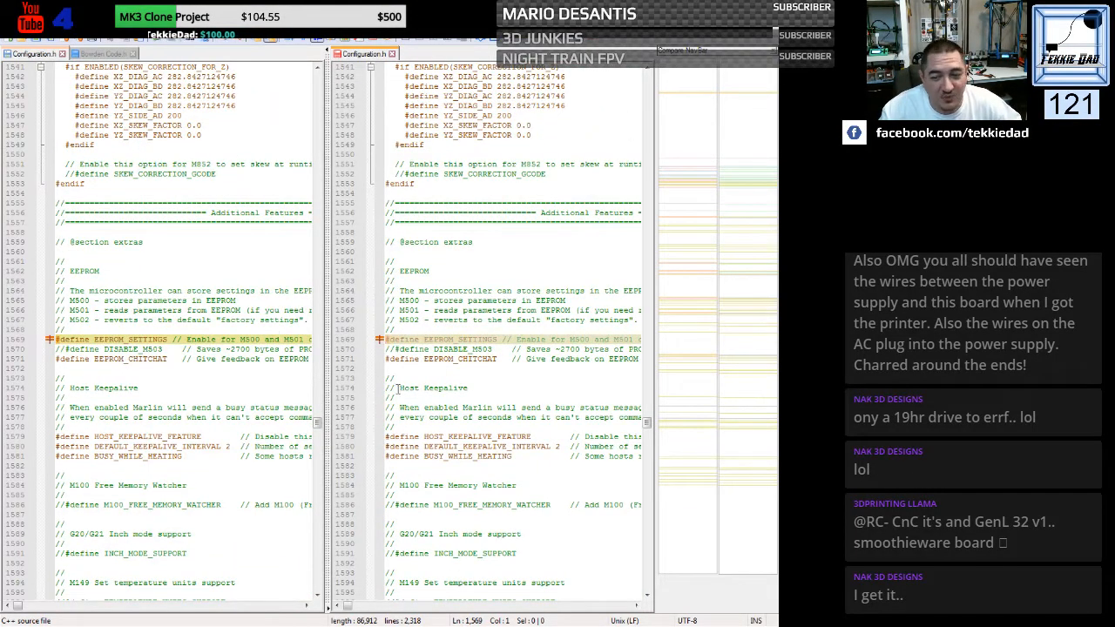
click(420, 378)
- Replace the generic file's preheat constants with the custom block: PLA at 190 hotend and 60 bed, PETG at 240 hotend and 70 bed
scroll(420, 378, down, 3)
scroll(419, 378, down, 7)
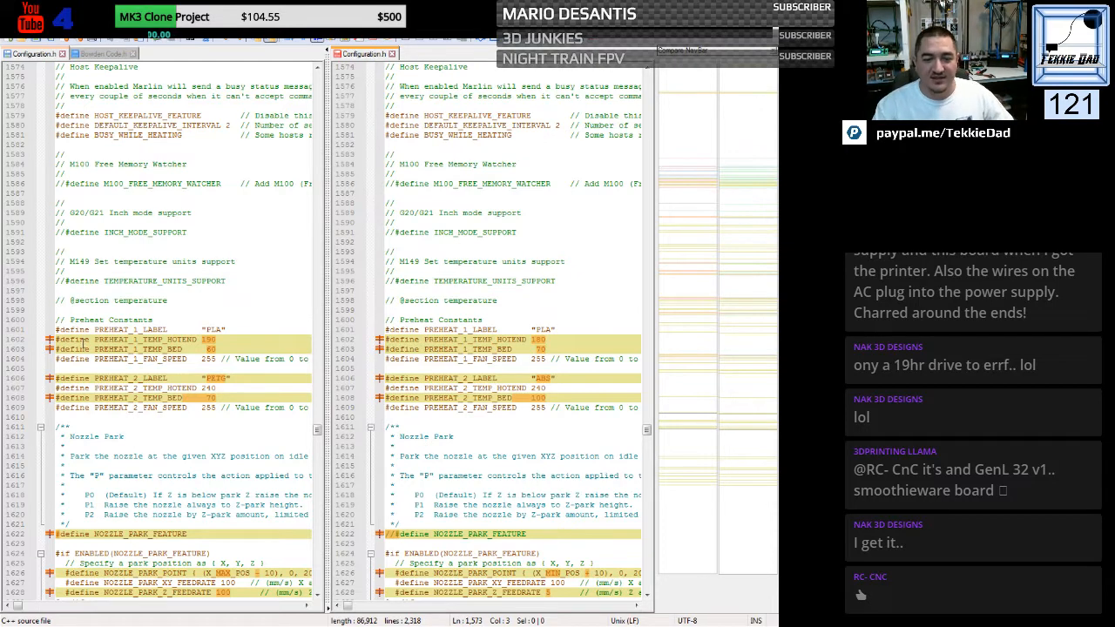
drag(56, 329, 52, 420)
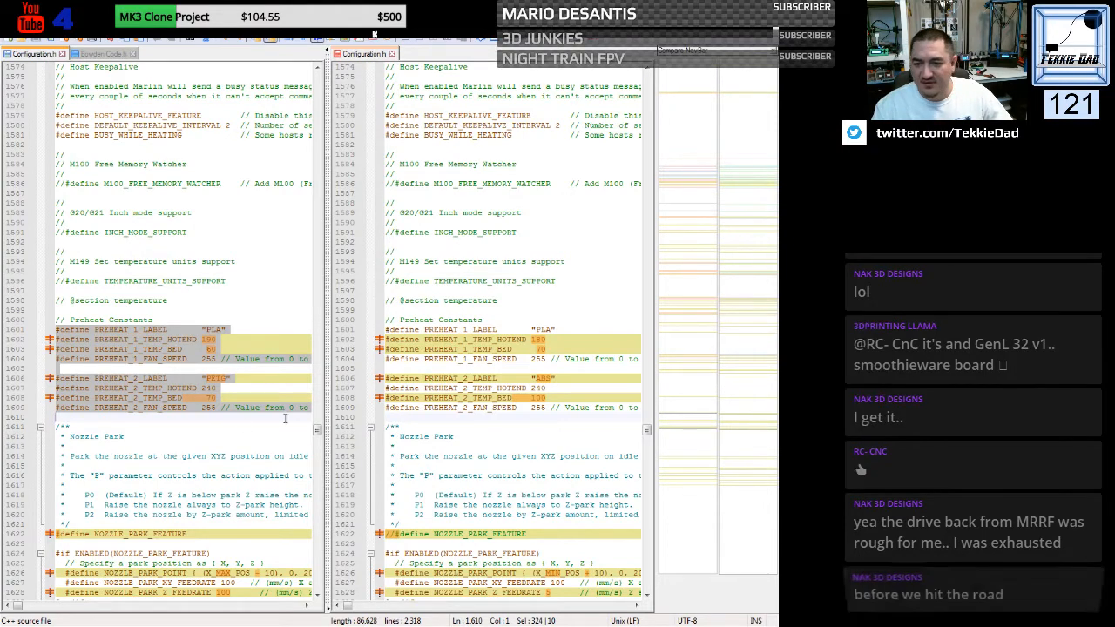
drag(387, 328, 384, 422)
key(ctrl+v)
- Set PREHEAT_1_FAN_SPEED and PREHEAT_2_FAN_SPEED to 0 in the generic file, aligning both values with the column above
double_click(538, 359)
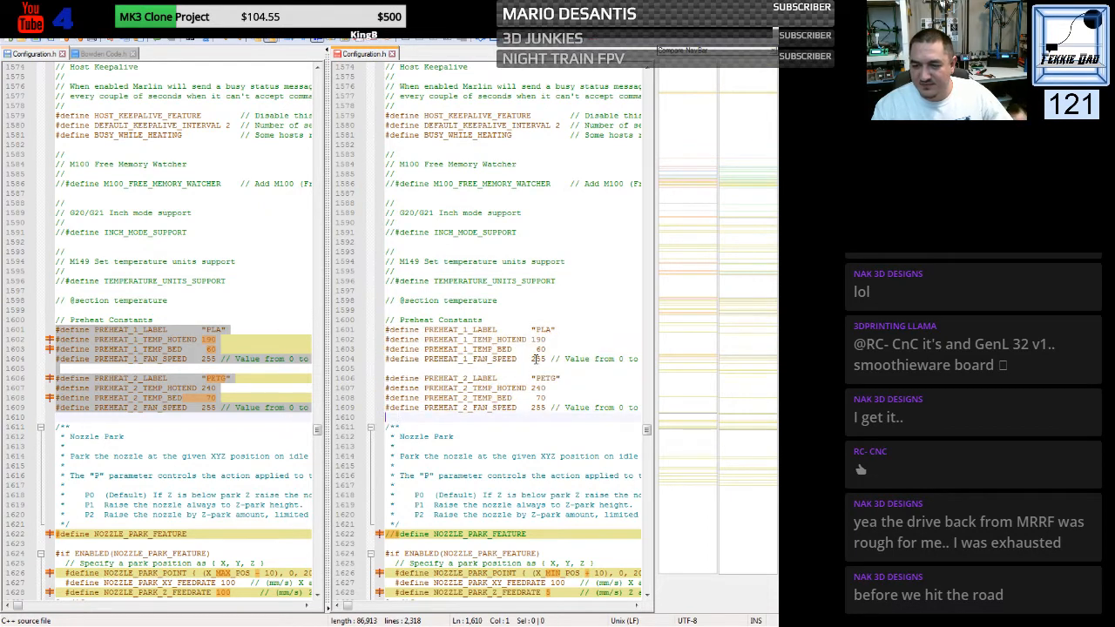
text(0)
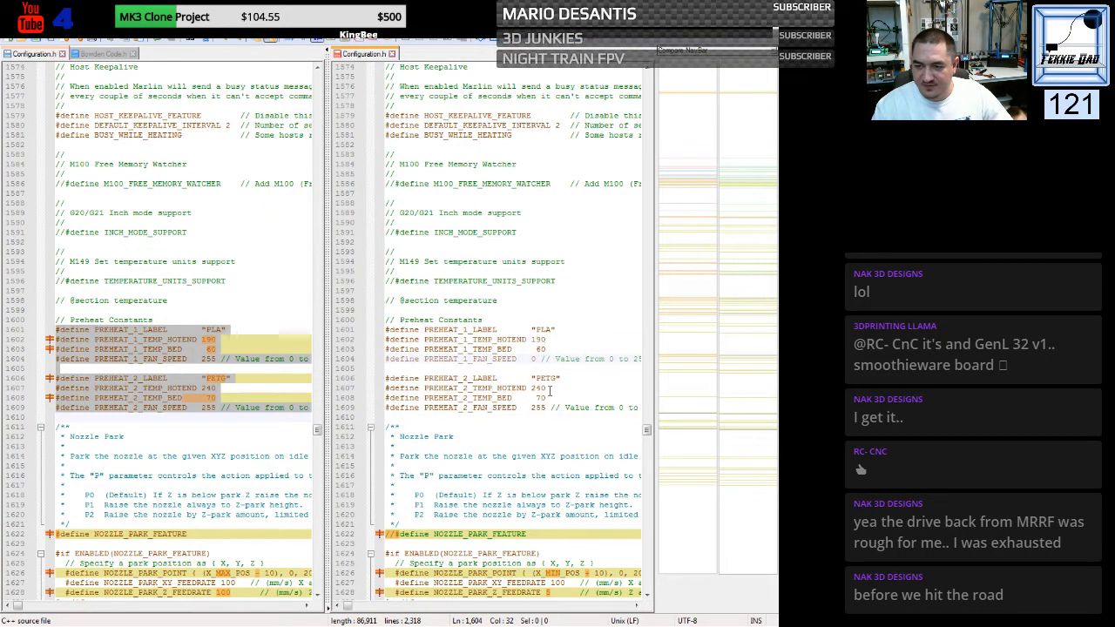
double_click(539, 408)
text(0)
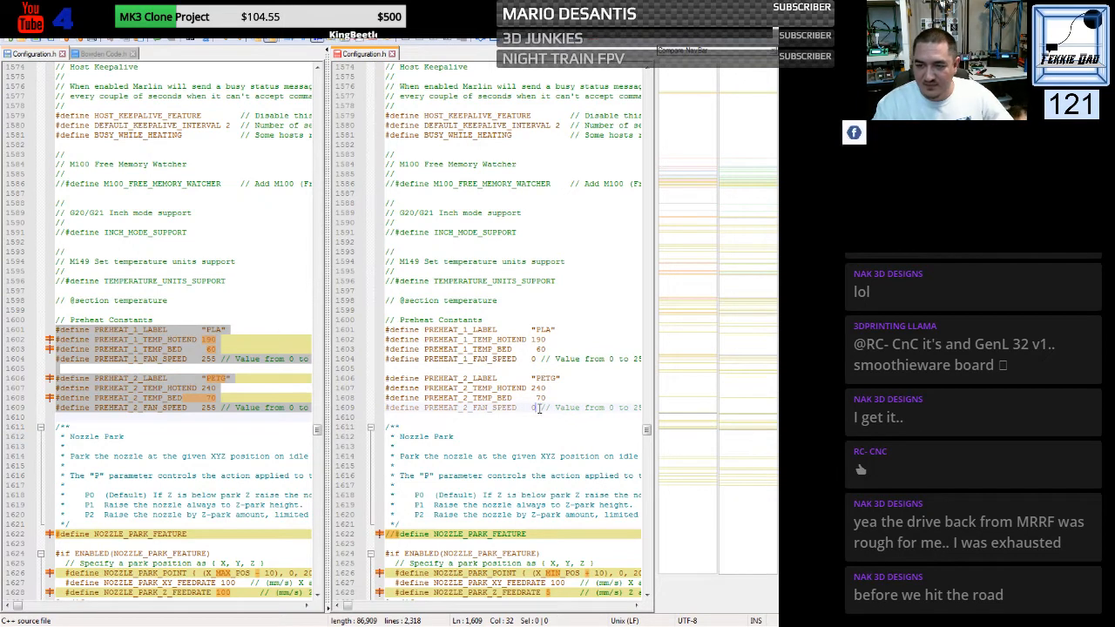
click(533, 409)
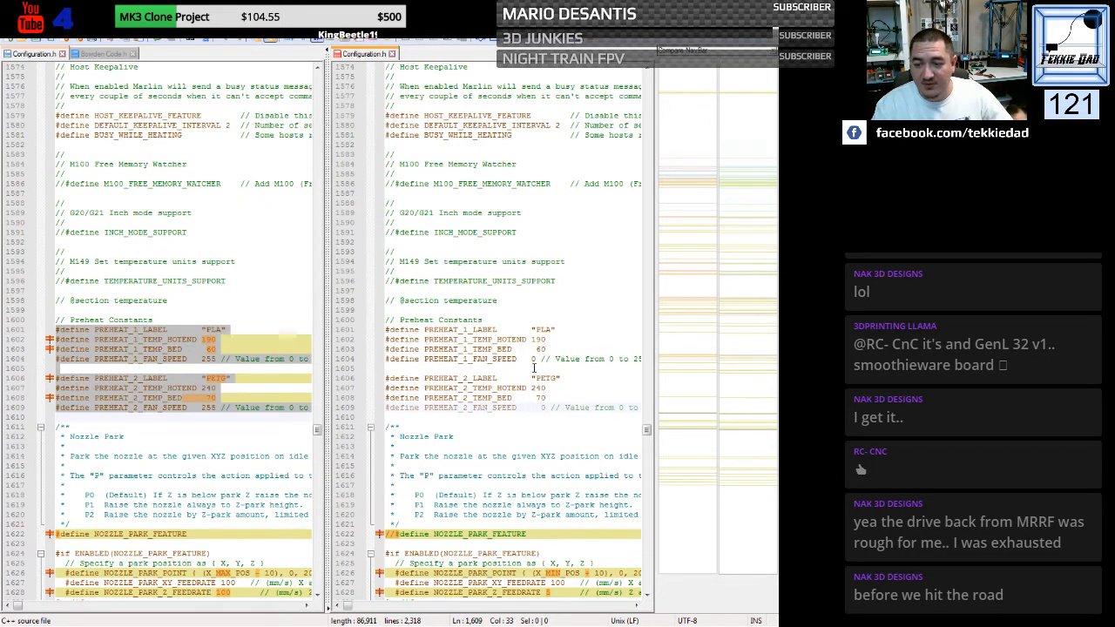
click(533, 360)
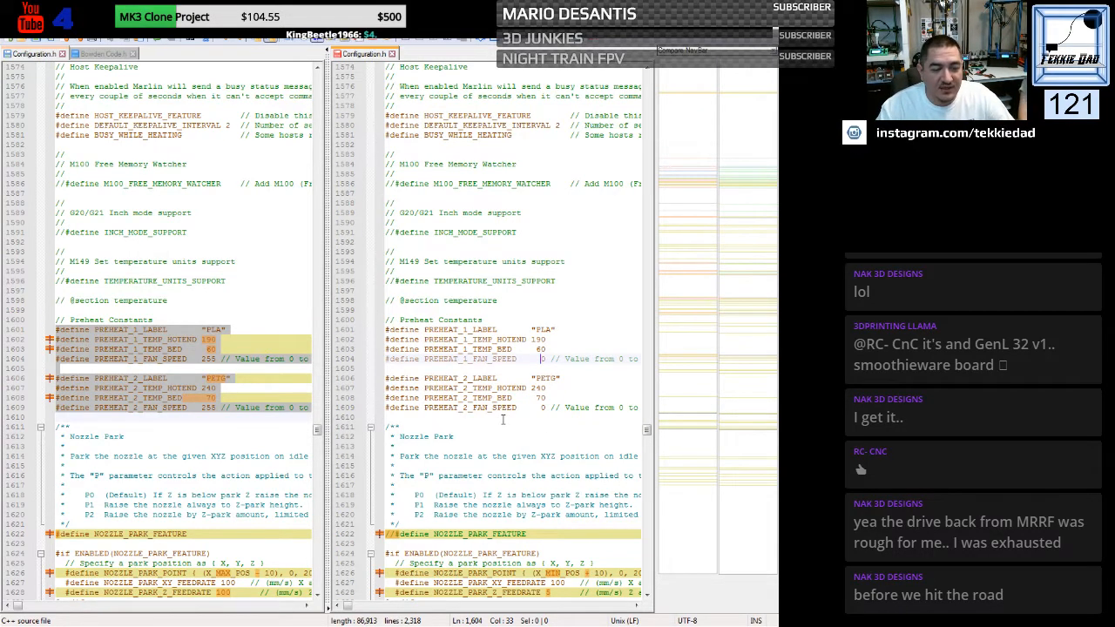
click(483, 429)
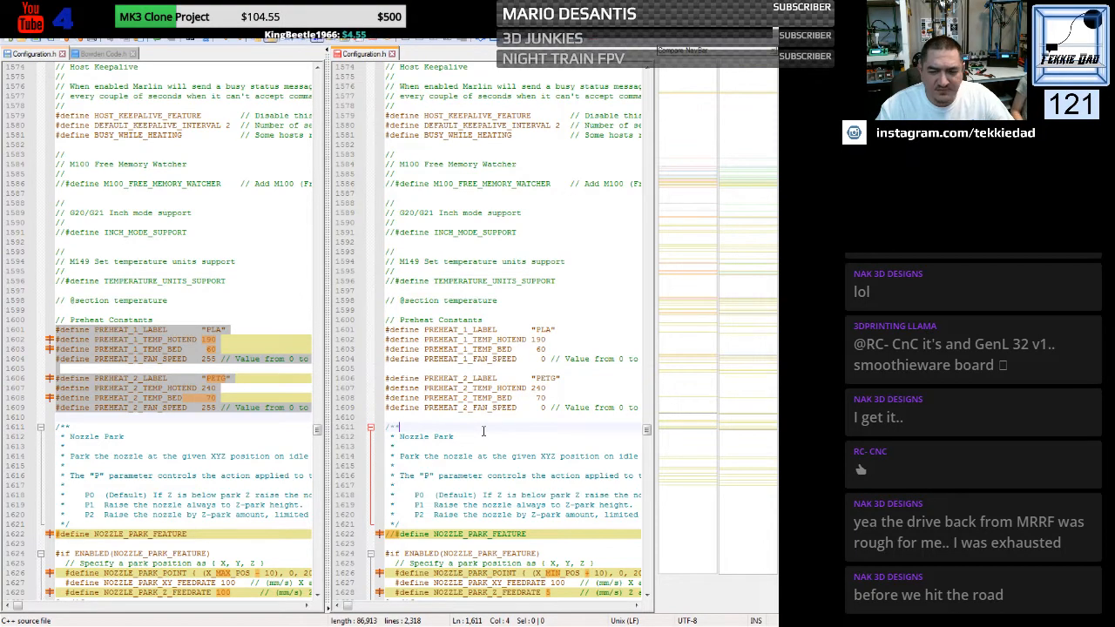
- Enable NOZZLE_PARK_FEATURE in the generic file by removing its comment slashes
scroll(484, 430, down, 7)
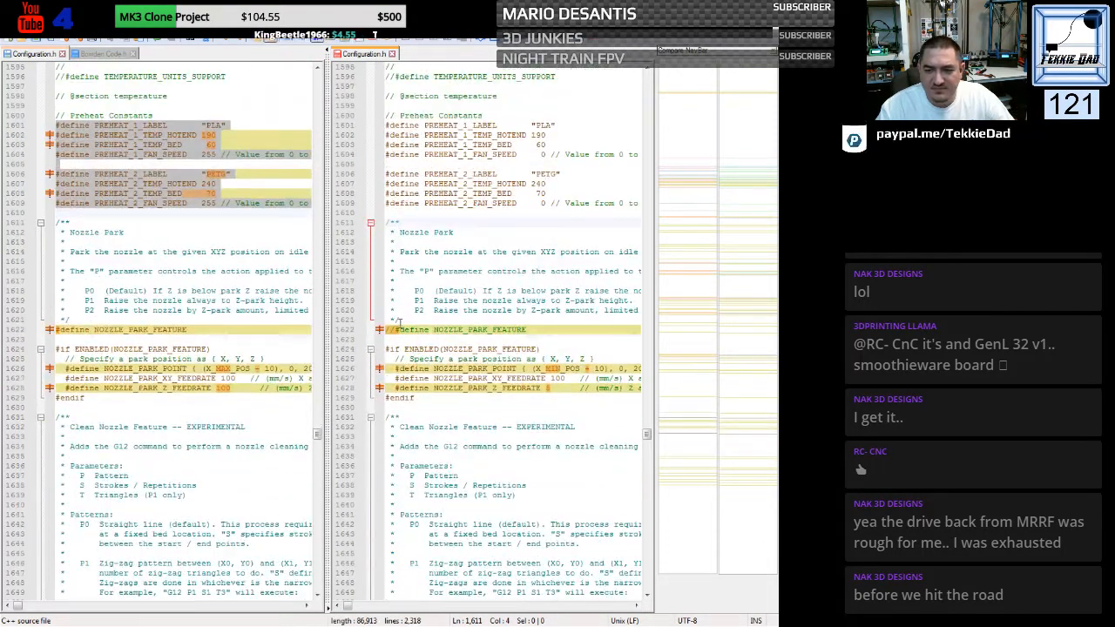
click(395, 327)
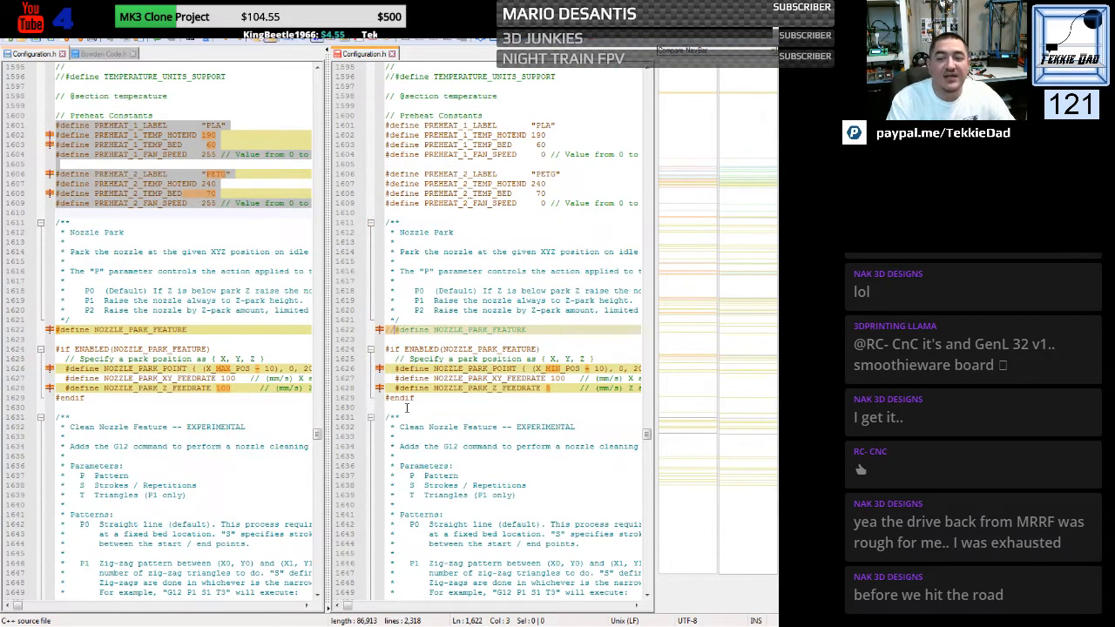
key(BackSpace)
key(BackSpace)
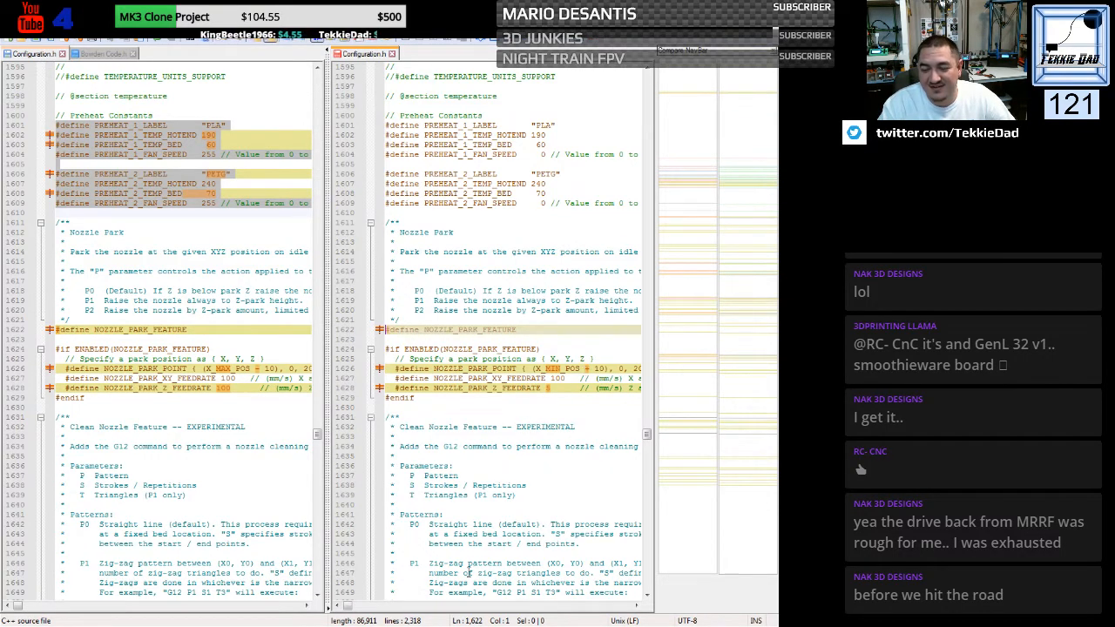
- Replace the generic file's three nozzle park defines with the custom ones, using park point (X_MAX_POS - 10), 0, 20 and Z feedrate 100
click(637, 607)
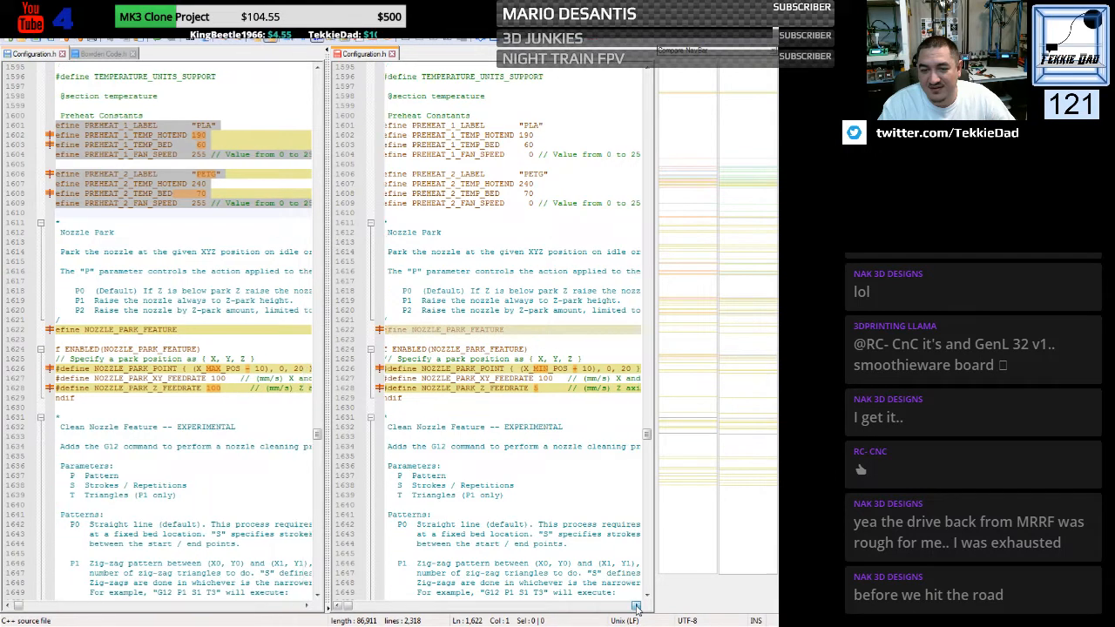
click(637, 607)
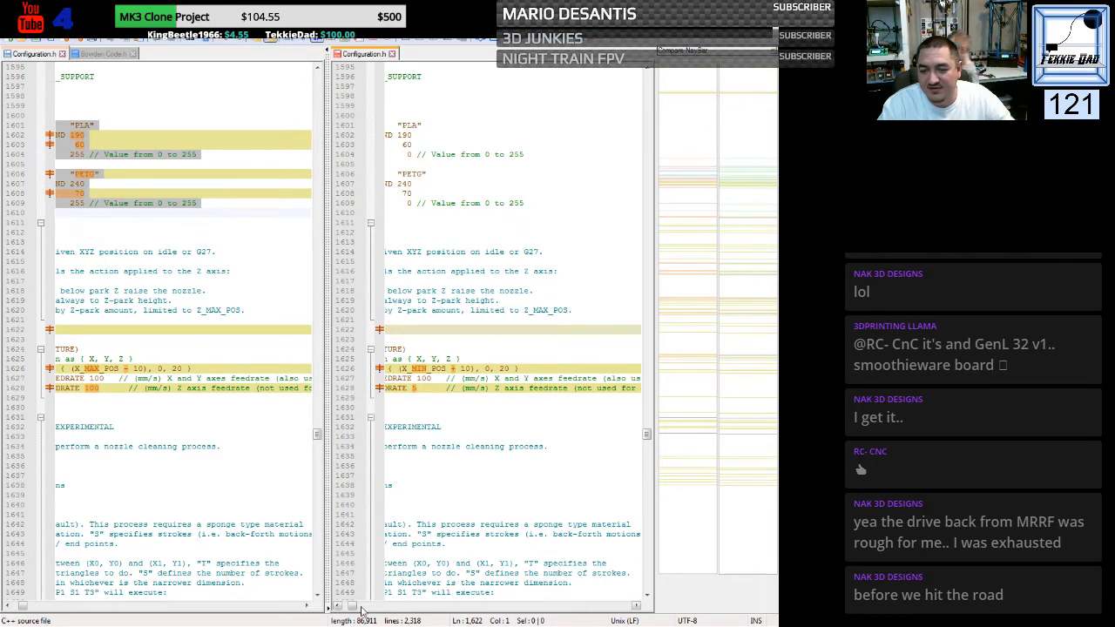
drag(359, 607, 338, 612)
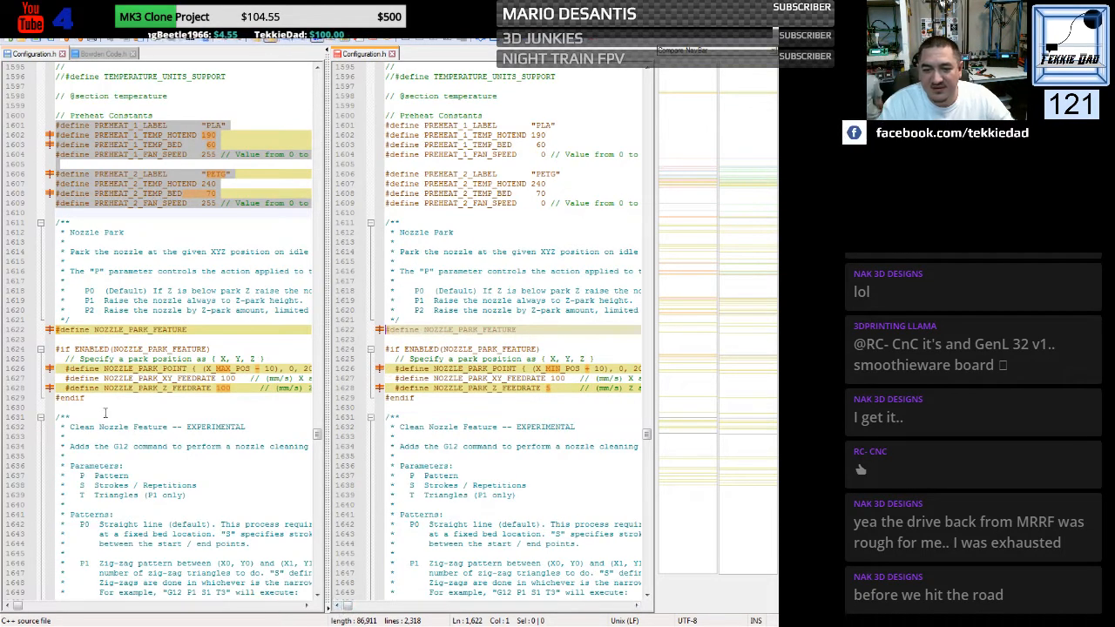
click(51, 369)
drag(51, 373, 51, 390)
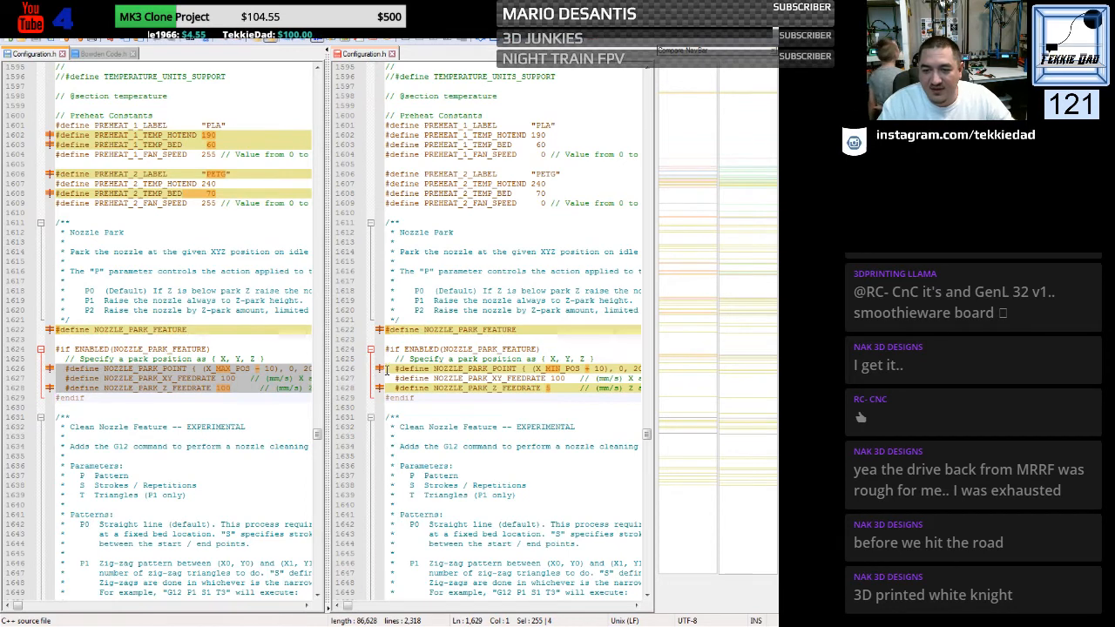
drag(380, 370, 380, 399)
text(#define NOZZLE_PARK_POINT { (X_MAX_POS - 10), 0, 20 }   #define NOZZLE_PARK_XY_FEEDRATE 100   // (mm/s) X and Y axes feedrate (also used for delta Z axis)   #define NOZZLE_PARK_Z_FEEDRATE 100      // (mm/s) Z axis feedrate (not used for delta printers))
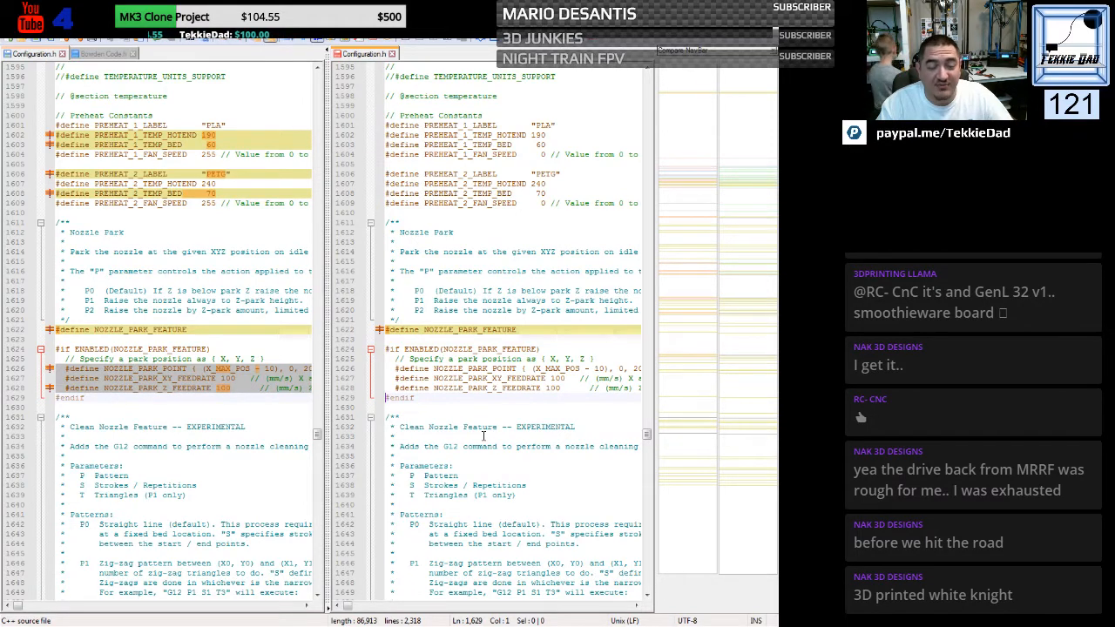
click(449, 415)
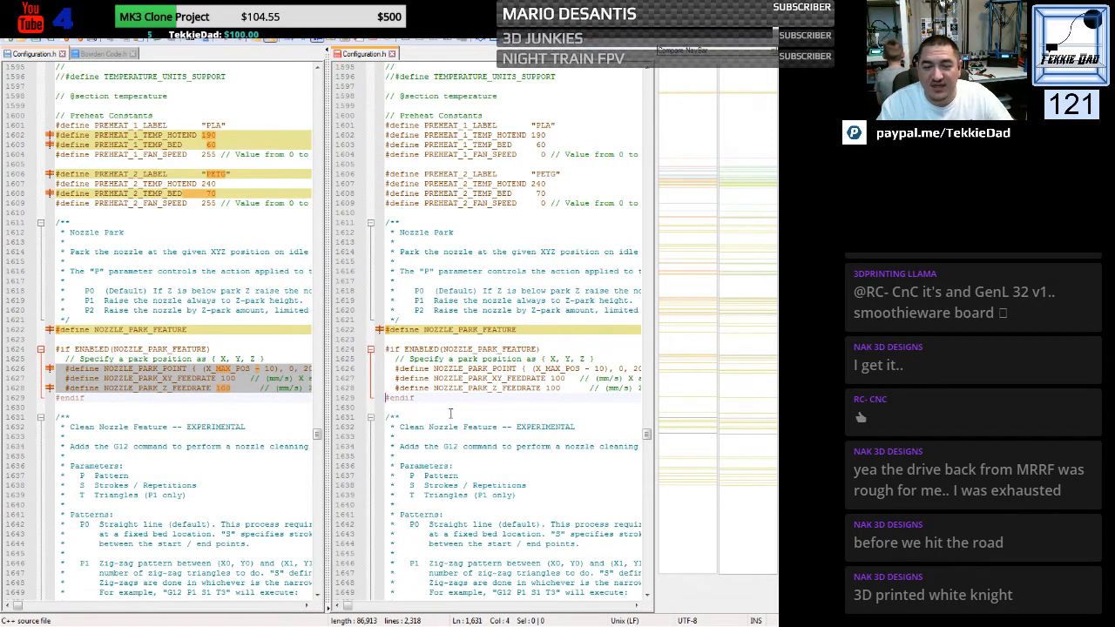
- Replace the generic file's DISPLAY_CHARSET_HD44780 line with the custom file's WESTERN define
scroll(449, 414, down, 18)
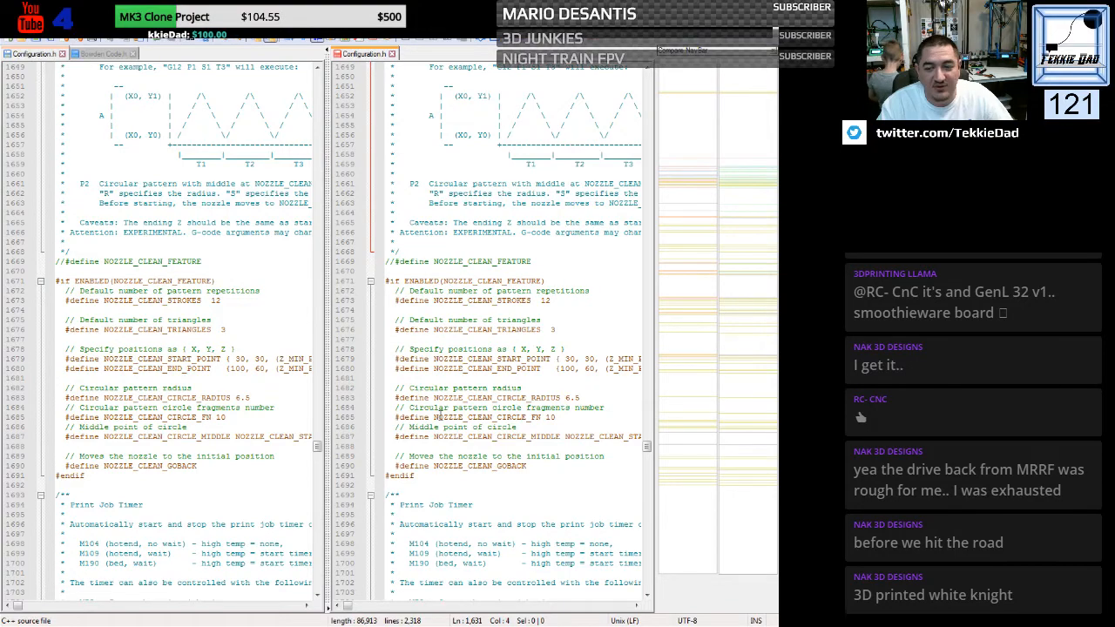
scroll(440, 415, down, 9)
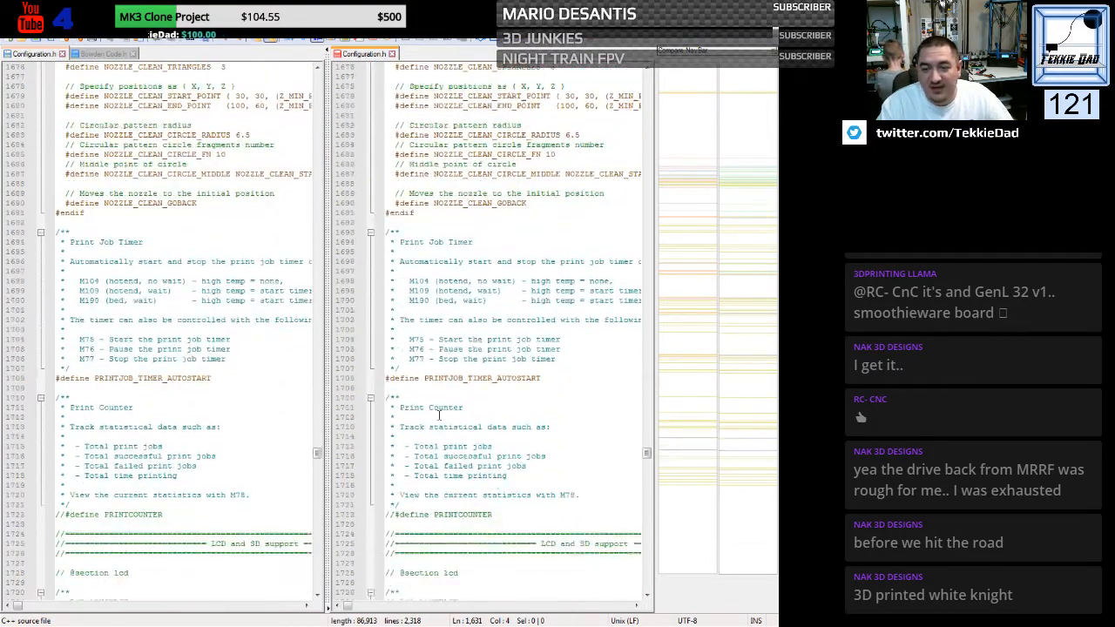
scroll(440, 415, down, 3)
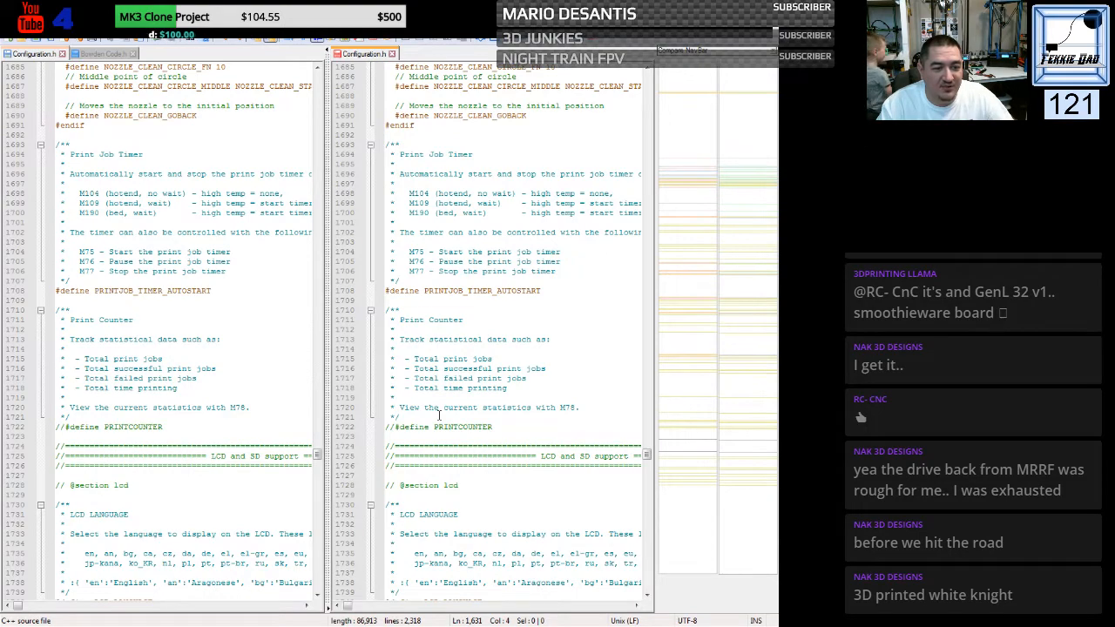
scroll(440, 415, down, 6)
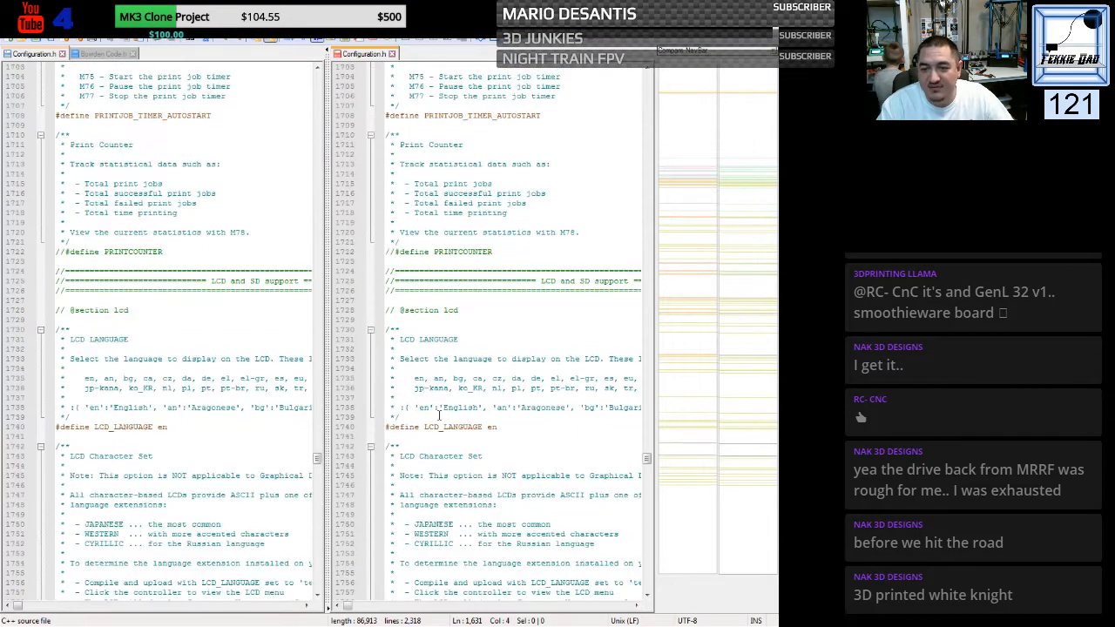
scroll(440, 416, down, 10)
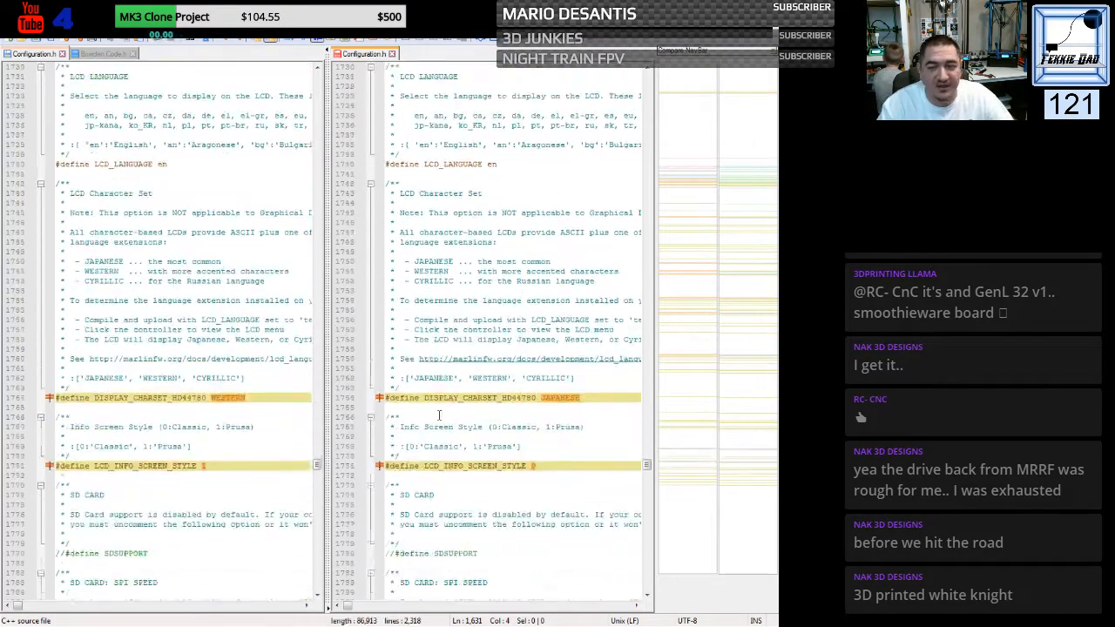
scroll(440, 416, down, 1)
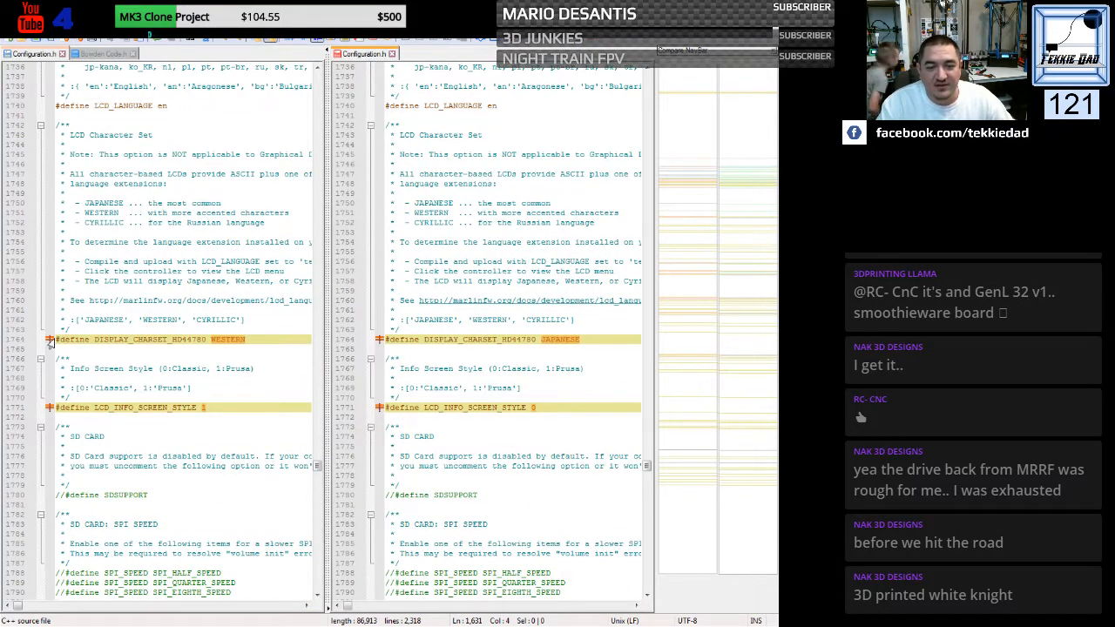
drag(55, 339, 56, 348)
key(ctrl+c)
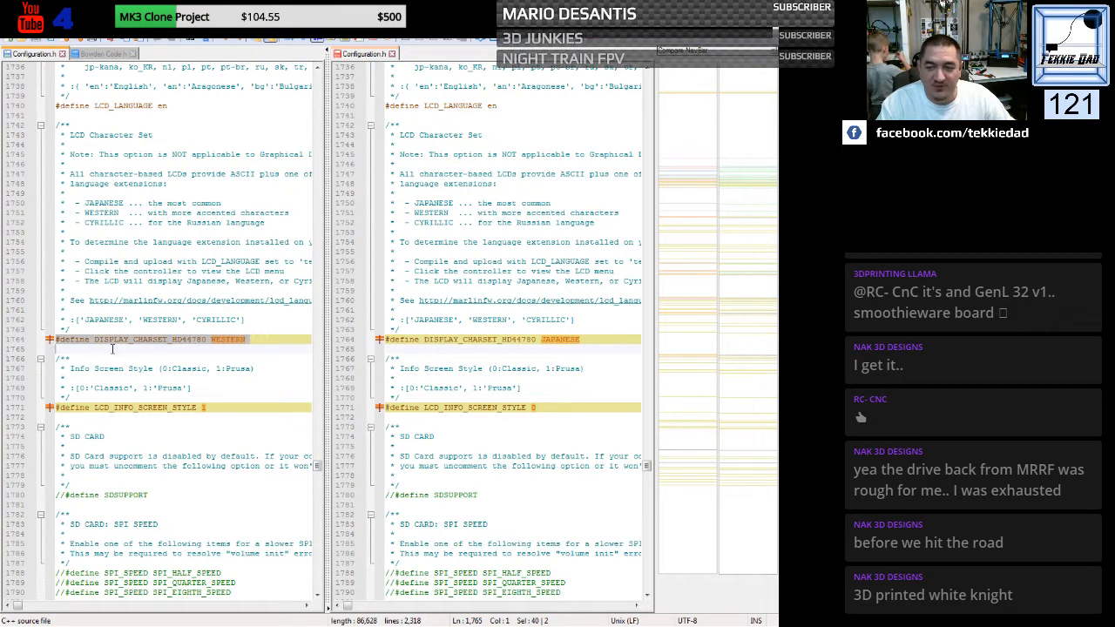
click(382, 340)
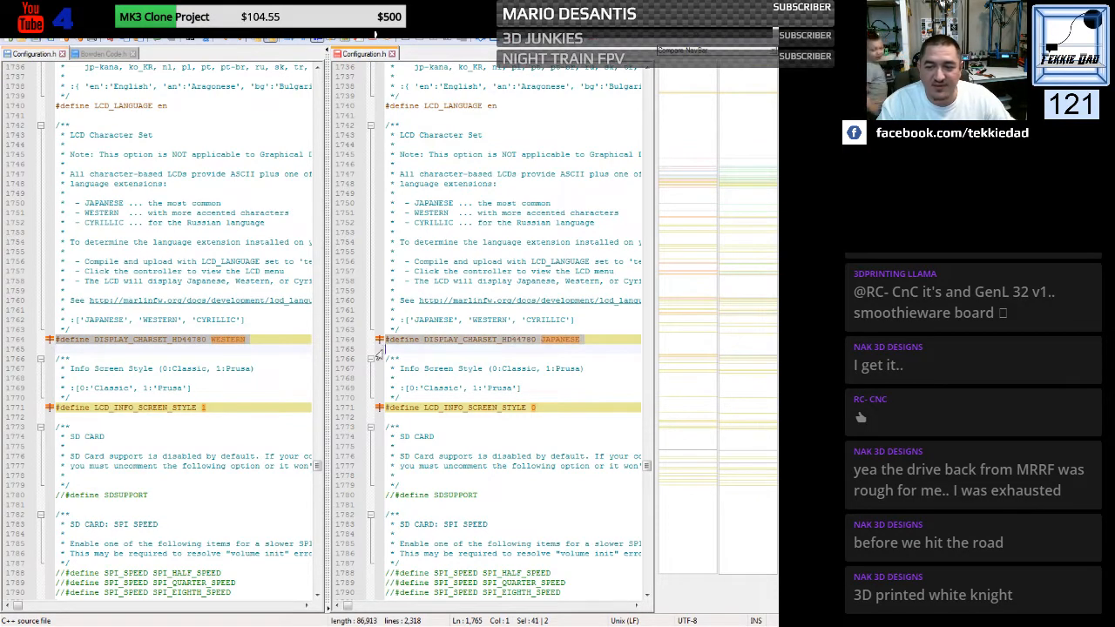
key(ctrl+v)
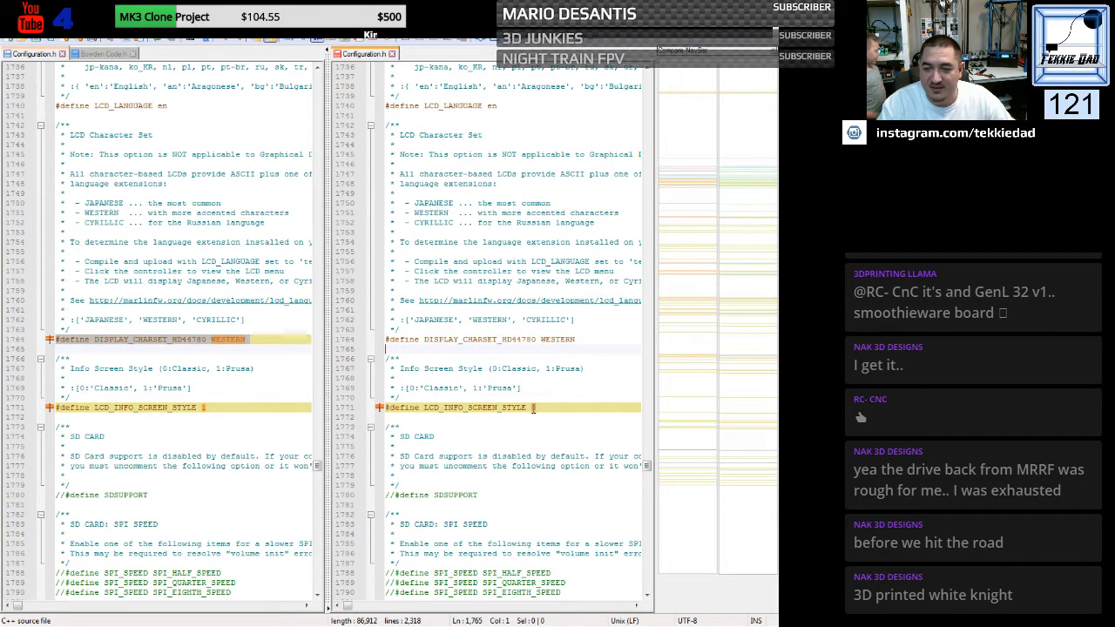
- Set LCD_INFO_SCREEN_STYLE to 1 in the generic file
double_click(533, 408)
text(1)
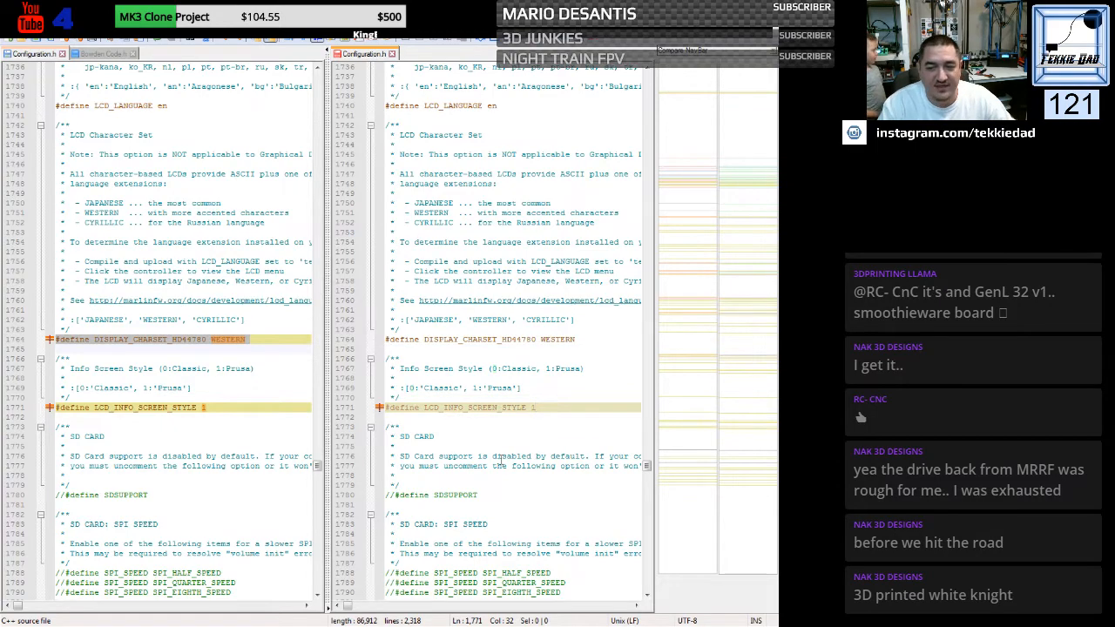
click(462, 455)
- Replace the generic file's commented-out ENCODER_PULSES_PER_STEP line with the custom file's active define, value 4
scroll(429, 365, down, 14)
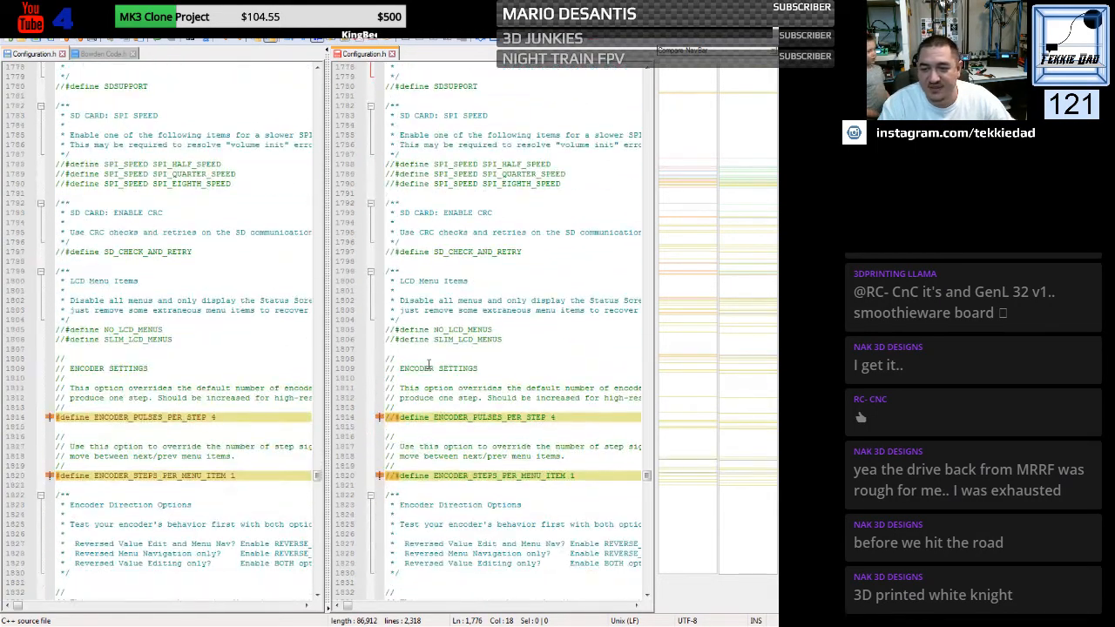
scroll(438, 351, down, 2)
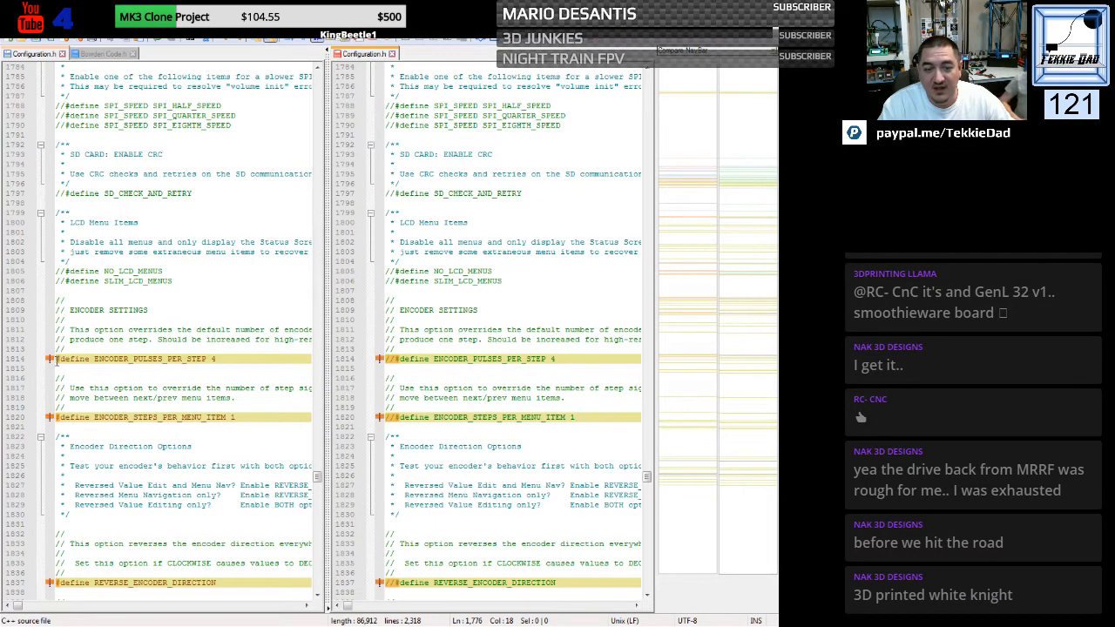
drag(58, 361, 57, 369)
key(ctrl+c)
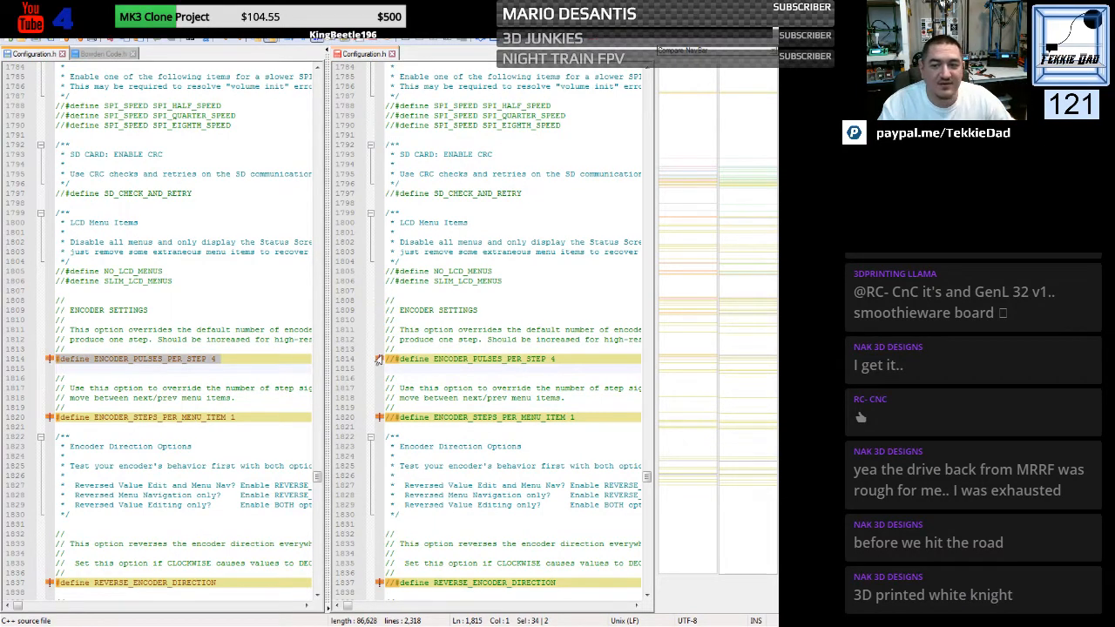
drag(386, 358, 388, 371)
key(ctrl+v)
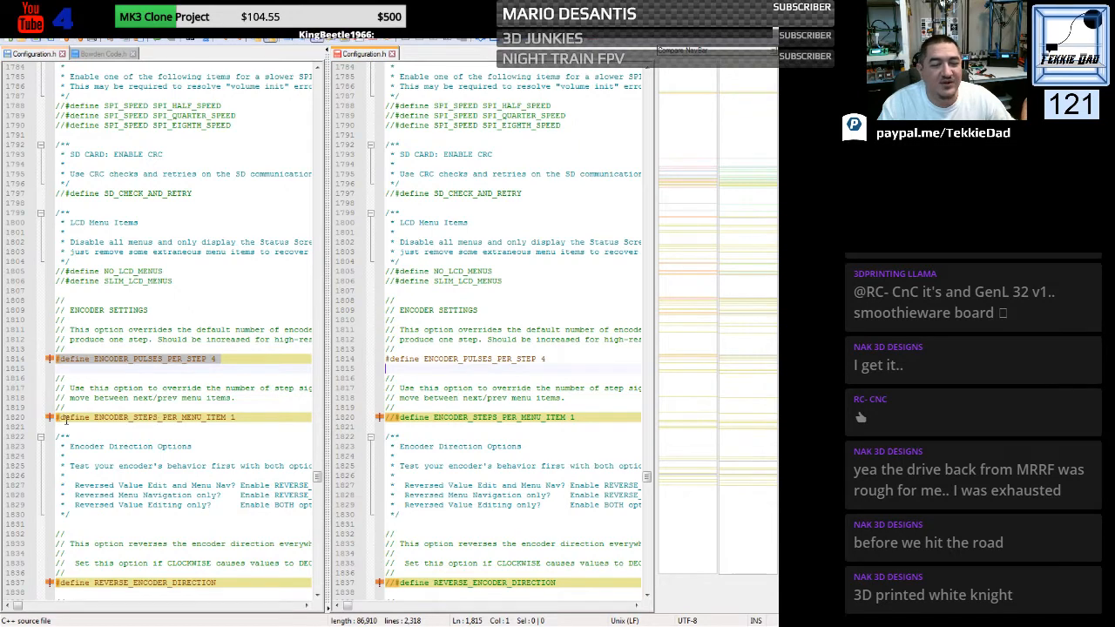
- Copy the custom file's active ENCODER_STEPS_PER_MENU_ITEM 1 define over the commented-out line in the generic file
click(56, 420)
drag(56, 420, 58, 427)
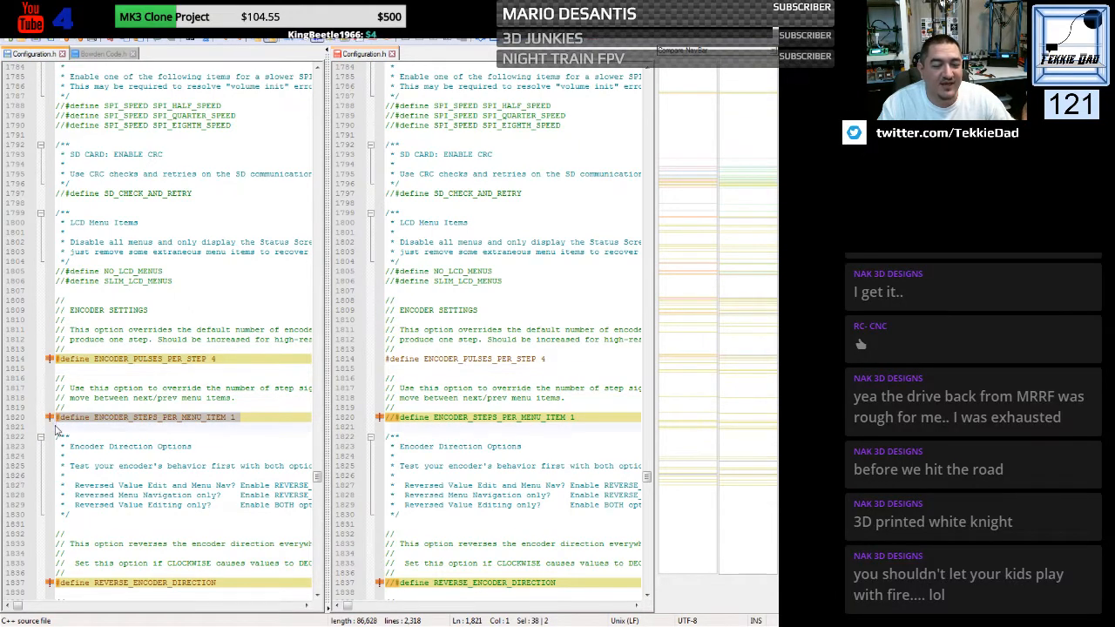
key(ctrl+c)
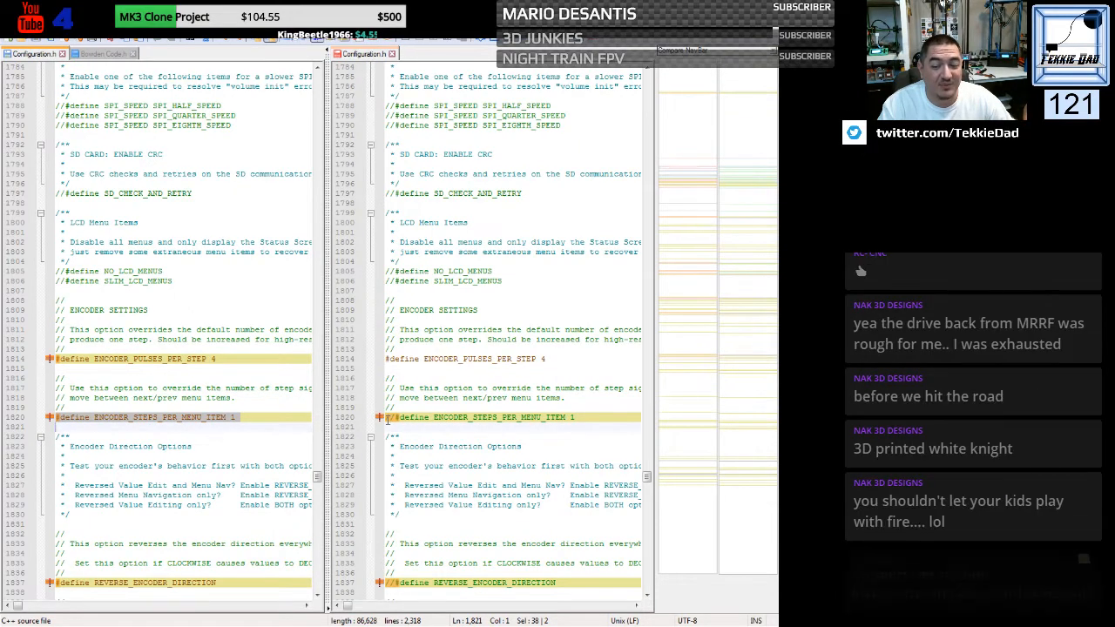
drag(388, 418, 386, 427)
key(ctrl+v)
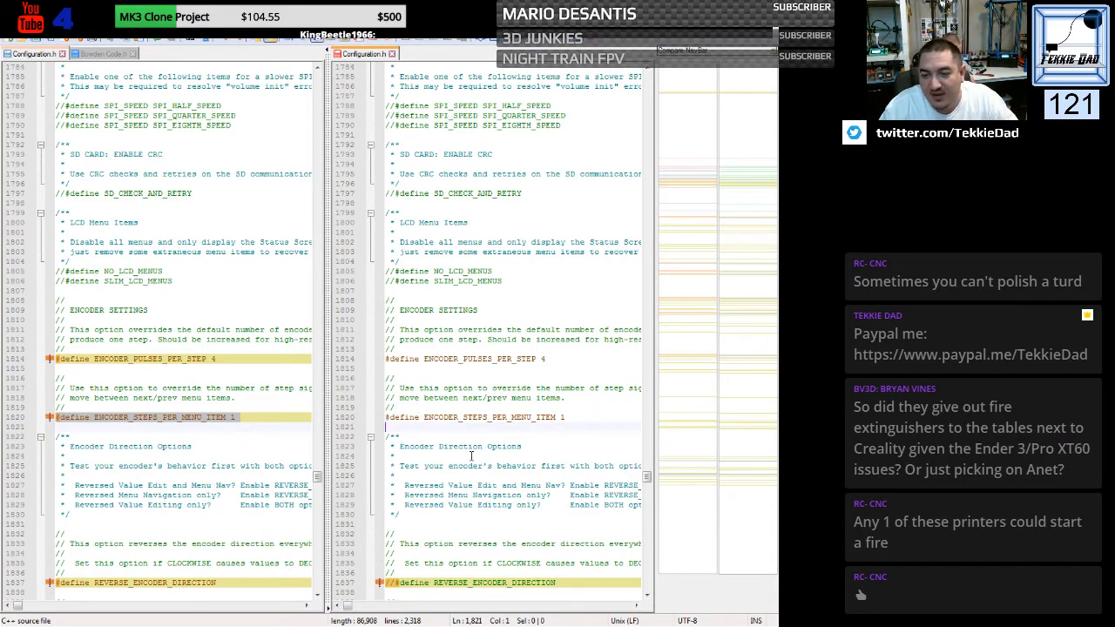
- Enable REVERSE_ENCODER_DIRECTION and REVERSE_MENU_DIRECTION in the generic file by replacing both commented-out lines with the custom file's defines
scroll(412, 424, down, 9)
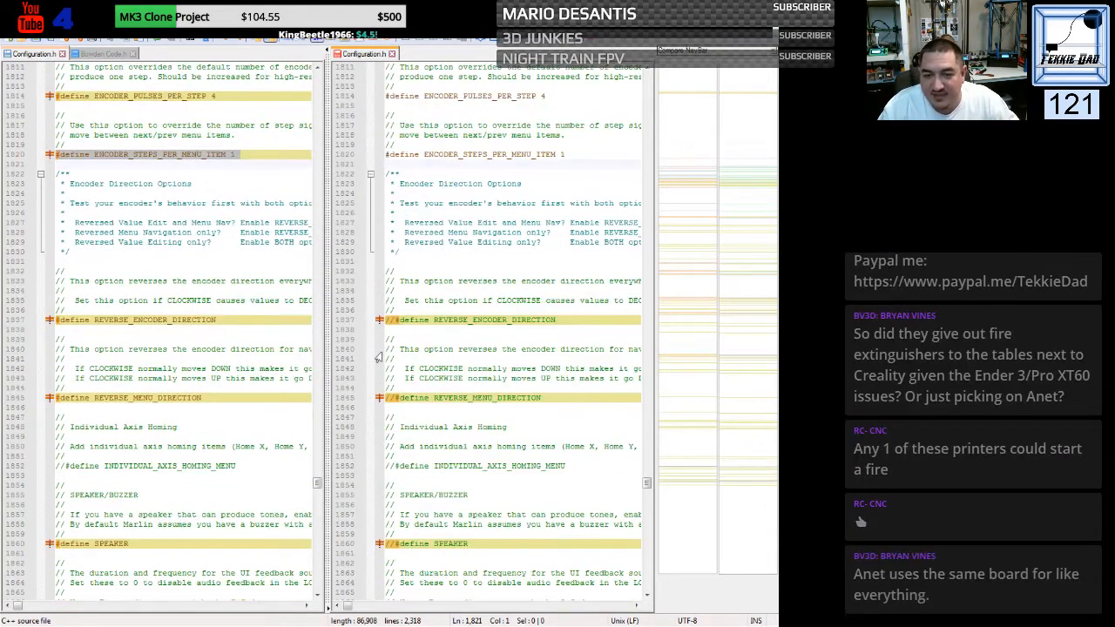
drag(57, 319, 57, 331)
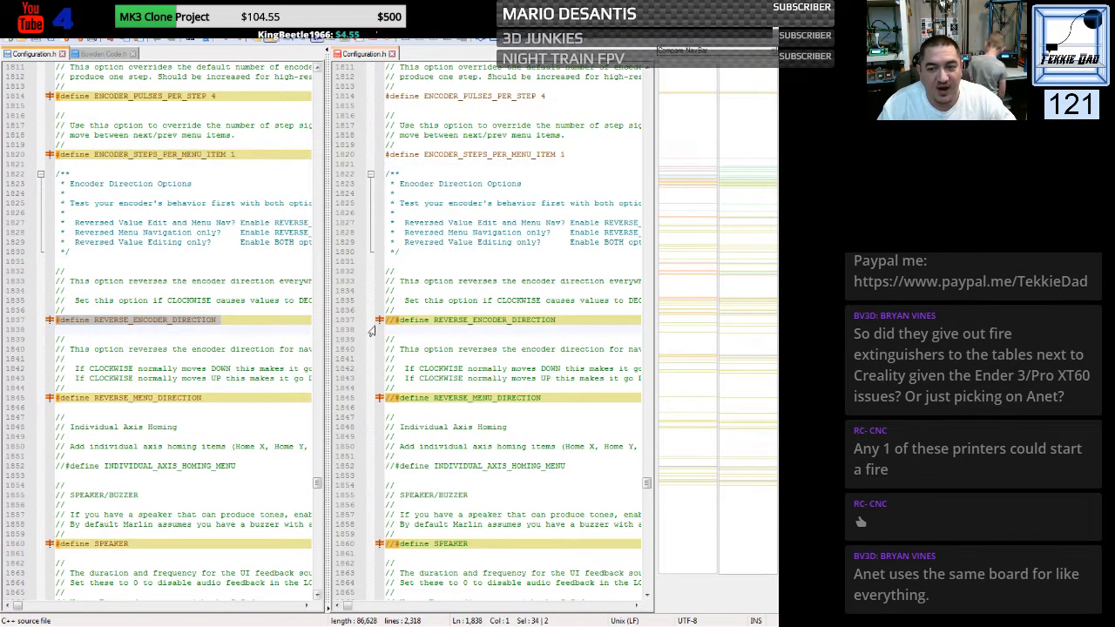
drag(386, 320, 386, 331)
key(ctrl+v)
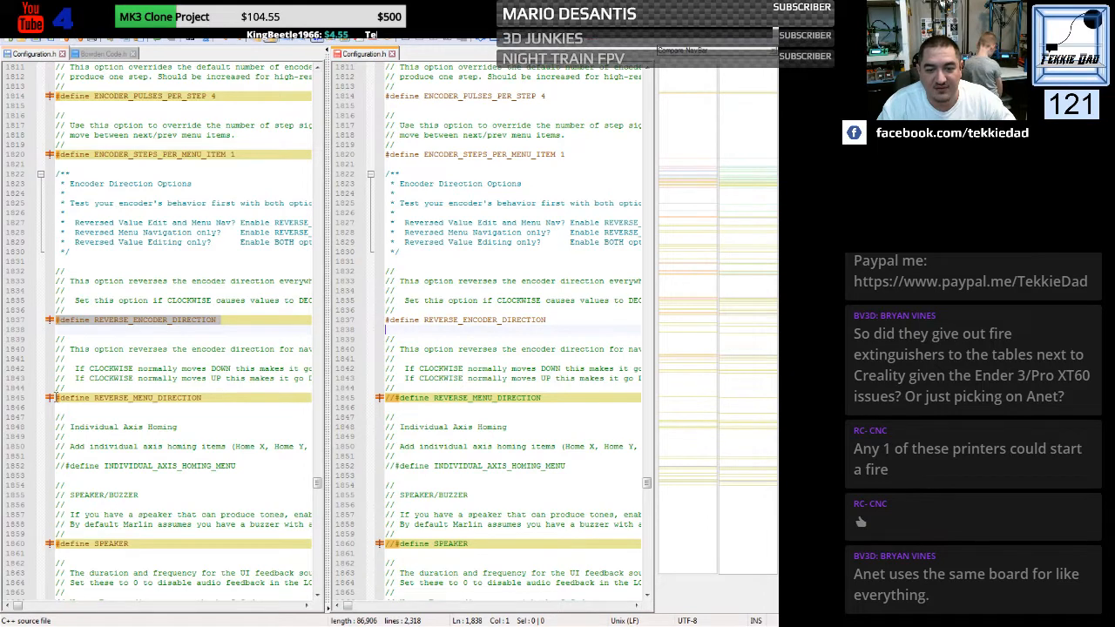
drag(56, 397, 54, 408)
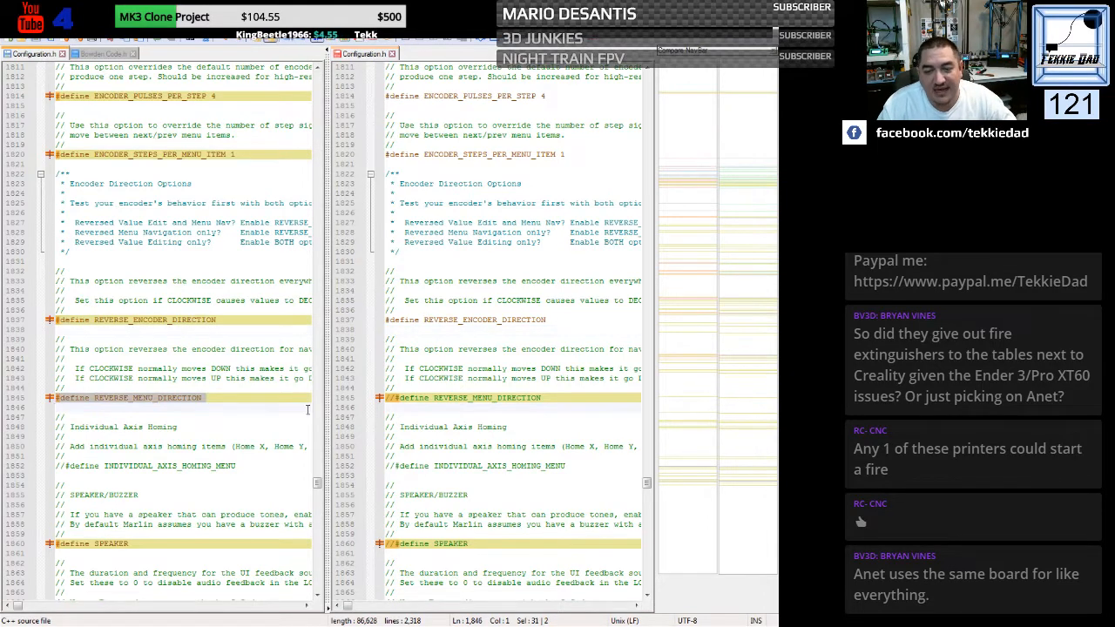
drag(386, 397, 387, 404)
key(ctrl+v)
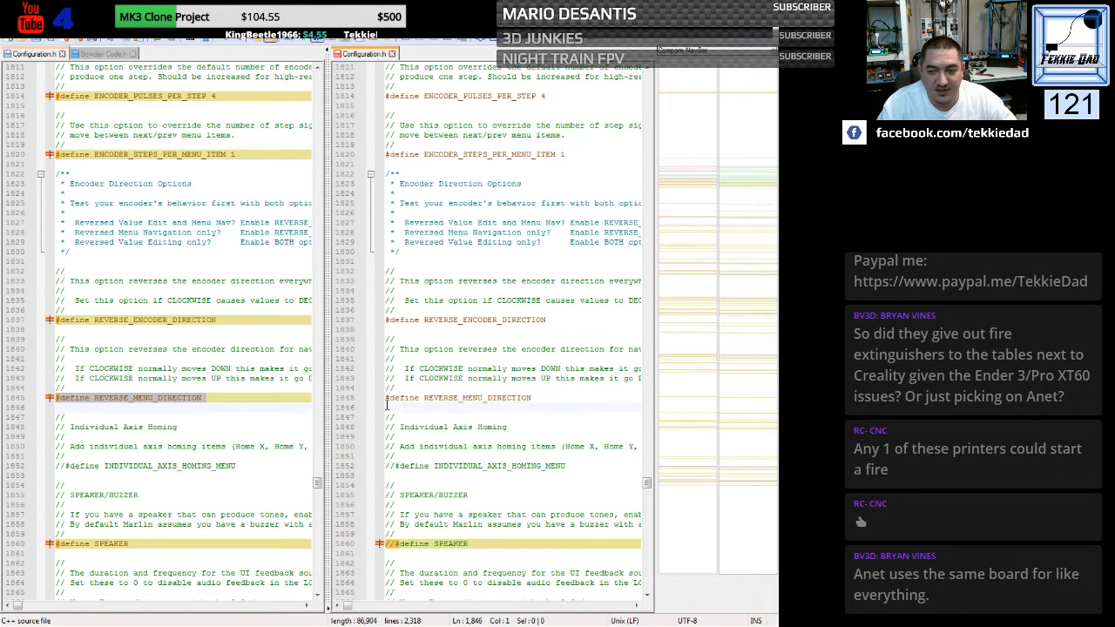
- Replace the generic file's commented-out SPEAKER, LCD_FEEDBACK_FREQUENCY_DURATION_MS and LCD_FEEDBACK_FREQUENCY_HZ lines with the custom defines, using 2 ms and 5000 Hz
scroll(342, 377, down, 7)
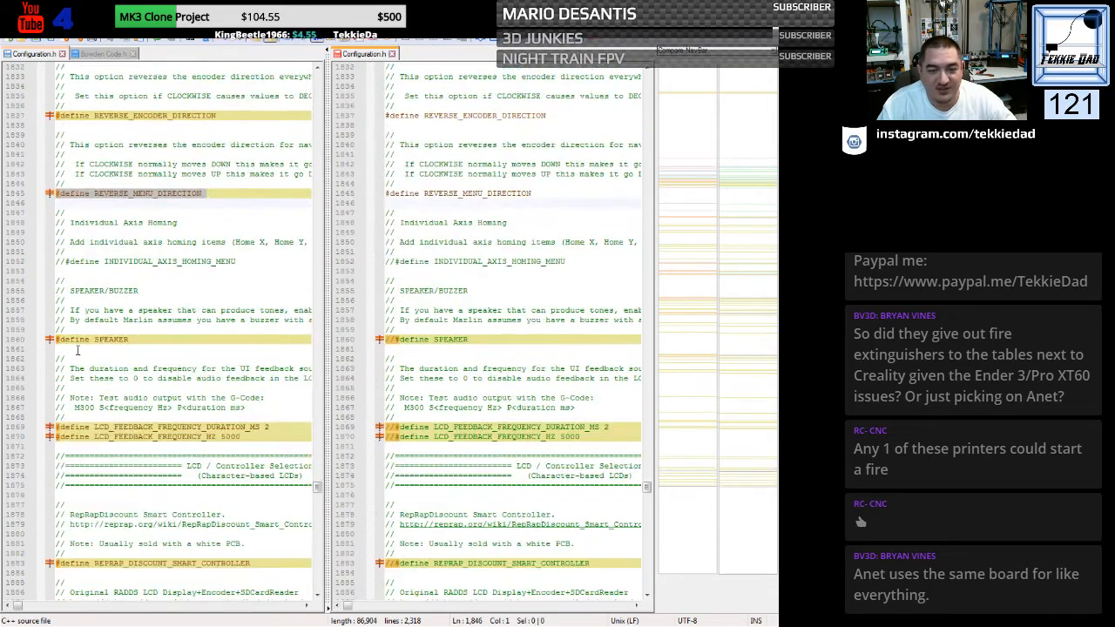
drag(56, 340, 50, 357)
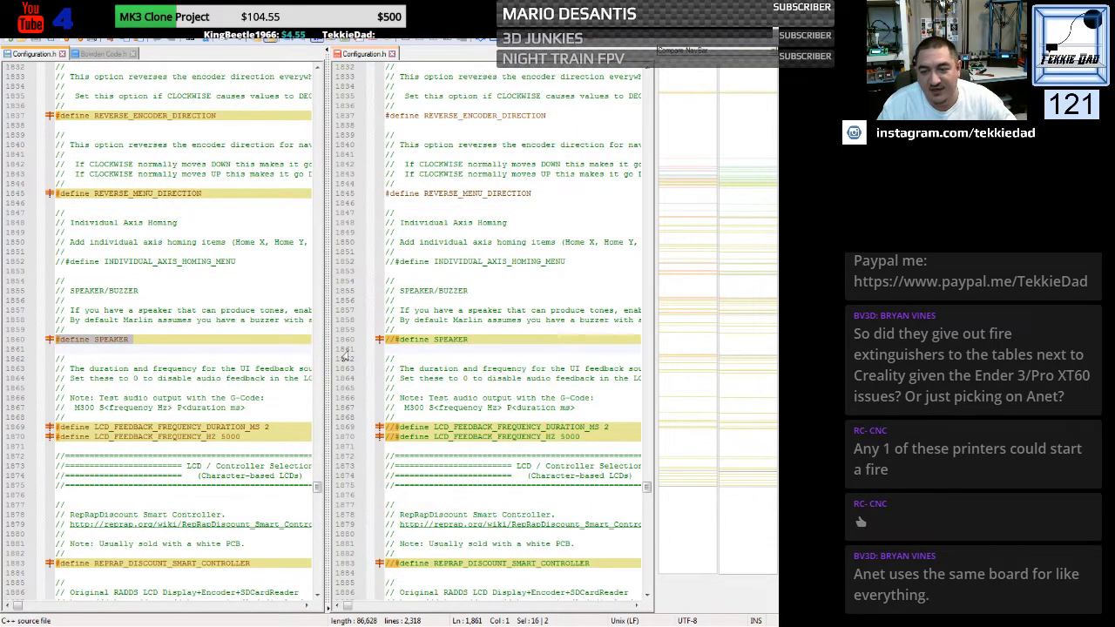
drag(385, 340, 385, 348)
key(ctrl+v)
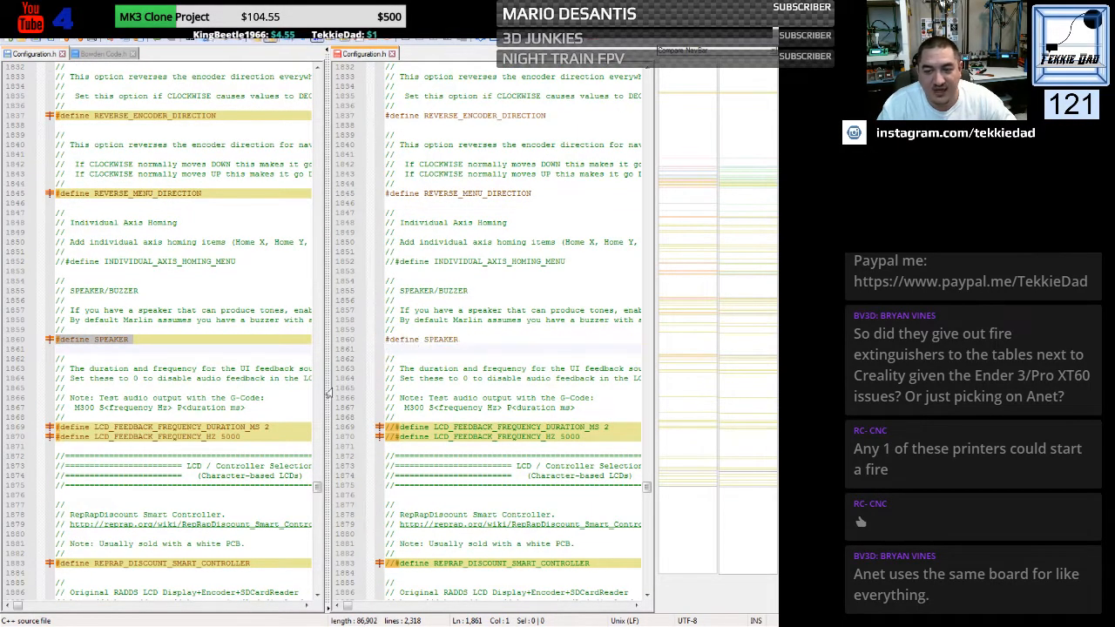
drag(56, 427, 54, 446)
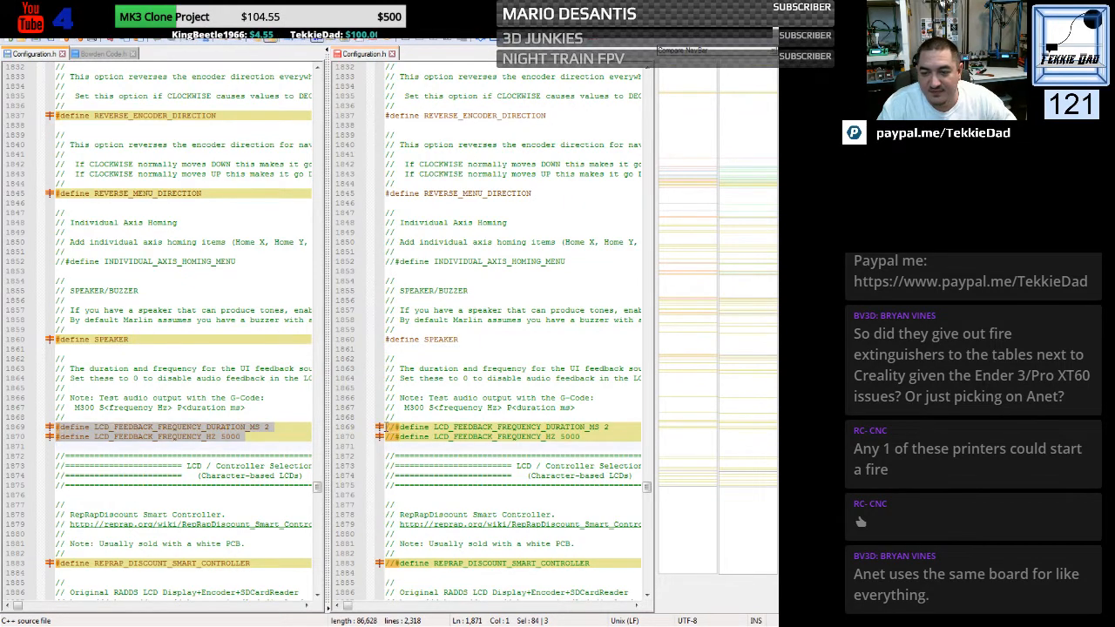
drag(388, 427, 386, 446)
key(ctrl+v)
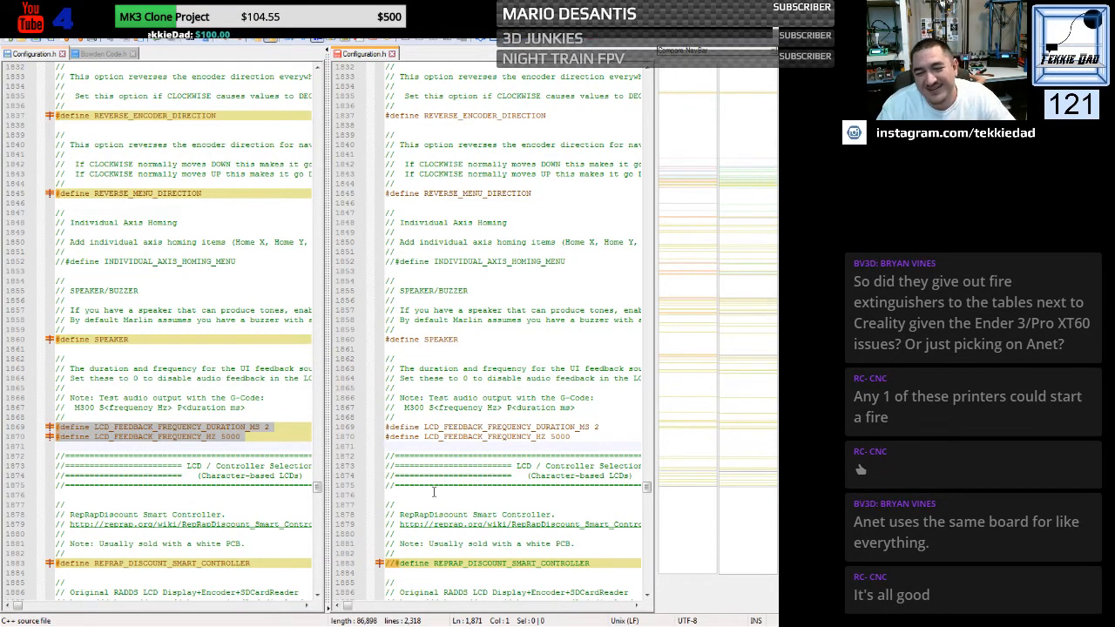
- Enable REPRAP_DISCOUNT_SMART_CONTROLLER in the generic file by replacing its commented-out line with the custom file's define
scroll(419, 495, down, 10)
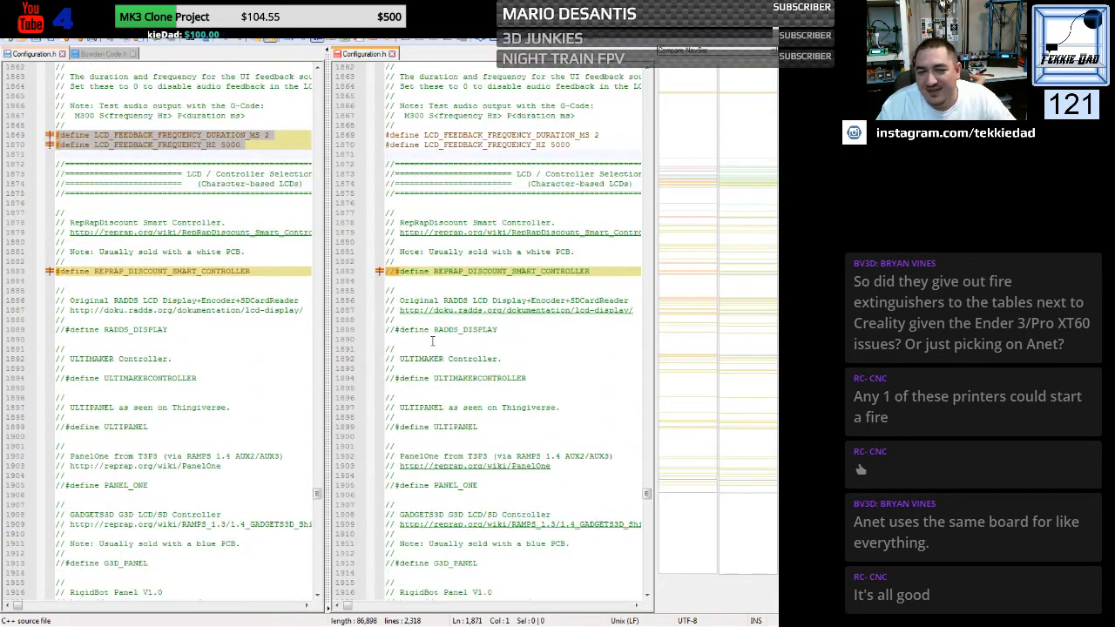
click(52, 271)
key(ctrl+c)
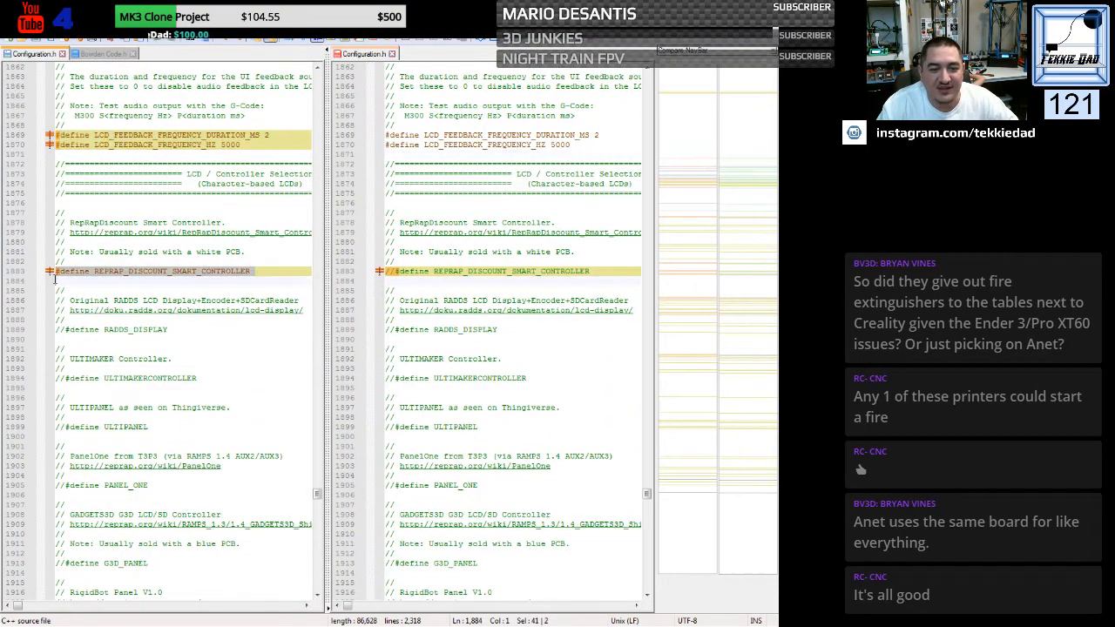
drag(386, 272, 387, 280)
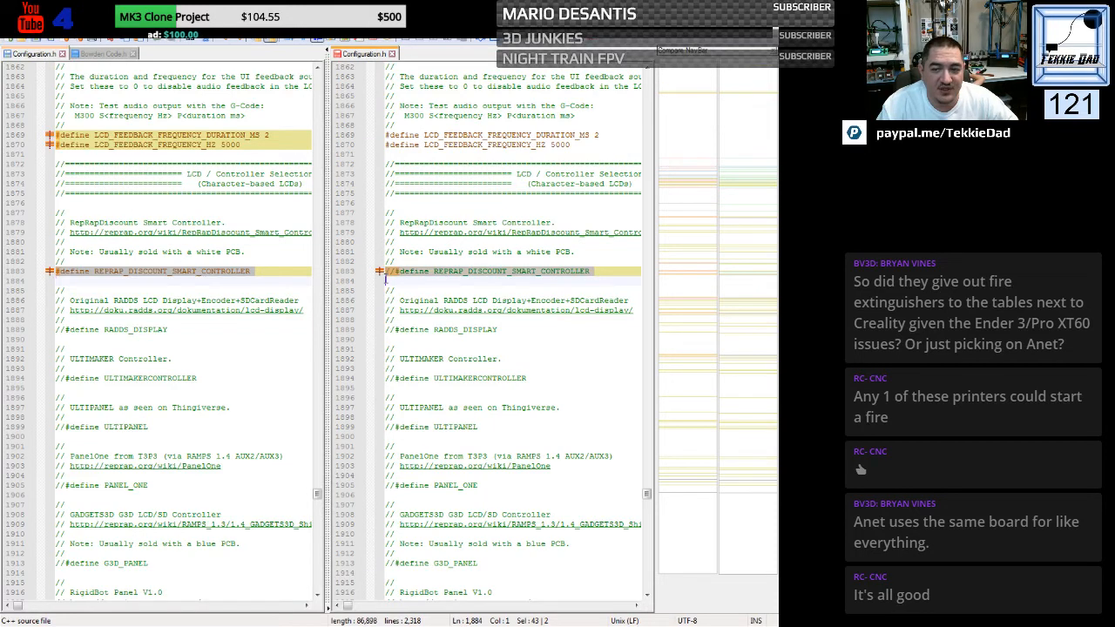
key(ctrl+v)
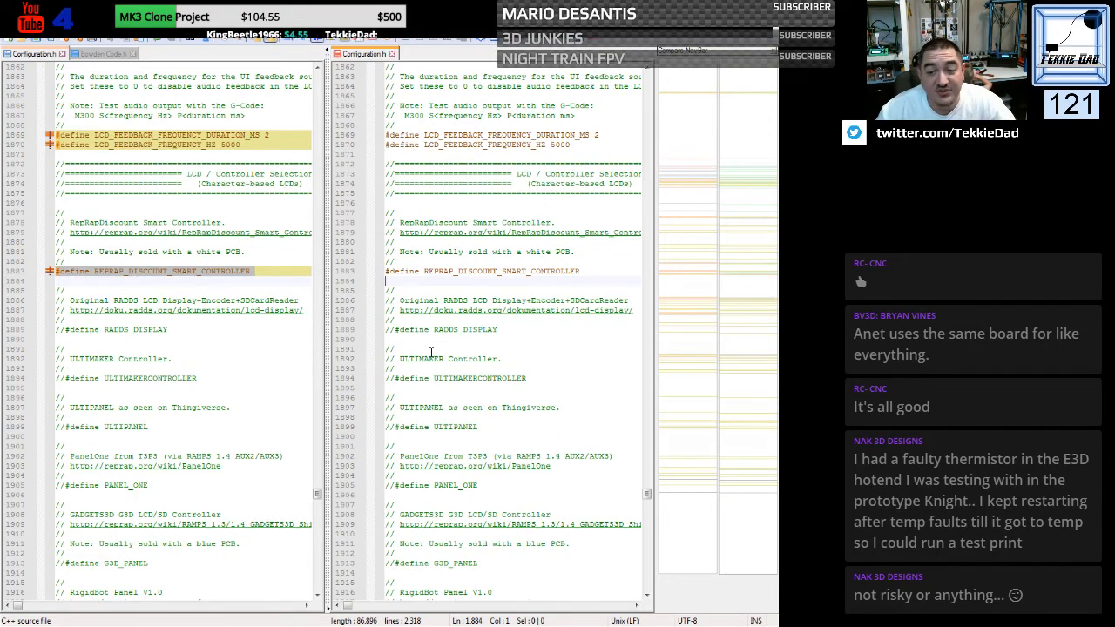
click(431, 350)
- Check the remaining LCD controller sections of both files for the next highlighted difference
scroll(430, 352, down, 5)
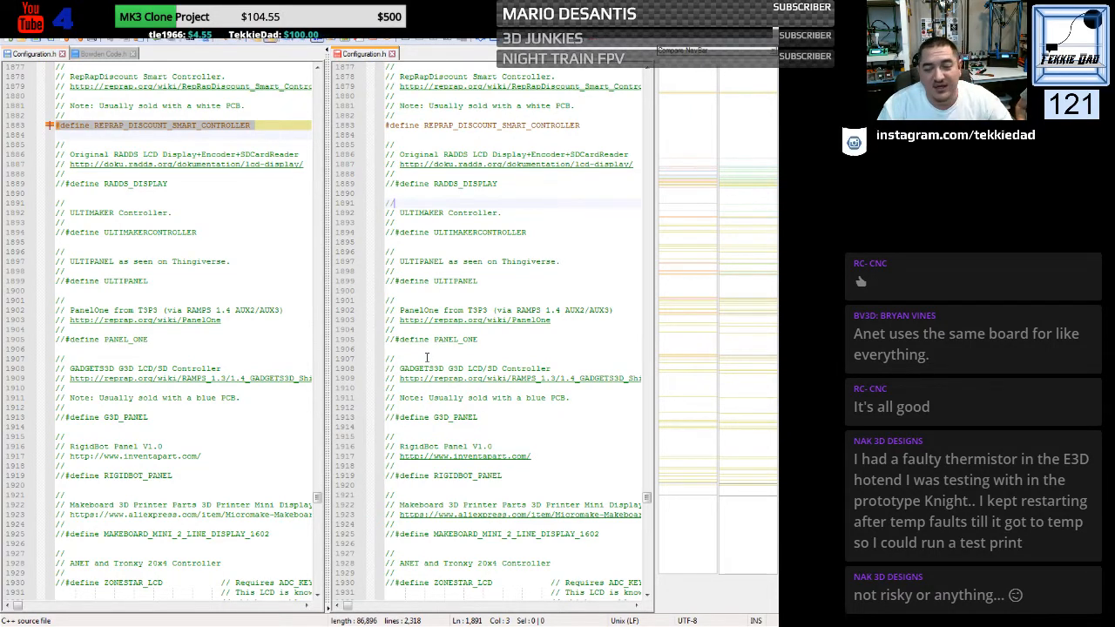
scroll(432, 406, down, 2)
scroll(432, 406, down, 17)
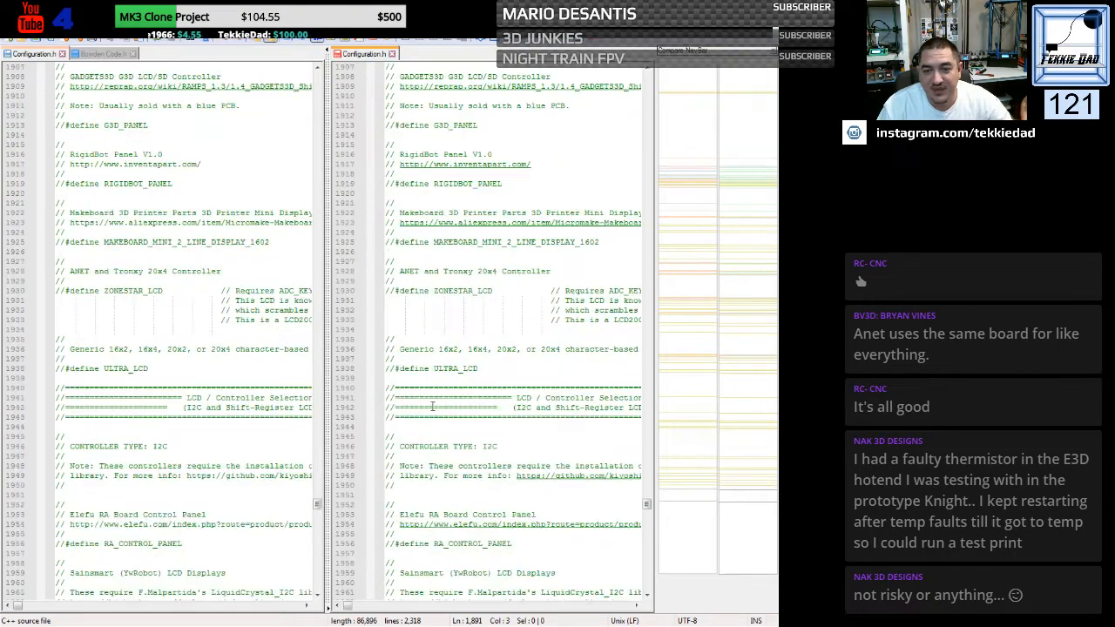
scroll(432, 406, down, 10)
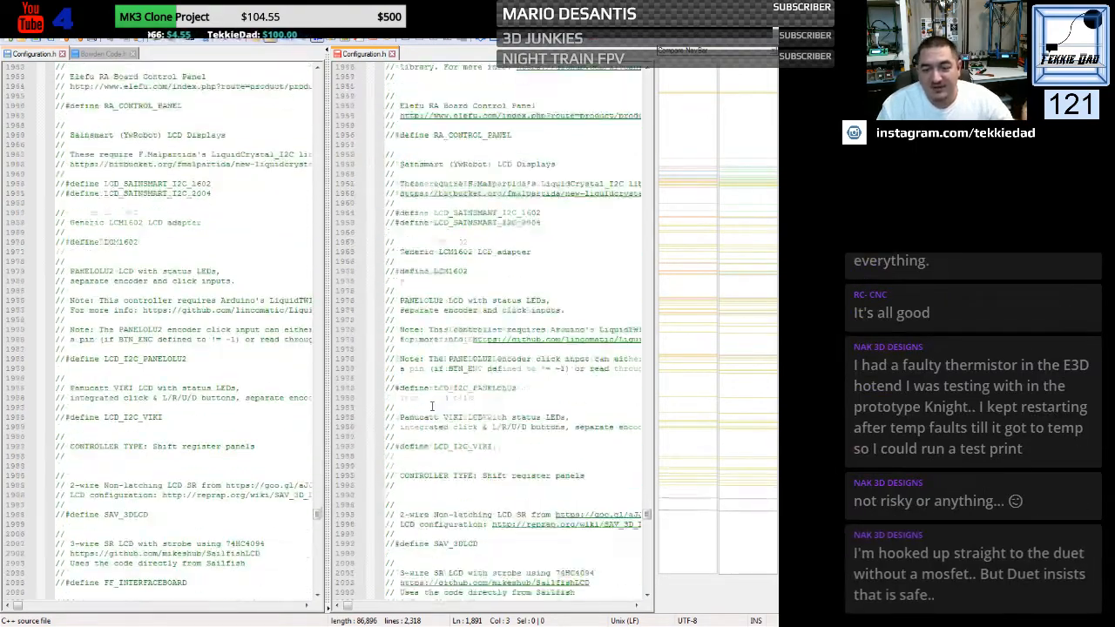
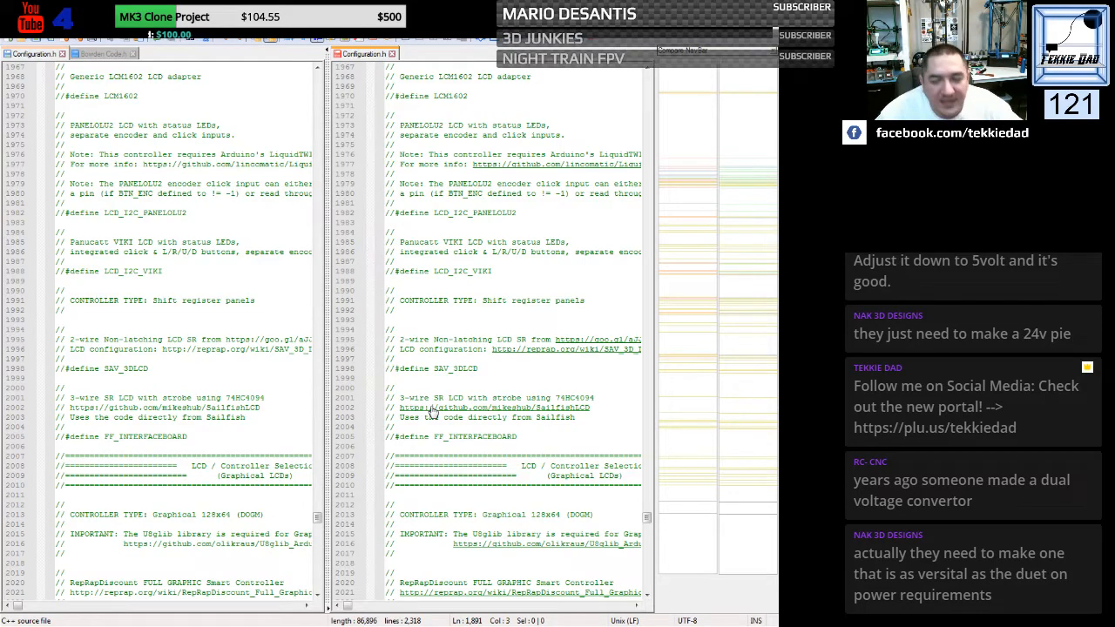
- Review the graphical LCD, Extra Features, LED and servo sections of both files through to the end for remaining differences
click(501, 373)
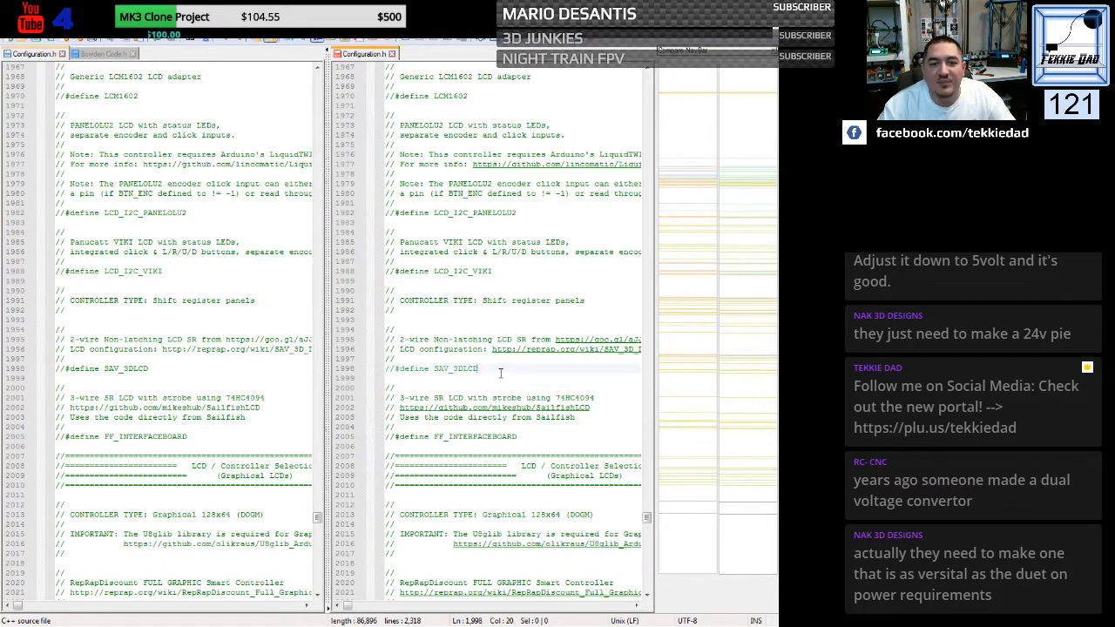
scroll(500, 372, down, 16)
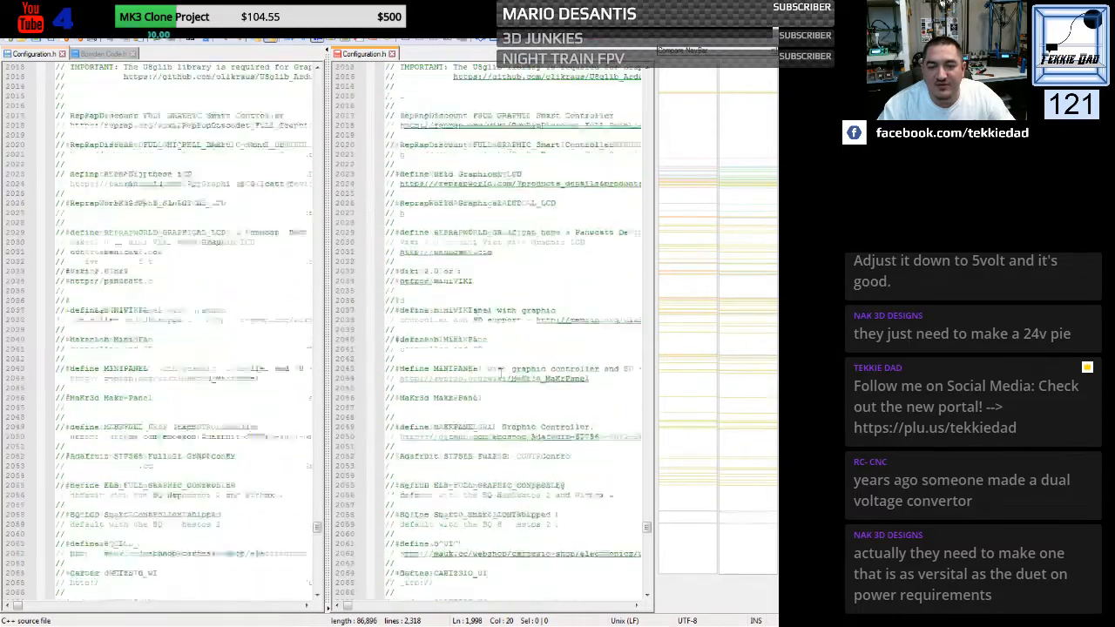
scroll(500, 372, down, 14)
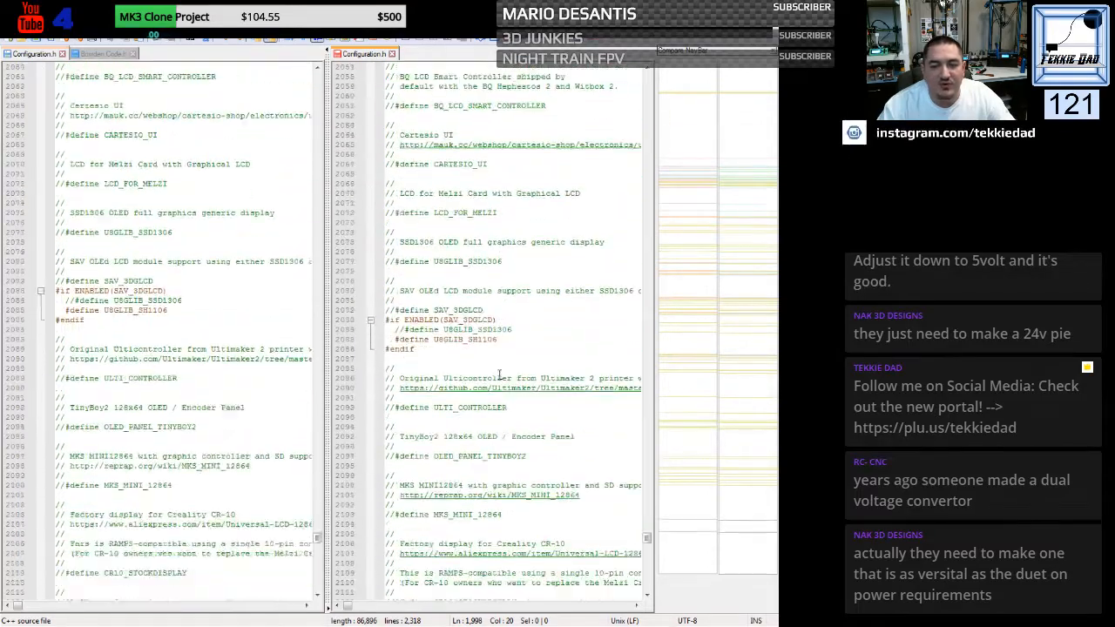
scroll(501, 374, down, 16)
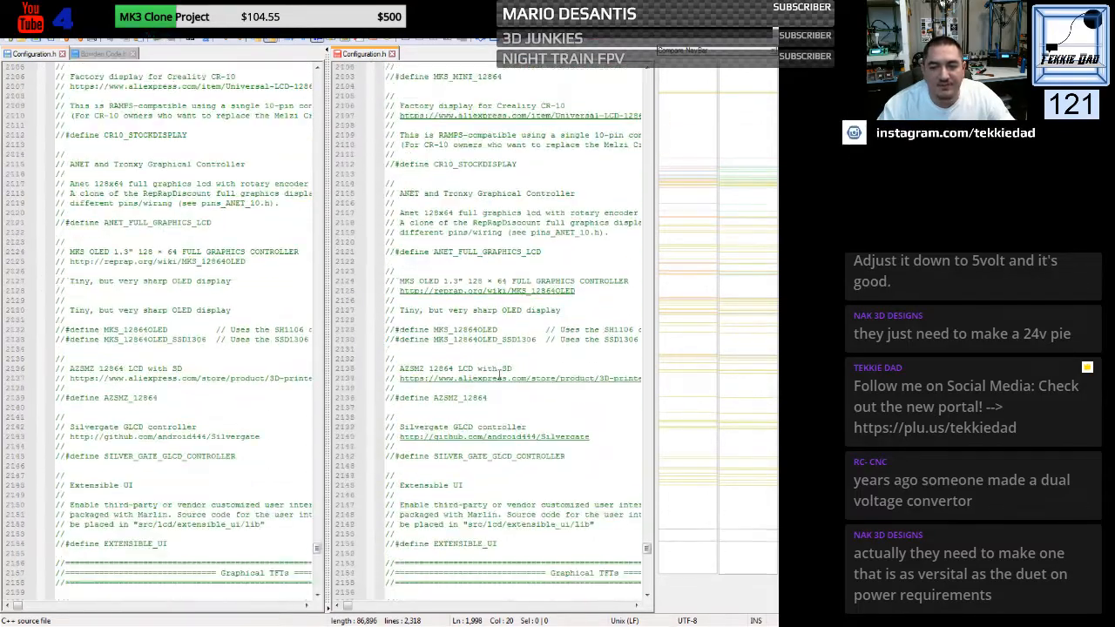
scroll(499, 375, down, 5)
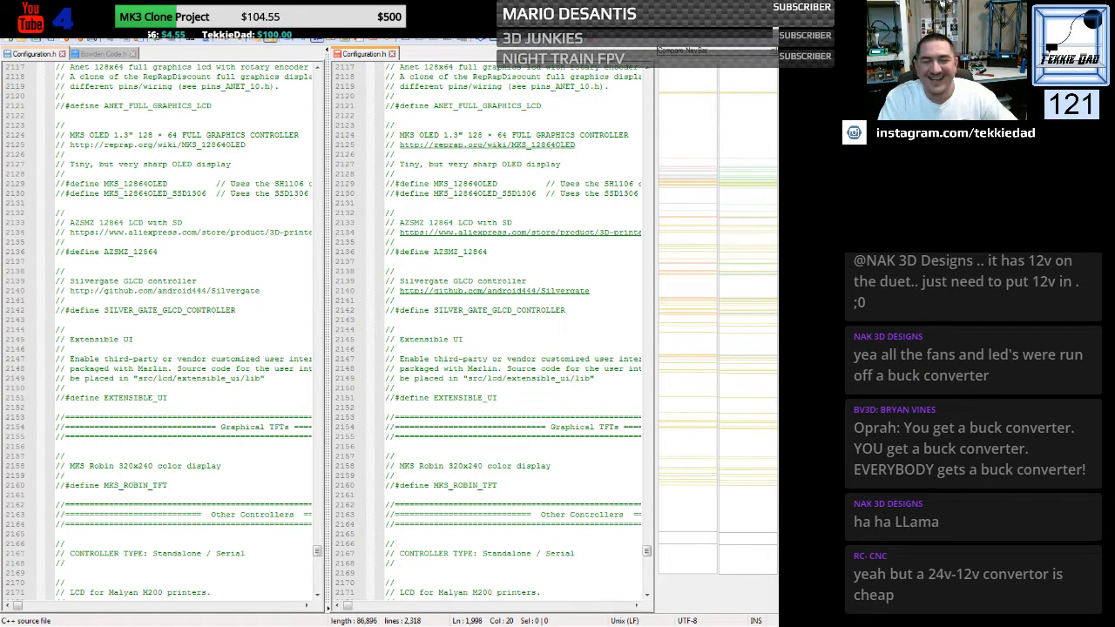
click(512, 339)
scroll(511, 339, down, 3)
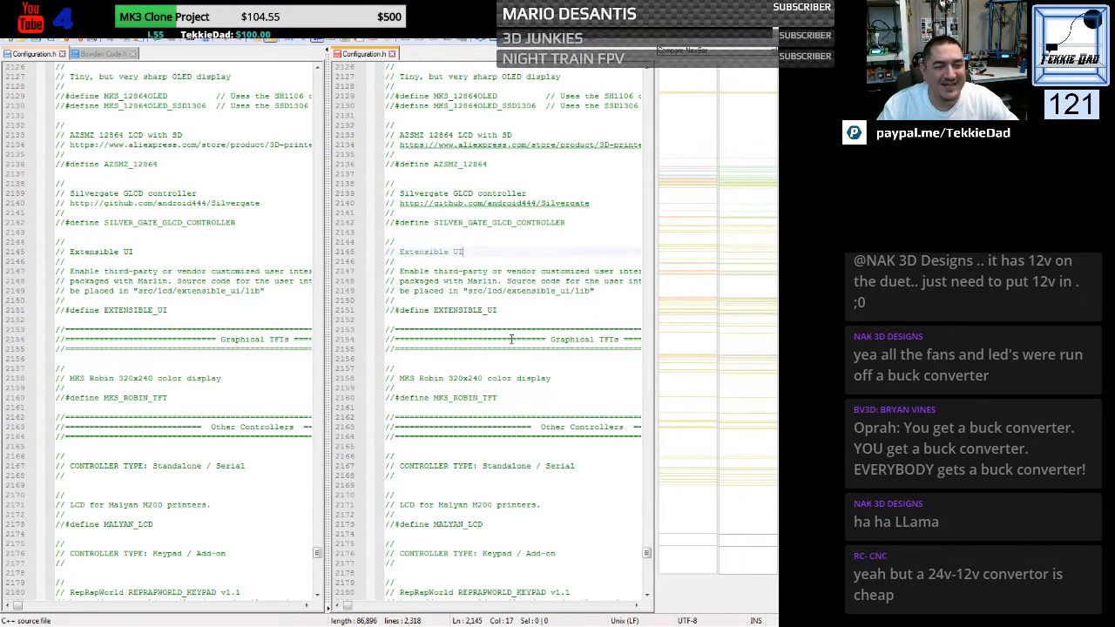
scroll(512, 339, down, 6)
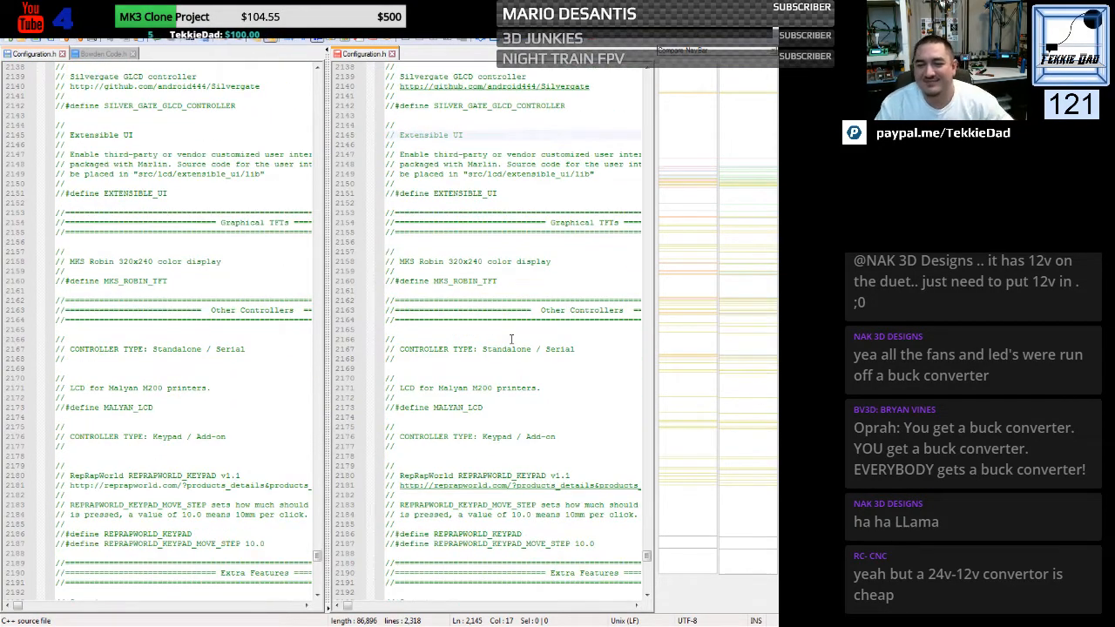
scroll(511, 339, down, 13)
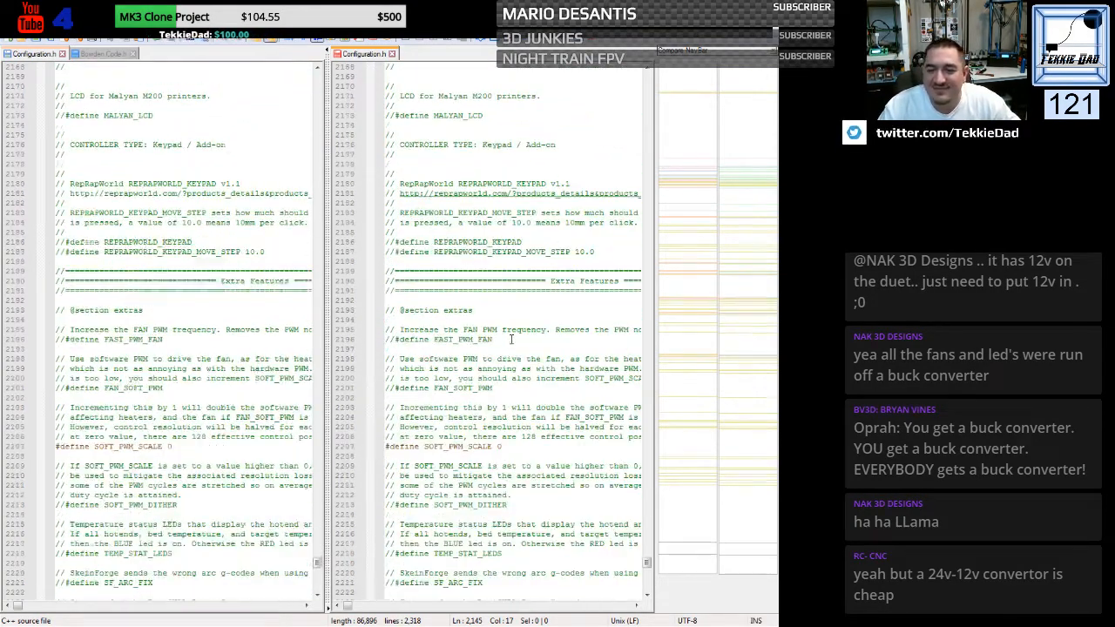
scroll(511, 339, down, 17)
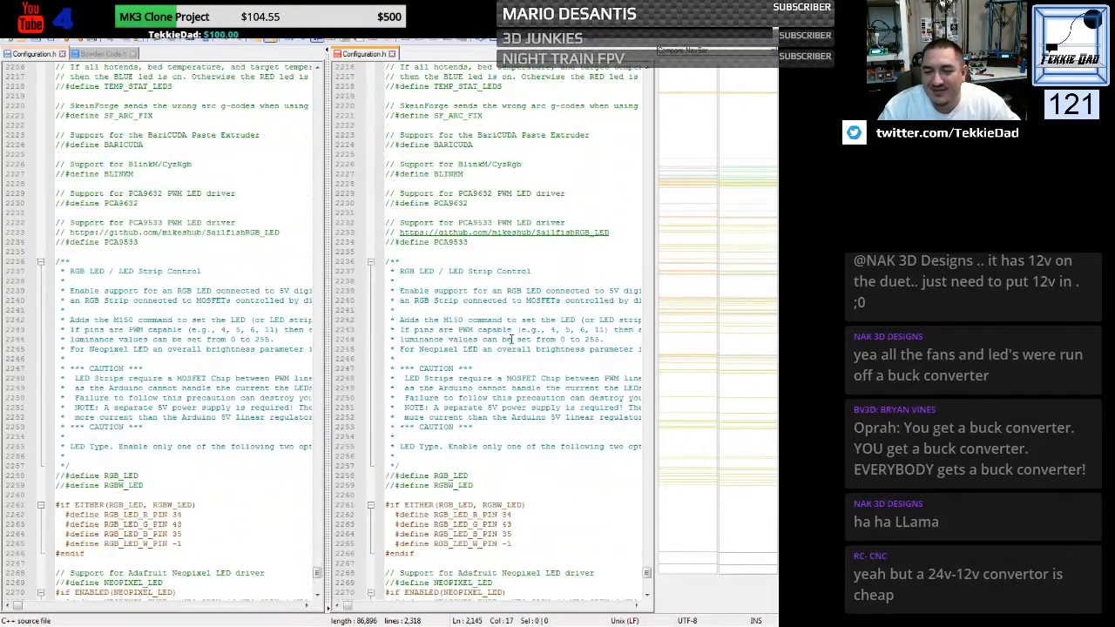
scroll(511, 339, down, 10)
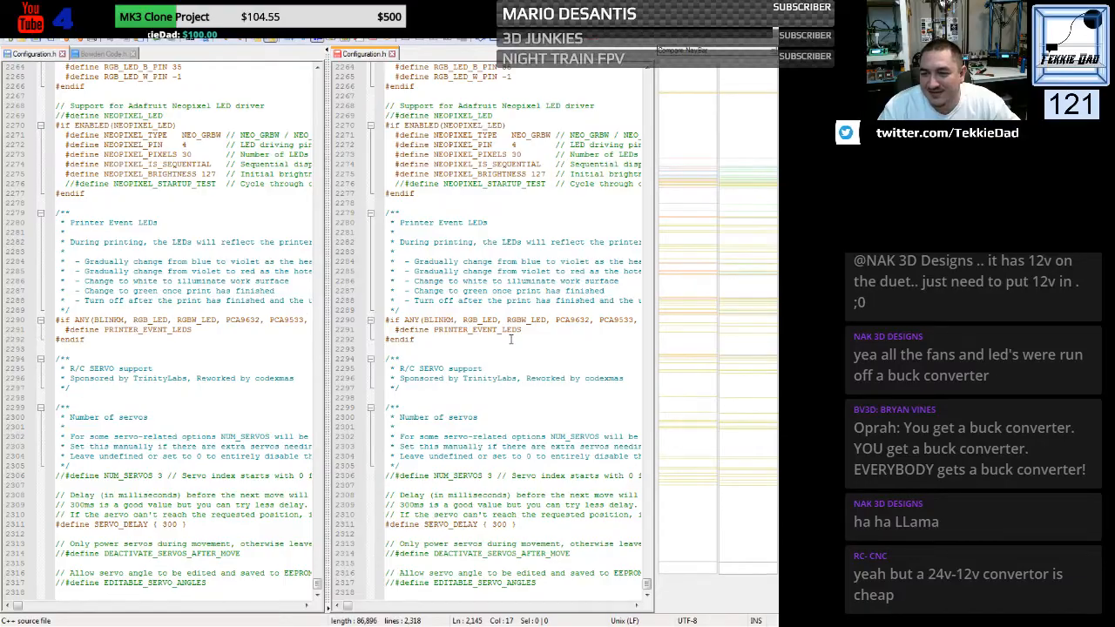
scroll(511, 339, up, 10)
scroll(511, 338, up, 20)
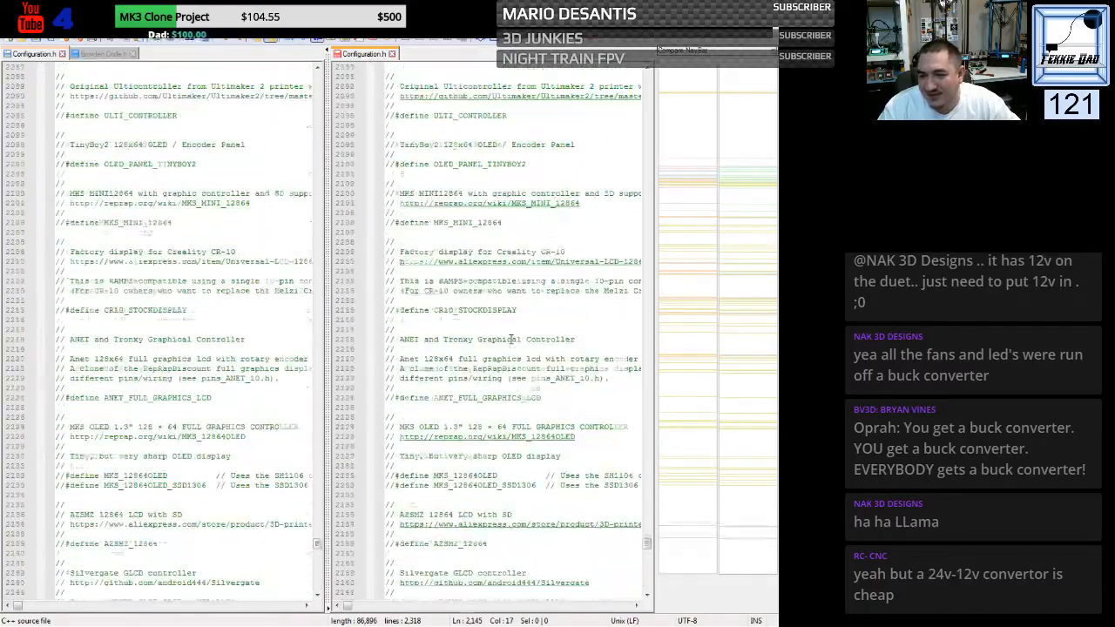
scroll(511, 339, up, 20)
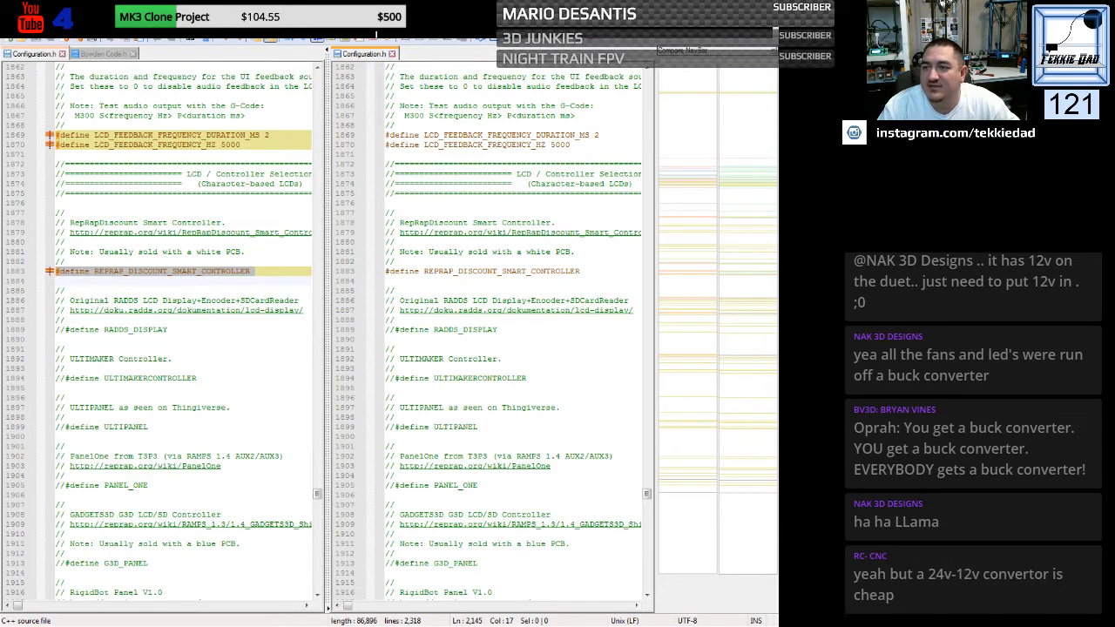
- Close both compared Configuration.h files and the Bowden code file, and return to the generic delta example folder
key(ctrl+w)
key(ctrl+w)
key(ctrl+w)
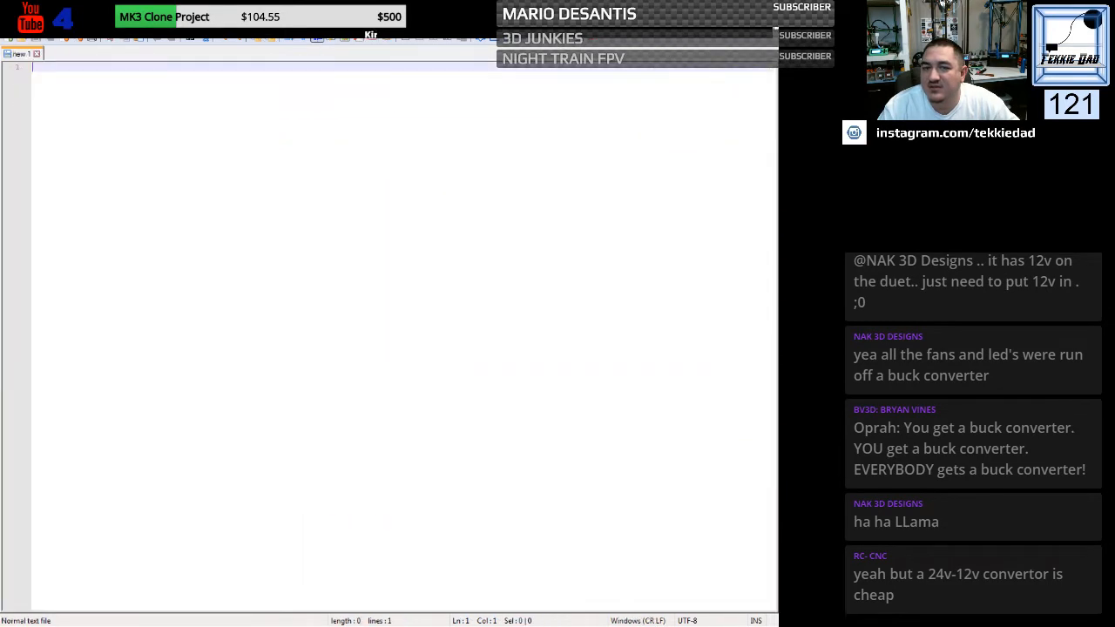
click(761, 9)
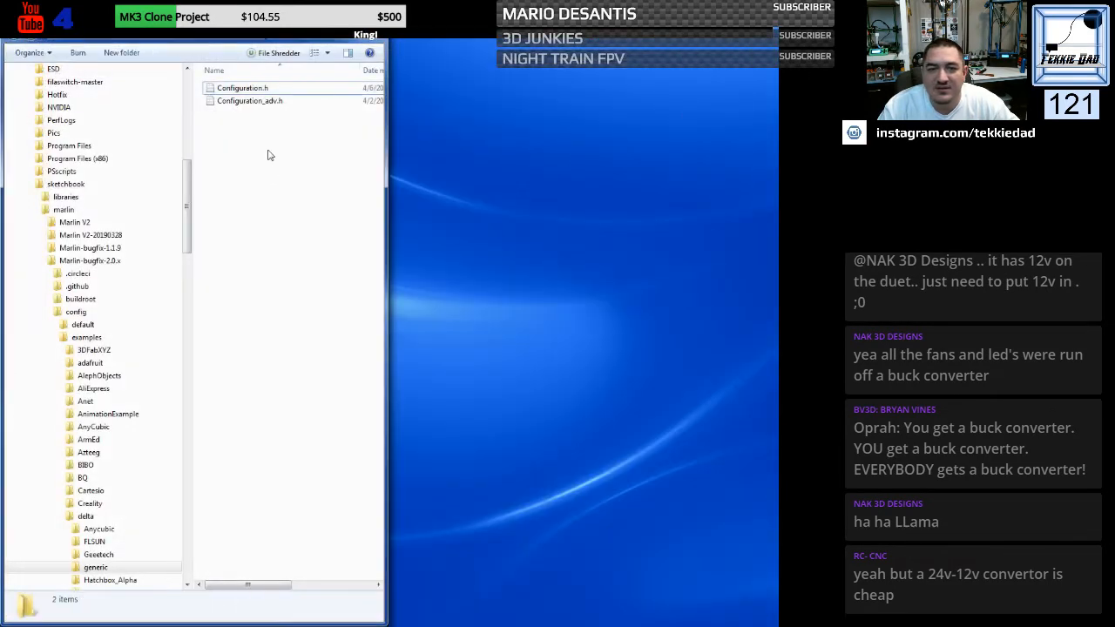
- Open the generic and custom Configuration_adv.h files and compare them side by side
click(237, 102)
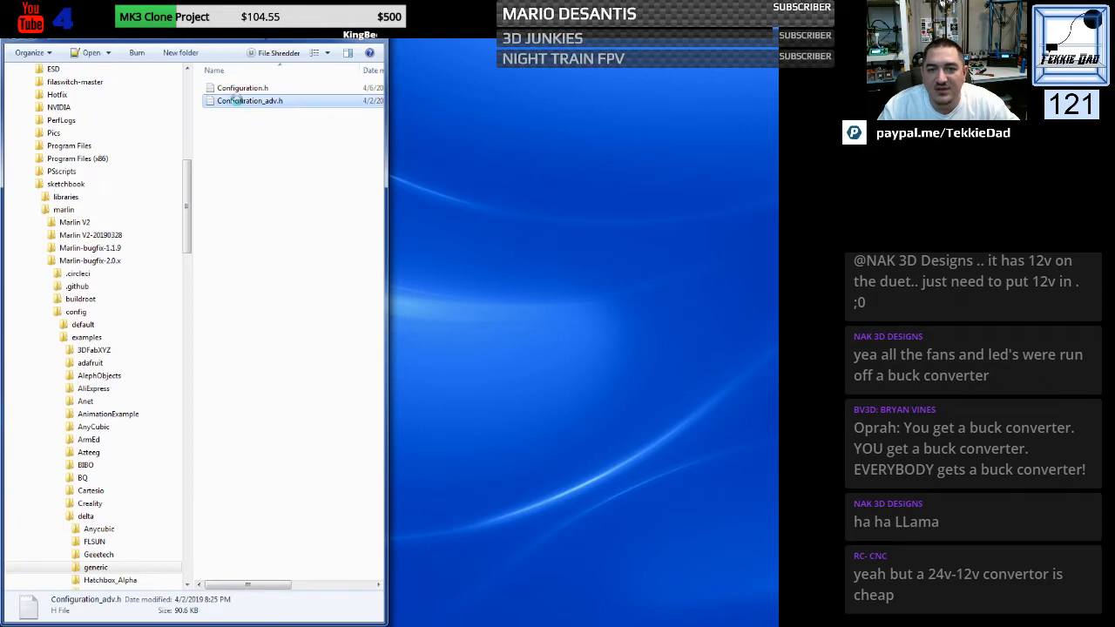
right_click(238, 102)
click(296, 186)
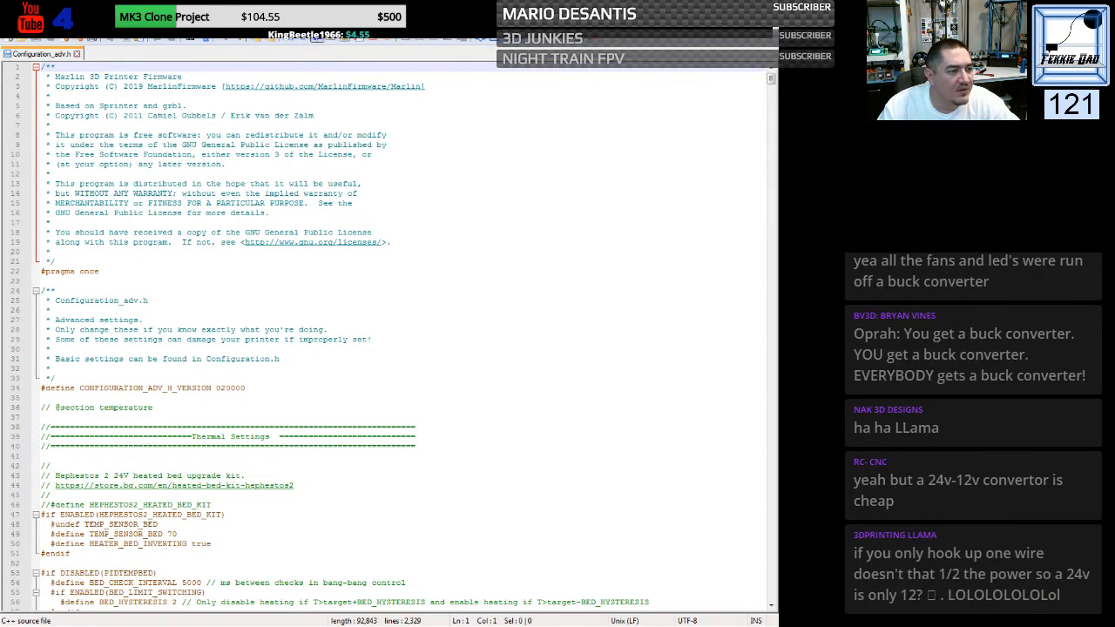
drag(1, 189, 78, 190)
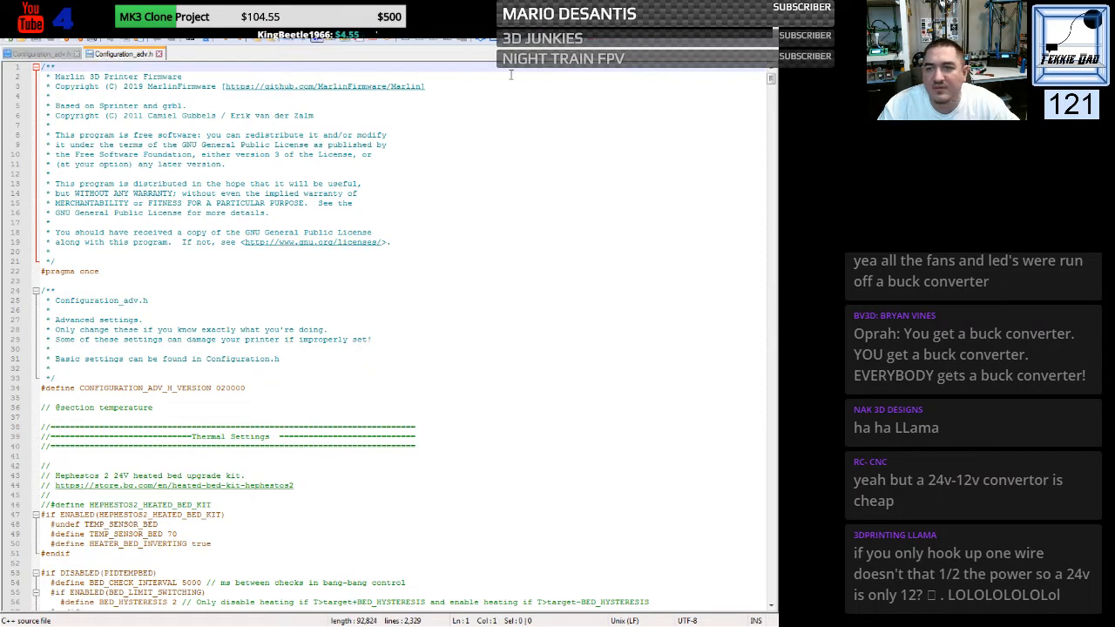
click(491, 40)
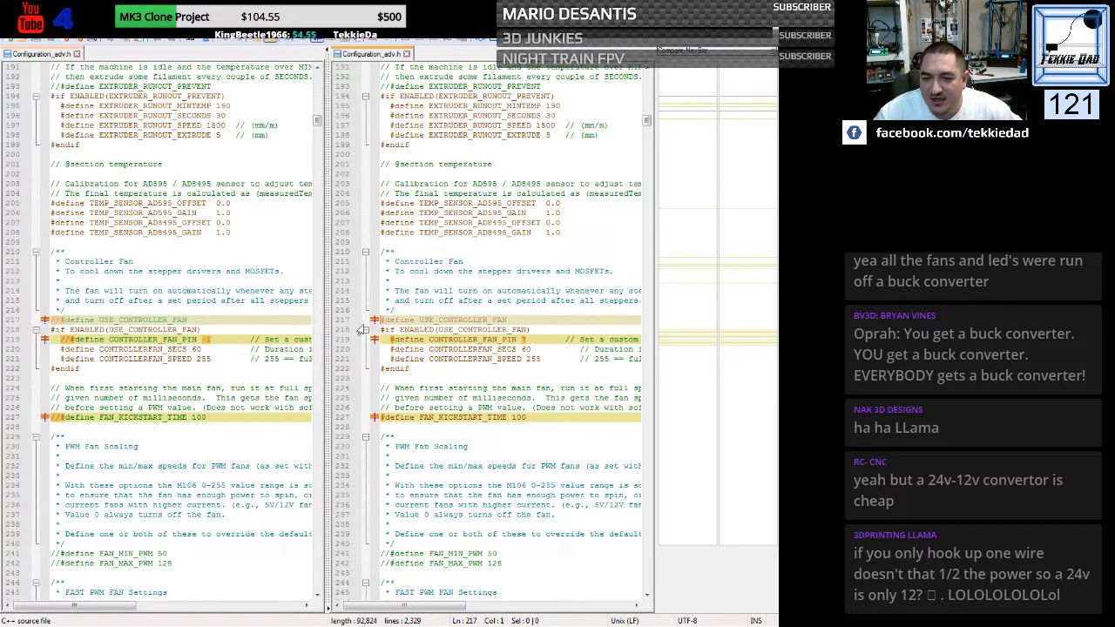
- Enable USE_CONTROLLER_FAN in the generic Configuration_adv.h by removing its comment slashes
click(483, 203)
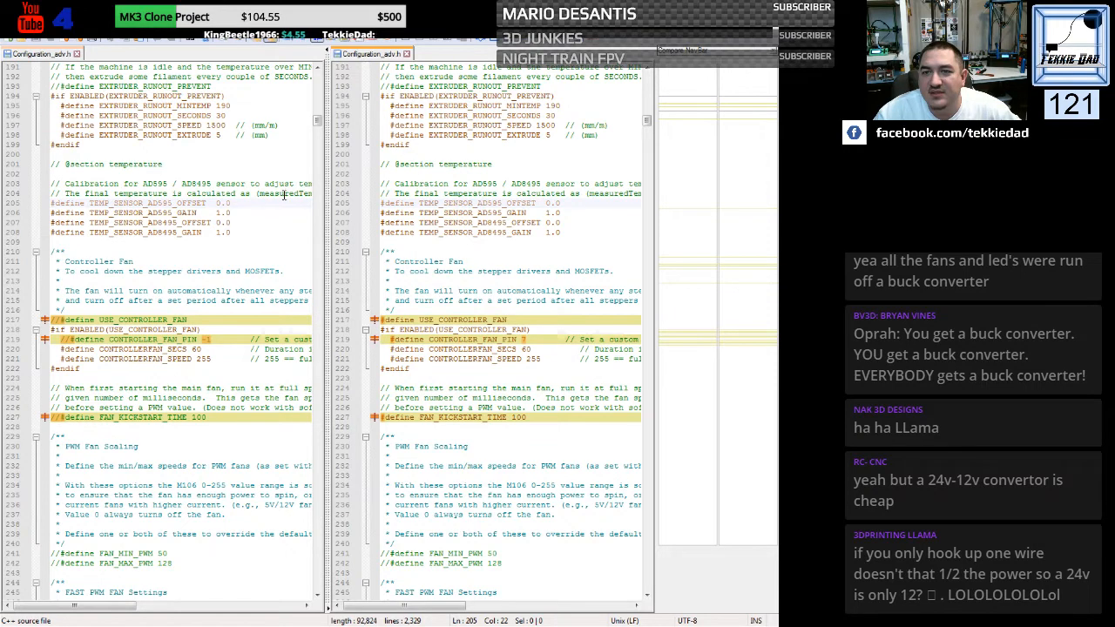
click(160, 232)
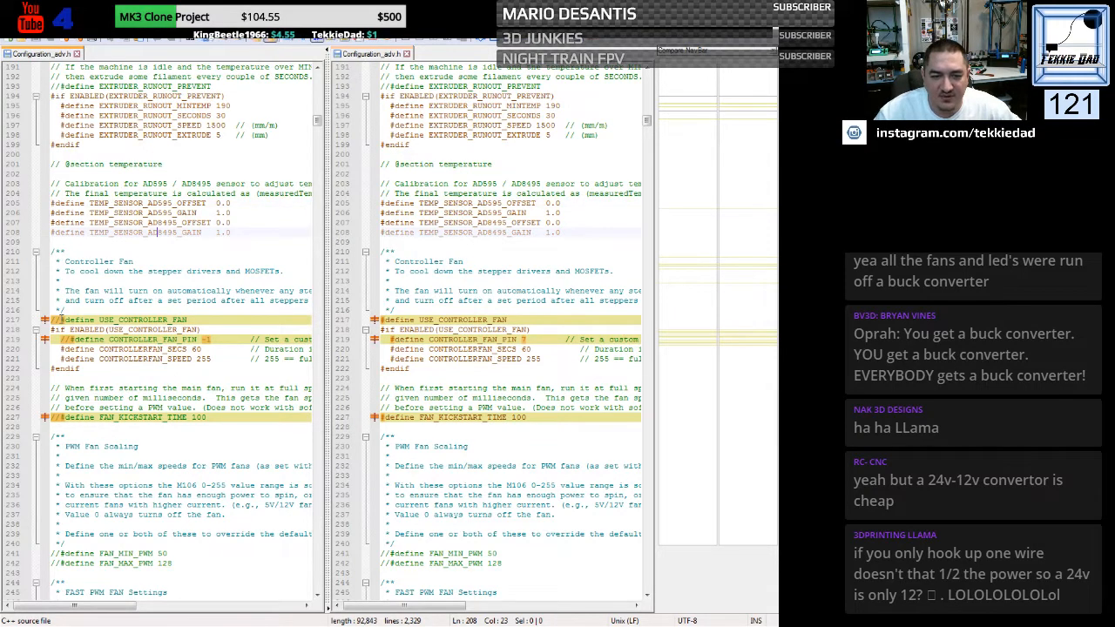
key(ctrl+z)
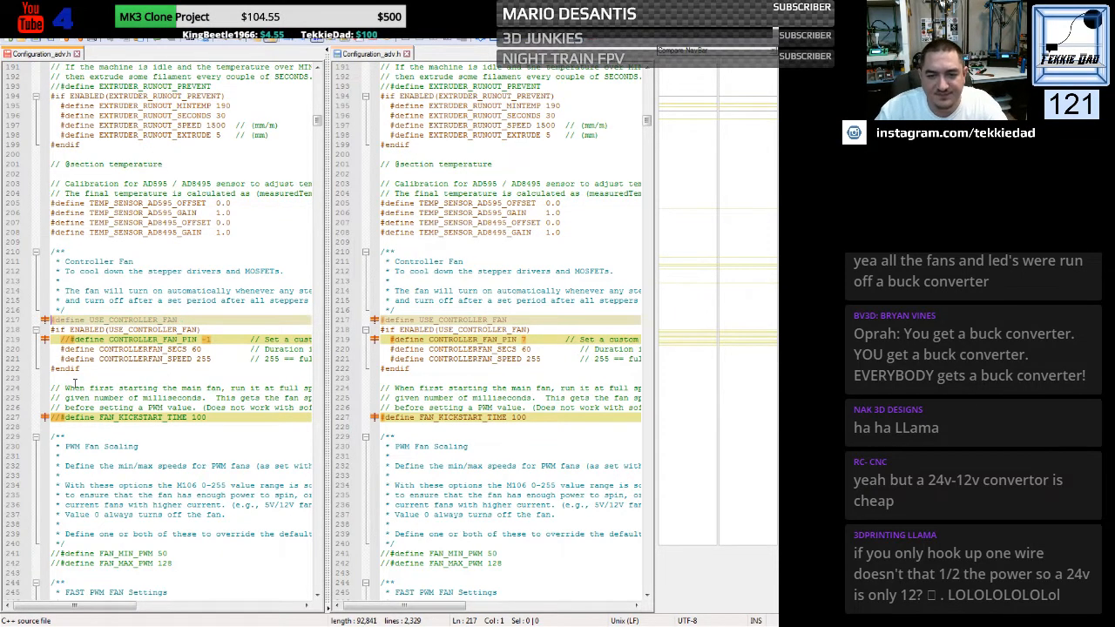
- Uncomment CONTROLLER_FAN_PIN in the generic Configuration_adv.h and set it to 7
key(ctrl+z)
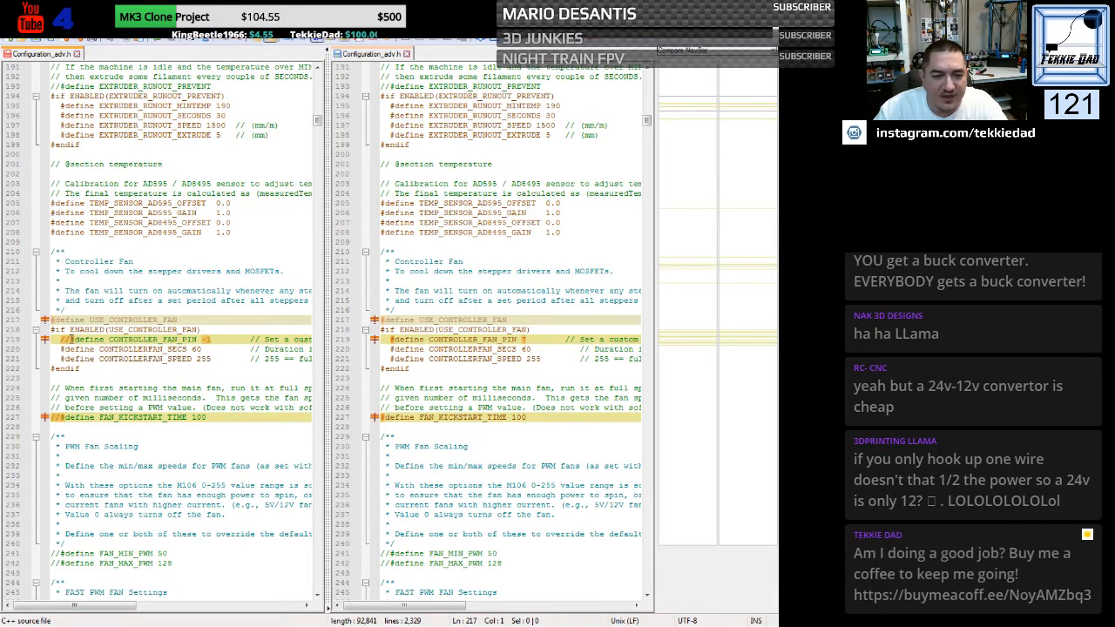
key(ctrl+z)
double_click(195, 341)
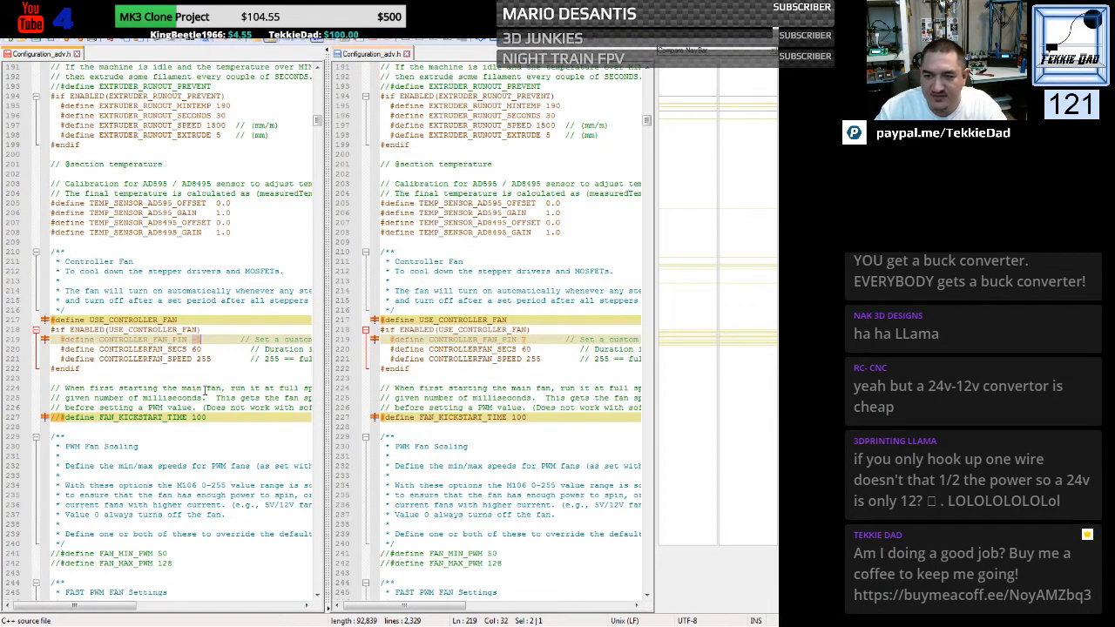
text(7)
click(214, 380)
- Enable FAN_KICKSTART_TIME 100 in the generic Configuration_adv.h by removing its comment slashes
scroll(214, 334, down, 3)
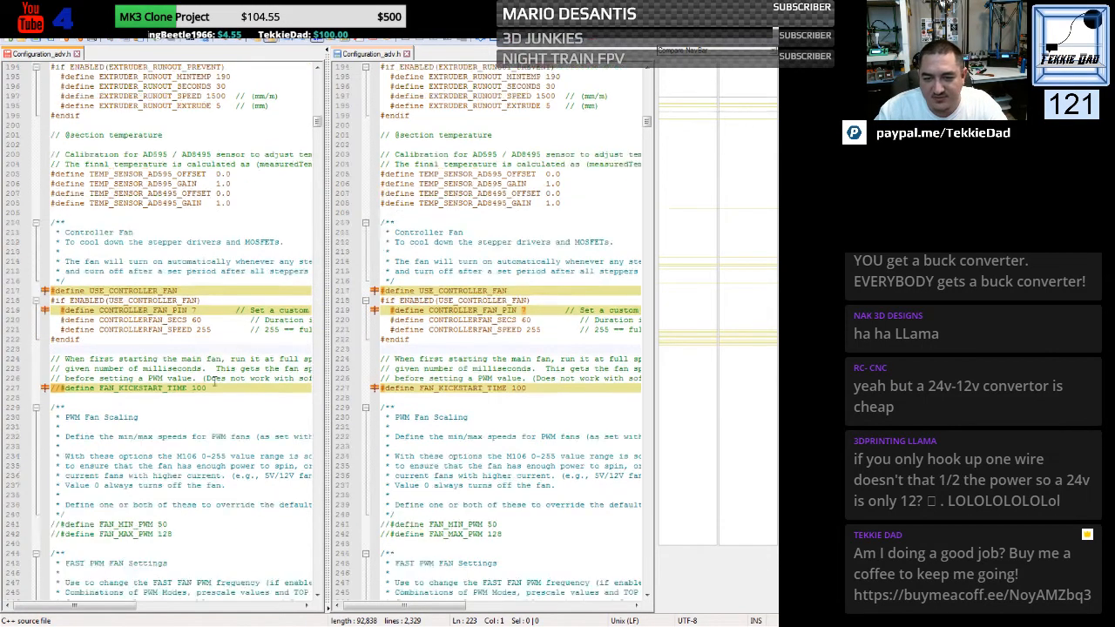
scroll(218, 333, down, 1)
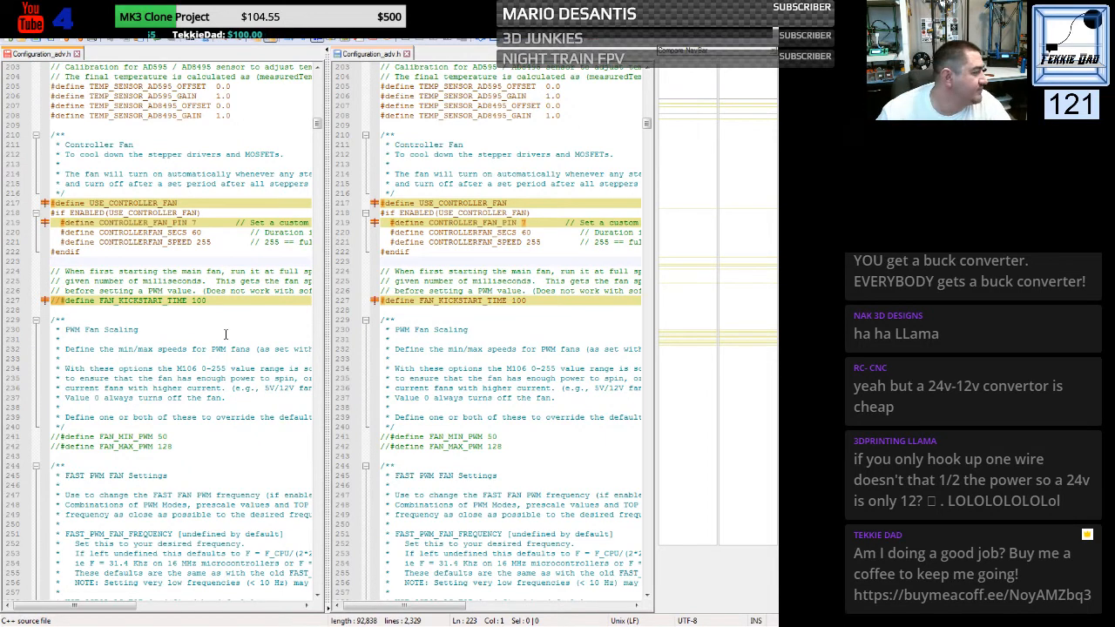
scroll(225, 333, down, 1)
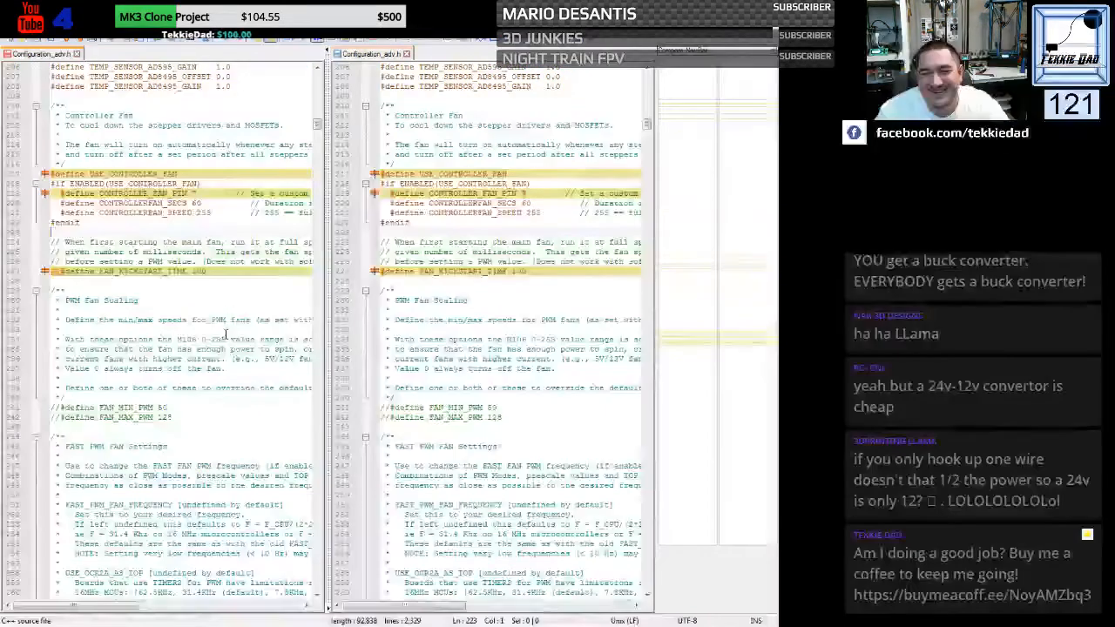
click(59, 271)
key(BackSpace)
key(BackSpace)
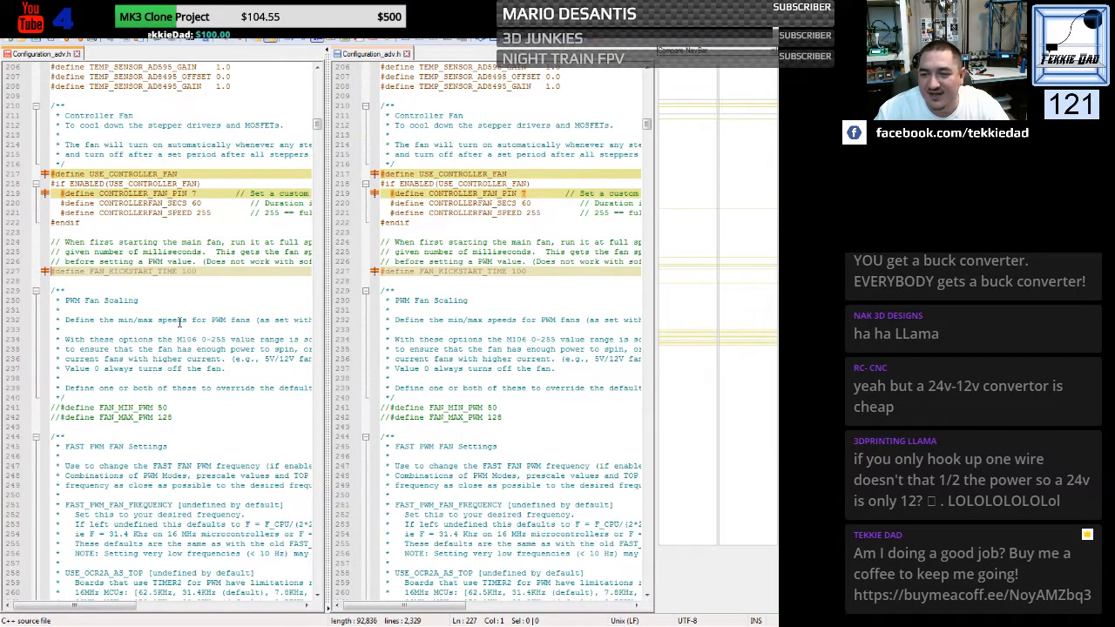
- Set E0_AUTO_FAN_PIN to 44 in the extruder cooling fans section of the generic Configuration_adv.h
scroll(180, 322, down, 17)
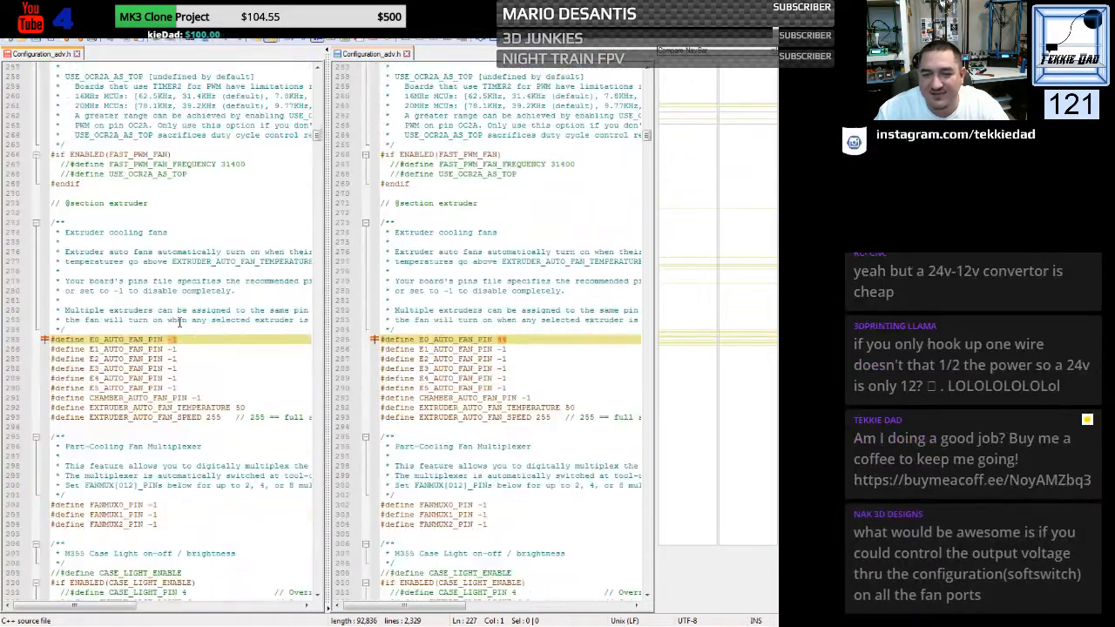
scroll(181, 322, down, 2)
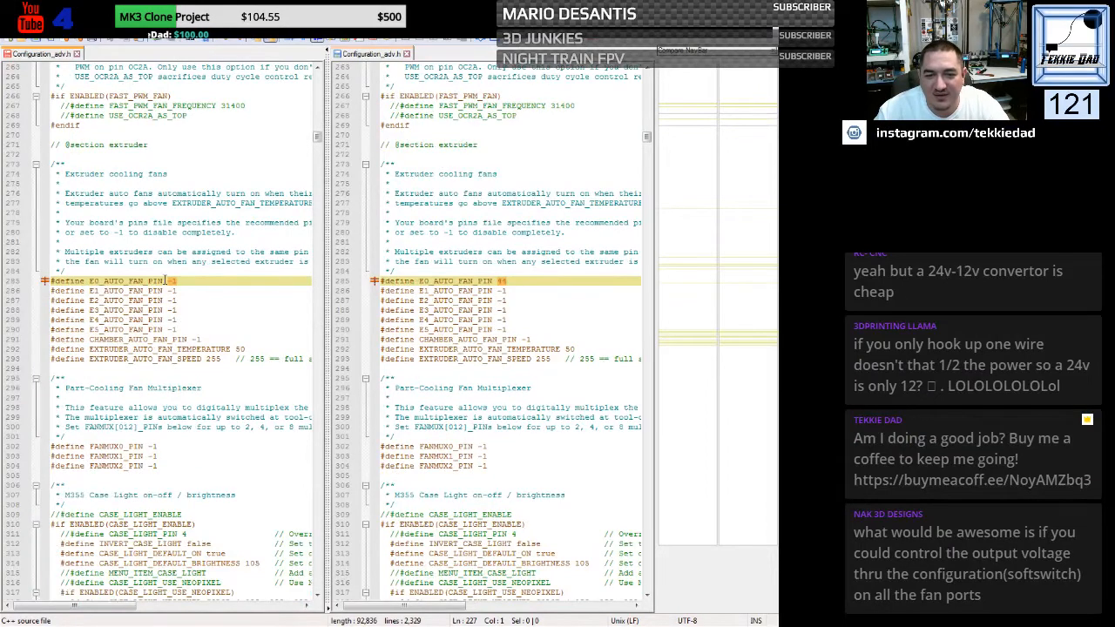
drag(168, 281, 174, 281)
text(44)
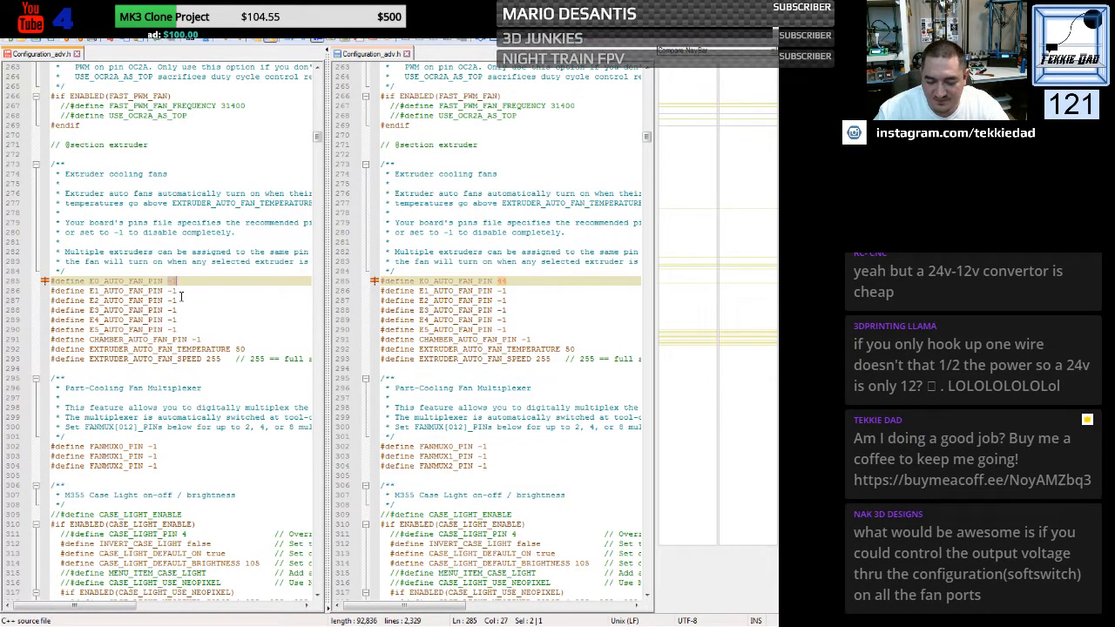
click(227, 299)
- Enable LCD_TIMEOUT_TO_STATUS 15000 in the LCD section of the generic Configuration_adv.h by removing its comment slashes
scroll(213, 294, down, 13)
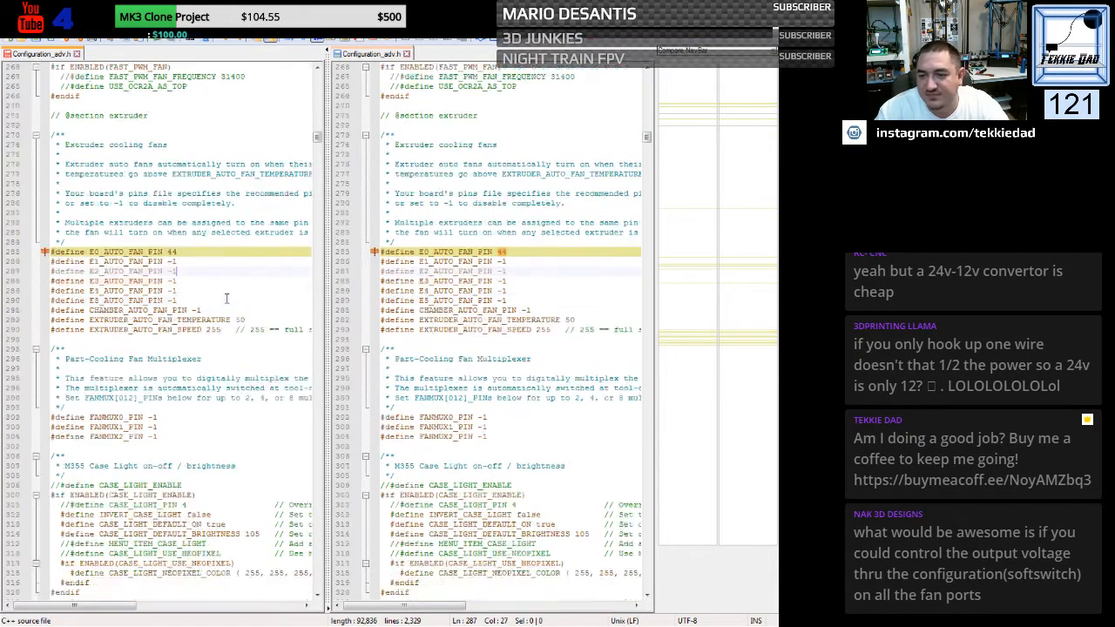
scroll(203, 289, down, 15)
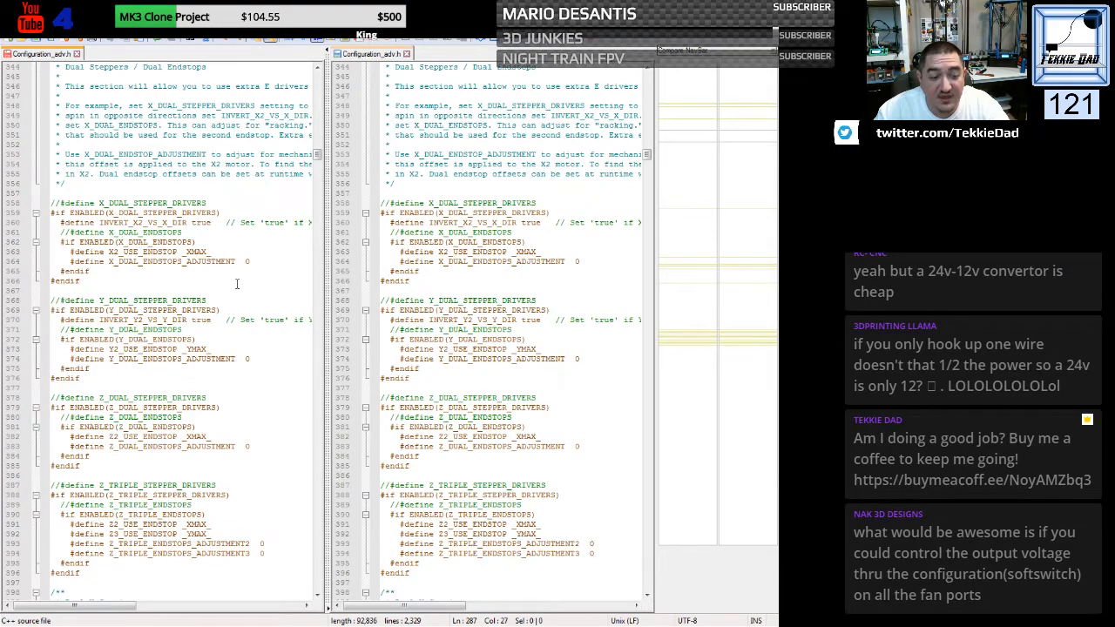
scroll(236, 283, down, 18)
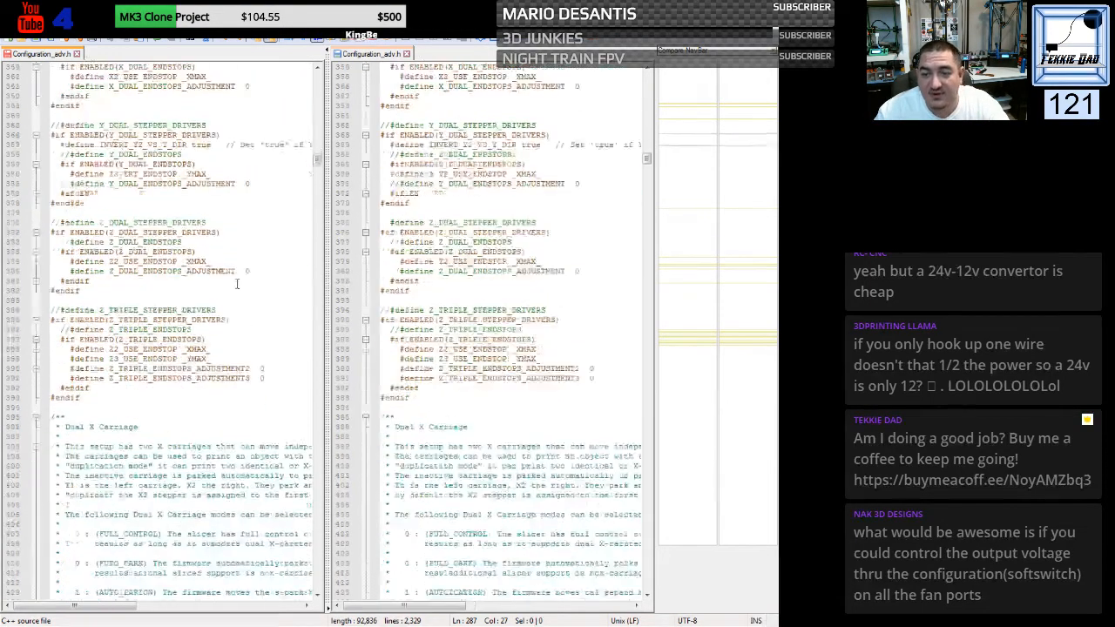
scroll(236, 283, down, 20)
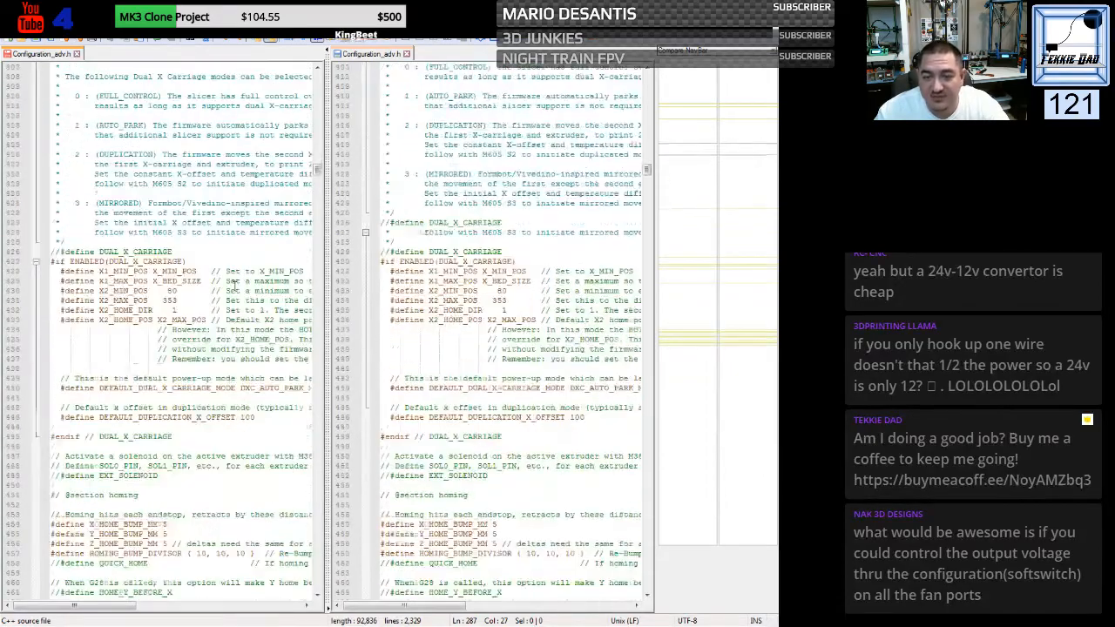
scroll(233, 287, down, 5)
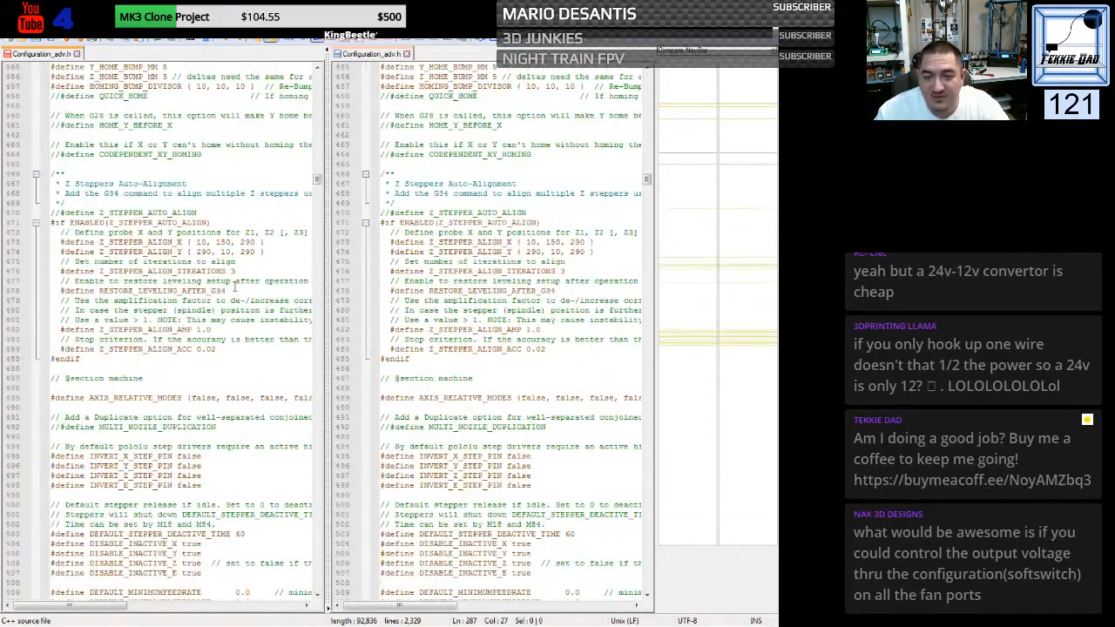
scroll(233, 287, down, 9)
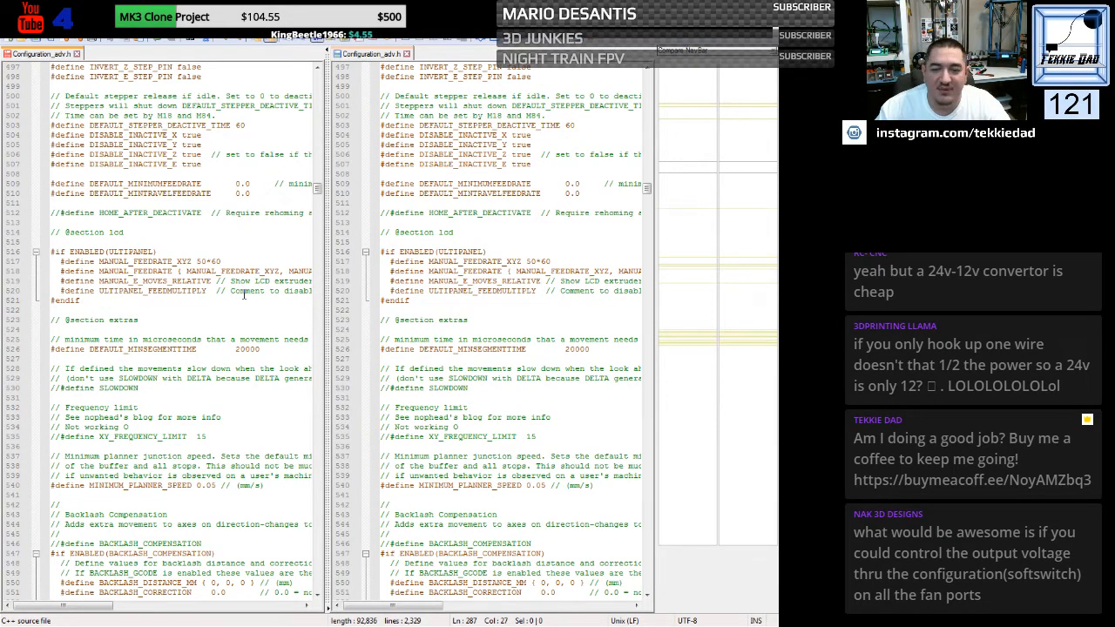
scroll(244, 293, down, 5)
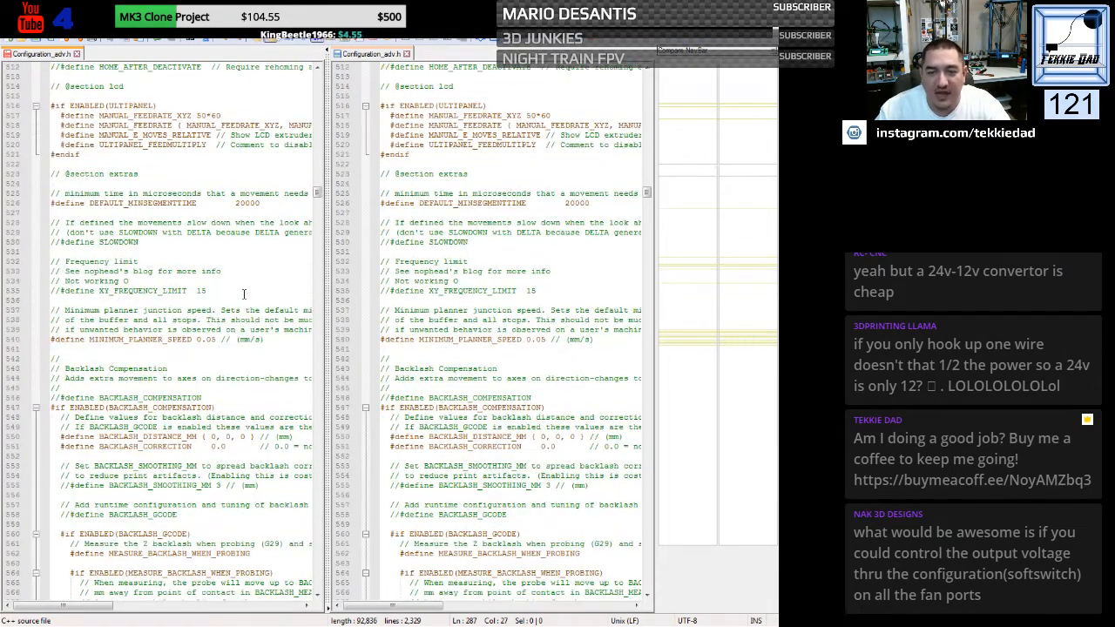
scroll(244, 294, down, 10)
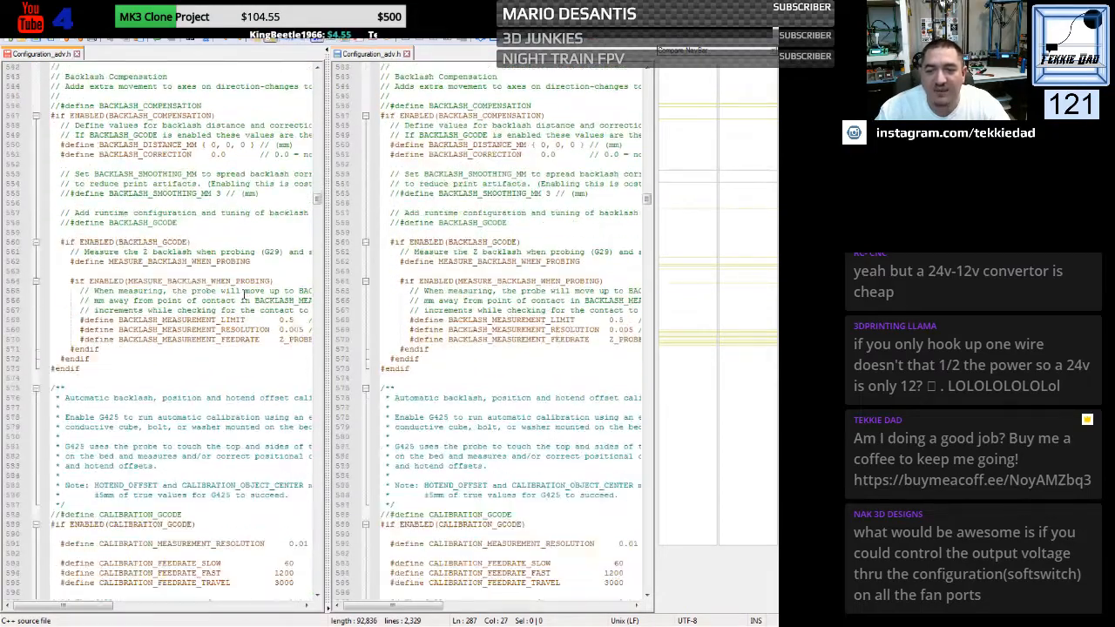
scroll(244, 293, down, 2)
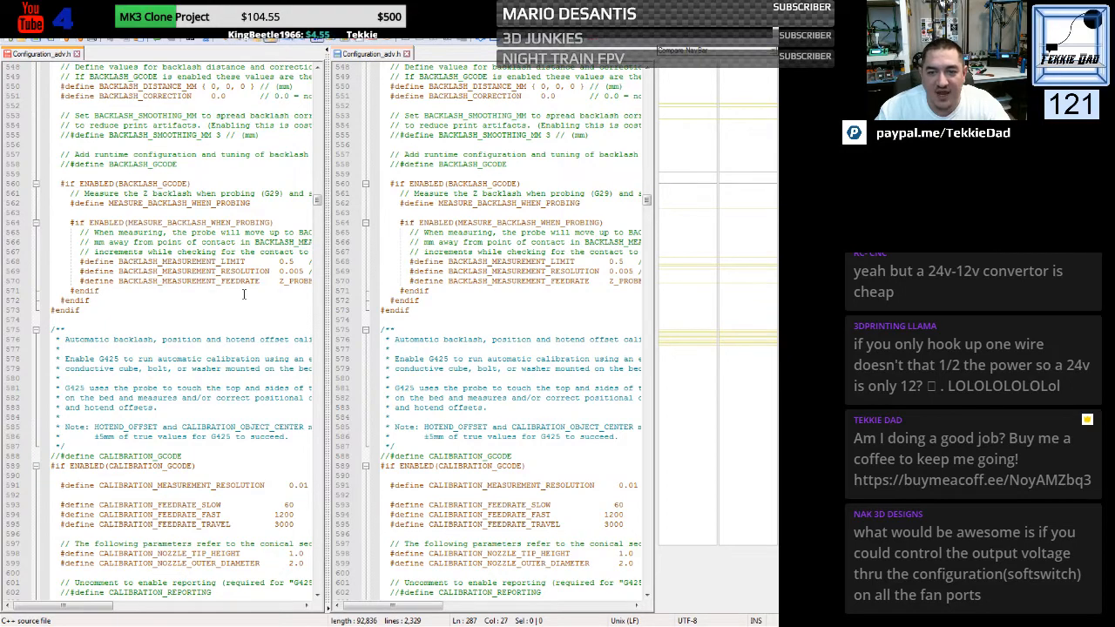
scroll(244, 294, down, 5)
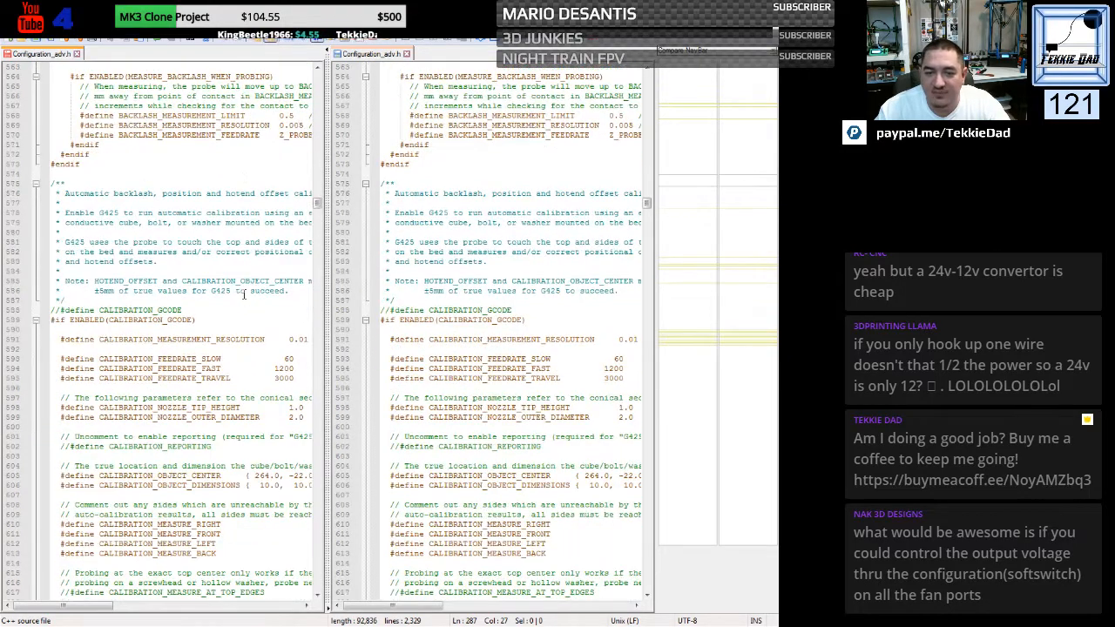
scroll(244, 294, down, 1)
scroll(244, 294, down, 4)
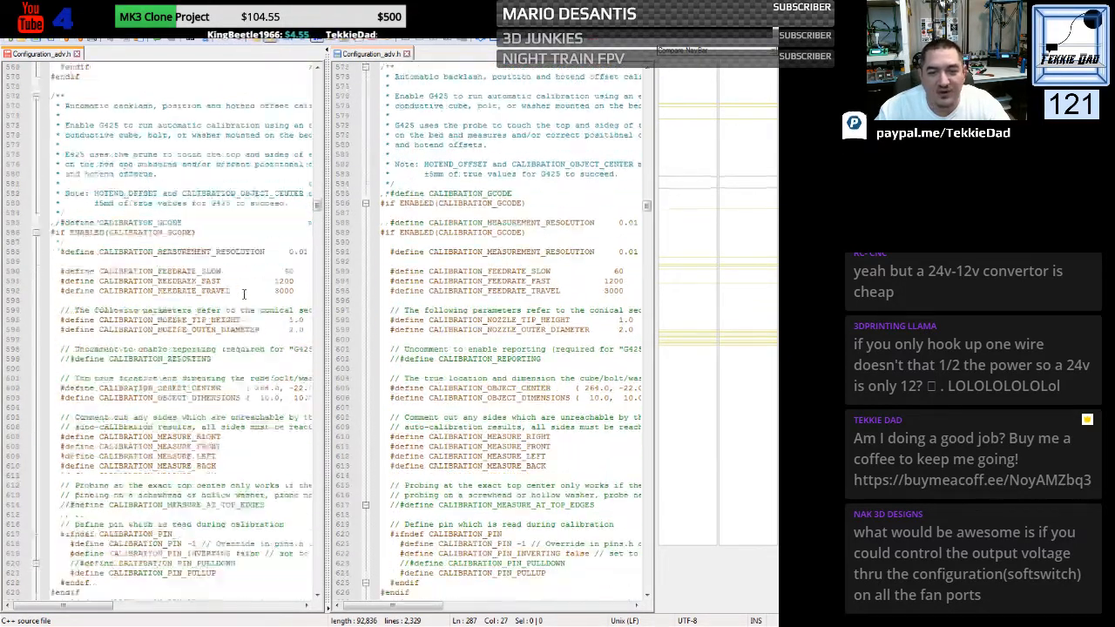
scroll(244, 294, down, 9)
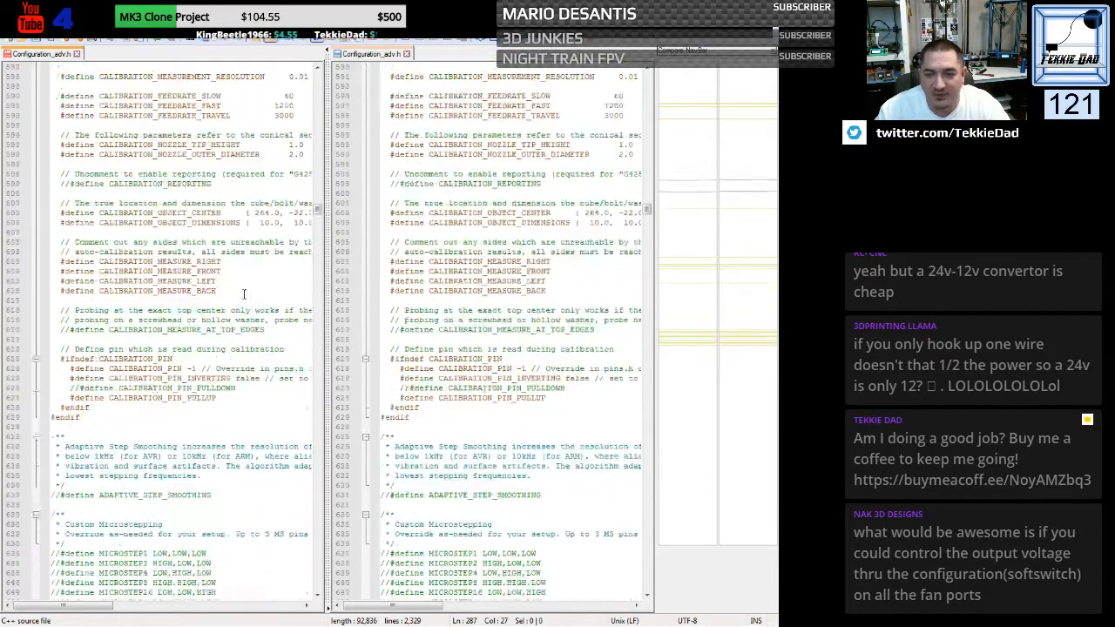
scroll(244, 293, down, 2)
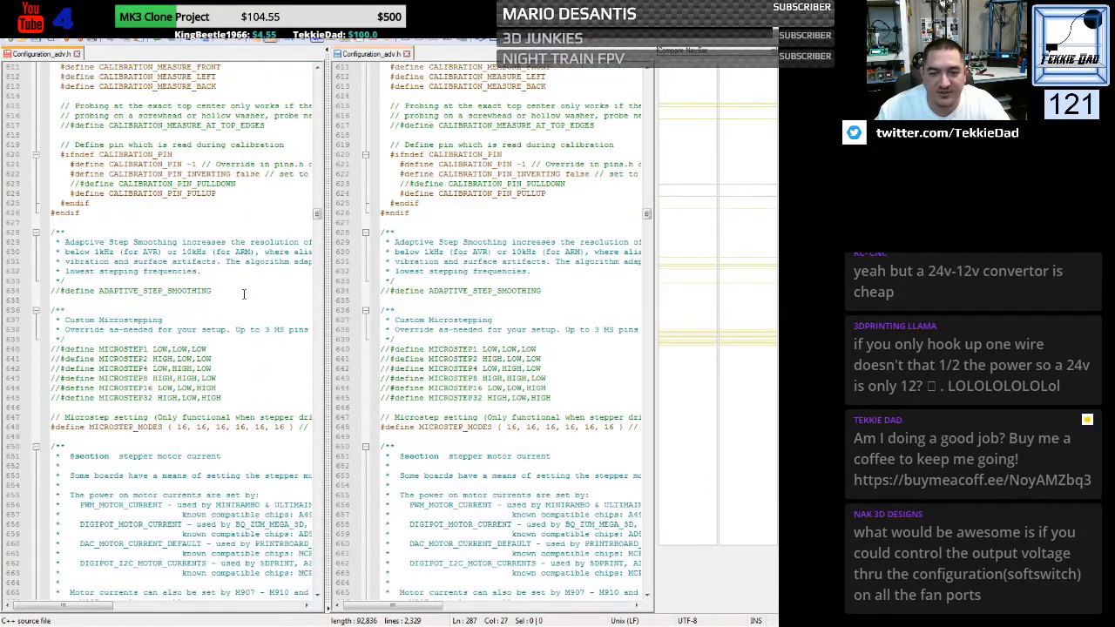
scroll(244, 293, down, 1)
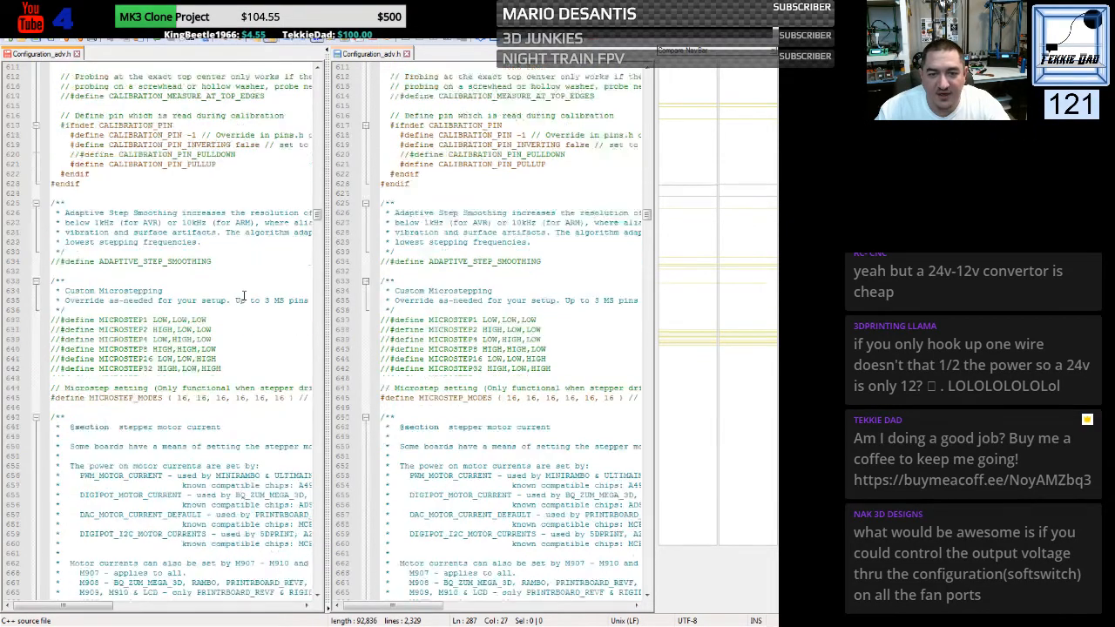
scroll(243, 296, down, 8)
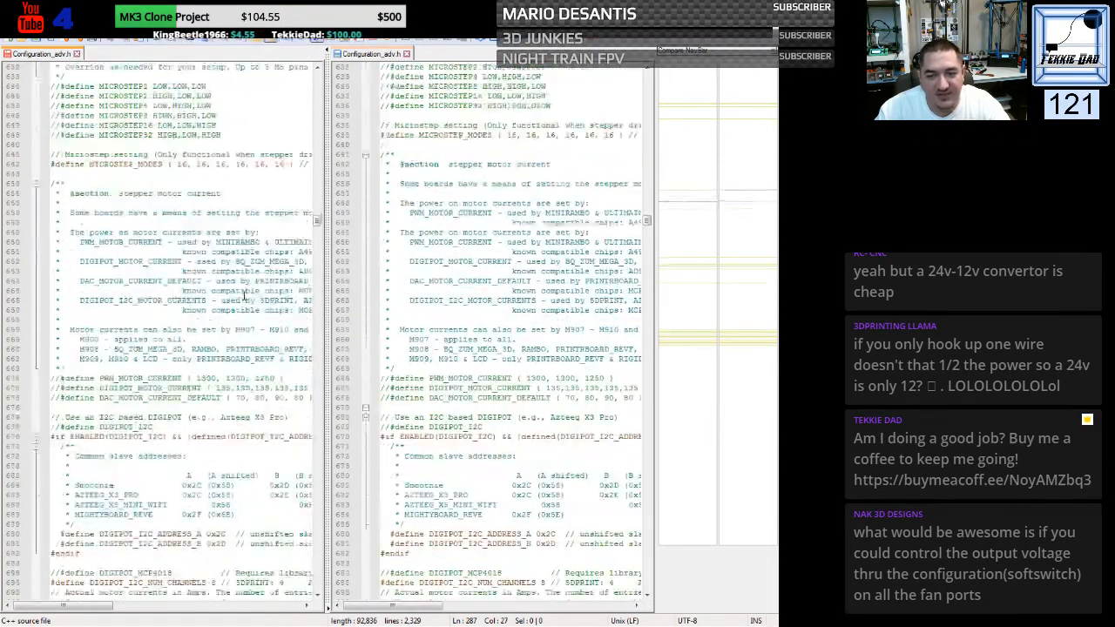
scroll(244, 297, down, 9)
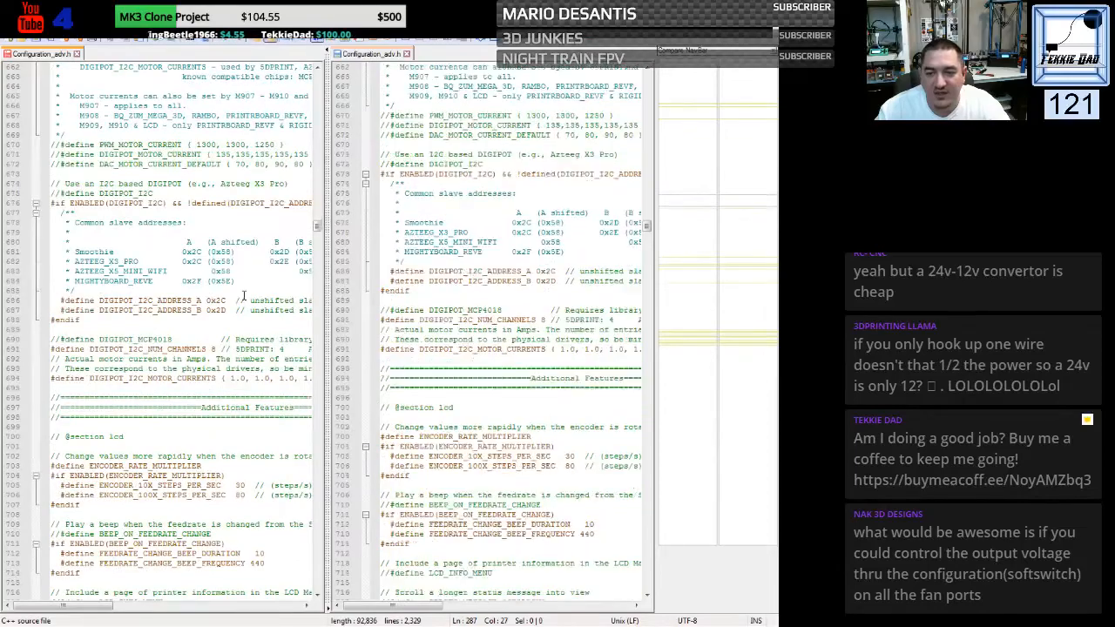
scroll(244, 297, down, 7)
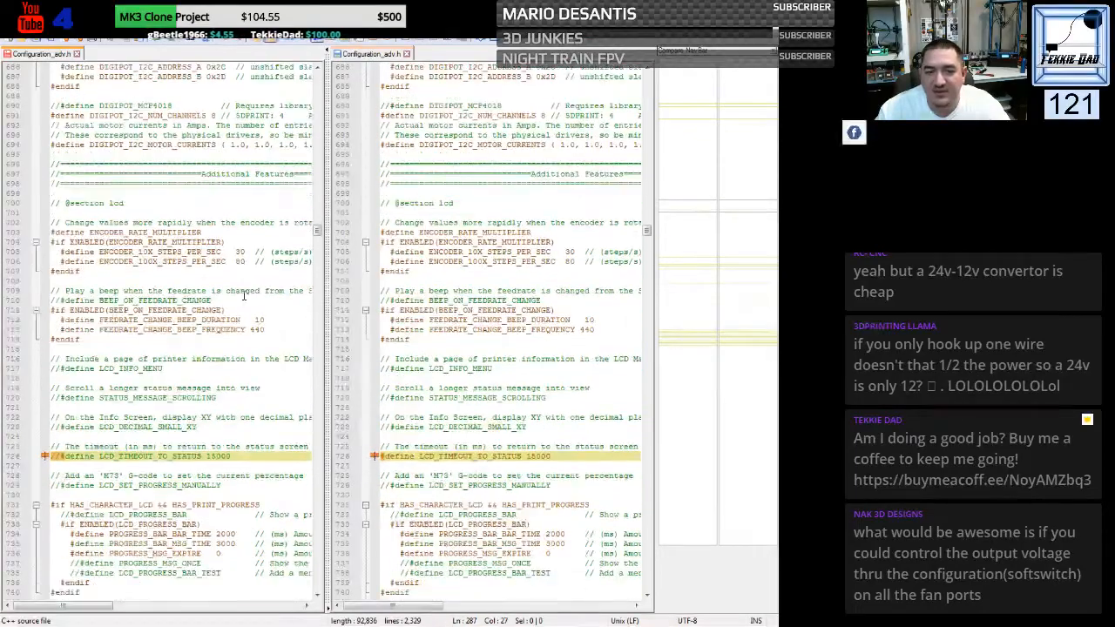
scroll(243, 297, down, 5)
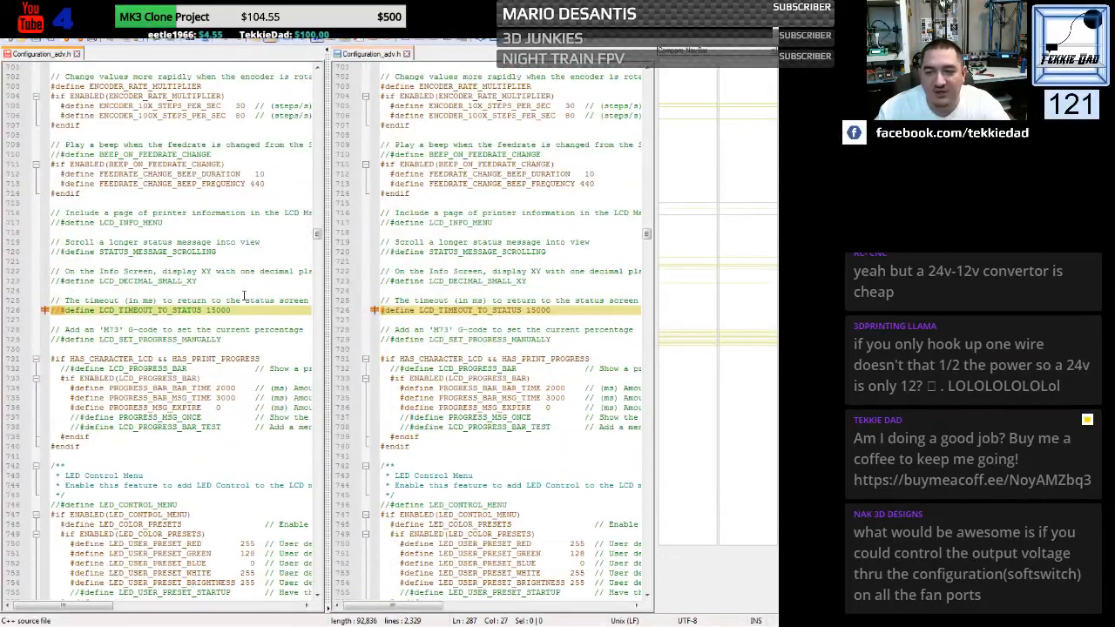
click(61, 311)
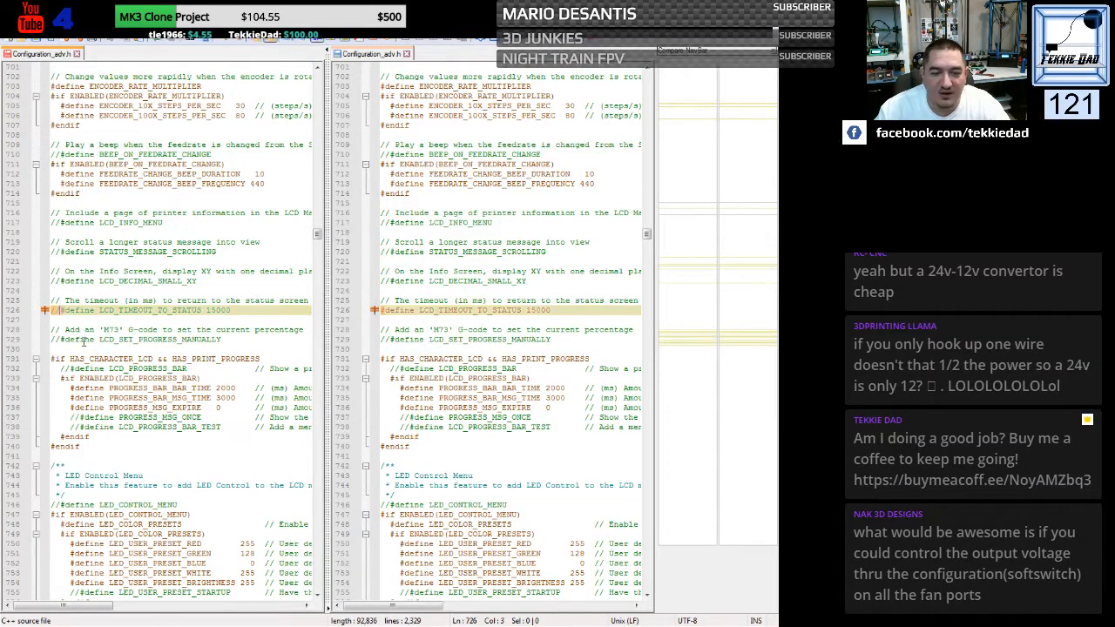
key(BackSpace)
key(BackSpace)
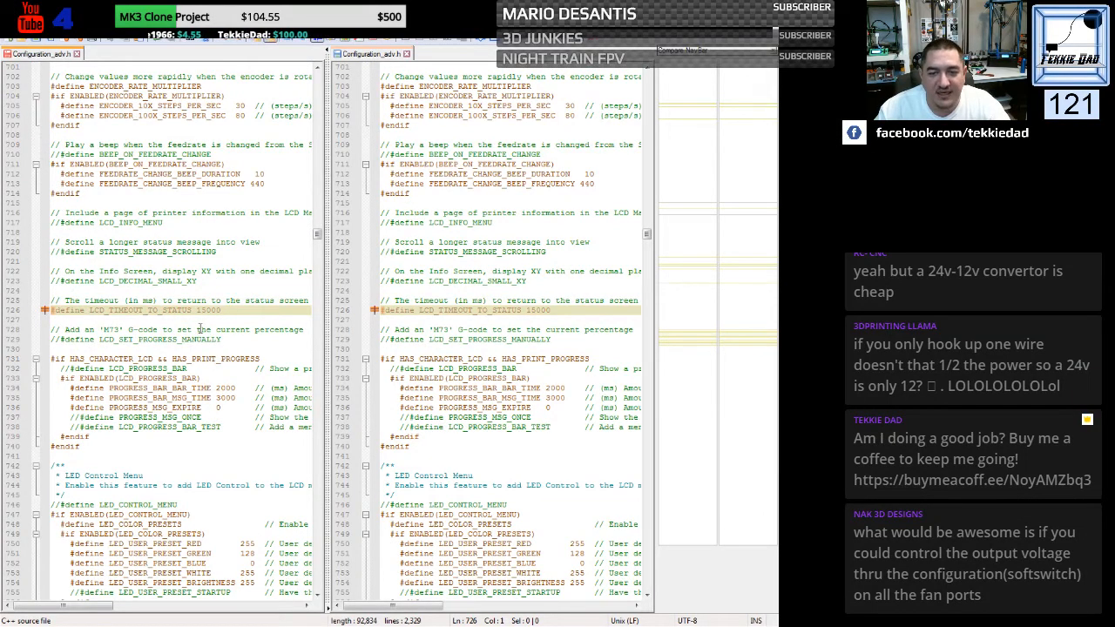
click(197, 323)
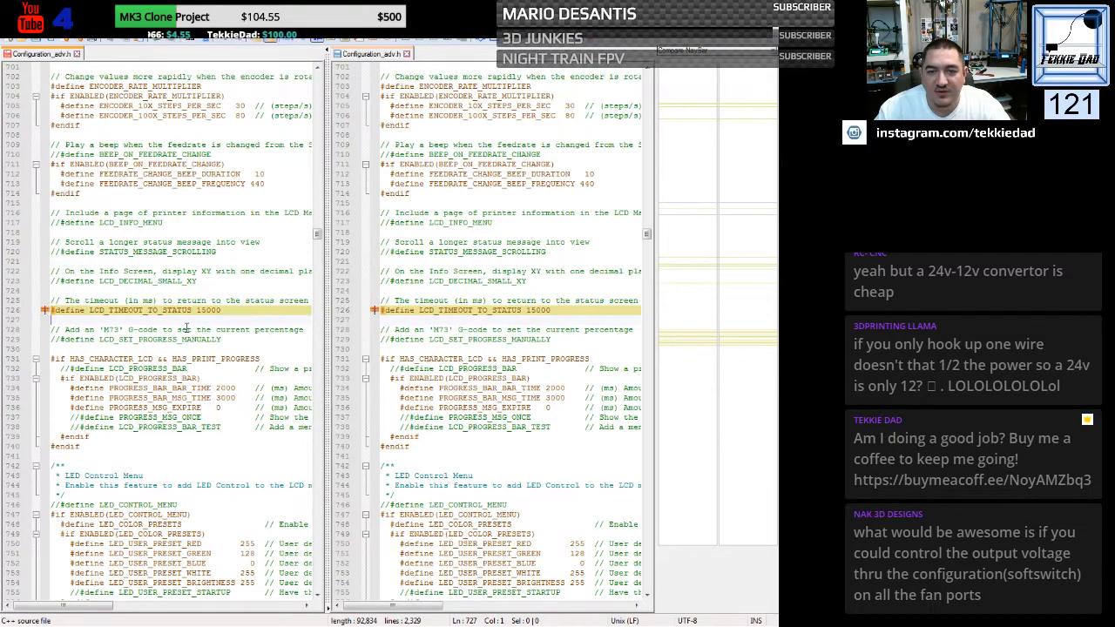
- Examine the compared Configuration_adv.h files from the LCD timeout through the SD card and graphical display options for the next differing lines
scroll(192, 326, down, 5)
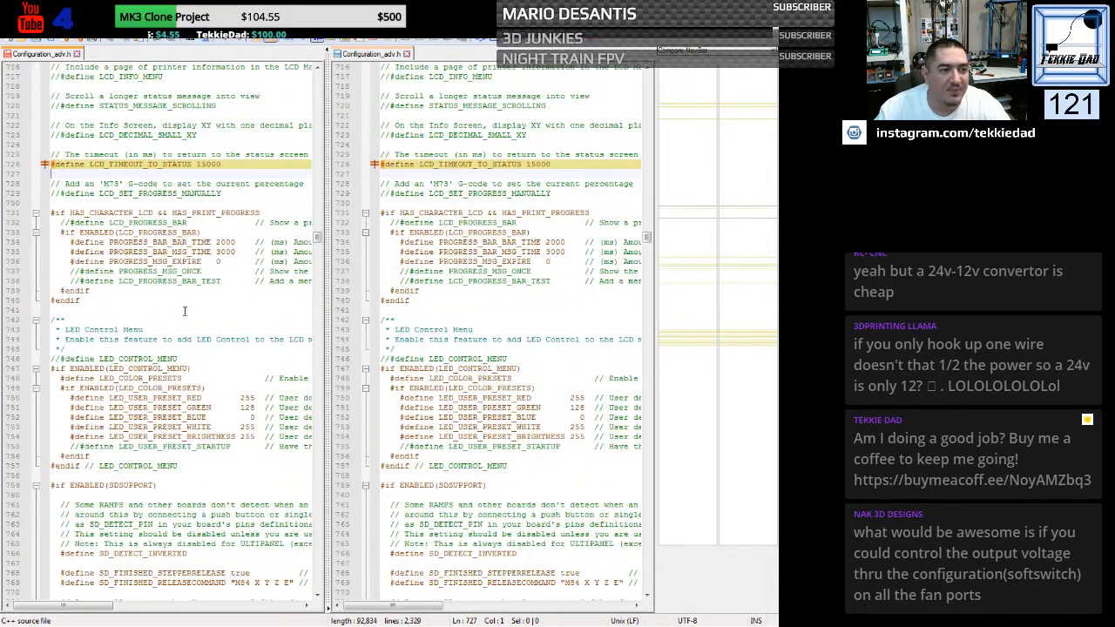
scroll(184, 311, down, 1)
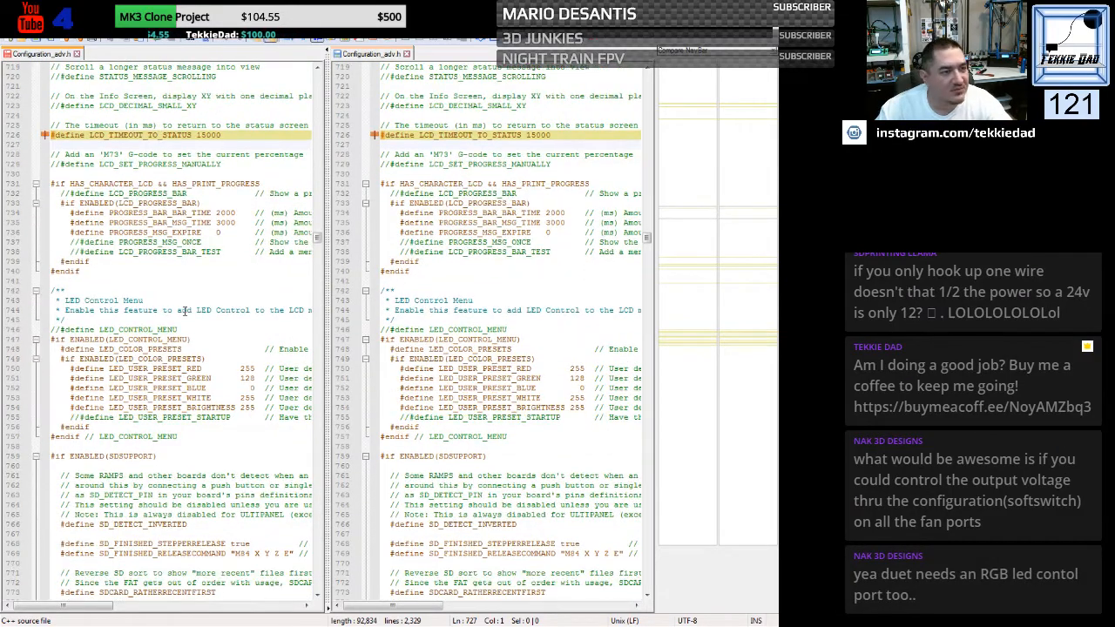
scroll(183, 305, down, 6)
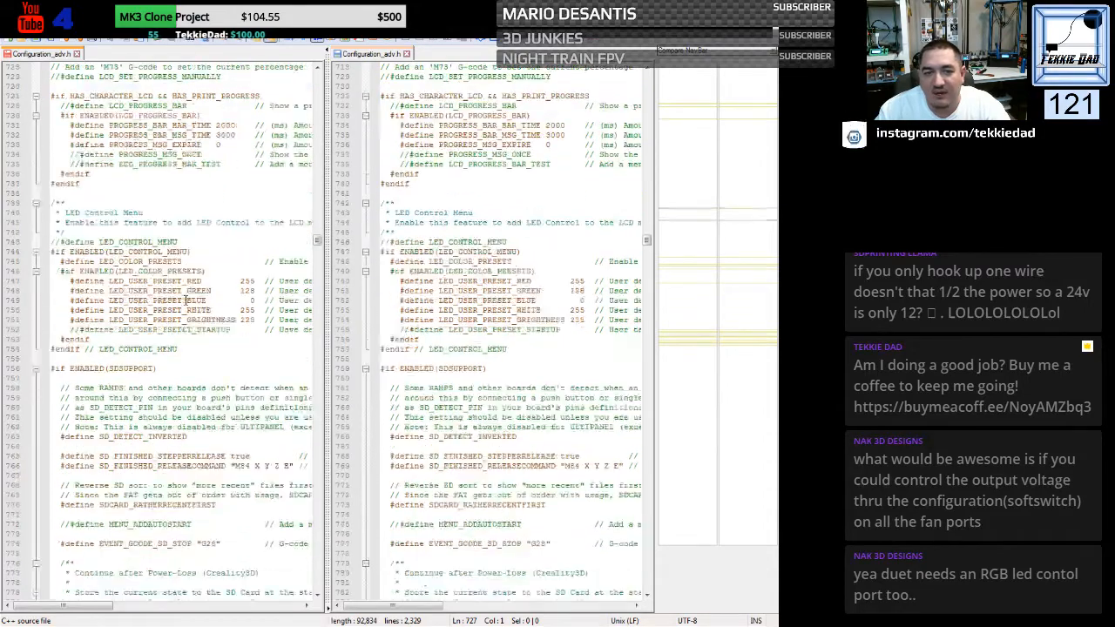
scroll(174, 290, down, 3)
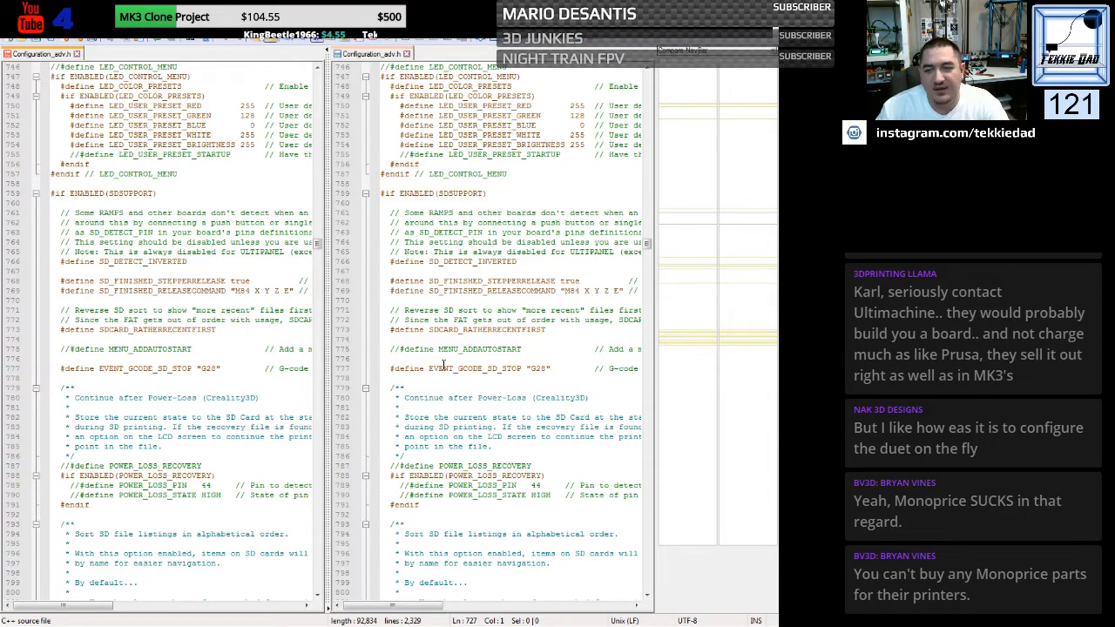
scroll(209, 271, down, 5)
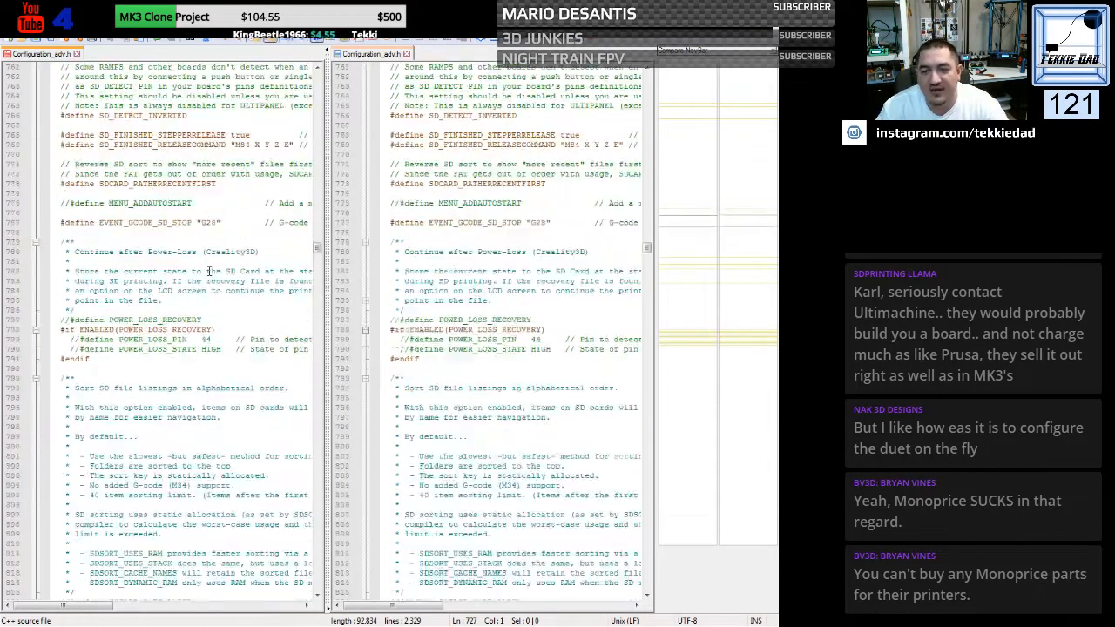
scroll(209, 271, down, 15)
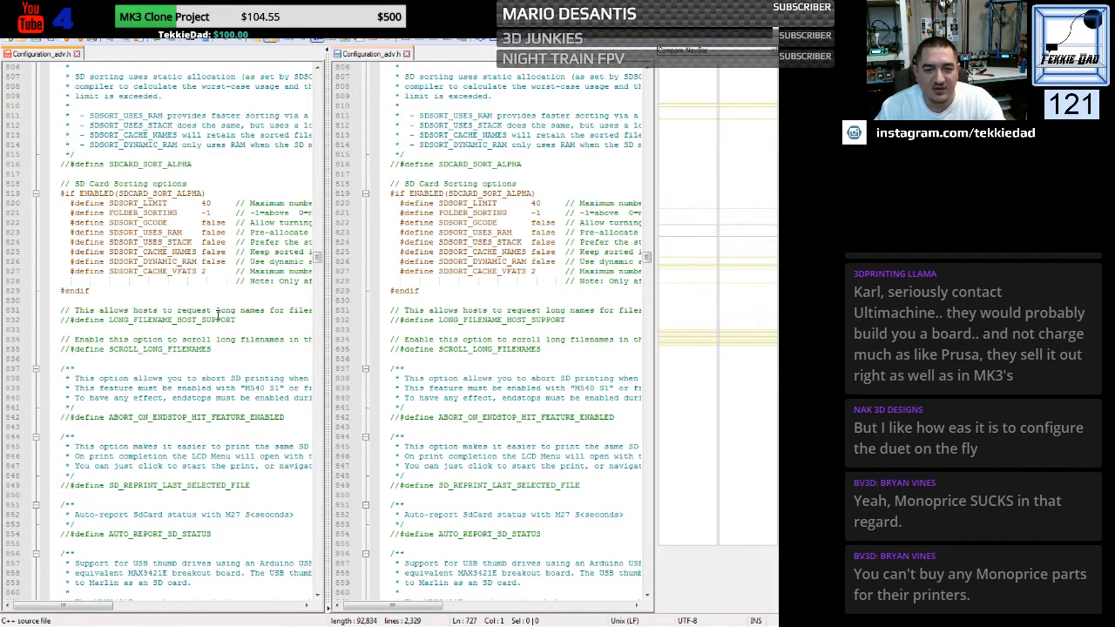
scroll(218, 311, down, 3)
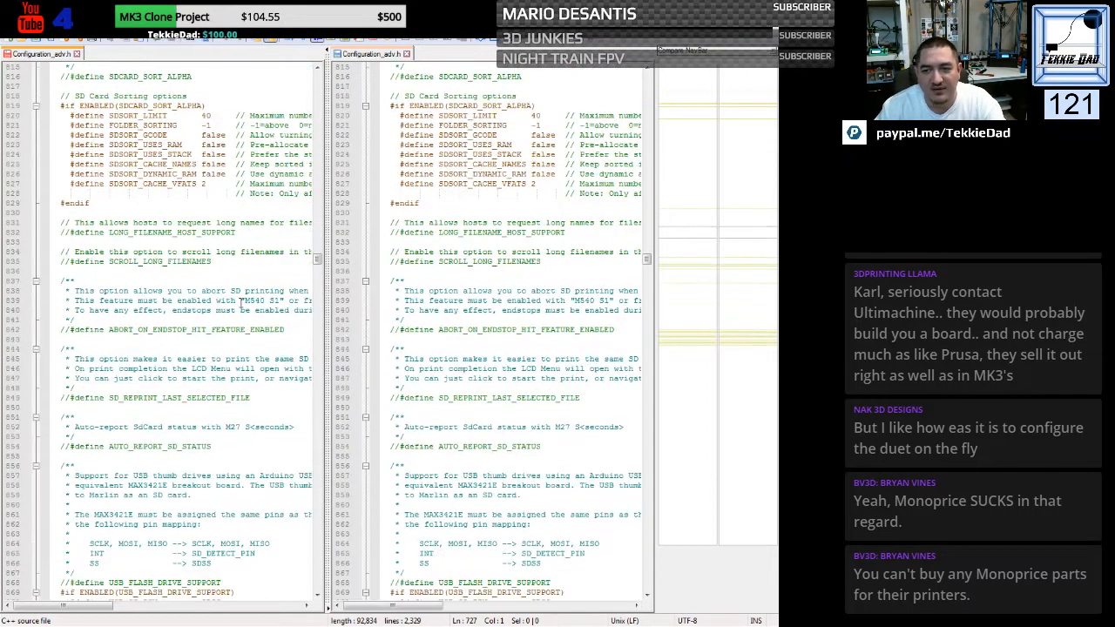
scroll(232, 304, down, 2)
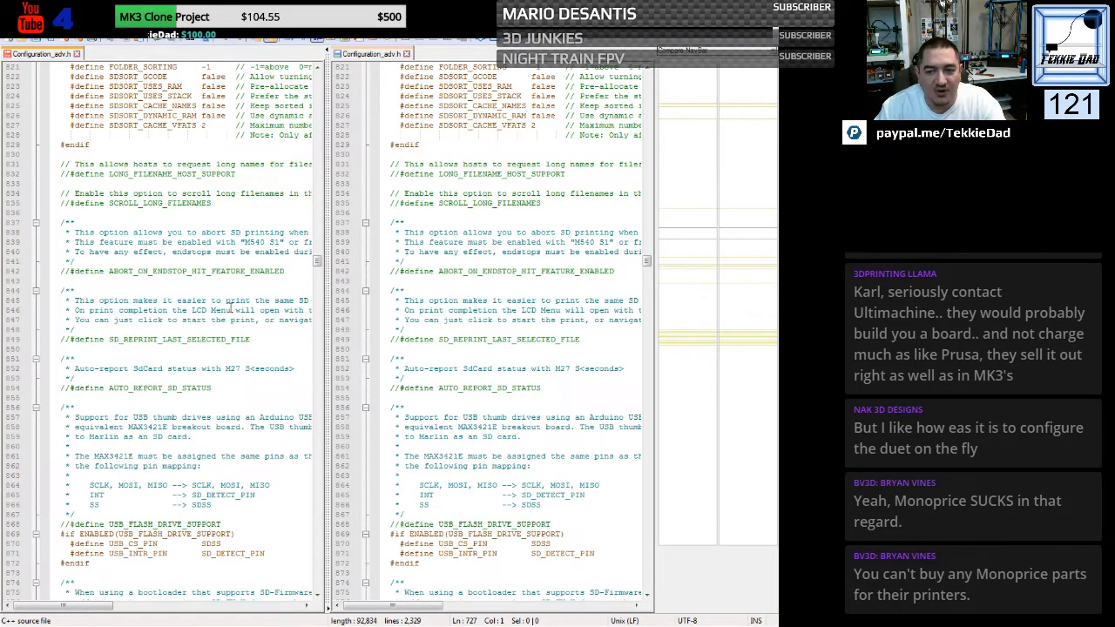
scroll(231, 305, down, 8)
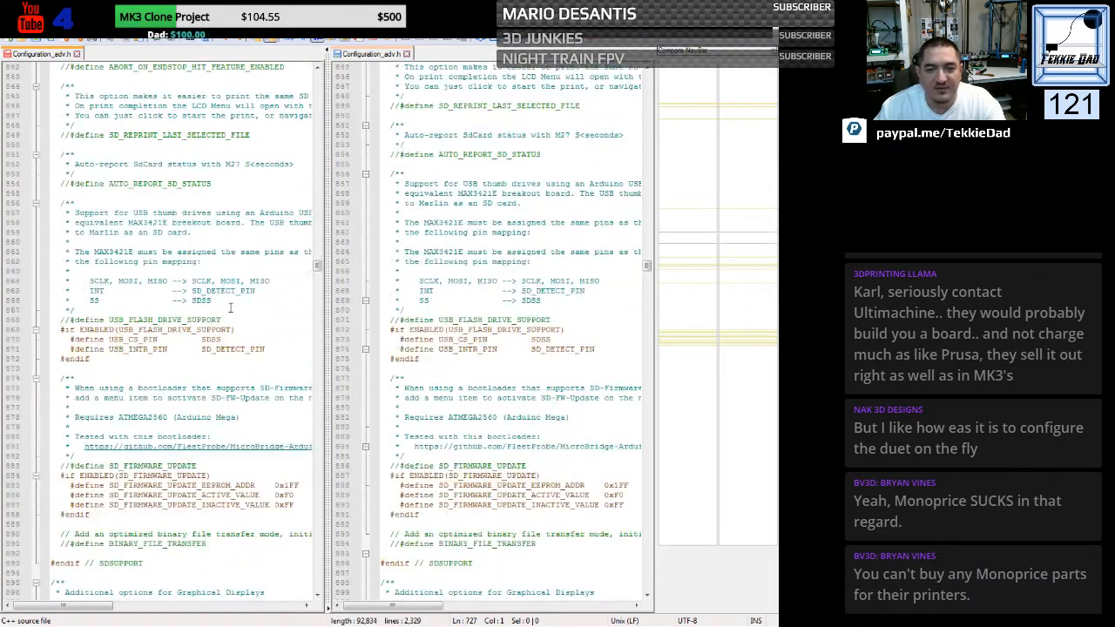
scroll(231, 306, down, 2)
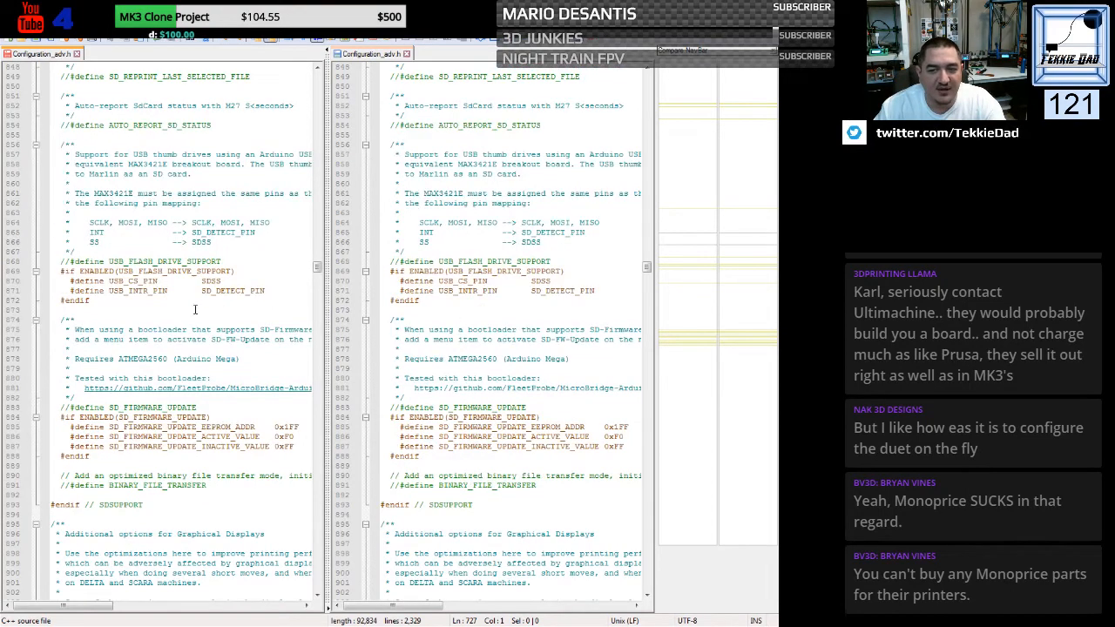
scroll(160, 310, down, 5)
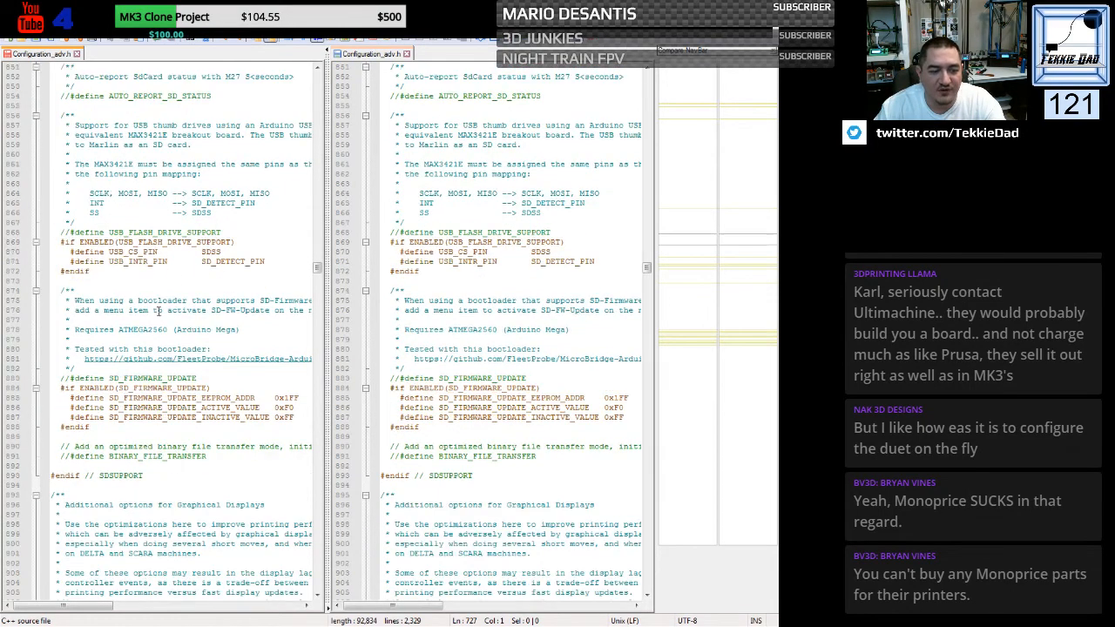
scroll(158, 310, down, 7)
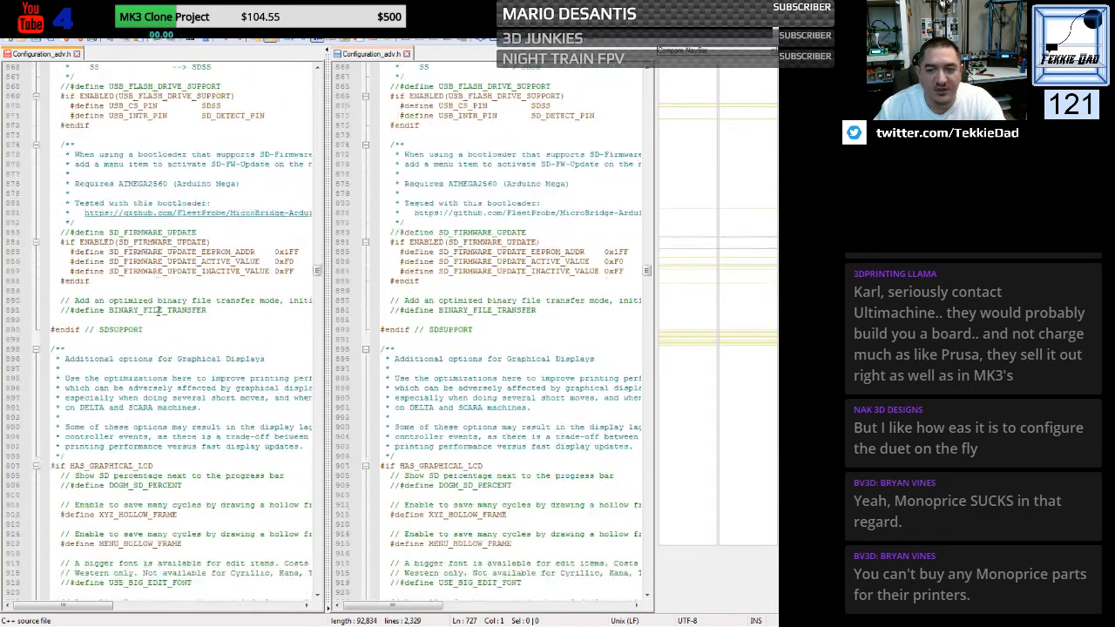
scroll(159, 310, down, 12)
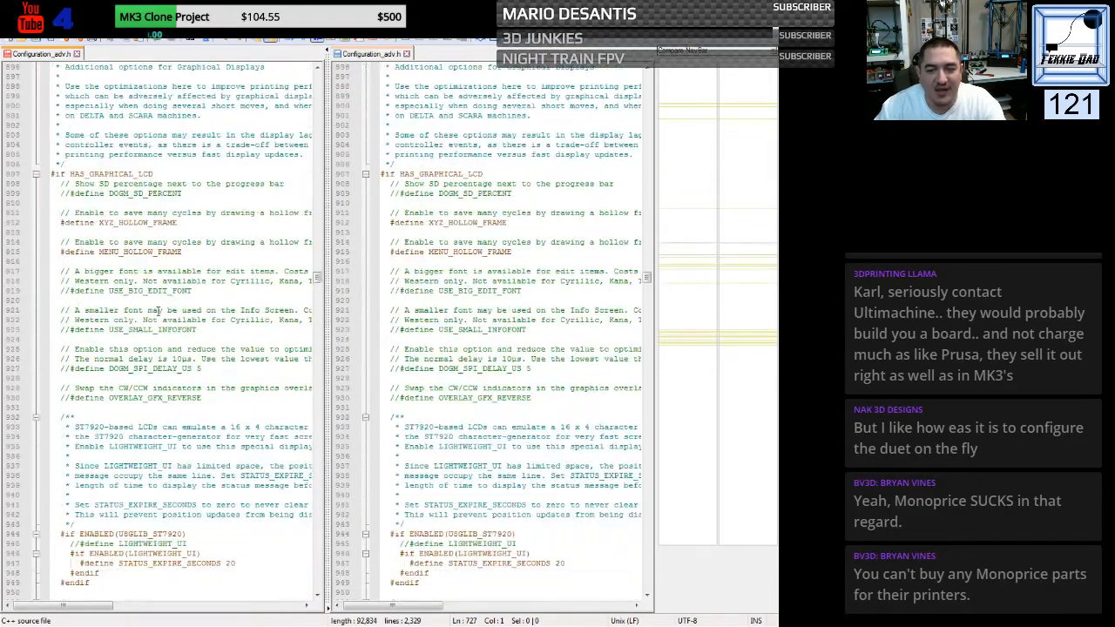
scroll(159, 310, down, 5)
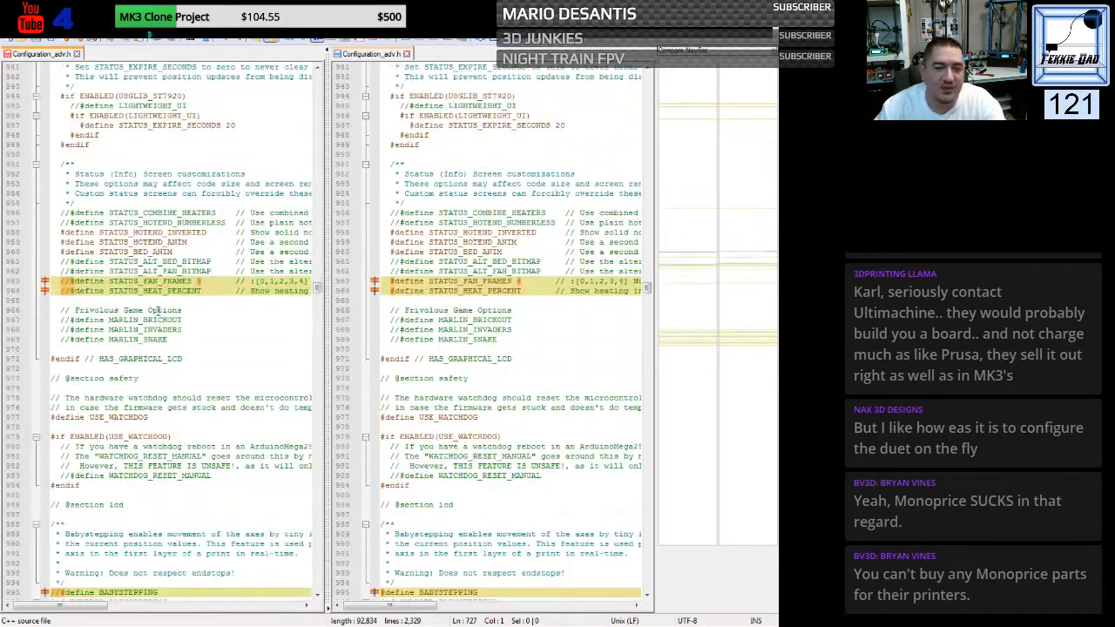
- Enable STATUS_FAN_FRAMES with the value 4 and enable STATUS_HEAT_PERCENT in the status screen options of the generic Configuration_adv.h
click(72, 283)
key(BackSpace)
key(BackSpace)
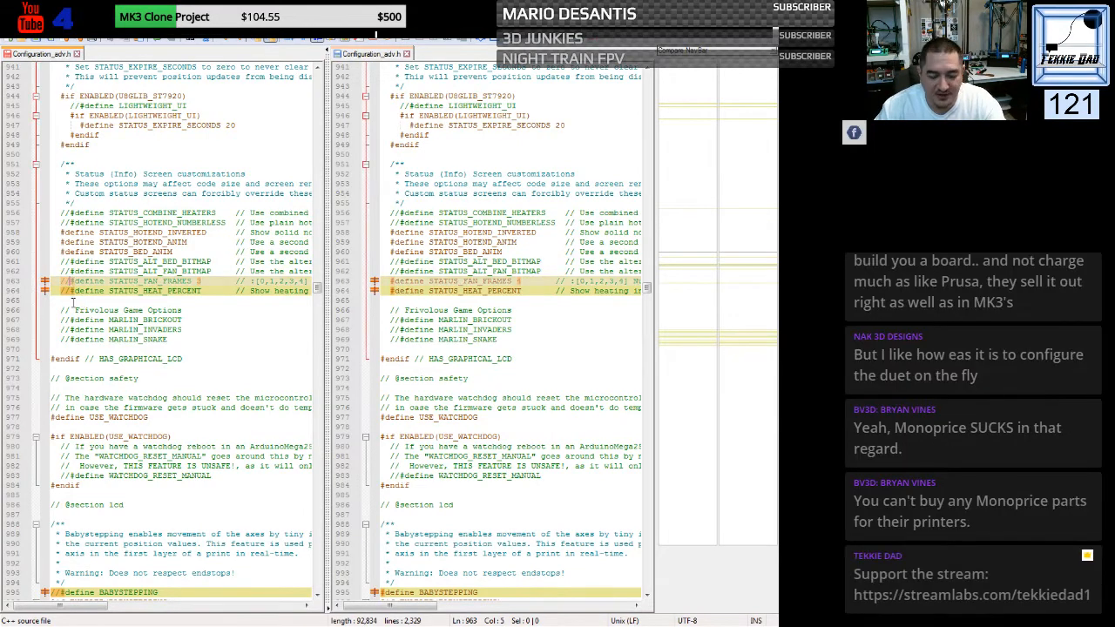
click(70, 292)
key(BackSpace)
key(BackSpace)
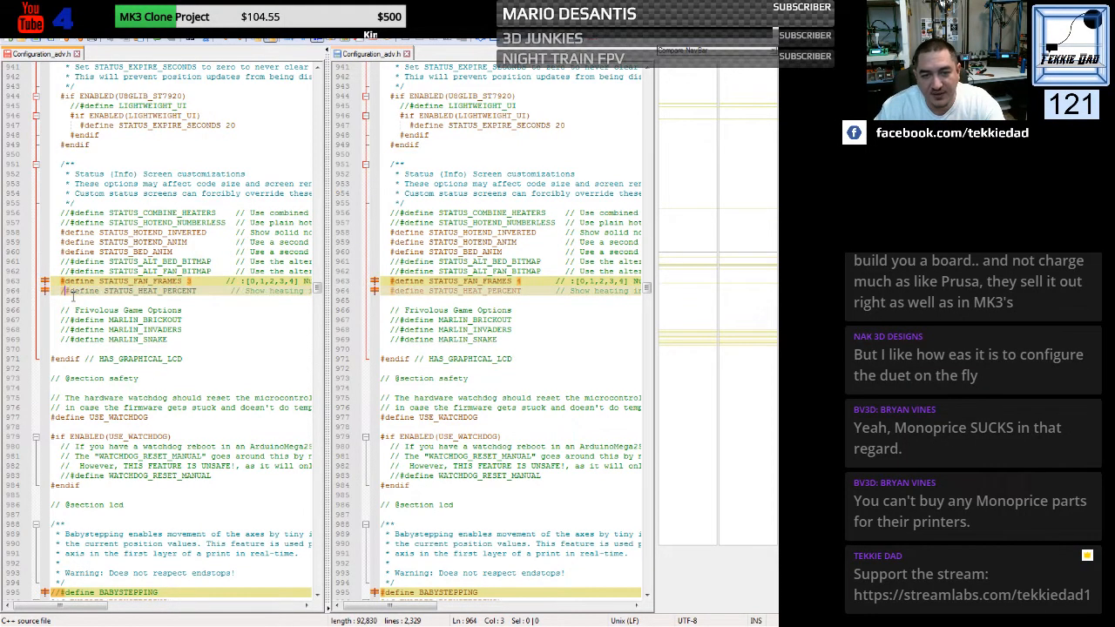
click(189, 281)
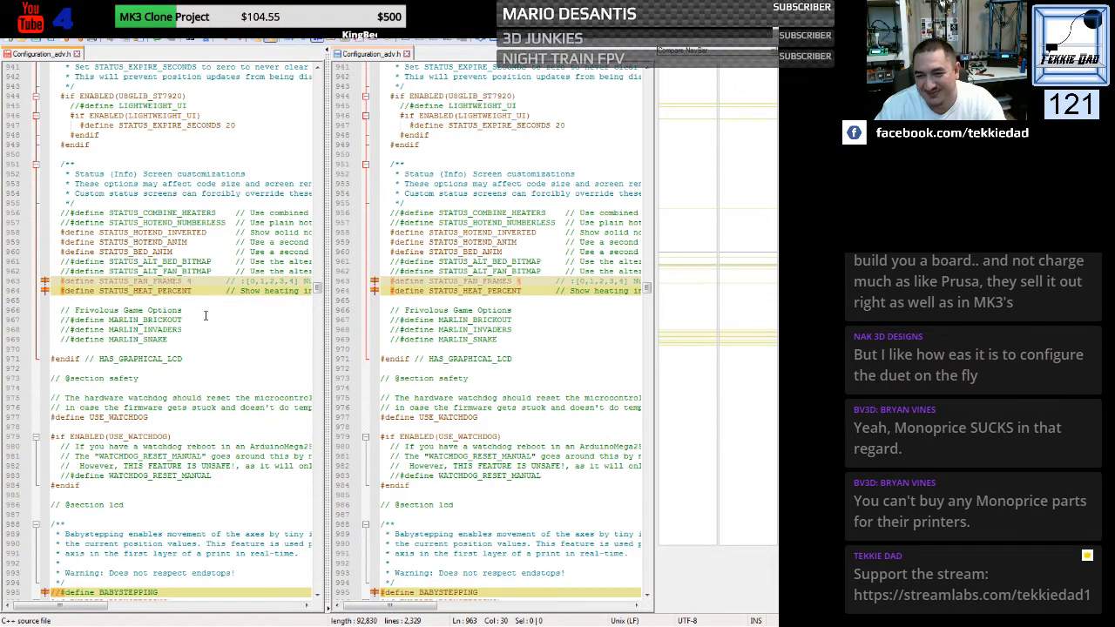
- Enable BABYSTEPPING, DOUBLECLICK_FOR_Z_BABYSTEPPING and BABYSTEP_ZPROBE_OFFSET in the generic Configuration_adv.h by removing their comment slashes
scroll(206, 316, down, 11)
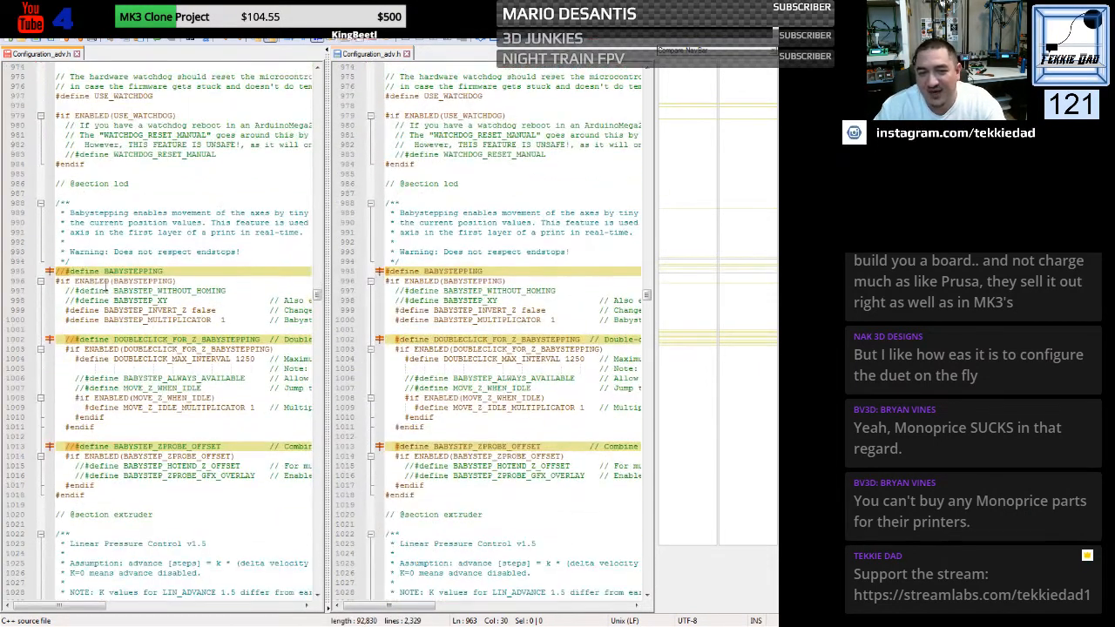
click(65, 272)
key(BackSpace)
key(BackSpace)
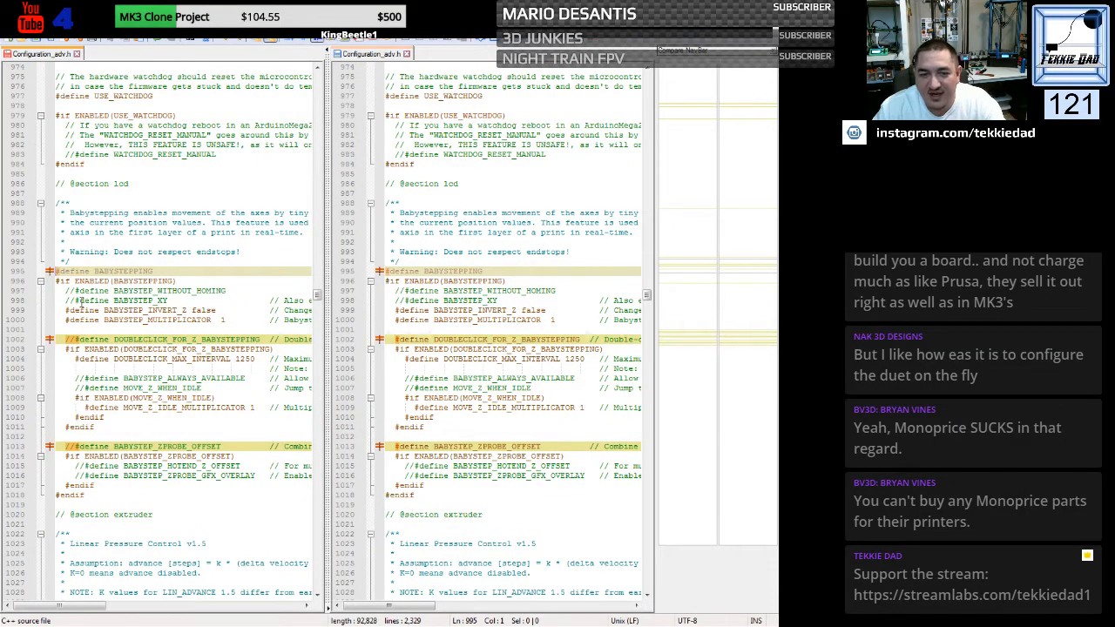
click(75, 339)
key(BackSpace)
key(BackSpace)
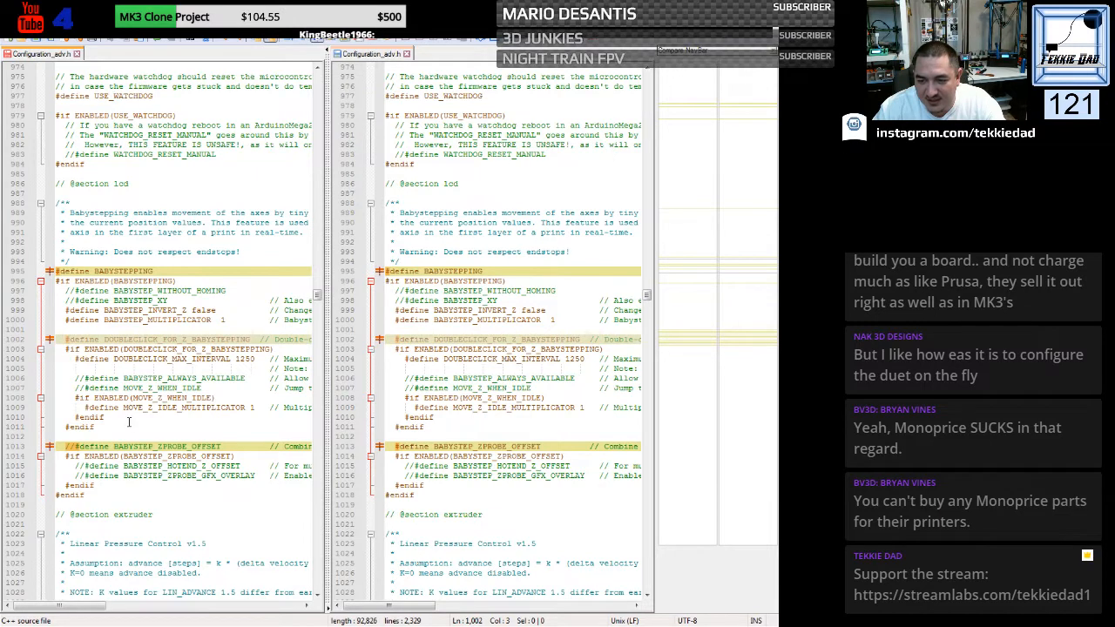
click(75, 446)
key(BackSpace)
key(BackSpace)
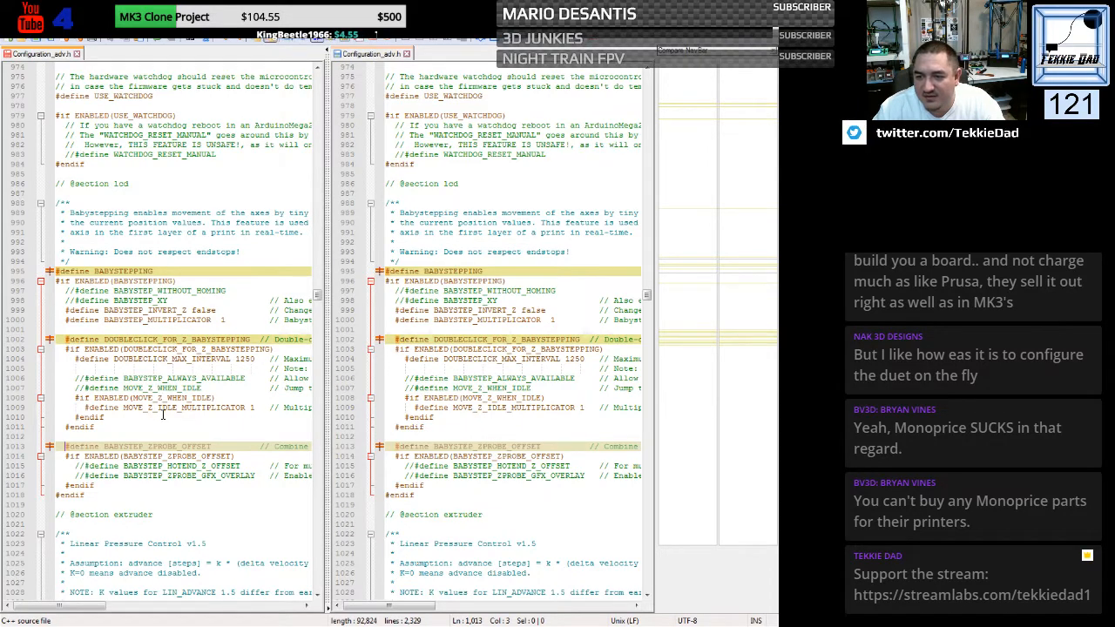
- Disable ARC_SUPPORT in the G2/G3 arc support section of the generic Configuration_adv.h by commenting out its define line with //
scroll(162, 414, down, 9)
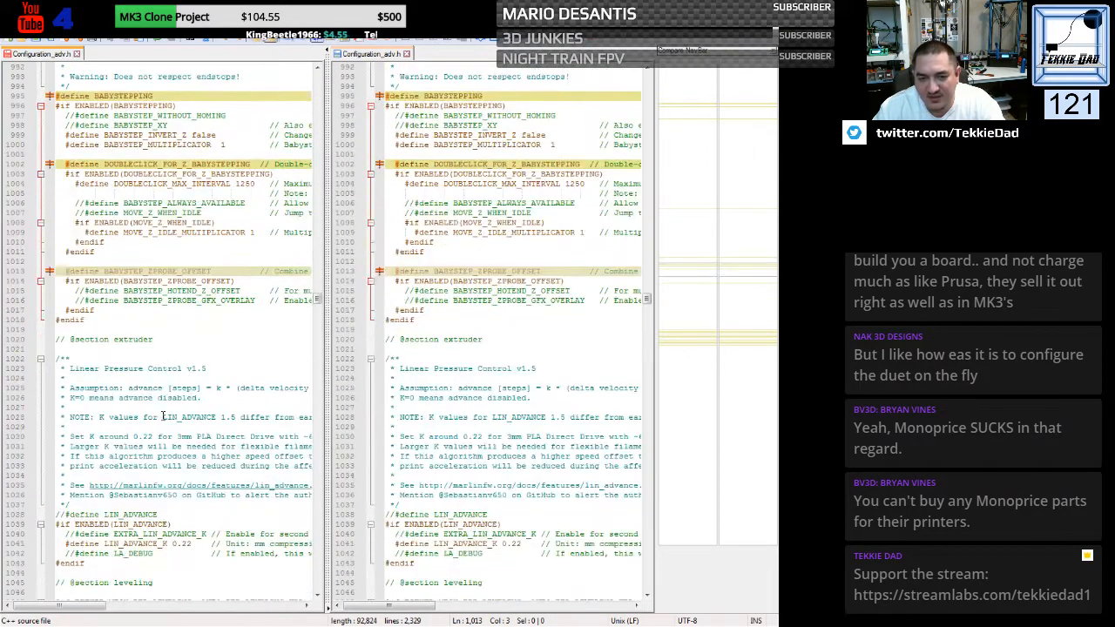
scroll(162, 415, down, 14)
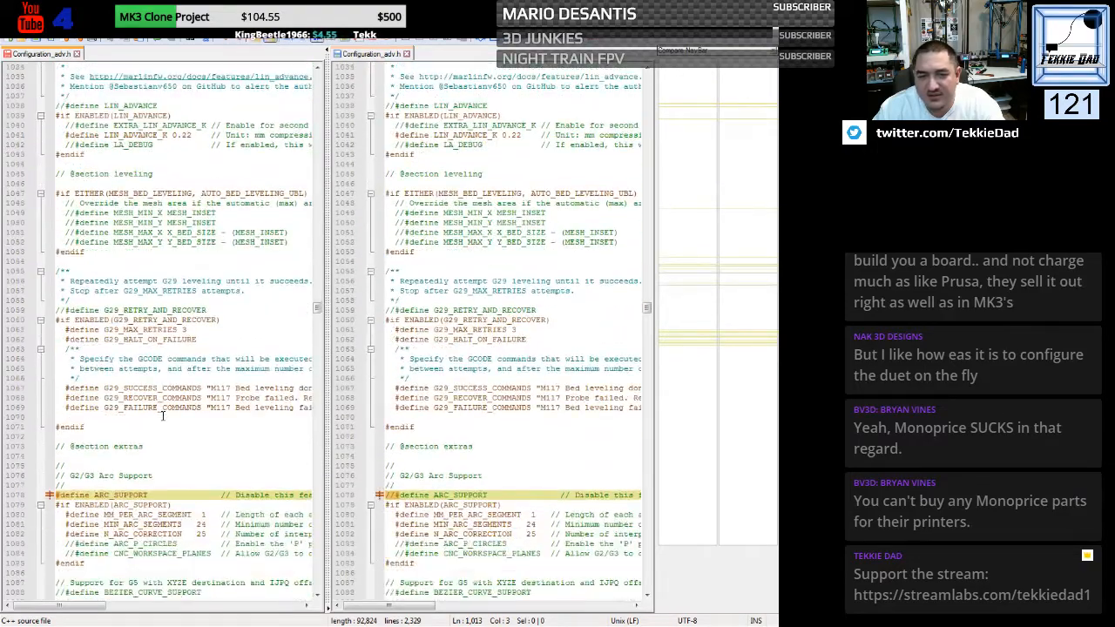
scroll(162, 414, down, 4)
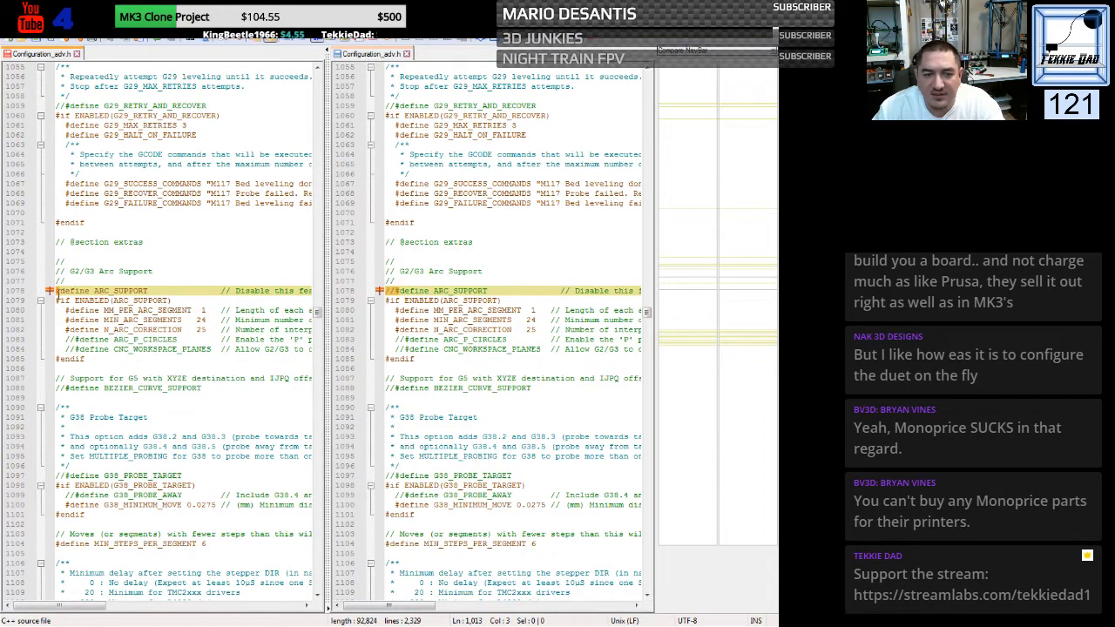
triple_click(57, 293)
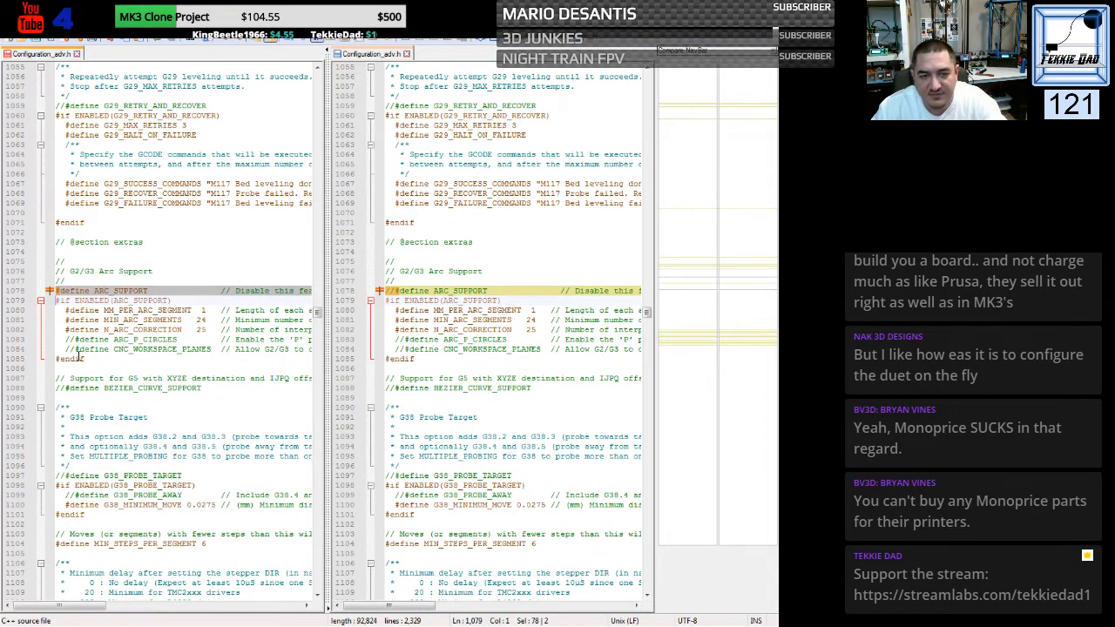
key(Left)
text(//)
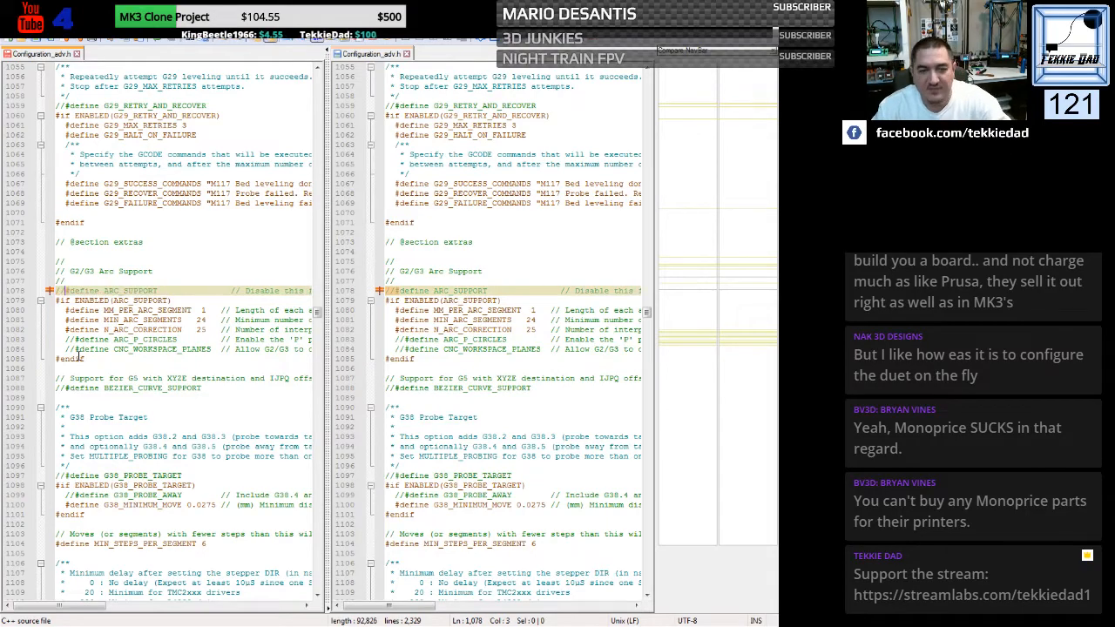
click(120, 349)
- Replace the generic file's Advanced Pause block, from ADVANCED_PAUSE_FEATURE to its #endif, with a copy of the custom file's block
scroll(120, 349, down, 14)
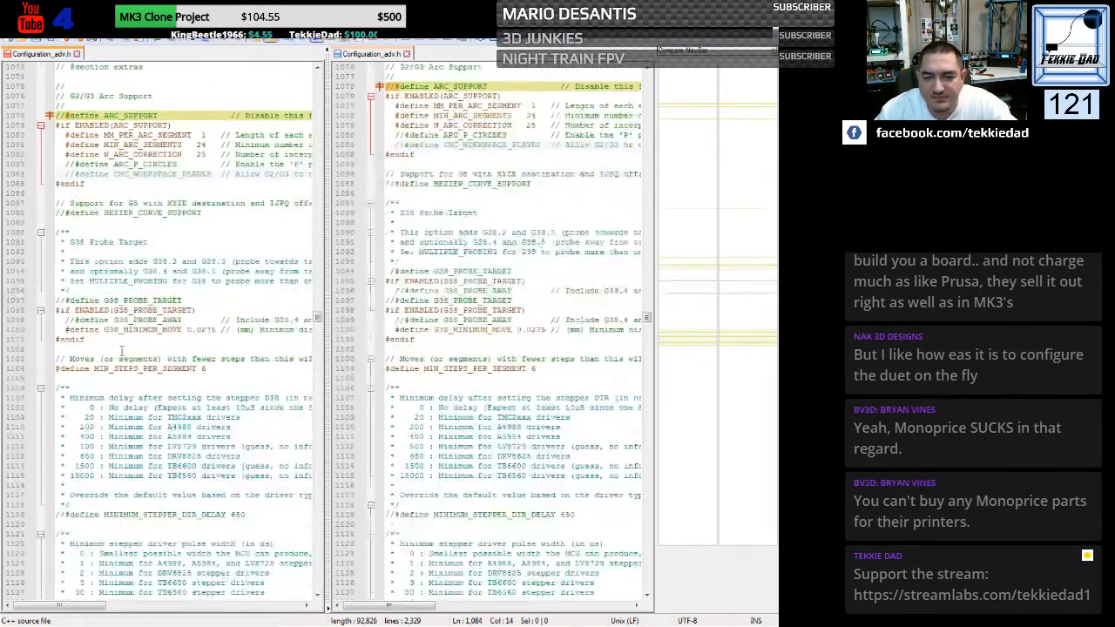
scroll(120, 349, down, 20)
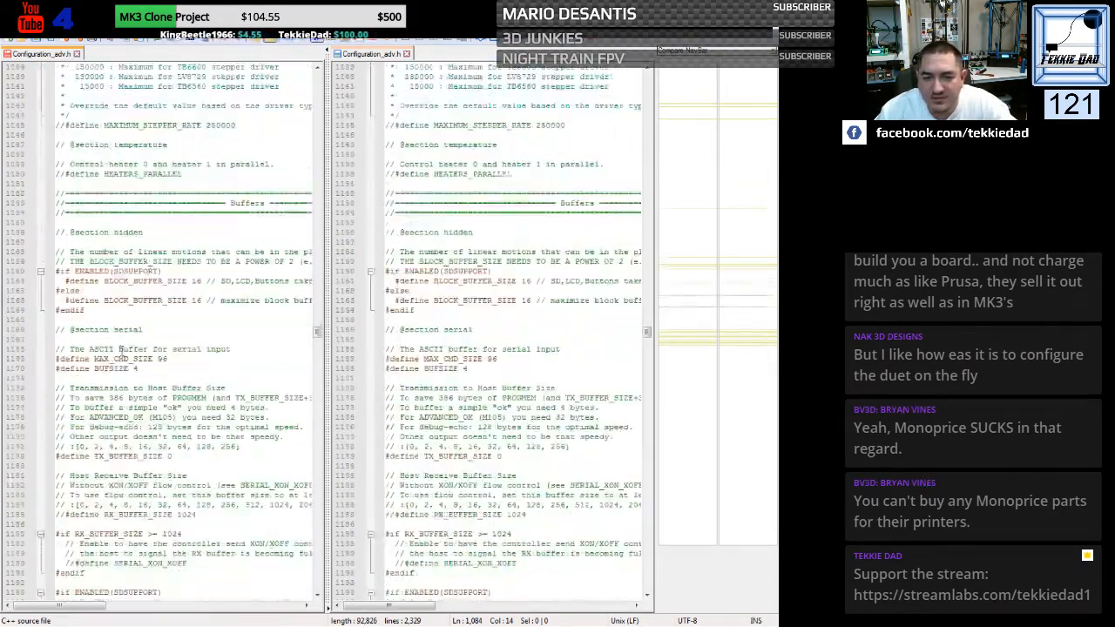
scroll(120, 350, down, 15)
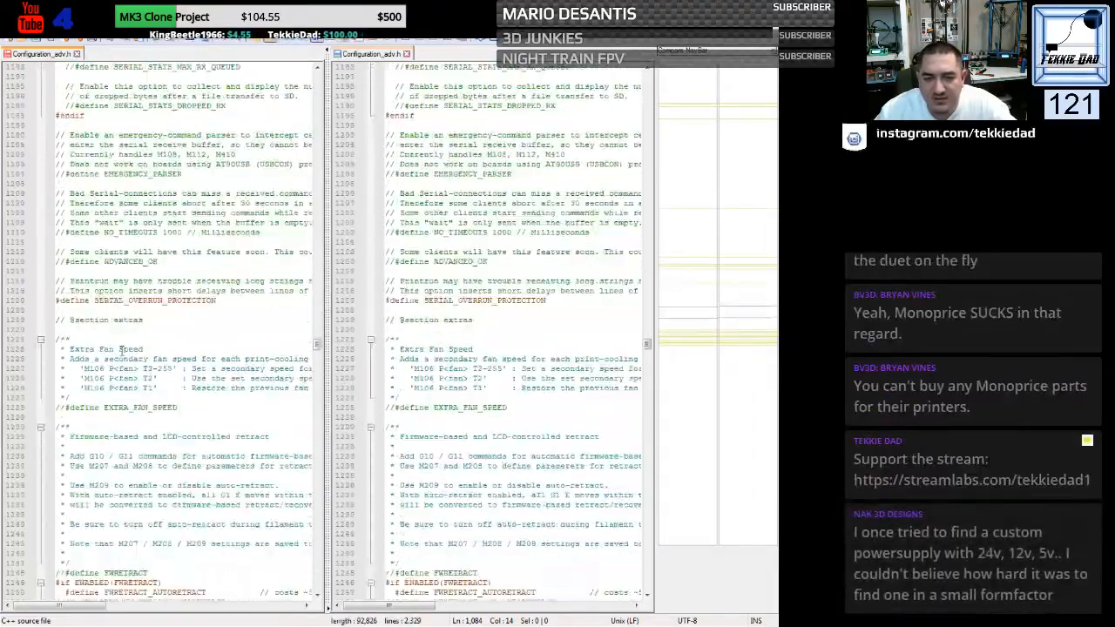
scroll(122, 349, down, 20)
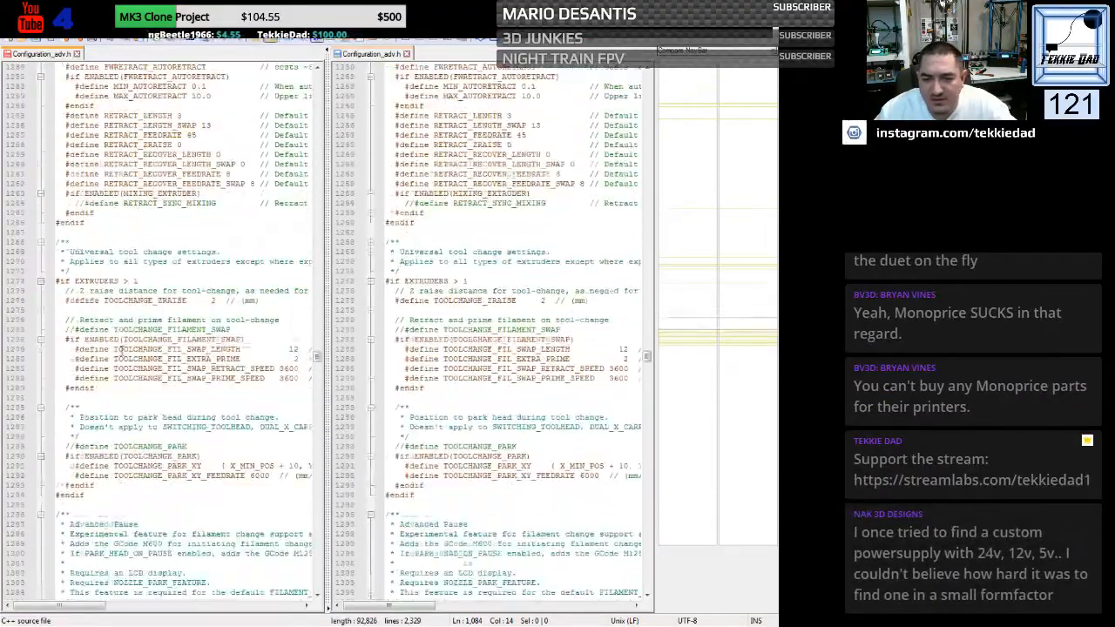
scroll(122, 349, down, 5)
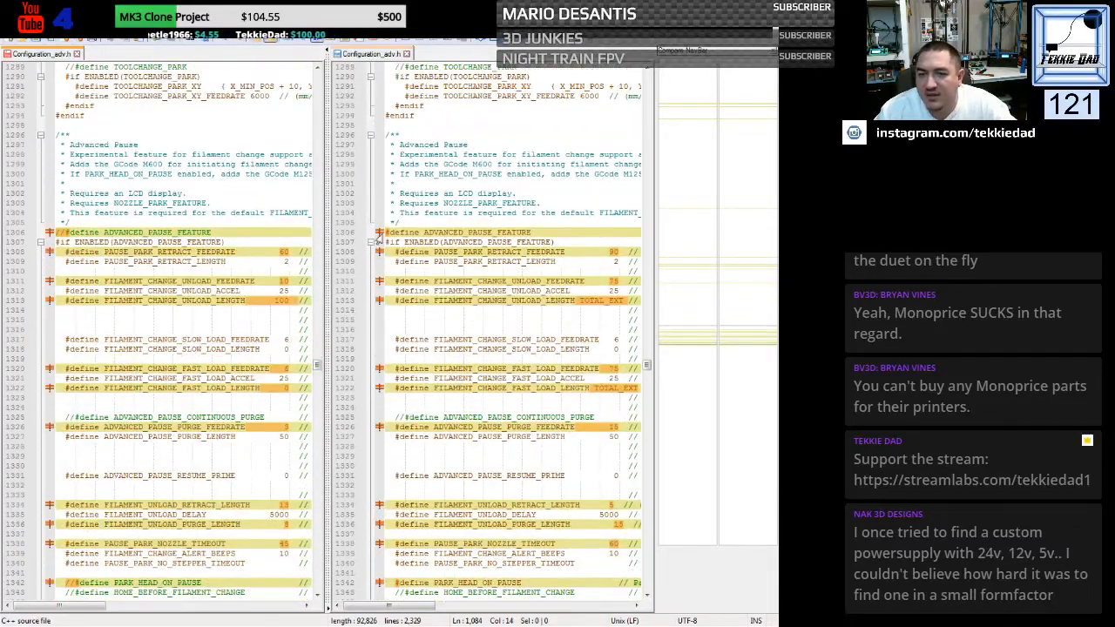
click(386, 232)
drag(386, 233, 371, 455)
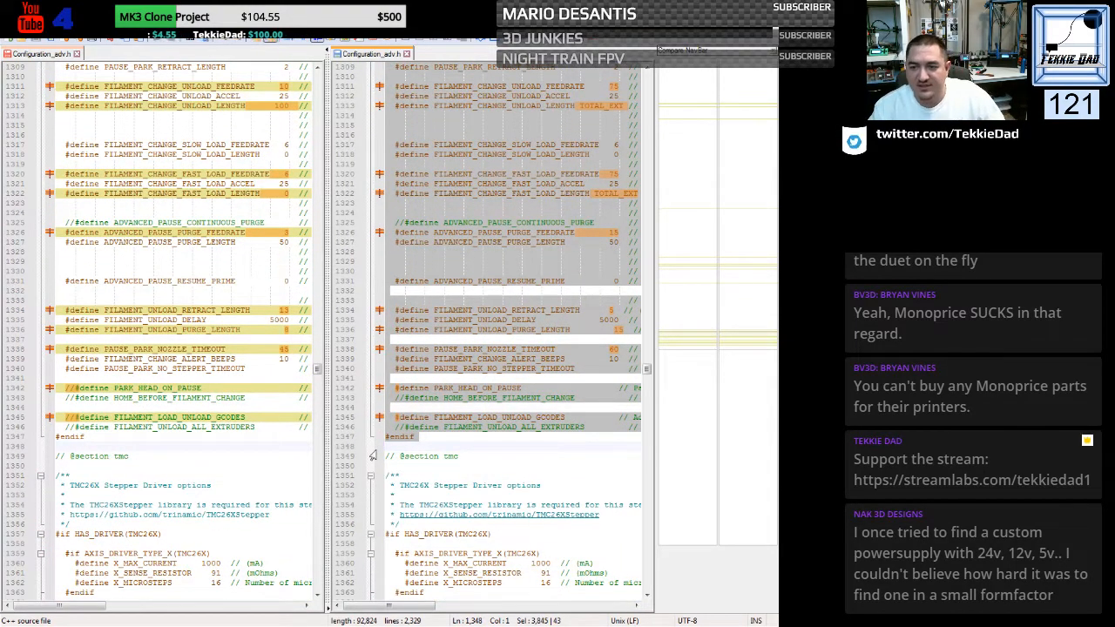
scroll(143, 302, up, 3)
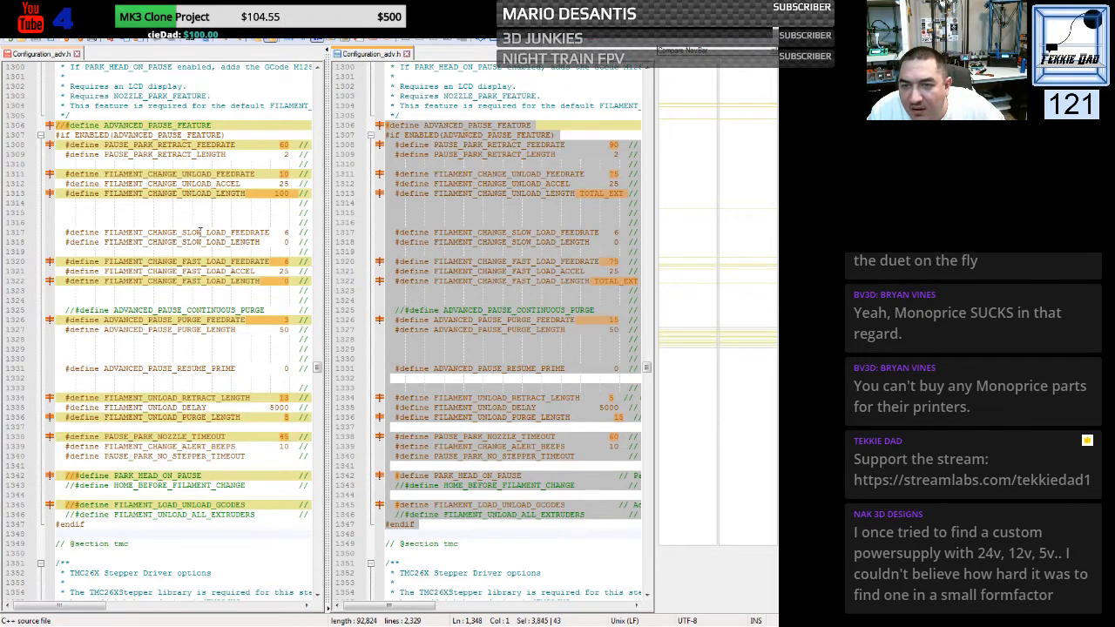
drag(56, 126, 40, 529)
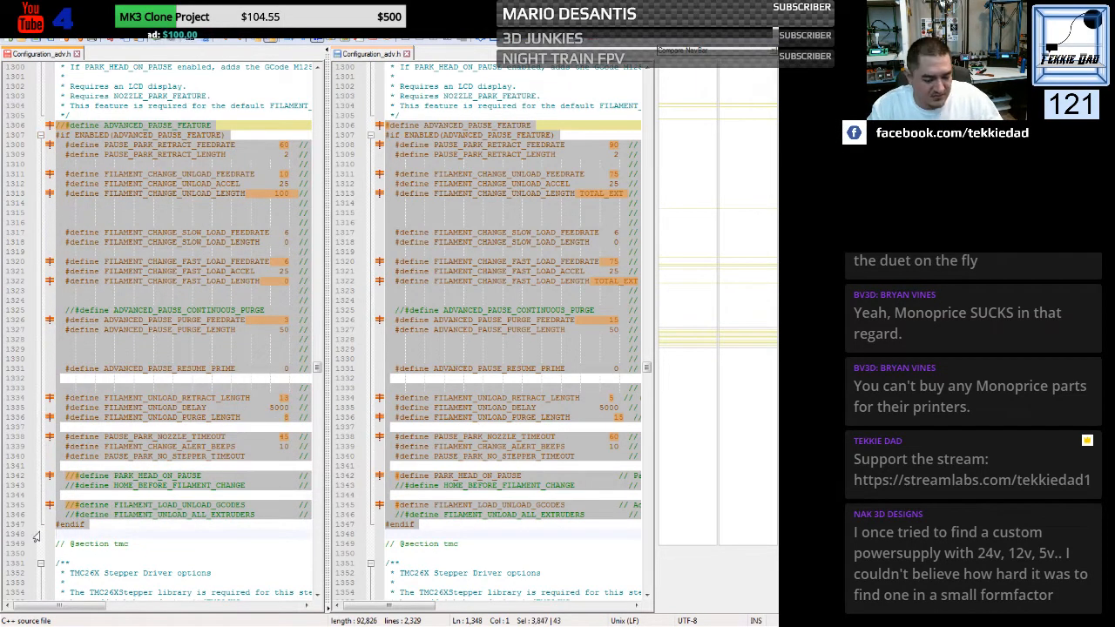
key(ctrl+v)
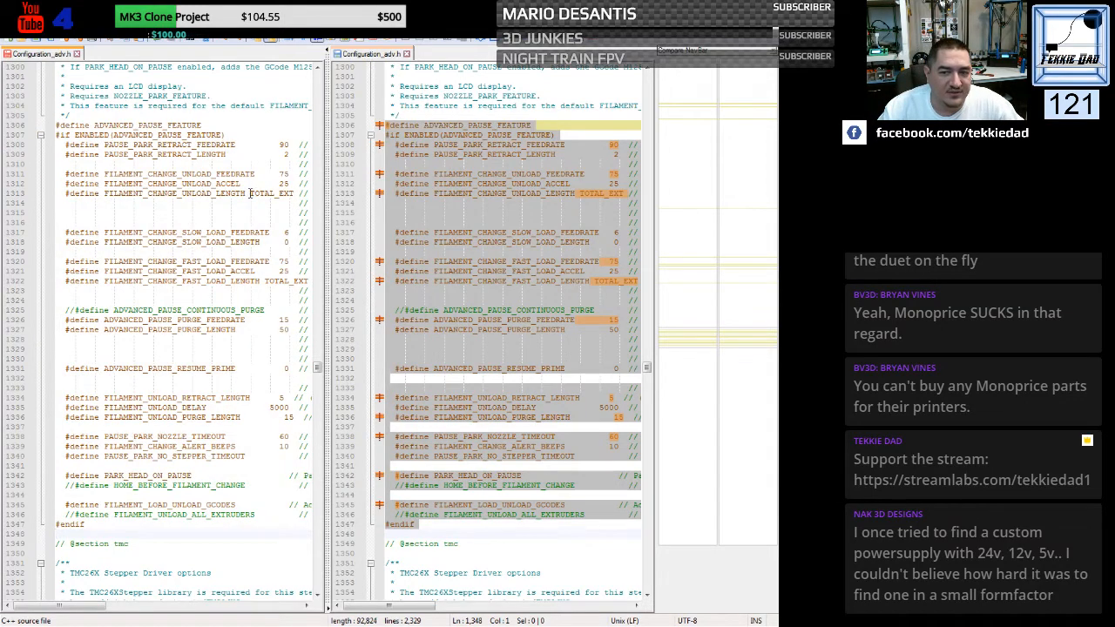
- Examine the pasted Advanced Pause settings and the TMC and L6470 stepper driver sections for remaining differences, and minimize the file comparison
drag(250, 193, 295, 197)
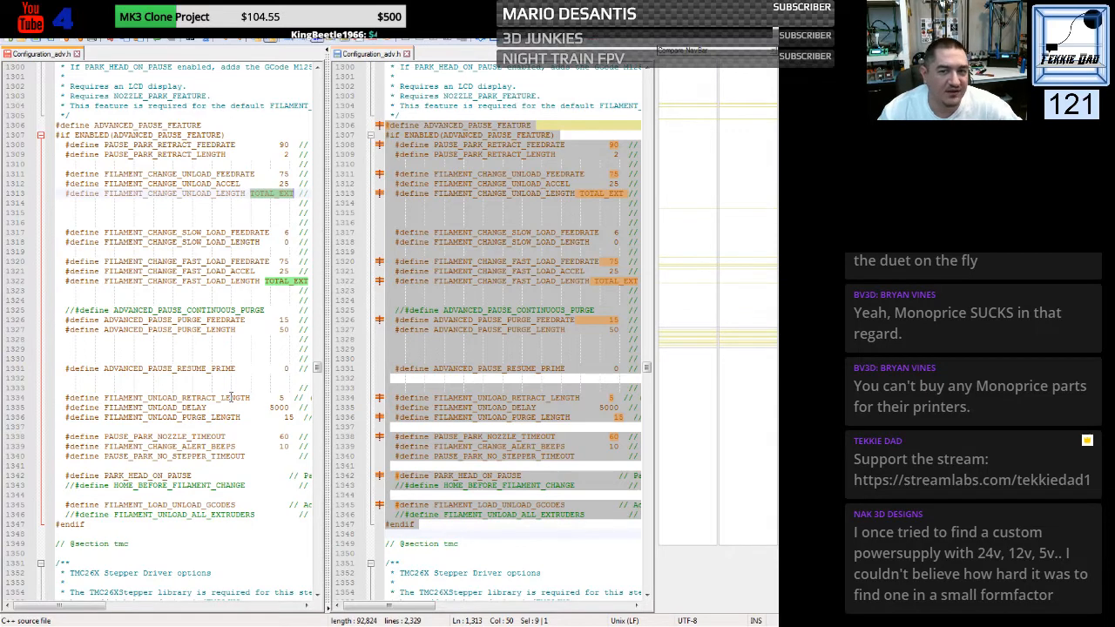
scroll(202, 346, down, 4)
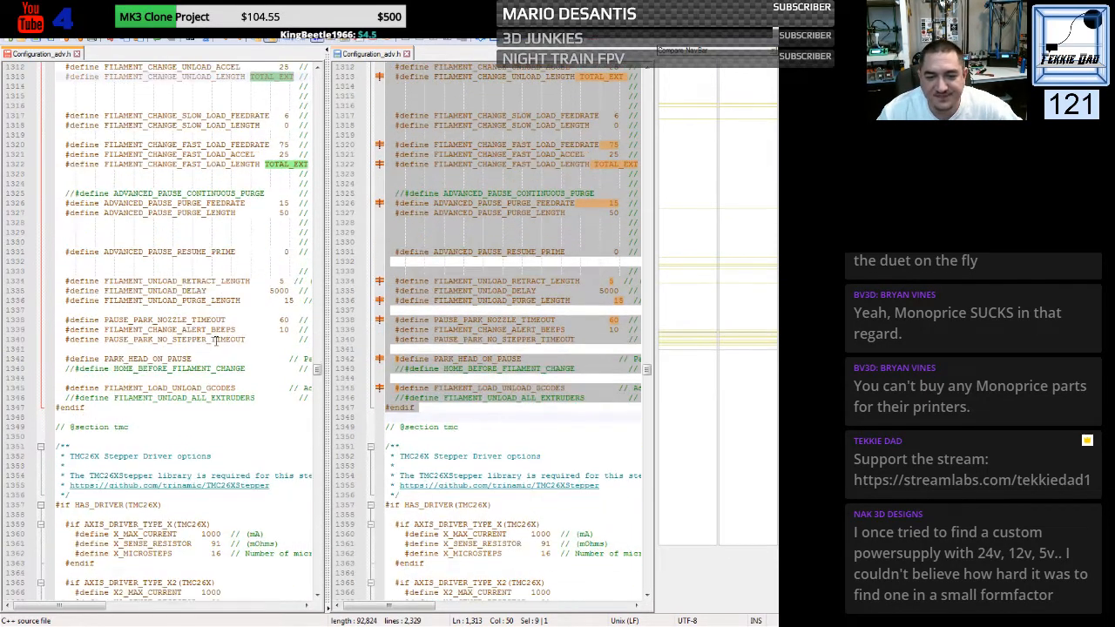
drag(72, 389, 236, 389)
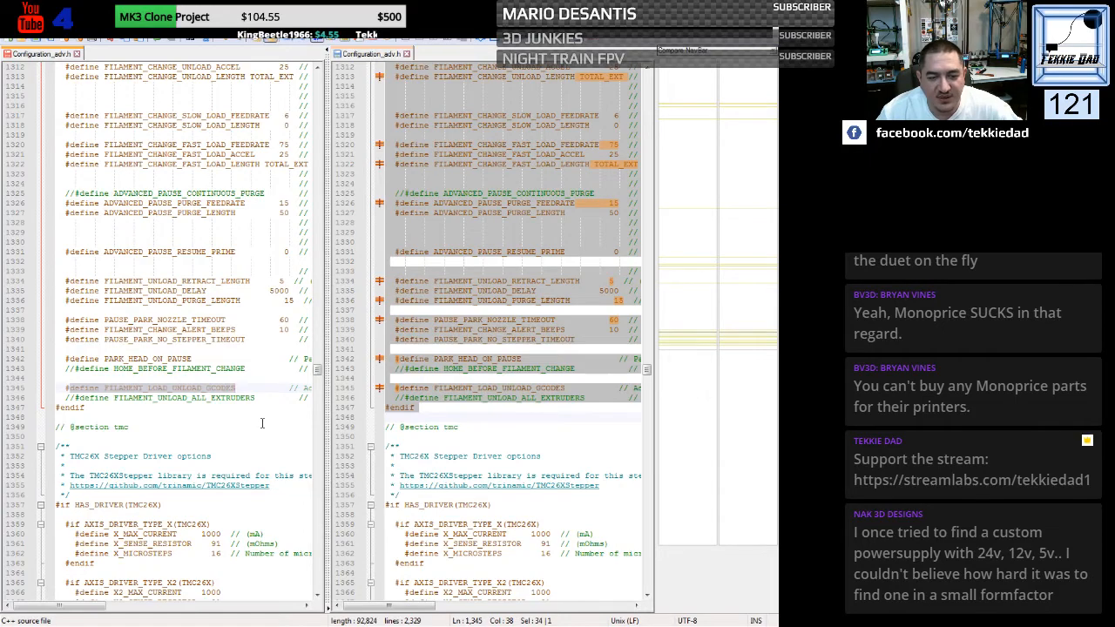
scroll(261, 423, down, 12)
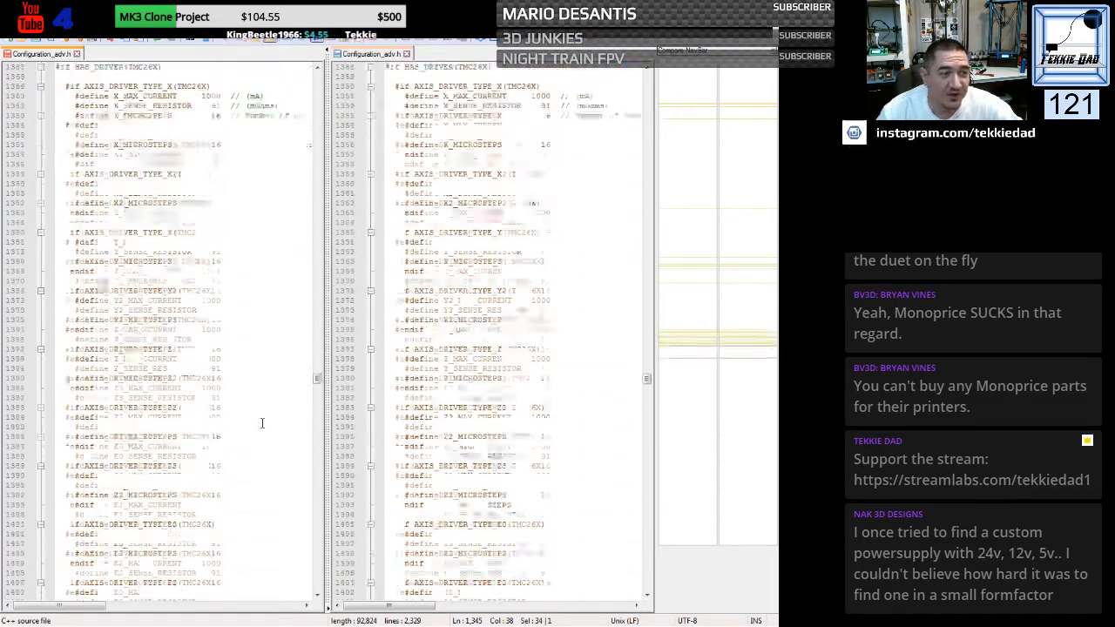
scroll(261, 423, down, 13)
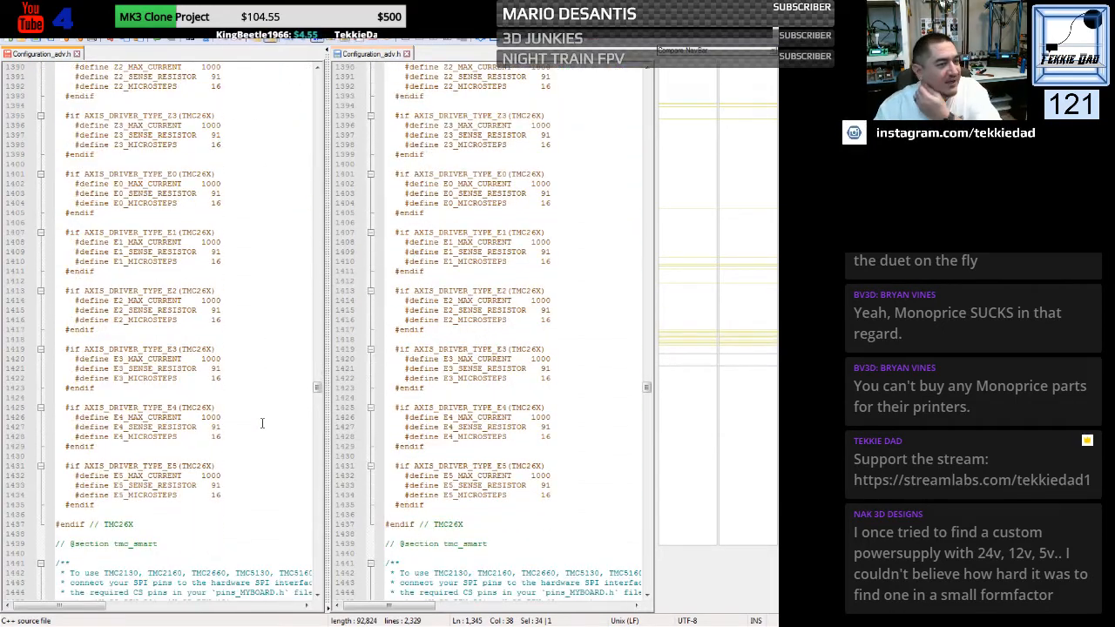
scroll(261, 423, down, 13)
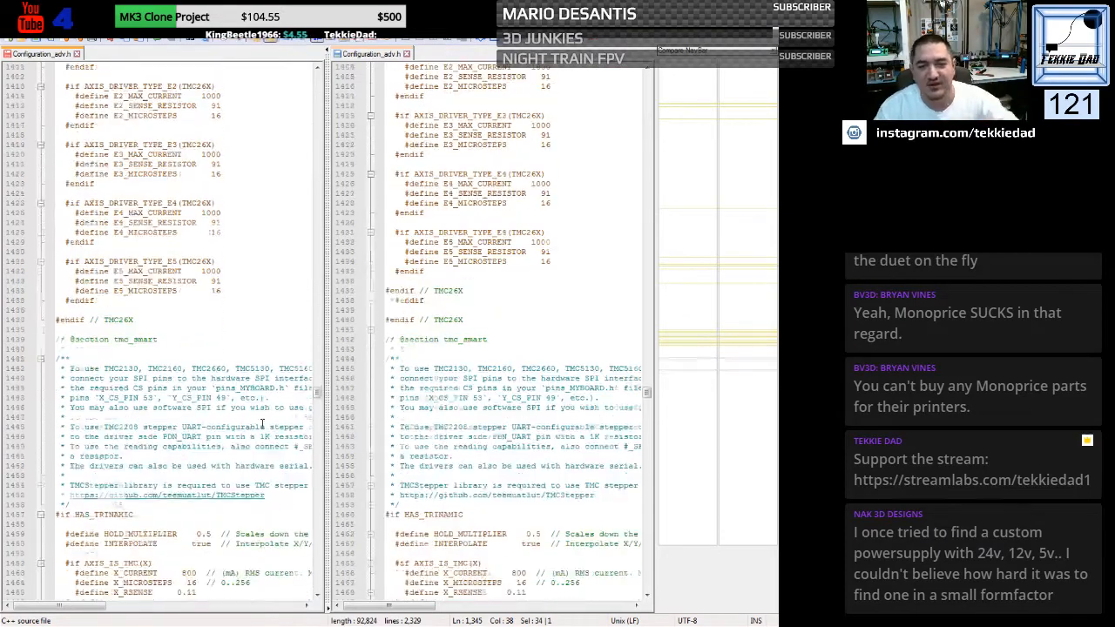
scroll(247, 358, down, 20)
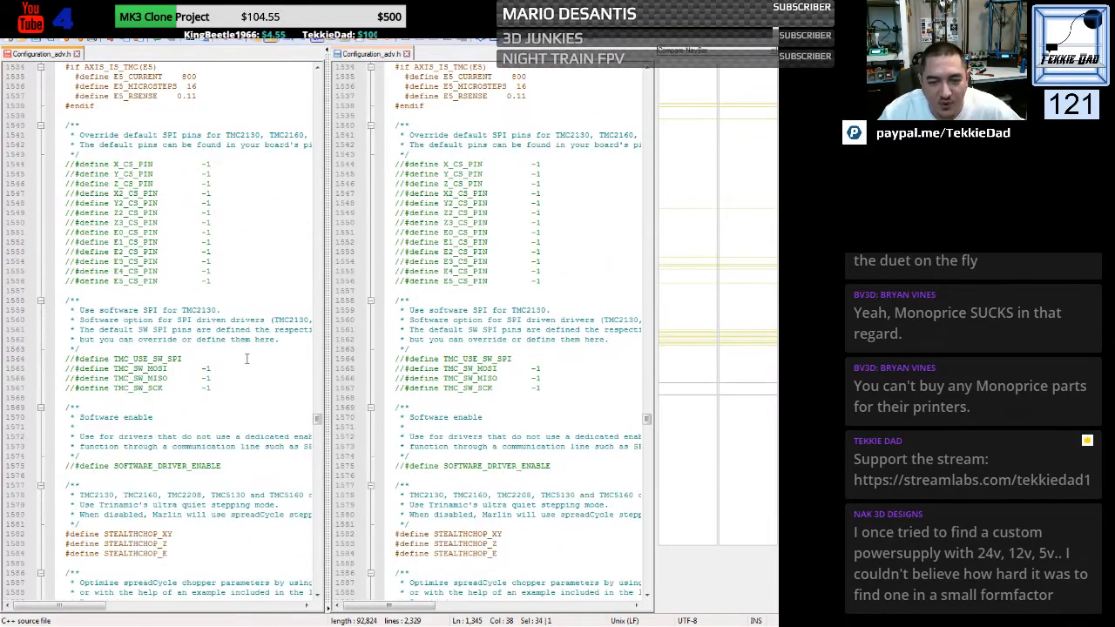
scroll(246, 358, down, 7)
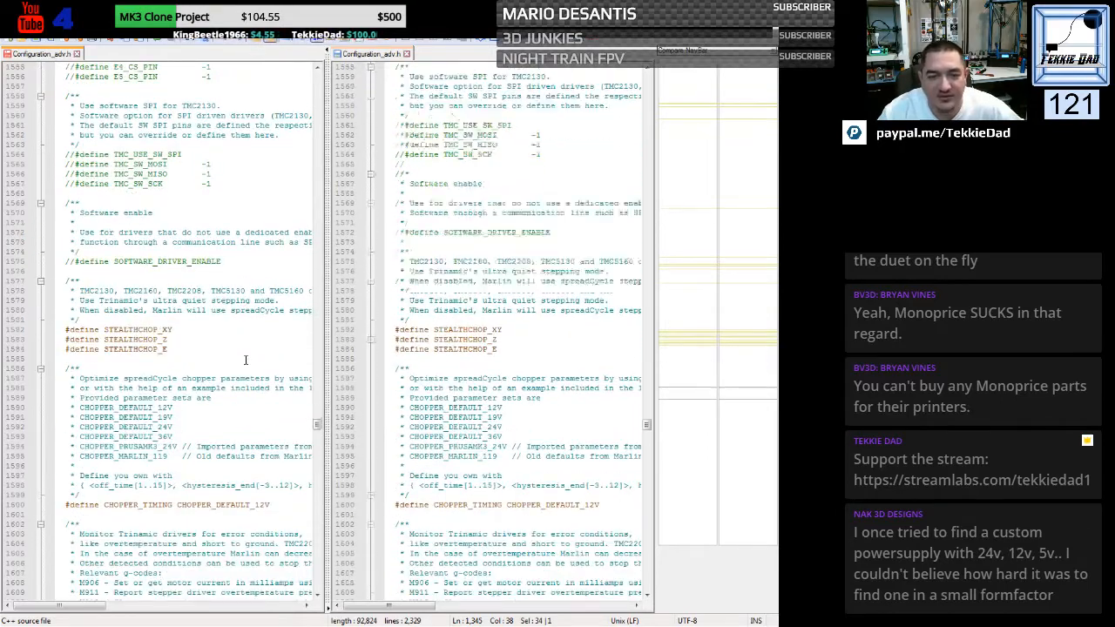
scroll(245, 360, down, 4)
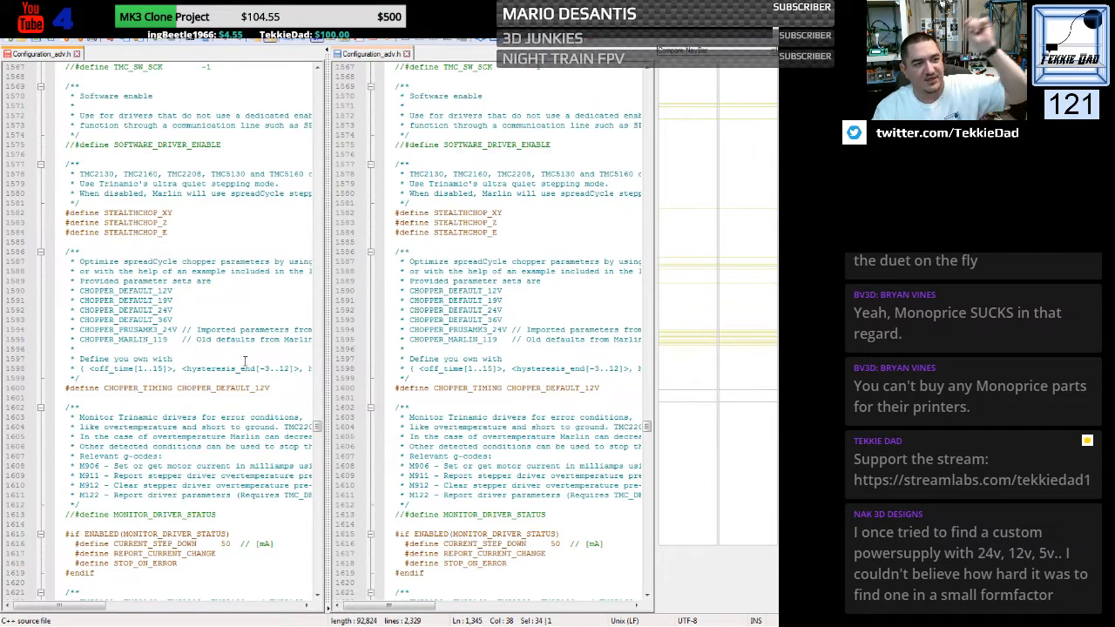
scroll(245, 361, down, 20)
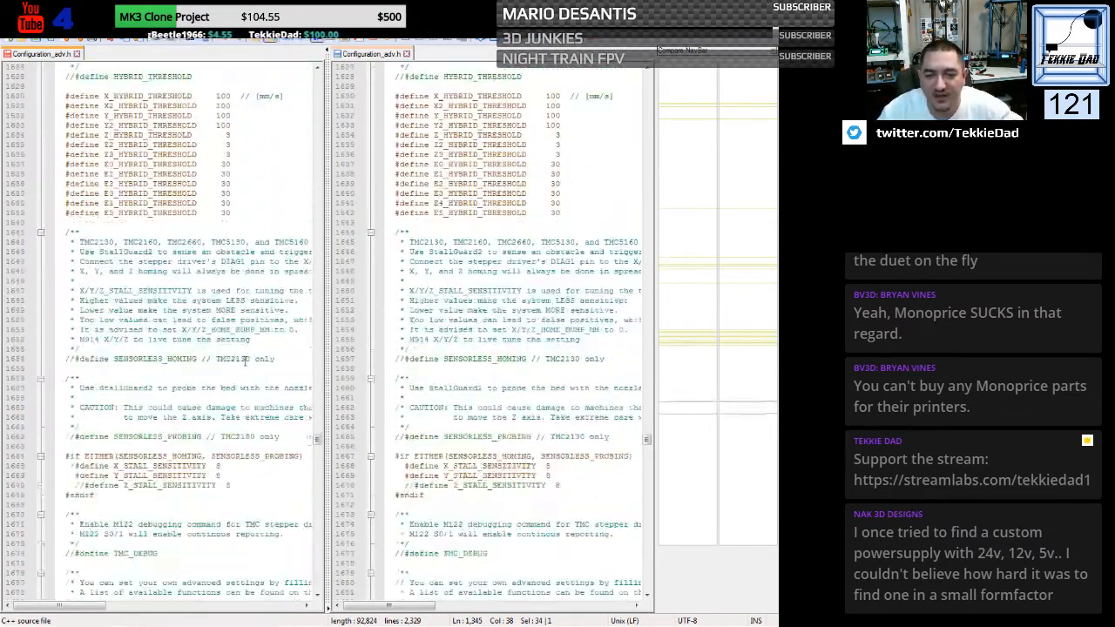
scroll(245, 361, down, 20)
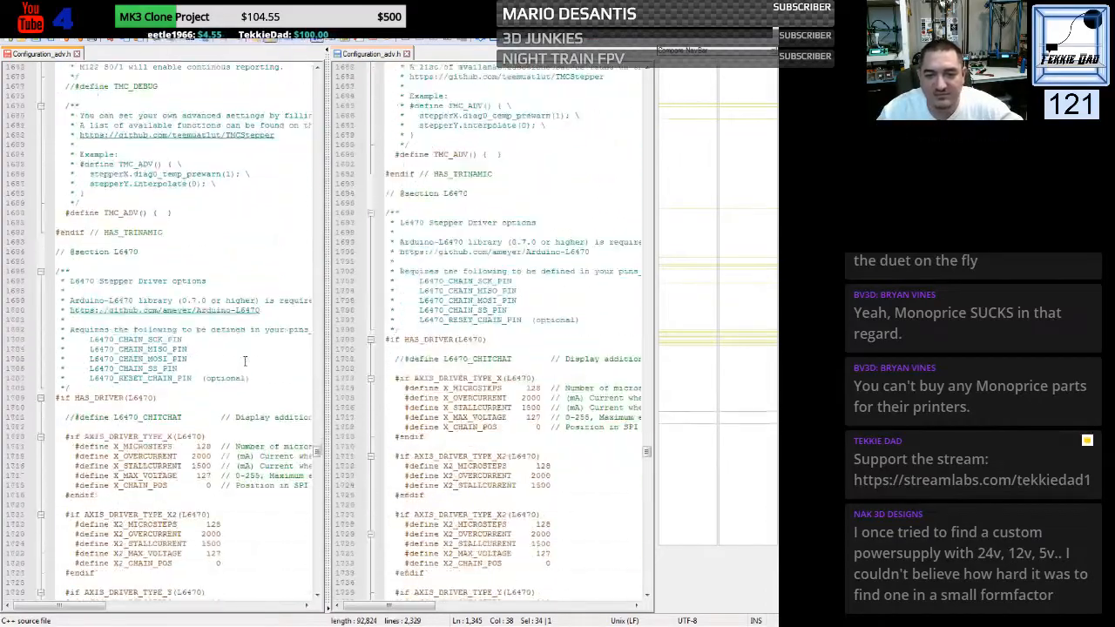
scroll(245, 361, up, 20)
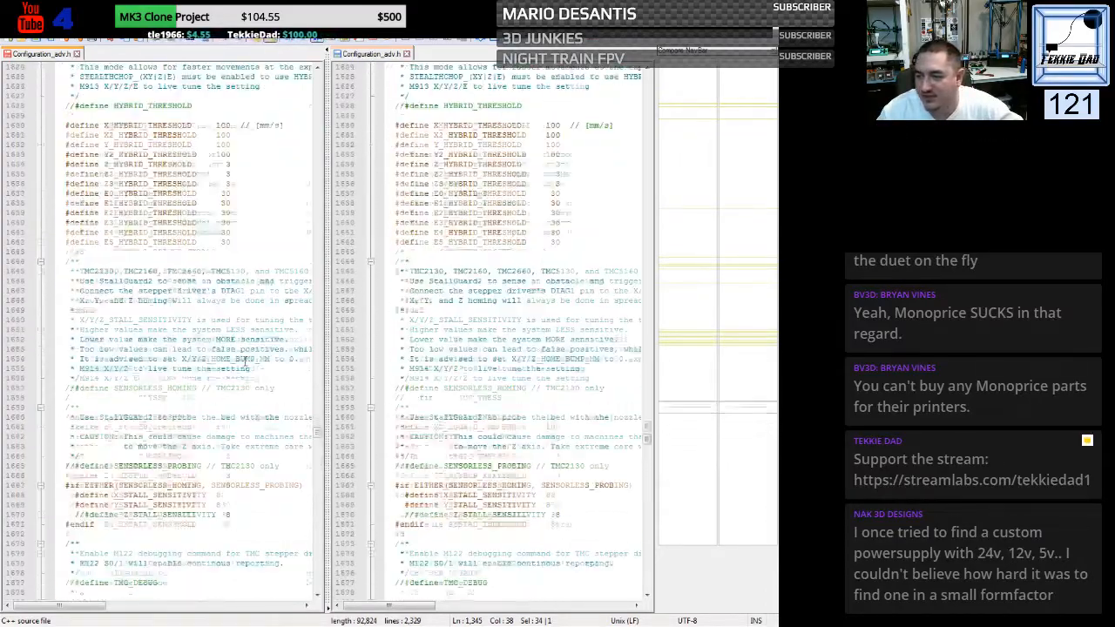
scroll(244, 361, up, 1)
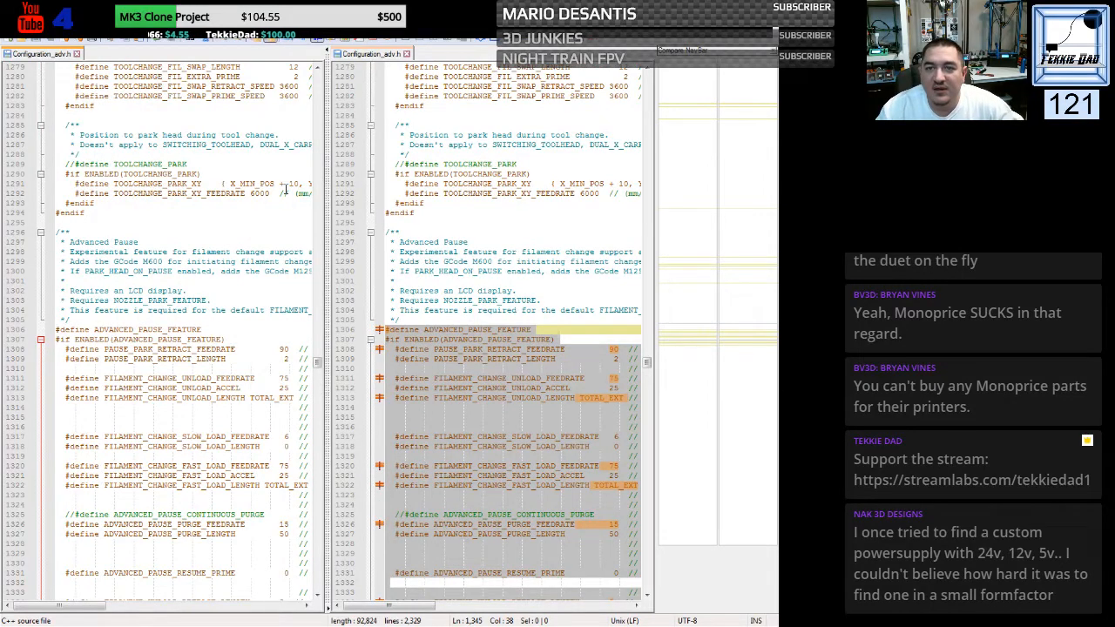
click(763, 7)
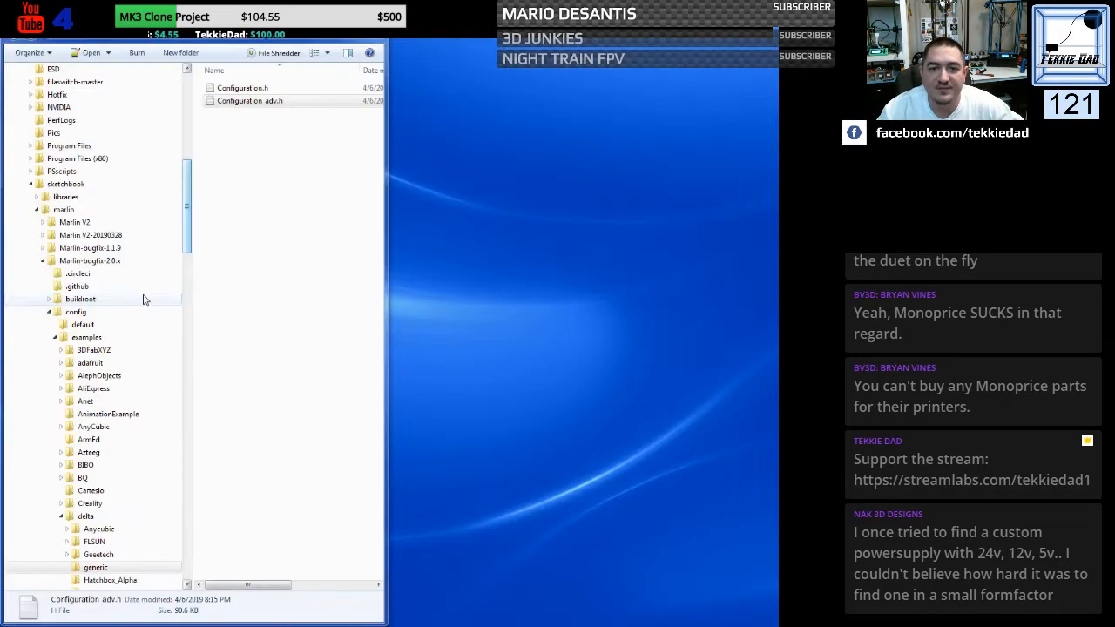
- Copy Configuration.h and Configuration_adv.h from the generic delta example folder into the Marlin folder of Marlin-bugfix-2.0.x, replacing the existing files
click(266, 218)
drag(272, 145, 248, 91)
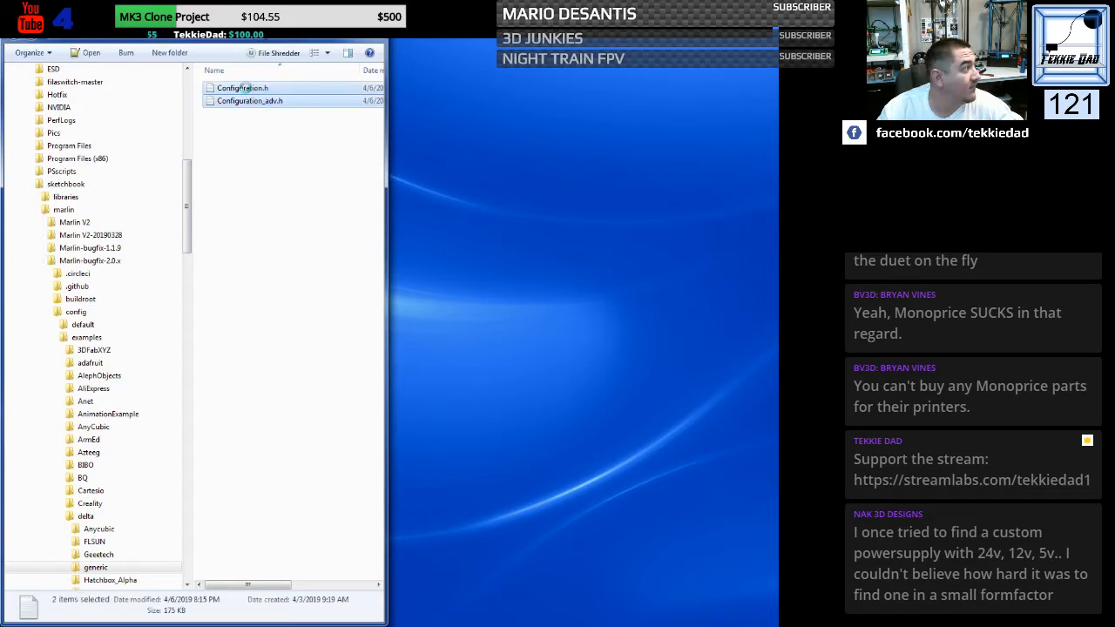
right_click(248, 91)
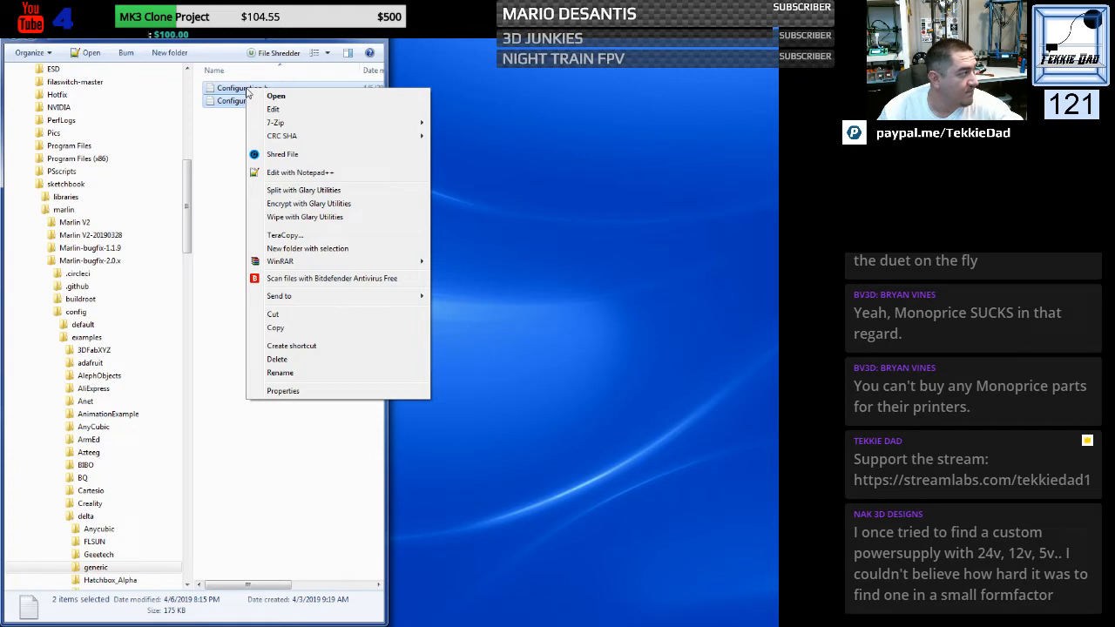
click(274, 329)
click(217, 252)
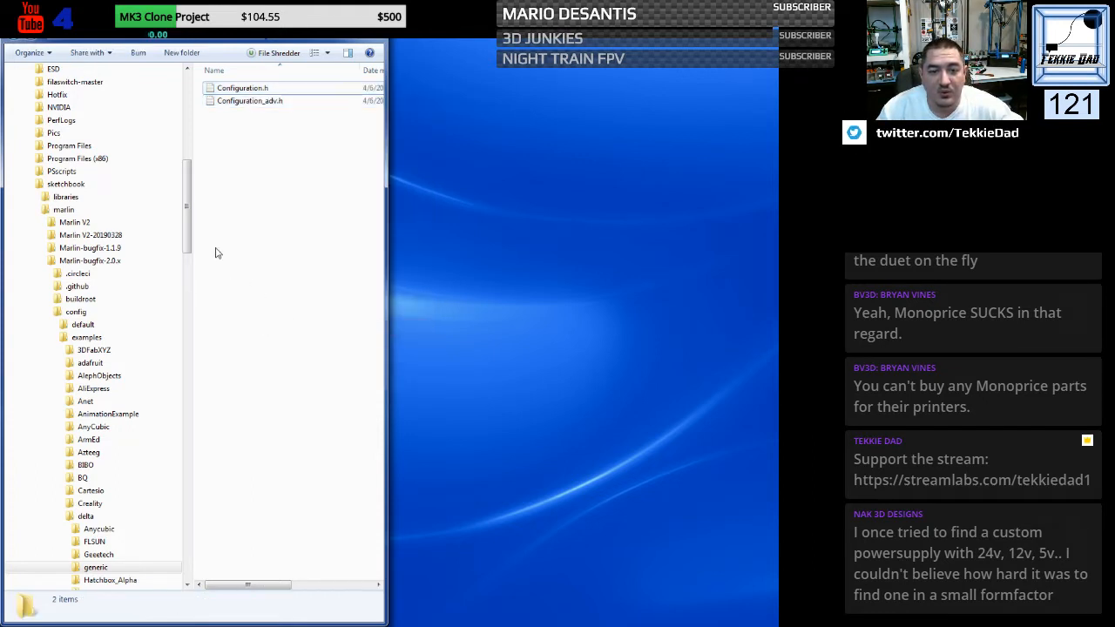
click(87, 261)
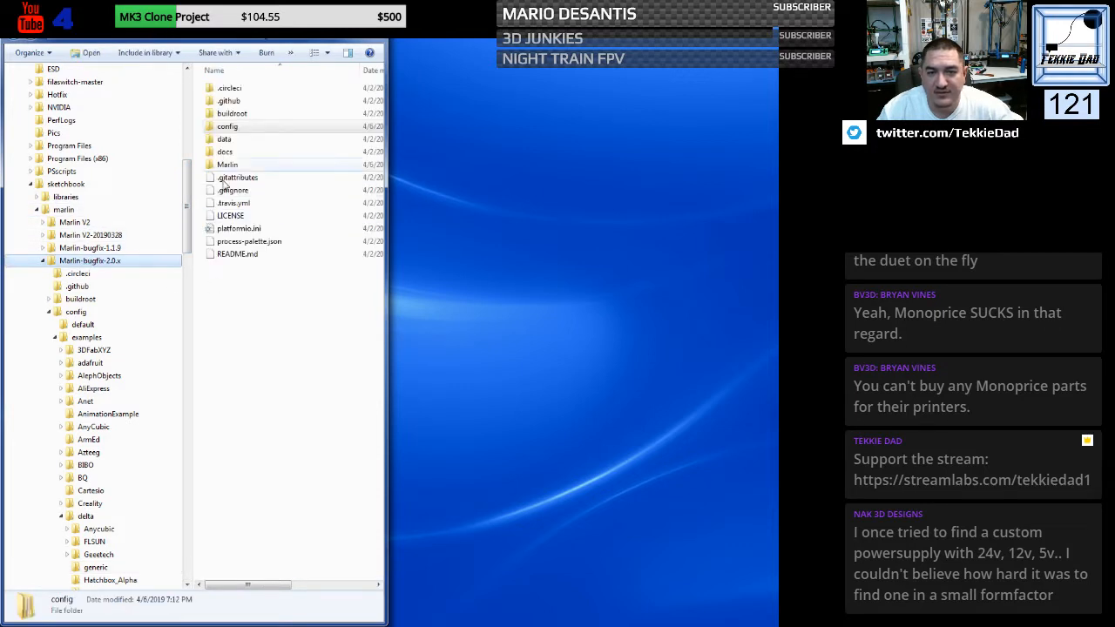
click(225, 166)
double_click(223, 165)
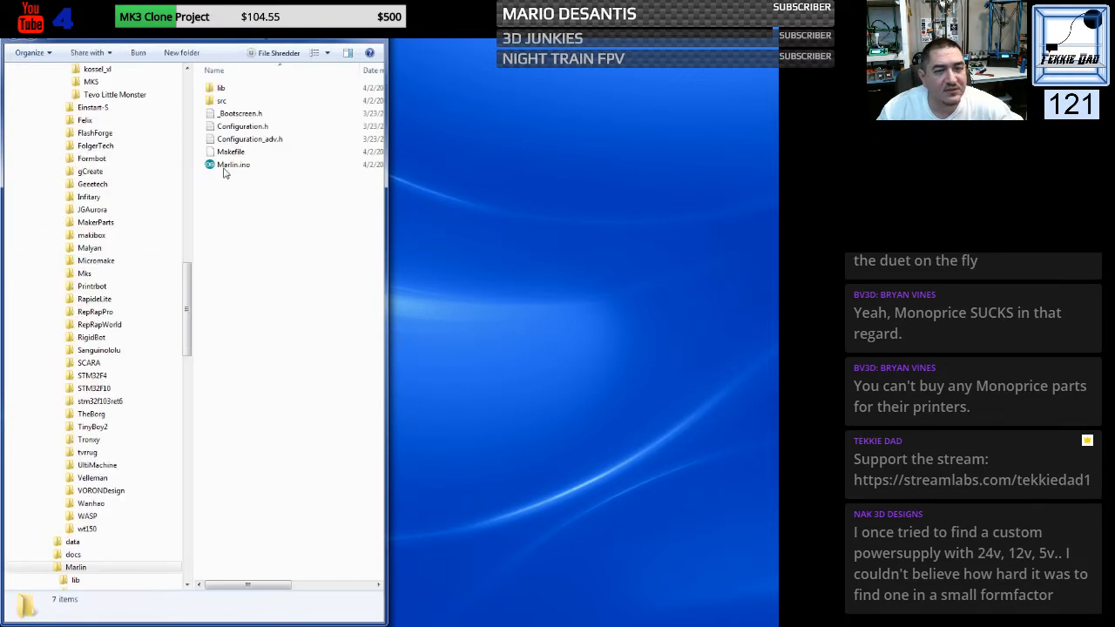
right_click(240, 207)
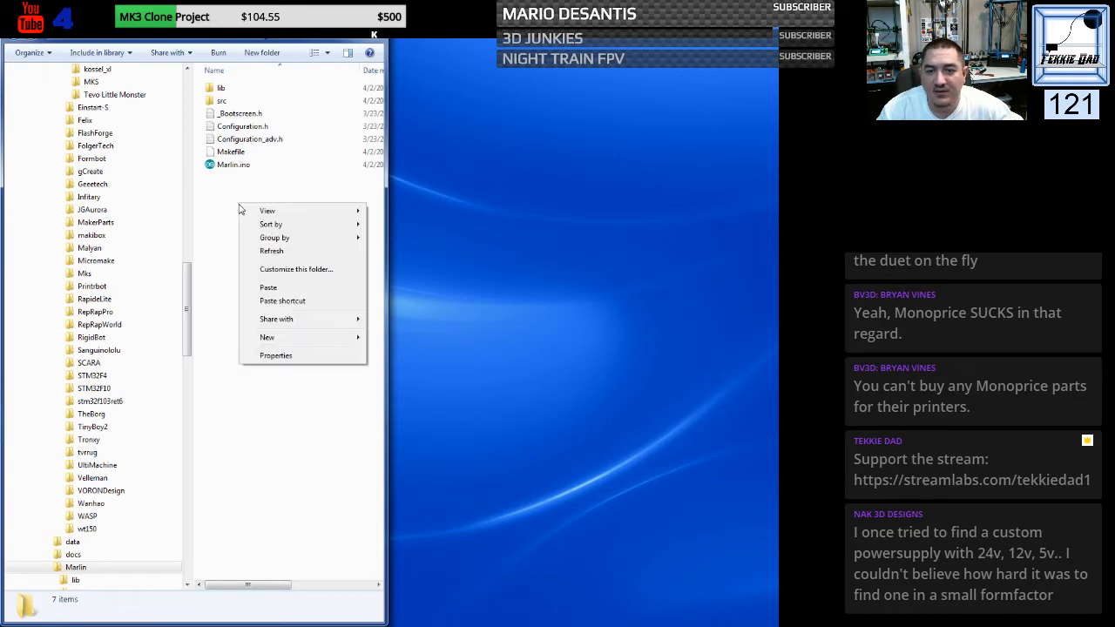
click(256, 288)
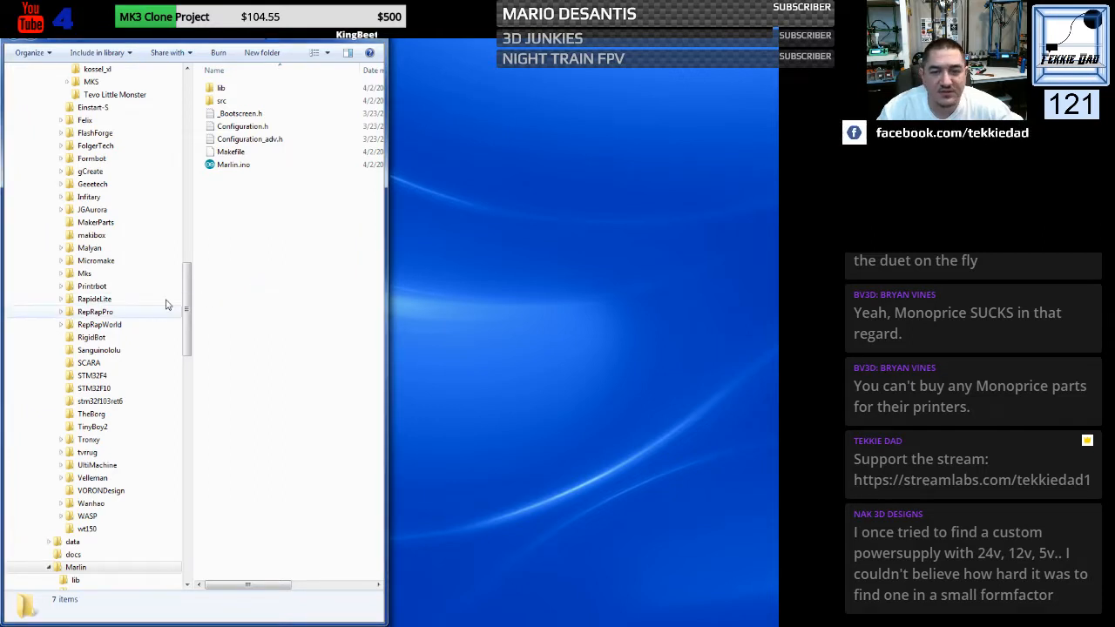
- Review the contents of the marlin and sketchbook folders and collapse the Marlin-bugfix-2.0.x folder tree
drag(187, 295, 184, 172)
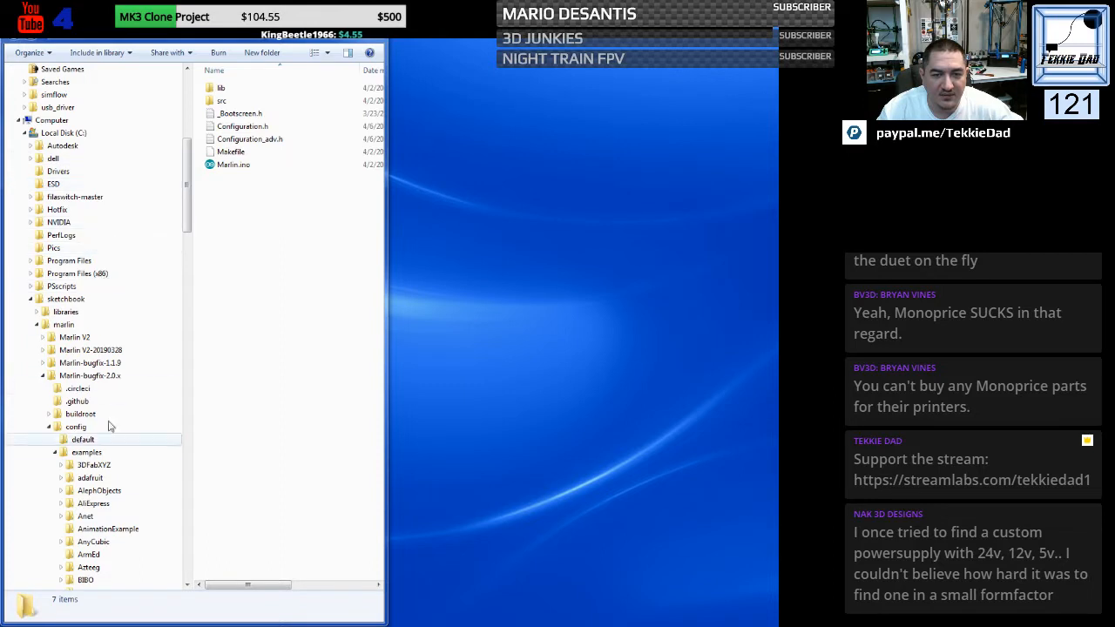
click(85, 324)
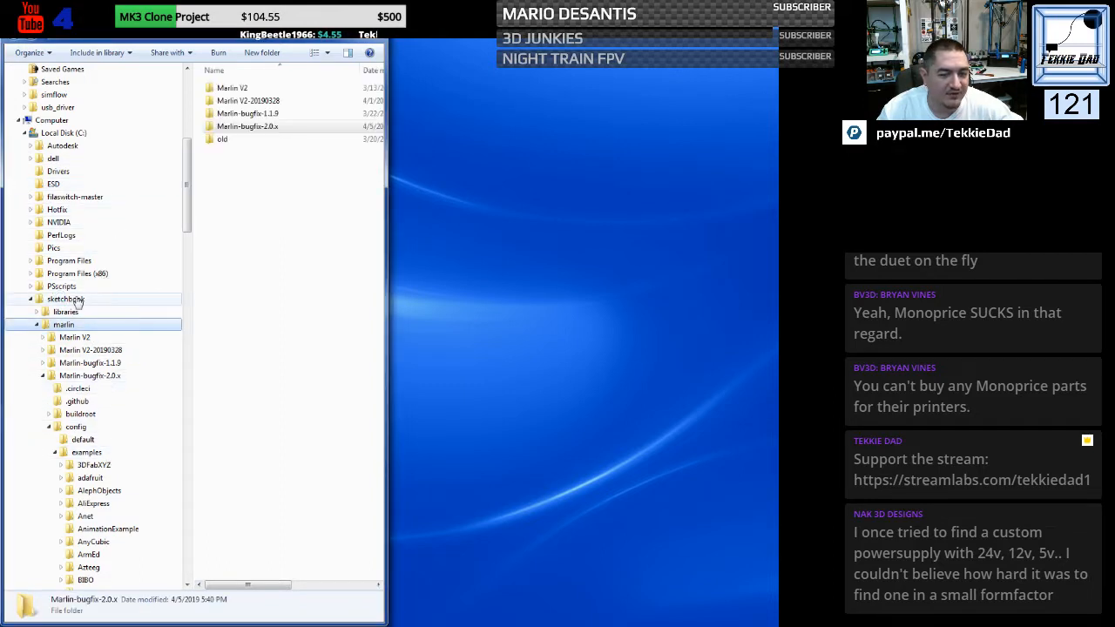
click(77, 299)
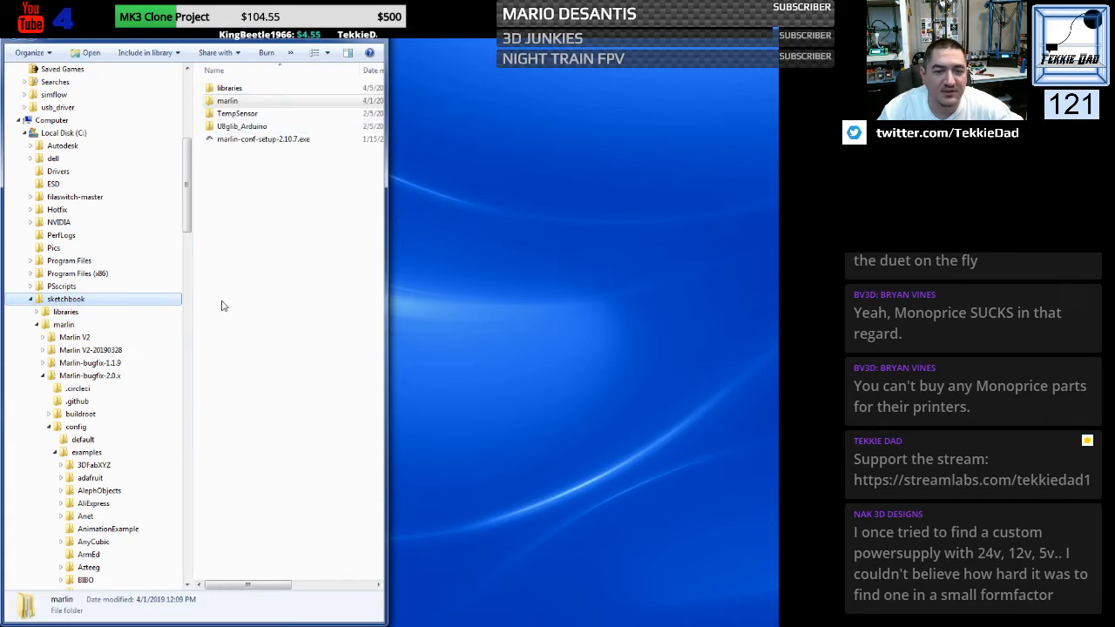
click(44, 376)
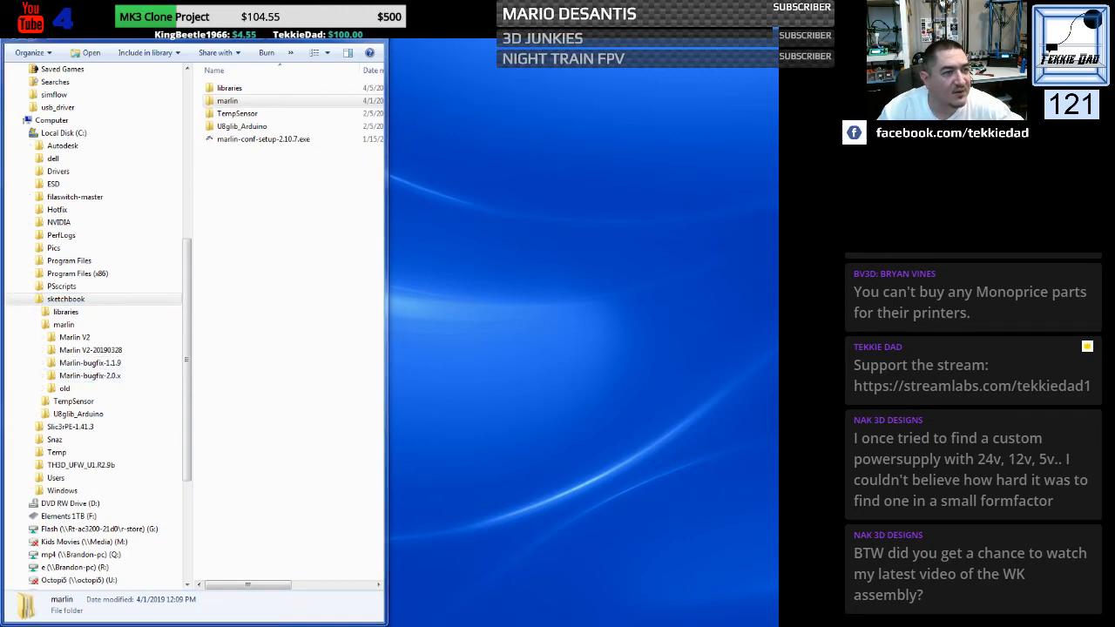
- Switch to the Arduino IDE, open the Marlin sketch from Marlin-bugfix-2.0.x in the sketchbook, close the previous sketch window and maximize the new one
drag(1, 140, 392, 131)
double_click(391, 131)
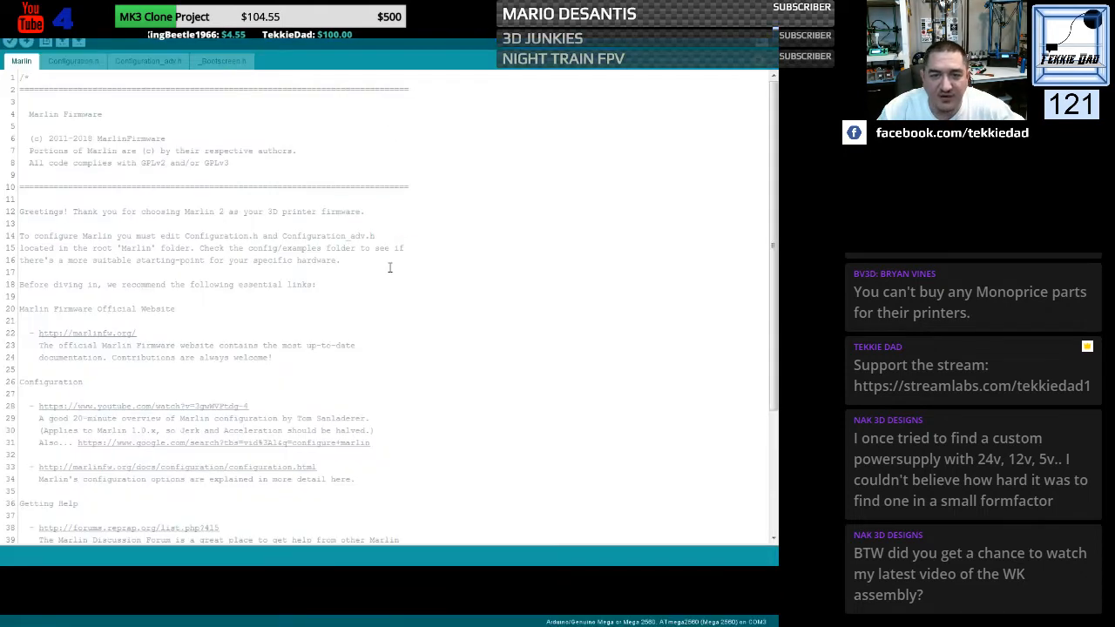
click(11, 25)
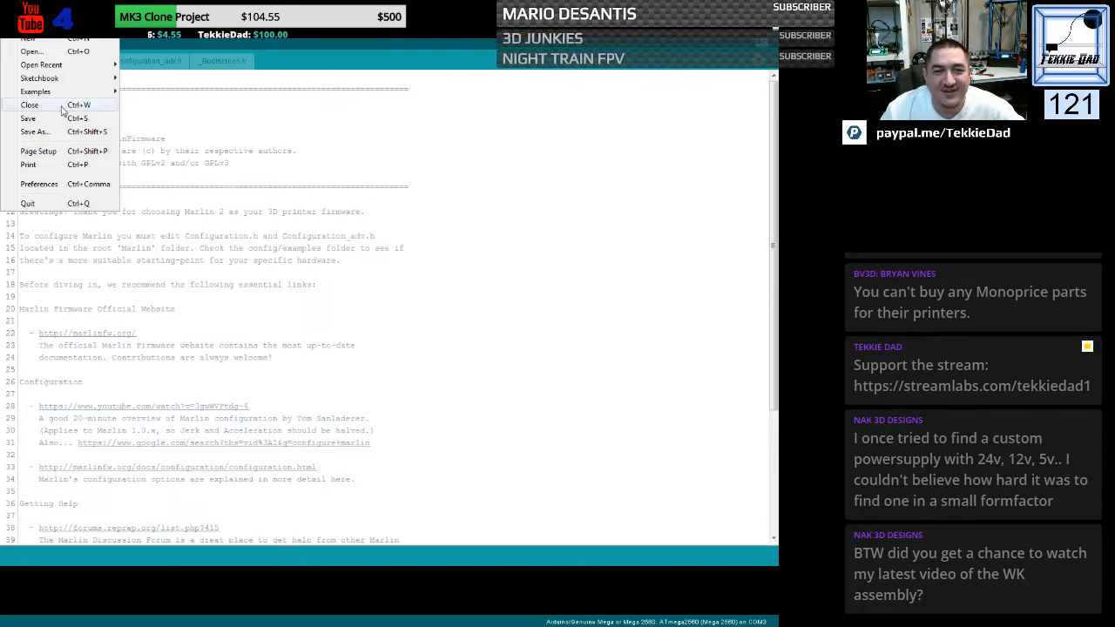
mouse_move(53, 79)
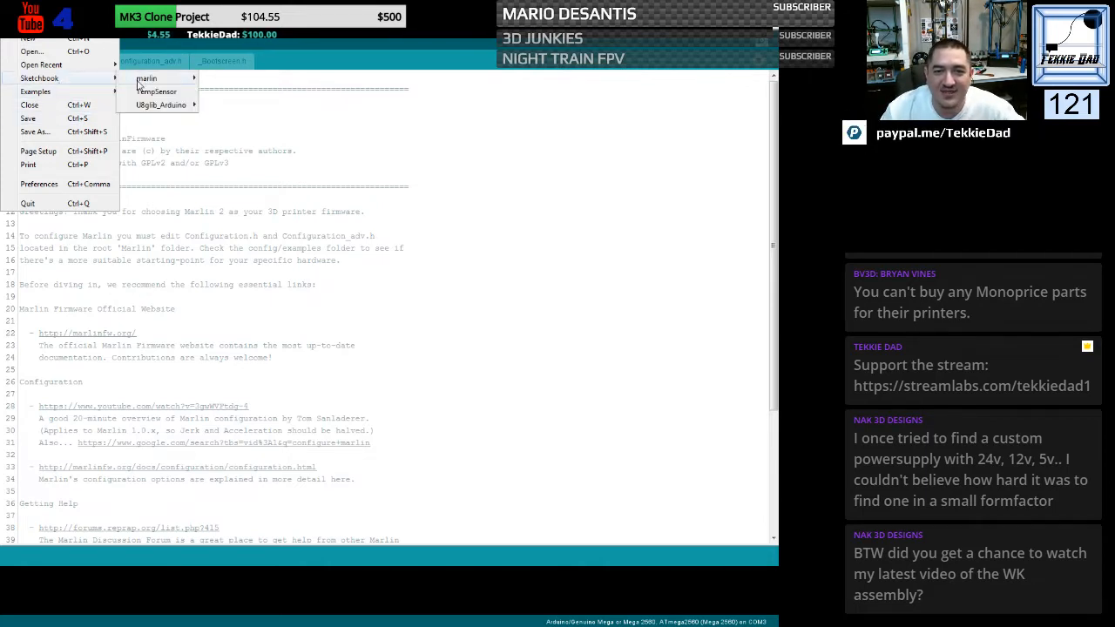
mouse_move(146, 78)
mouse_move(244, 119)
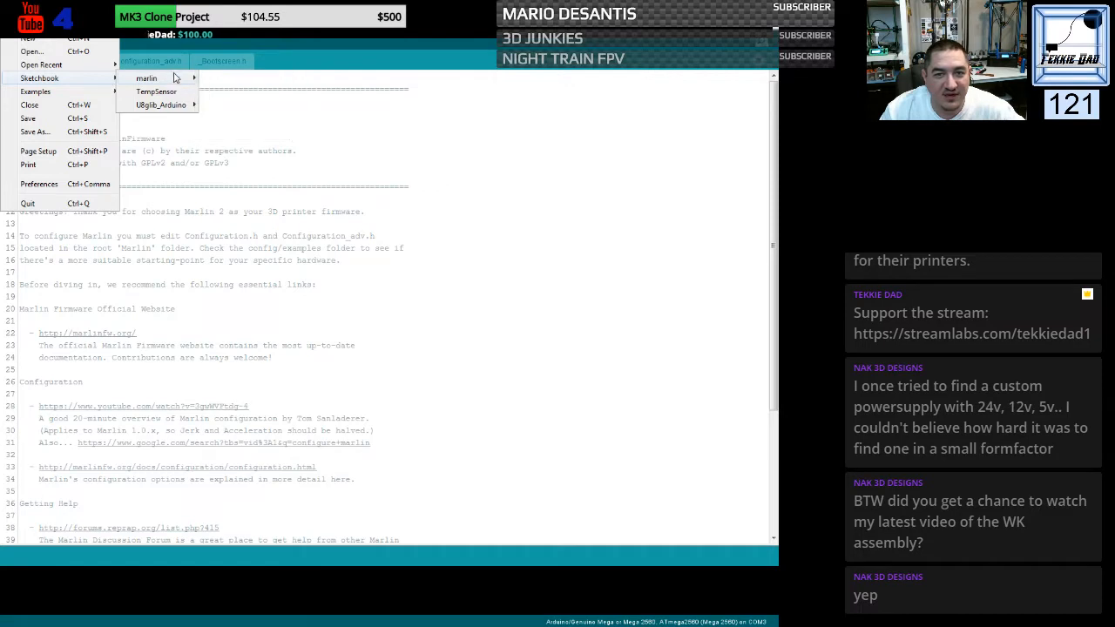
mouse_move(240, 85)
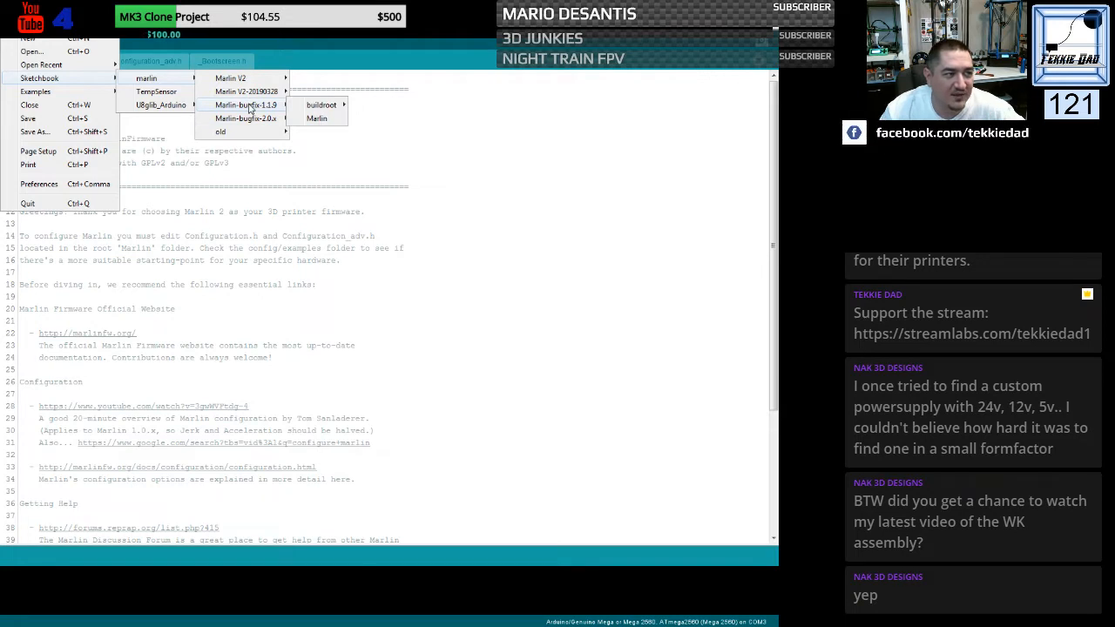
mouse_move(302, 135)
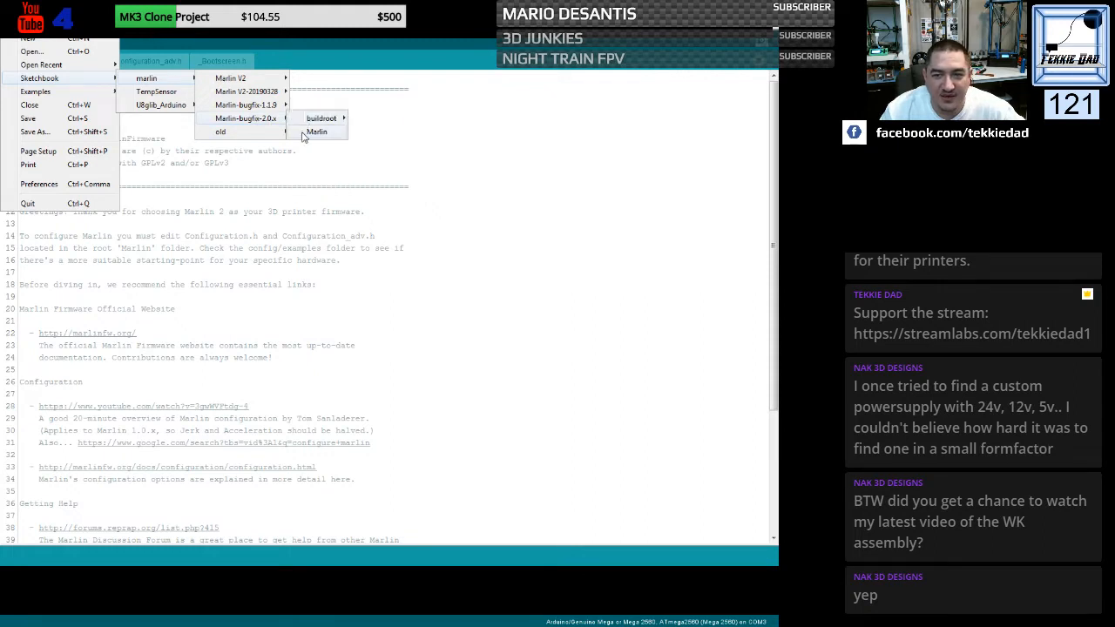
click(315, 132)
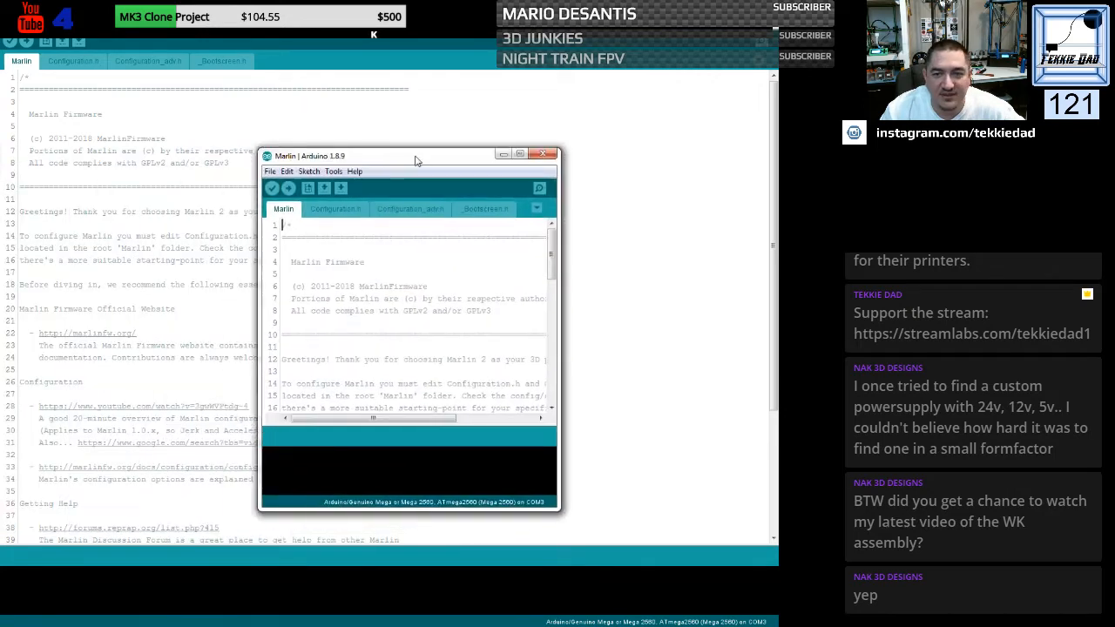
click(762, 7)
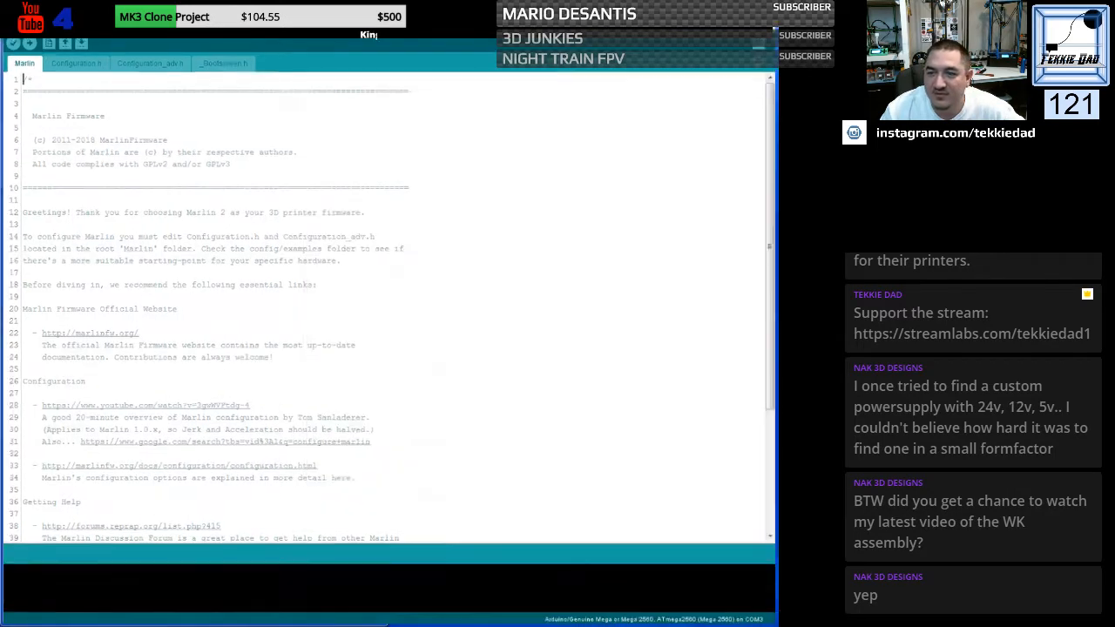
double_click(485, 142)
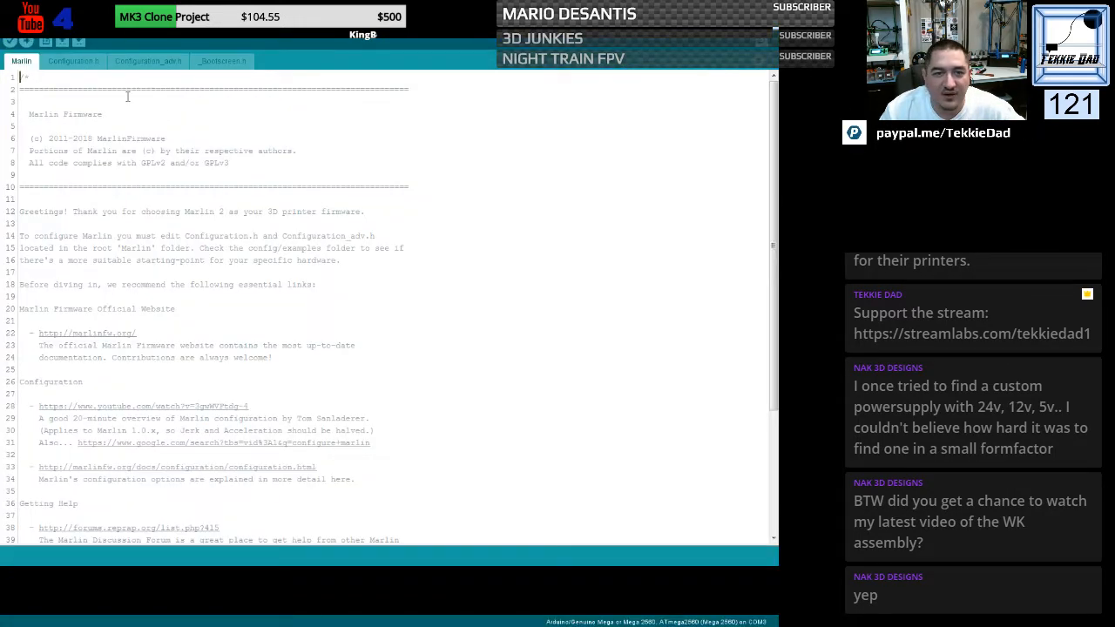
- Show the sketch's Configuration.h, verify that the sketch compiles, and enlarge the compiler output area
click(75, 62)
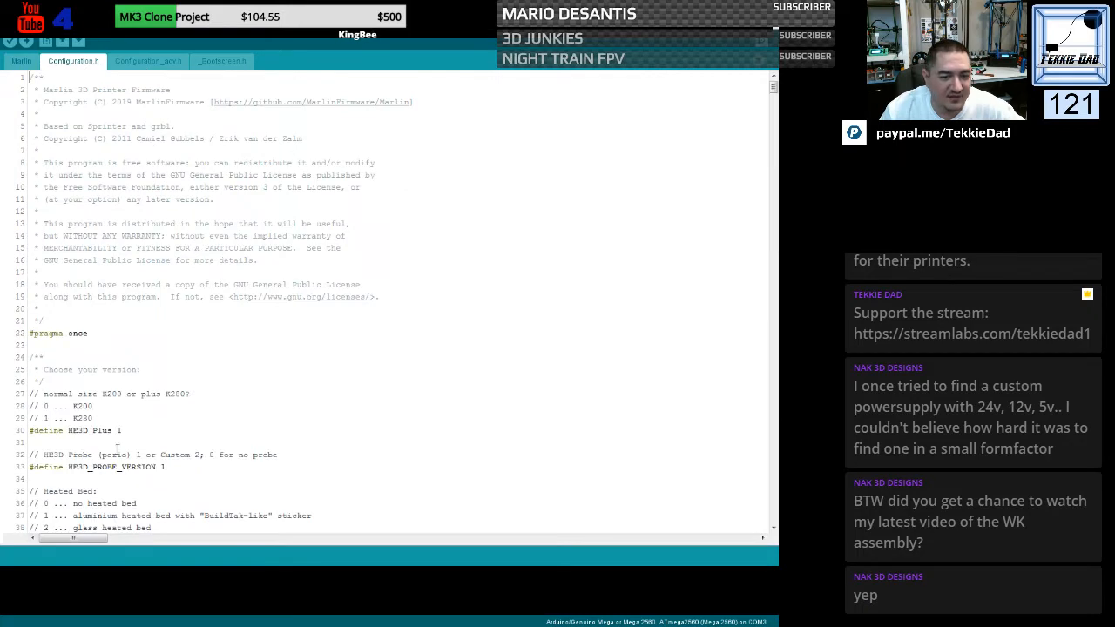
click(9, 42)
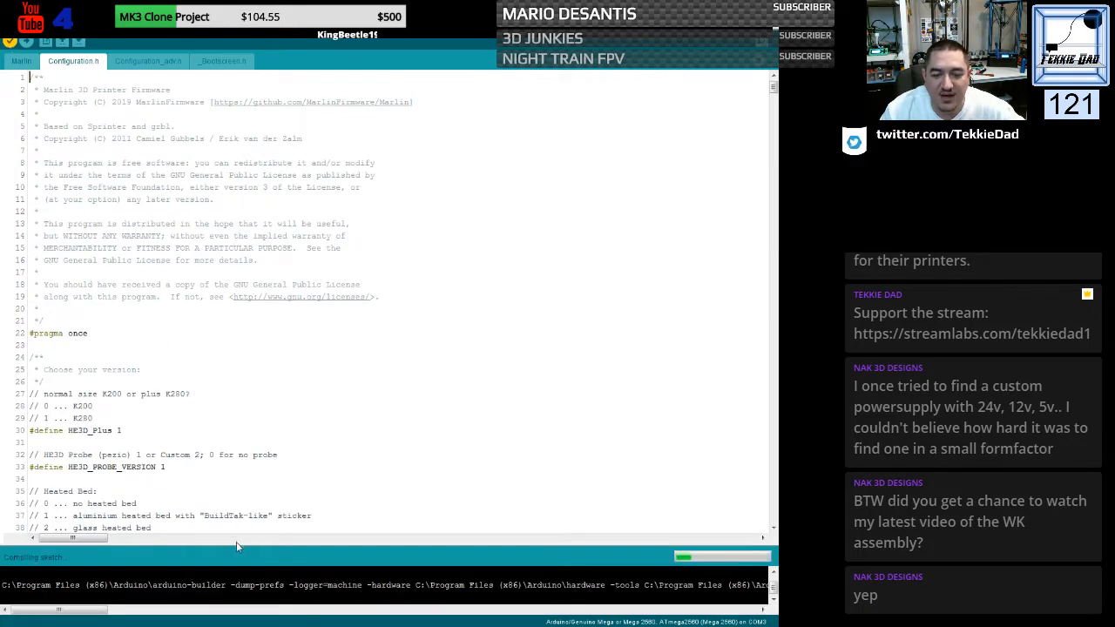
drag(236, 547, 239, 427)
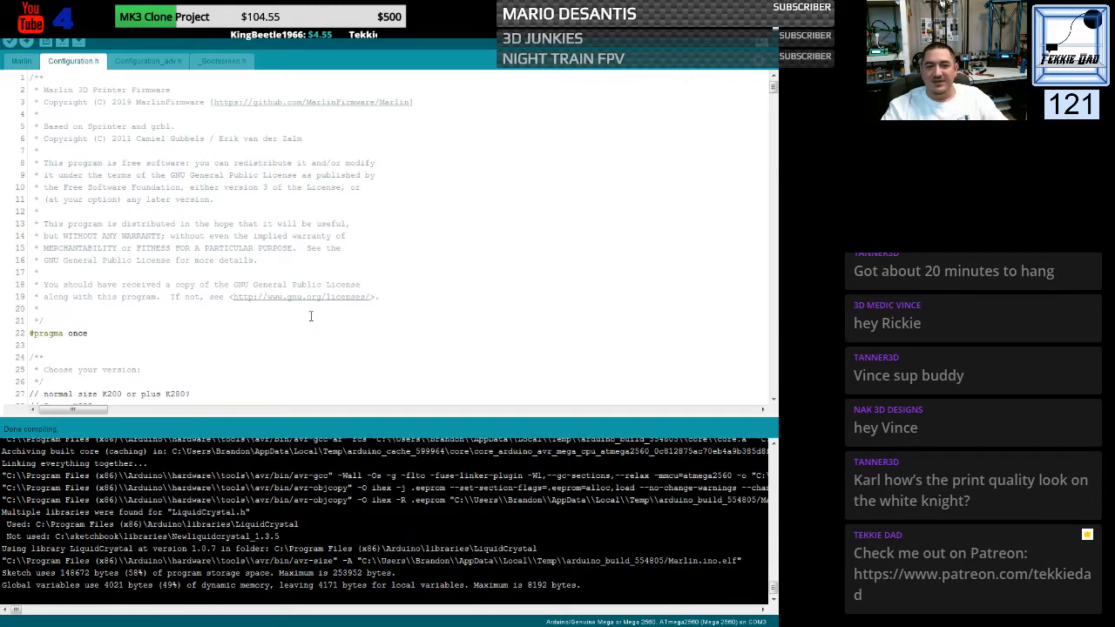
- Search Configuration.h for "pid" and set the HE3D hotend's DEFAULT_Kp to 13.93
scroll(261, 327, down, 19)
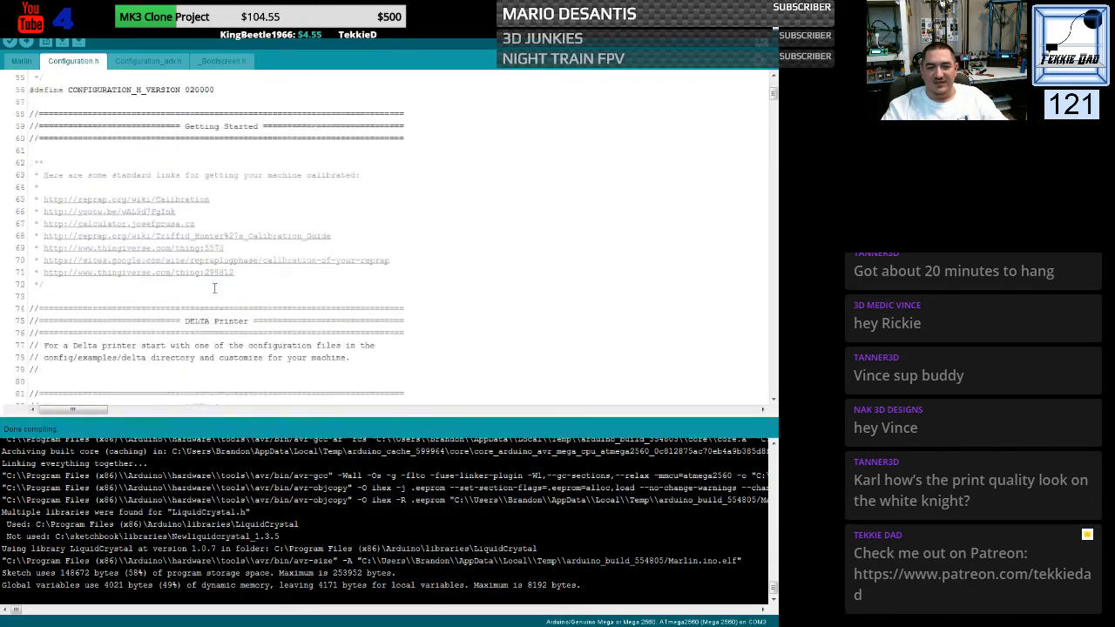
scroll(214, 288, down, 9)
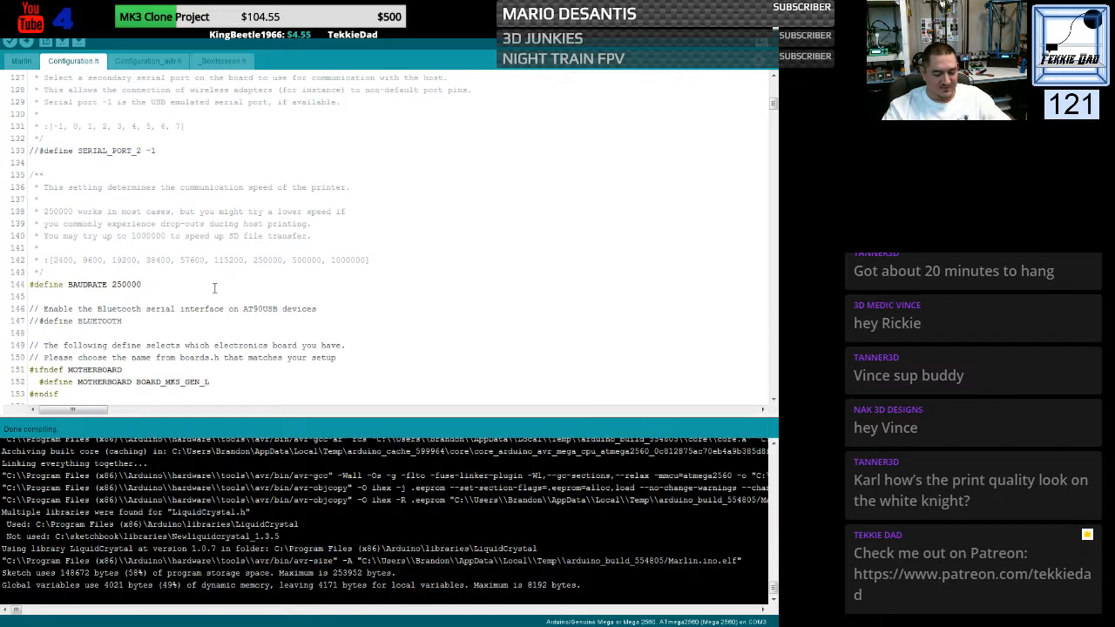
key(ctrl+f)
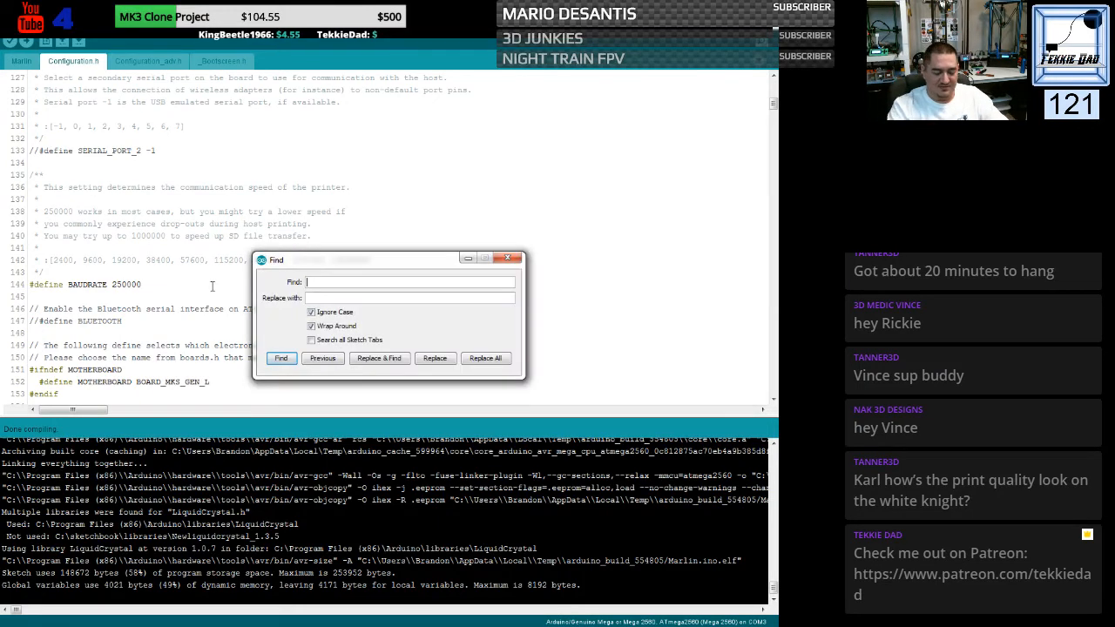
text(pid)
key(Return)
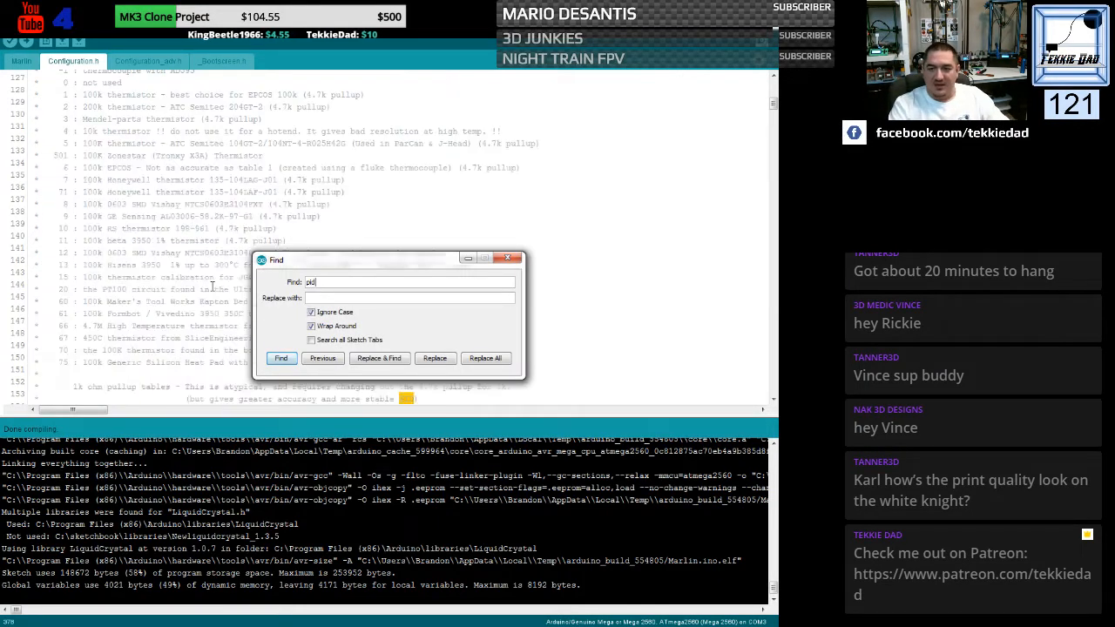
key(Escape)
scroll(212, 238, down, 7)
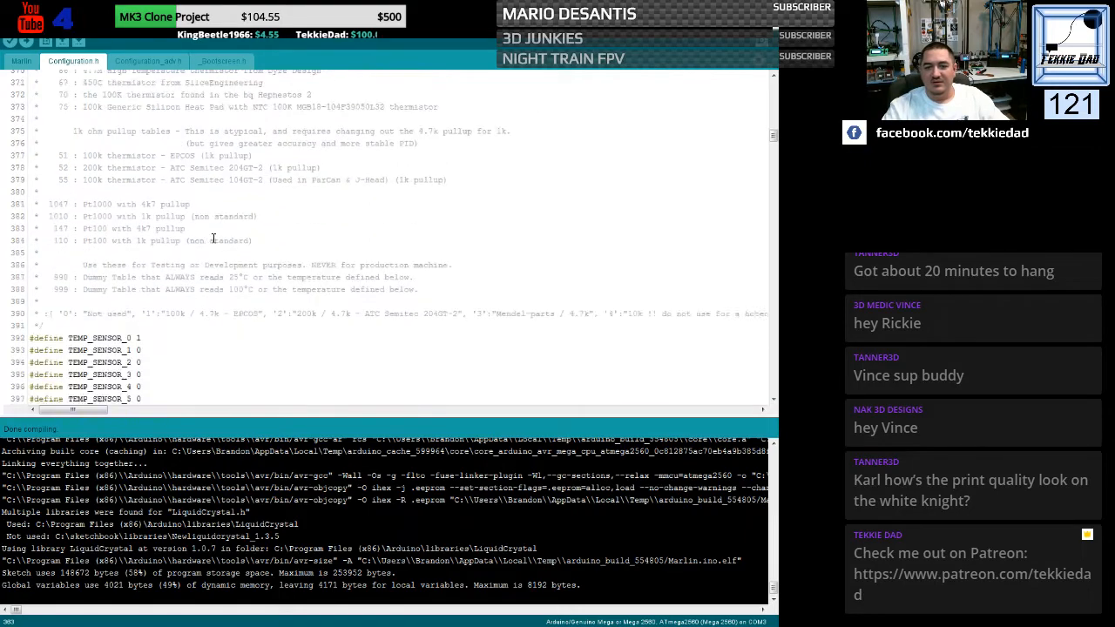
scroll(212, 239, down, 12)
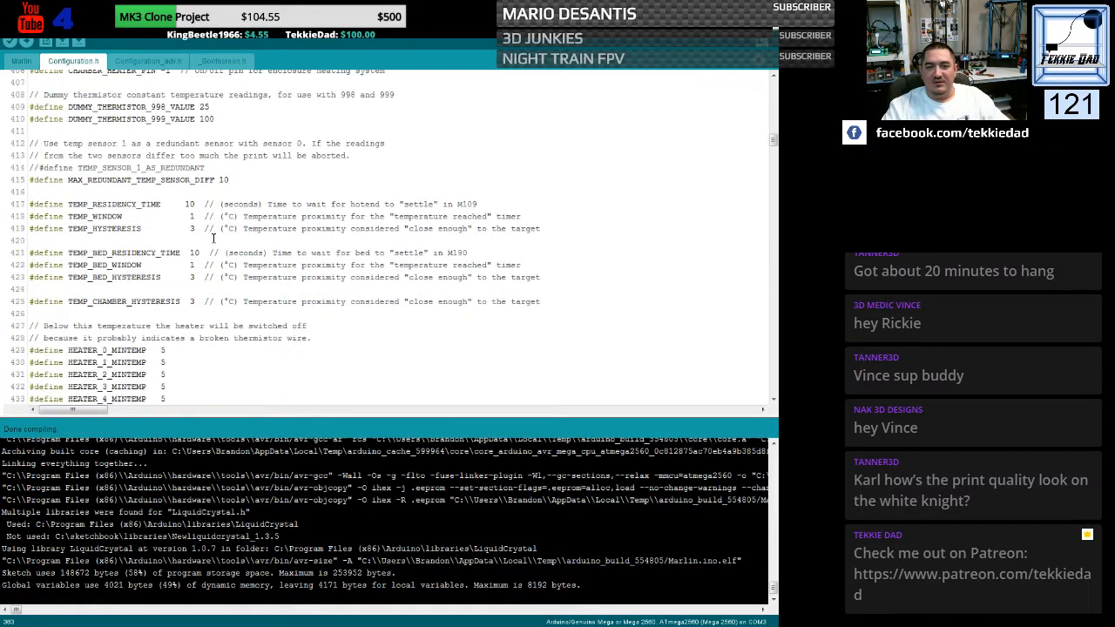
scroll(213, 239, down, 18)
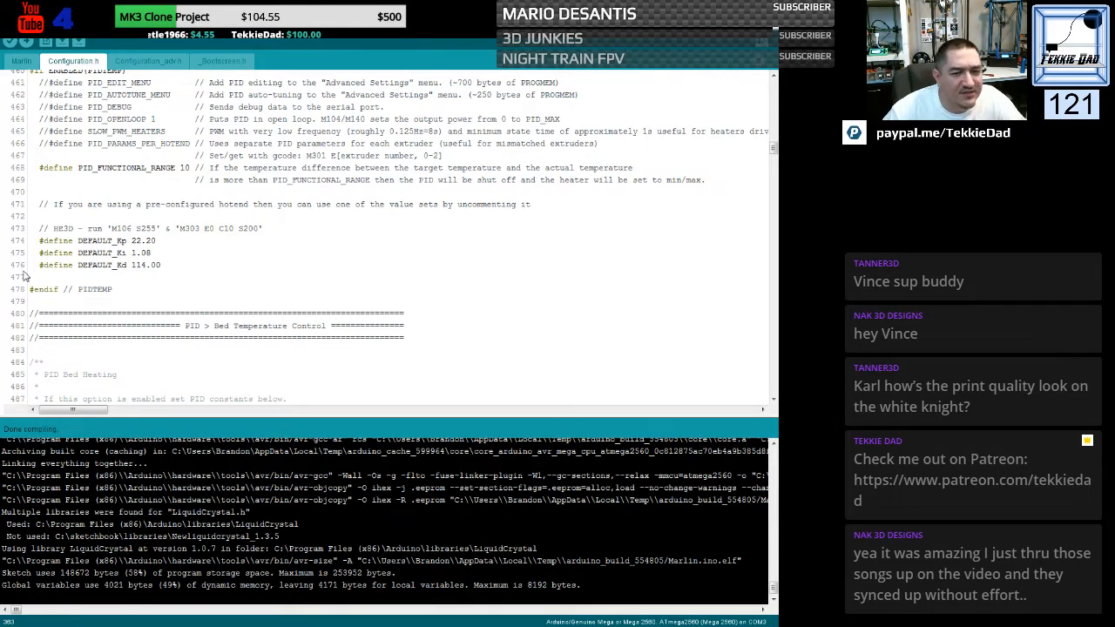
drag(131, 241, 157, 242)
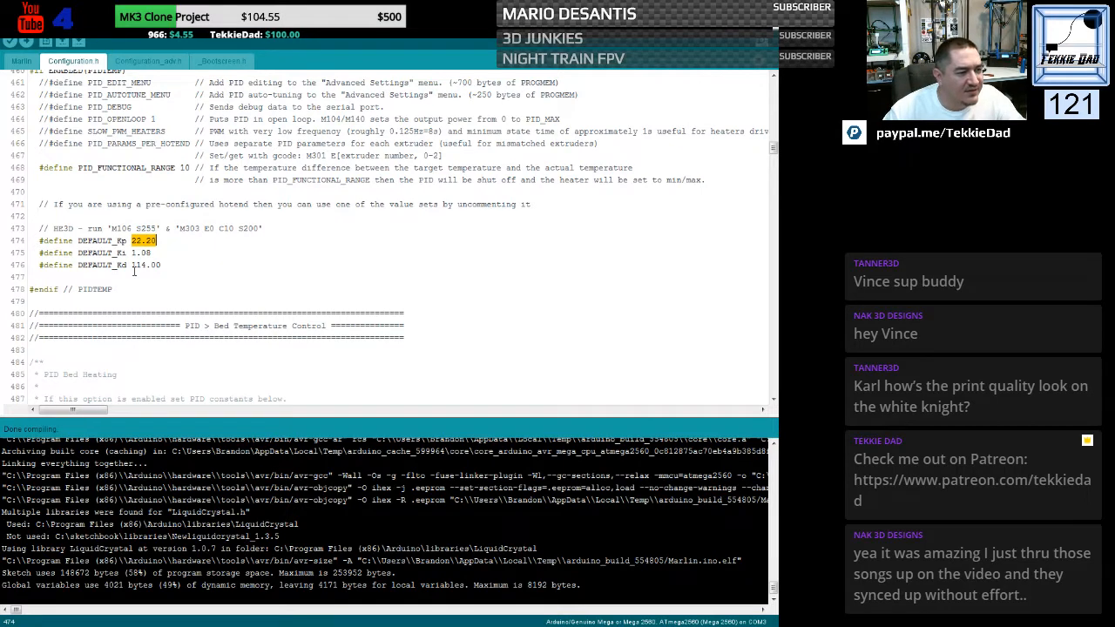
text(13.93)
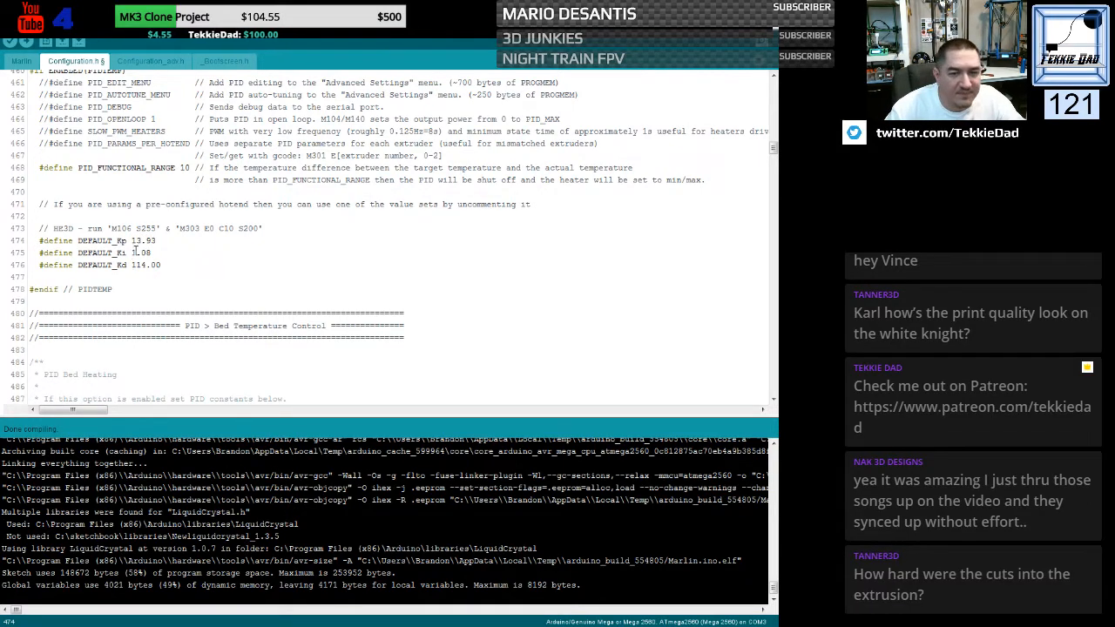
- Set the HE3D hotend's DEFAULT_Ki to 1.24 and DEFAULT_Kd to 39.08 in Configuration.h
drag(140, 252, 149, 252)
text(24)
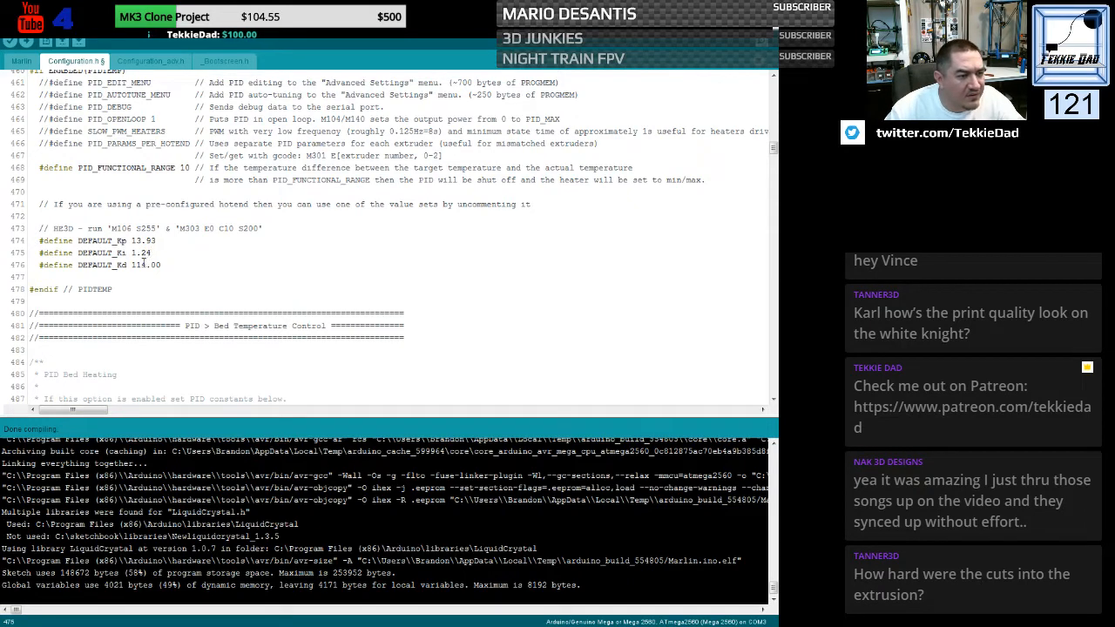
drag(132, 265, 161, 264)
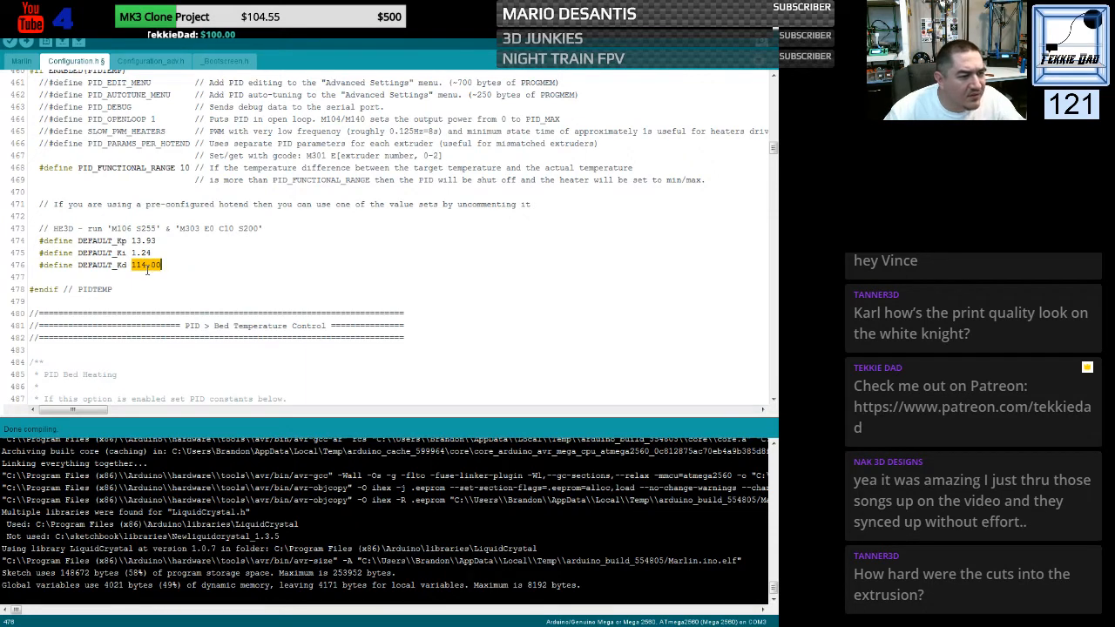
text(39)
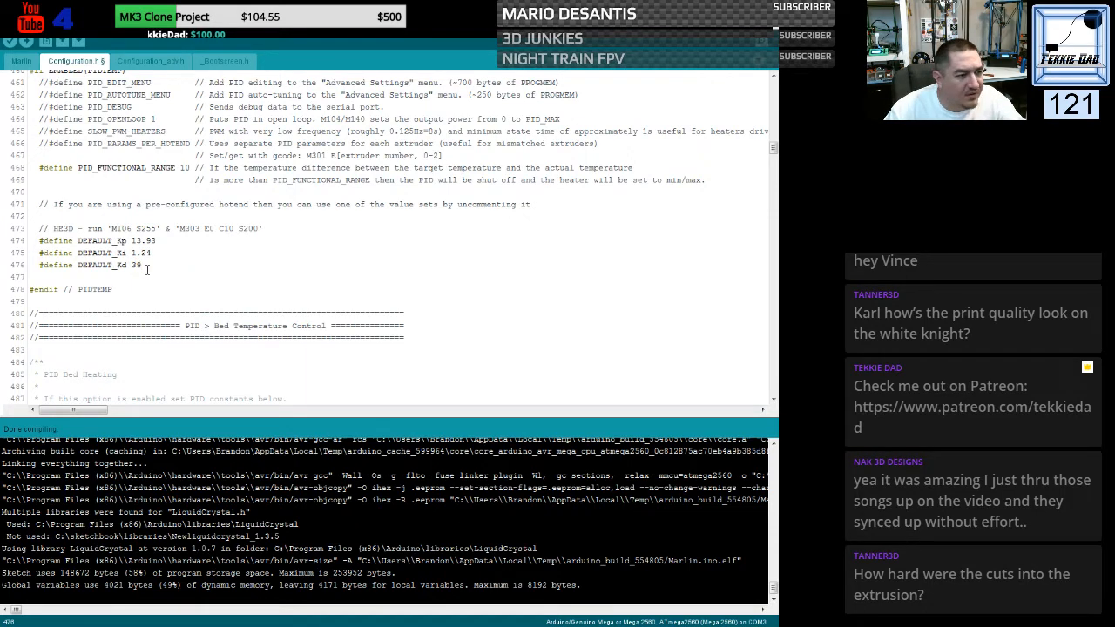
text(.08)
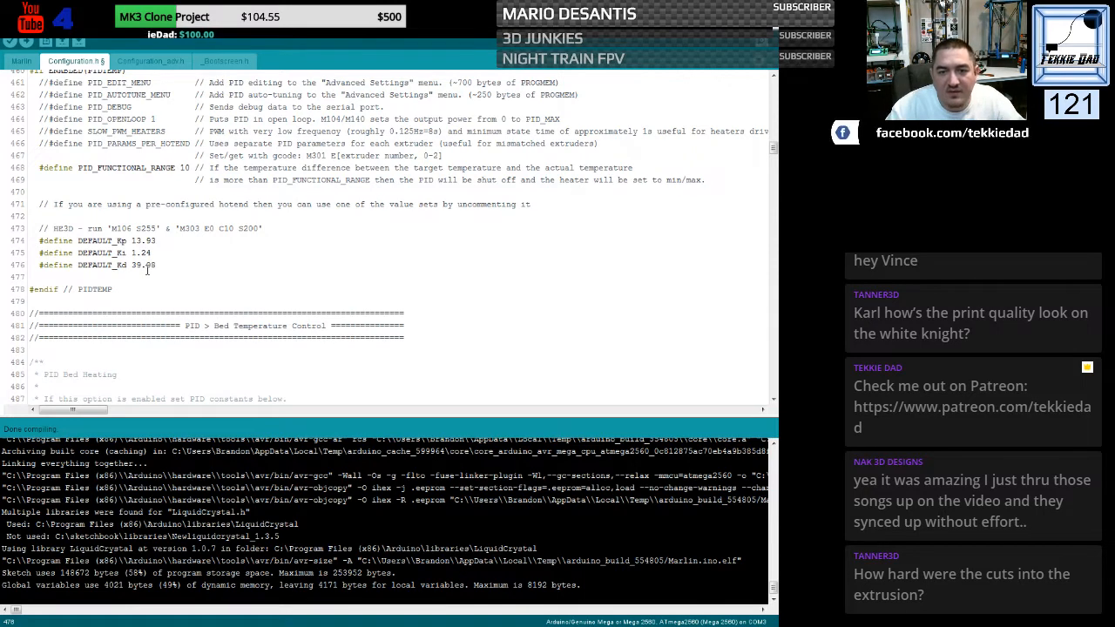
click(188, 272)
- Check which heated bed type HE3D_ENABLE_BED selects and review the matching bed PID section in Configuration.h
scroll(189, 272, down, 15)
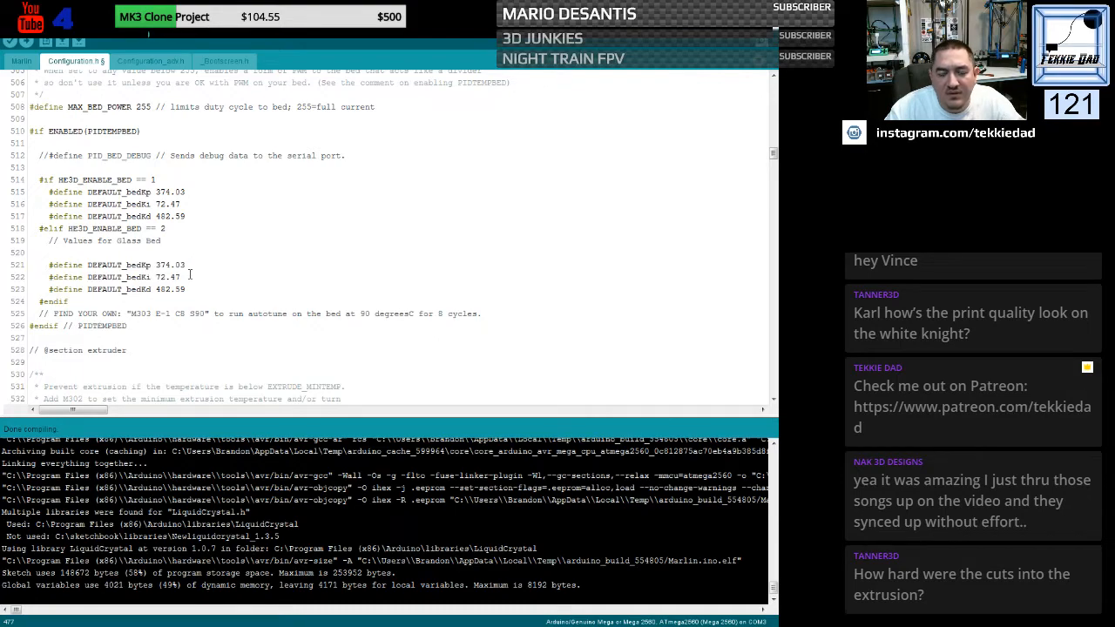
scroll(189, 275, up, 20)
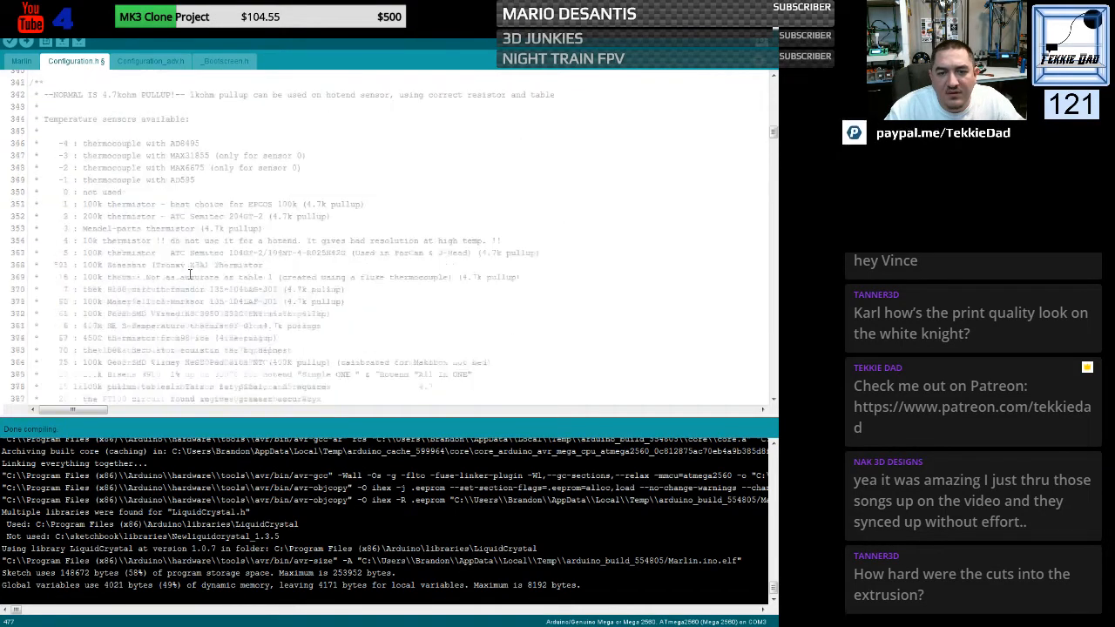
scroll(189, 275, up, 20)
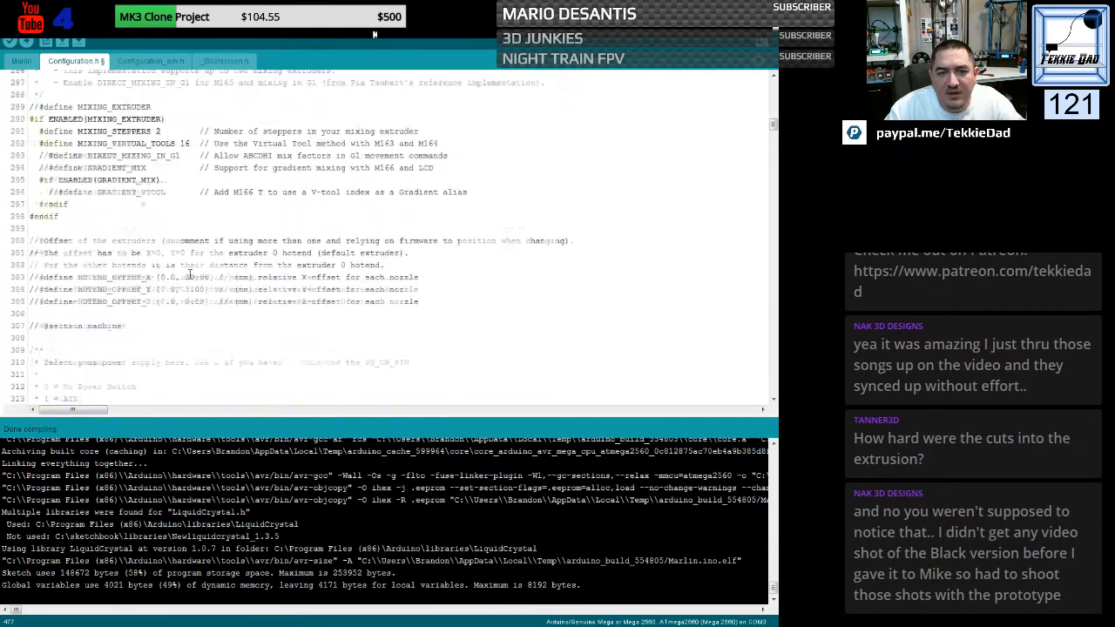
scroll(189, 274, up, 20)
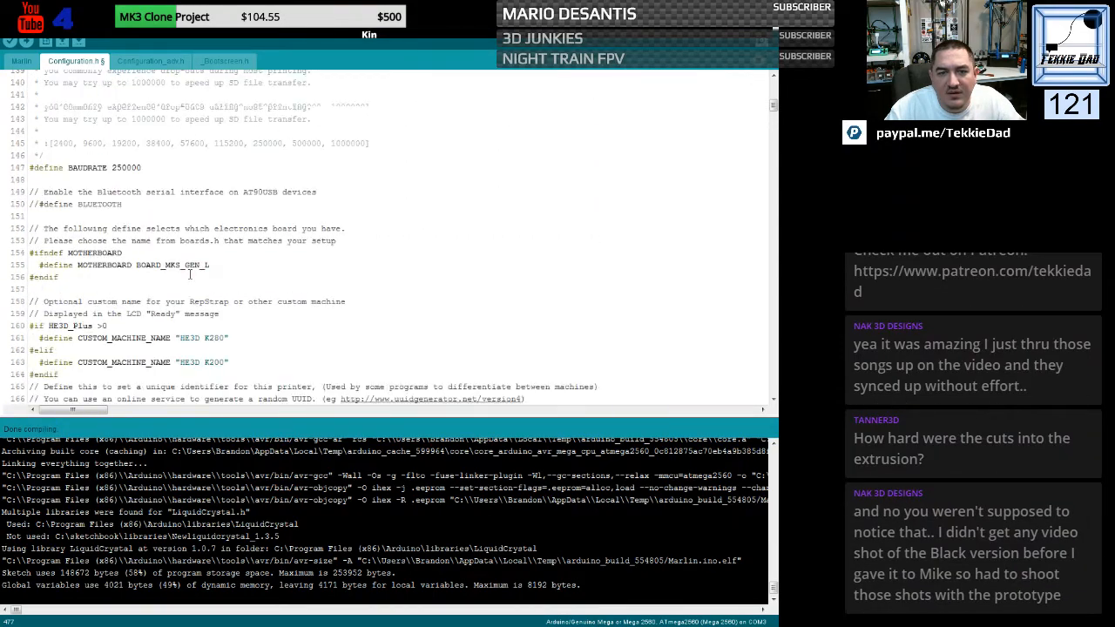
scroll(189, 275, up, 20)
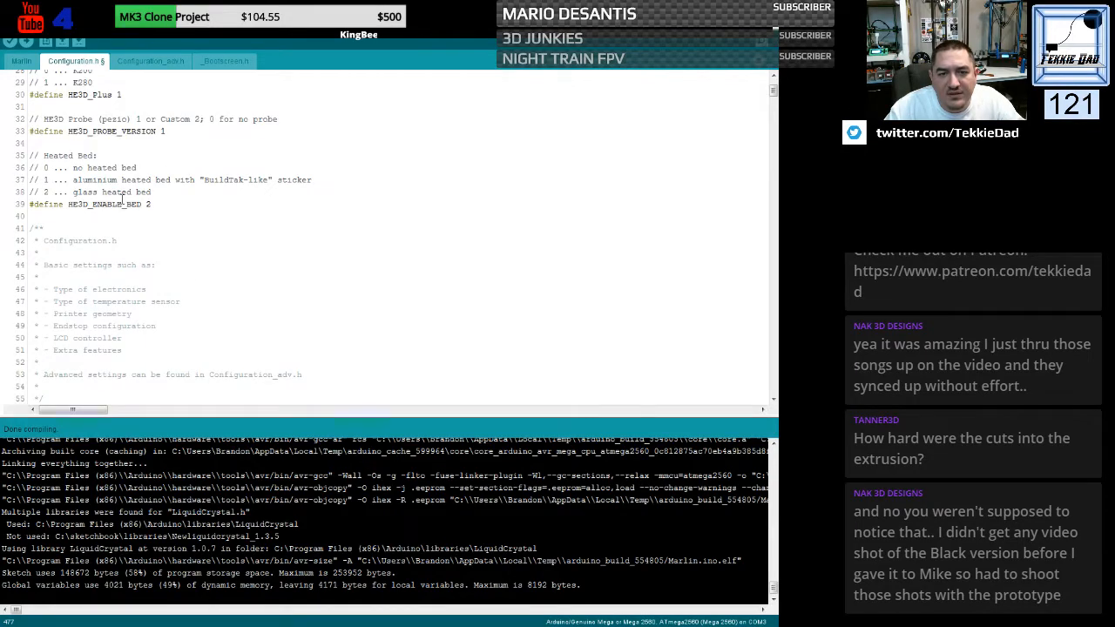
scroll(193, 302, down, 20)
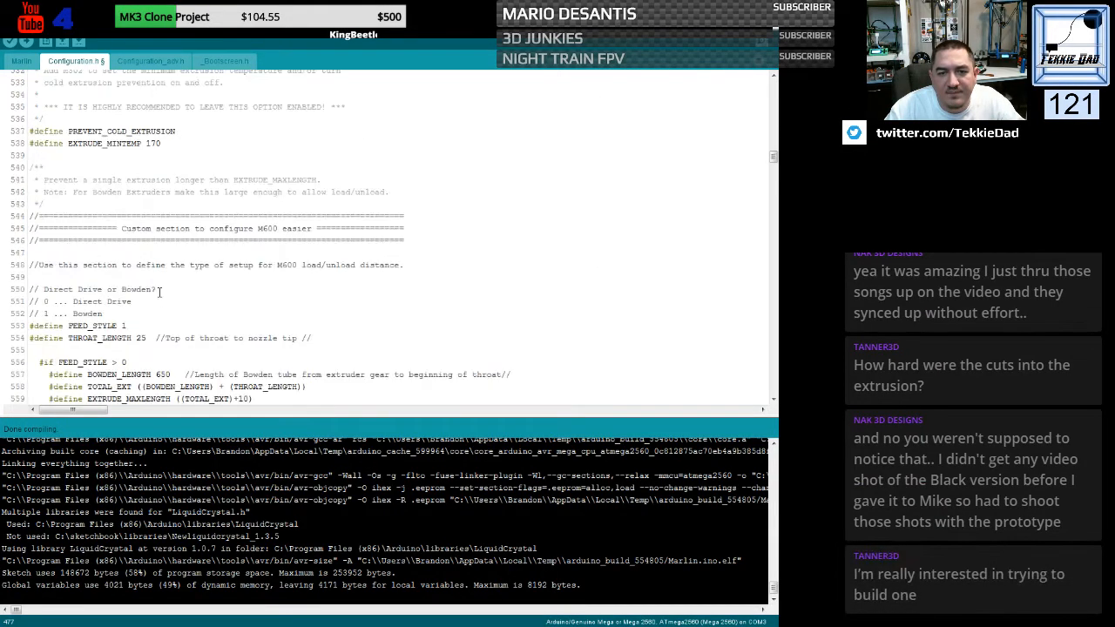
scroll(159, 291, down, 4)
scroll(159, 292, up, 15)
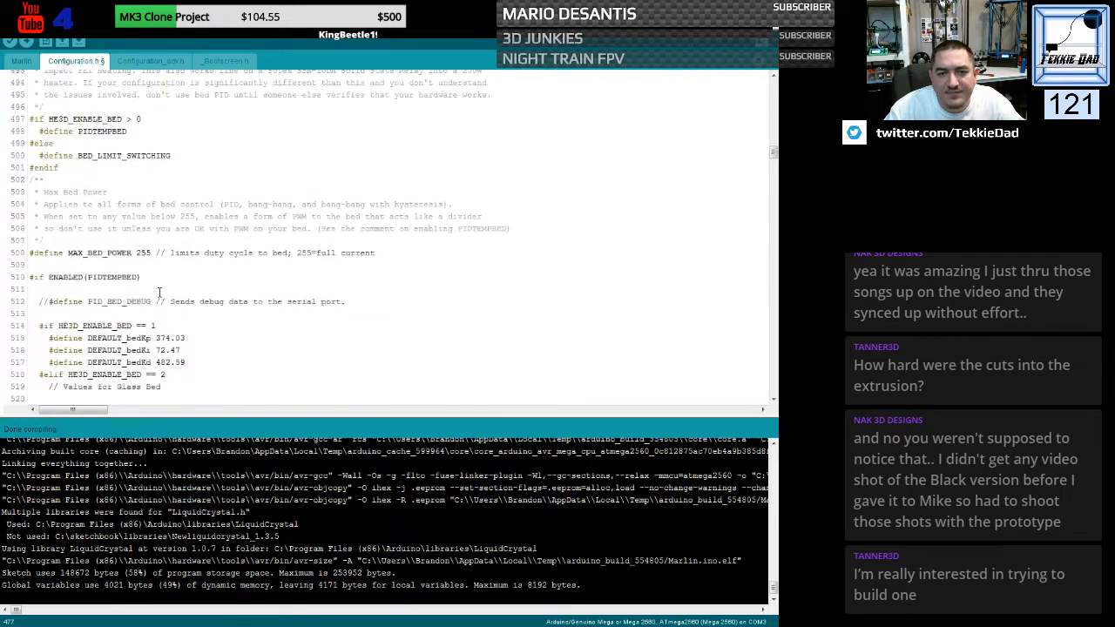
scroll(157, 292, down, 1)
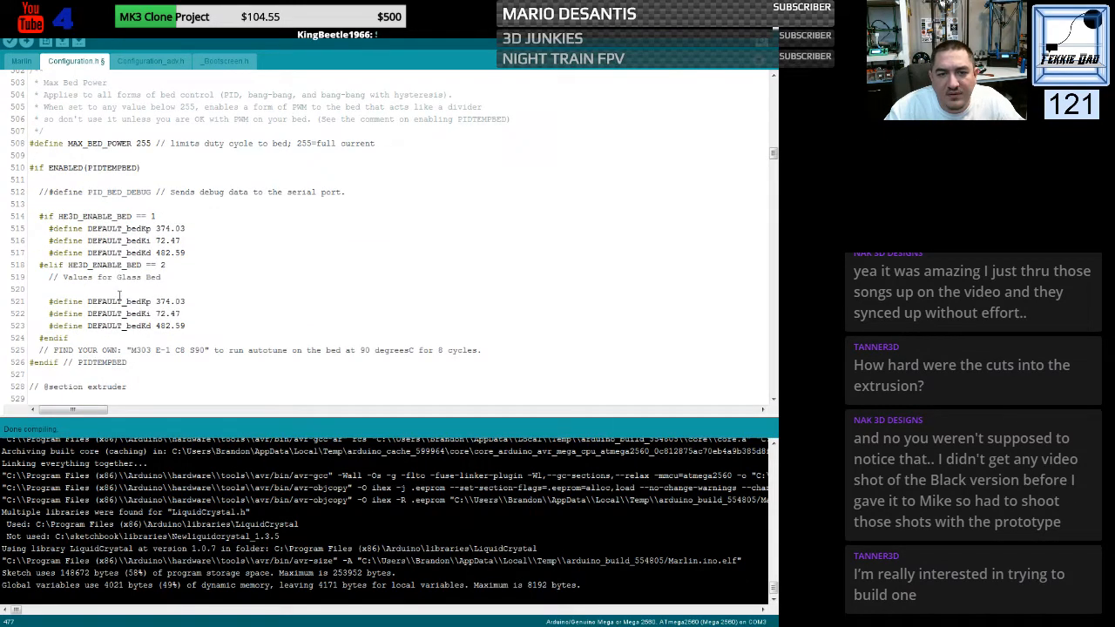
- Move the blank line in the HE3D_ENABLE_BED == 2 block from below the "Values for Glass Bed" comment to above it
click(49, 288)
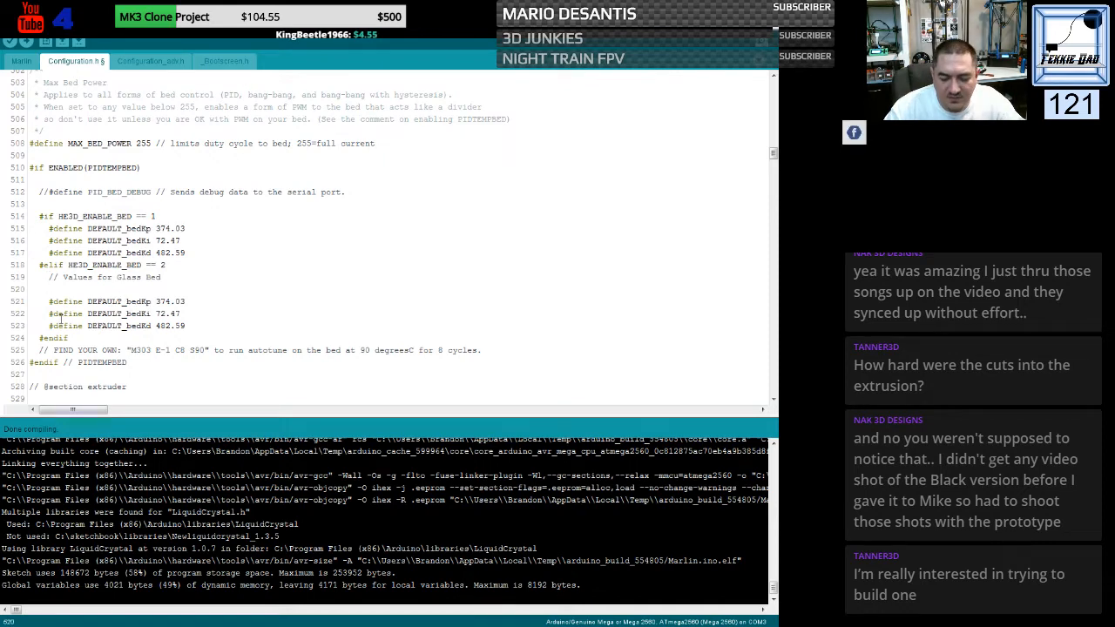
key(Up)
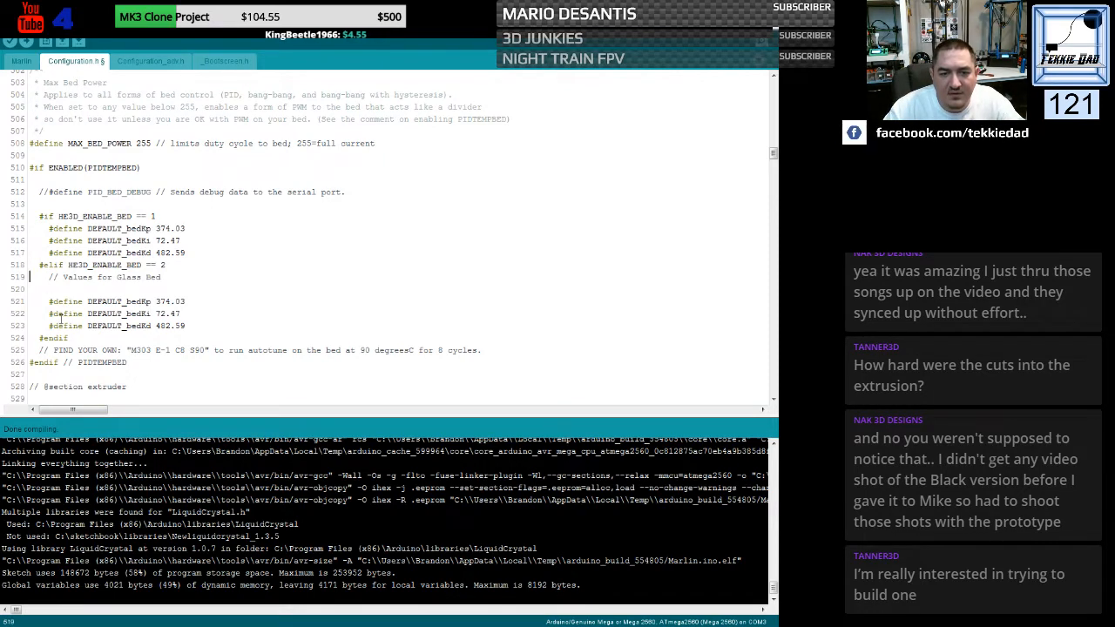
key(Return)
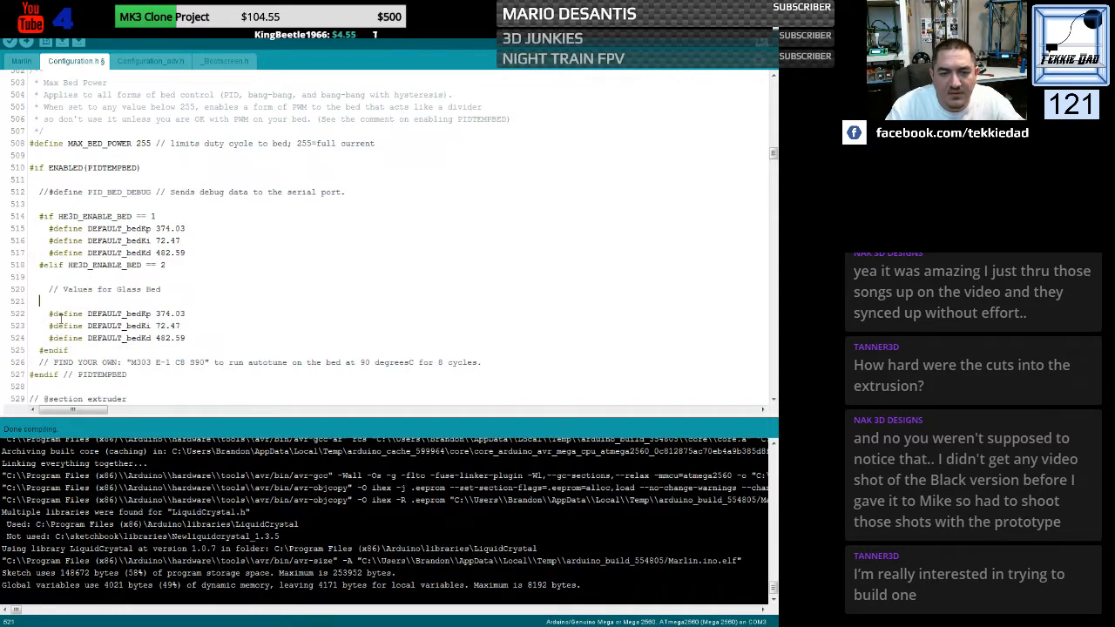
key(BackSpace)
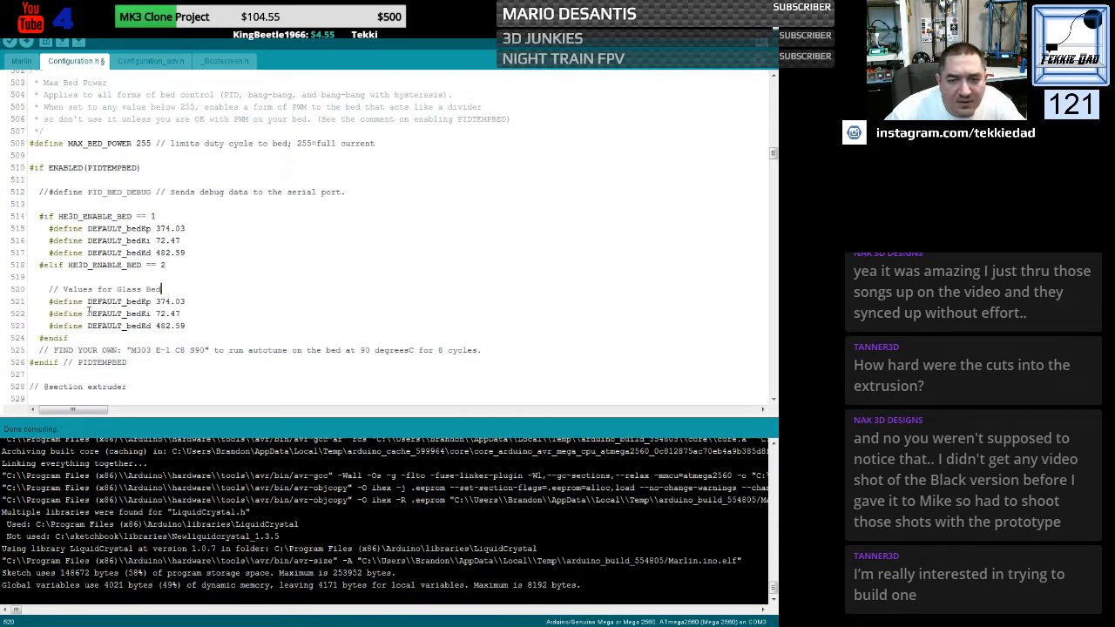
- Set the glass bed's DEFAULT_bedKp to 209.82, DEFAULT_bedKi to 39.40 and DEFAULT_bedKd to 279.32
drag(156, 301, 185, 300)
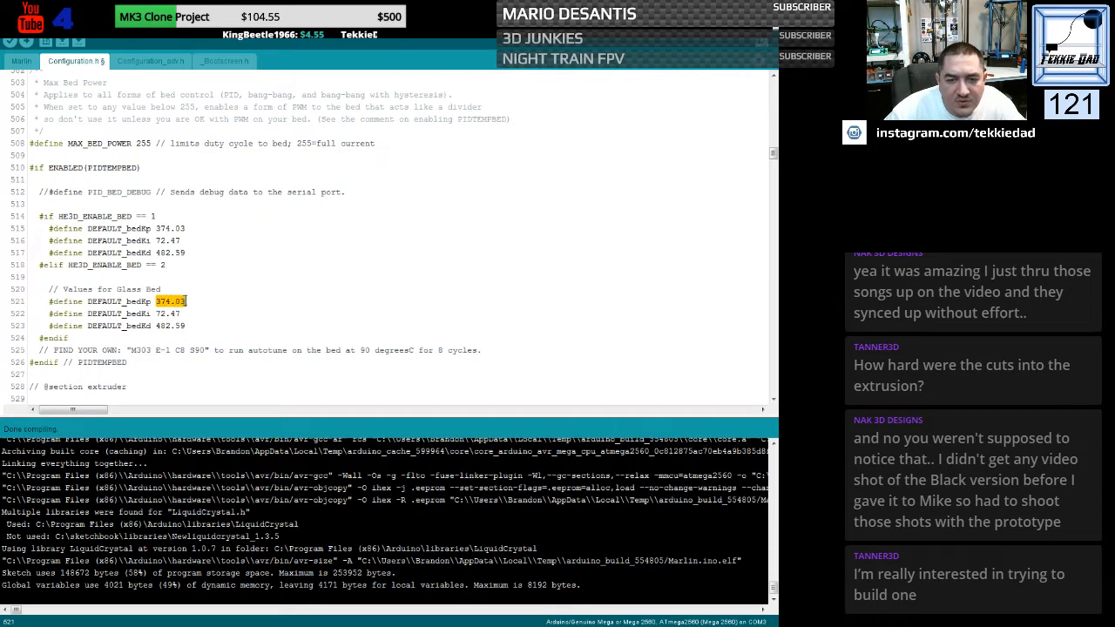
text(209)
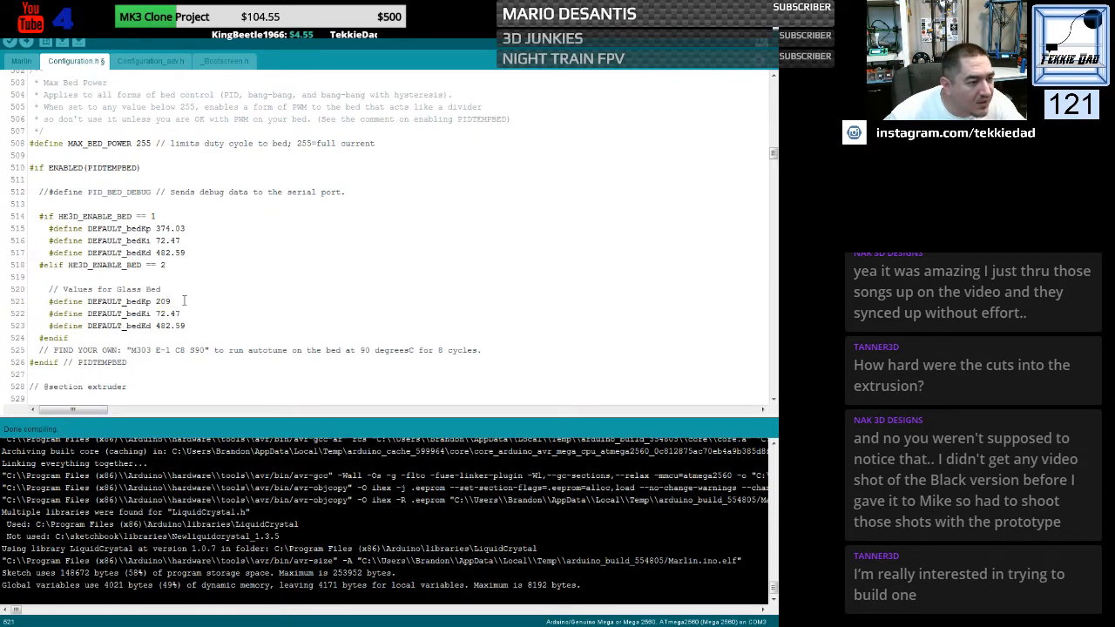
text(.820)
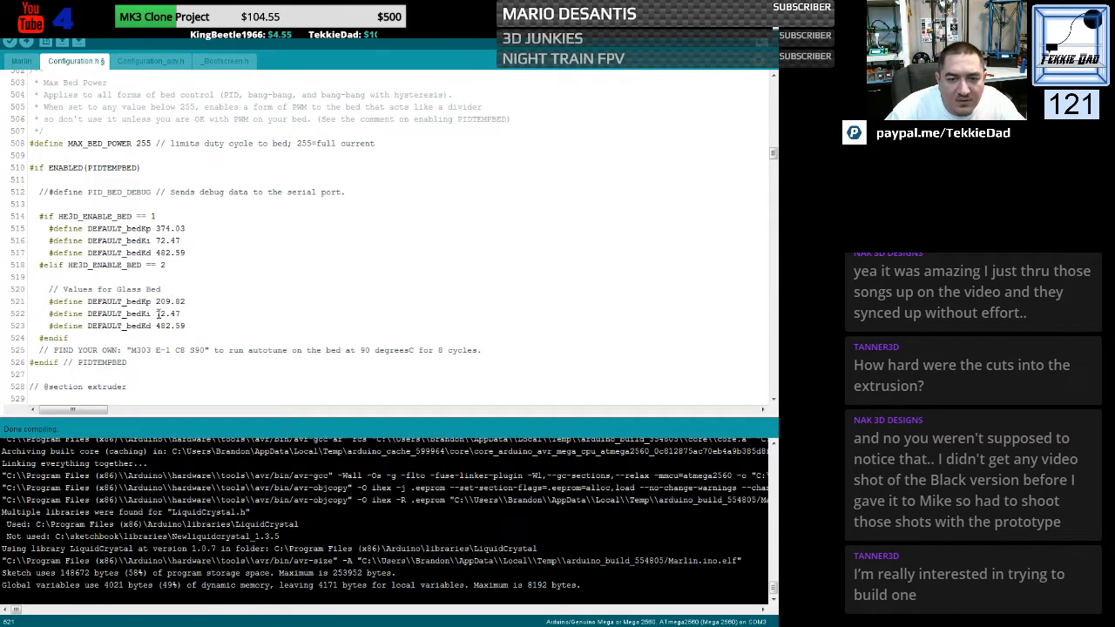
drag(159, 314, 179, 313)
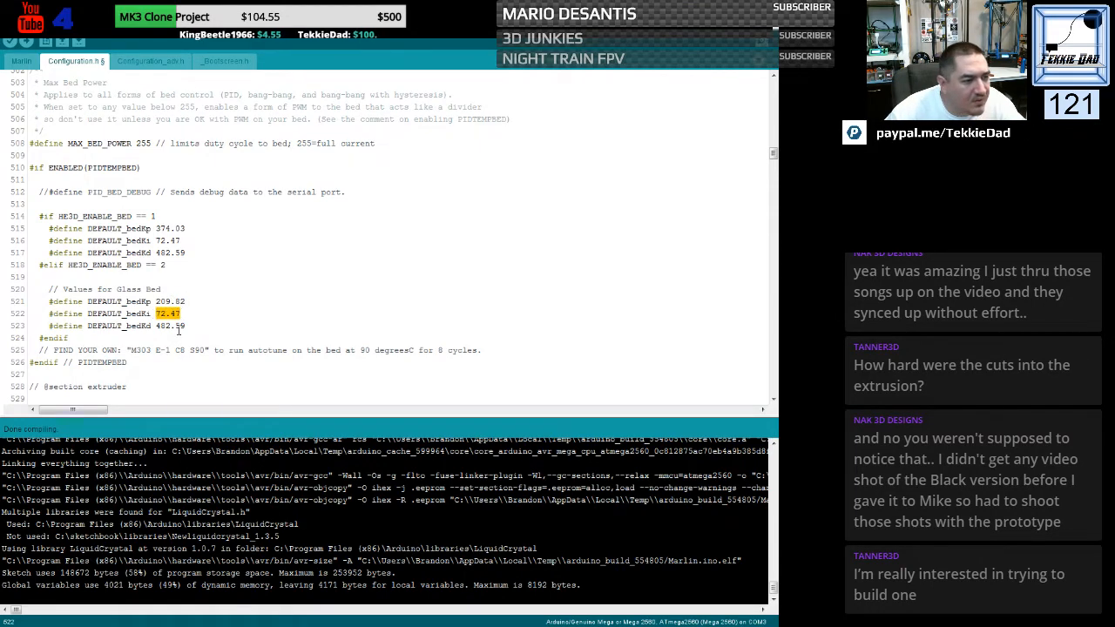
text(3)
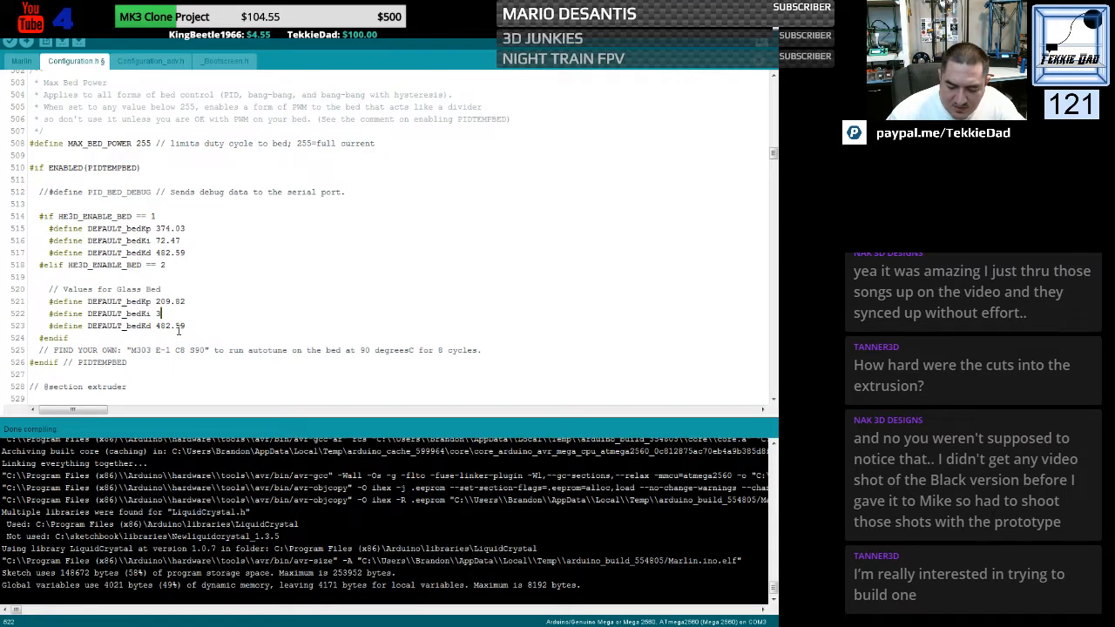
text(9.40)
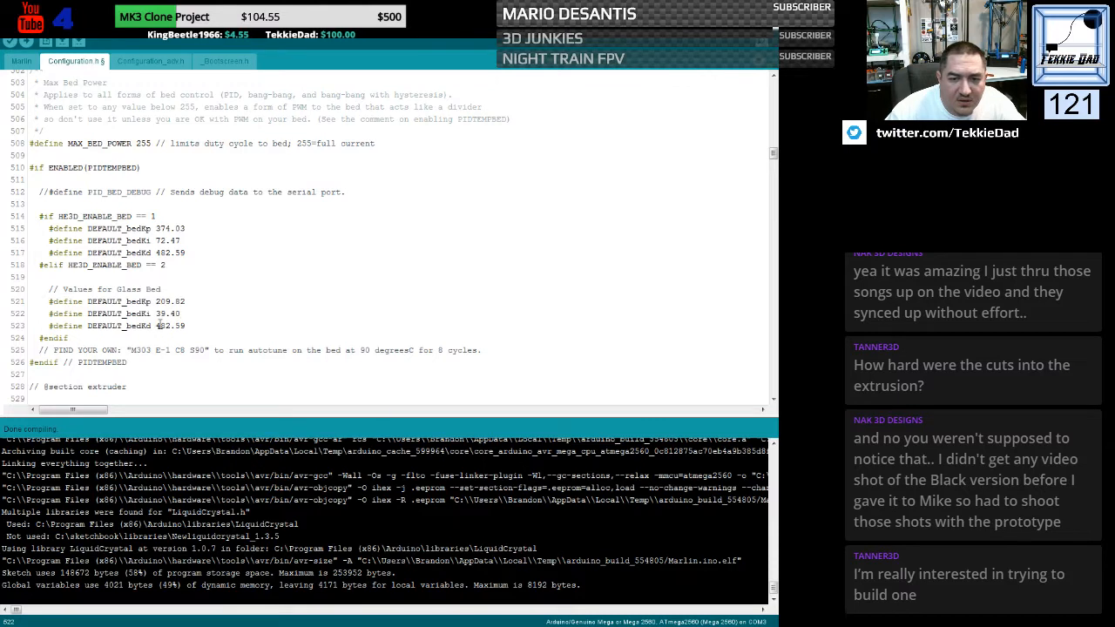
drag(156, 325, 186, 326)
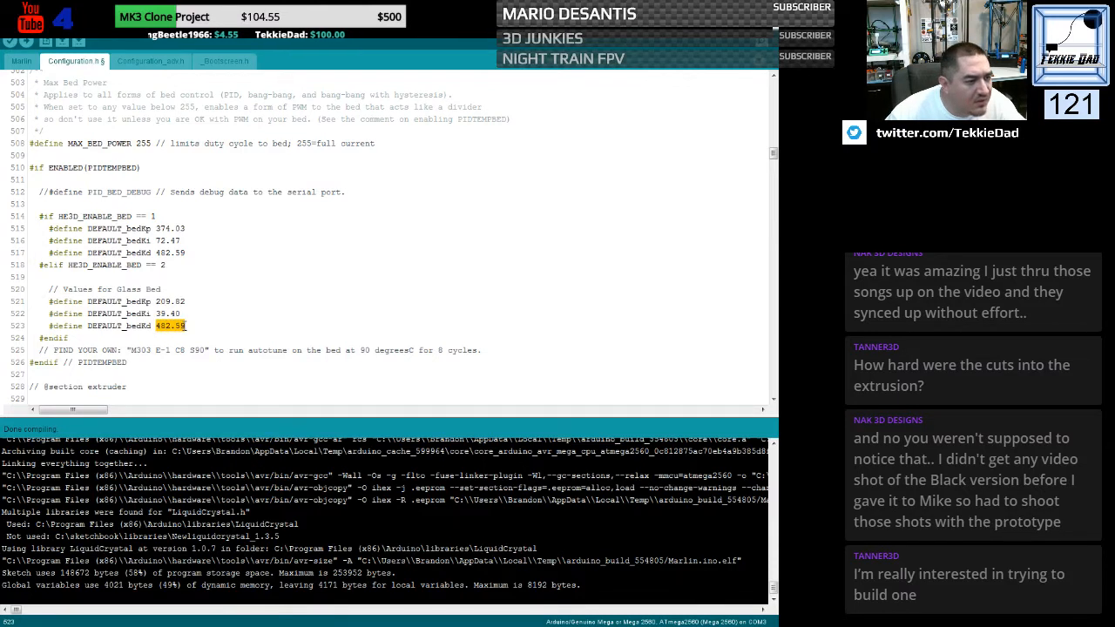
text(2)
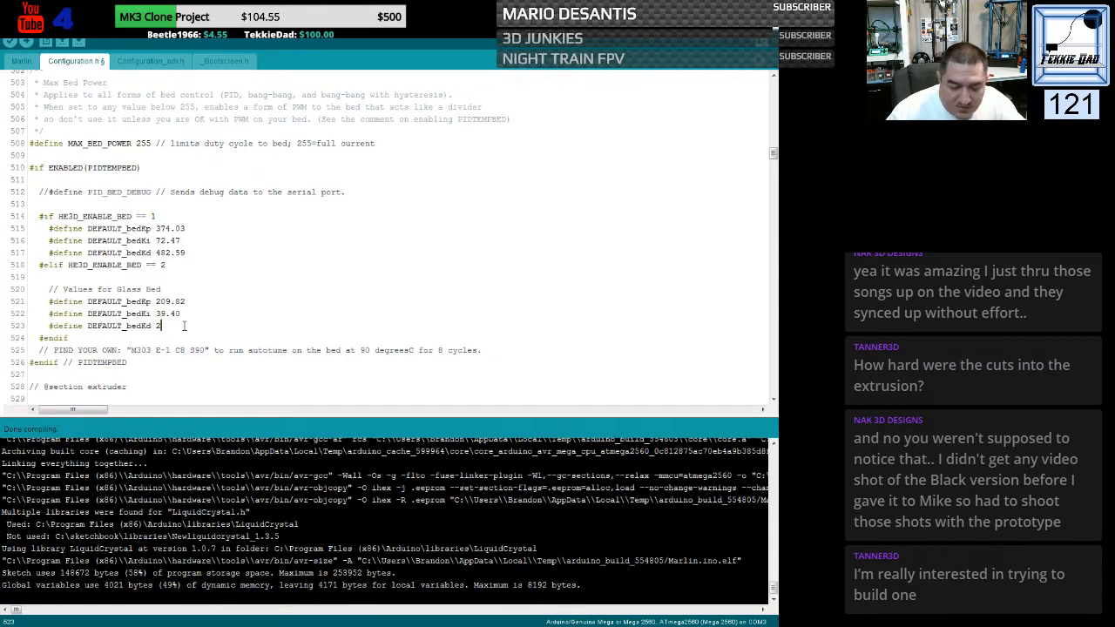
text(79.32)
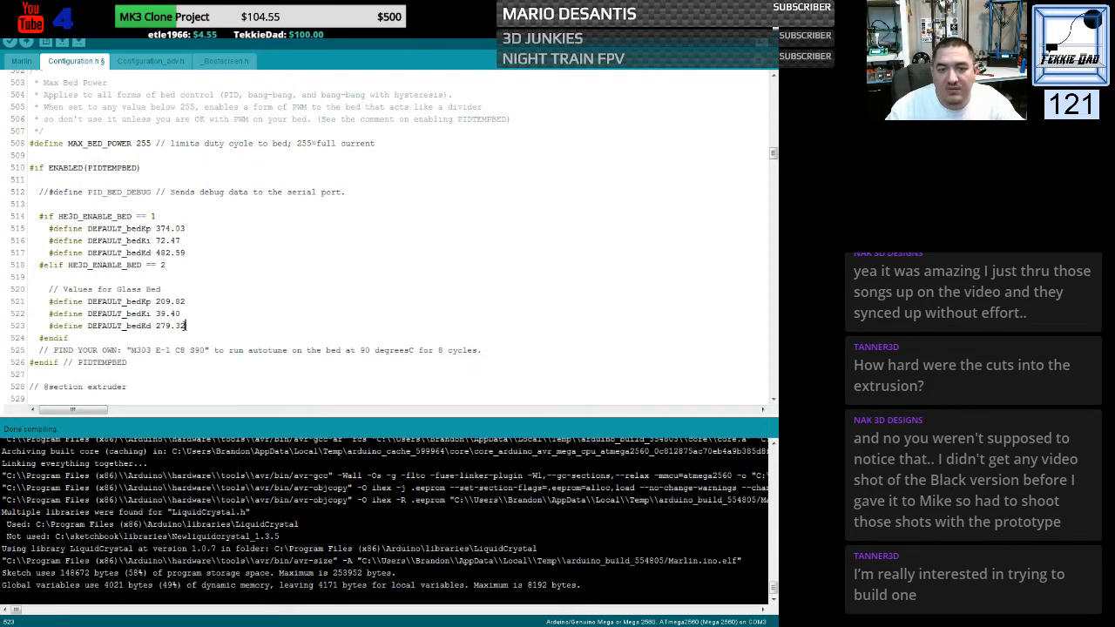
- Export the Marlin sketch as a compiled binary
click(233, 298)
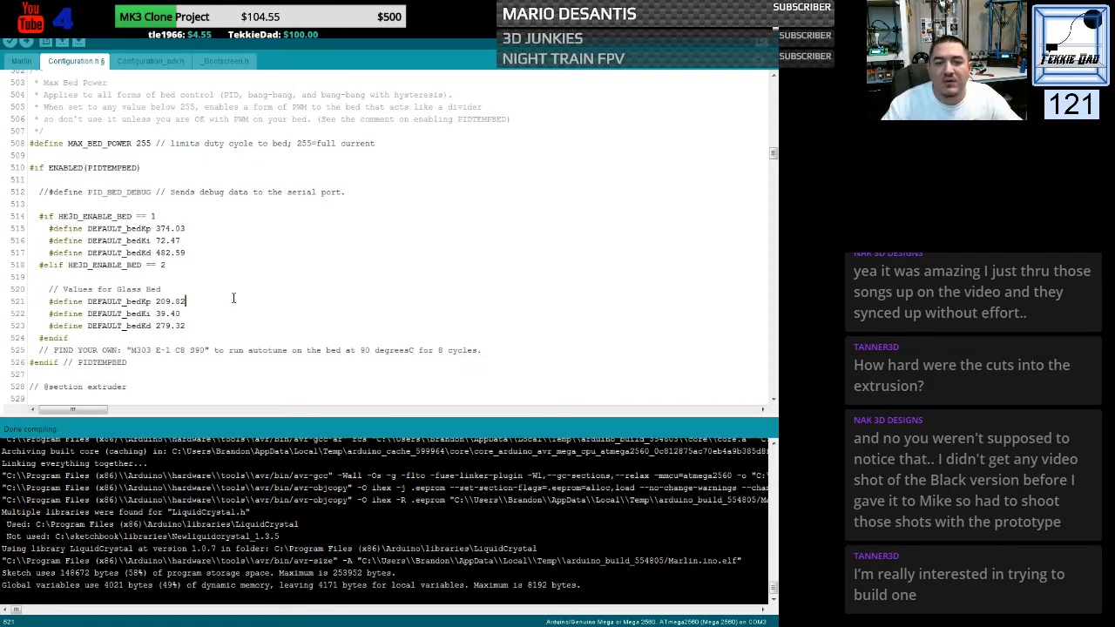
click(50, 25)
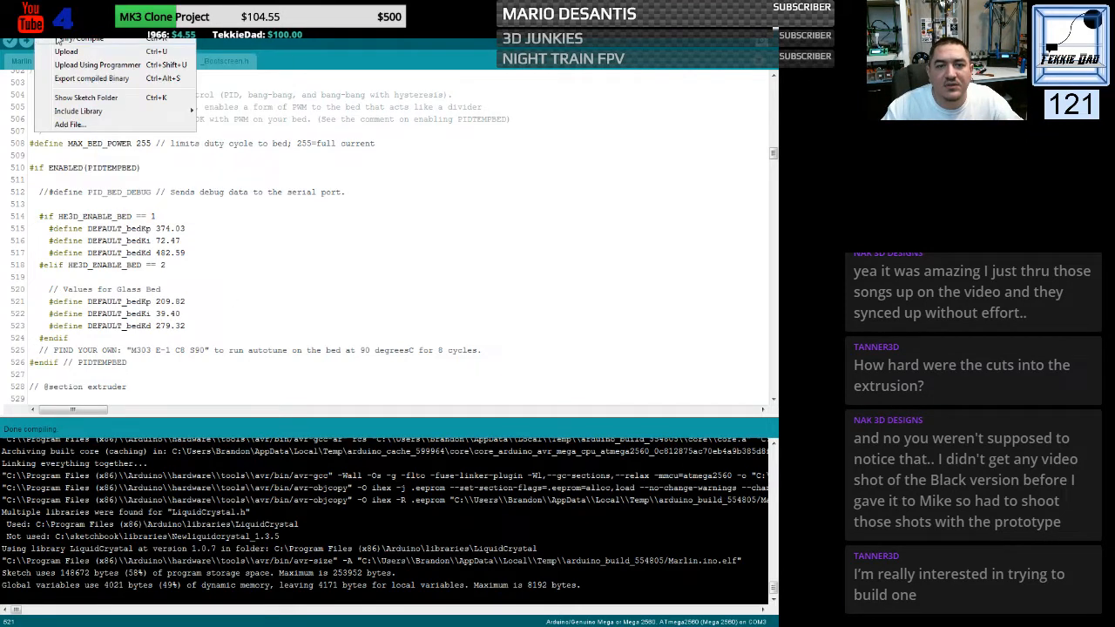
click(92, 78)
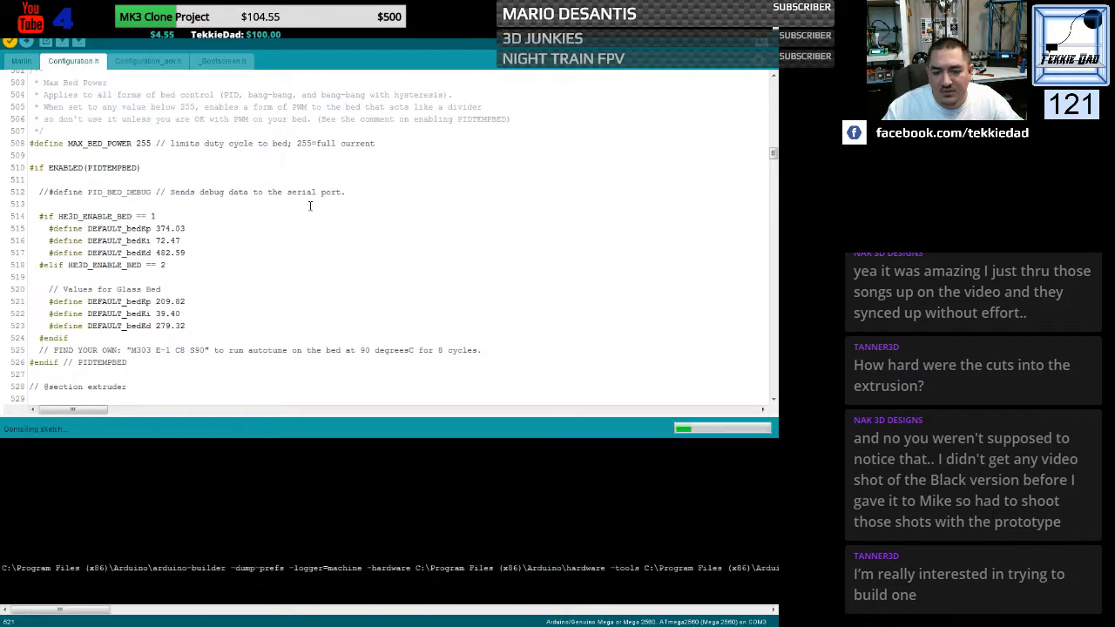
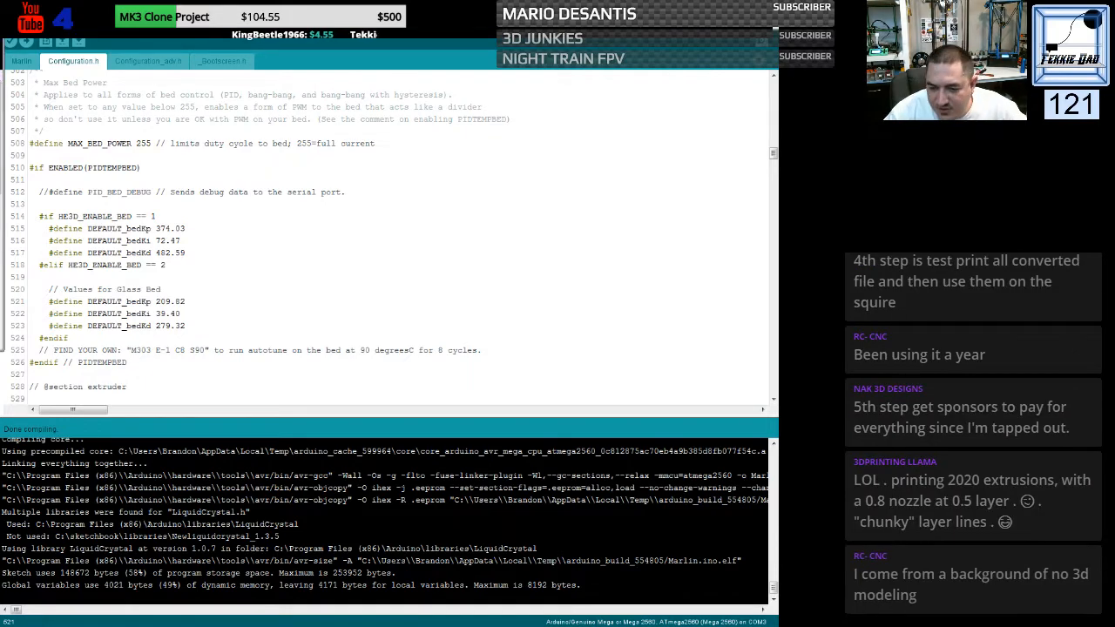
- Switch to the HE3D K280 OctoPrint page in the browser and open its Firmware Updater settings
drag(0, 53, 529, 112)
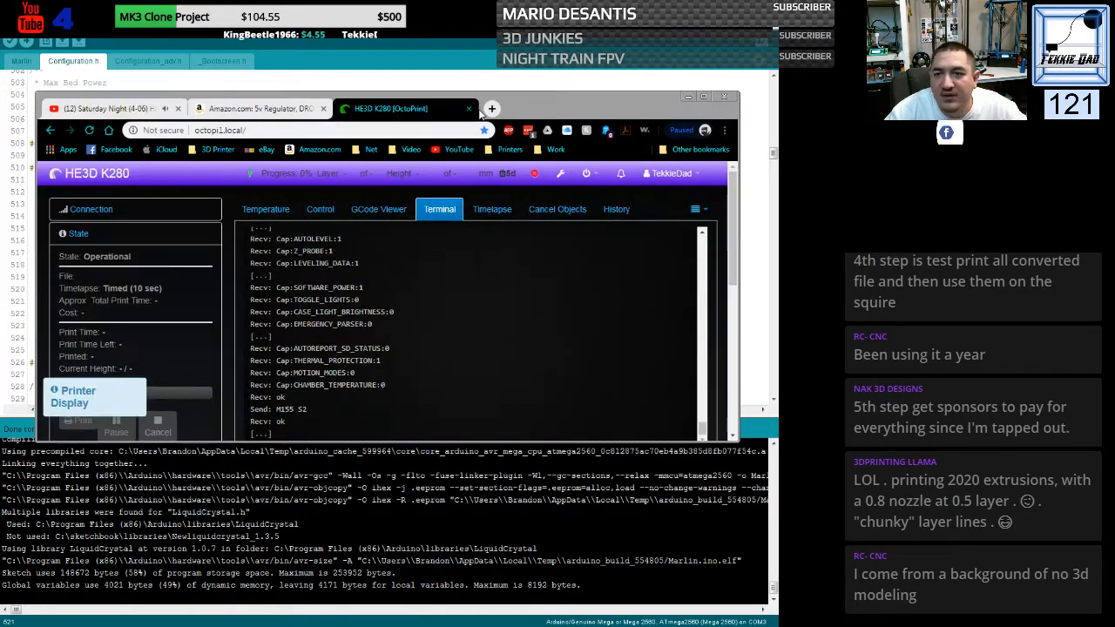
double_click(530, 112)
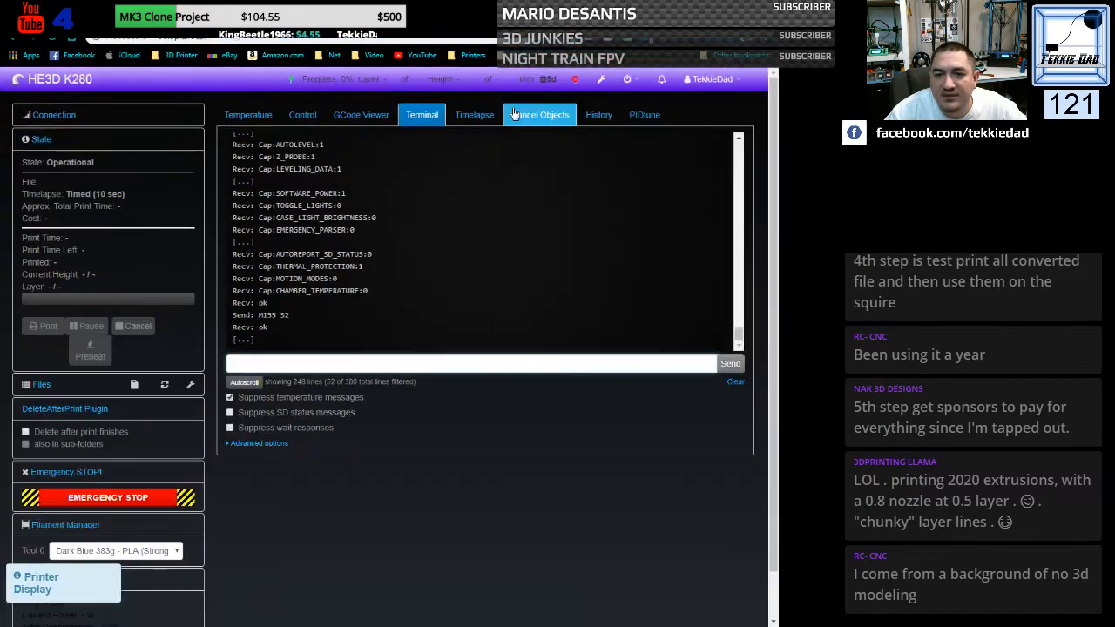
click(603, 83)
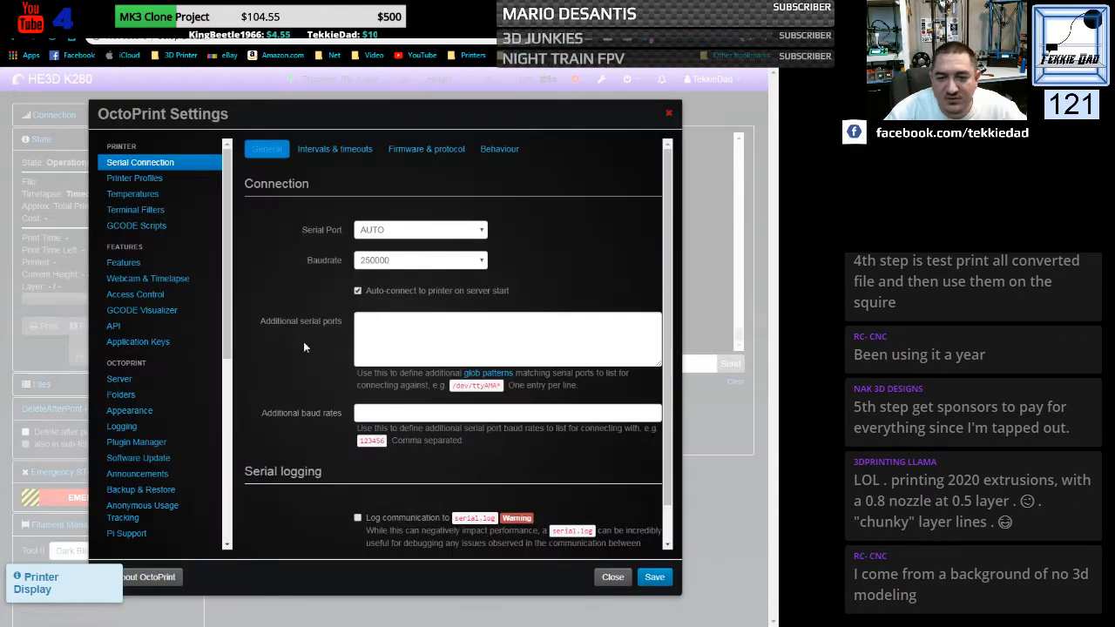
scroll(232, 293, down, 5)
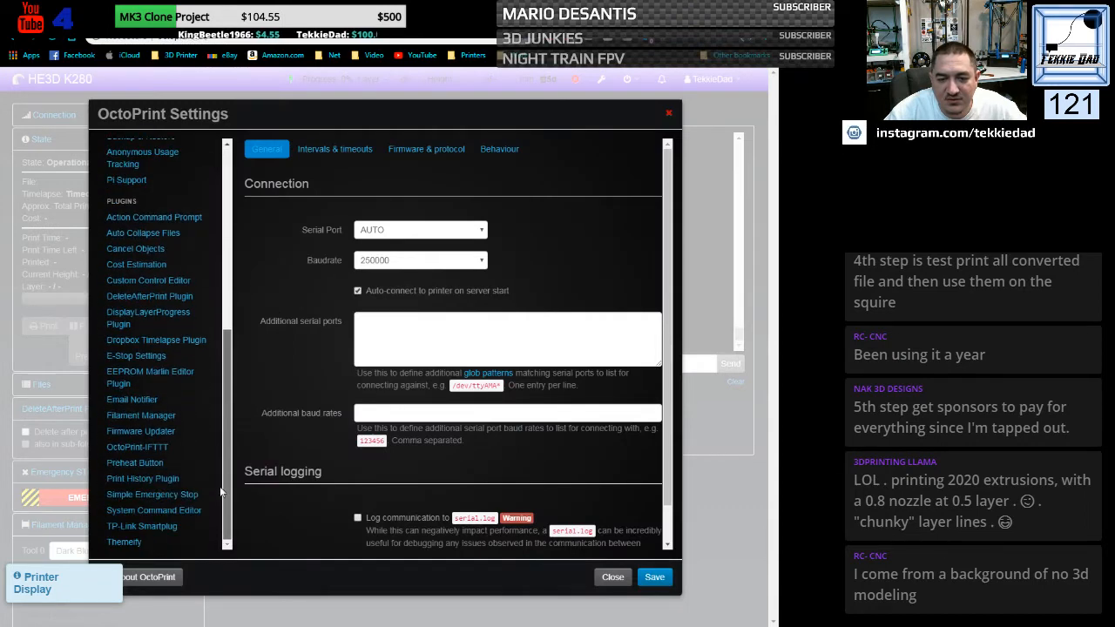
click(165, 433)
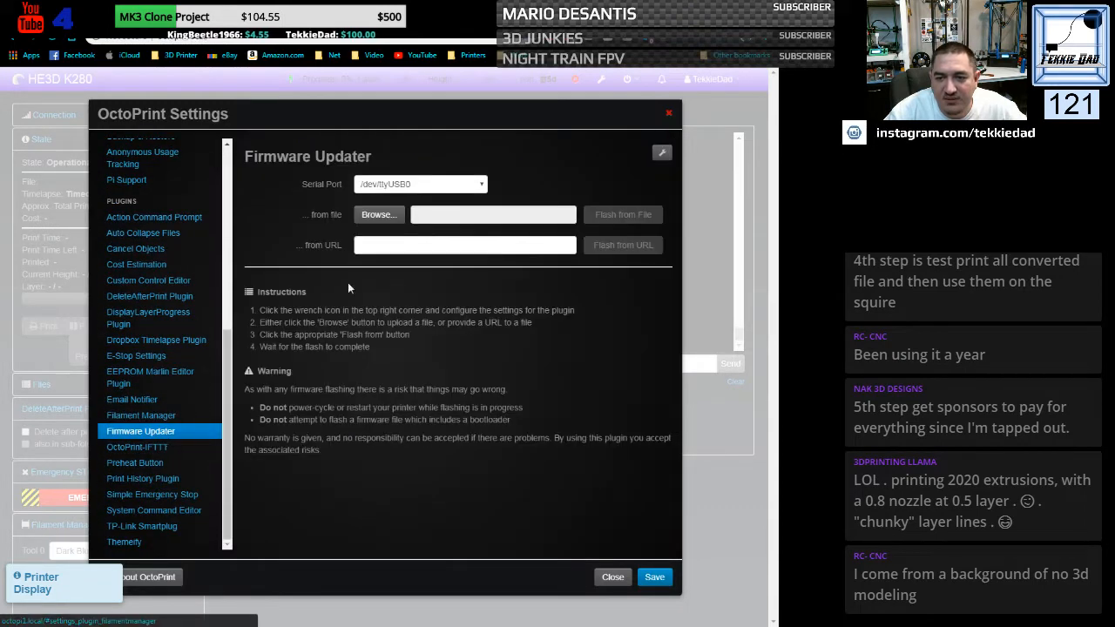
- Choose Marlin.ino.mega.hex from the Marlin-bugfix-2.0.x Marlin folder and try to flash it to the printer on /dev/ttyUSB0
click(381, 219)
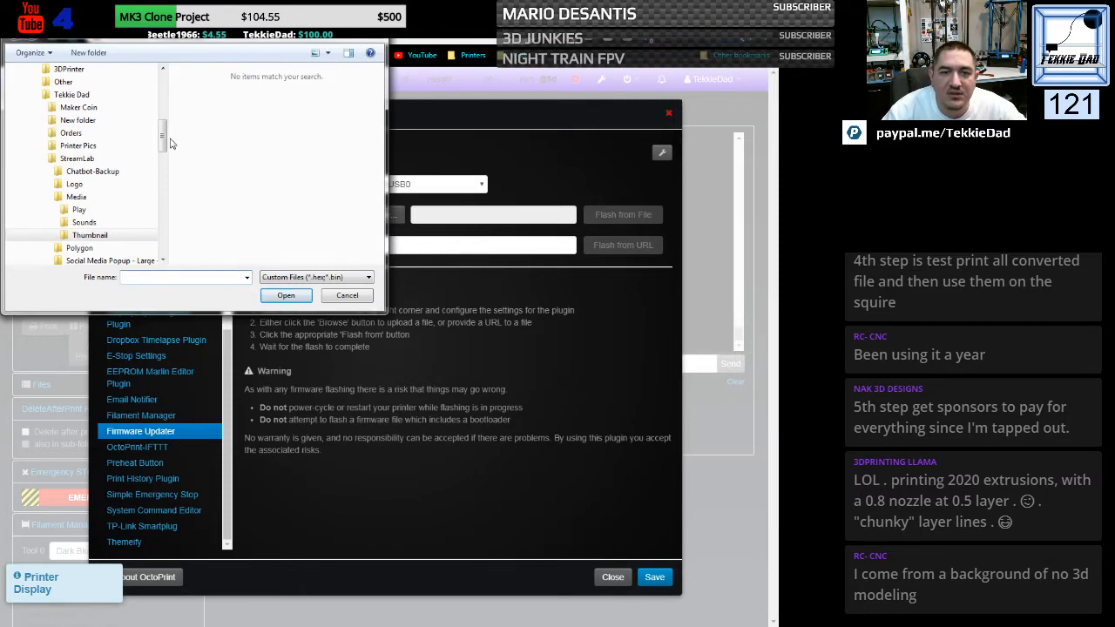
drag(161, 140, 167, 104)
drag(175, 42, 0, 58)
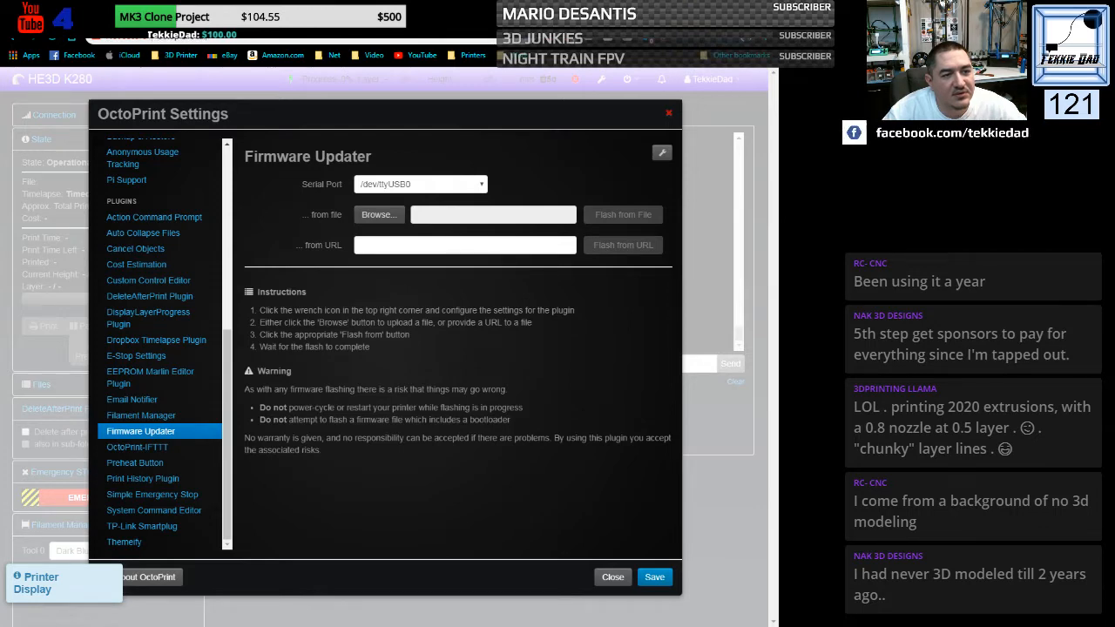
click(379, 214)
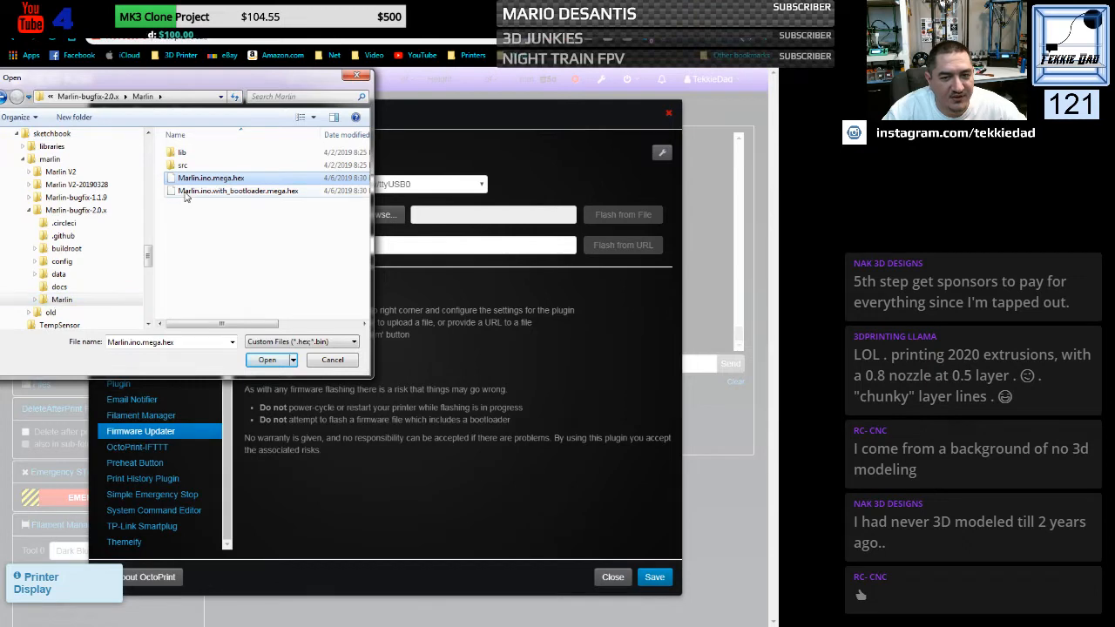
click(259, 359)
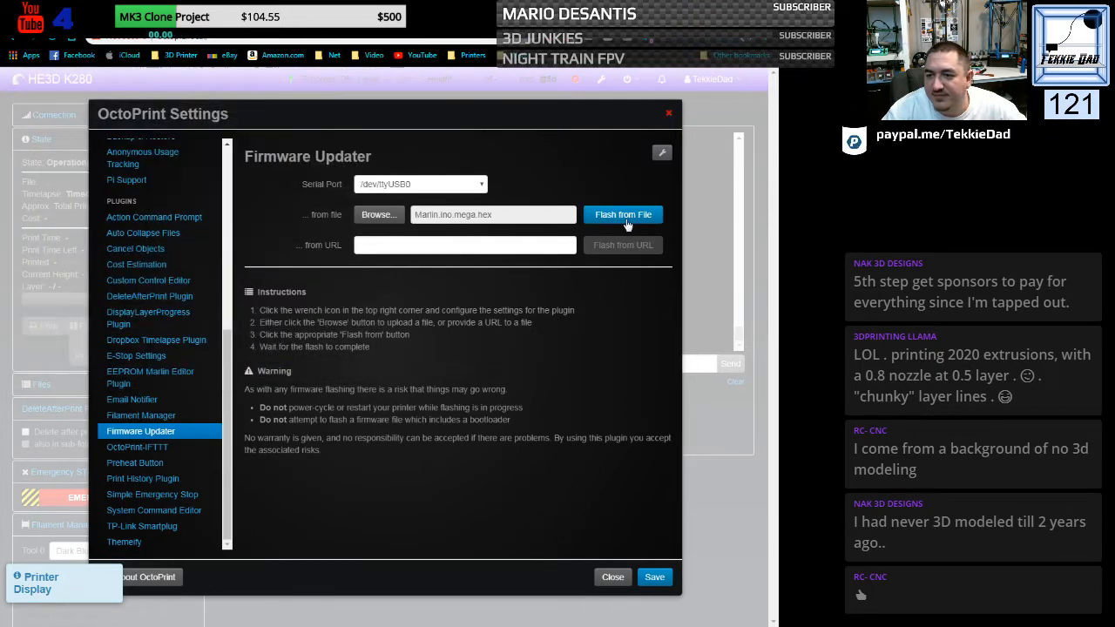
click(625, 218)
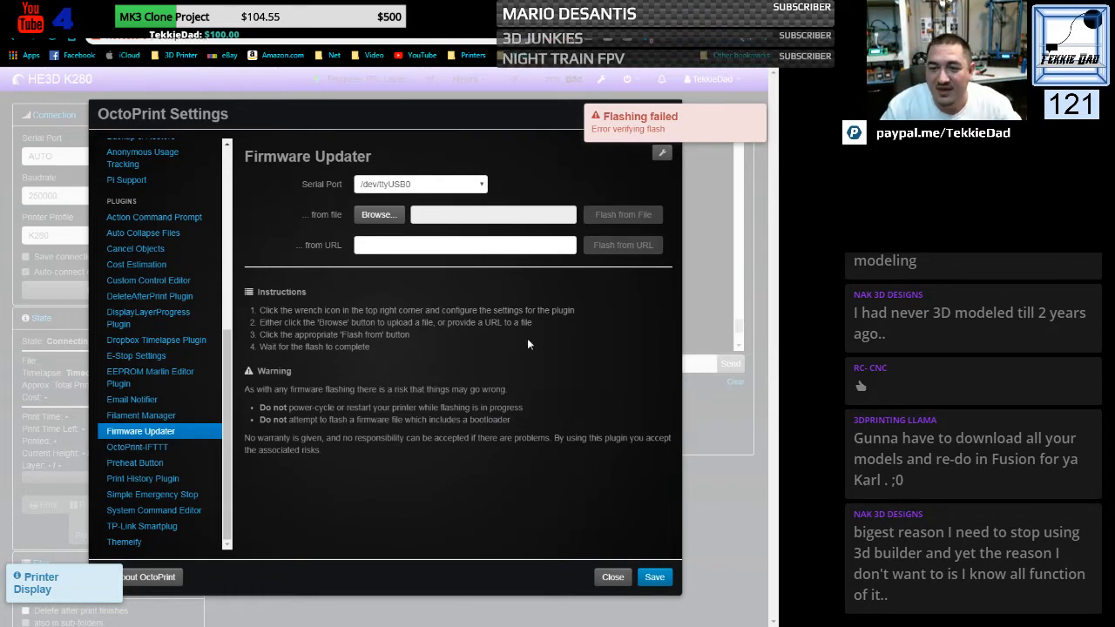
- Flash Marlin.ino.mega.hex to the printer from file, close the settings and reconnect to the printer
click(364, 225)
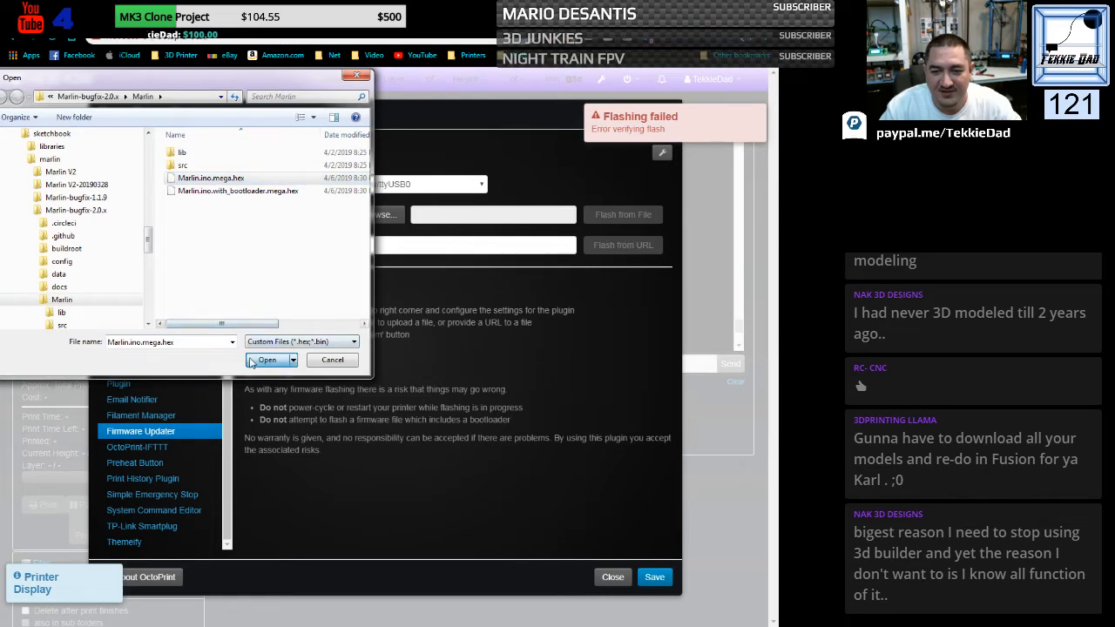
double_click(211, 177)
click(630, 224)
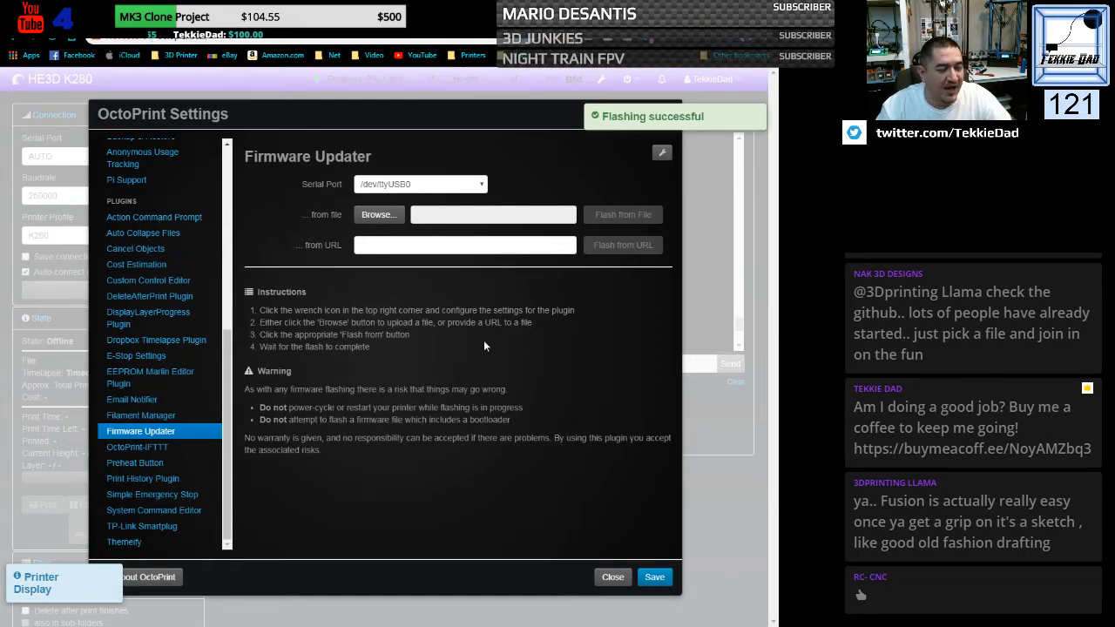
click(620, 579)
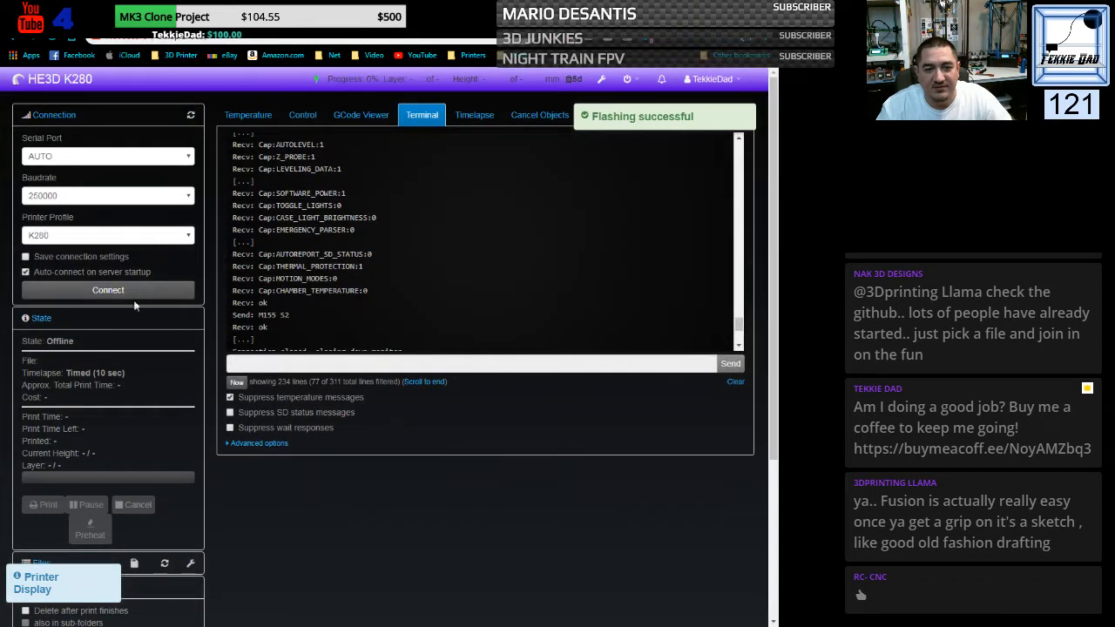
click(122, 294)
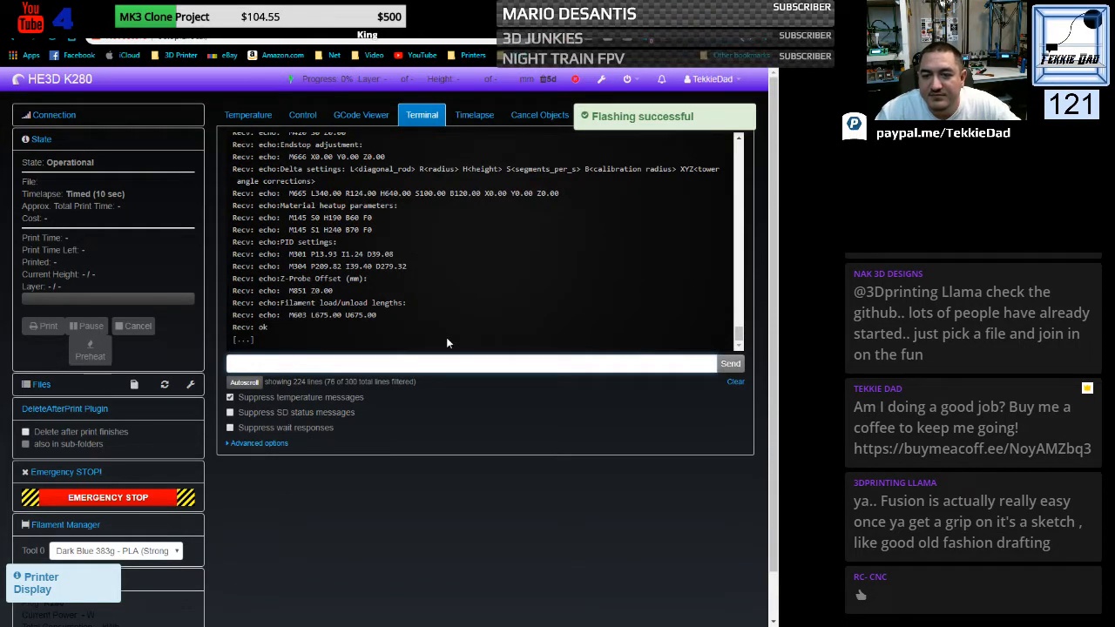
- Review the printer's terminal output for the M504 EEPROM check and the M501 stored settings
scroll(444, 273, up, 10)
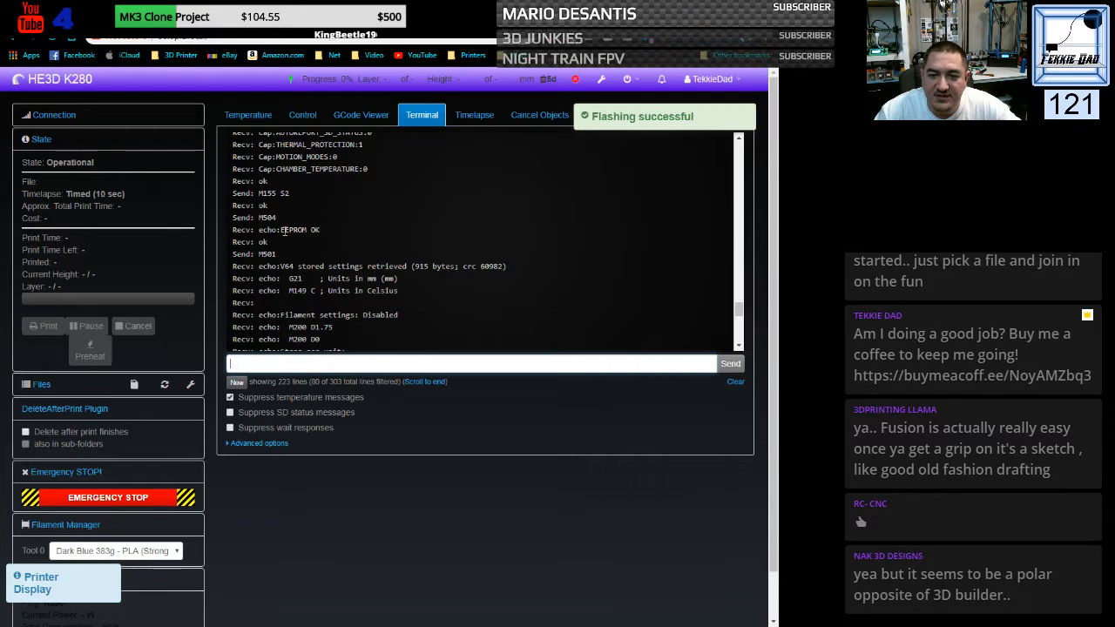
drag(280, 230, 322, 231)
click(404, 218)
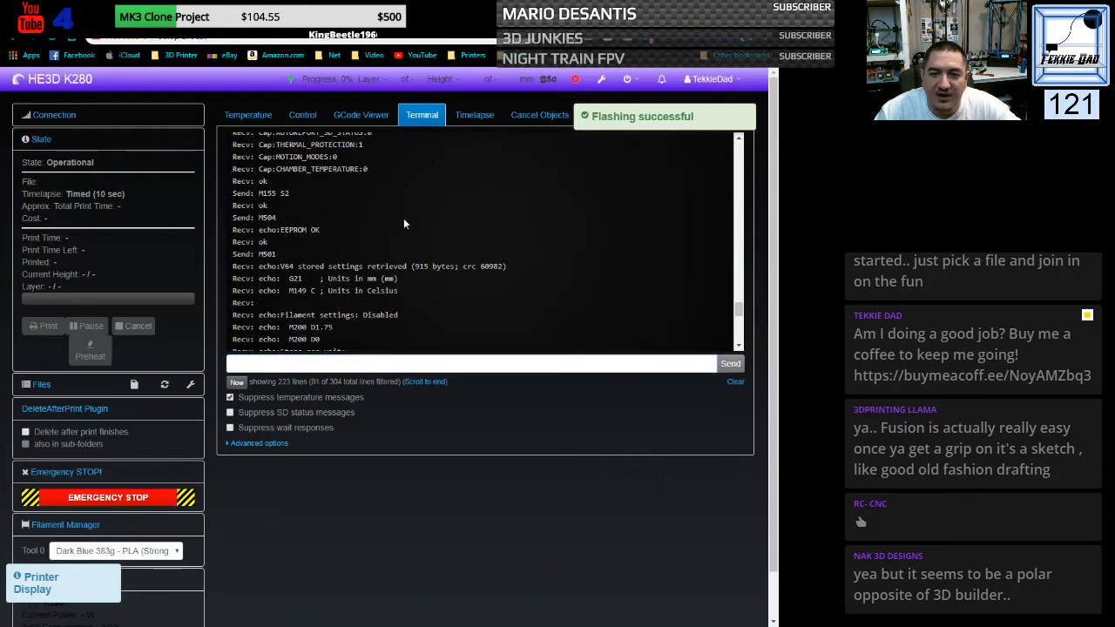
- Check the post-flash gcode in the Firmware Updater's plugin configuration, leaving the configuration and the settings without saving
click(601, 80)
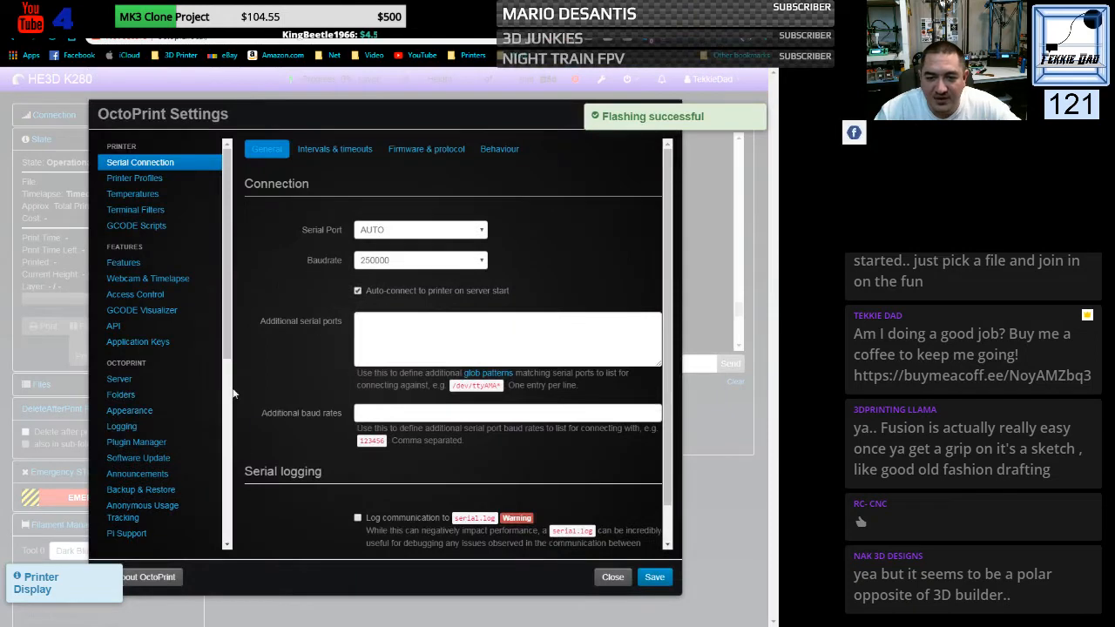
scroll(209, 392, down, 5)
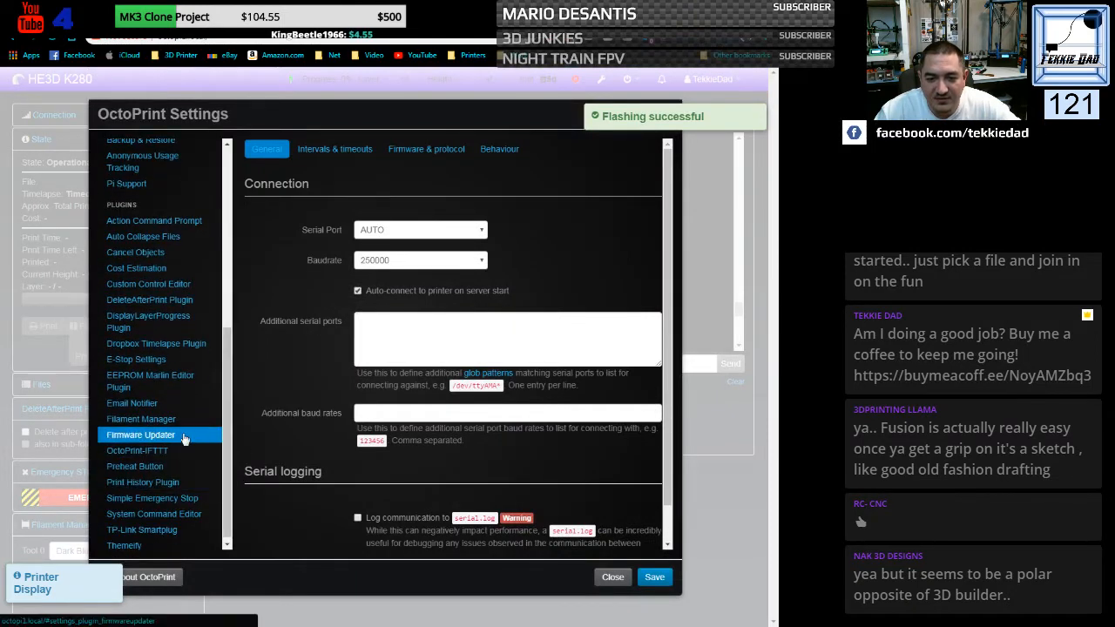
click(211, 435)
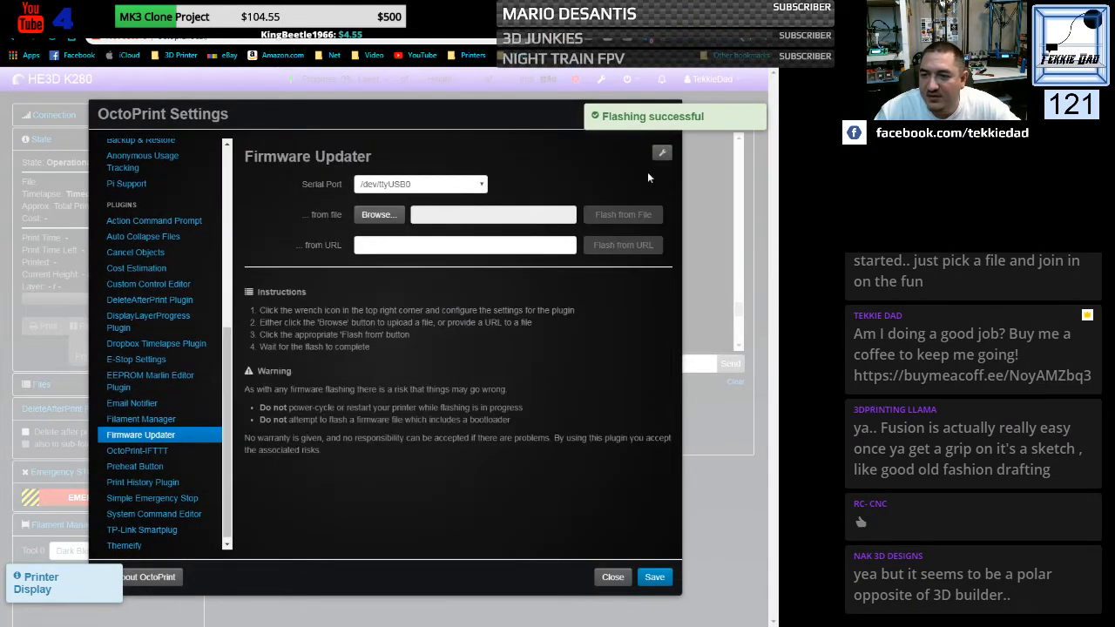
click(662, 153)
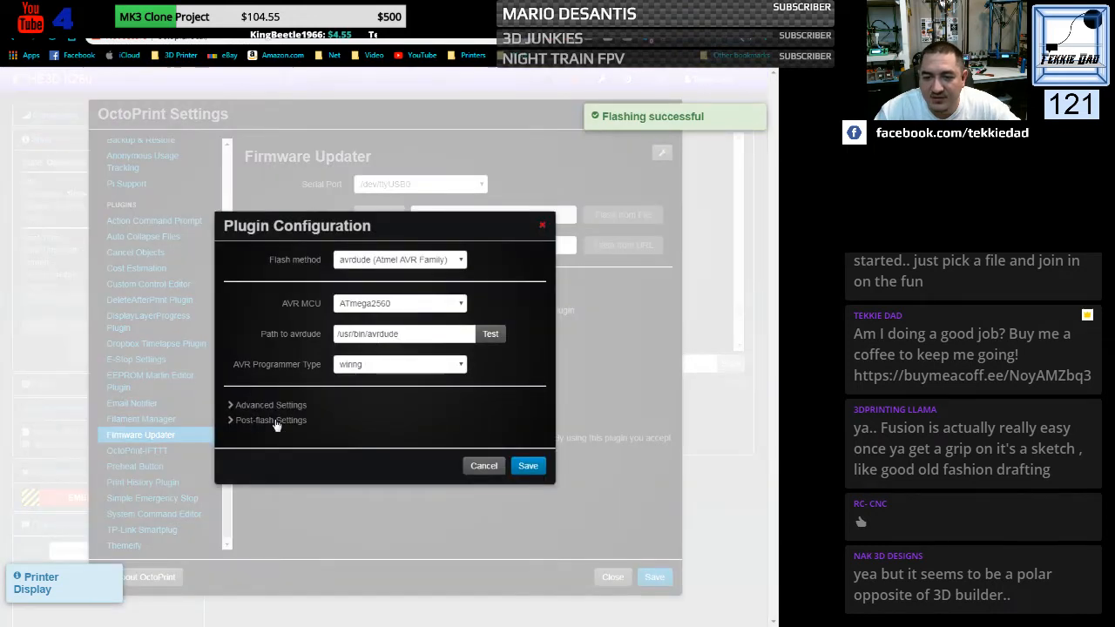
click(272, 419)
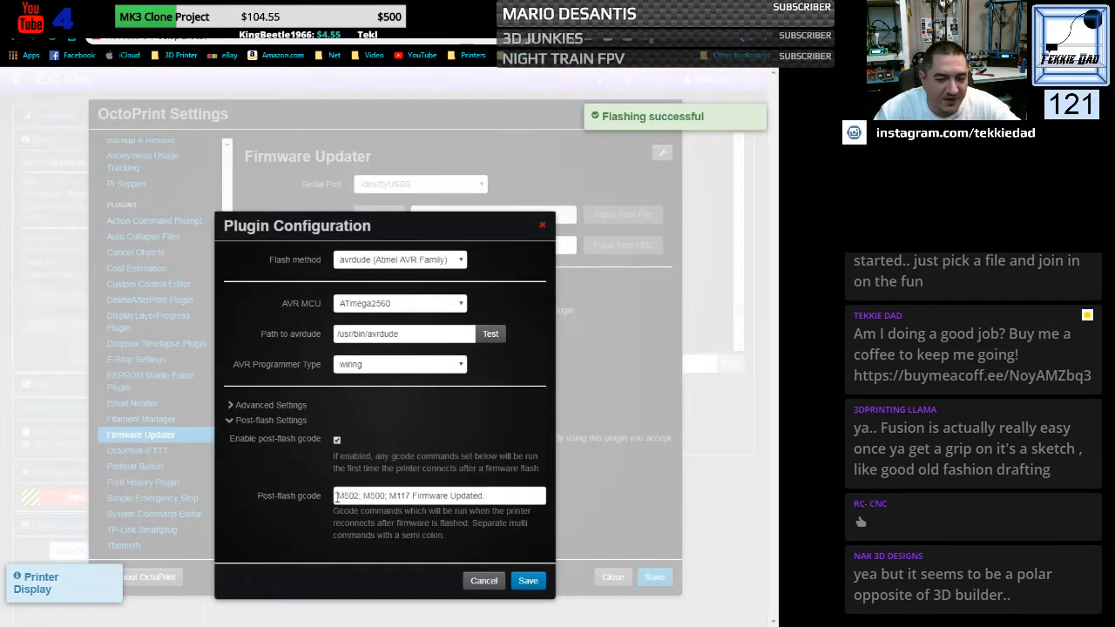
drag(336, 497, 502, 496)
click(452, 496)
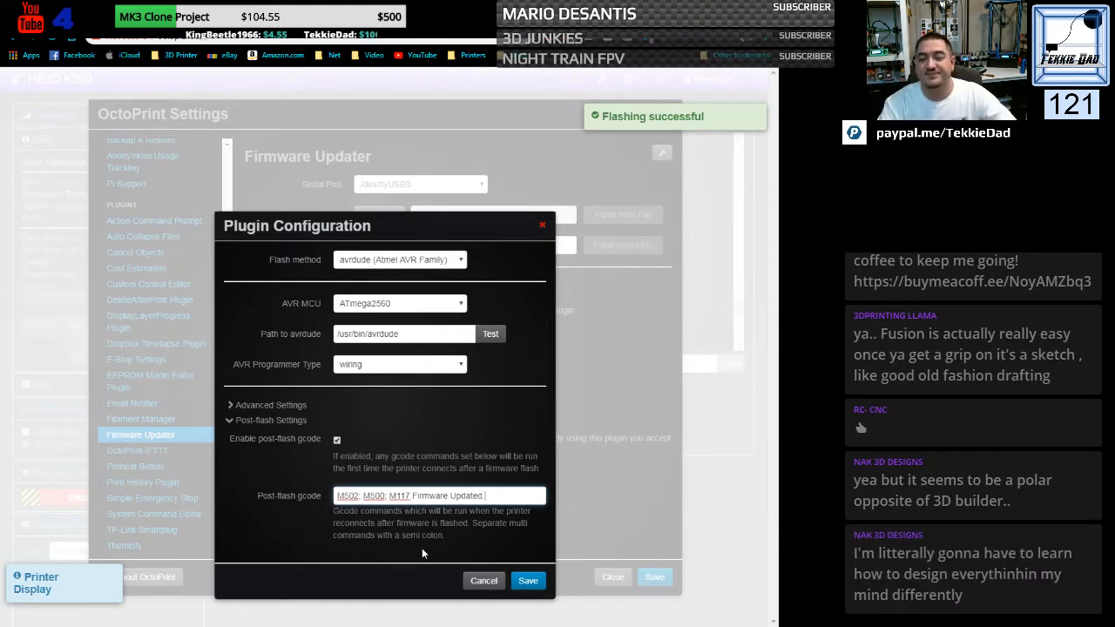
click(493, 578)
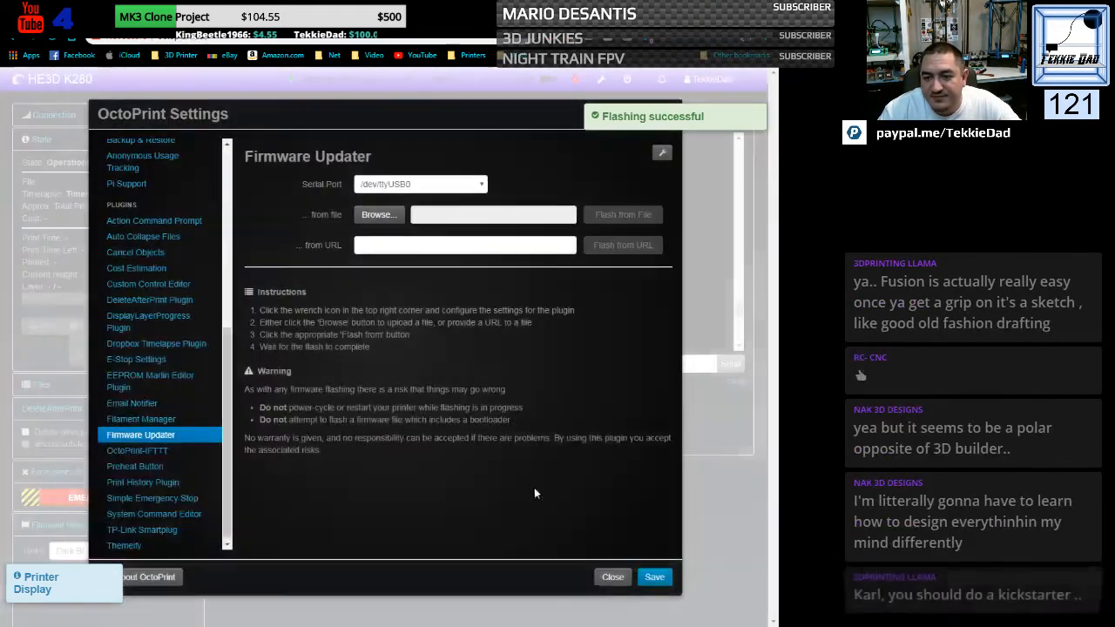
click(613, 579)
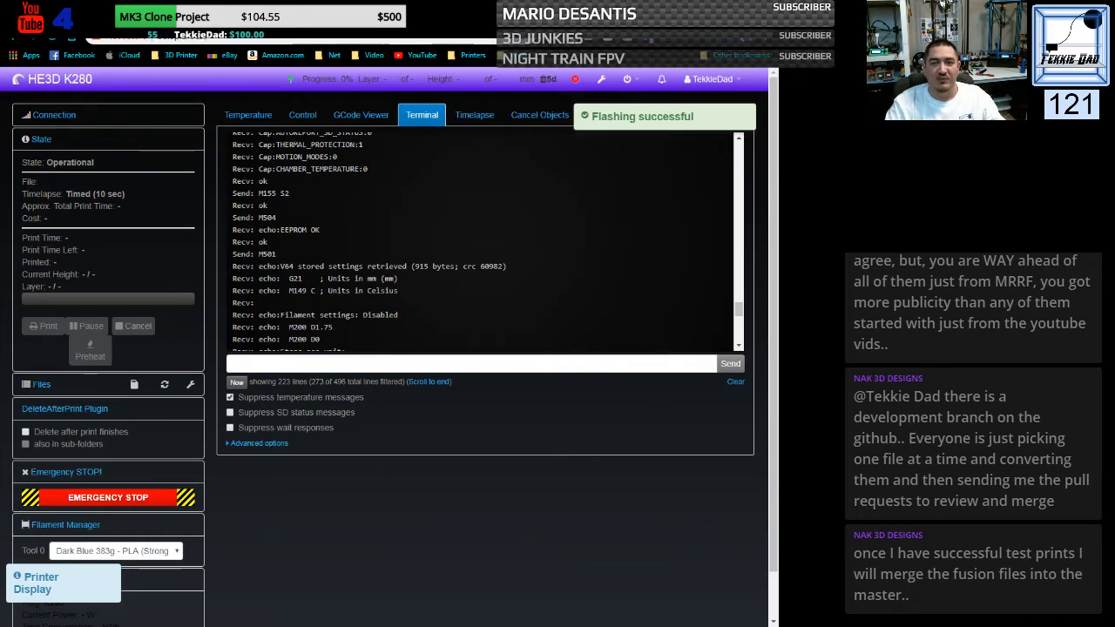
- Switch to the file manager and open the Marlin folder inside sketchbook\marlin\Marlin-bugfix-2.0.x
drag(488, 17, 0, 127)
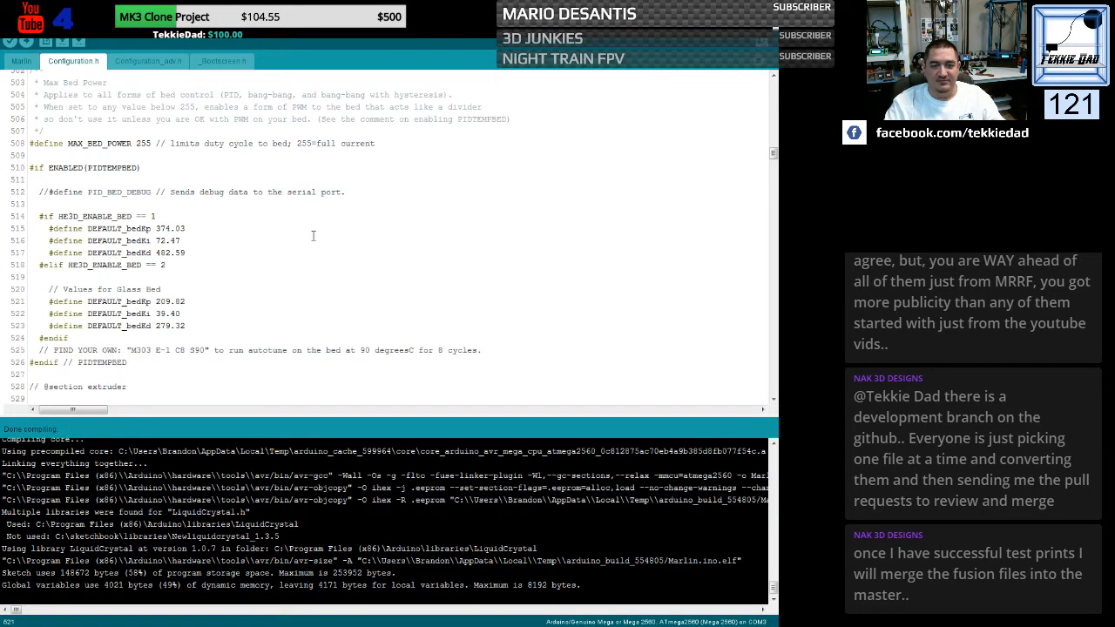
click(717, 8)
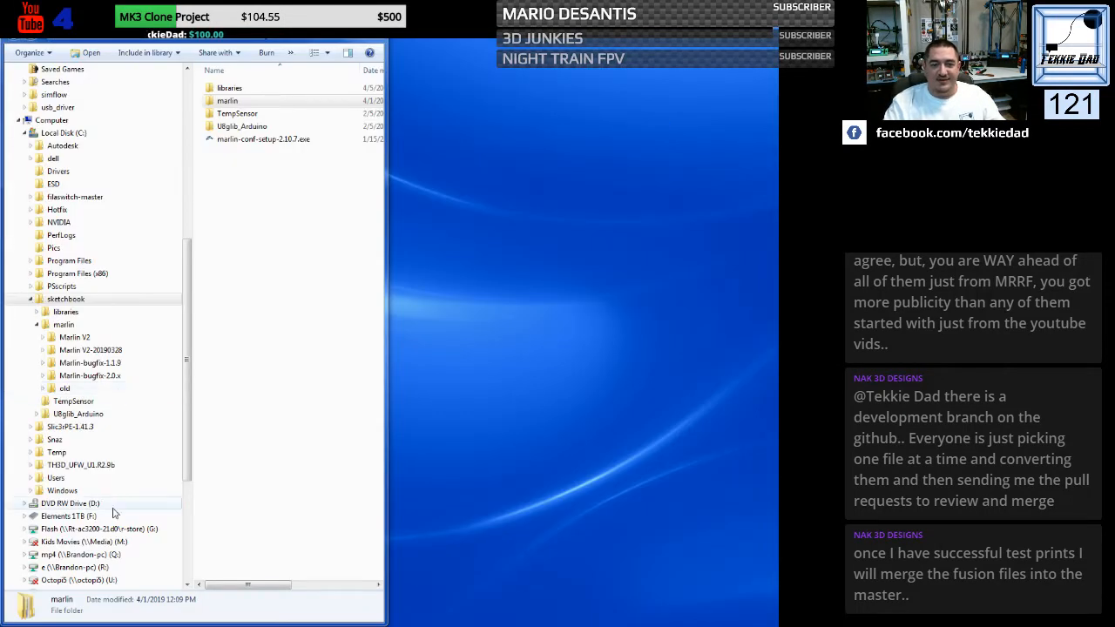
click(91, 378)
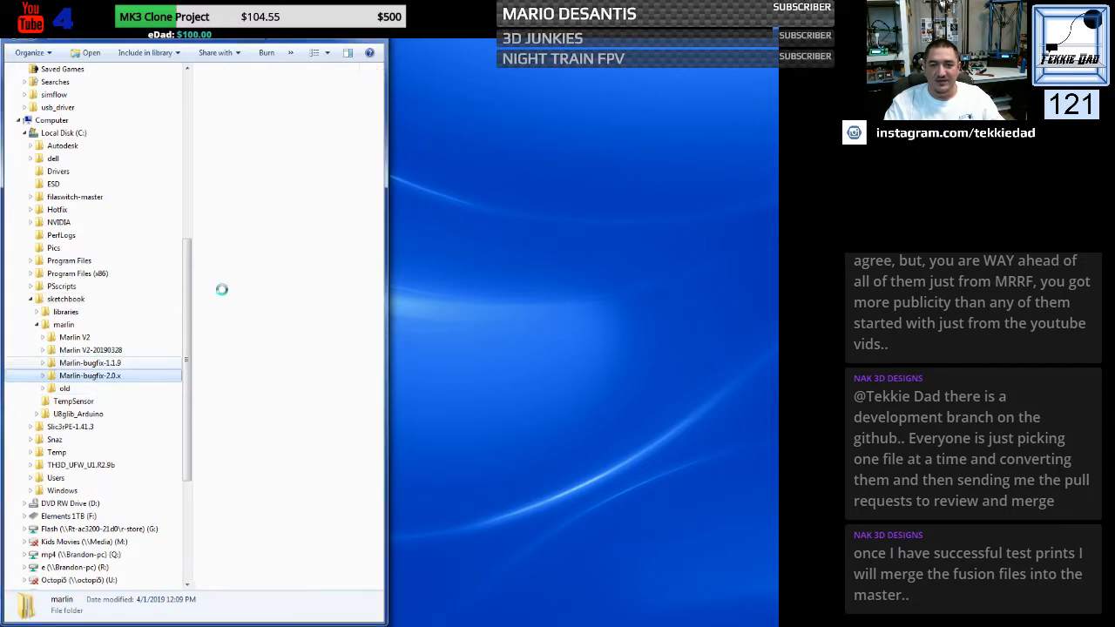
click(226, 165)
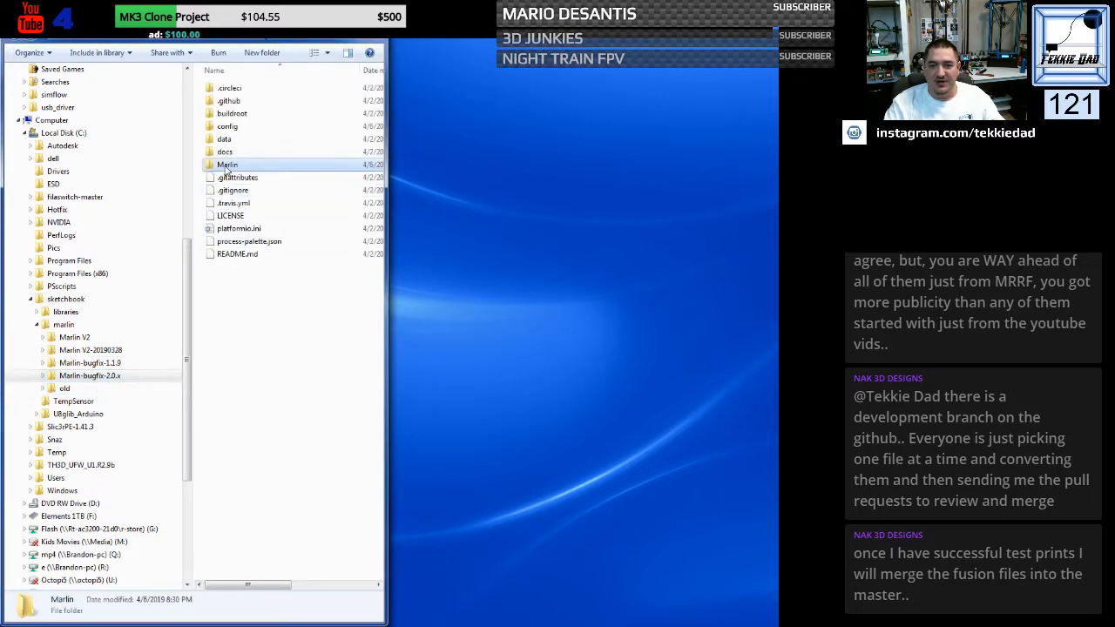
double_click(227, 165)
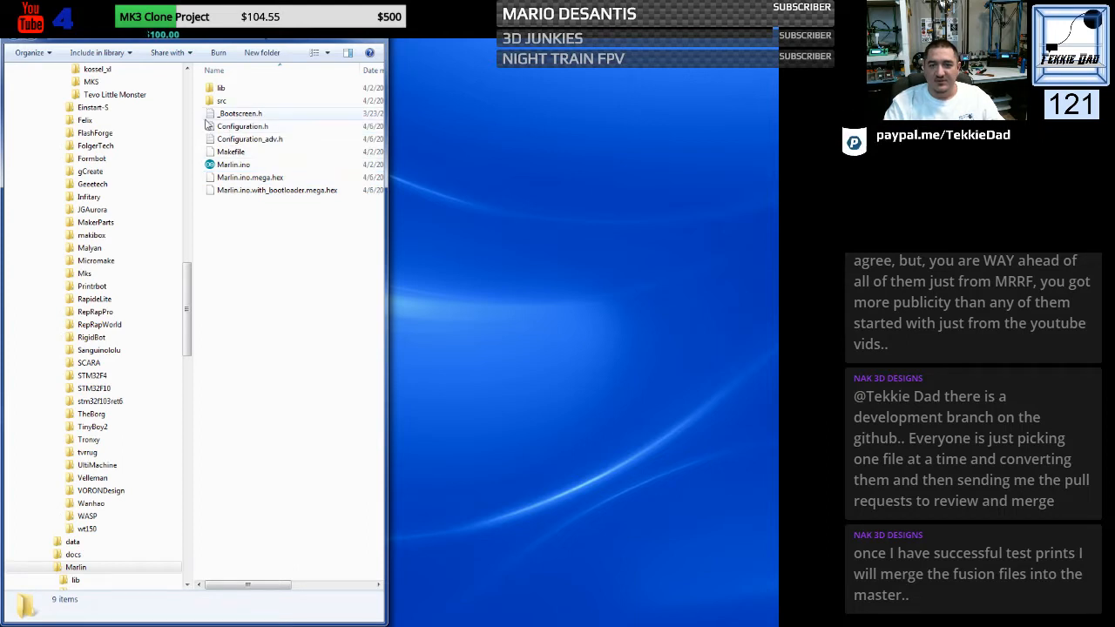
- Open _Bootscreen.h in the text editor to view the custom boot screen bitmap, and close the editor again
click(225, 115)
double_click(224, 116)
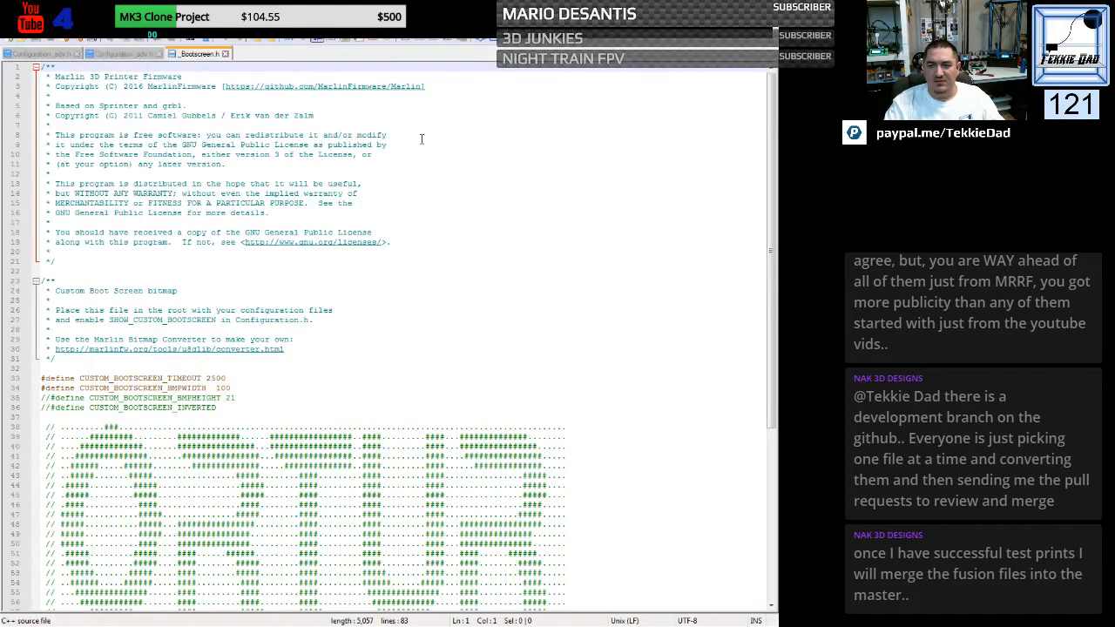
key(alt+F4)
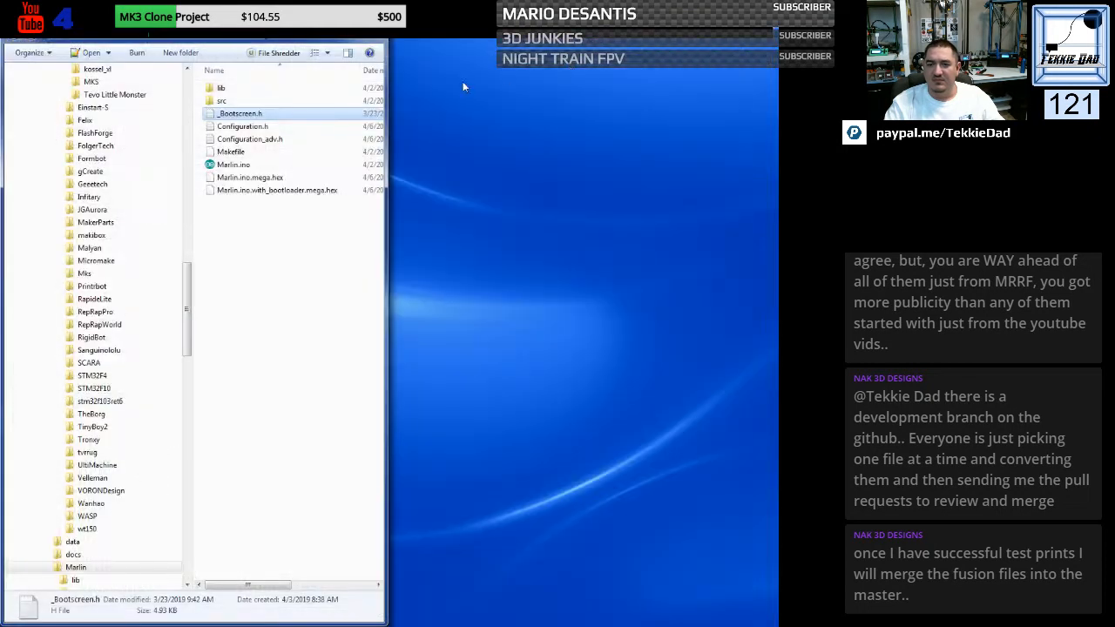
- Copy the Configuration.h and Configuration_adv.h files from the Marlin folder
click(231, 165)
click(197, 132)
drag(193, 131, 218, 144)
click(191, 131)
click(186, 125)
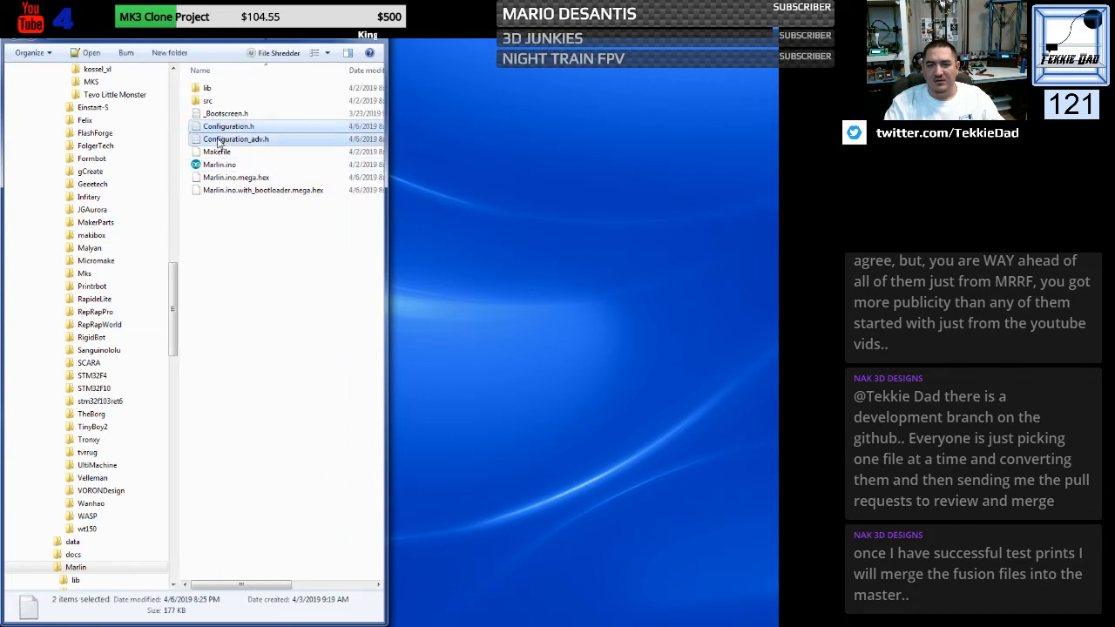
right_click(219, 143)
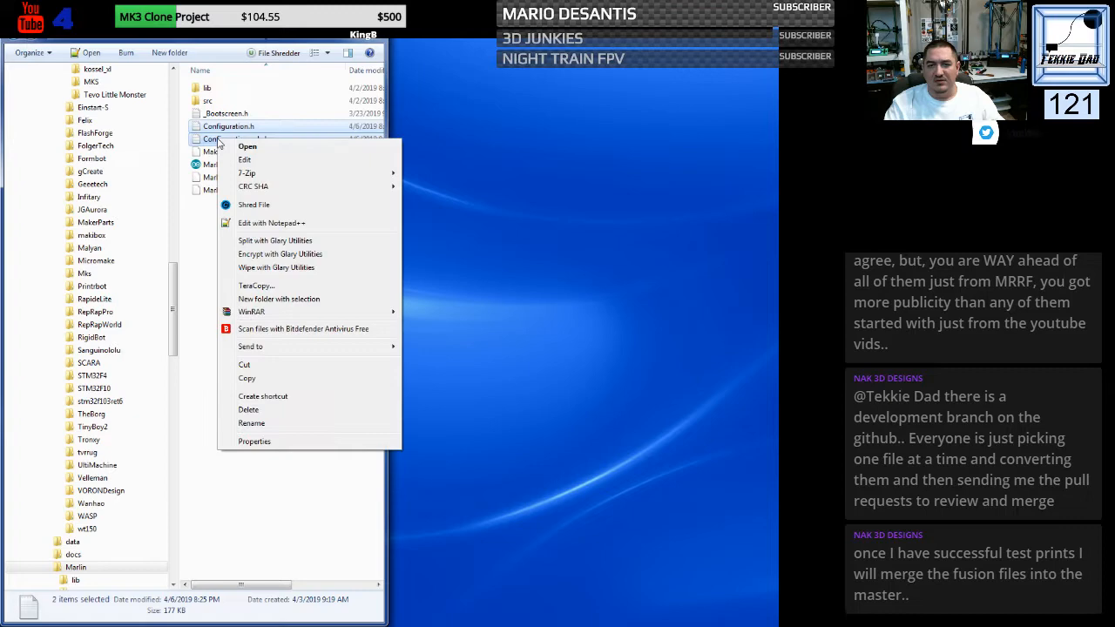
click(247, 378)
- Collapse the Marlin-bugfix-2.0.x branch of the folder tree and open Configuration.h from the Marlin folder
mouse_move(174, 348)
mouse_down()
mouse_move(176, 407)
mouse_move(183, 238)
mouse_up()
click(42, 172)
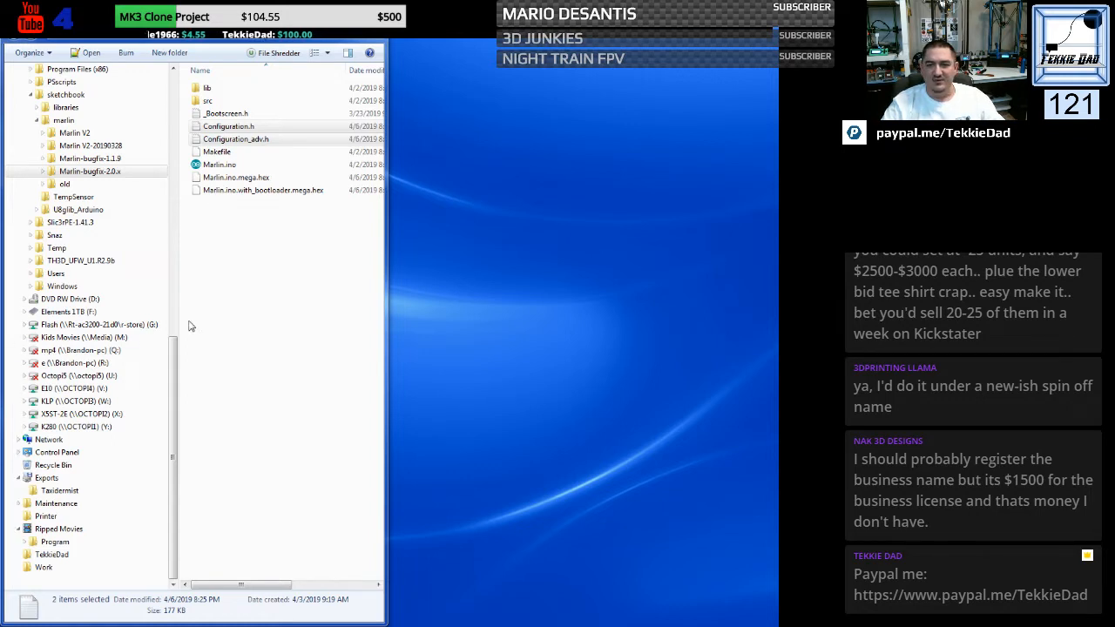
click(210, 129)
double_click(209, 128)
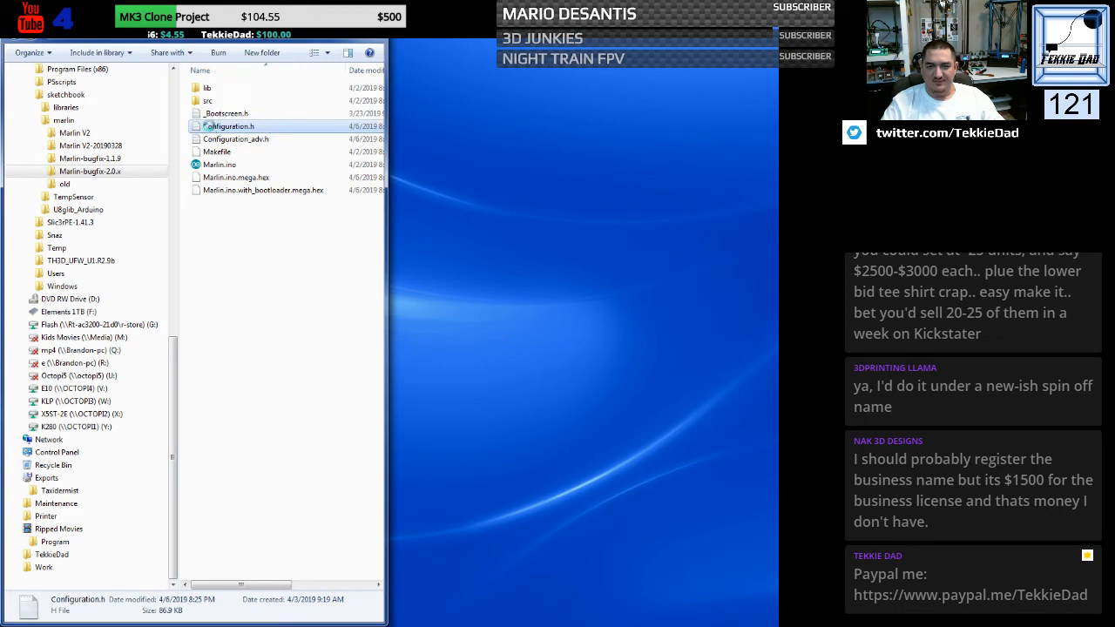
- Open Configuration.h from the Marlin folder in Notepad++ and close the _Bootscreen.h and both Configuration_adv.h files
right_click(210, 127)
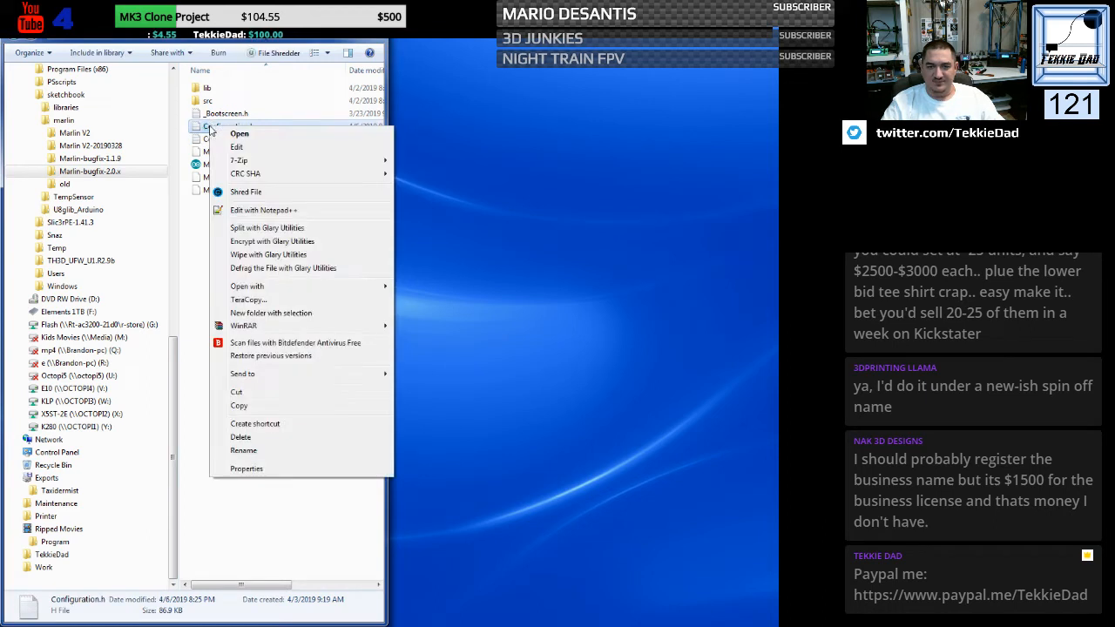
click(259, 212)
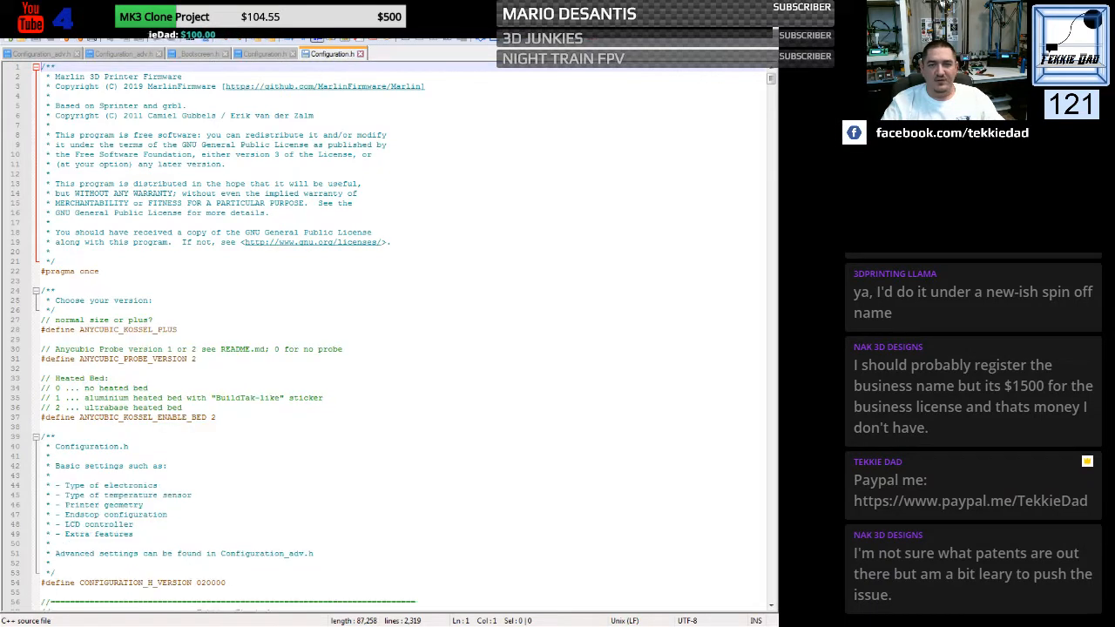
click(225, 54)
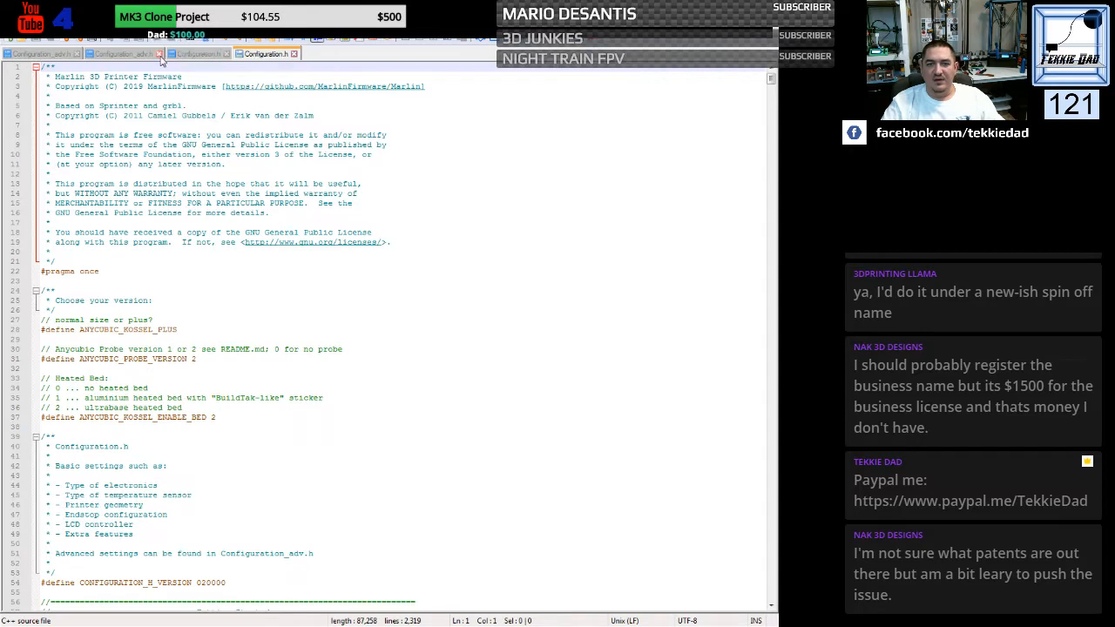
click(140, 57)
click(76, 54)
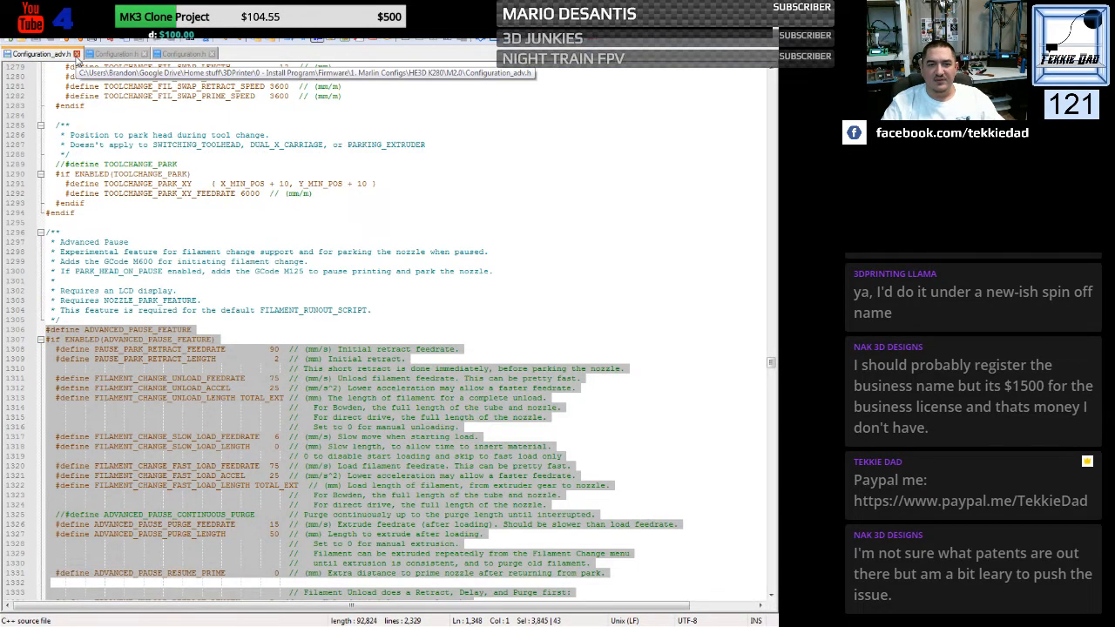
click(77, 54)
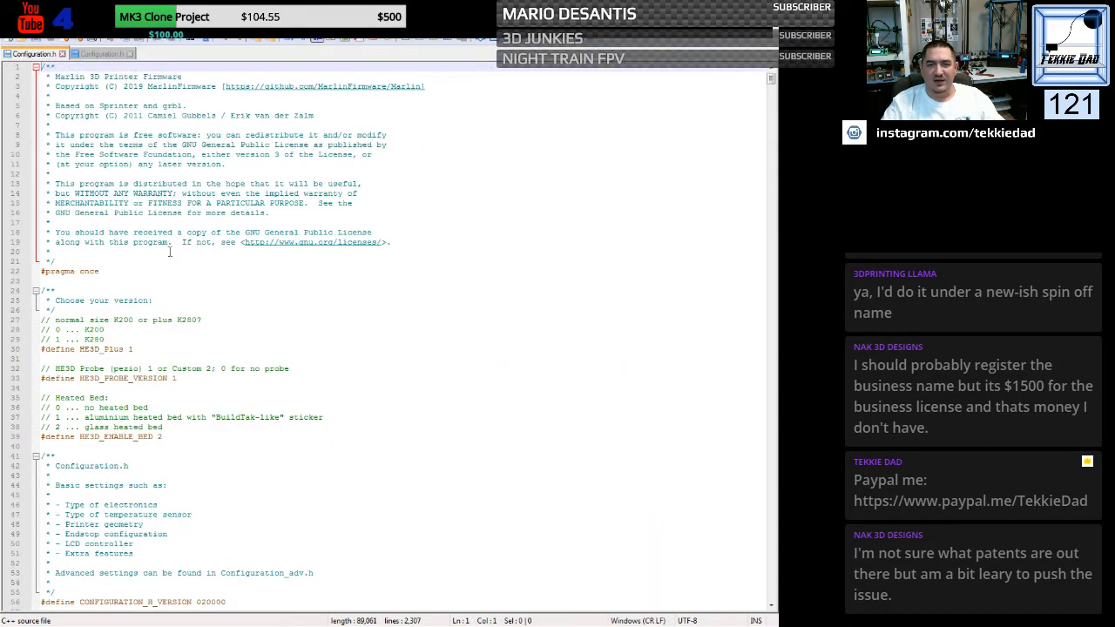
- Compare the HE3D and Anycubic Configuration.h files side by side at the "Choose your version" section
click(415, 290)
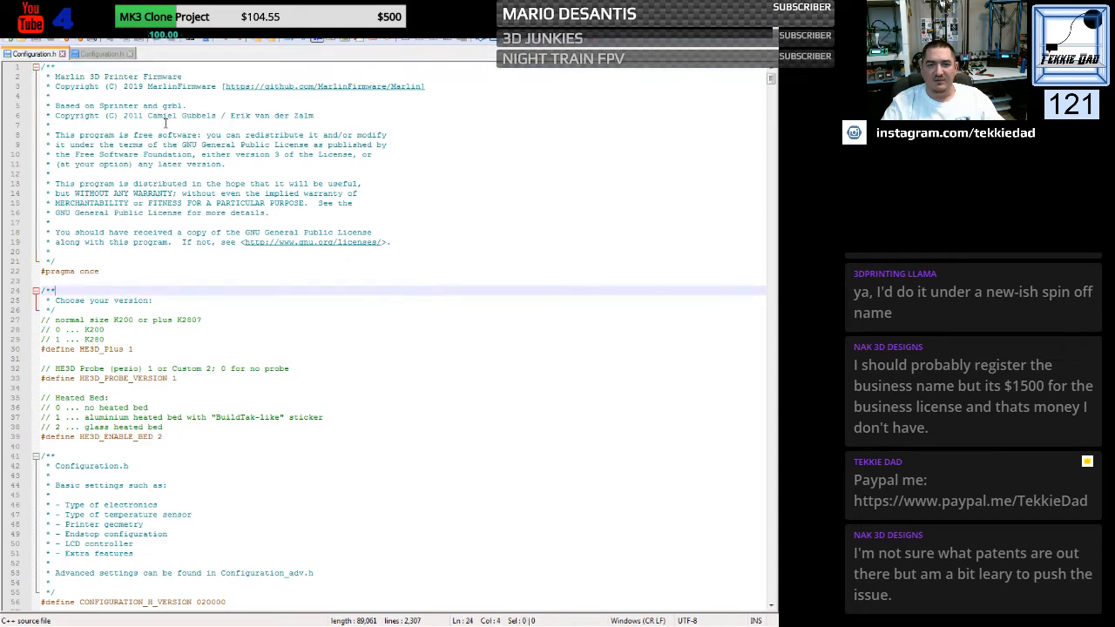
click(102, 54)
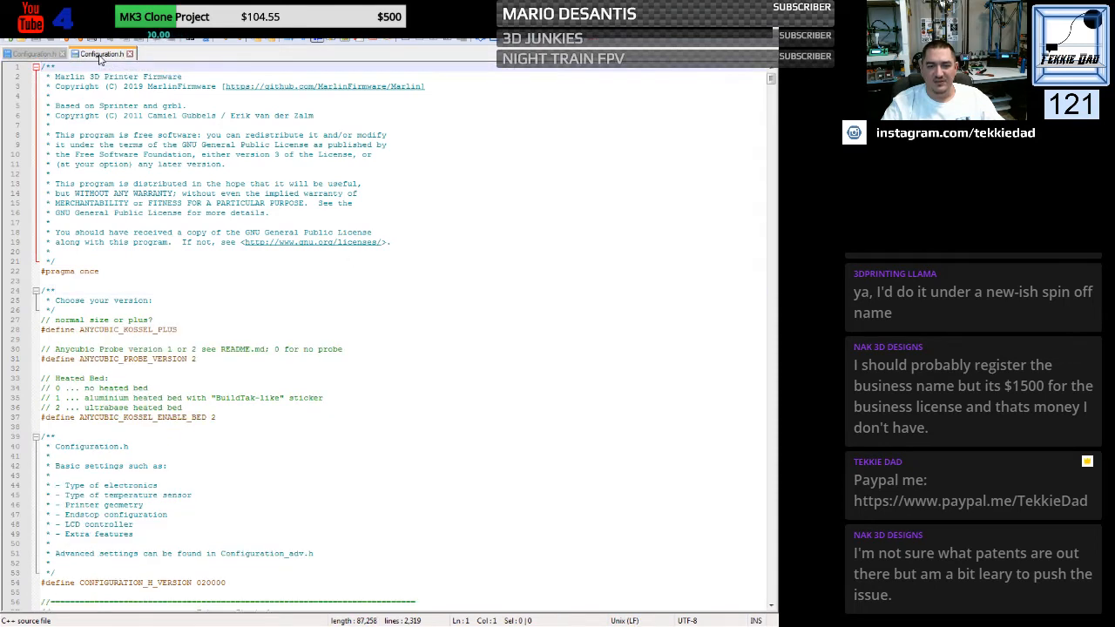
click(488, 41)
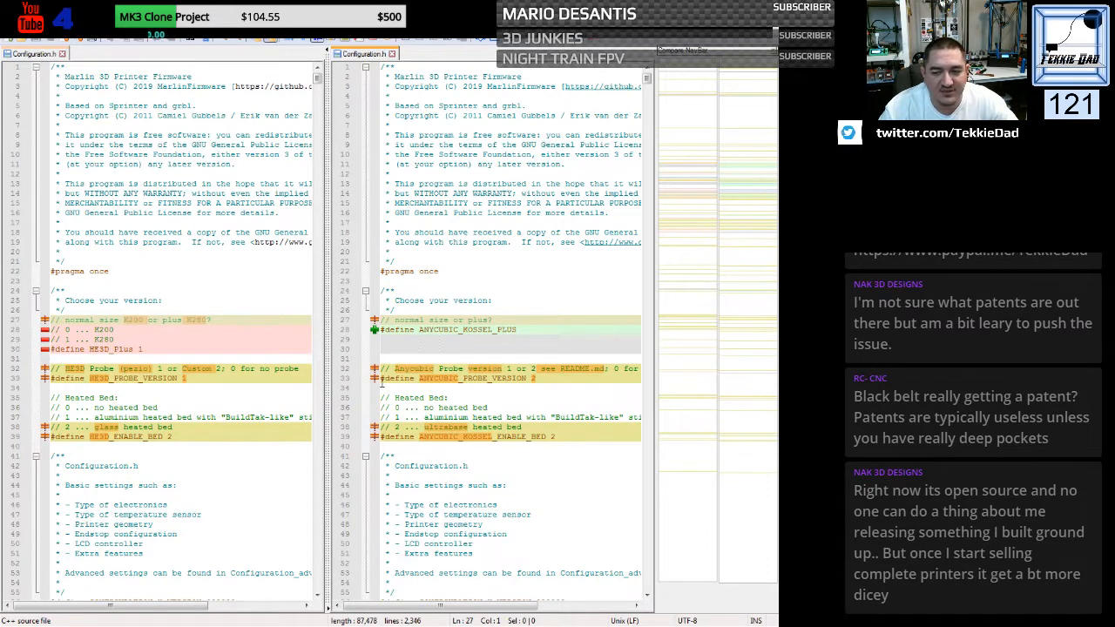
click(429, 397)
scroll(429, 360, down, 1)
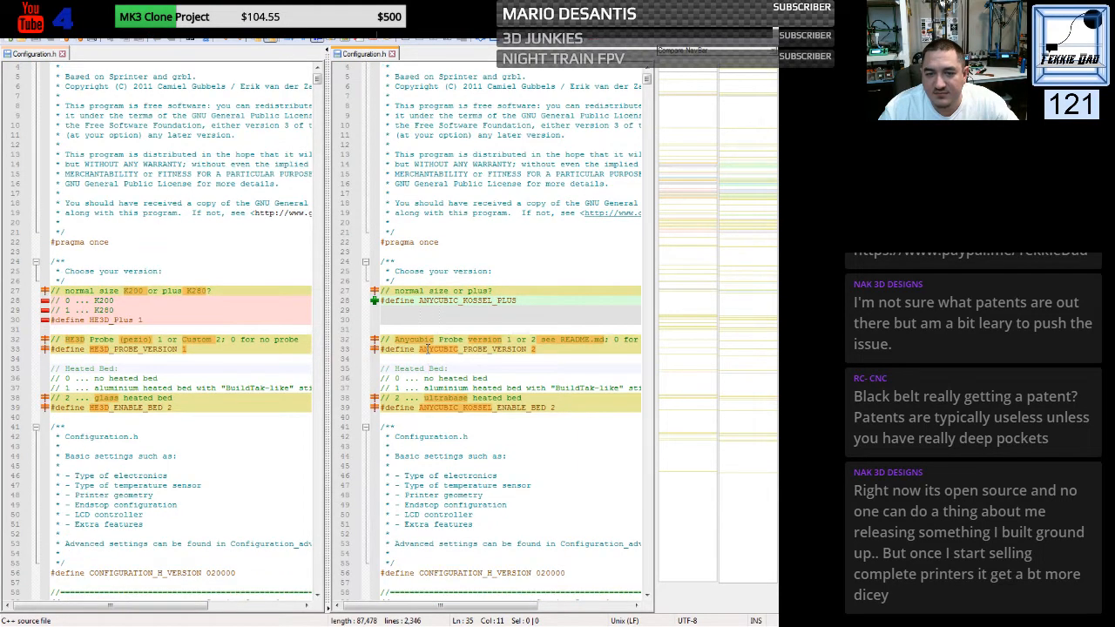
scroll(427, 348, down, 1)
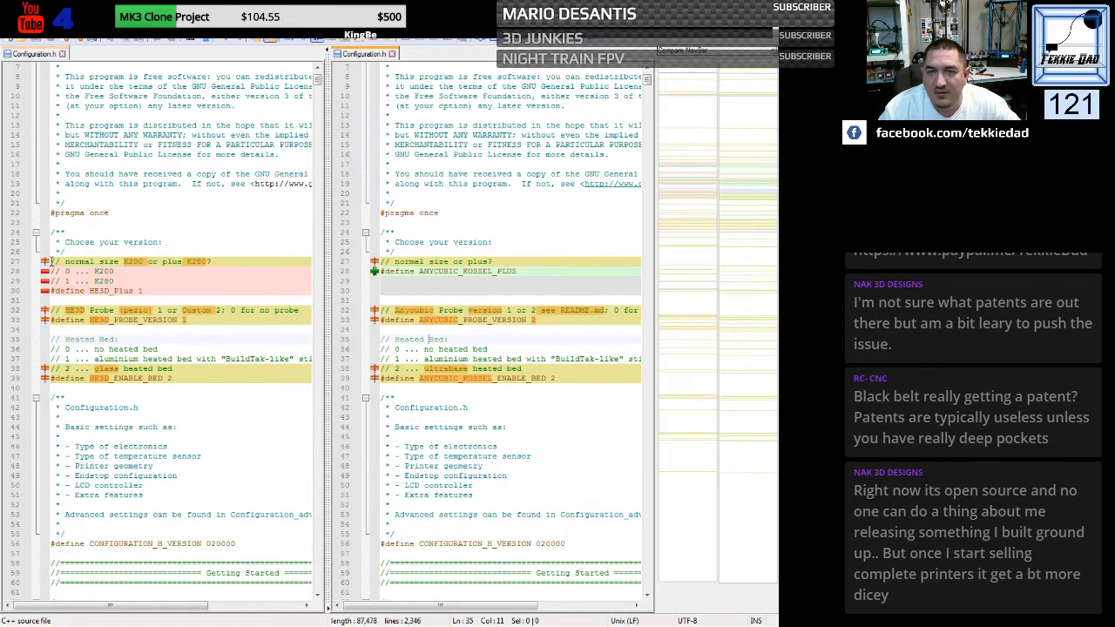
click(175, 225)
click(467, 193)
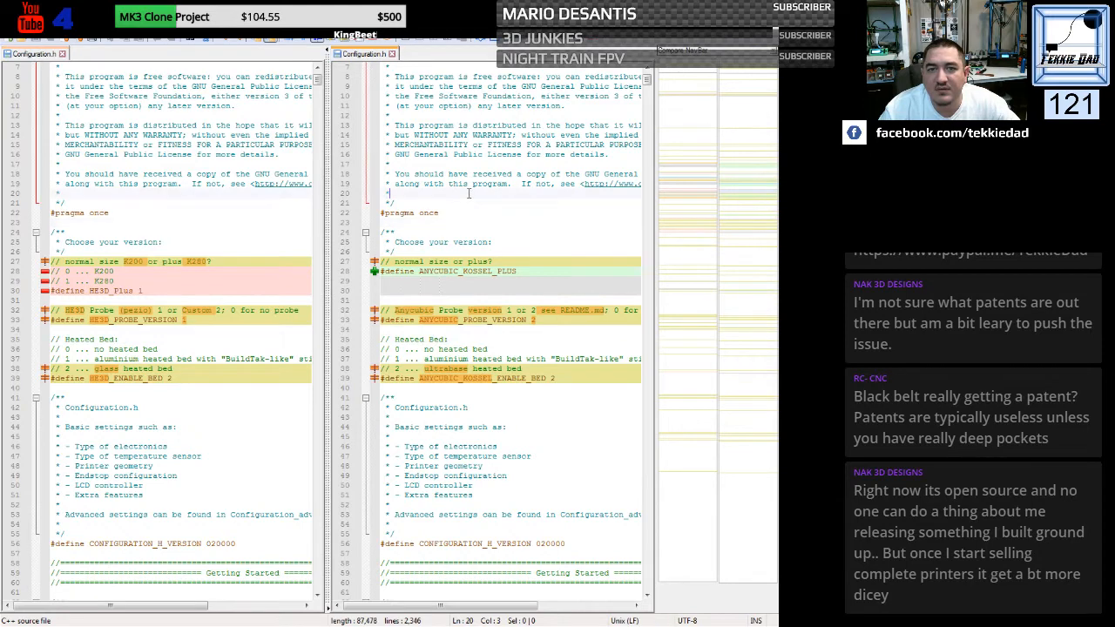
- Reword the size comment in the HE3D Configuration.h to "normal size or plus?", removing the K200 and K280 model names
click(243, 213)
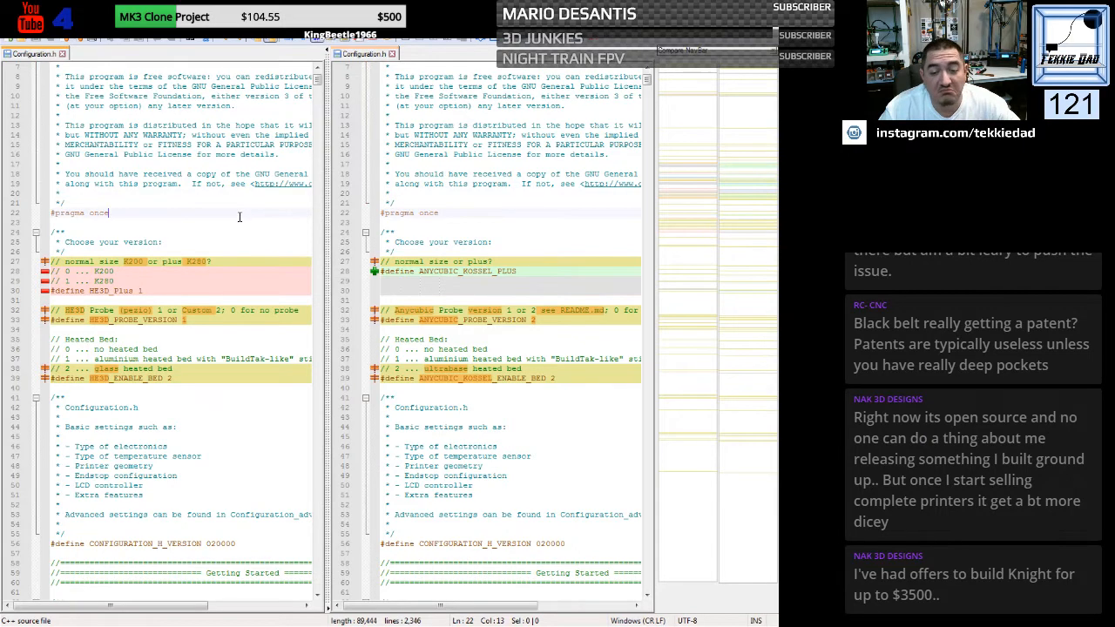
click(125, 261)
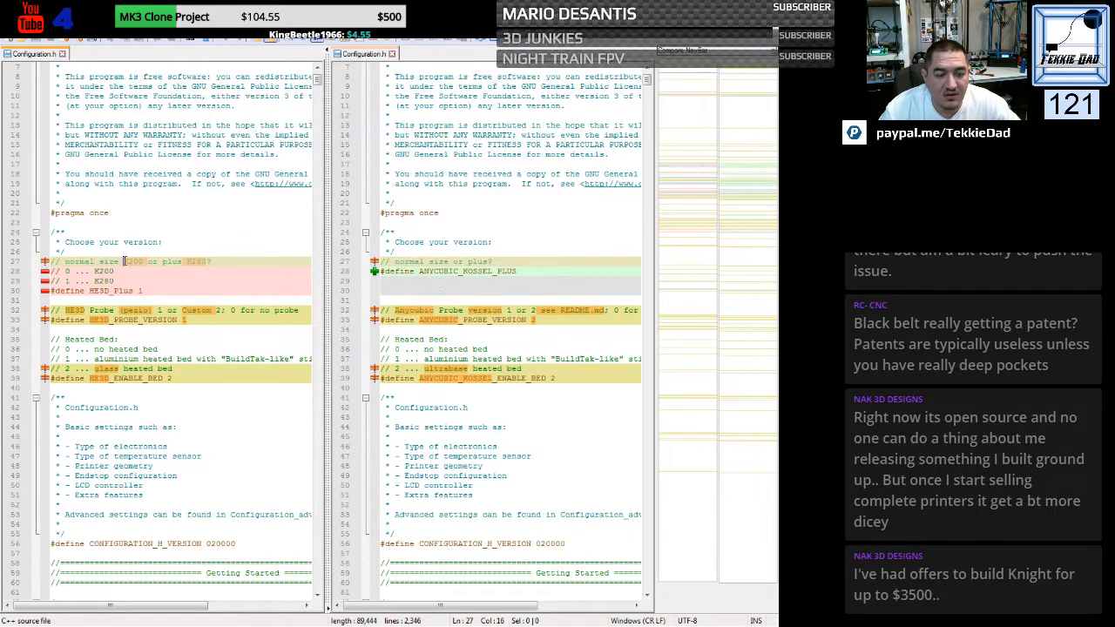
drag(125, 261, 140, 261)
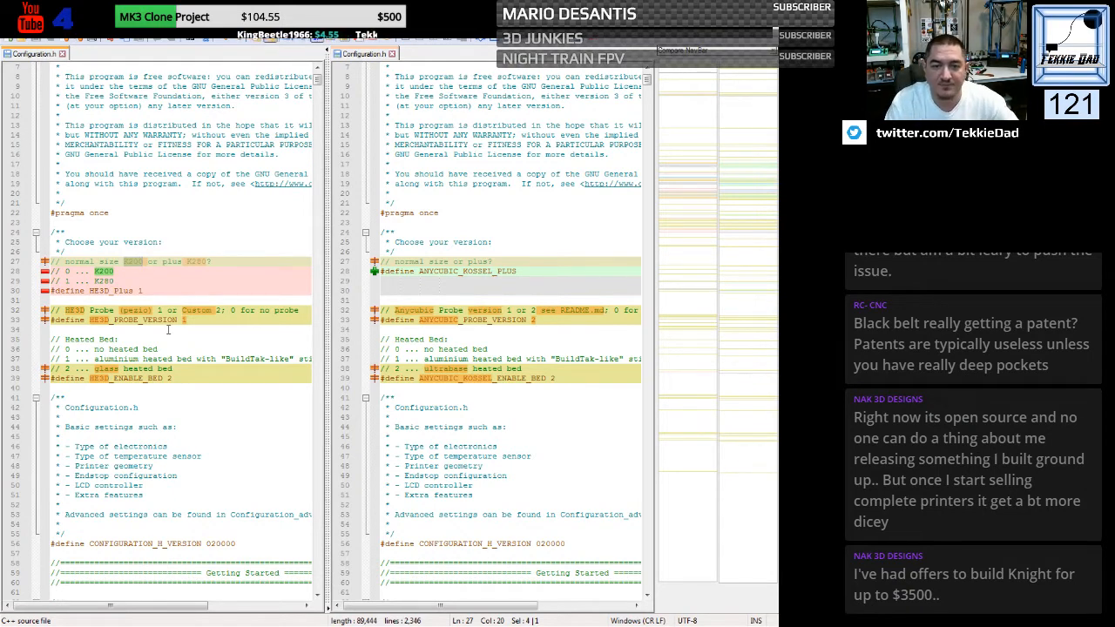
key(Delete)
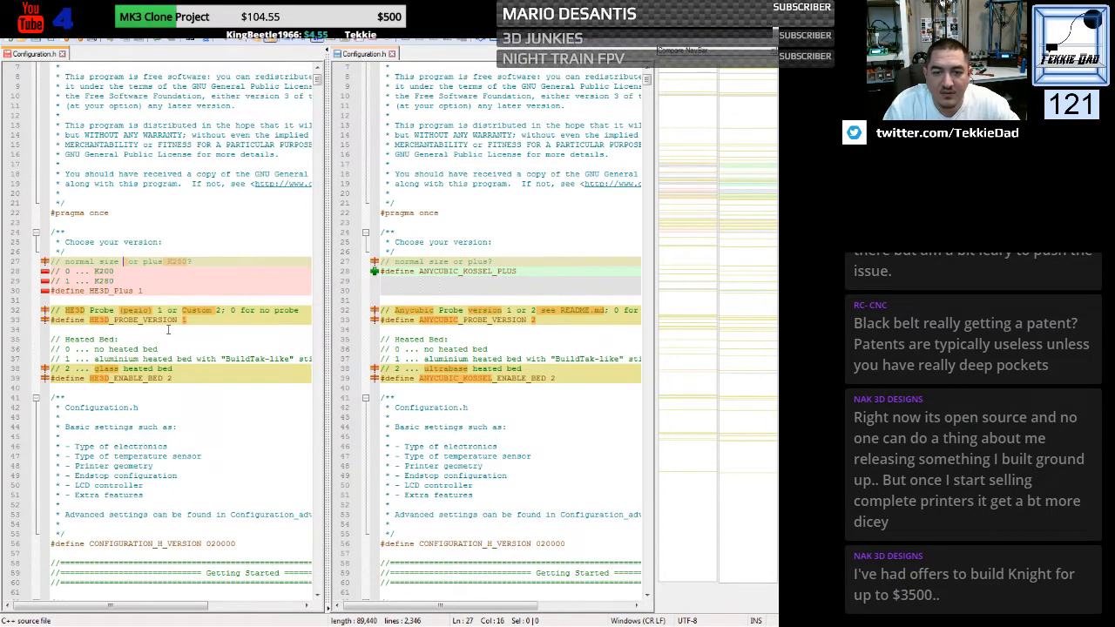
key(Delete)
key(Delete)
key(Delete)
key(Delete)
key(Delete)
key(Delete)
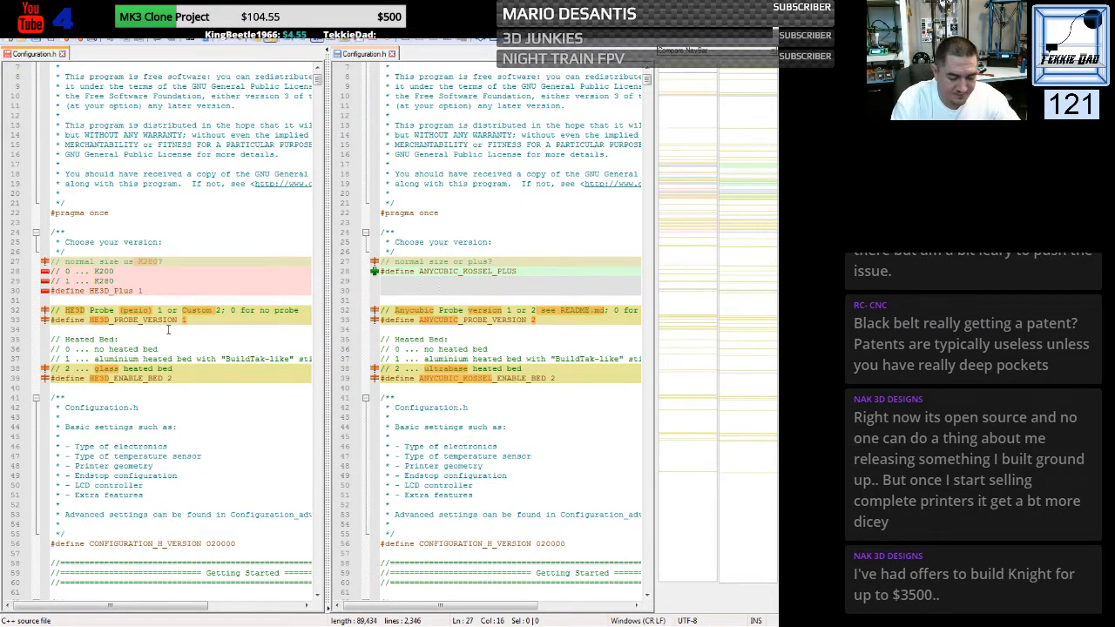
text(or plus)
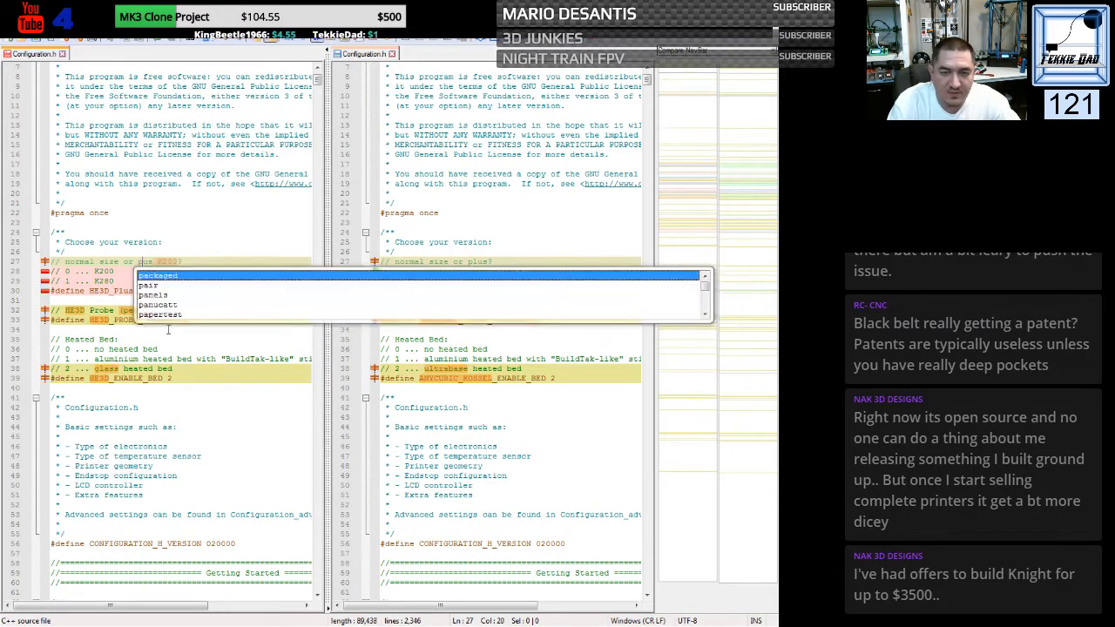
key(Delete)
key(Delete)
key(Delete)
key(Delete)
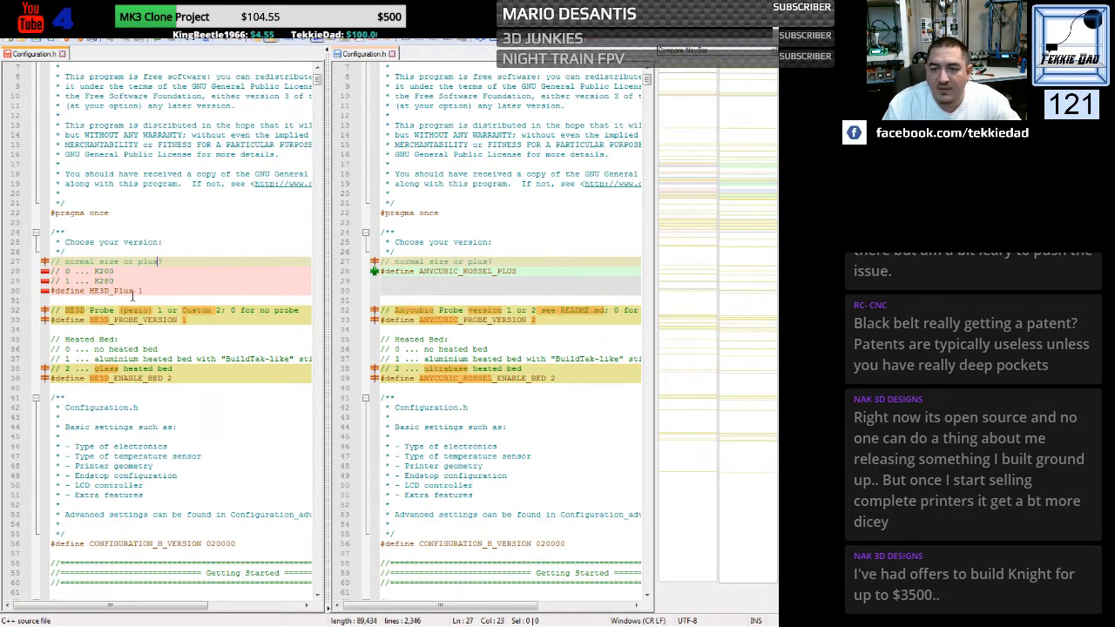
- Rename the size option comments in the HE3D file to "Kossel Plus" for 1 and "Normal" for 0
drag(95, 282, 111, 280)
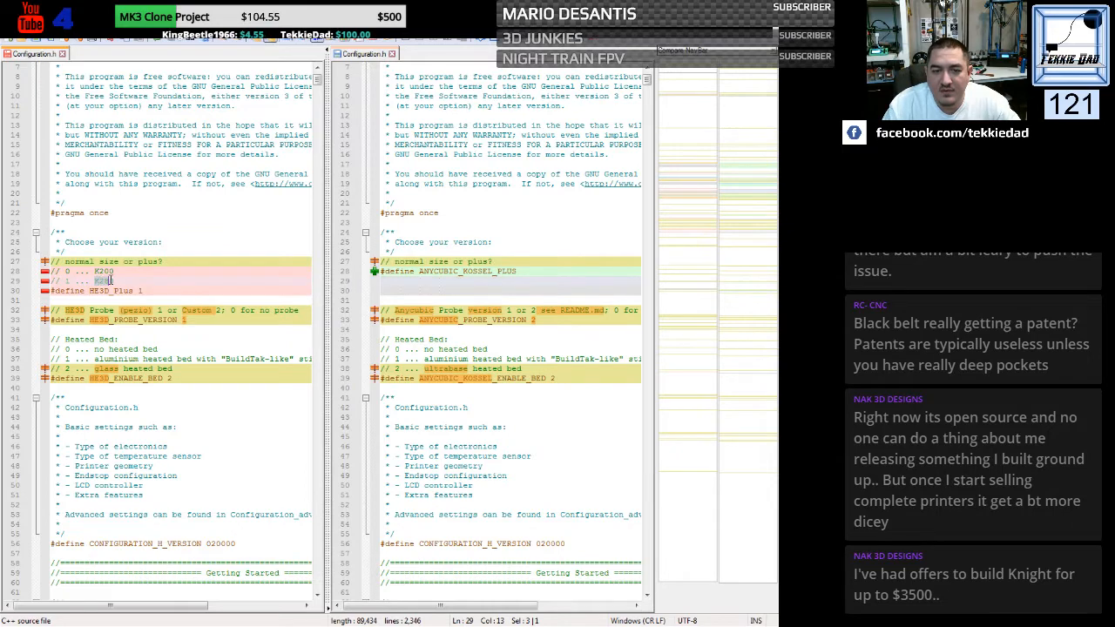
text(K)
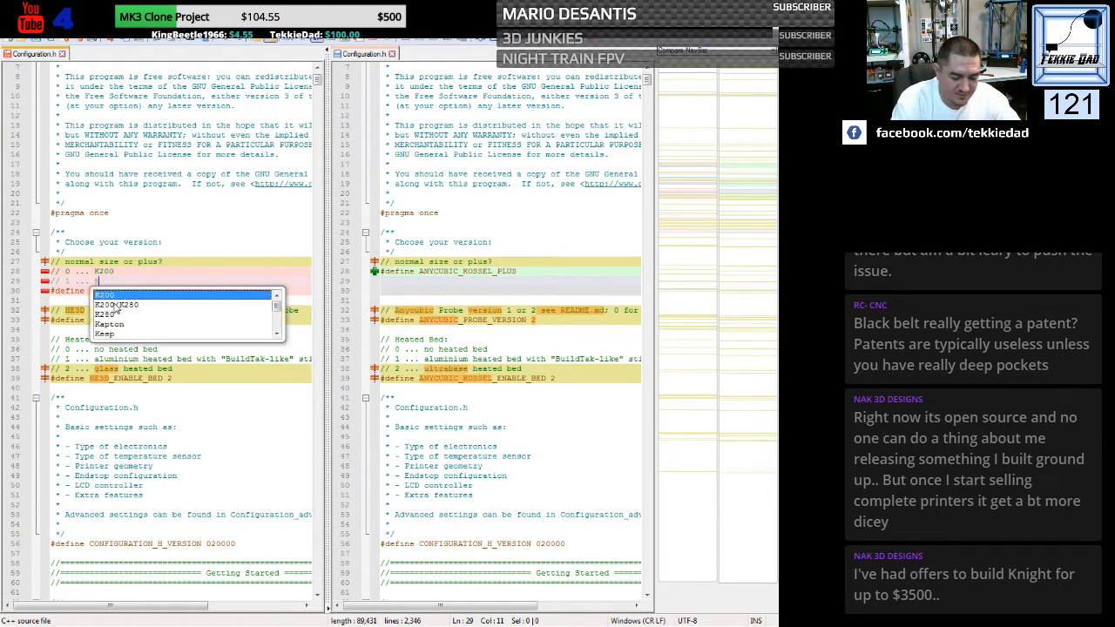
text(ossel Plus)
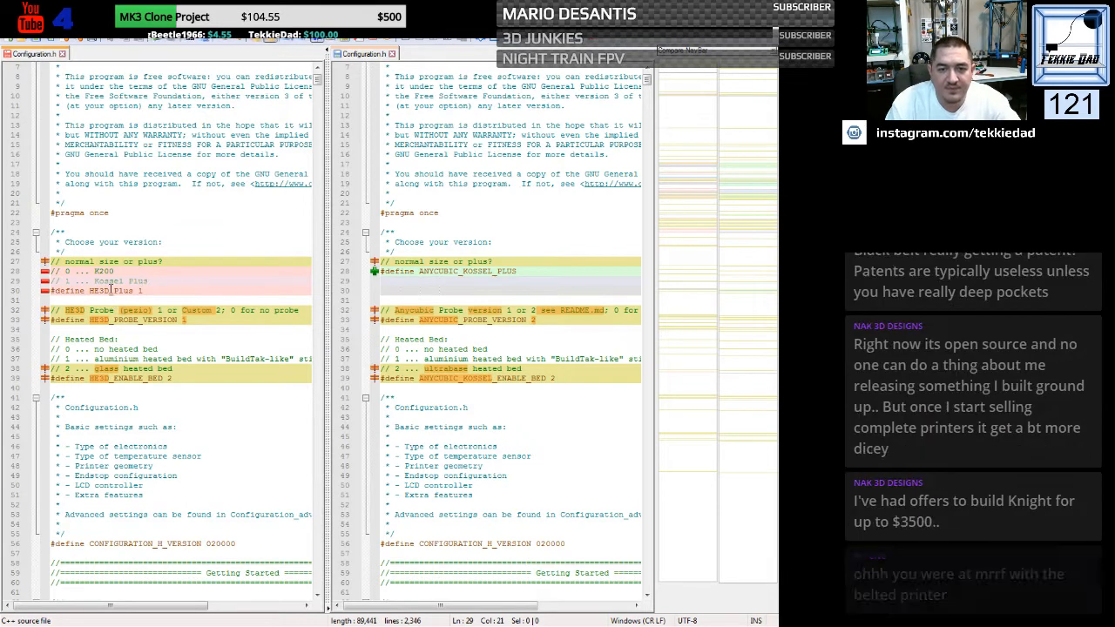
drag(94, 271, 111, 273)
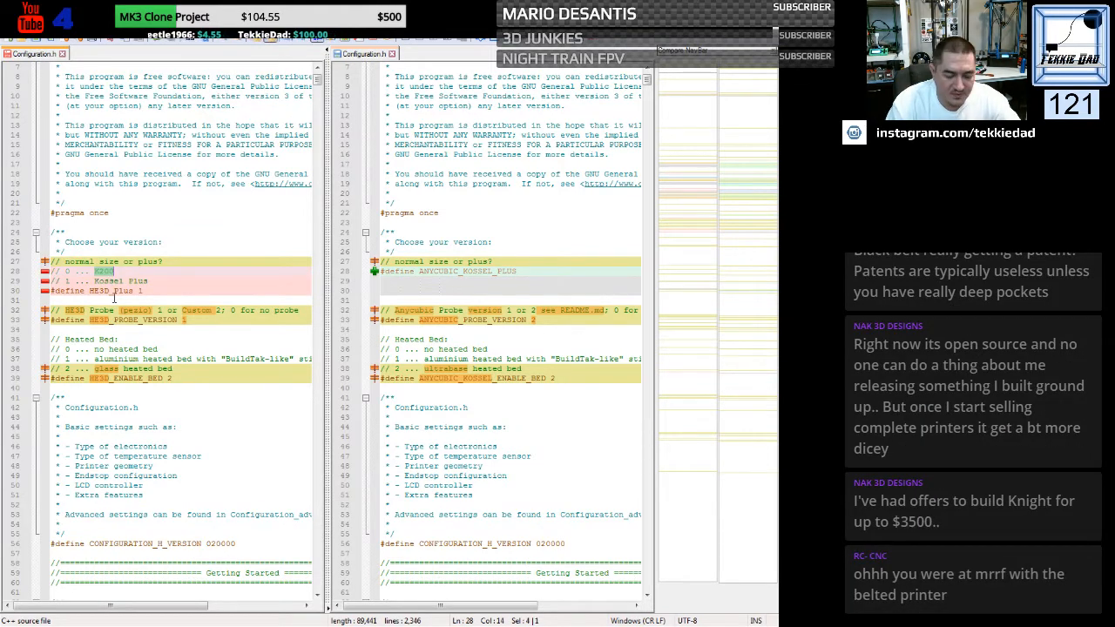
text(Normal)
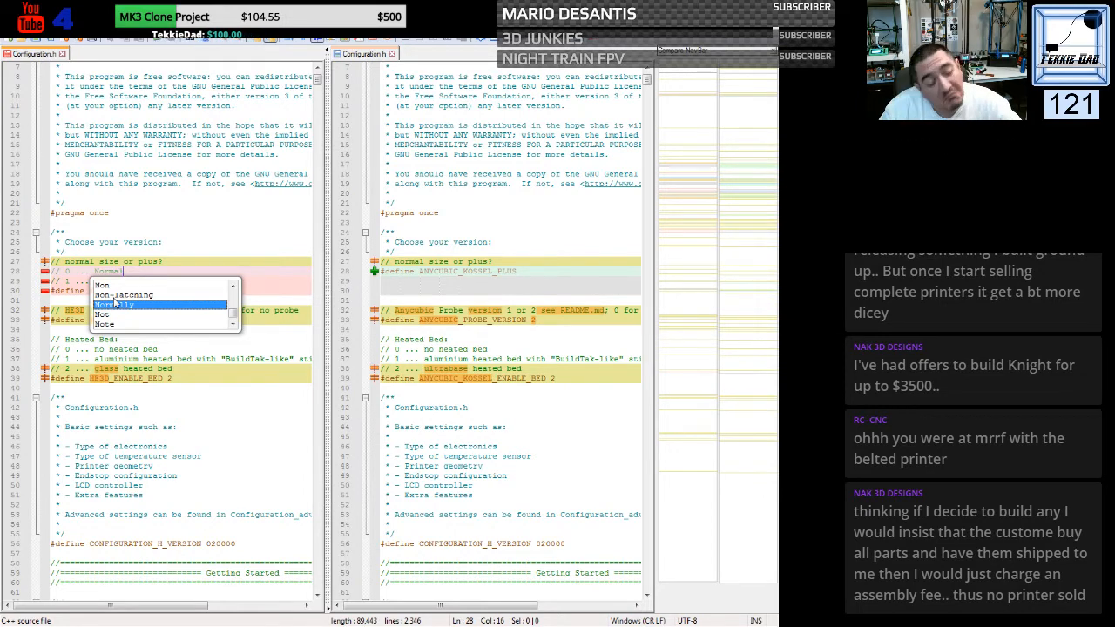
click(214, 234)
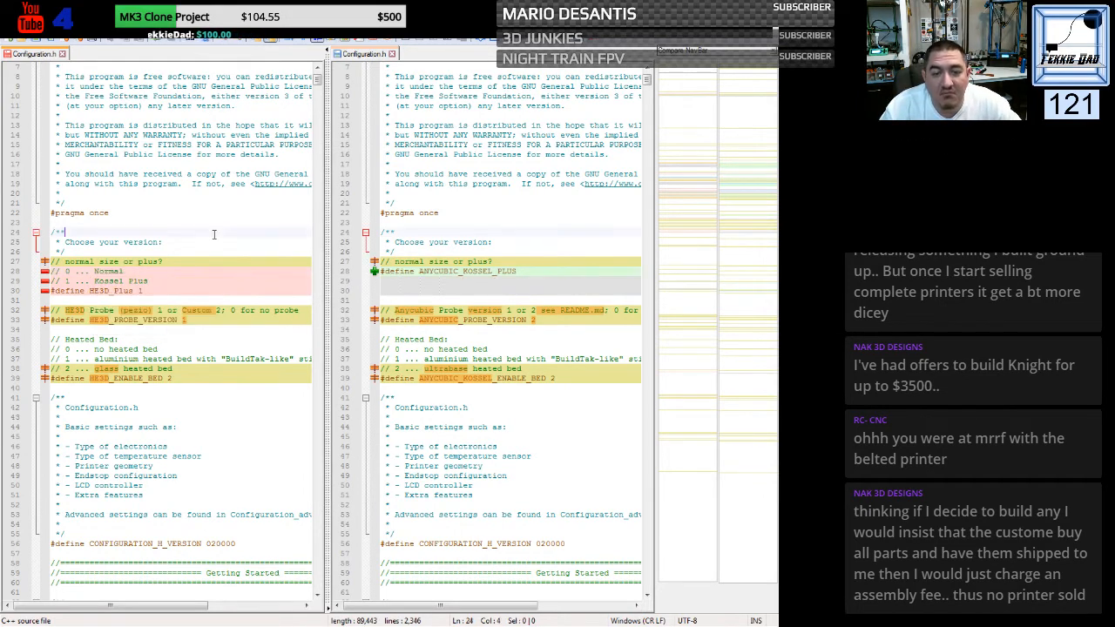
- Replace the HE3D_Plus define with the other file's ANYCUBIC_KOSSEL_PLUS define and give it the value 1
scroll(194, 312, down, 1)
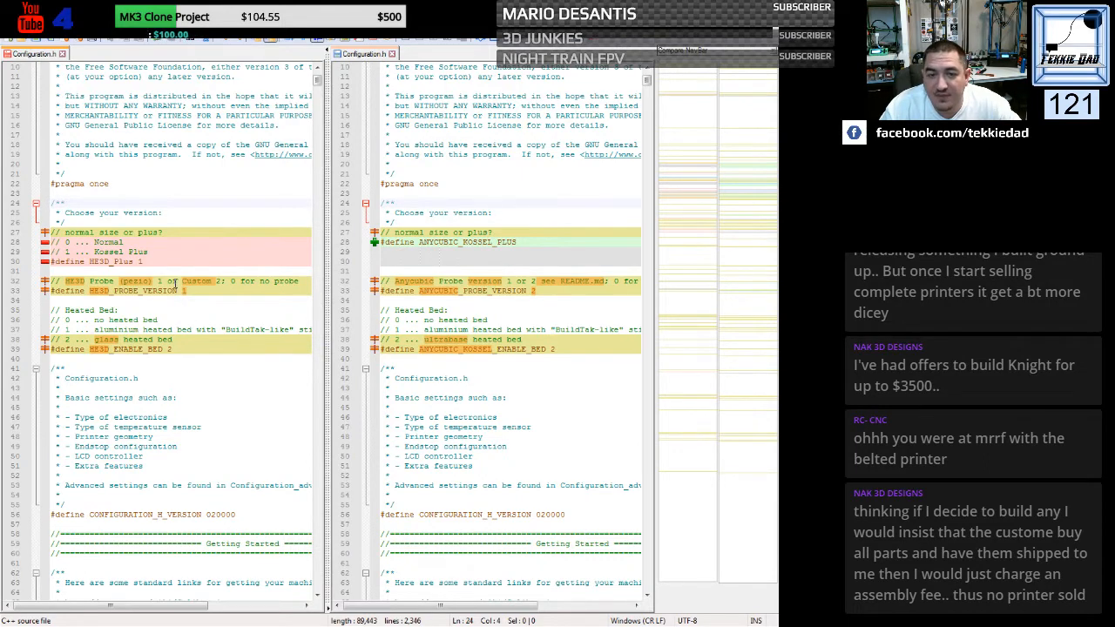
click(381, 243)
key(ctrl+c)
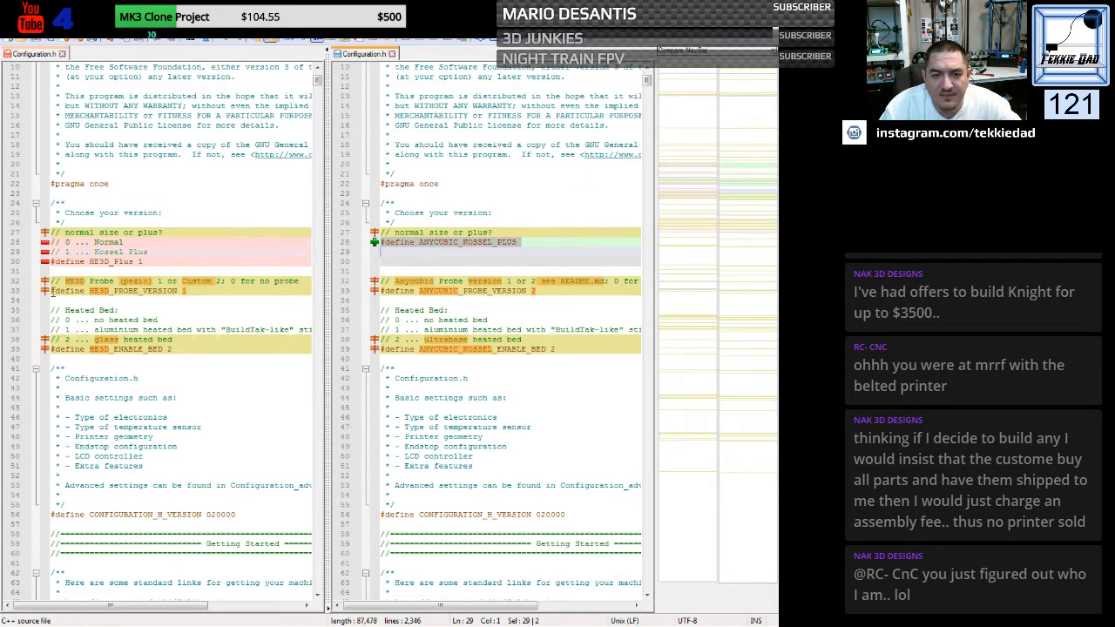
drag(52, 261, 51, 271)
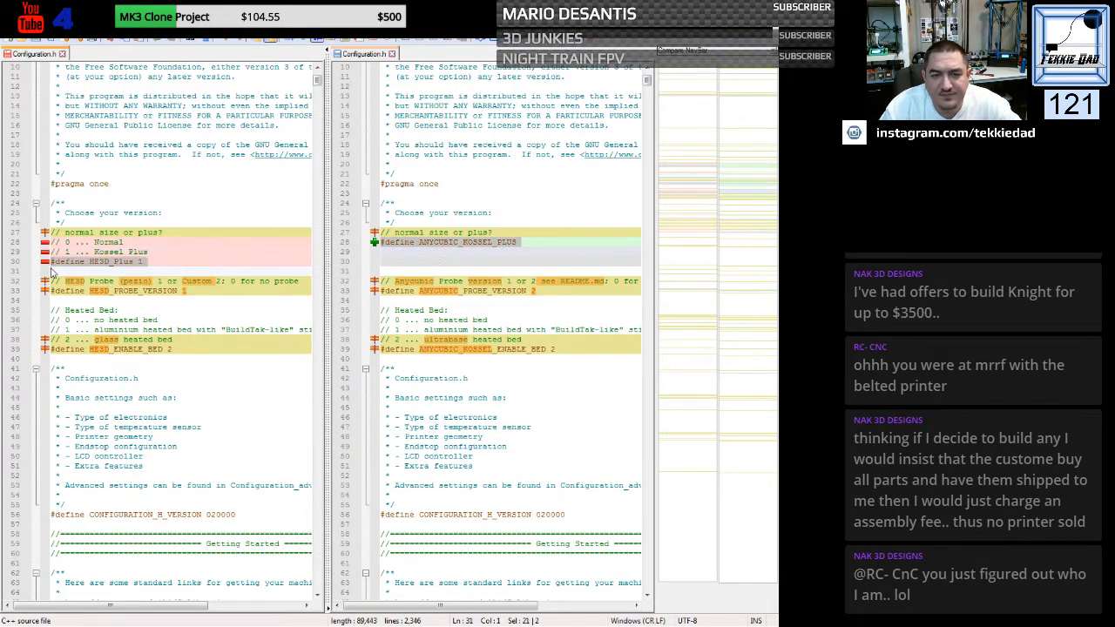
key(ctrl+v)
click(202, 258)
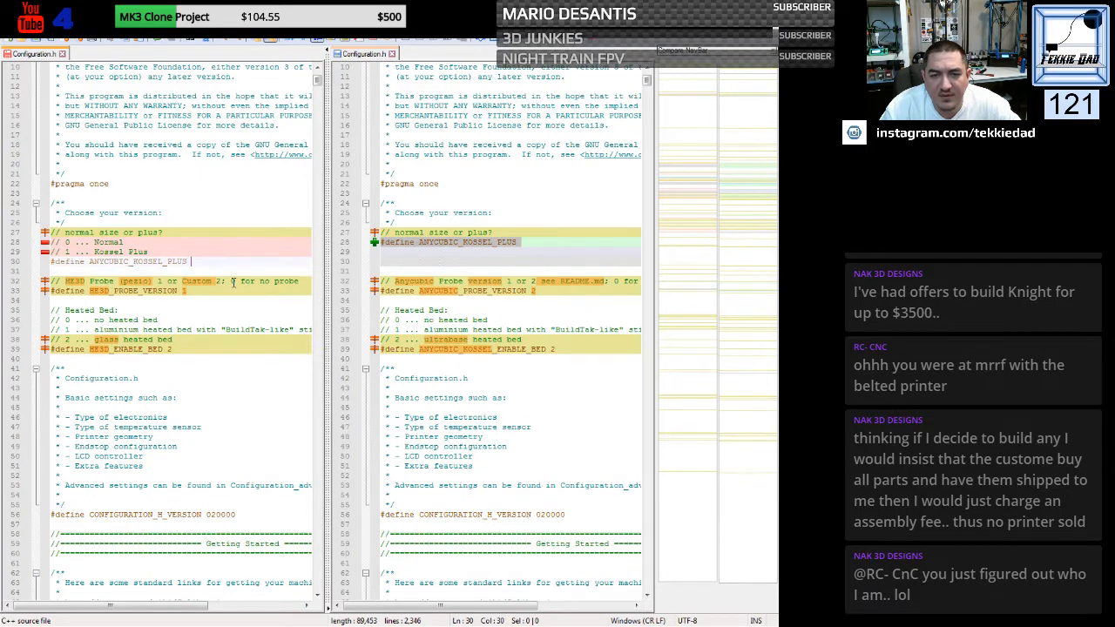
text(1)
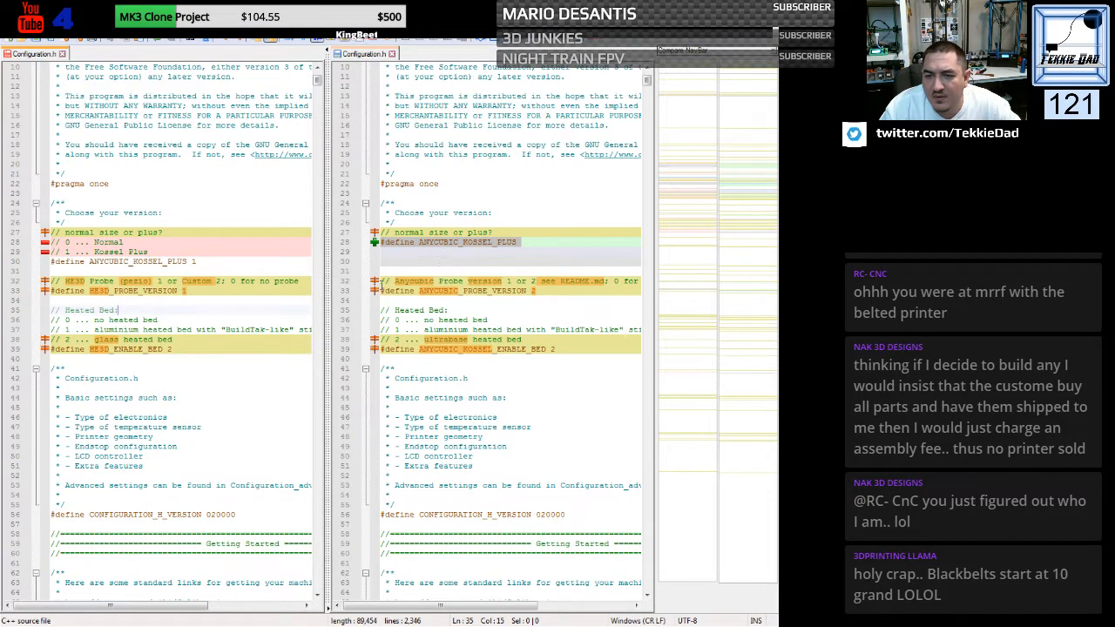
- Replace the HE3D probe comment and define with the Anycubic probe comment and ANYCUBIC_PROBE_VERSION 2 line from the other file
drag(381, 282, 383, 301)
key(ctrl+c)
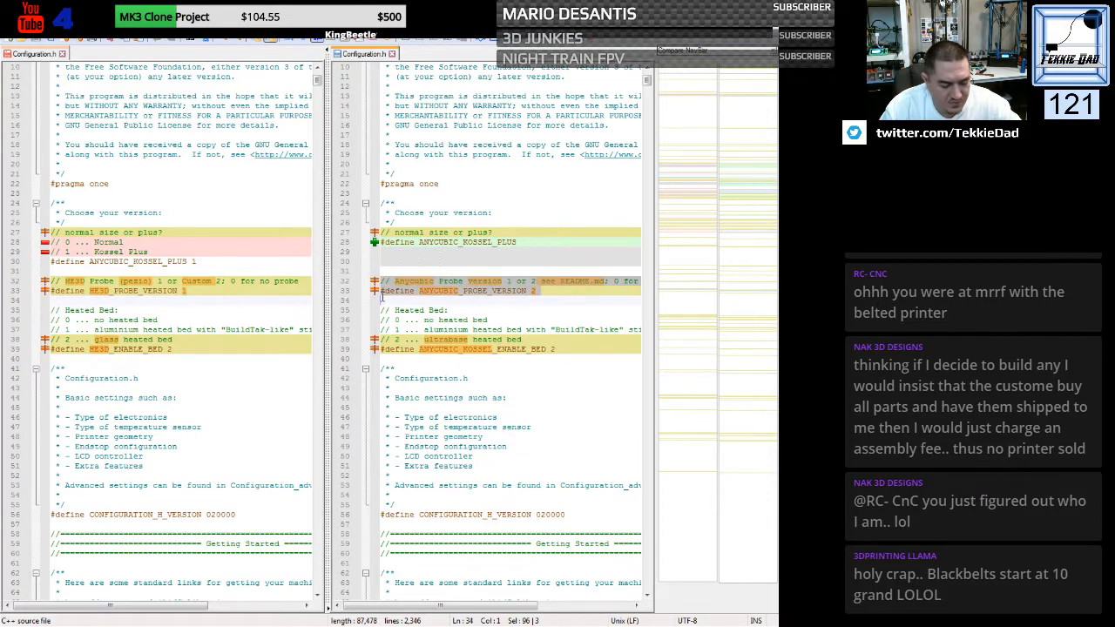
drag(51, 281, 52, 301)
click(53, 283)
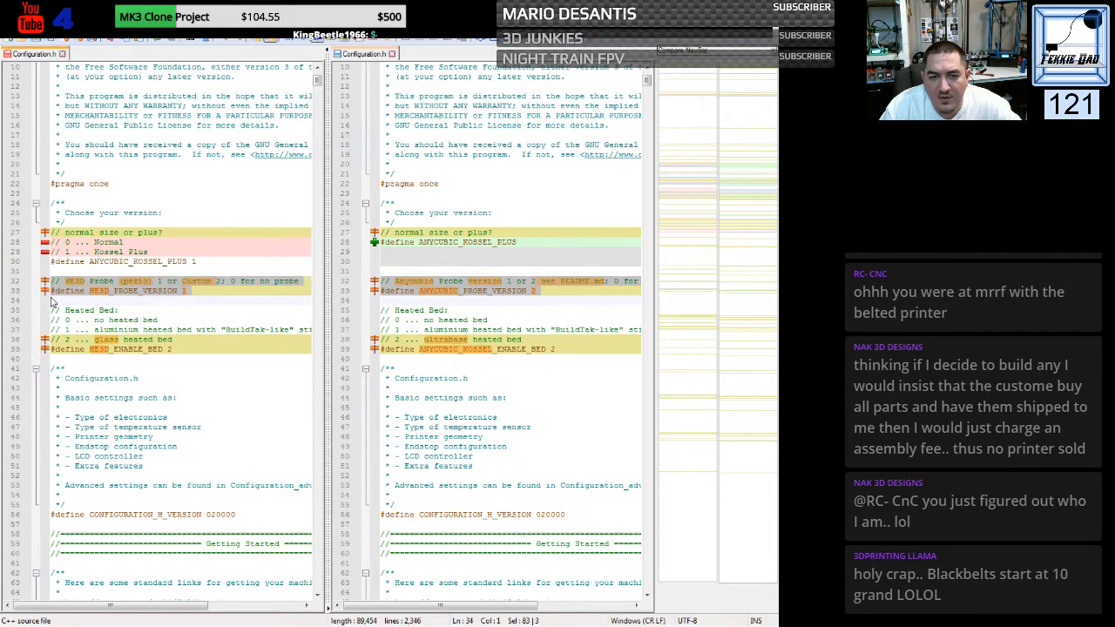
key(ctrl+v)
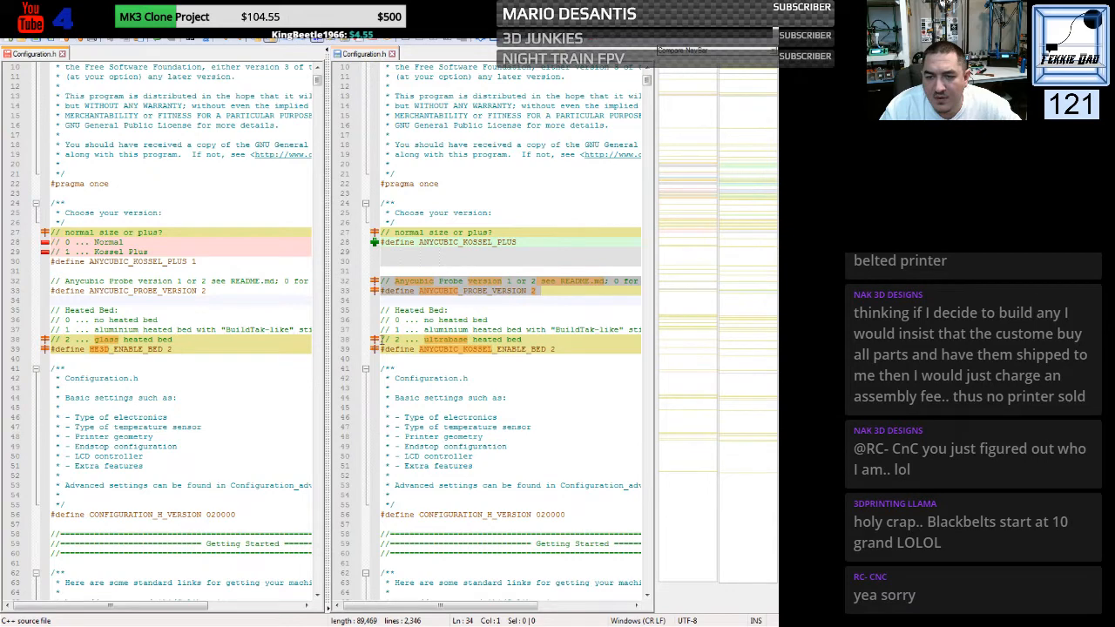
- Replace the glass bed comment and HE3D_ENABLE_BED define with the ultrabase comment and ANYCUBIC_KOSSEL_ENABLE_BED 2 line from the other file
drag(381, 338, 380, 357)
key(ctrl+c)
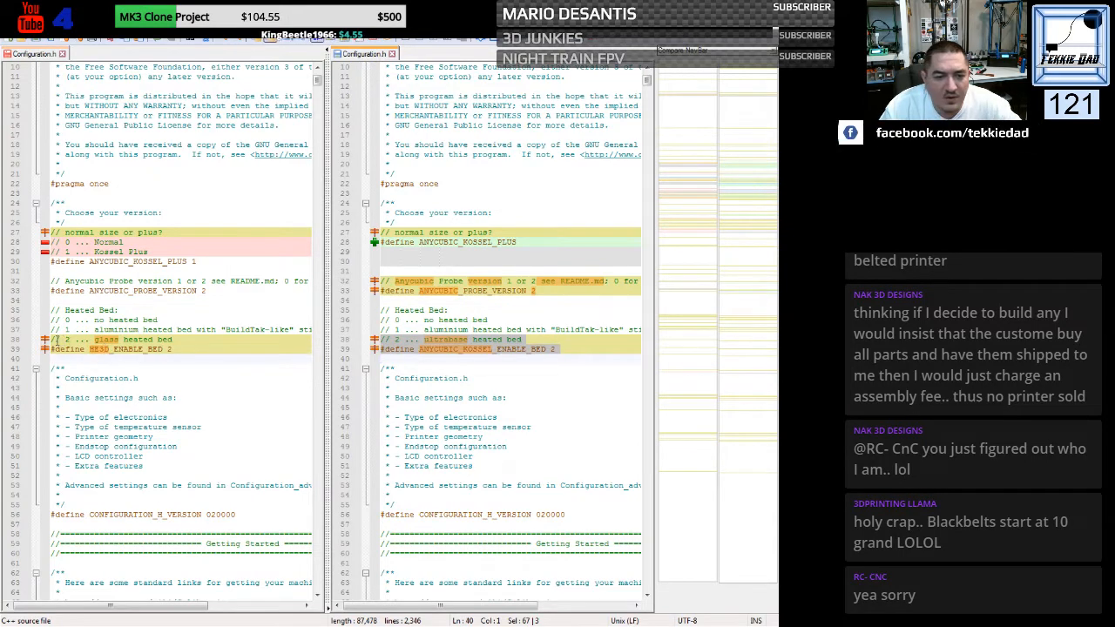
drag(51, 340, 51, 349)
key(ctrl+v)
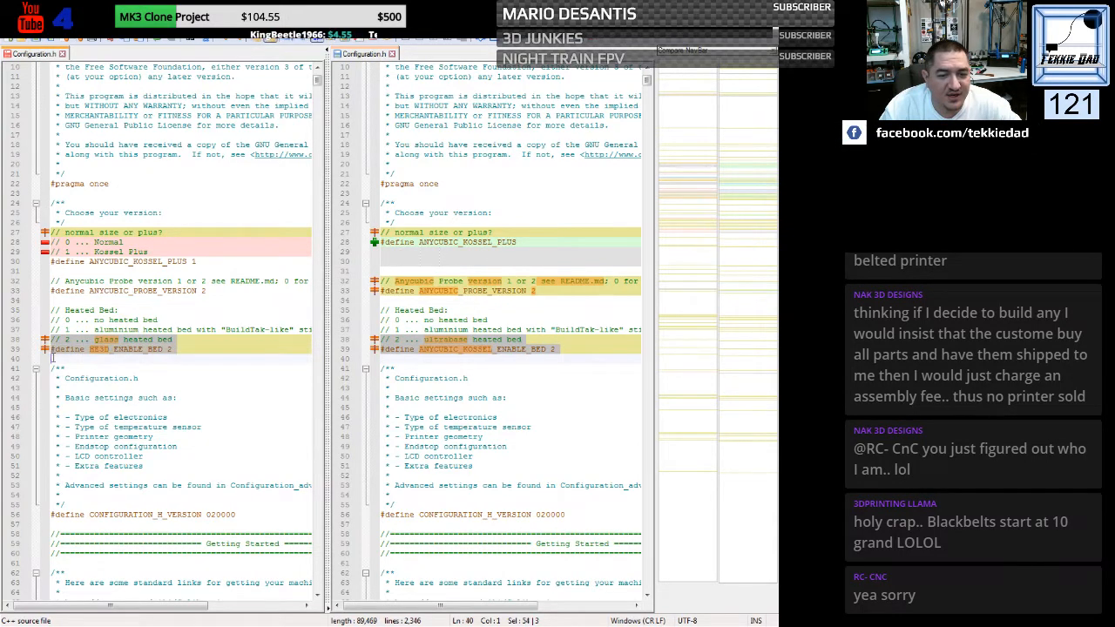
key(ctrl+shift+l)
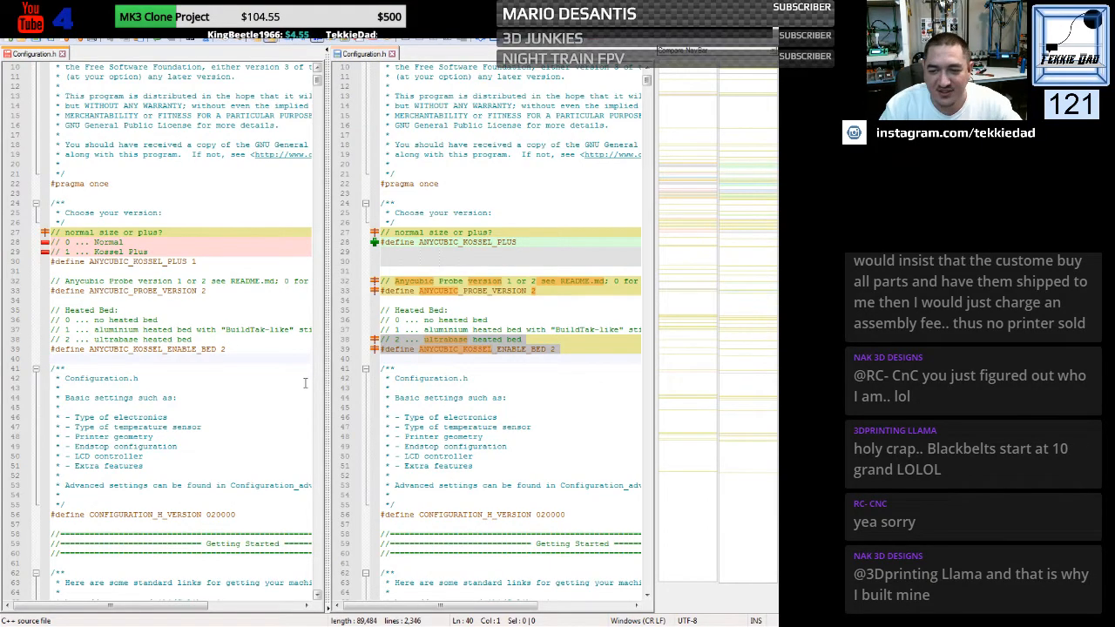
- Replace the HE3D file's STRING_CONFIG_H_AUTHOR line with the corresponding line from the Anycubic file
click(249, 408)
scroll(249, 411, down, 5)
scroll(249, 410, down, 15)
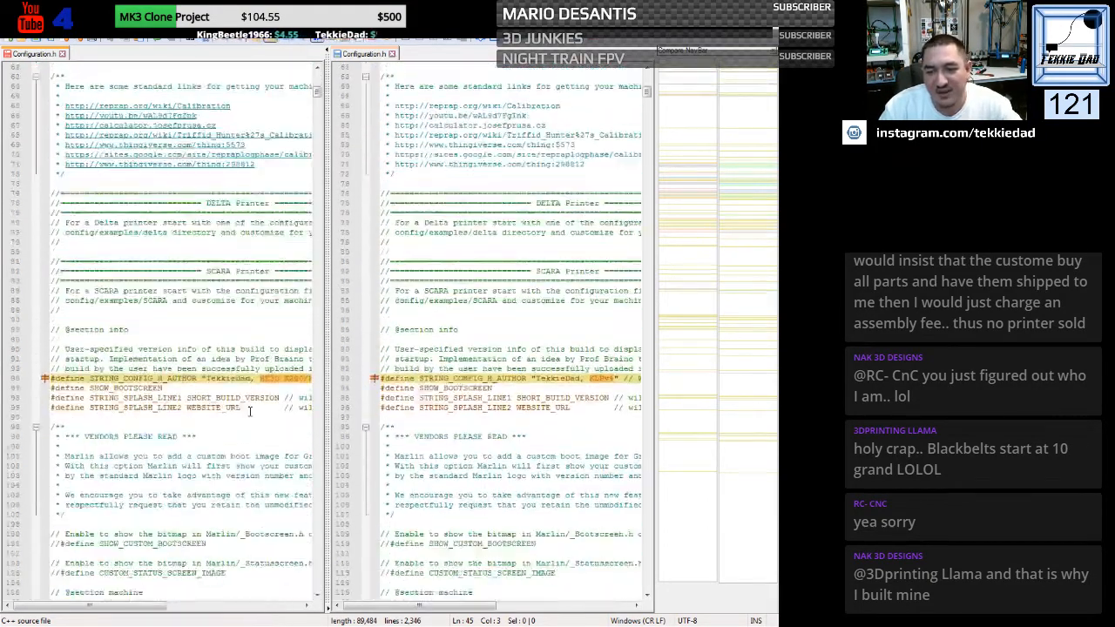
scroll(383, 302, down, 1)
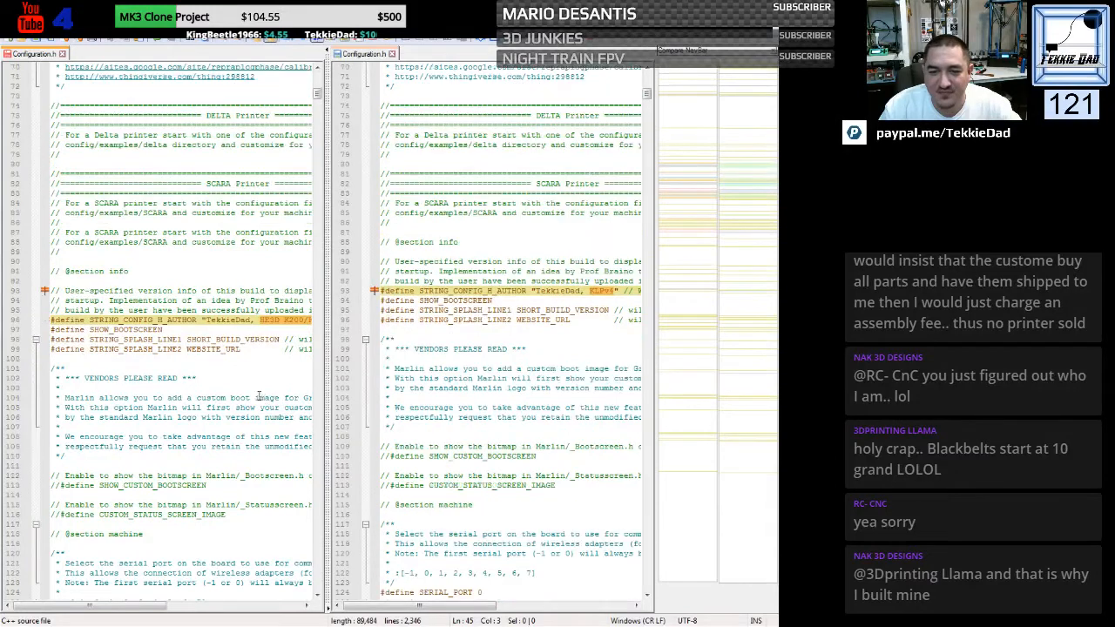
drag(381, 293, 383, 302)
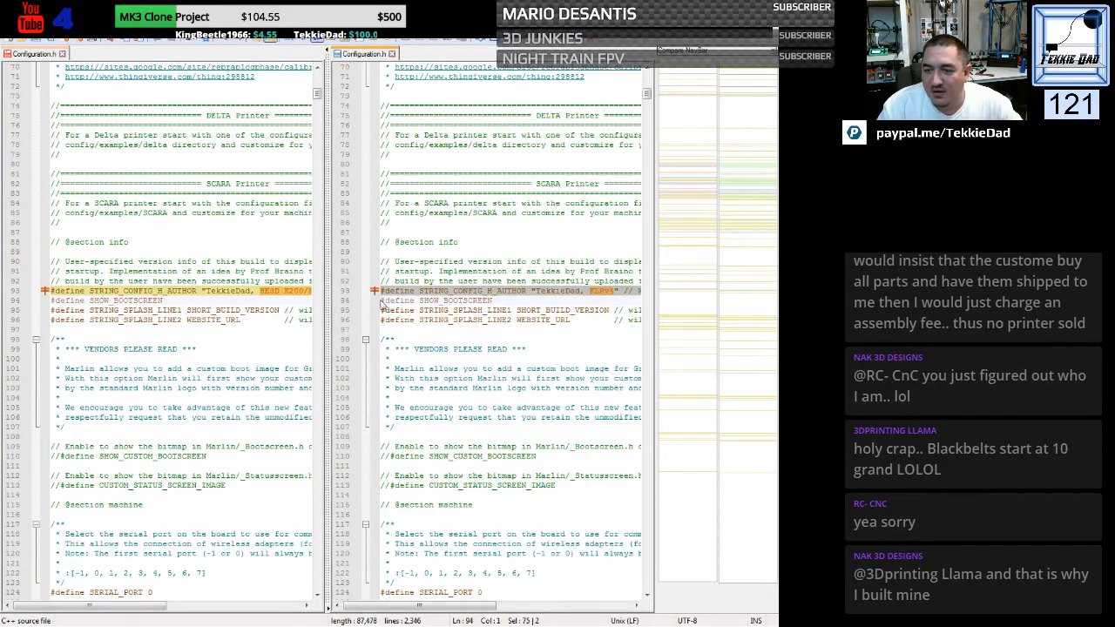
drag(52, 292, 54, 302)
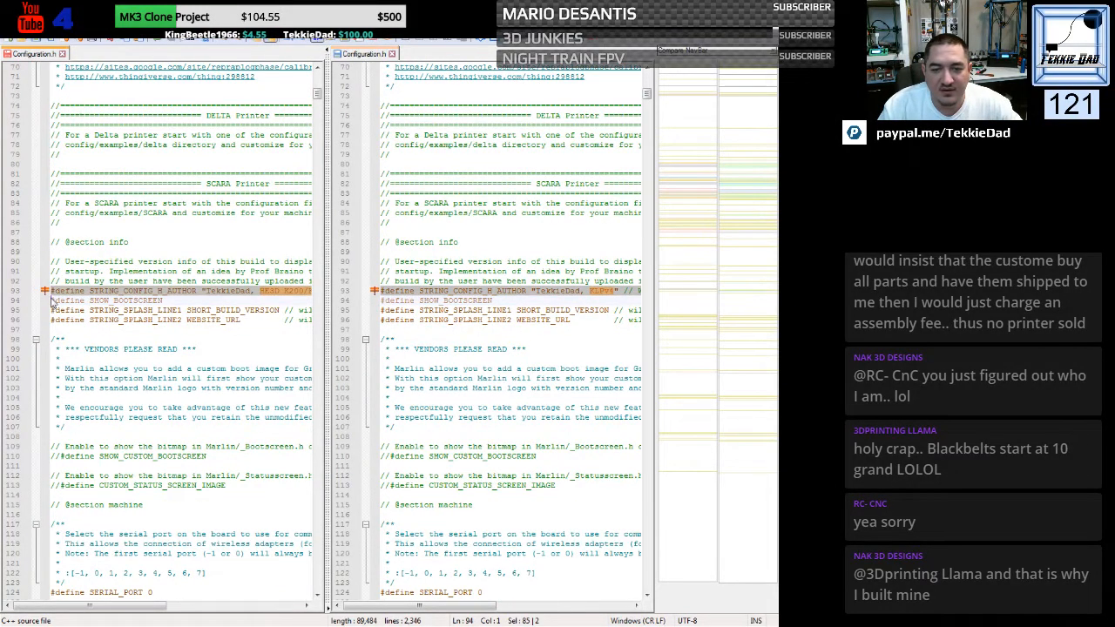
key(ctrl+v)
- Change the version label in the HE3D file's STRING_CONFIG_H_AUTHOR define to KLPv5
click(282, 291)
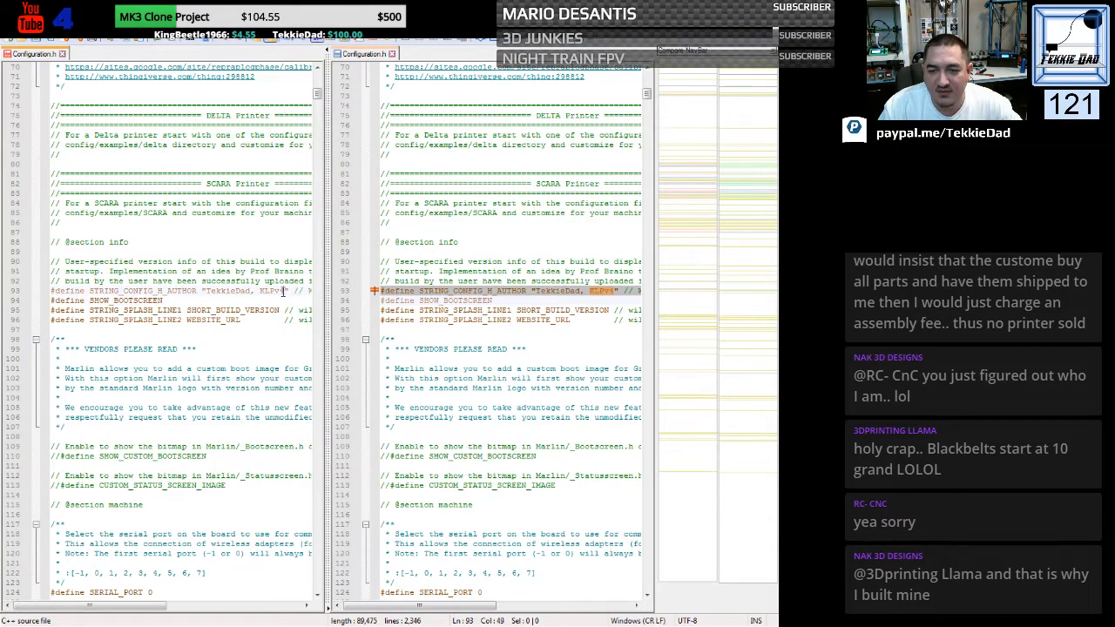
text(5)
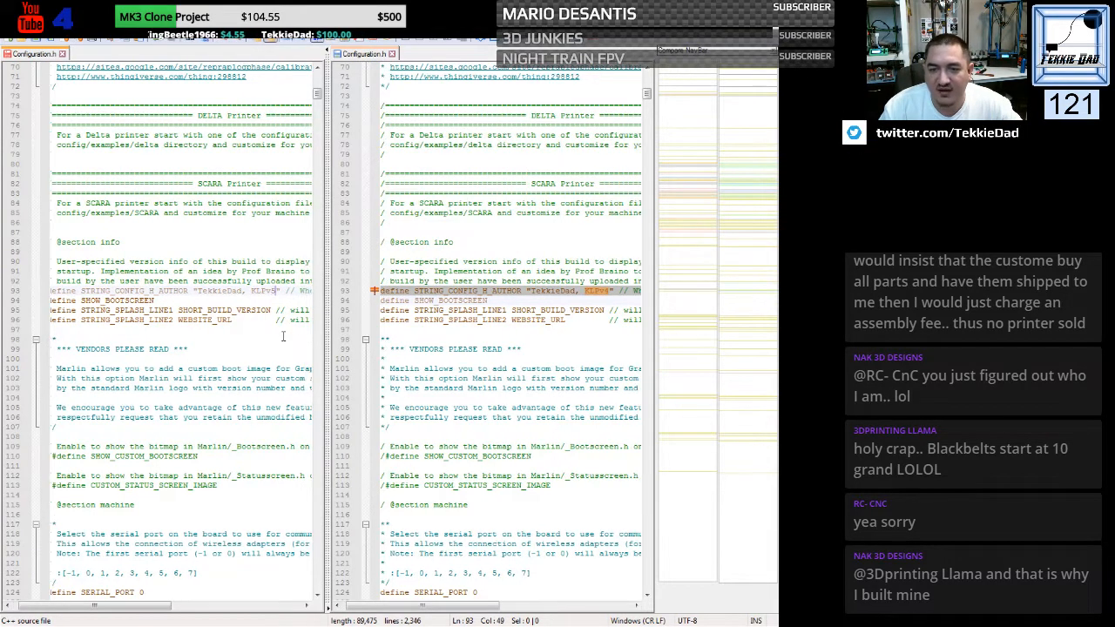
click(247, 348)
drag(162, 606, 98, 608)
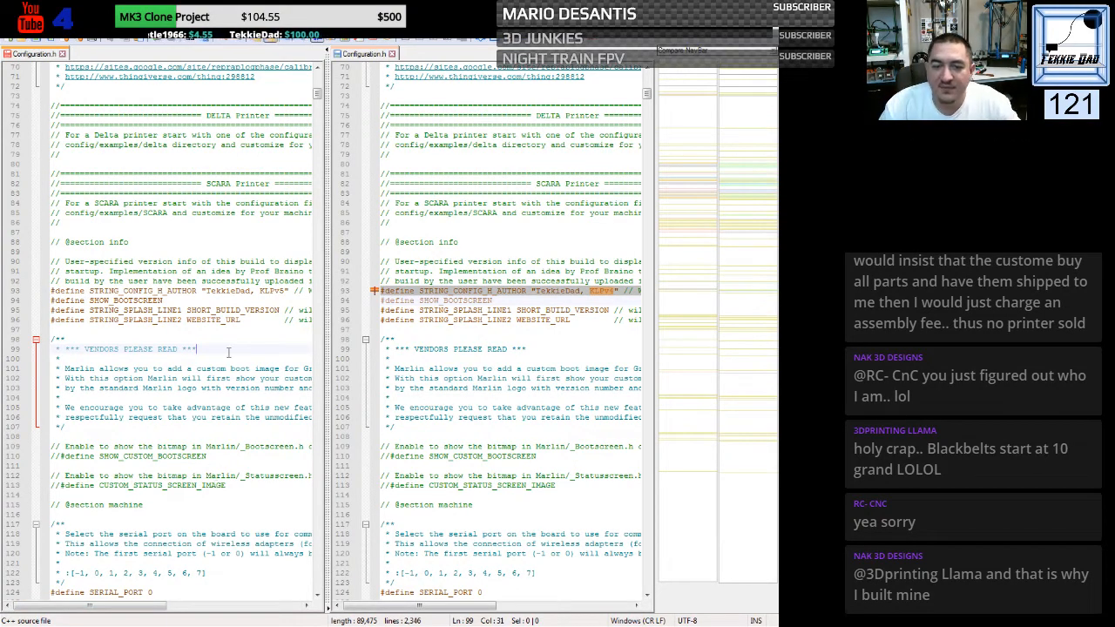
- Replace the HE3D file's MOTHERBOARD define with the BOARD_TRIGORILLA_14 line from the Anycubic file
scroll(231, 367, down, 6)
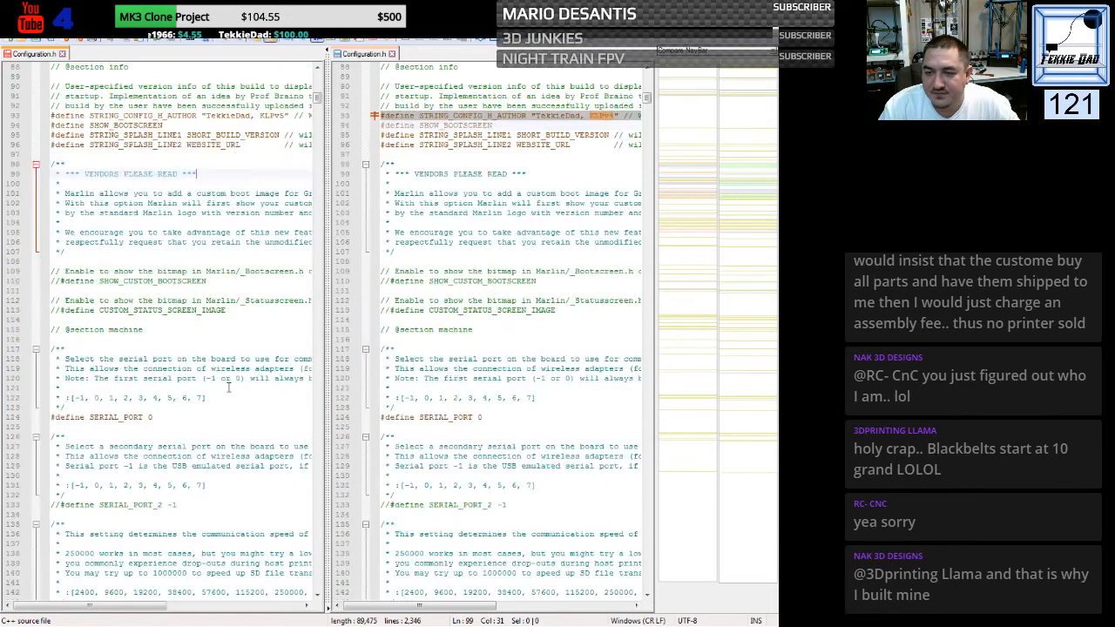
scroll(229, 388, down, 1)
scroll(229, 389, down, 8)
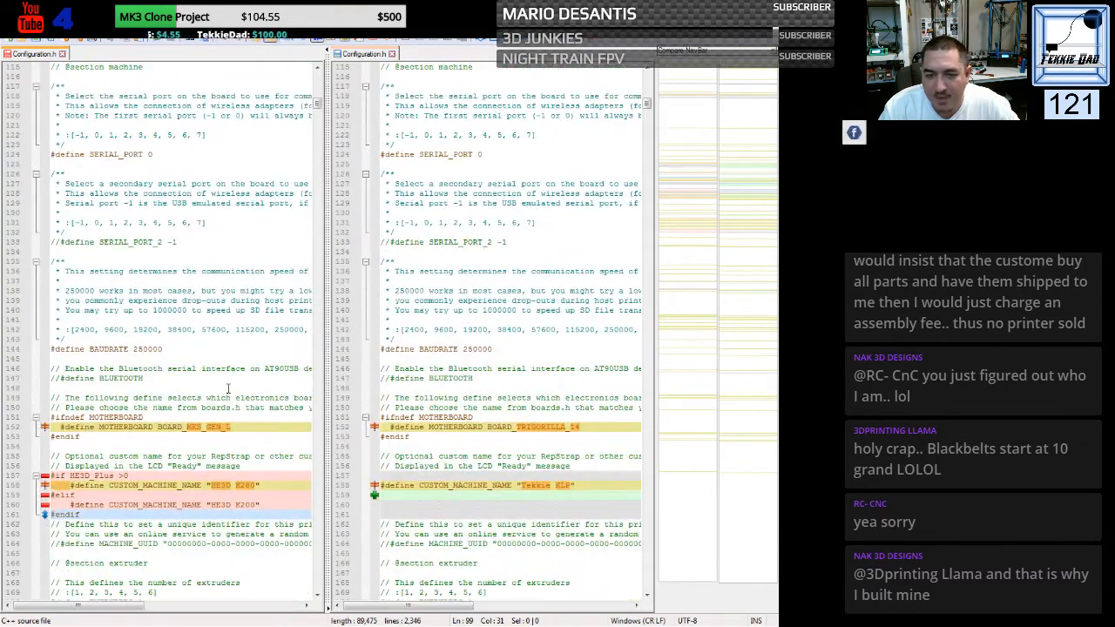
scroll(229, 389, down, 3)
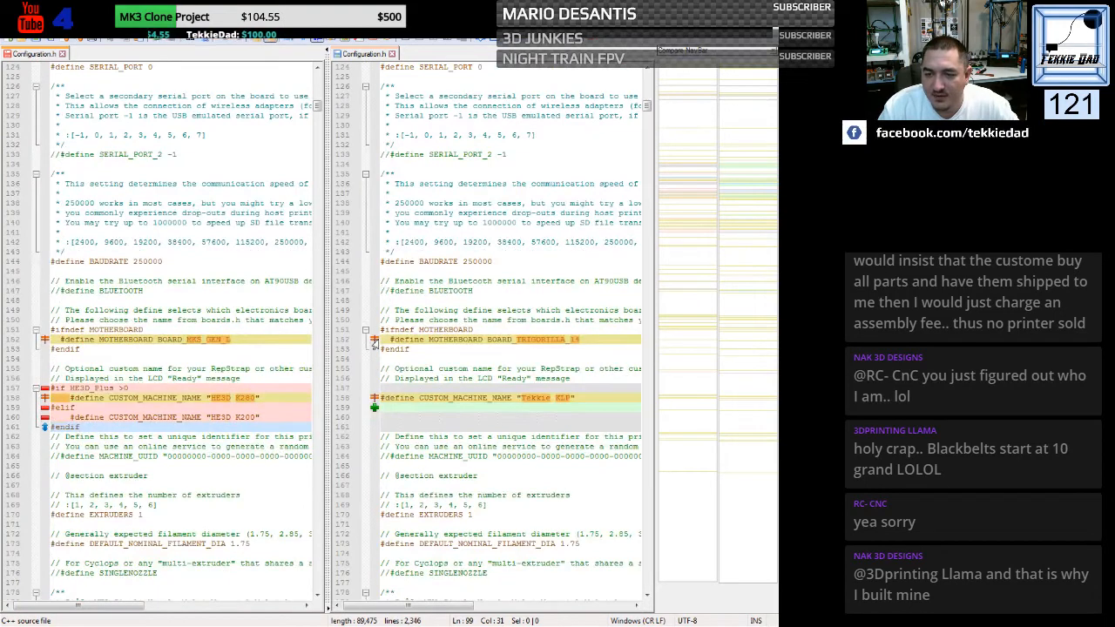
click(374, 344)
key(ctrl+c)
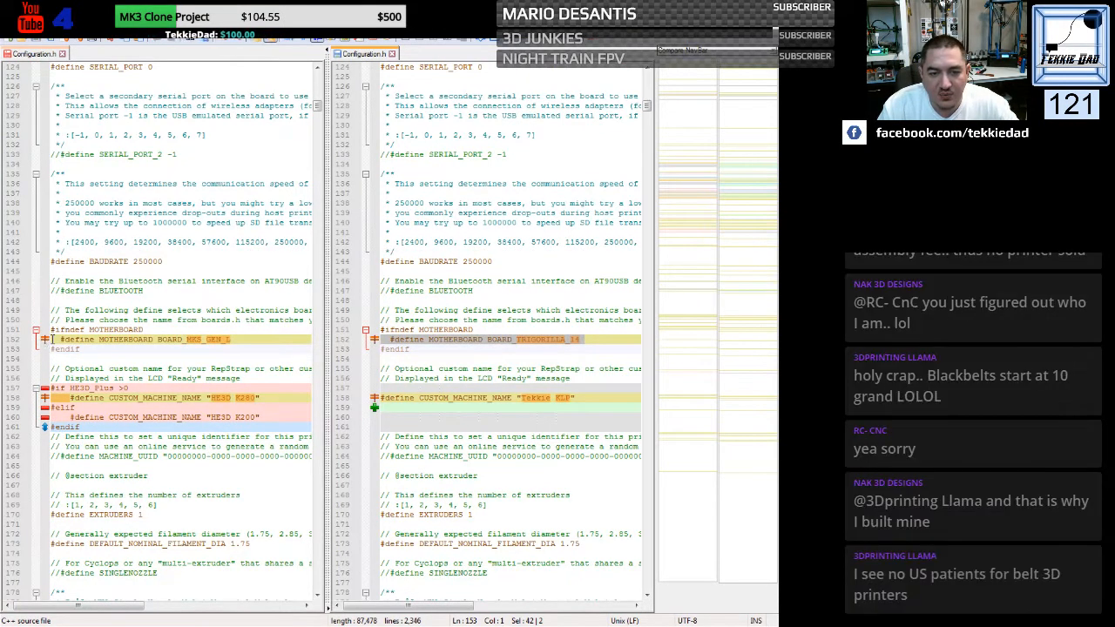
click(52, 339)
key(ctrl+v)
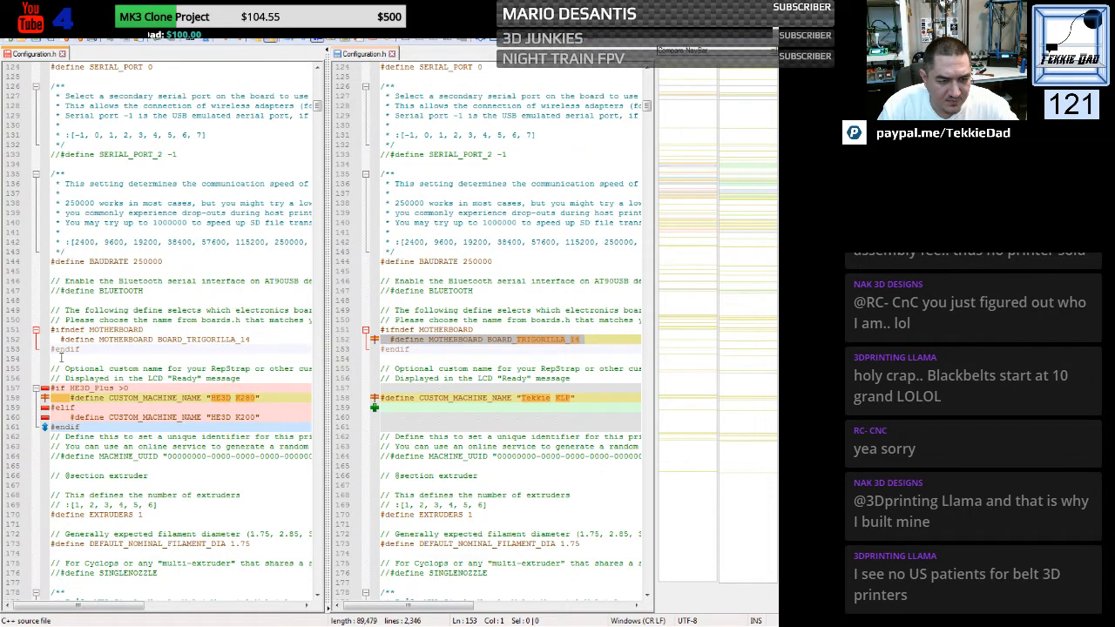
- Set CUSTOM_MACHINE_NAME in the HE3D_Plus condition's first branch to "Kossel"
scroll(214, 314, down, 4)
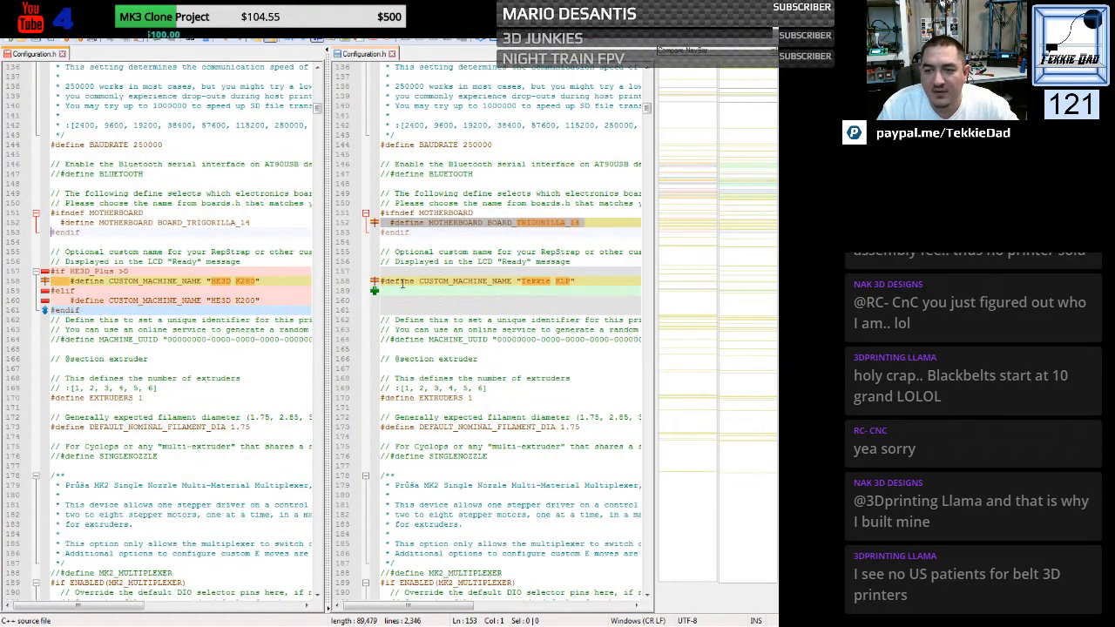
click(403, 273)
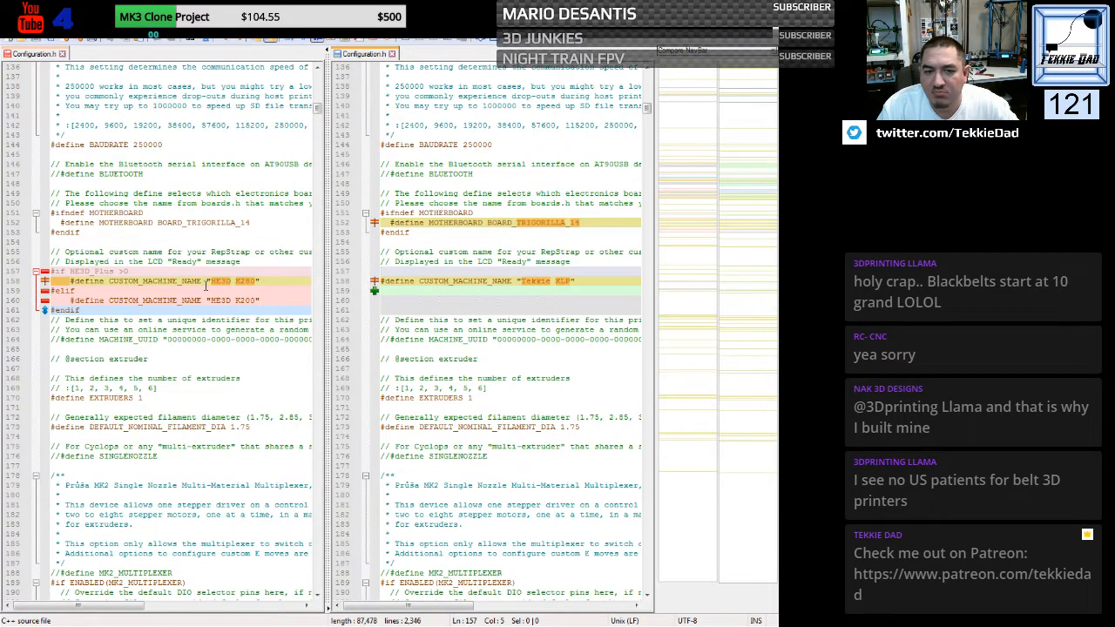
drag(210, 281, 240, 281)
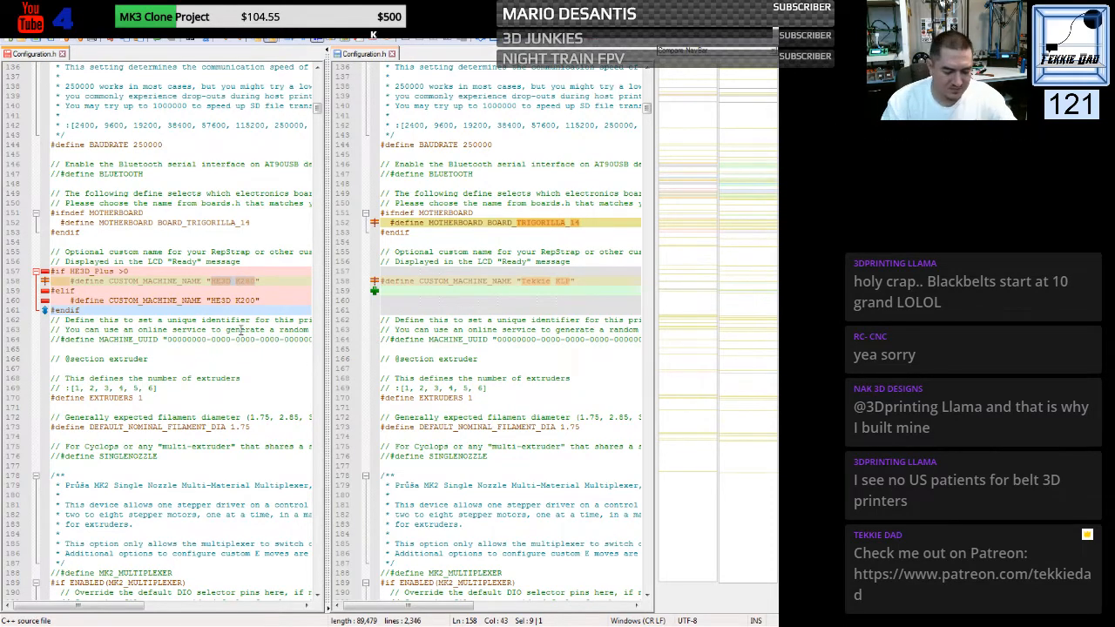
text(K)
text(ossel)
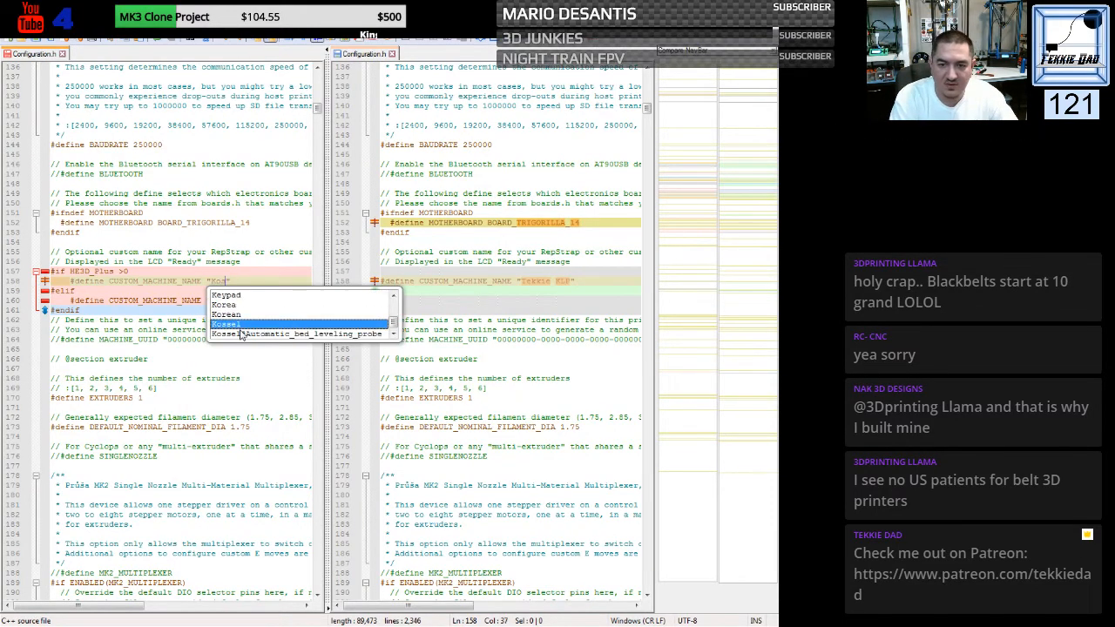
click(188, 333)
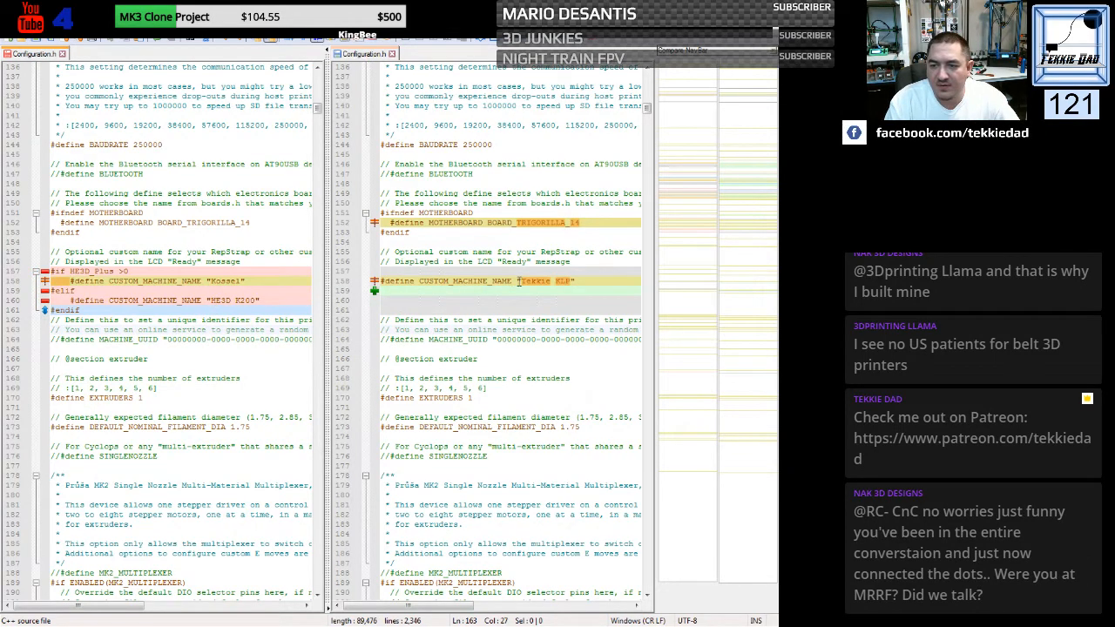
- Replace the CUSTOM_MACHINE_NAME value in the elif branch with "Tekkie KLP" from the Anycubic file
drag(520, 281, 570, 281)
key(ctrl+c)
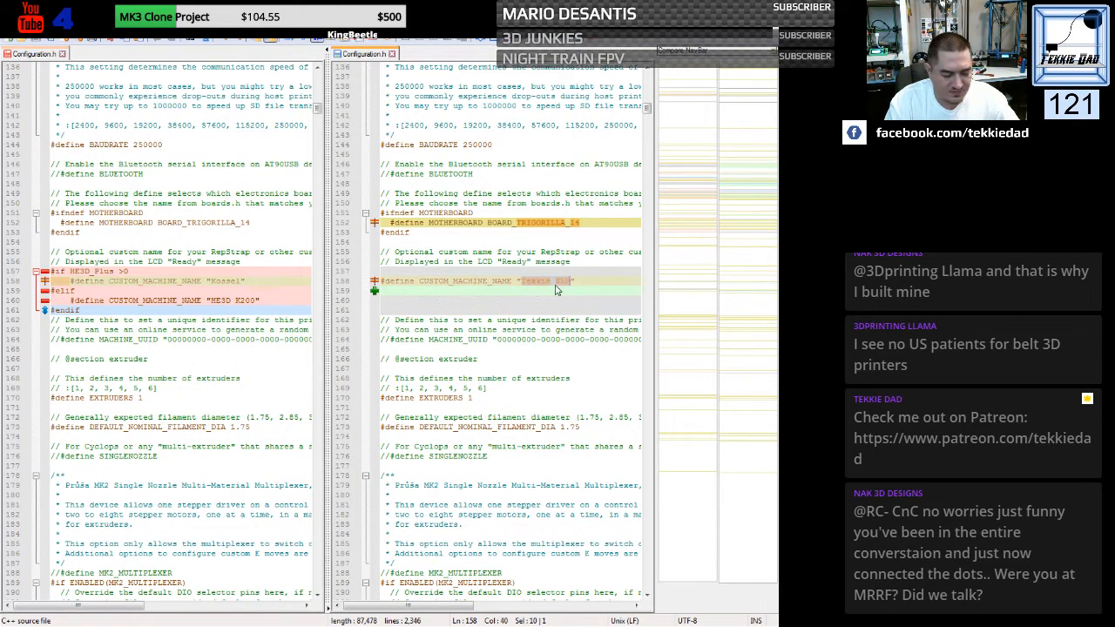
click(211, 301)
drag(211, 301, 255, 300)
key(ctrl+v)
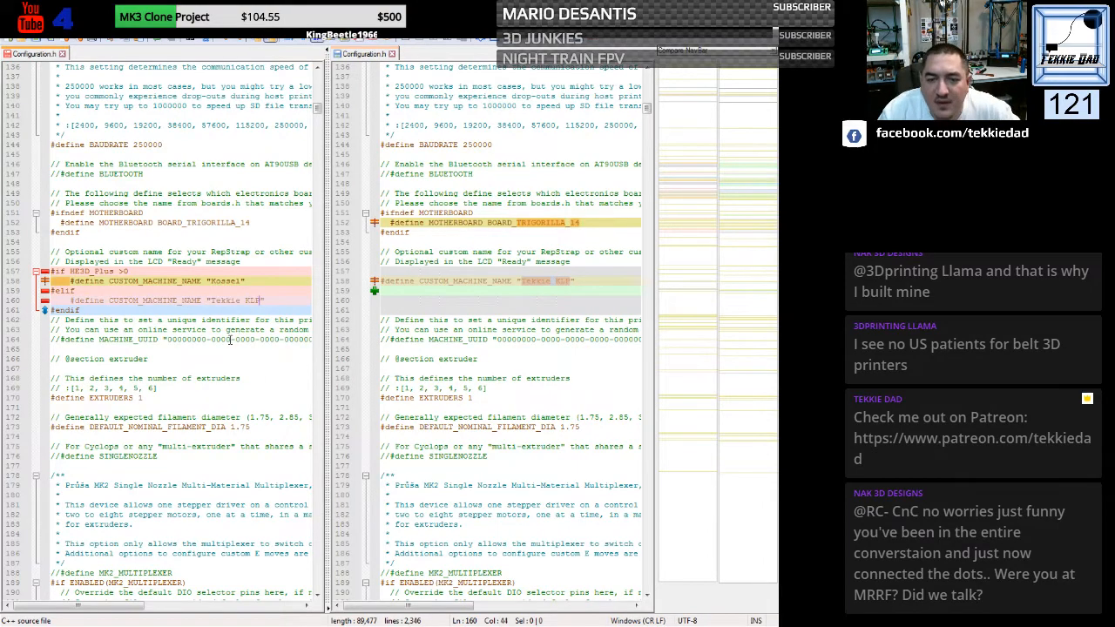
click(233, 338)
- Set the POWER_SUPPLY define in the HE3D file to 0
scroll(228, 322, down, 4)
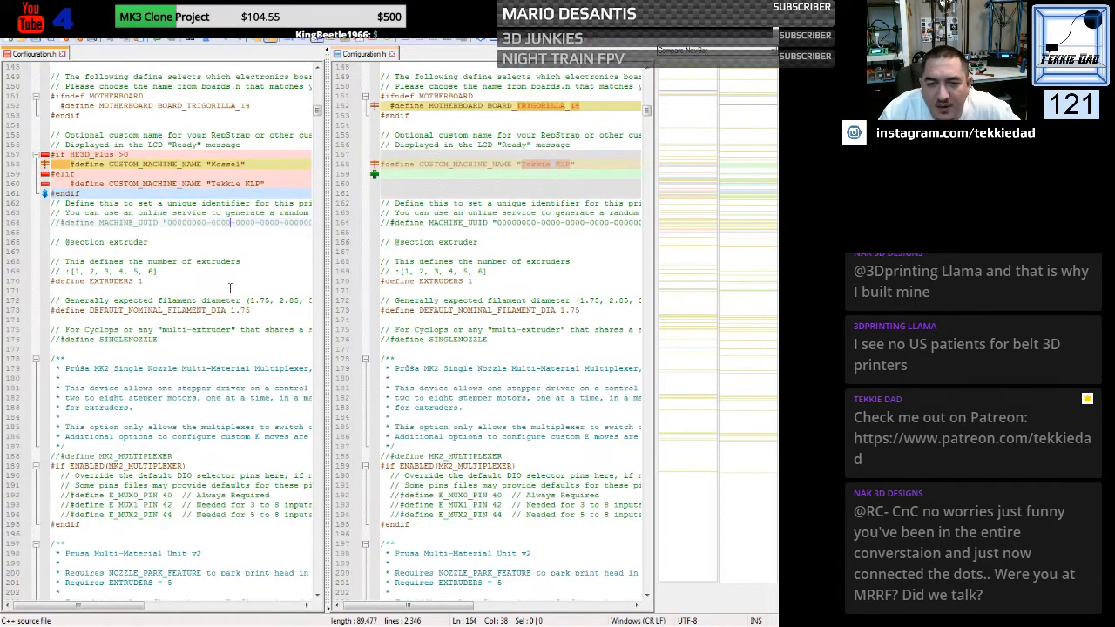
scroll(226, 299, down, 16)
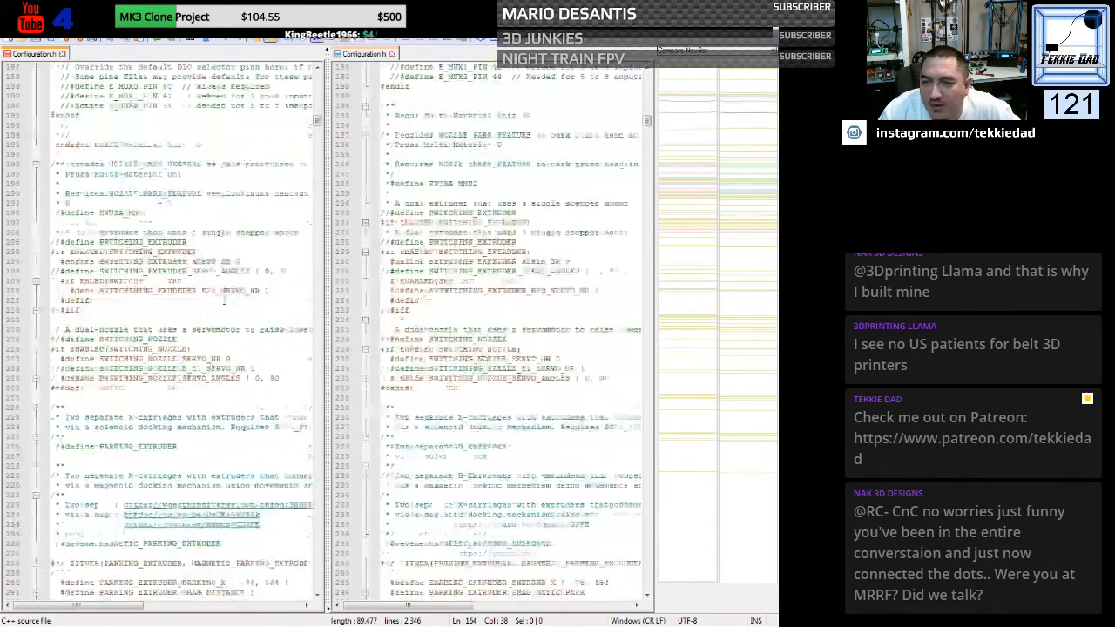
scroll(225, 300, down, 20)
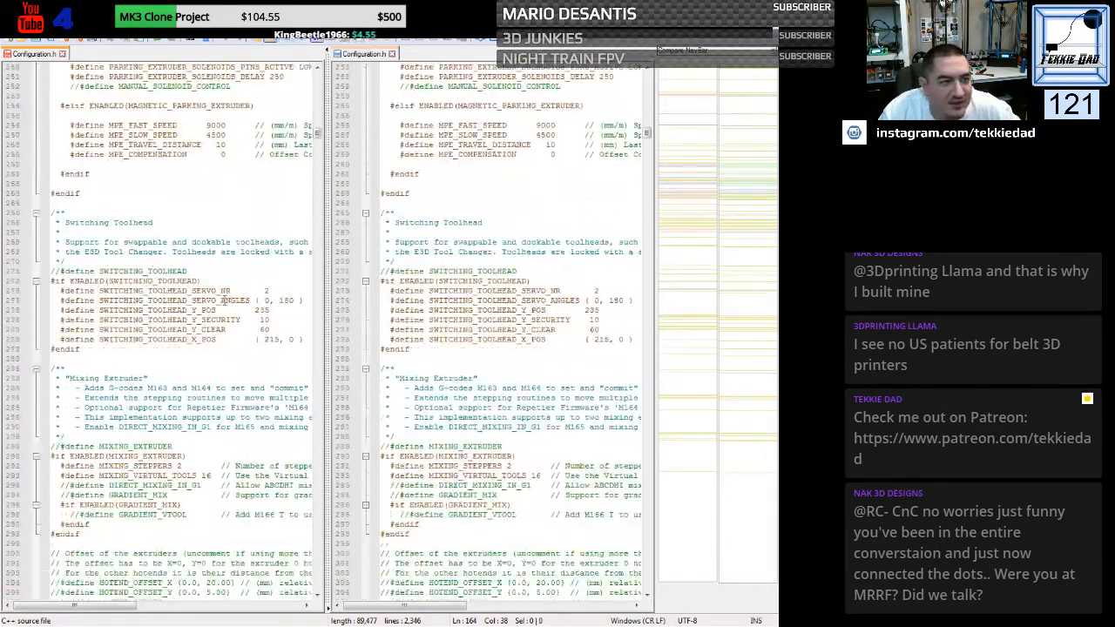
scroll(225, 301, down, 12)
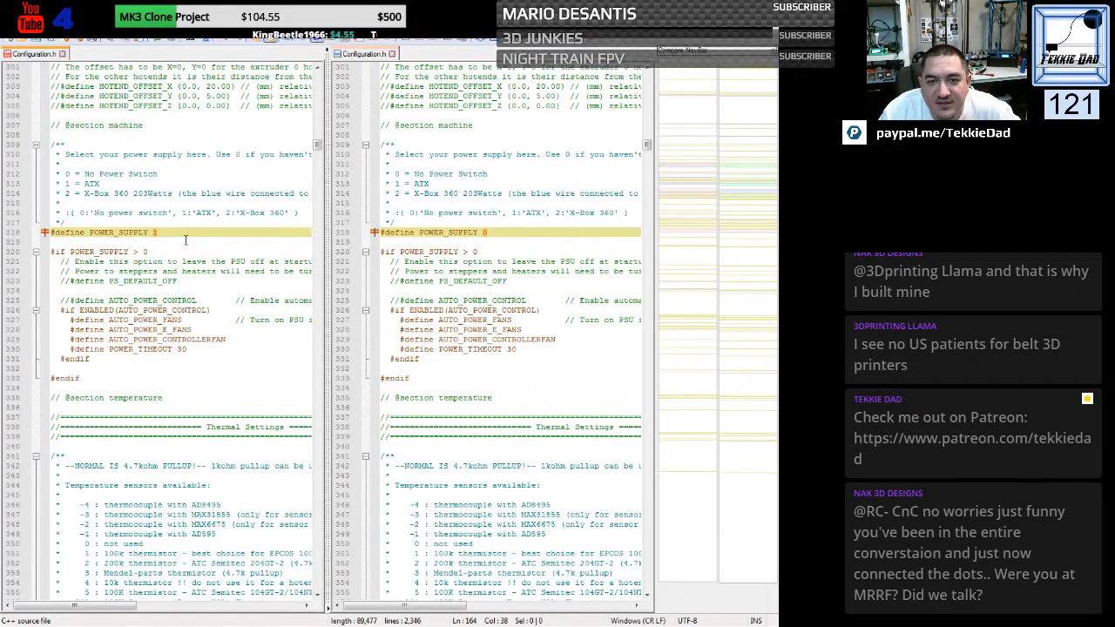
click(154, 232)
key(BackSpace)
text(0)
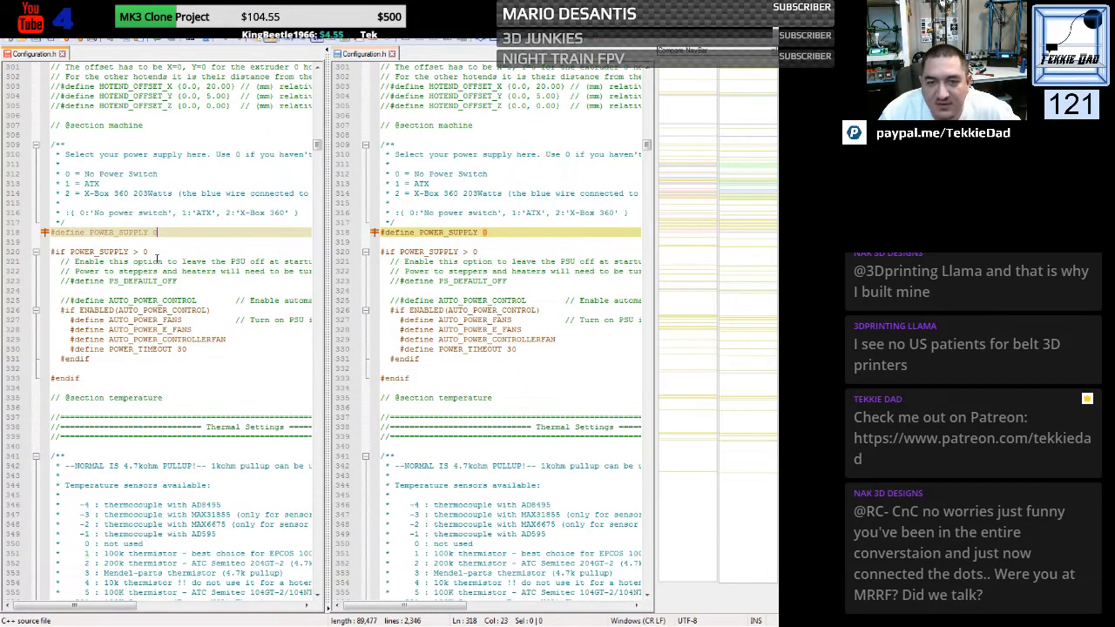
click(207, 273)
- Set TEMP_SENSOR_0 in the HE3D file's thermal settings to 5
scroll(207, 272, down, 20)
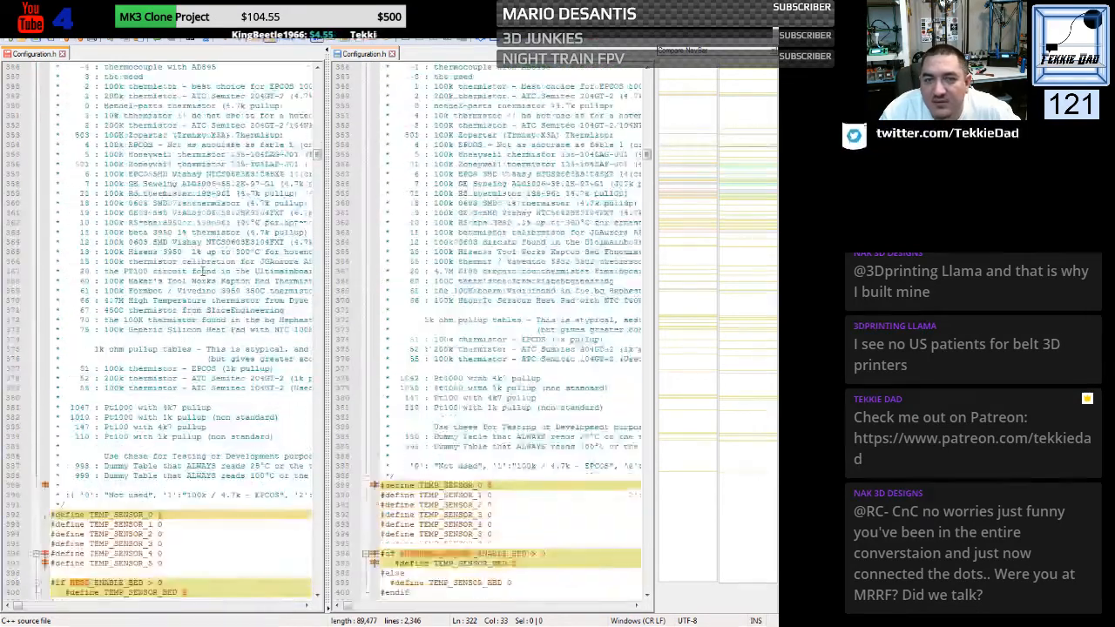
scroll(202, 272, down, 6)
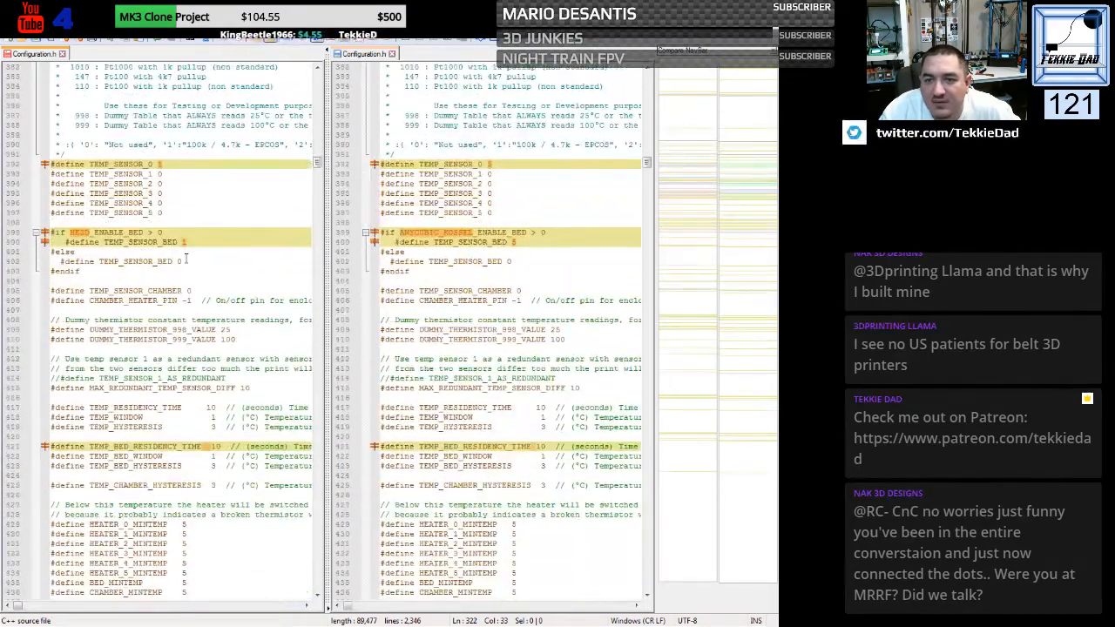
click(161, 164)
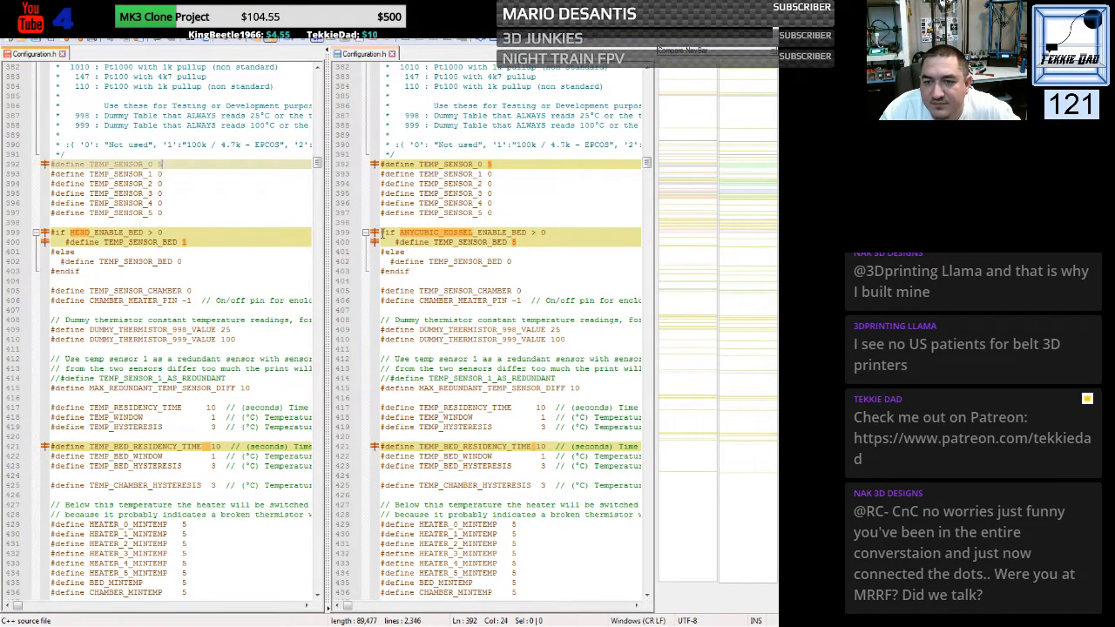
- Replace the HE3D bed condition and bed sensor define with the ANYCUBIC_KOSSEL_ENABLE_BED condition and TEMP_SENSOR_BED 5 from the Anycubic file
drag(369, 234, 369, 245)
key(ctrl+c)
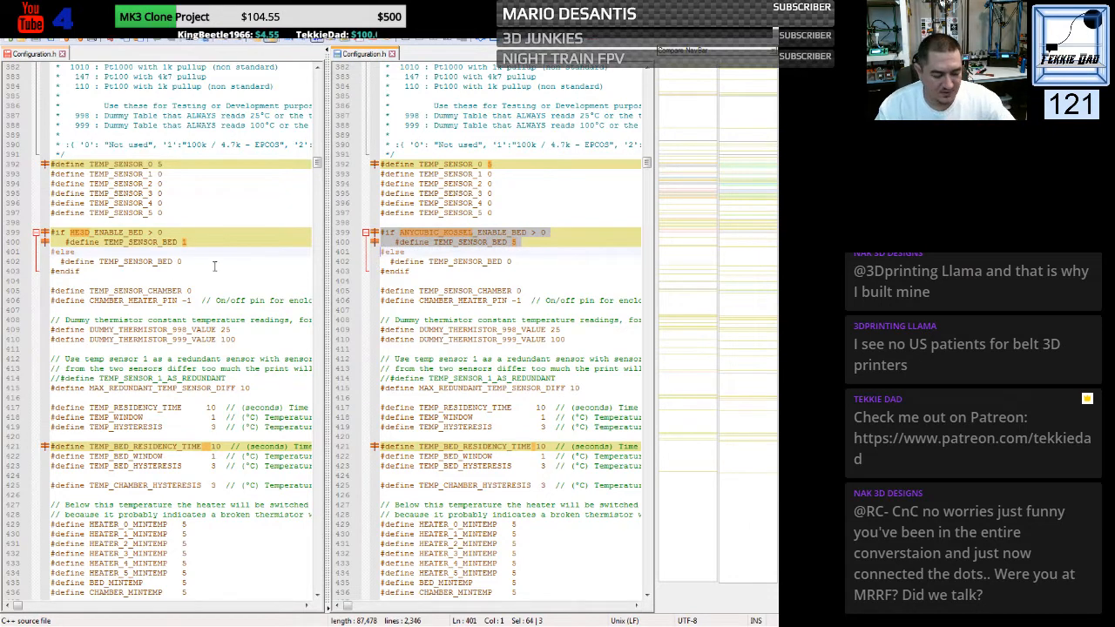
drag(52, 232, 52, 252)
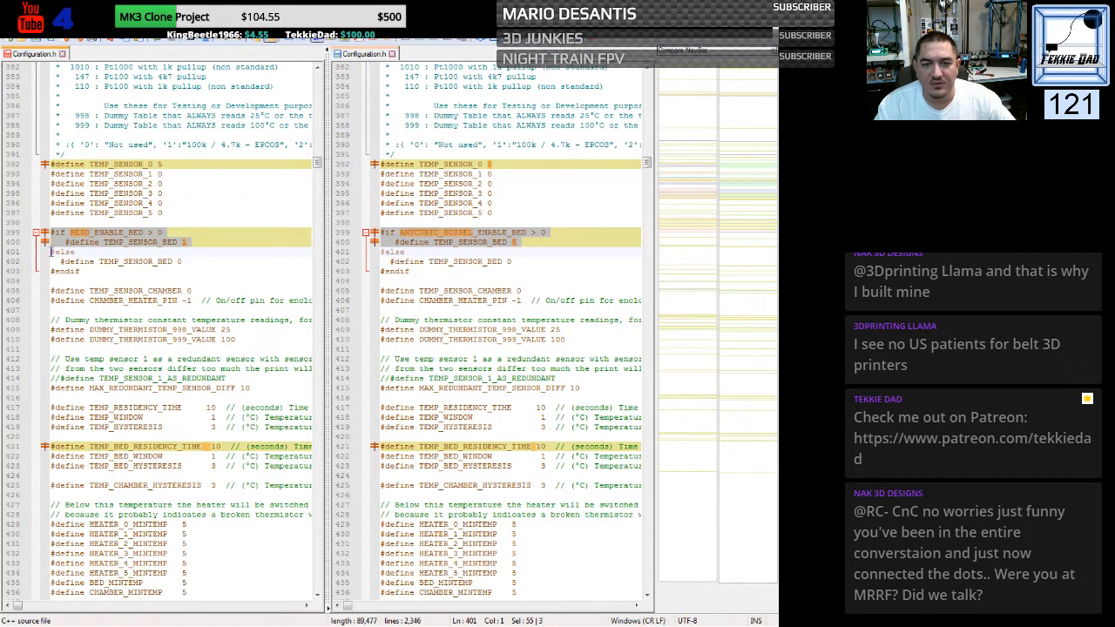
key(ctrl+v)
- Set BED_MAXTEMP in the HE3D file to 120
scroll(128, 300, down, 6)
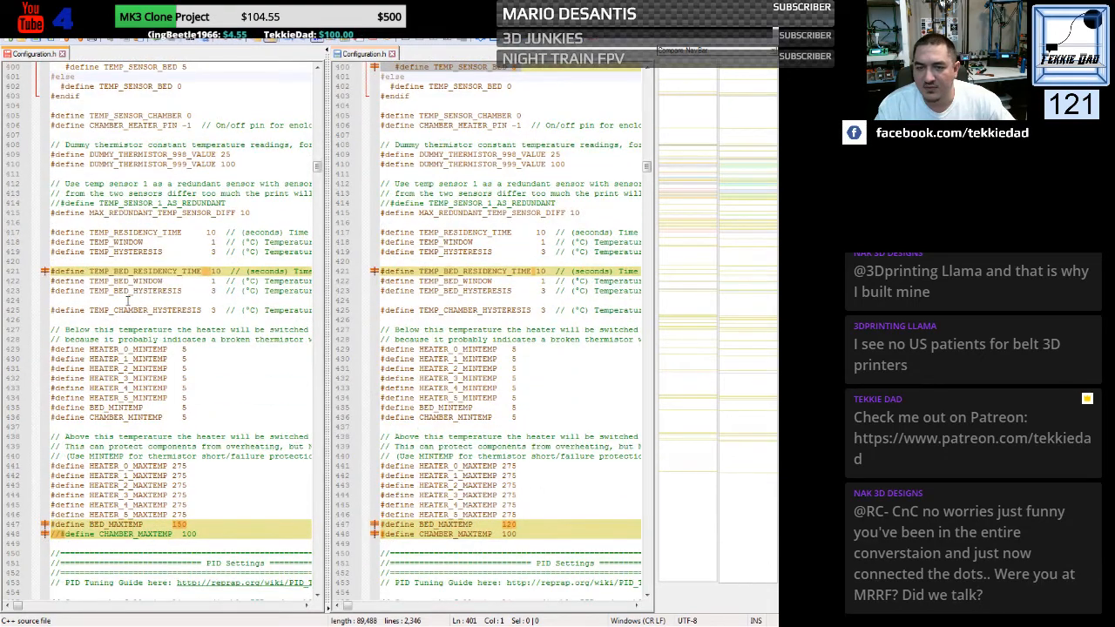
scroll(128, 300, down, 9)
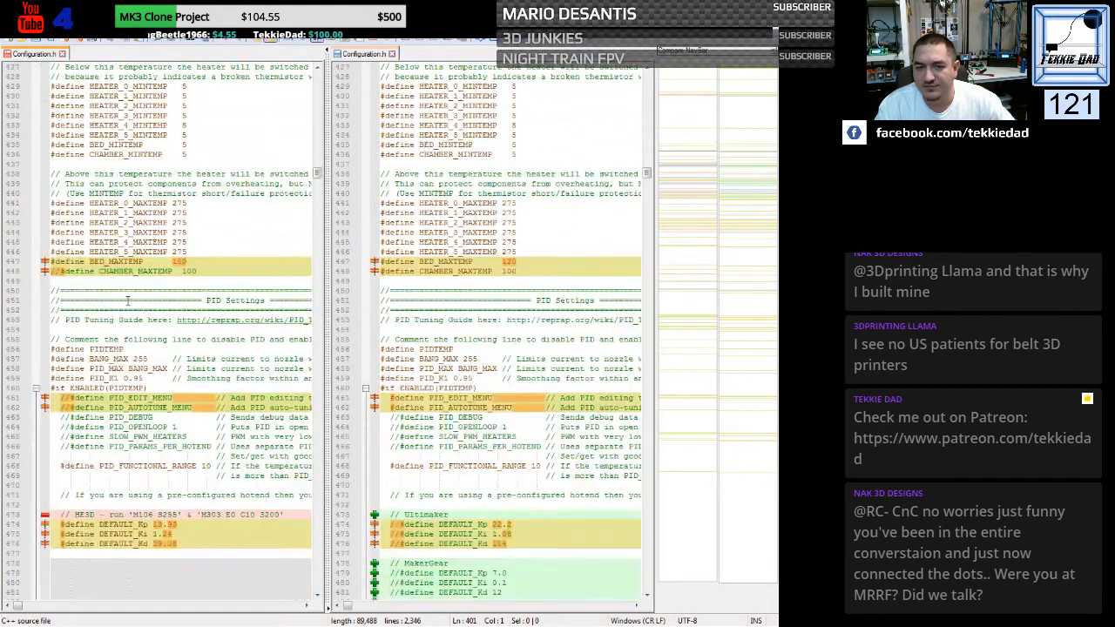
click(180, 261)
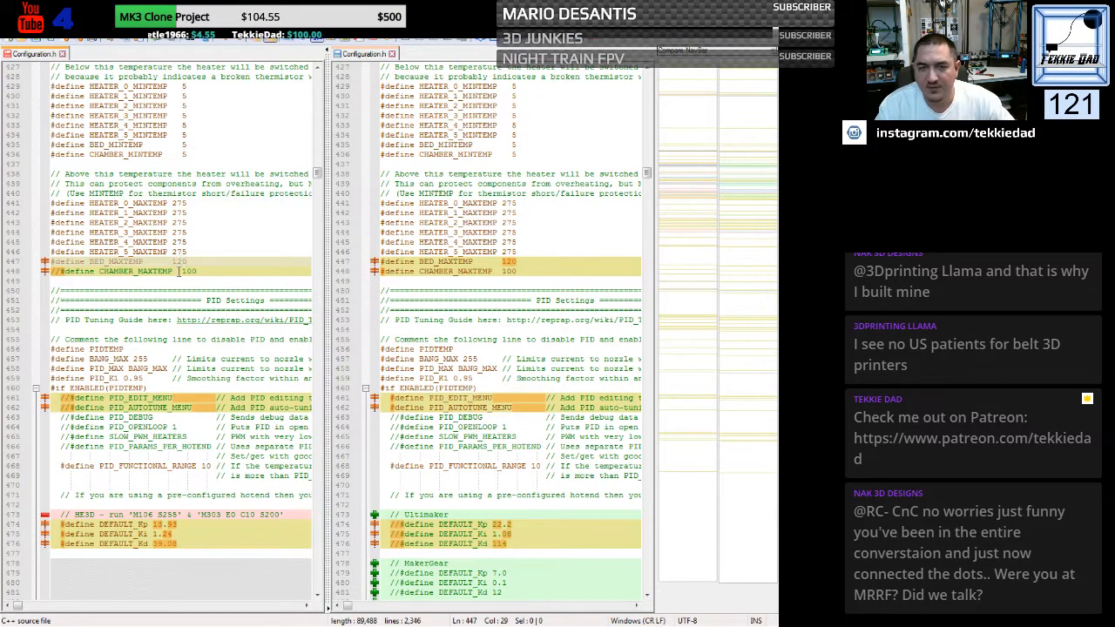
click(172, 290)
- Replace the HE3D hotend PID comment and DEFAULT_Kp, Ki and Kd defines with the Anycubic Kossel block: 19.00, 1.30 and 69.25
scroll(173, 283, down, 5)
scroll(172, 243, down, 1)
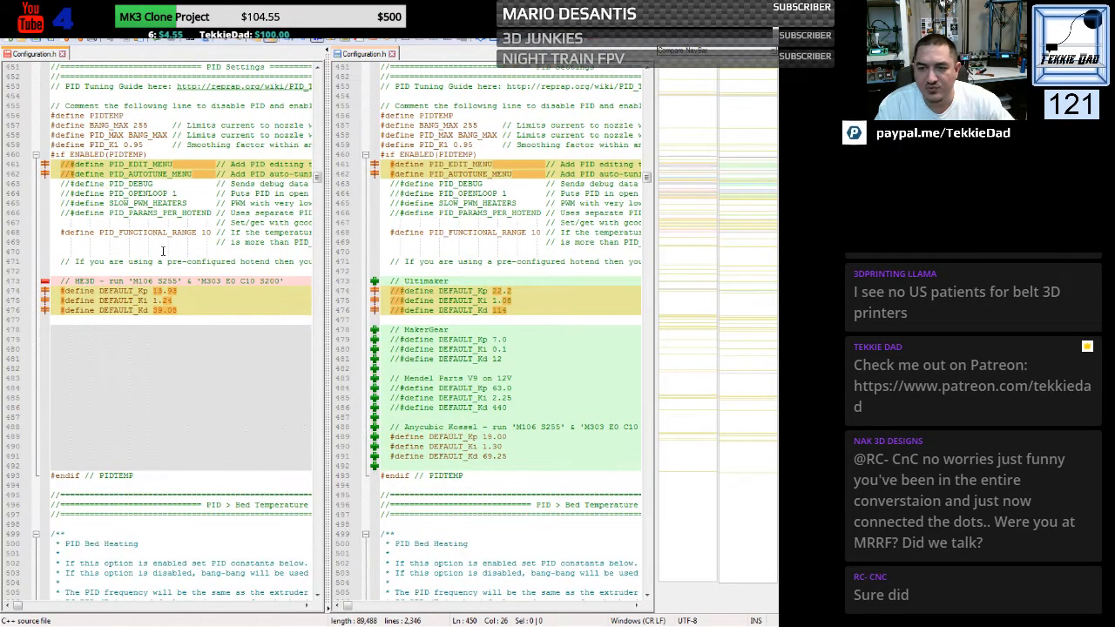
scroll(162, 251, down, 2)
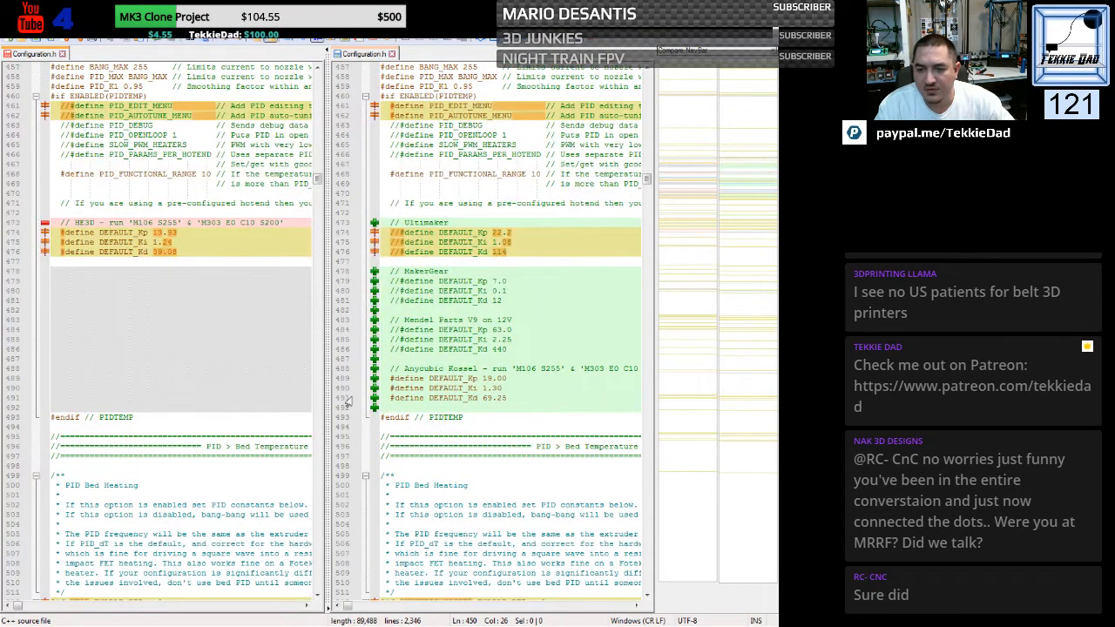
click(377, 380)
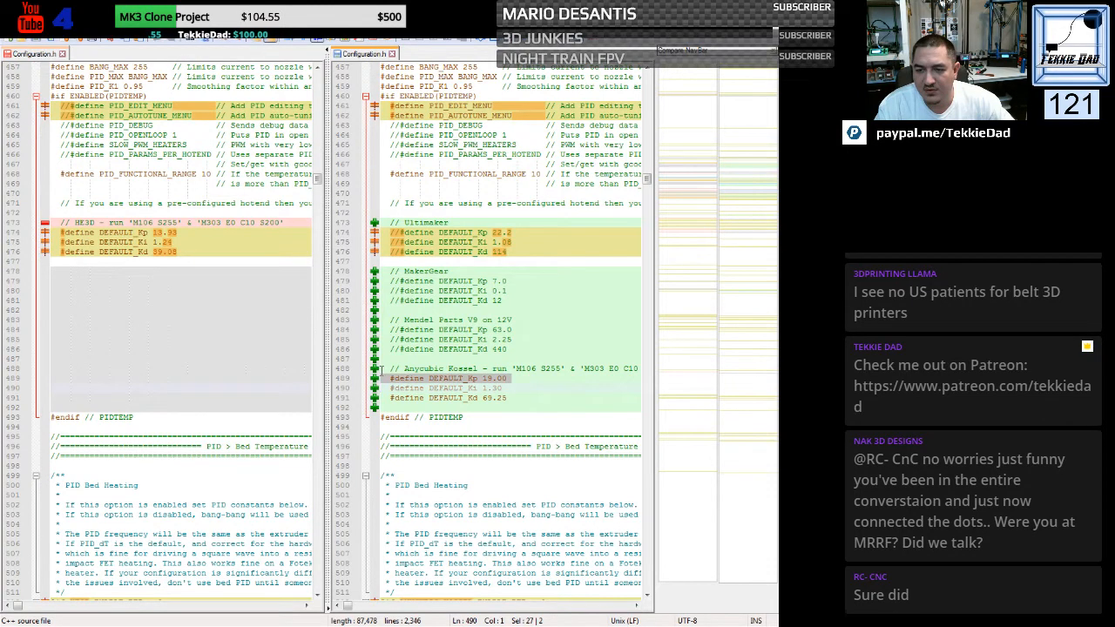
drag(376, 369, 379, 407)
key(ctrl+c)
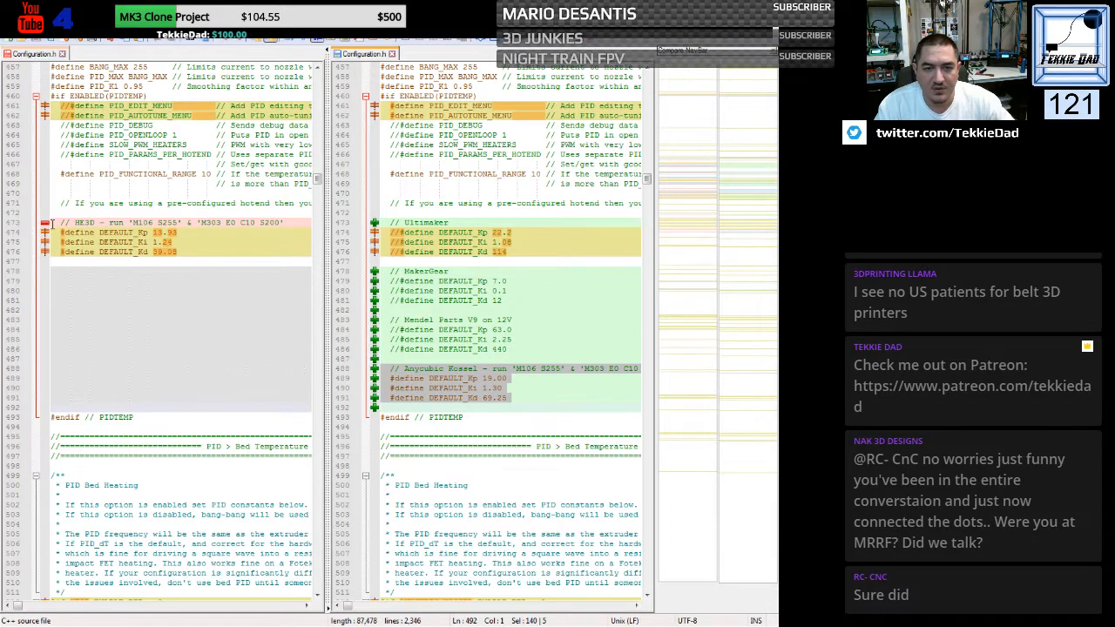
drag(52, 224, 52, 261)
key(ctrl+v)
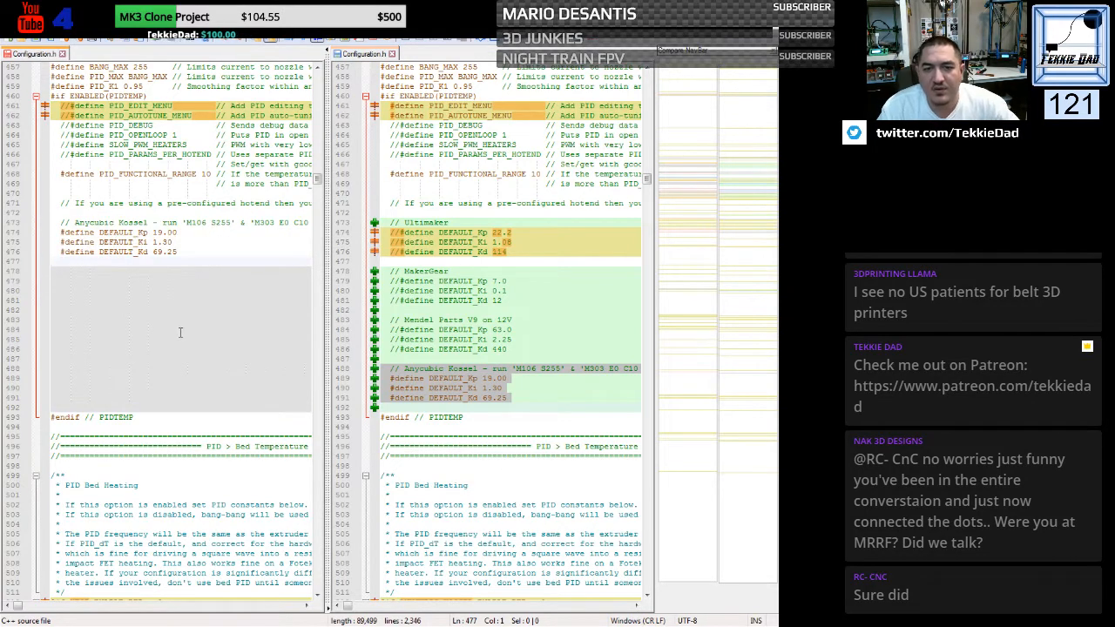
click(181, 310)
- Replace the HE3D_ENABLE_BED condition above PIDTEMPBED with the Anycubic file's #if ANYCUBIC_KOSSEL_ENABLE_BED > 0 line
scroll(181, 311, down, 1)
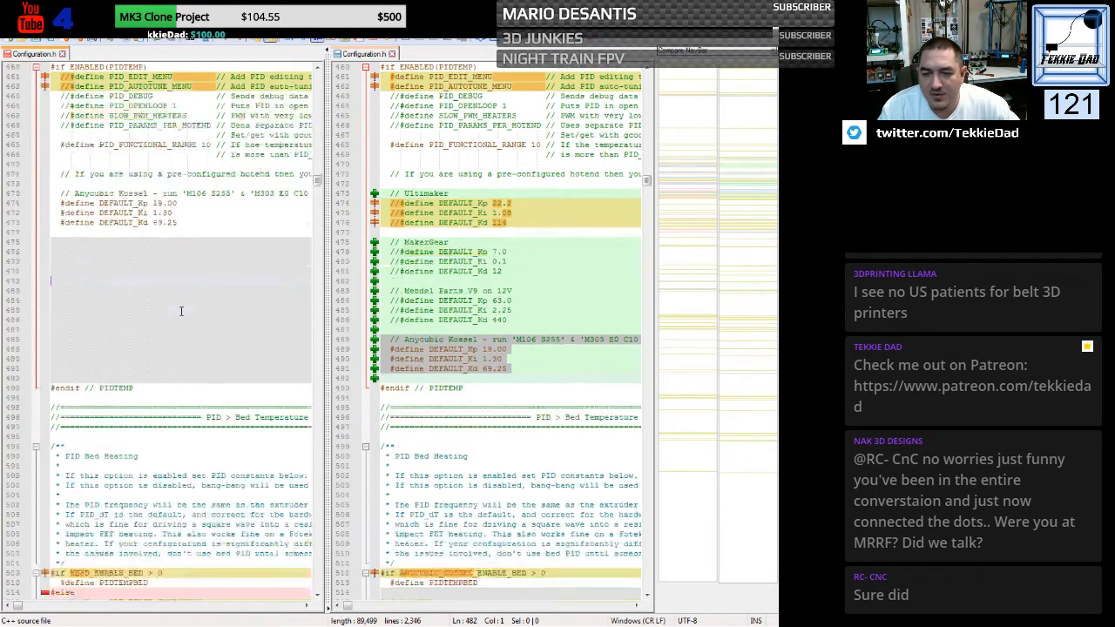
scroll(182, 311, down, 4)
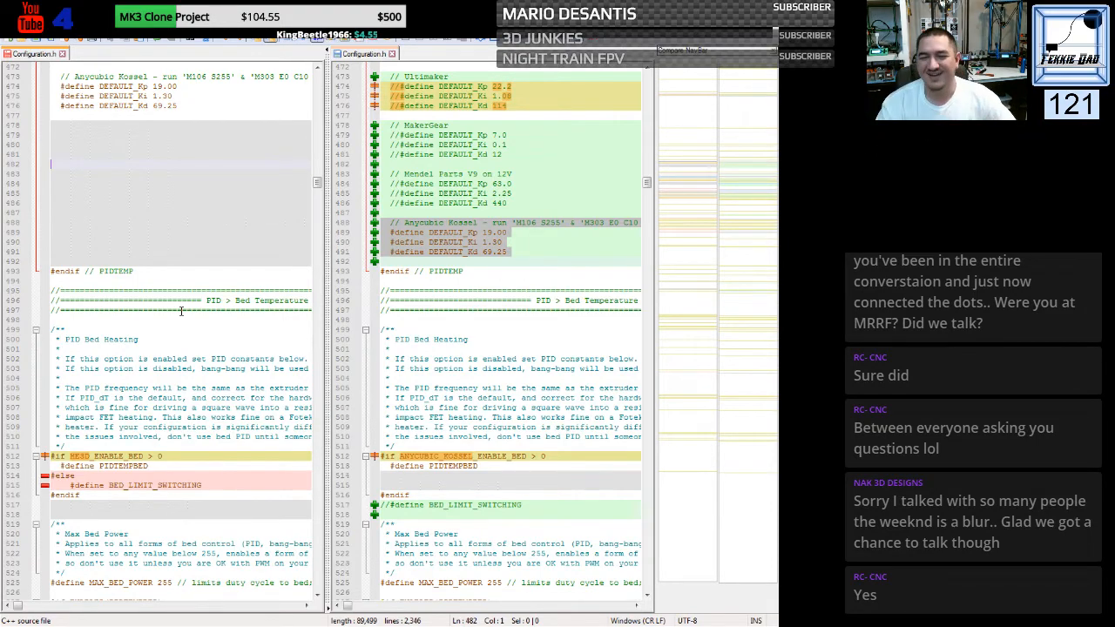
scroll(181, 311, down, 7)
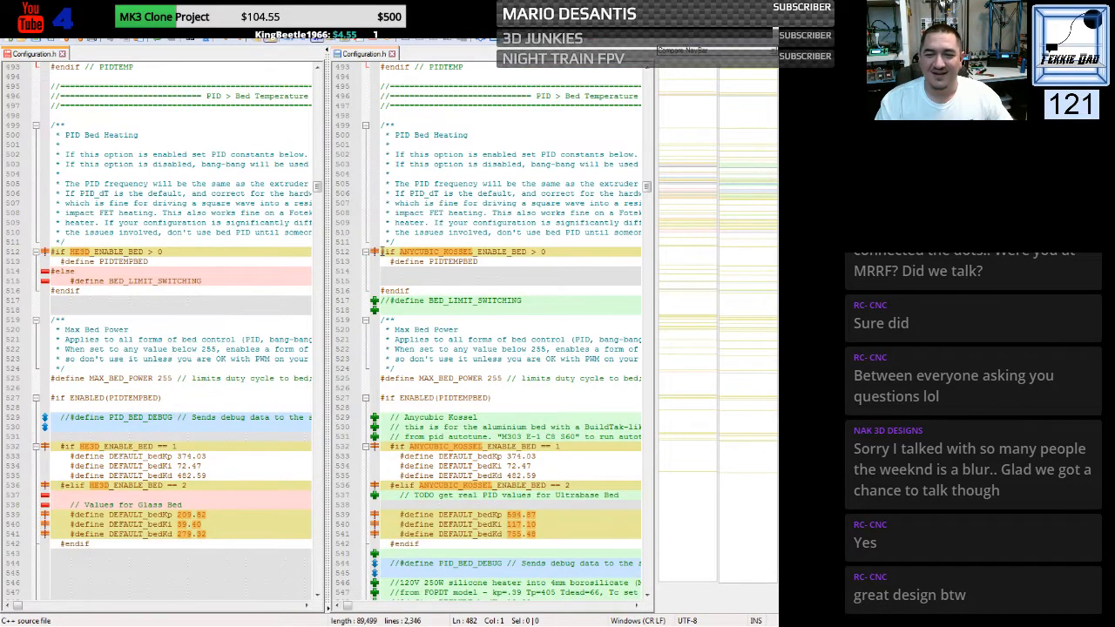
drag(381, 251, 375, 266)
key(ctrl+c)
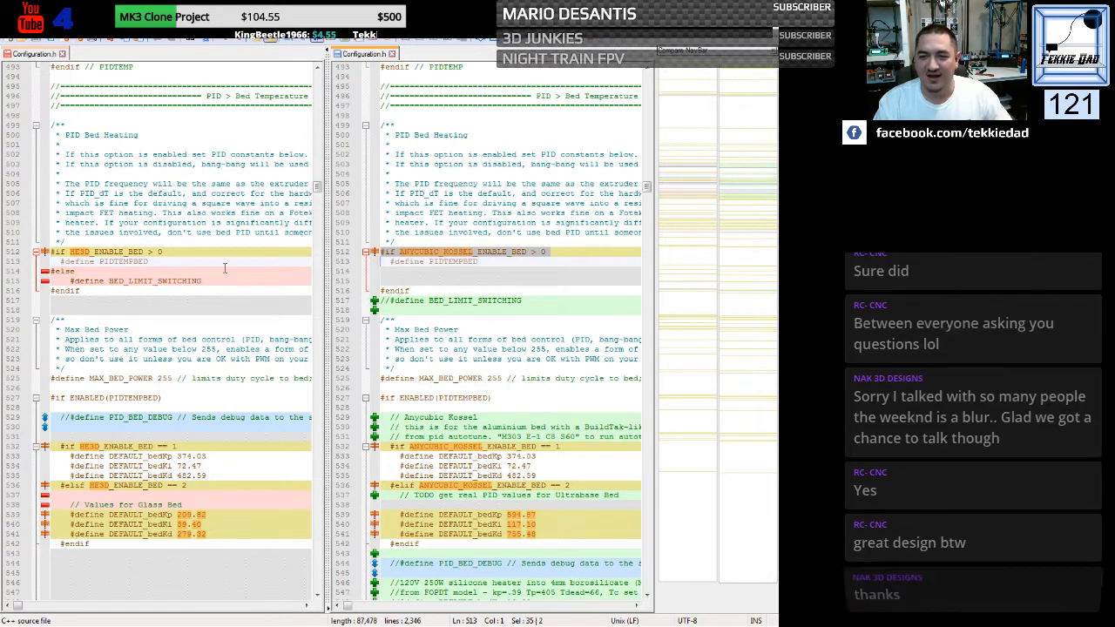
click(52, 253)
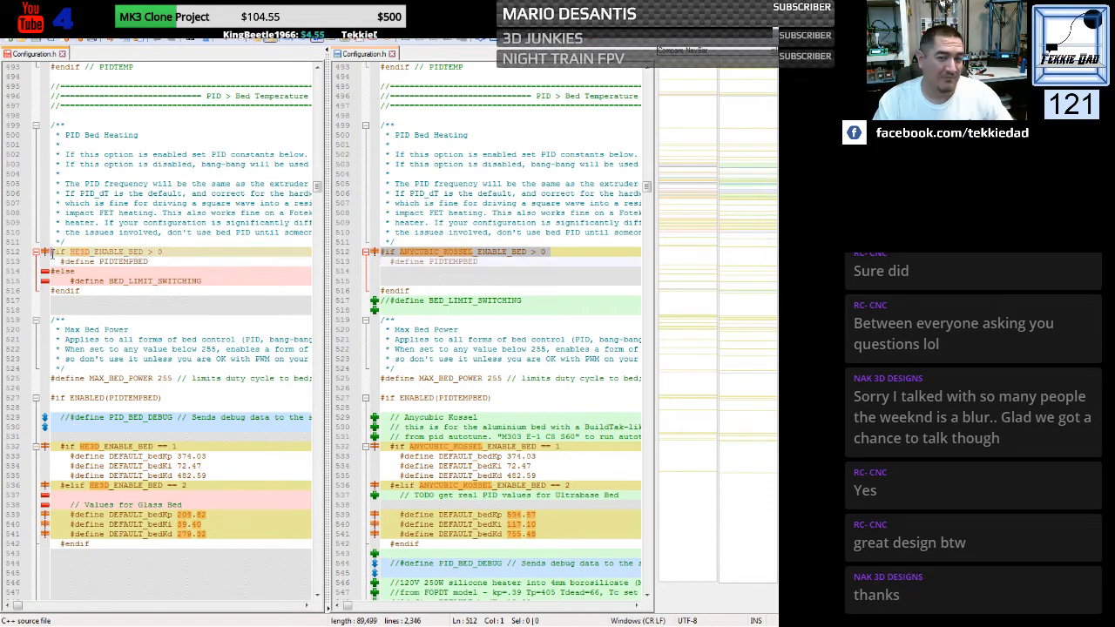
key(shift+Down)
key(ctrl+v)
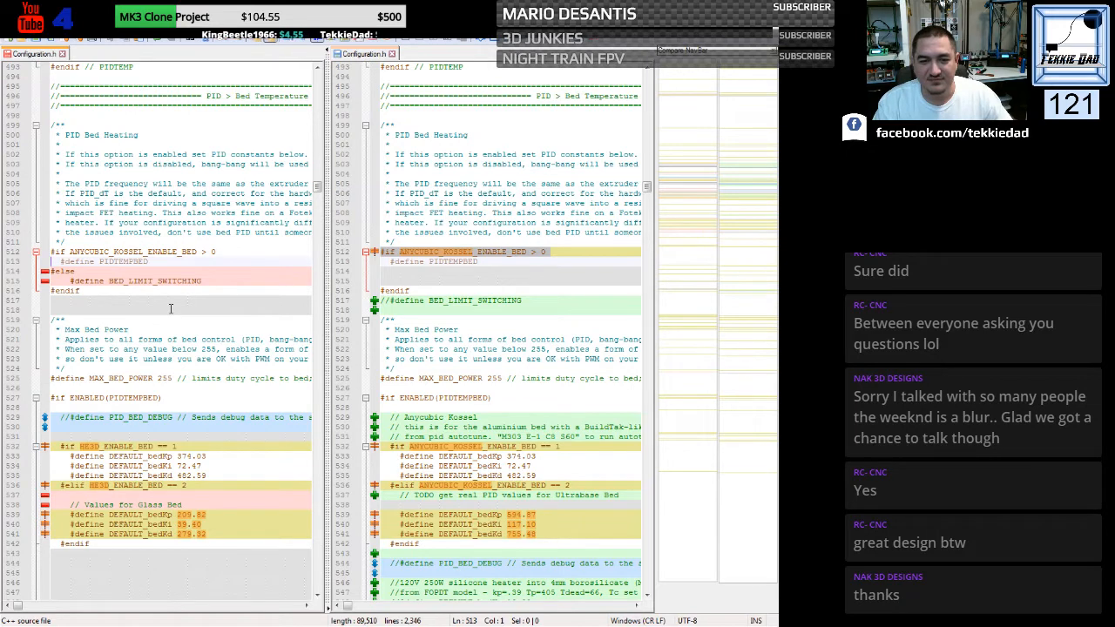
click(266, 309)
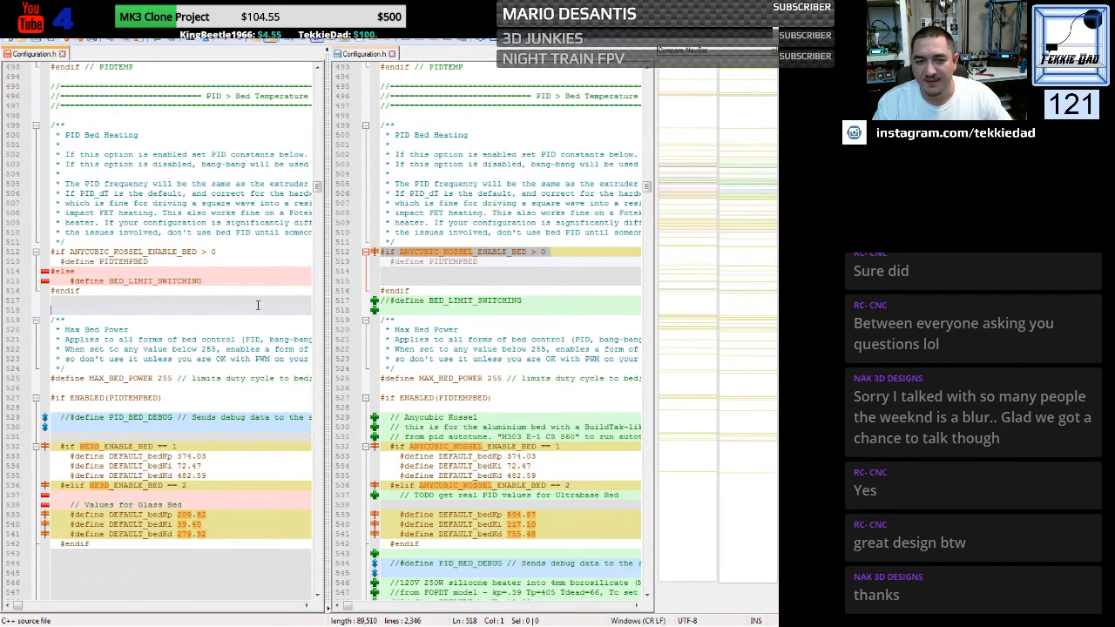
- Replace the HE3D bed PID block under ENABLED(PIDTEMPBED) with the Anycubic Kossel block, from its heading comment through the PID_BED_DEBUG line
scroll(258, 304, down, 5)
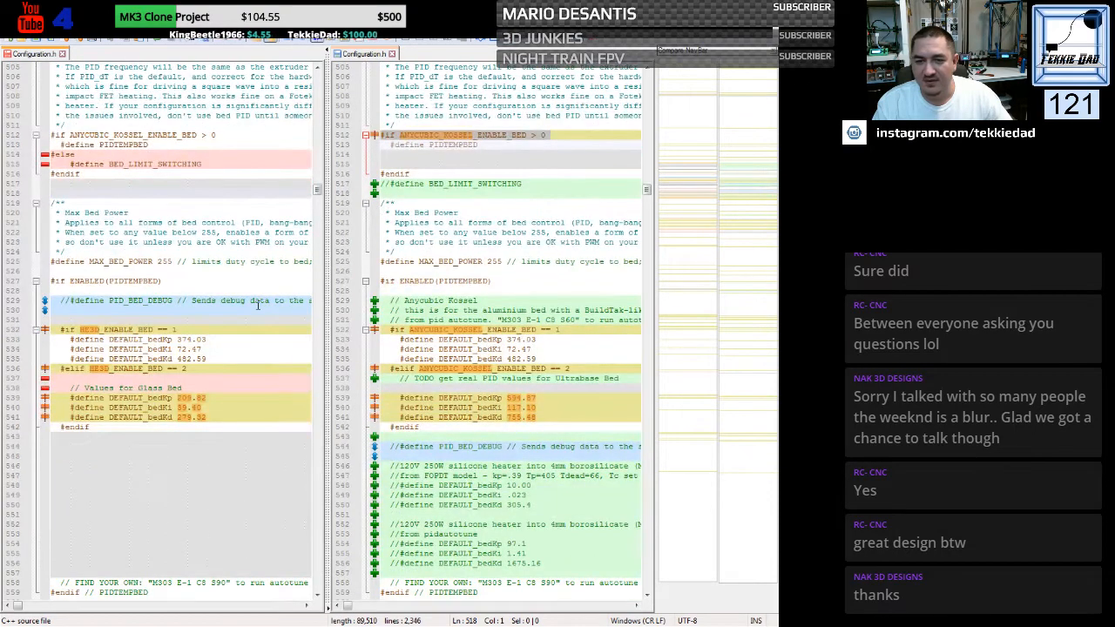
scroll(258, 305, down, 2)
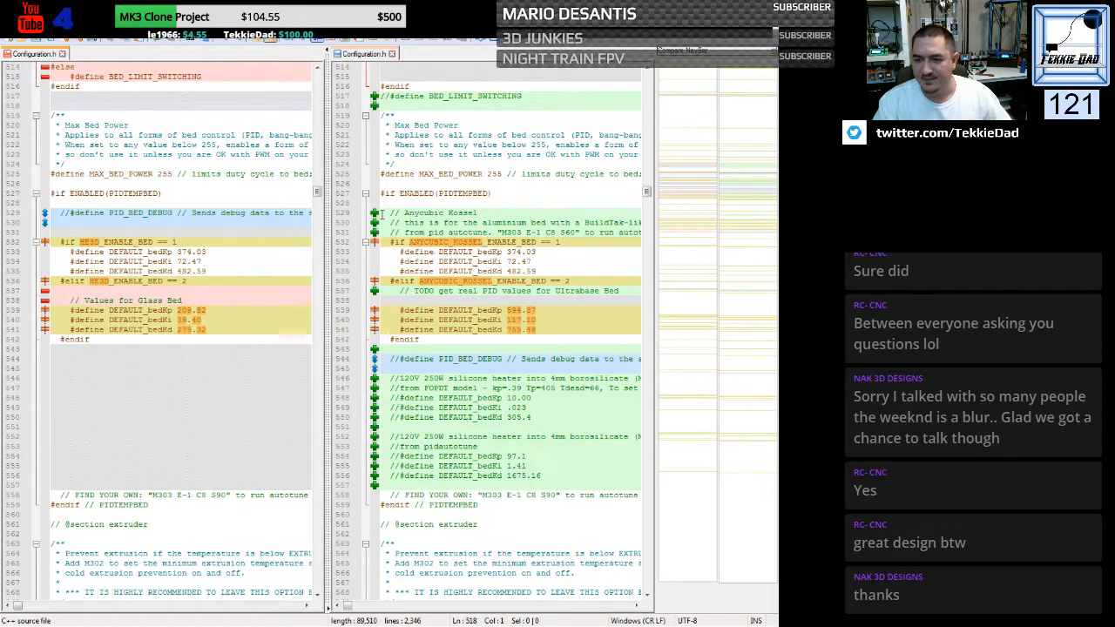
drag(382, 213, 370, 369)
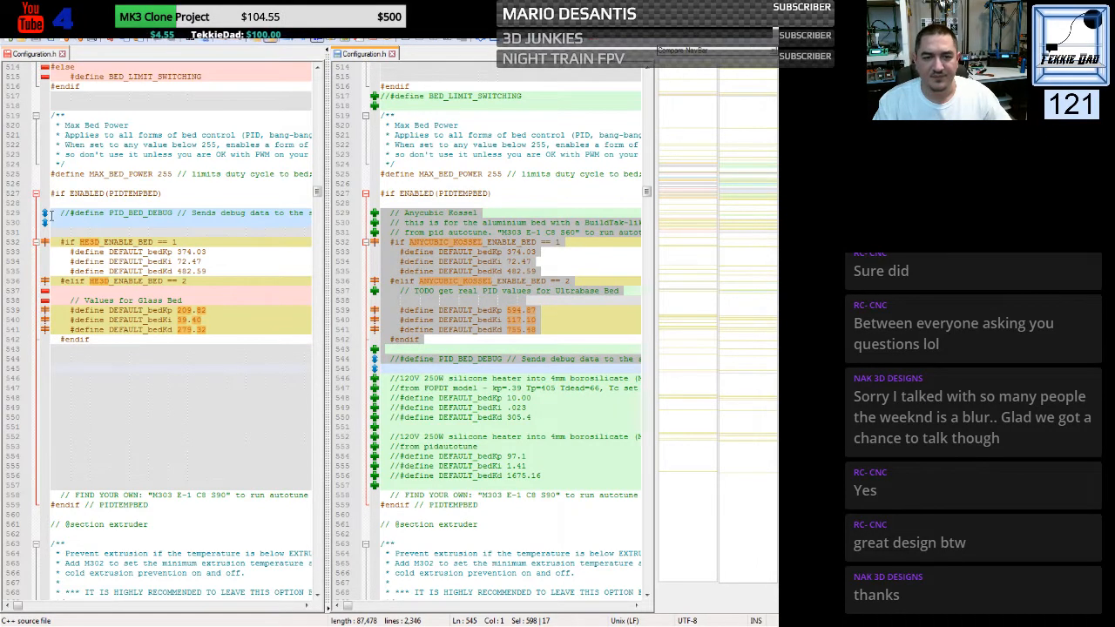
drag(51, 213, 38, 490)
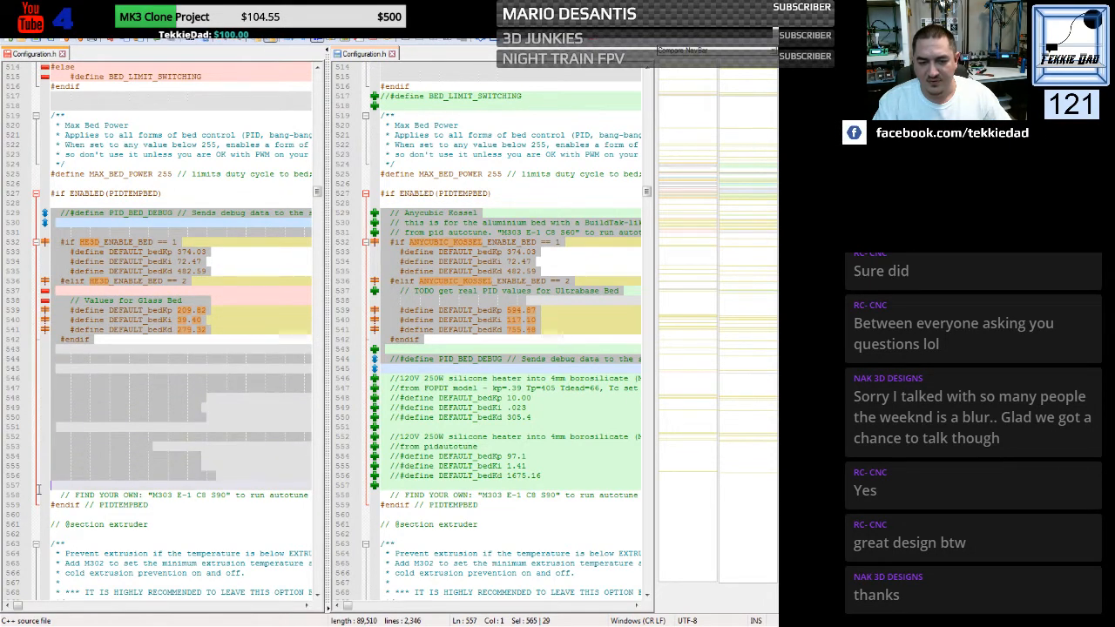
key(ctrl+v)
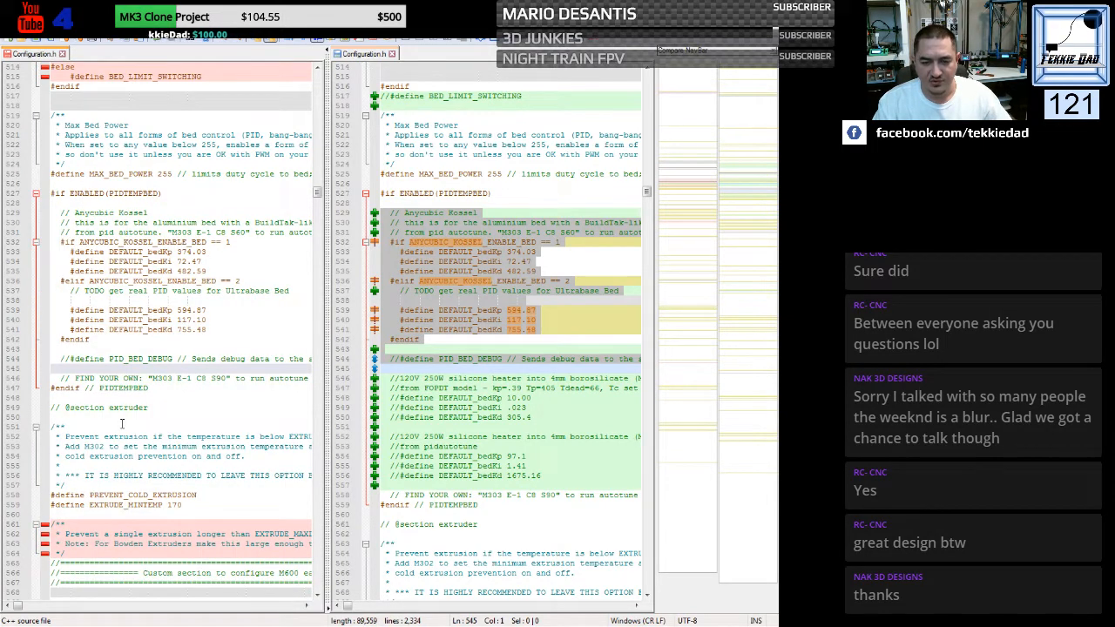
key(Return)
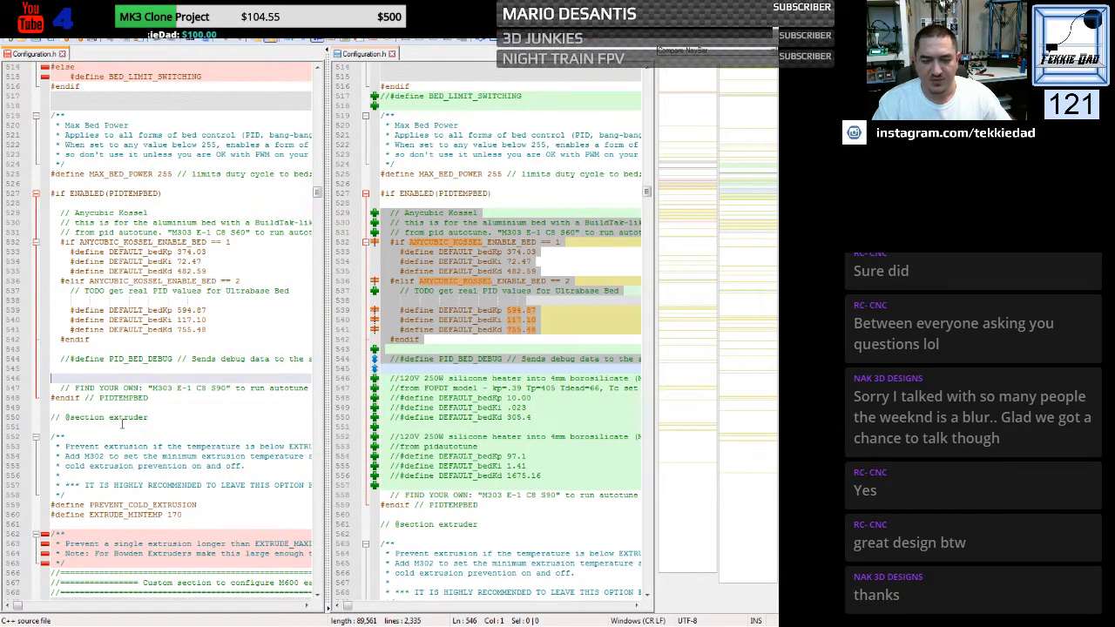
key(Delete)
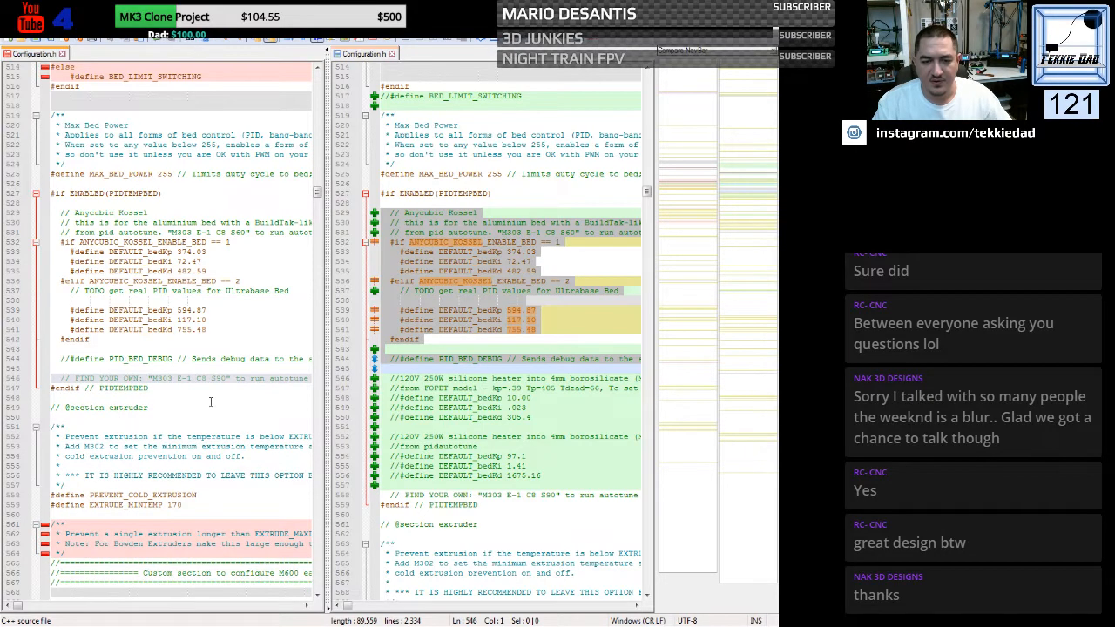
- Open Bowden Code.h, select its entire custom M600 section, and return to the HE3D Configuration.h
scroll(209, 401, down, 5)
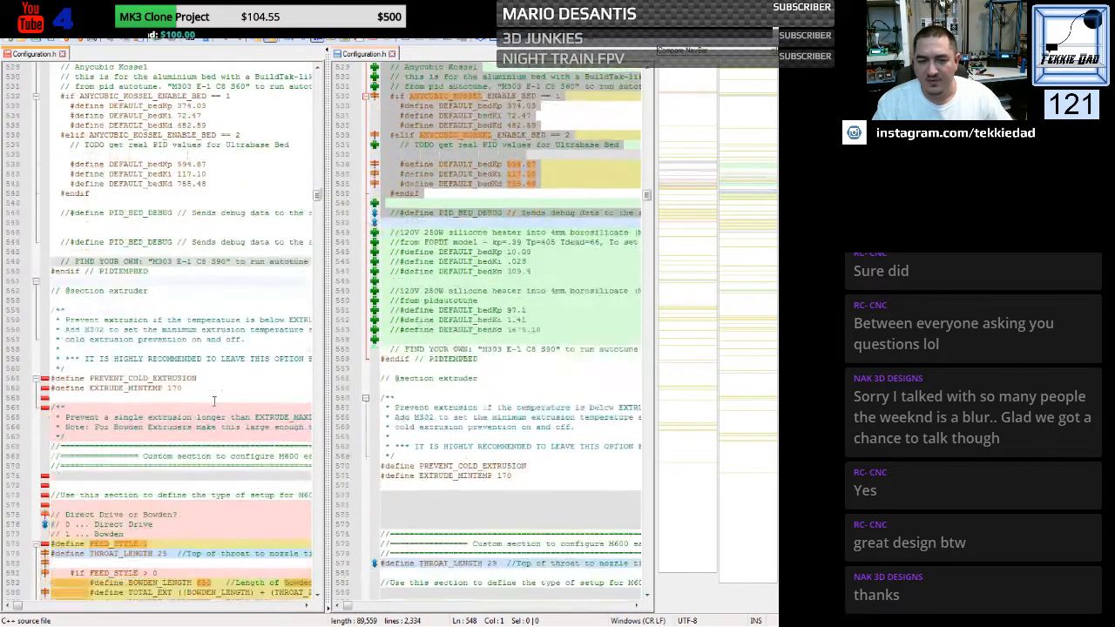
scroll(213, 400, down, 5)
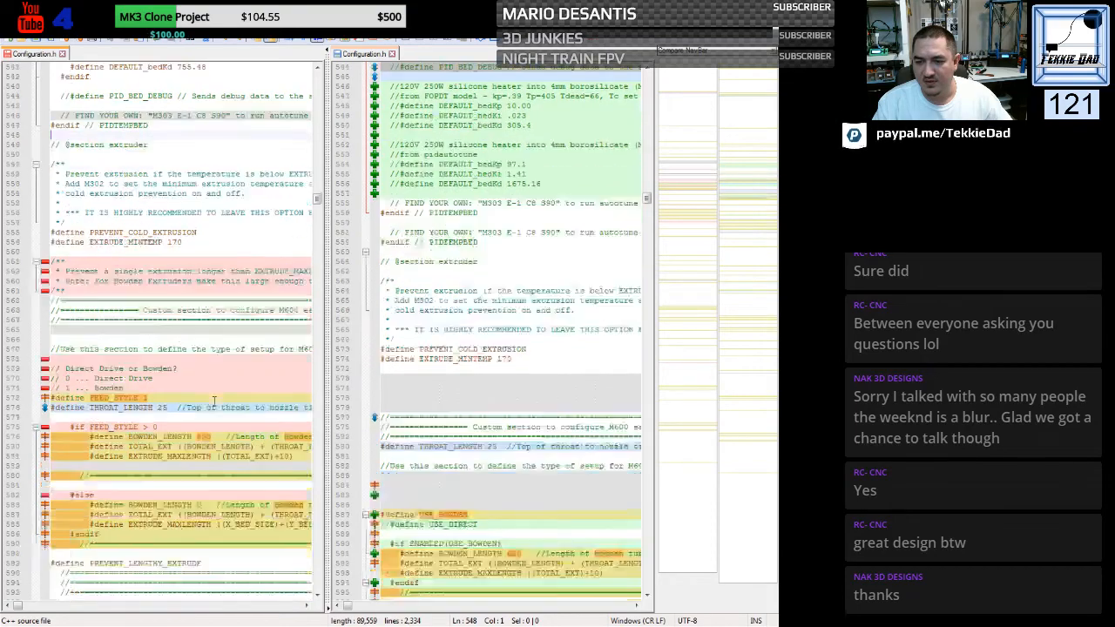
scroll(214, 400, down, 5)
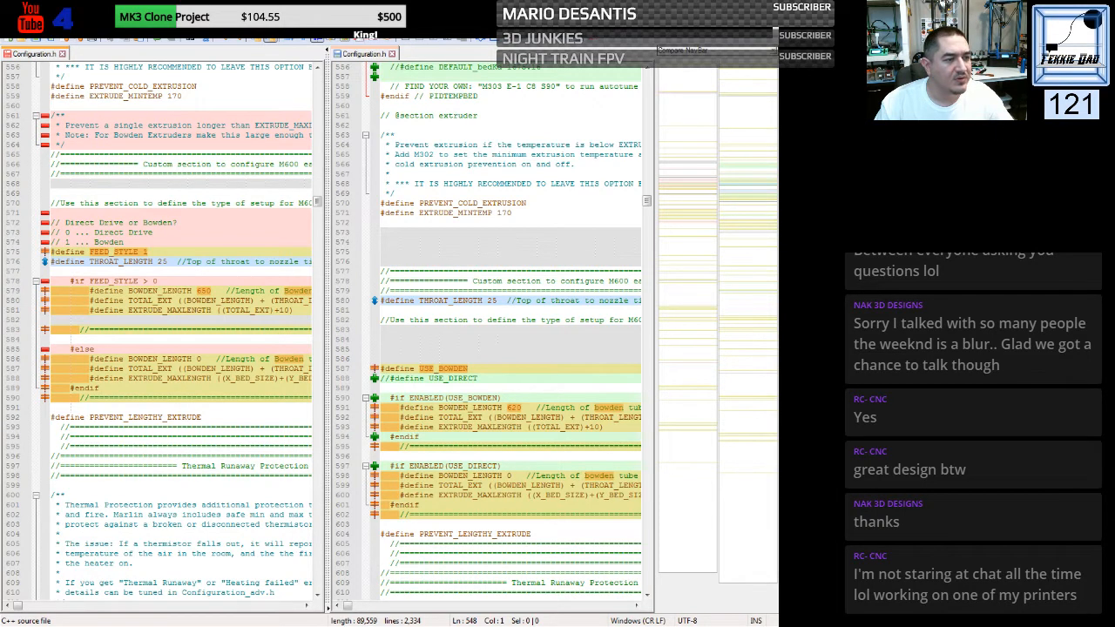
double_click(139, 286)
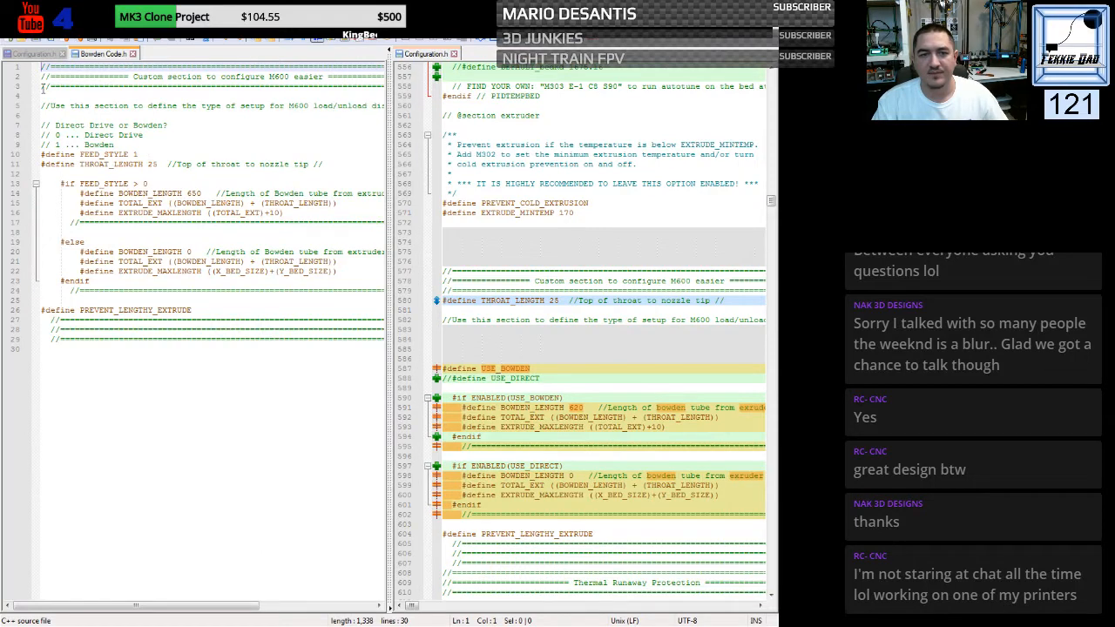
drag(42, 68, 38, 366)
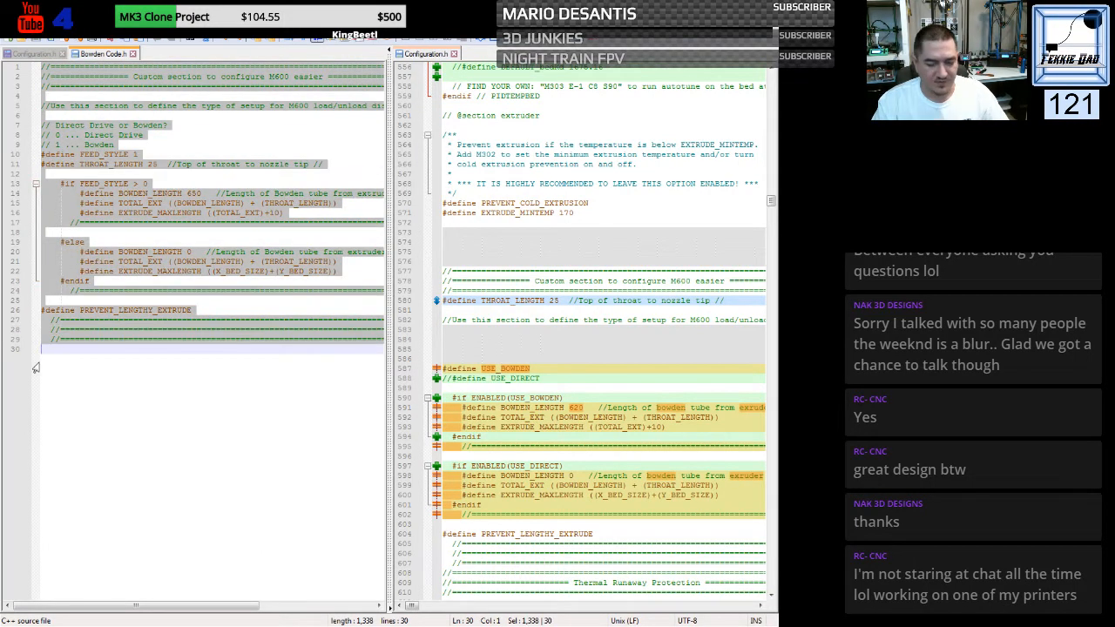
click(32, 55)
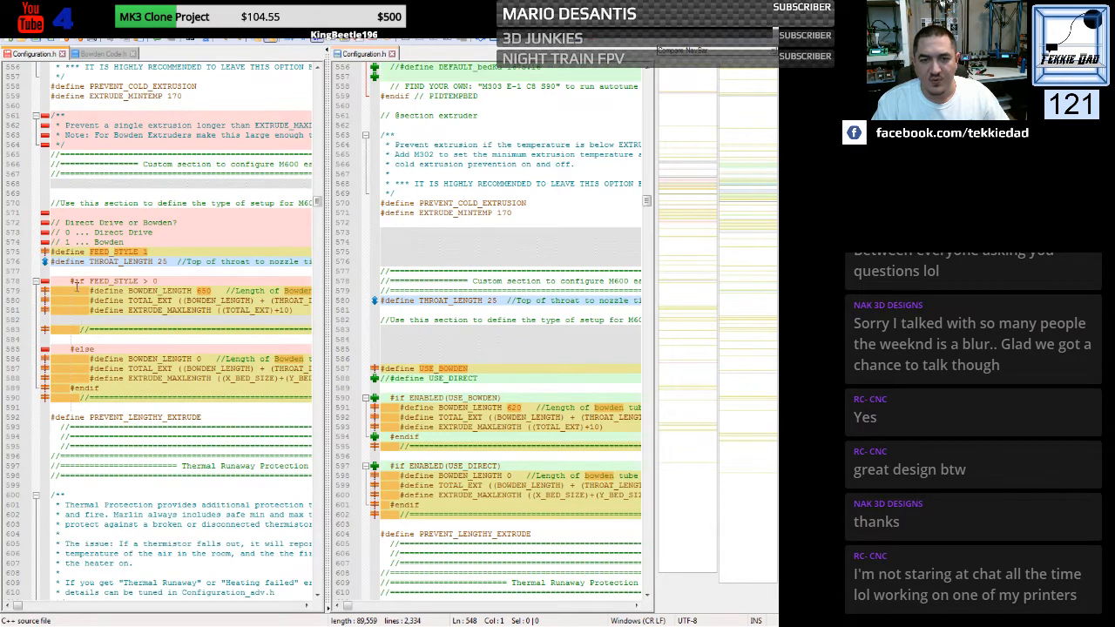
- Set BOWDEN_LENGTH in the FEED_STYLE > 0 branch of the HE3D file to 620
click(117, 300)
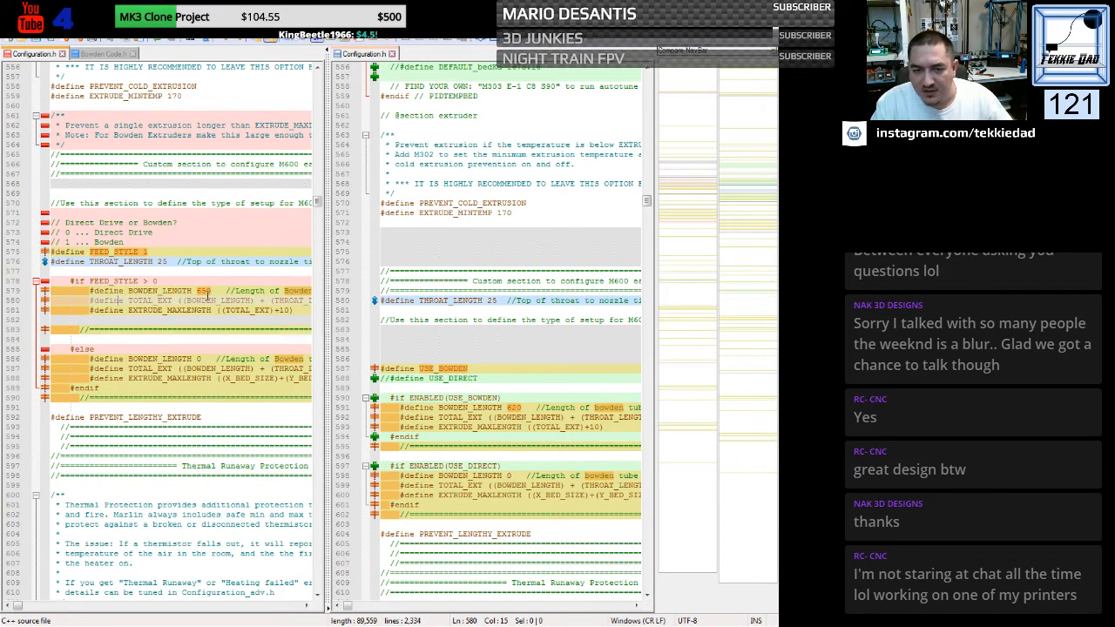
double_click(203, 291)
text(620)
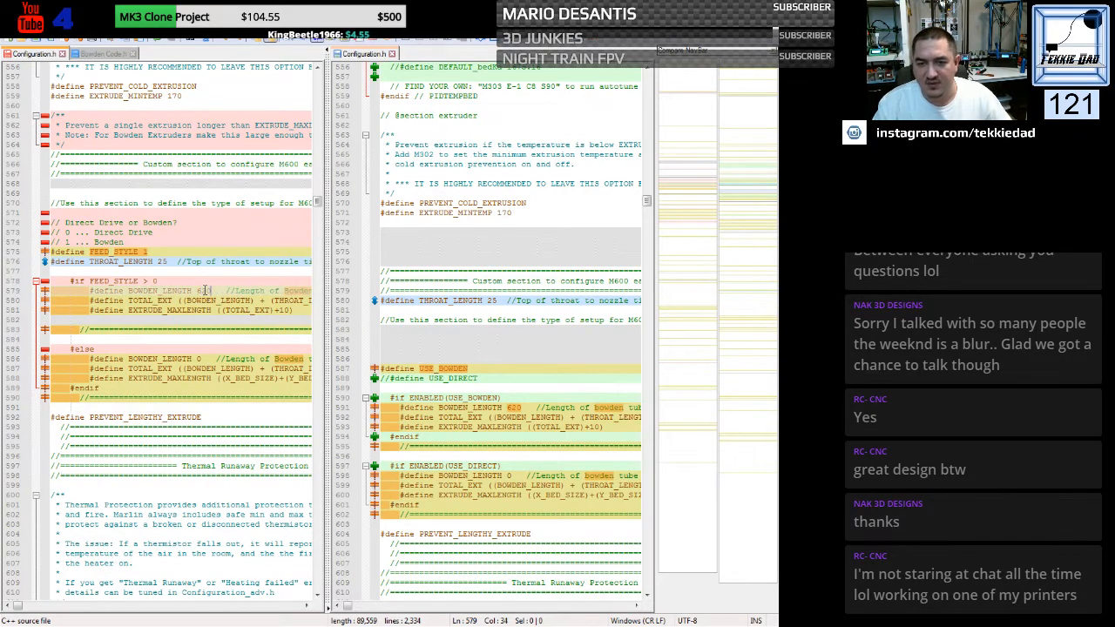
click(216, 358)
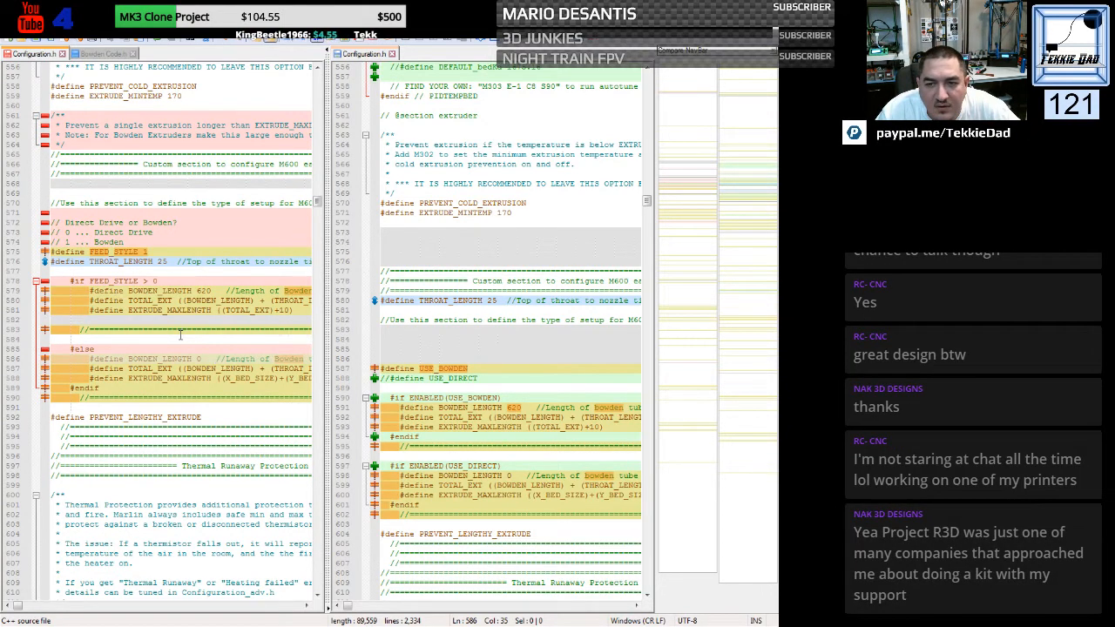
- Rerun the comparison of the two Configuration.h files to realign their differences
scroll(180, 333, down, 9)
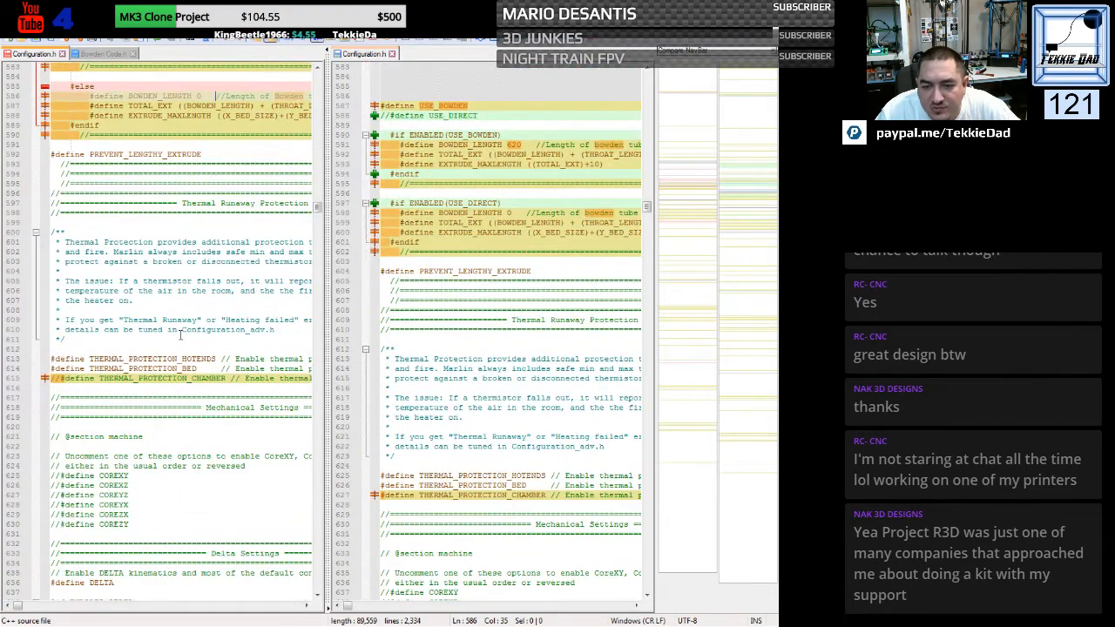
scroll(180, 334, down, 13)
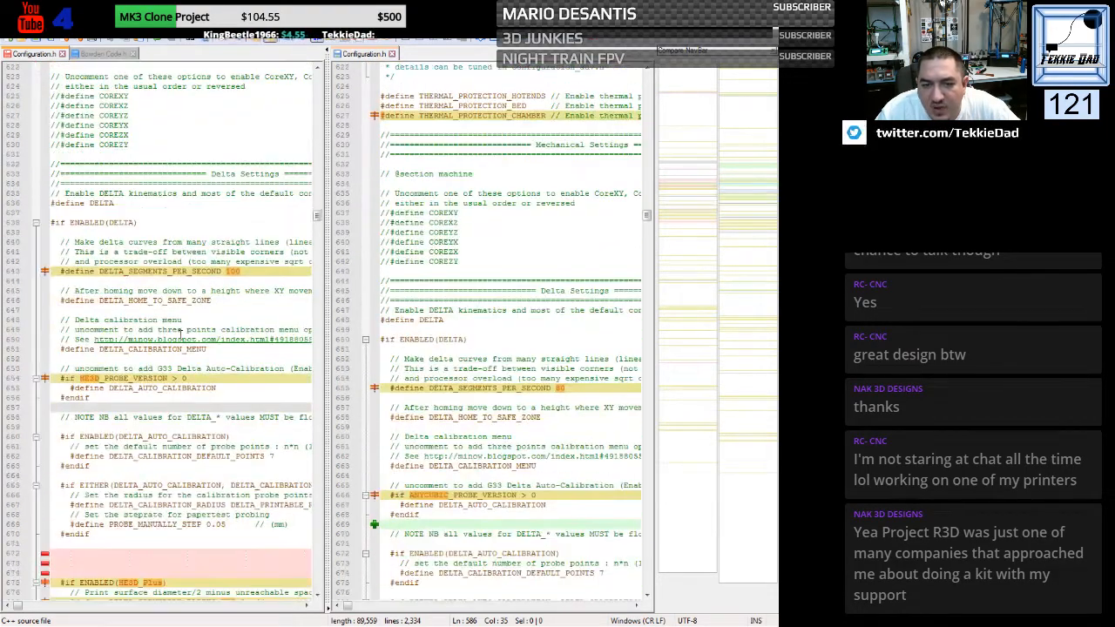
click(493, 41)
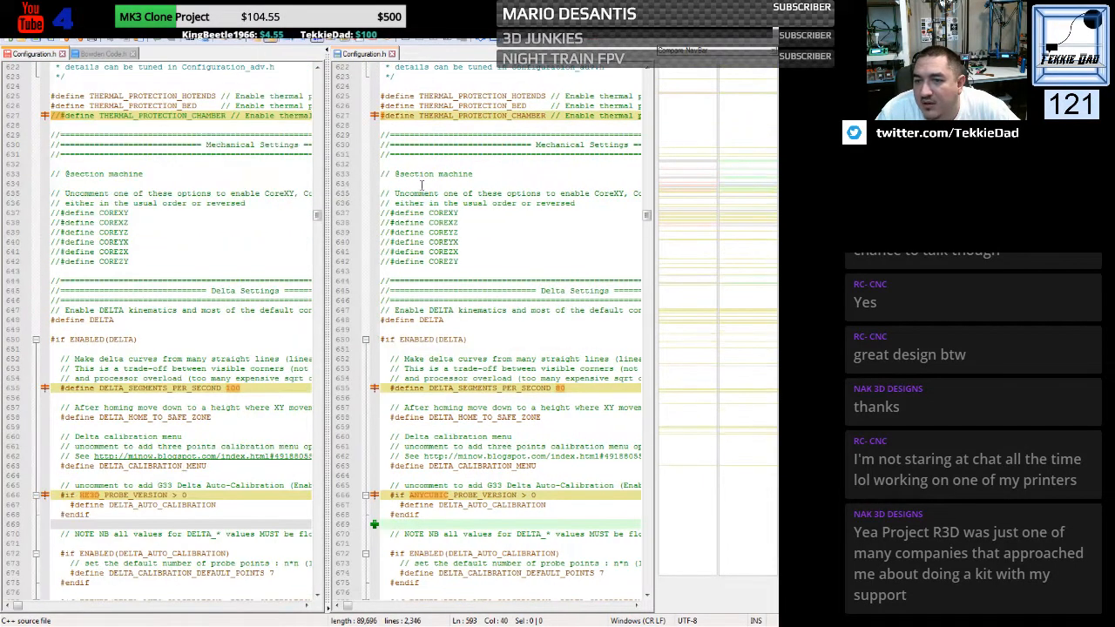
click(244, 241)
- Set DELTA_SEGMENTS_PER_SECOND in the HE3D file's delta settings to 80
scroll(231, 273, down, 4)
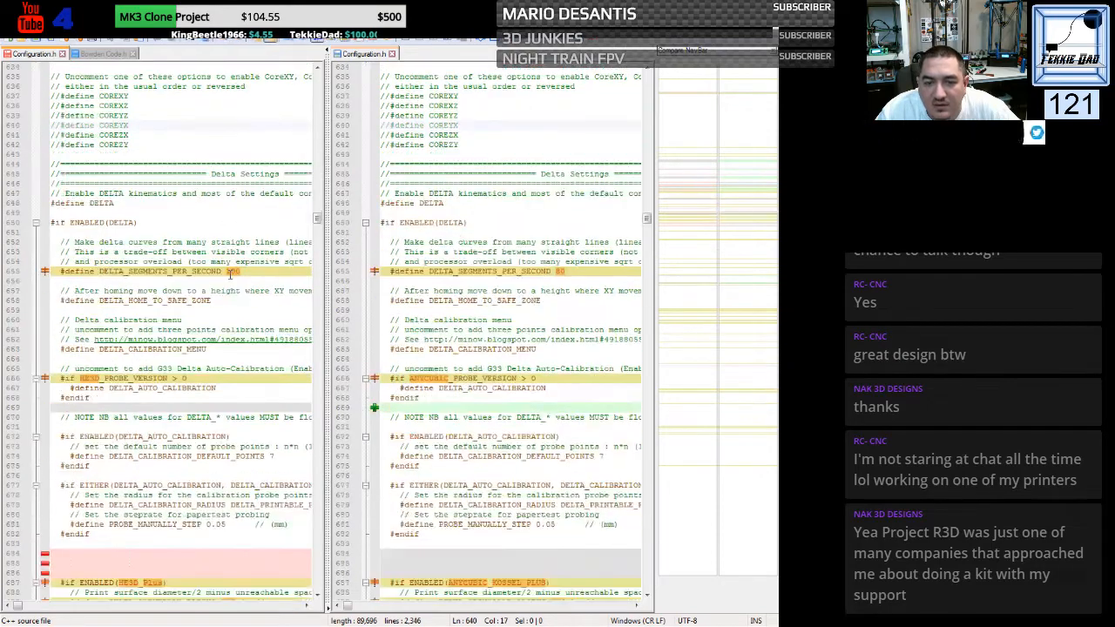
double_click(236, 274)
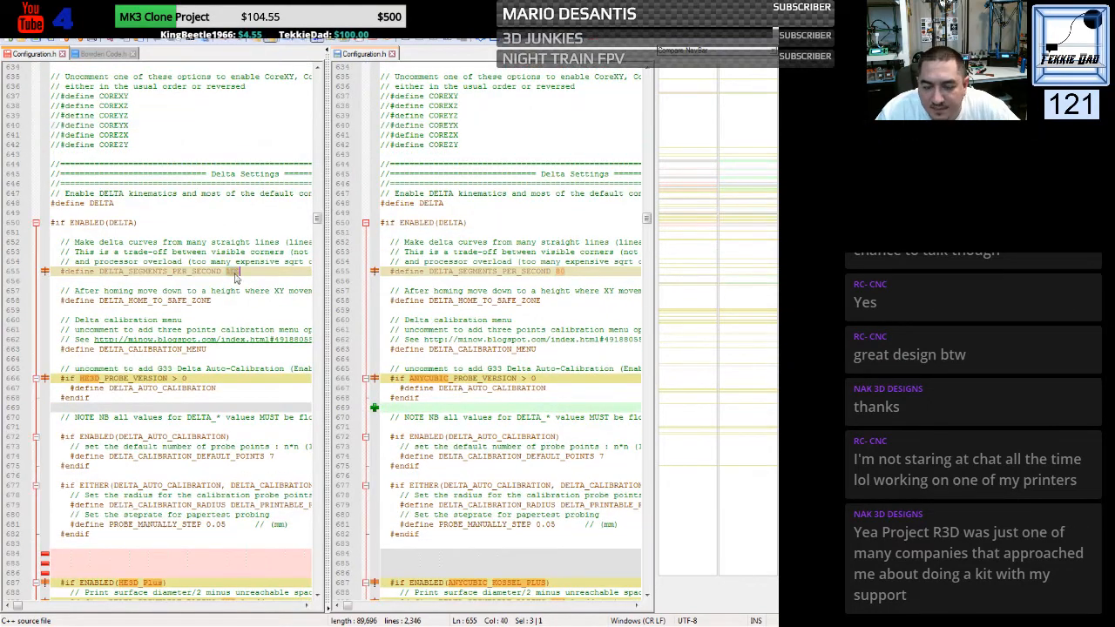
text(80)
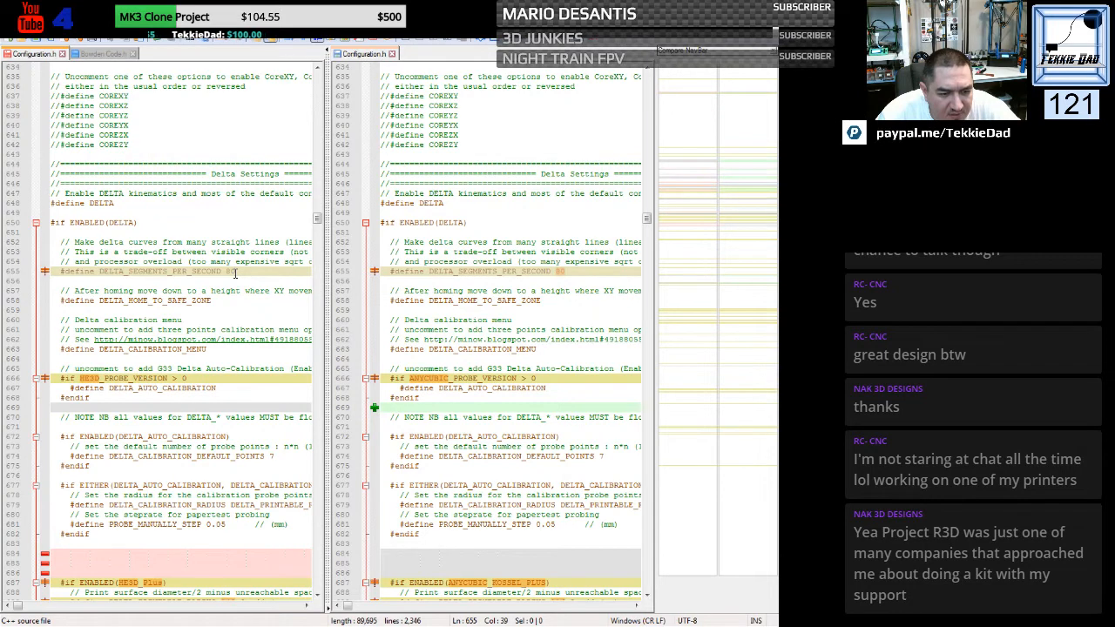
scroll(240, 335, down, 3)
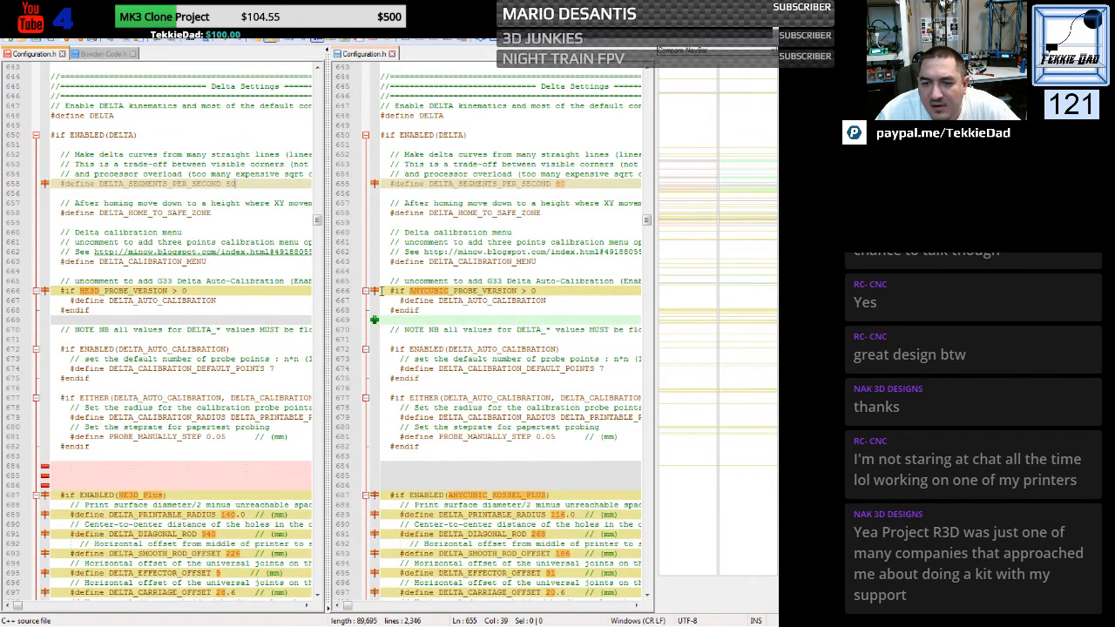
- Replace the probe condition around DELTA_AUTO_CALIBRATION in the HE3D file with the Kossel file's "#if ANYCUBIC_PROBE_VERSION > 0" line
drag(381, 292, 376, 305)
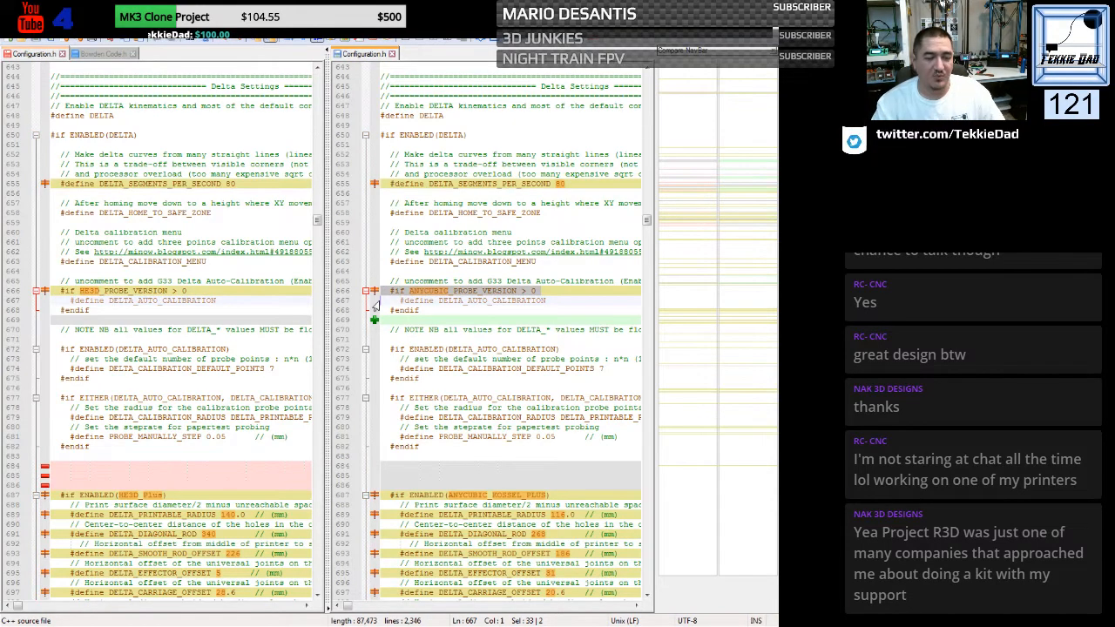
click(52, 290)
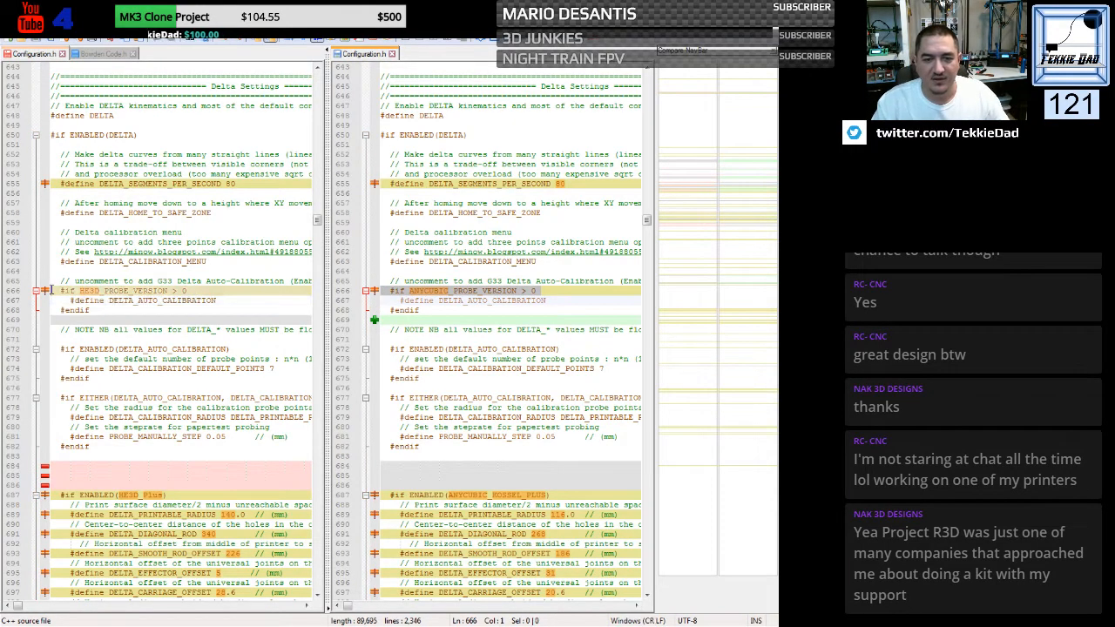
key(shift+Down)
text(#if ANYCUBIC_PROBE_VERSION > 0)
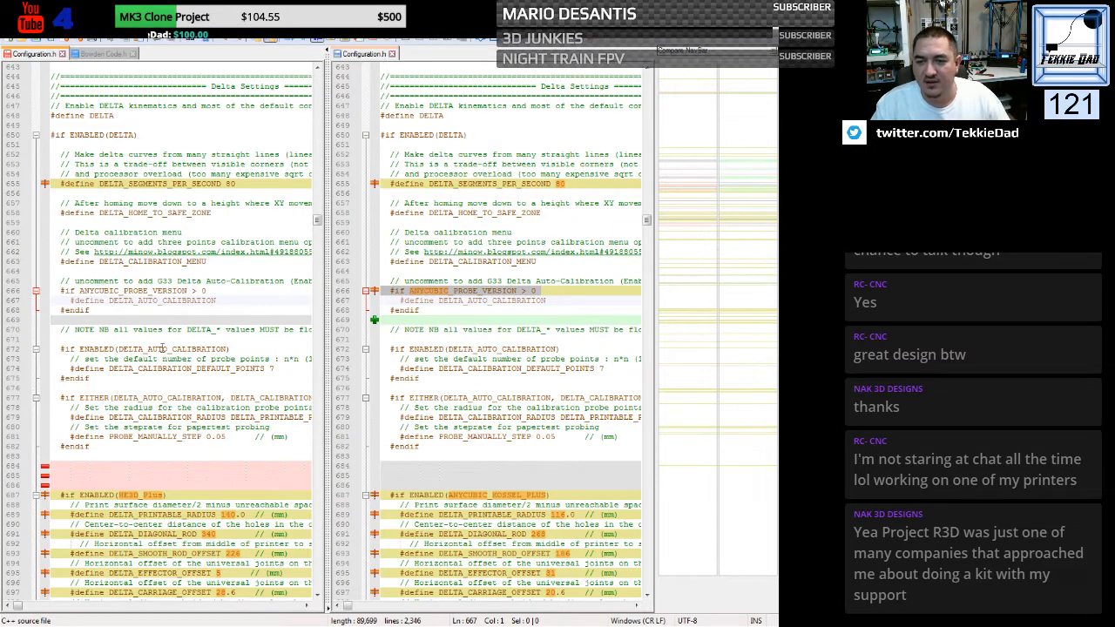
- Replace the HE3D delta geometry block through DELTA_ENDSTOP_ADJ with the Kossel file's ANYCUBIC_KOSSEL_PLUS block, then rerun the file comparison
scroll(162, 349, down, 8)
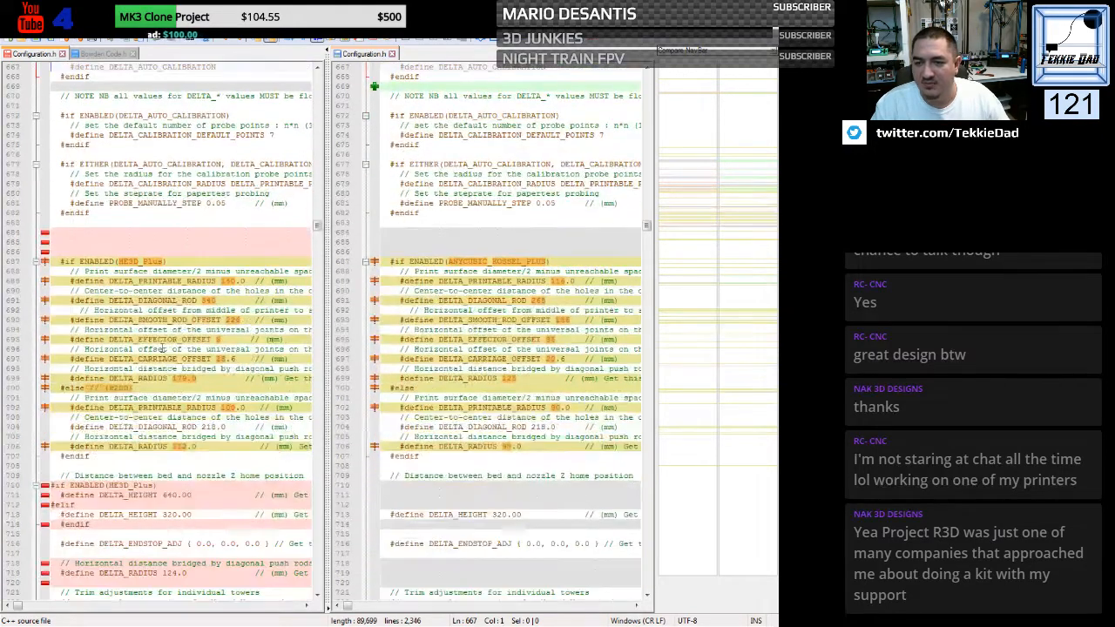
scroll(161, 348, down, 2)
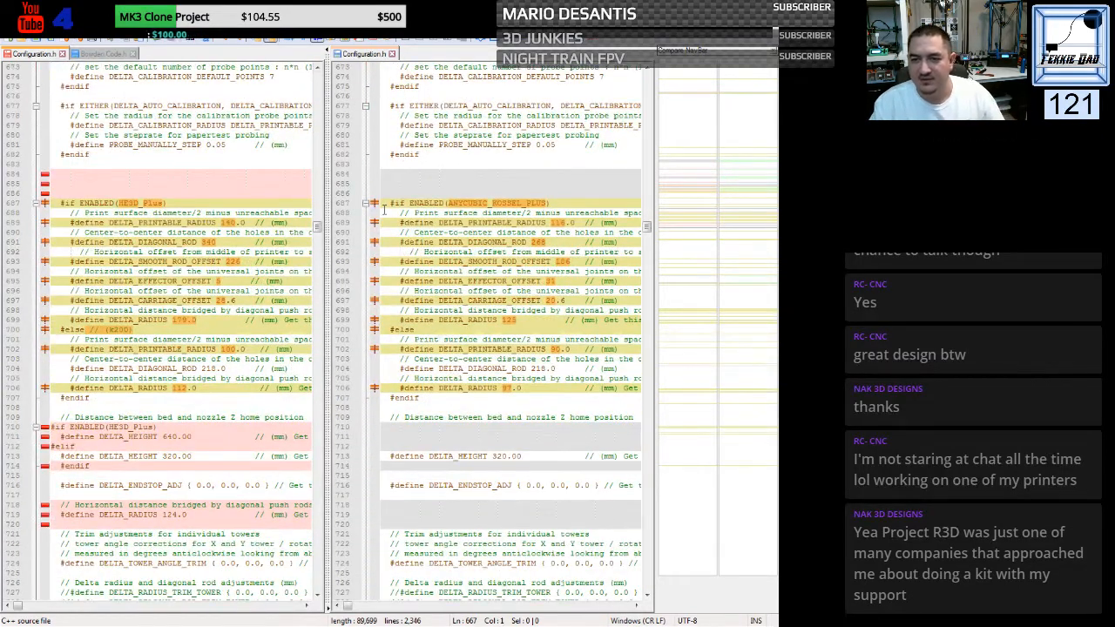
drag(381, 203, 377, 329)
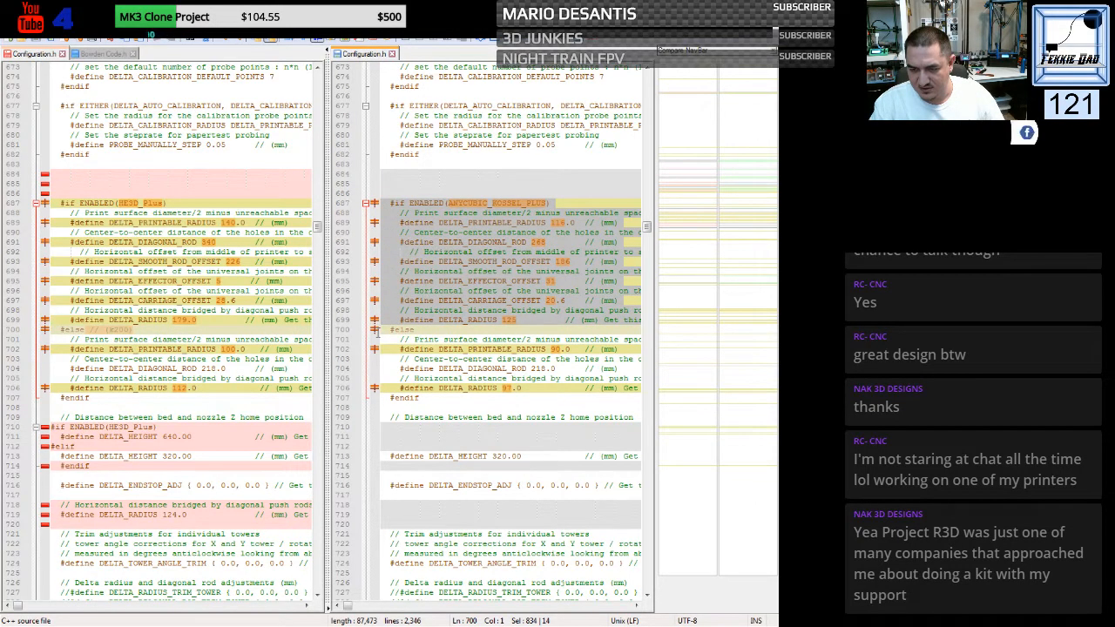
drag(377, 330, 370, 534)
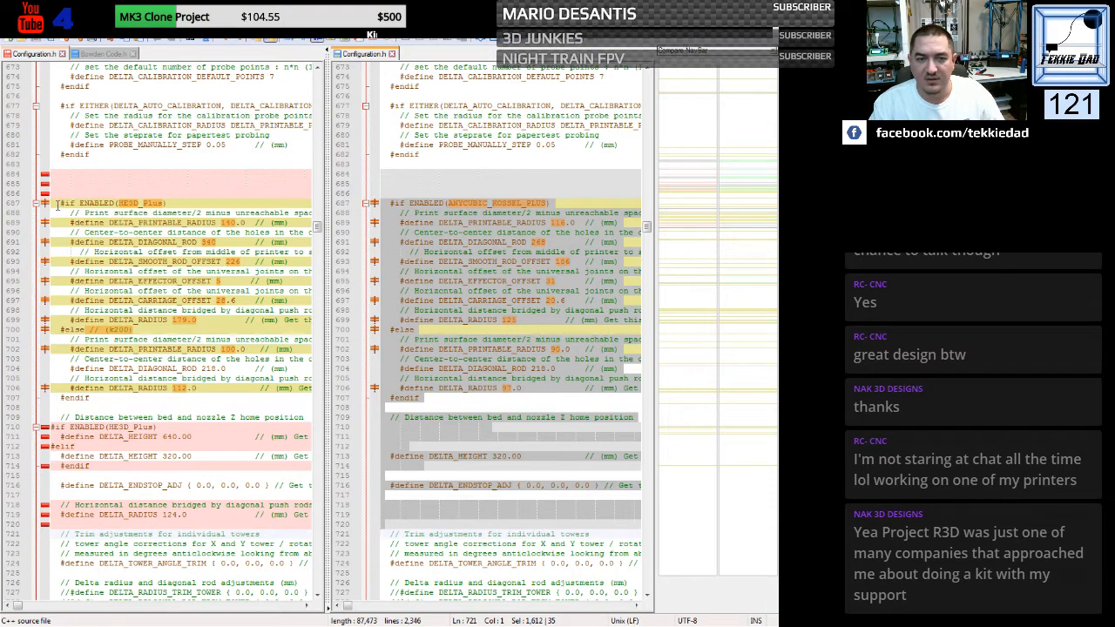
drag(51, 203, 49, 535)
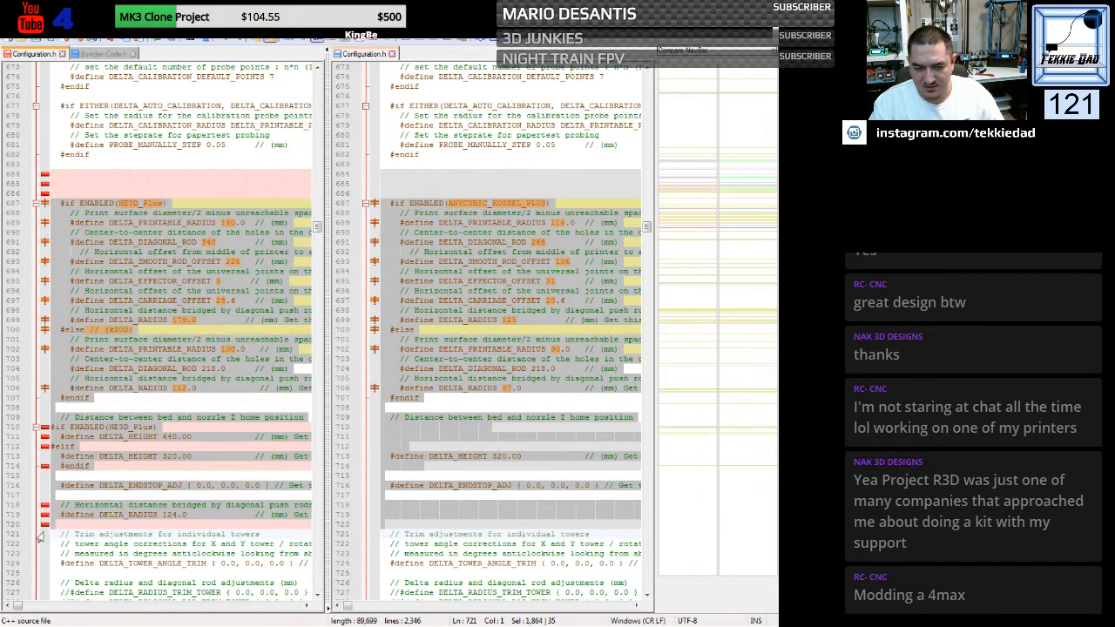
key(ctrl+v)
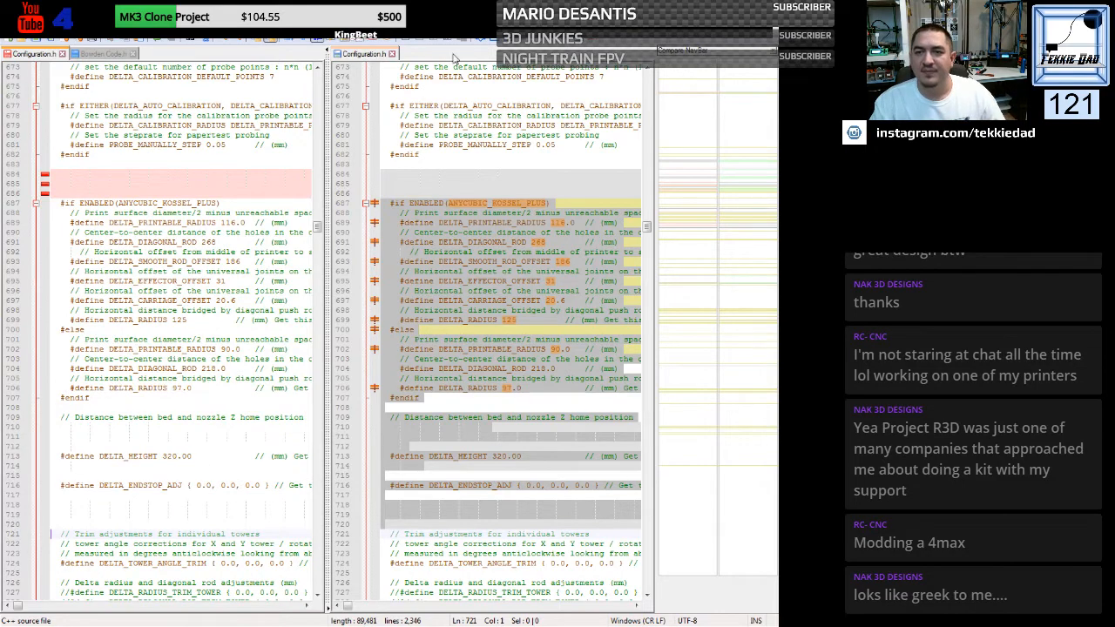
click(491, 41)
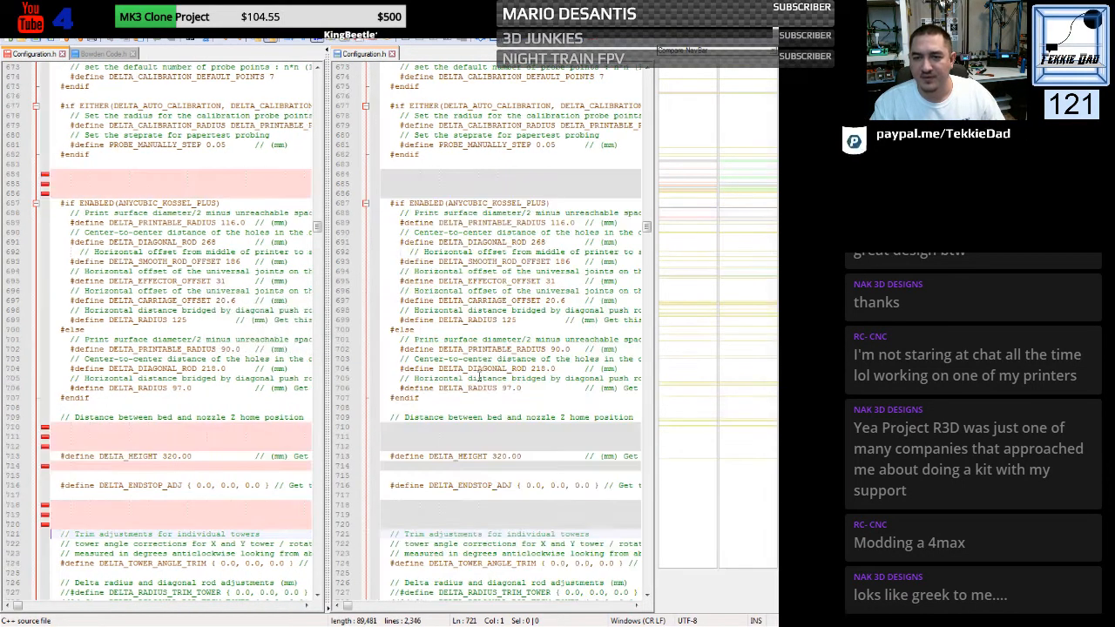
click(224, 251)
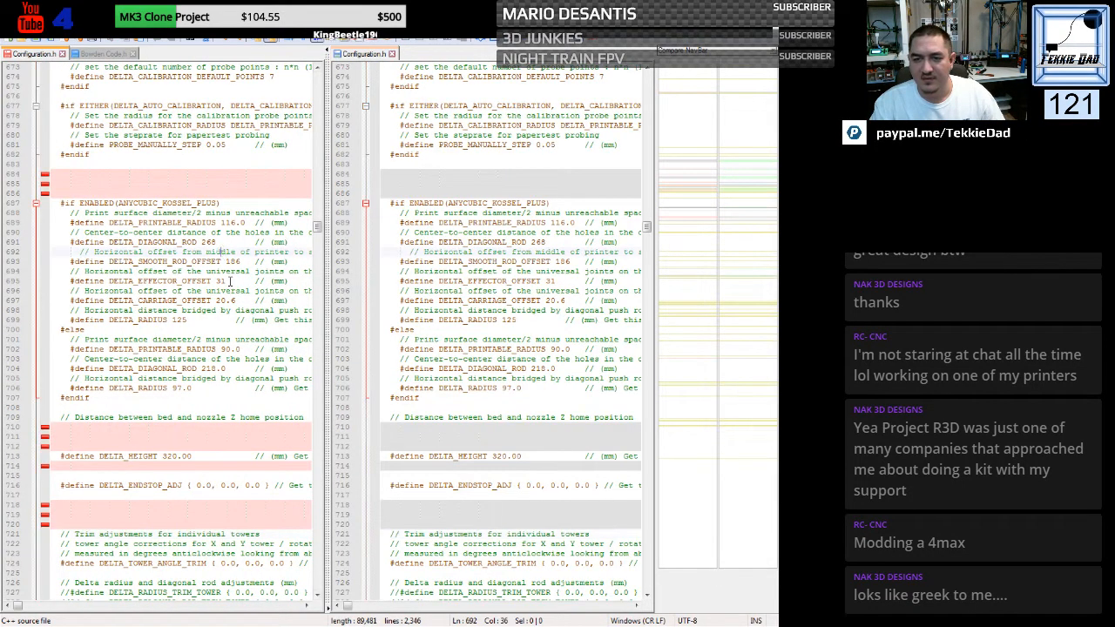
- Replace the probe condition above USE_ZMIN_PLUG in the HE3D endstop settings with the Kossel file's "#if ANYCUBIC_PROBE_VERSION > 0" line
scroll(230, 281, down, 3)
scroll(230, 281, down, 1)
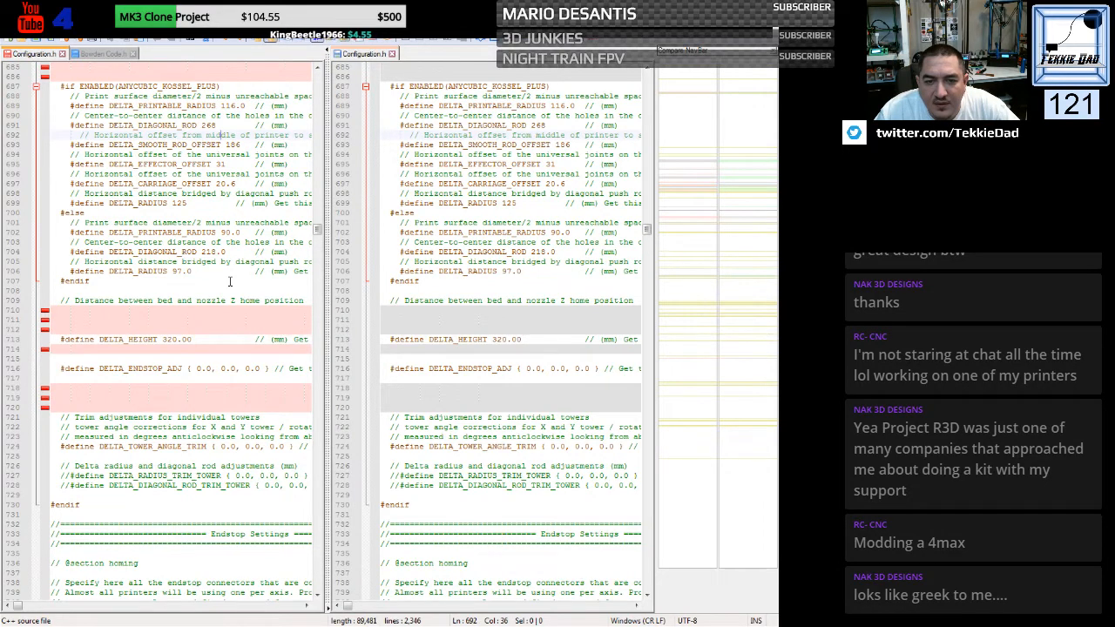
scroll(230, 281, up, 1)
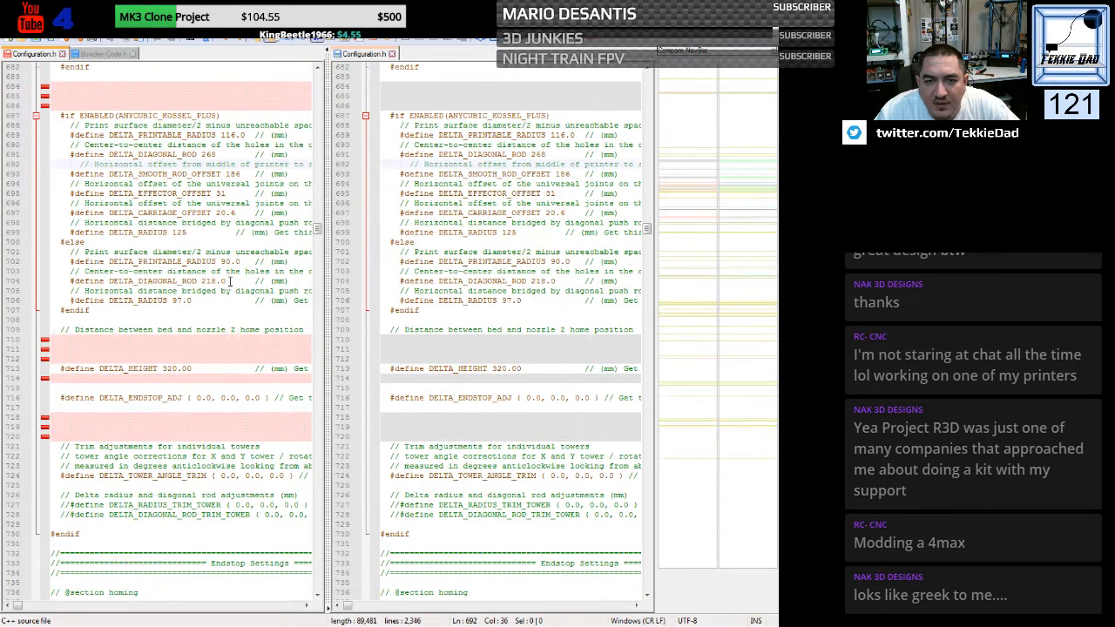
scroll(230, 281, up, 4)
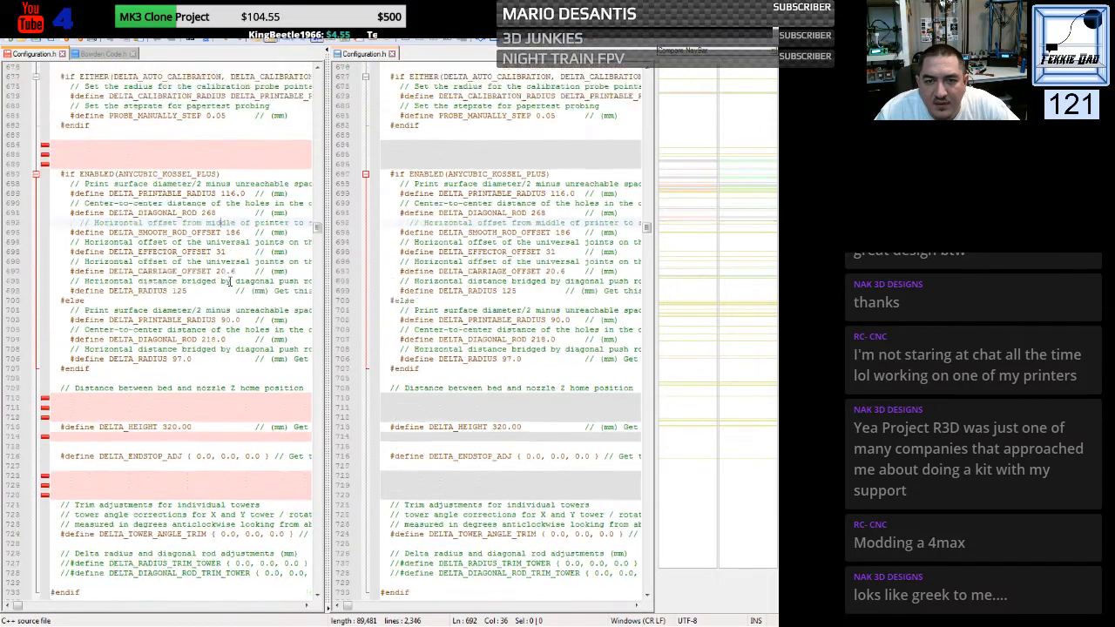
scroll(230, 281, up, 2)
scroll(230, 280, down, 10)
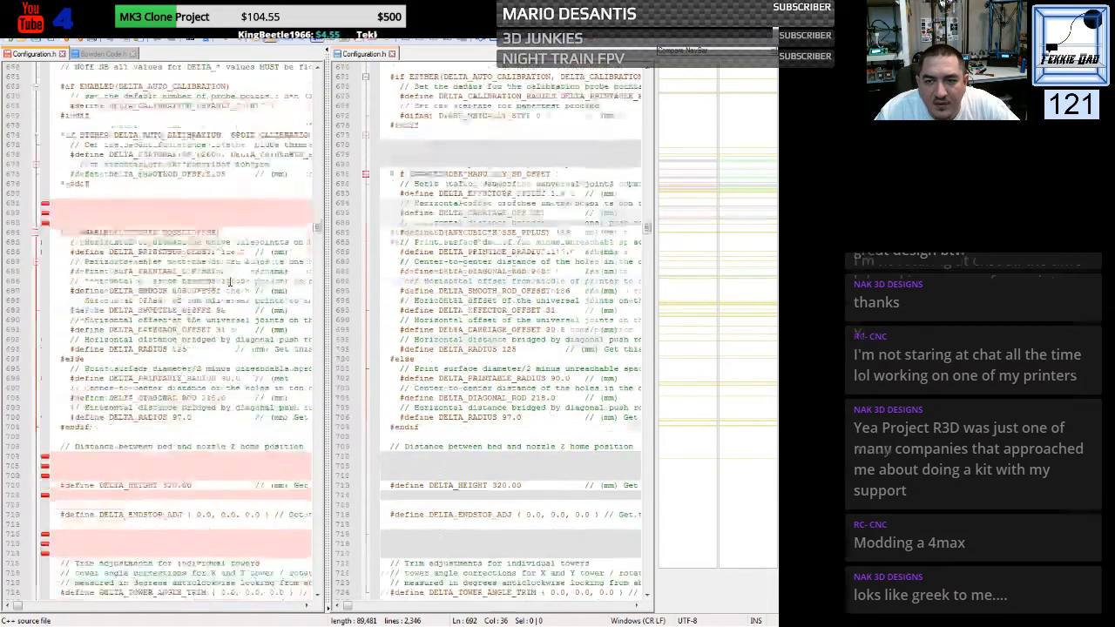
scroll(230, 281, down, 10)
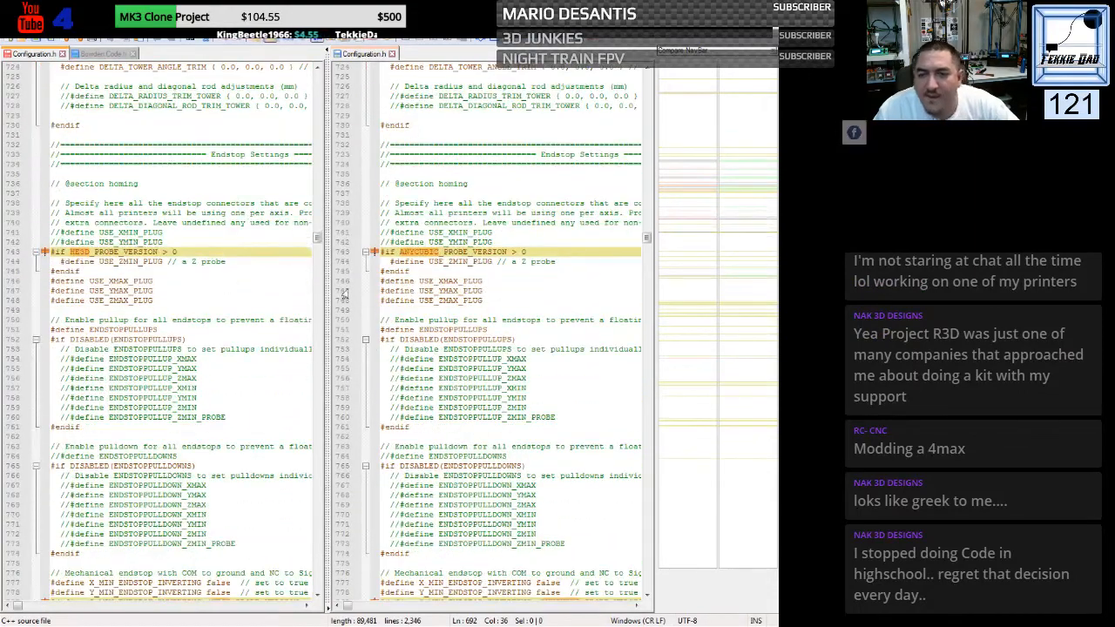
click(382, 252)
triple_click(381, 252)
key(ctrl+c)
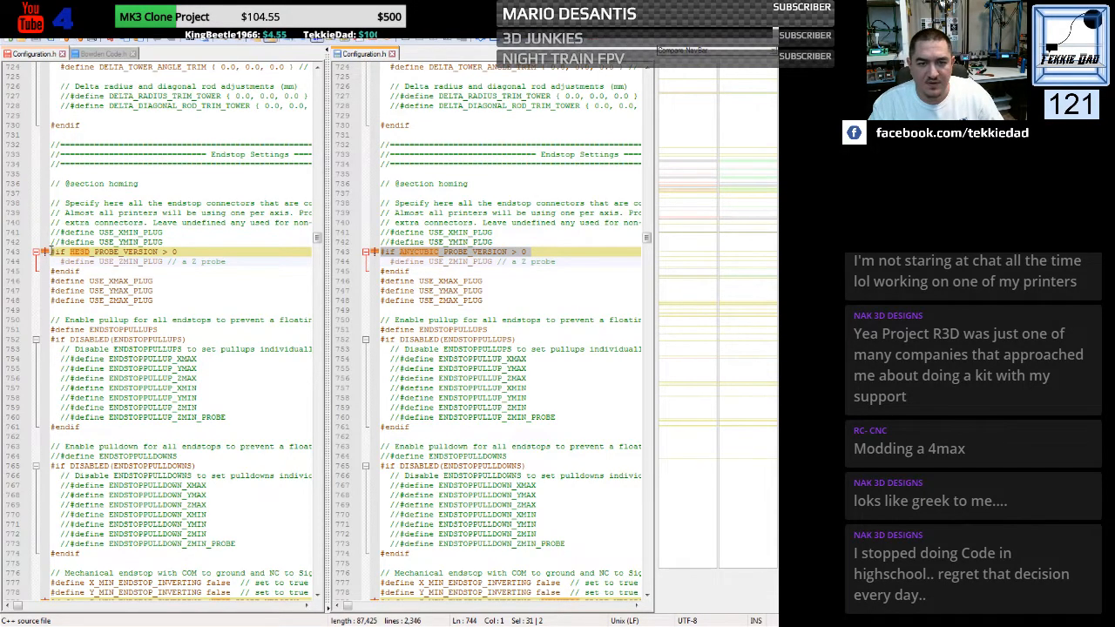
drag(52, 251, 52, 262)
key(ctrl+v)
- Replace the HE3D Z_MIN and X/Y/Z_MAX_ENDSTOP_INVERTING lines with the Kossel versions, using ANYCUBIC_PROBE_VERSION for Z_MIN and false for the MAX endstops
scroll(269, 351, down, 2)
scroll(269, 351, down, 8)
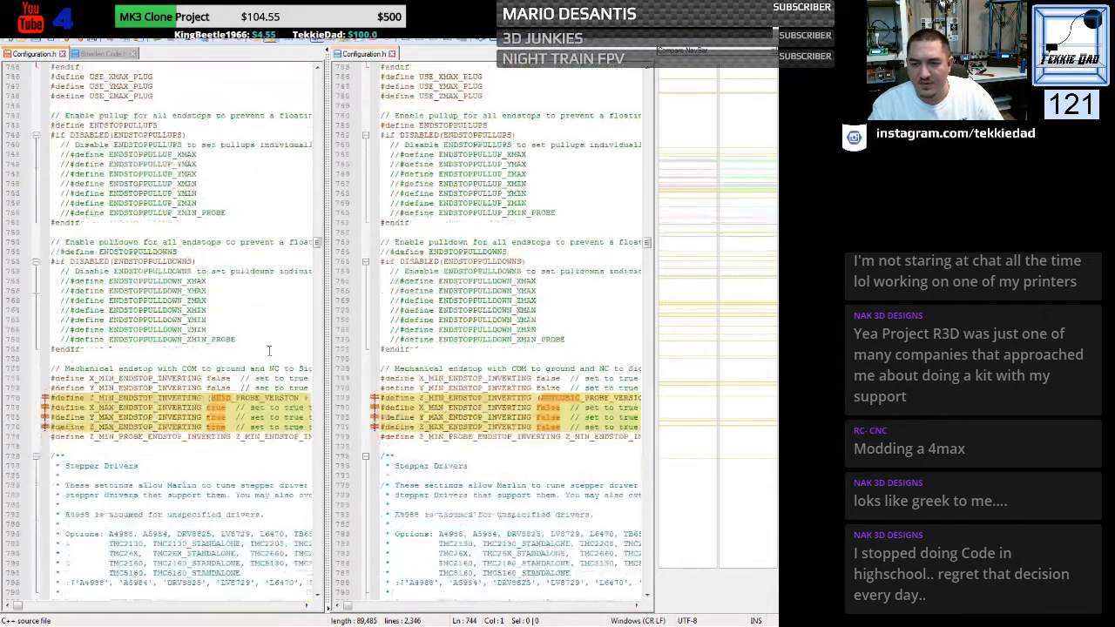
scroll(269, 351, down, 1)
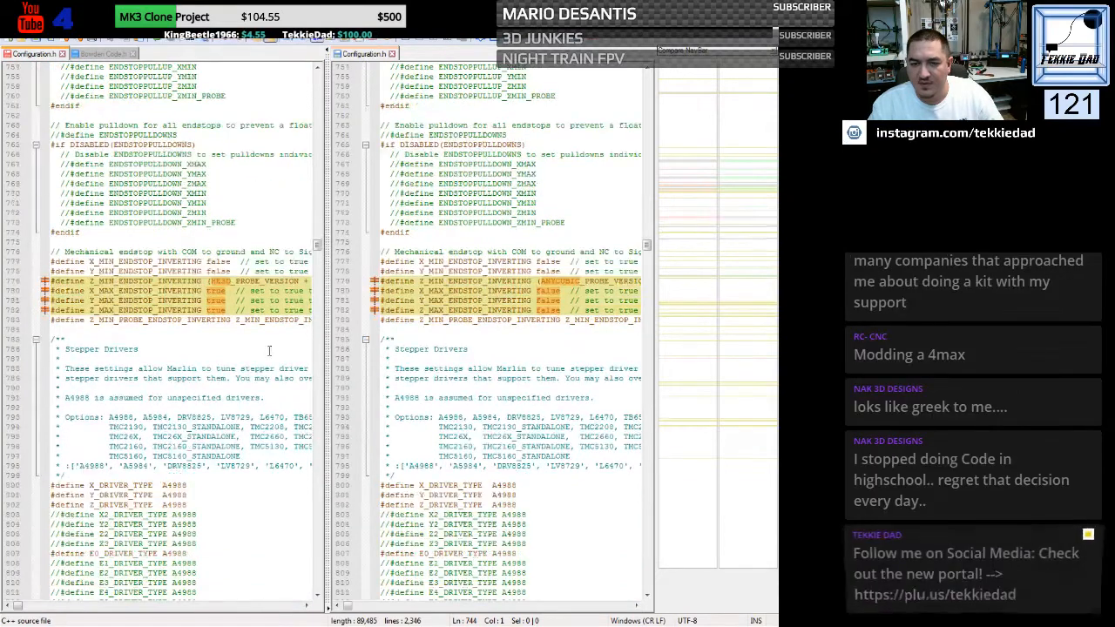
drag(375, 282, 380, 322)
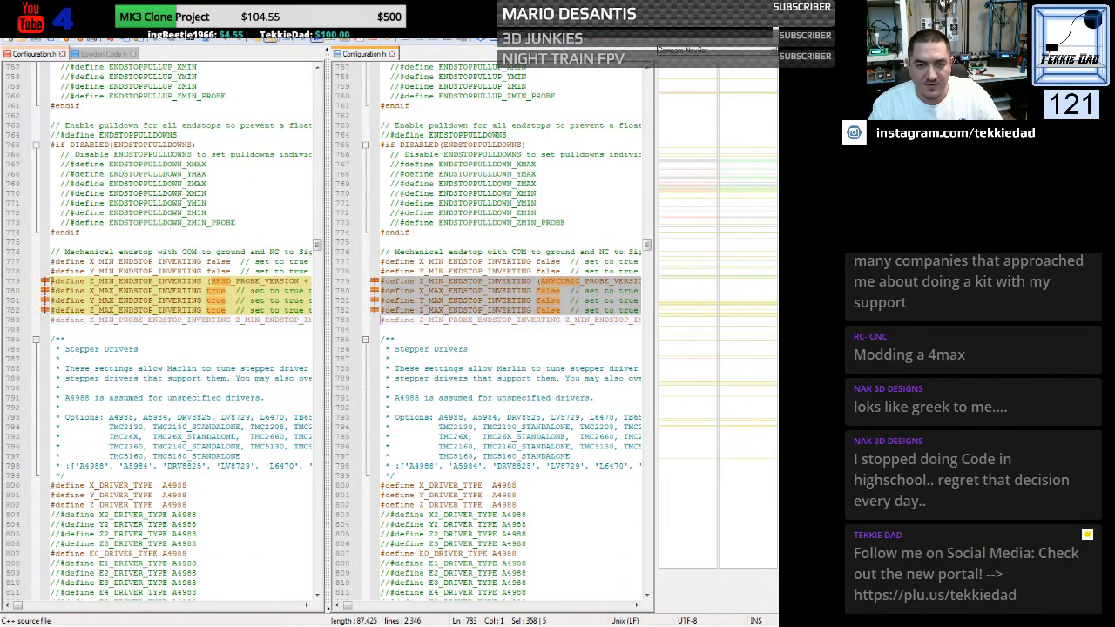
drag(45, 281, 43, 320)
key(ctrl+v)
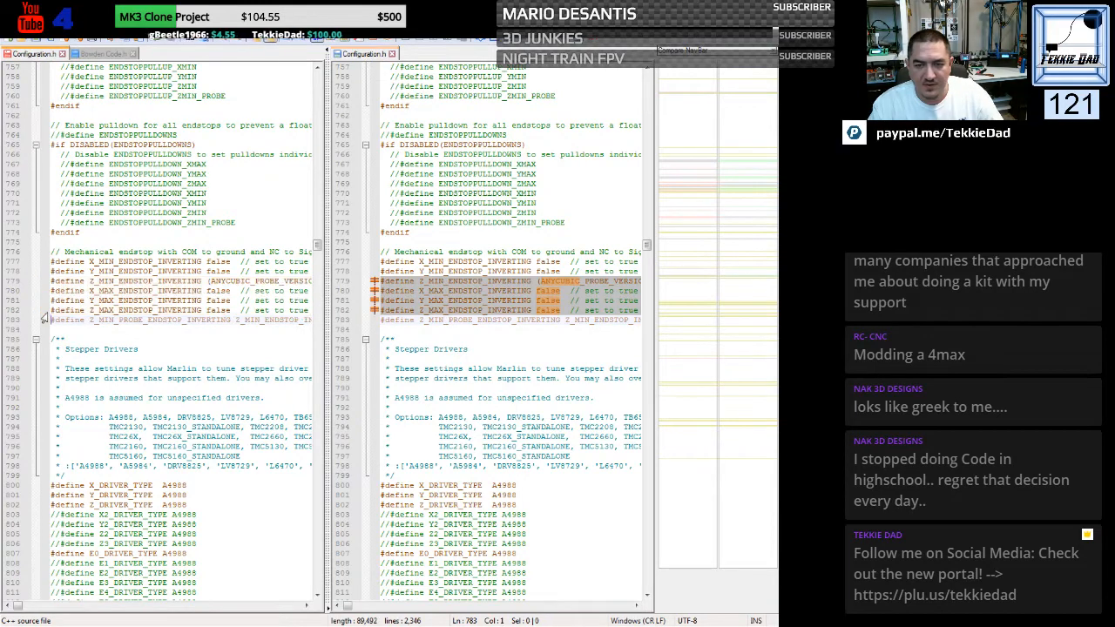
click(186, 349)
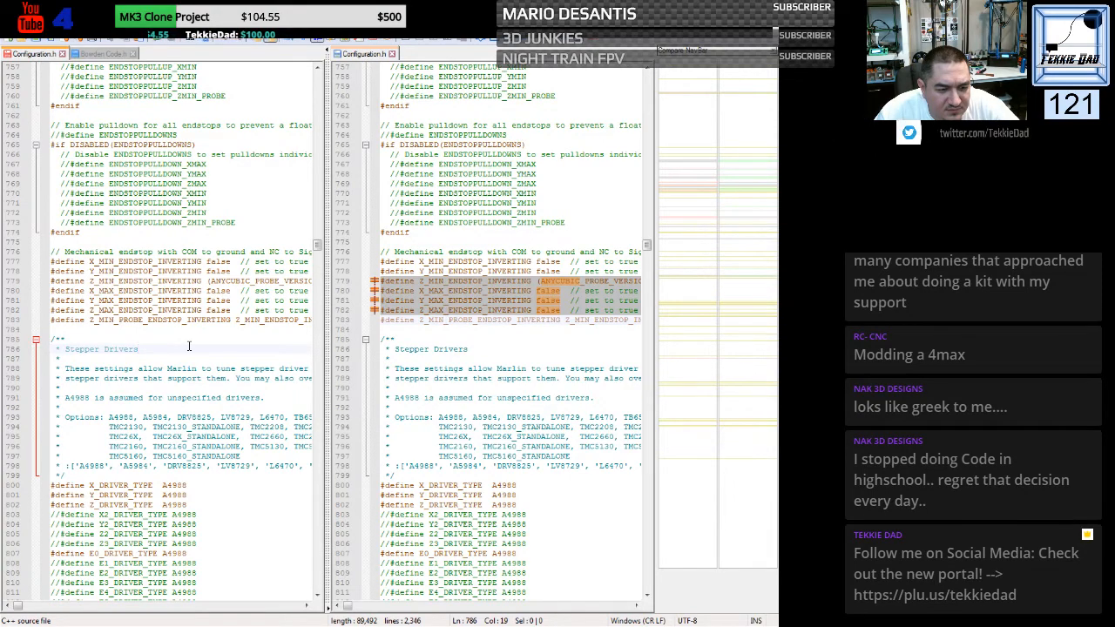
- Replace the DEFAULT_MAX_FEEDRATE line in the HE3D movement settings with the Kossel file's line, using 100 for X, Y and Z
scroll(188, 347, down, 8)
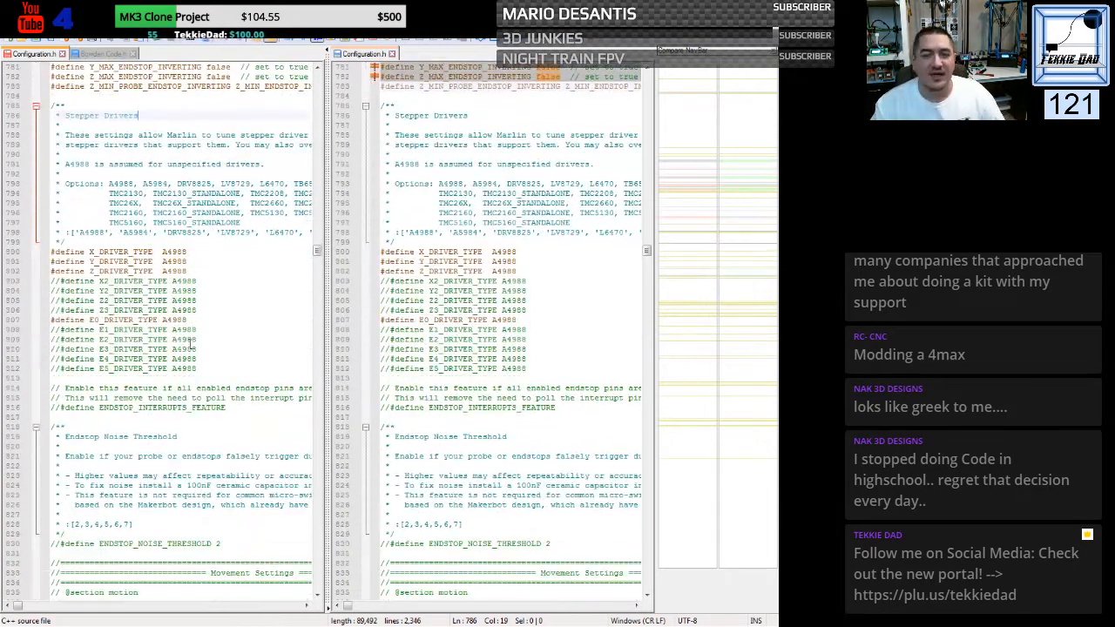
scroll(190, 329, down, 7)
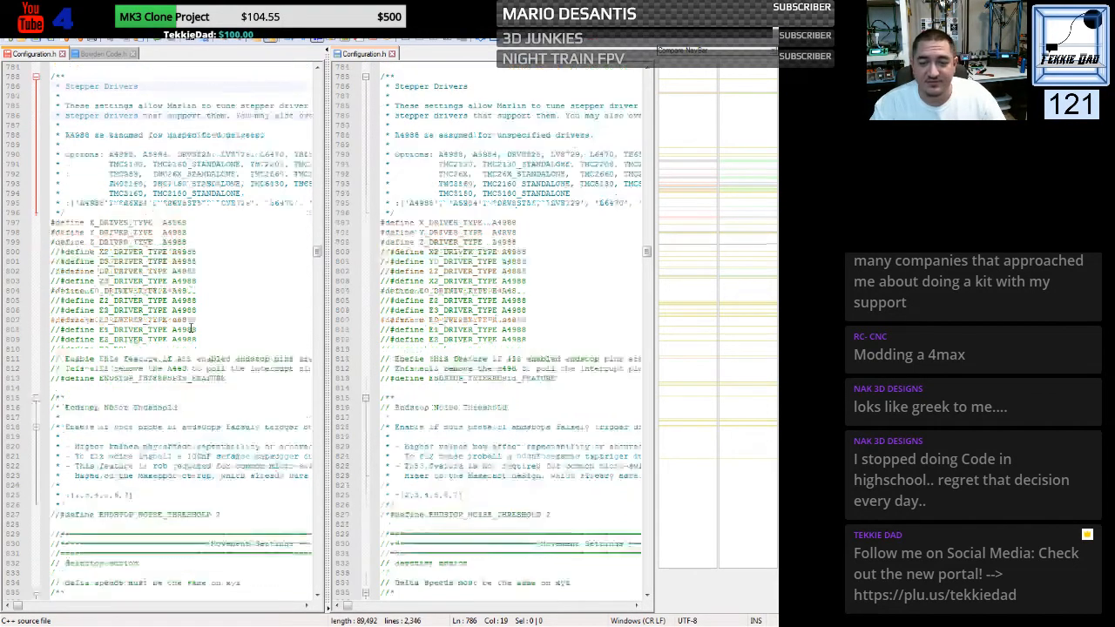
scroll(191, 328, down, 7)
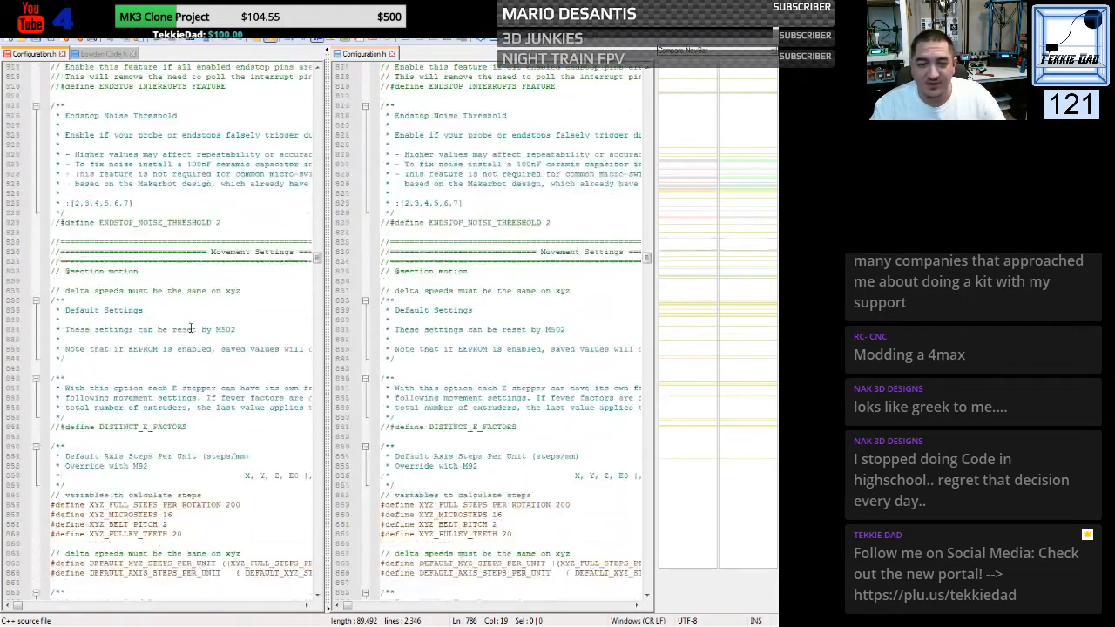
scroll(190, 328, down, 5)
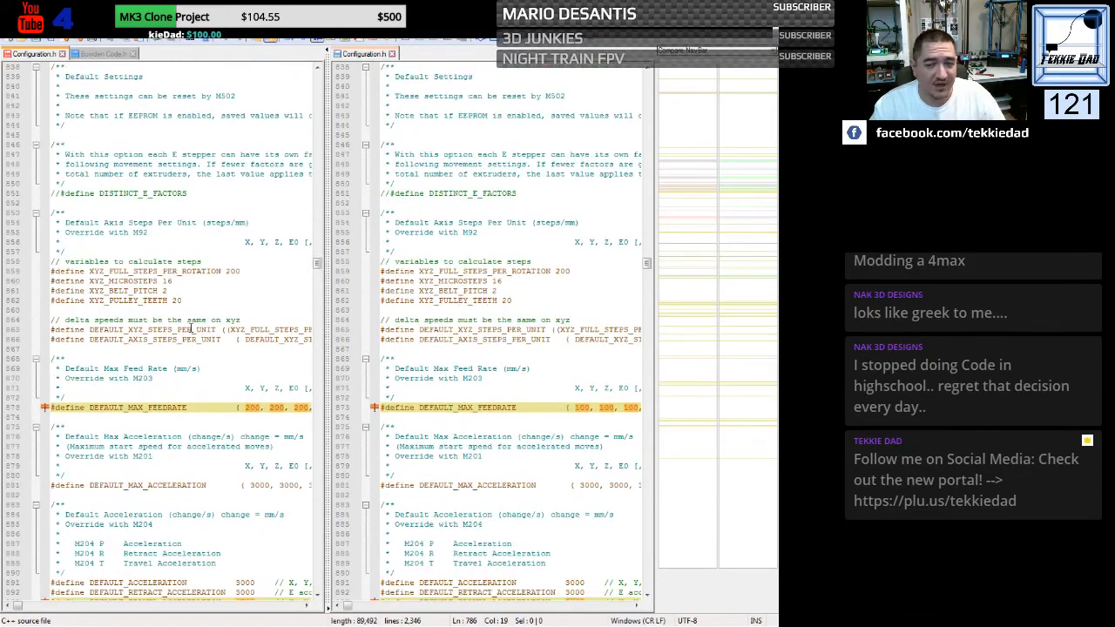
scroll(190, 328, down, 4)
scroll(190, 328, down, 1)
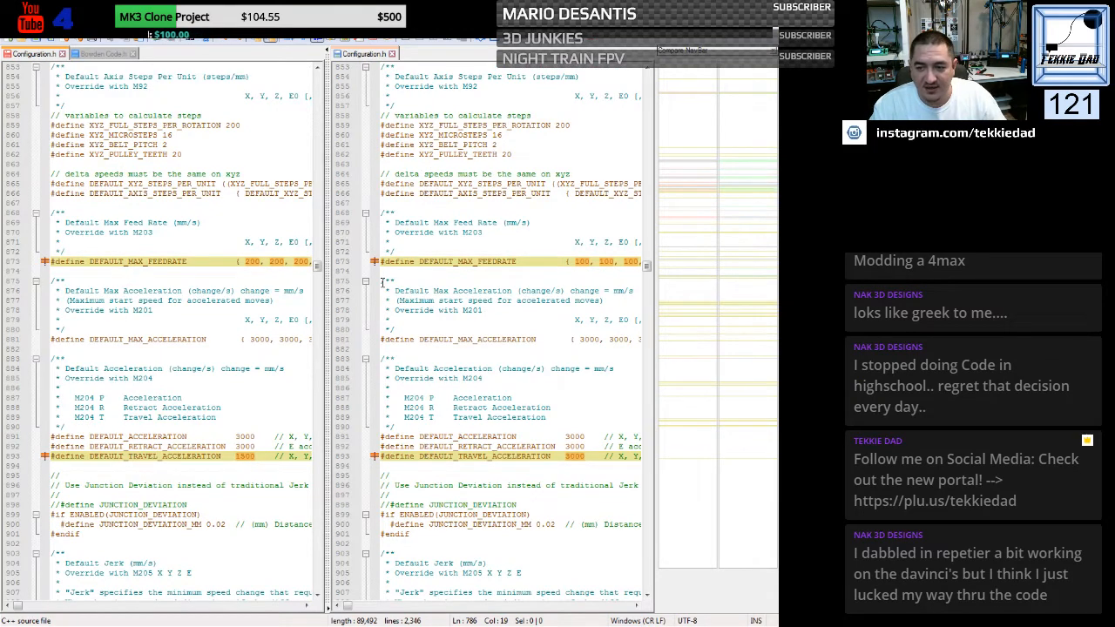
scroll(381, 282, down, 2)
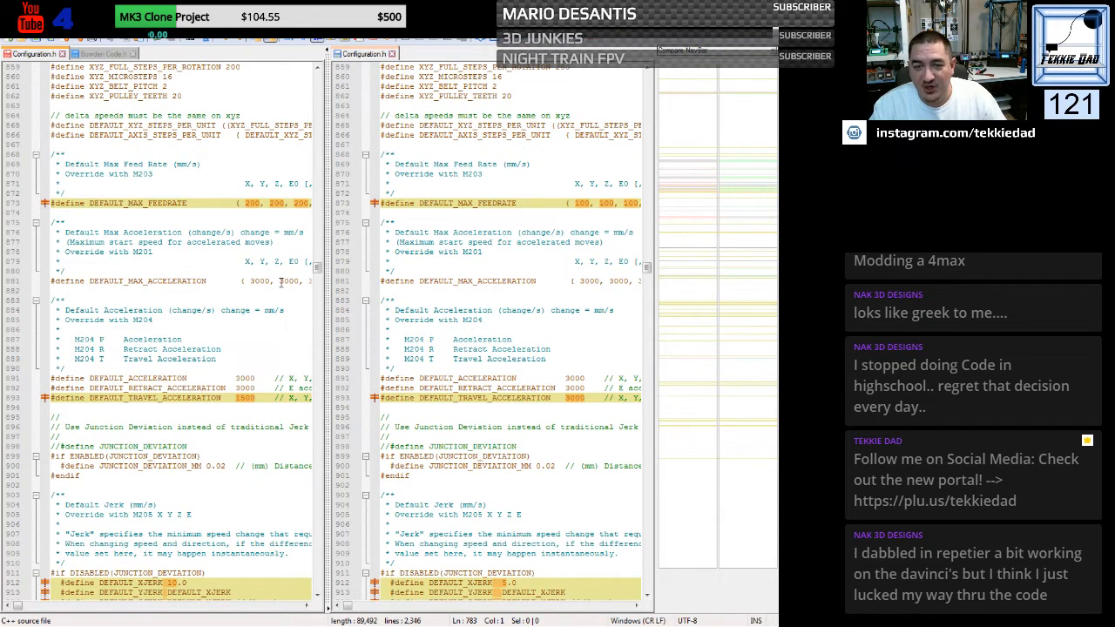
click(381, 205)
key(ctrl+c)
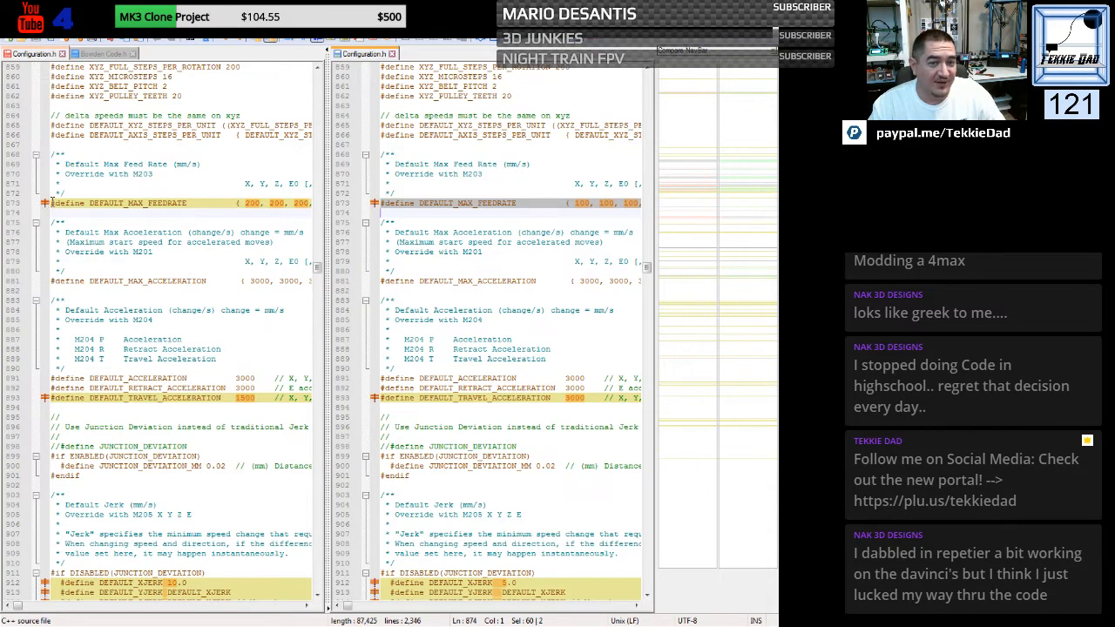
drag(51, 205, 52, 214)
key(ctrl+v)
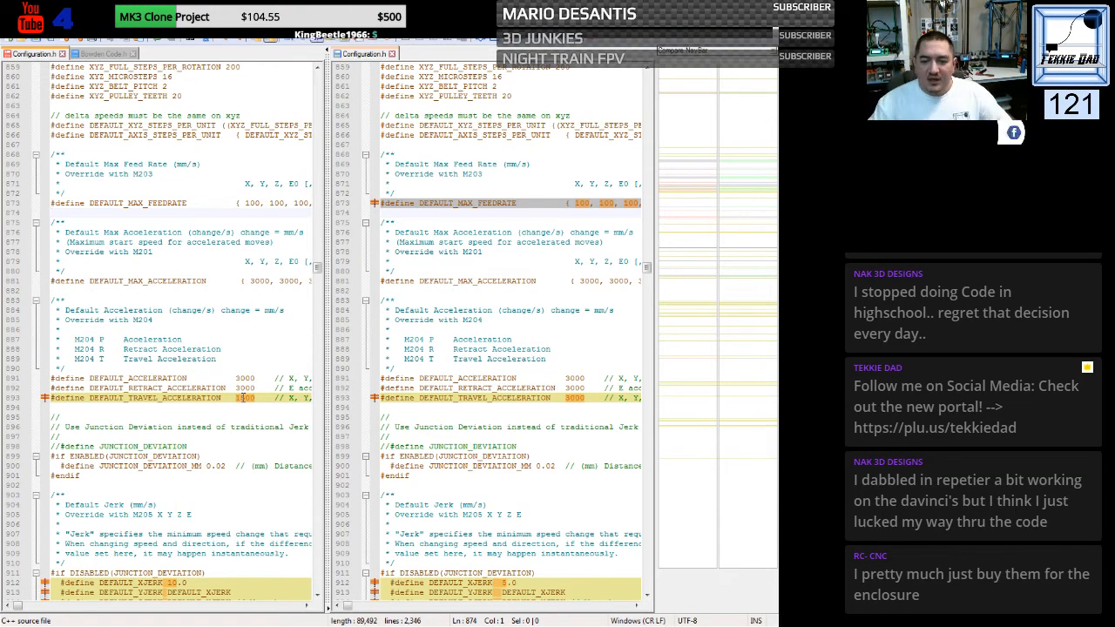
- Set DEFAULT_XJERK in the HE3D file's default jerk settings to 5.0
scroll(268, 422, down, 5)
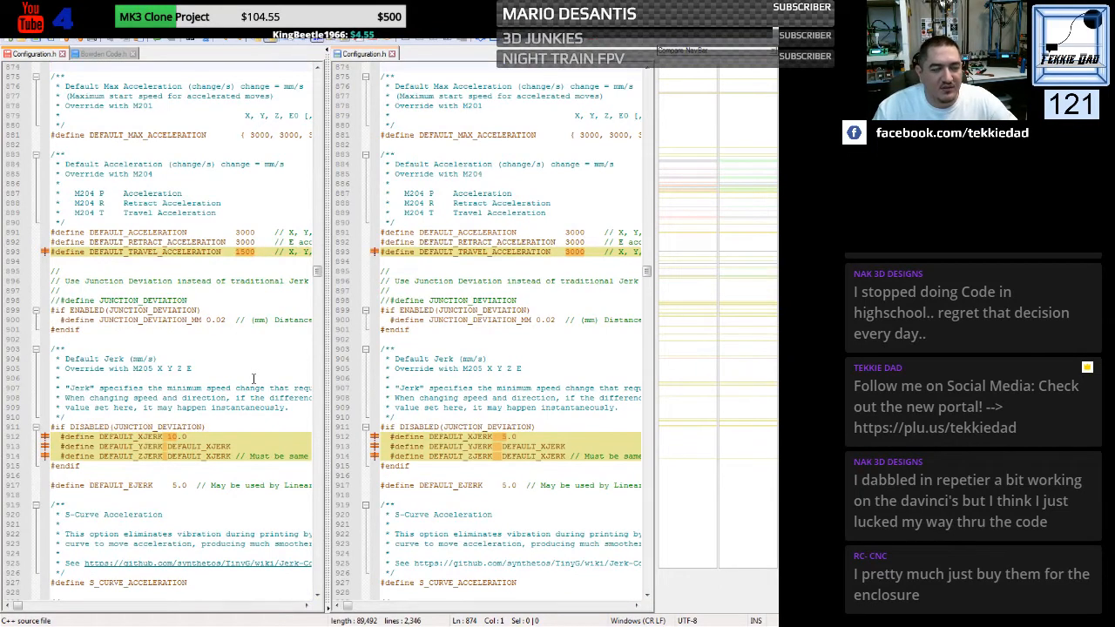
scroll(253, 378, down, 3)
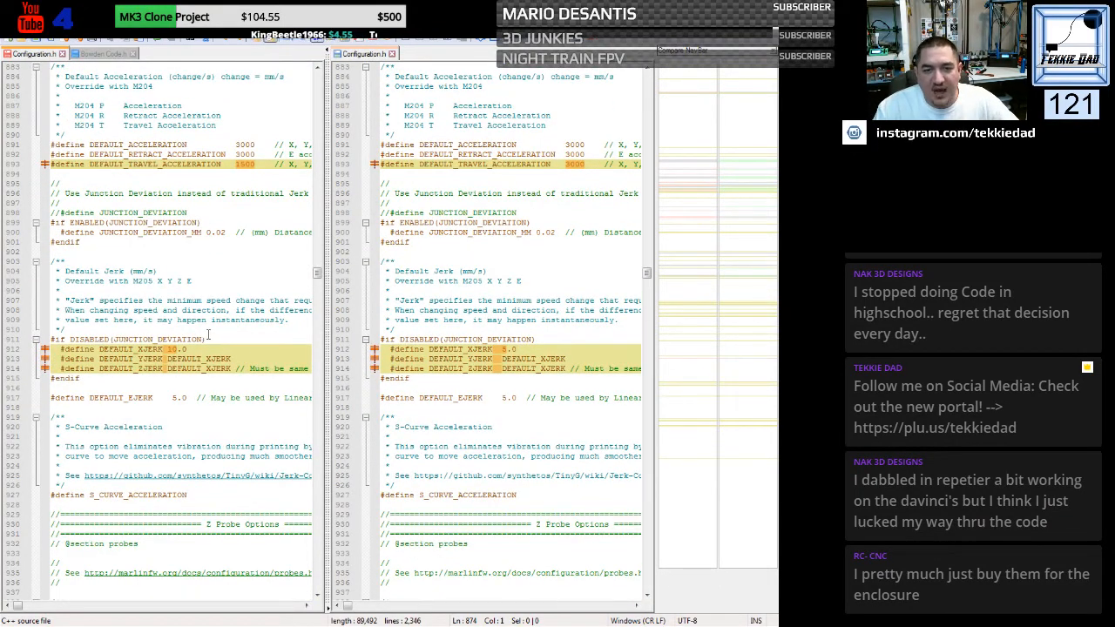
scroll(199, 310, down, 3)
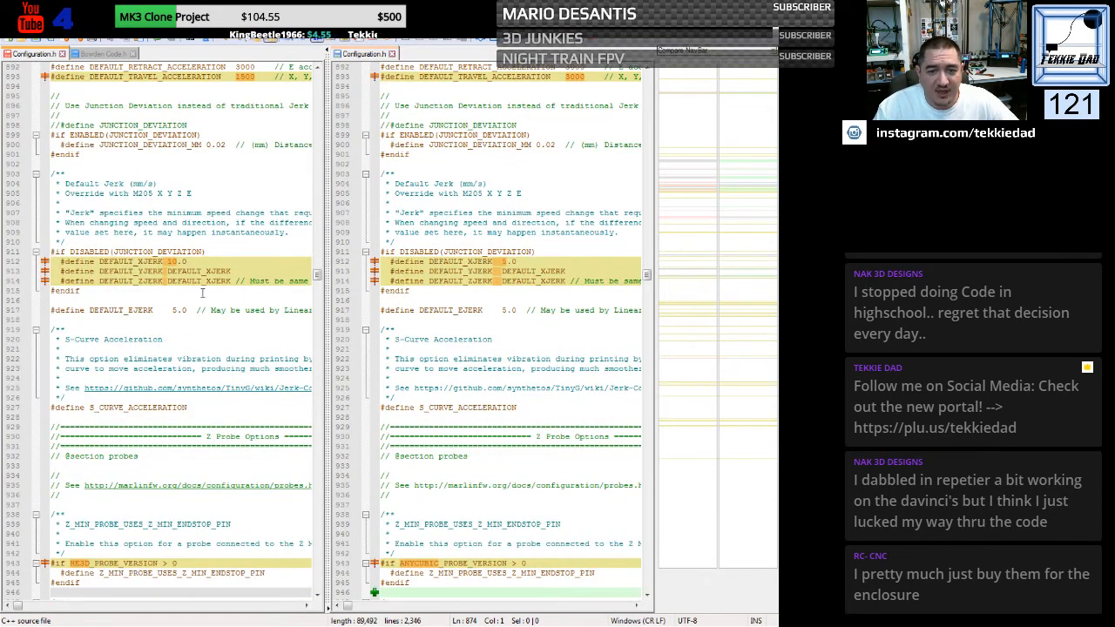
double_click(172, 261)
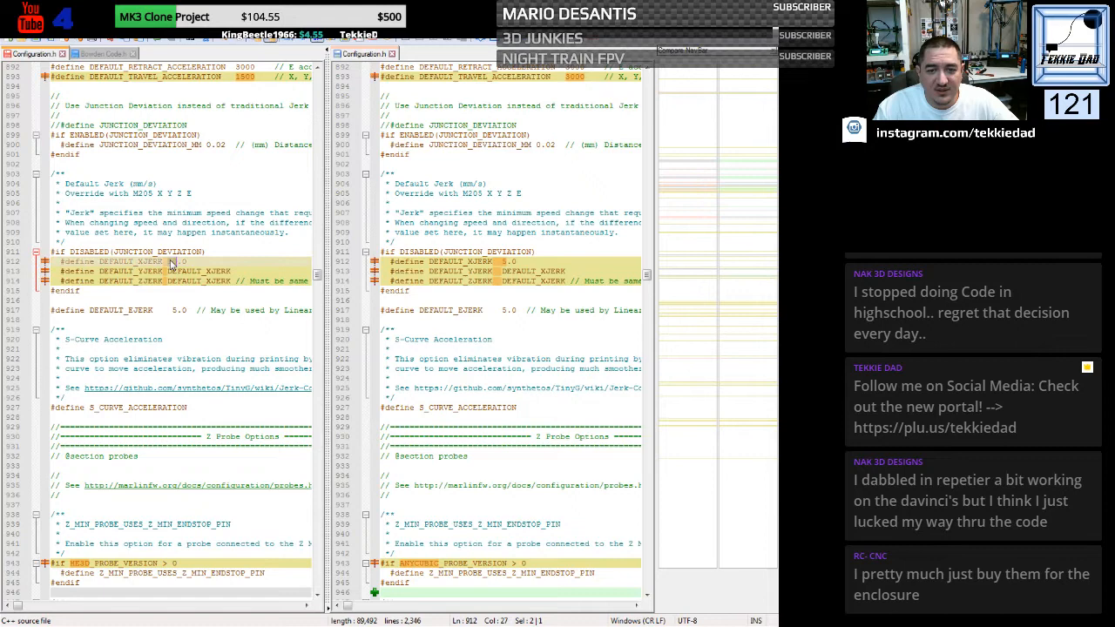
text(5)
click(189, 331)
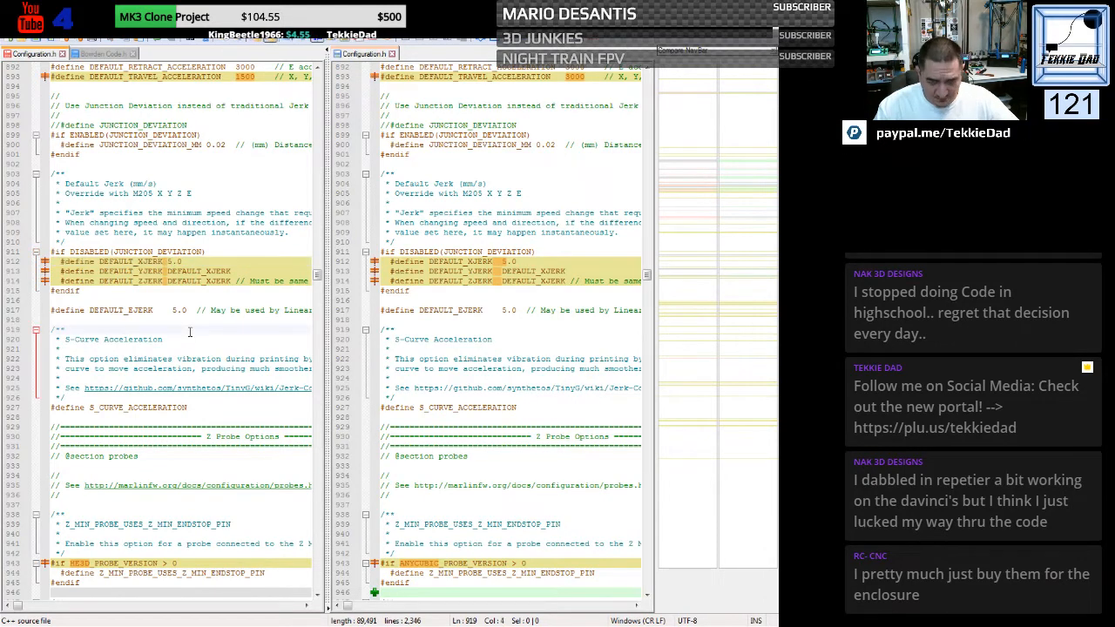
- Replace the HE3D condition above Z_MIN_PROBE_USES_Z_MIN_ENDSTOP_PIN in the probe options with the Kossel file's "#if ANYCUBIC_PROBE_VERSION > 0" line
scroll(189, 324, down, 2)
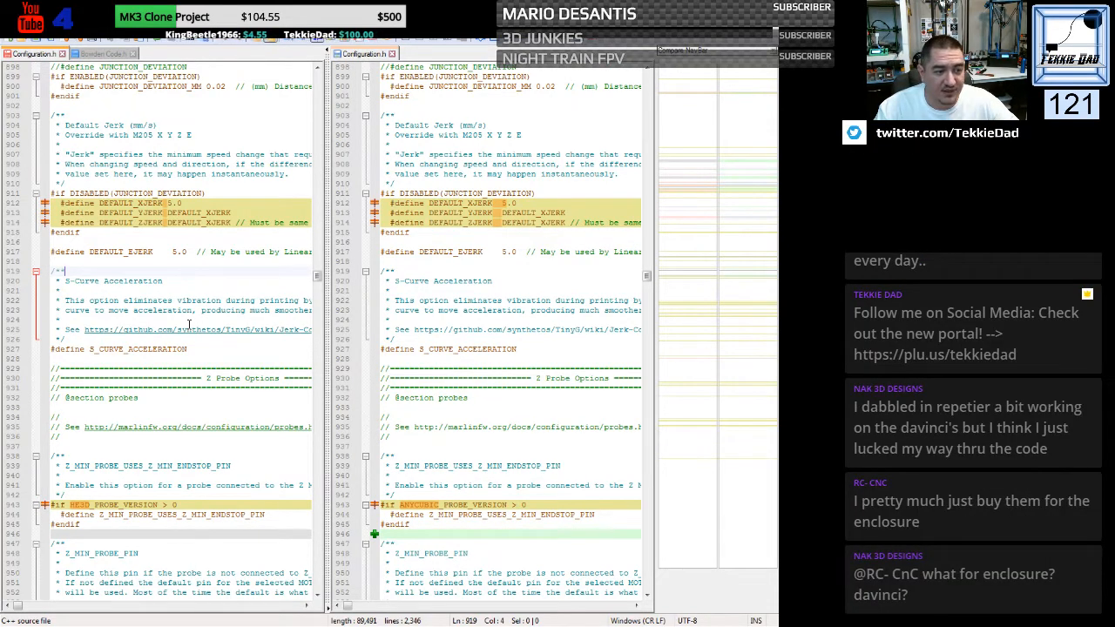
scroll(189, 324, down, 6)
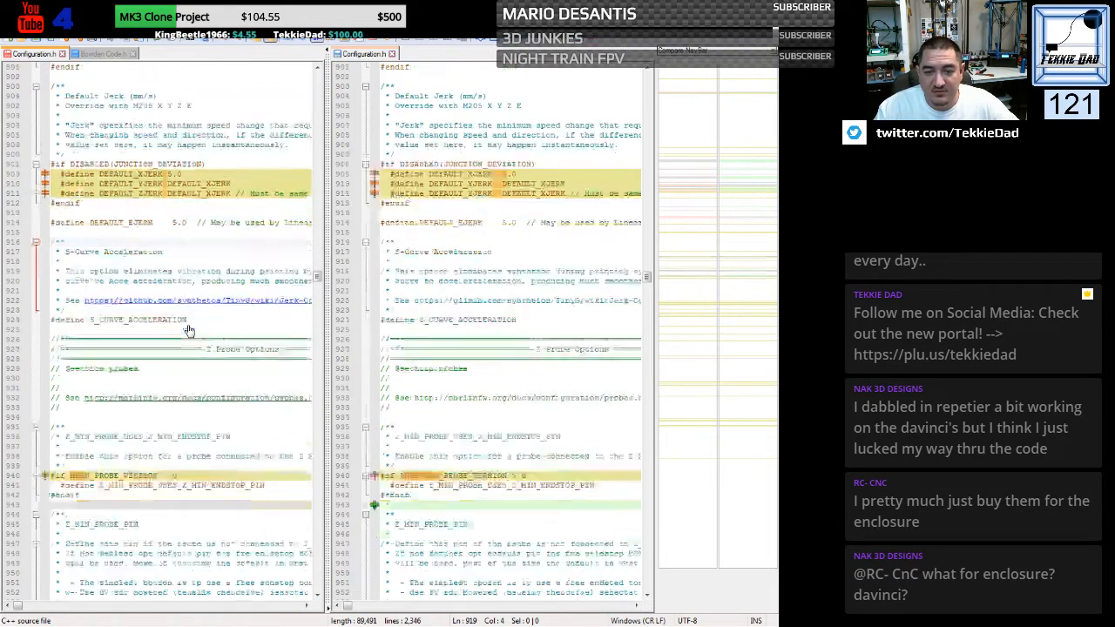
scroll(189, 330, down, 1)
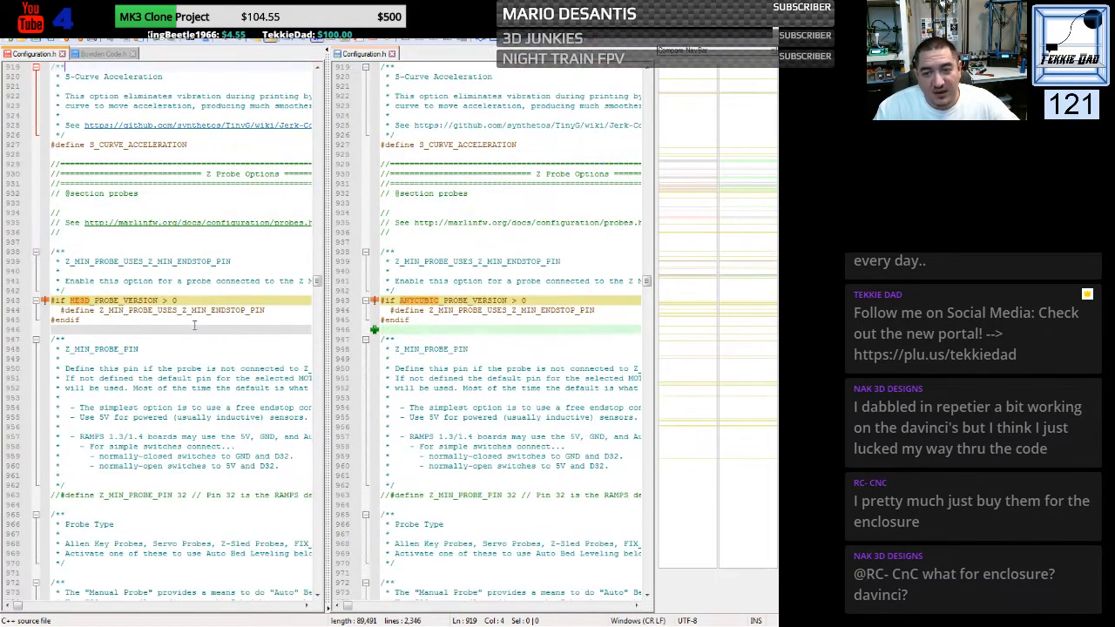
drag(380, 300, 382, 310)
key(ctrl+c)
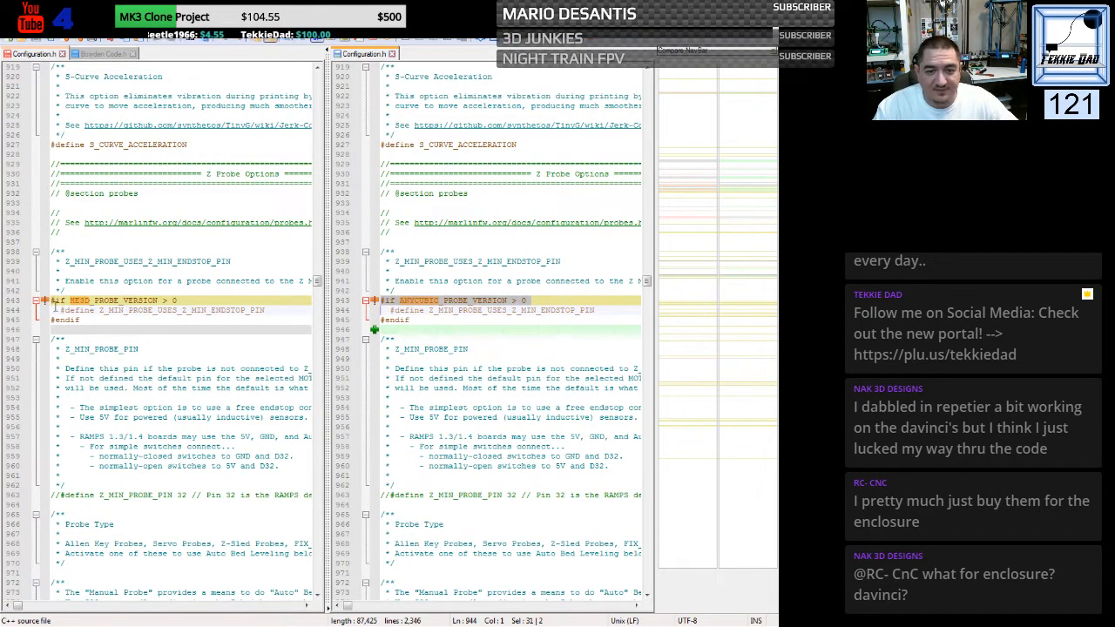
drag(52, 299, 52, 310)
key(ctrl+v)
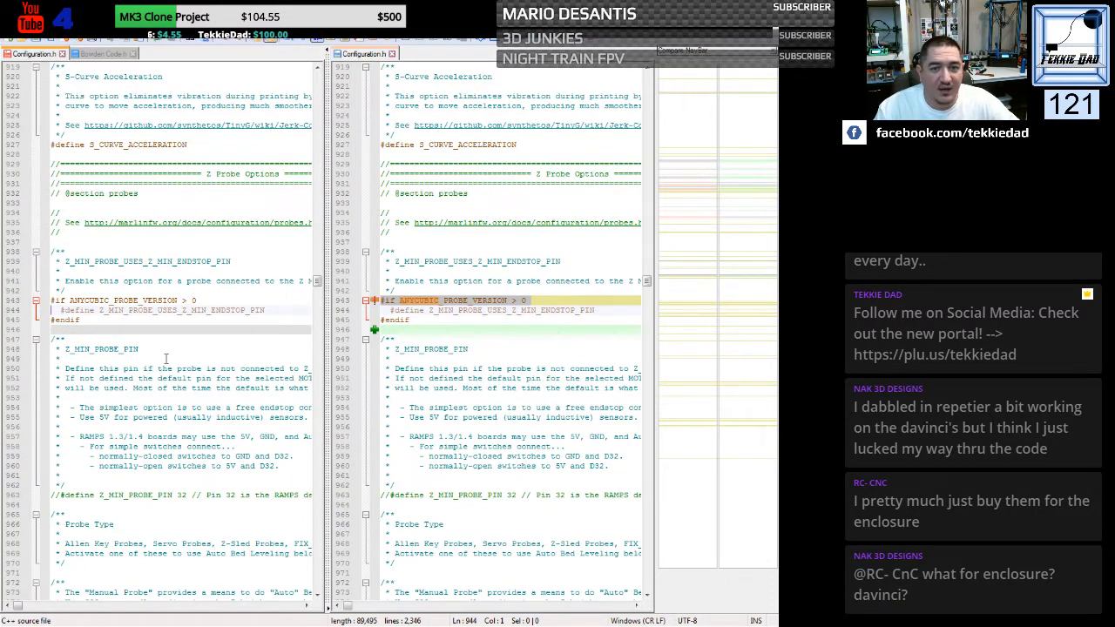
- Replace the HE3D manual probe lines with the Kossel block, enabling PROBE_MANUALLY and MANUAL_PROBE_START_Z 1.5 under "#if ANYCUBIC_PROBE_VERSION == 0"
scroll(165, 359, down, 5)
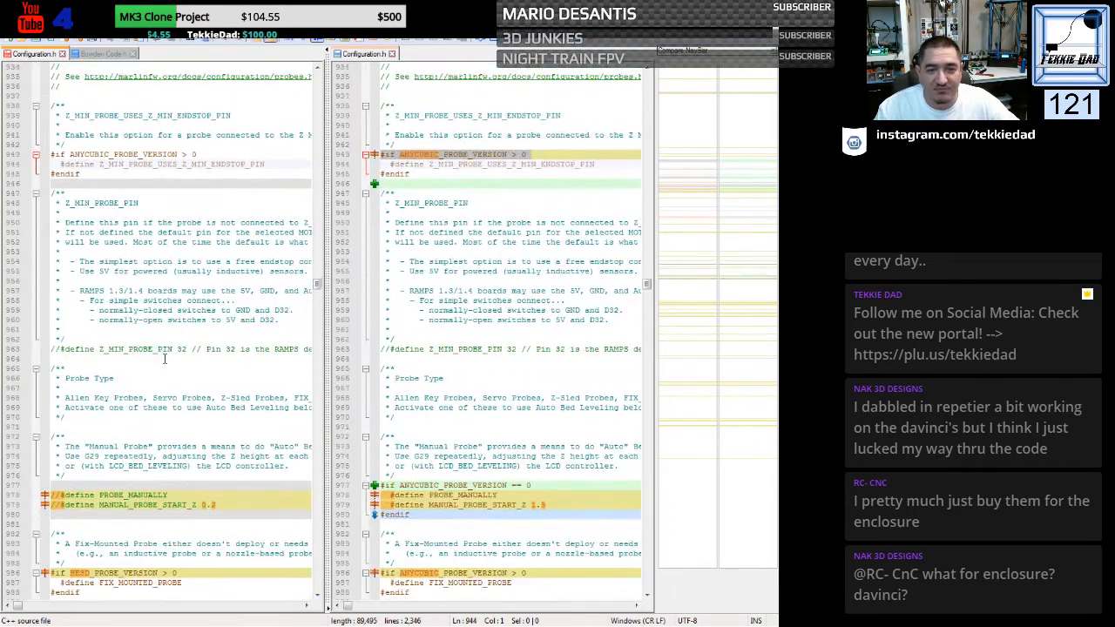
scroll(164, 357, down, 7)
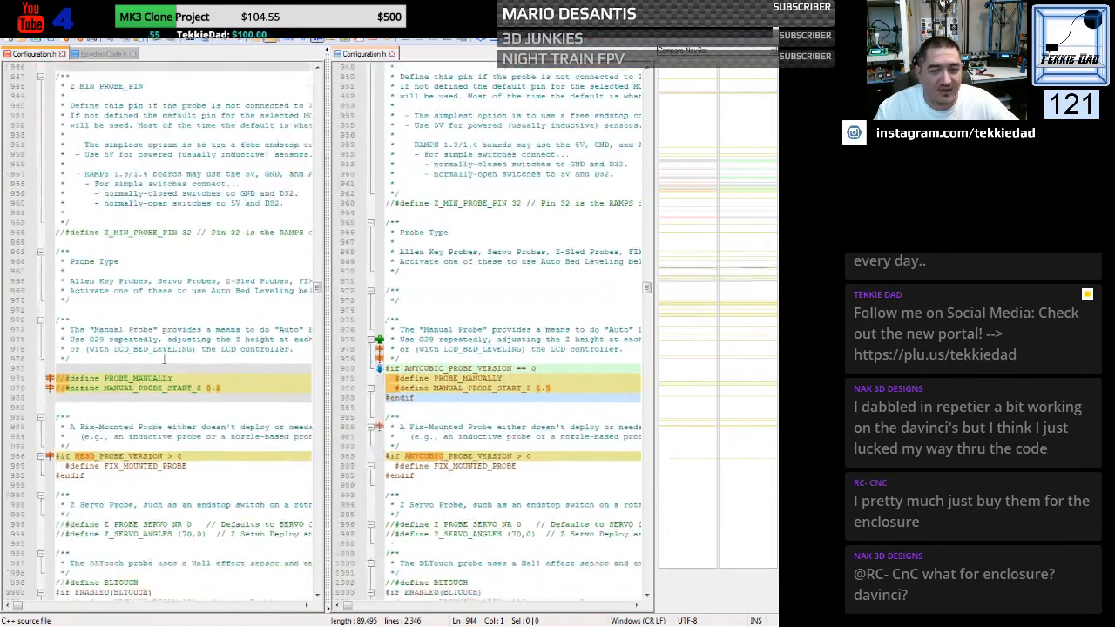
scroll(164, 357, down, 1)
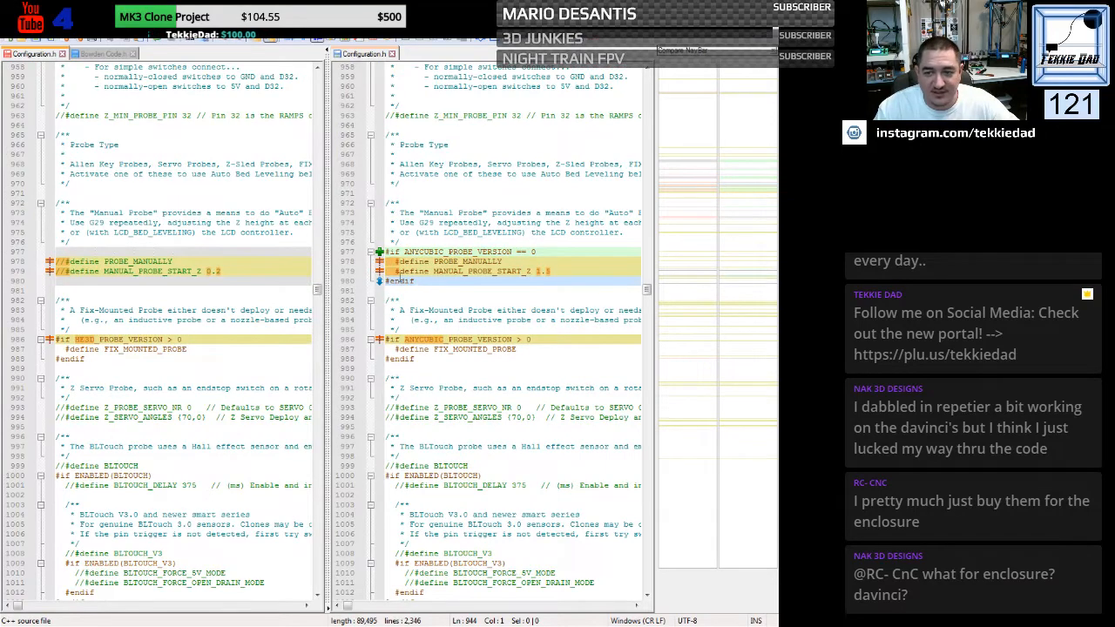
drag(379, 252, 381, 289)
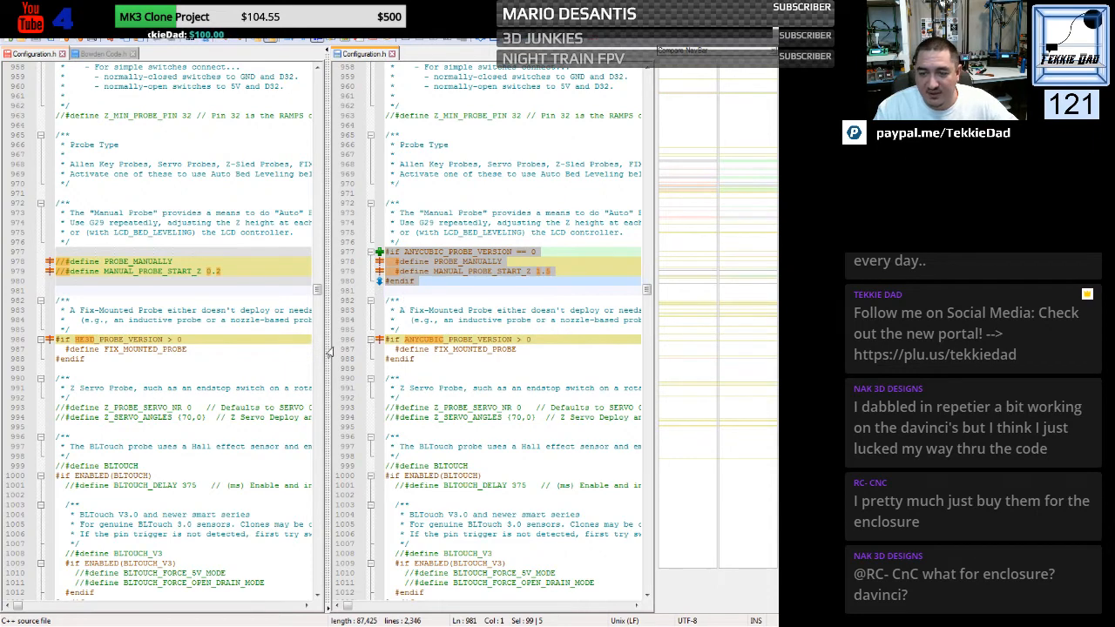
drag(56, 254, 60, 298)
text(#if ANYCUBIC_PROBE_VERSION == 0   #define PROBE_MANUALLY   #define MANUAL_PROBE_START_Z 1.5 #endif)
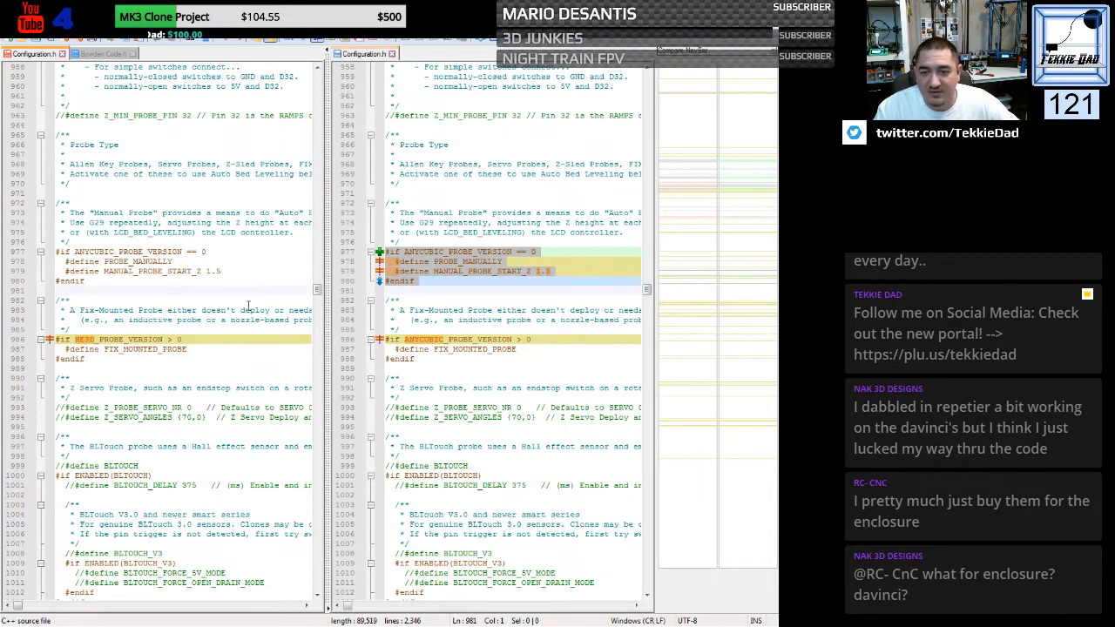
- Replace the HE3D condition above FIX_MOUNTED_PROBE with the Kossel file's "#if ANYCUBIC_PROBE_VERSION > 0" line
scroll(249, 305, down, 3)
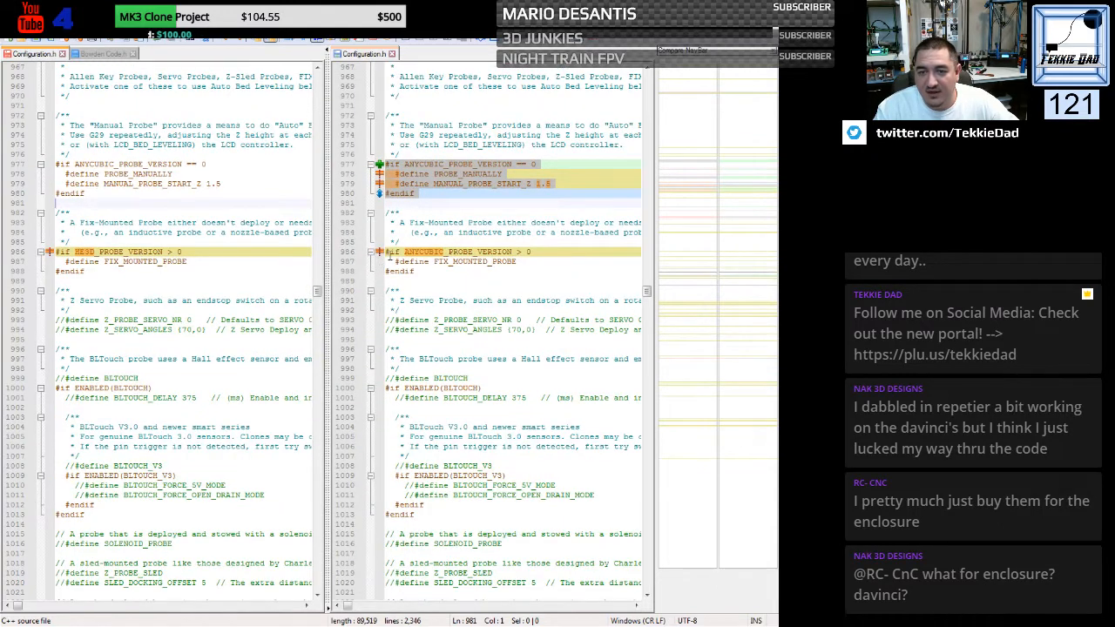
drag(385, 252, 387, 261)
key(ctrl+c)
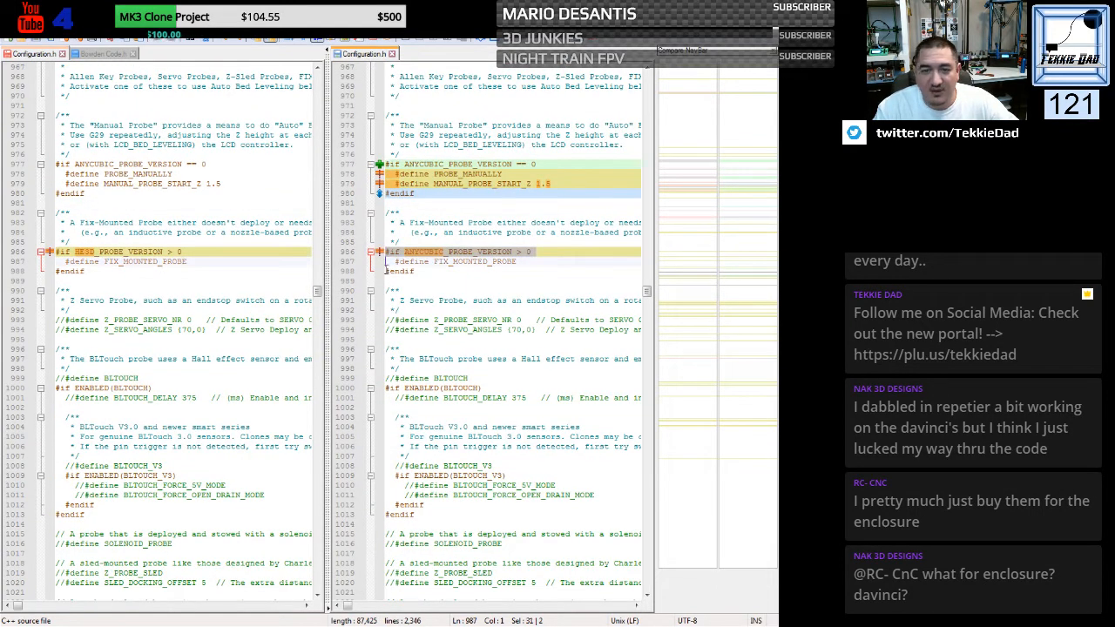
drag(57, 250, 56, 263)
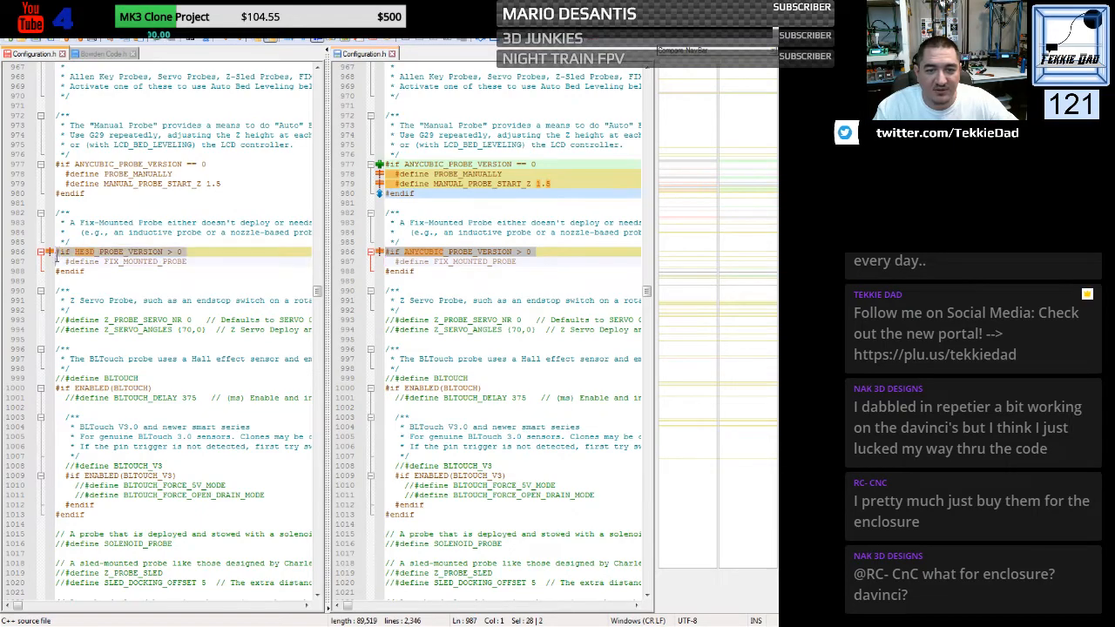
key(ctrl+v)
- Set Y_PROBE_OFFSET_FROM_EXTRUDER in the HE3D file to 0
scroll(231, 328, down, 17)
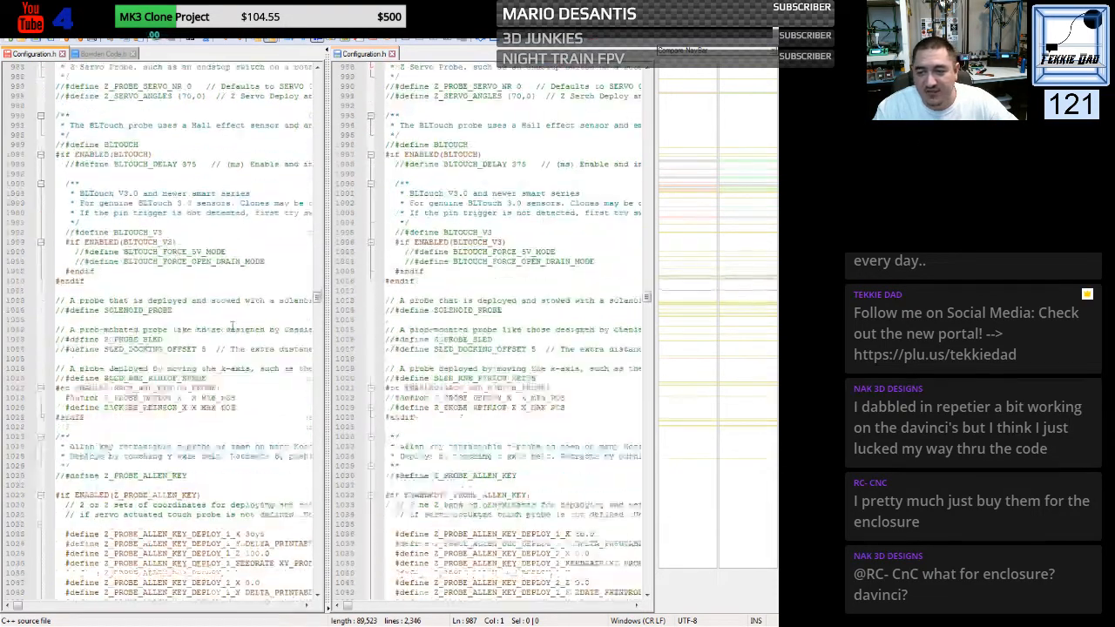
scroll(231, 328, down, 20)
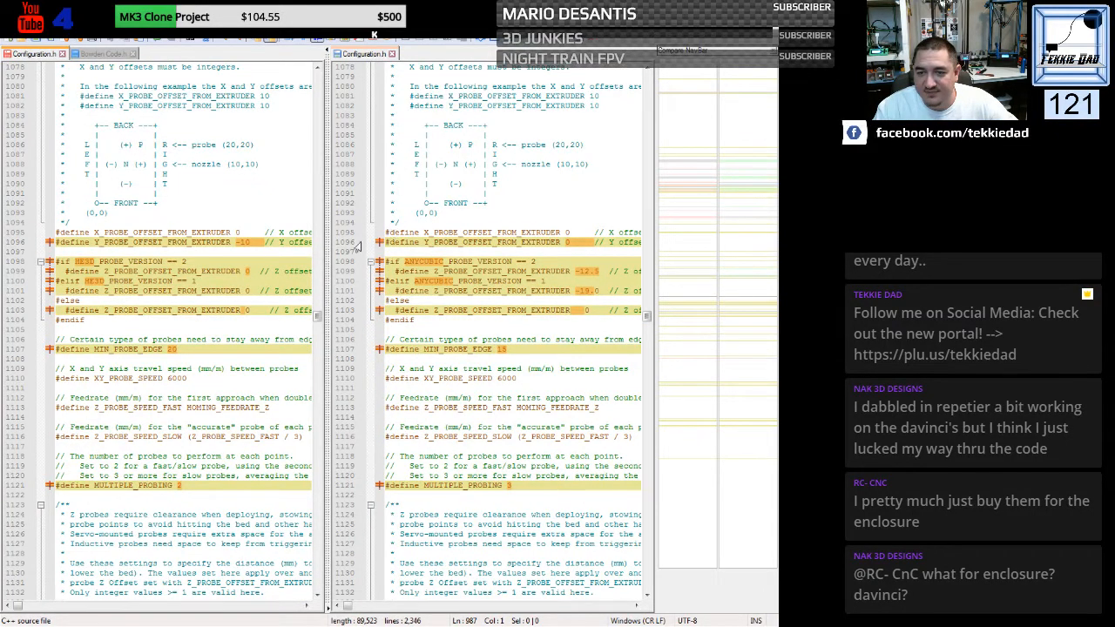
drag(235, 243, 250, 243)
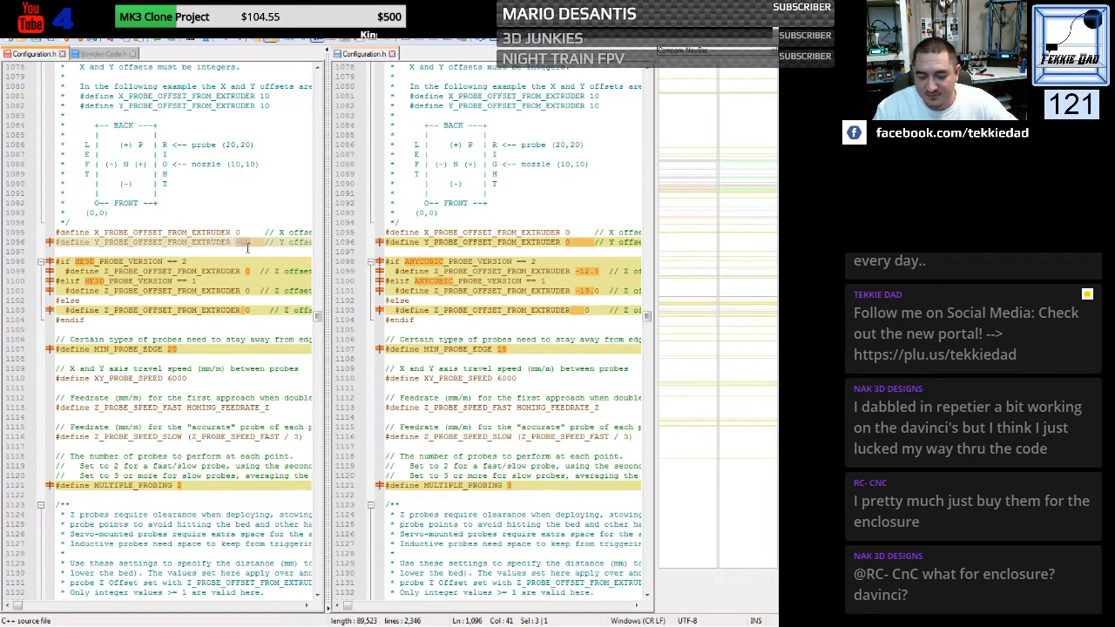
text(0)
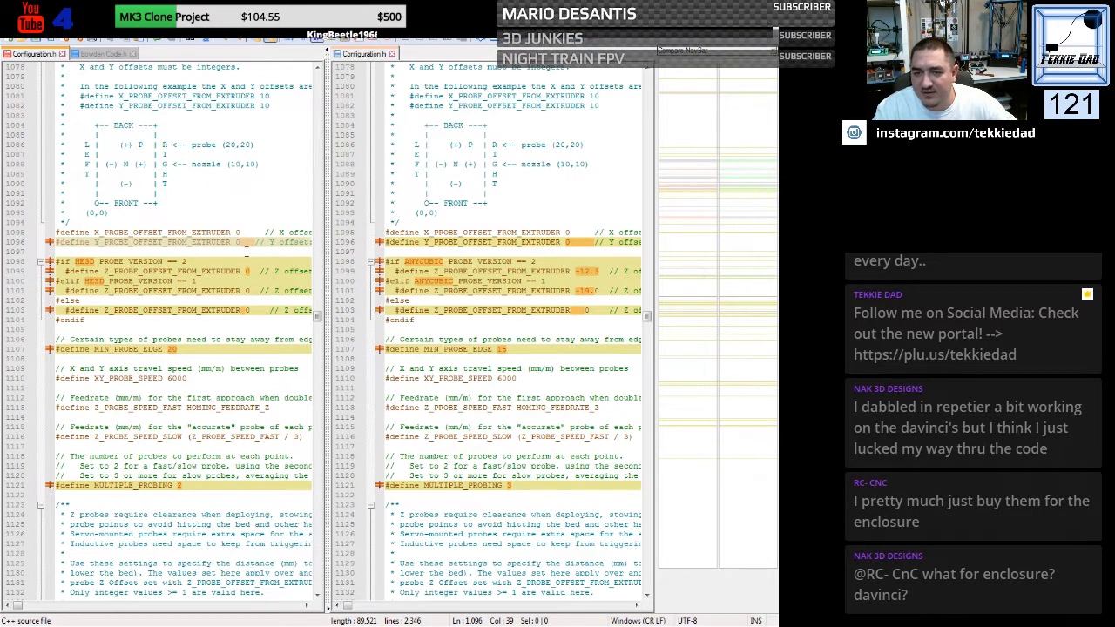
- Replace the HE3D Z_PROBE_OFFSET_FROM_EXTRUDER conditional block with the Kossel version, using ANYCUBIC_PROBE_VERSION and offsets -12.5, -19.0 and 0
click(386, 261)
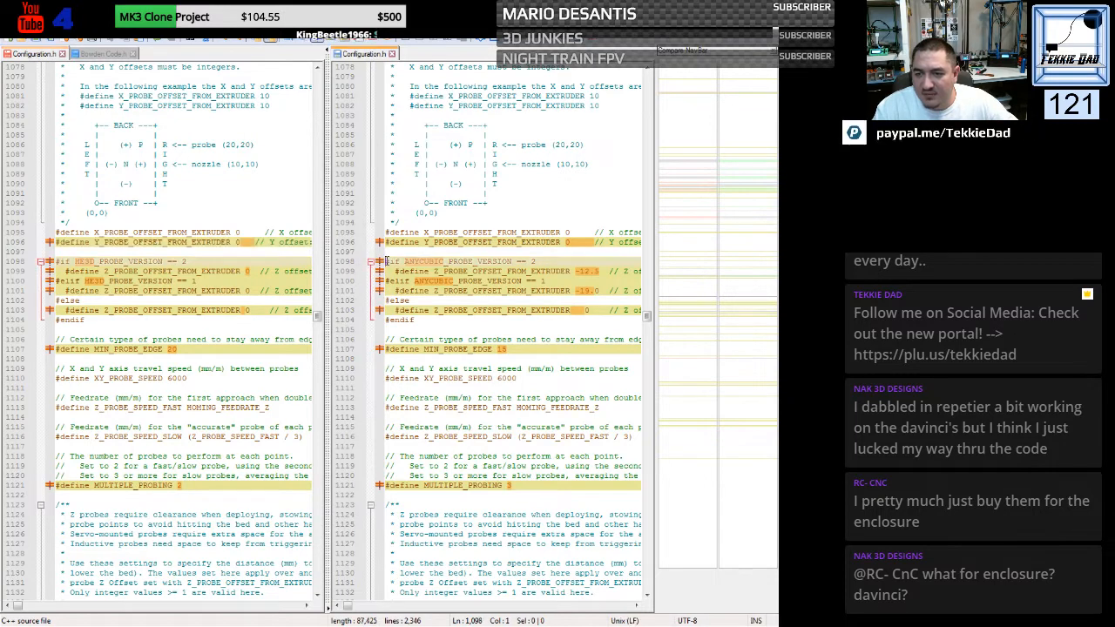
drag(386, 261, 377, 332)
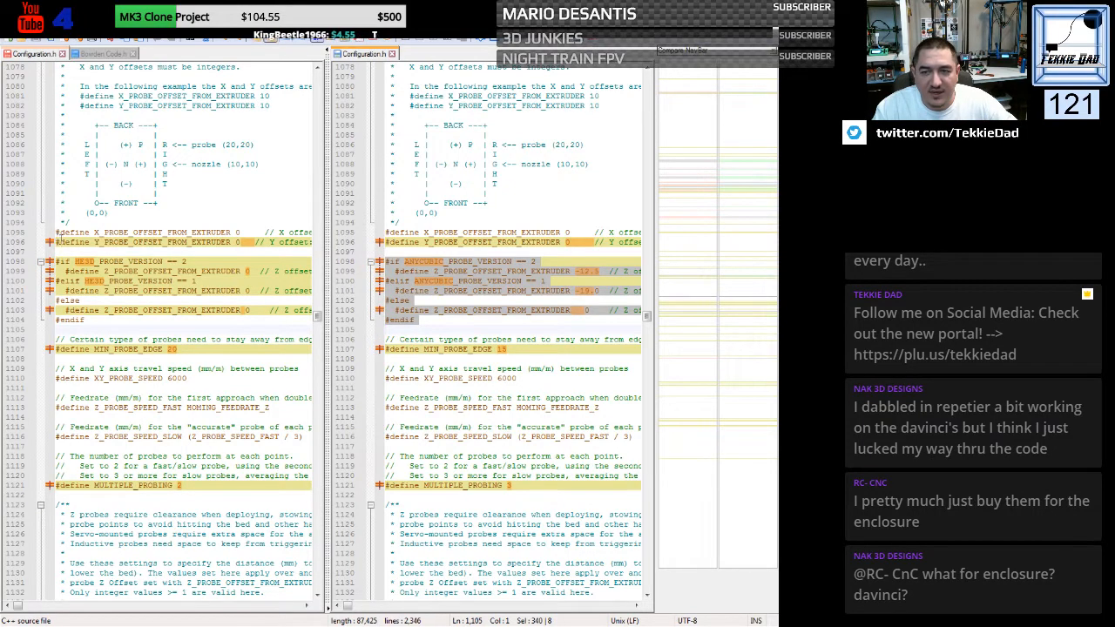
drag(56, 261, 51, 331)
key(ctrl+v)
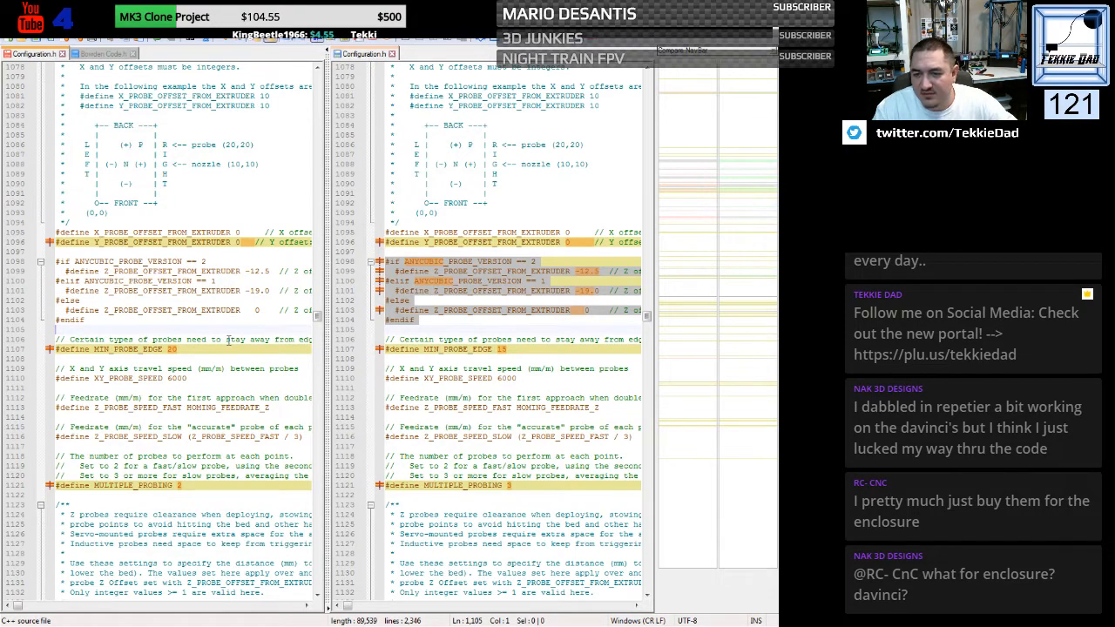
- Set MIN_PROBE_EDGE to 15 and MULTIPLE_PROBING to 3 in the HE3D probe settings
scroll(195, 268, down, 3)
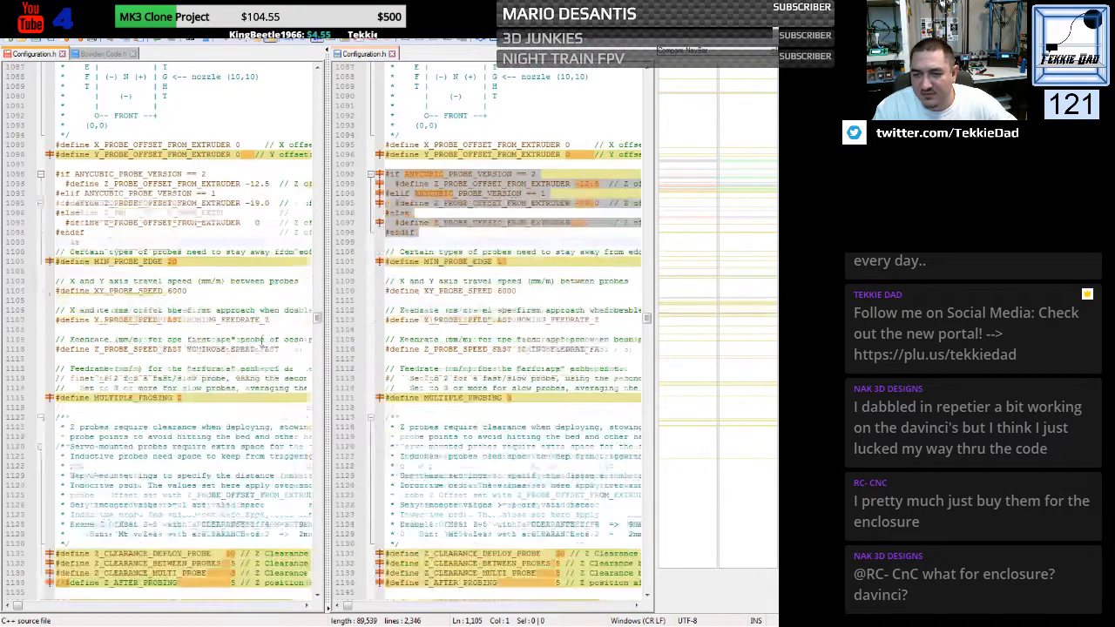
double_click(172, 261)
text(1)
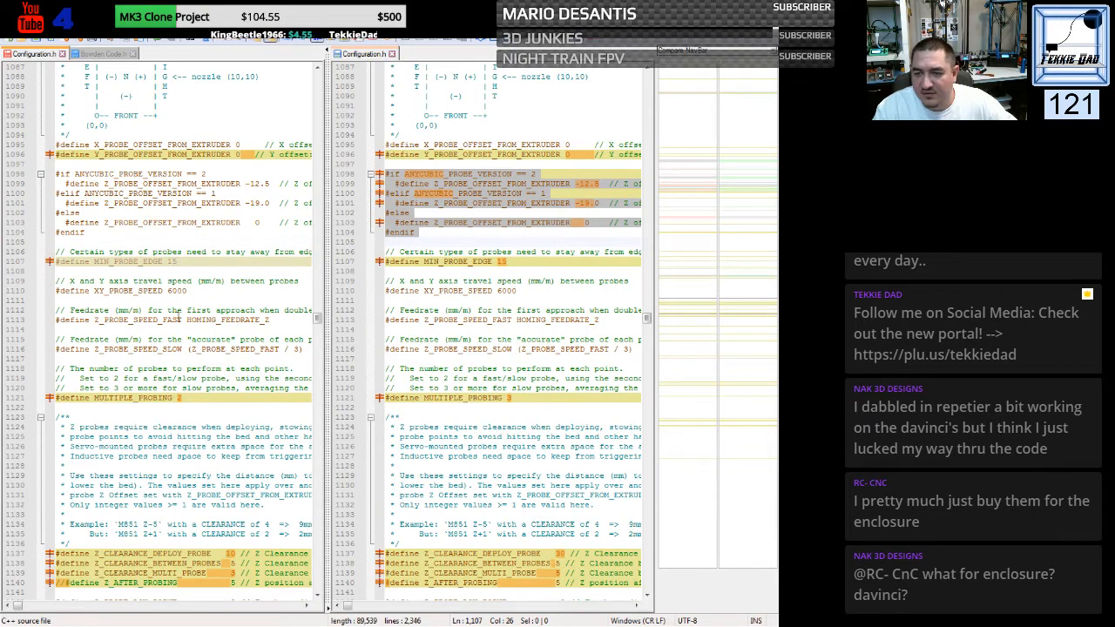
text(5)
scroll(178, 315, down, 2)
click(182, 339)
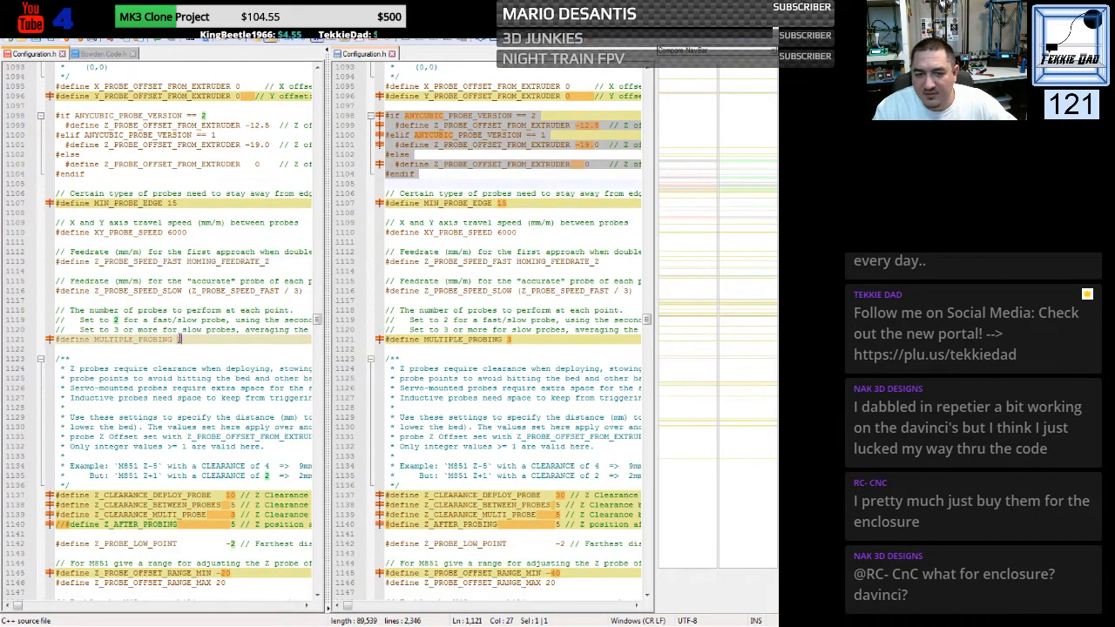
key(BackSpace)
text(3)
click(229, 368)
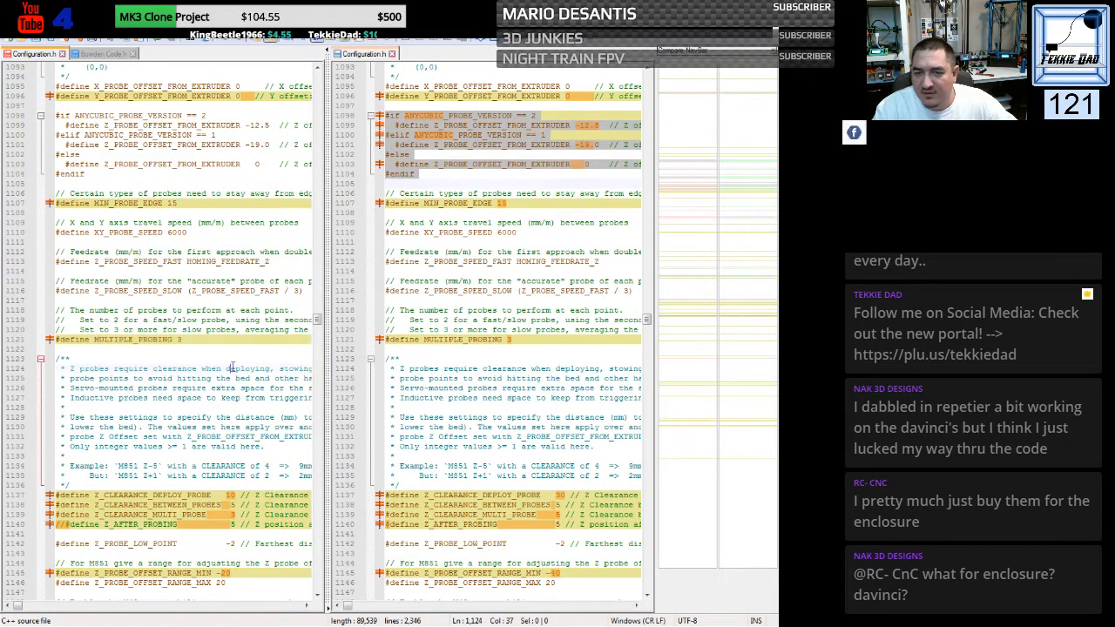
- Replace the HE3D Z_CLEARANCE and Z_AFTER_PROBING lines with the Kossel versions, using 30 for deploy and 5 for the other three
scroll(209, 340, down, 8)
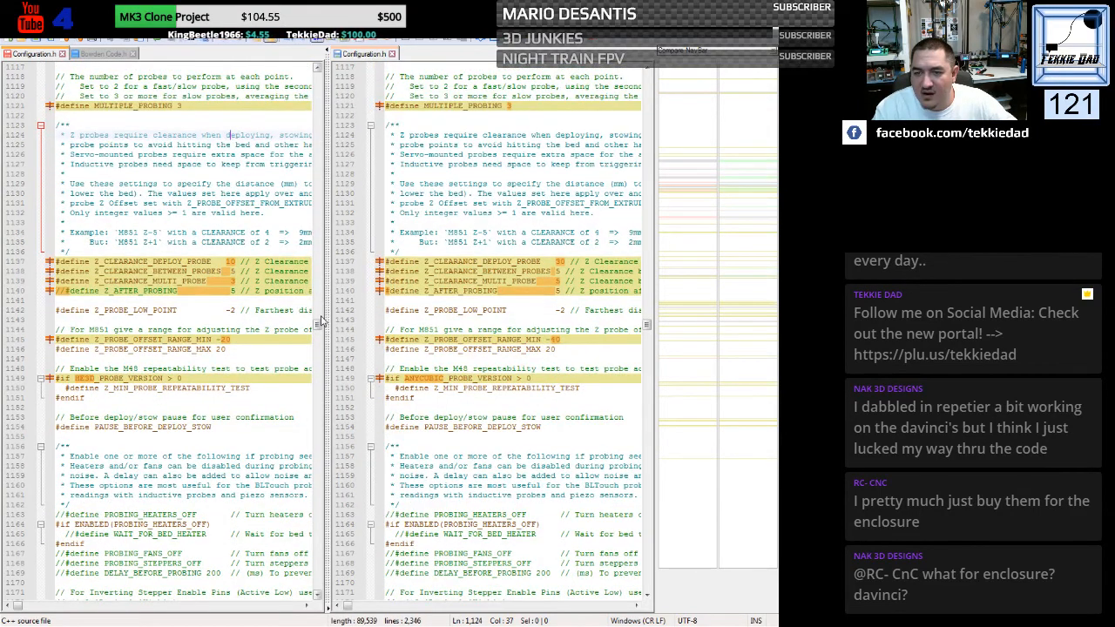
drag(385, 261, 386, 301)
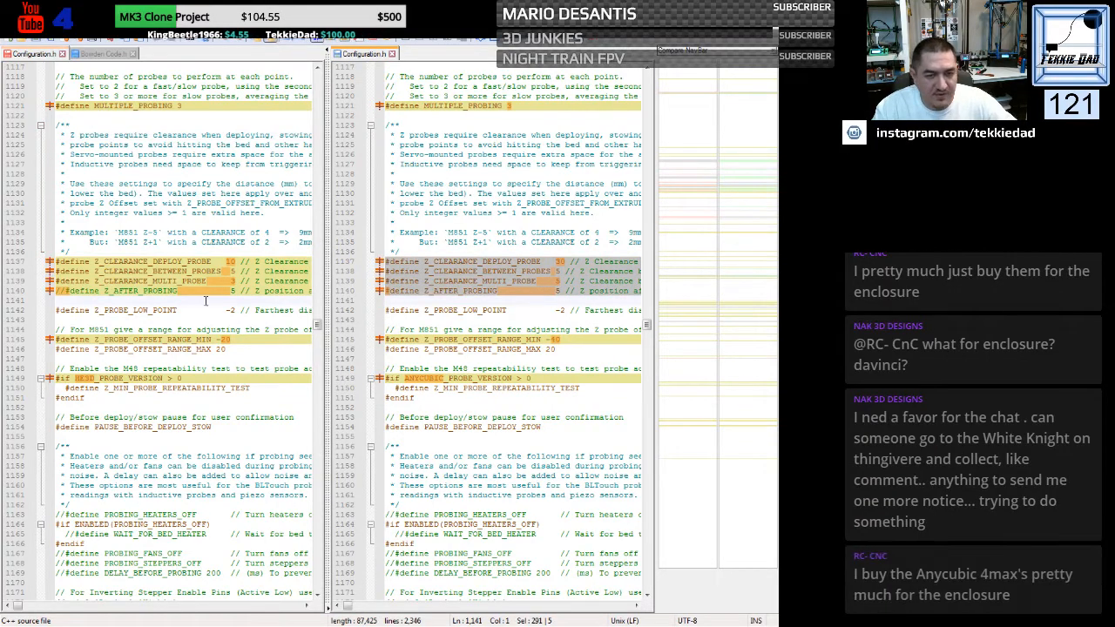
drag(55, 262, 49, 303)
key(ctrl+v)
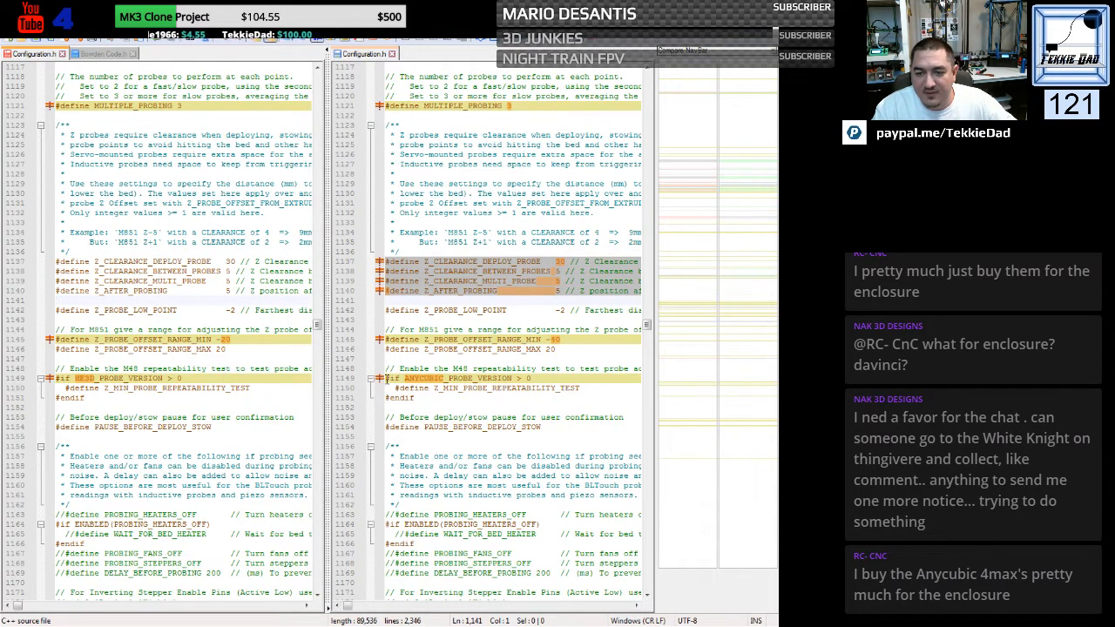
- Replace the HE3D condition above Z_MIN_PROBE_REPEATABILITY_TEST with the Kossel file's "#if ANYCUBIC_PROBE_VERSION > 0" line
click(381, 379)
key(ctrl+c)
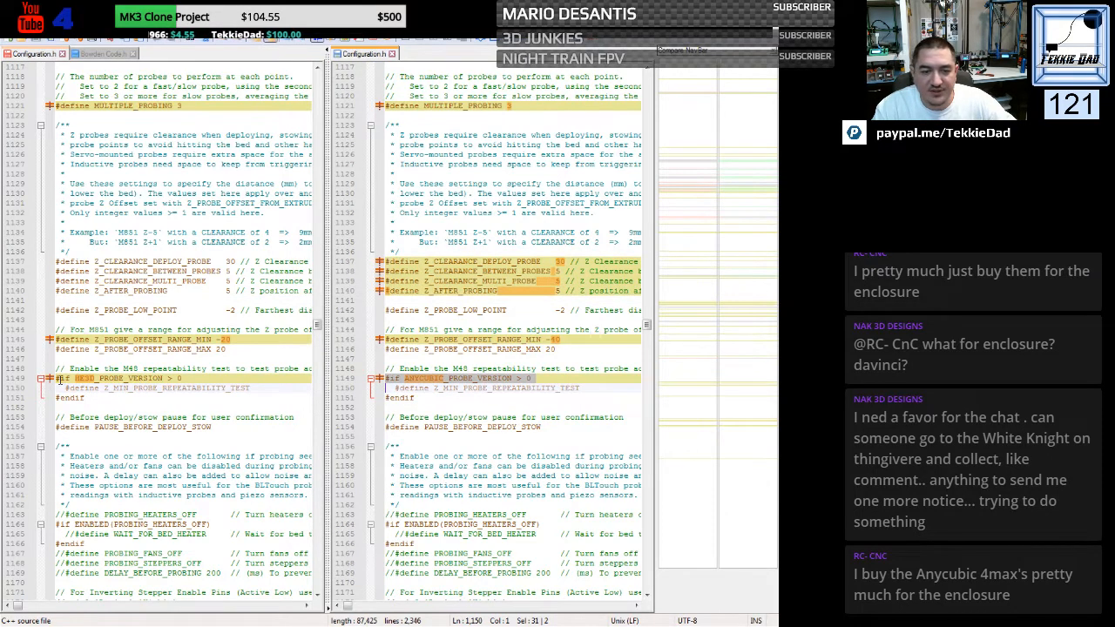
click(58, 381)
key(ctrl+v)
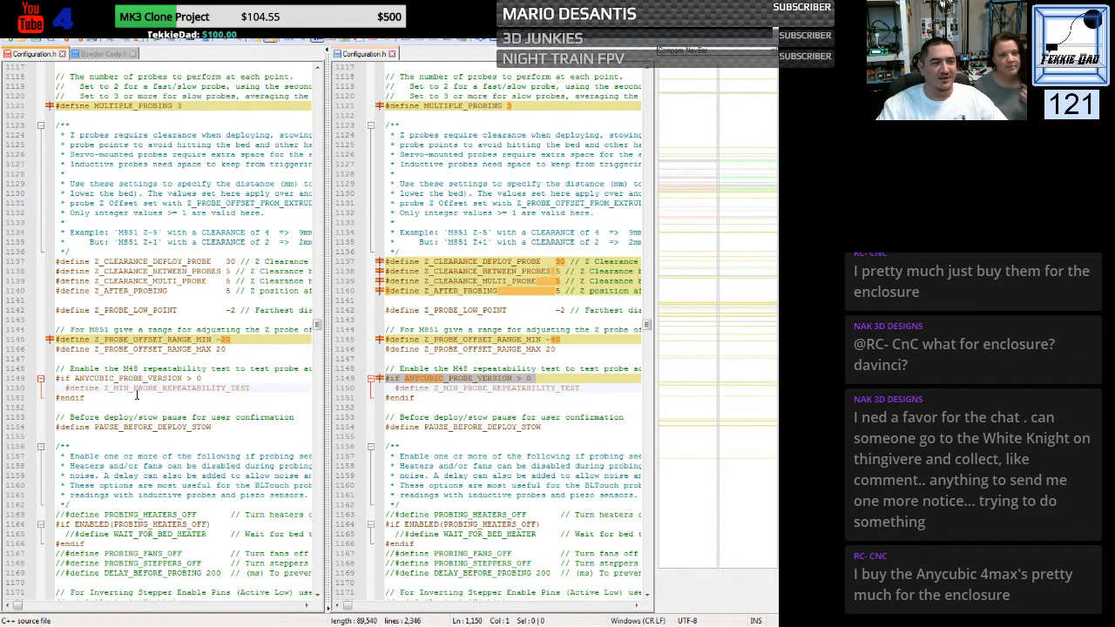
click(418, 408)
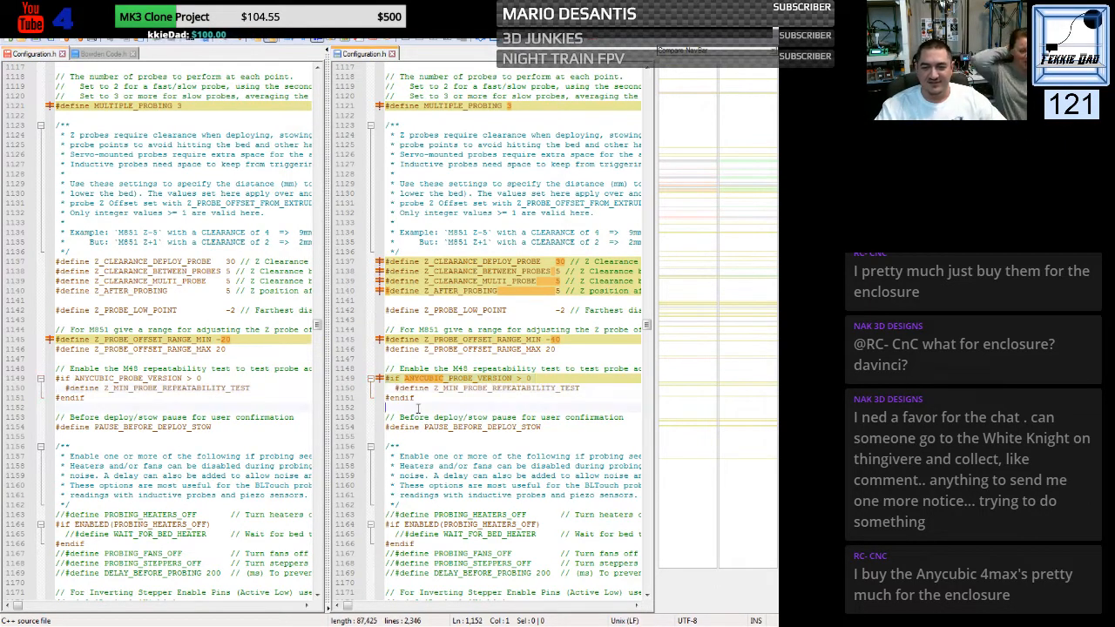
- Replace the HE3D INVERT_X_DIR, INVERT_Y_DIR and INVERT_Z_DIR lines with the Kossel versions set to true
scroll(418, 409, down, 6)
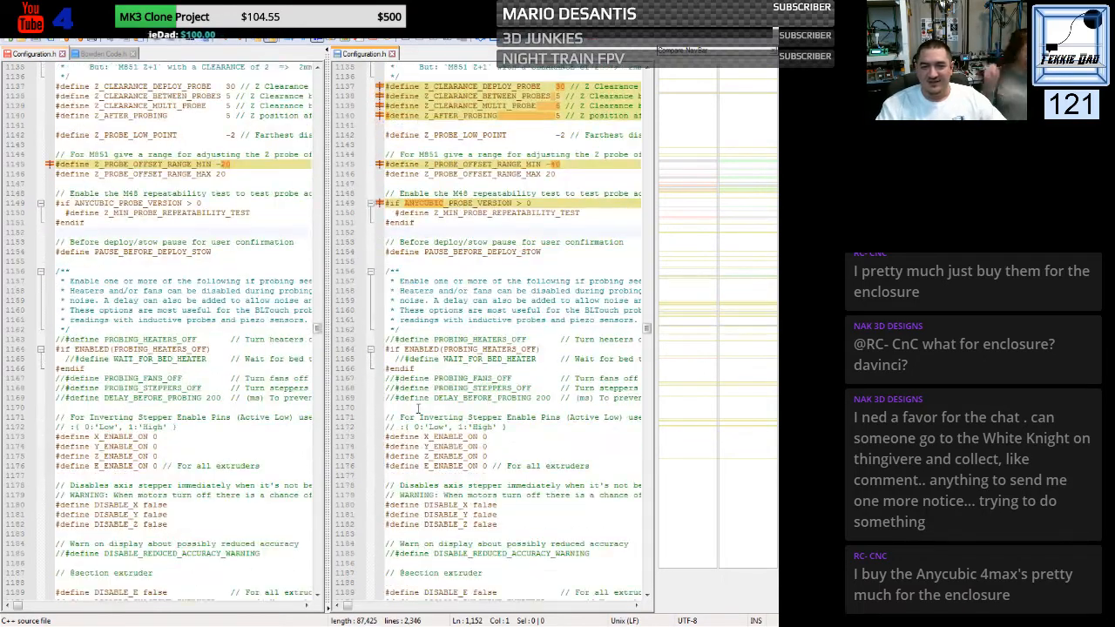
scroll(427, 405, down, 12)
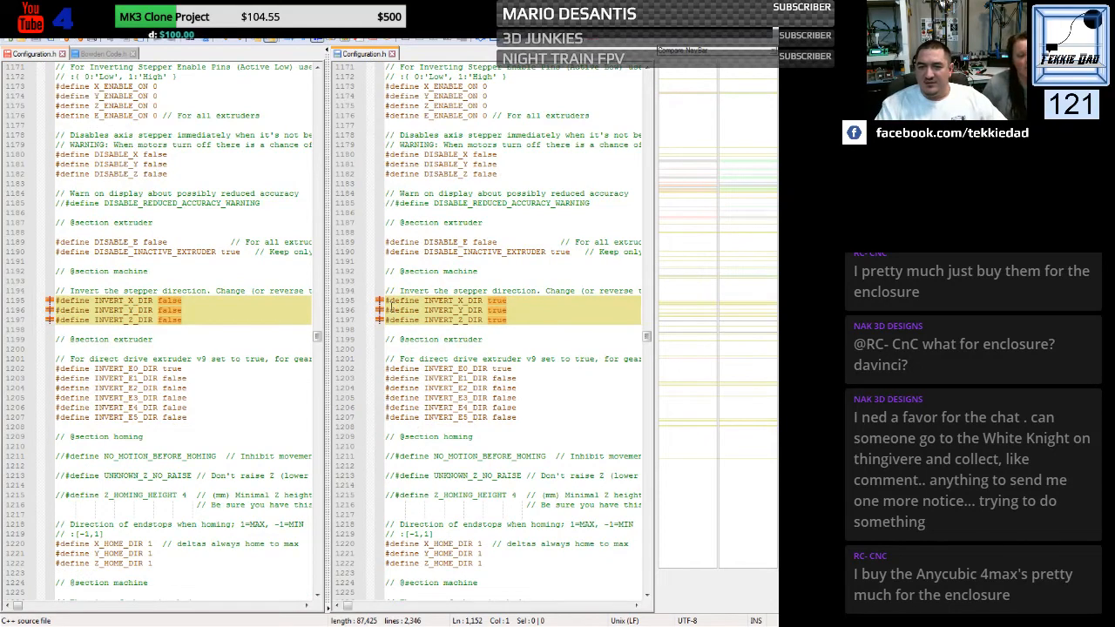
drag(387, 302, 387, 334)
key(ctrl+c)
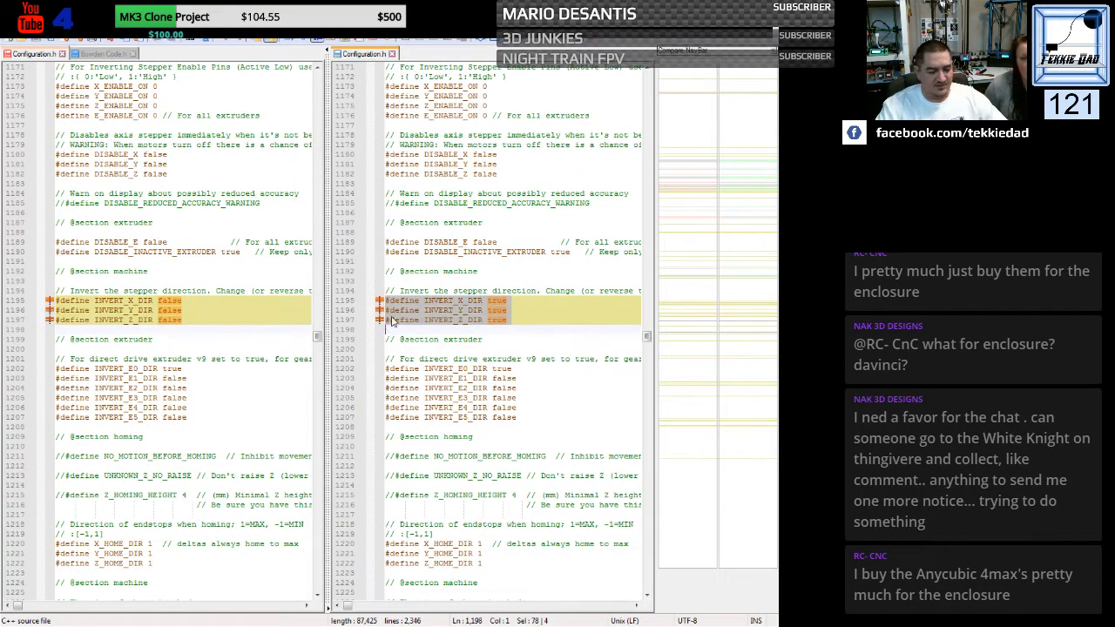
drag(56, 301, 54, 320)
key(ctrl+v)
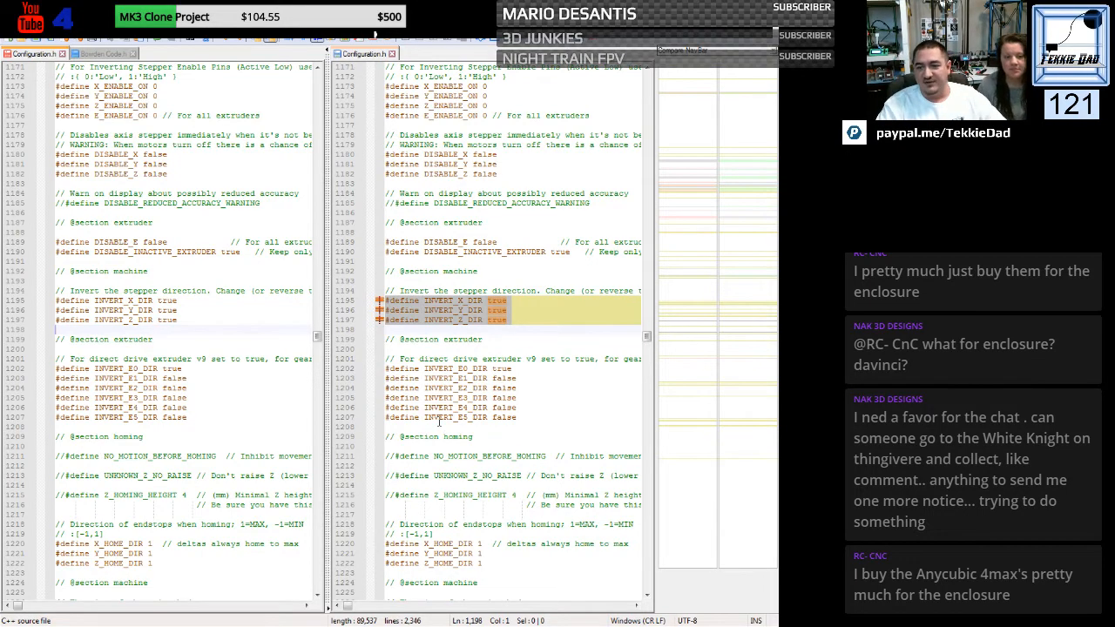
scroll(429, 420, down, 11)
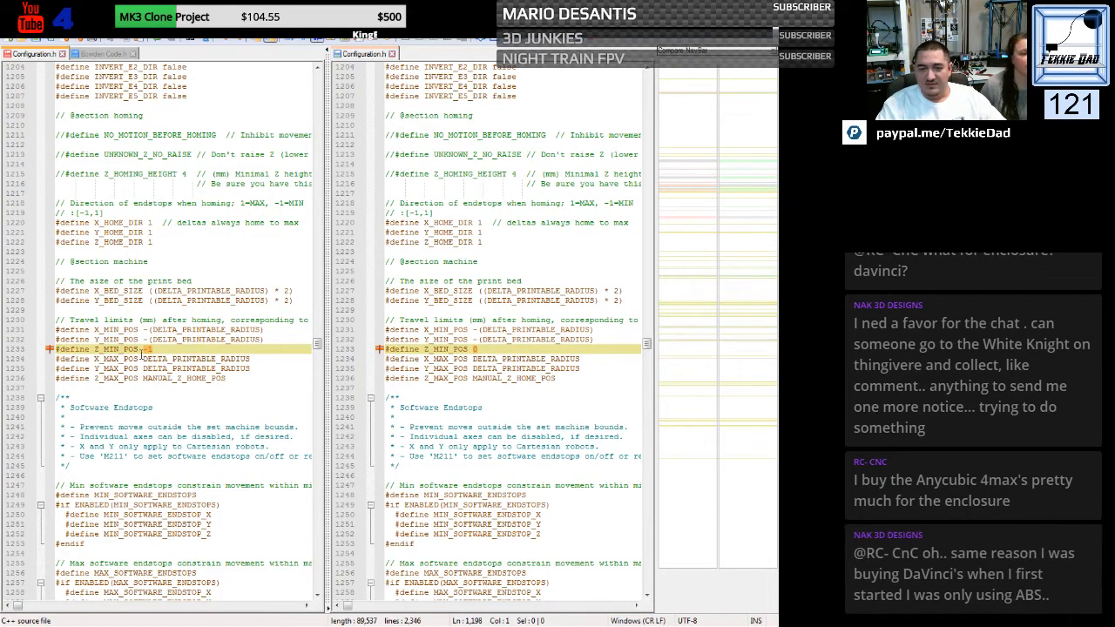
- Set Z_MIN_POS to 0 in the HE3D file and replace its commented SOFT_ENDSTOPS_MENU_ITEM line with the Kossel file's enabled version
drag(141, 349, 153, 349)
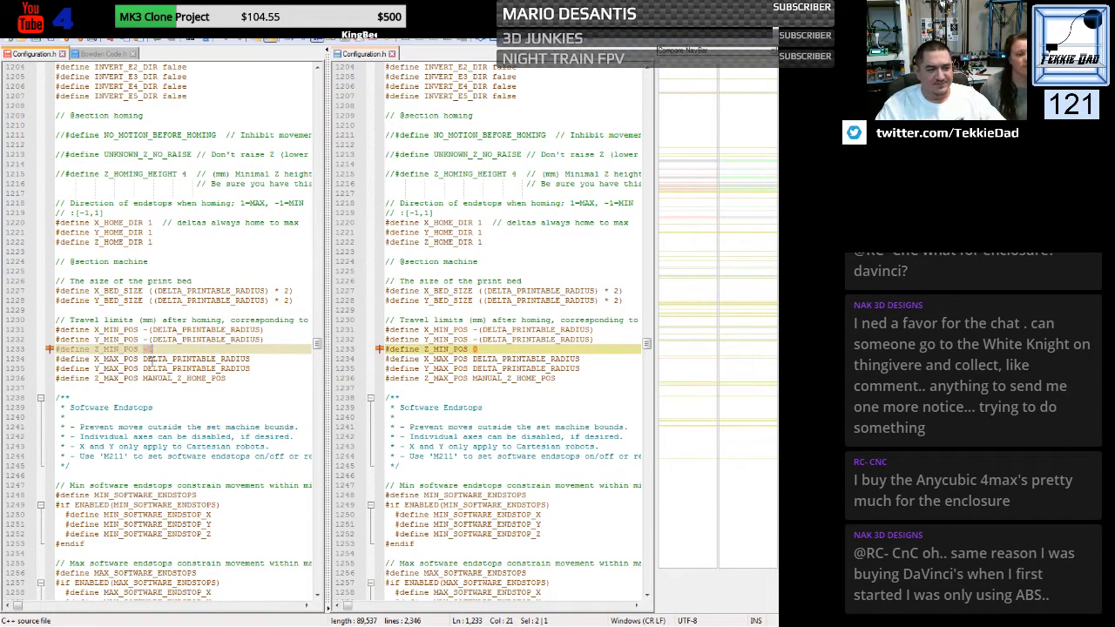
text(0)
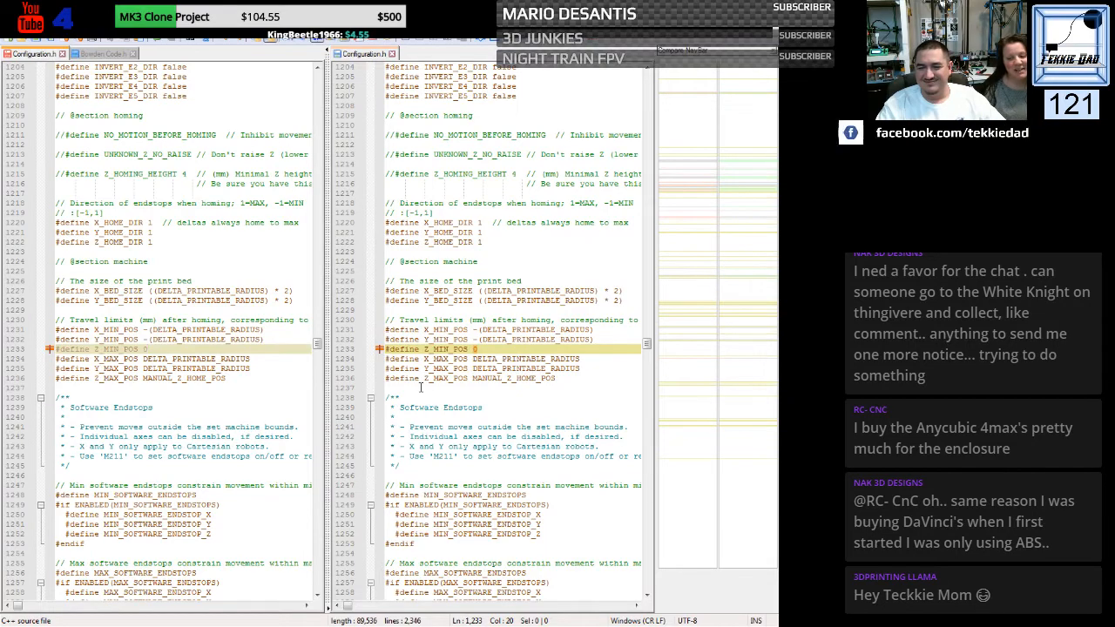
scroll(418, 384, down, 6)
scroll(404, 350, down, 5)
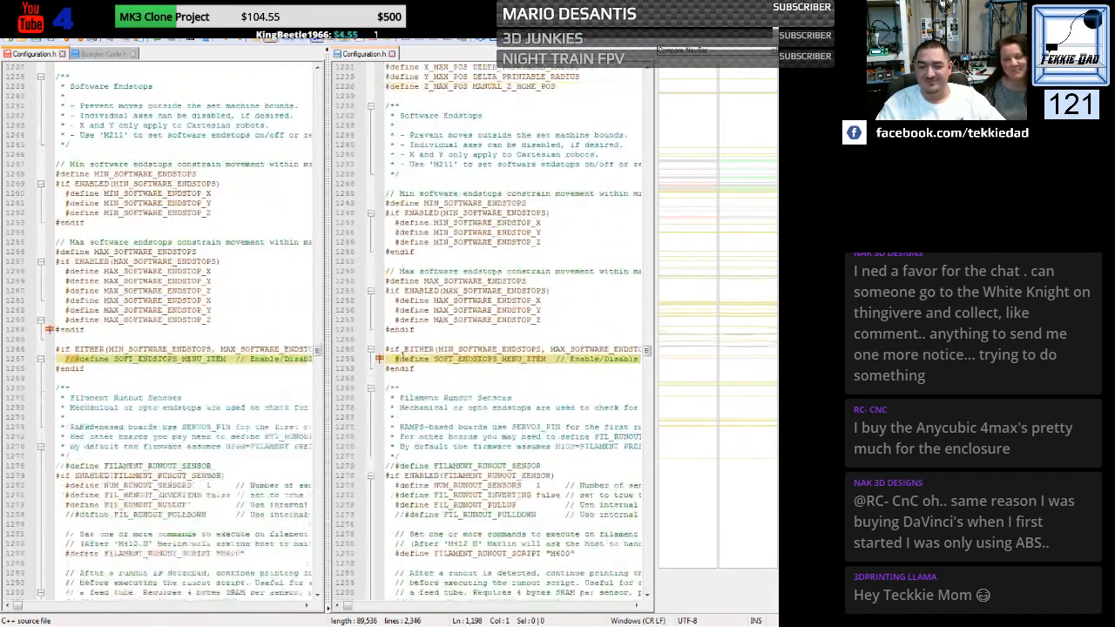
scroll(401, 352, down, 1)
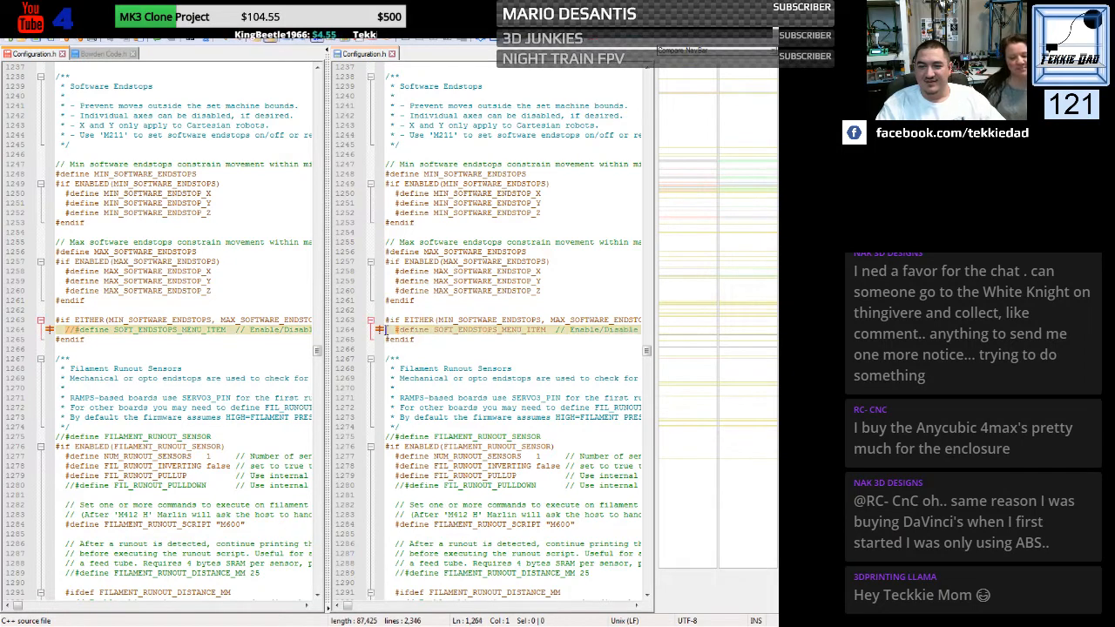
click(379, 330)
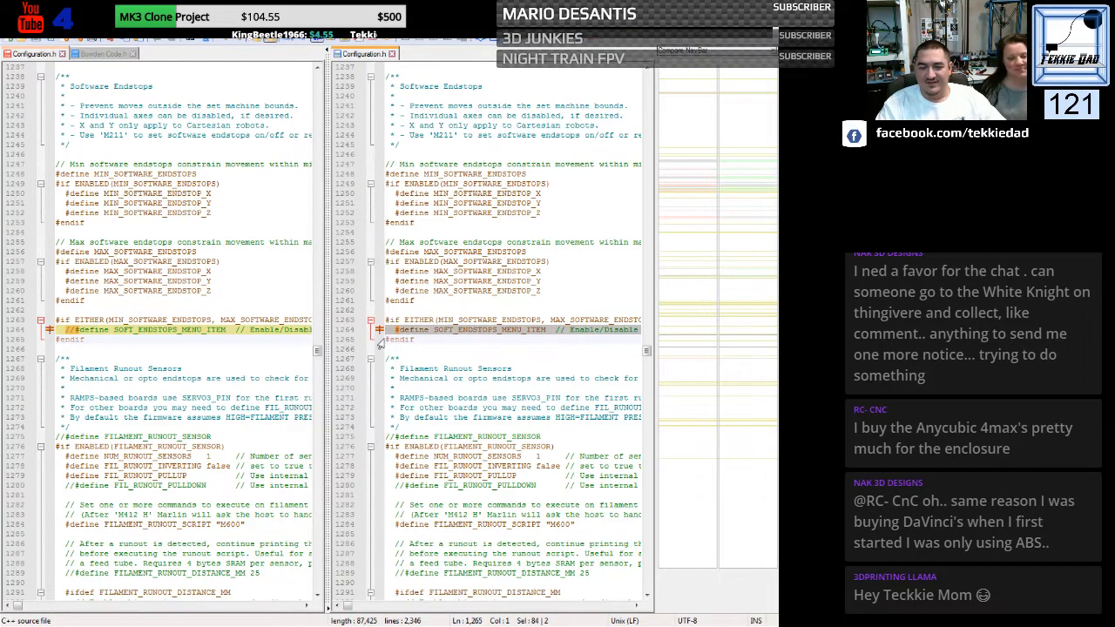
click(50, 329)
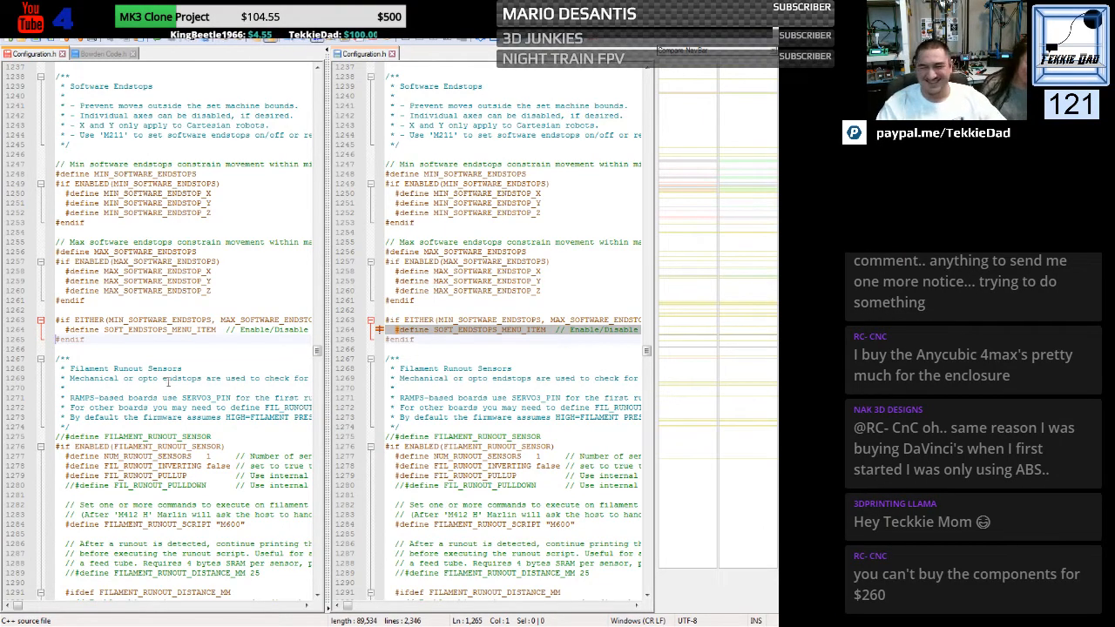
- Replace the HE3D condition above AUTO_BED_LEVELING_3POINT with the Kossel file's "#if ANYCUBIC_PROBE_VERSION == 0" line
scroll(431, 364, down, 12)
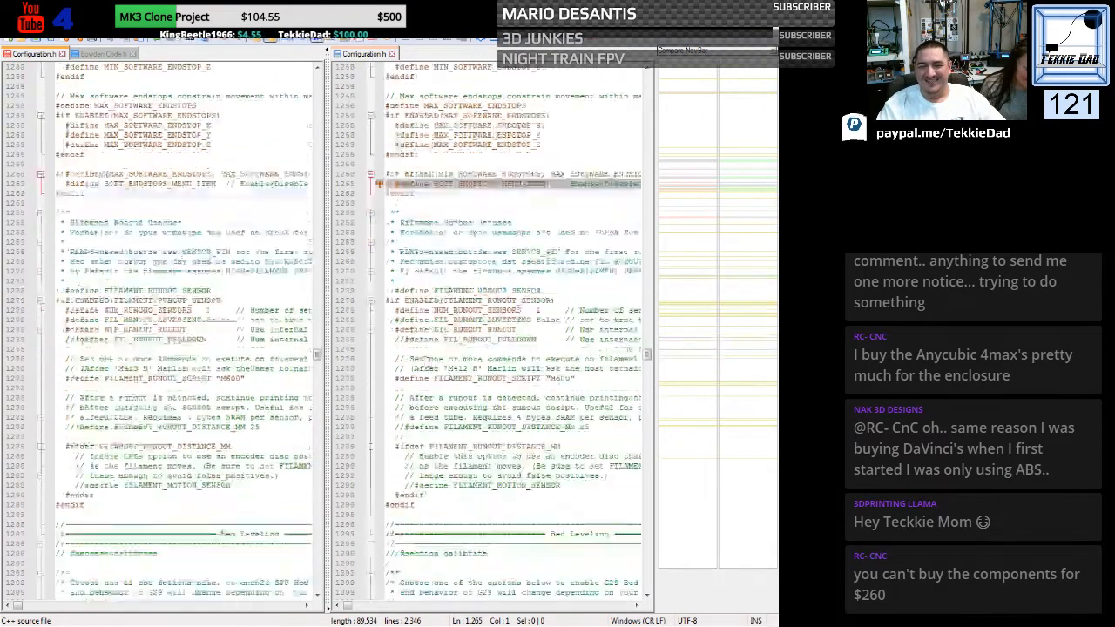
scroll(420, 359, down, 14)
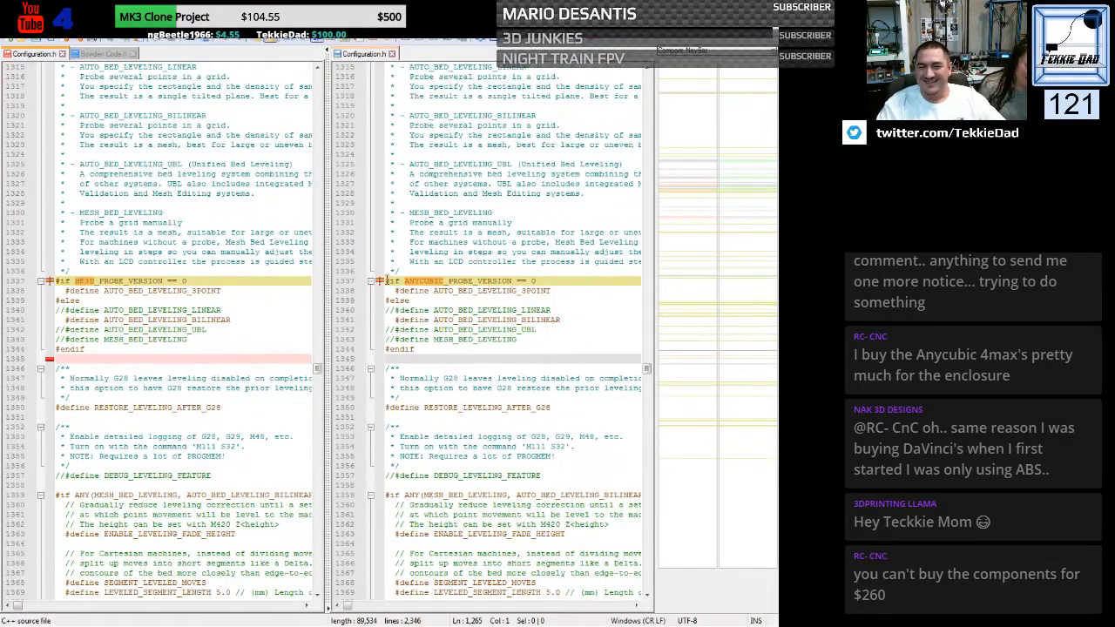
click(384, 282)
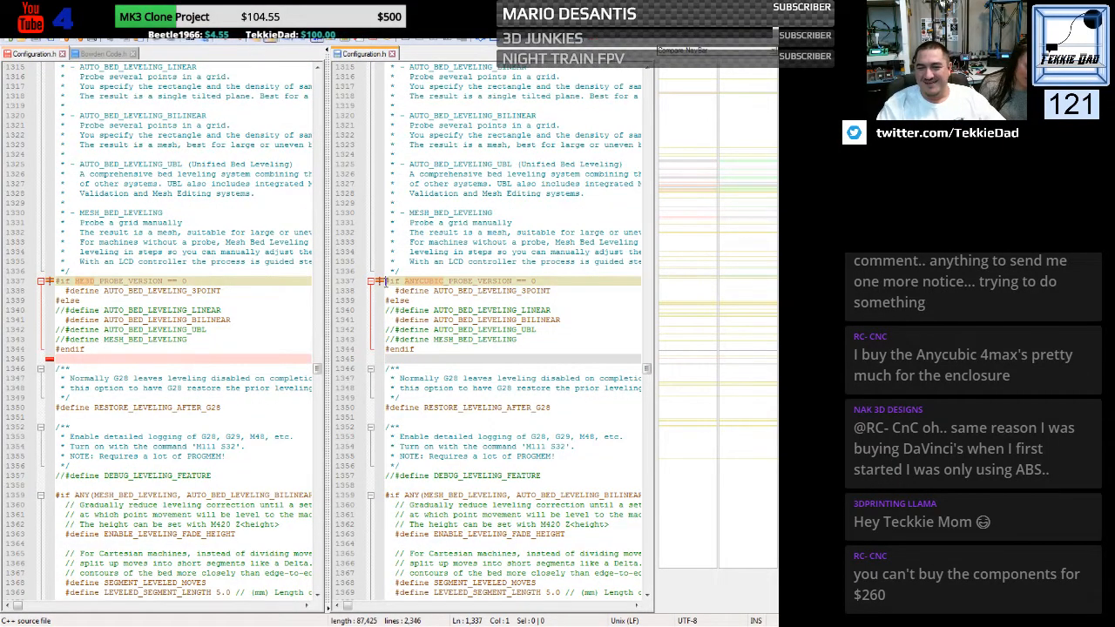
triple_click(383, 281)
key(ctrl+c)
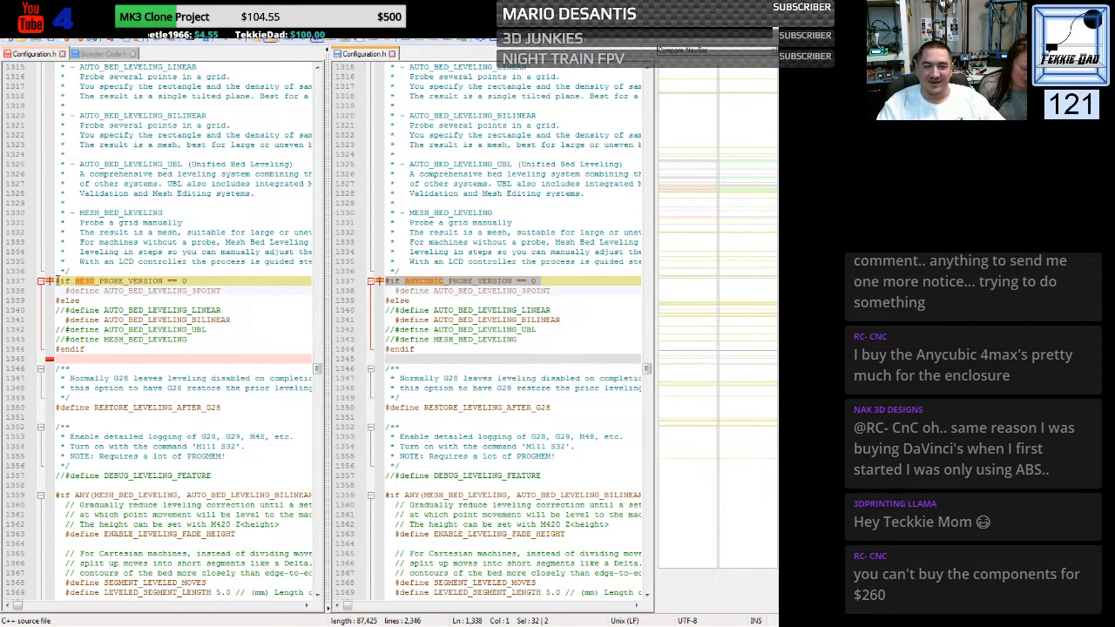
triple_click(57, 281)
key(ctrl+v)
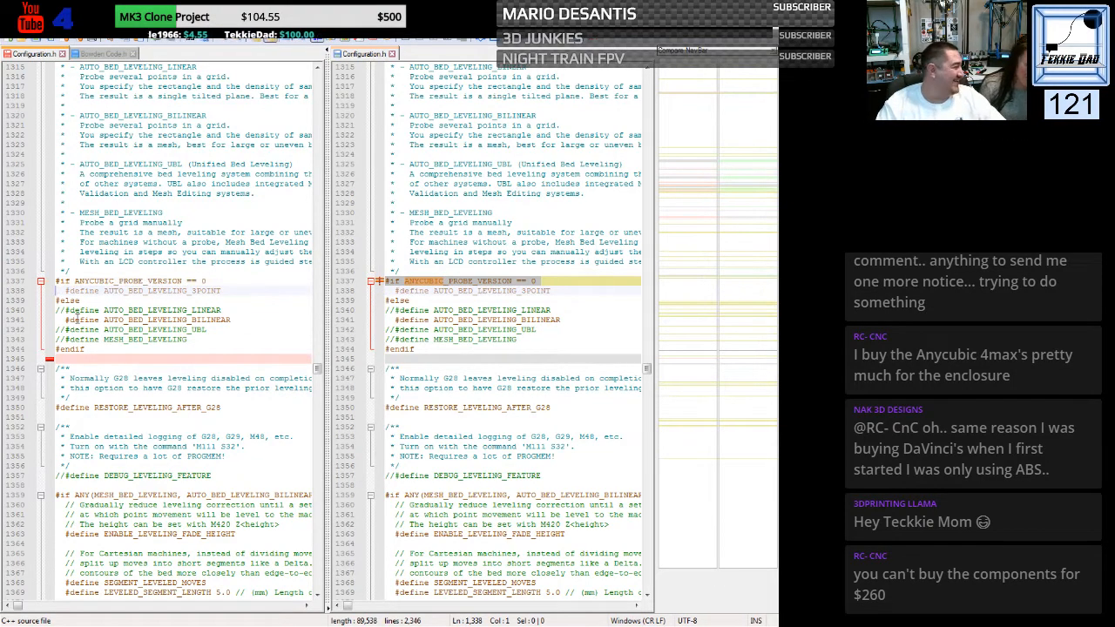
- Compare the PROBE_PT coordinates for 3-point leveling and the condition enclosing them in the HE3D and Kossel files
scroll(403, 372, down, 4)
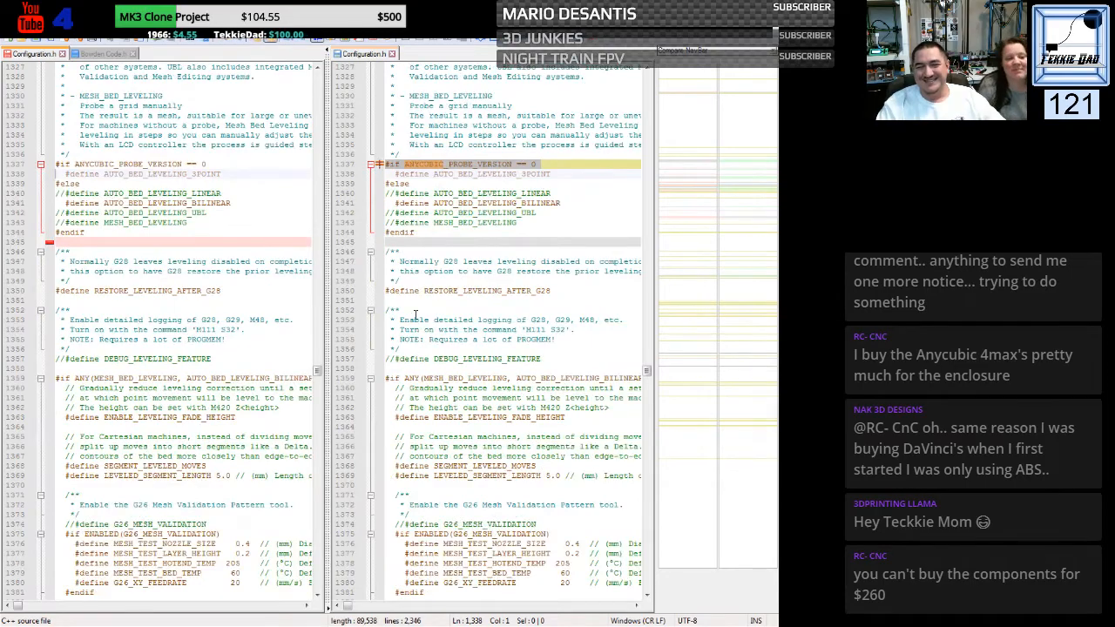
scroll(425, 297, down, 17)
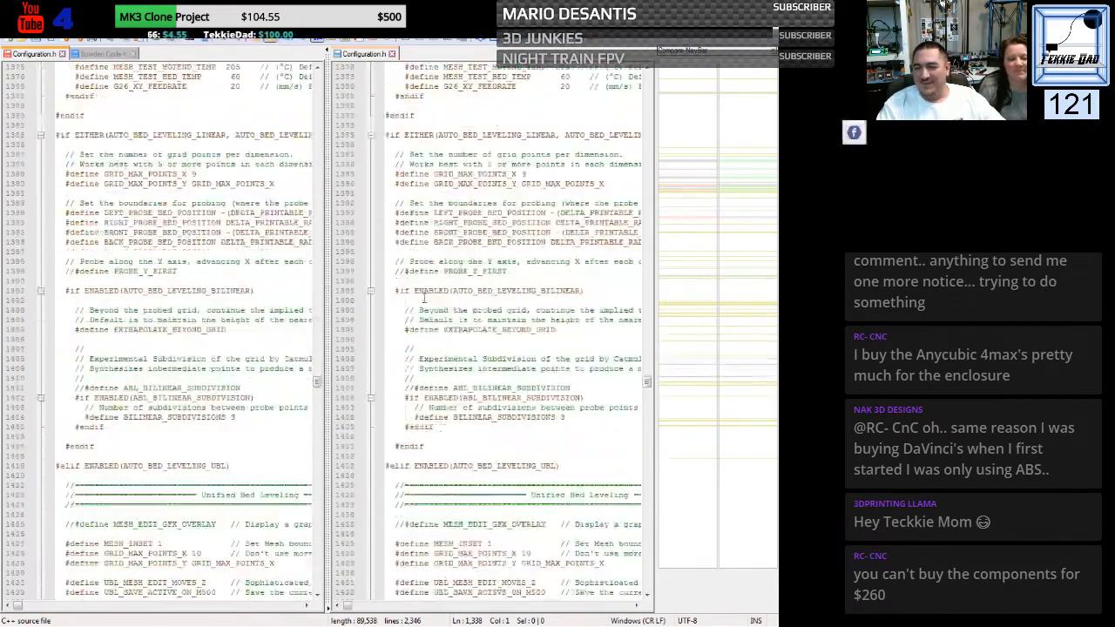
scroll(424, 297, down, 8)
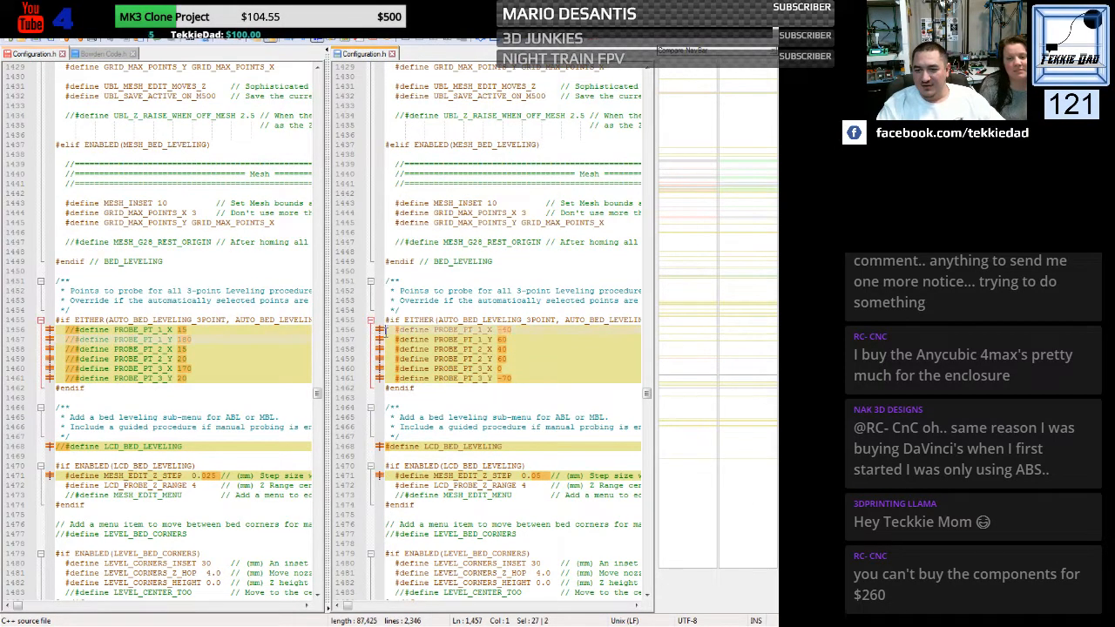
drag(387, 330, 383, 388)
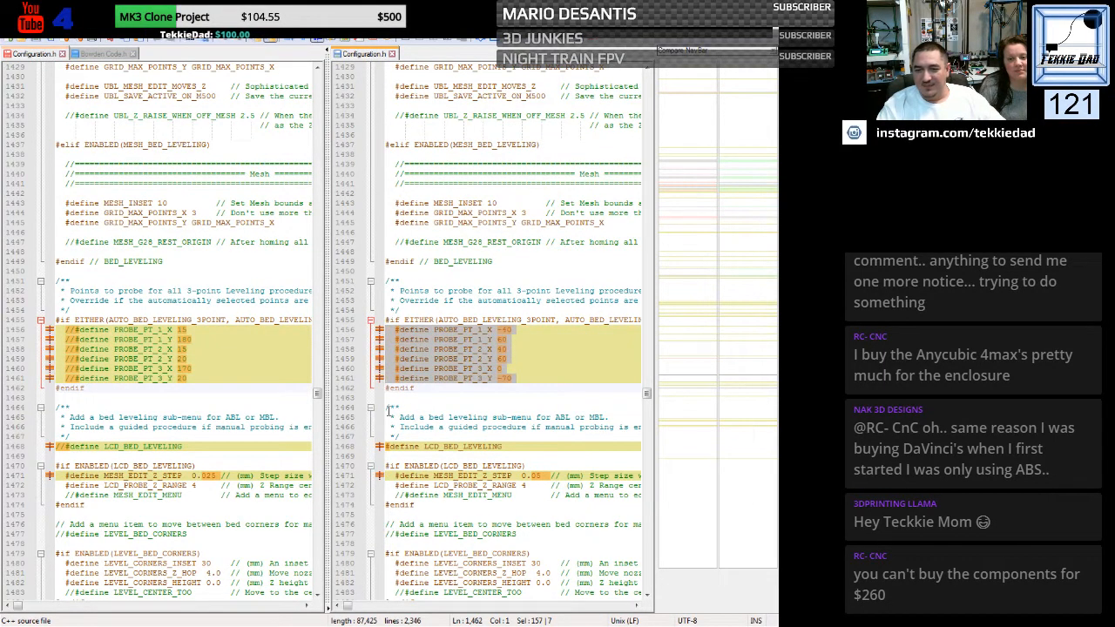
click(181, 349)
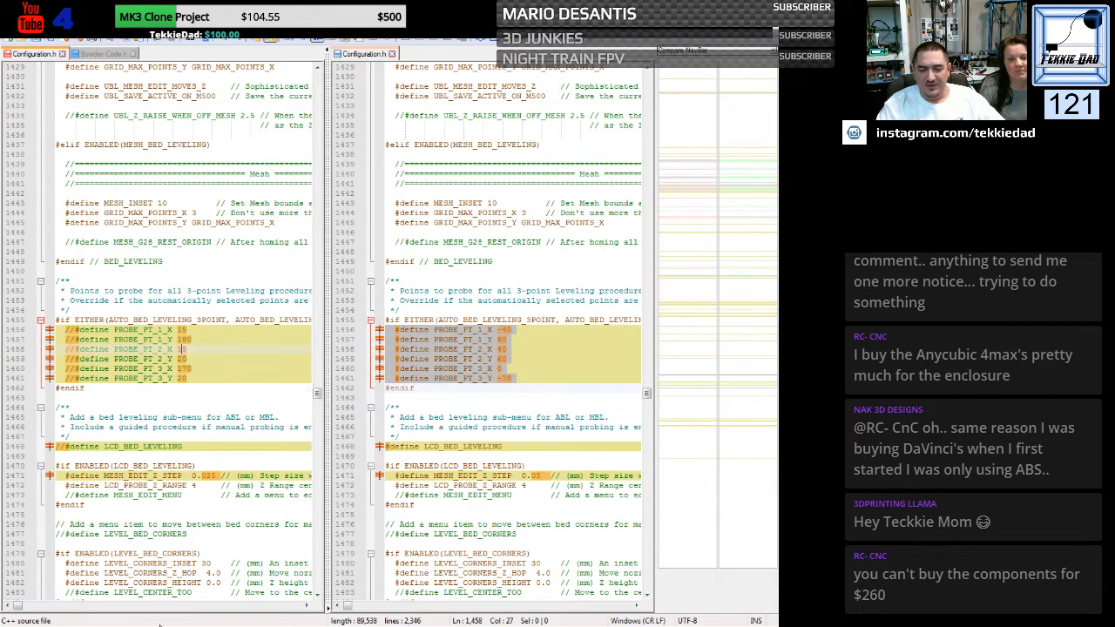
click(307, 605)
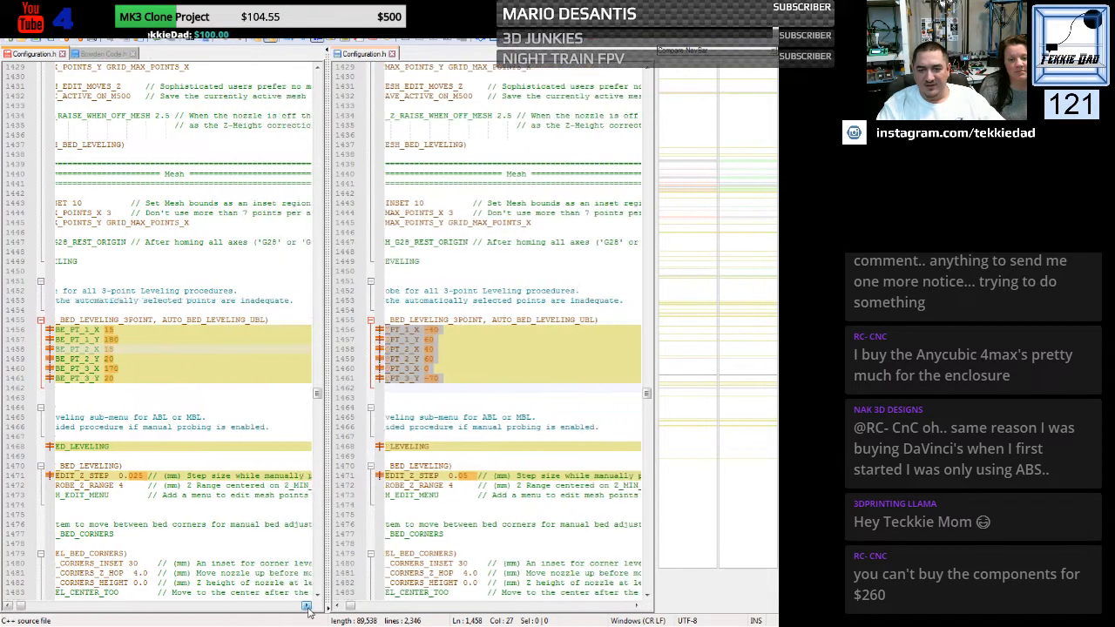
click(23, 605)
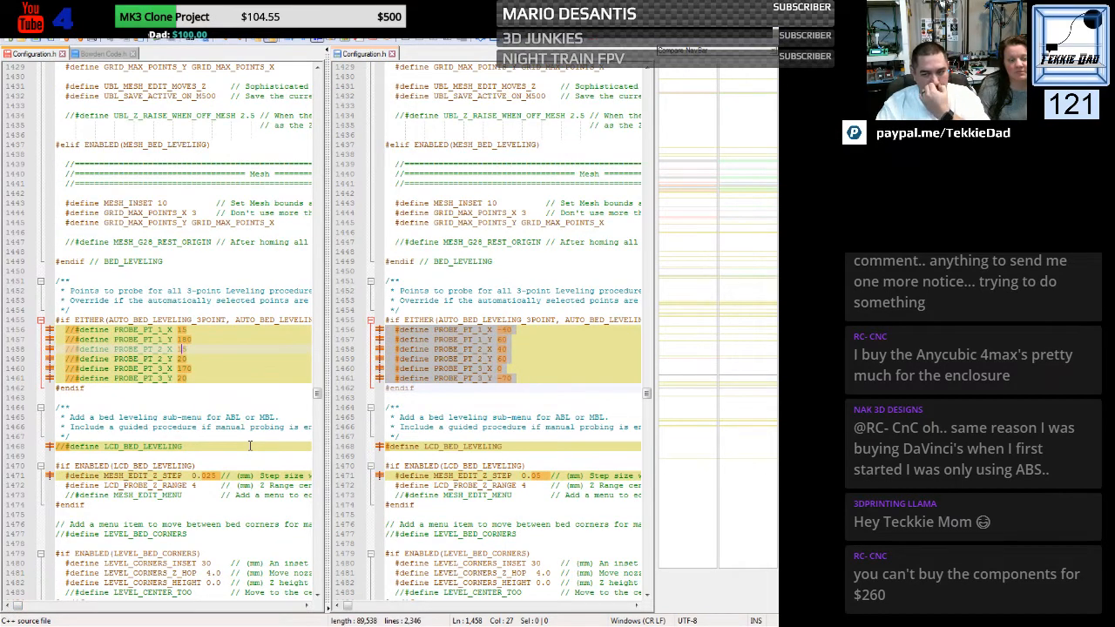
click(250, 455)
- Set HOMING_FEEDRATE_Z to (100*60) in the HE3D file to match the Kossel configuration
scroll(227, 366, down, 5)
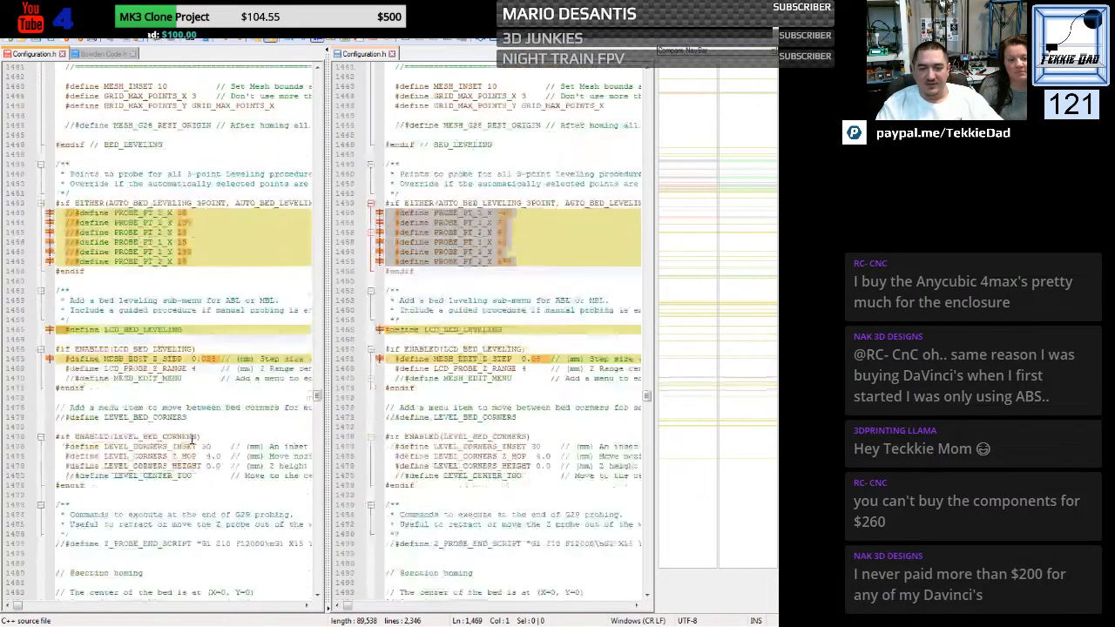
scroll(224, 353, down, 9)
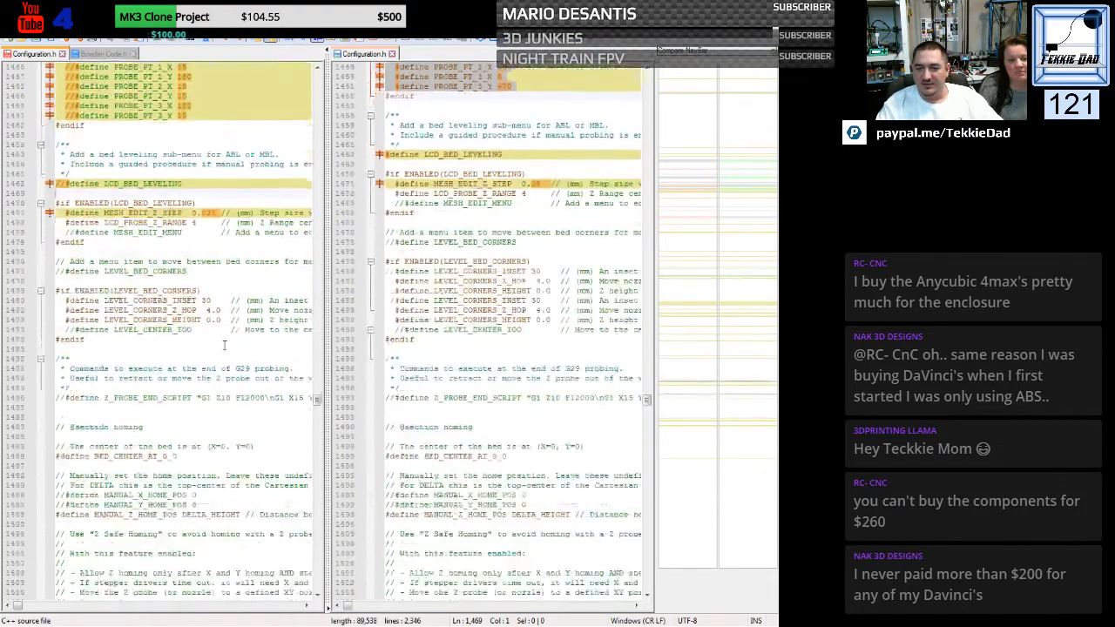
scroll(224, 345, down, 2)
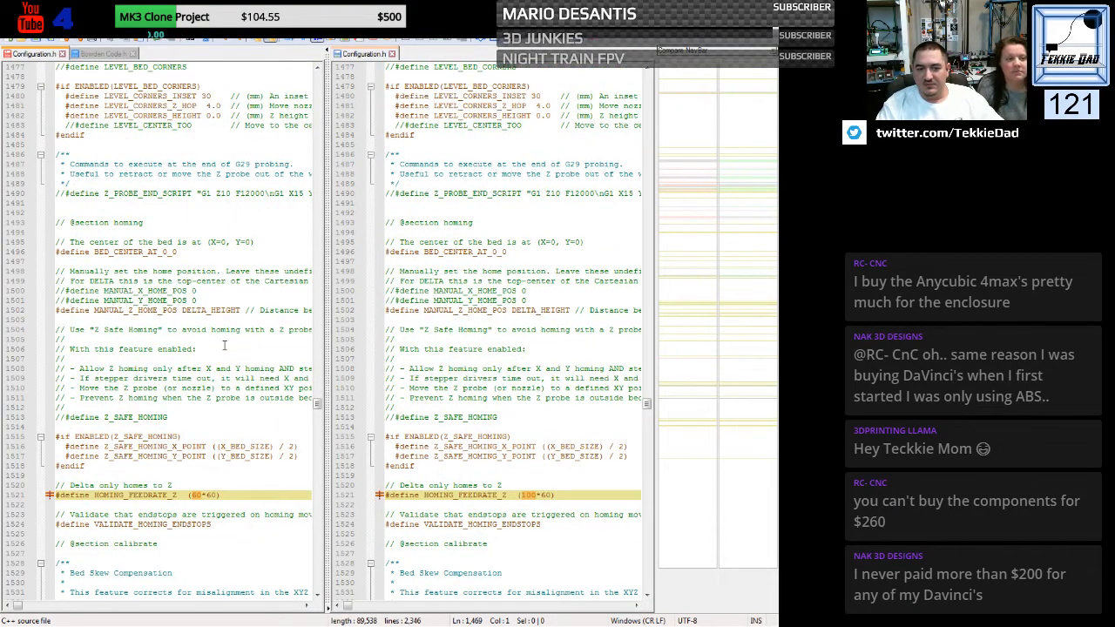
scroll(225, 346, down, 6)
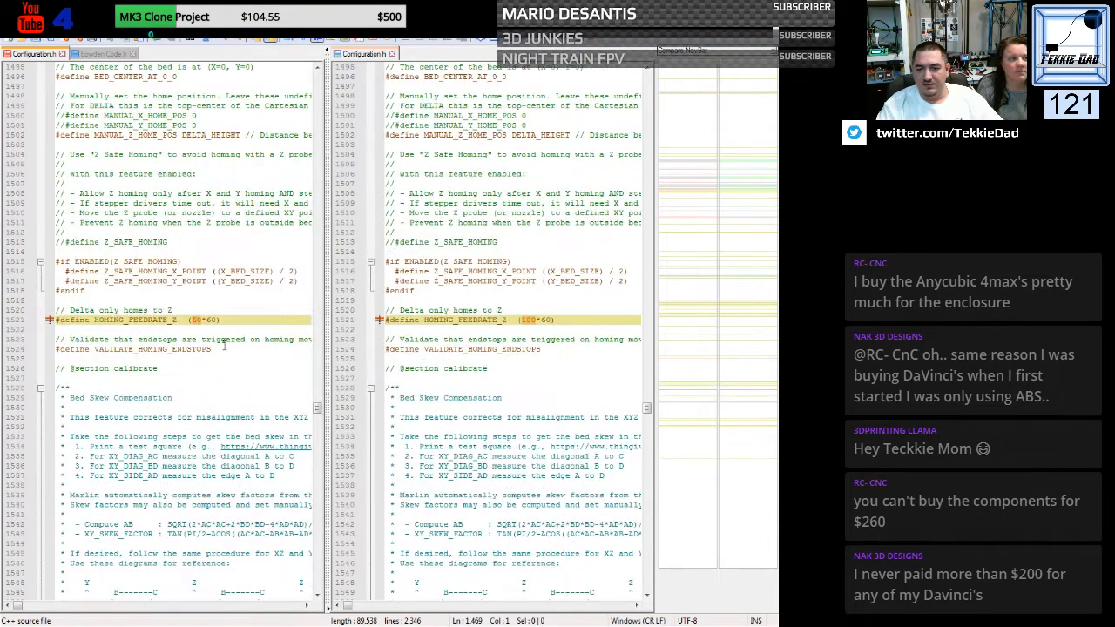
double_click(195, 319)
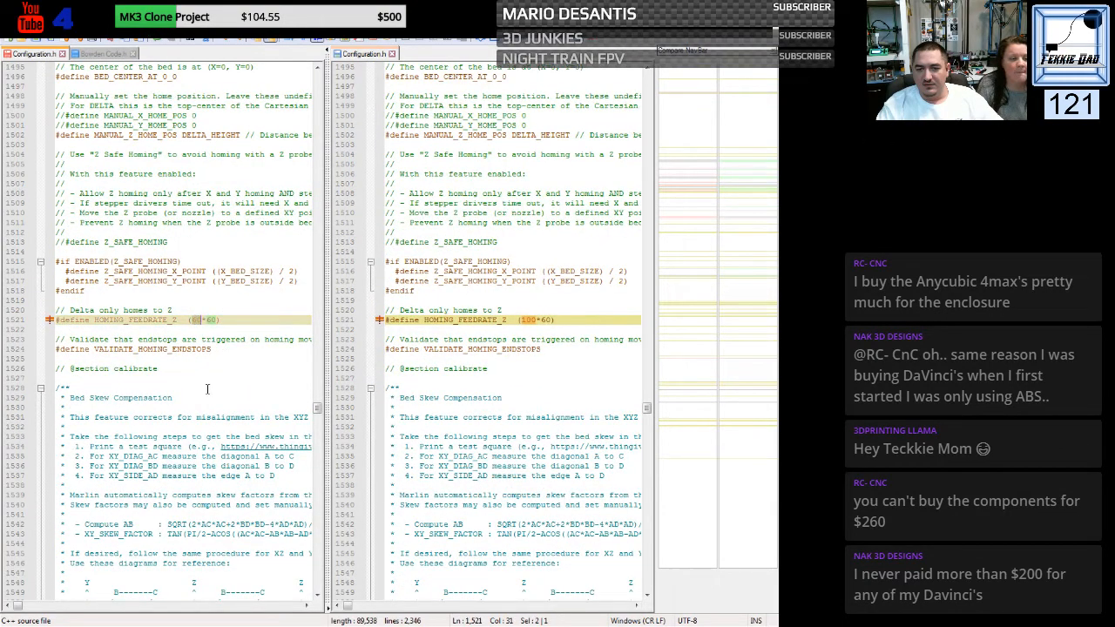
text(100)
scroll(227, 382, down, 18)
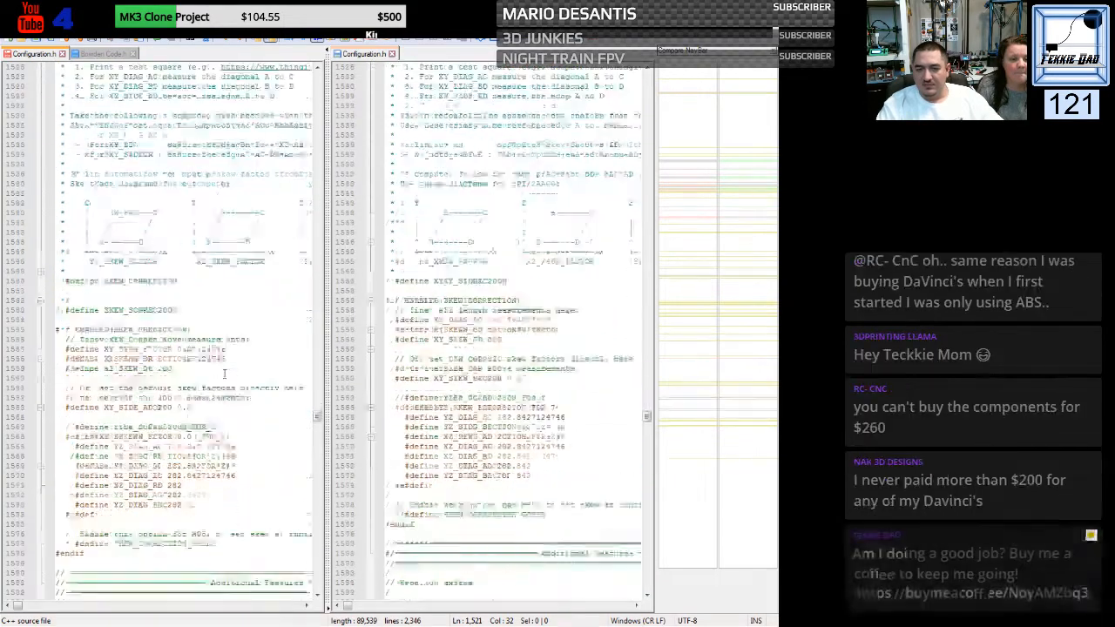
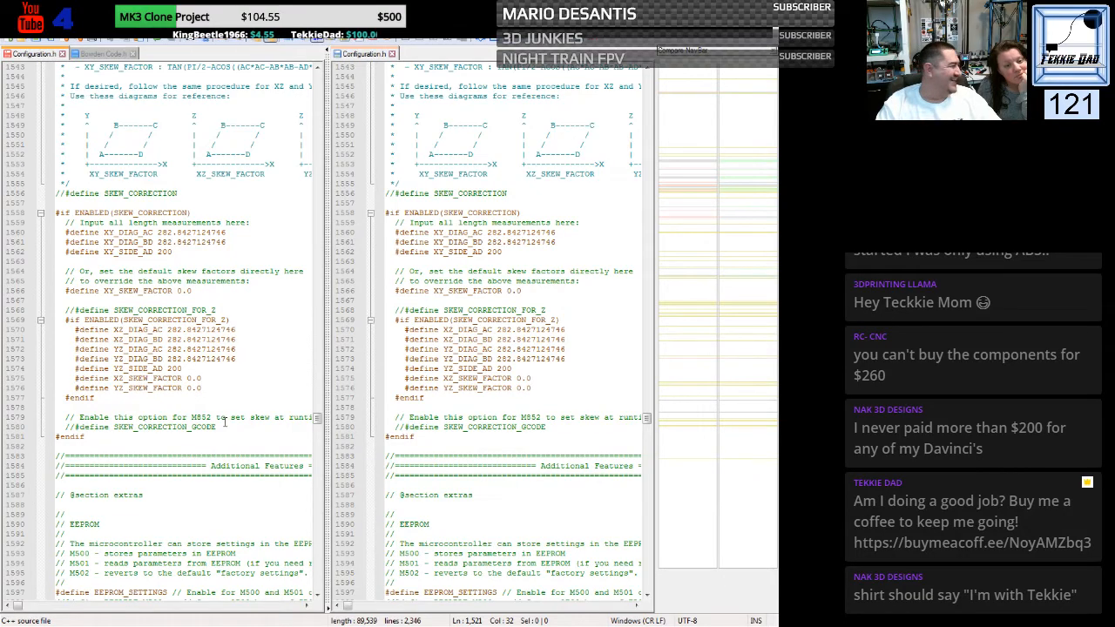
- Set PREHEAT_1_TEMP_BED to 50 in the HE3D file to match the Kossel configuration
scroll(225, 422, down, 18)
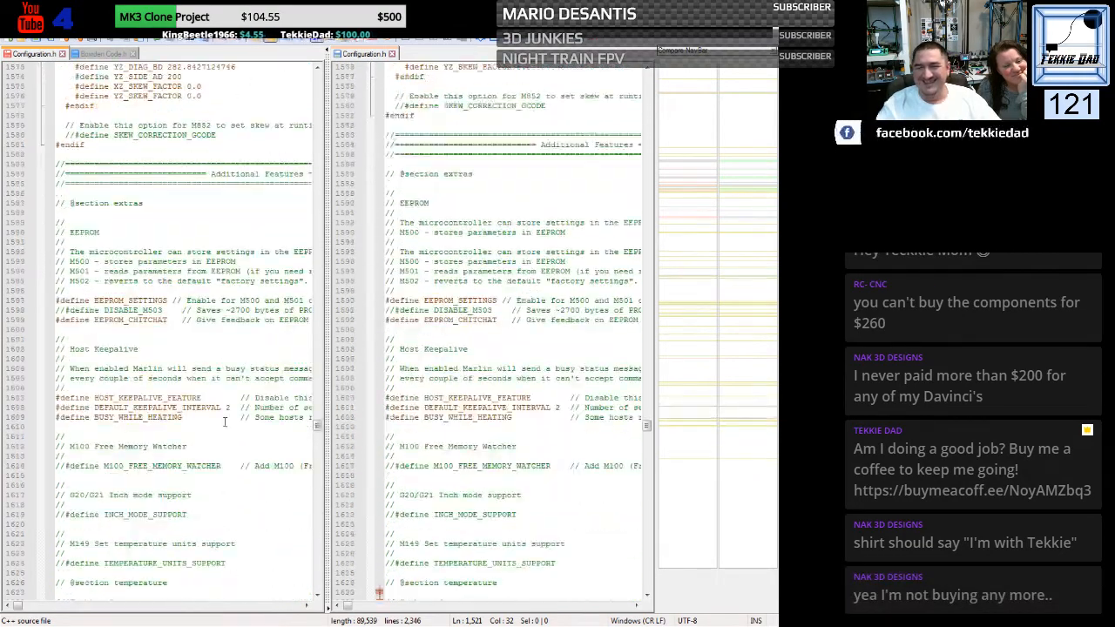
scroll(225, 422, down, 4)
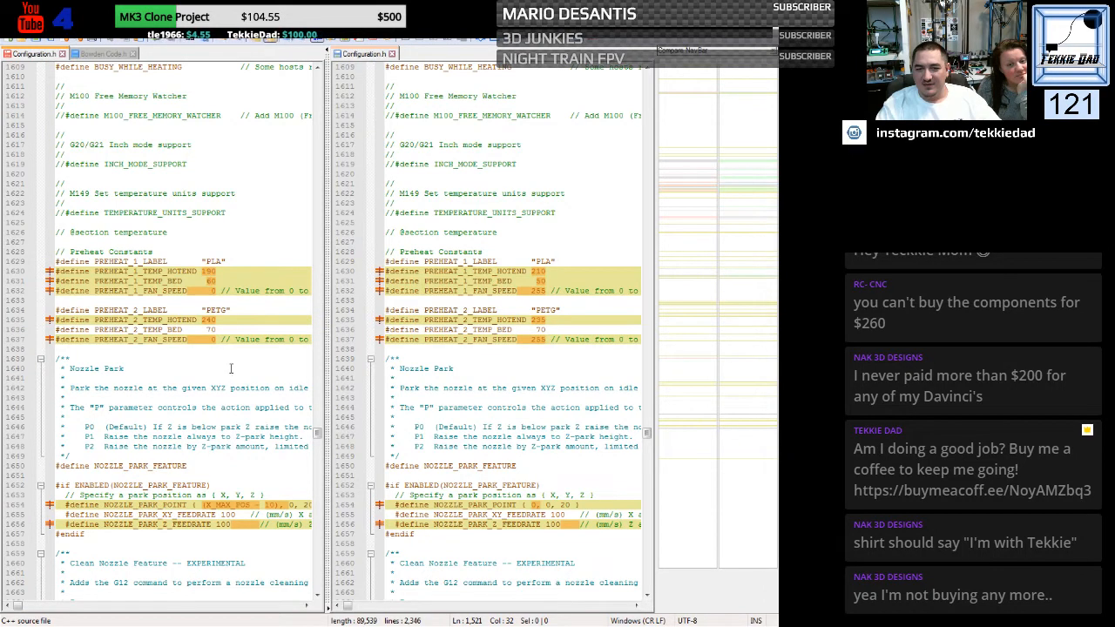
double_click(213, 282)
text(50)
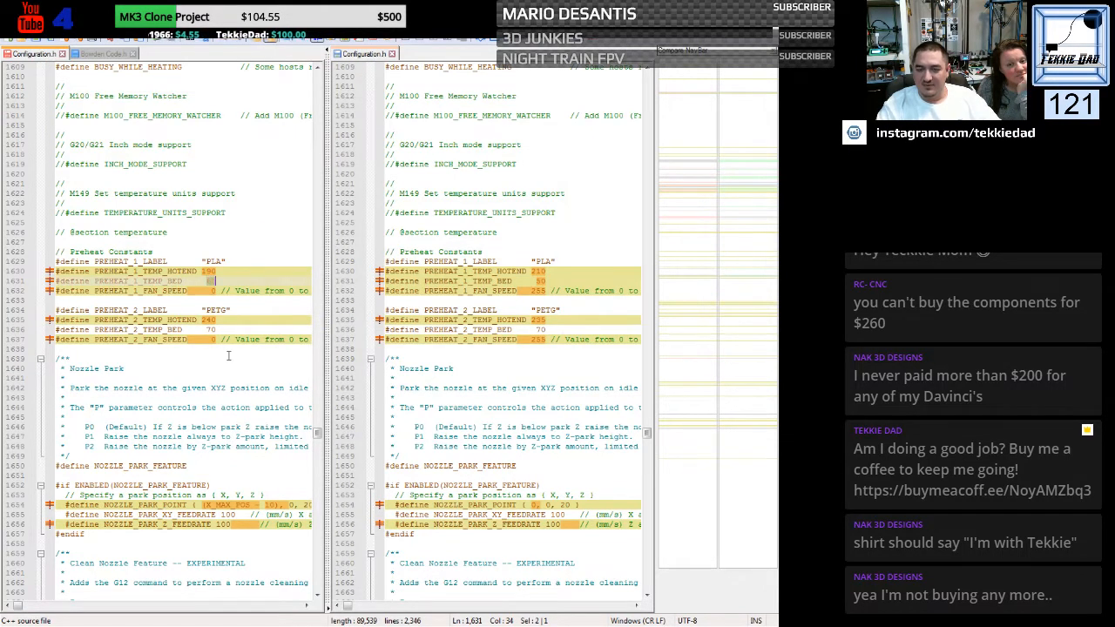
click(240, 377)
- Replace the HE3D NOZZLE_PARK_POINT line with the Kossel file's version, { 0, 0, 20 }
scroll(241, 370, down, 5)
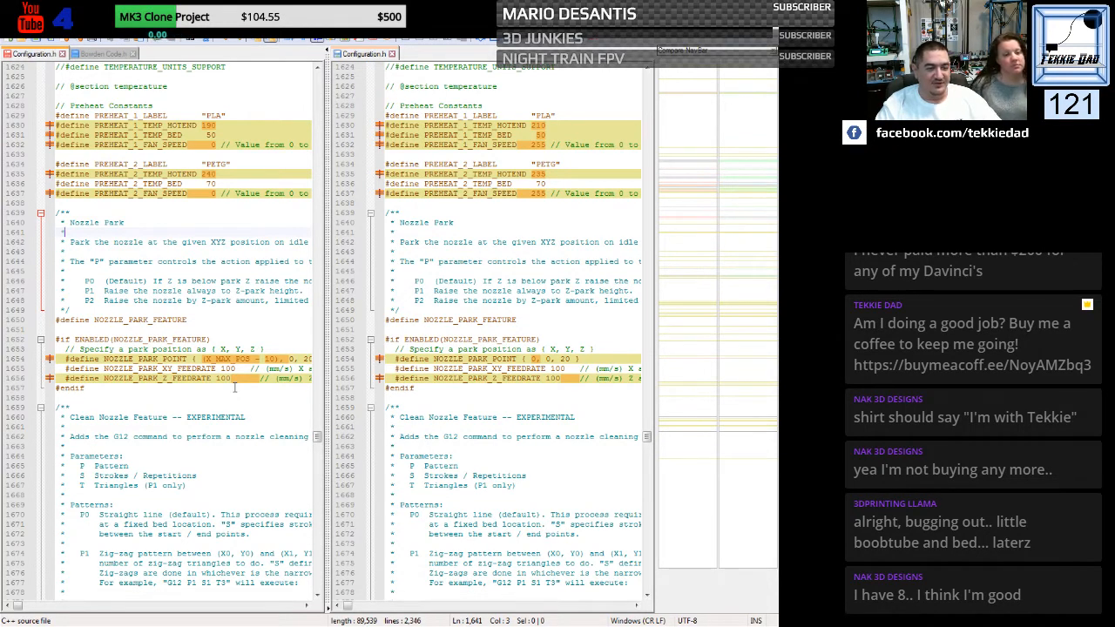
scroll(235, 388, down, 1)
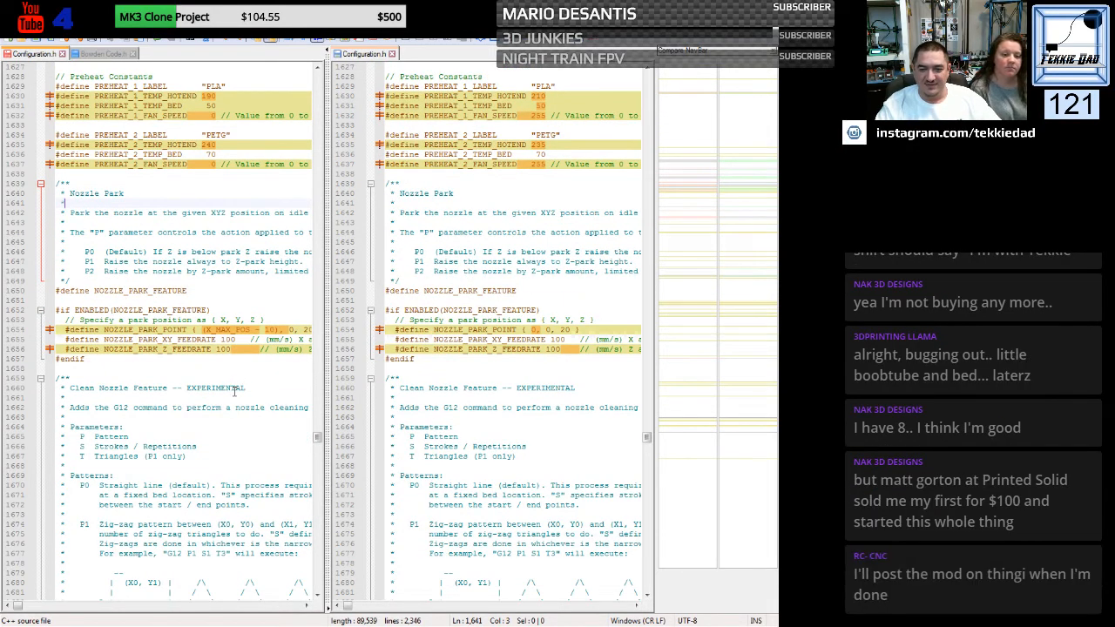
drag(206, 331, 214, 331)
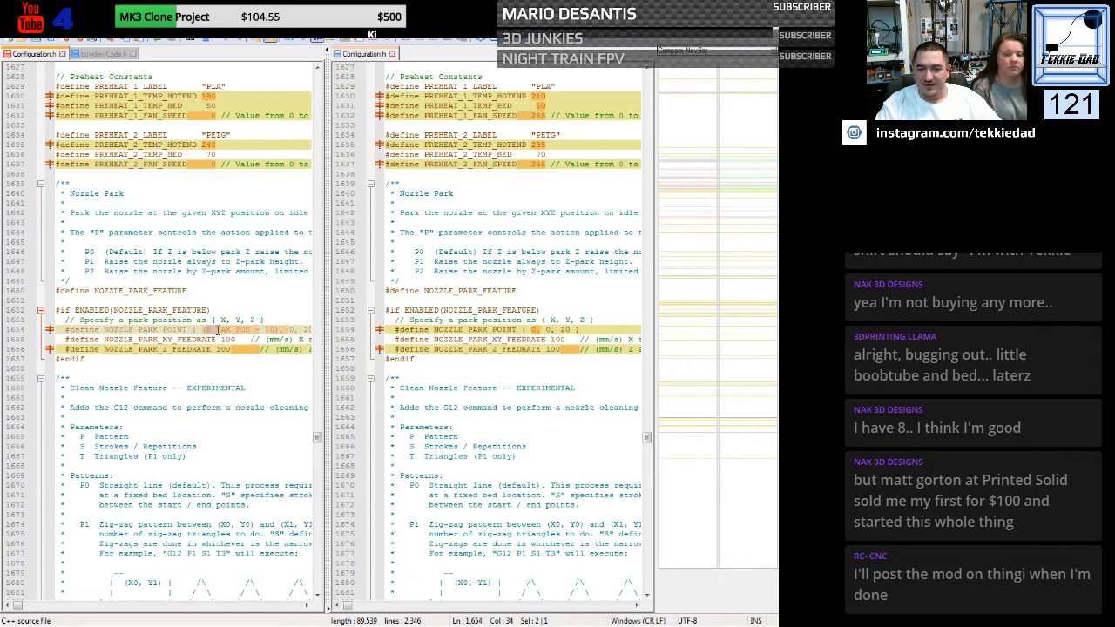
click(368, 331)
key(ctrl+c)
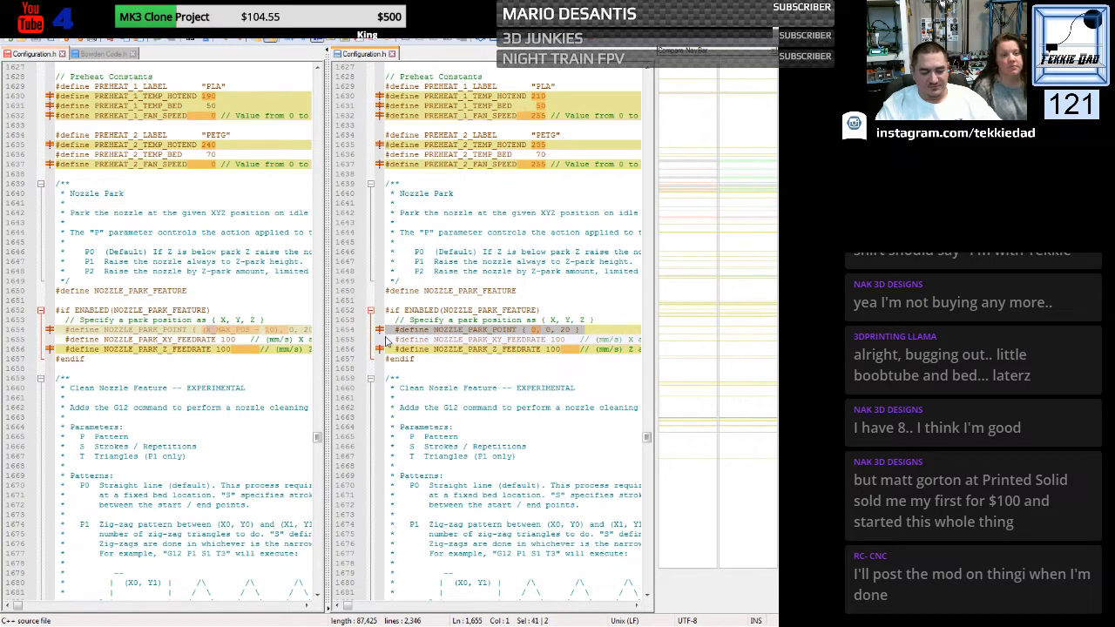
click(52, 331)
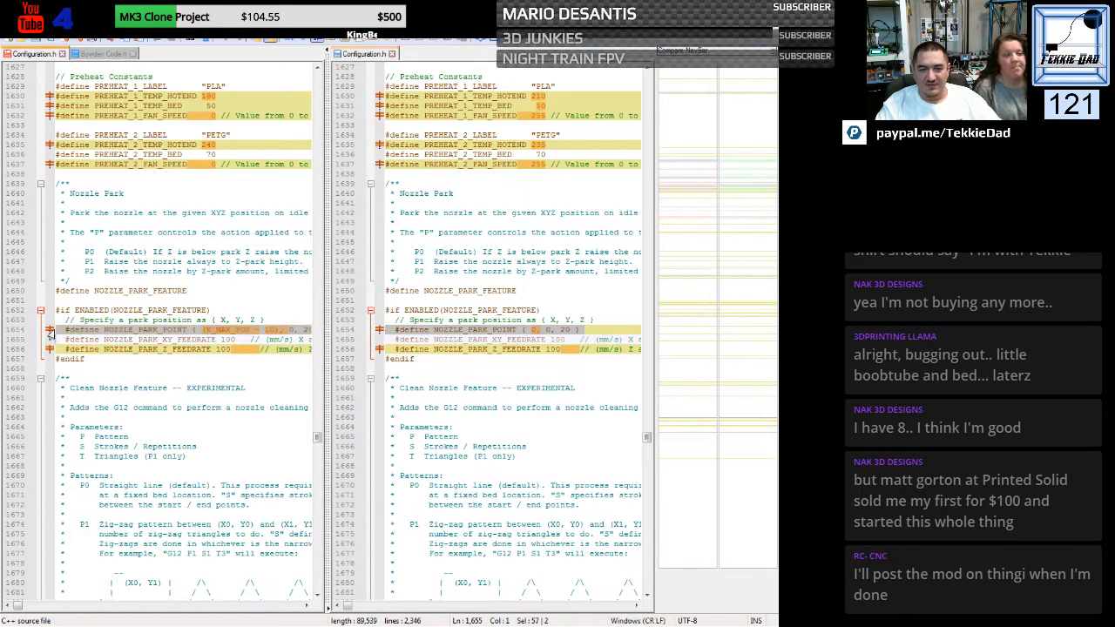
key(ctrl+v)
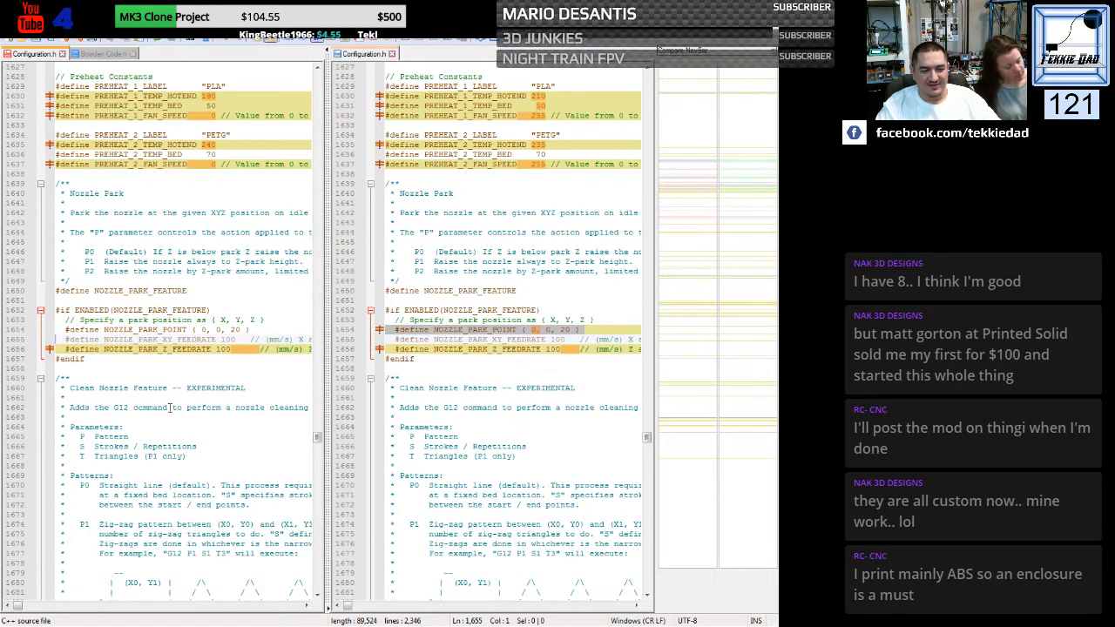
- Enable SD card support in the HE3D file by uncommenting the SDSUPPORT define
scroll(182, 388, down, 7)
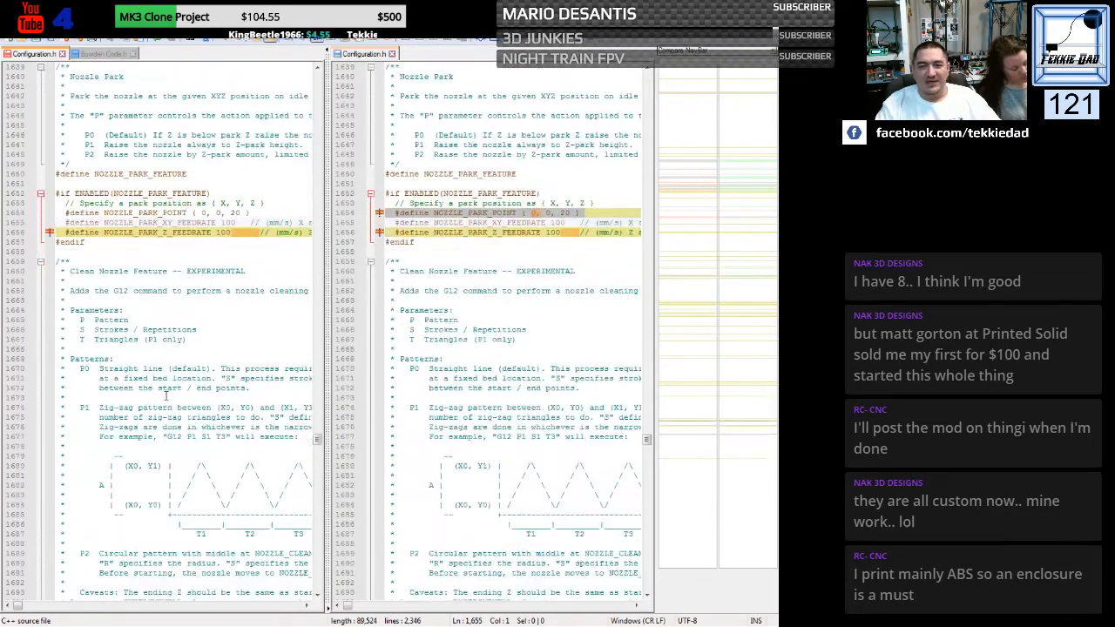
scroll(165, 396, down, 13)
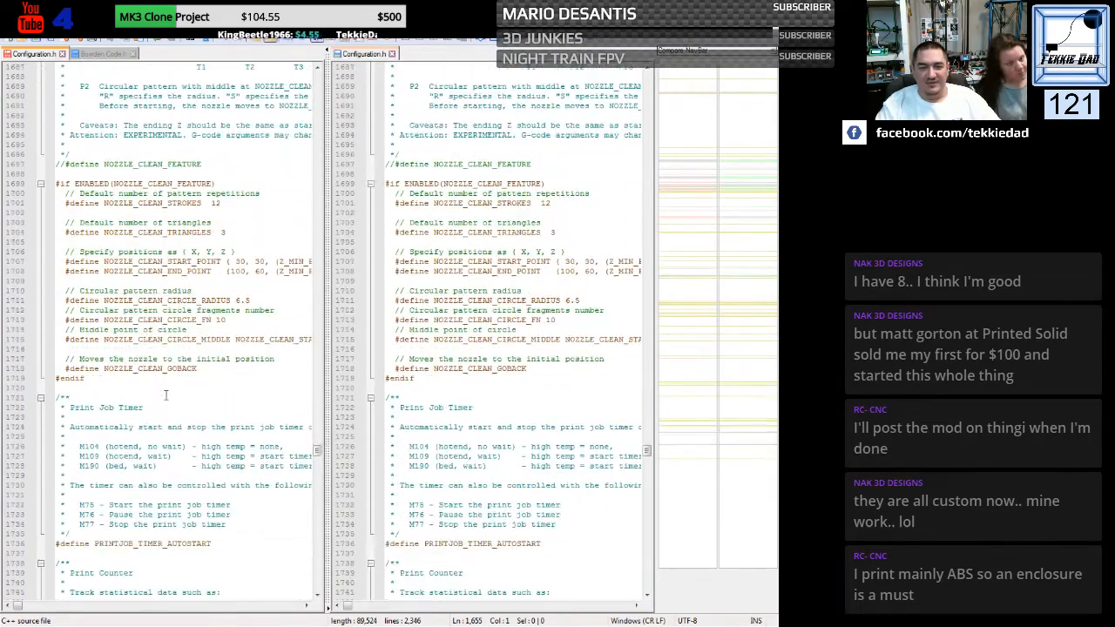
scroll(166, 395, down, 3)
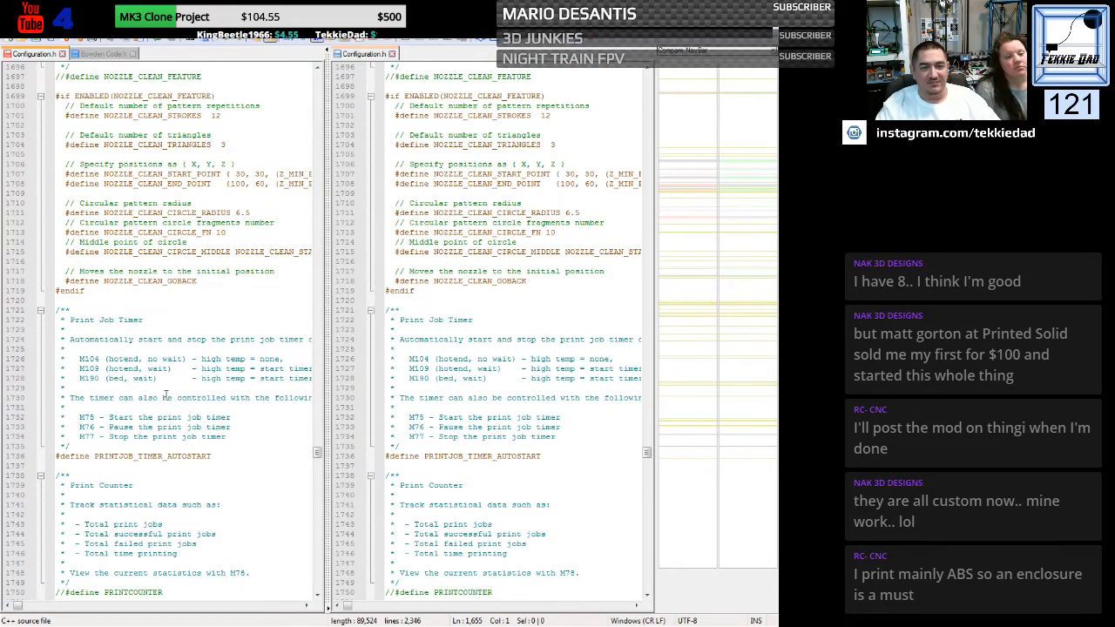
scroll(165, 396, down, 8)
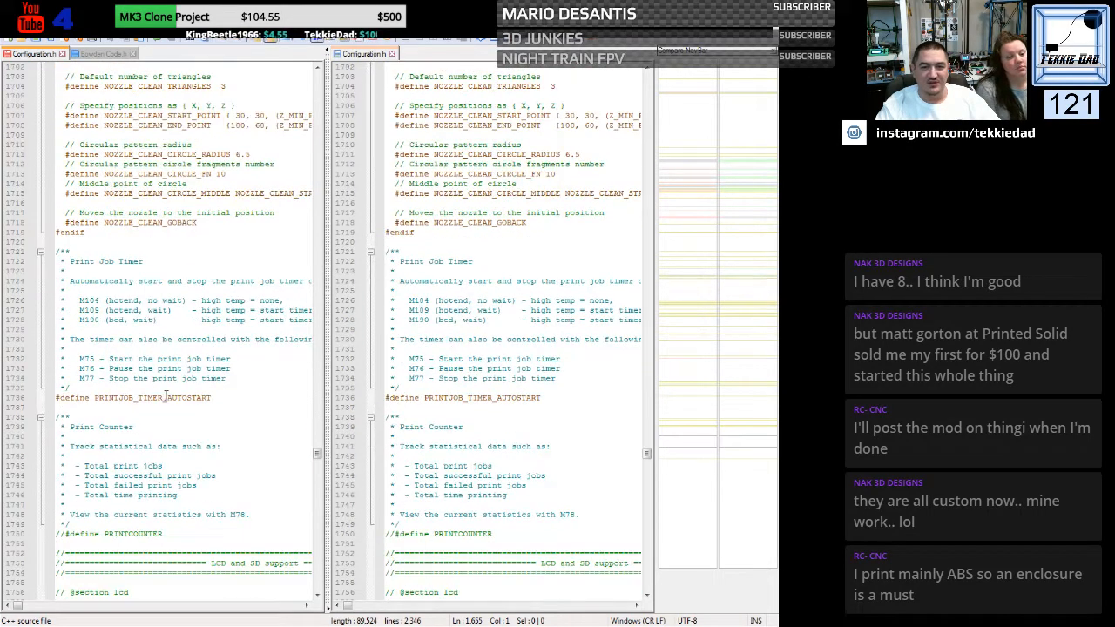
scroll(166, 395, down, 10)
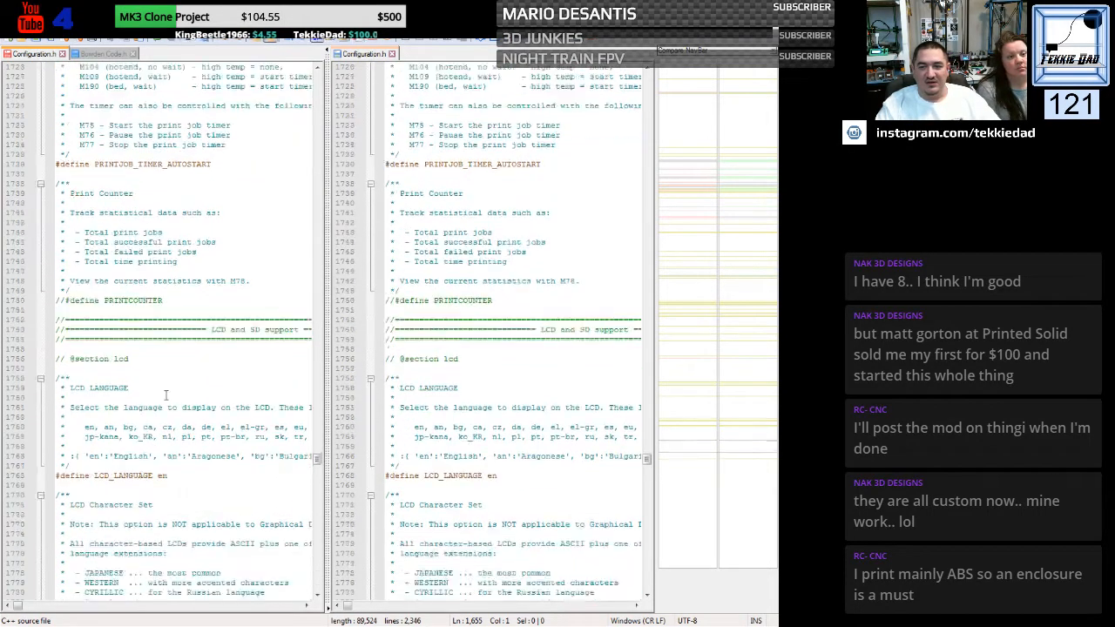
scroll(165, 395, down, 7)
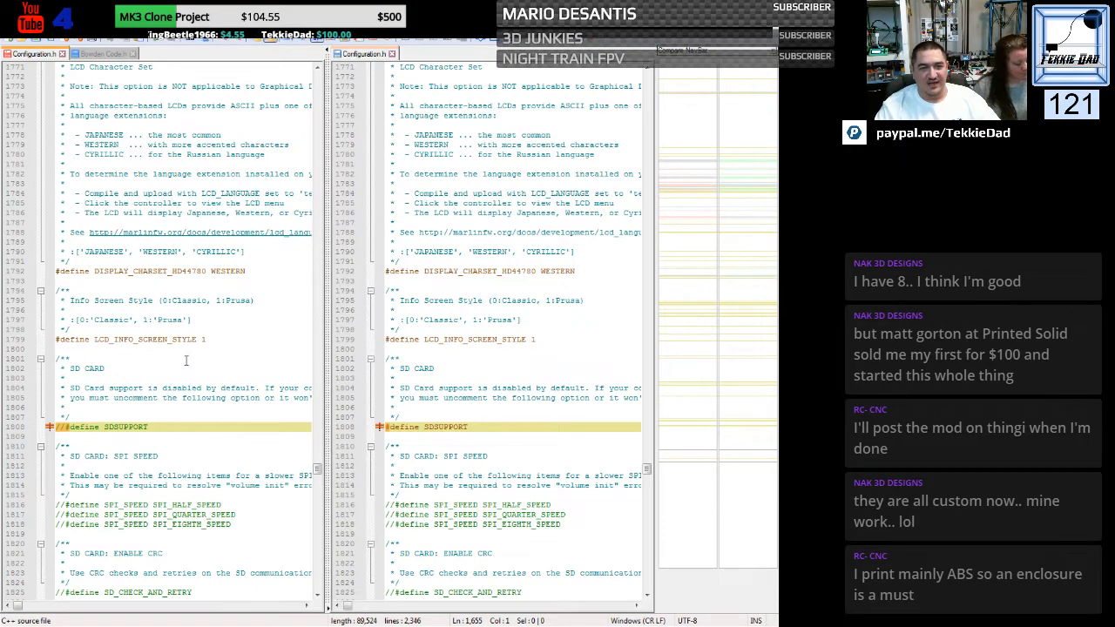
scroll(185, 360, down, 2)
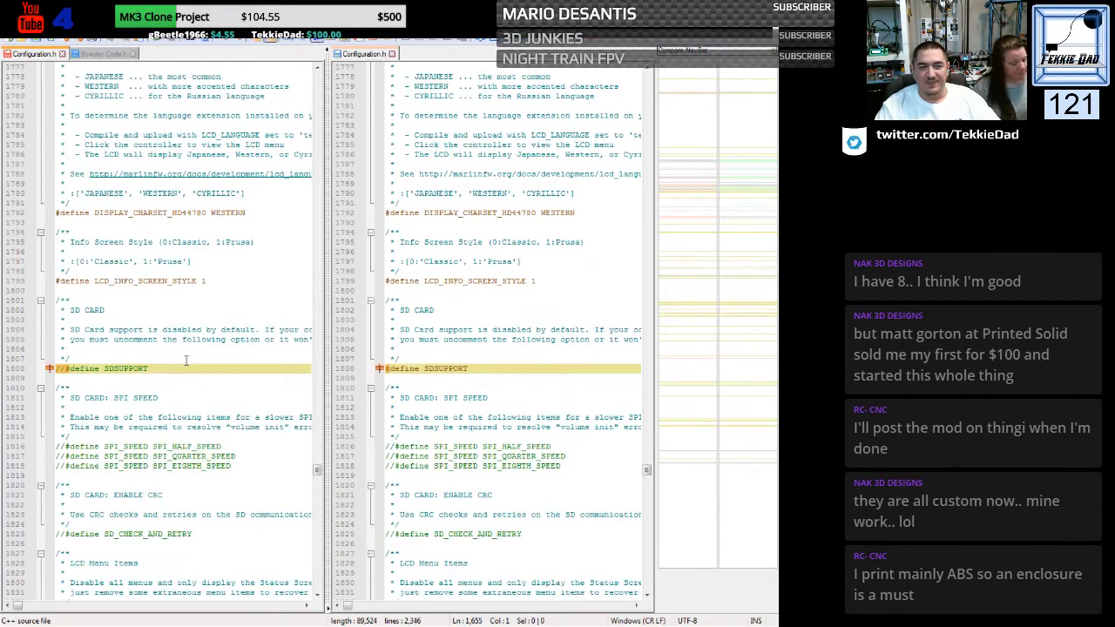
scroll(186, 360, down, 3)
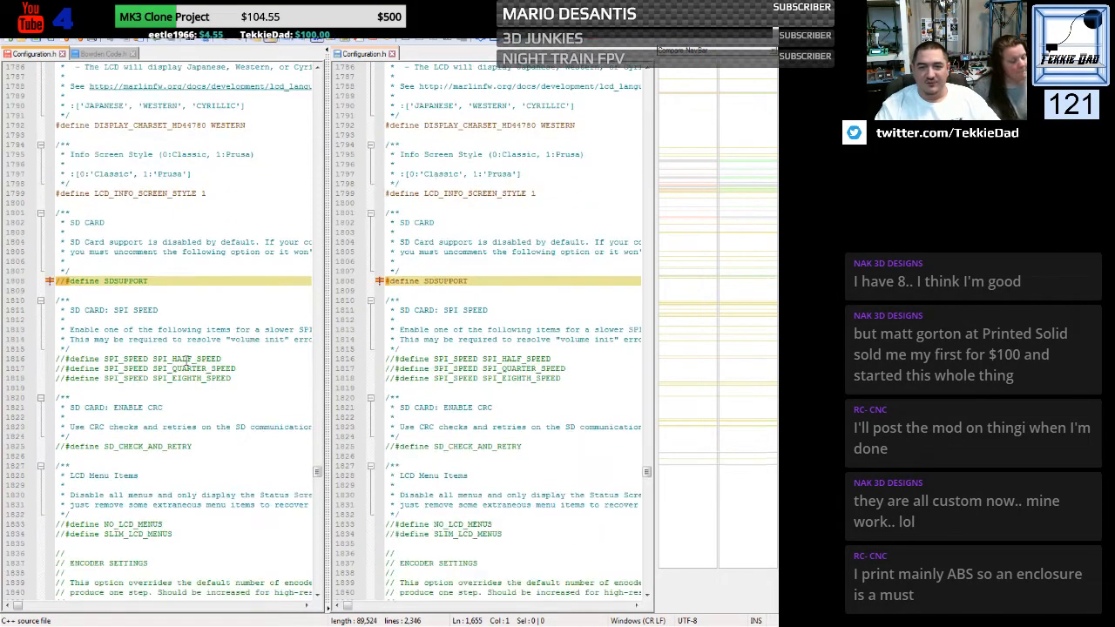
click(65, 280)
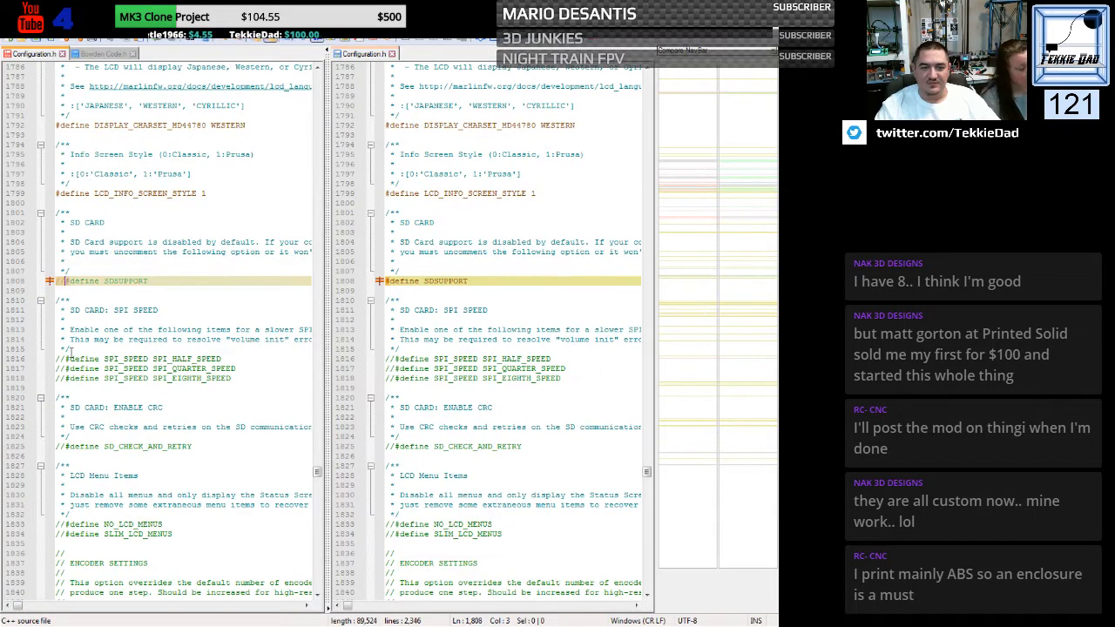
key(BackSpace)
key(BackSpace)
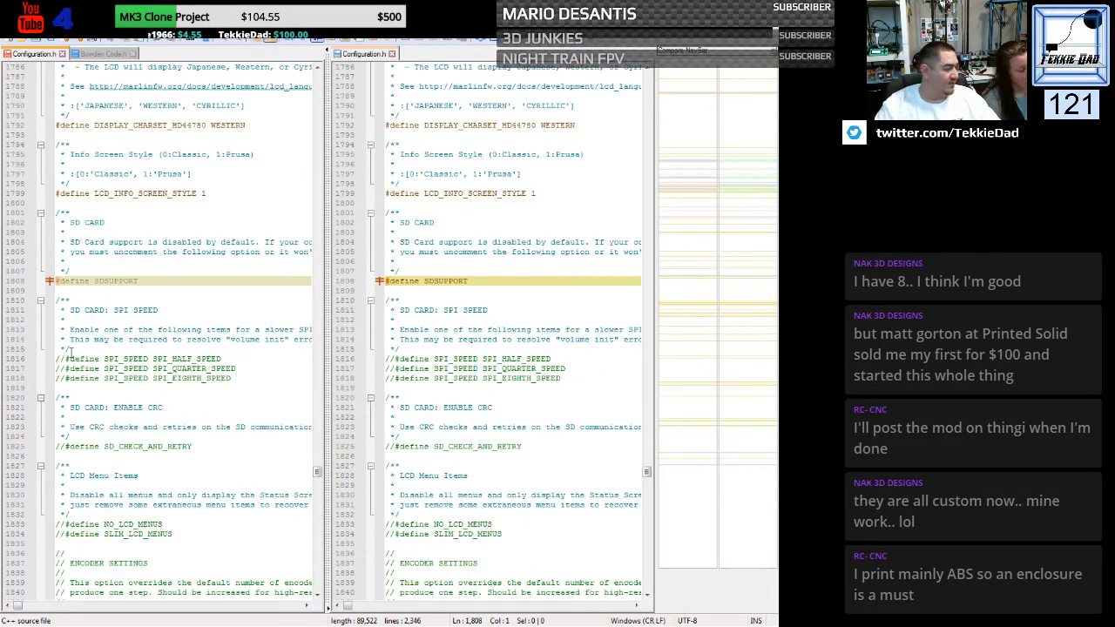
- Check the remaining encoder, speaker and LCD controller settings in both files, and close the Configuration.h comparison
scroll(107, 358, down, 4)
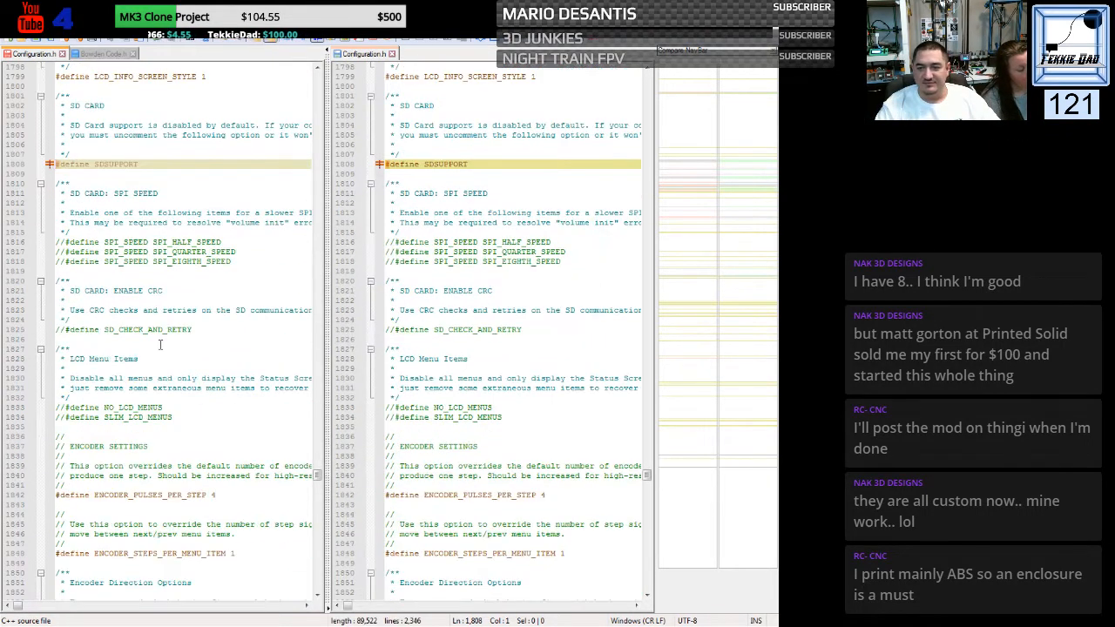
scroll(162, 357, down, 6)
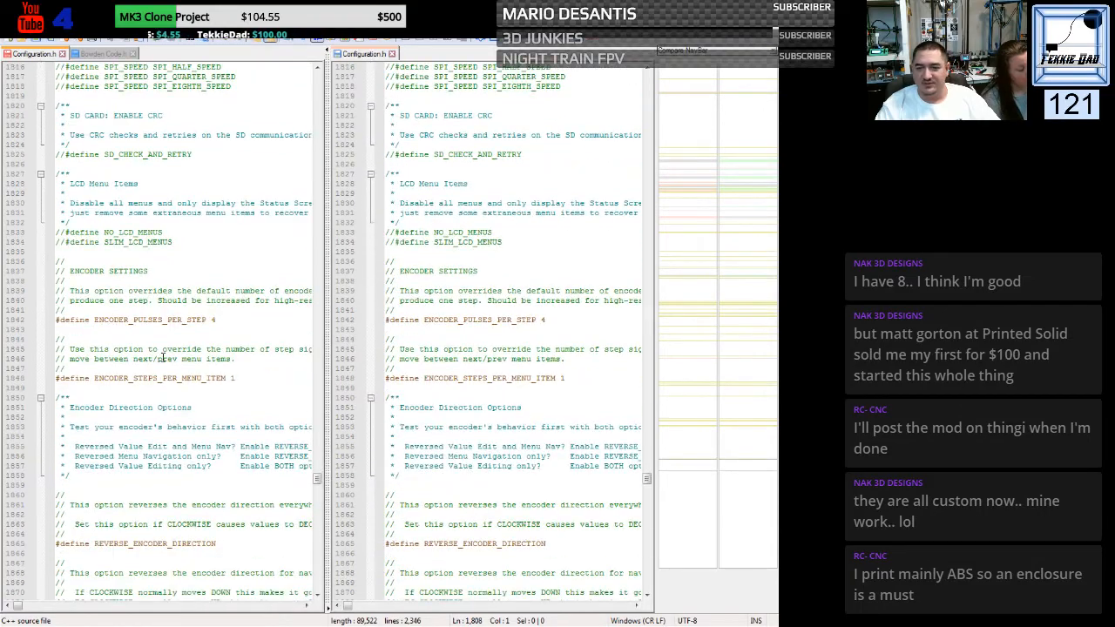
scroll(162, 357, down, 8)
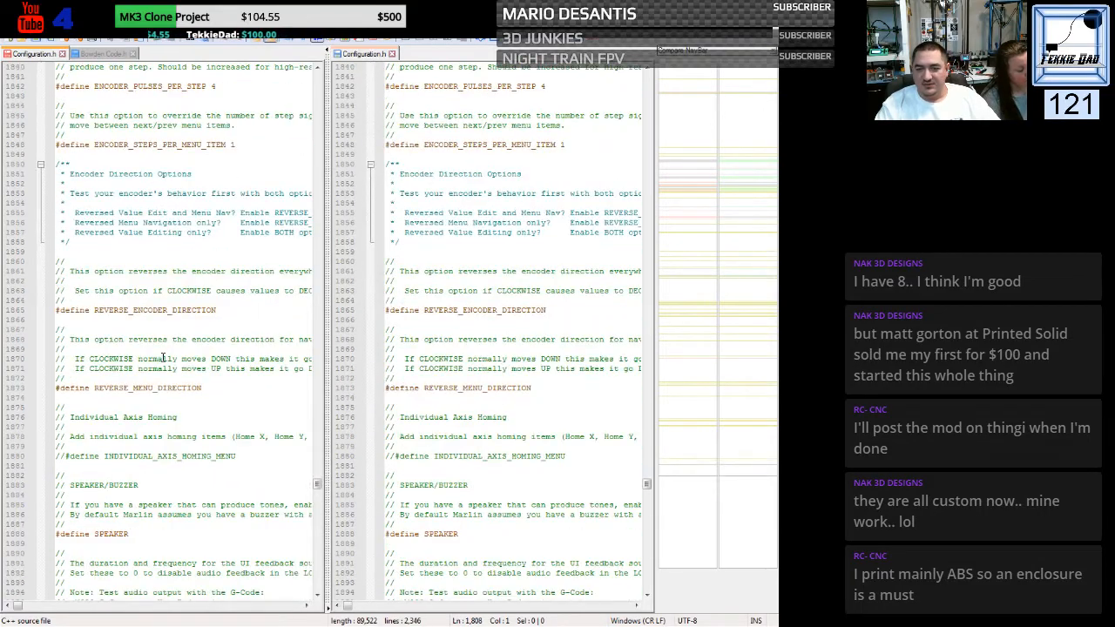
scroll(162, 357, down, 6)
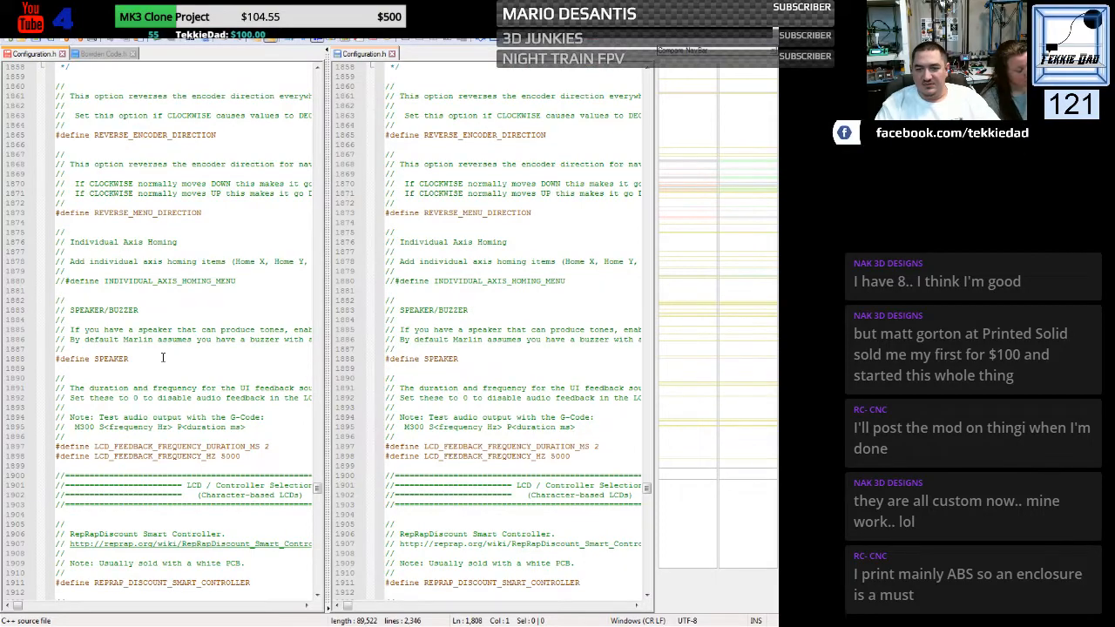
scroll(162, 357, down, 10)
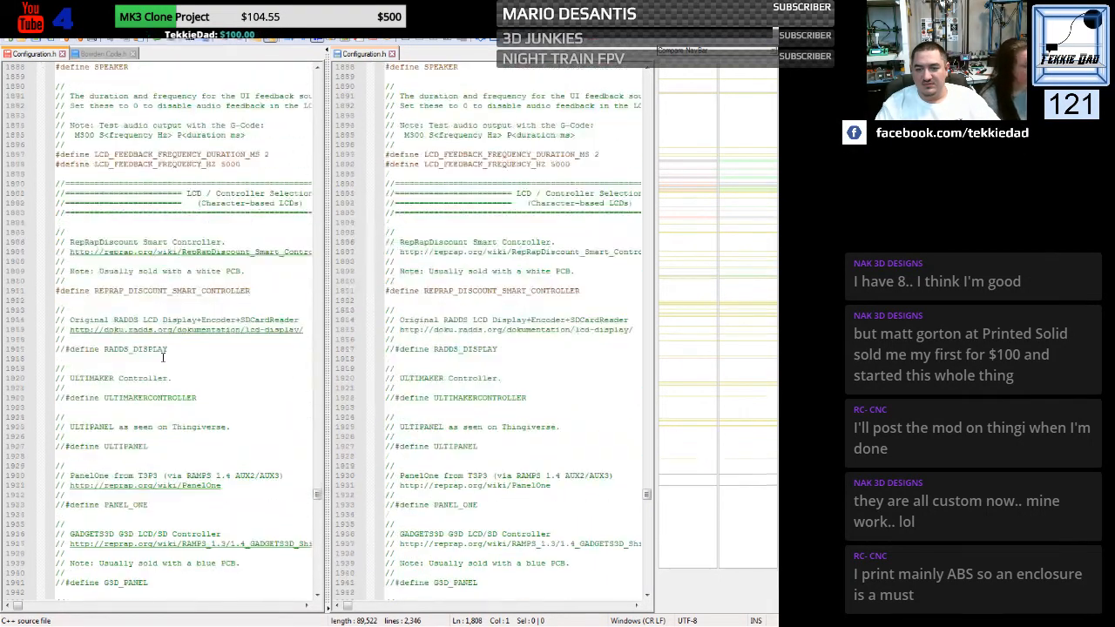
scroll(162, 357, down, 10)
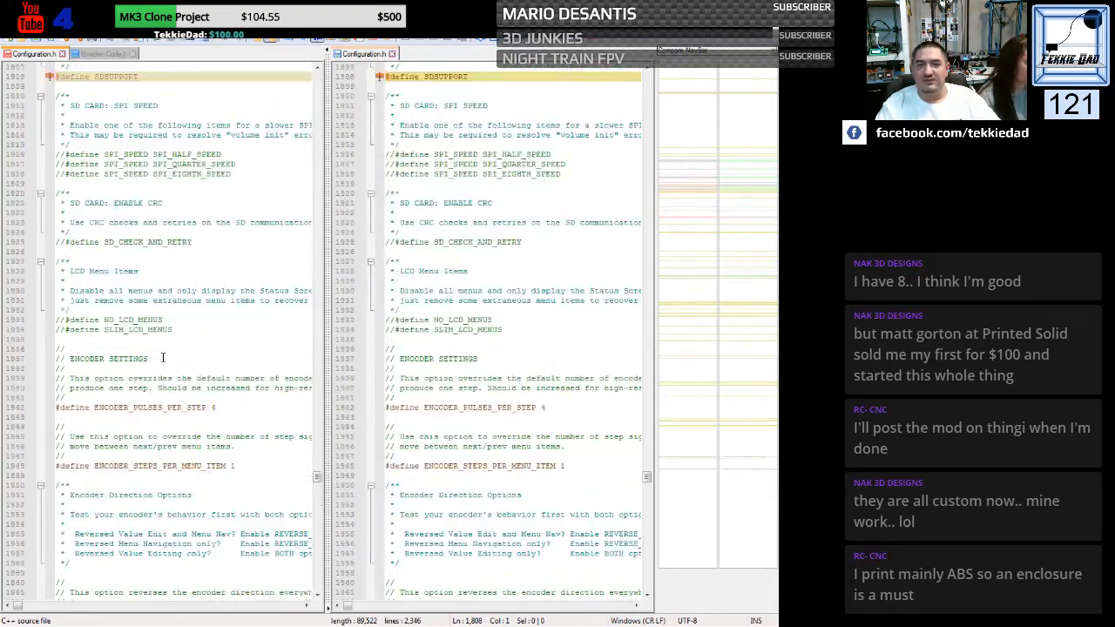
click(774, 28)
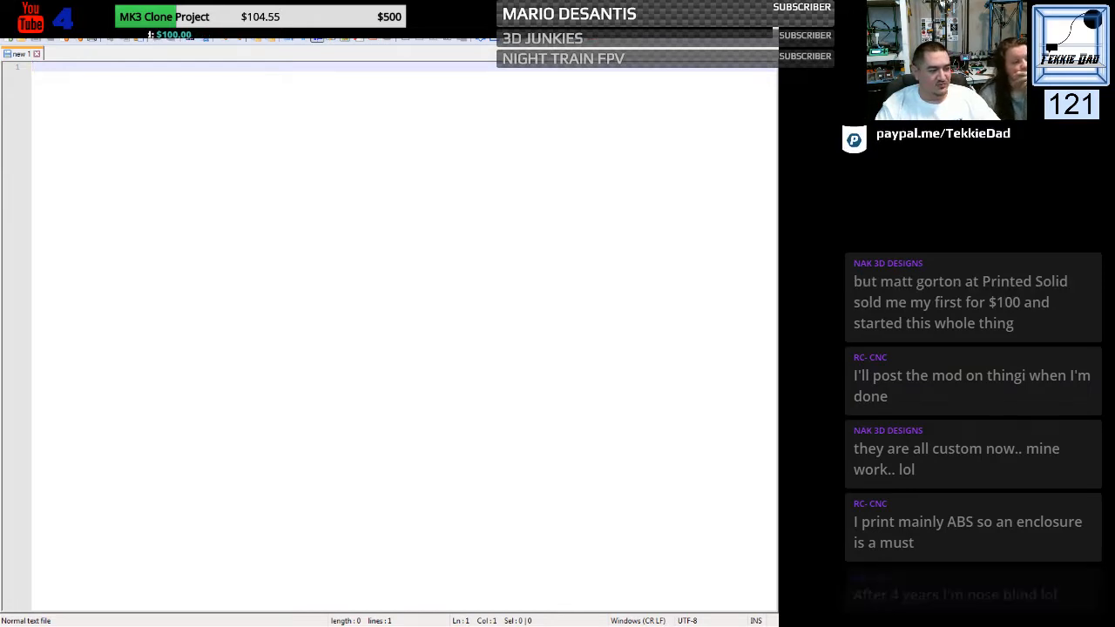
- Open both Configuration_adv.h files in Notepad++, including the one from the Marlin-bugfix-2.0.x folder
key(alt+Tab)
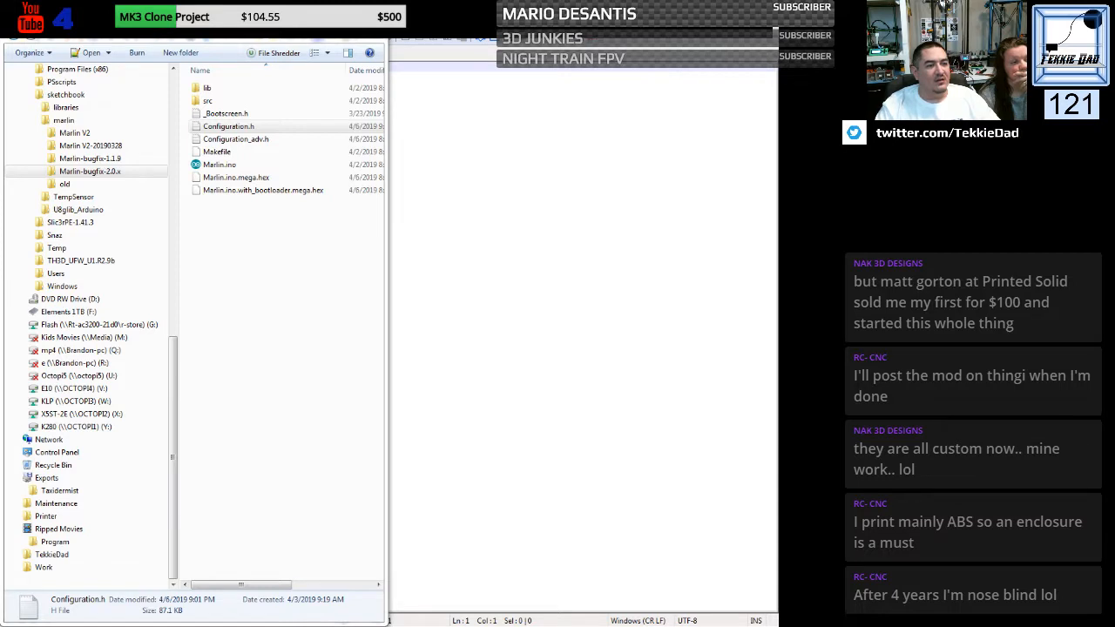
double_click(236, 140)
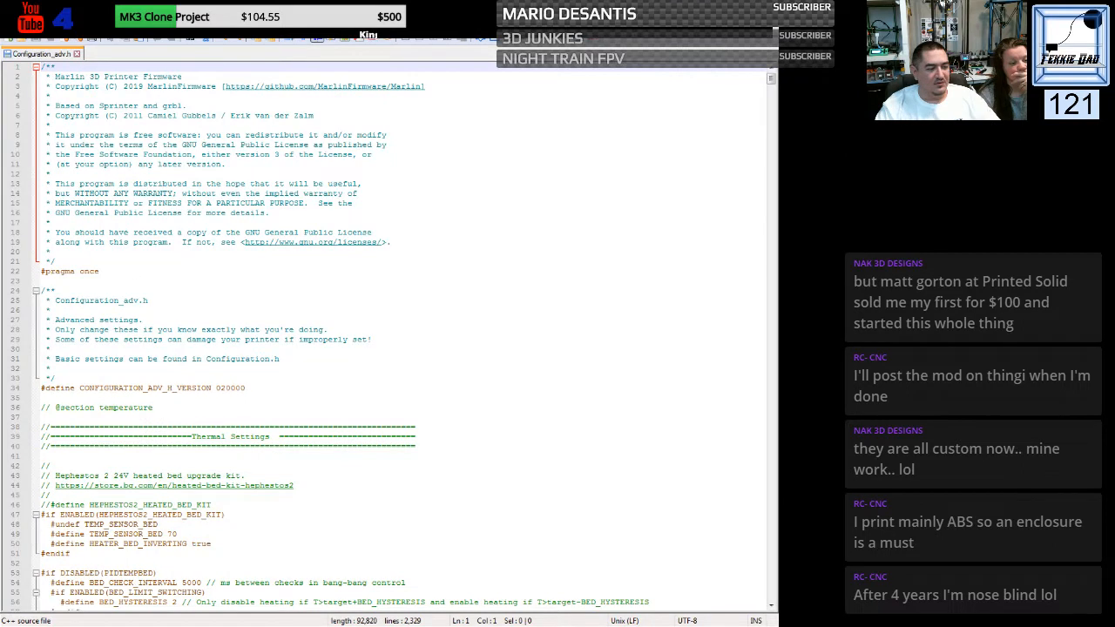
key(alt+Tab)
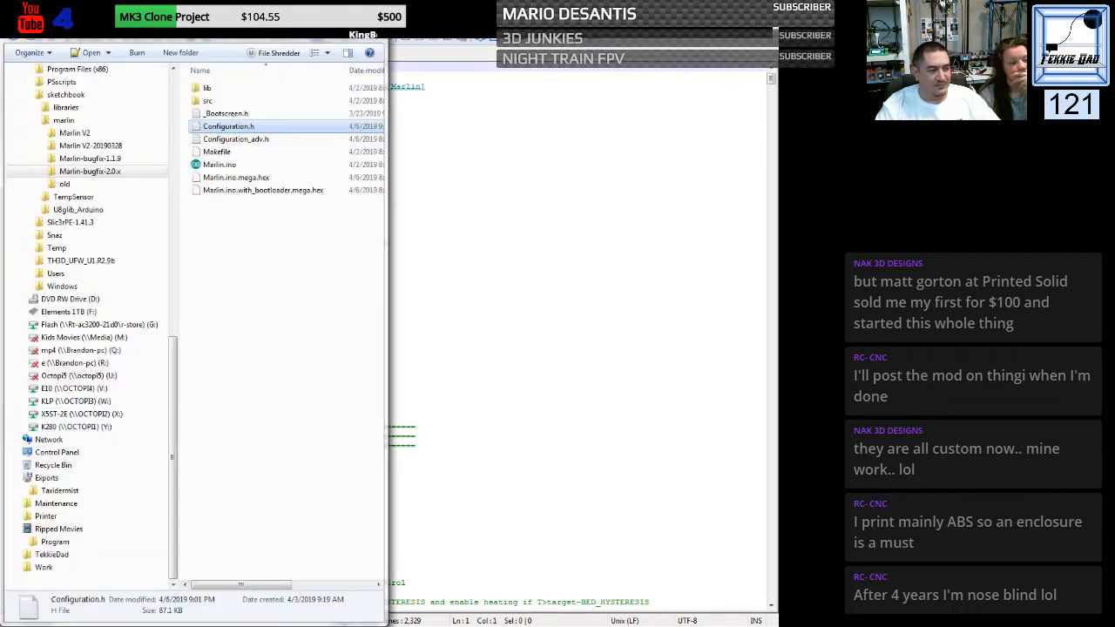
click(247, 161)
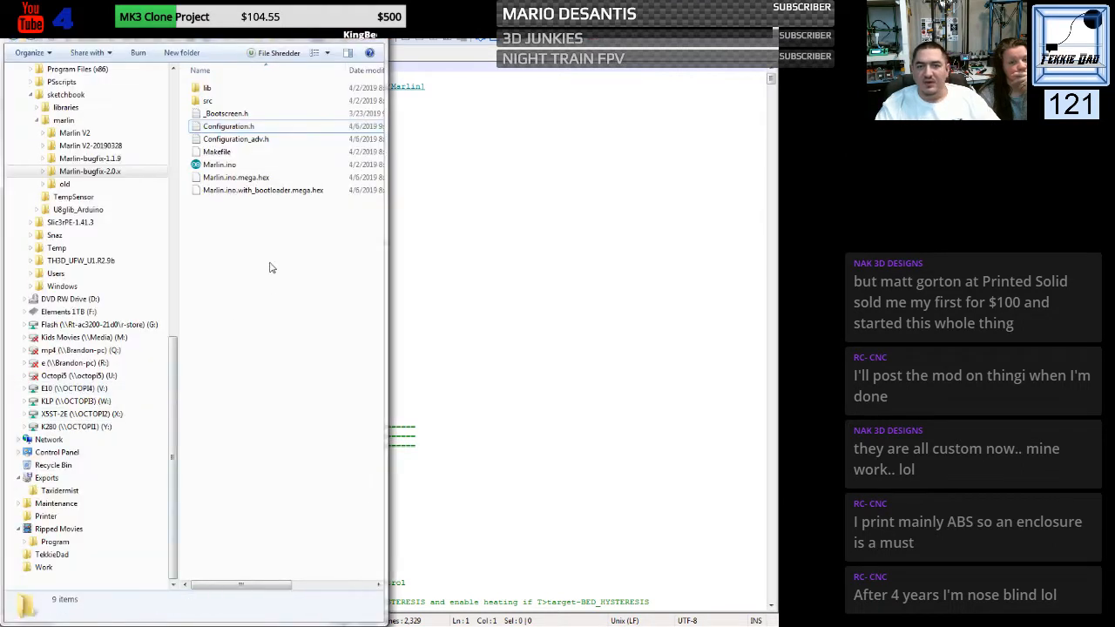
click(245, 143)
right_click(245, 143)
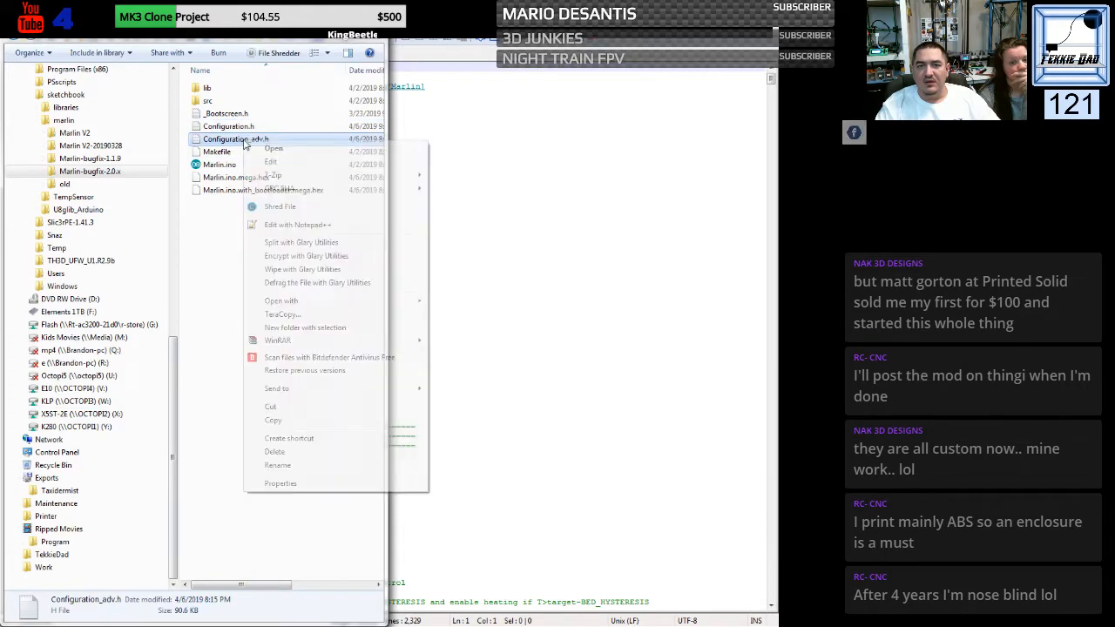
click(290, 226)
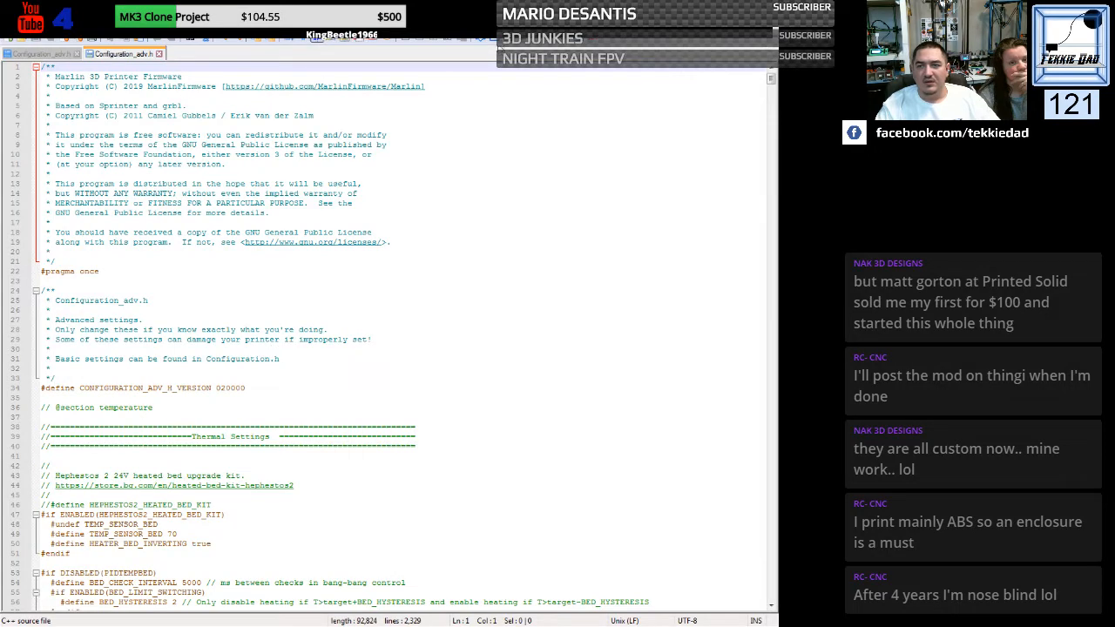
- Compare the two Configuration_adv.h files and review the DIGIPOT_MOTOR_CURRENT and STATUS_MESSAGE_SCROLLING differences
click(495, 40)
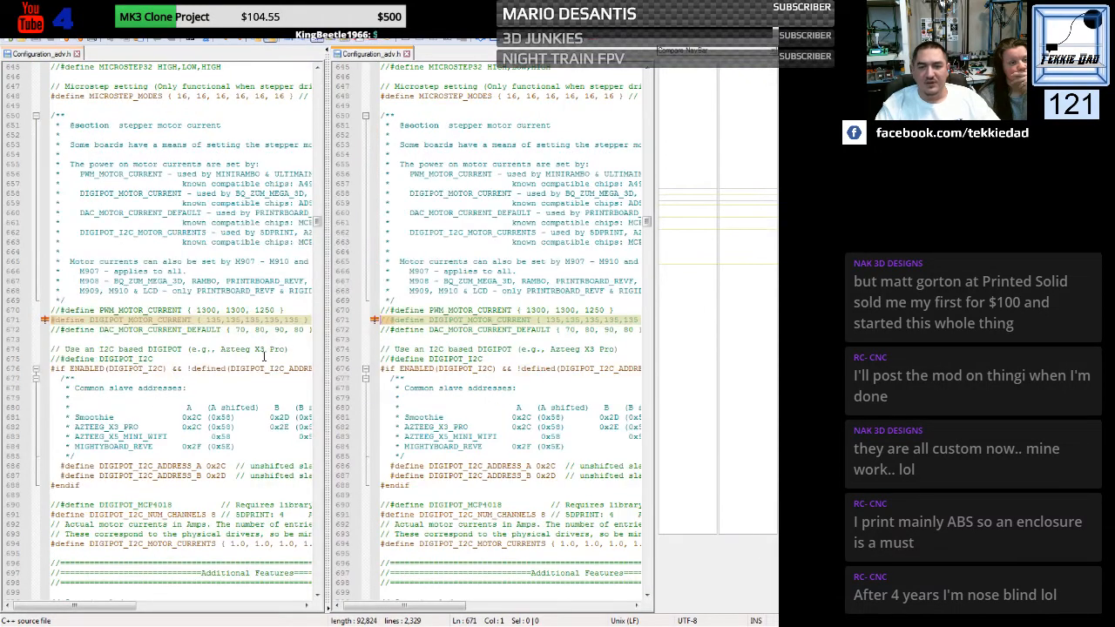
click(287, 381)
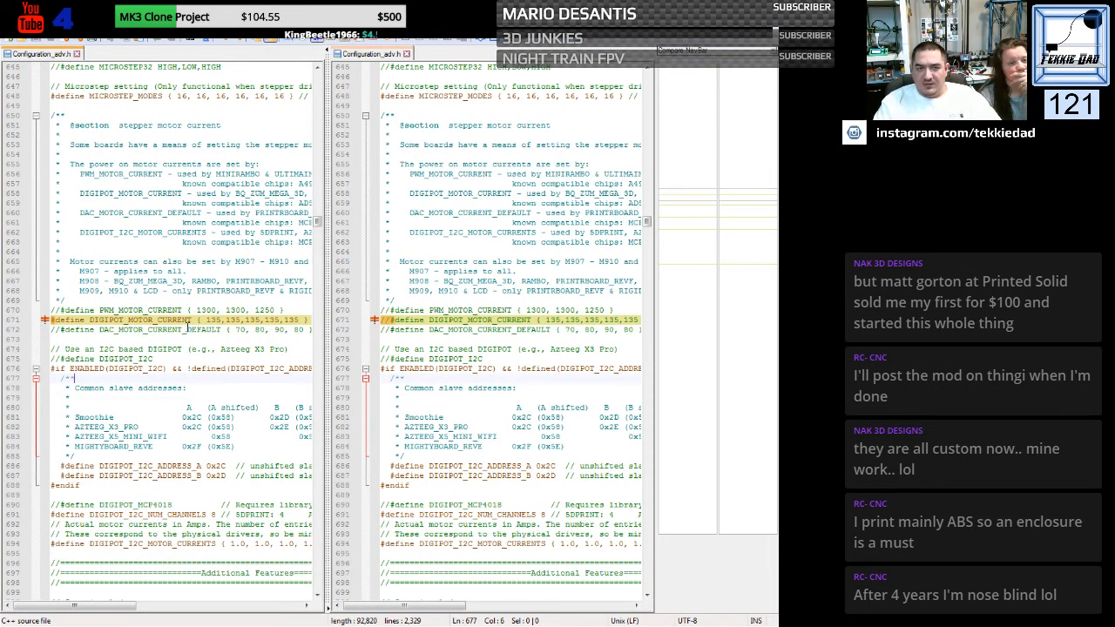
scroll(233, 330, down, 14)
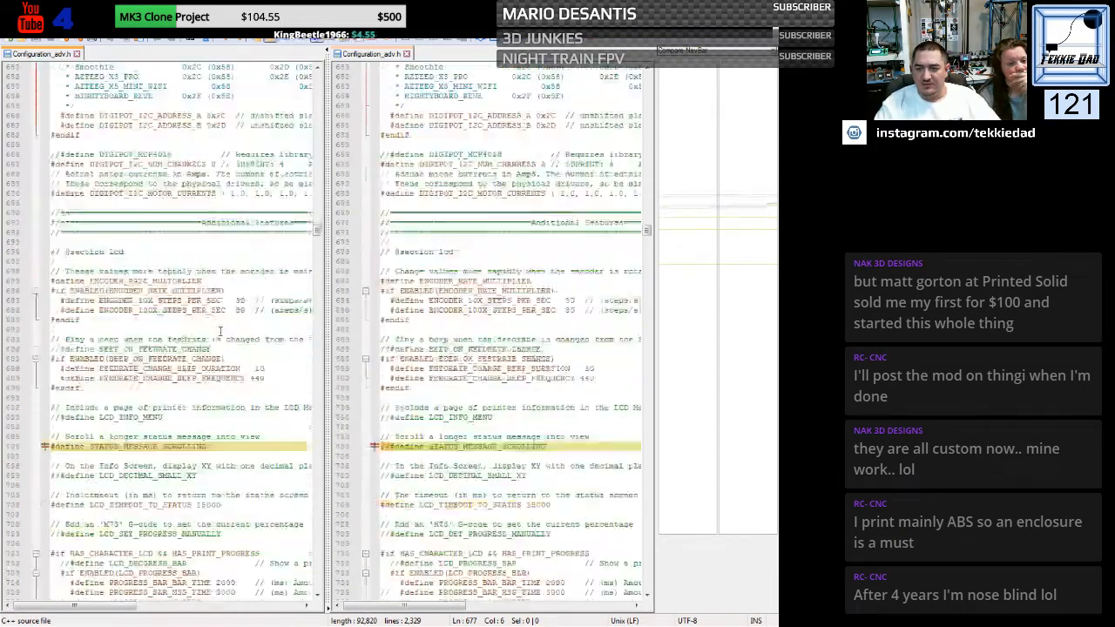
scroll(220, 331, down, 3)
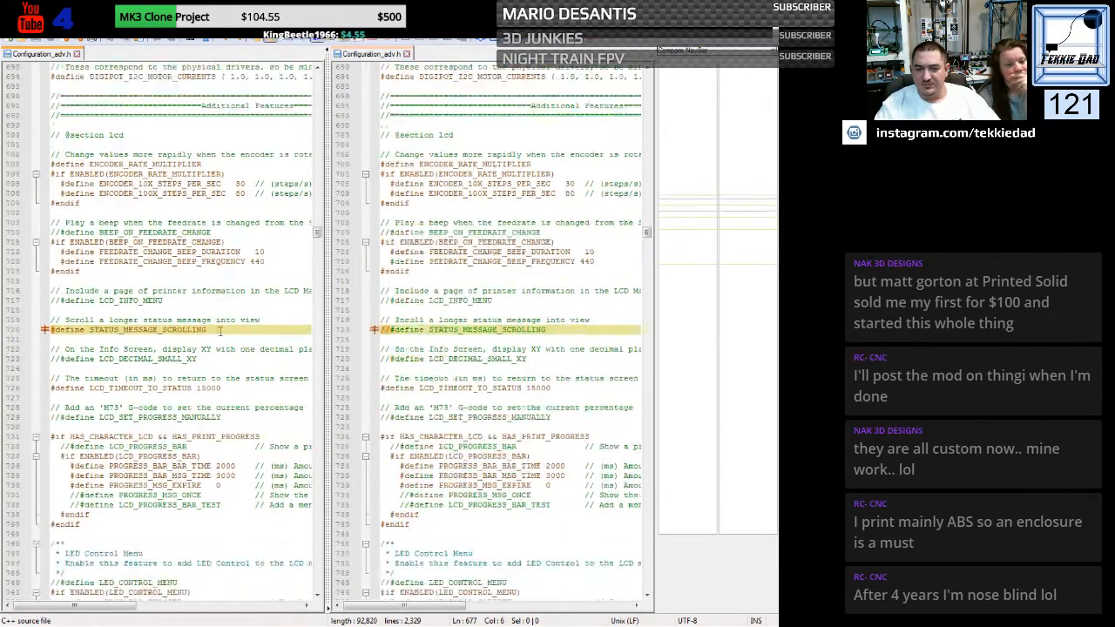
click(291, 337)
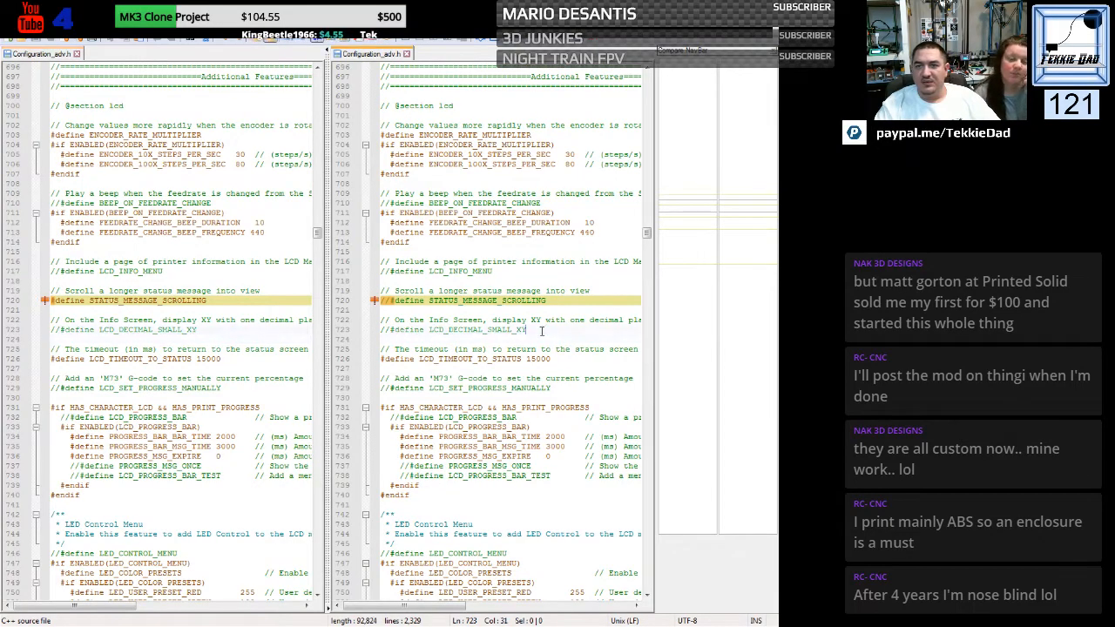
click(524, 330)
- Uncomment the DIGIPOT_MOTOR_CURRENT define at line 671 to match the other Configuration_adv.h
scroll(444, 342, up, 6)
scroll(444, 341, up, 15)
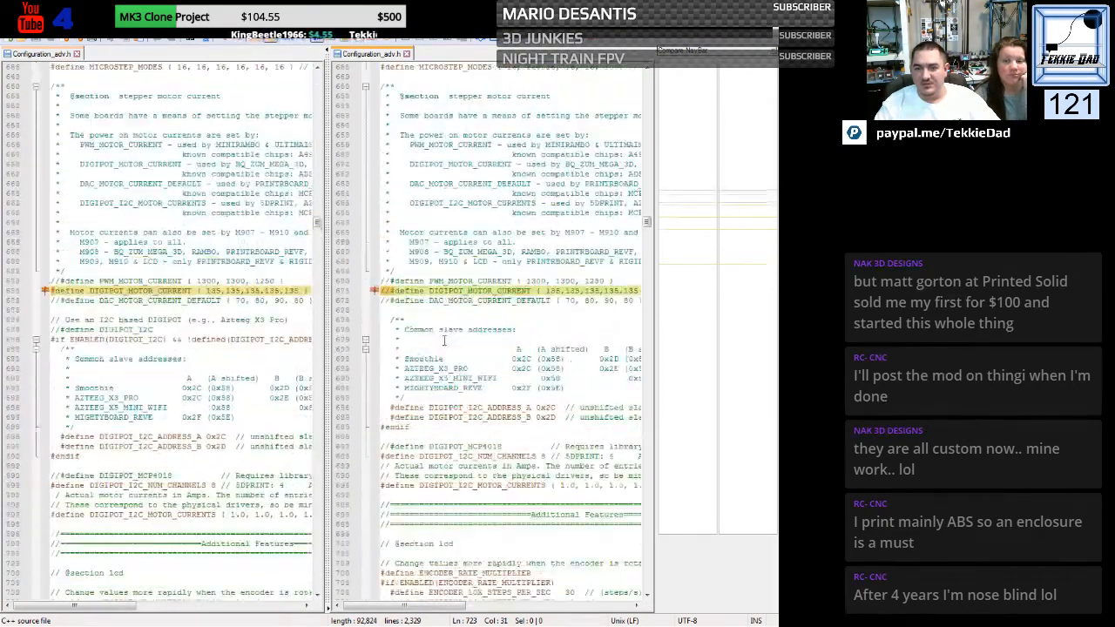
click(391, 292)
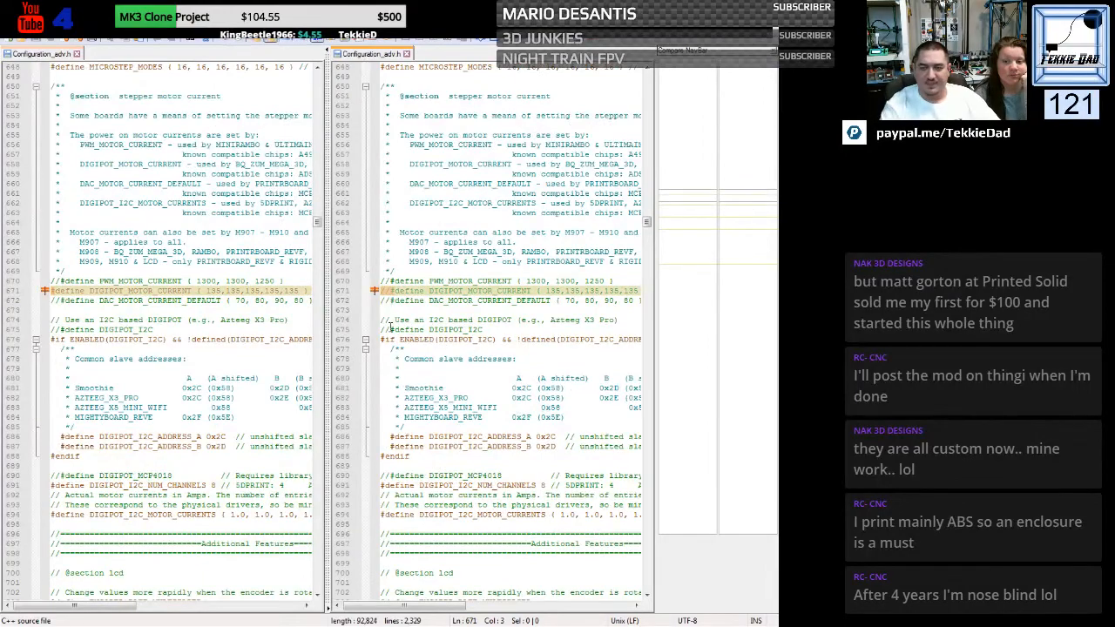
key(BackSpace)
key(BackSpace)
- Enable scrolling of long status messages by uncommenting the STATUS_MESSAGE_SCROLLING define at line 720
scroll(390, 329, down, 14)
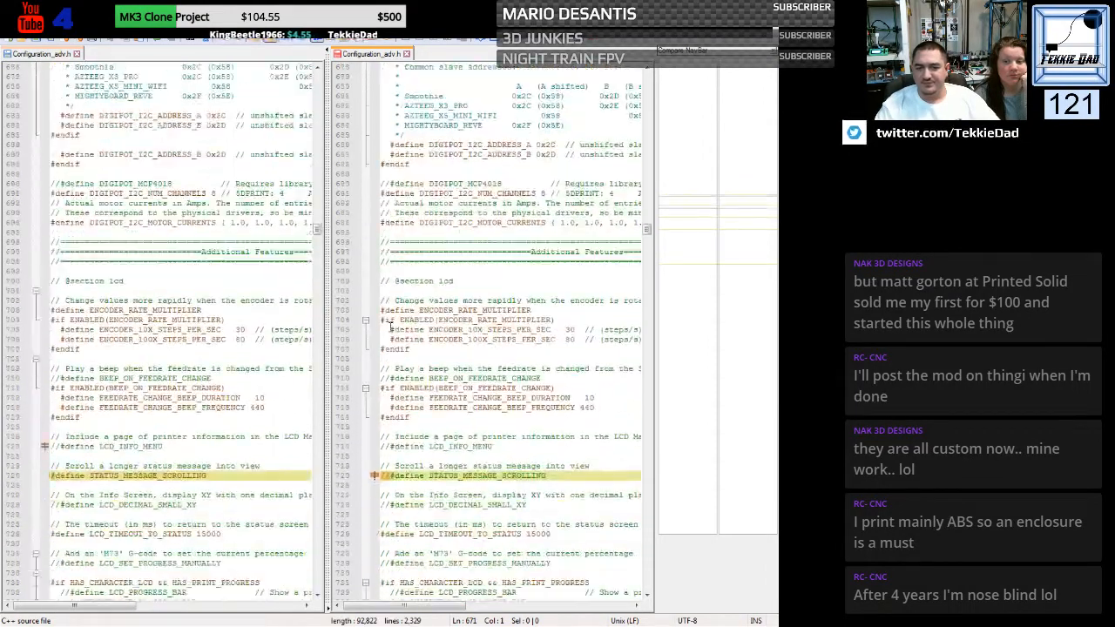
click(390, 359)
text(//)
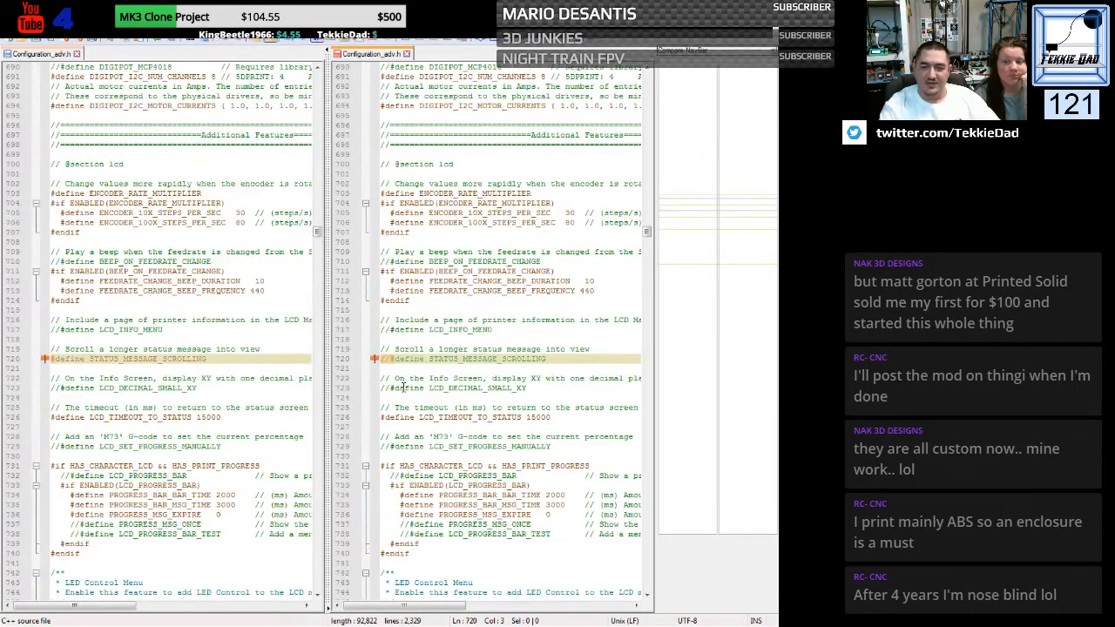
key(BackSpace)
key(BackSpace)
- Set the EVENT_GCODE_SD_STOP command to "G27" in the SD support section
scroll(403, 386, down, 20)
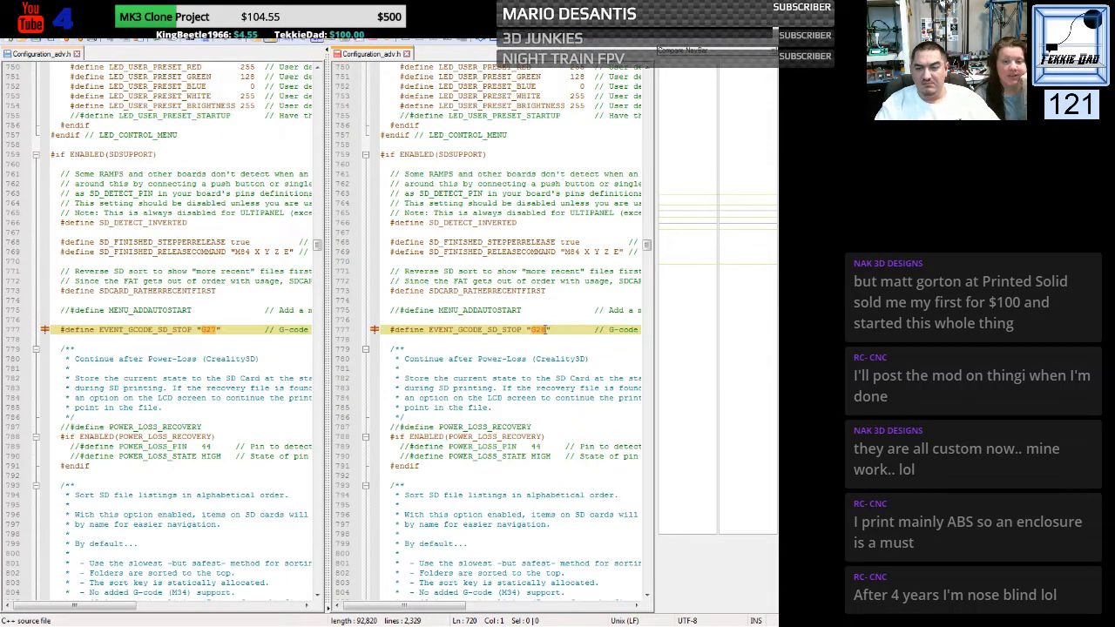
double_click(540, 330)
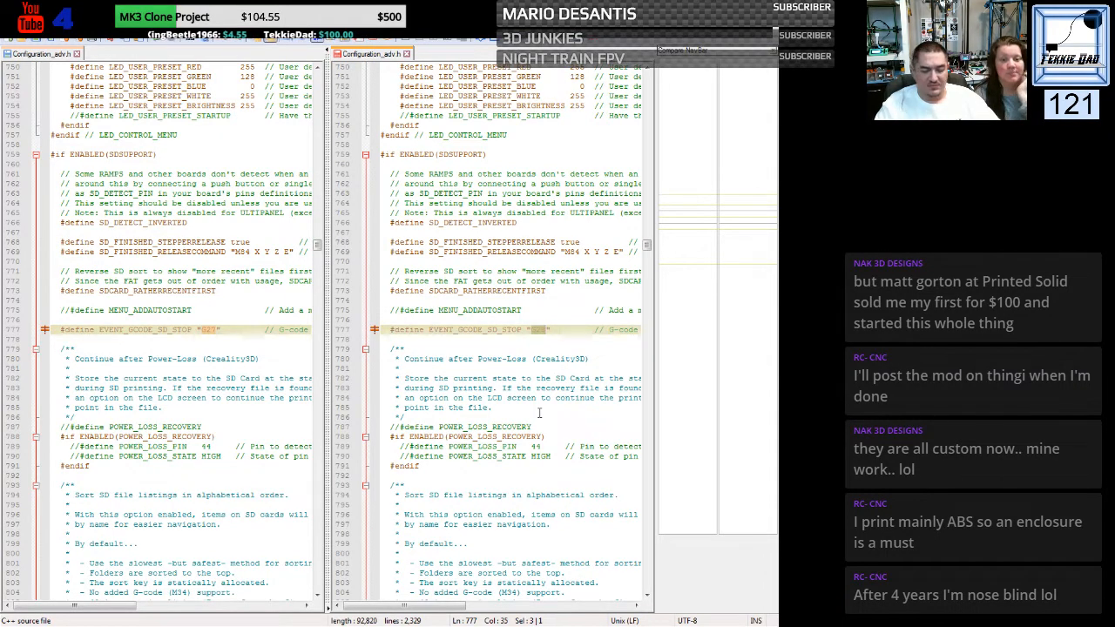
text(G27)
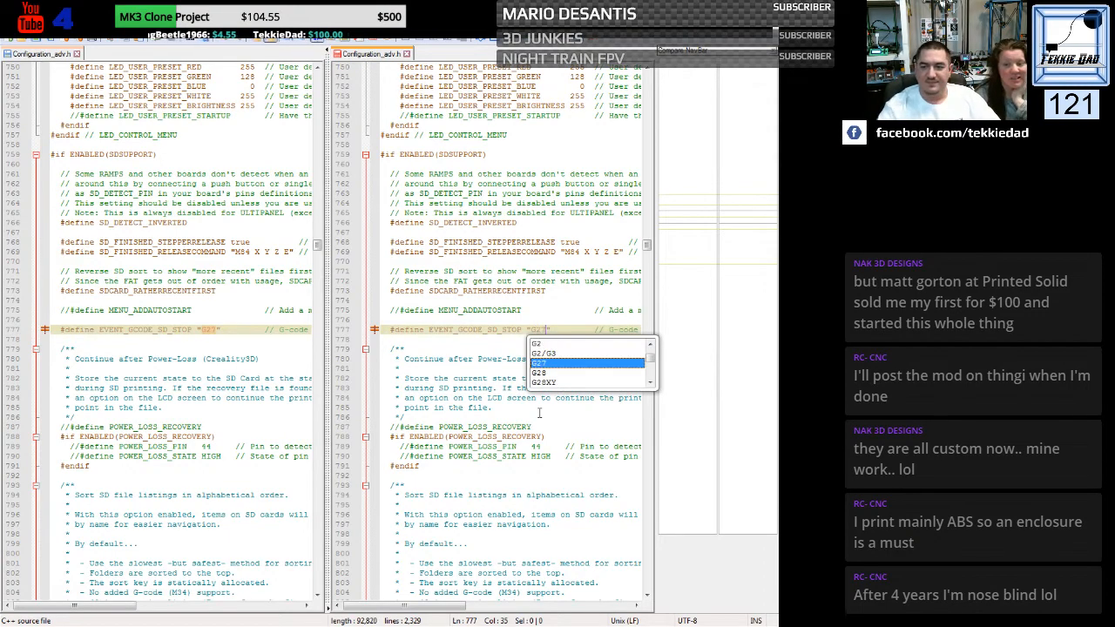
click(482, 366)
- Enable long filename scrolling by uncommenting the SCROLL_LONG_FILENAMES define at line 835
scroll(481, 367, down, 20)
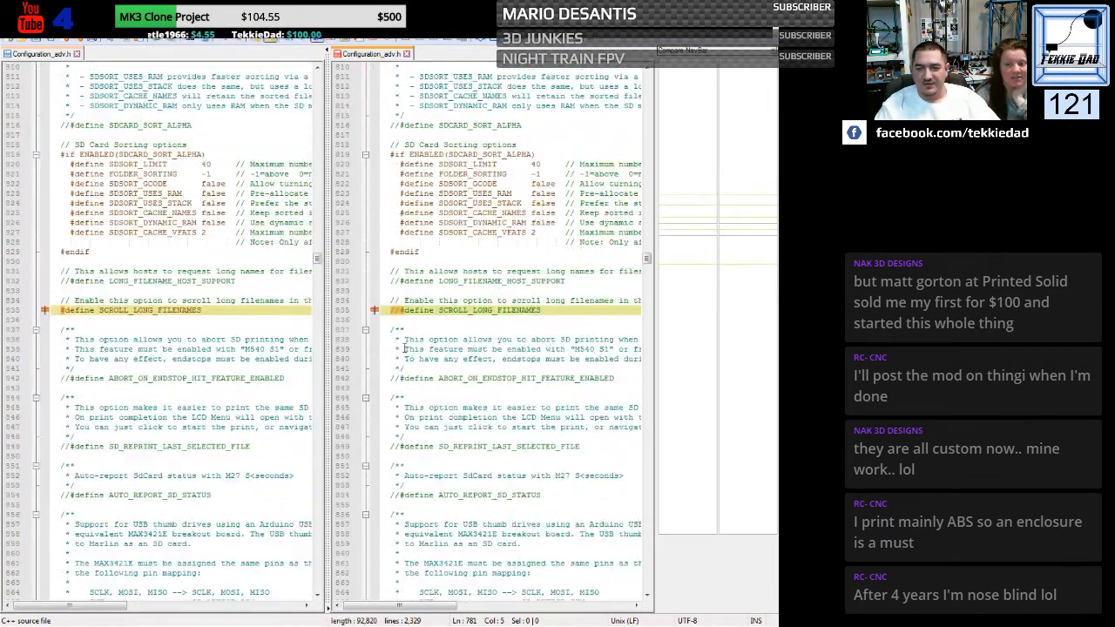
click(402, 311)
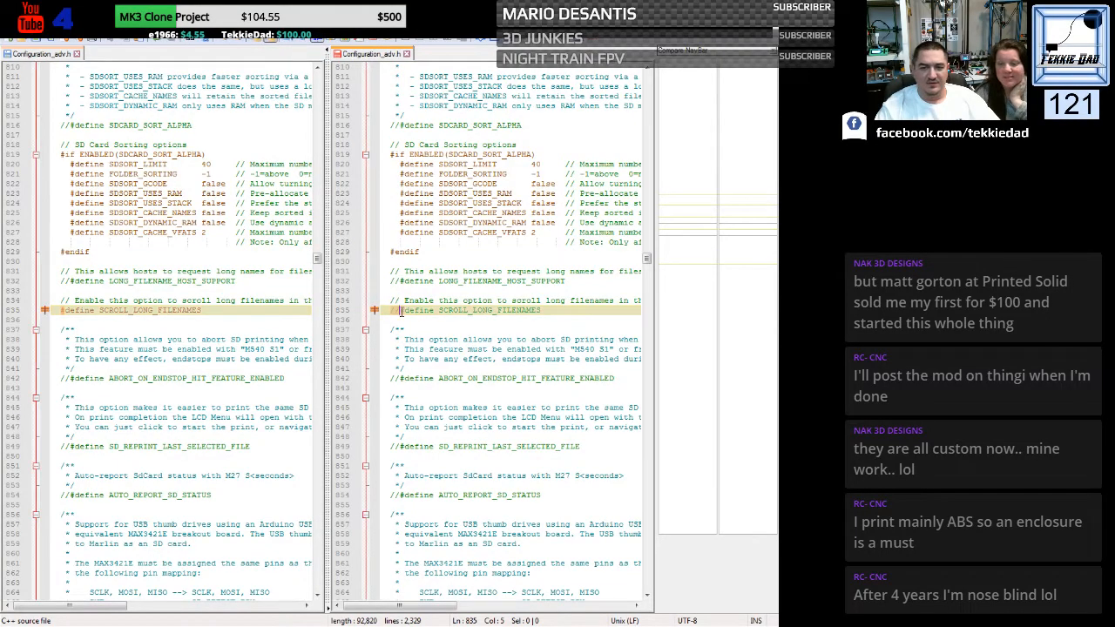
key(BackSpace)
key(BackSpace)
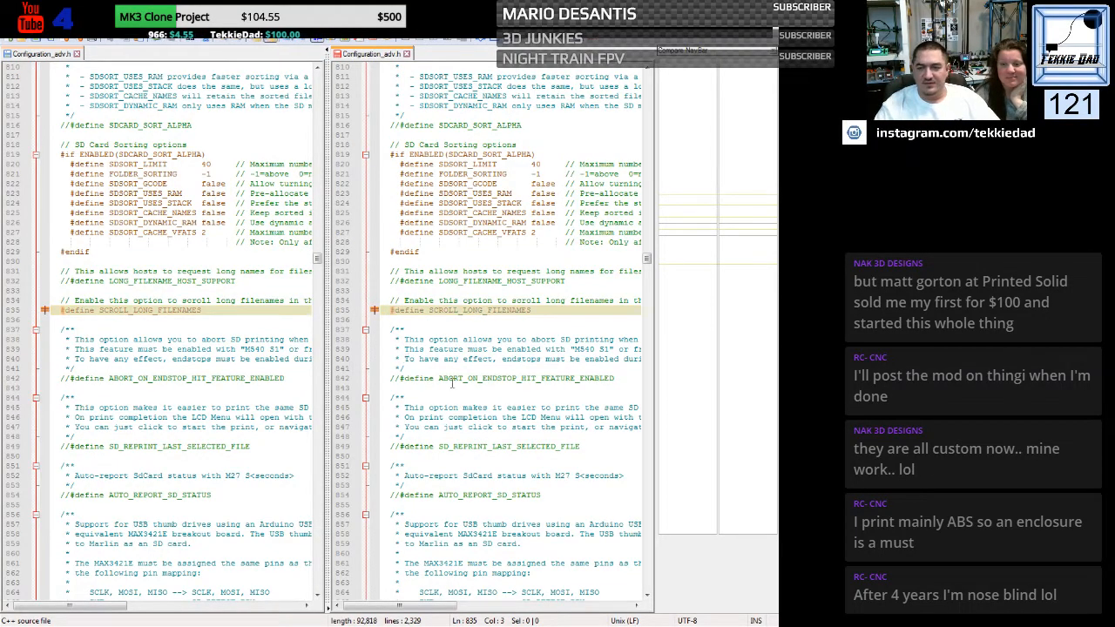
click(452, 380)
- Check the remaining differences through the babystepping section, and close the Configuration_adv.h comparison and the Marlin folder window
scroll(452, 383, down, 3)
scroll(452, 382, down, 15)
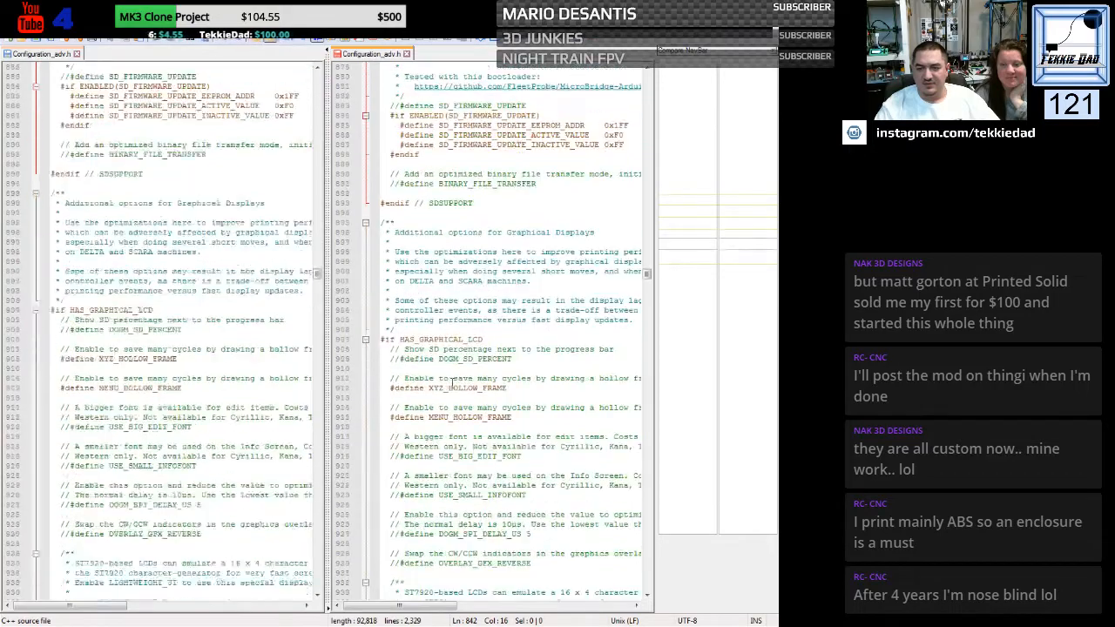
scroll(452, 380, down, 20)
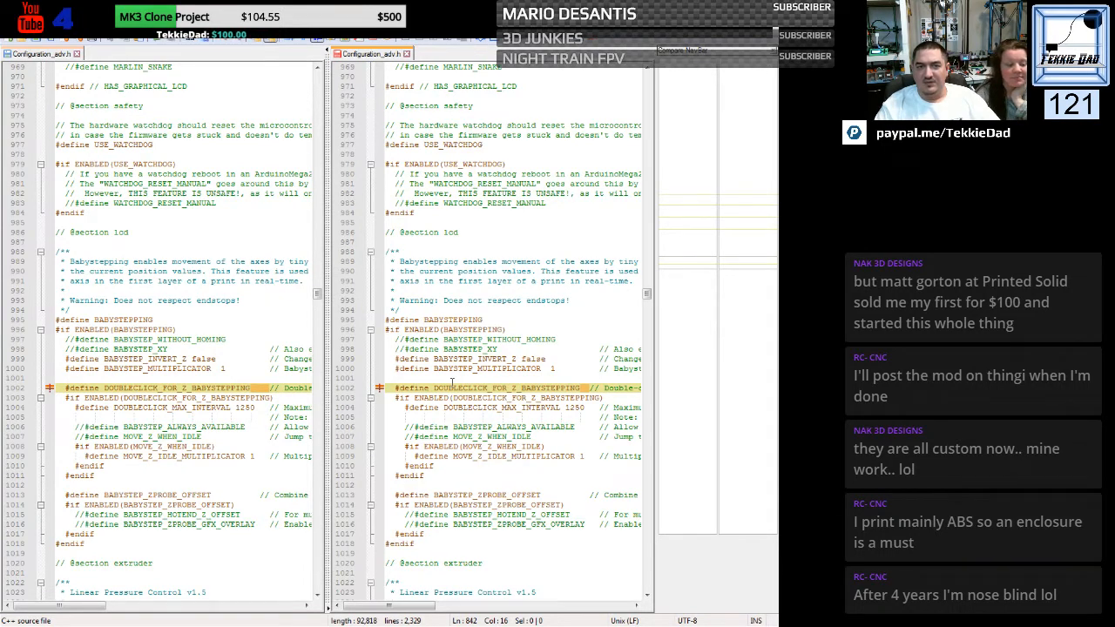
click(491, 234)
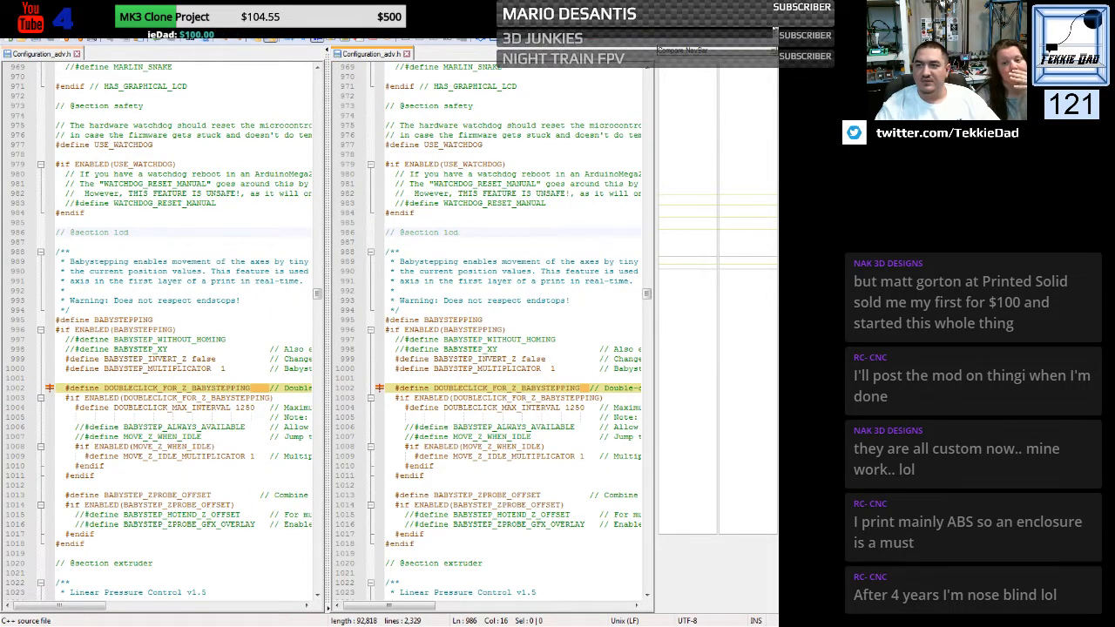
key(alt+F4)
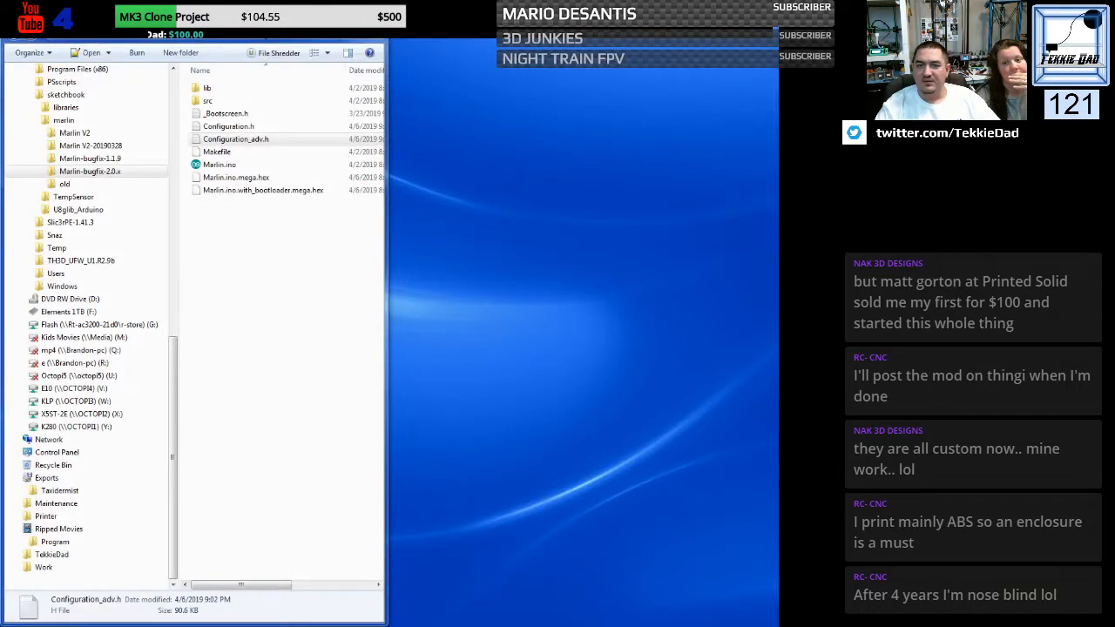
key(alt+F4)
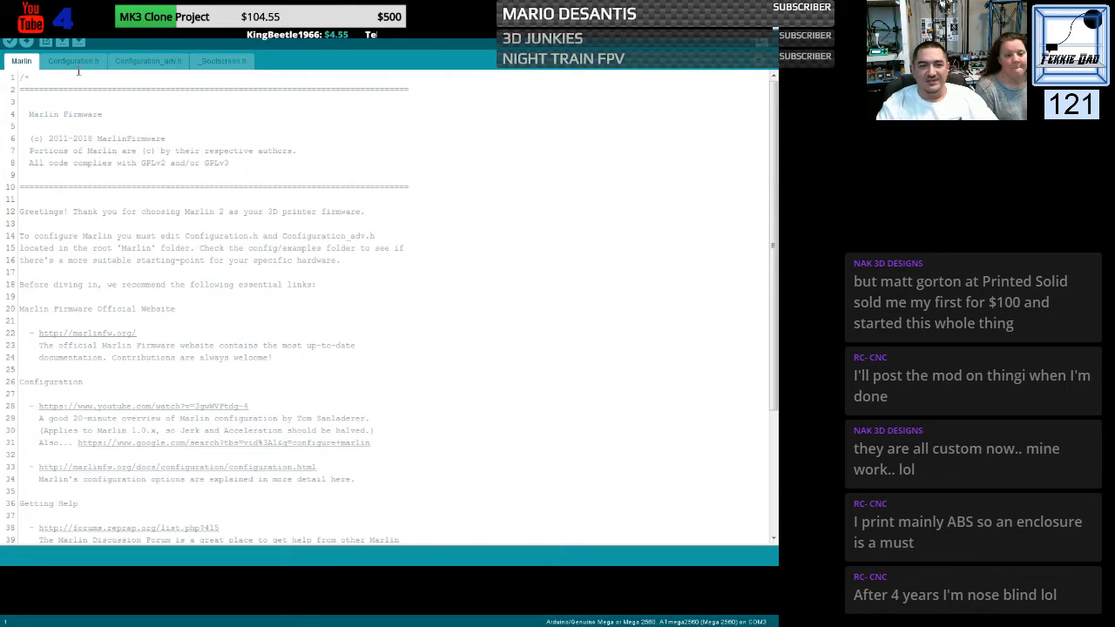
- Verify the Marlin sketch in the Arduino IDE with Configuration.h open, and enlarge the output console to read the compile errors
click(74, 62)
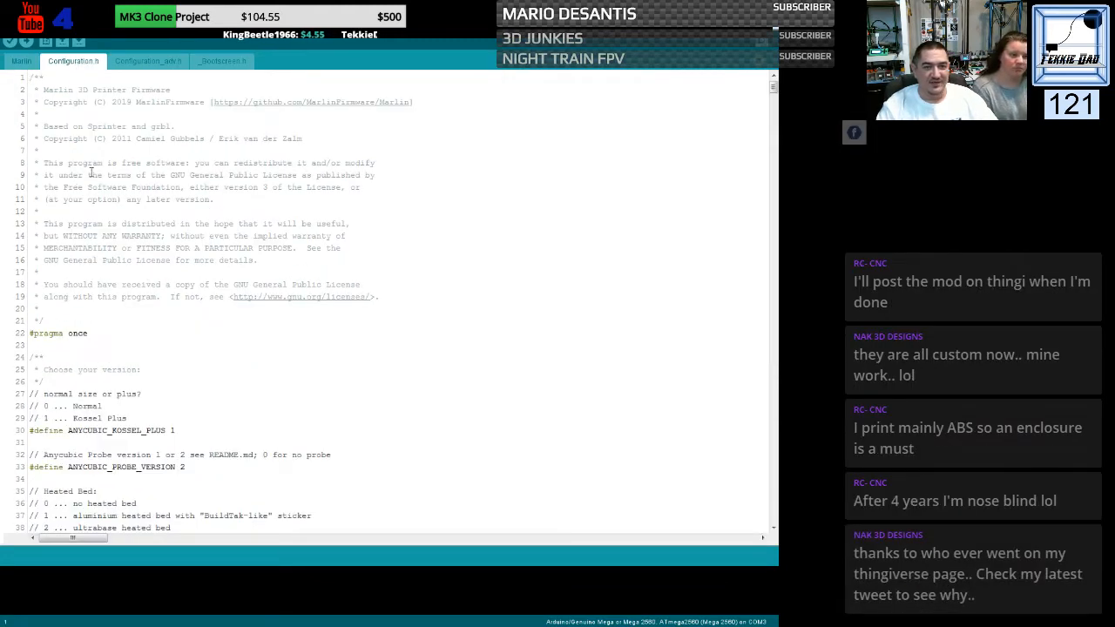
click(9, 42)
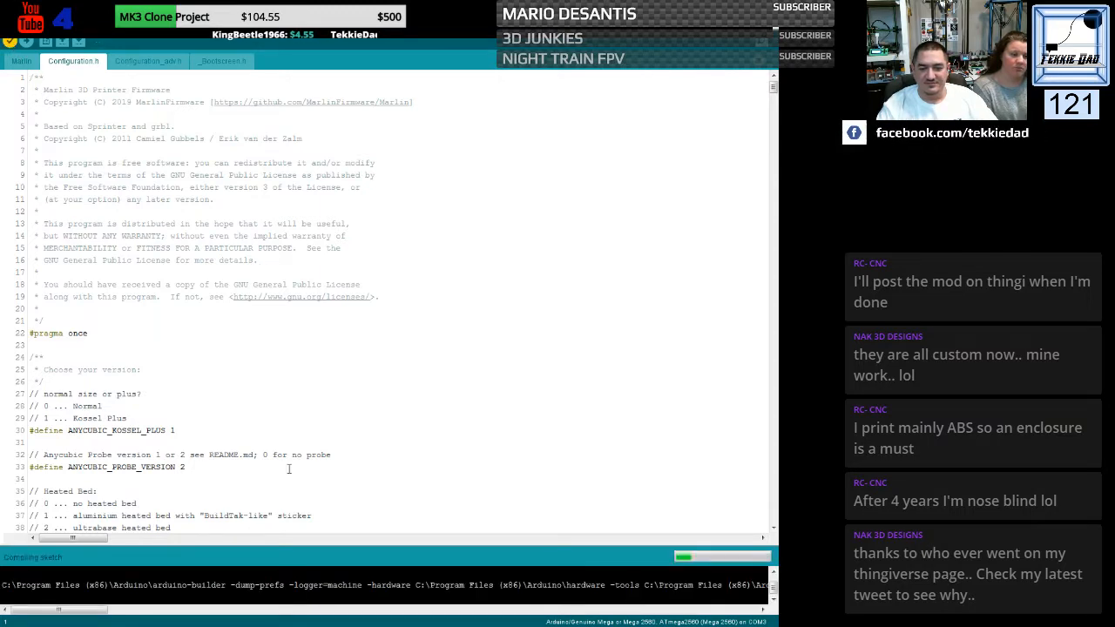
drag(284, 545, 291, 381)
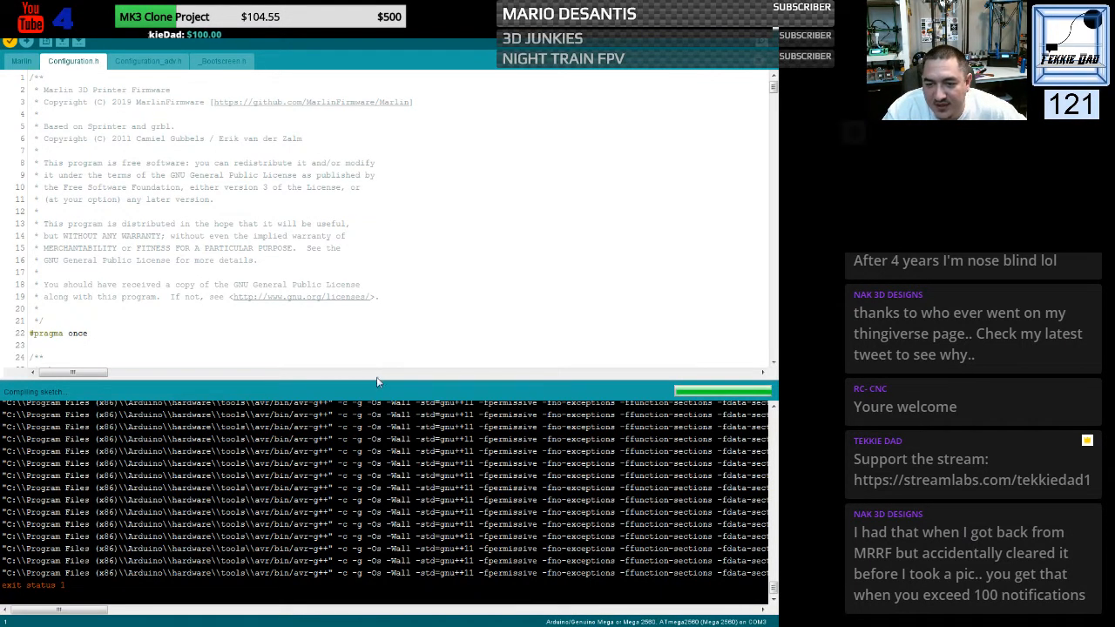
drag(376, 379, 372, 191)
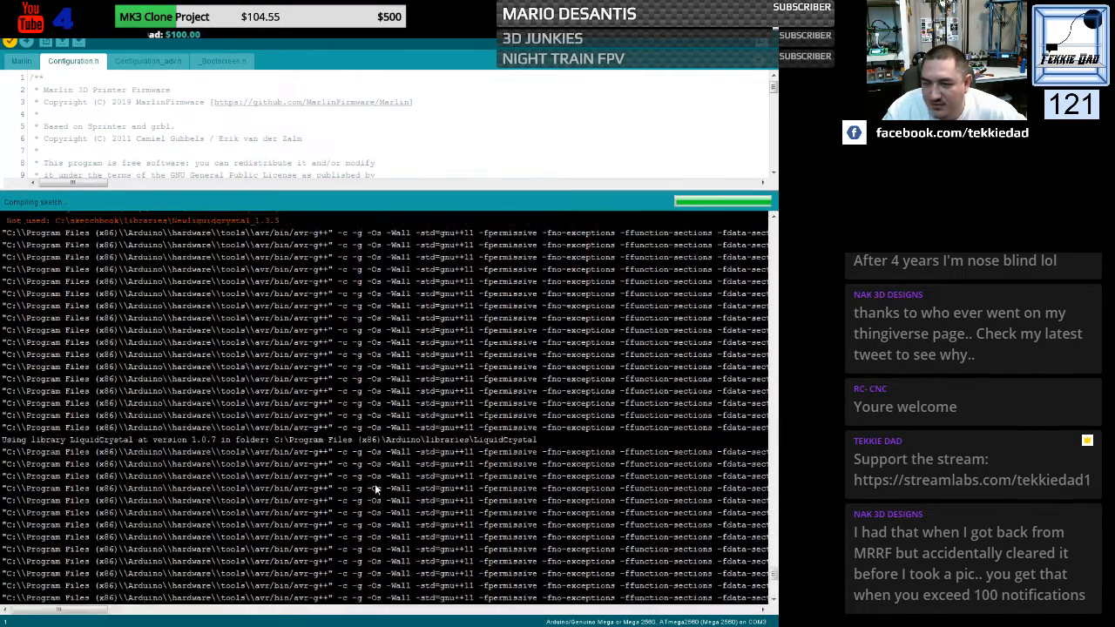
scroll(374, 486, up, 6)
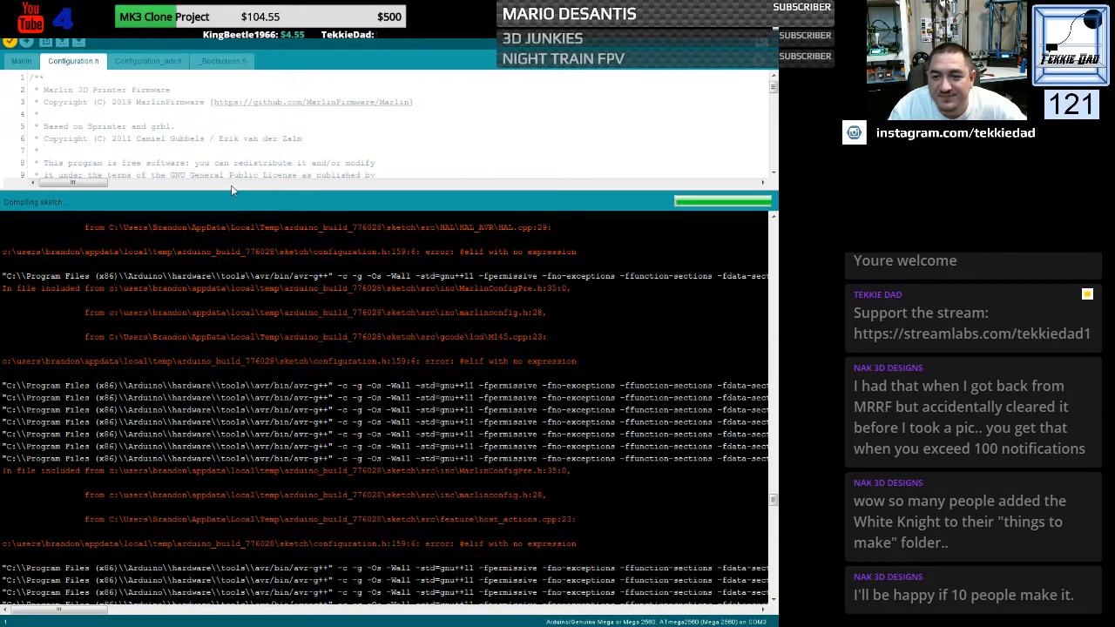
- Shrink the output console and examine Configuration.h from the version settings through the custom machine name section
drag(232, 189, 206, 542)
click(235, 371)
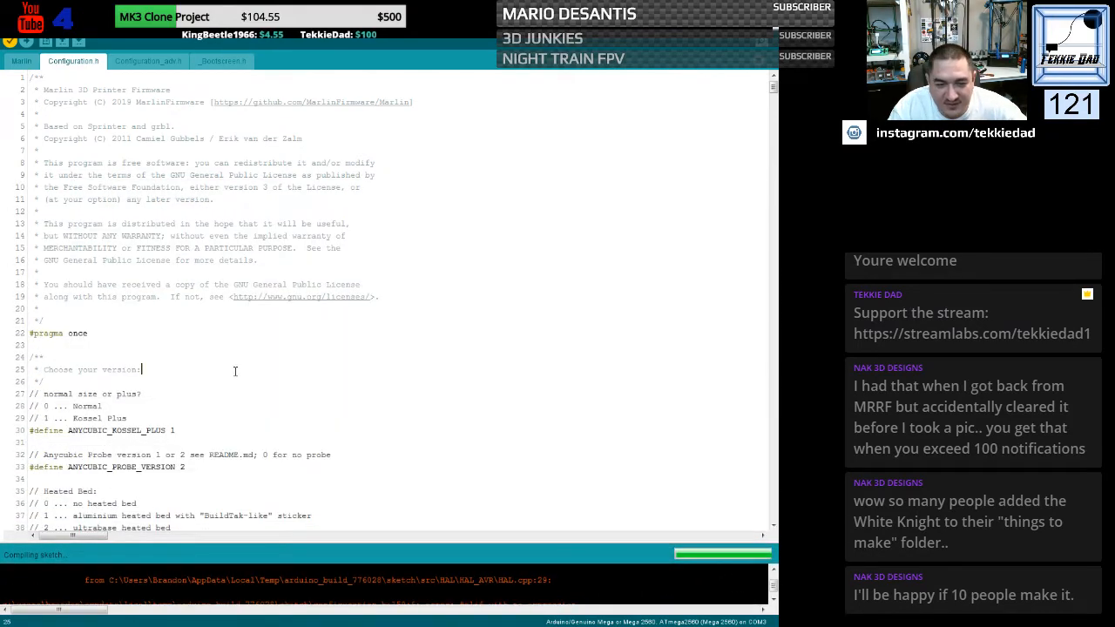
scroll(209, 348, down, 4)
scroll(189, 259, down, 2)
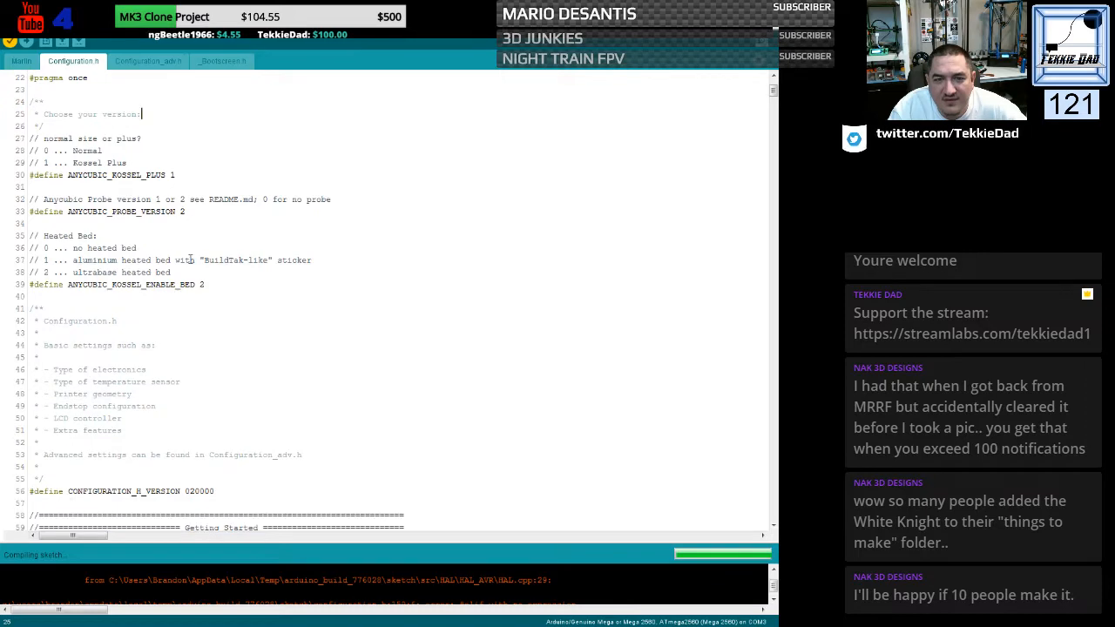
scroll(190, 259, down, 5)
scroll(190, 259, down, 13)
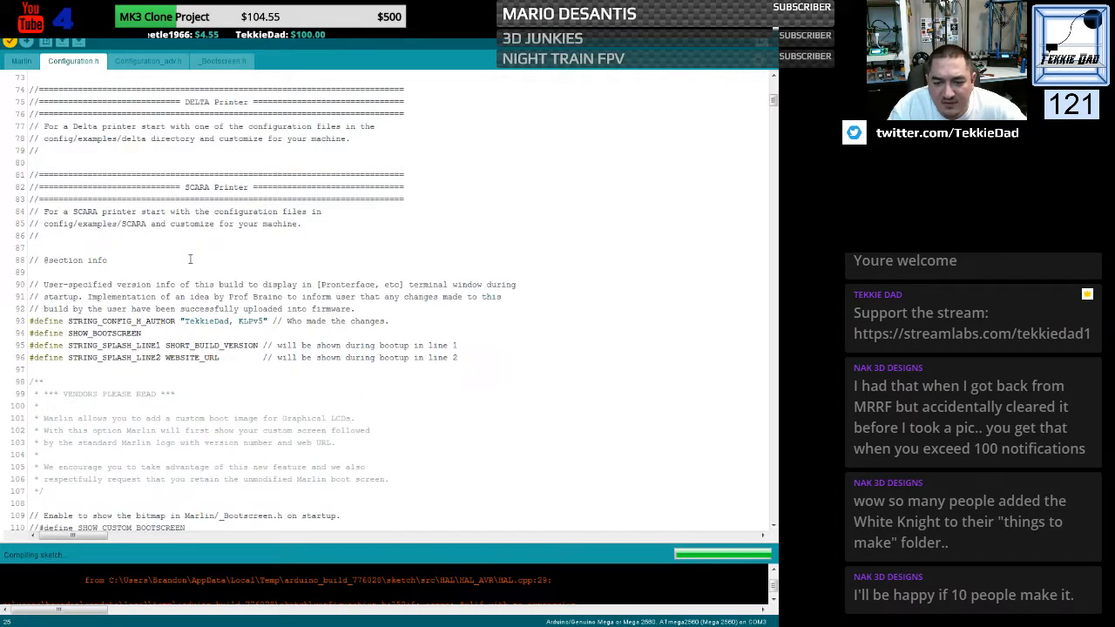
scroll(190, 258, down, 5)
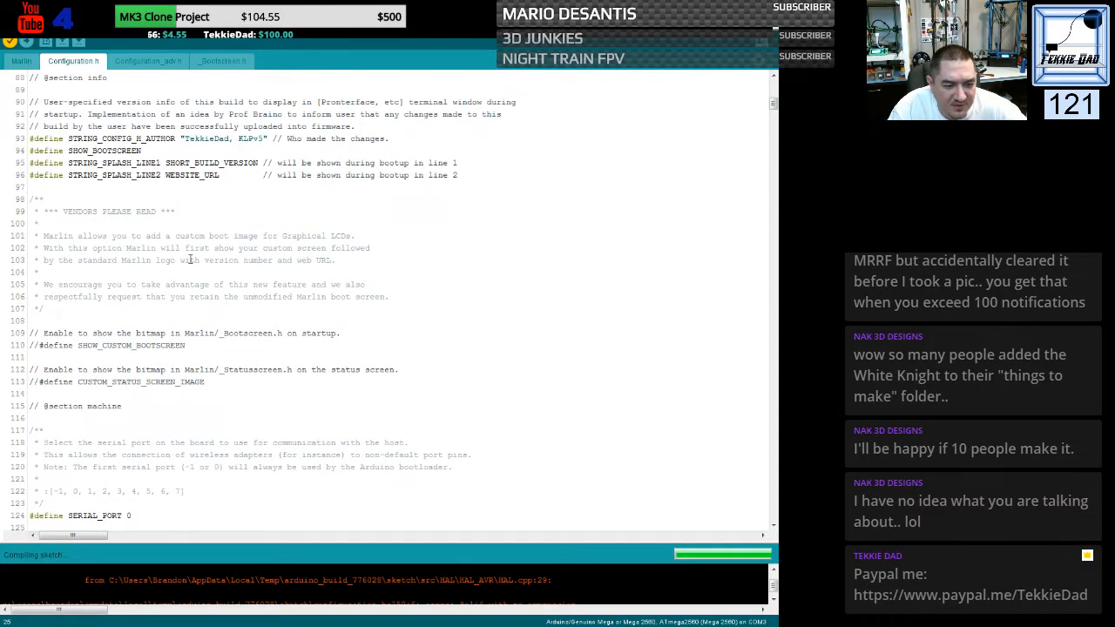
scroll(190, 259, down, 5)
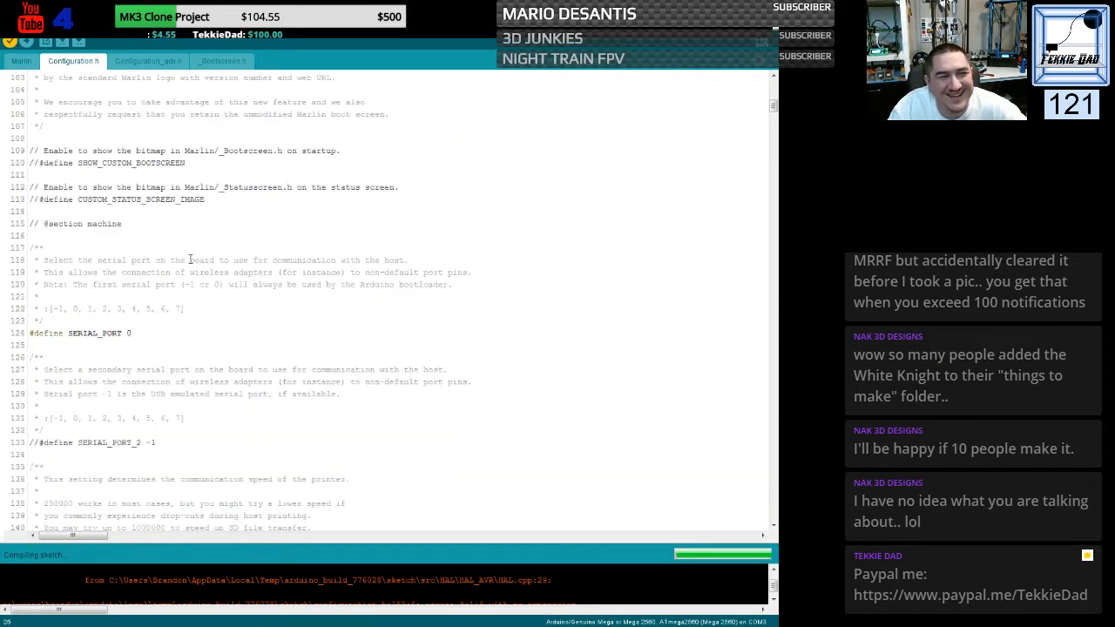
scroll(189, 259, down, 6)
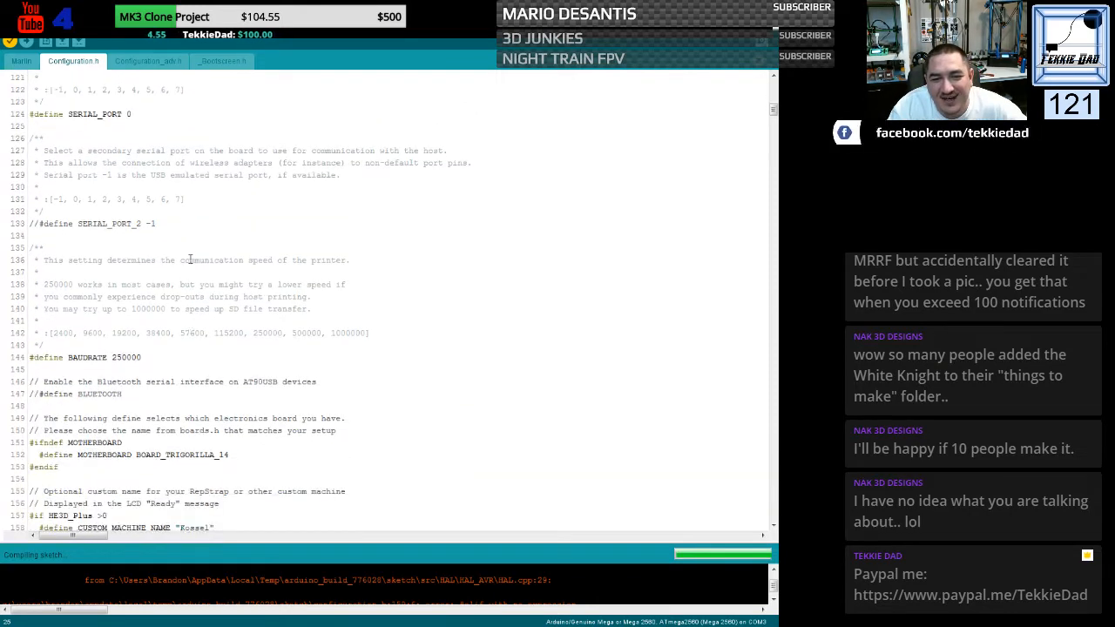
scroll(189, 259, down, 3)
scroll(190, 259, down, 3)
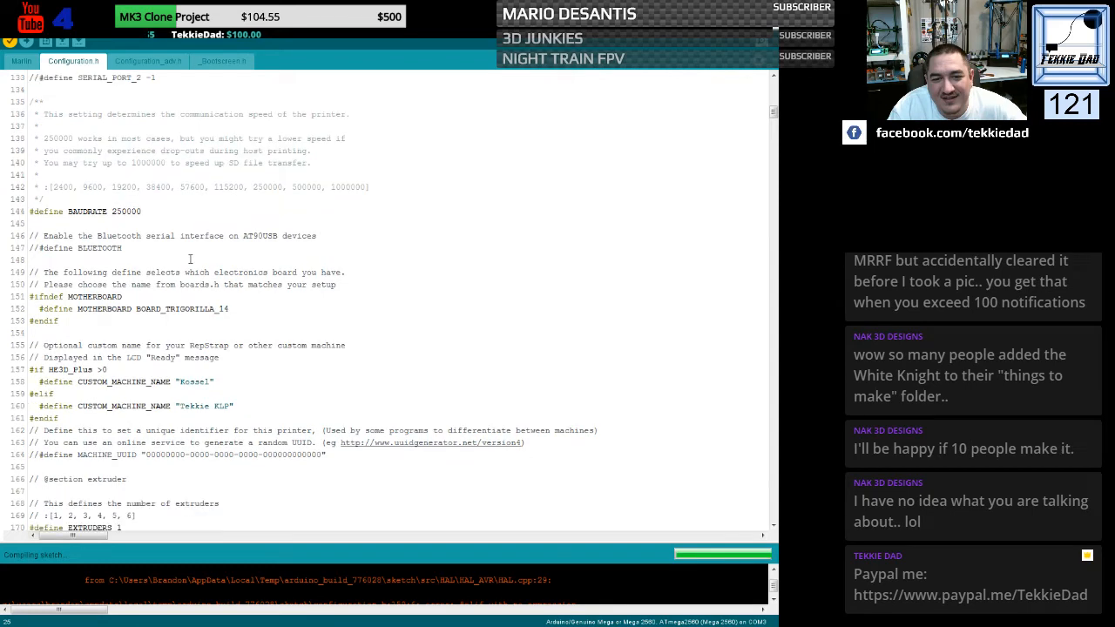
scroll(190, 259, down, 1)
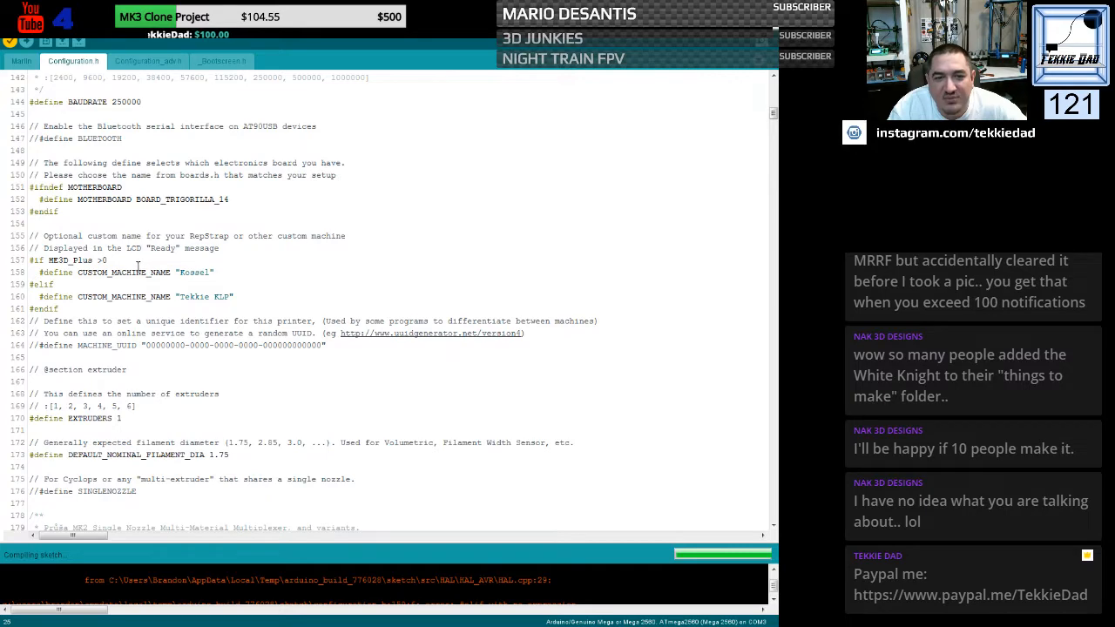
- Replace HE3D_Plus in the custom machine name condition at line 157 with the ANYCUBIC_KOSSEL_PLUS define name from line 30
scroll(137, 266, up, 16)
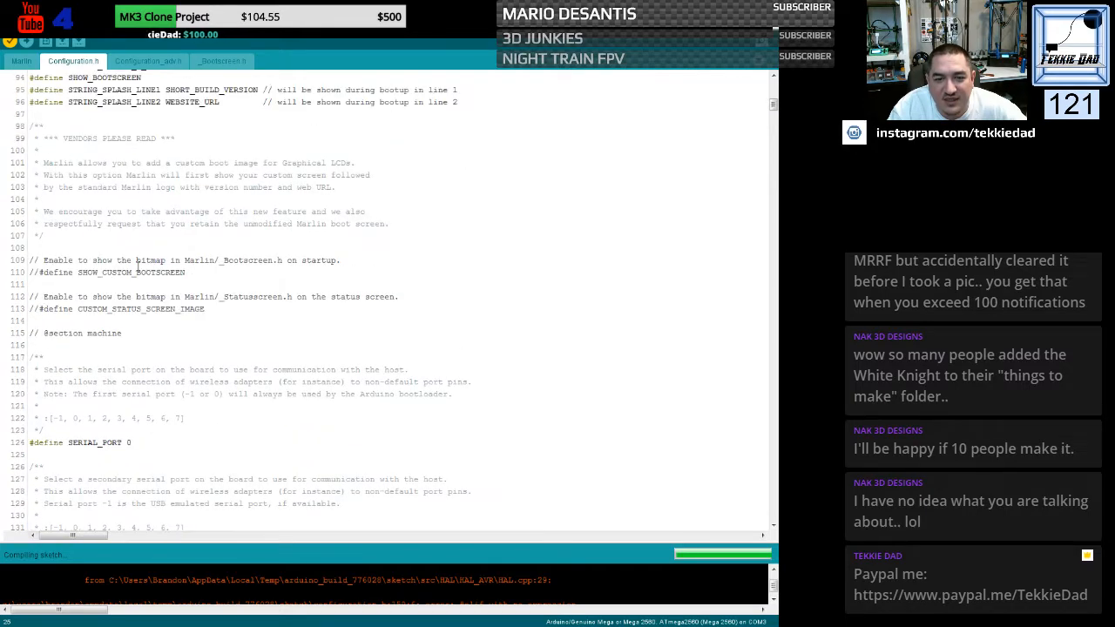
scroll(136, 266, up, 3)
scroll(137, 266, up, 3)
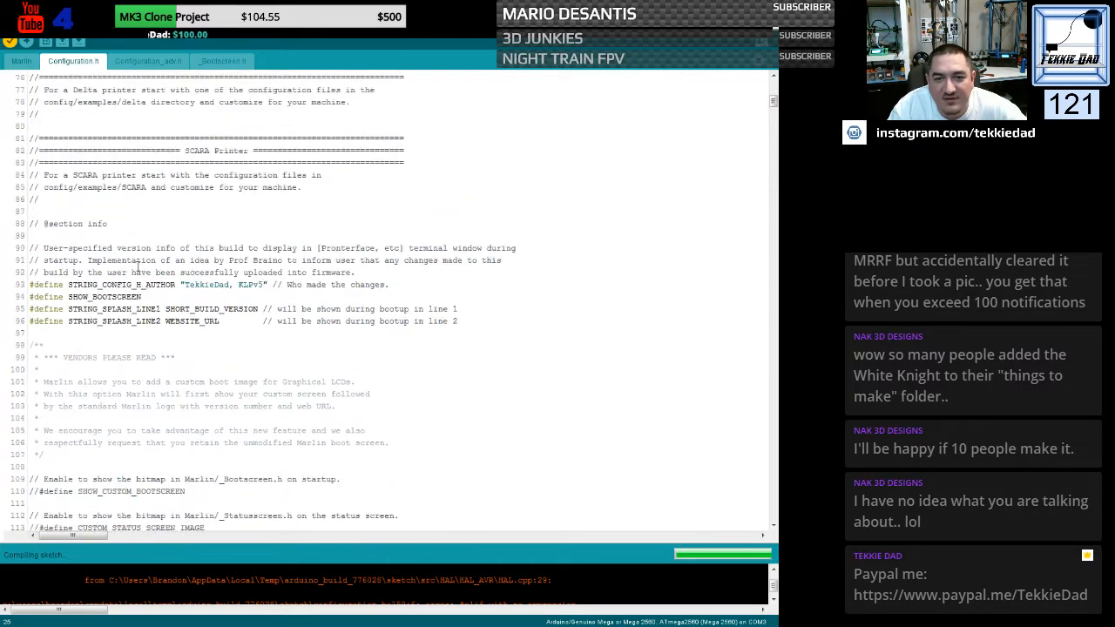
scroll(136, 266, down, 18)
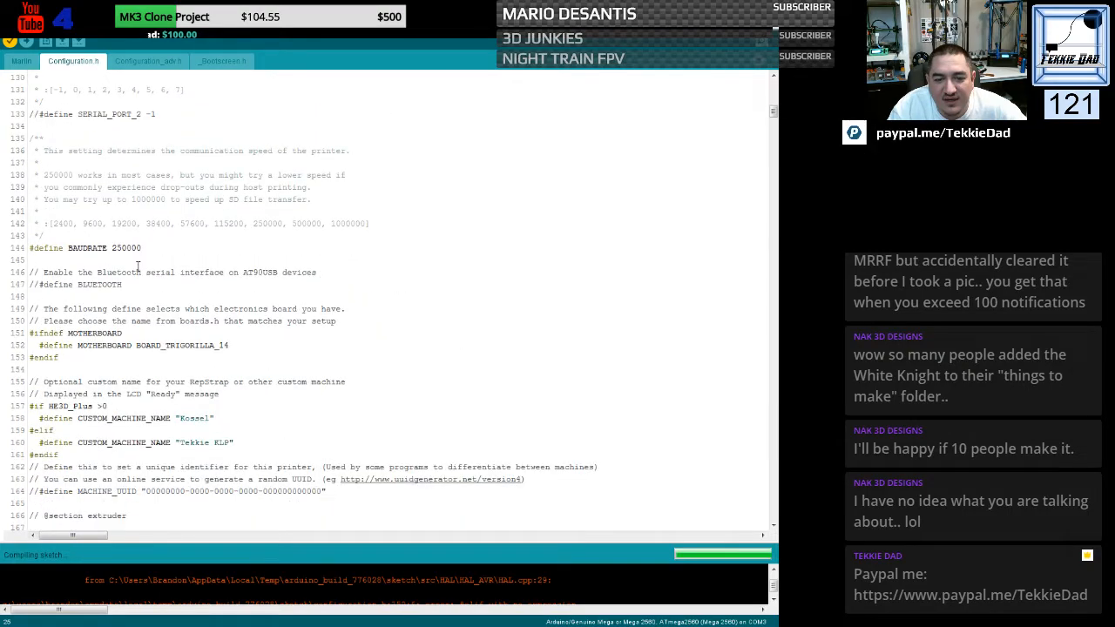
scroll(137, 265, up, 20)
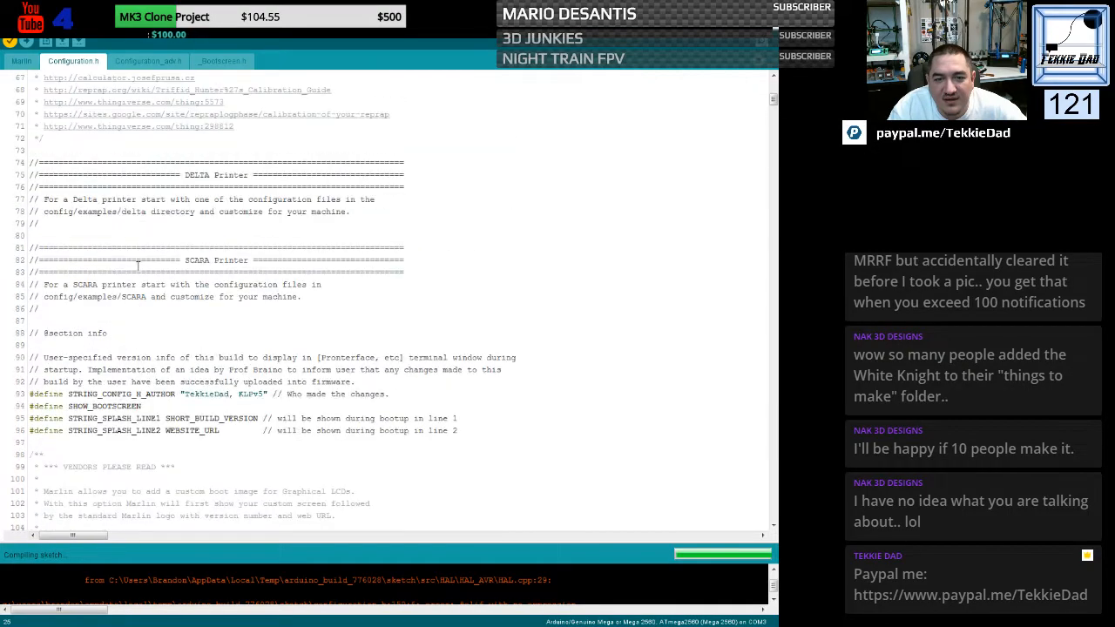
scroll(137, 266, up, 8)
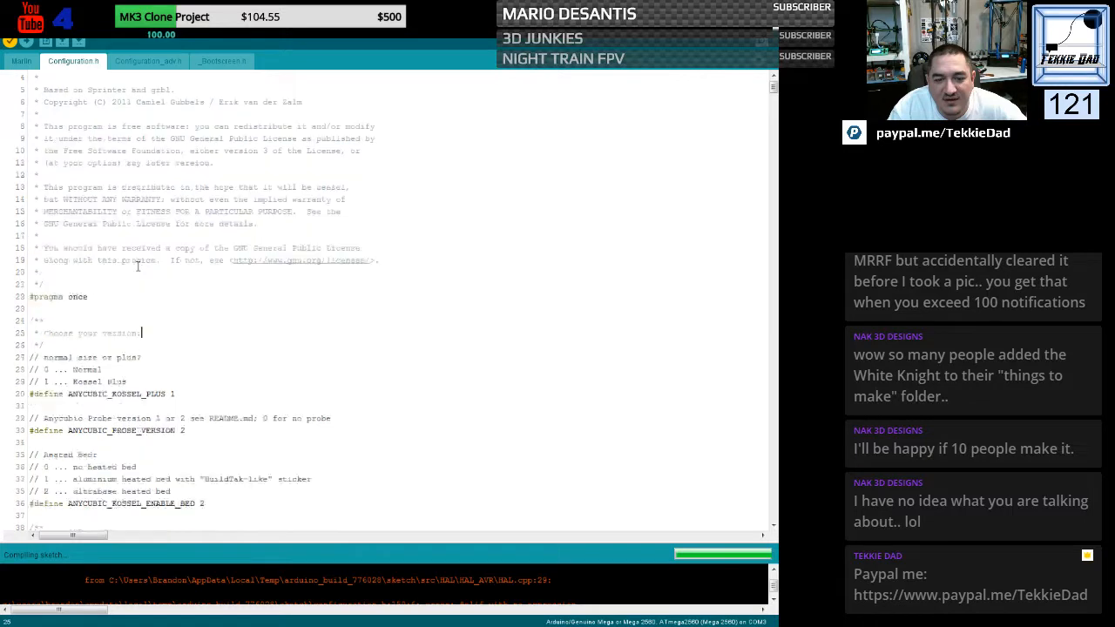
drag(68, 249, 166, 249)
key(ctrl+c)
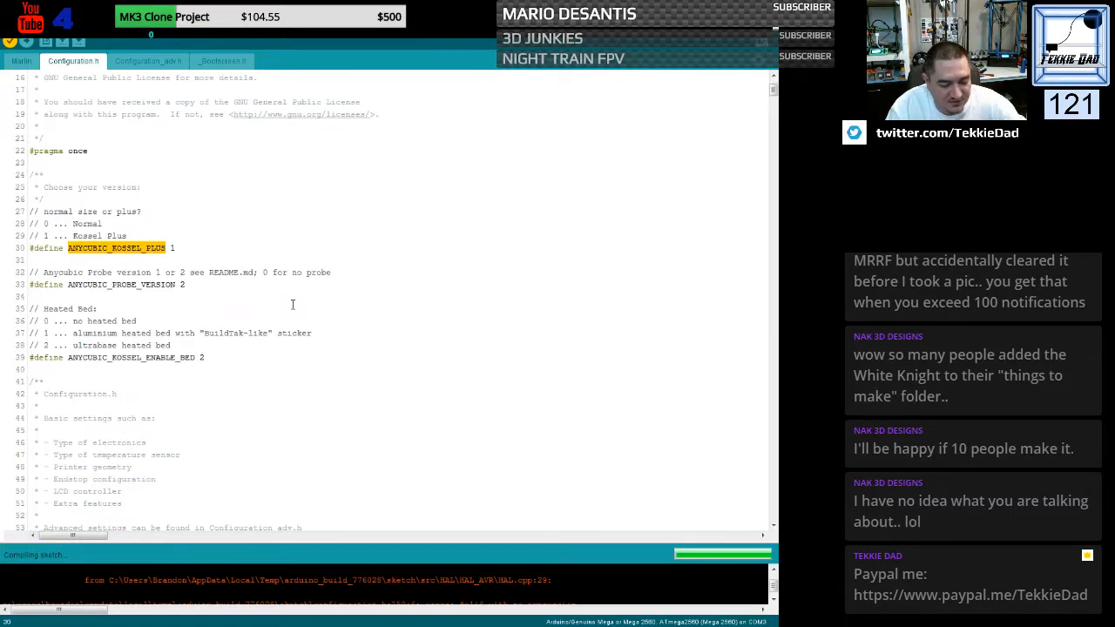
scroll(293, 304, down, 20)
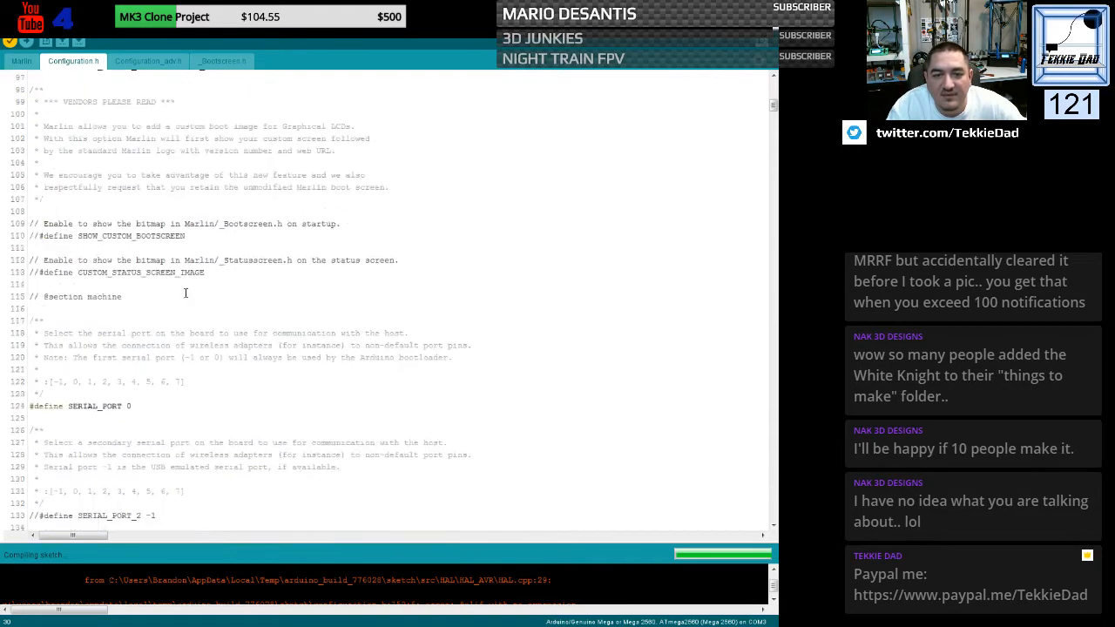
scroll(170, 292, down, 10)
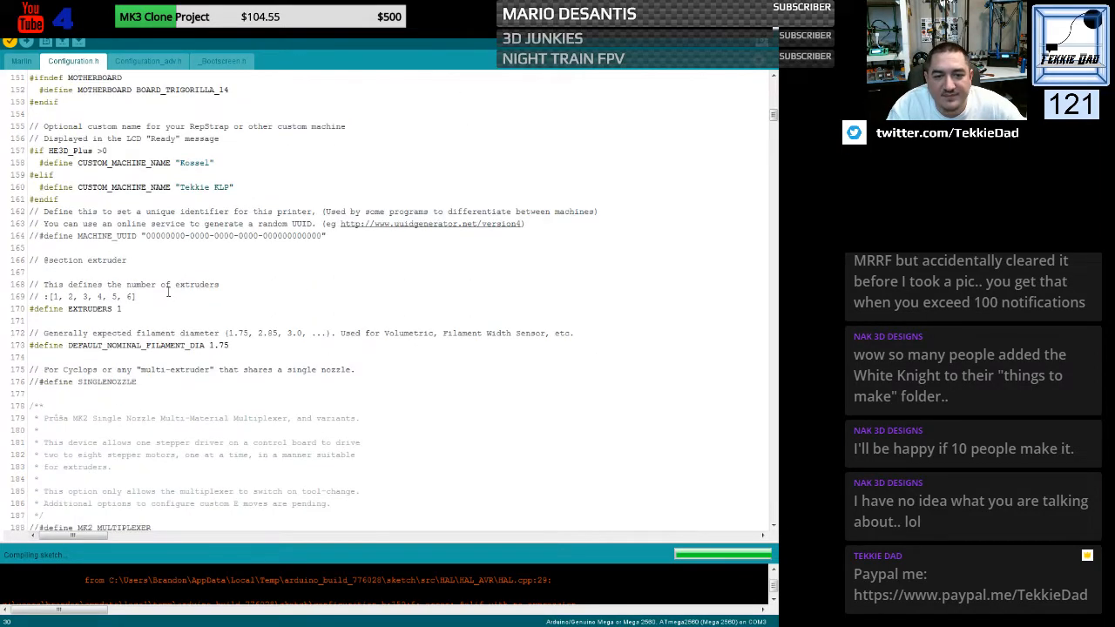
drag(48, 151, 95, 151)
key(ctrl+v)
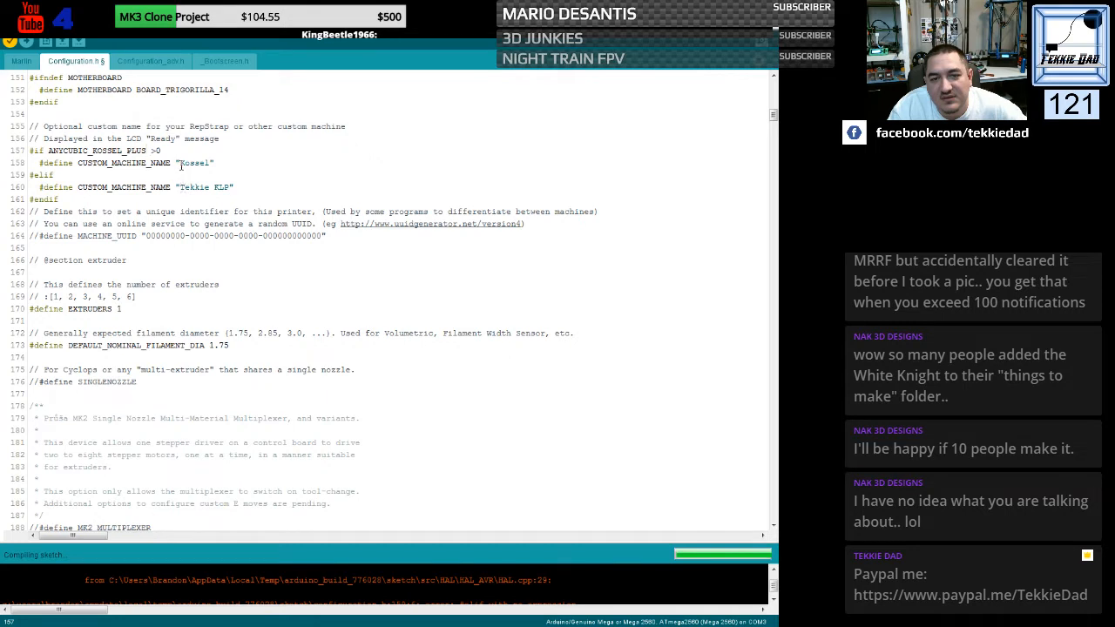
- Swap the two CUSTOM_MACHINE_NAME values, giving "Tekkie KLP" to the #if branch and "Kossel" to the #elif branch
drag(180, 164, 211, 164)
key(ctrl+c)
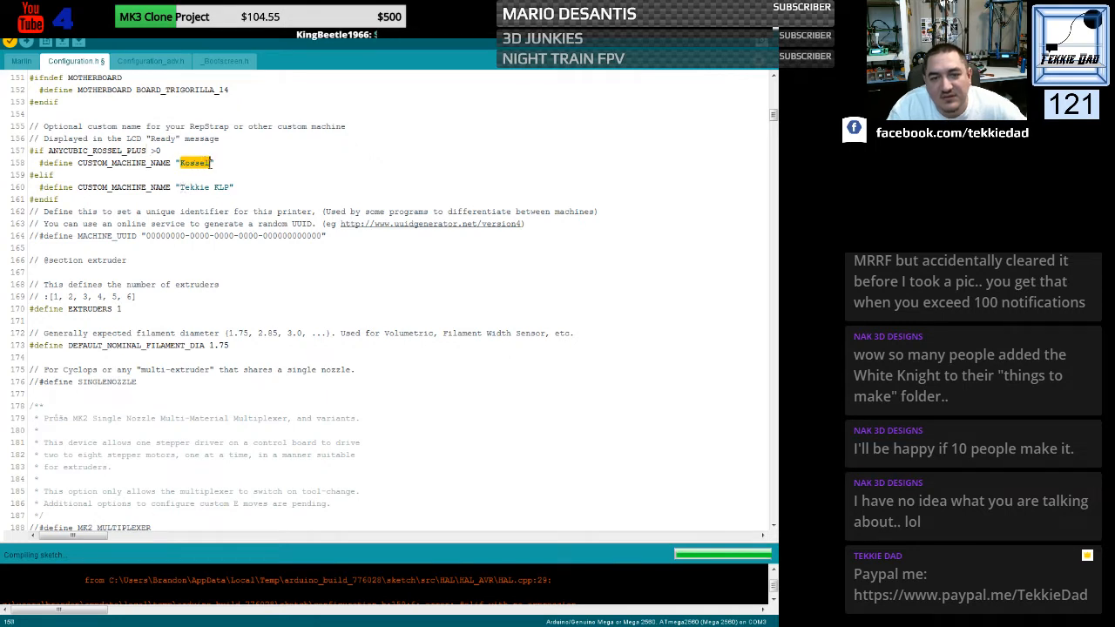
click(180, 187)
key(ctrl+v)
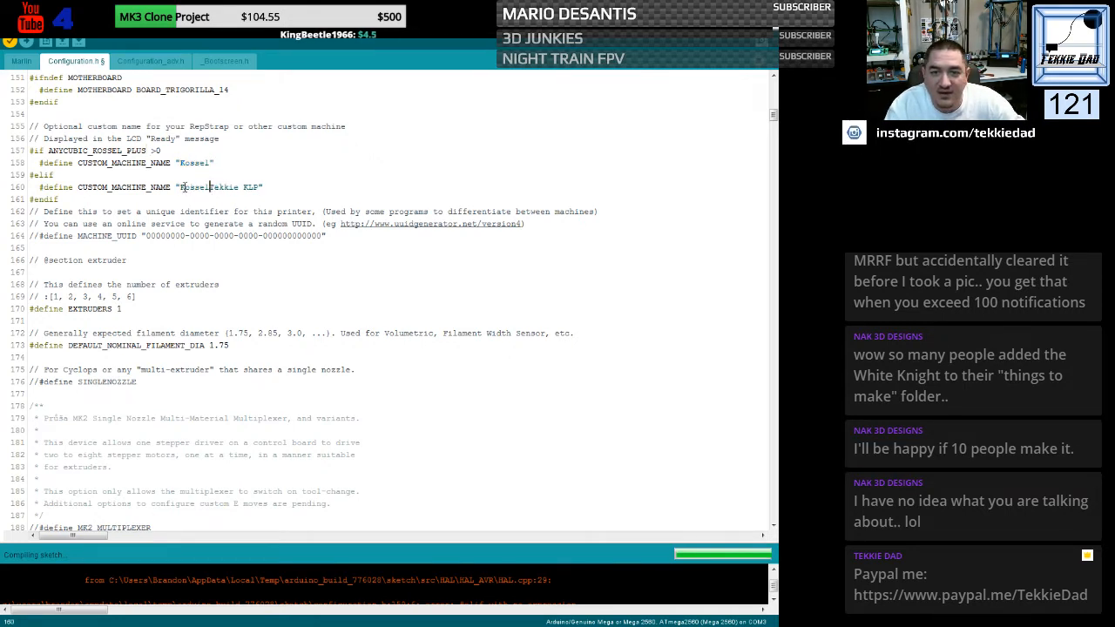
drag(209, 187, 258, 187)
key(ctrl+c)
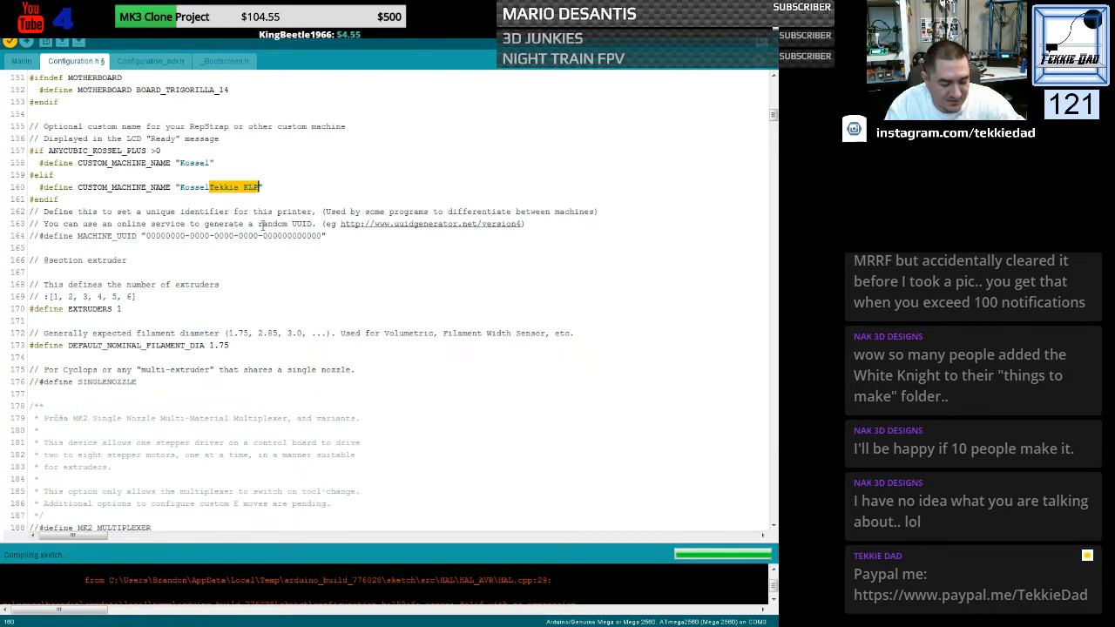
key(Delete)
drag(180, 163, 212, 163)
key(ctrl+v)
click(233, 261)
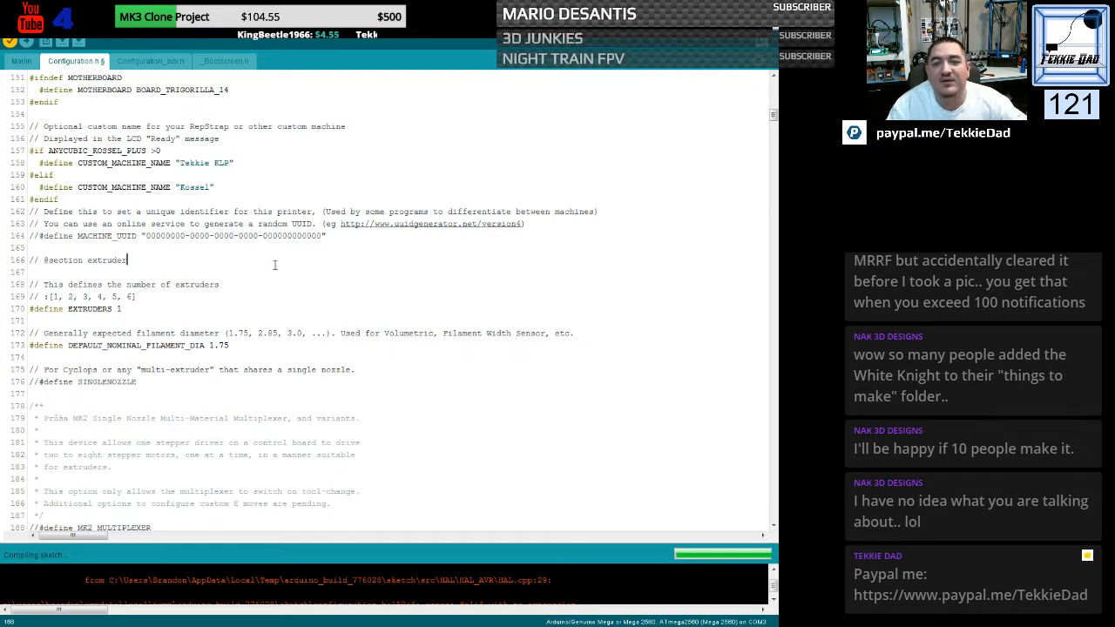
- Examine the extruder, switching nozzle and parking extruder sections of Configuration.h and how their conditional blocks are written
scroll(233, 263, down, 3)
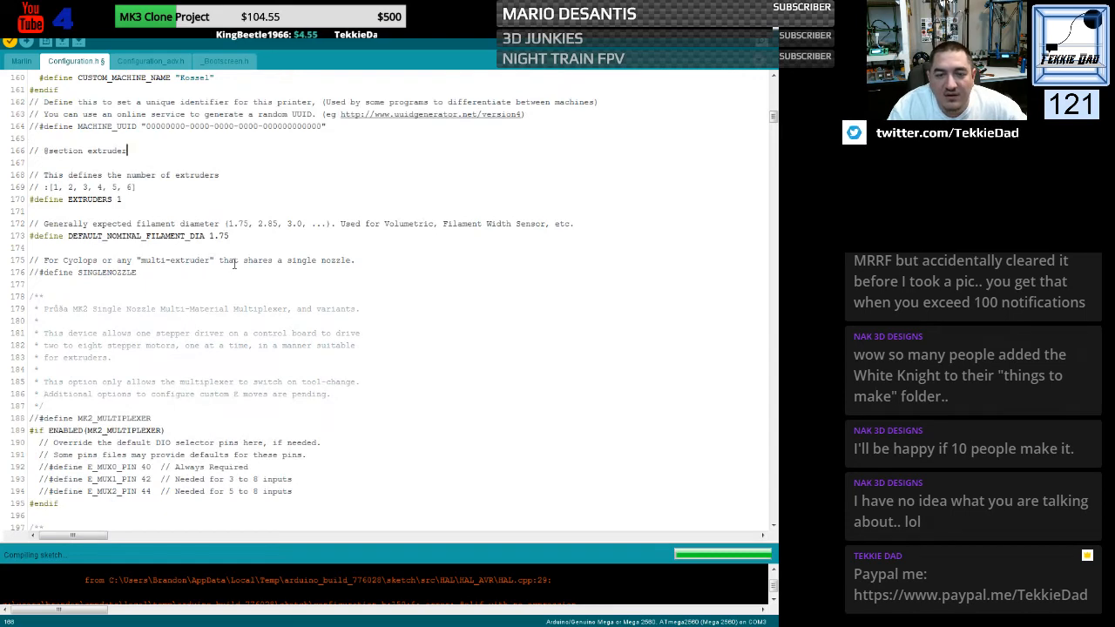
scroll(233, 264, down, 5)
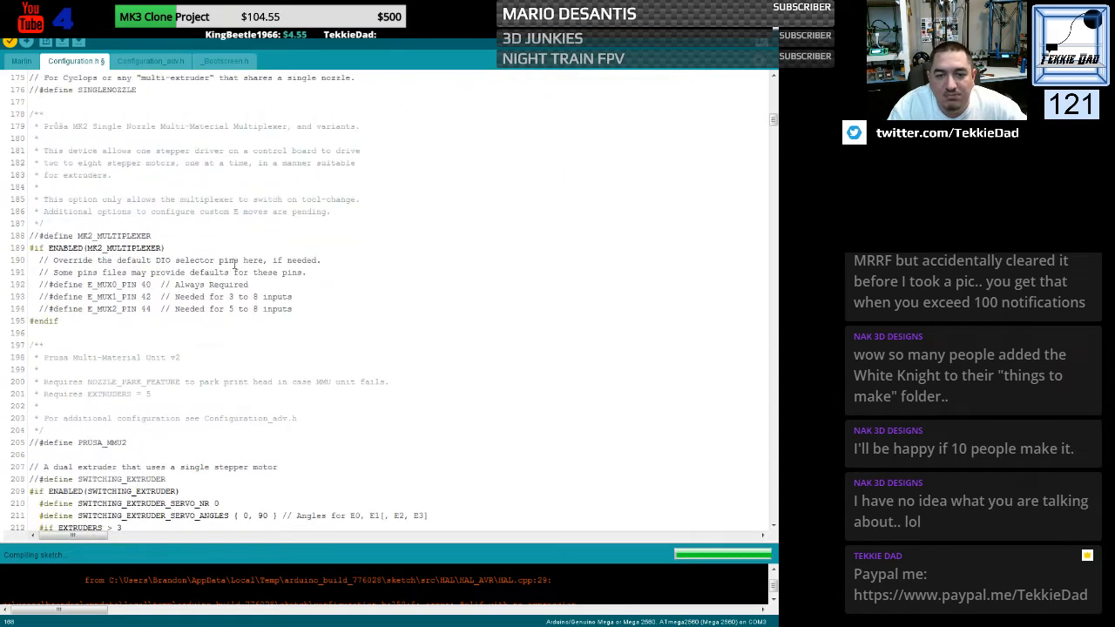
scroll(234, 265, down, 3)
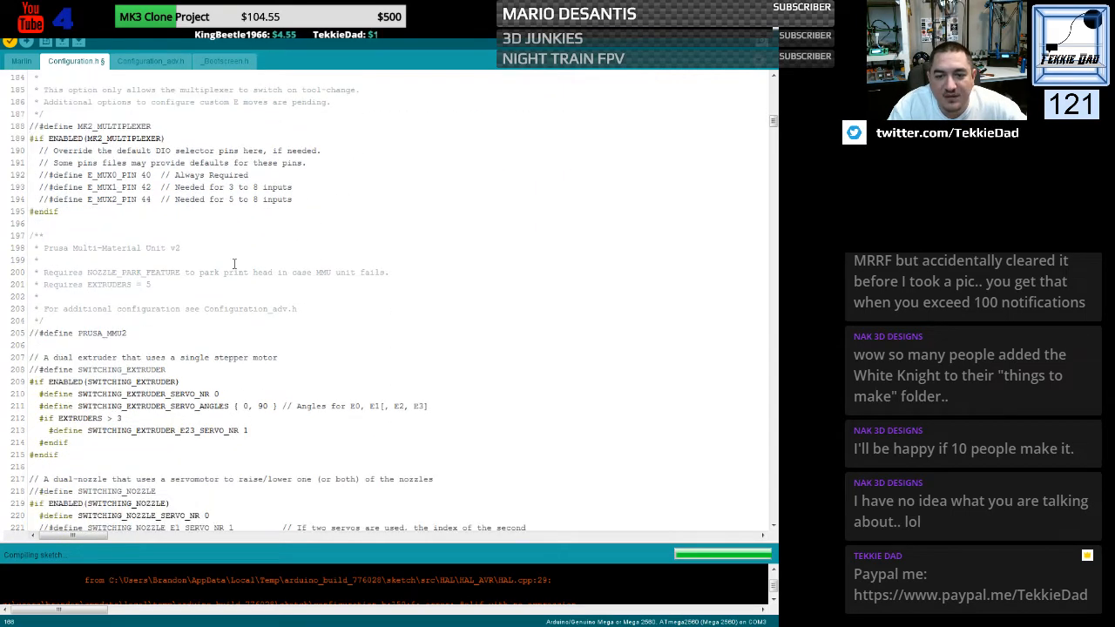
scroll(233, 264, down, 3)
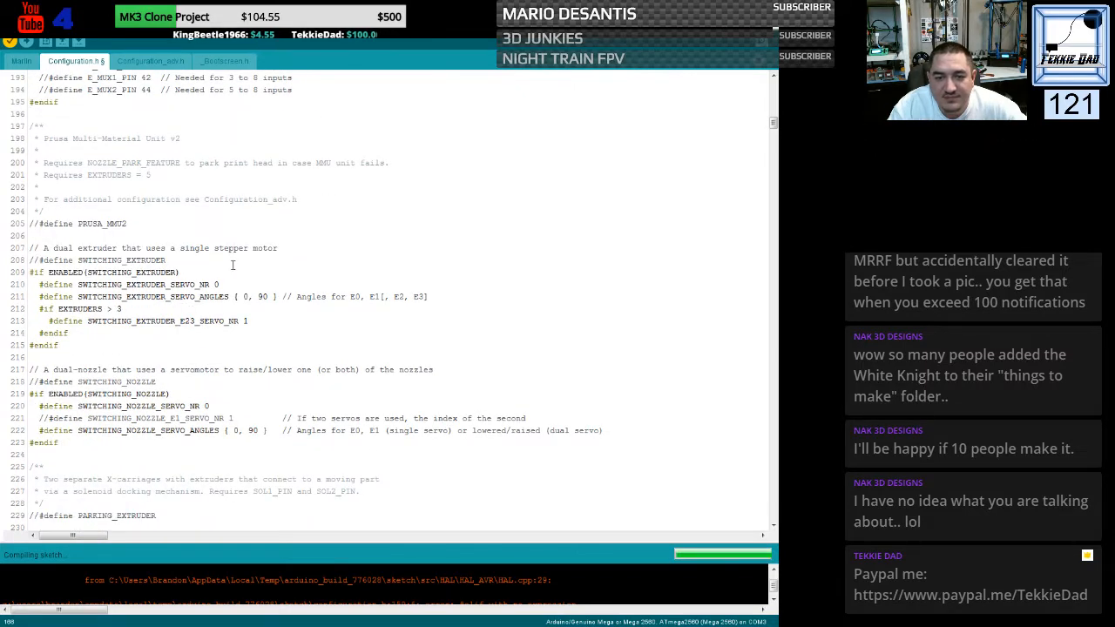
scroll(232, 265, down, 1)
scroll(232, 265, down, 1)
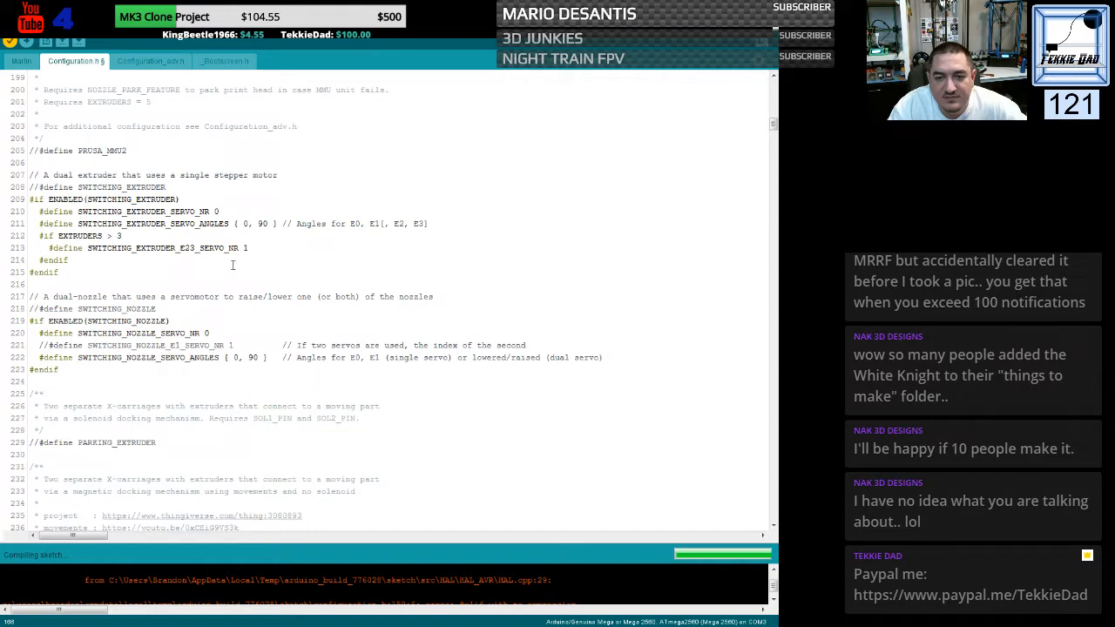
scroll(233, 265, down, 6)
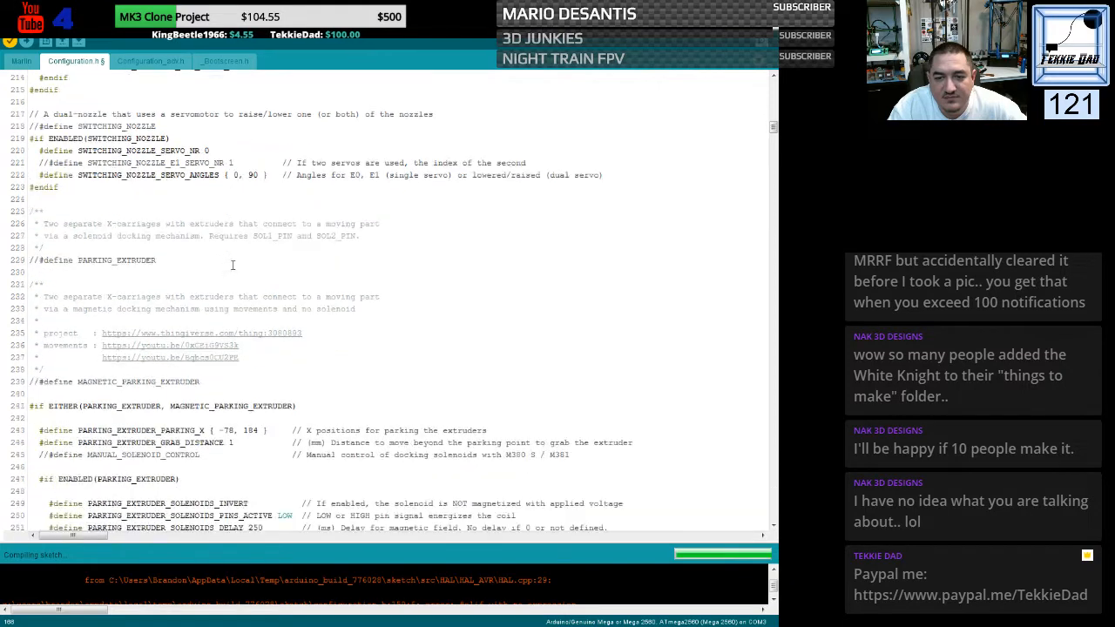
scroll(233, 265, down, 1)
scroll(232, 265, down, 4)
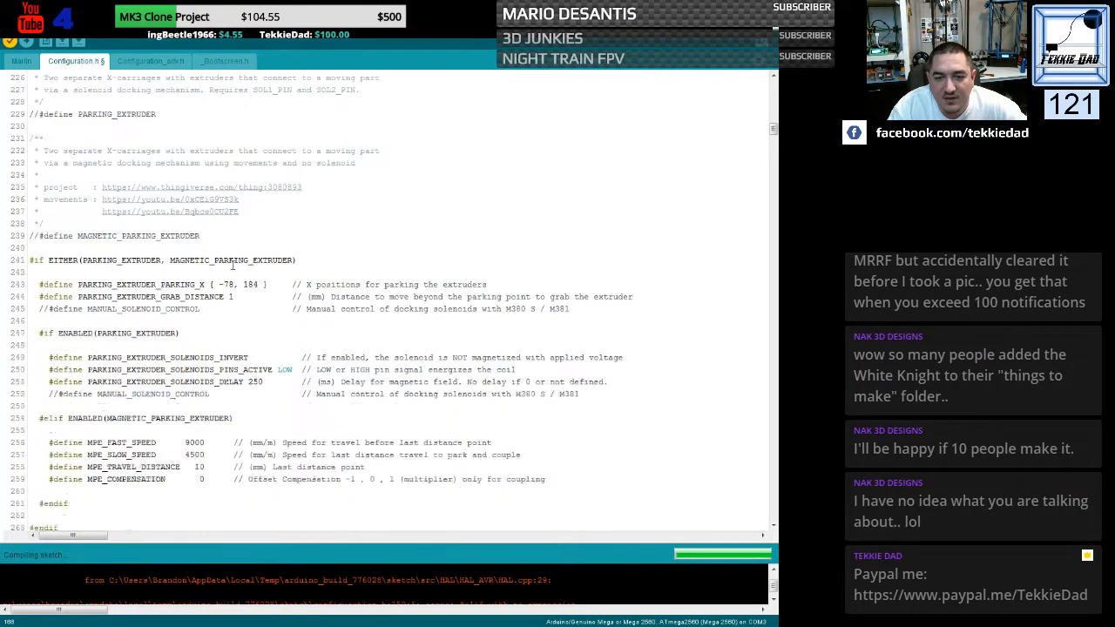
scroll(233, 265, down, 2)
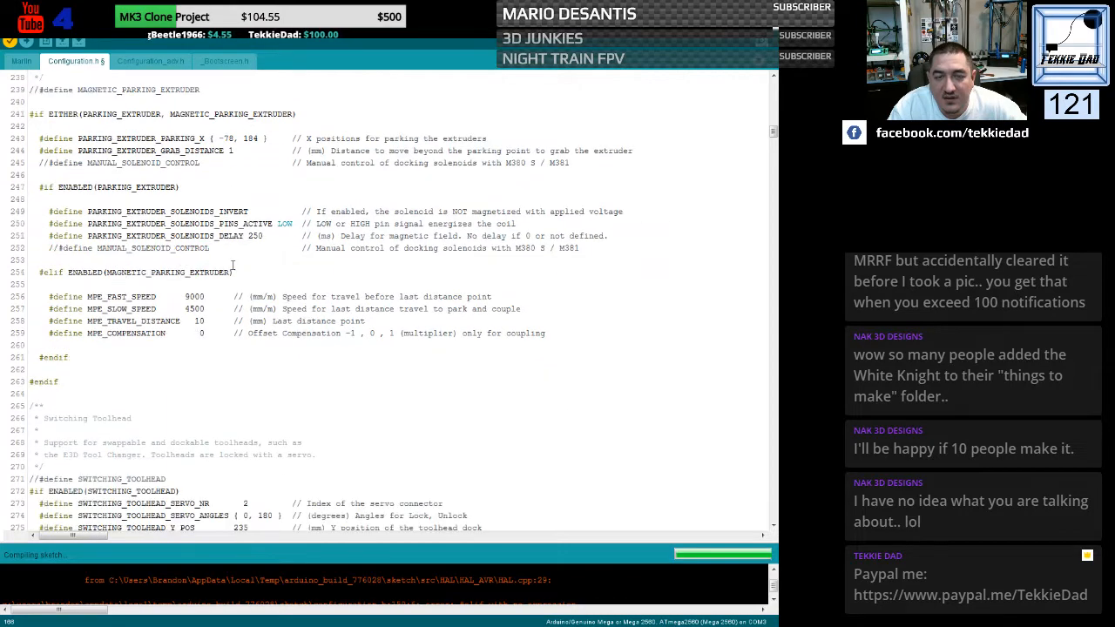
scroll(233, 264, up, 1)
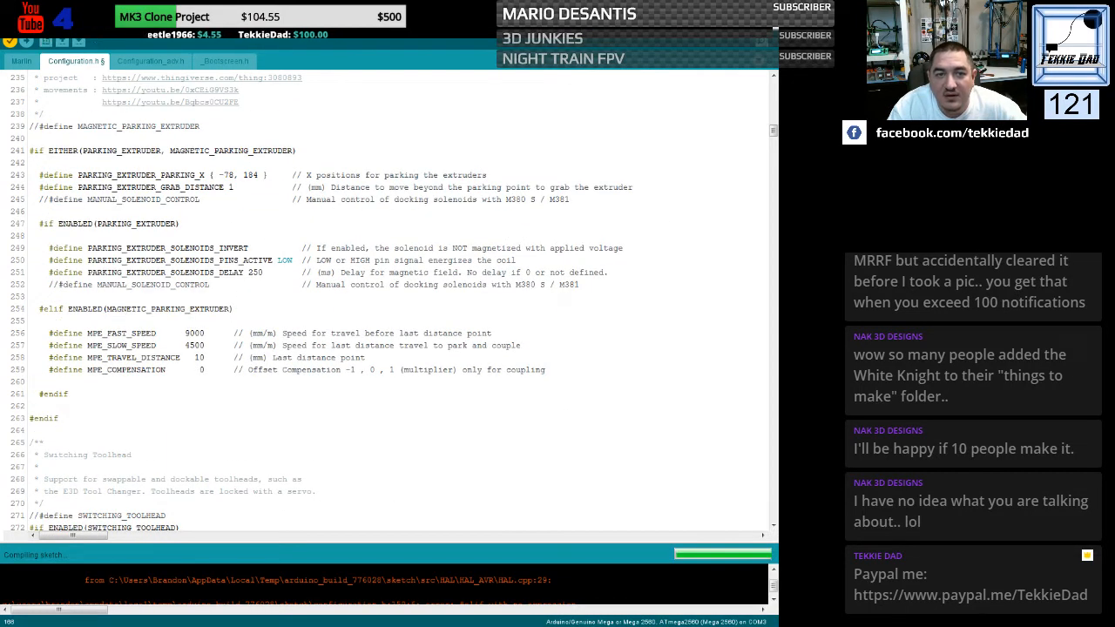
- Save the Marlin sketch with the edited Configuration.h and close the Arduino IDE window
click(22, 24)
click(8, 24)
click(9, 24)
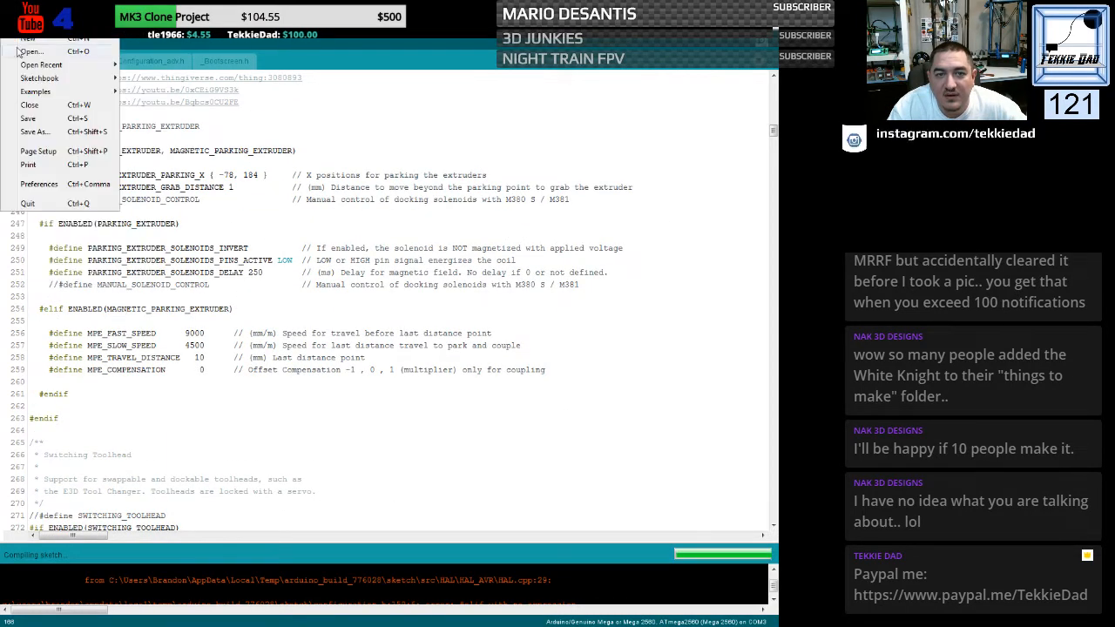
click(29, 118)
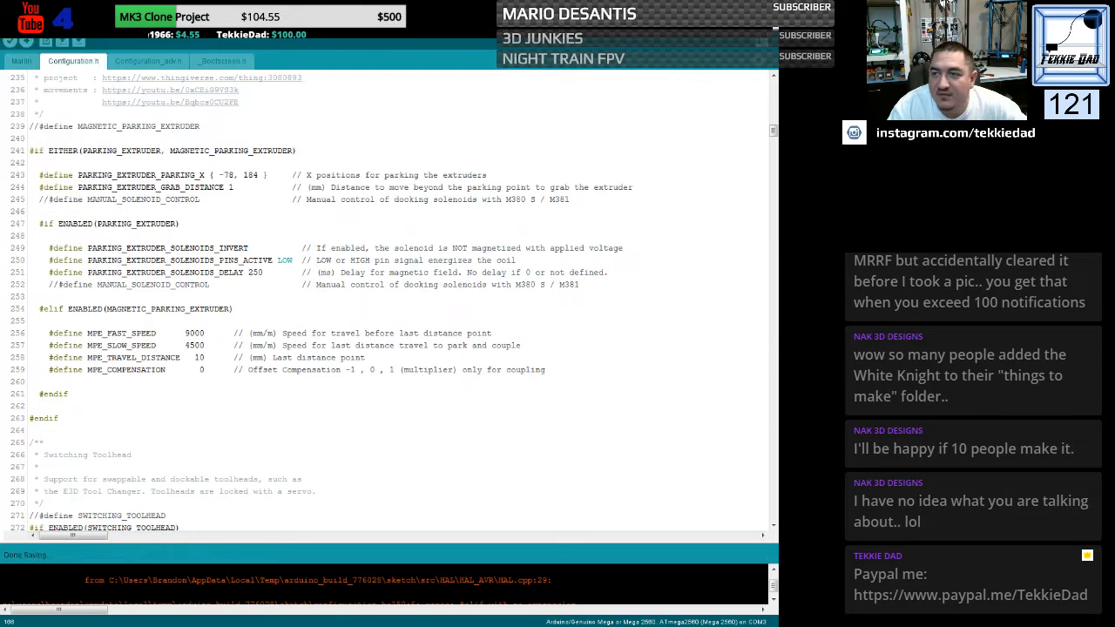
click(763, 8)
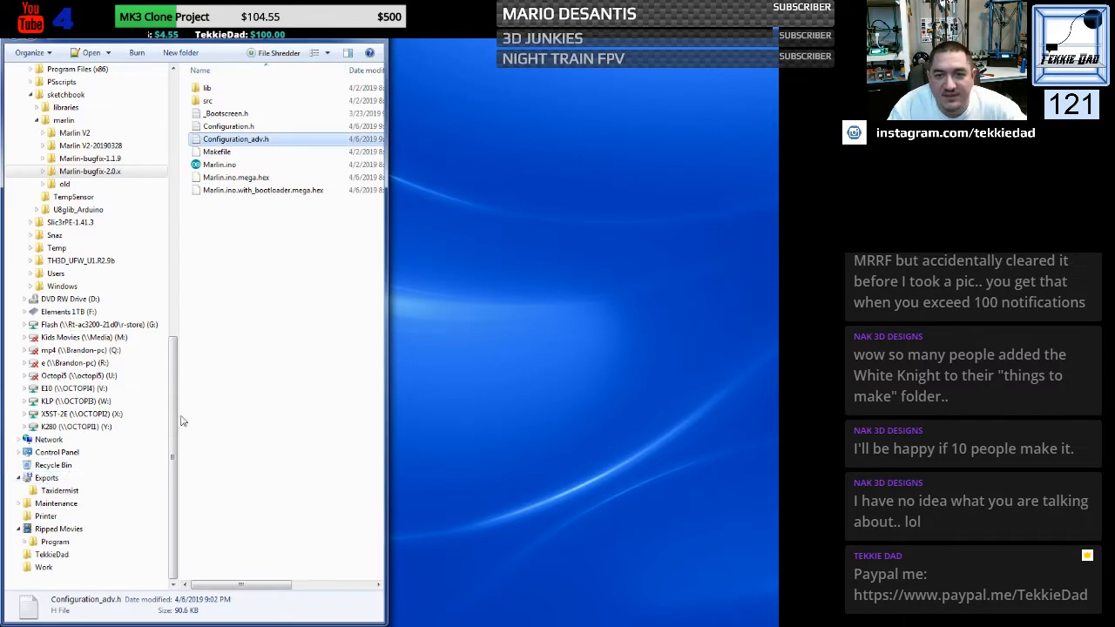
- Open Configuration.h from the Marlin-bugfix-2.0.x folder in Notepad++ and compare it with the other Configuration.h
click(230, 335)
click(222, 127)
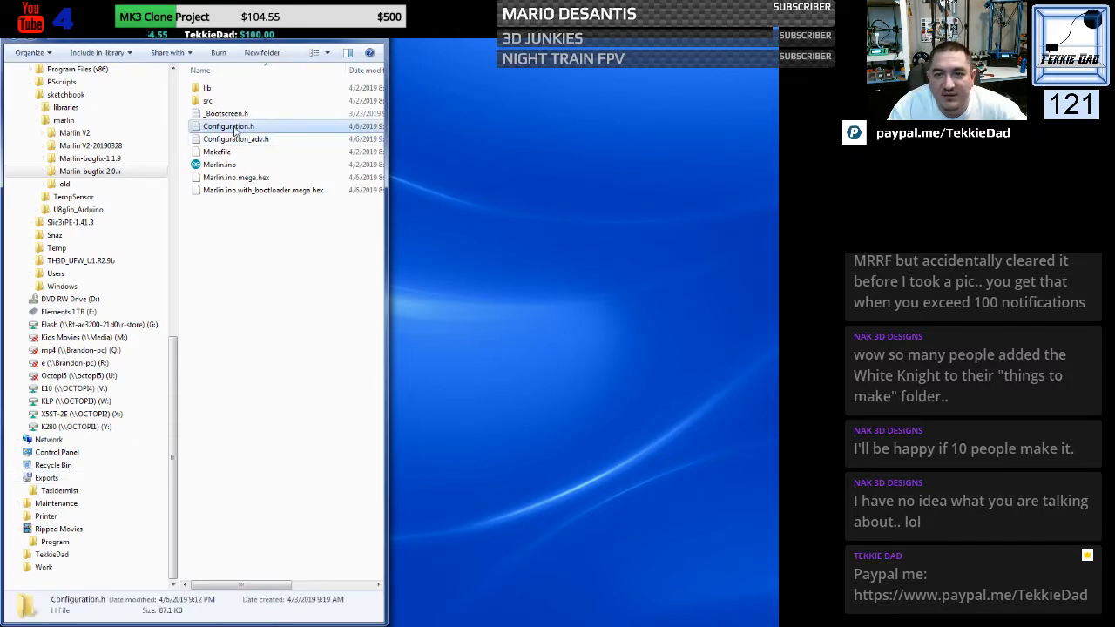
right_click(220, 127)
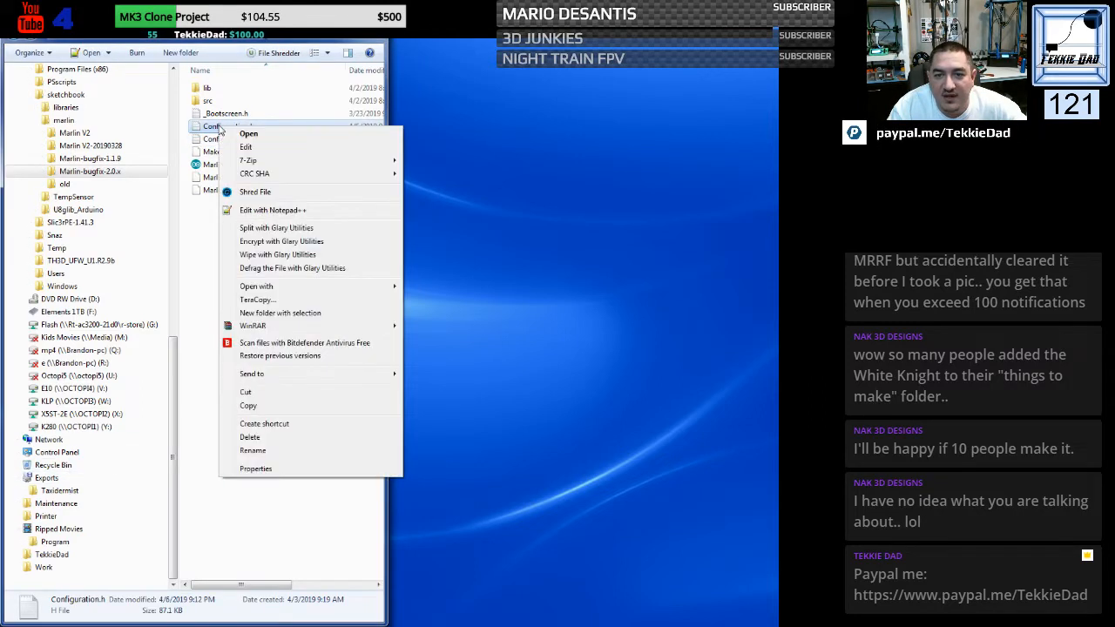
click(261, 210)
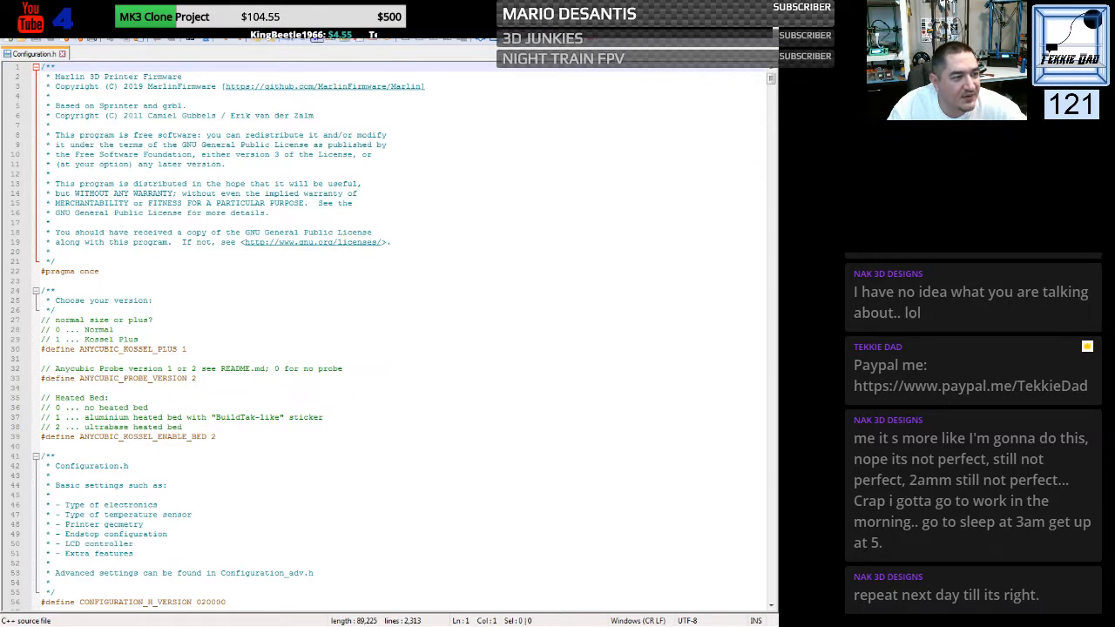
click(492, 42)
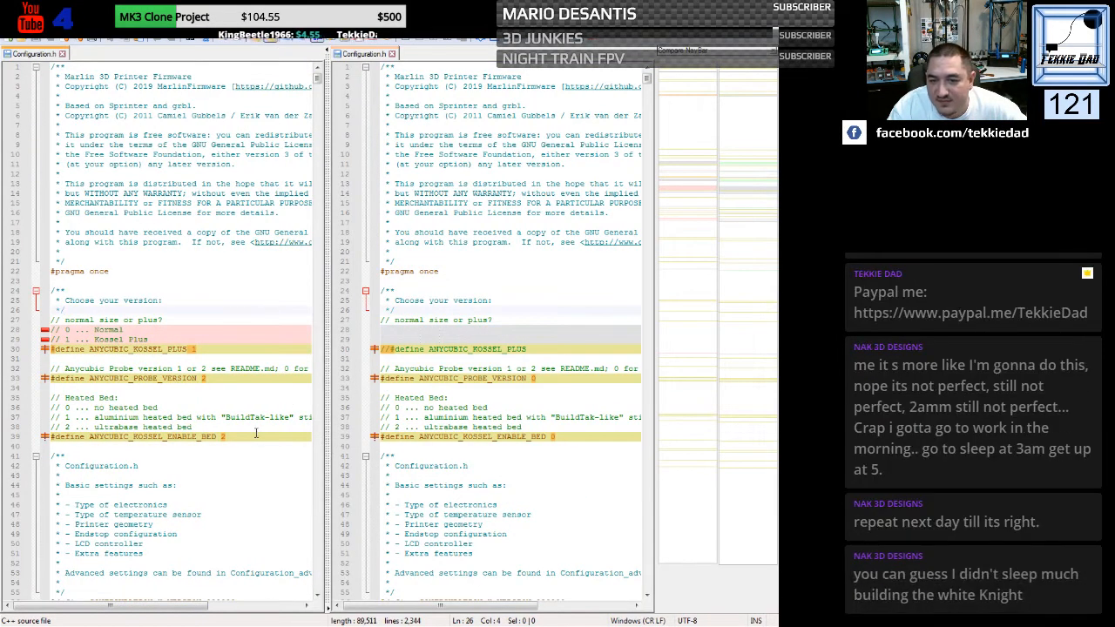
- Examine the differences between the two Configuration.h files from the Kossel version defines through the author, splash line, baud rate and custom machine name
scroll(256, 433, down, 2)
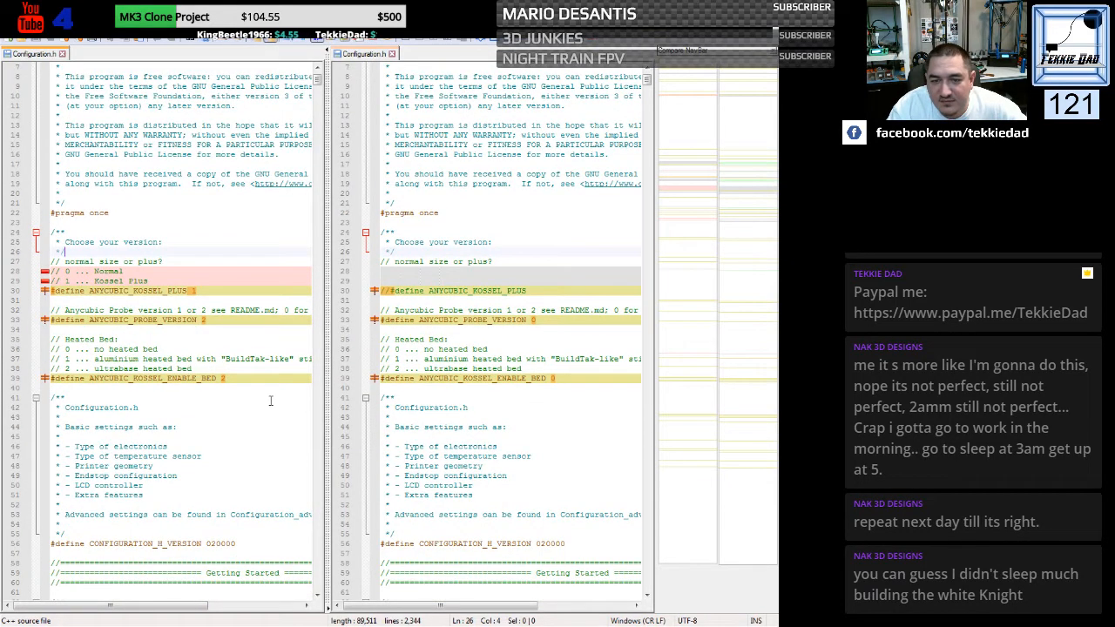
drag(191, 606, 168, 596)
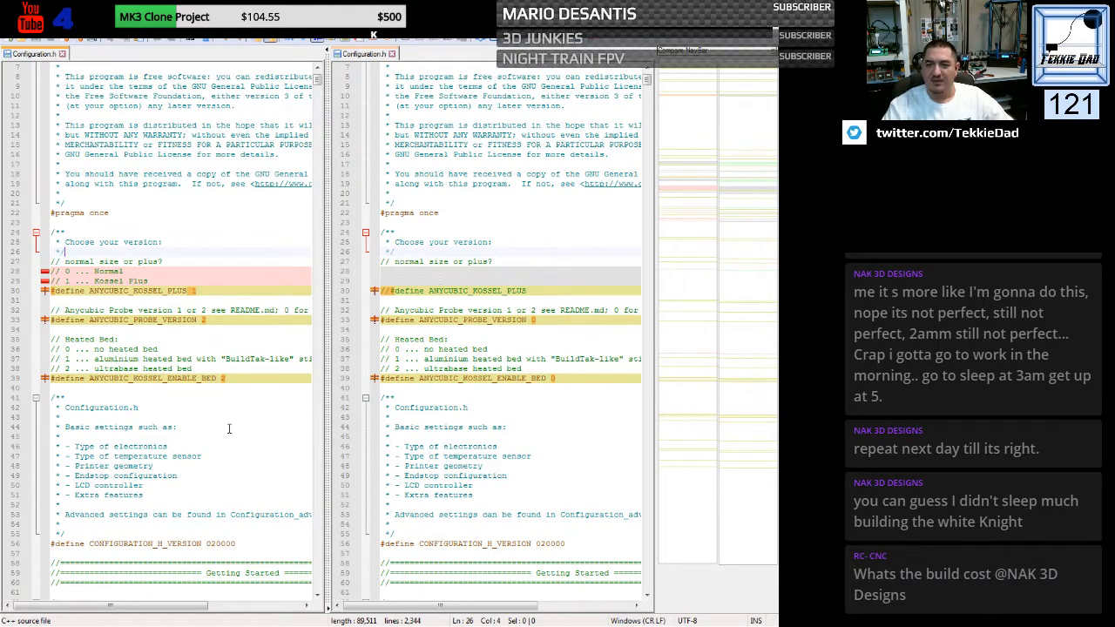
scroll(229, 427, down, 20)
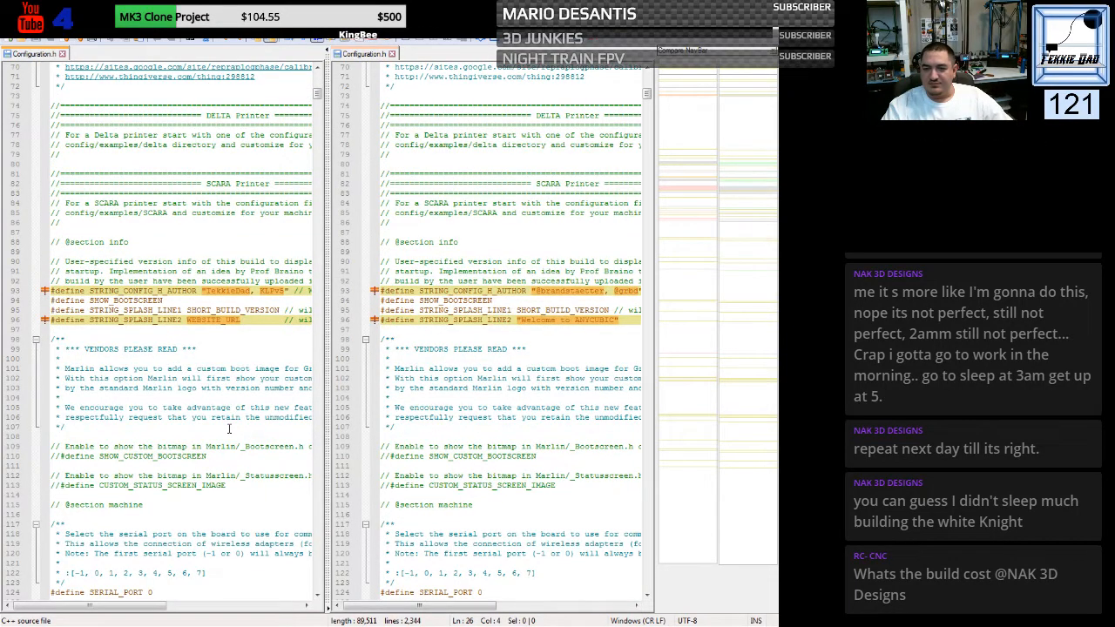
scroll(229, 427, down, 2)
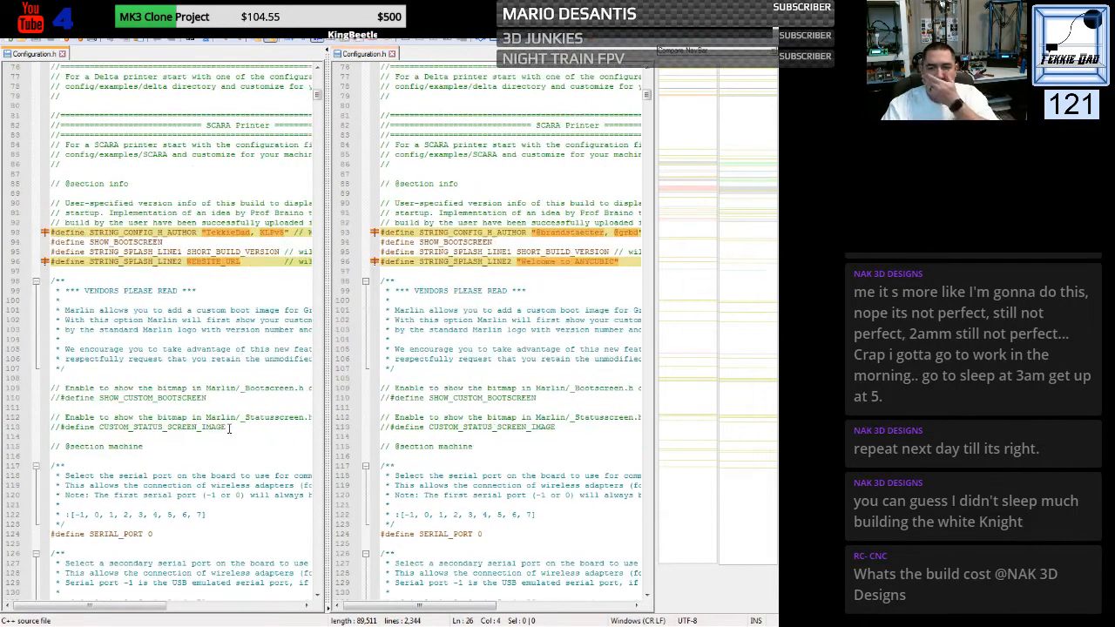
scroll(229, 428, down, 14)
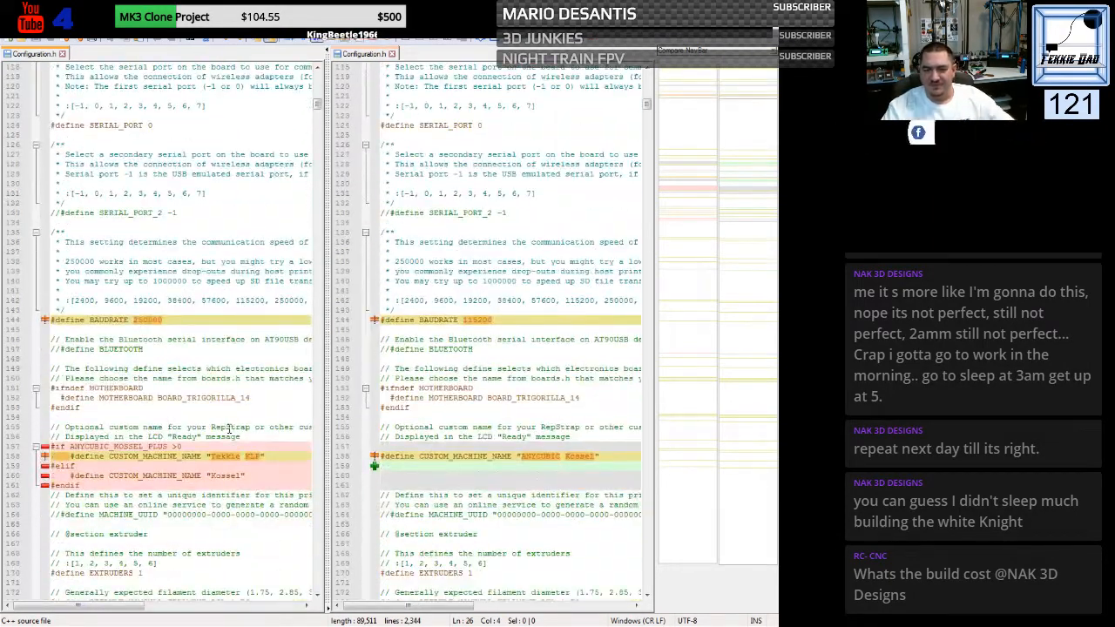
scroll(229, 428, down, 3)
scroll(229, 428, down, 1)
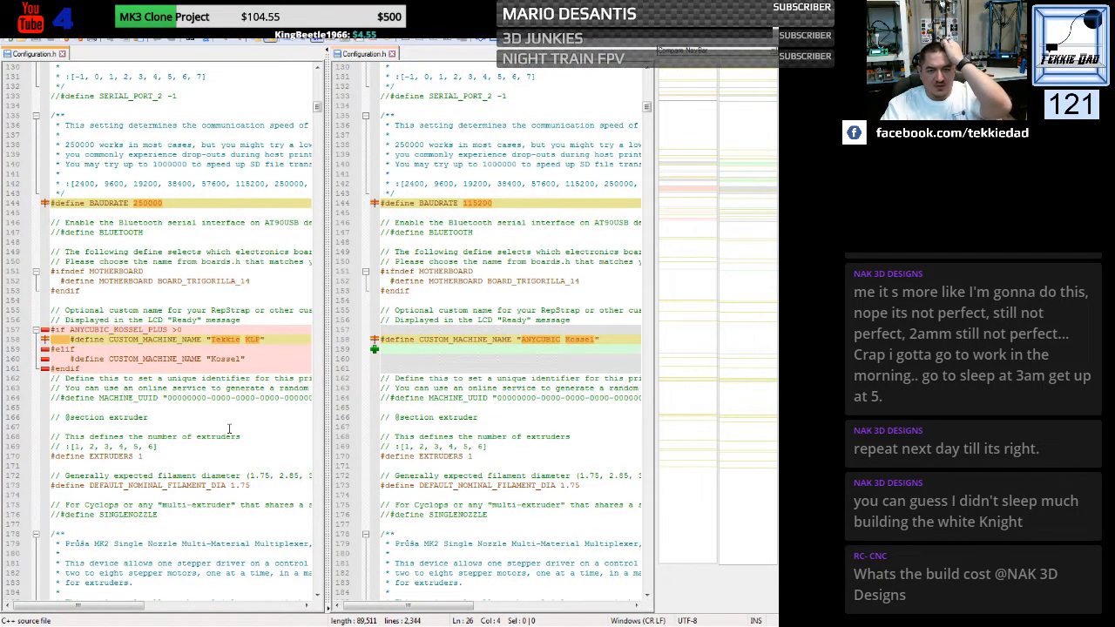
scroll(229, 428, up, 8)
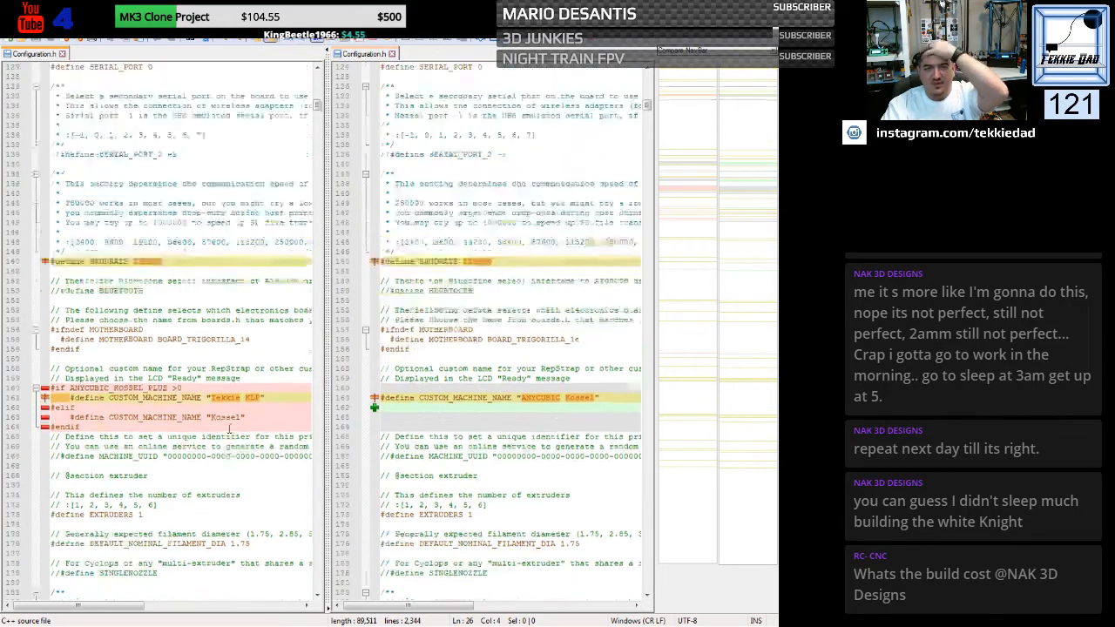
scroll(229, 428, up, 20)
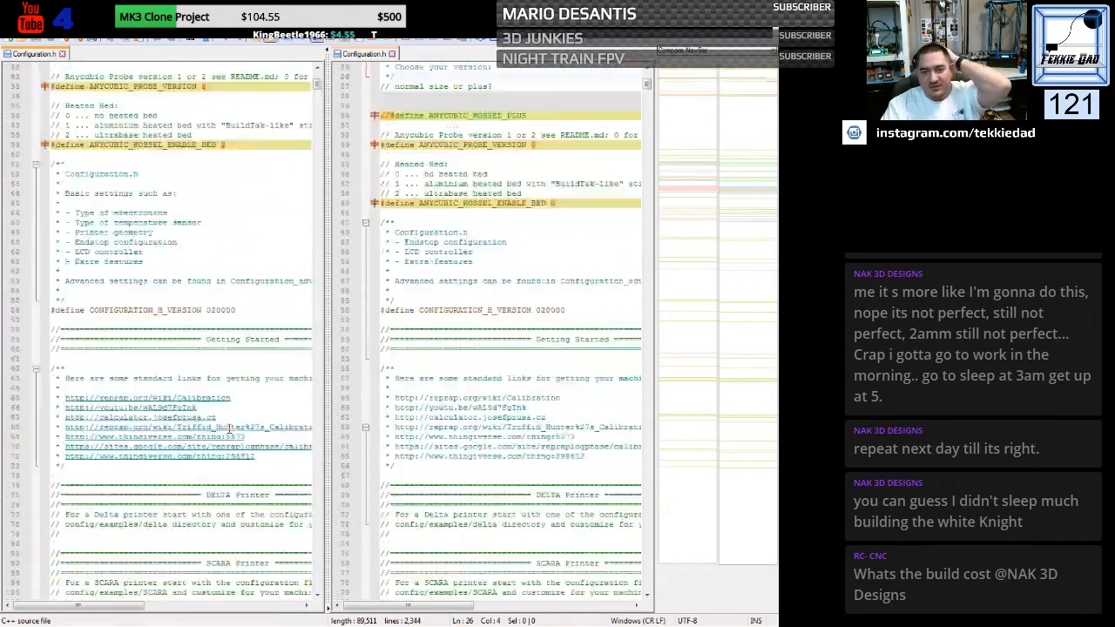
scroll(229, 428, up, 1)
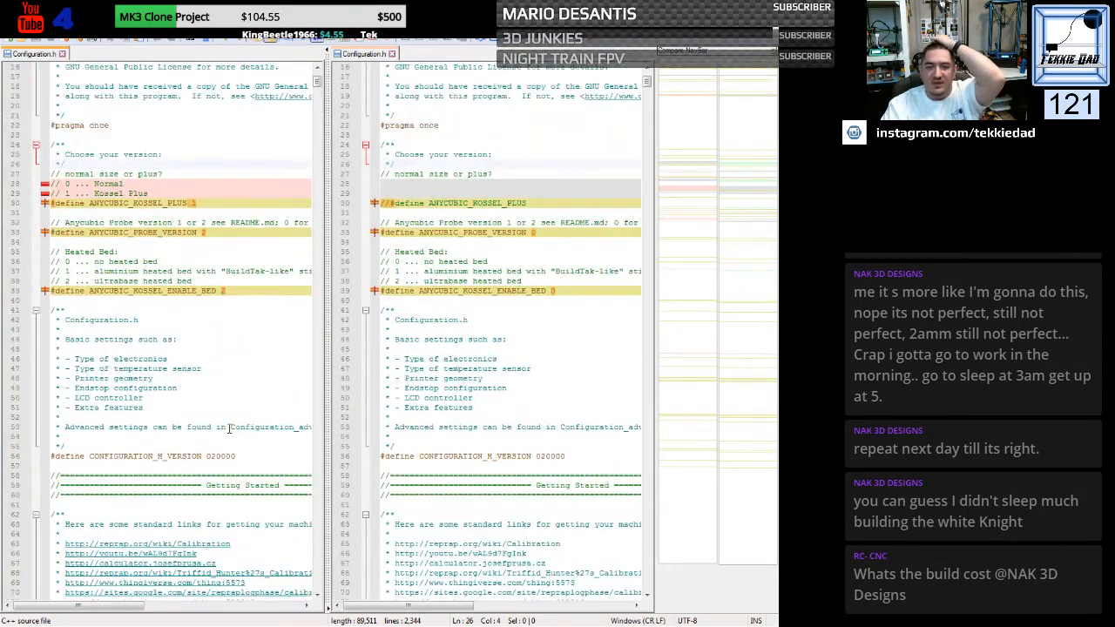
scroll(229, 427, down, 12)
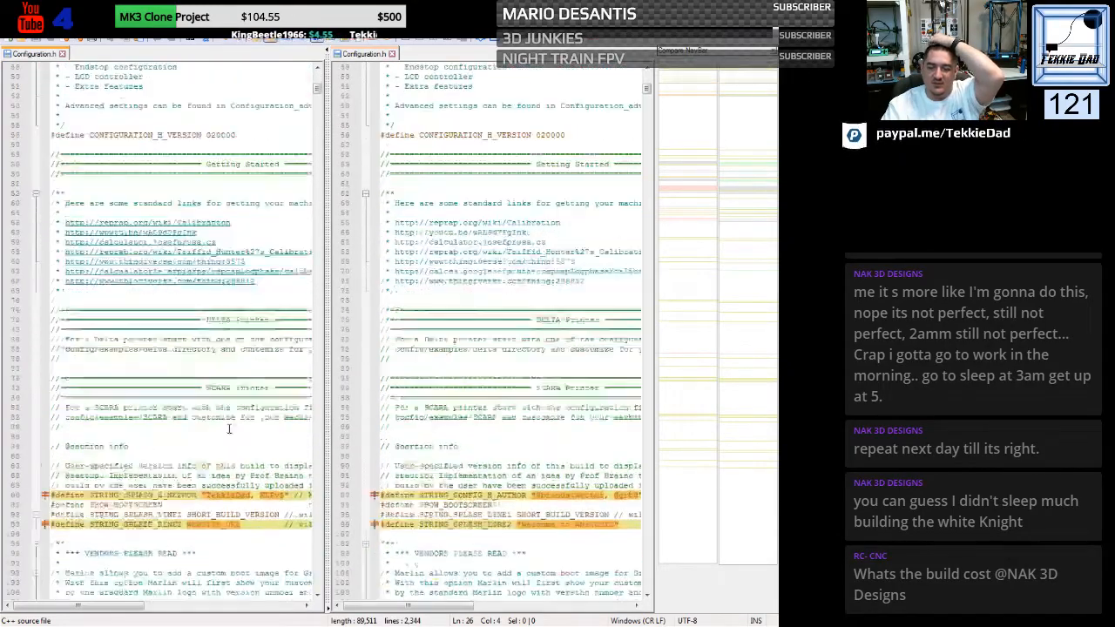
scroll(230, 428, down, 20)
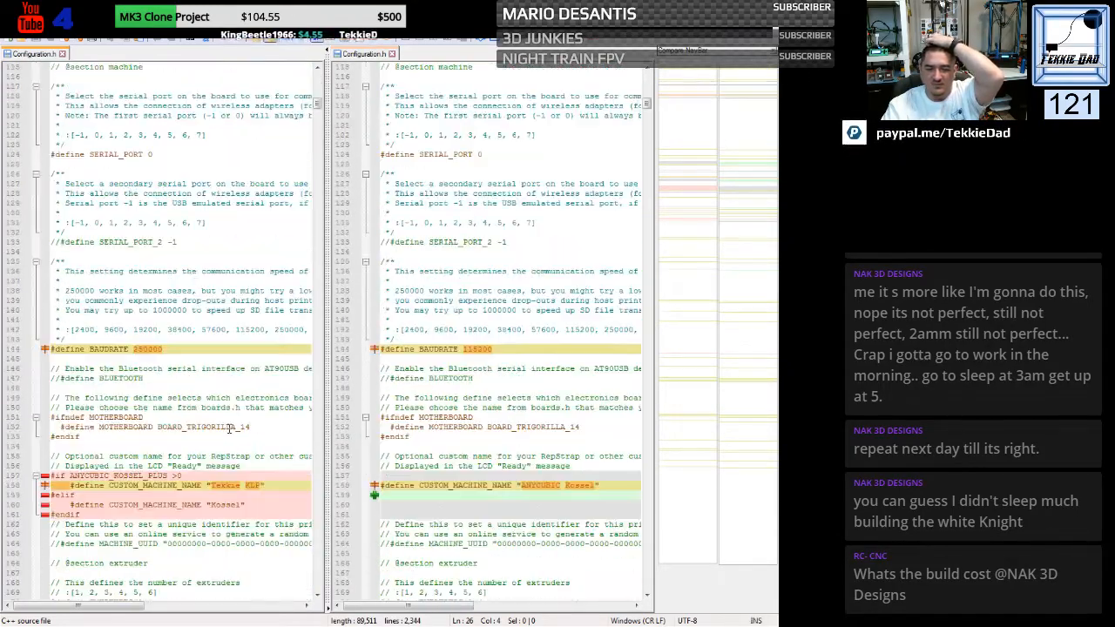
scroll(229, 428, down, 7)
scroll(229, 427, up, 14)
scroll(229, 428, down, 8)
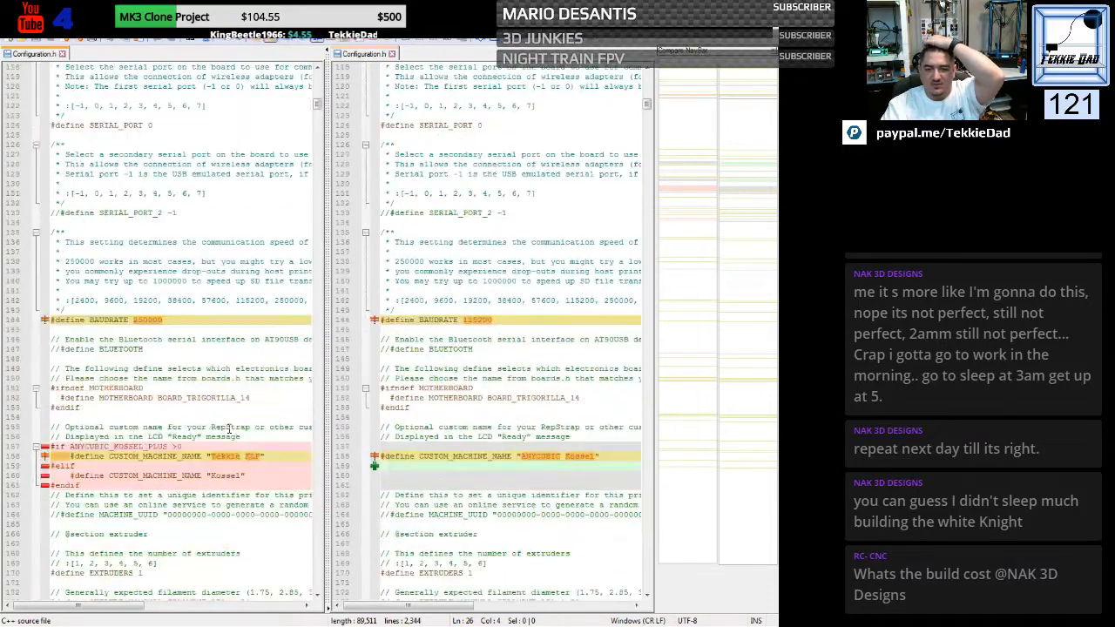
scroll(230, 427, down, 10)
scroll(229, 428, up, 2)
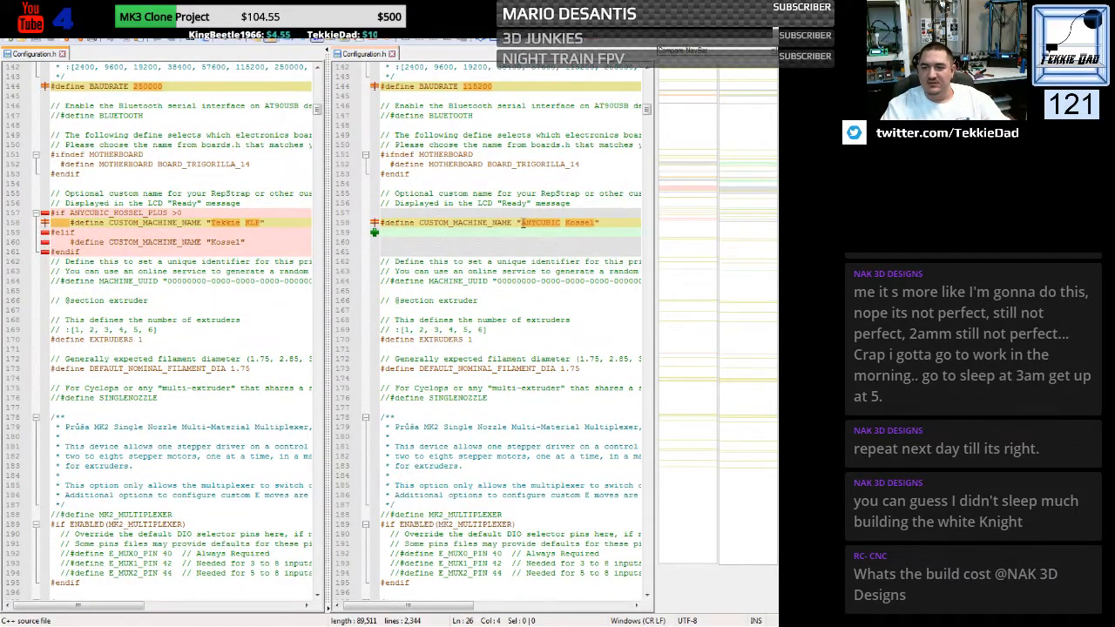
- Copy the original machine name so the CUSTOM_MACHINE_NAME in the #elif branch at line 160 reads "ANYCUBIC Kossel"
drag(521, 222, 595, 223)
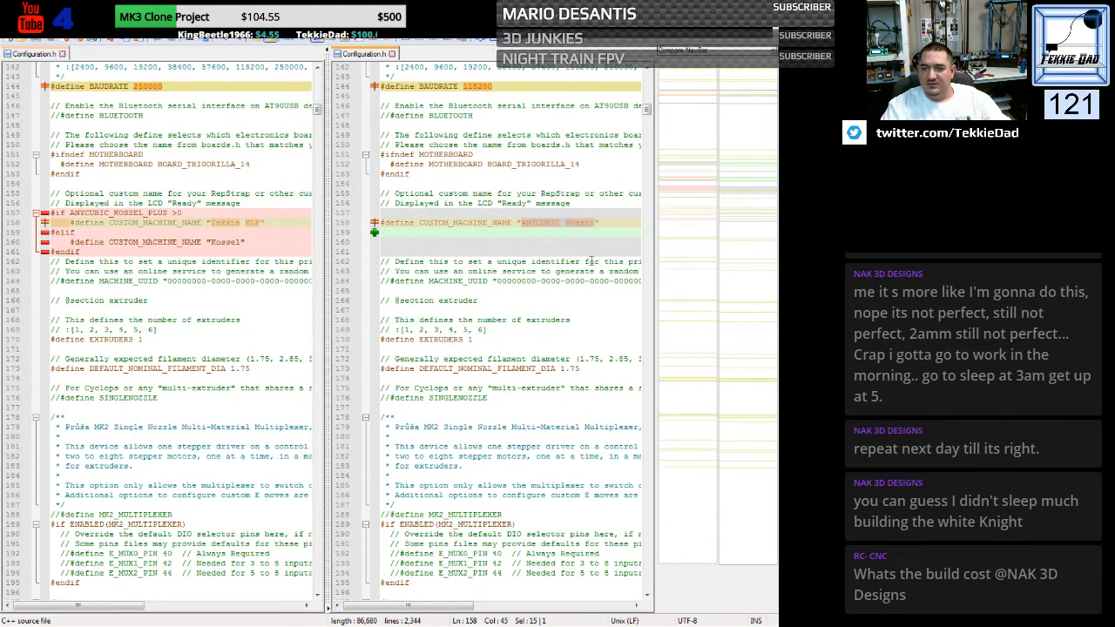
click(210, 242)
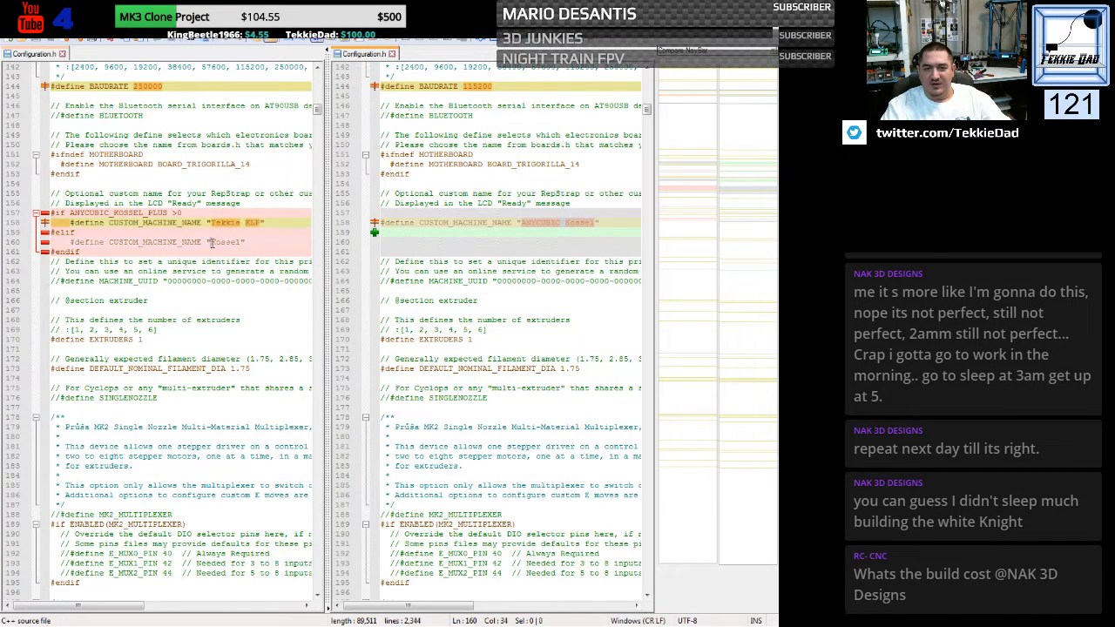
text(ANYCUBIC)
click(233, 300)
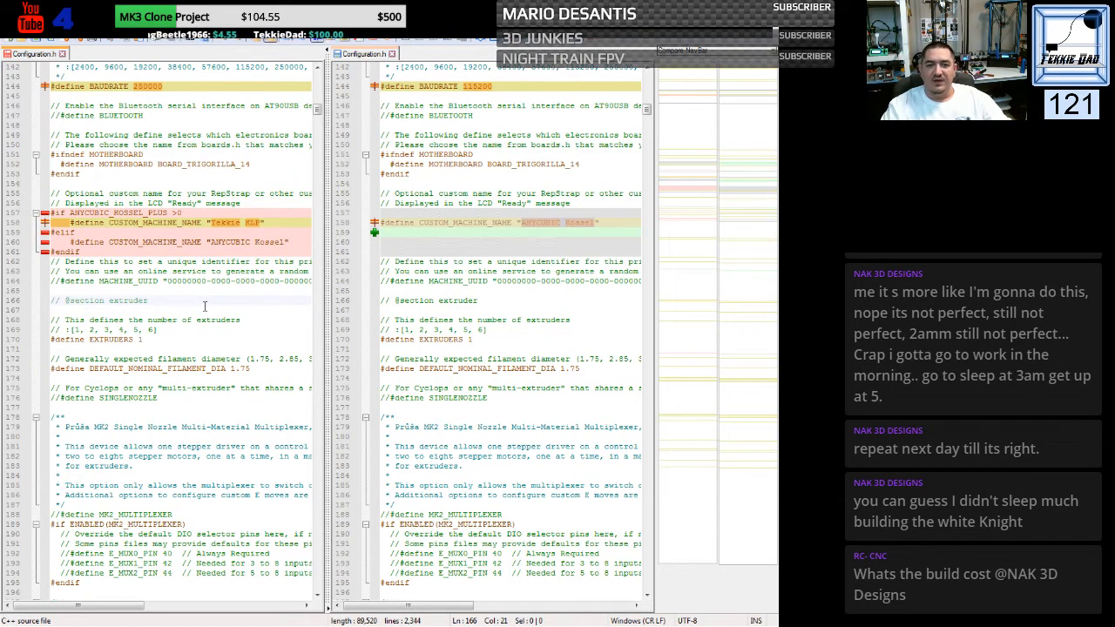
- Examine the differences between the two Configuration.h files from the extruder section through the temperature limits, hotend PID settings and bed heating block
scroll(205, 307, down, 1)
scroll(205, 307, down, 8)
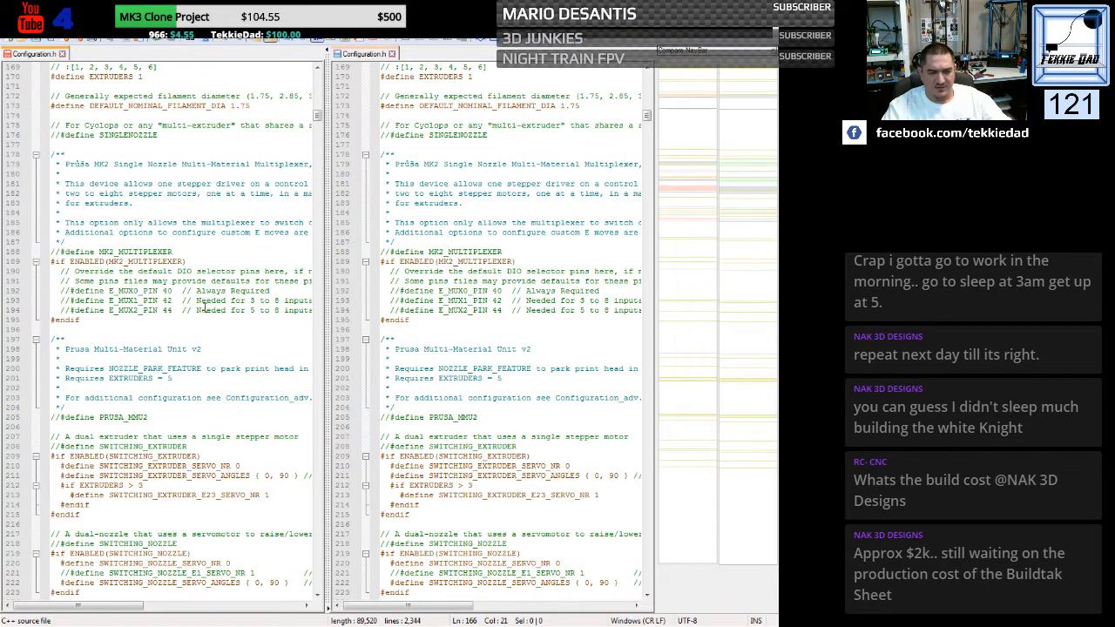
scroll(205, 306, down, 8)
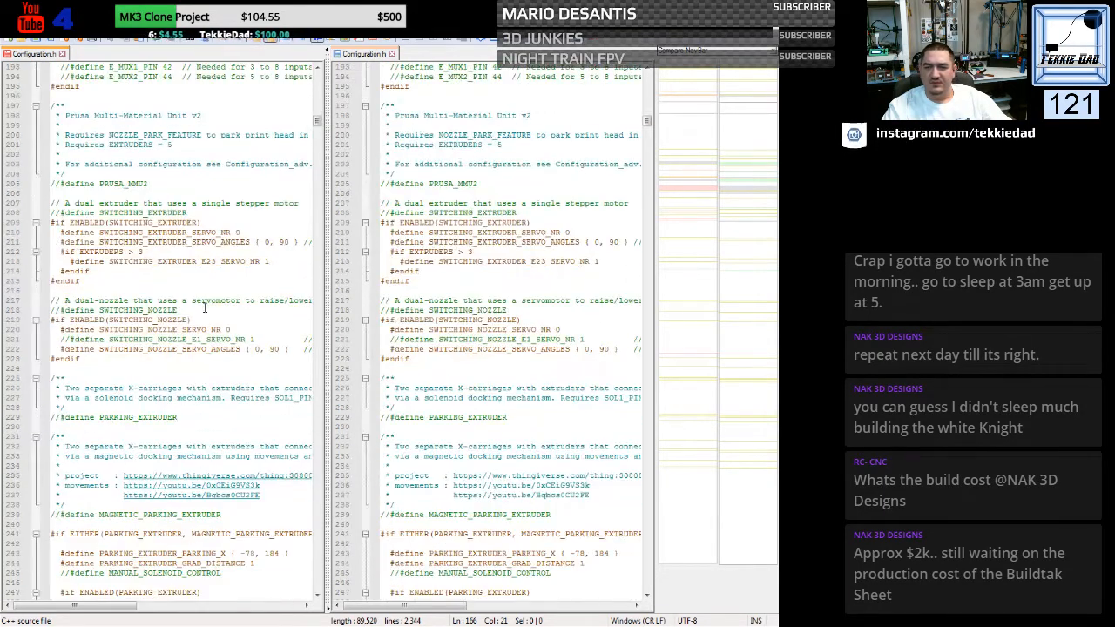
scroll(205, 307, down, 10)
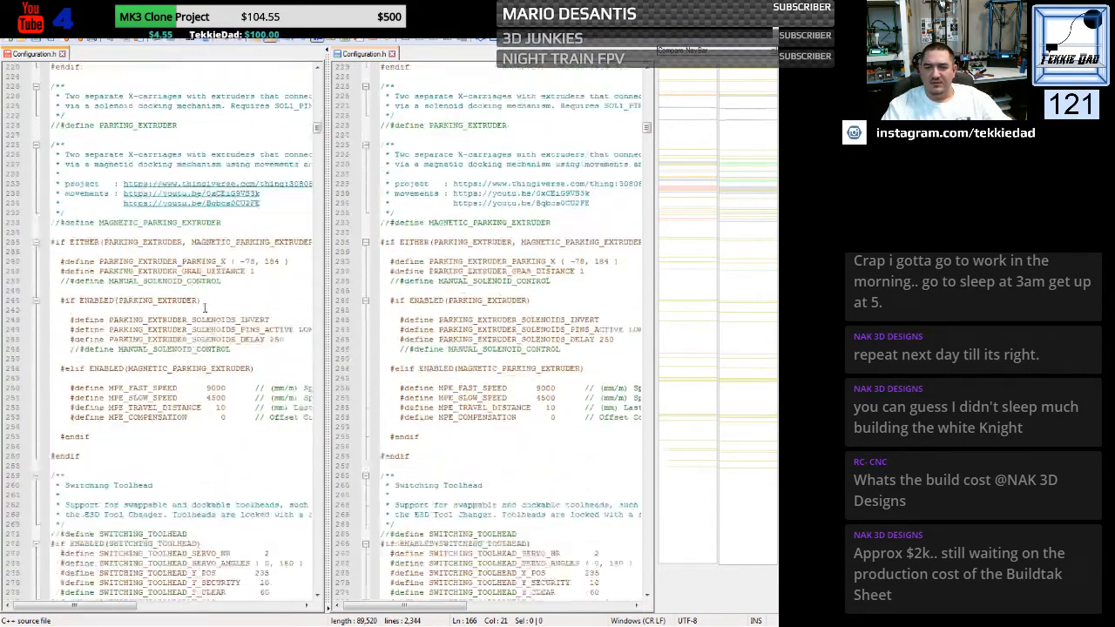
scroll(205, 306, down, 1)
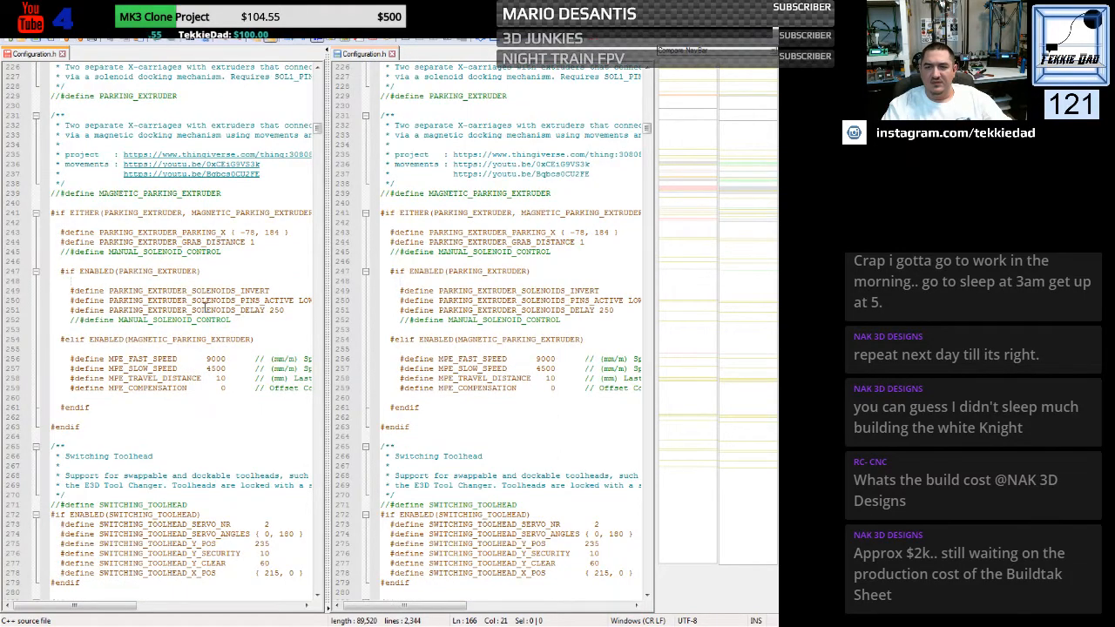
scroll(204, 306, down, 4)
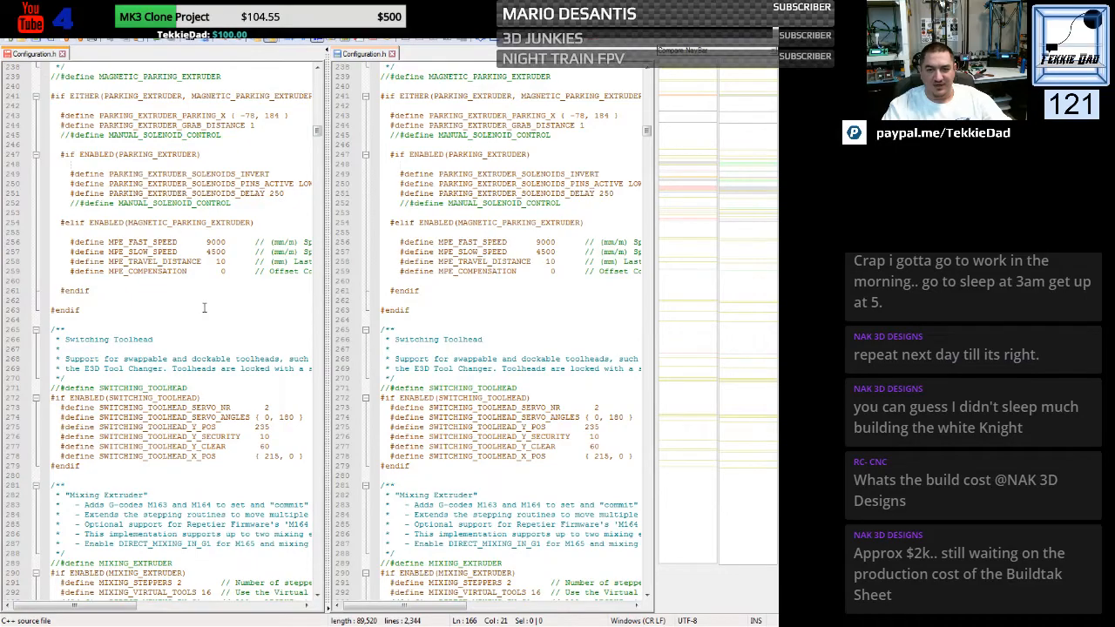
scroll(205, 307, down, 13)
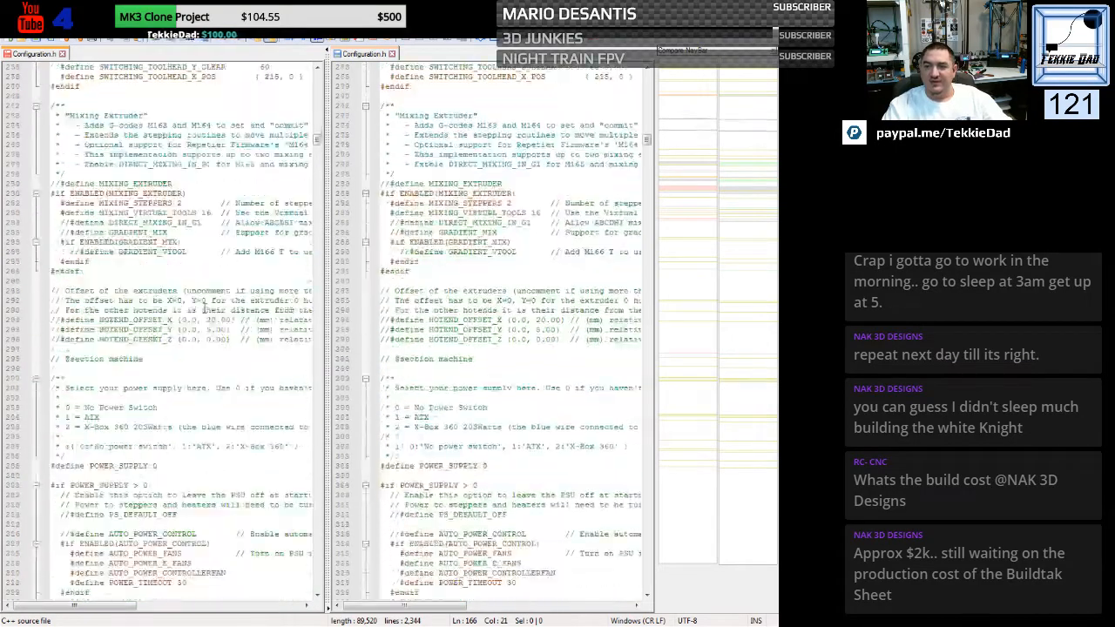
scroll(205, 307, down, 20)
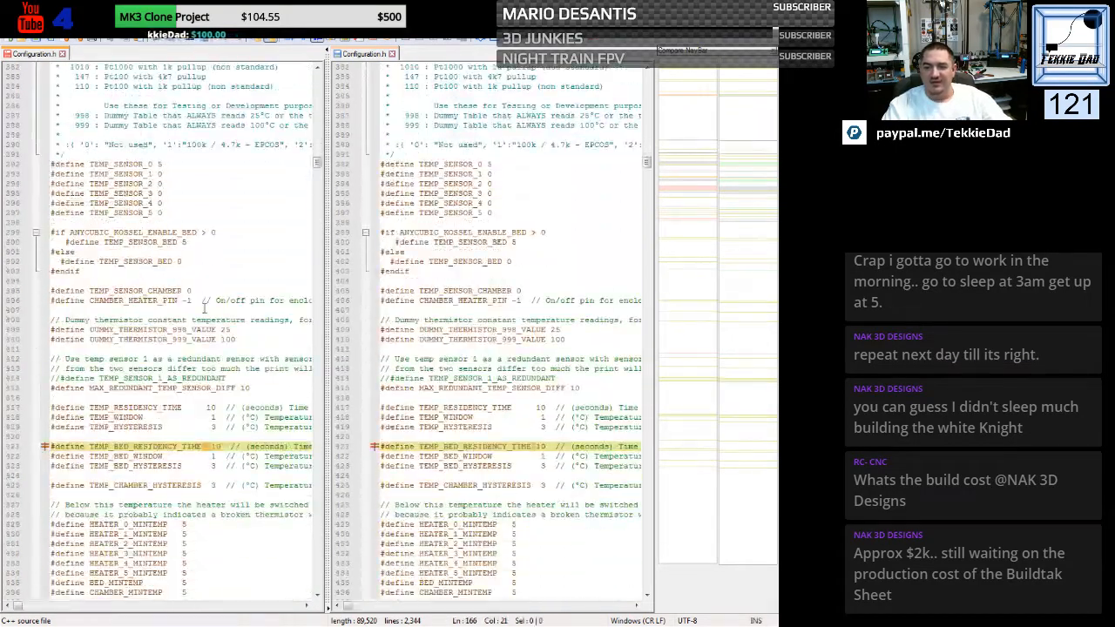
scroll(204, 306, down, 4)
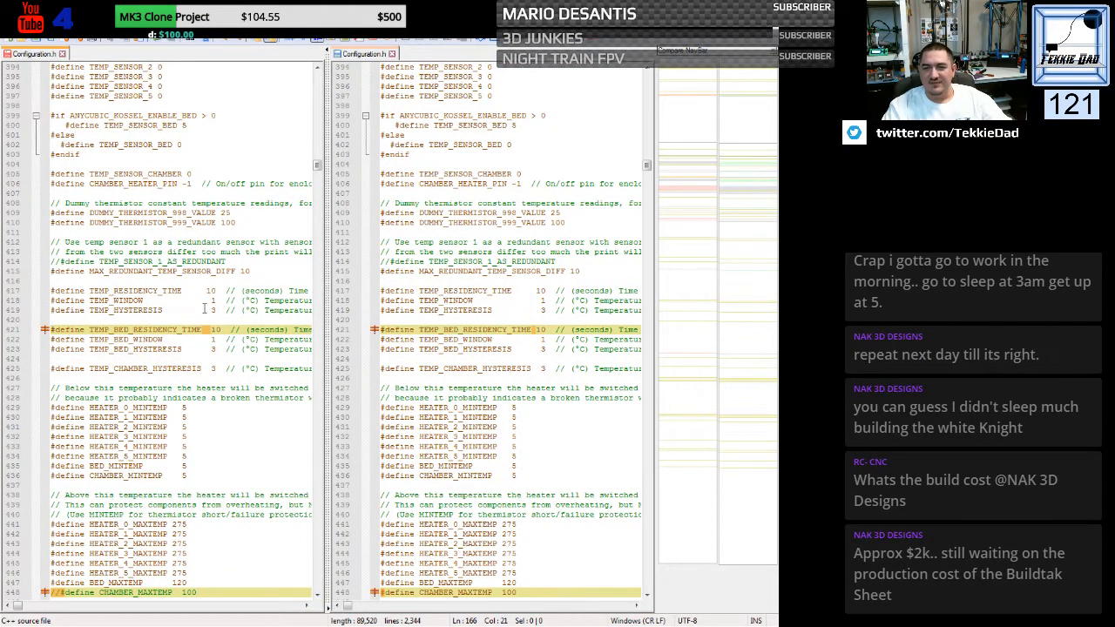
scroll(205, 307, down, 8)
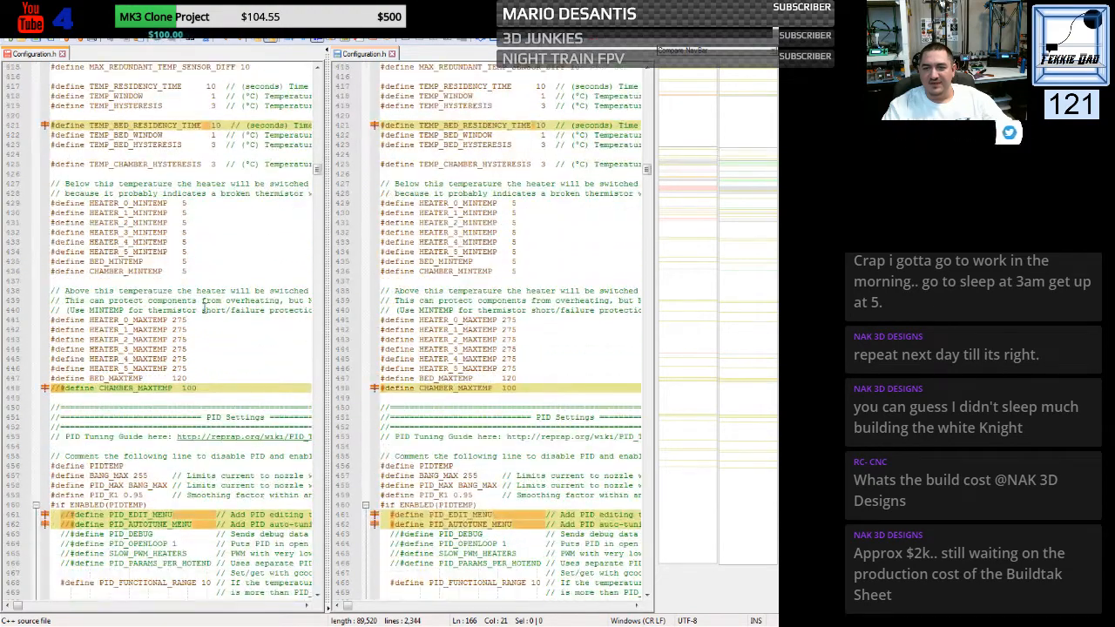
scroll(205, 307, down, 1)
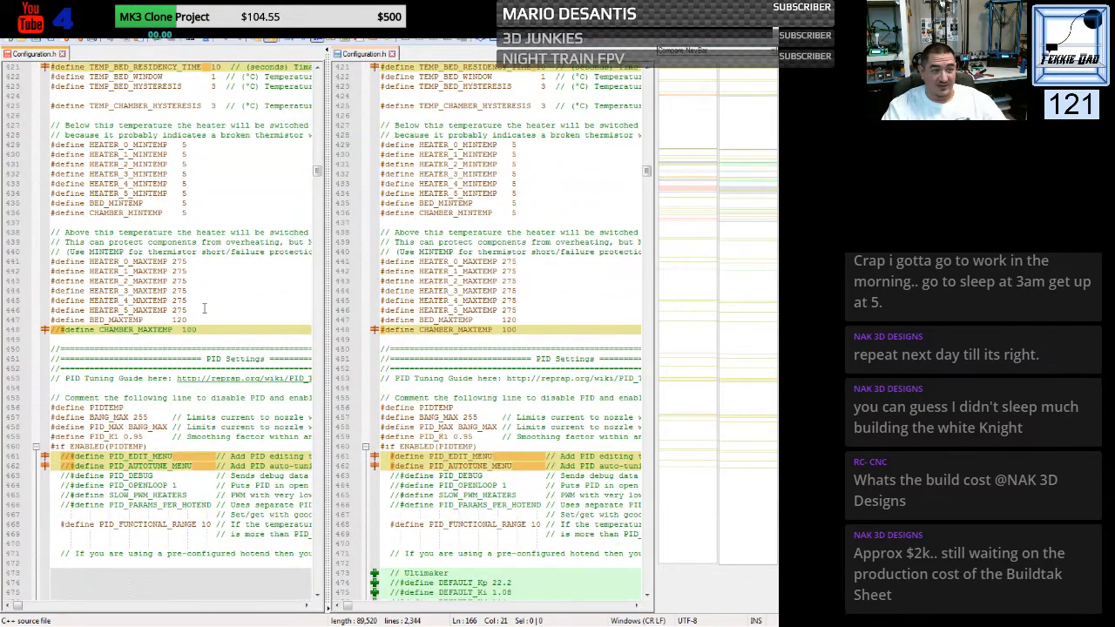
scroll(204, 306, down, 2)
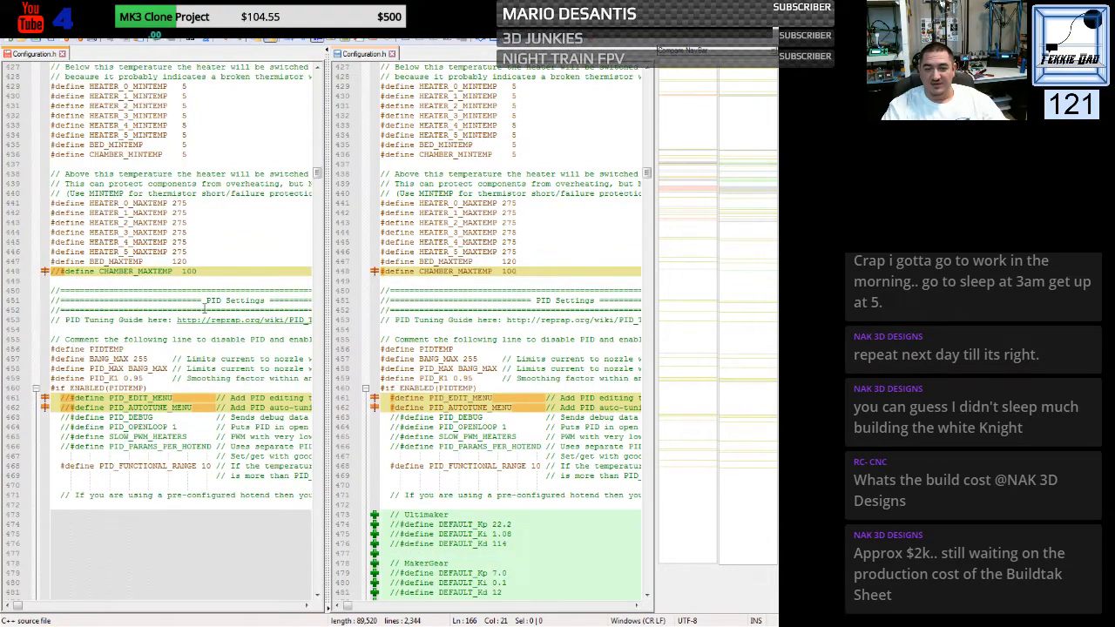
scroll(205, 307, down, 4)
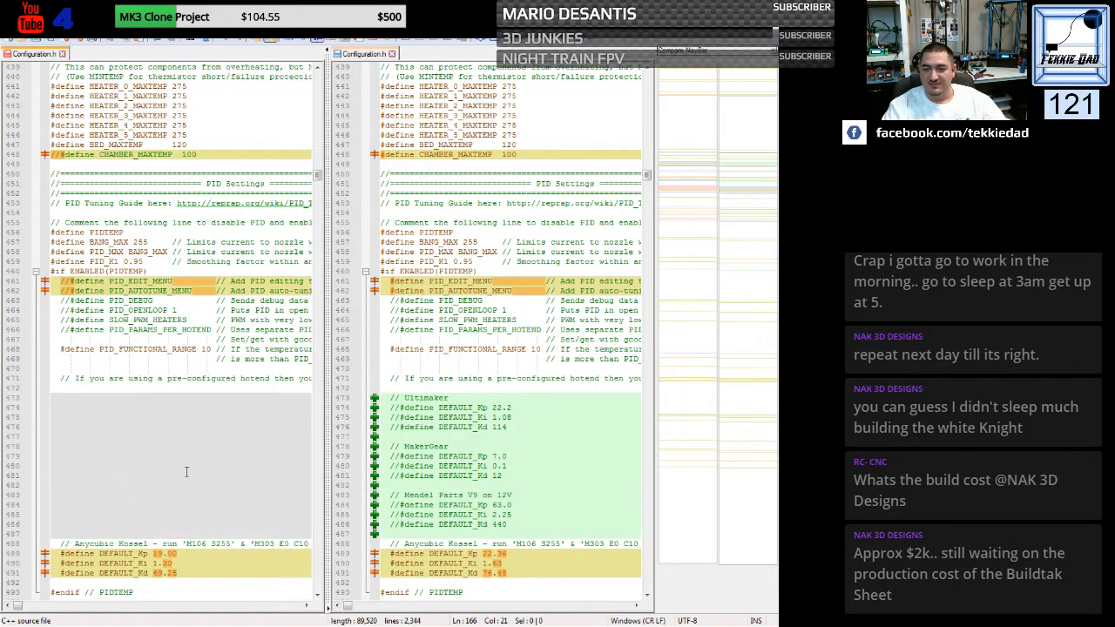
scroll(186, 472, down, 4)
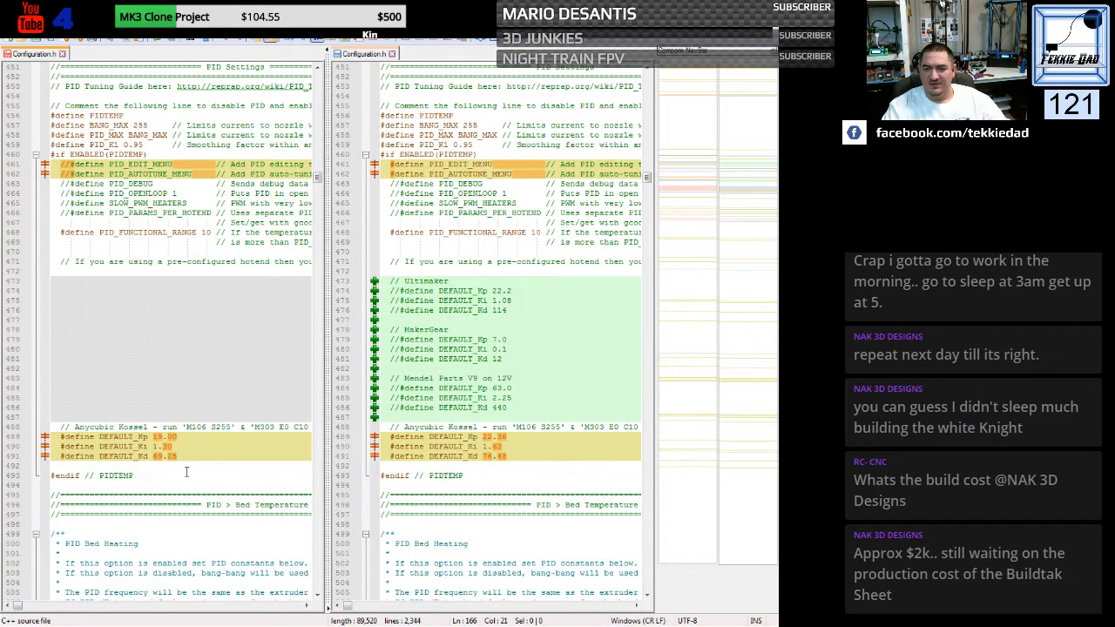
scroll(186, 472, down, 10)
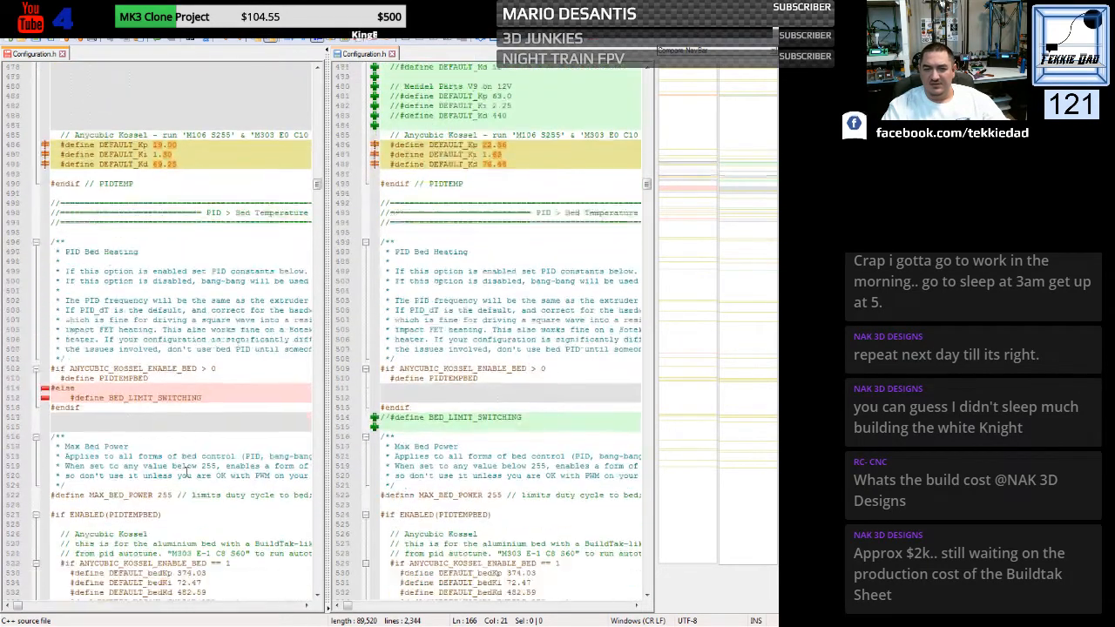
scroll(185, 472, down, 1)
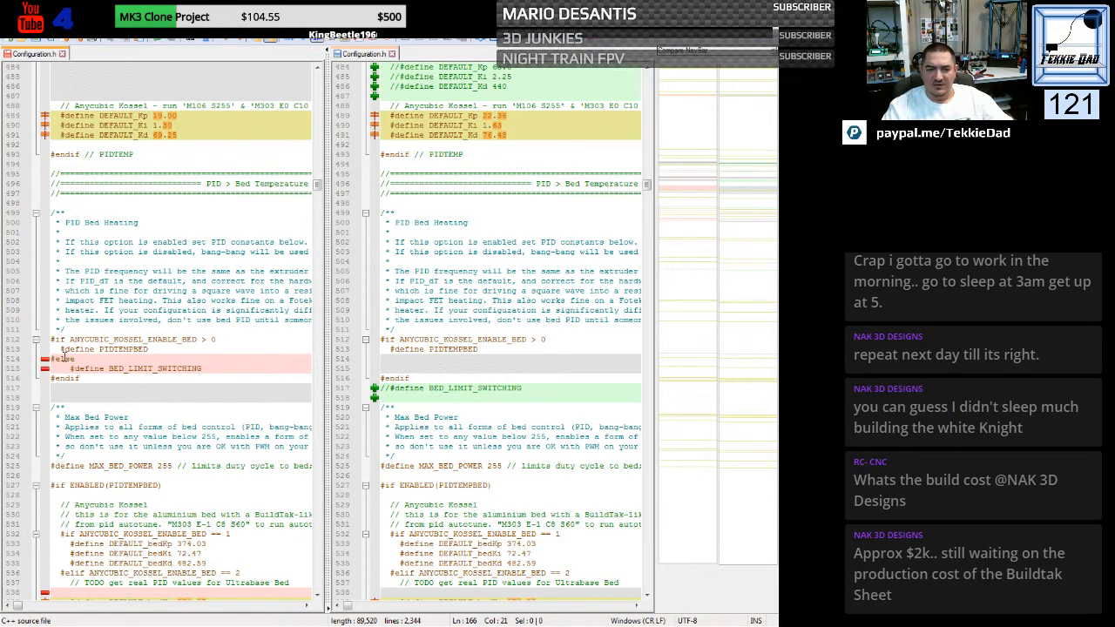
drag(63, 357, 75, 358)
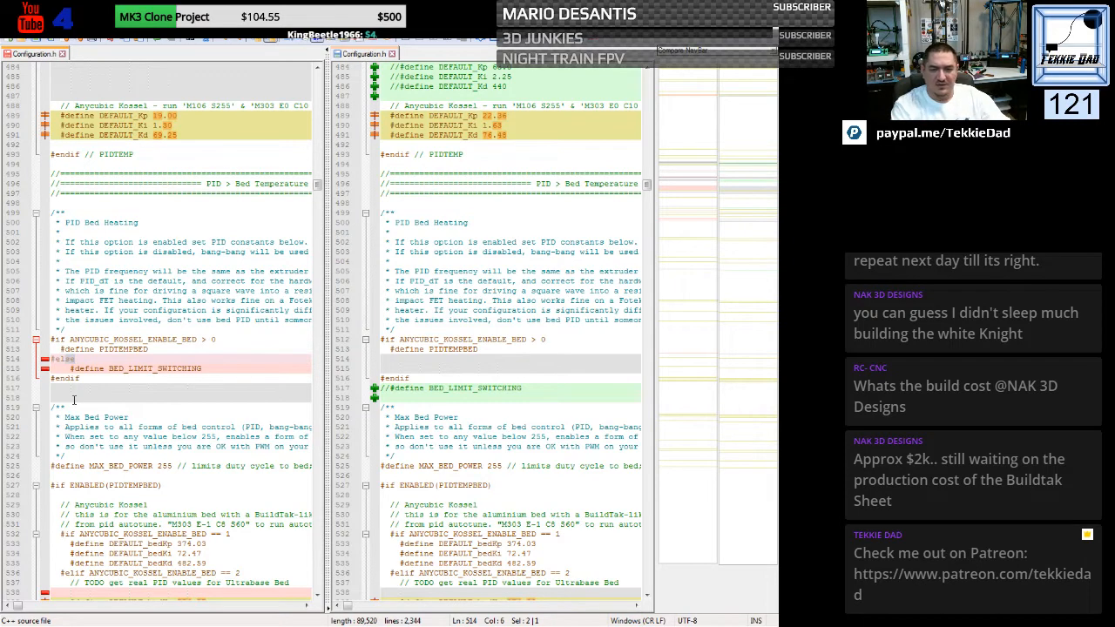
text(if)
click(187, 395)
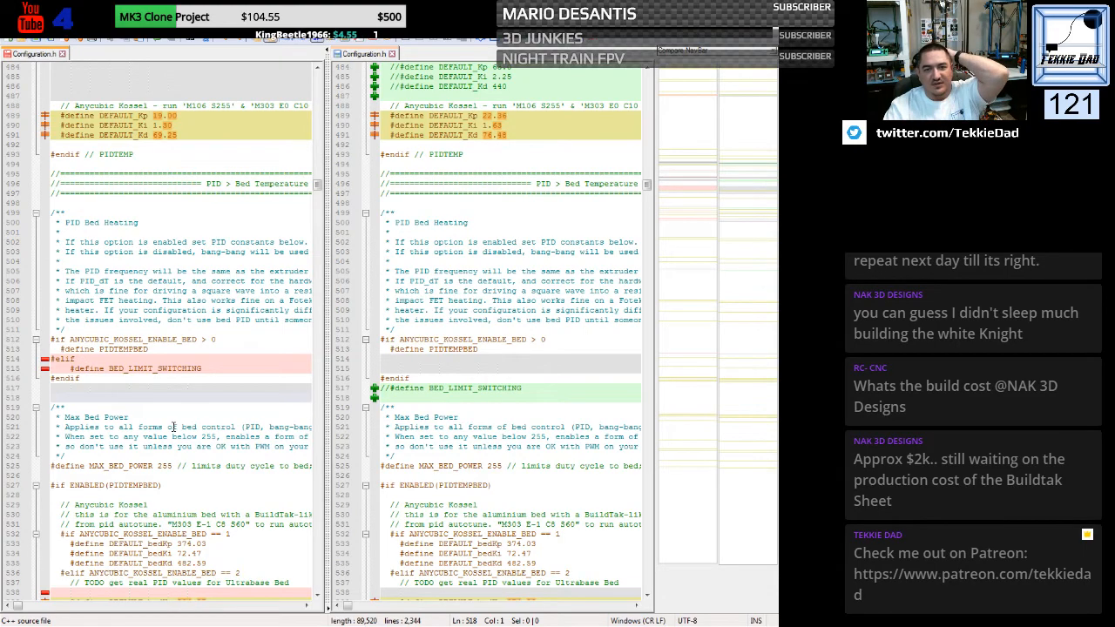
scroll(173, 426, up, 12)
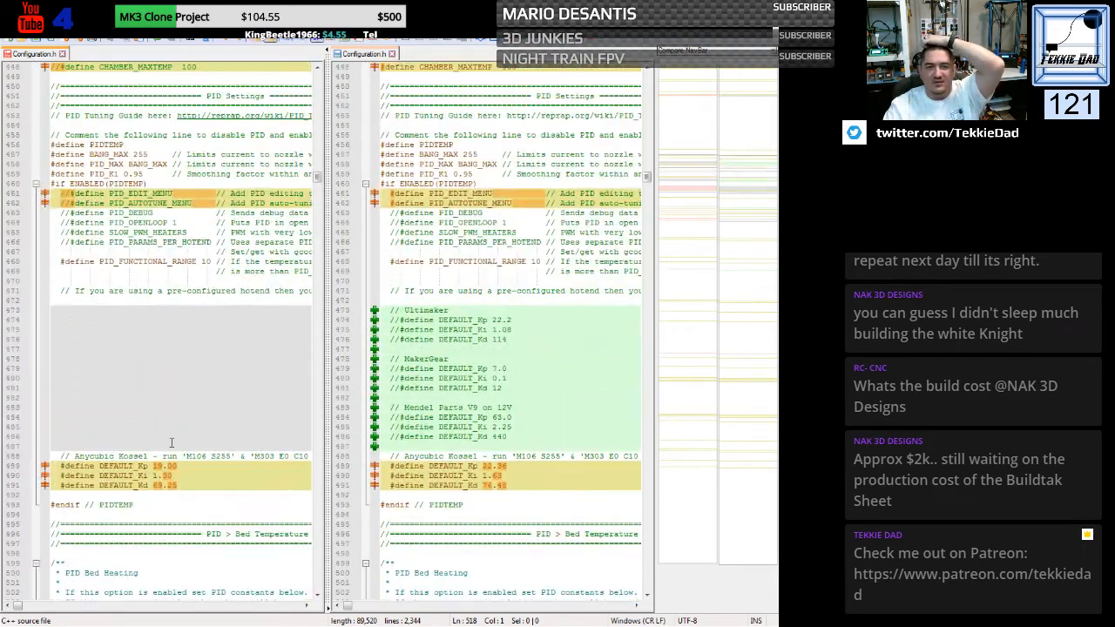
scroll(172, 443, up, 20)
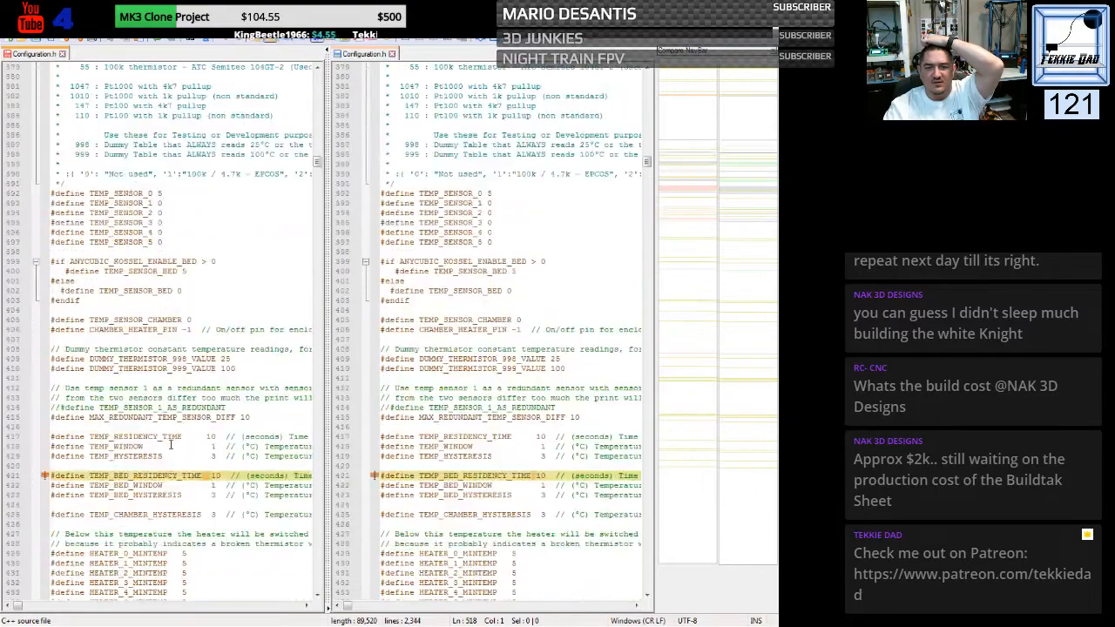
scroll(171, 444, up, 2)
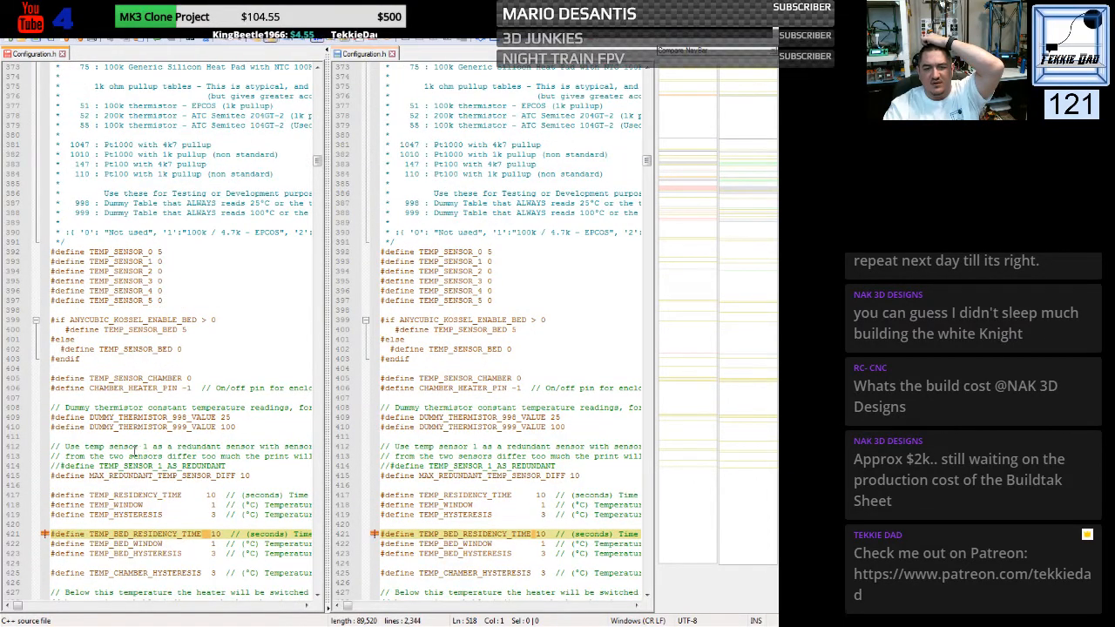
scroll(133, 450, down, 20)
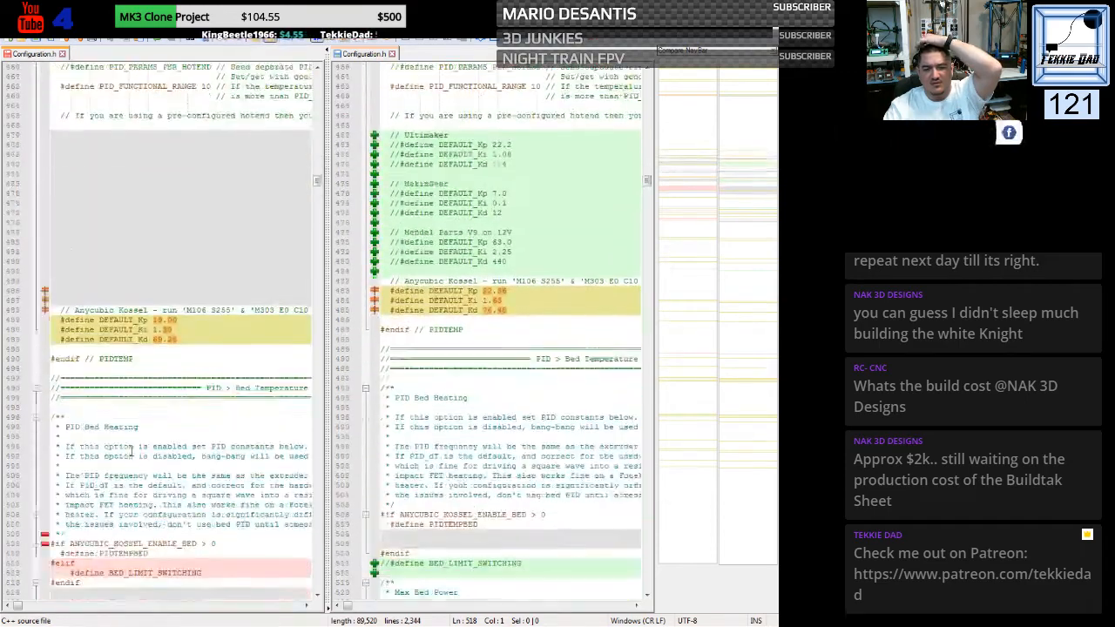
scroll(133, 451, down, 5)
scroll(122, 444, up, 1)
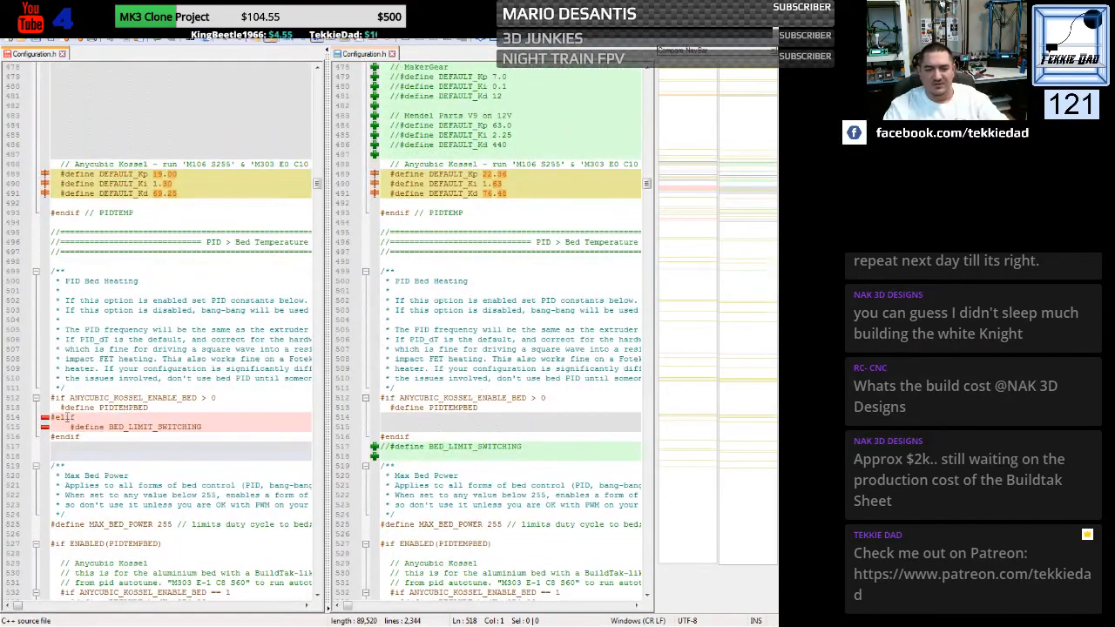
drag(67, 418, 75, 417)
text(se)
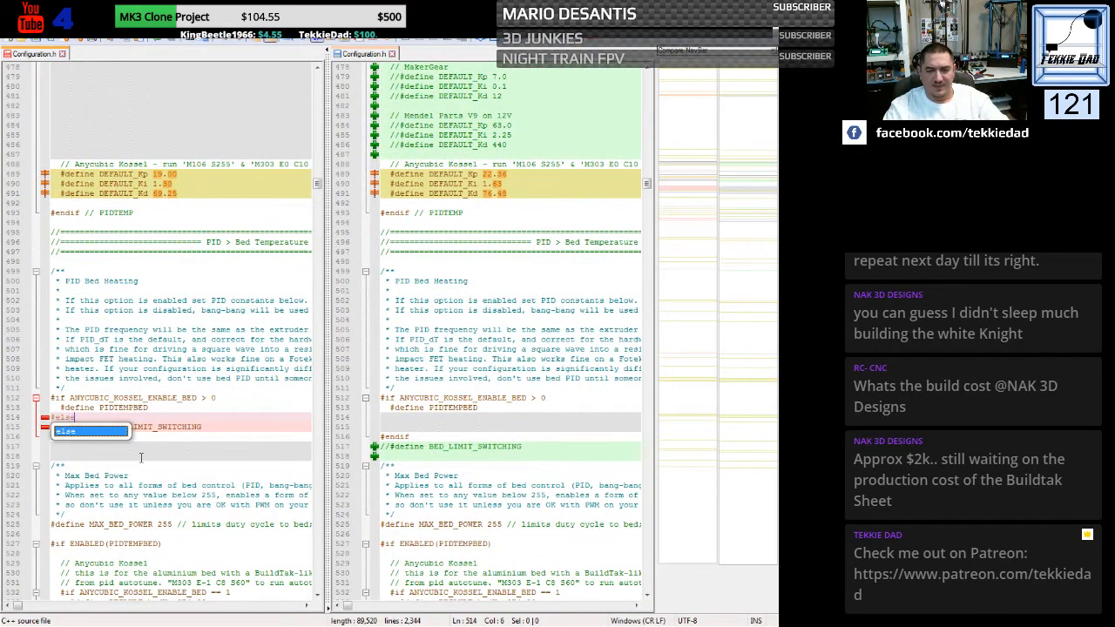
click(187, 450)
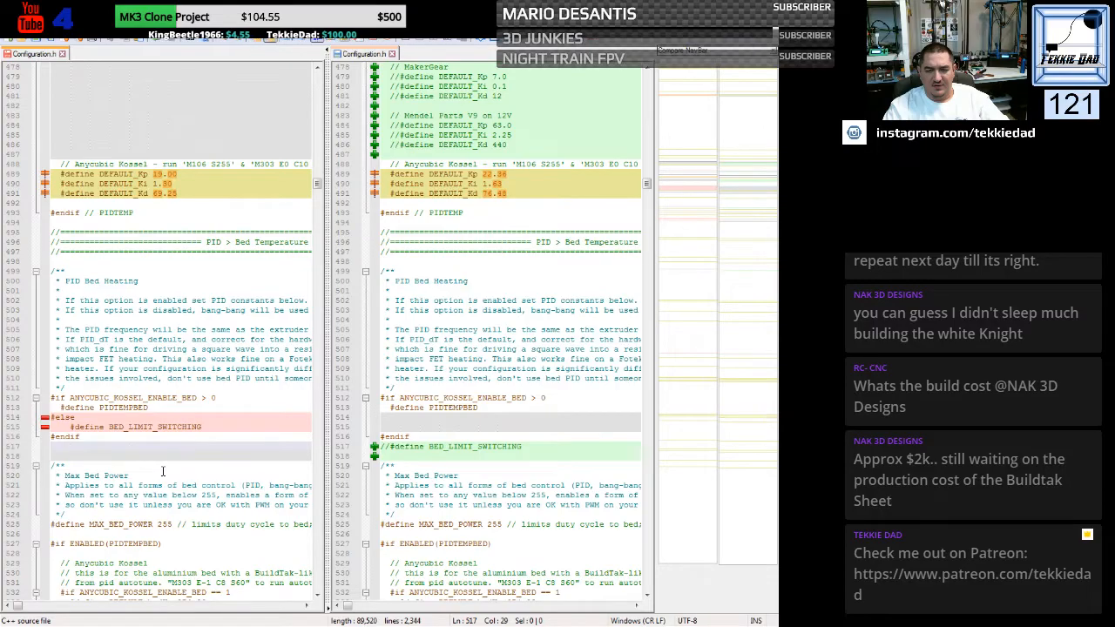
- Replace #elif with #else at line 159 in the CUSTOM_MACHINE_NAME block of the custom Configuration.h
scroll(162, 471, up, 20)
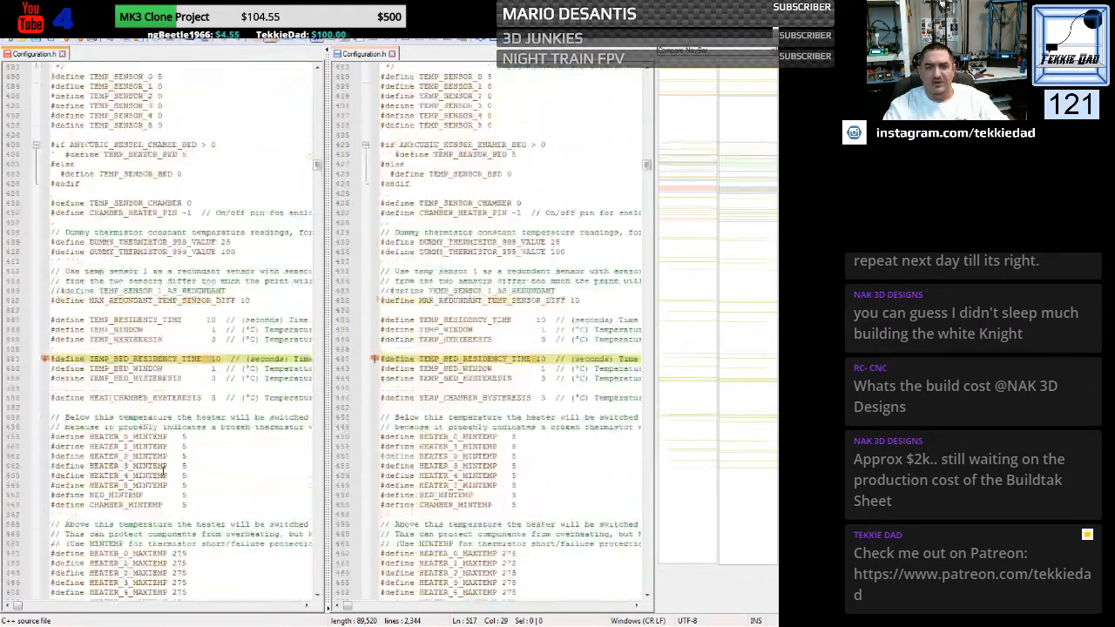
scroll(162, 472, up, 20)
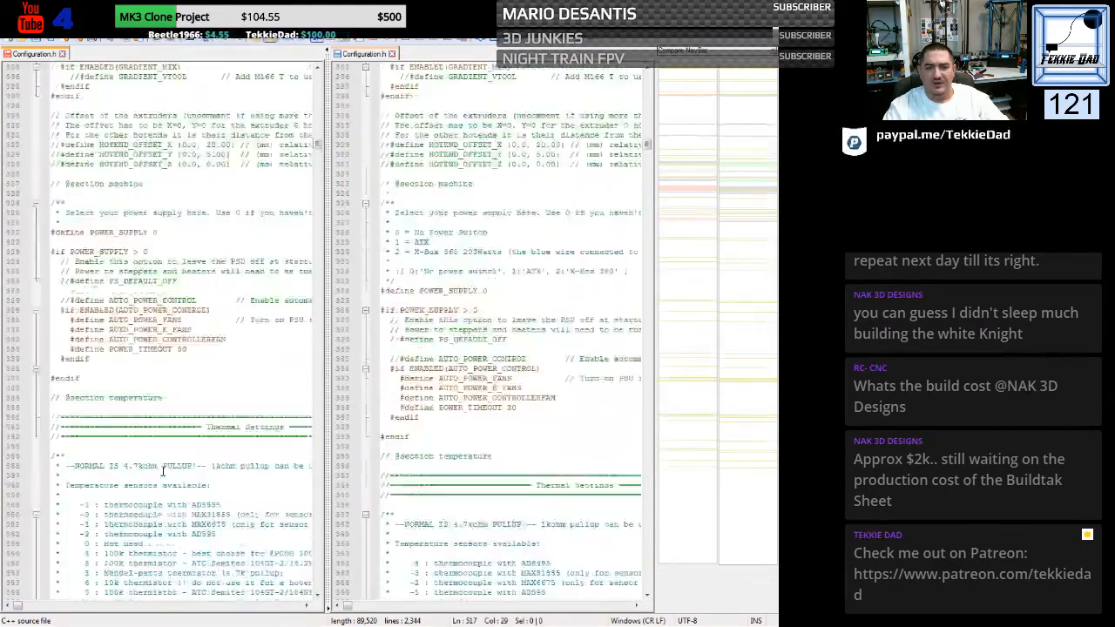
scroll(162, 472, up, 20)
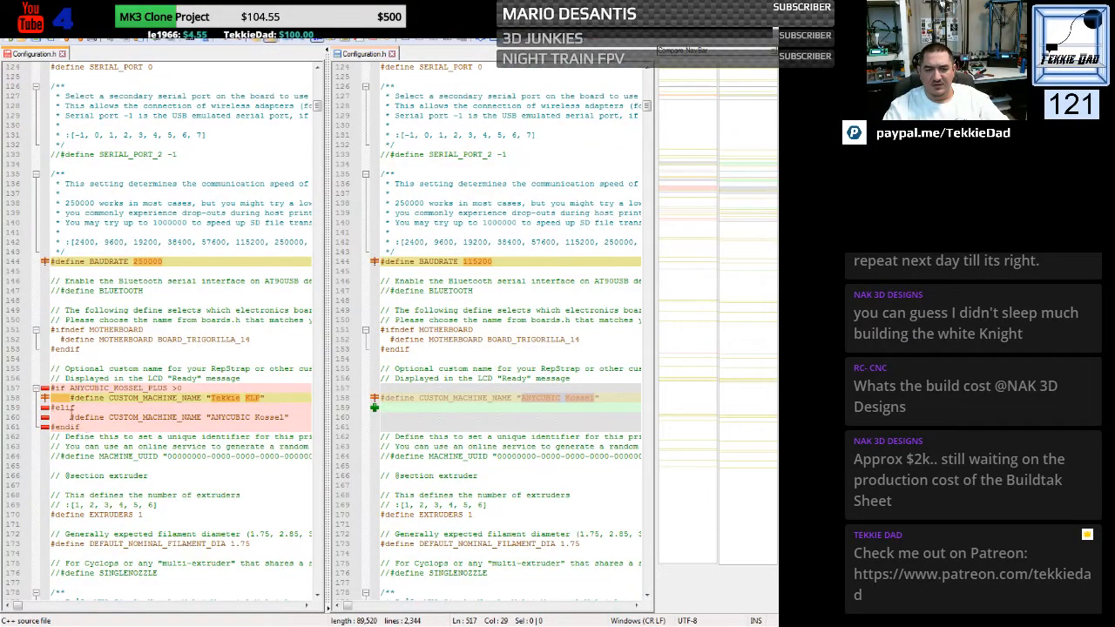
drag(65, 408, 77, 408)
text(se)
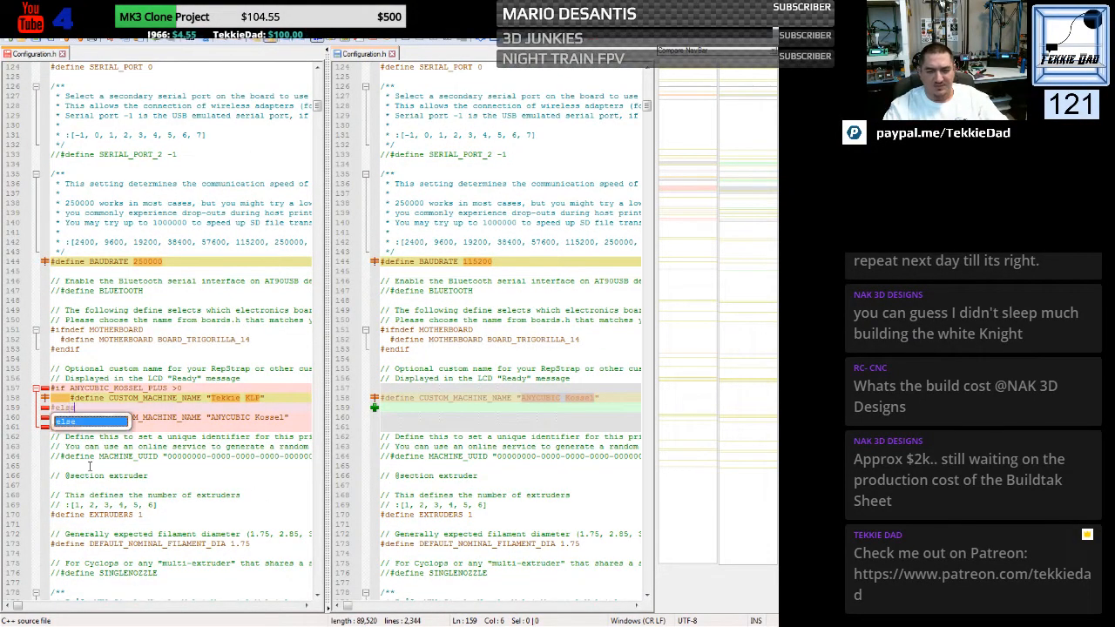
click(176, 445)
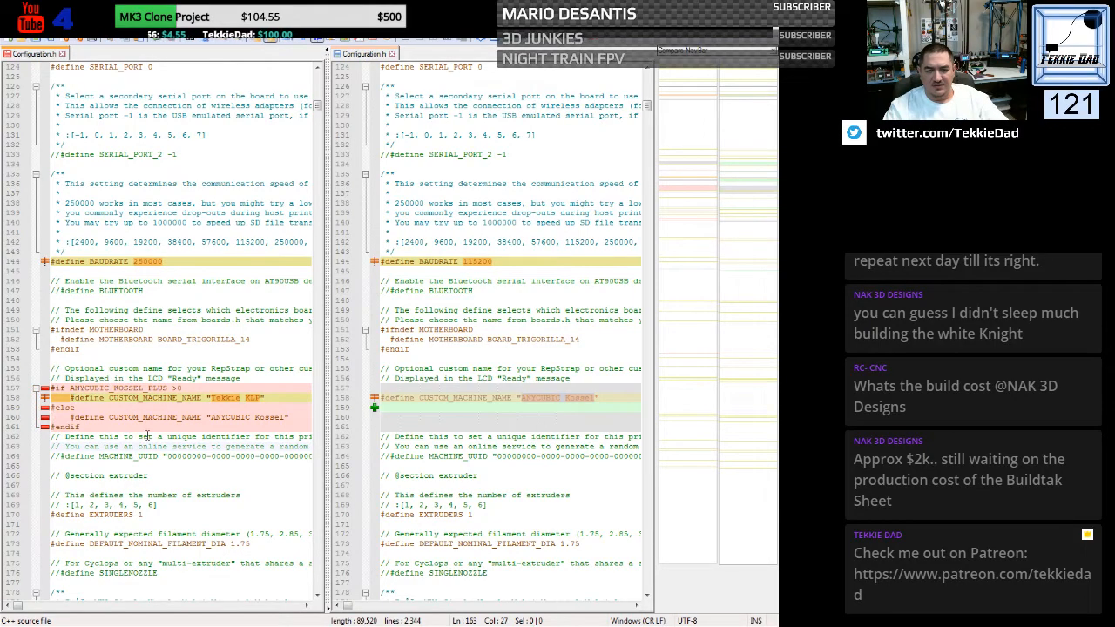
- Delete the "TODO get real PID values for Ultrabase Bed" comment and the blank line below it in the custom file's bed PID block
scroll(145, 433, up, 4)
scroll(145, 434, up, 20)
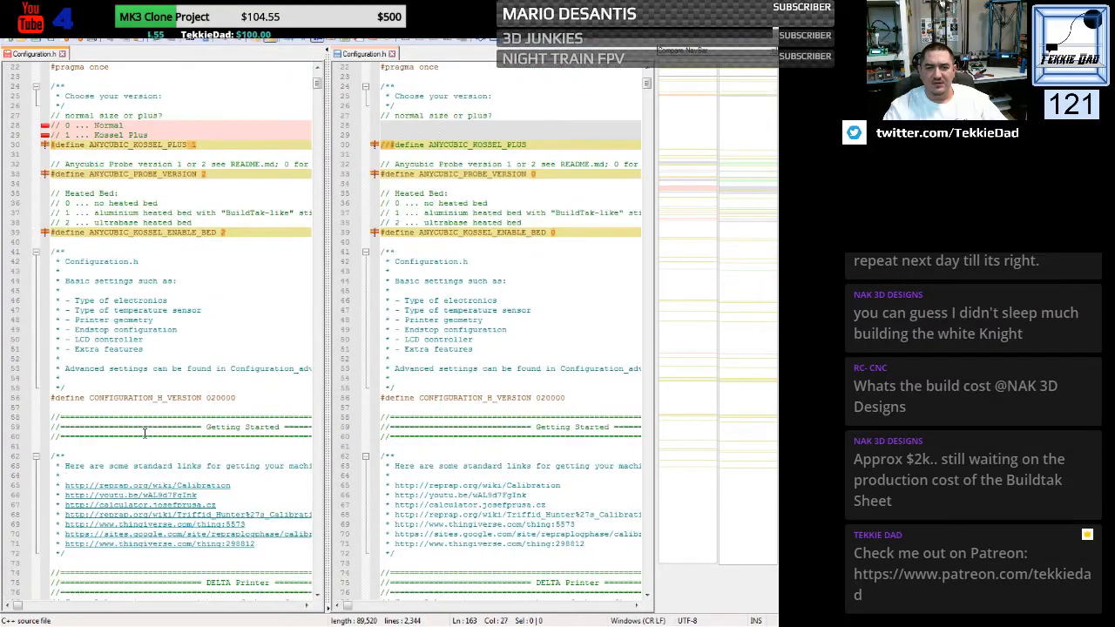
scroll(145, 433, down, 20)
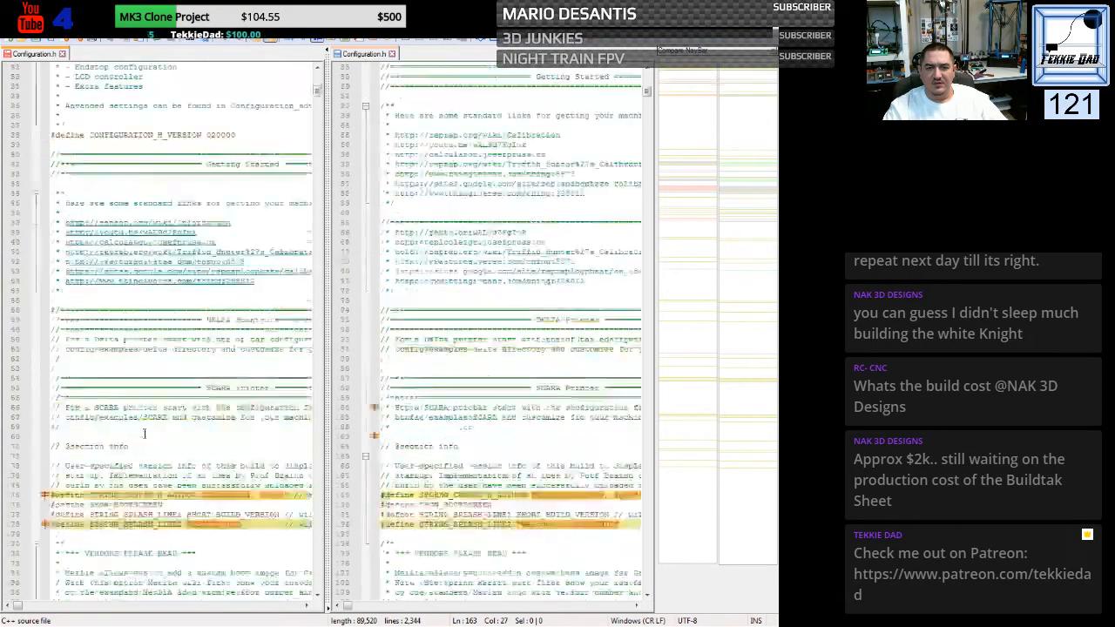
scroll(144, 434, down, 20)
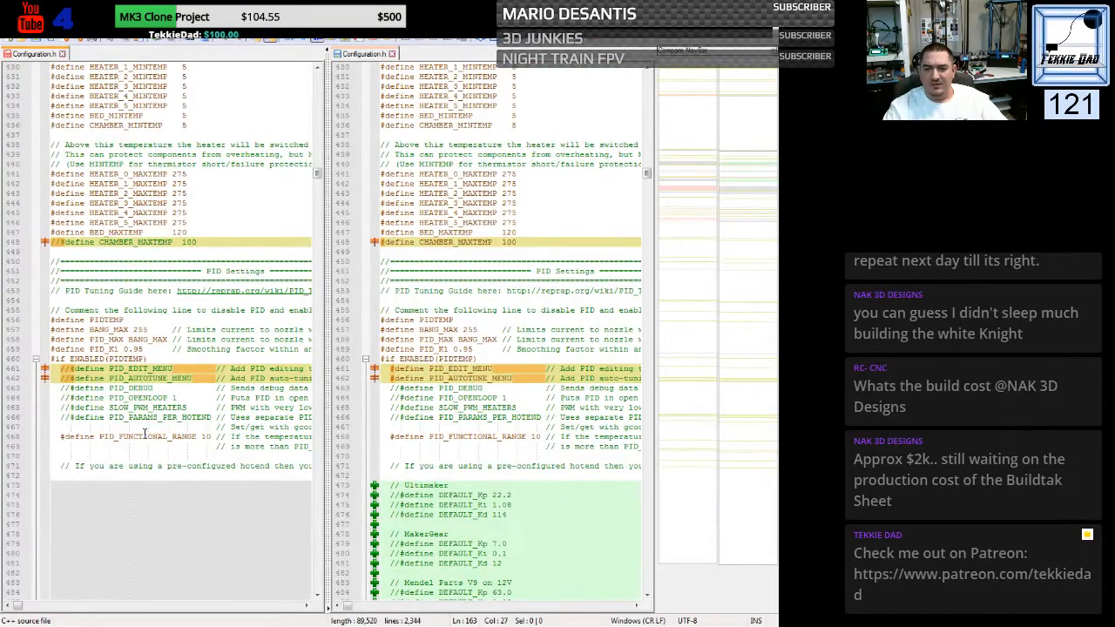
scroll(144, 434, down, 20)
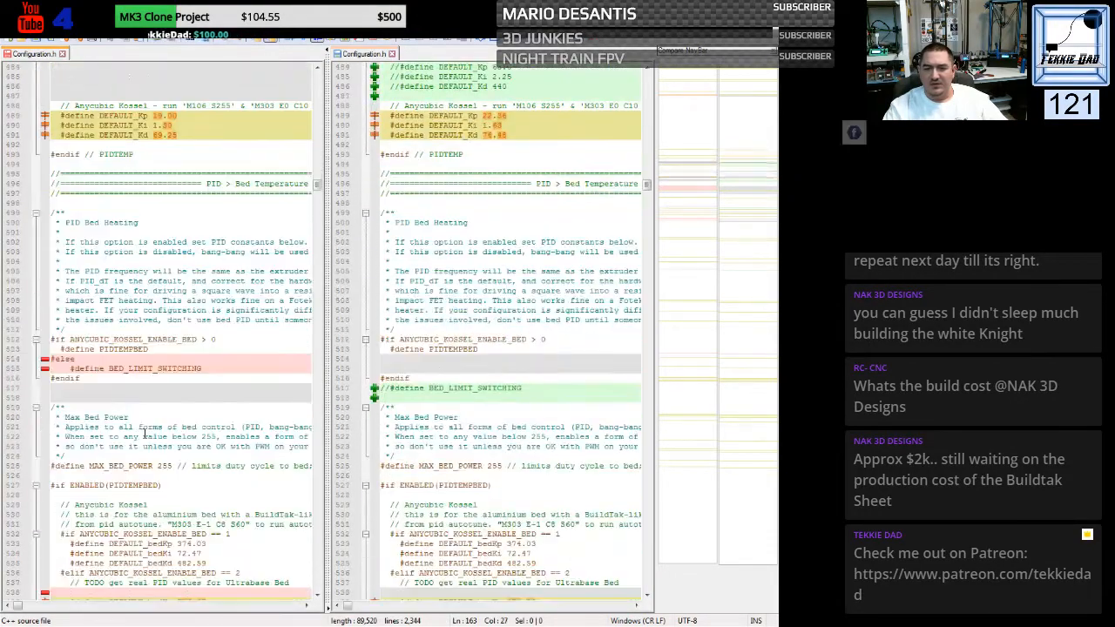
scroll(144, 434, down, 10)
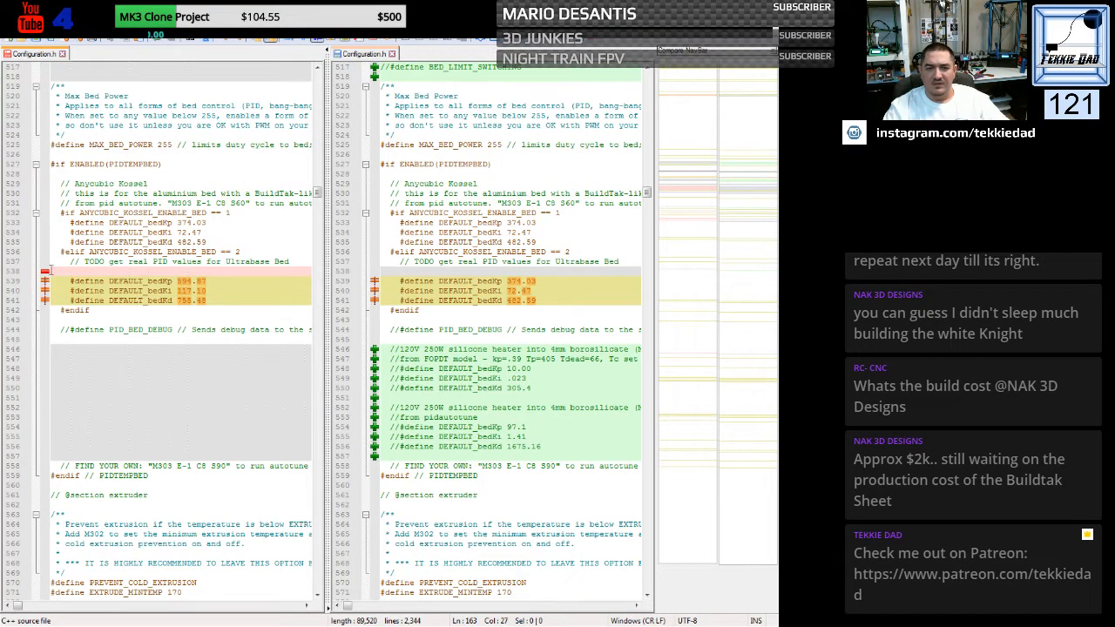
click(43, 263)
drag(49, 271, 43, 281)
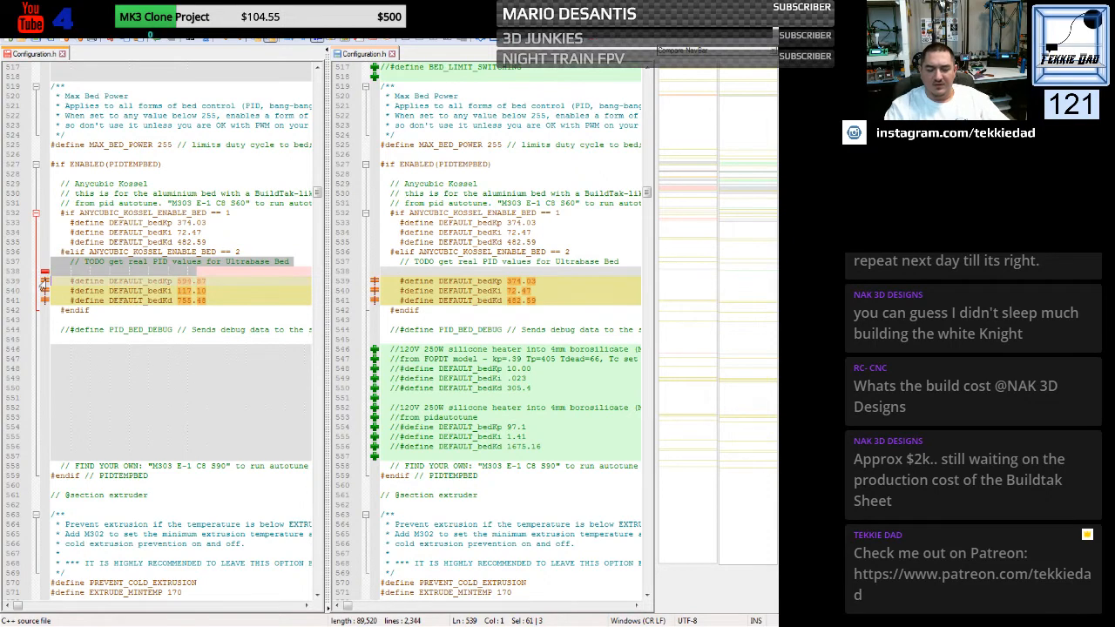
key(Delete)
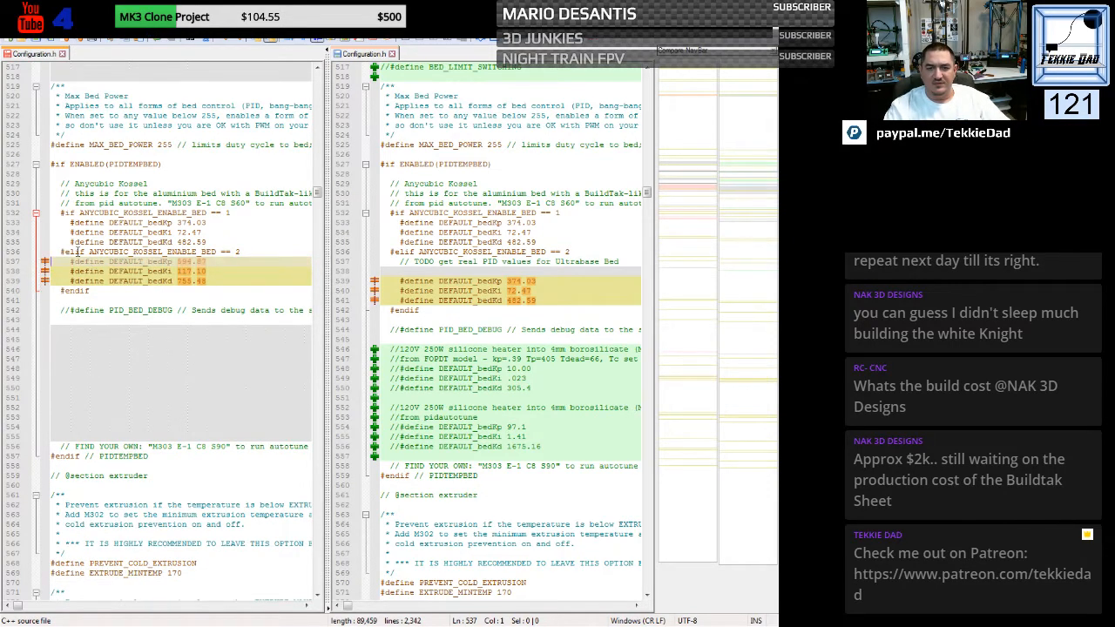
- Change #elif to #else before ANYCUBIC_KOSSEL_ENABLE_BED == 2 at line 536 of the custom file
drag(77, 251, 79, 252)
text(se)
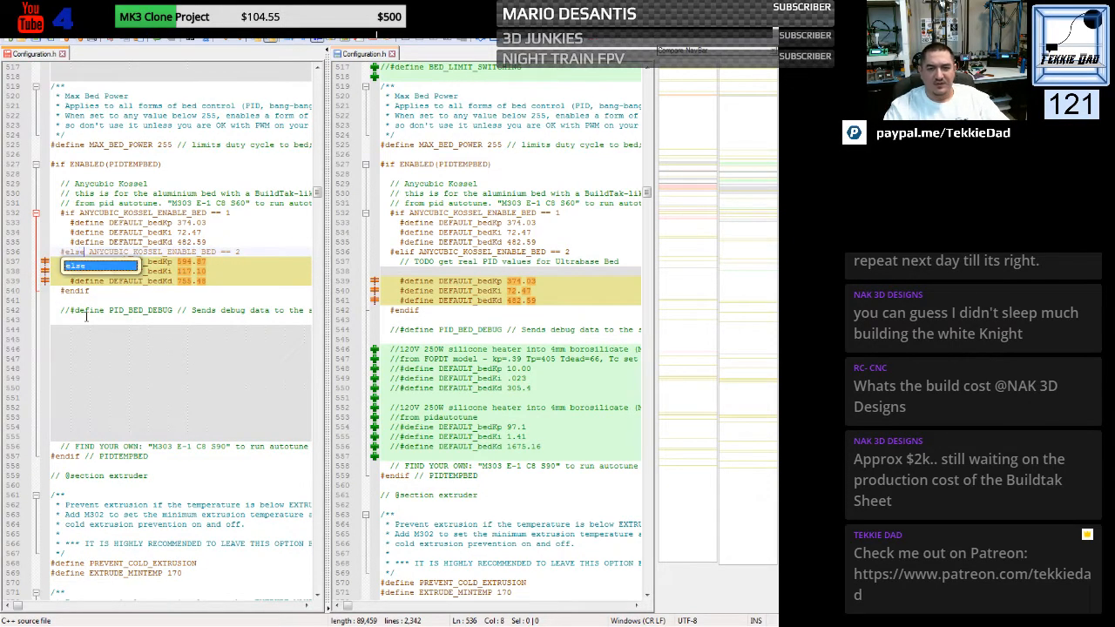
click(121, 343)
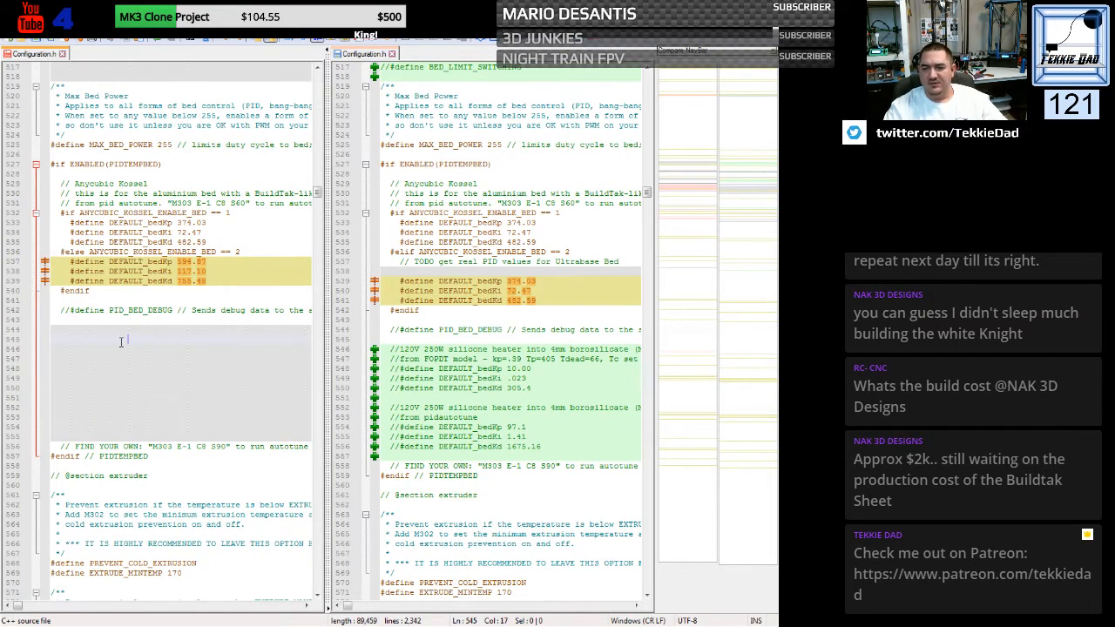
- Examine the differences between the two Configuration.h files from the extrusion length and custom M600 section through the delta and endstop settings
scroll(121, 342, down, 1)
scroll(121, 342, down, 8)
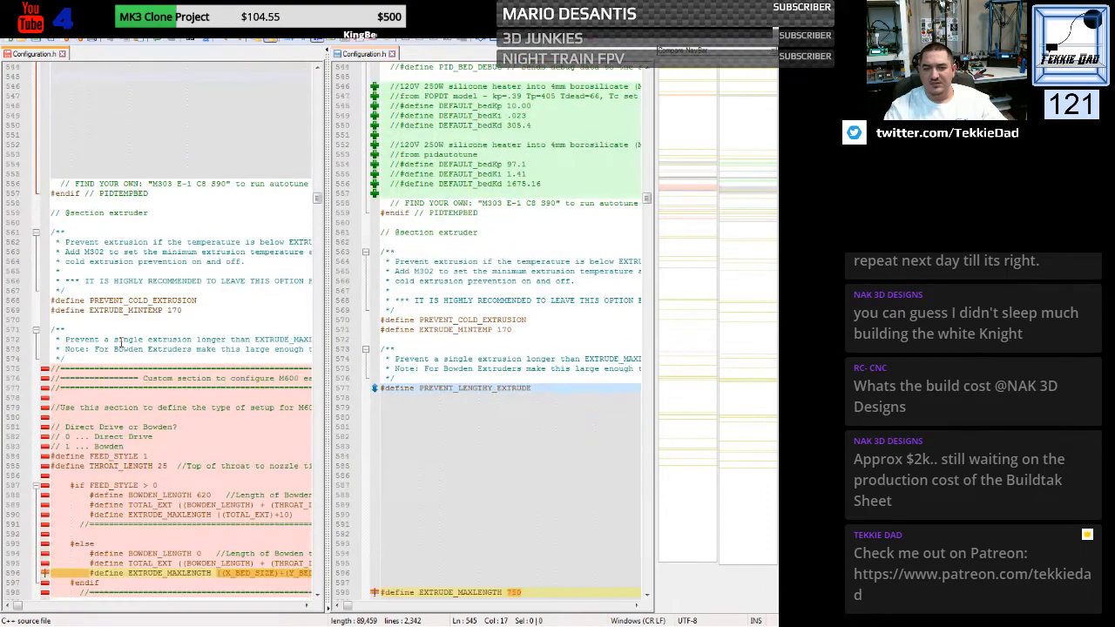
scroll(121, 342, down, 5)
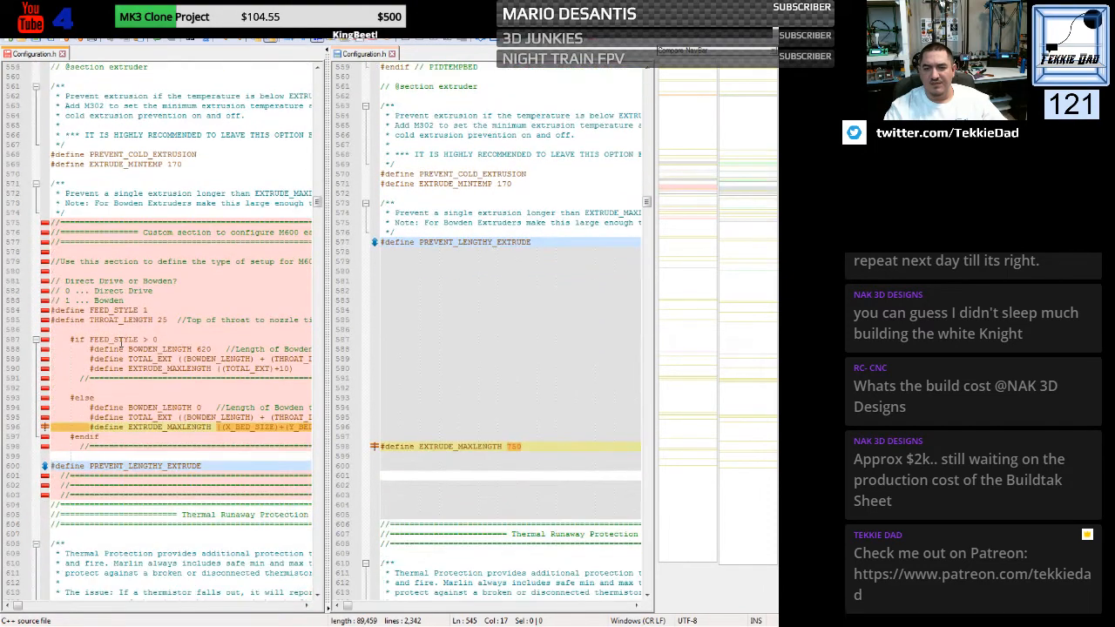
scroll(121, 342, down, 2)
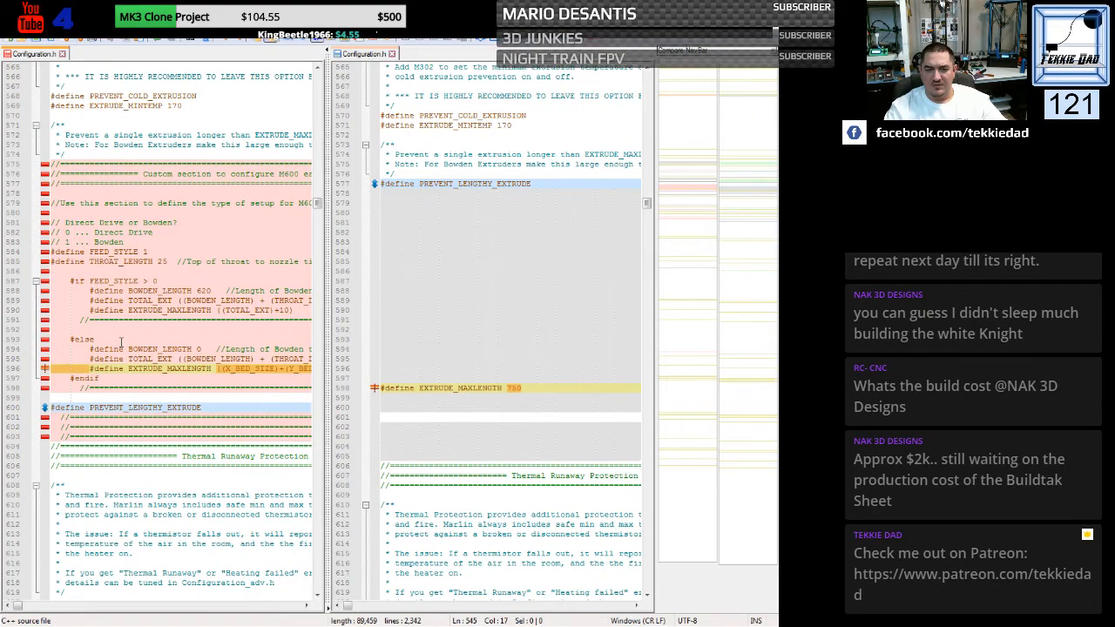
scroll(121, 342, down, 8)
scroll(121, 342, down, 18)
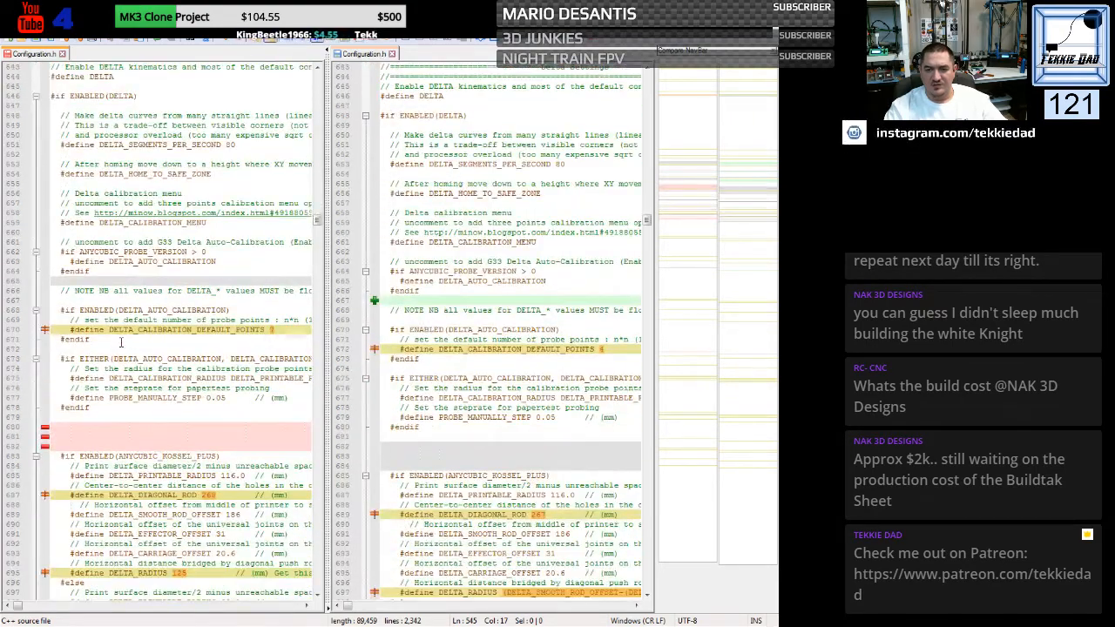
scroll(121, 342, down, 1)
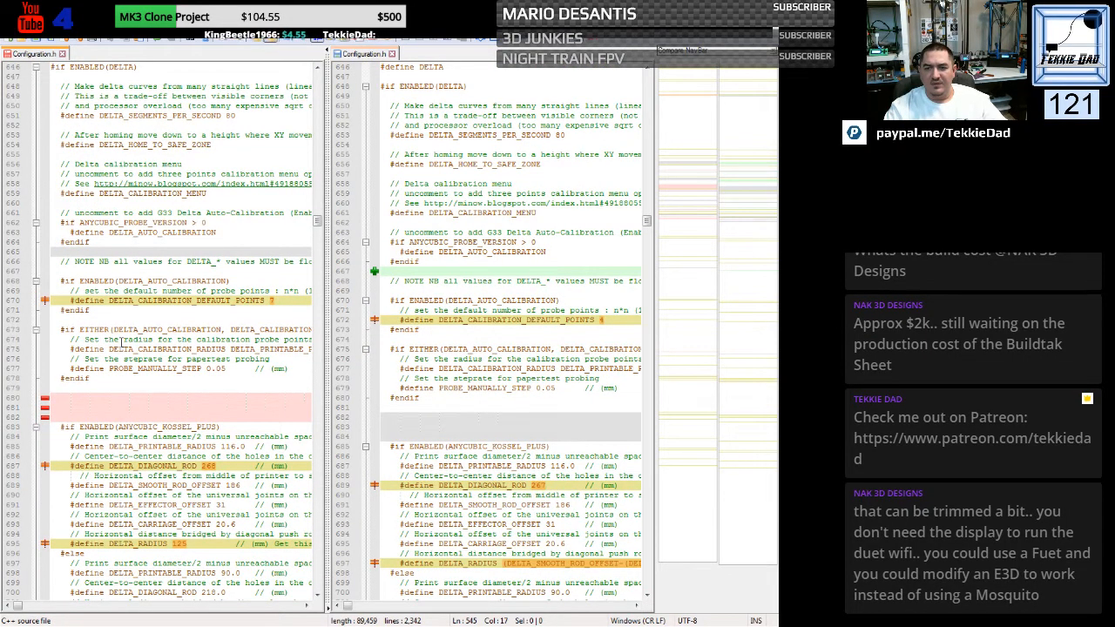
scroll(120, 340, down, 3)
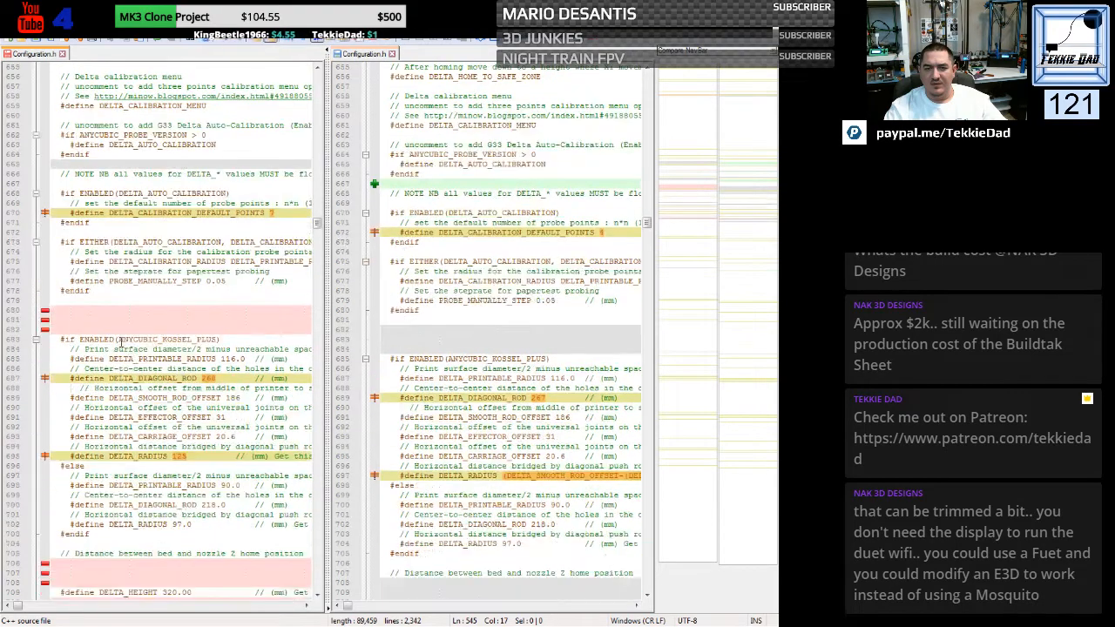
click(209, 243)
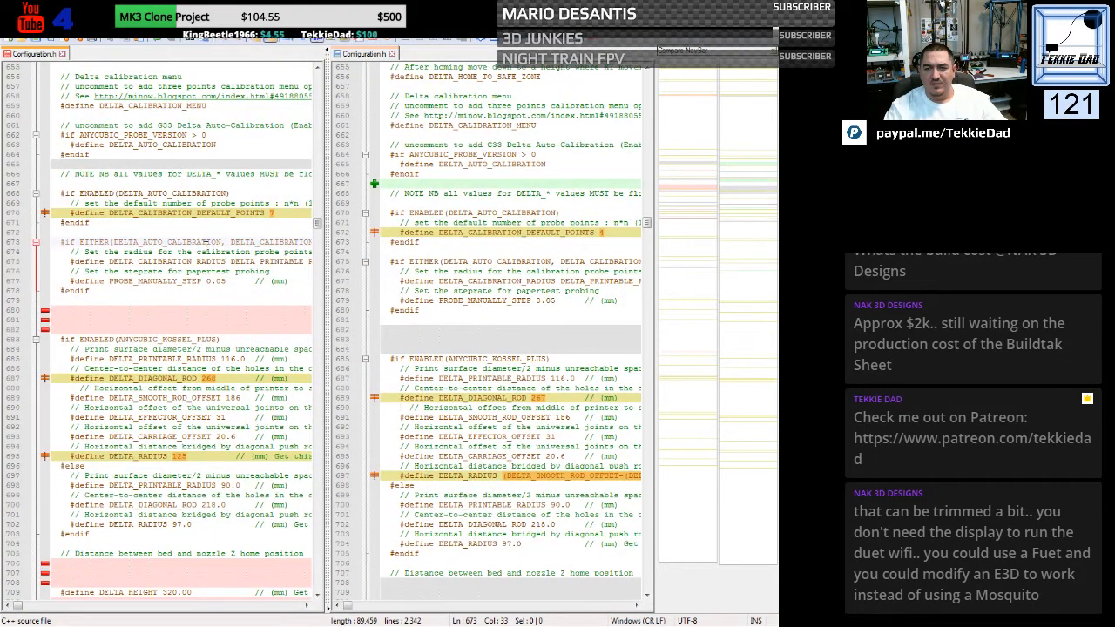
scroll(205, 301, down, 2)
scroll(205, 300, down, 3)
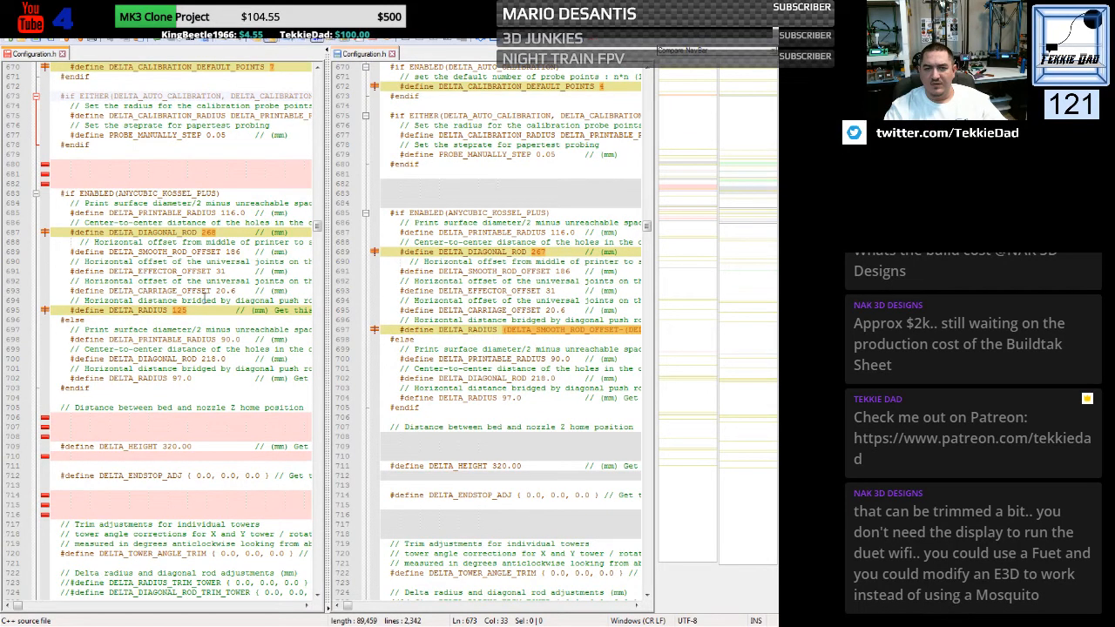
click(214, 261)
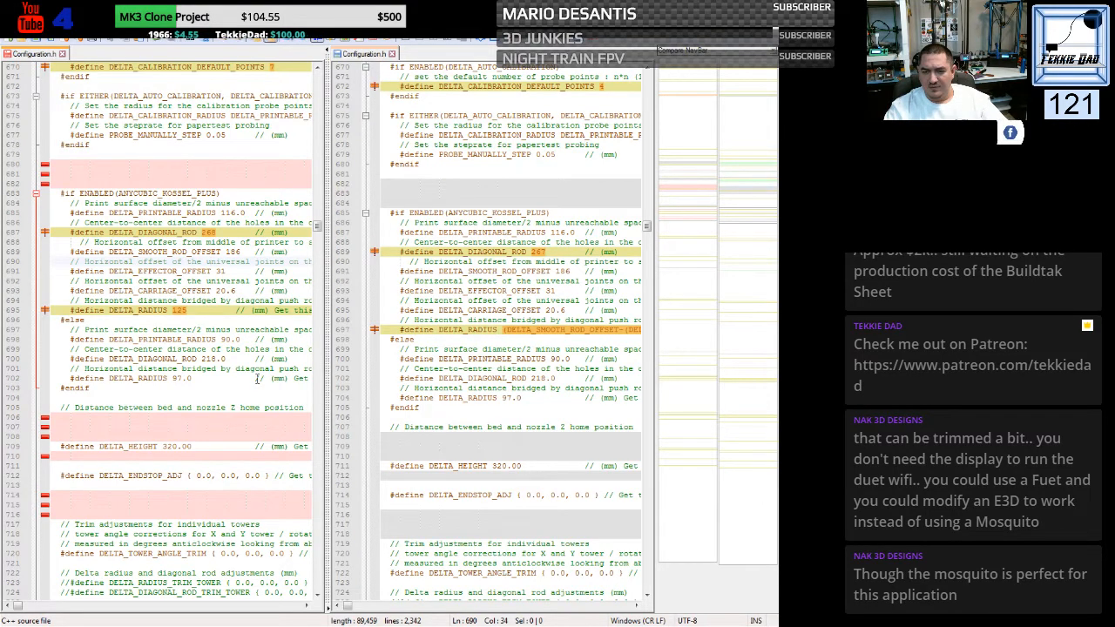
scroll(257, 379, down, 3)
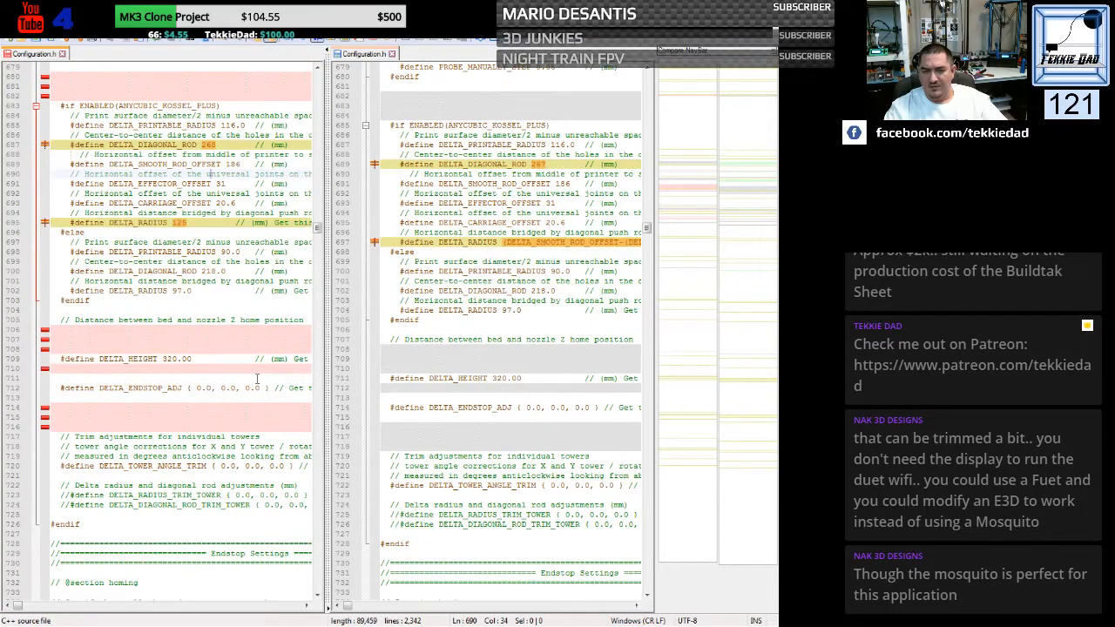
scroll(257, 379, down, 3)
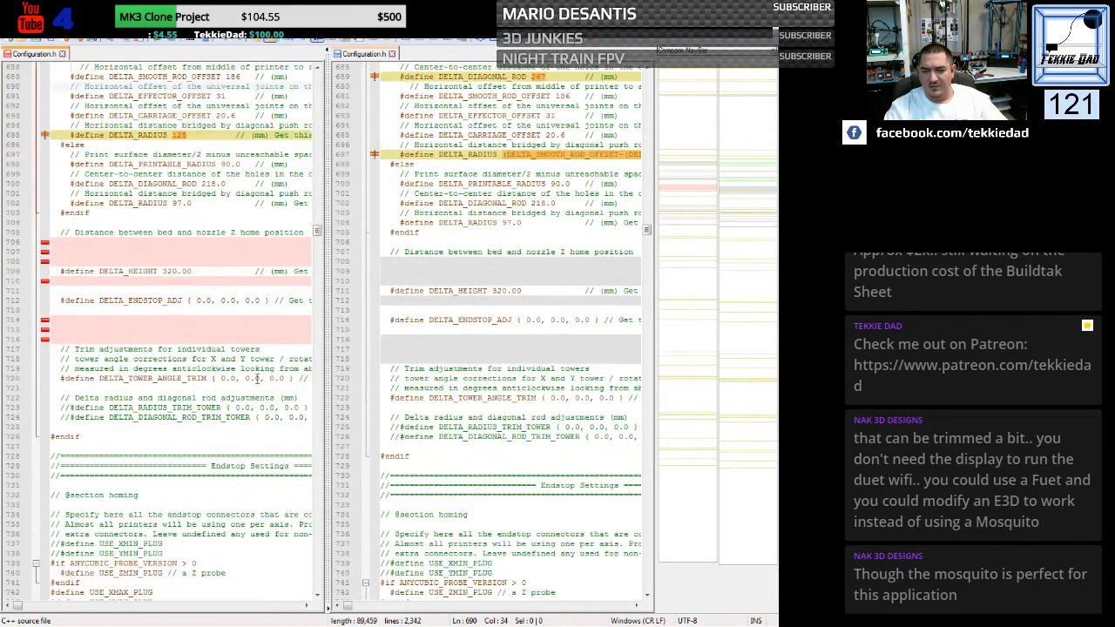
scroll(257, 379, down, 20)
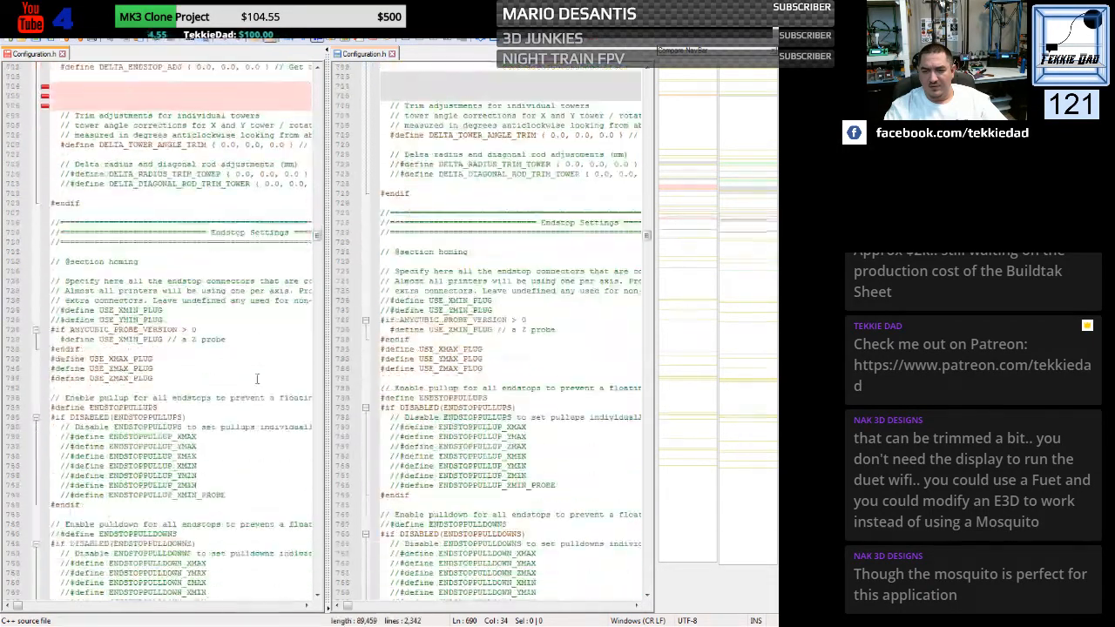
- Re-run the comparison of the two Configuration.h files and recheck the realigned delta and endstop sections
scroll(257, 379, down, 2)
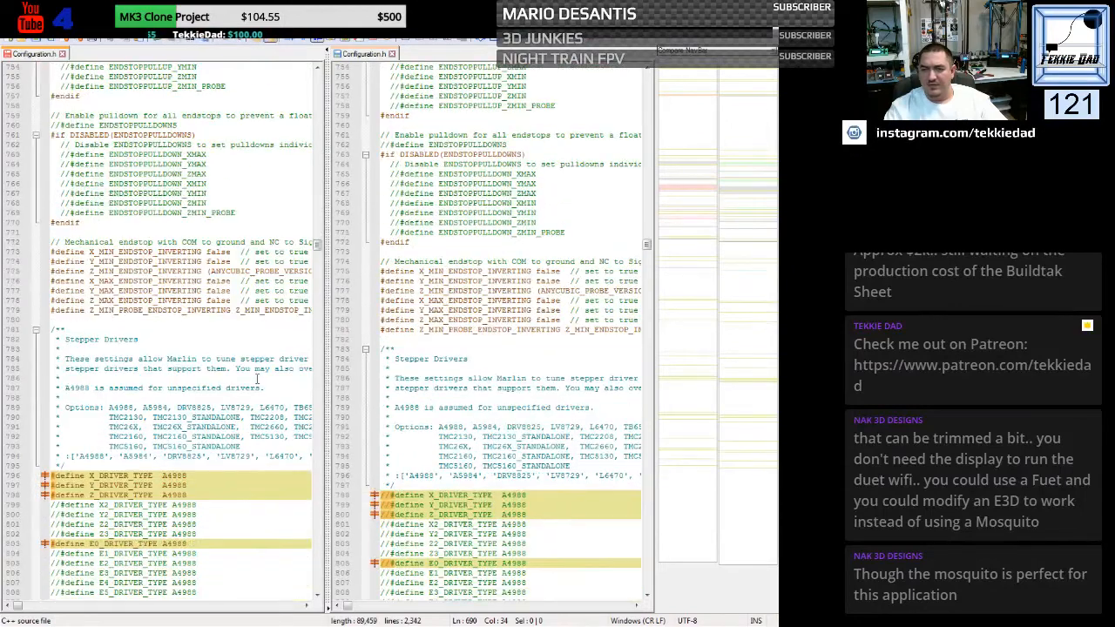
scroll(268, 360, down, 1)
click(493, 42)
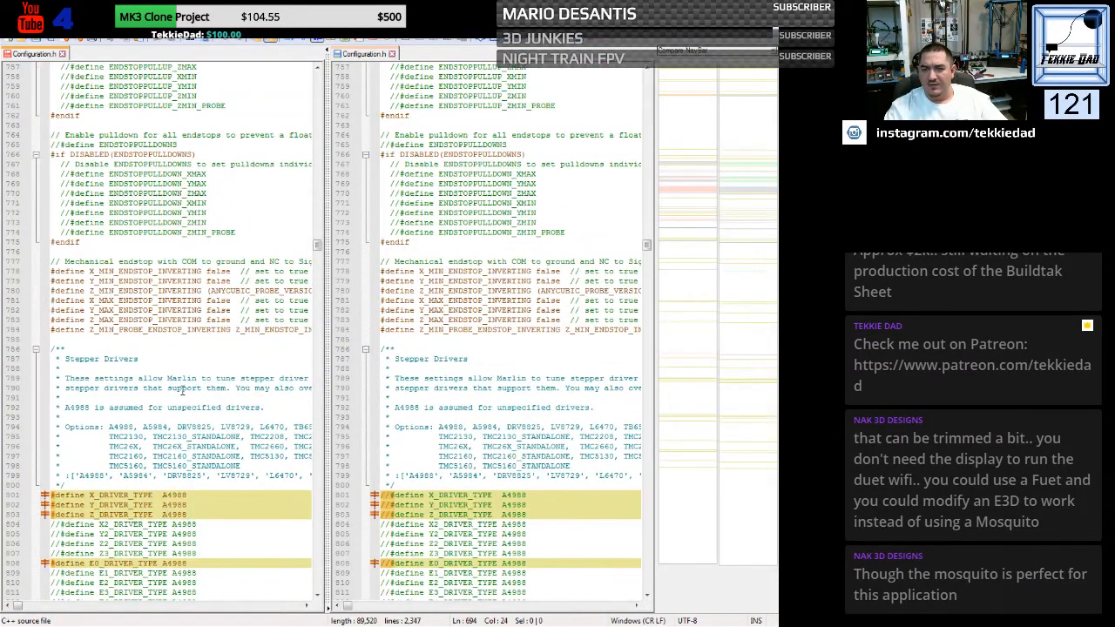
scroll(181, 390, up, 20)
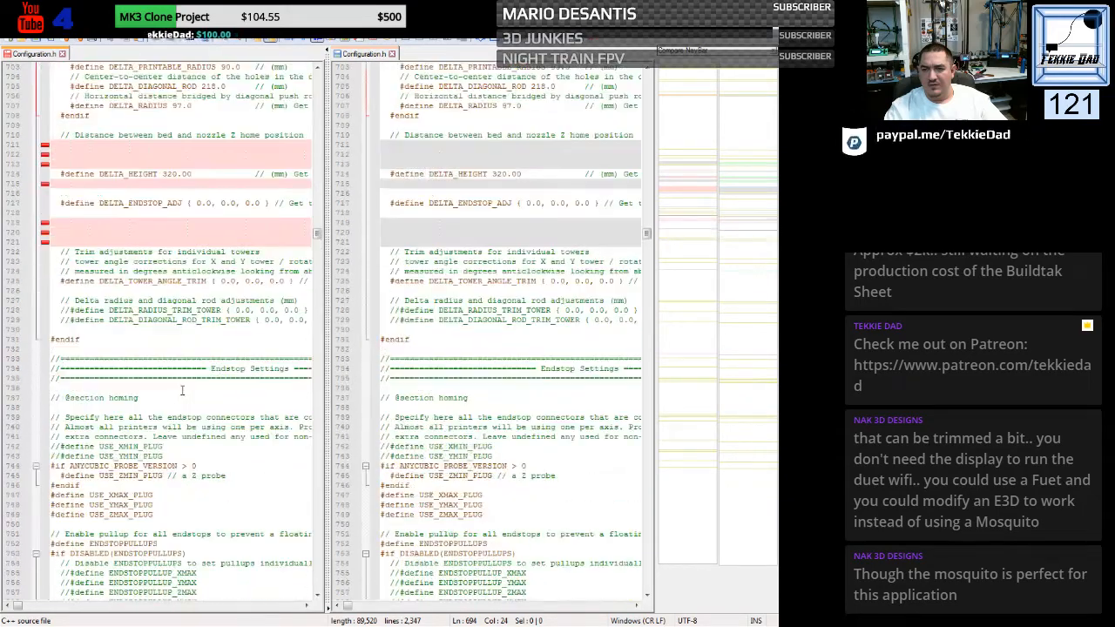
scroll(181, 390, up, 11)
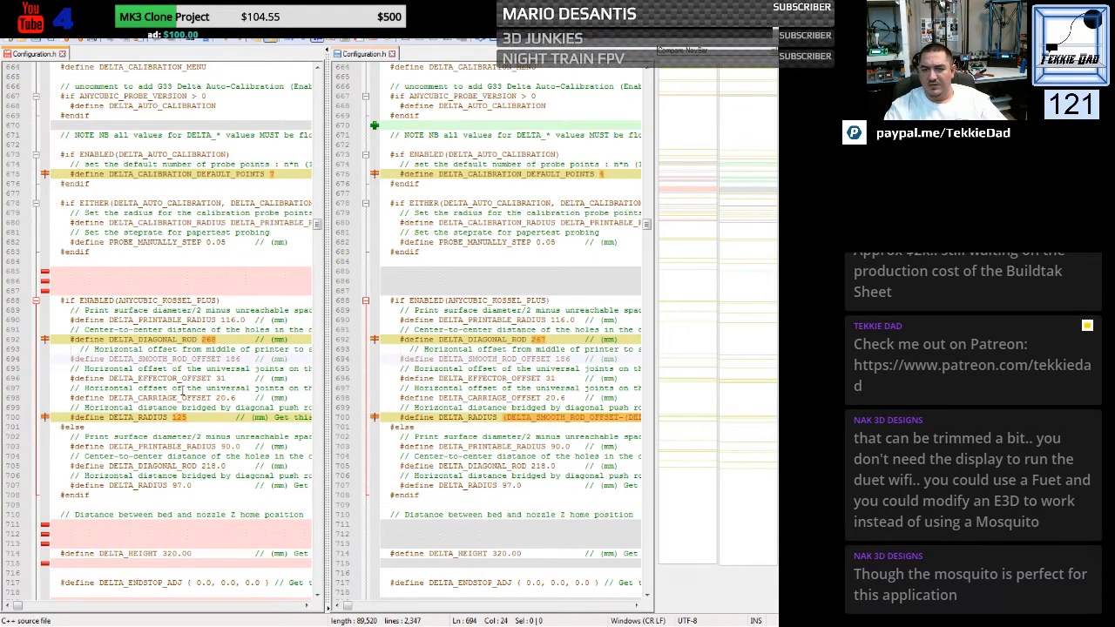
scroll(181, 389, down, 20)
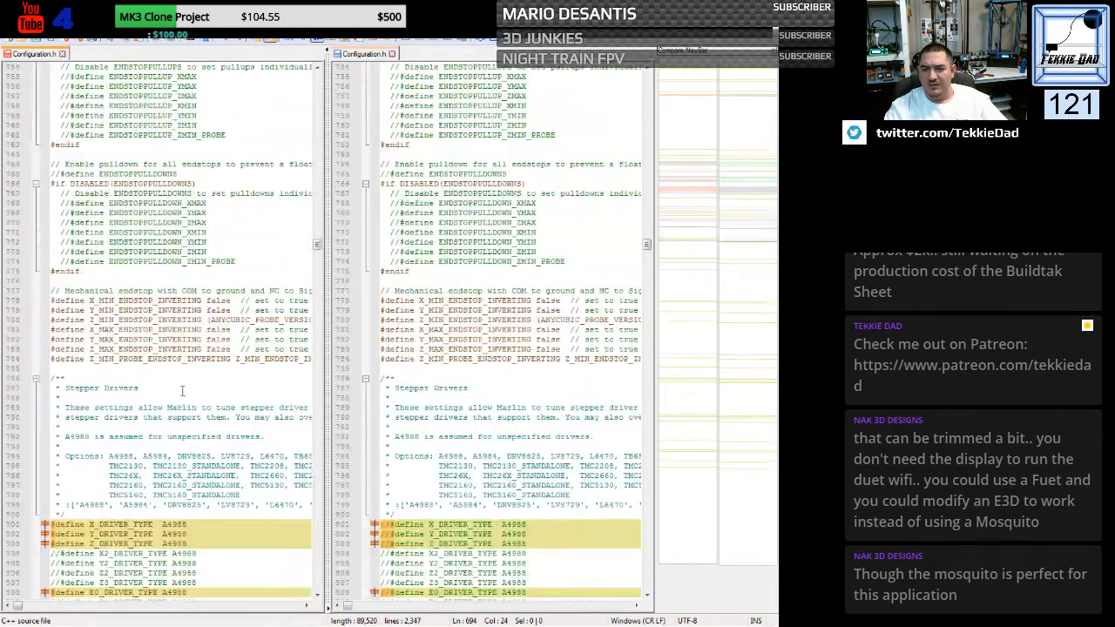
- Examine the differences between the two Configuration.h files from the stepper driver types through the acceleration, jerk and Z probe type settings
scroll(181, 390, down, 9)
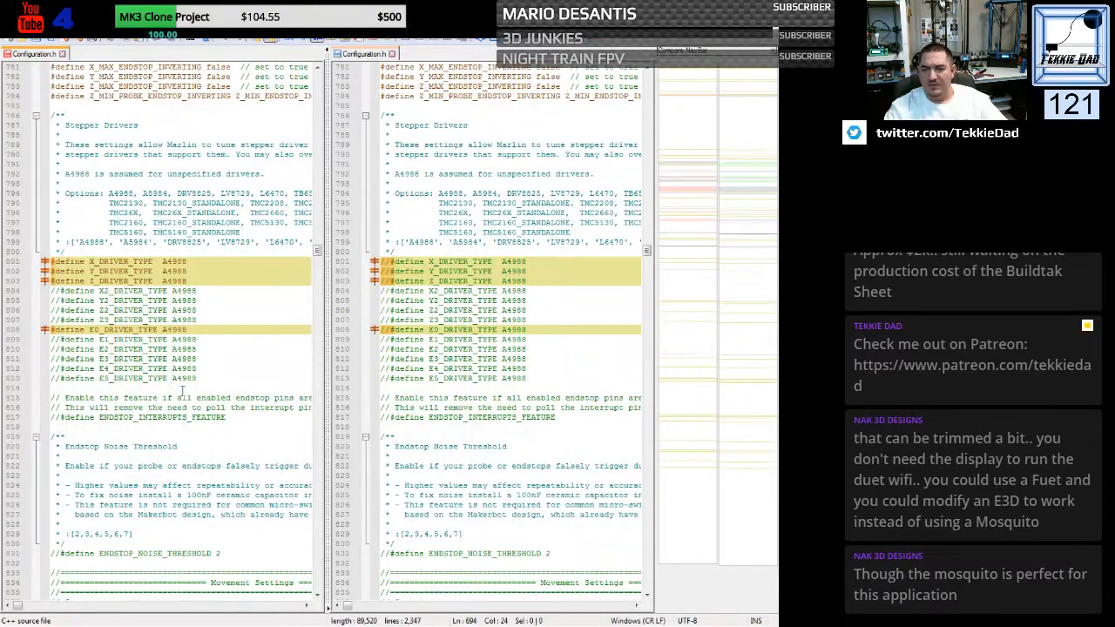
scroll(181, 390, down, 1)
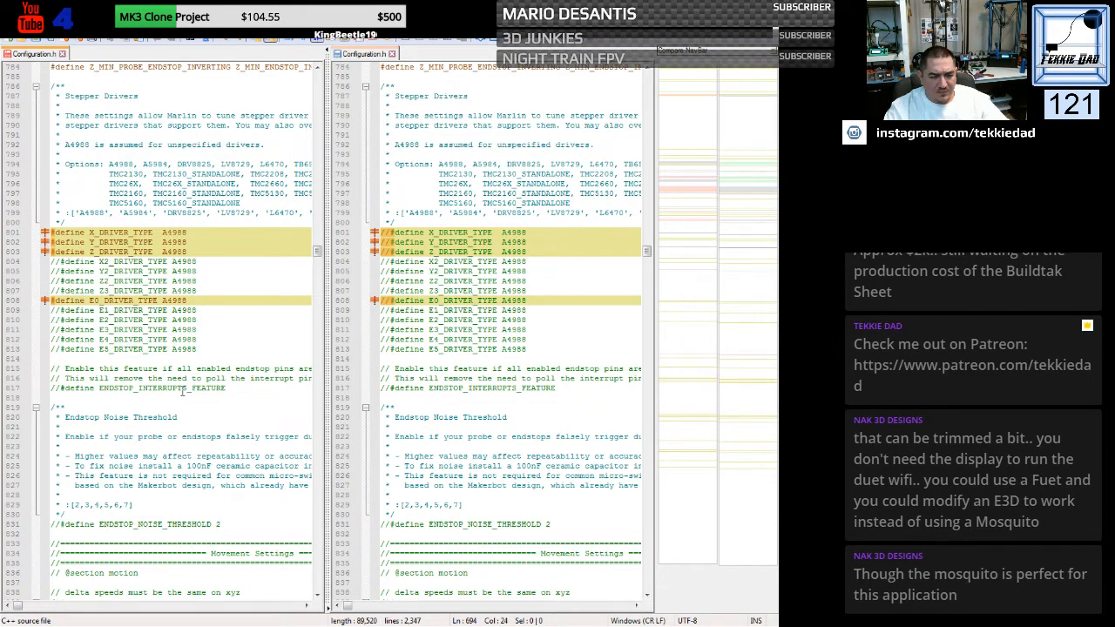
scroll(182, 392, down, 15)
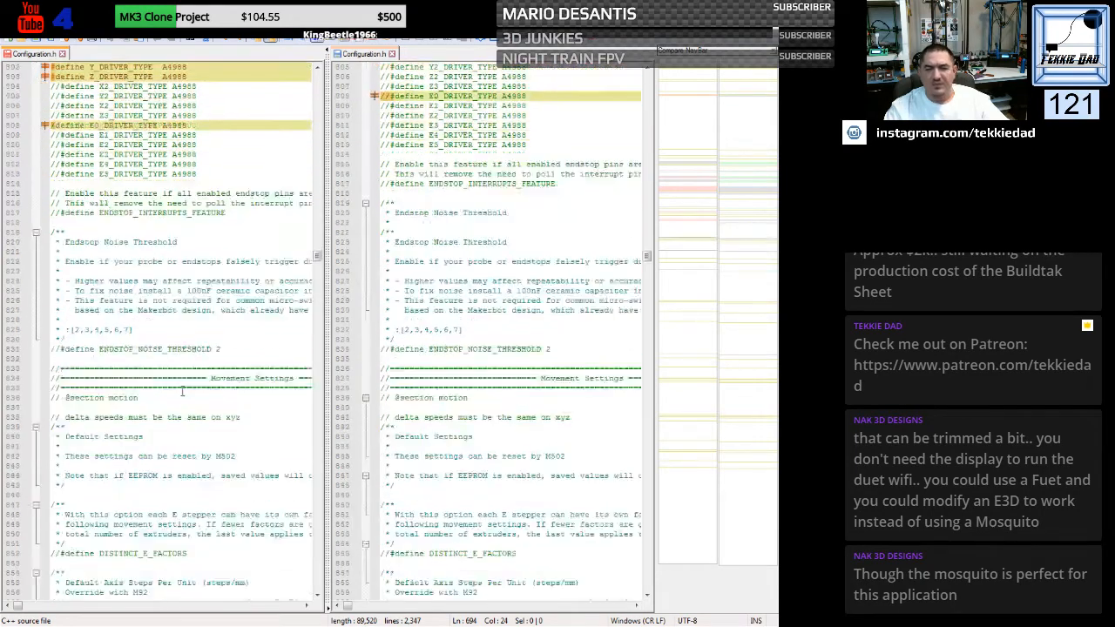
scroll(182, 390, down, 8)
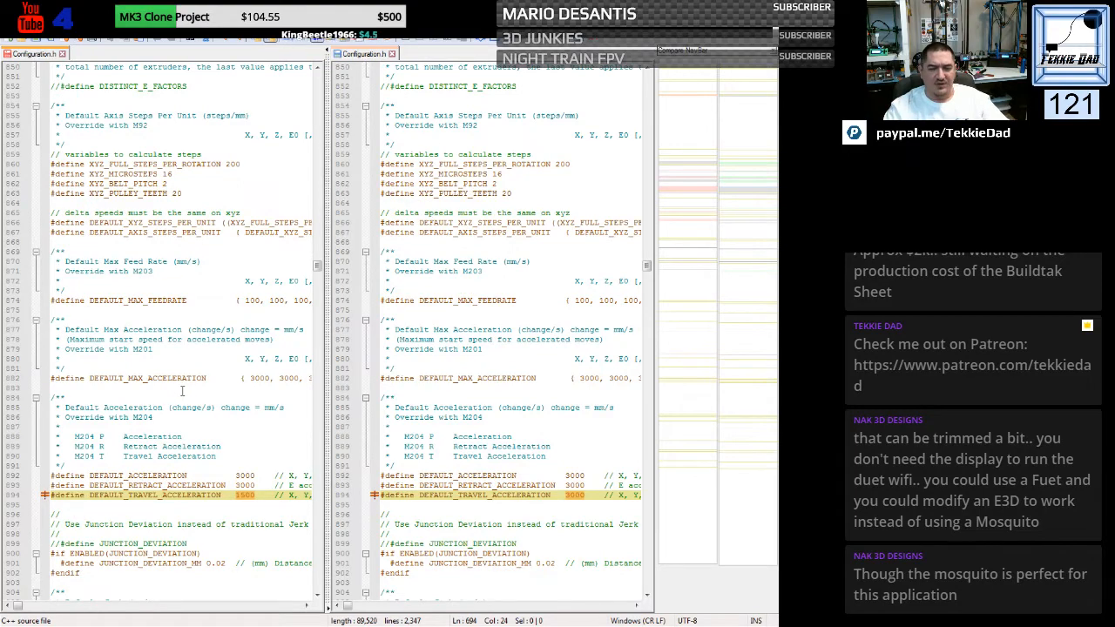
scroll(182, 392, down, 5)
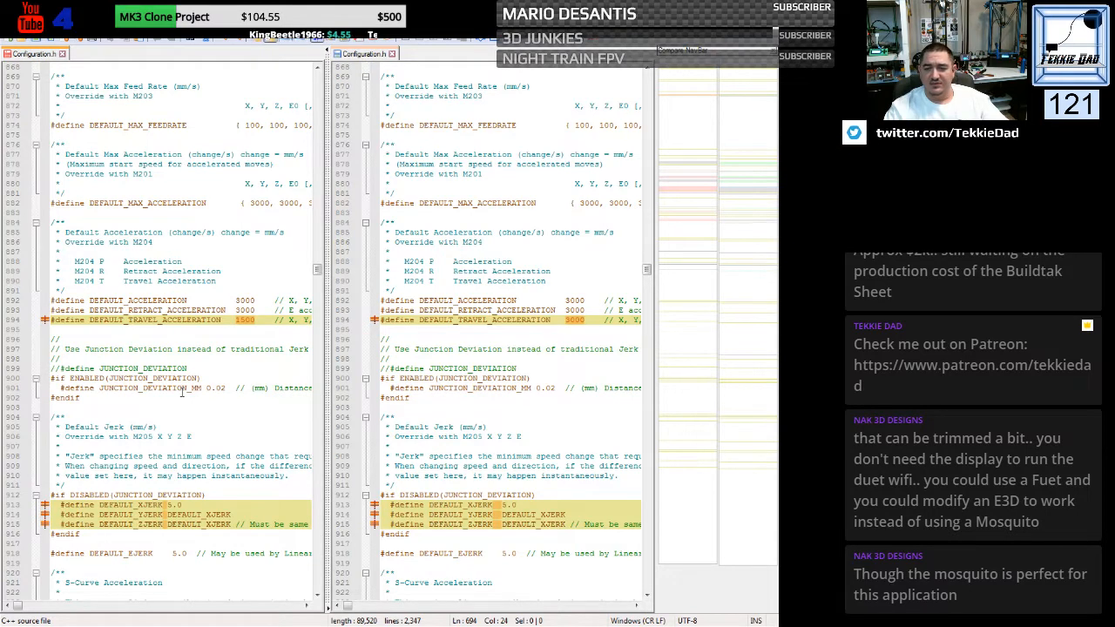
scroll(182, 392, down, 3)
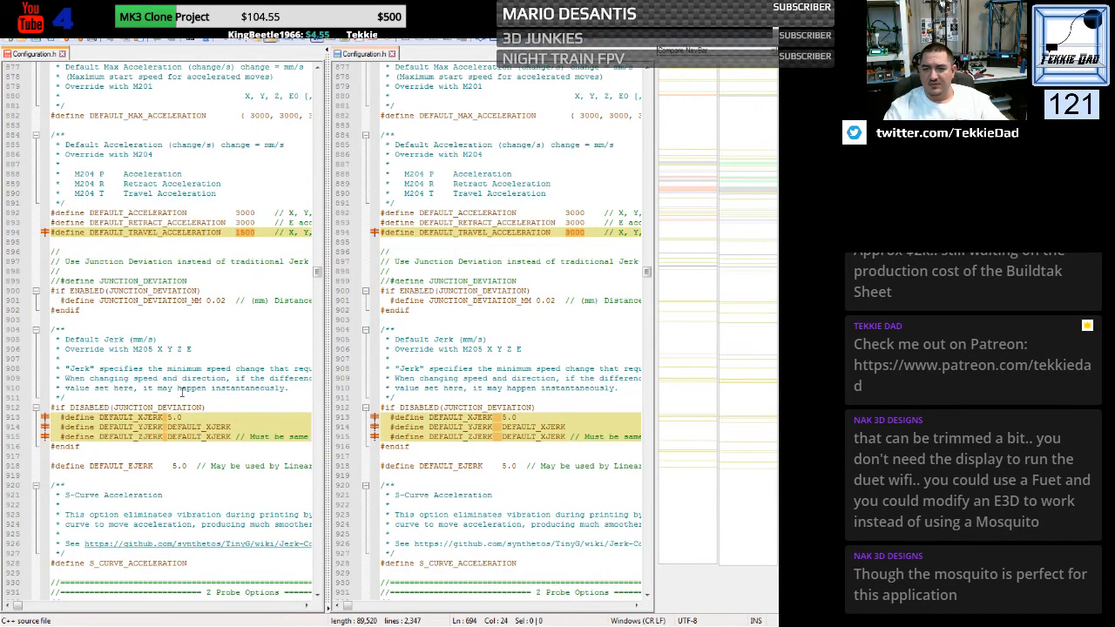
scroll(182, 391, down, 12)
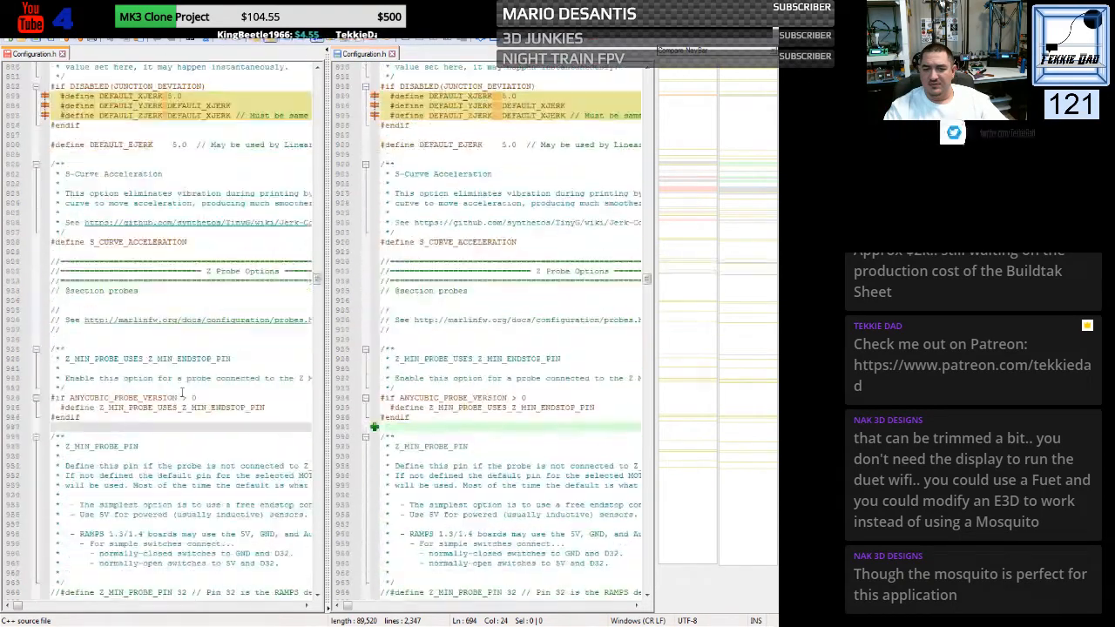
scroll(182, 392, down, 15)
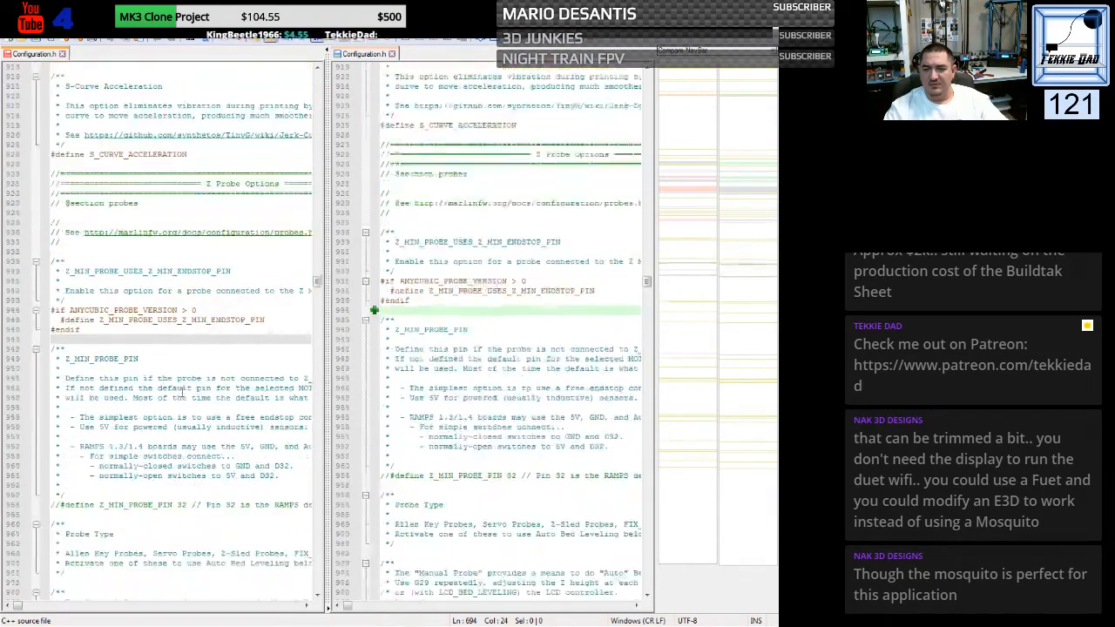
scroll(182, 392, down, 11)
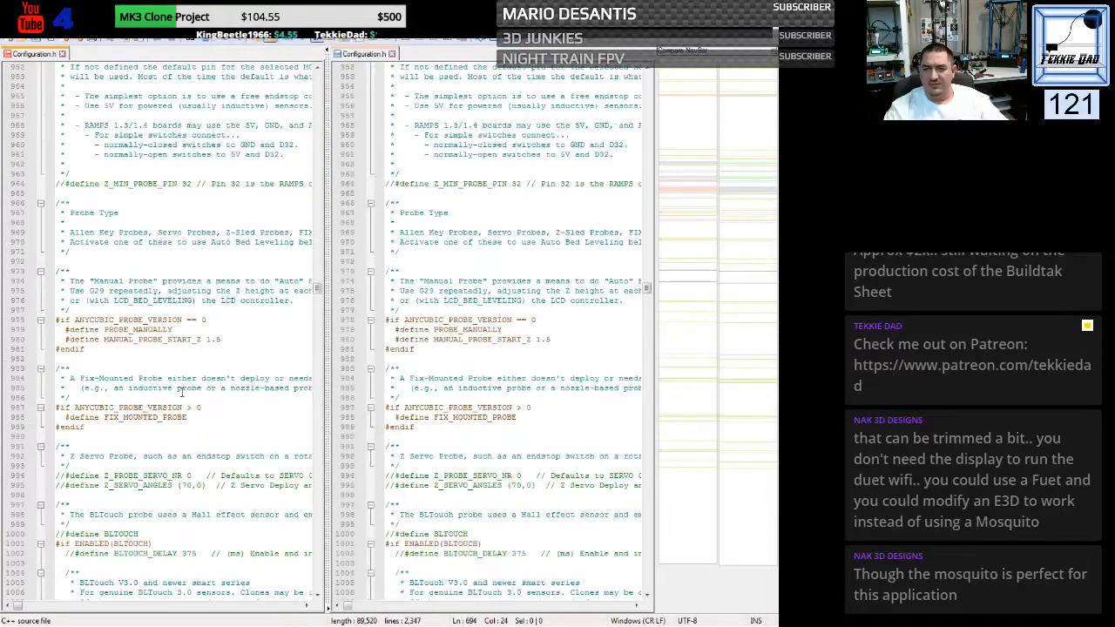
- Compare the probe offset, probe clearance, inactive extruder, homing direction and software endstop settings in both Configuration.h files
scroll(182, 392, down, 20)
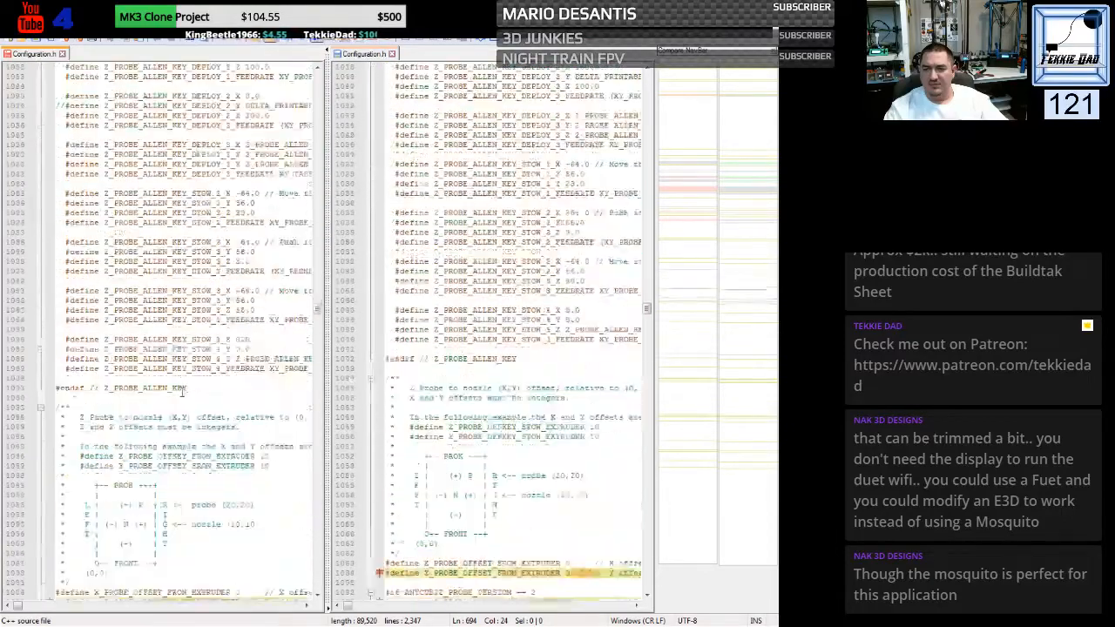
scroll(182, 392, down, 3)
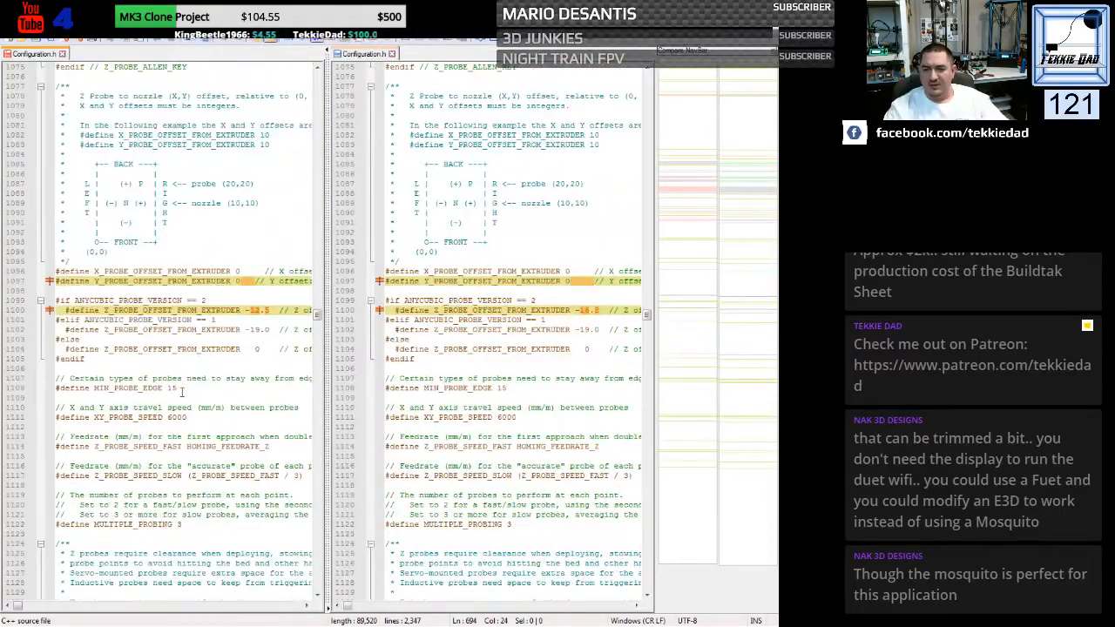
scroll(182, 392, down, 1)
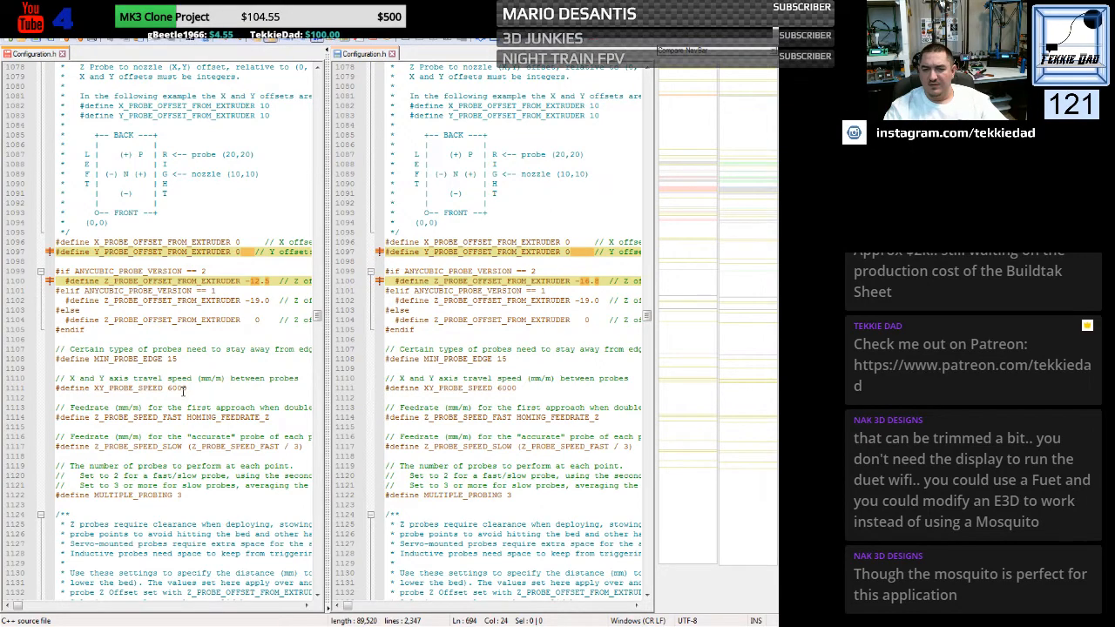
scroll(182, 391, down, 1)
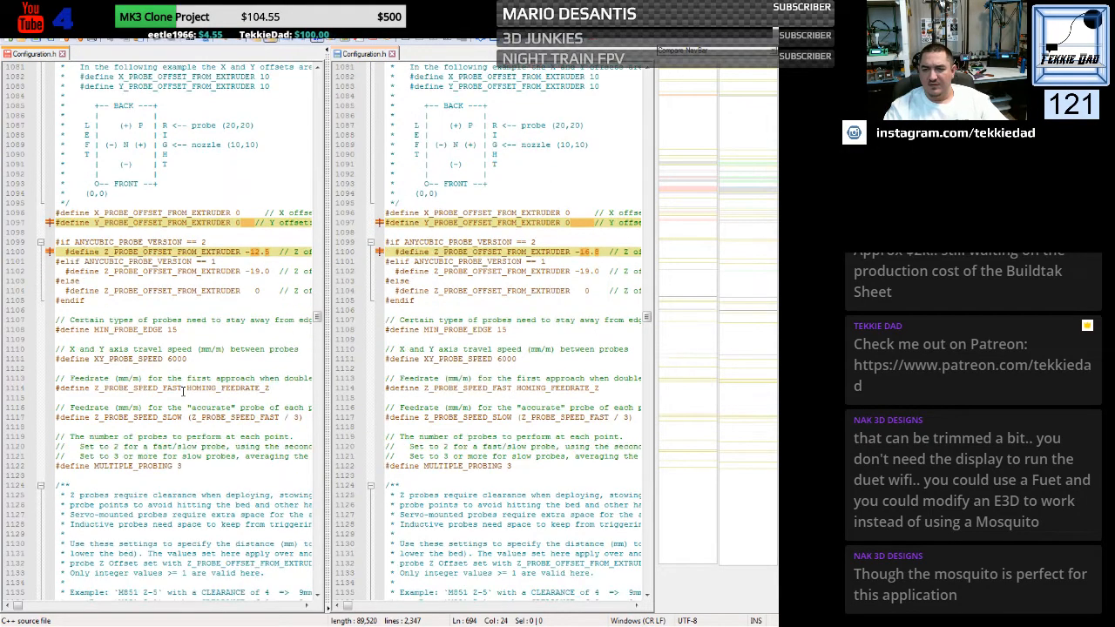
scroll(182, 392, down, 14)
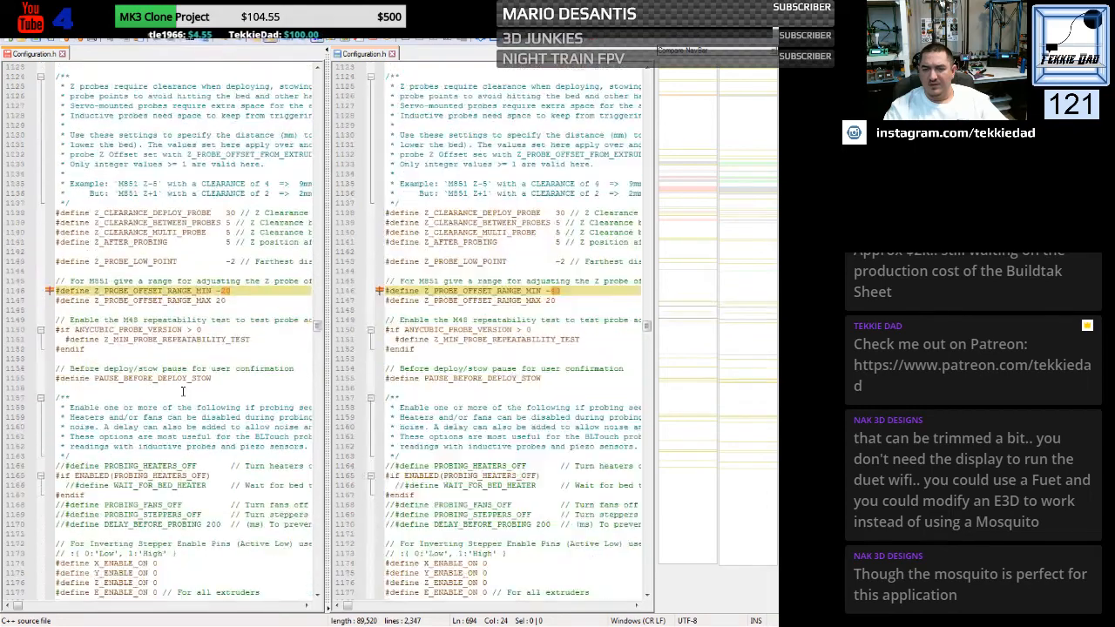
scroll(182, 392, down, 12)
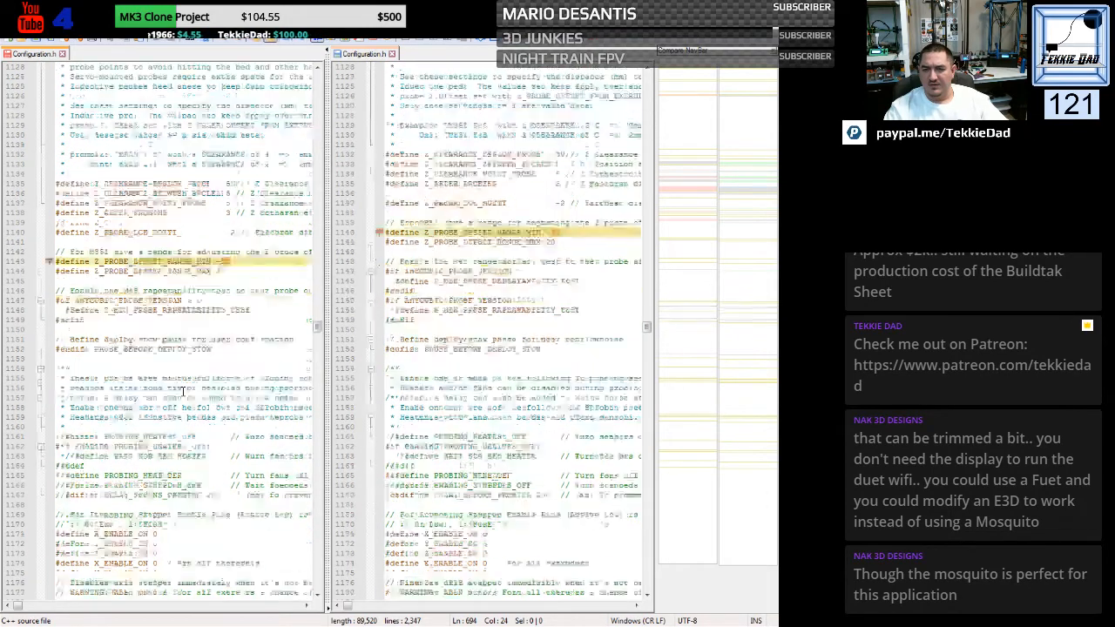
scroll(183, 392, down, 2)
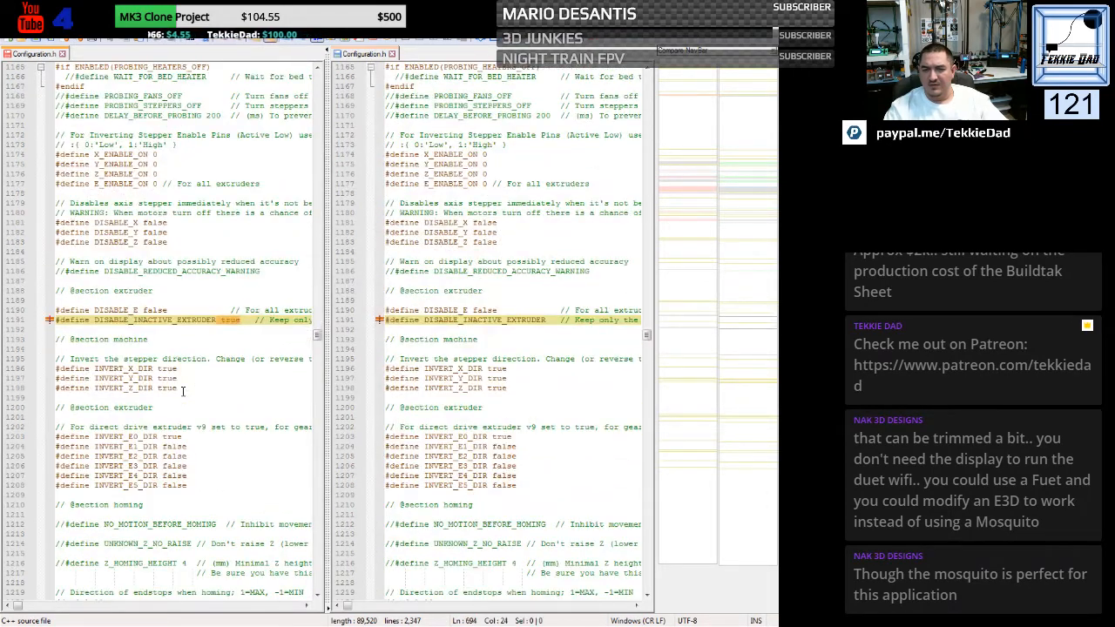
scroll(182, 391, down, 20)
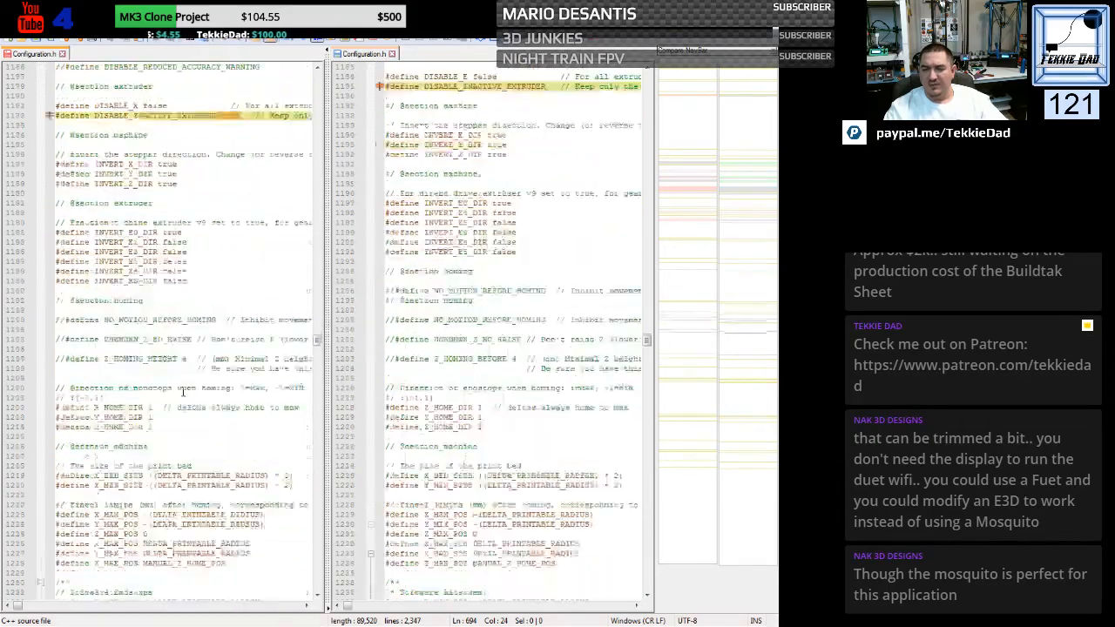
scroll(183, 391, up, 8)
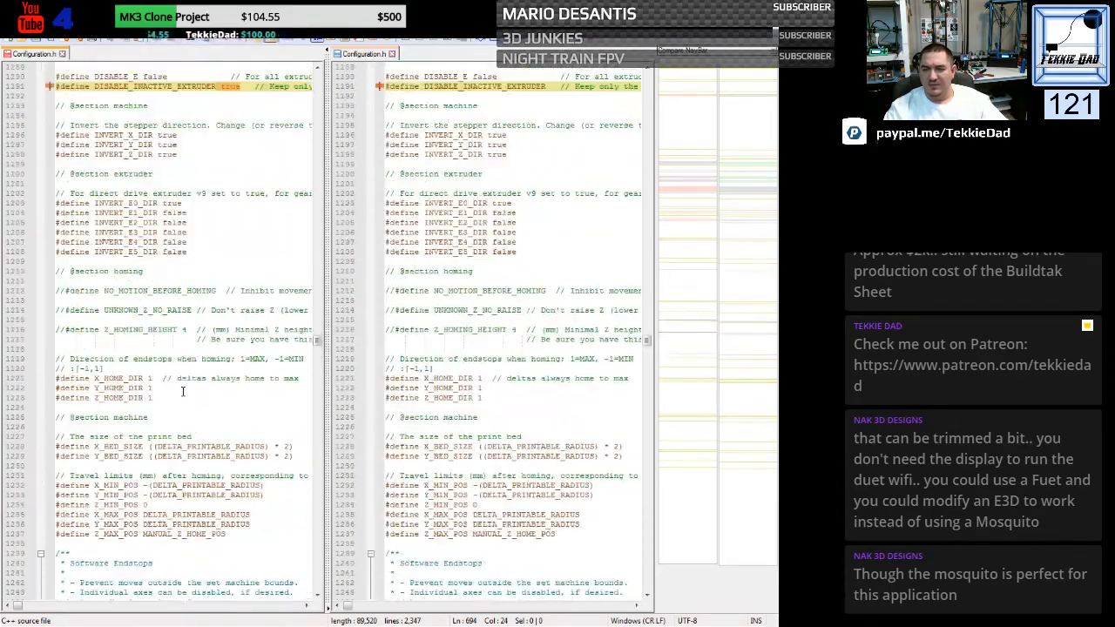
scroll(183, 392, down, 20)
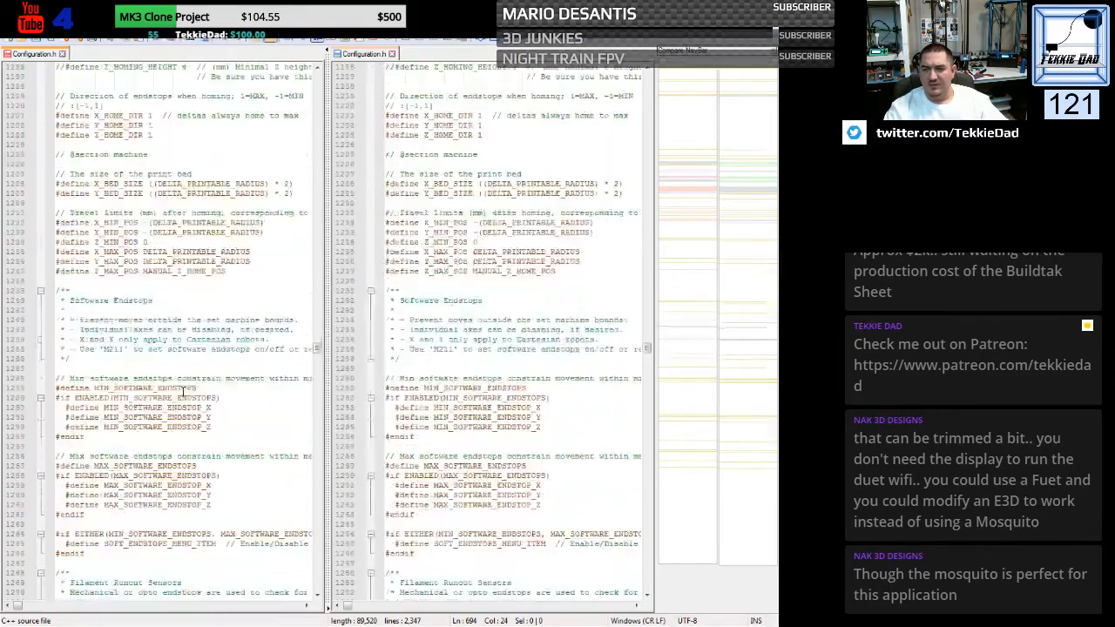
- Review the differences from the bed leveling options through the preheat constants, nozzle parking, print counter, LCD and encoder settings
scroll(183, 391, down, 8)
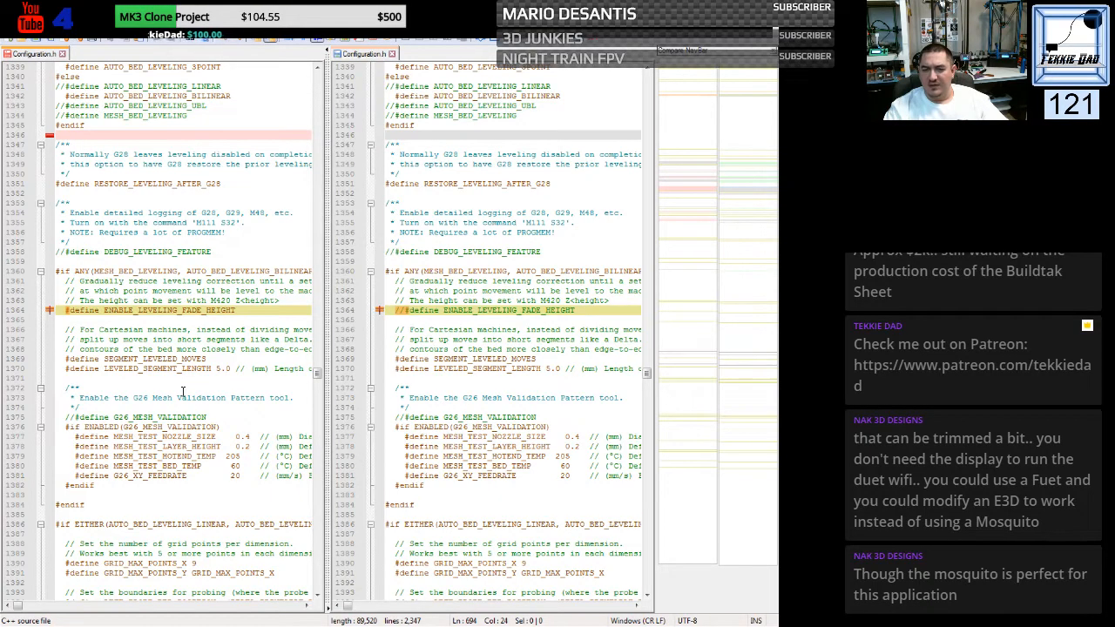
scroll(183, 391, down, 3)
scroll(183, 391, down, 11)
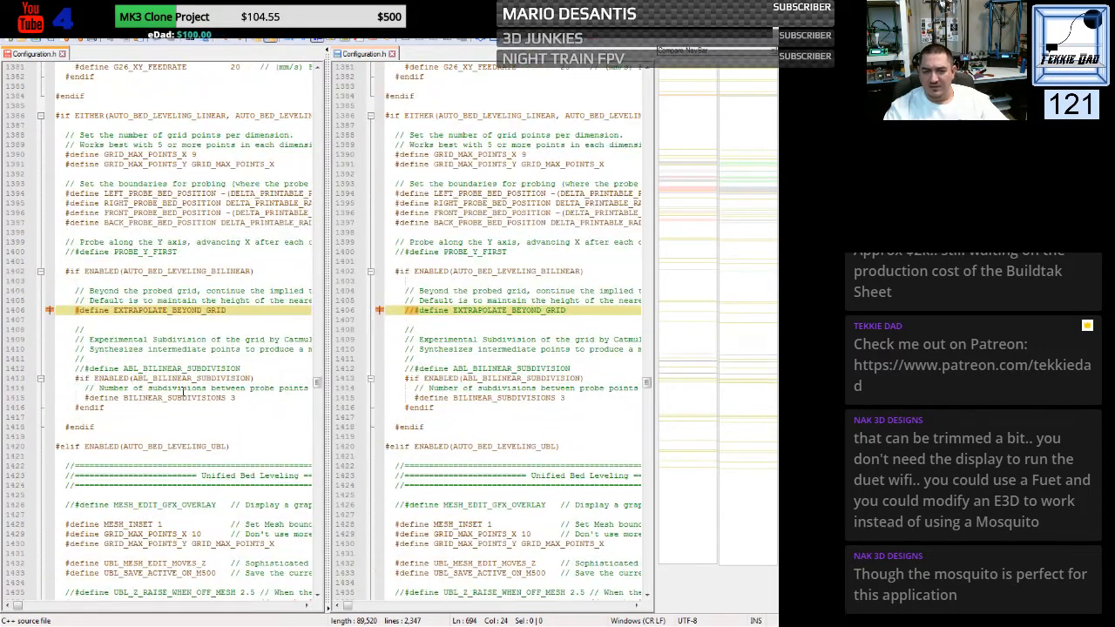
scroll(183, 391, down, 10)
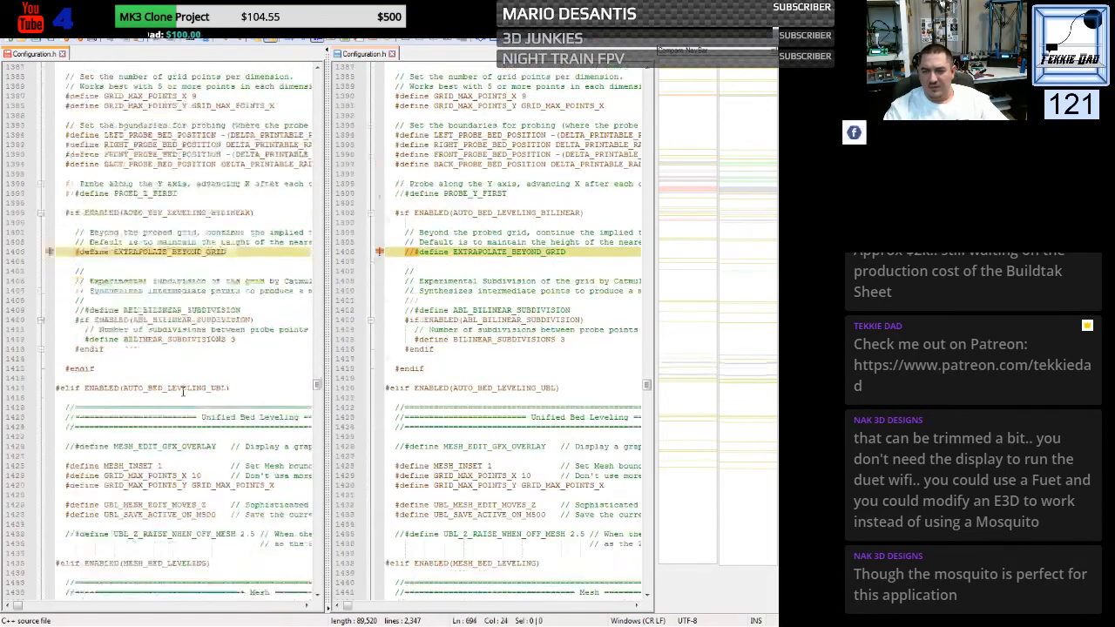
scroll(183, 391, down, 9)
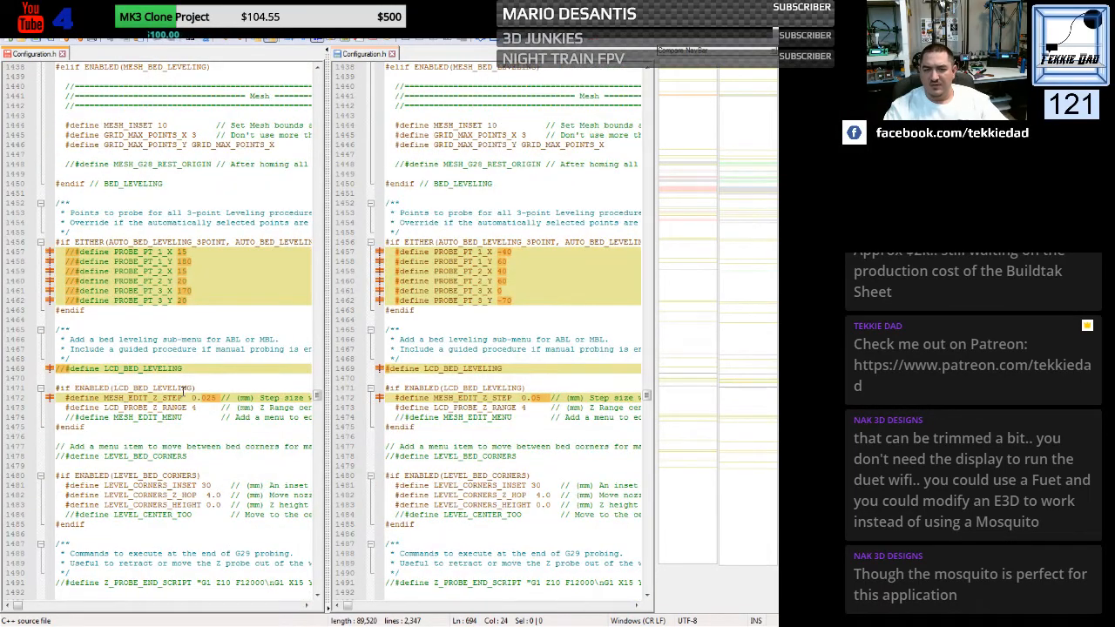
scroll(182, 391, down, 9)
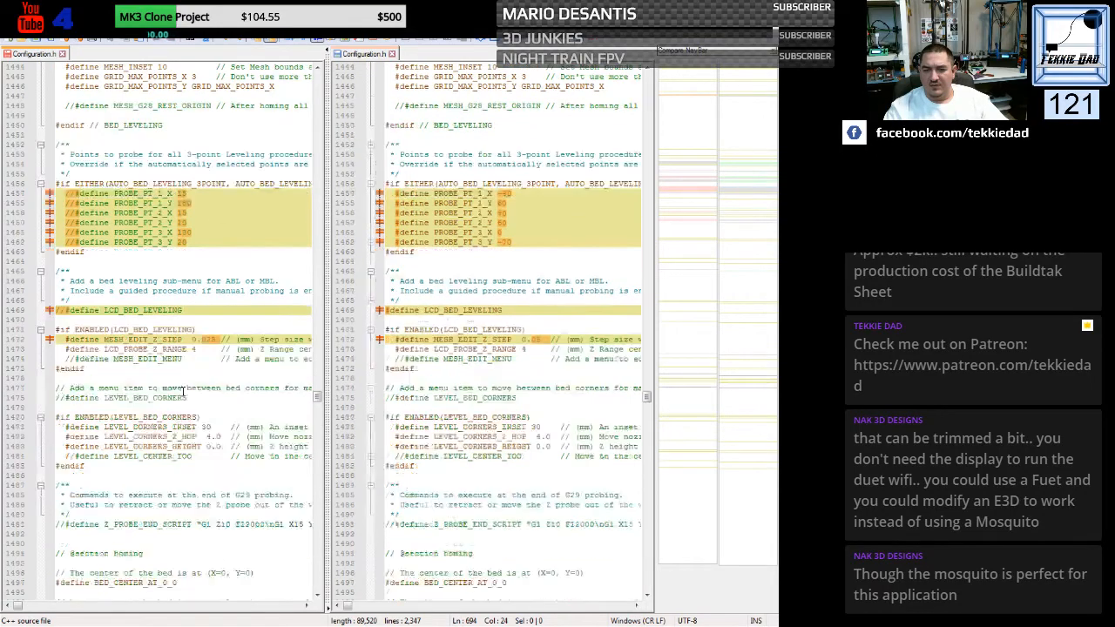
scroll(183, 391, down, 20)
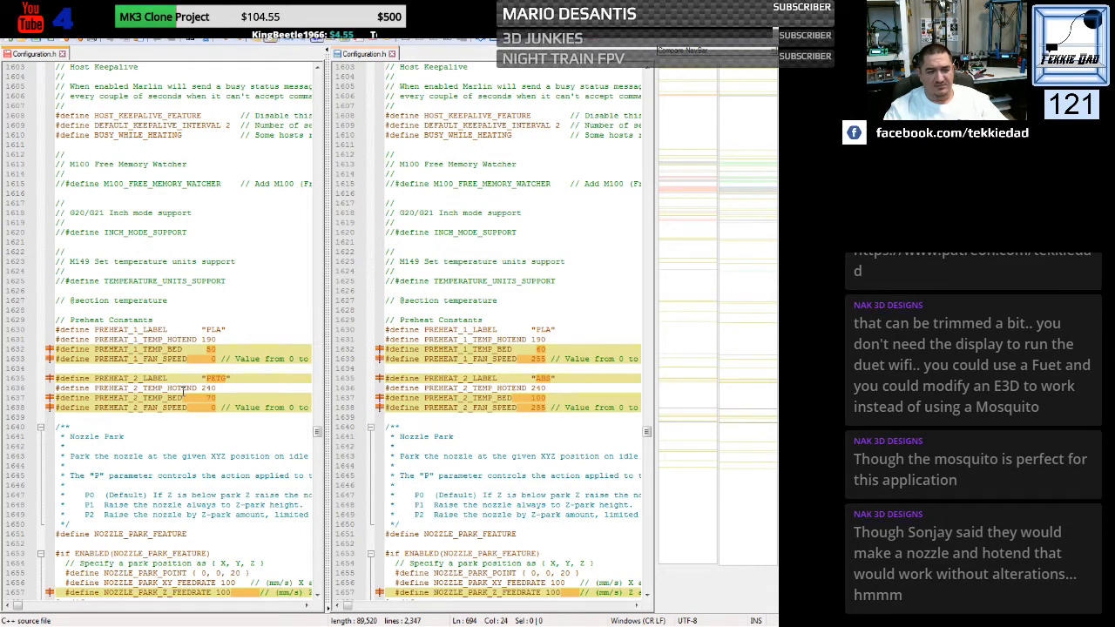
scroll(183, 389, down, 1)
scroll(183, 391, down, 6)
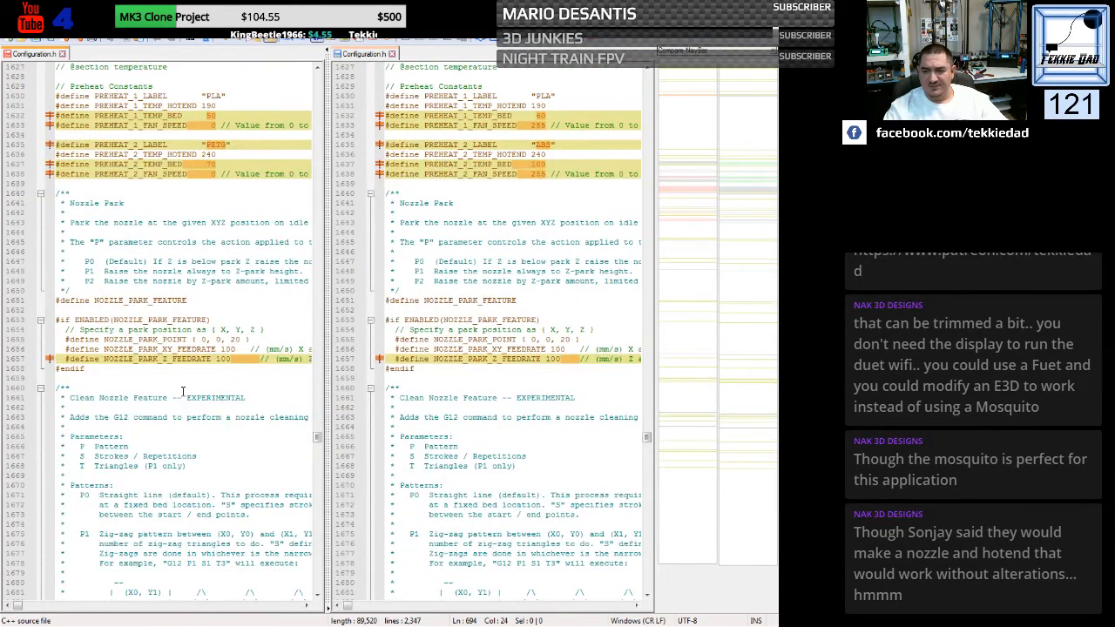
scroll(183, 391, down, 20)
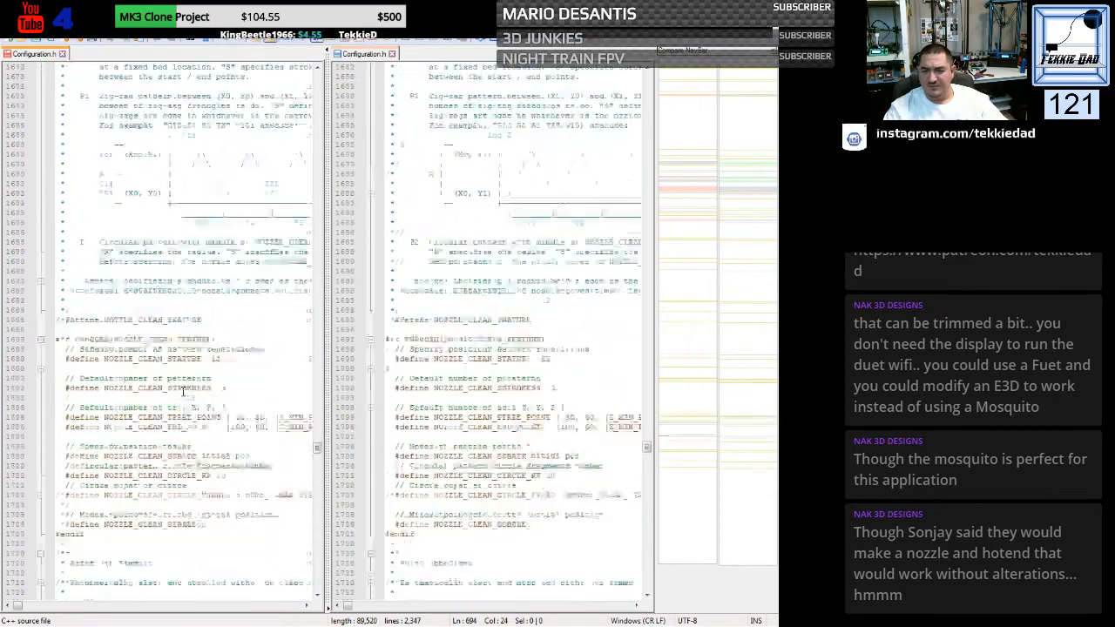
scroll(183, 391, down, 1)
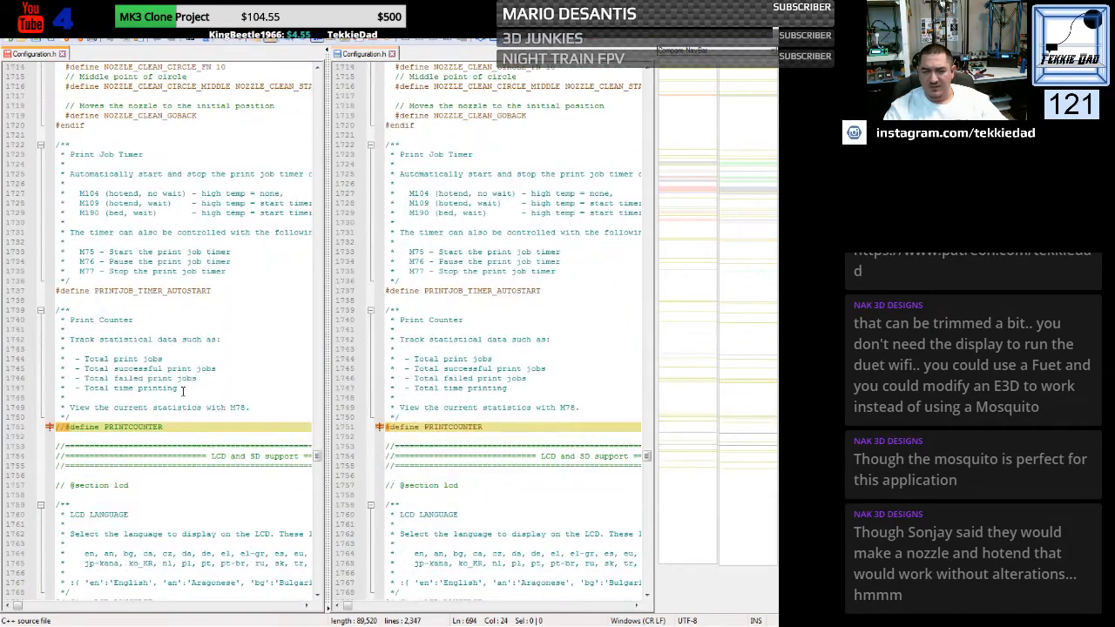
scroll(183, 391, down, 20)
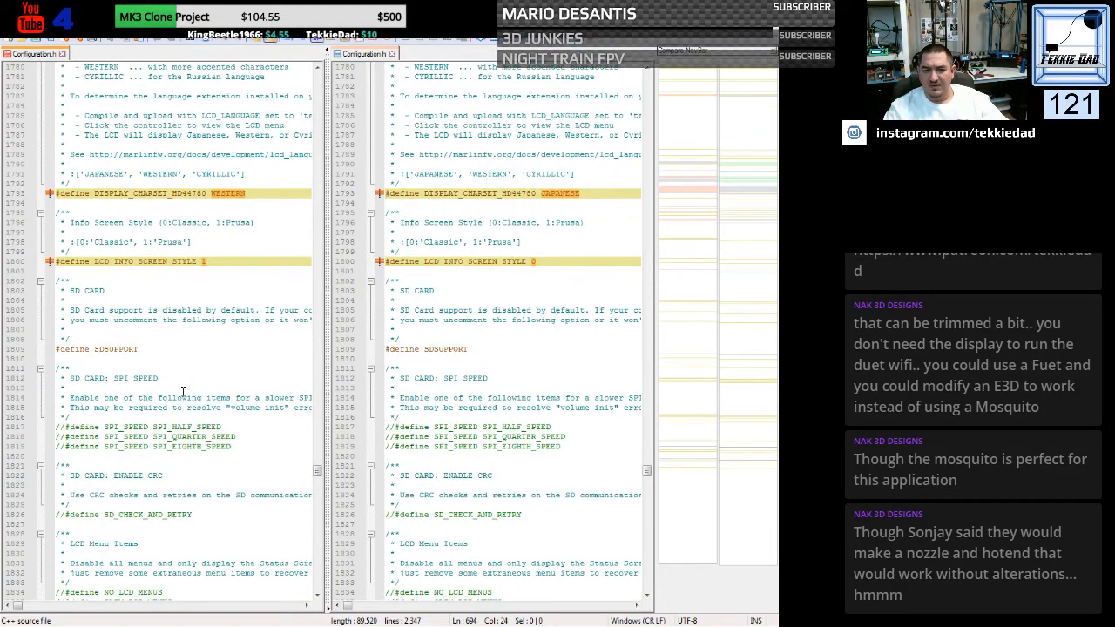
scroll(183, 391, down, 12)
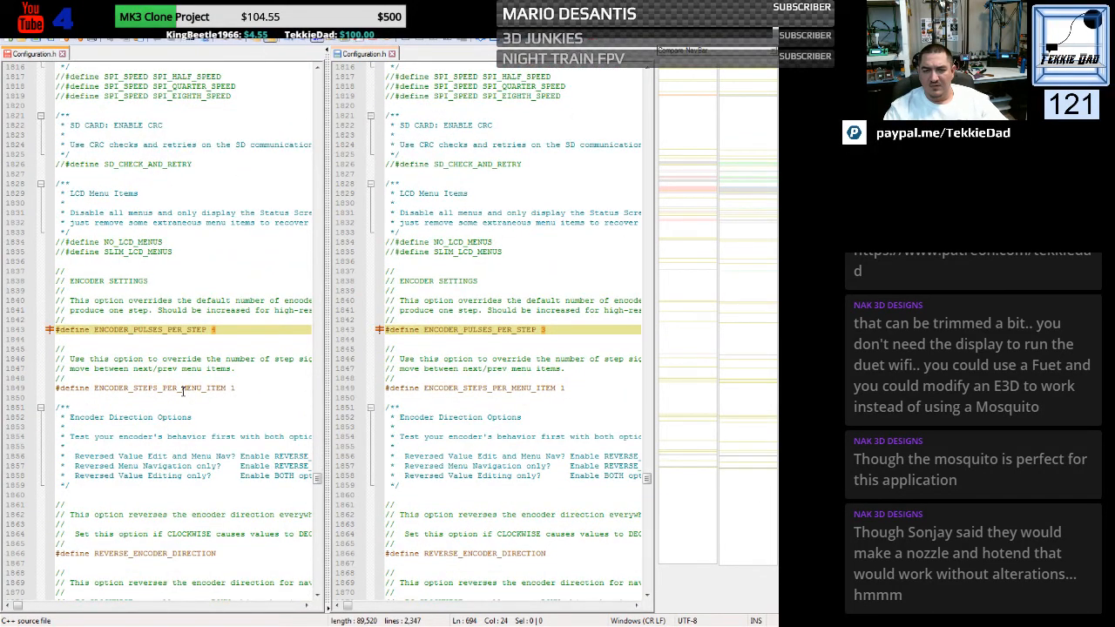
- Compare the encoder direction, speaker and LCD controller settings in both Configuration.h files, then recheck the display character set and SD card sections
scroll(183, 391, down, 7)
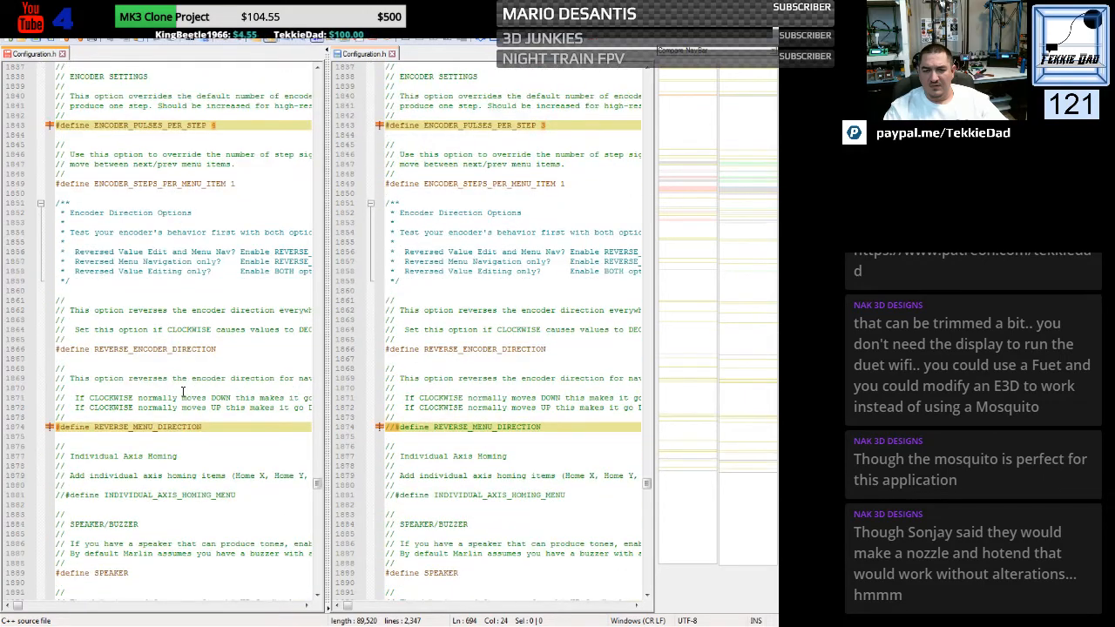
scroll(182, 391, down, 20)
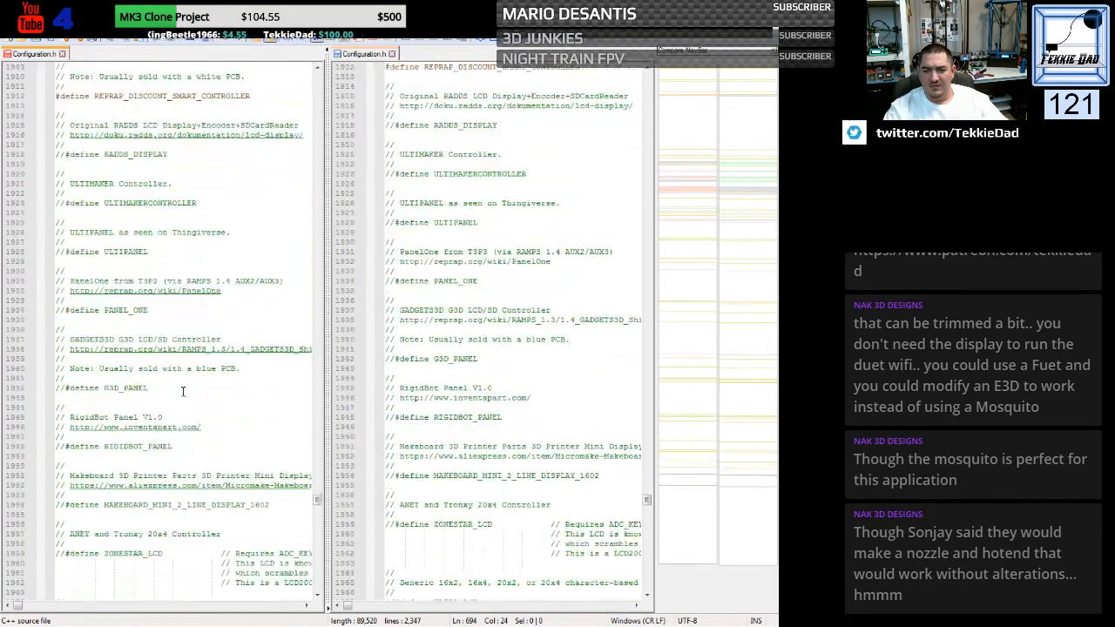
scroll(183, 391, up, 20)
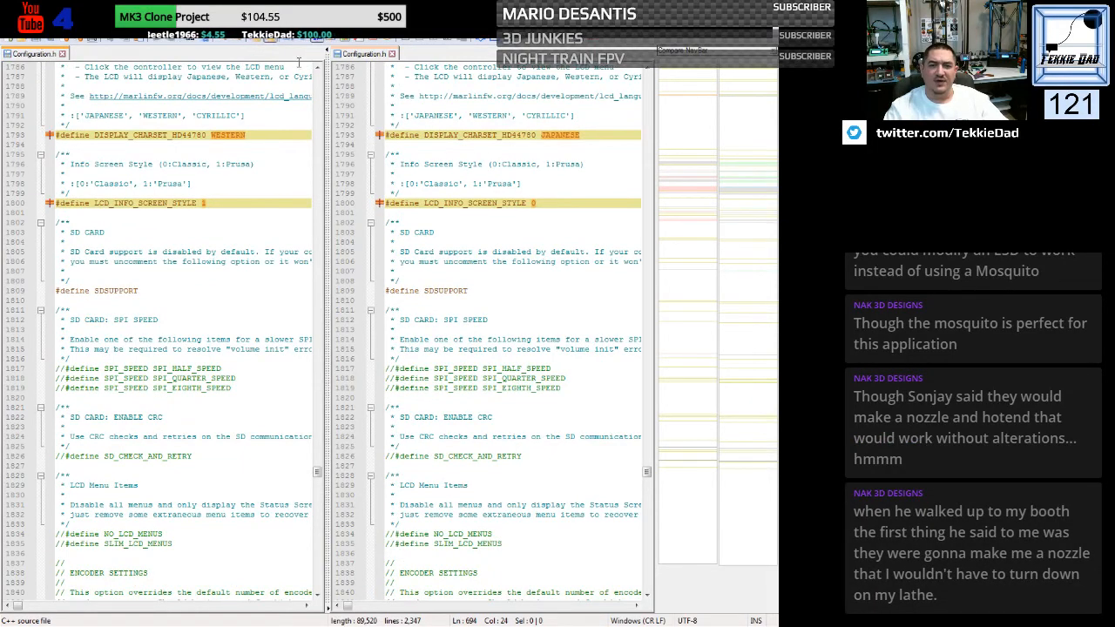
- Close both Configuration.h files and the empty document's editor window to return to the firmware folder
click(772, 27)
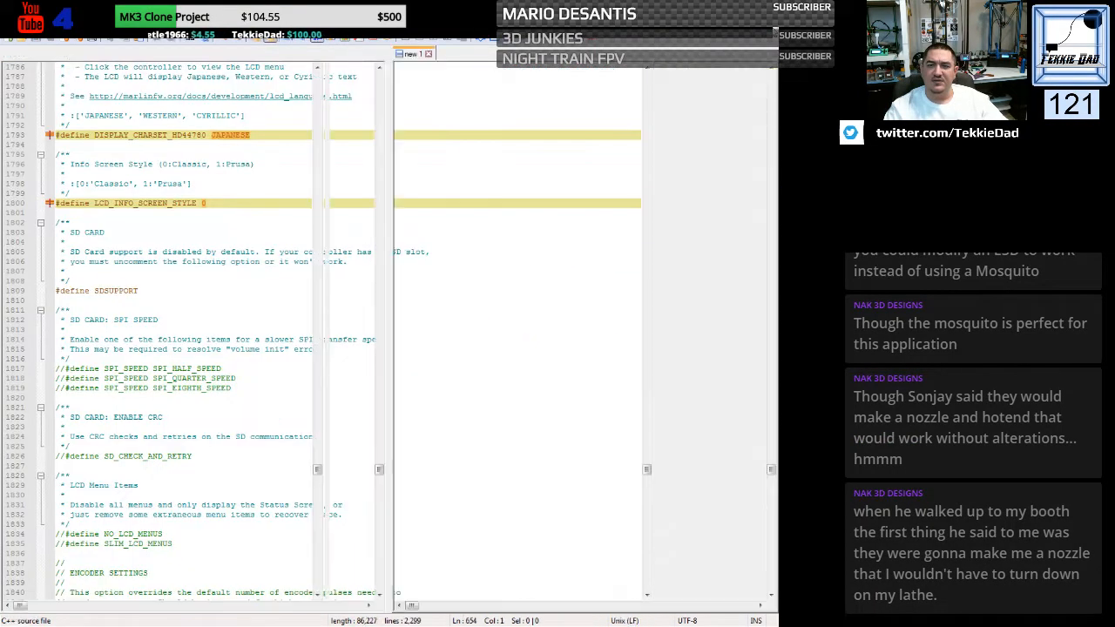
click(773, 31)
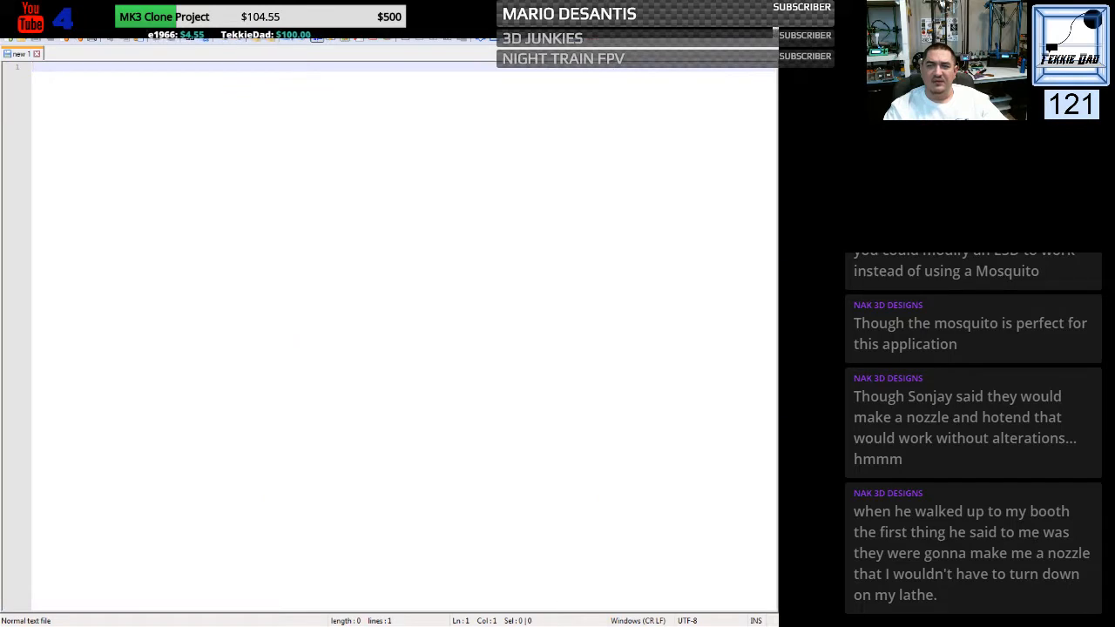
click(767, 12)
- Open Configuration_adv.h from the Marlin-bugfix-2.0.x folder in Notepad++ and compare it with the original Configuration_adv.h
click(255, 143)
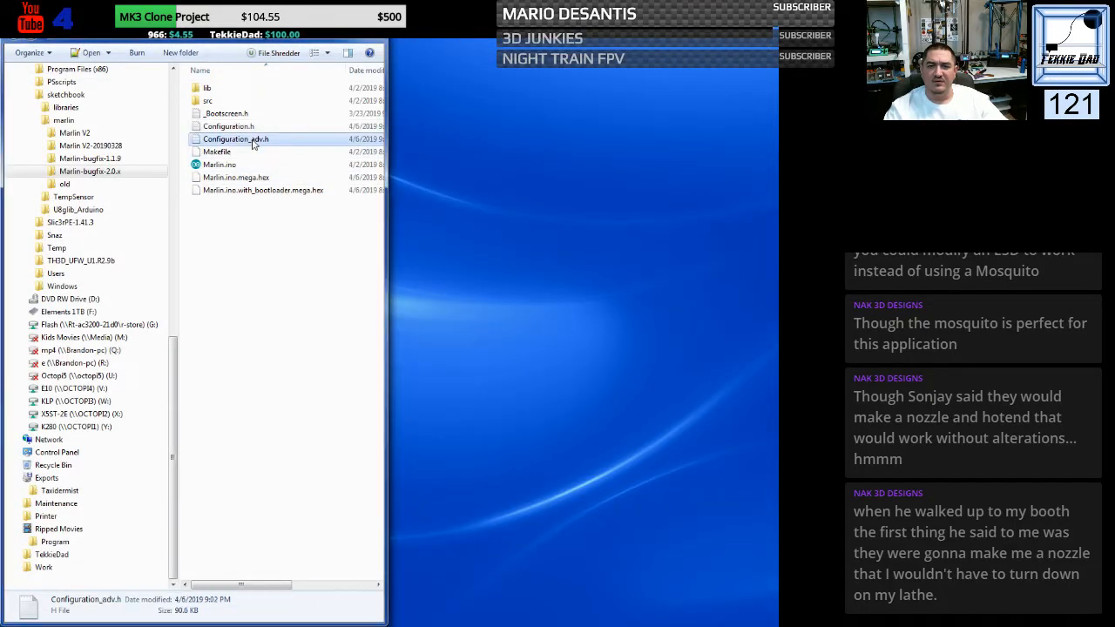
right_click(247, 134)
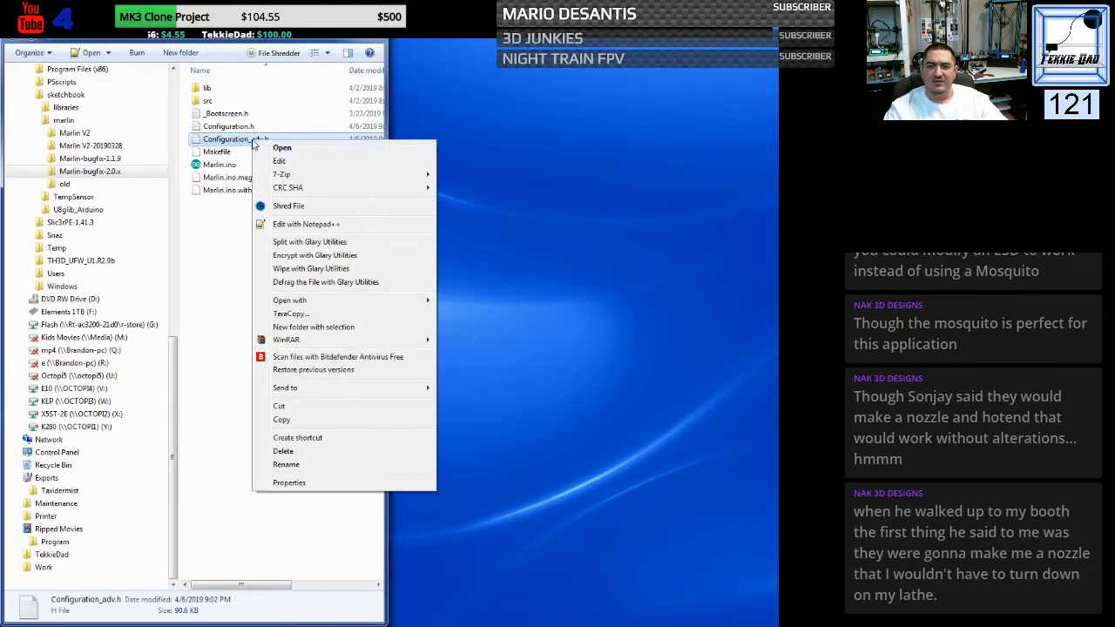
click(305, 224)
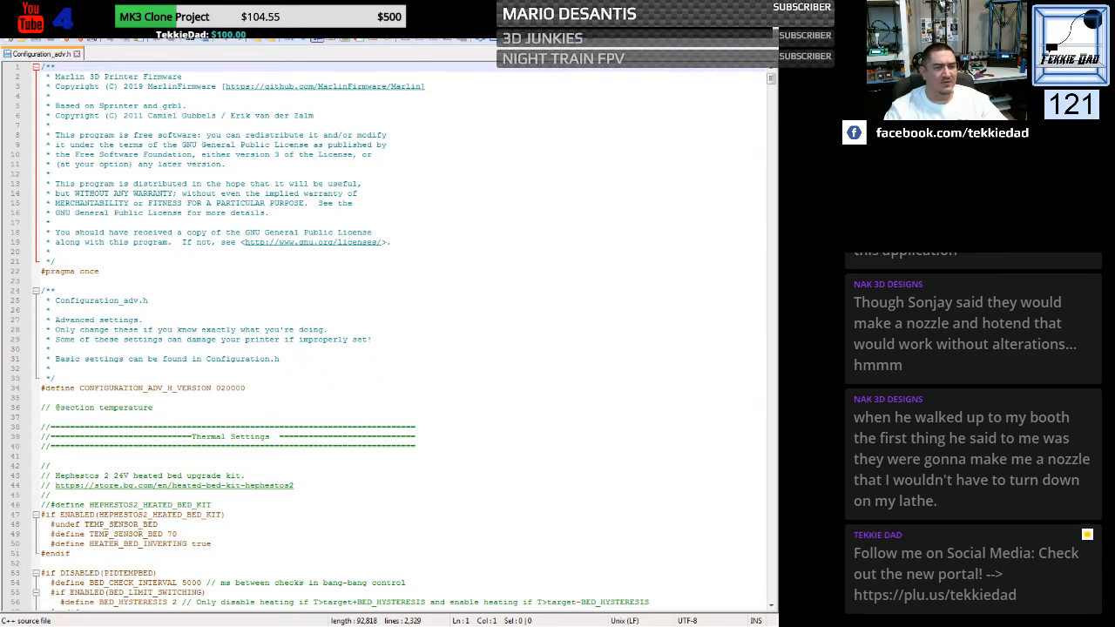
click(493, 44)
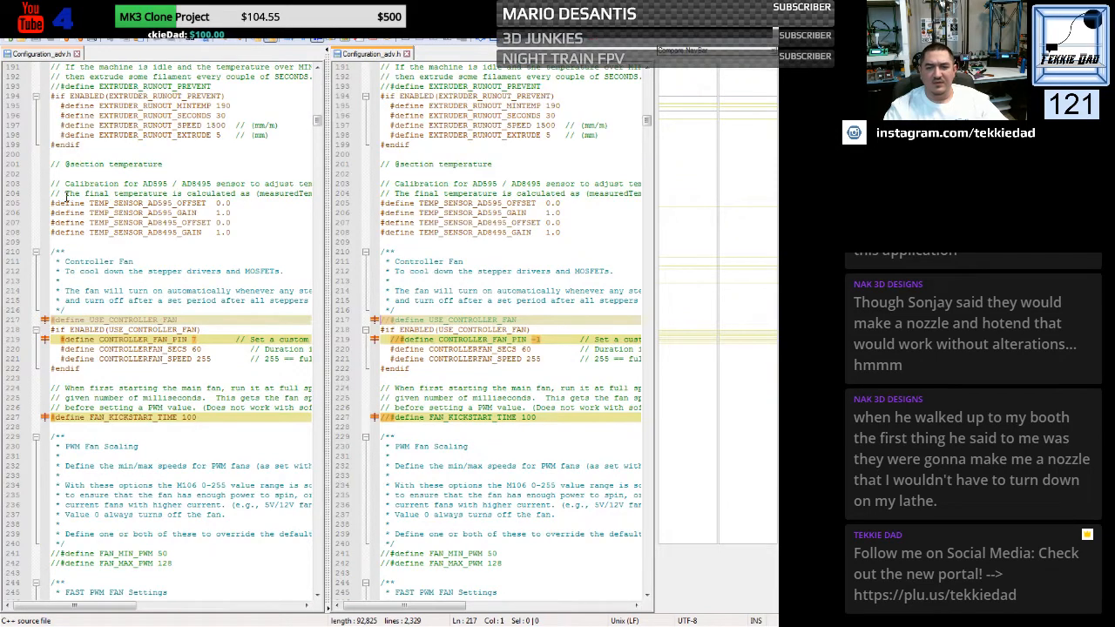
- Examine the Configuration_adv.h differences from the thermal settings through the controller fan, fan kickstart, extruder auto fan and dual stepper sections
scroll(250, 339, down, 18)
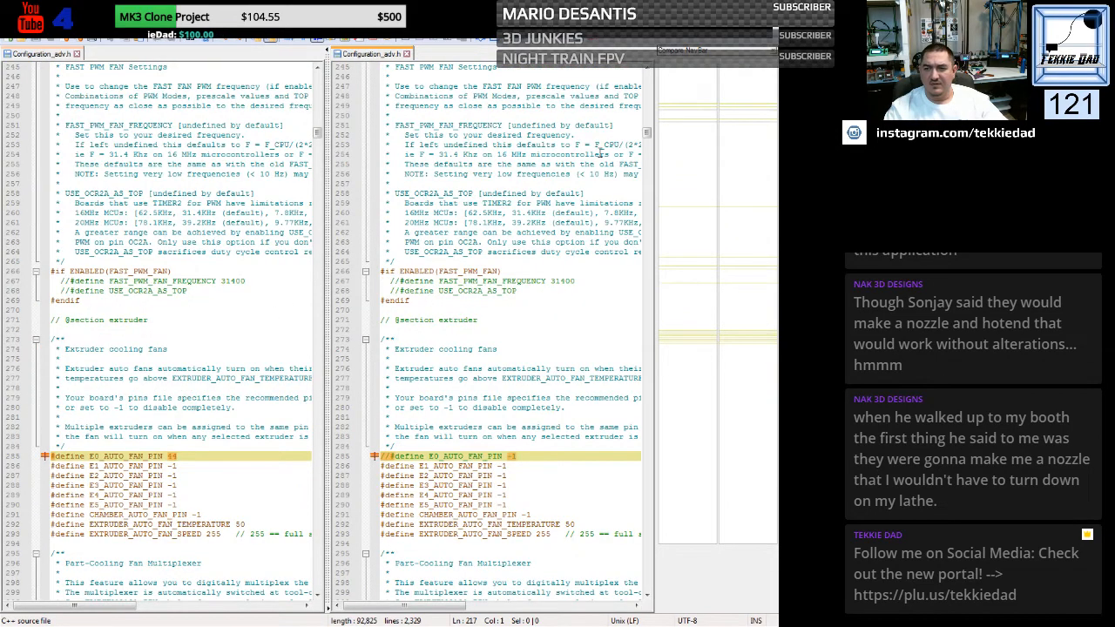
drag(647, 134, 647, 72)
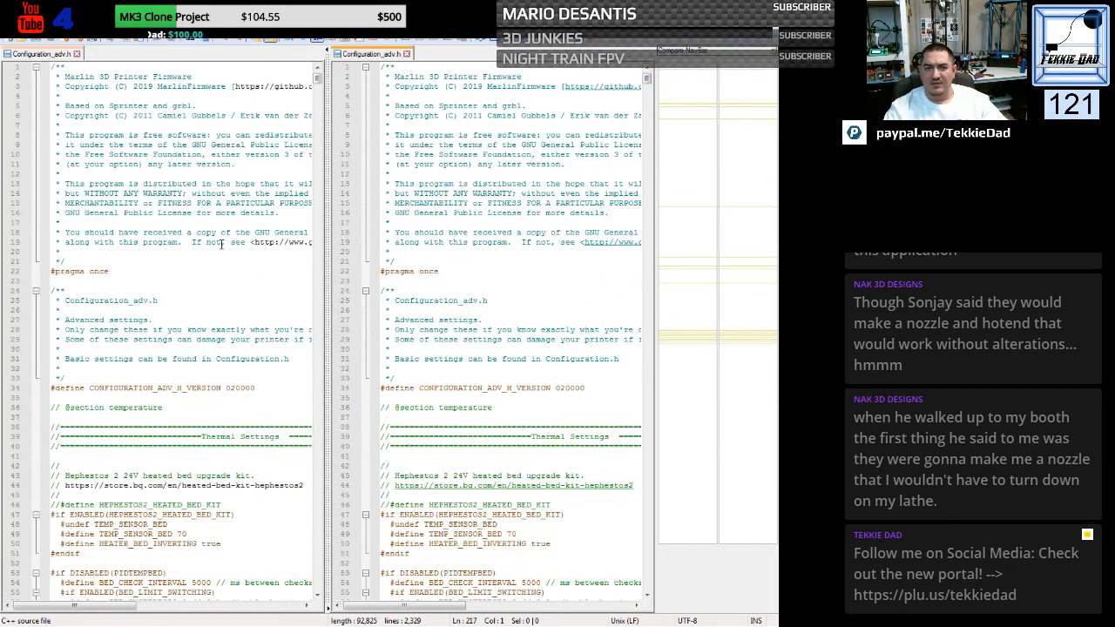
scroll(204, 287, down, 6)
scroll(202, 288, down, 20)
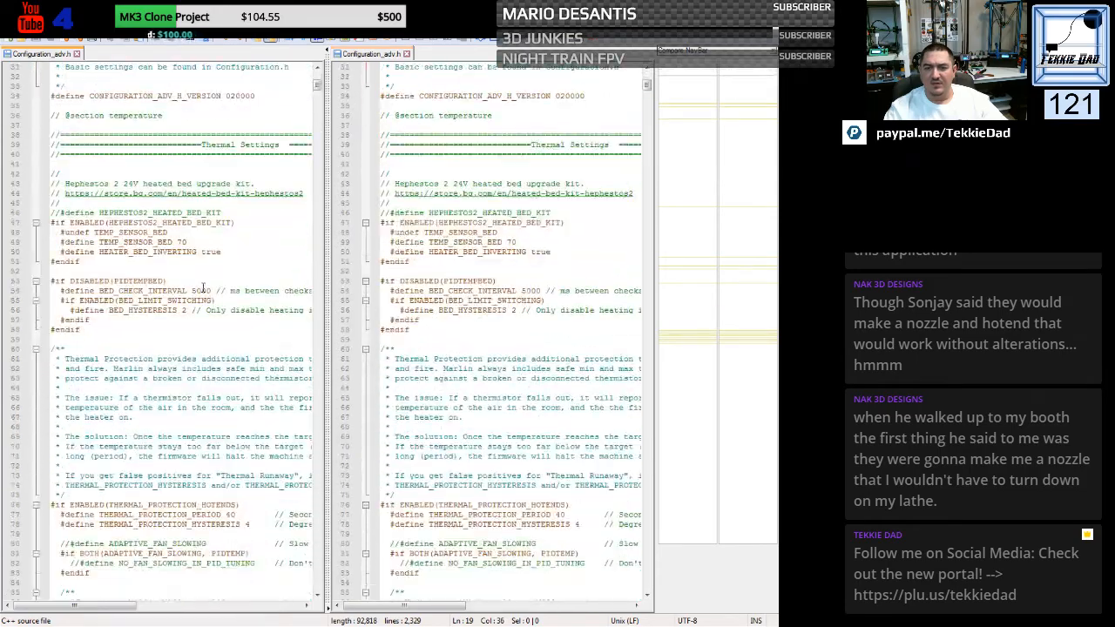
scroll(203, 287, down, 15)
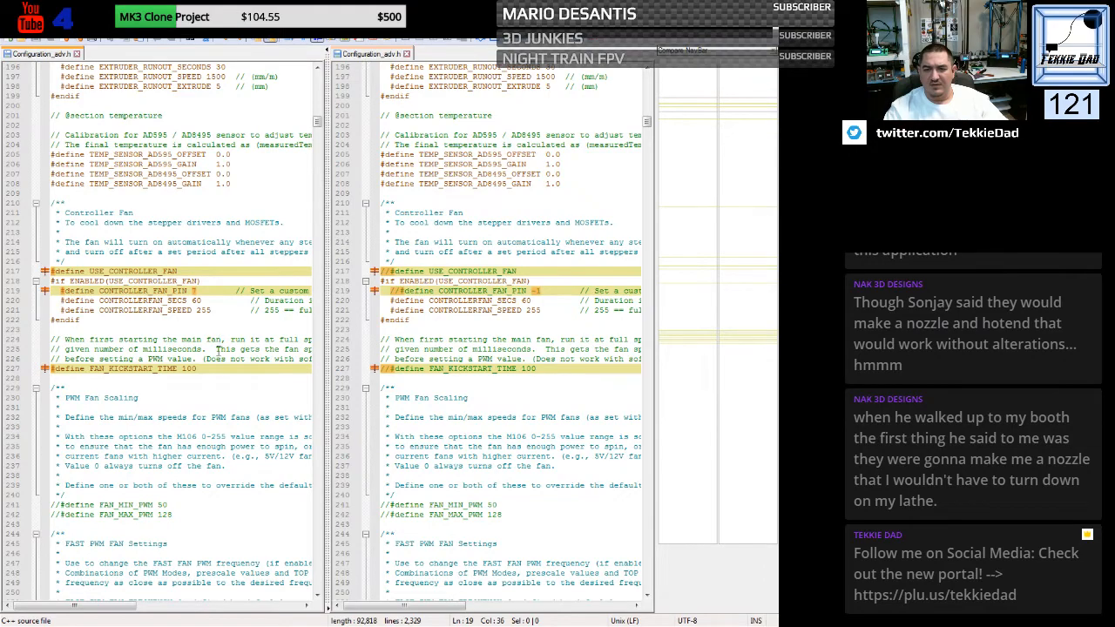
click(224, 398)
scroll(224, 400, down, 20)
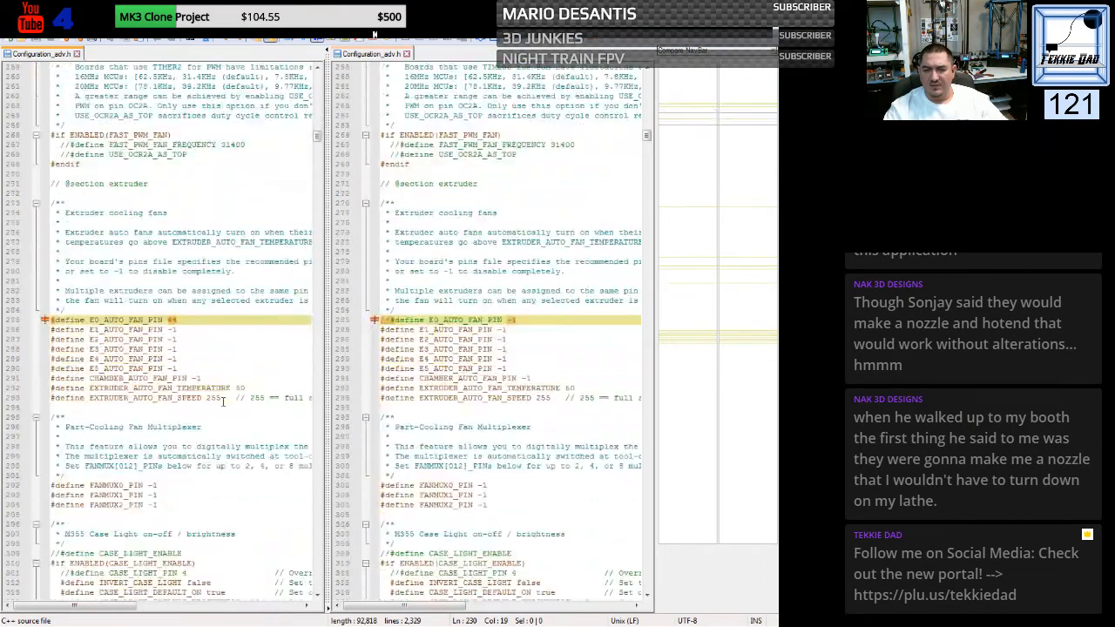
scroll(223, 401, down, 1)
scroll(223, 401, down, 7)
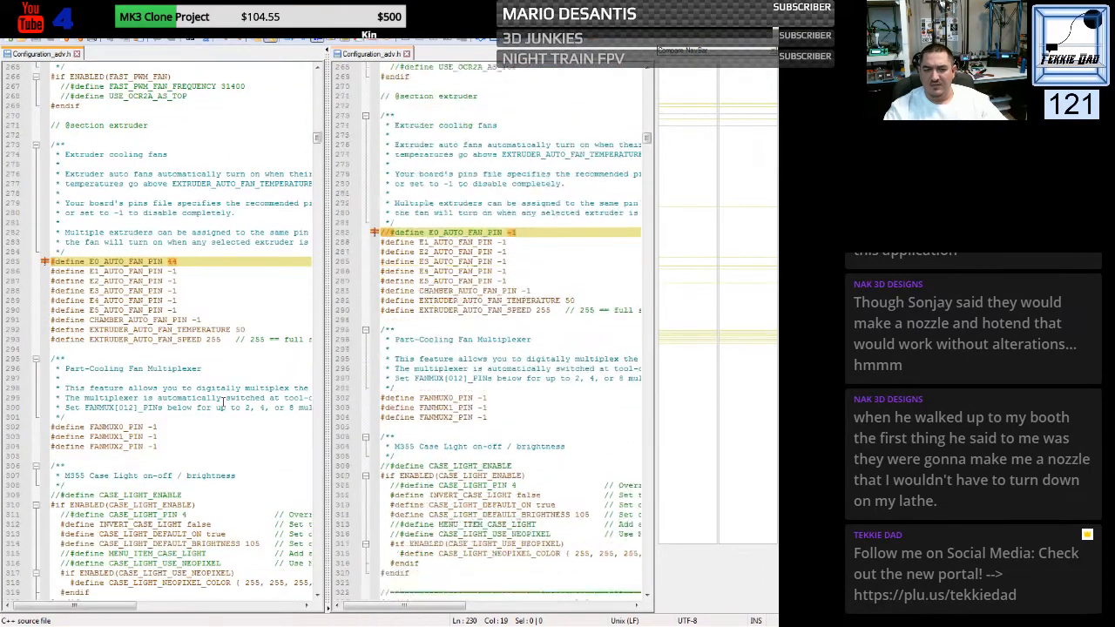
scroll(224, 400, down, 20)
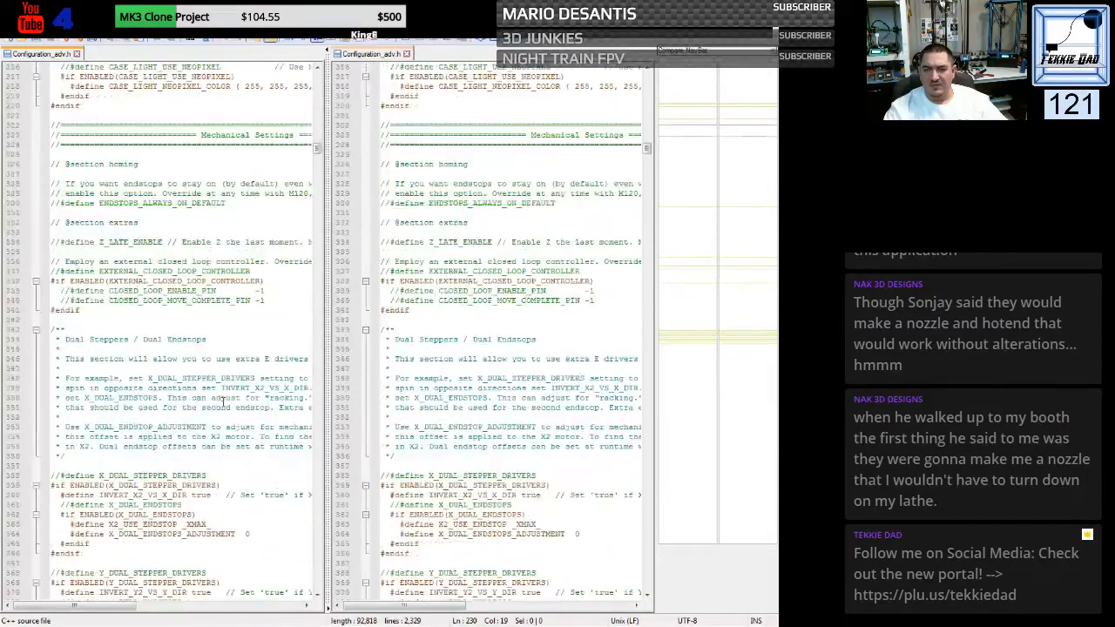
- Review the differences in the LCD info menu, SD card options and status screen customizations, continuing to the babystepping section
scroll(223, 402, up, 2)
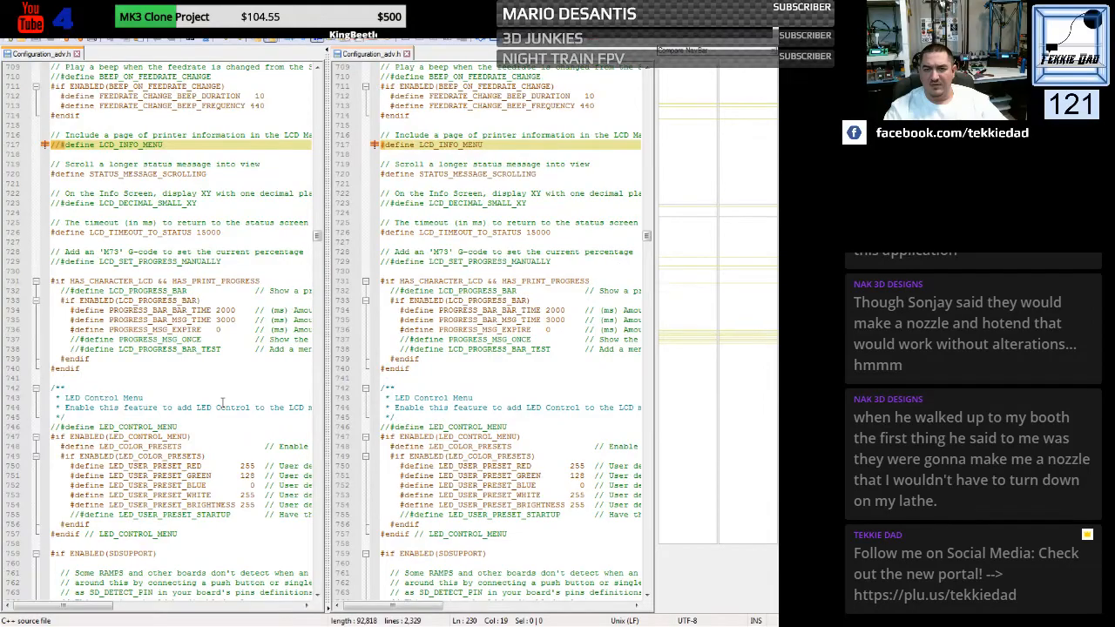
scroll(222, 402, down, 20)
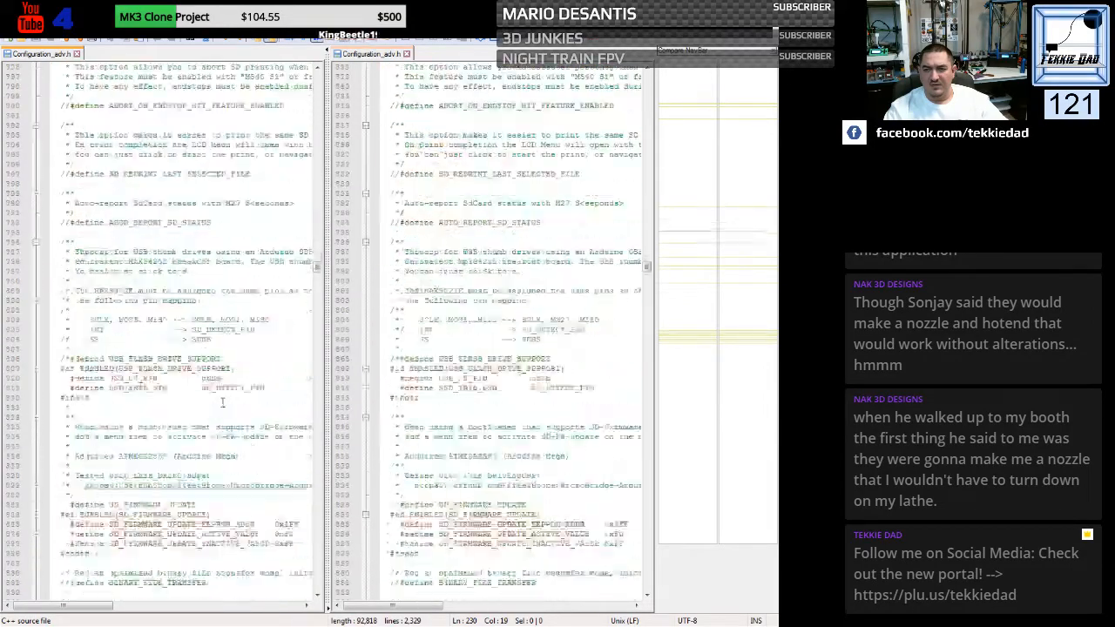
scroll(222, 403, down, 8)
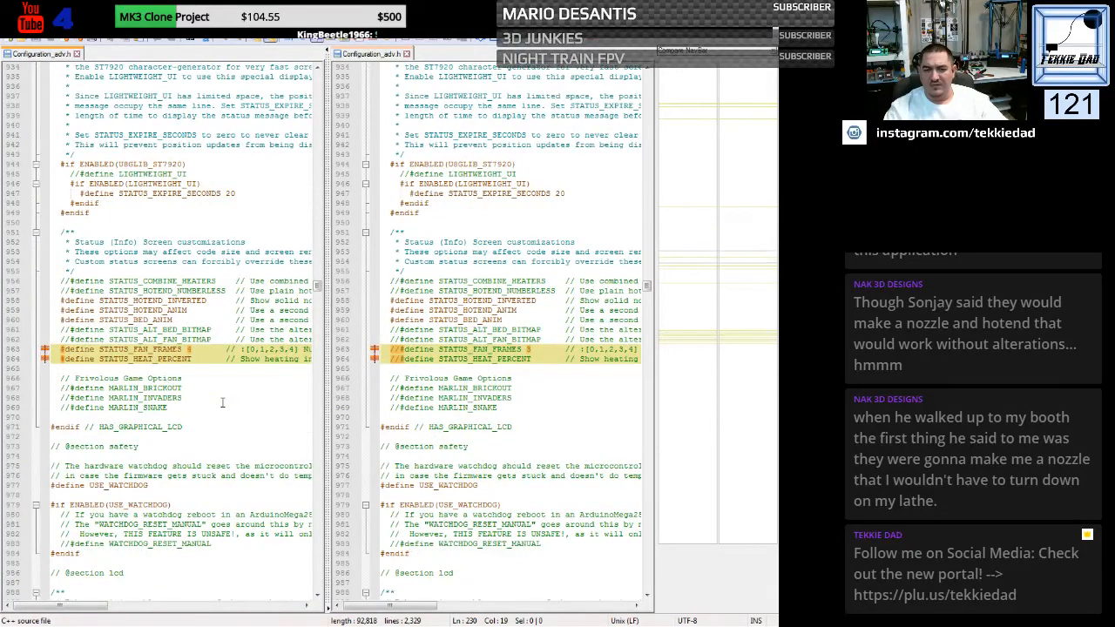
click(222, 402)
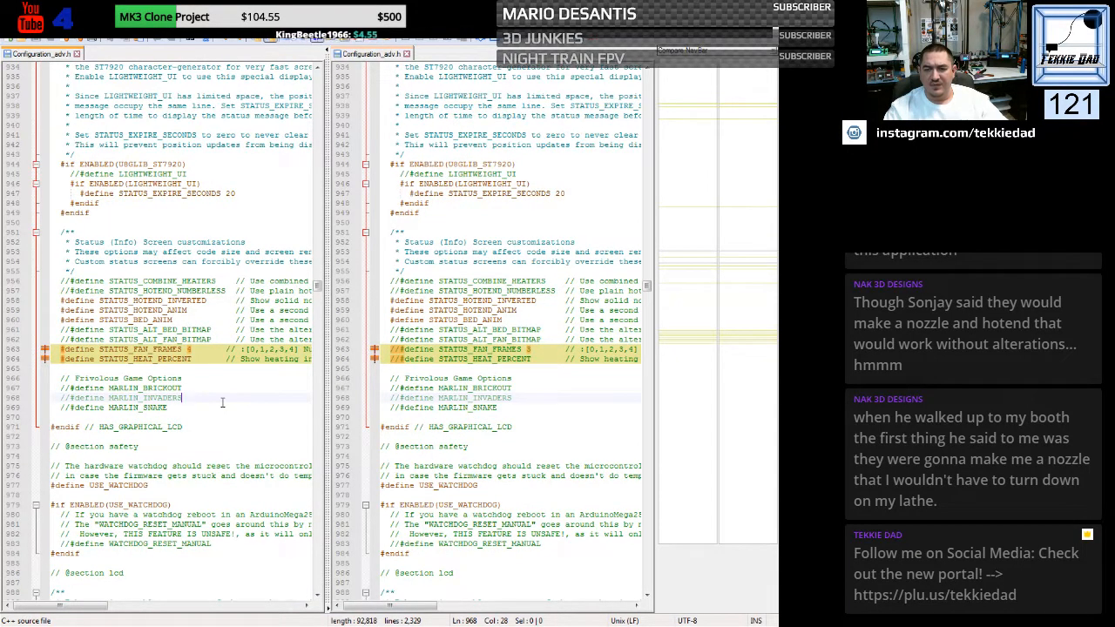
scroll(222, 402, down, 13)
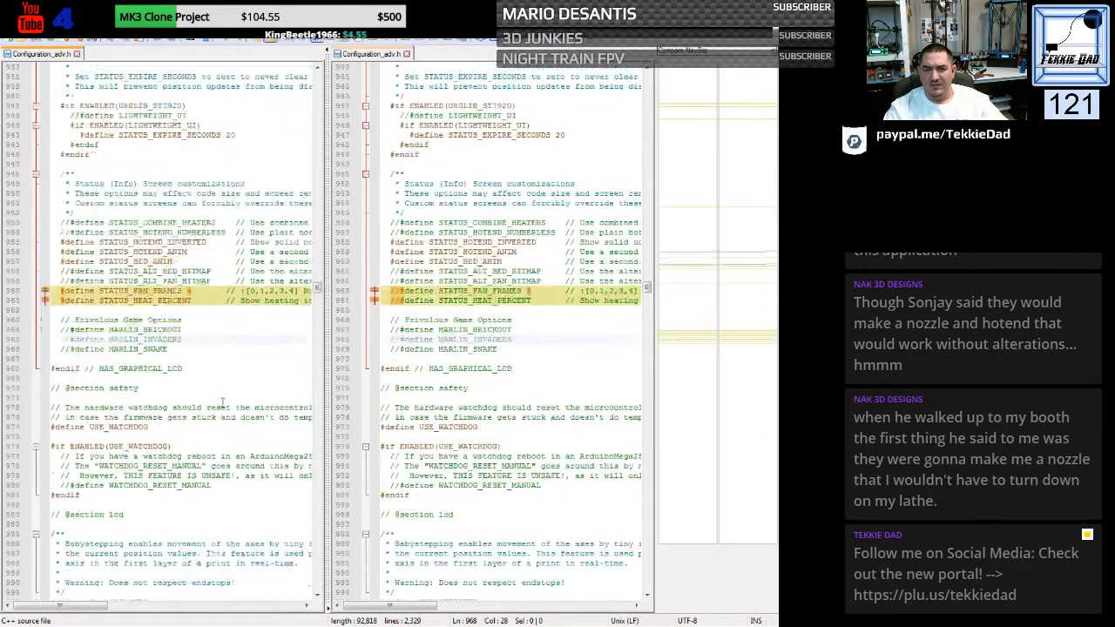
scroll(222, 402, down, 14)
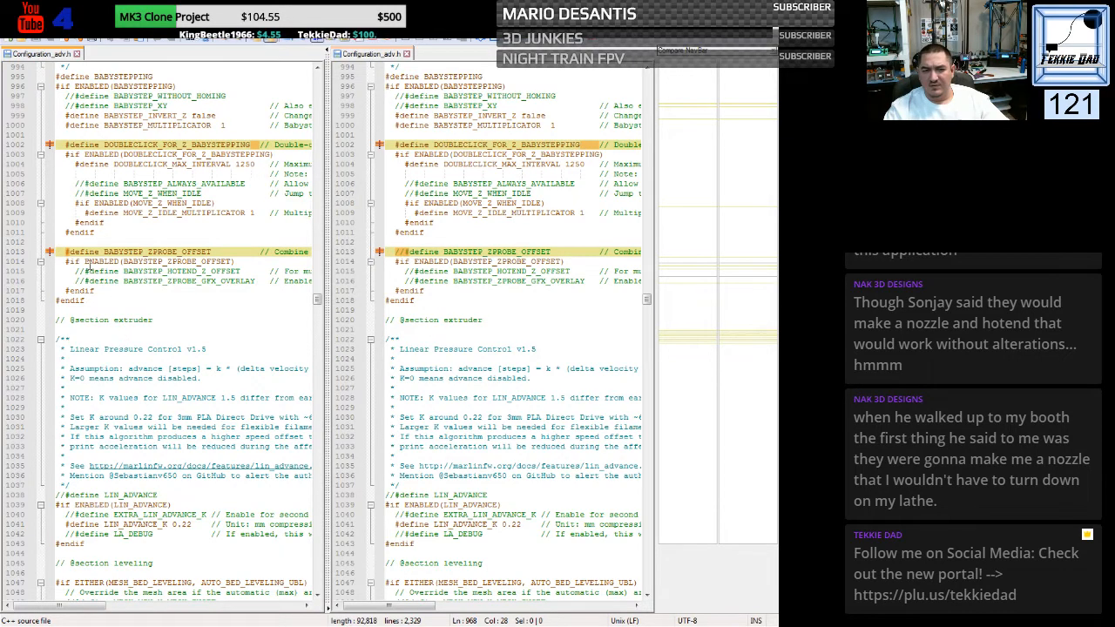
- Compare the Z babystepping, probe offset, linear advance, G29 retry and arc support settings in both Configuration_adv.h files
click(132, 329)
click(166, 368)
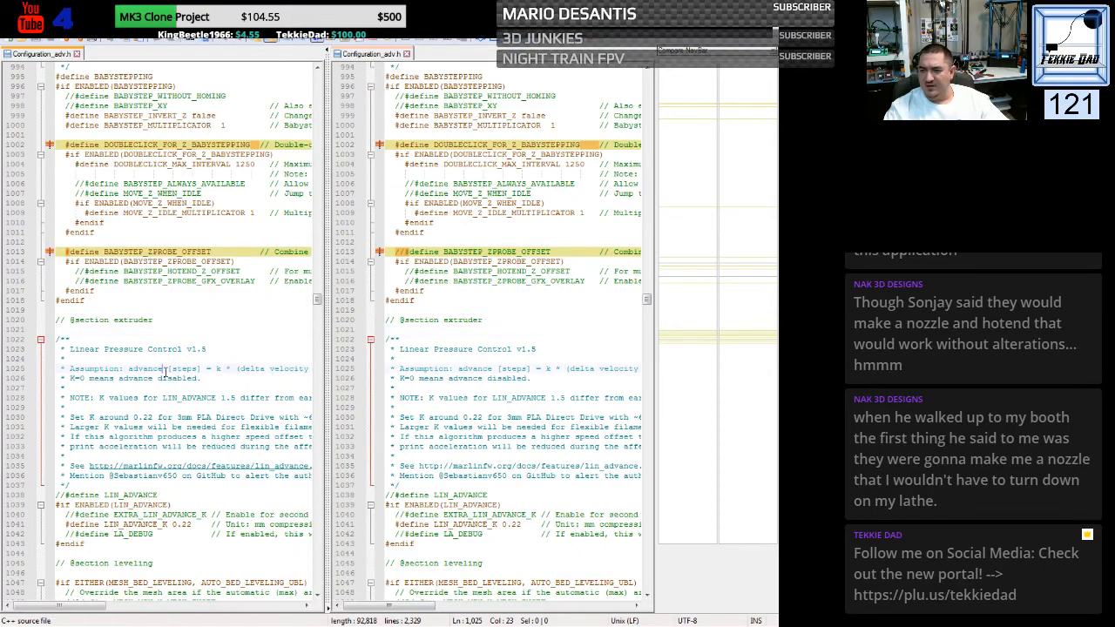
scroll(165, 370, down, 8)
scroll(166, 370, down, 11)
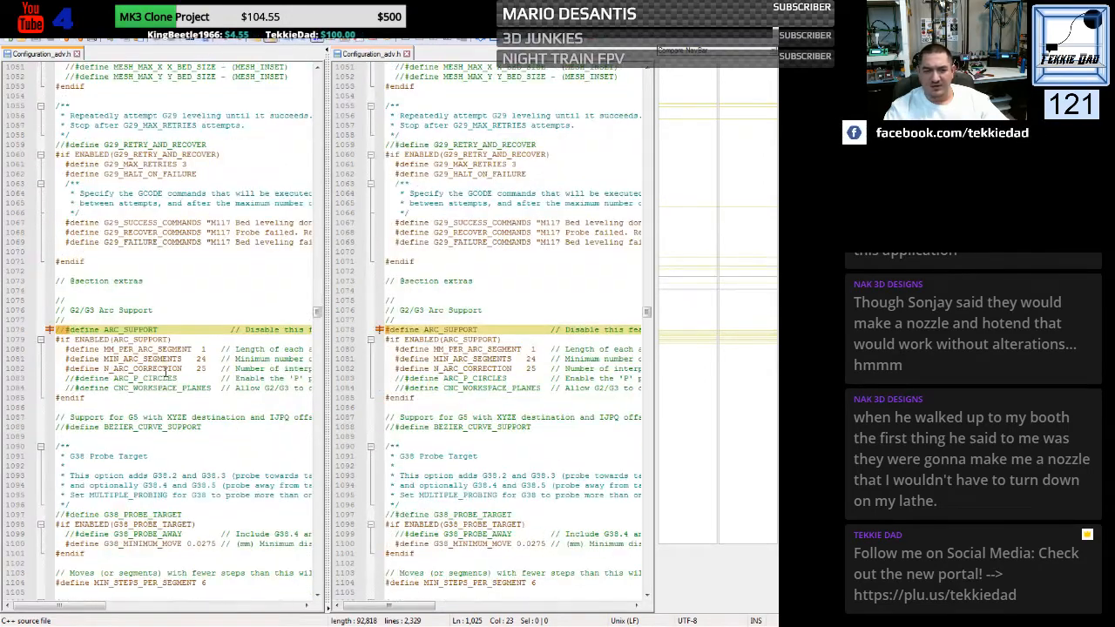
scroll(166, 373, down, 10)
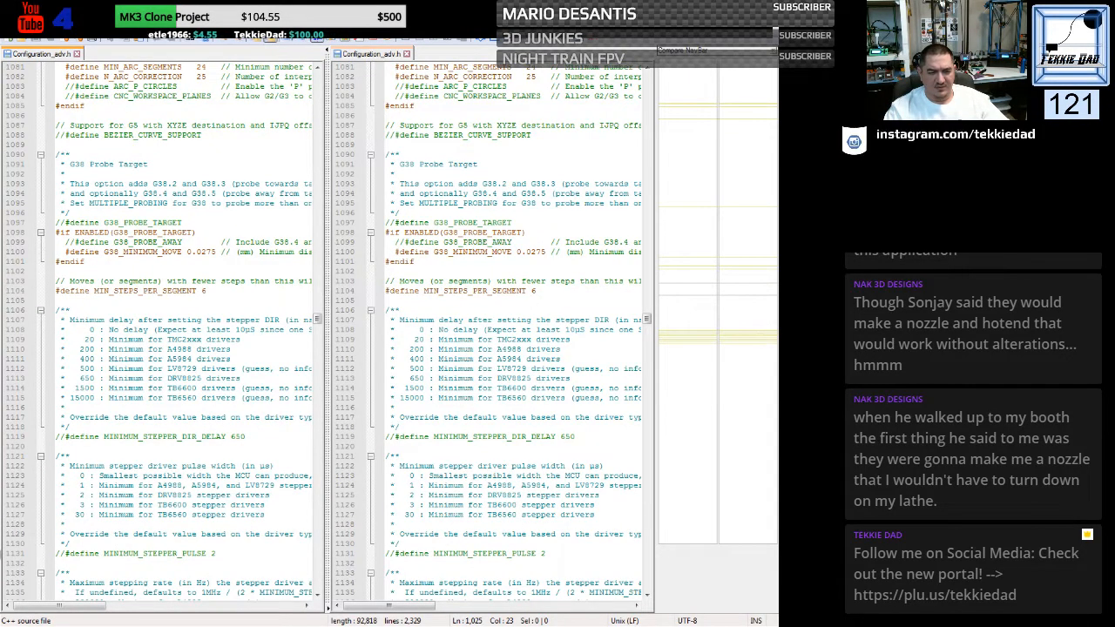
- Examine the stepper delay, advanced pause, filament change and TMC26X driver settings in both Configuration_adv.h files
click(164, 389)
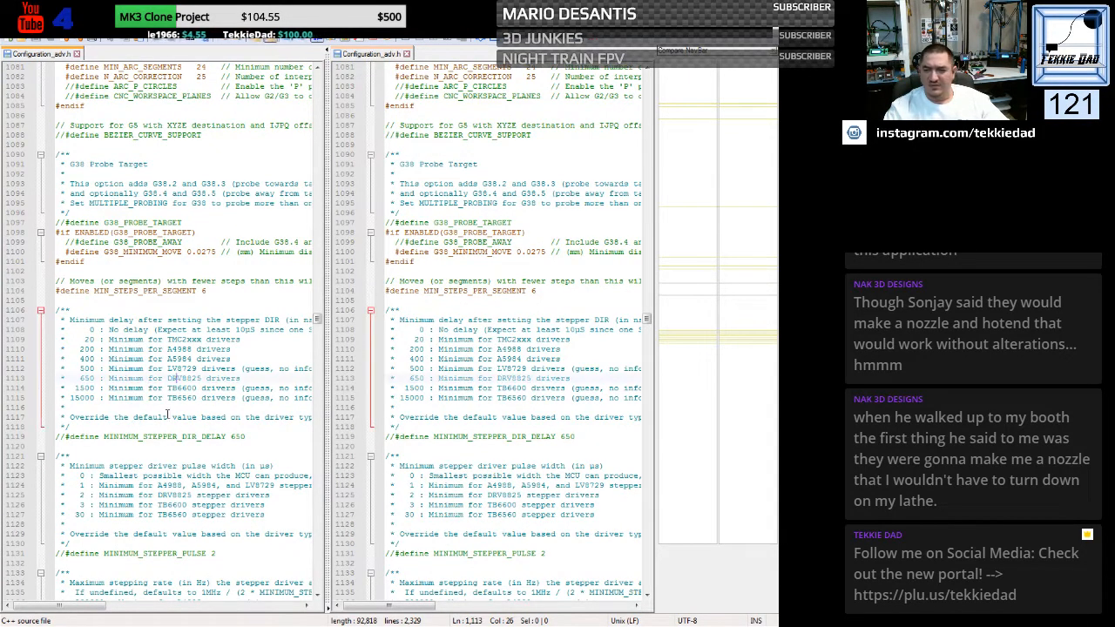
scroll(164, 392, down, 20)
scroll(163, 438, down, 20)
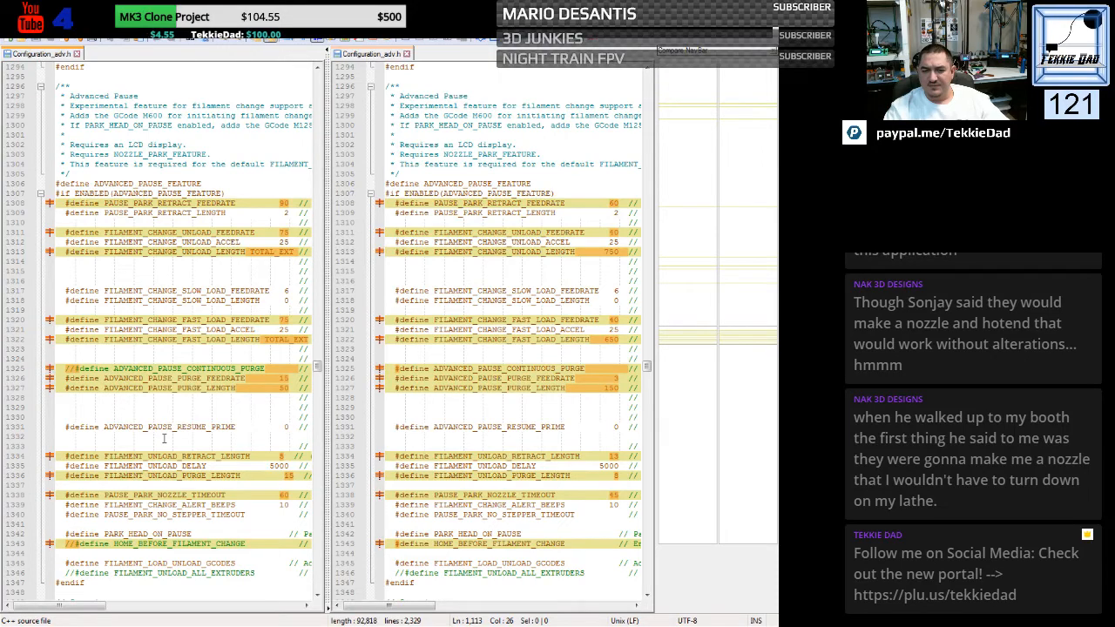
scroll(164, 438, down, 4)
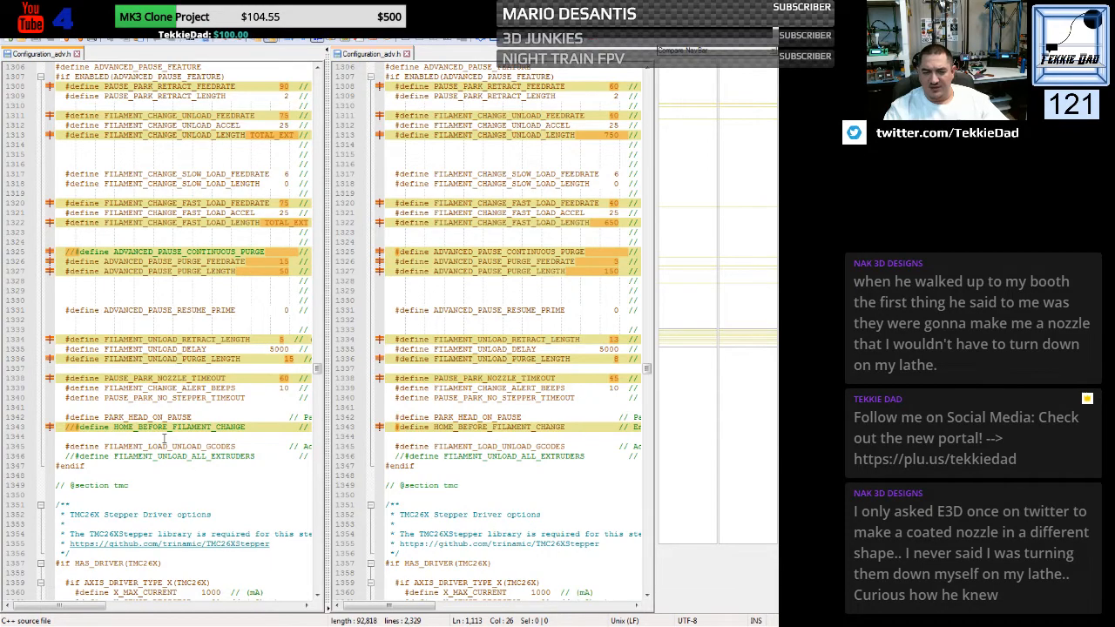
scroll(163, 438, down, 5)
scroll(164, 439, down, 12)
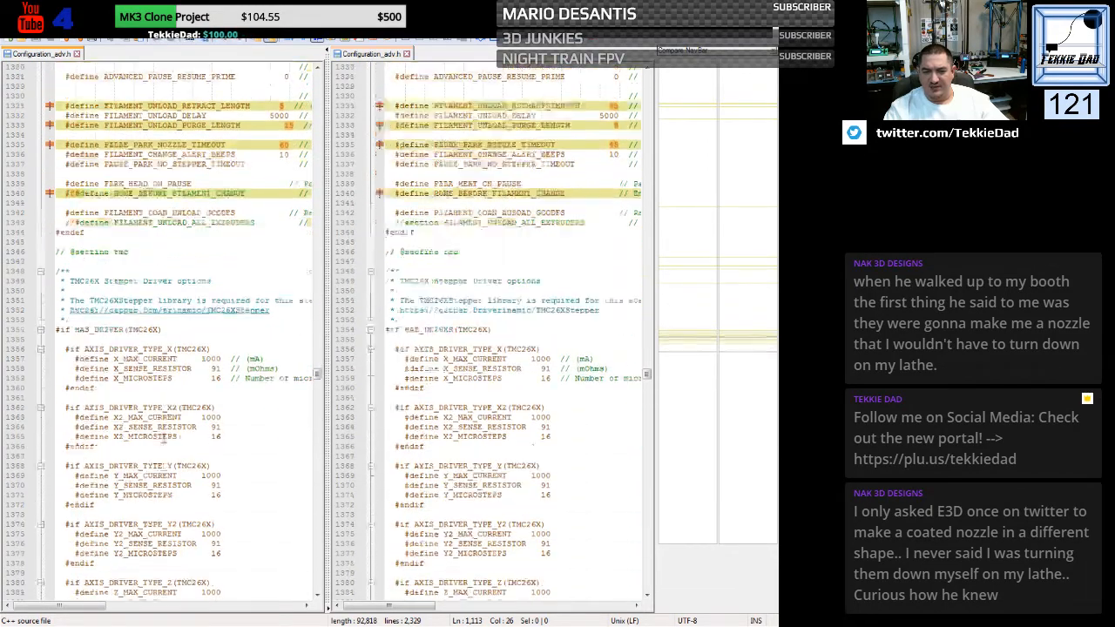
scroll(164, 438, down, 14)
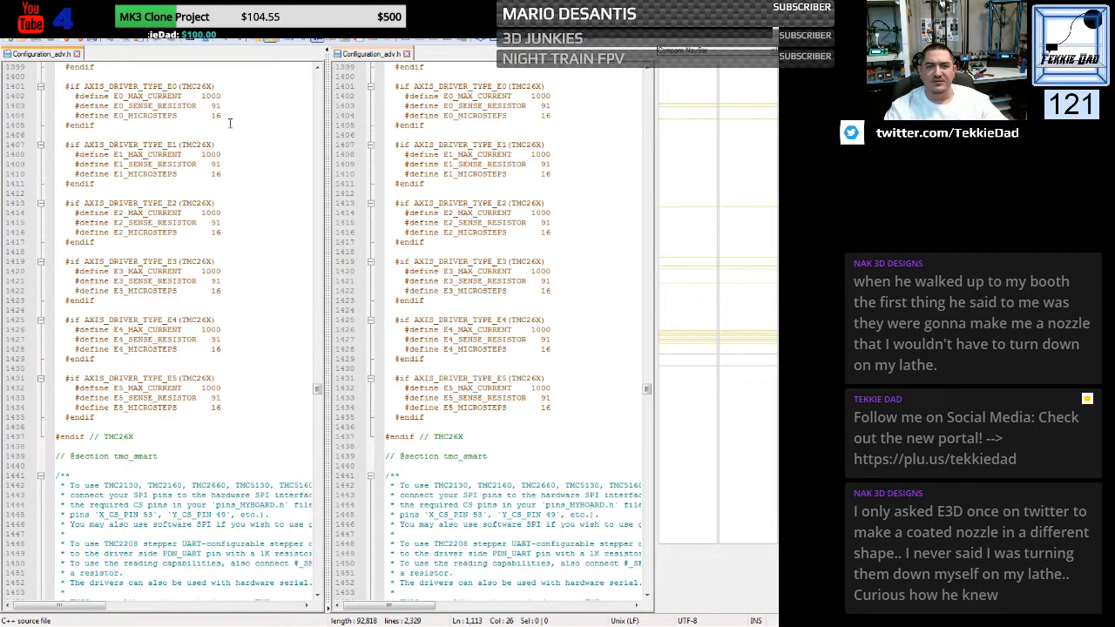
- Close the Configuration_adv.h comparison and the firmware folder window
click(301, 220)
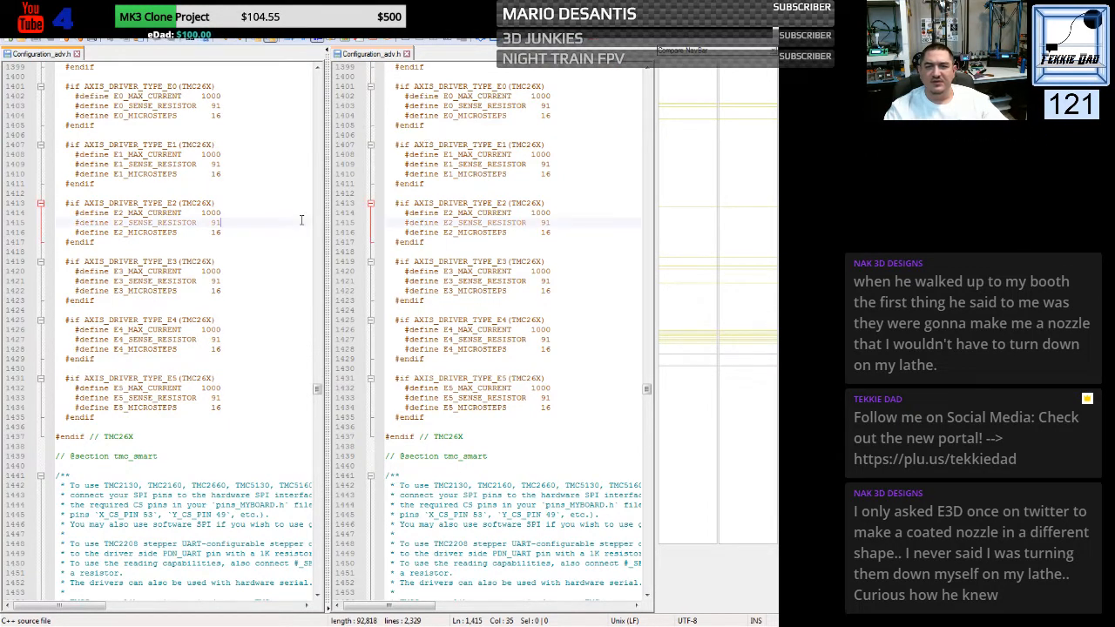
click(772, 30)
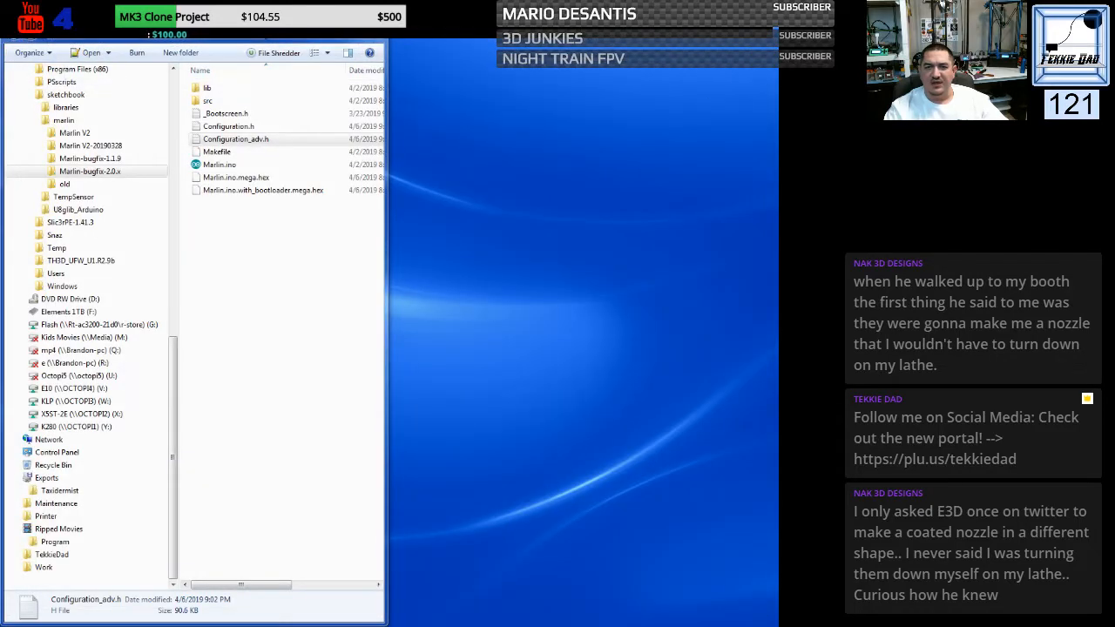
click(372, 31)
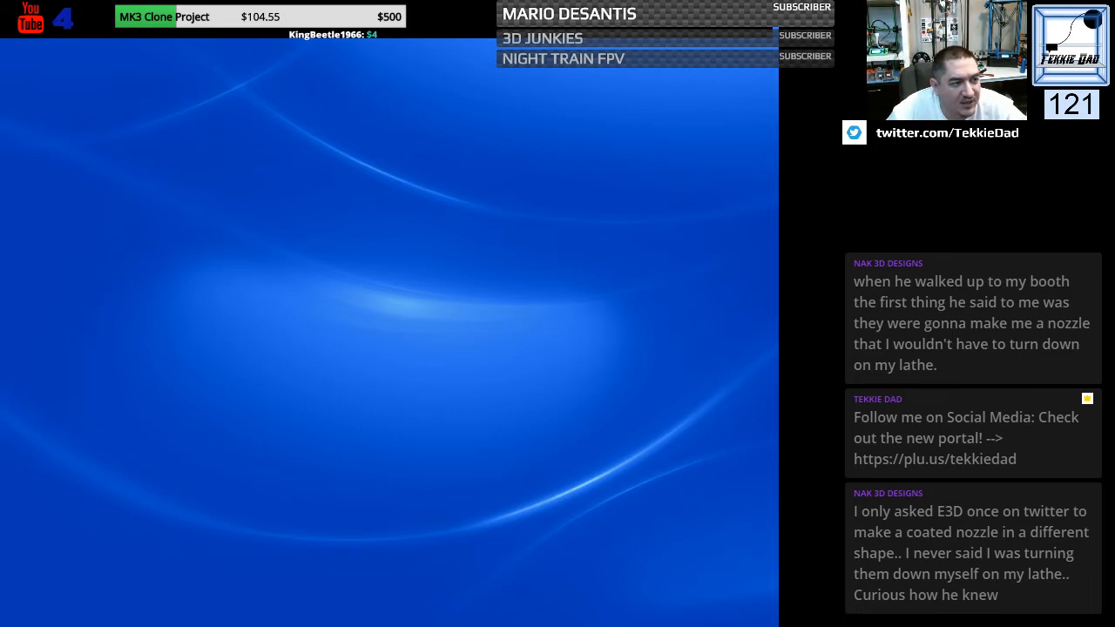
- Switch to the Arduino IDE, maximize its window and open the Marlin sketch from Marlin-bugfix-2.0.x in the sketchbook
drag(0, 73, 185, 73)
double_click(184, 68)
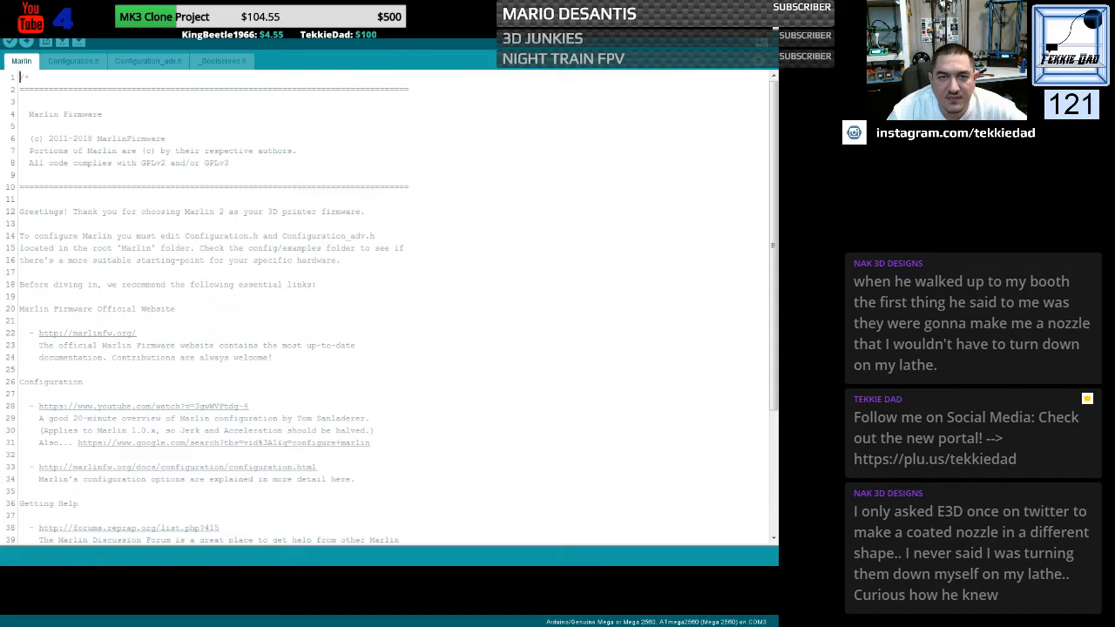
click(12, 26)
mouse_move(35, 78)
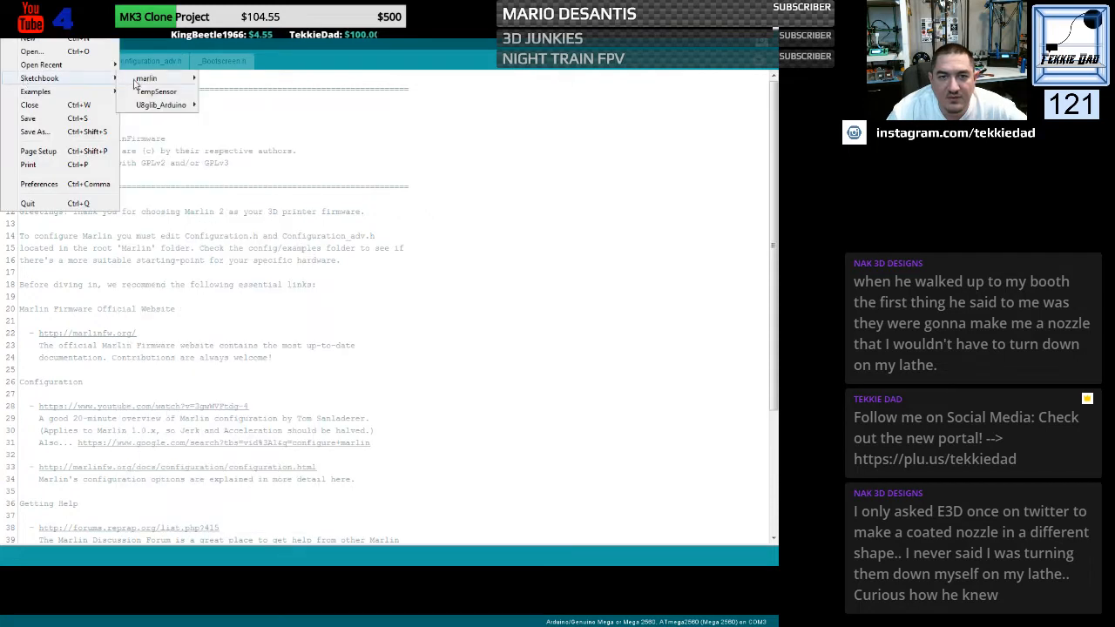
mouse_move(198, 80)
mouse_move(240, 118)
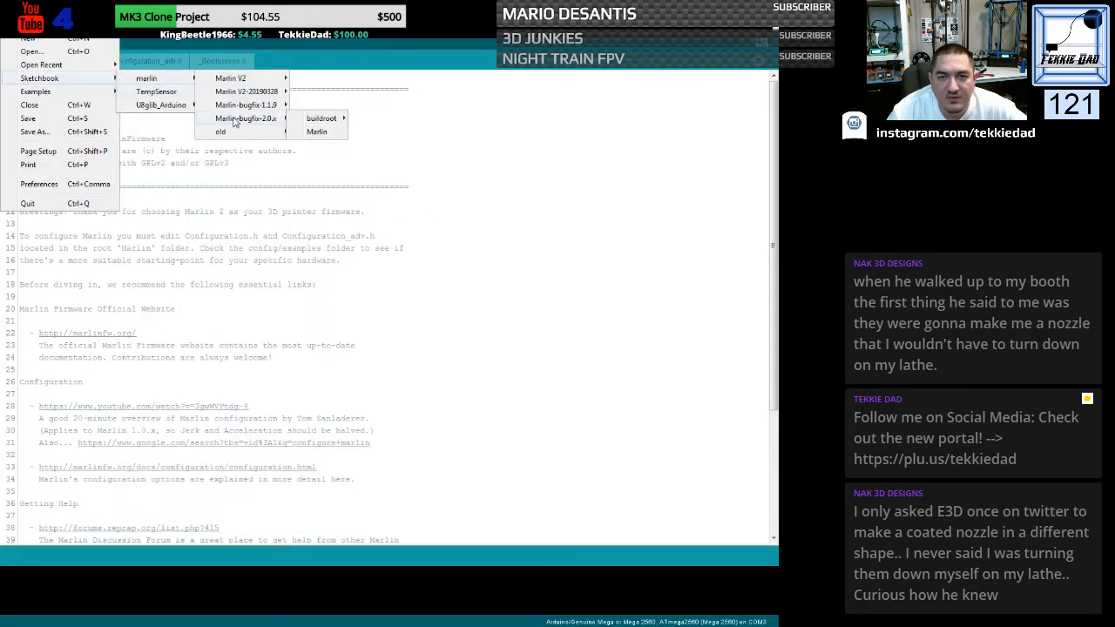
click(318, 128)
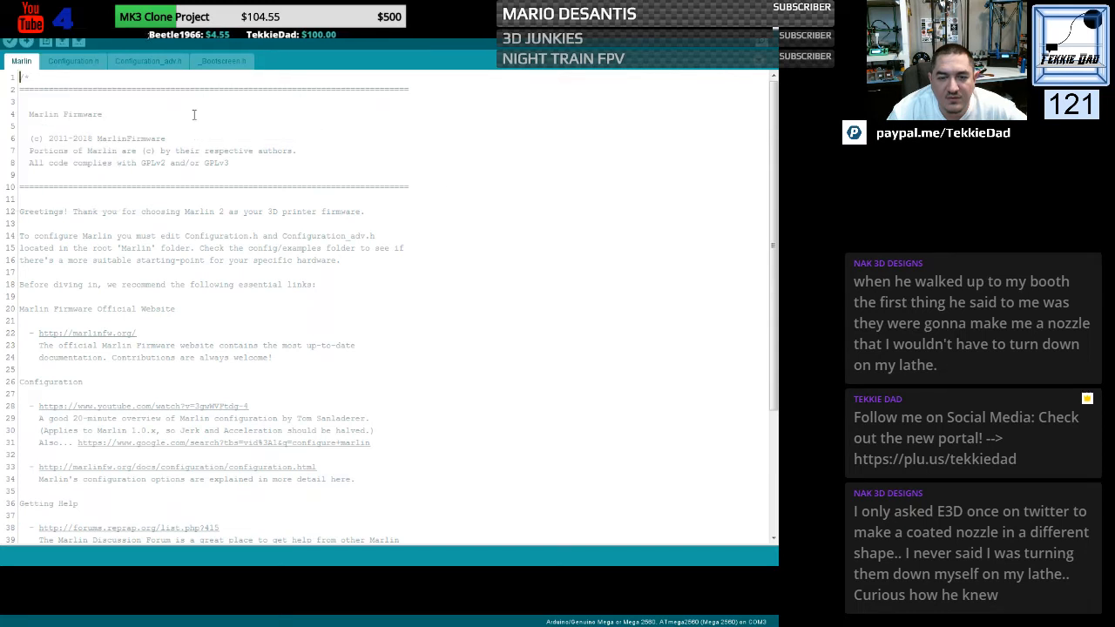
- Verify the Marlin sketch and enlarge the output console to follow the compilation
click(11, 42)
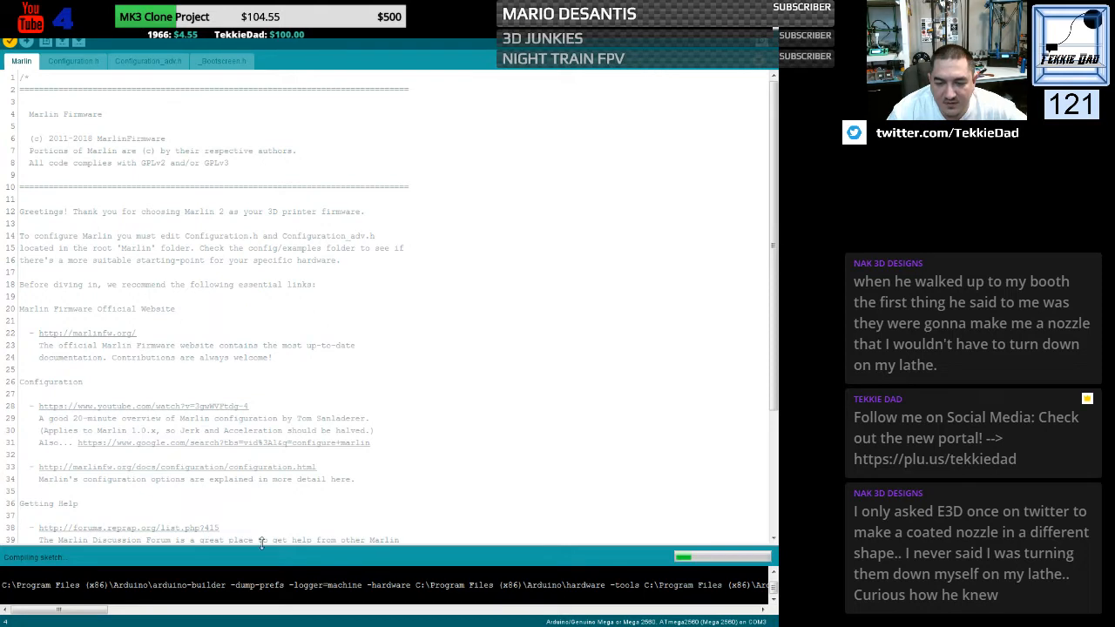
drag(261, 544, 278, 314)
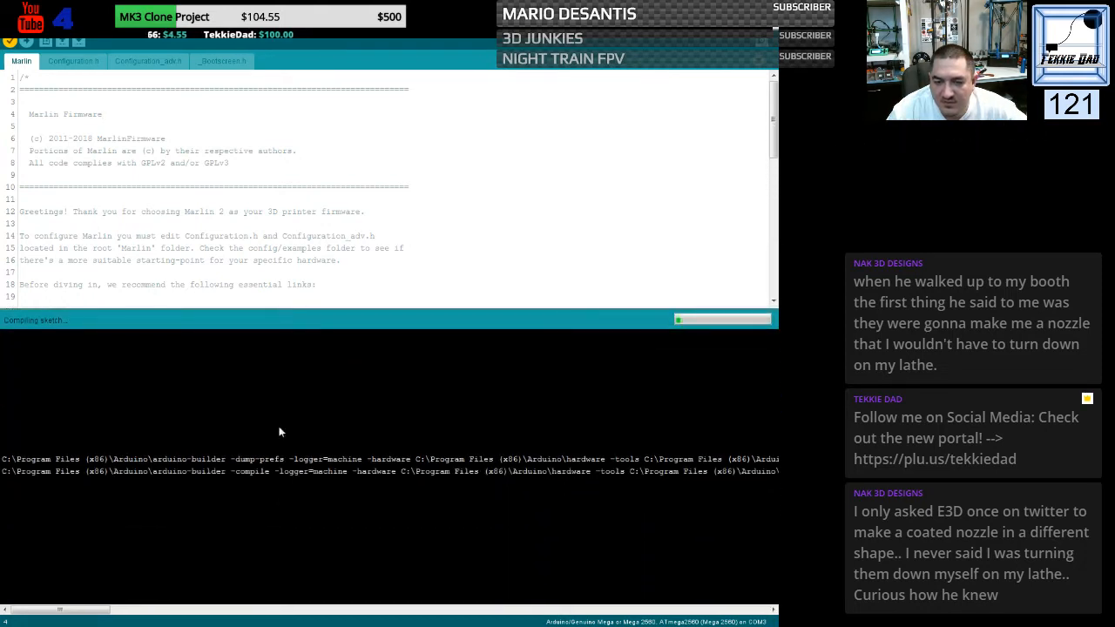
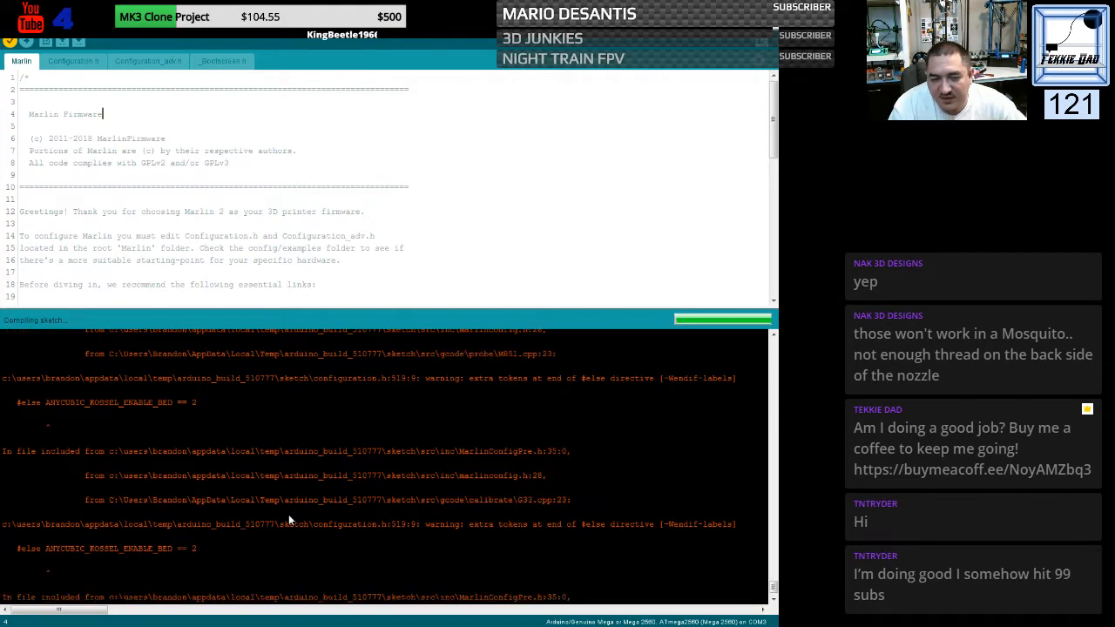
- Open Configuration.h and enlarge the code area to bring the heated bed setting into view
click(73, 61)
drag(192, 310, 169, 558)
scroll(209, 382, down, 6)
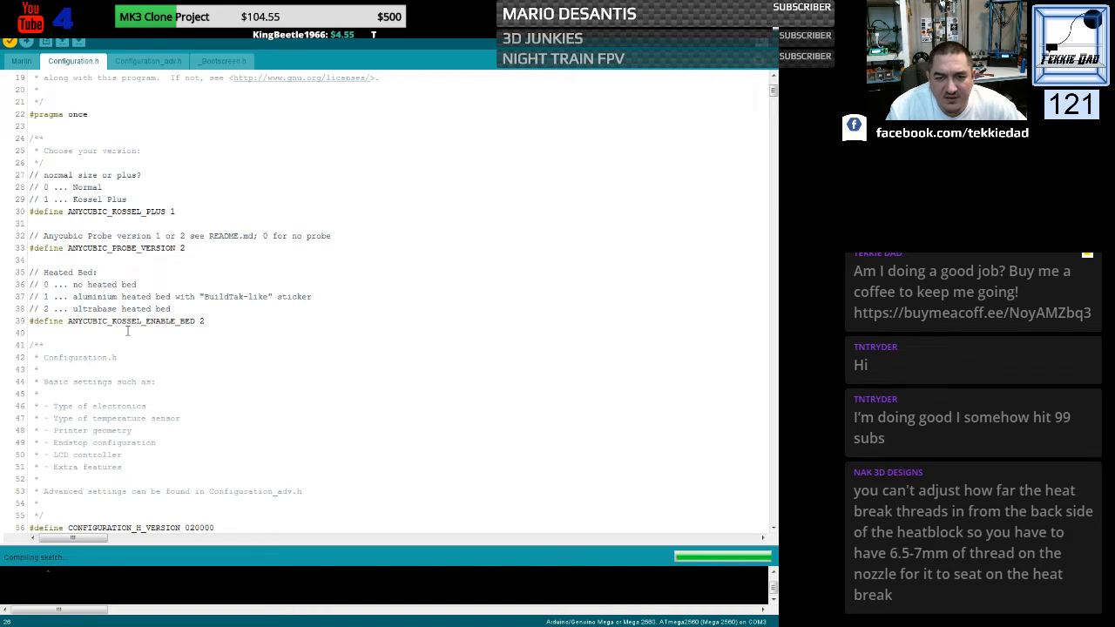
- Search for ANYCUBIC_KOSSEL_ENABLE_BED and change the #else in the TEMP_SENSOR_BED block to #elif
drag(68, 321, 193, 324)
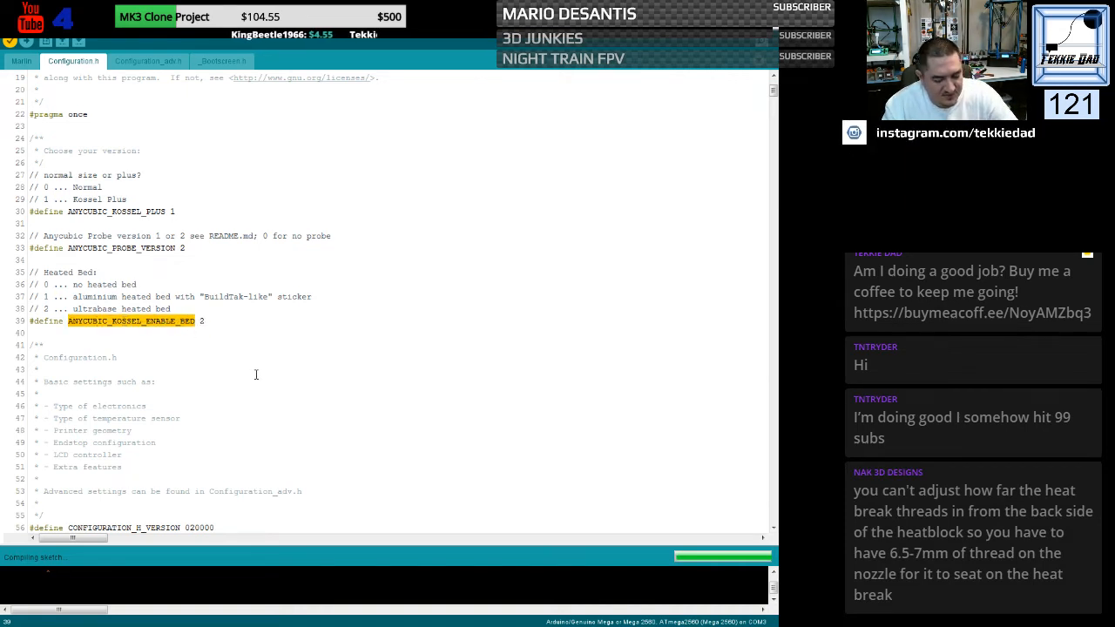
key(ctrl+f)
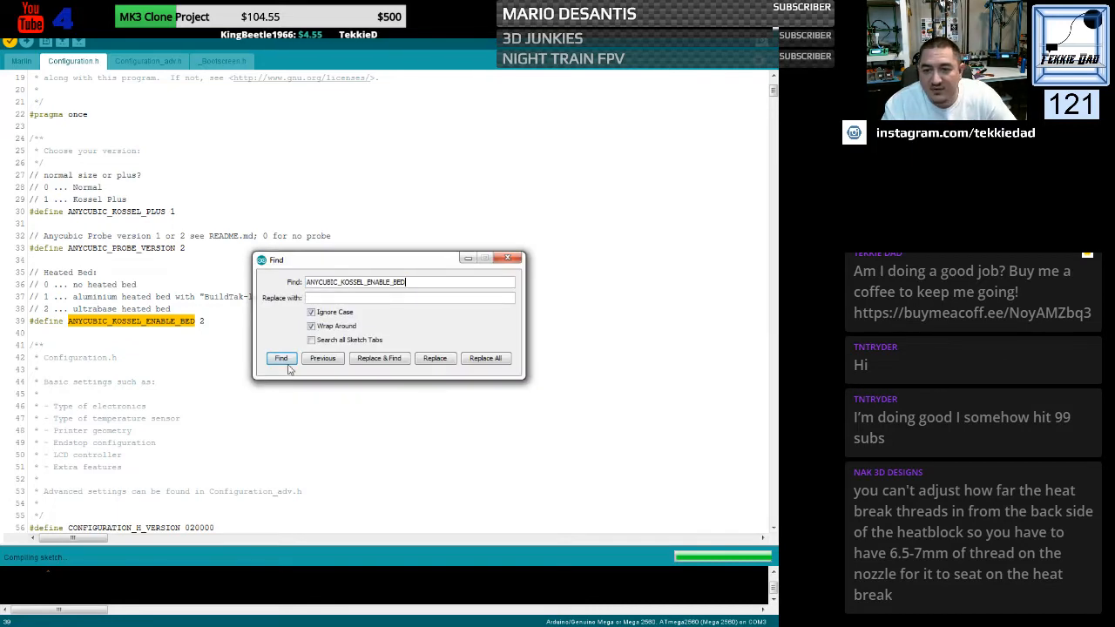
click(281, 359)
scroll(204, 383, down, 5)
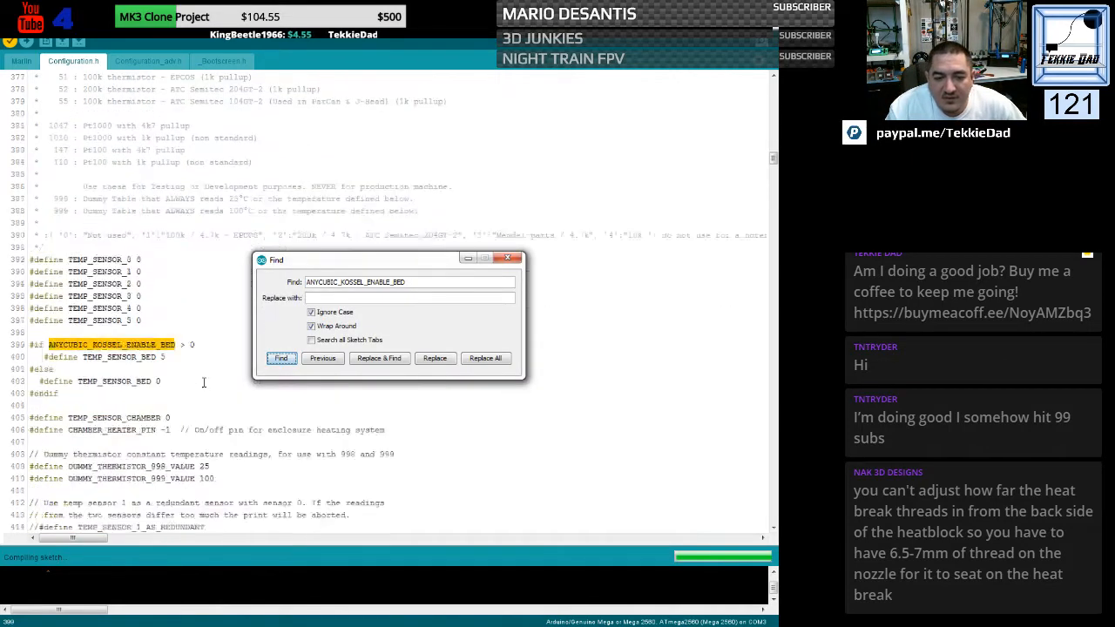
scroll(204, 383, down, 2)
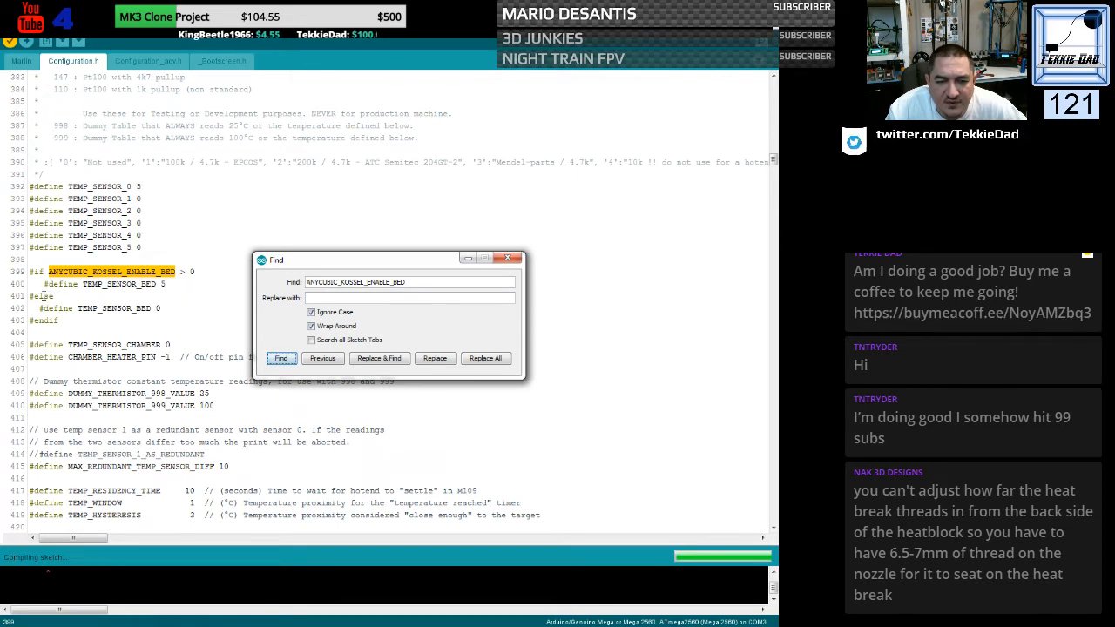
drag(43, 297, 54, 296)
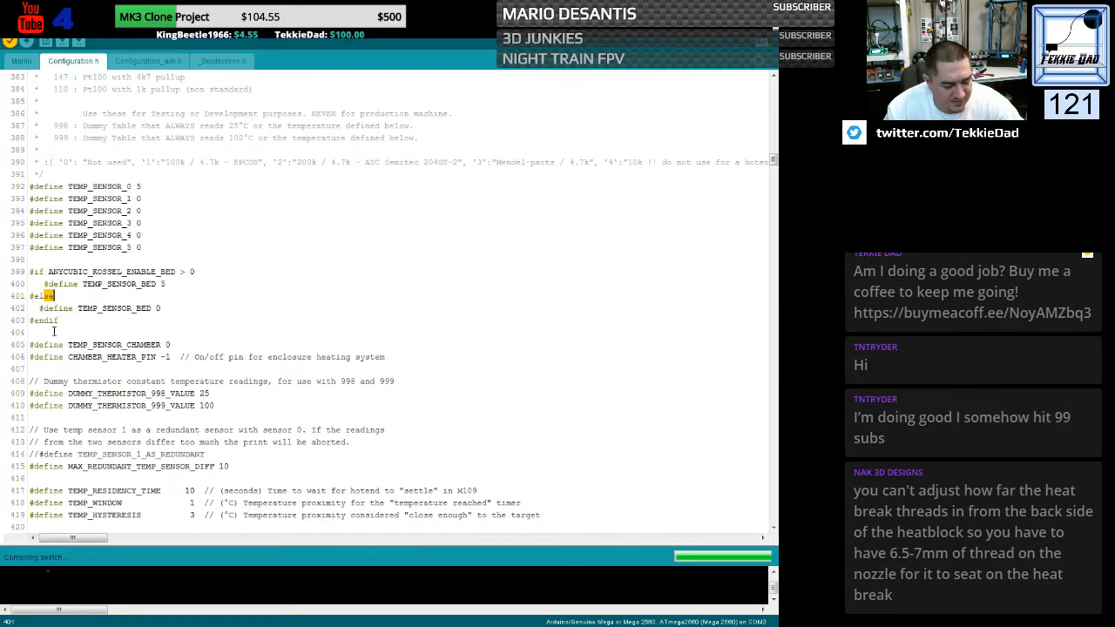
text(if)
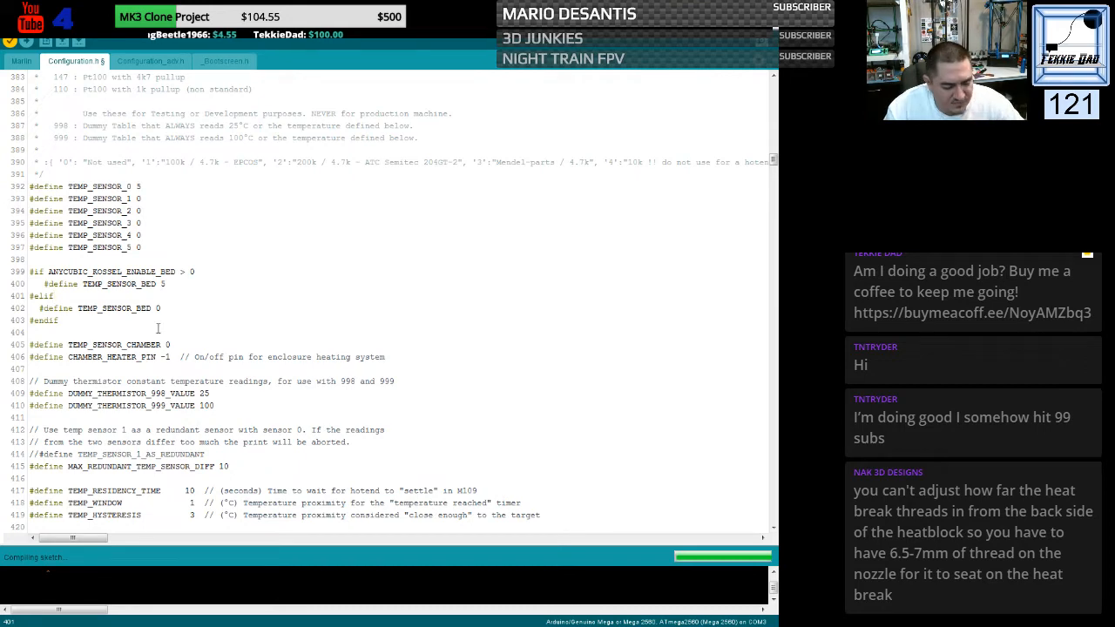
- Find the next ANYCUBIC_KOSSEL_ENABLE_BED condition and change the #else before BED_LIMIT_SWITCHING to #elif
key(ctrl+f)
click(280, 359)
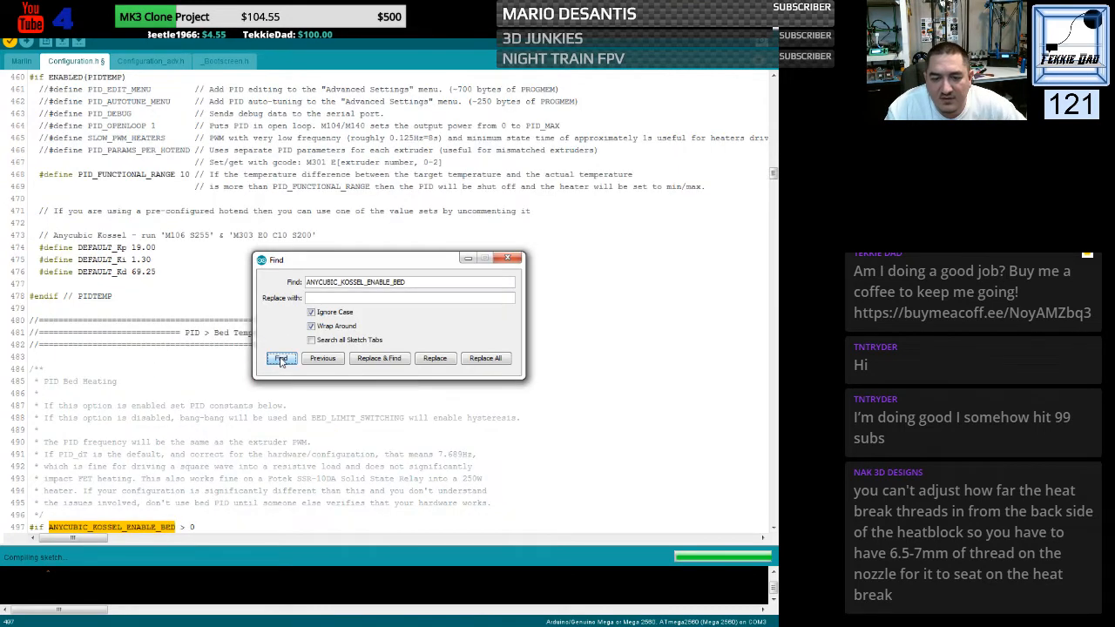
scroll(193, 342, down, 5)
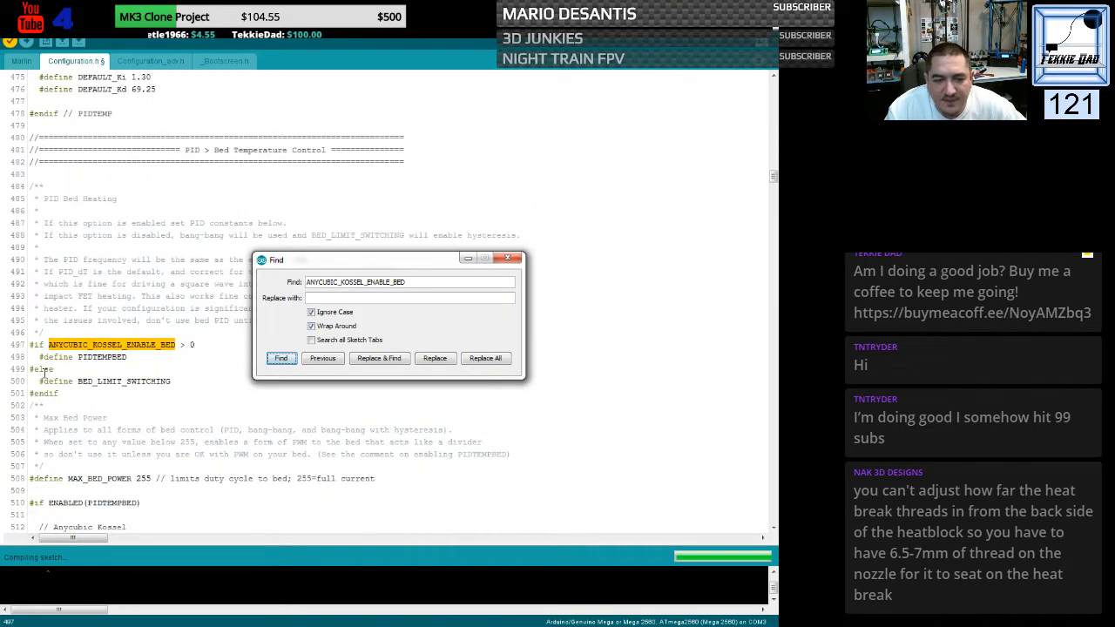
click(43, 370)
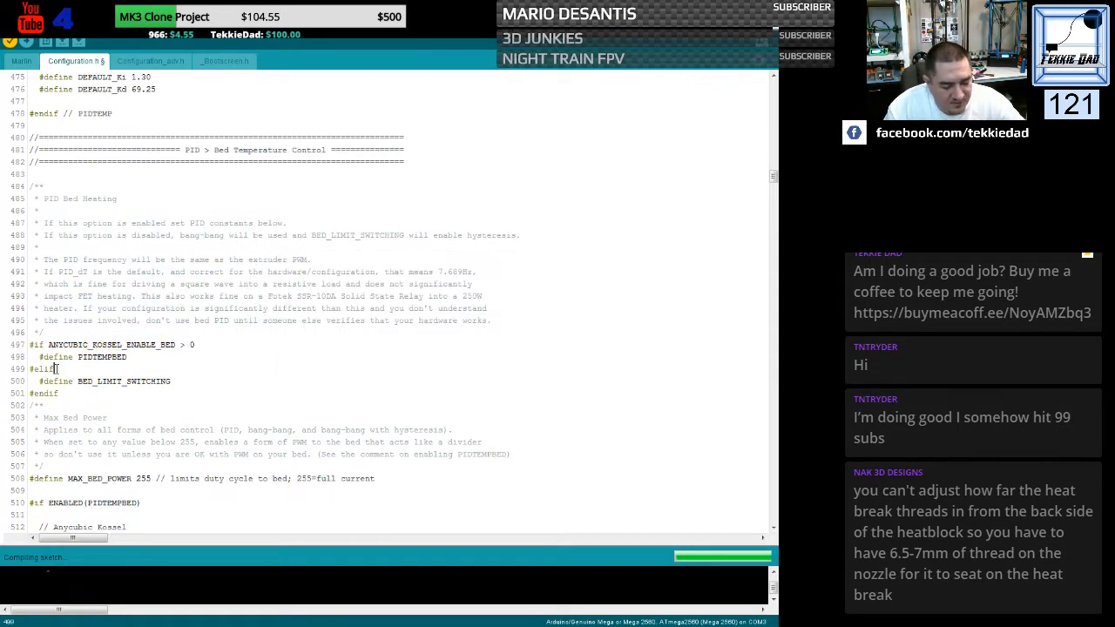
- Find the bed PID block and change the #else before ANYCUBIC_KOSSEL_ENABLE_BED == 2 to #elif
key(ctrl+f)
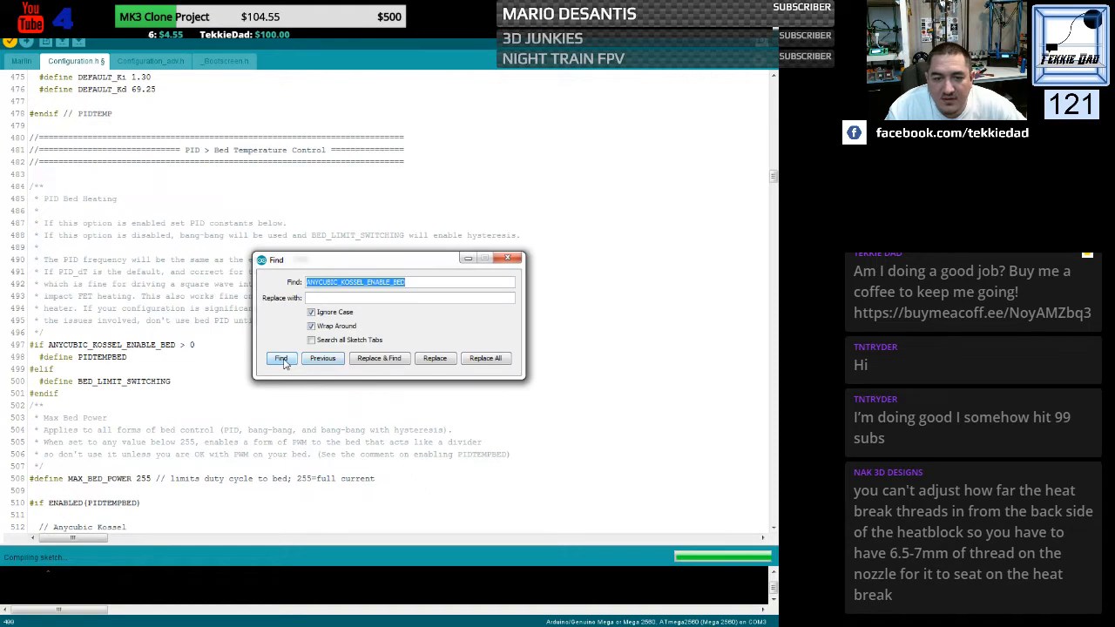
click(281, 359)
scroll(211, 345, down, 5)
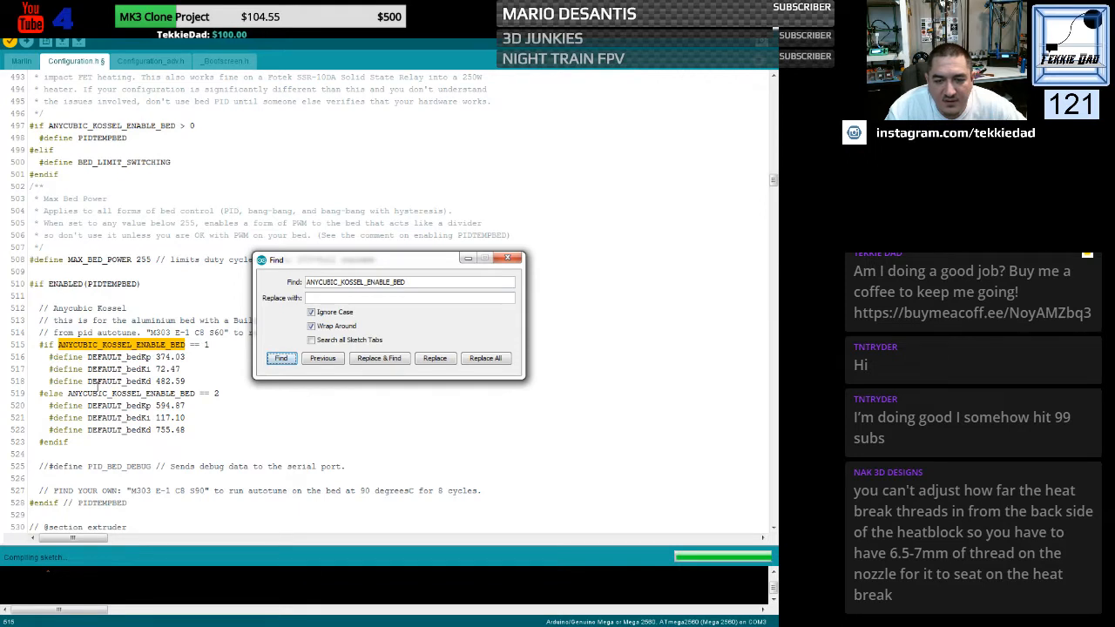
drag(56, 394, 64, 394)
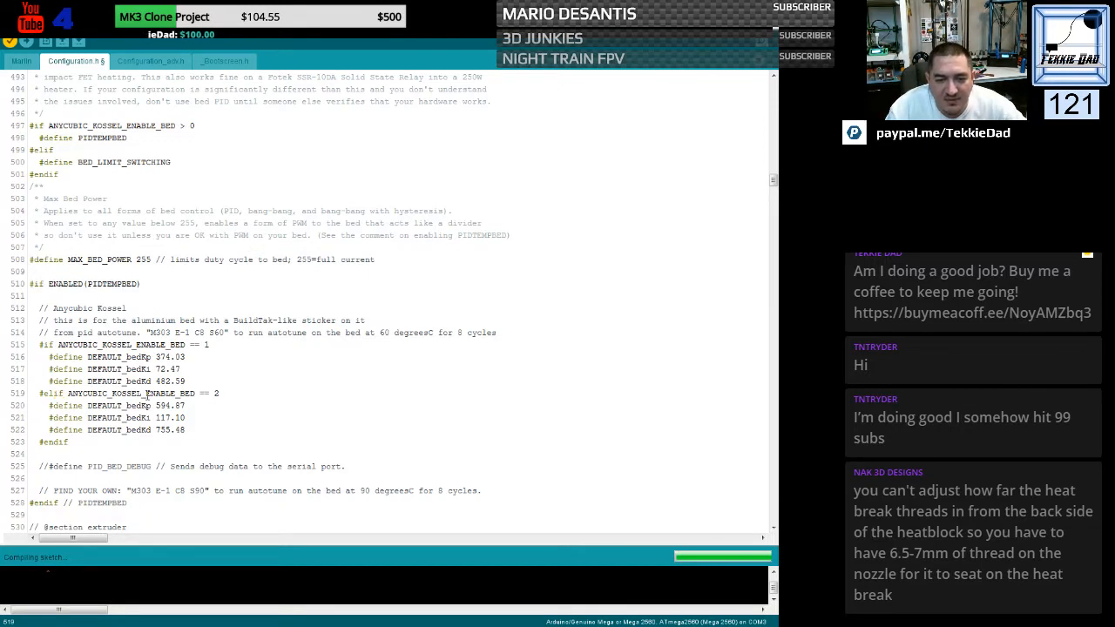
- Check Configuration.h for any remaining occurrences of ANYCUBIC_KOSSEL_ENABLE_BED, closing the search when done
key(ctrl+f)
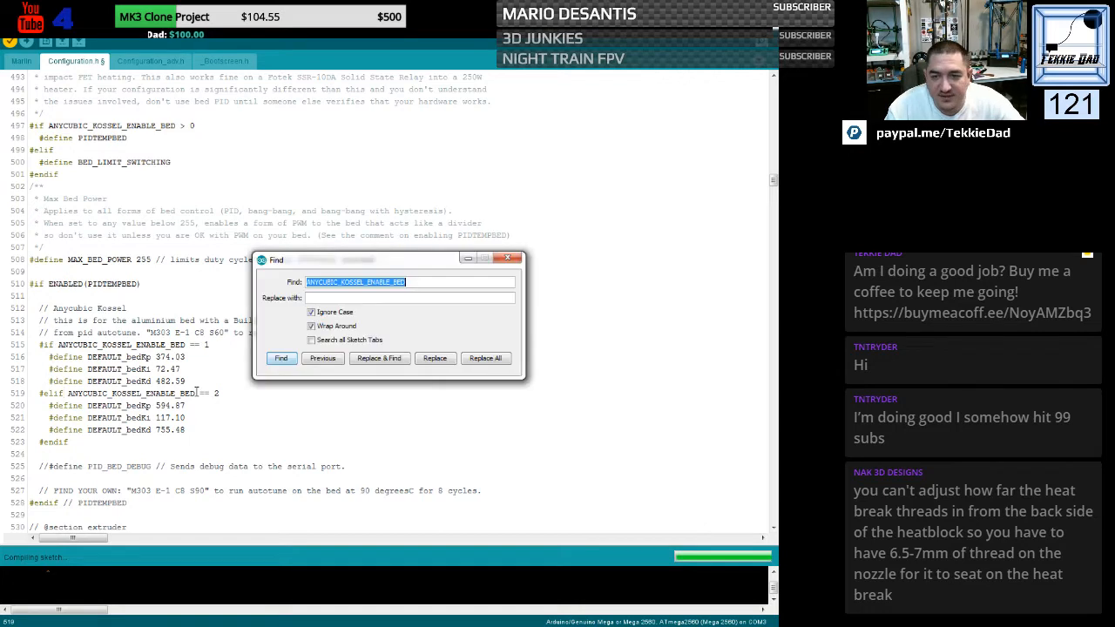
click(281, 358)
click(281, 358)
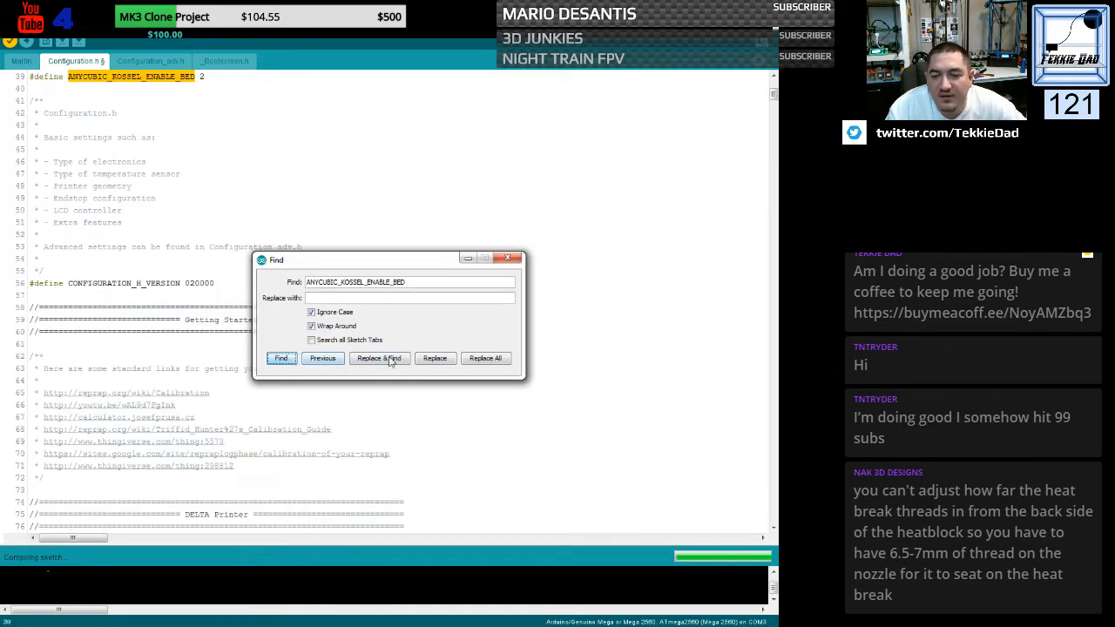
click(511, 260)
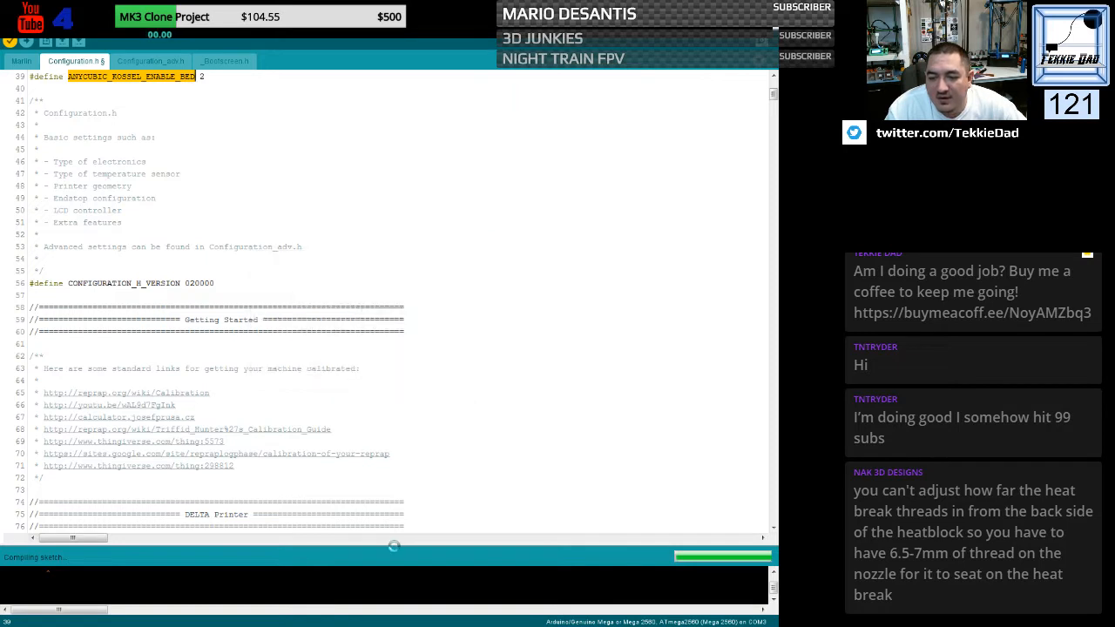
- Enlarge the compiler output area and verify the Marlin sketch
drag(394, 546, 392, 389)
click(48, 25)
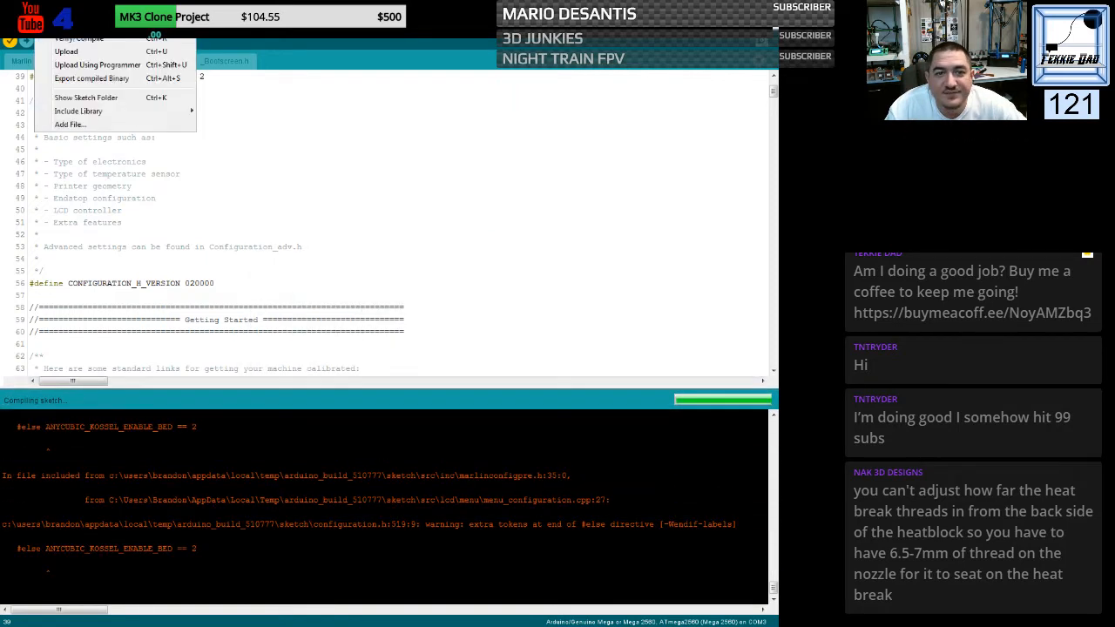
click(68, 40)
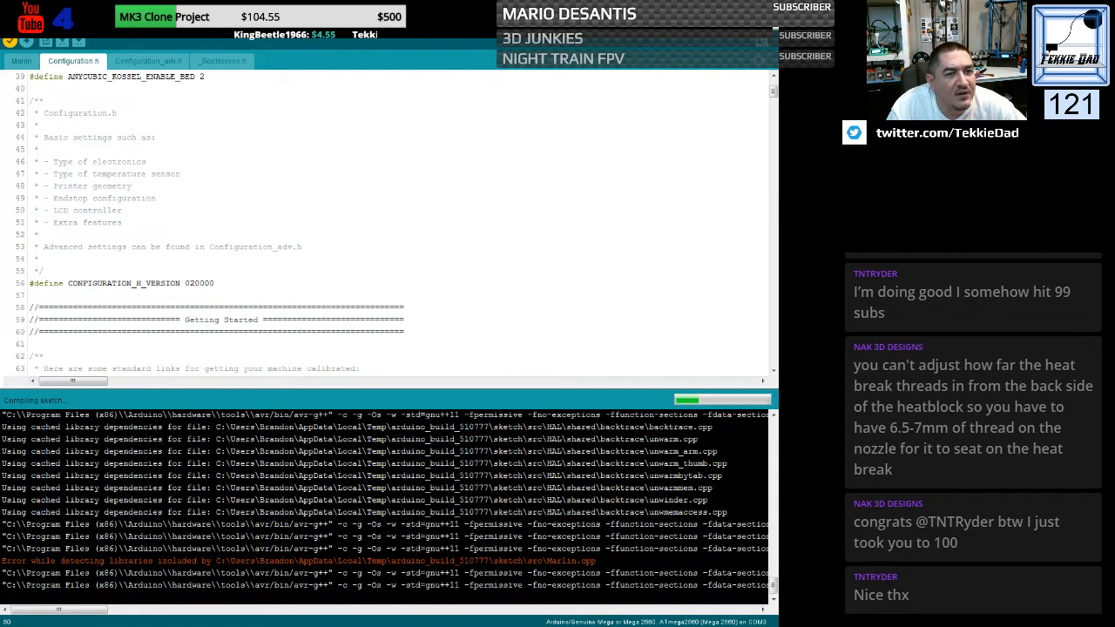
- Switch to a maximized Chrome window and examine the TNTRyder channel's uploads, past live streams and about information
drag(0, 65, 637, 31)
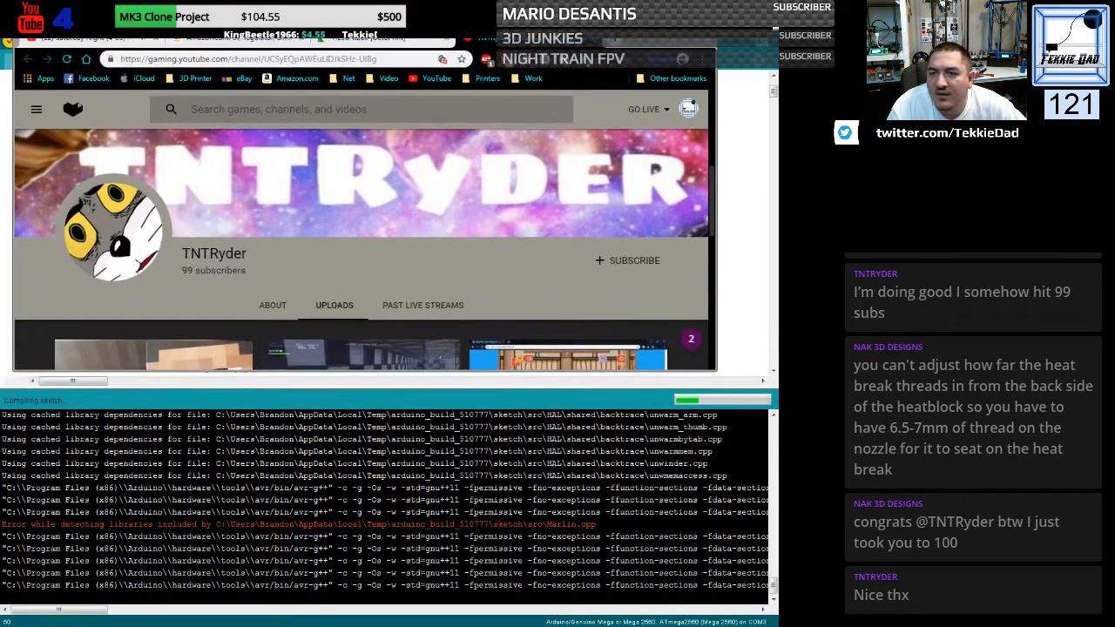
double_click(637, 31)
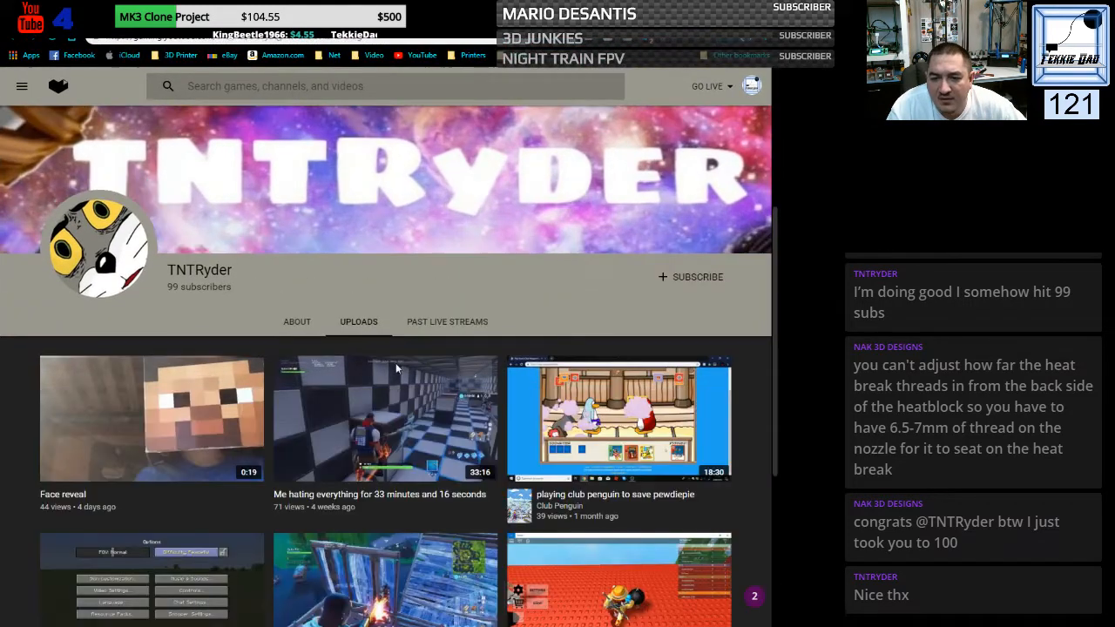
scroll(261, 409, down, 3)
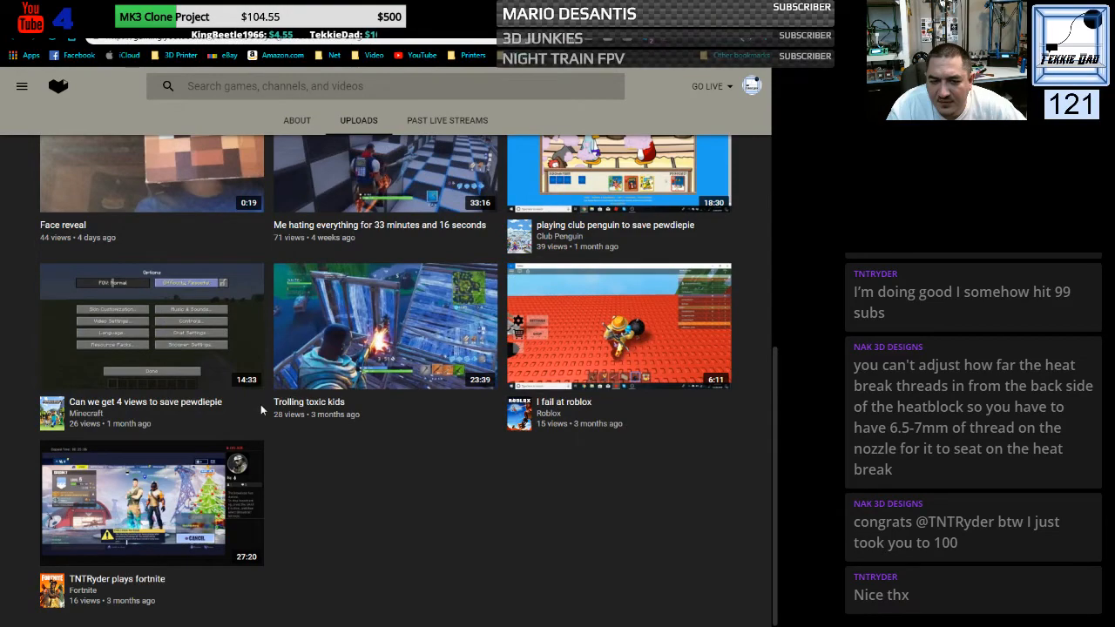
scroll(261, 404, up, 4)
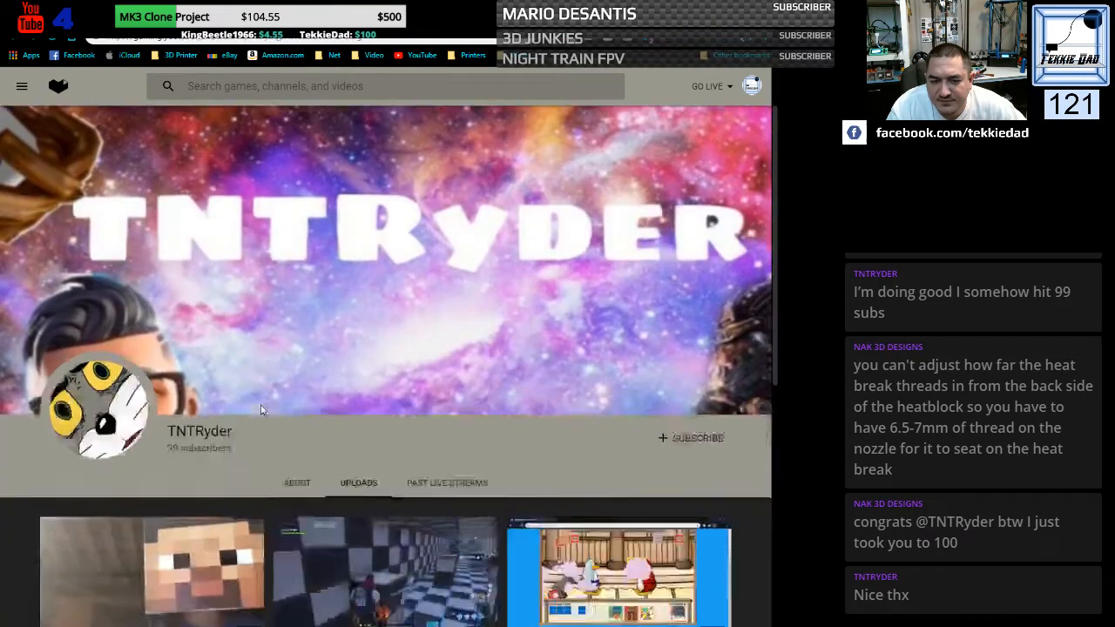
click(296, 296)
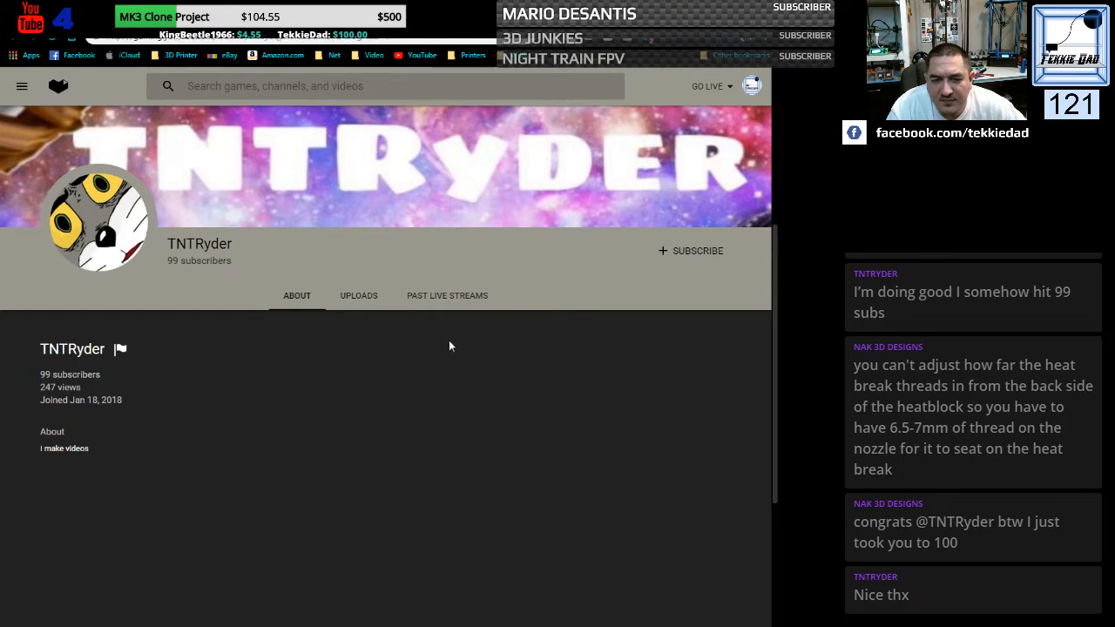
click(447, 296)
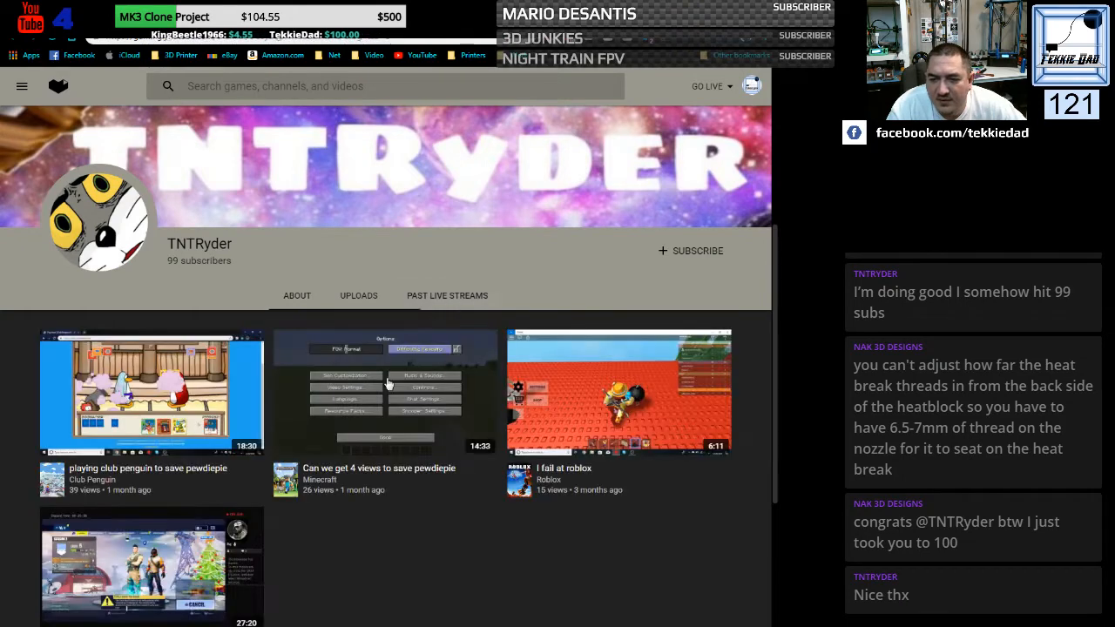
click(359, 298)
click(302, 298)
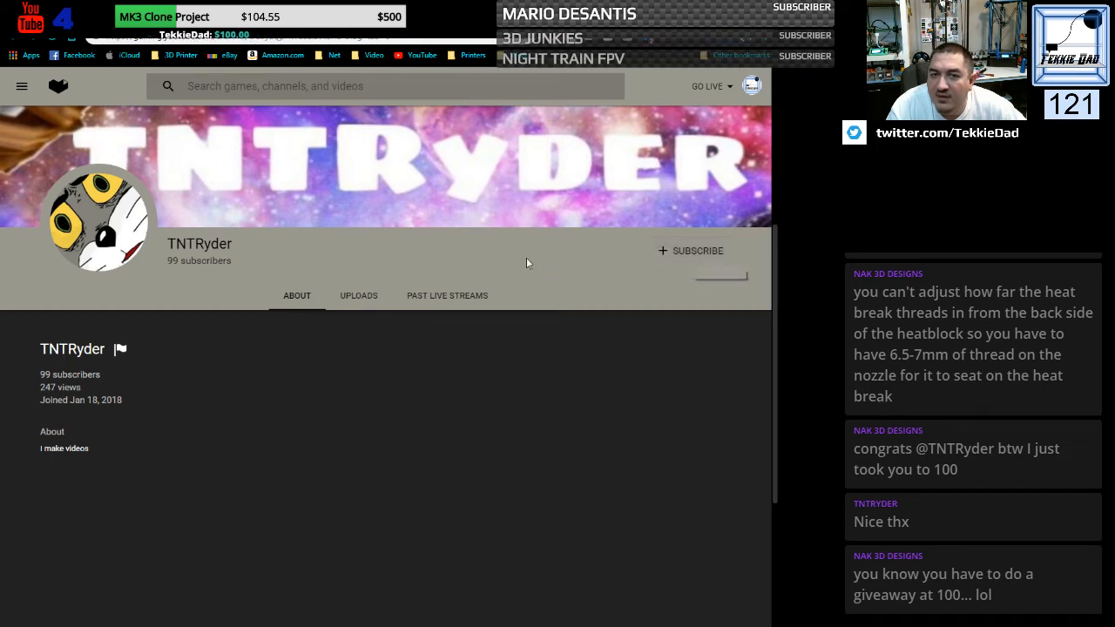
- Reload the TNTRyder channel page, subscribe to the channel and put the browser window away
click(411, 41)
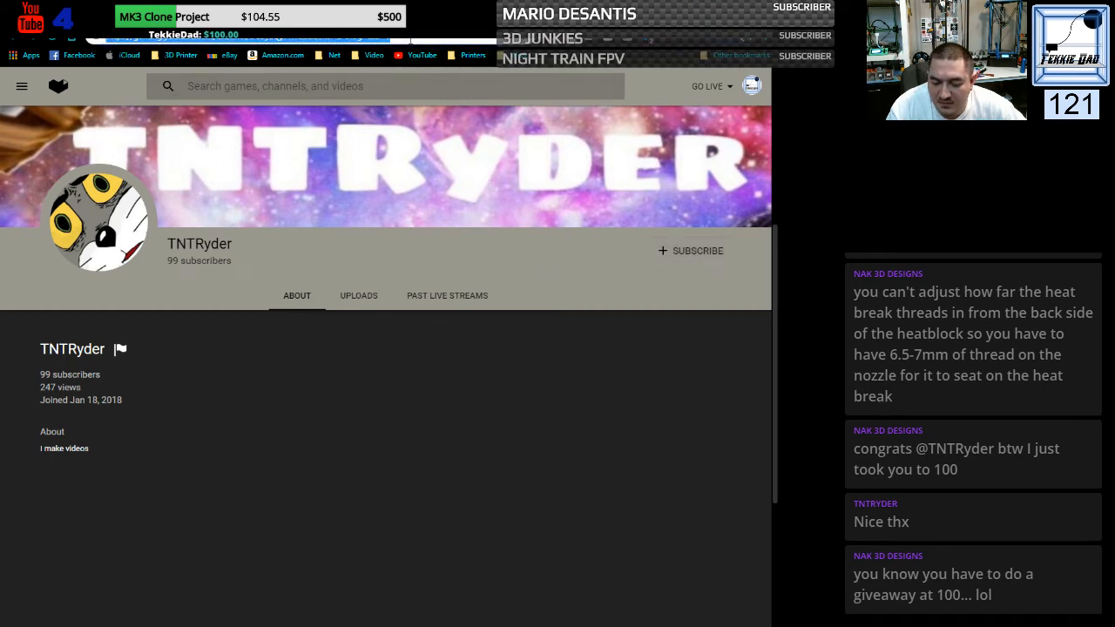
key(Return)
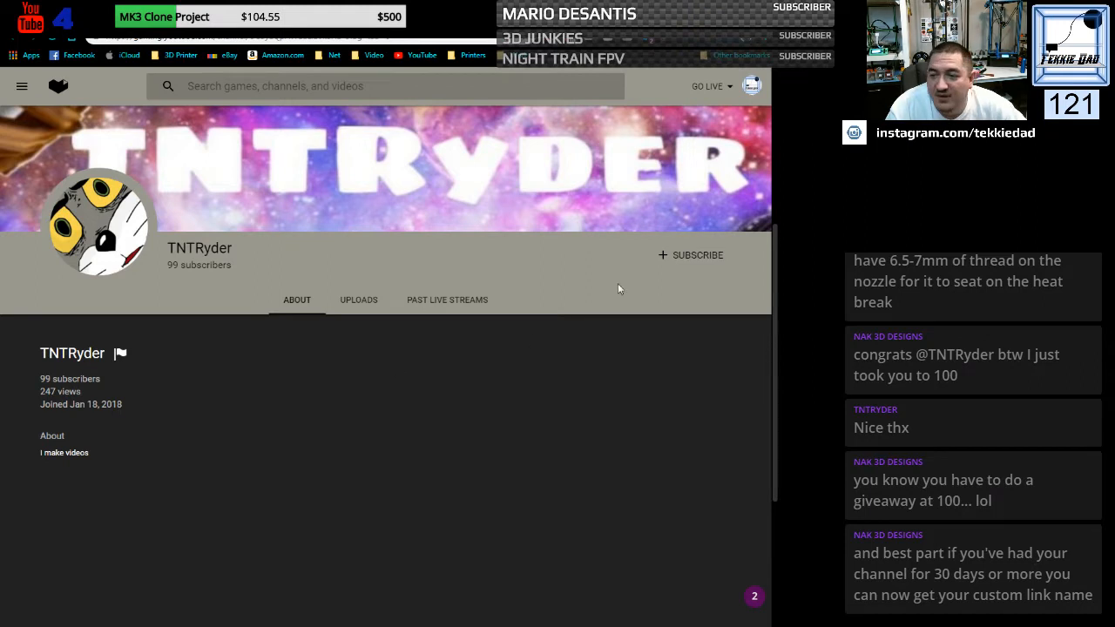
click(688, 258)
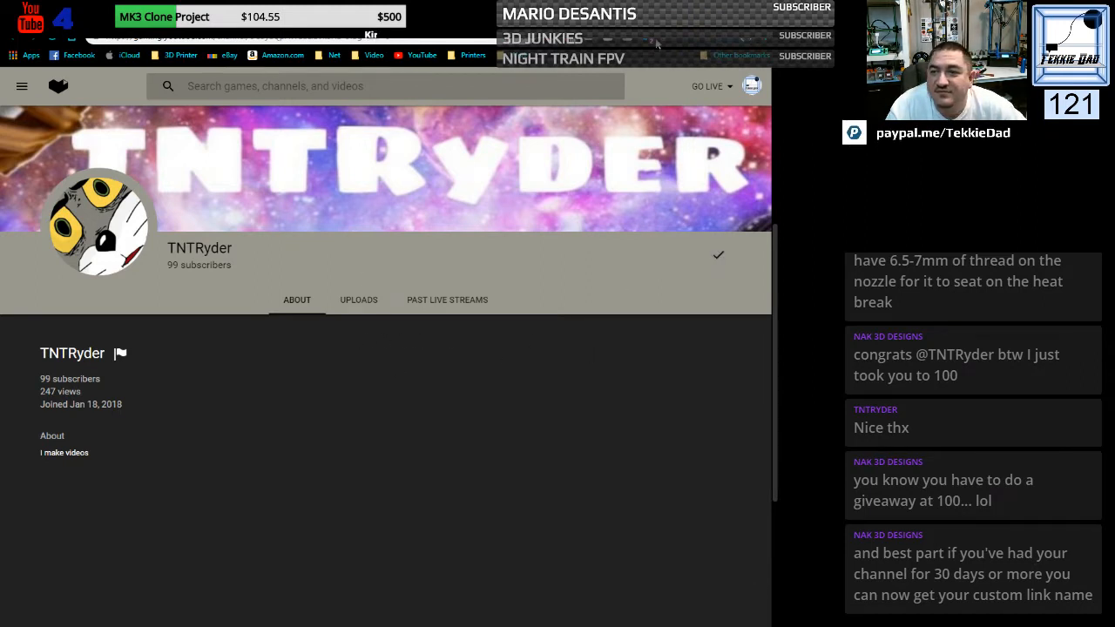
click(758, 10)
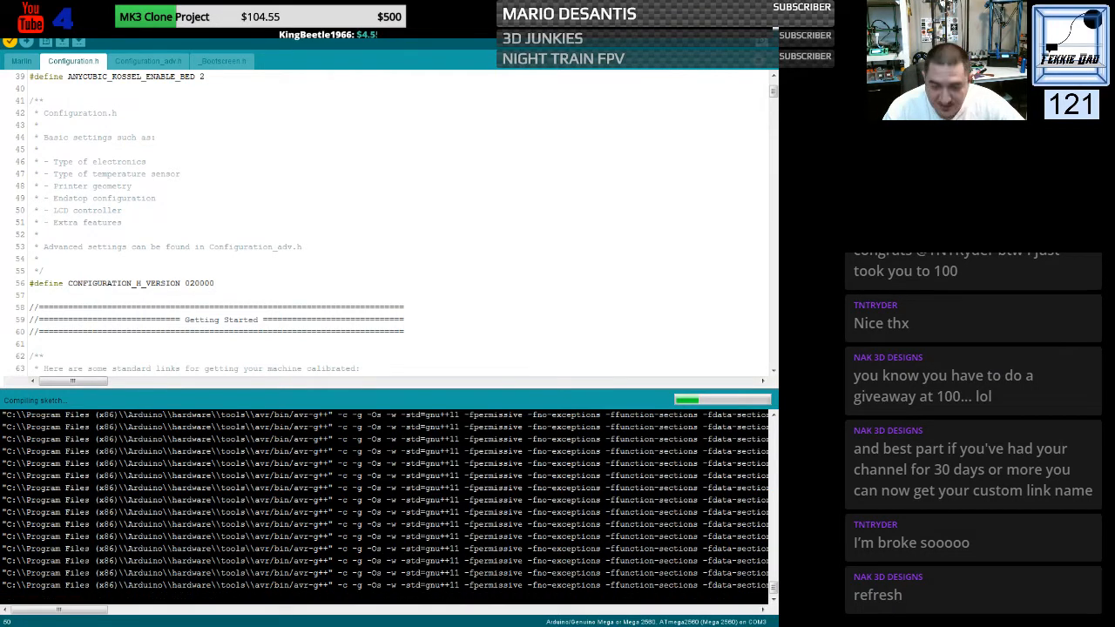
- Switch back to Chrome and reload the TNTRyder channel page to recheck its subscriber count
key(alt+Tab)
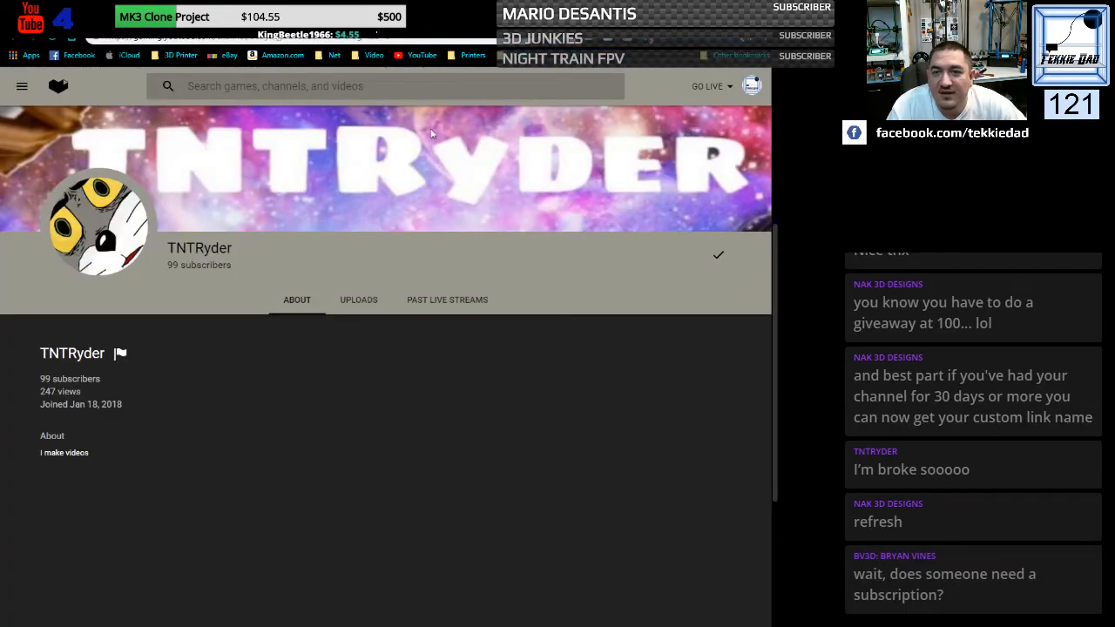
right_click(503, 360)
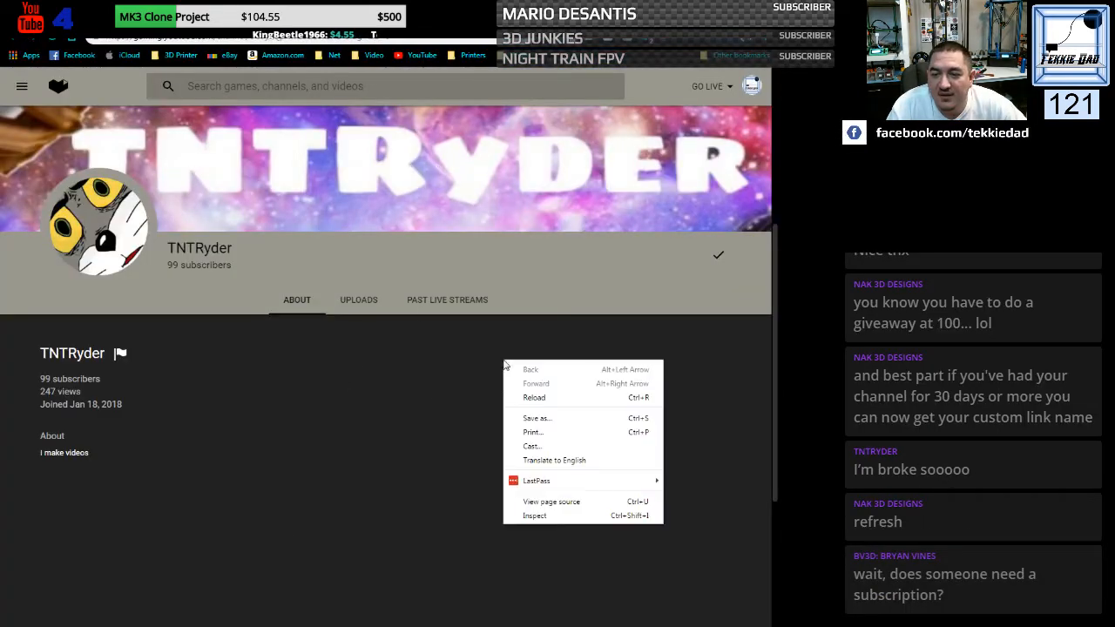
click(531, 397)
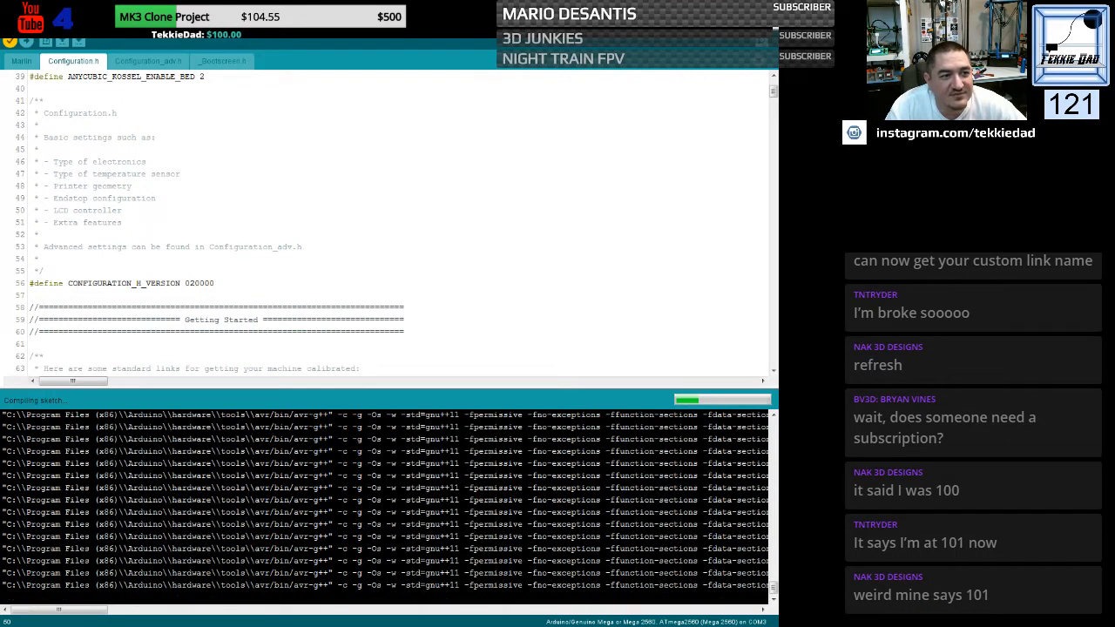
- Open an incognito browser window, set it aside and get the TNTRyder channel address from the regular window
key(ctrl+shift+n)
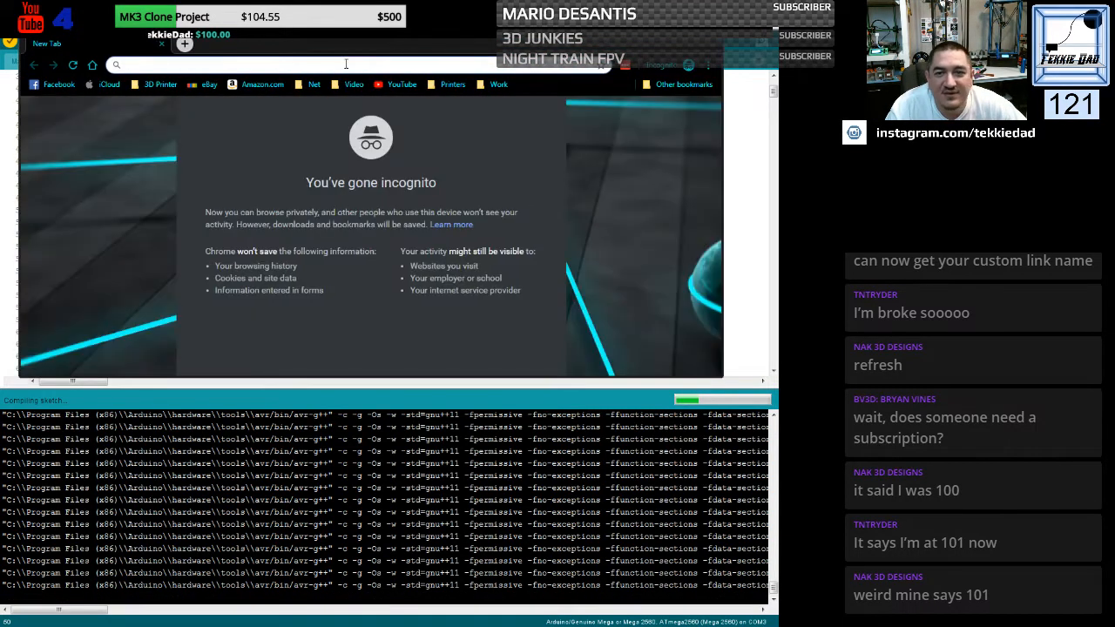
drag(358, 48, 0, 140)
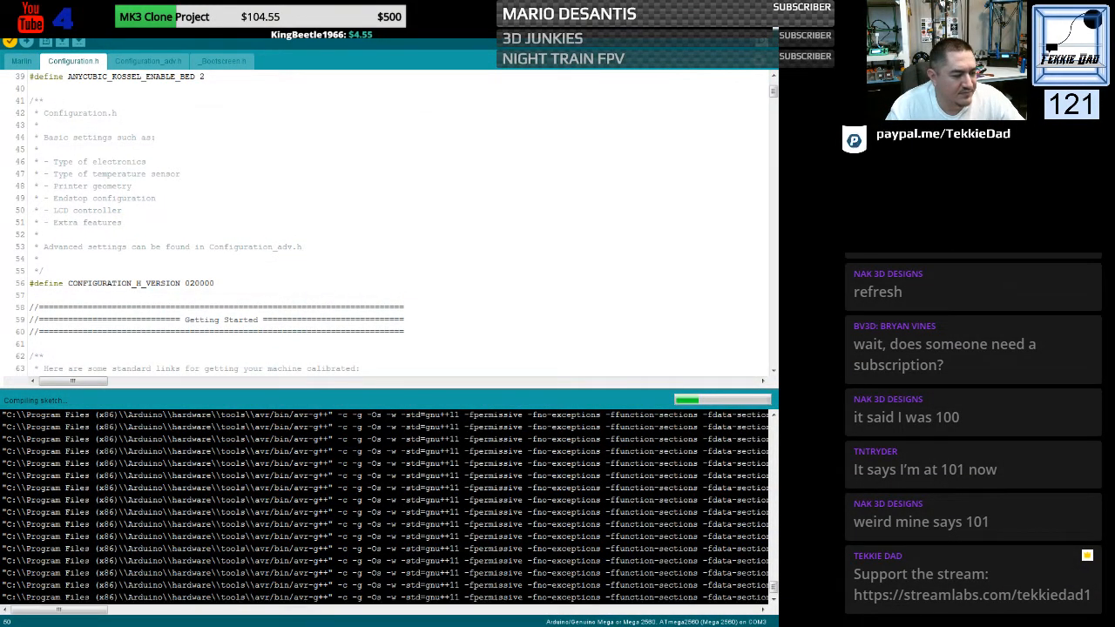
key(alt+Tab)
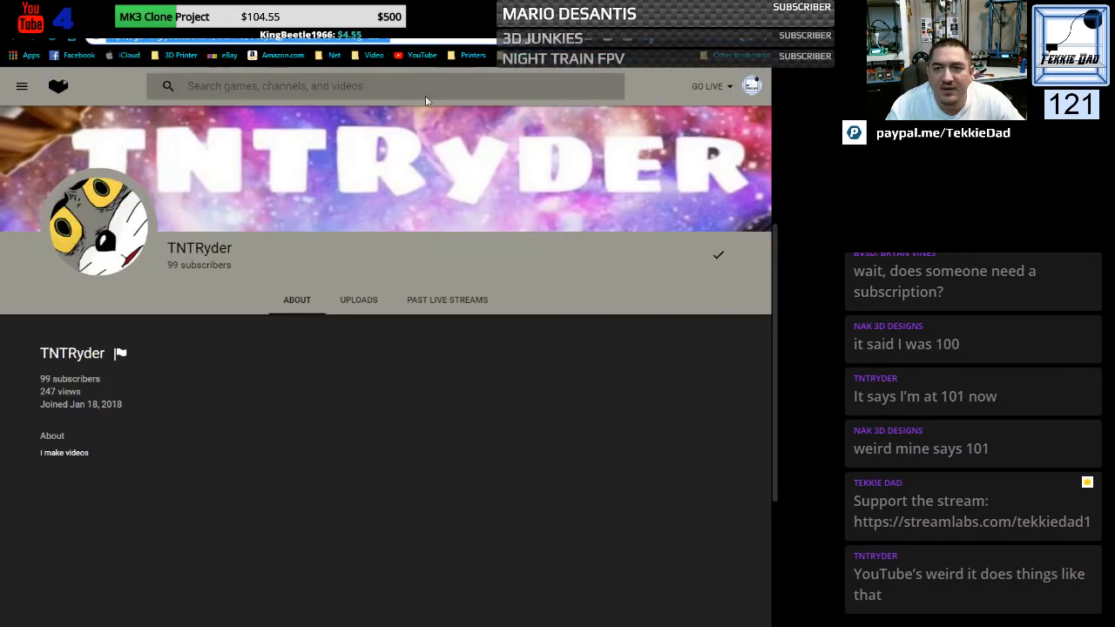
click(426, 40)
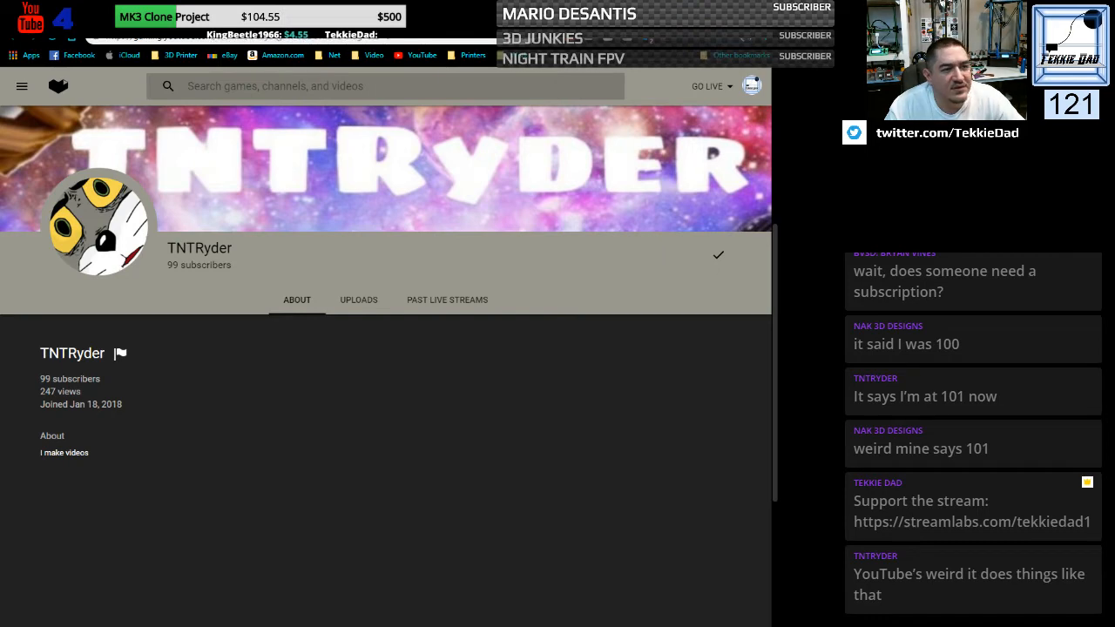
- Load the TNTRyder channel's livecounts.net page in the incognito window, accepting the risk on the Bitdefender block page
drag(32, 90, 475, 59)
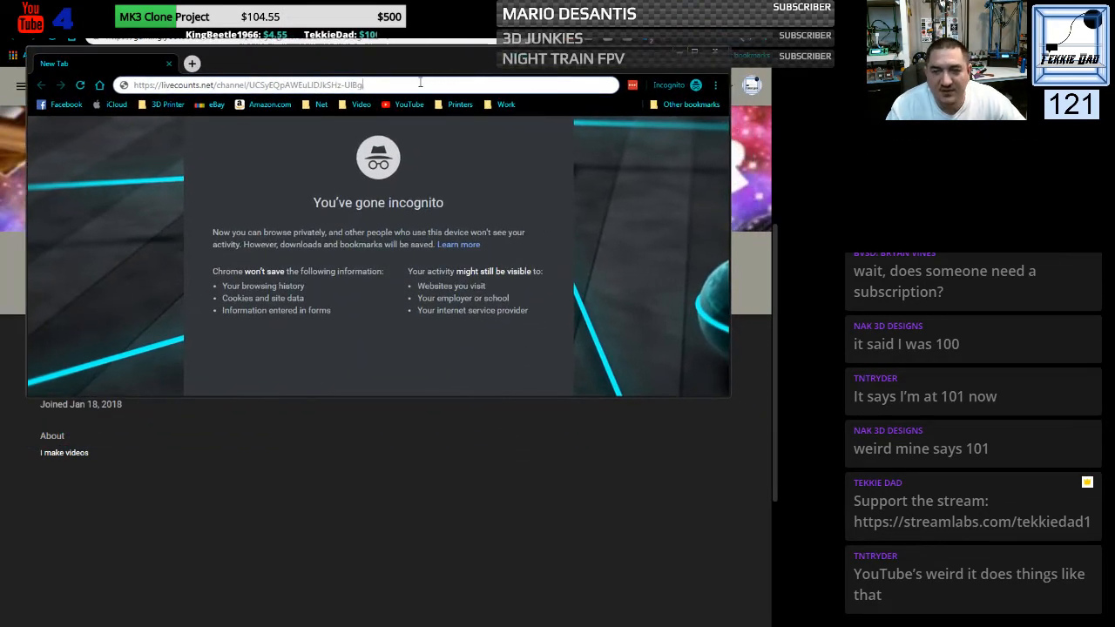
key(Return)
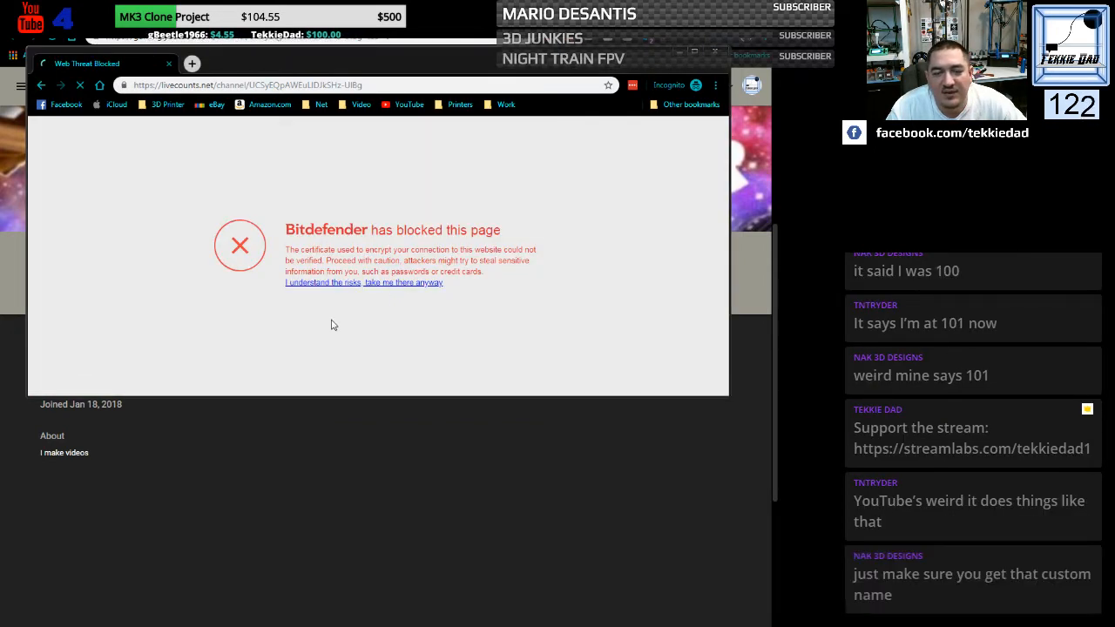
click(333, 283)
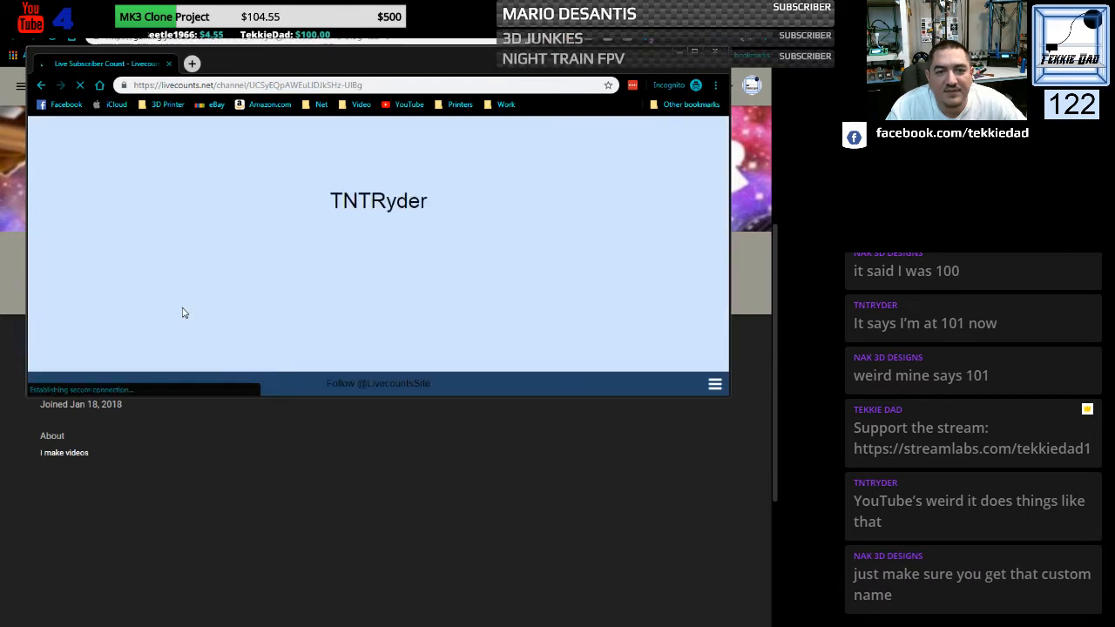